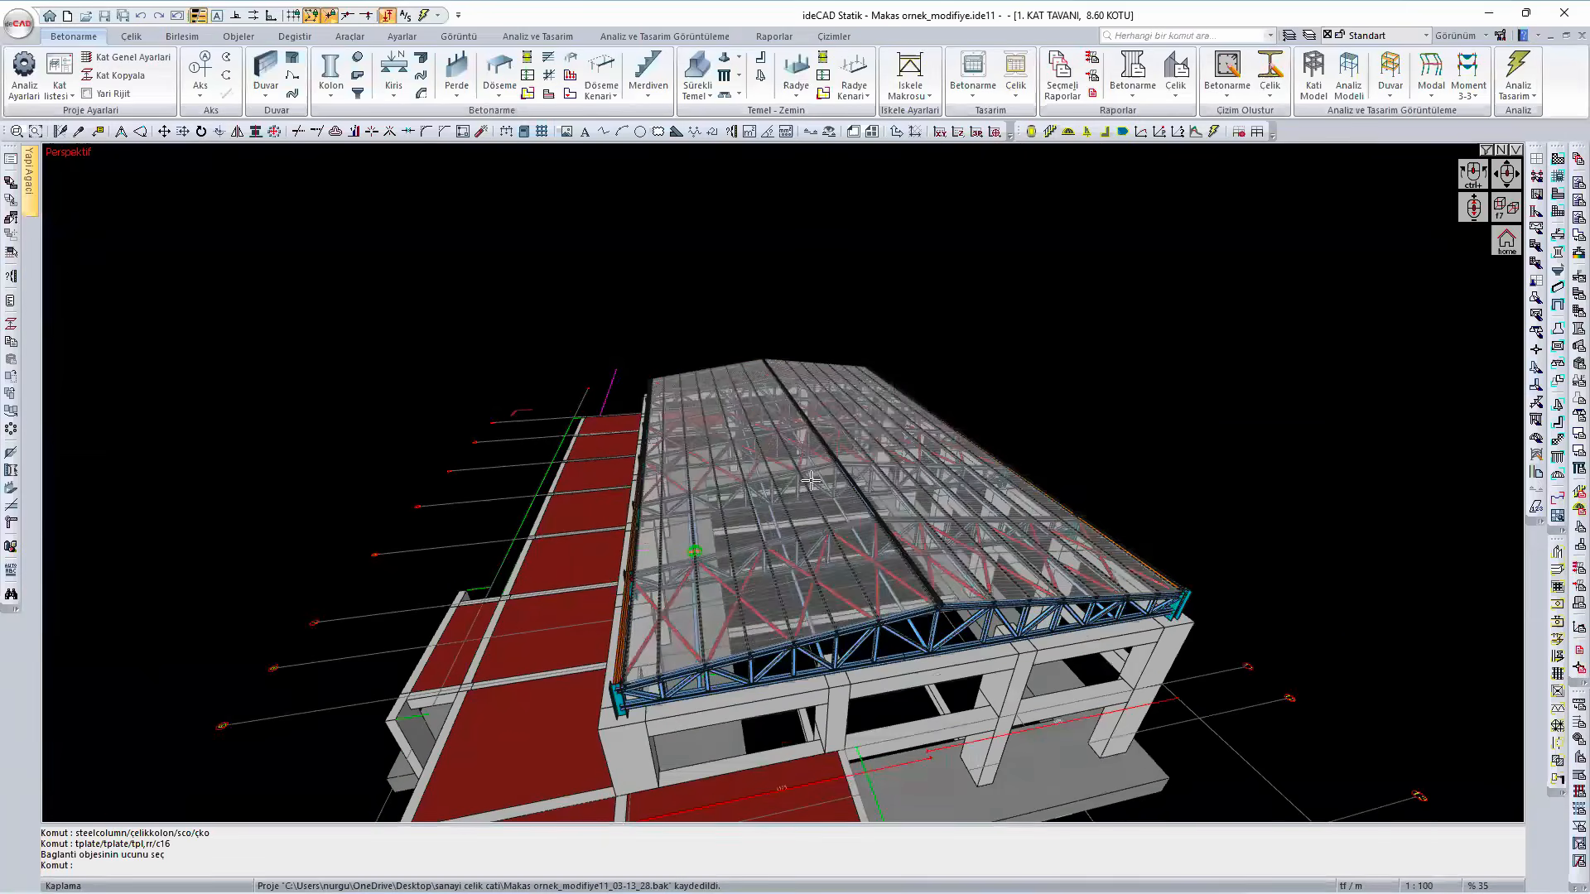
- Hide the roof covering in the 3D view with the object filter
left_click(1487, 150)
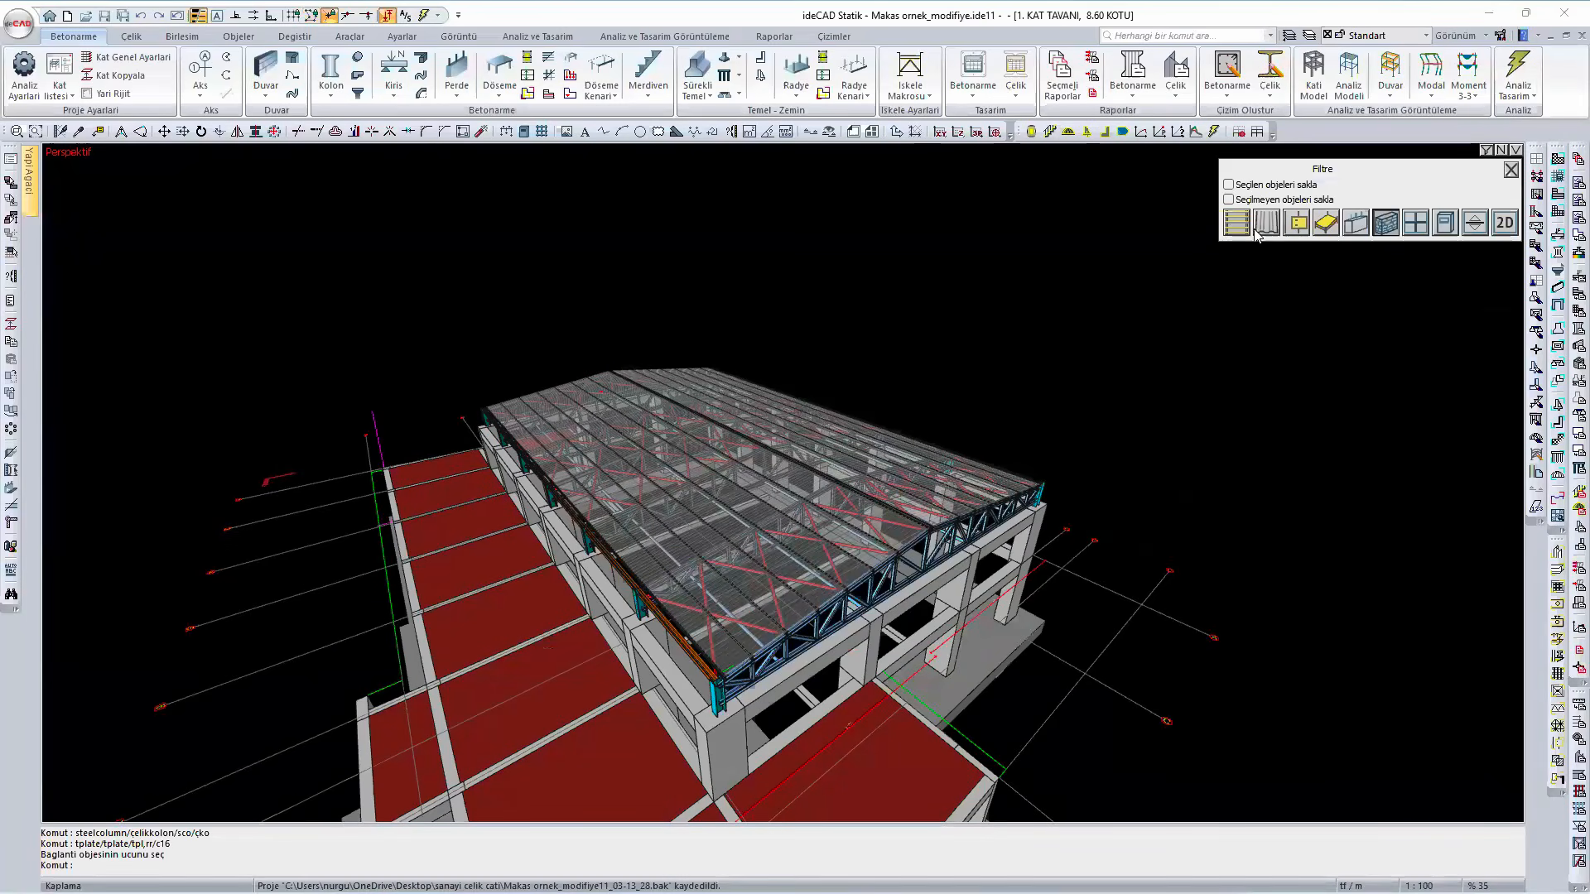
left_click(1266, 222)
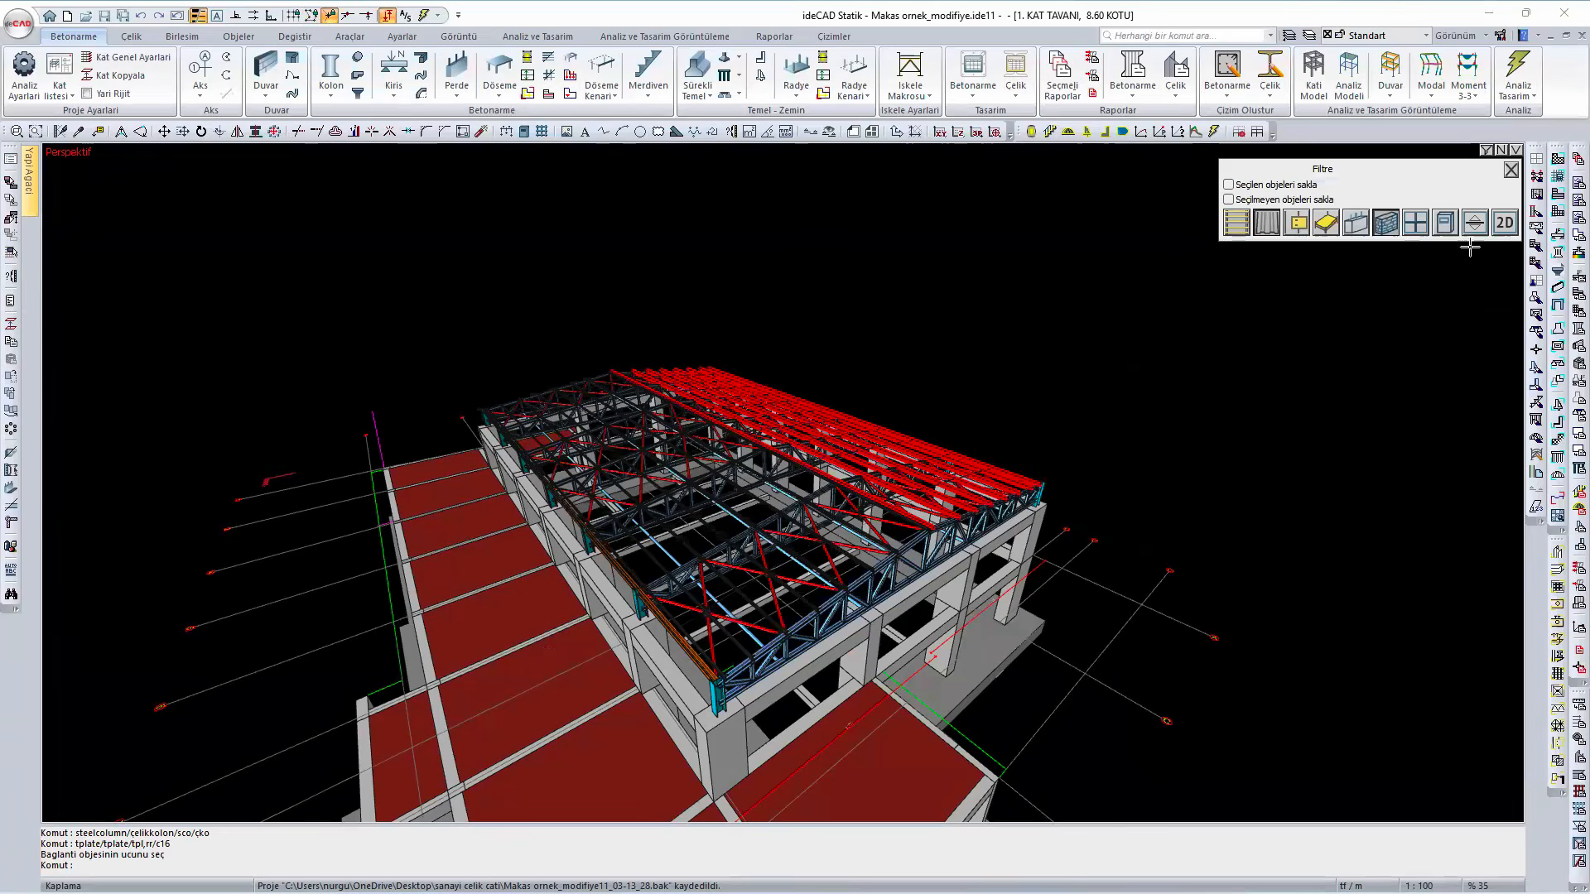
left_click(1511, 169)
- Examine the front roof truss, its steel end columns and the concrete beams and columns beneath it
middle_click_drag(885, 531, 721, 549, "ctrl")
scroll(837, 576, "up", 3)
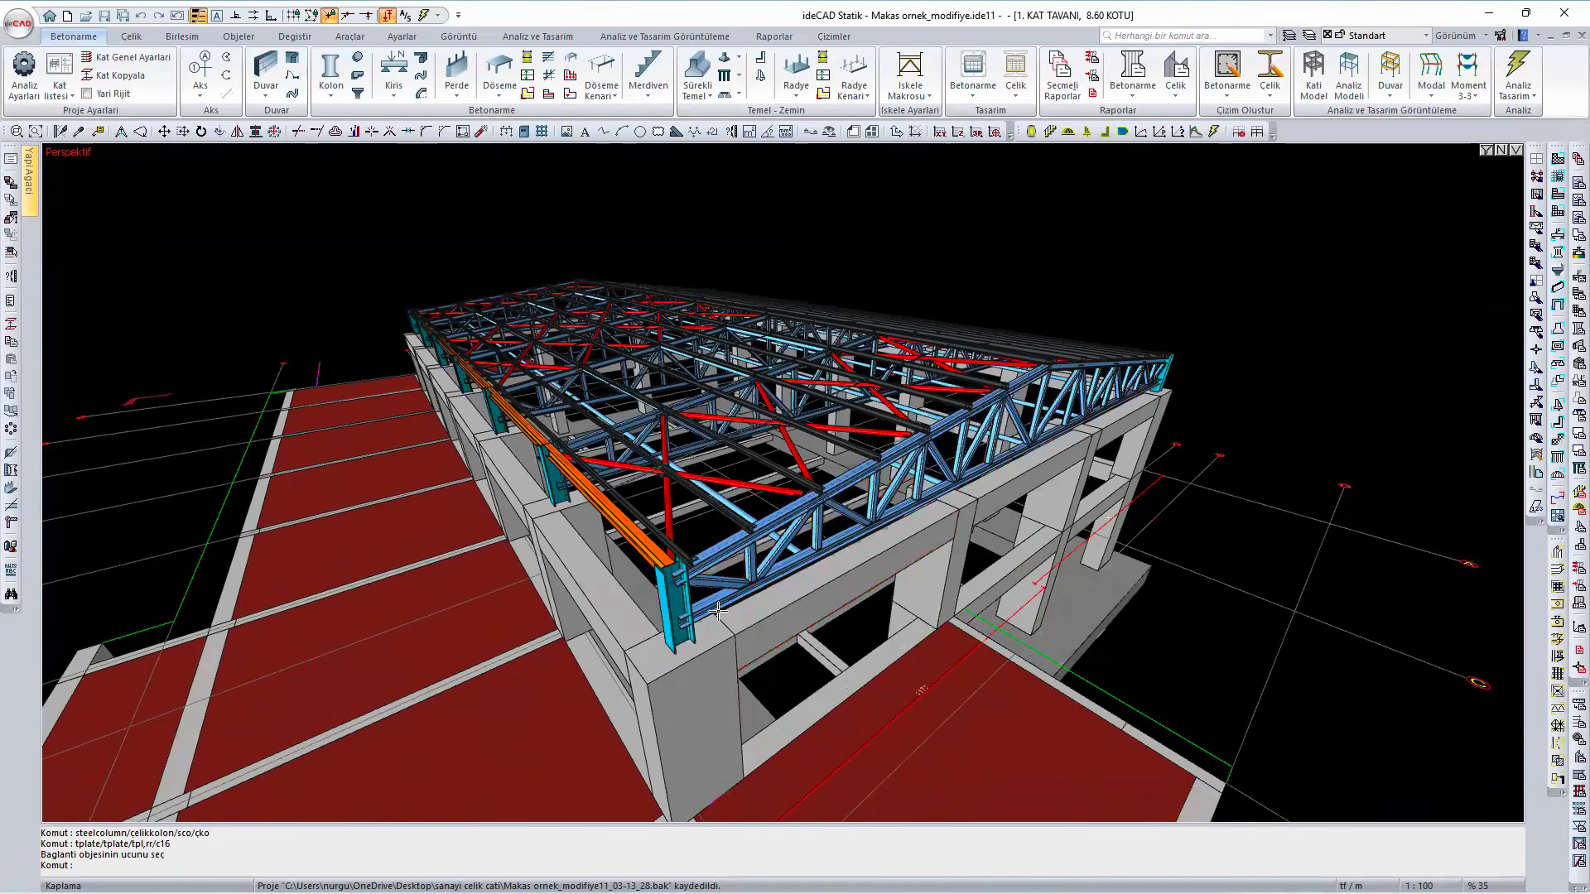
mouse_move(724, 613)
middle_mouse_down("ctrl")
mouse_move(616, 585)
mouse_move(696, 617)
middle_mouse_up("ctrl")
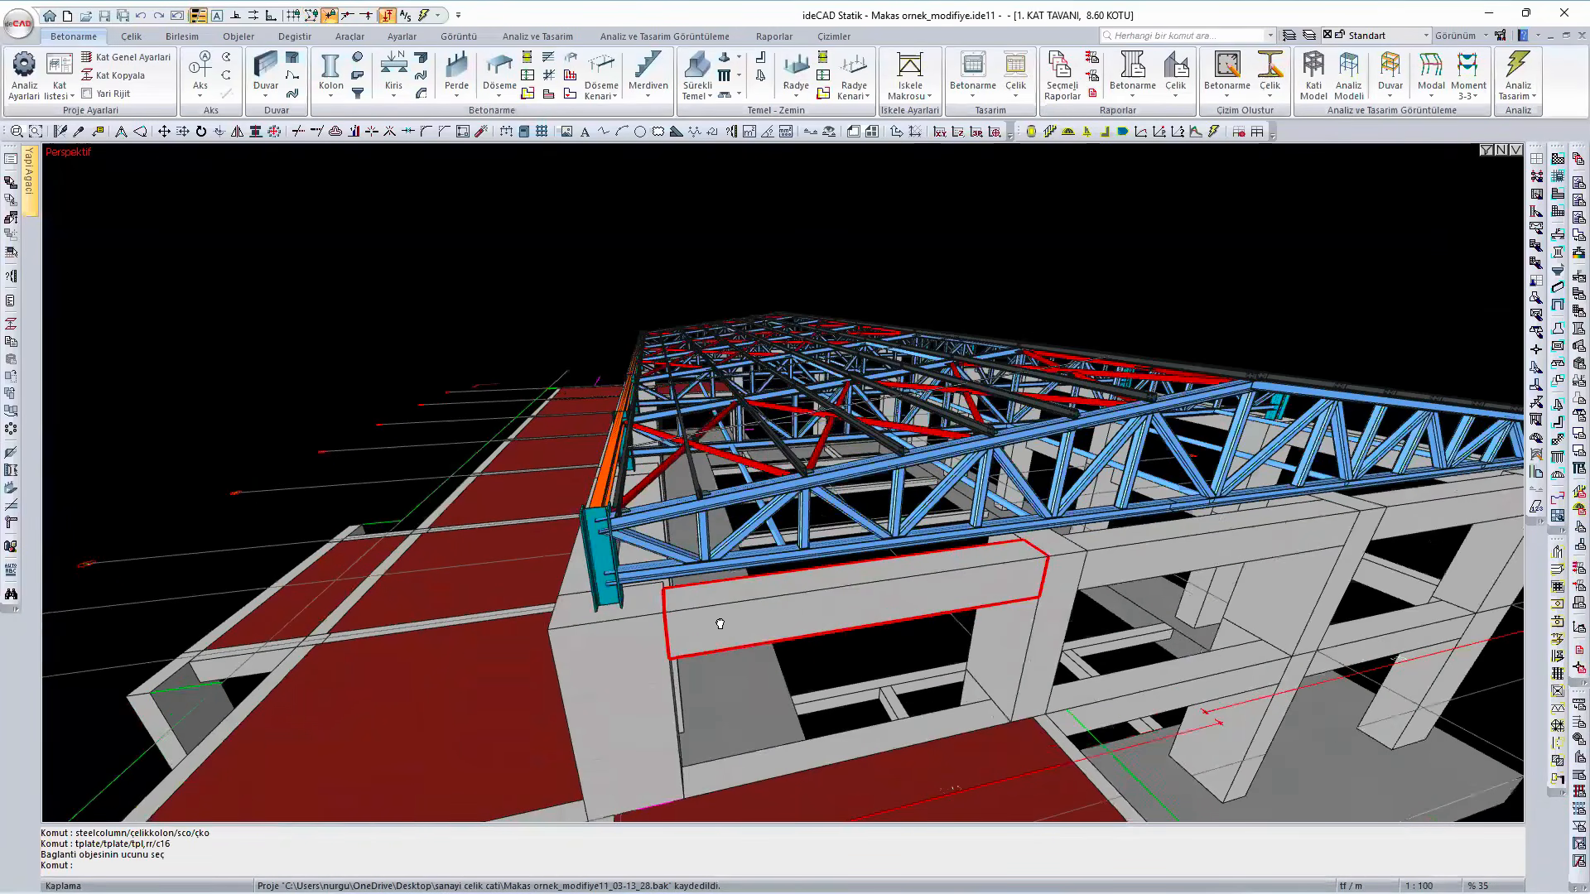
middle_click_drag(672, 604, 580, 584, "ctrl")
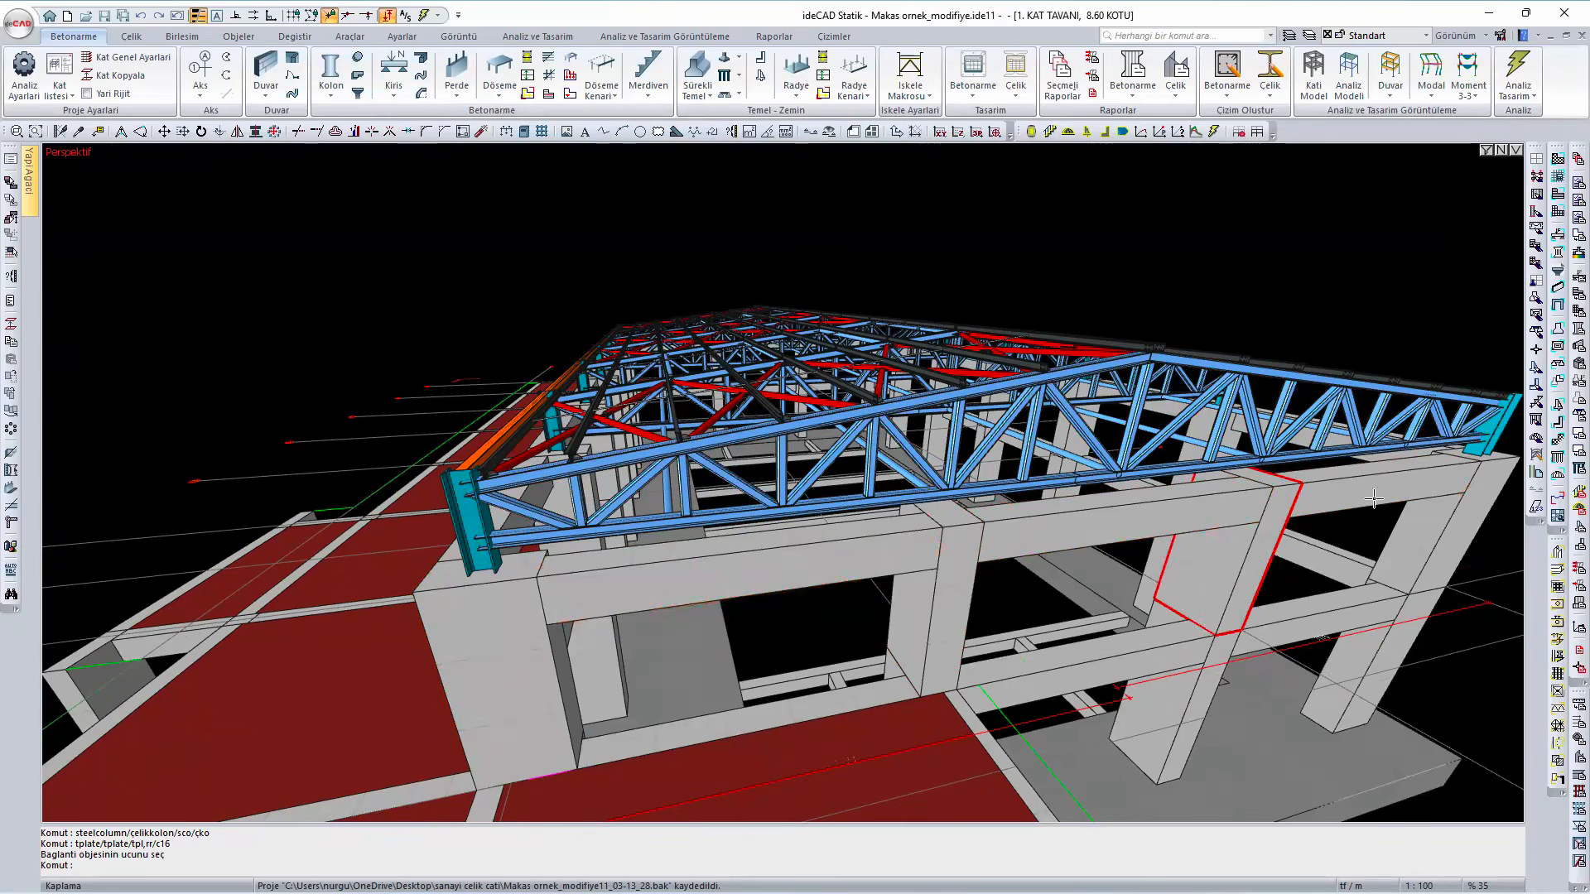
mouse_move(1443, 477)
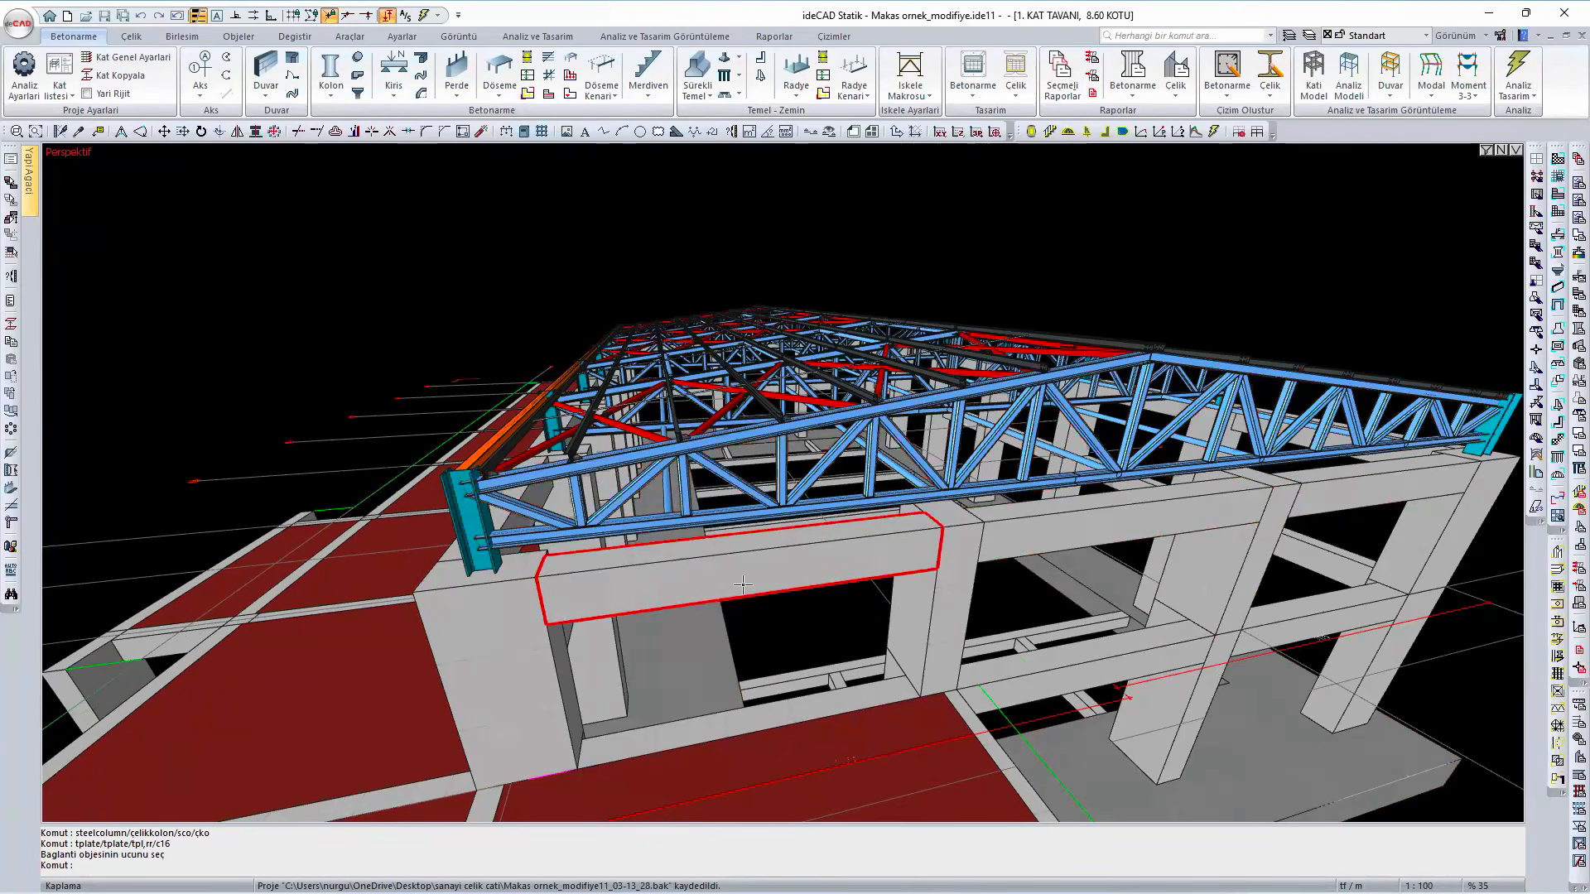
mouse_move(742, 584)
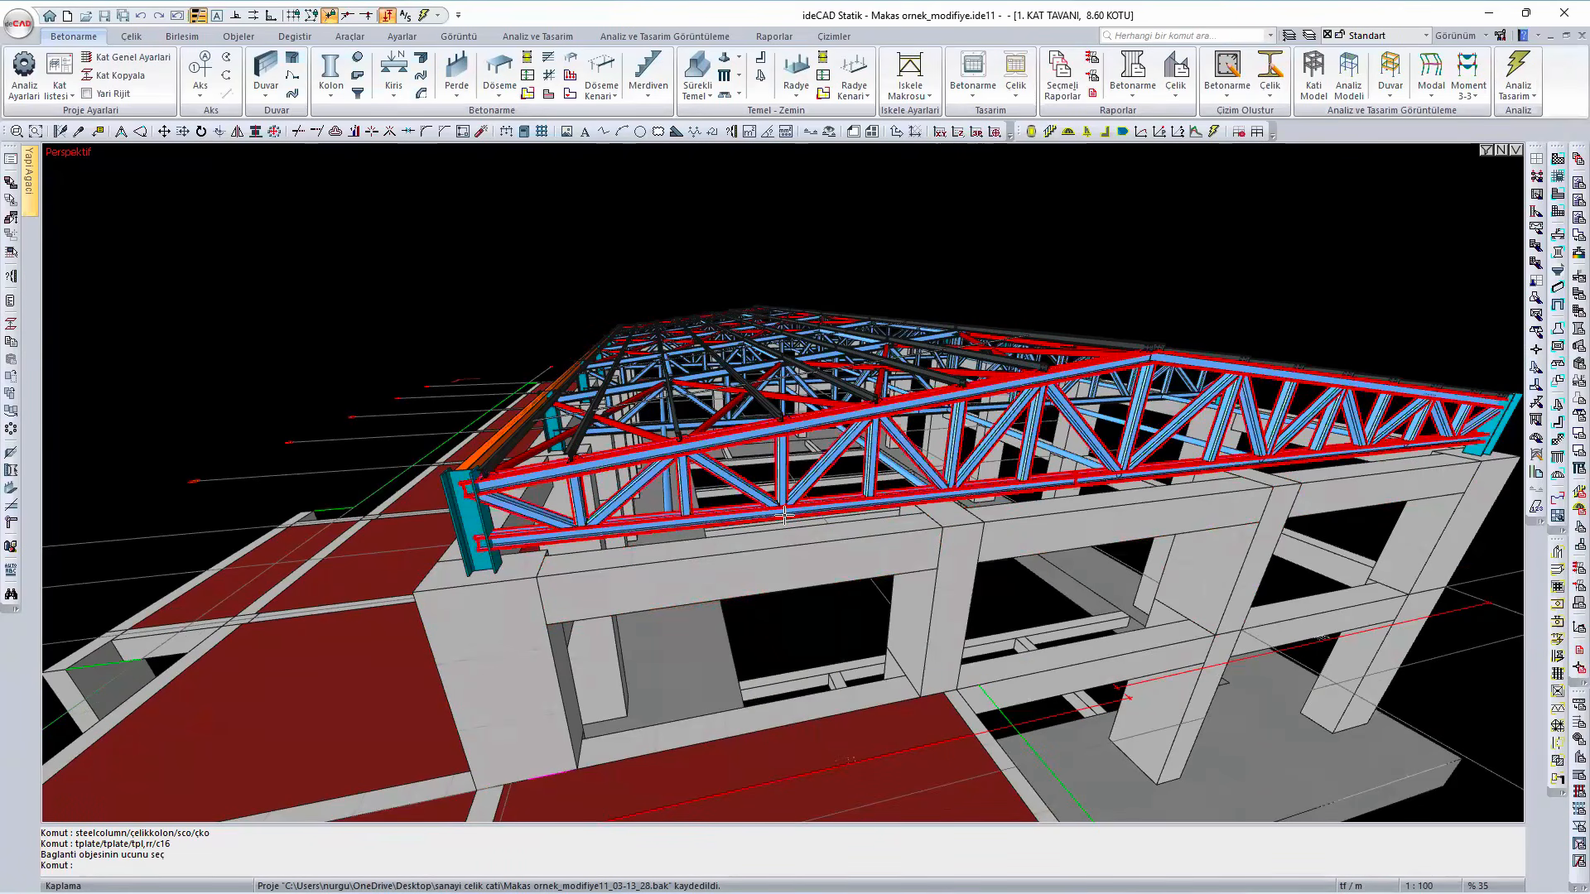
mouse_move(783, 514)
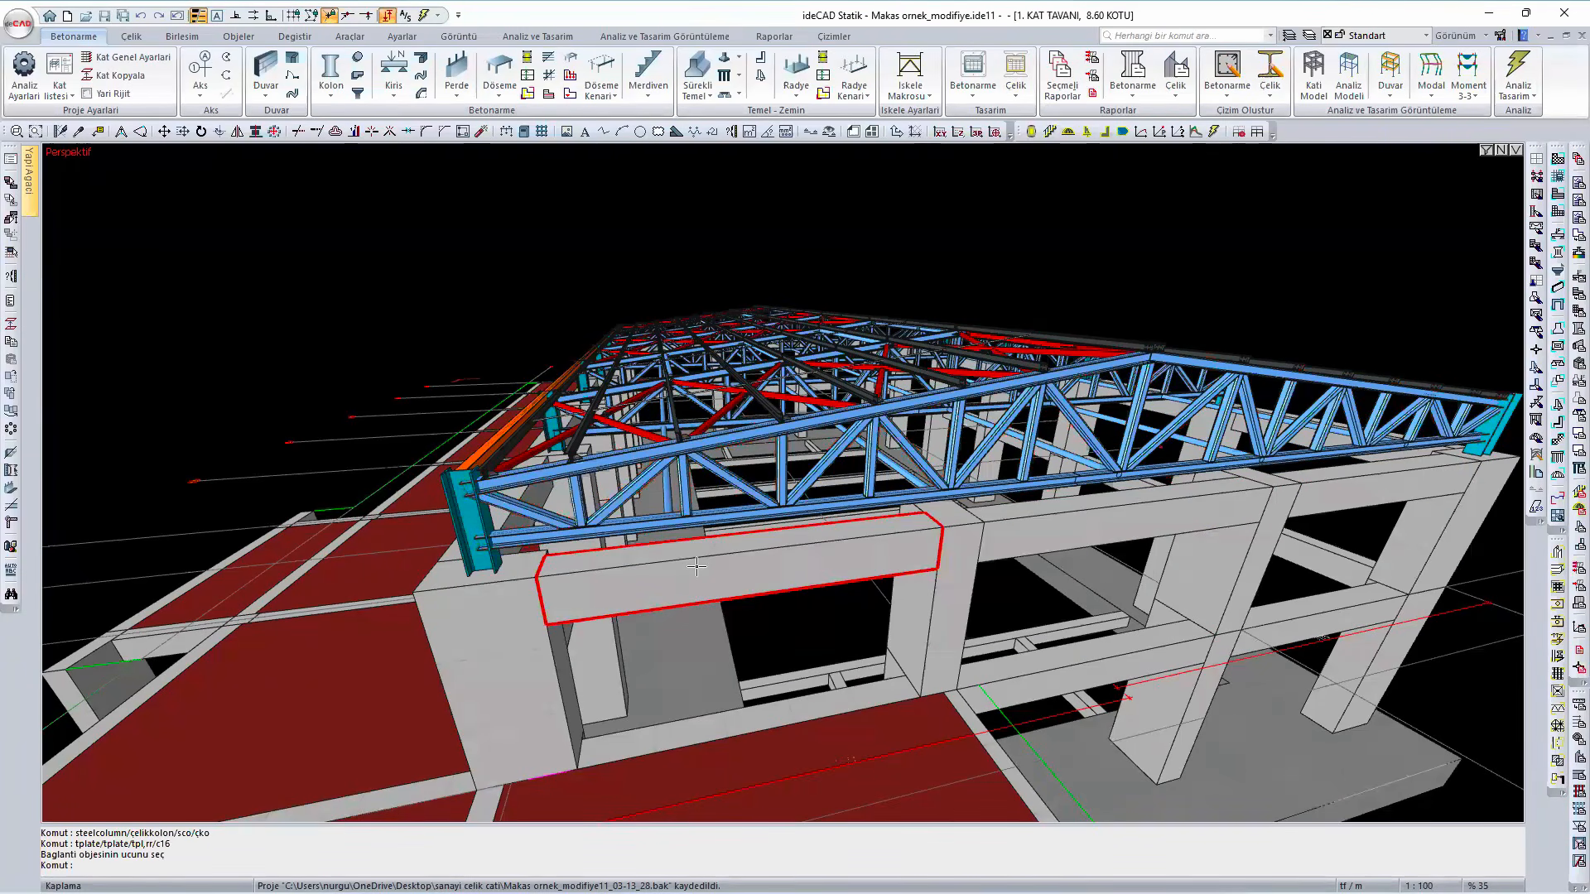
mouse_move(695, 567)
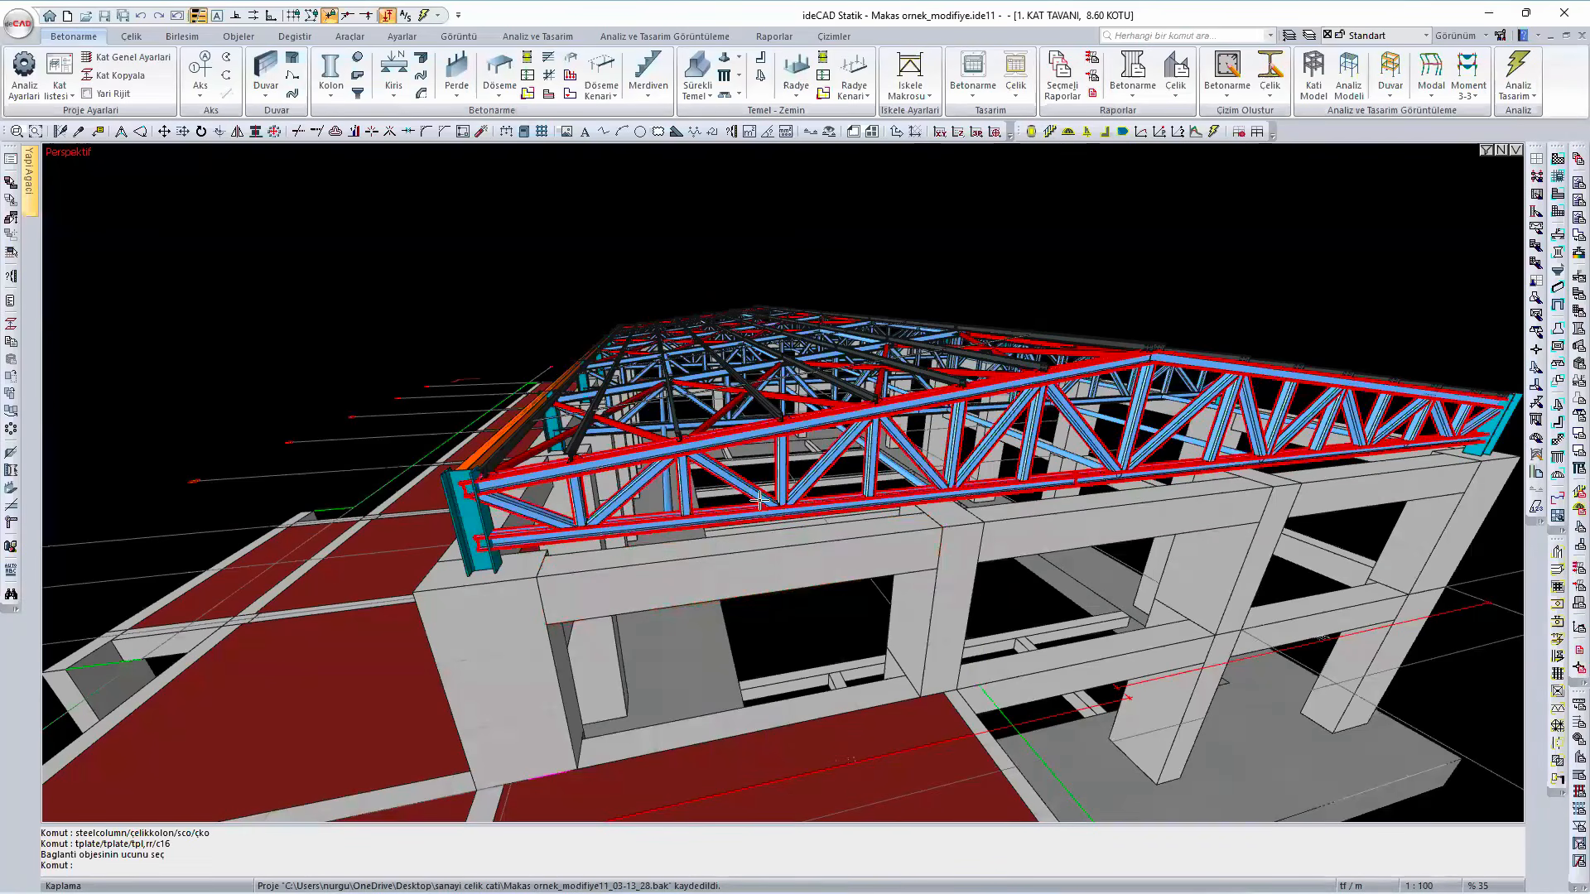
mouse_move(761, 486)
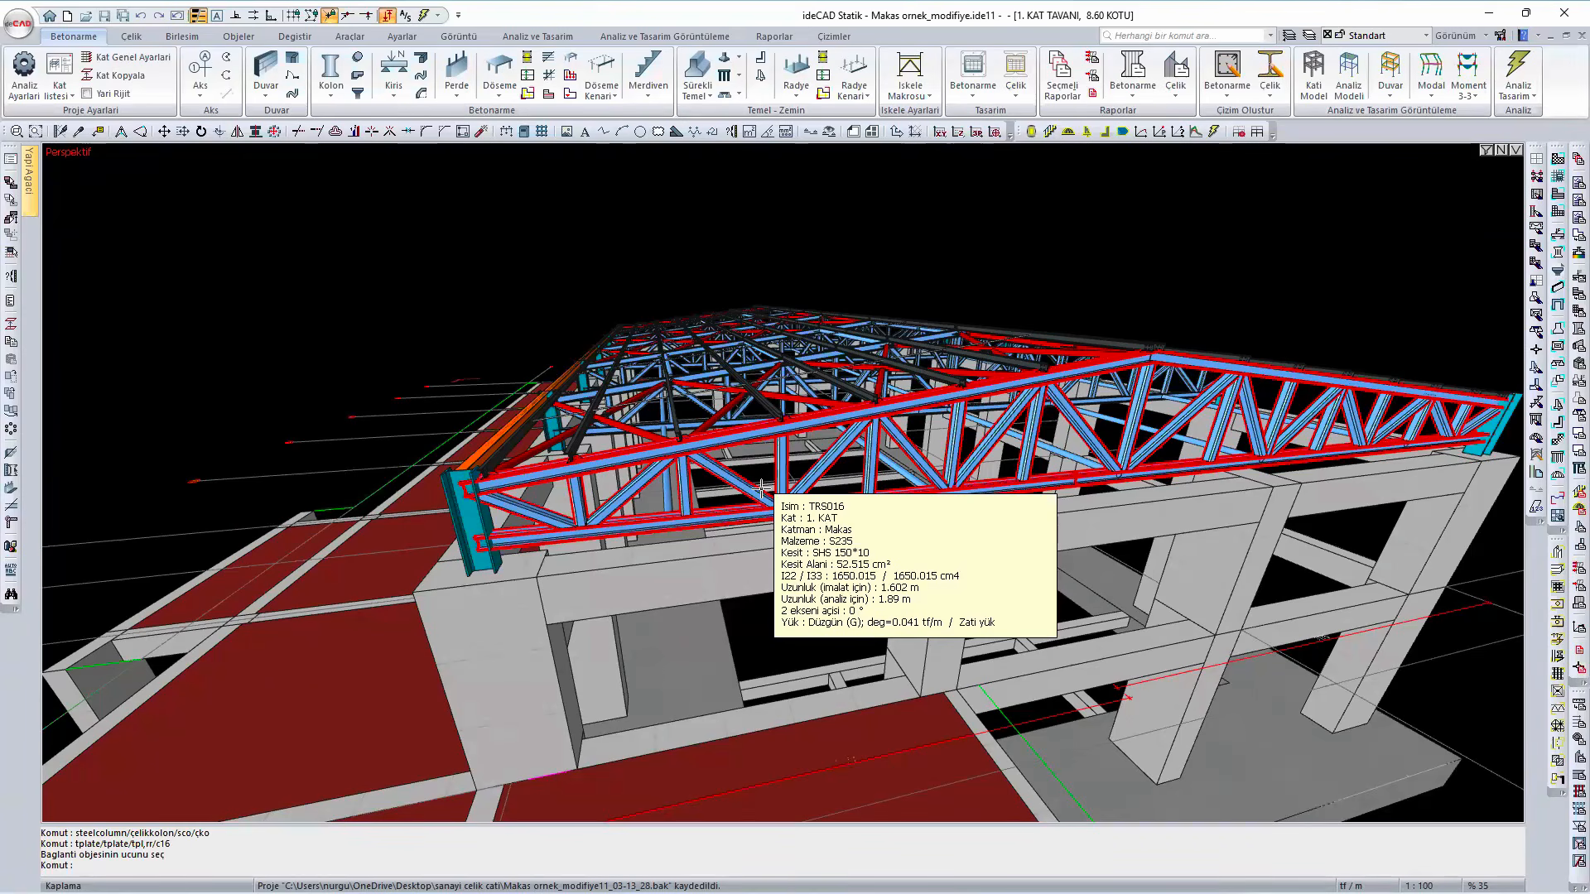
mouse_move(761, 487)
middle_mouse_down("ctrl")
mouse_move(544, 580)
mouse_move(636, 567)
middle_mouse_up("ctrl")
scroll(627, 600, "up", 3)
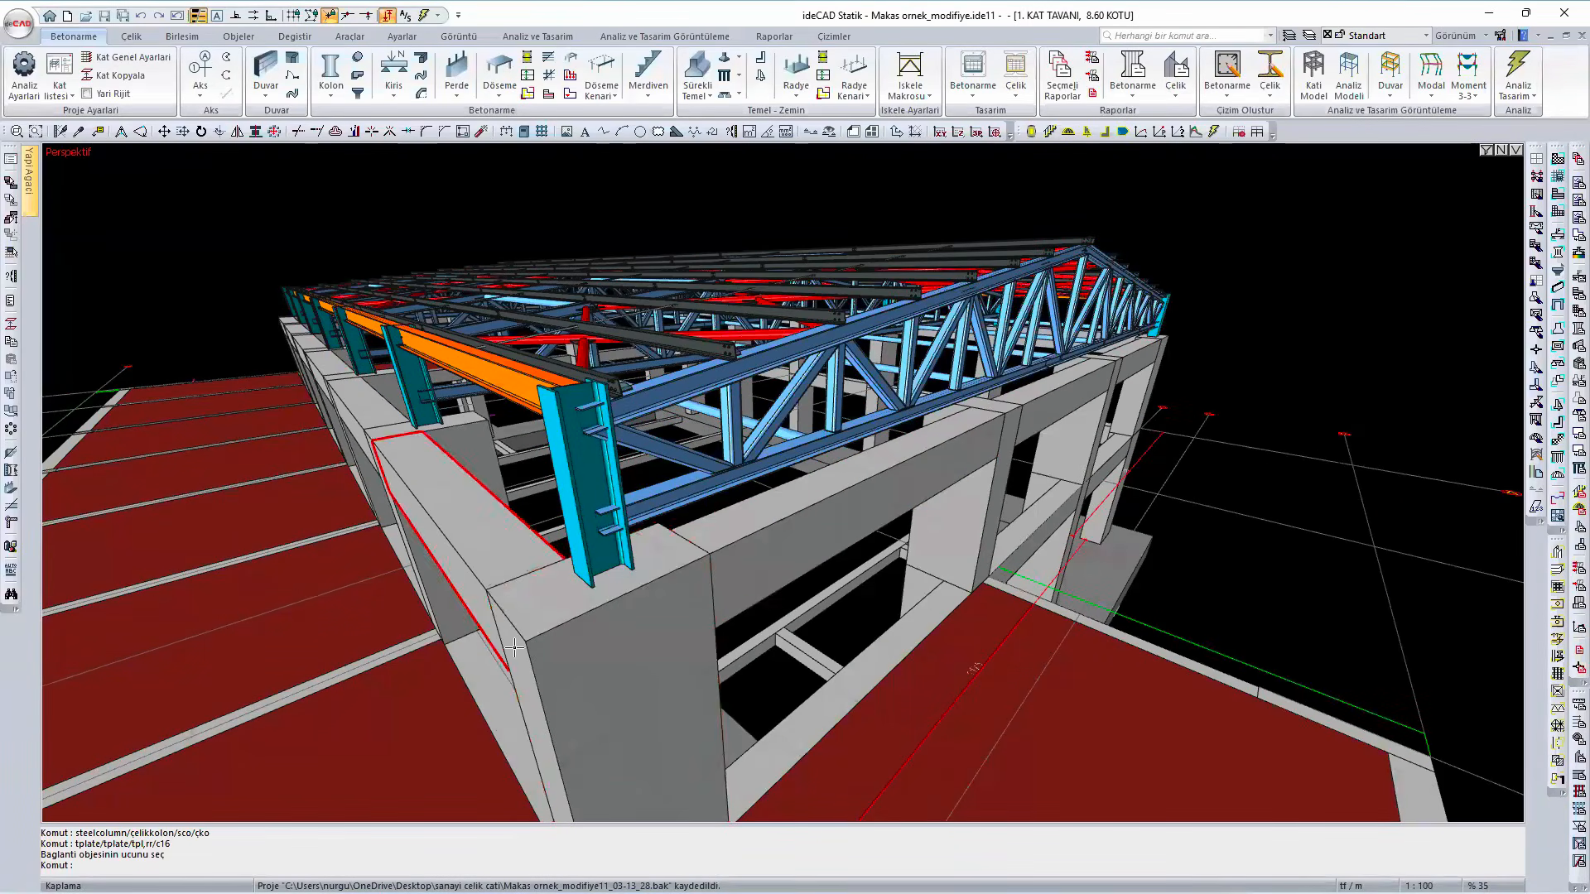
scroll(520, 644, "down", 1)
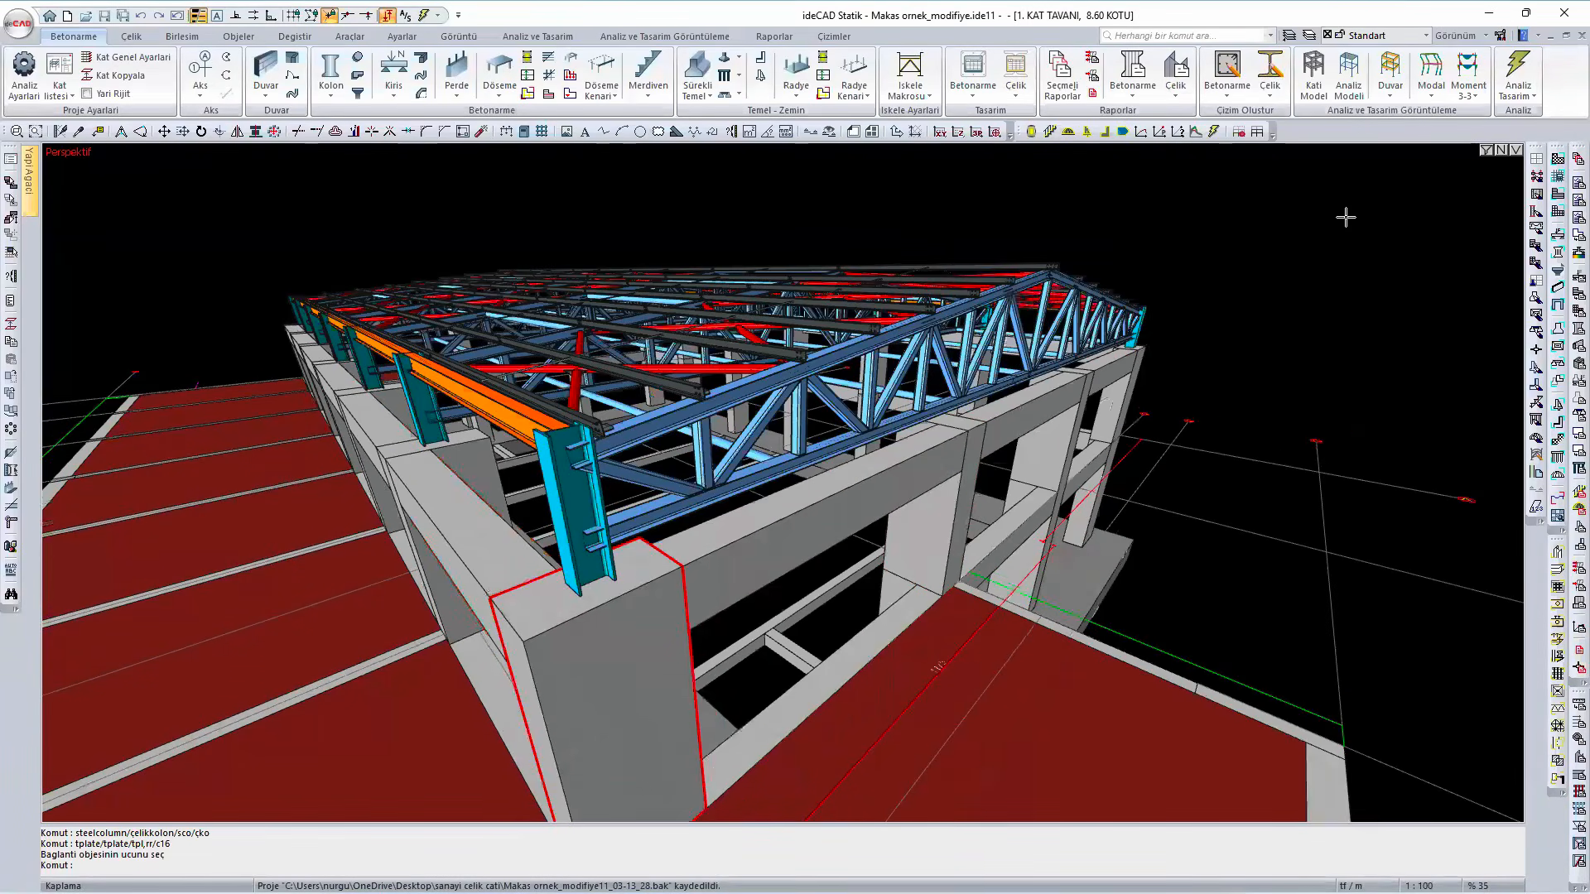
- Hide the roof purlins in the 3D view with the object filter
left_click(1487, 150)
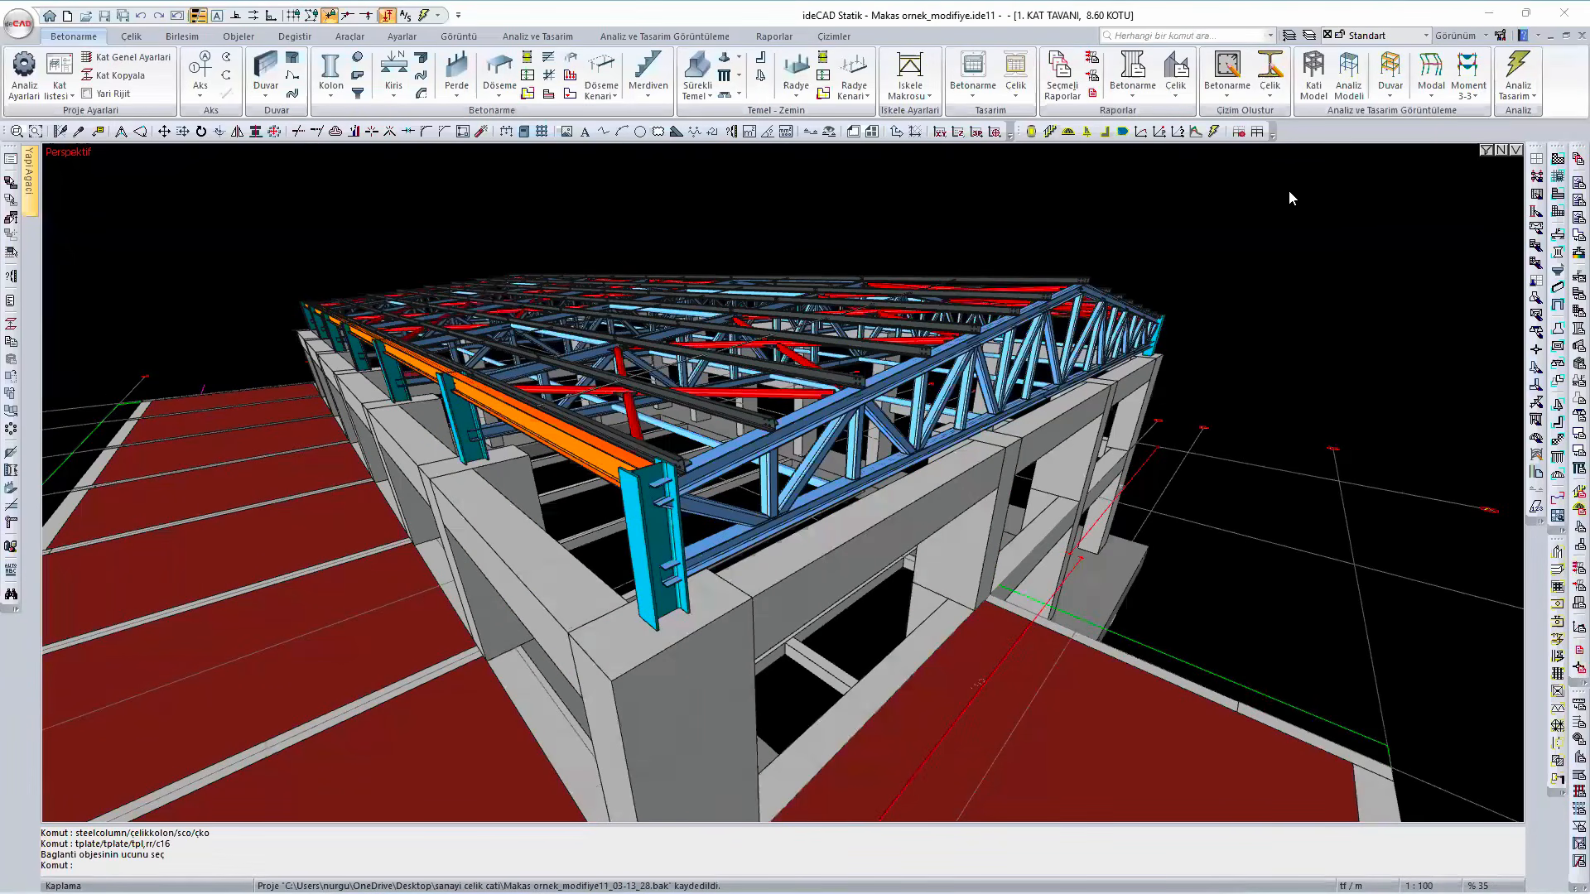
left_click(1488, 152)
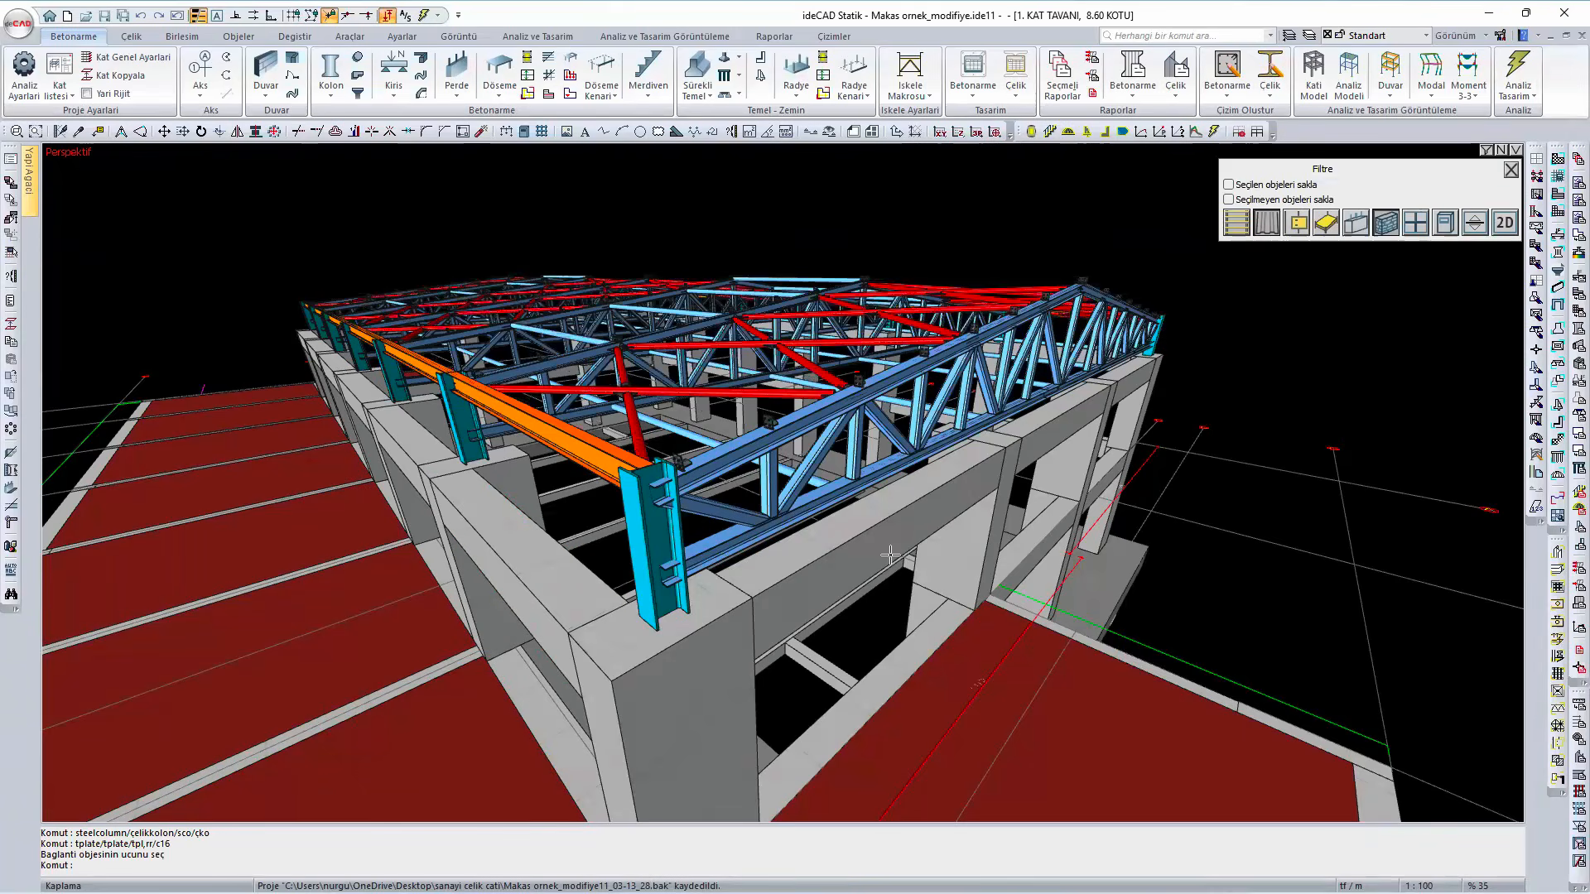
middle_click_drag(613, 515, 714, 566)
scroll(809, 613, "down", 3)
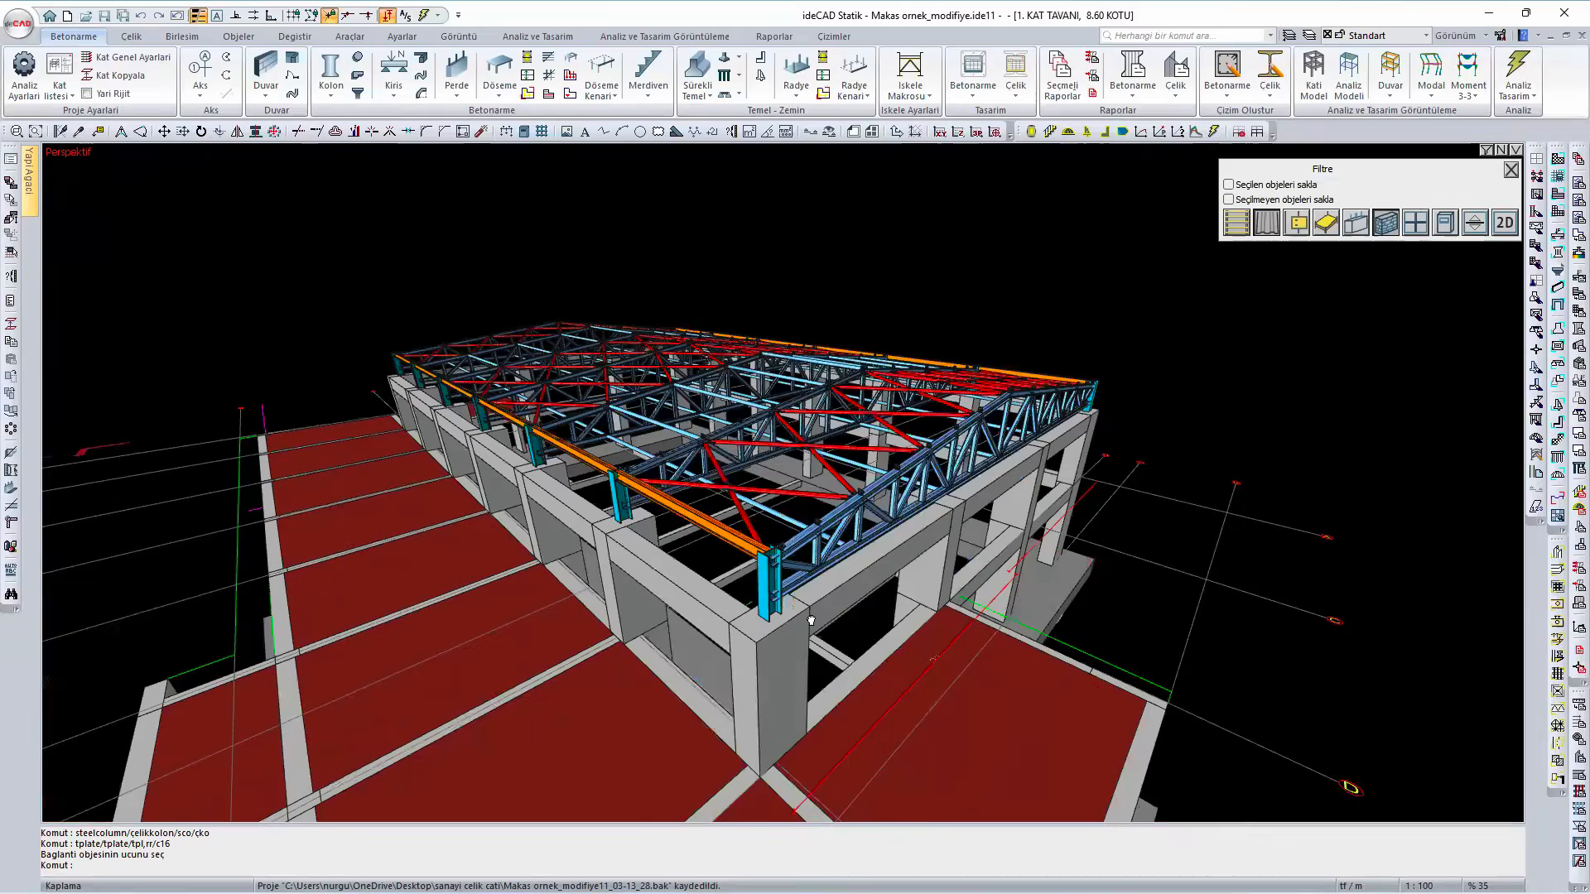
- Open the front truss's settings, review its height and size parameters, and close them without changes
middle_click_drag(809, 621, 757, 591, "shift")
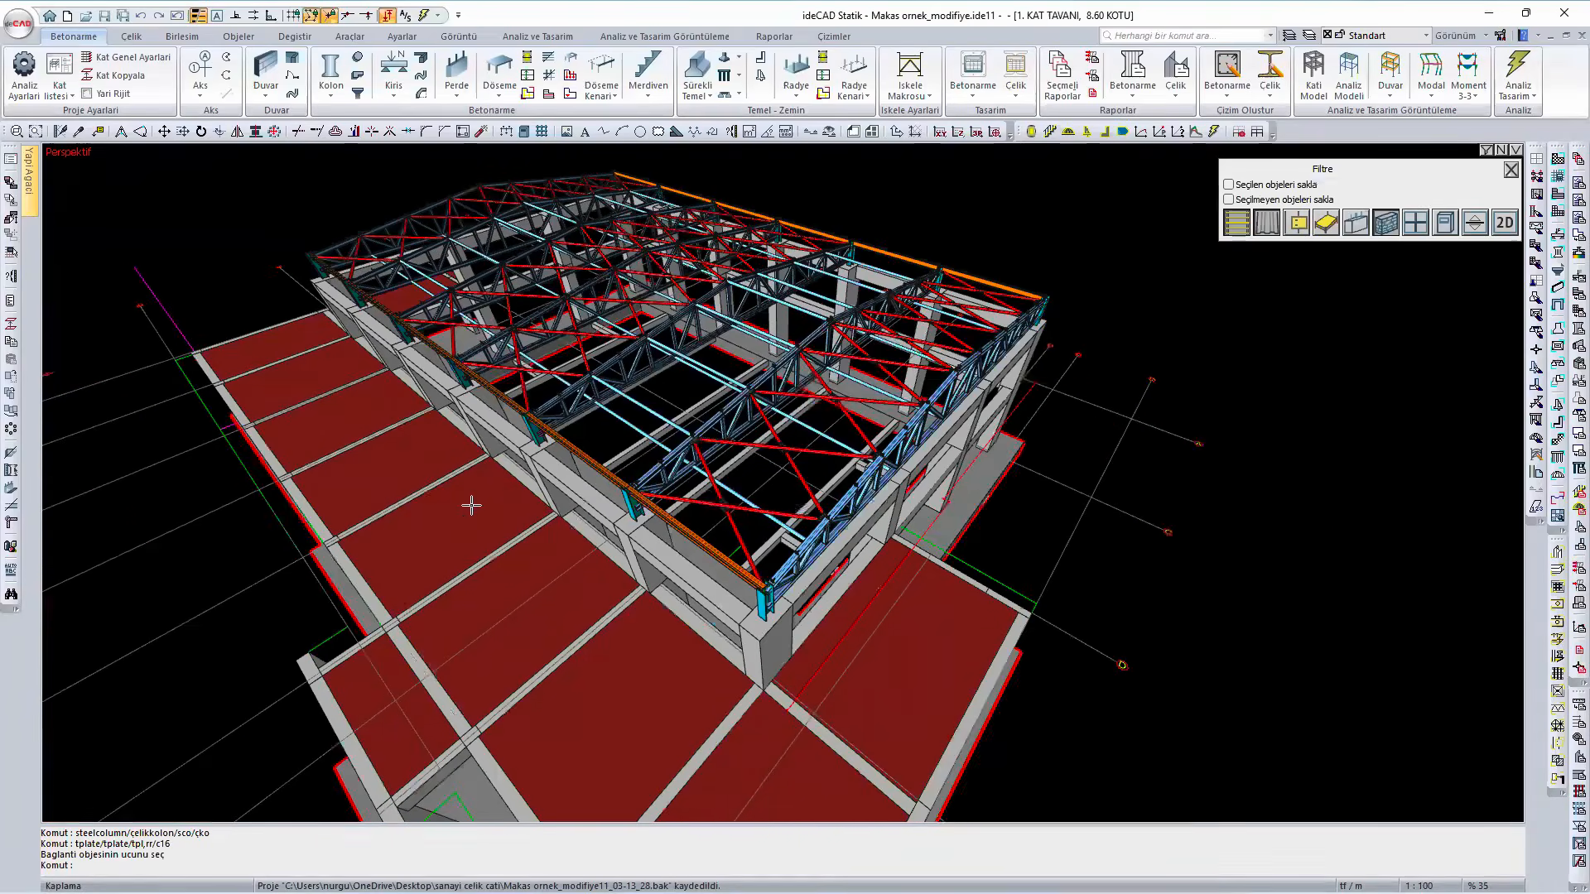
scroll(683, 548, "up", 5)
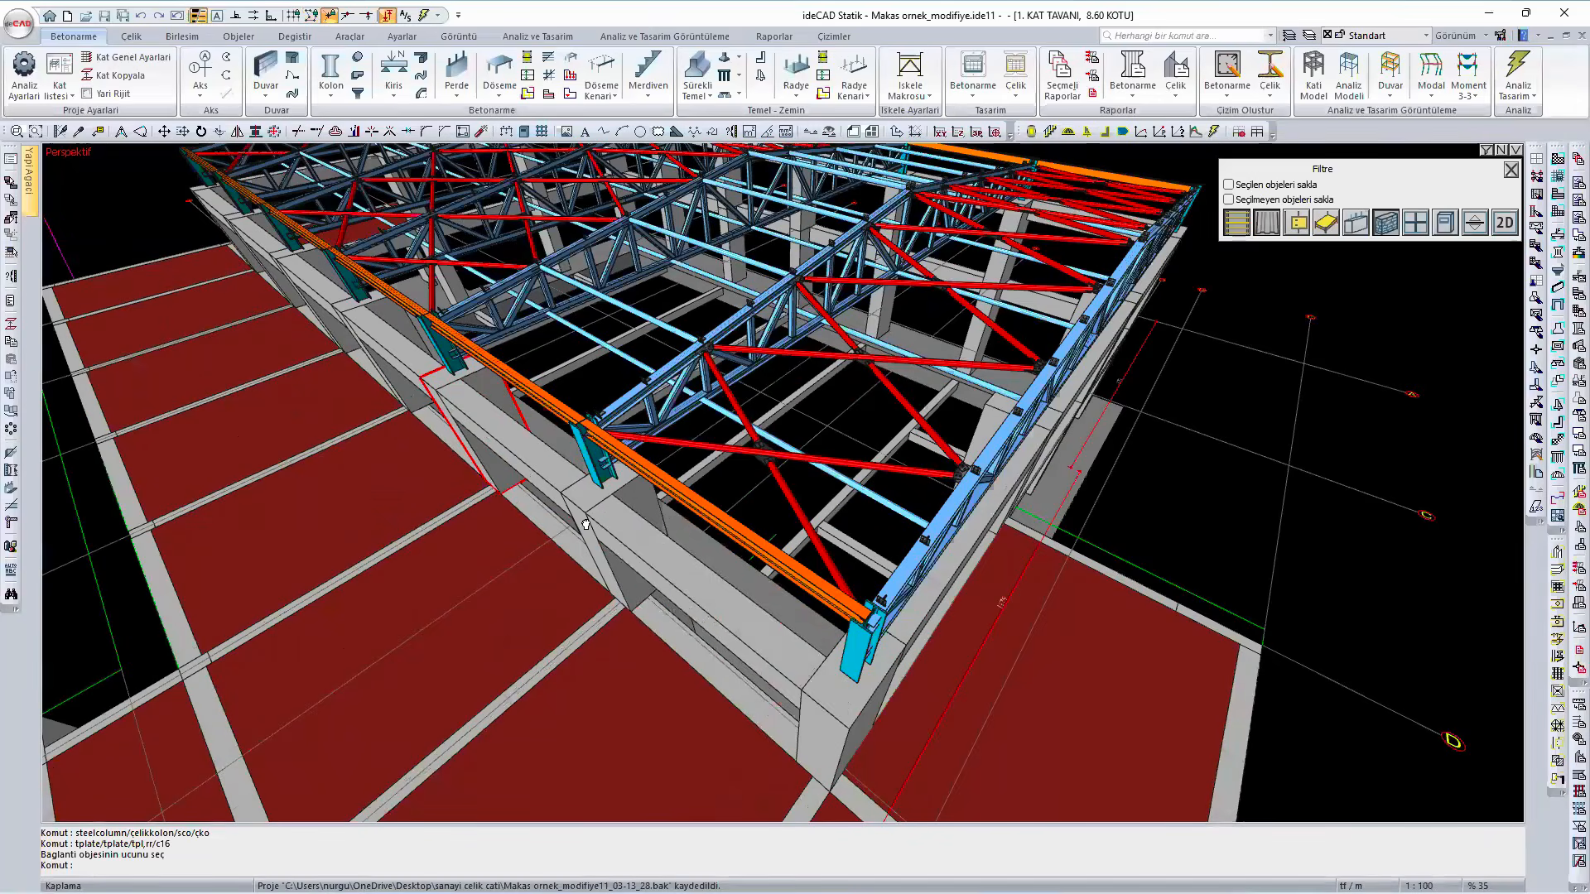
middle_click_drag(741, 584, 525, 518, "shift")
scroll(623, 546, "up", 2)
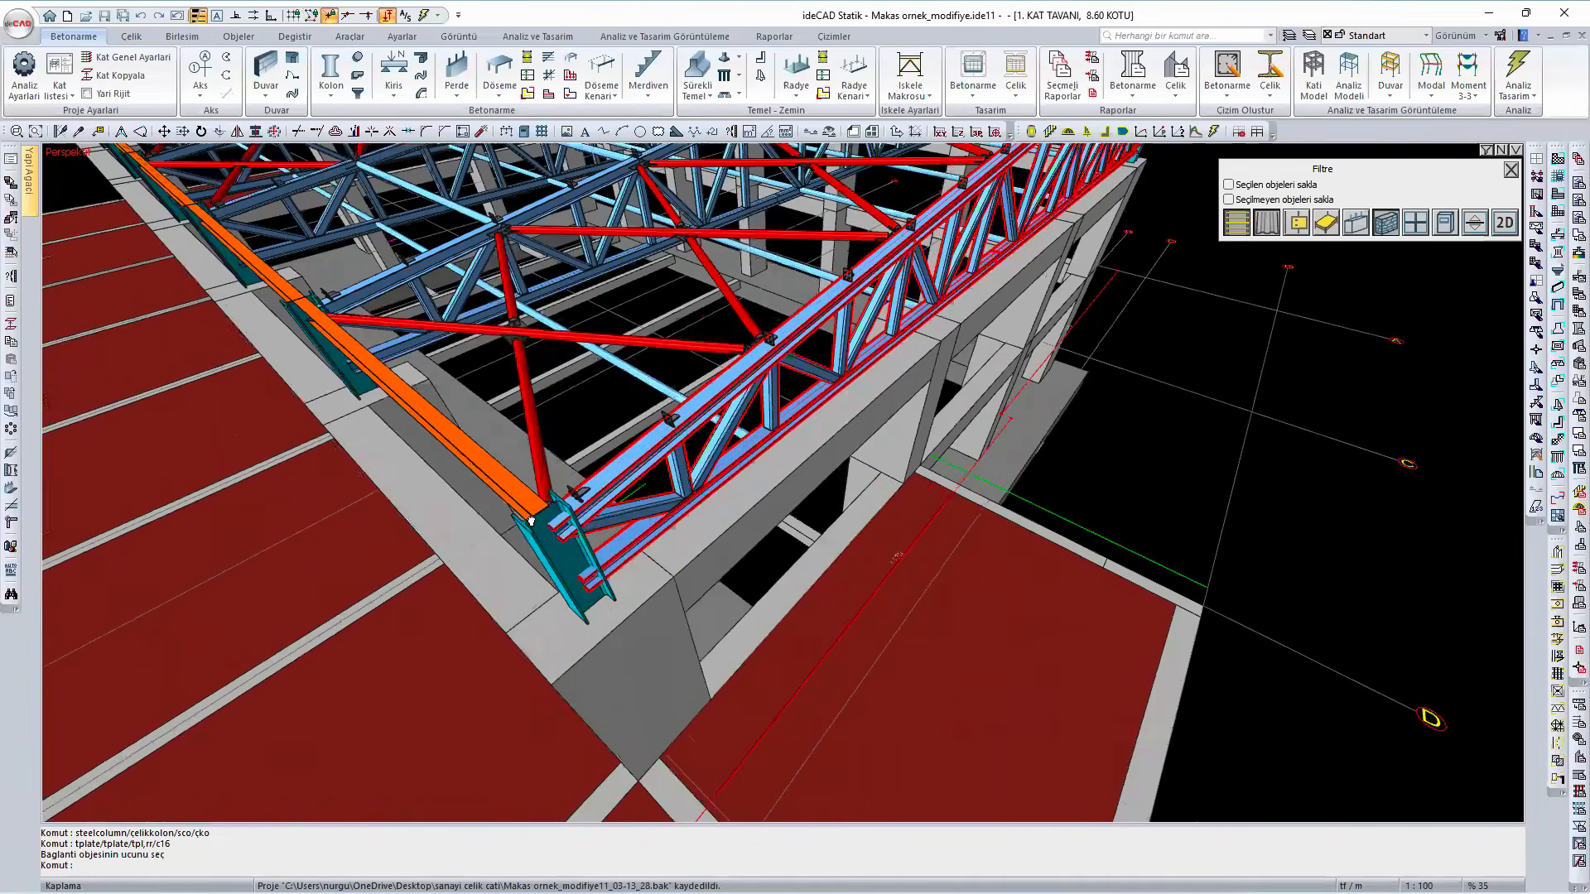
middle_click_drag(687, 548, 699, 534, "shift")
left_click(699, 534)
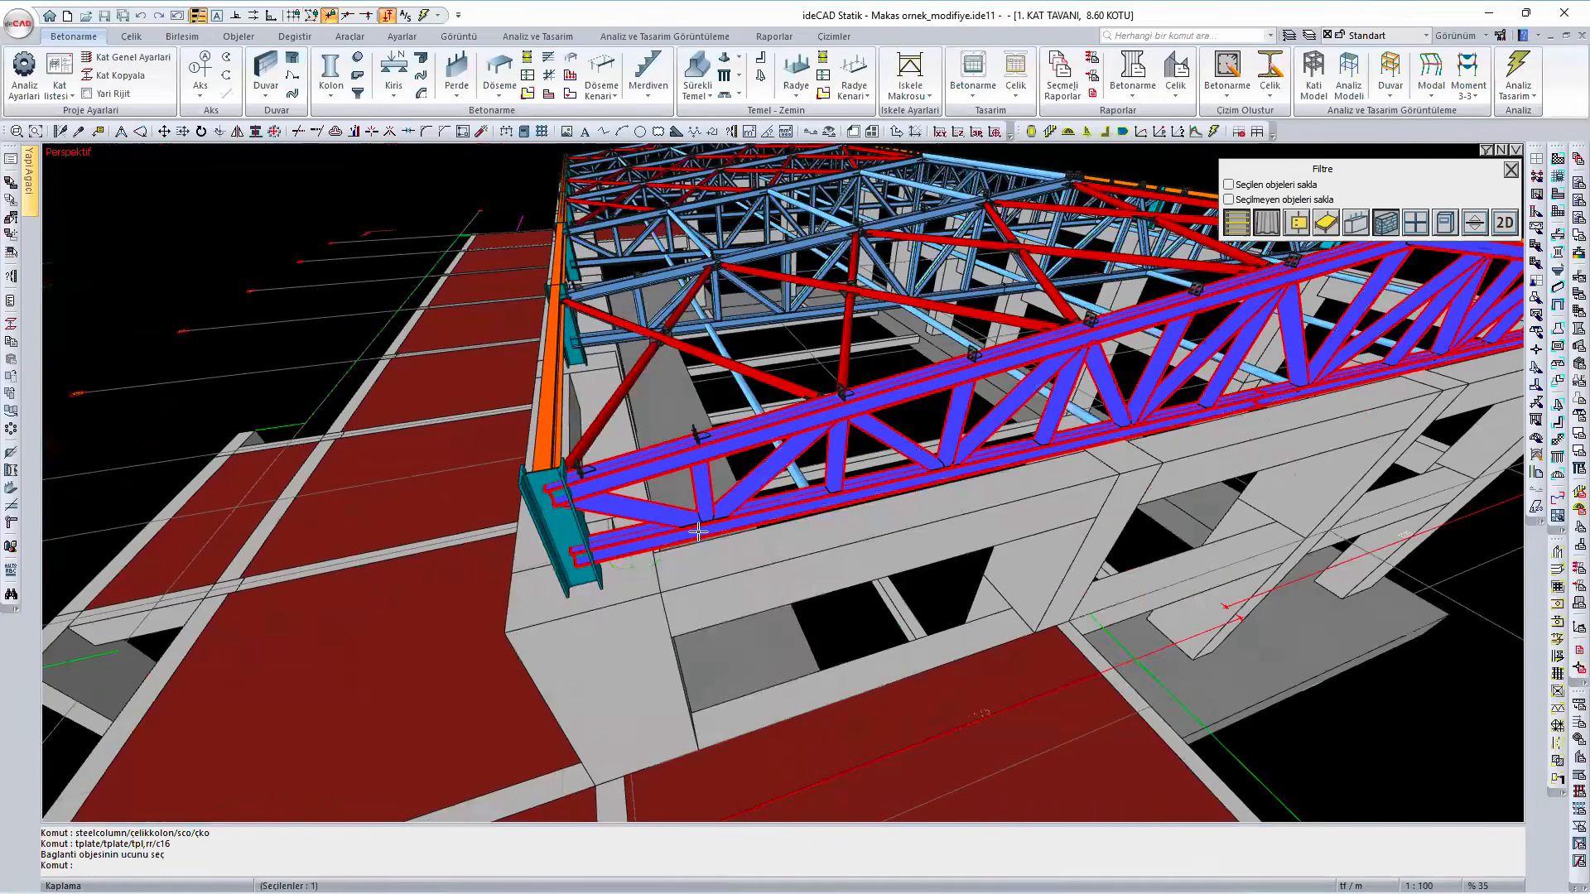
double_click(720, 355)
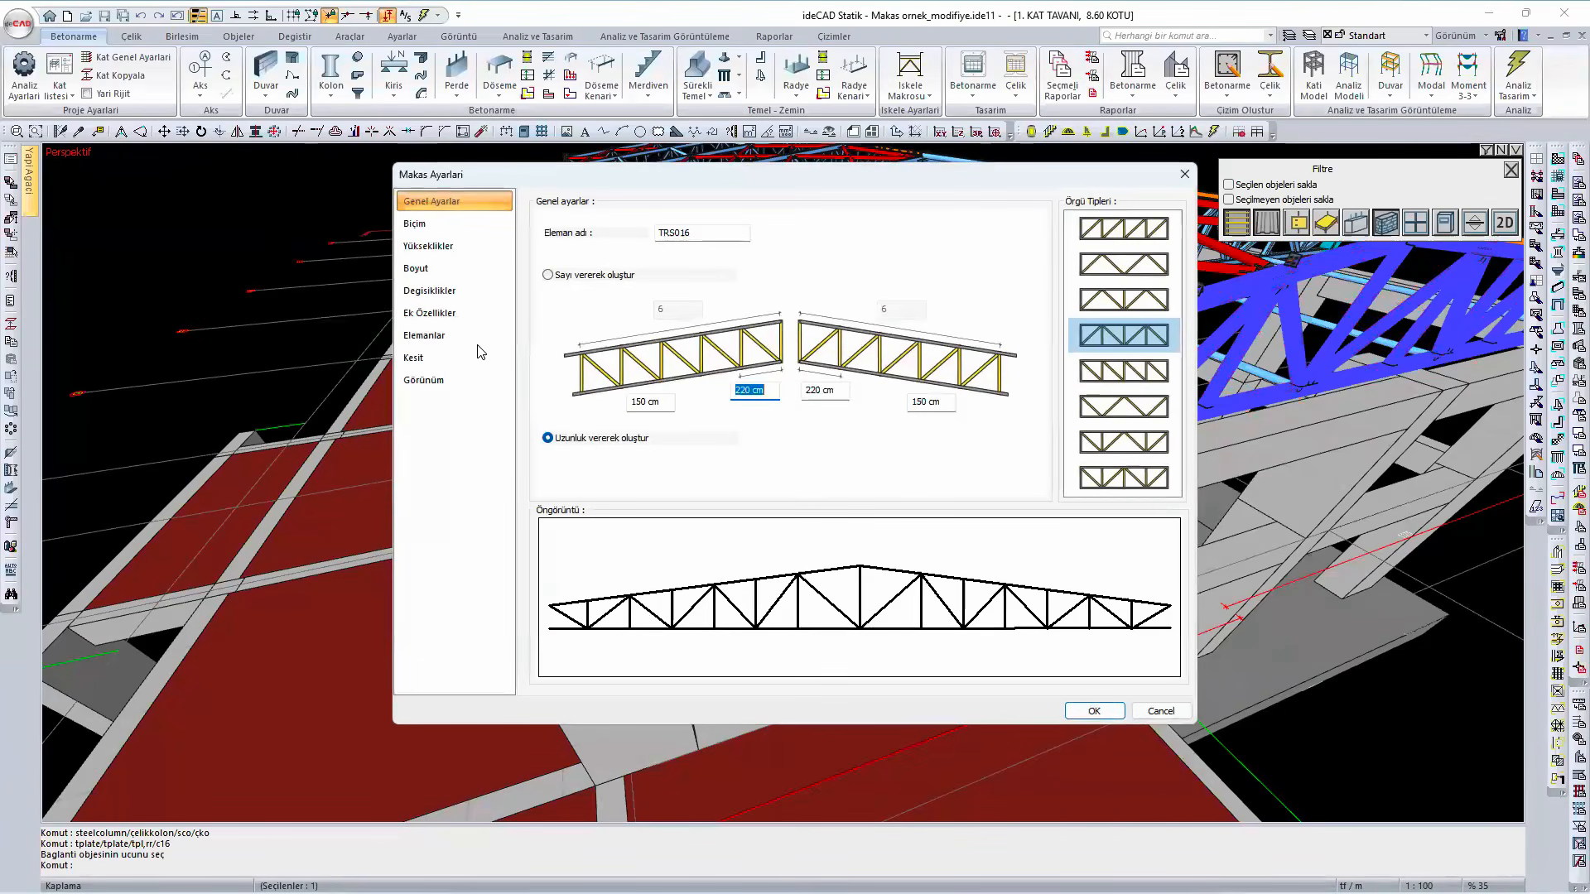
left_click(424, 246)
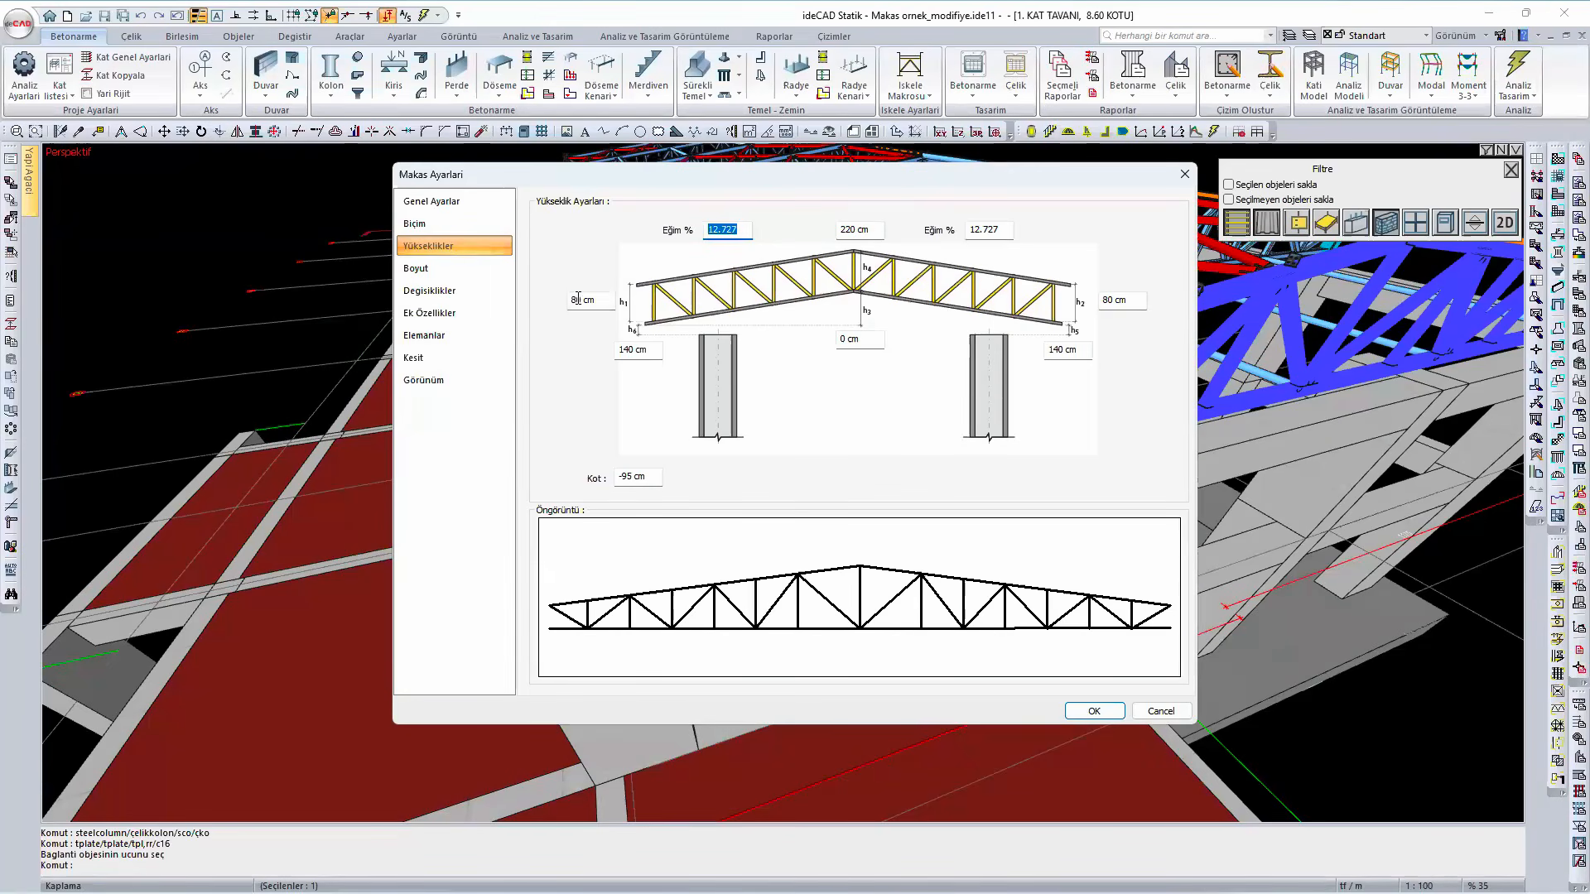
left_click(447, 271)
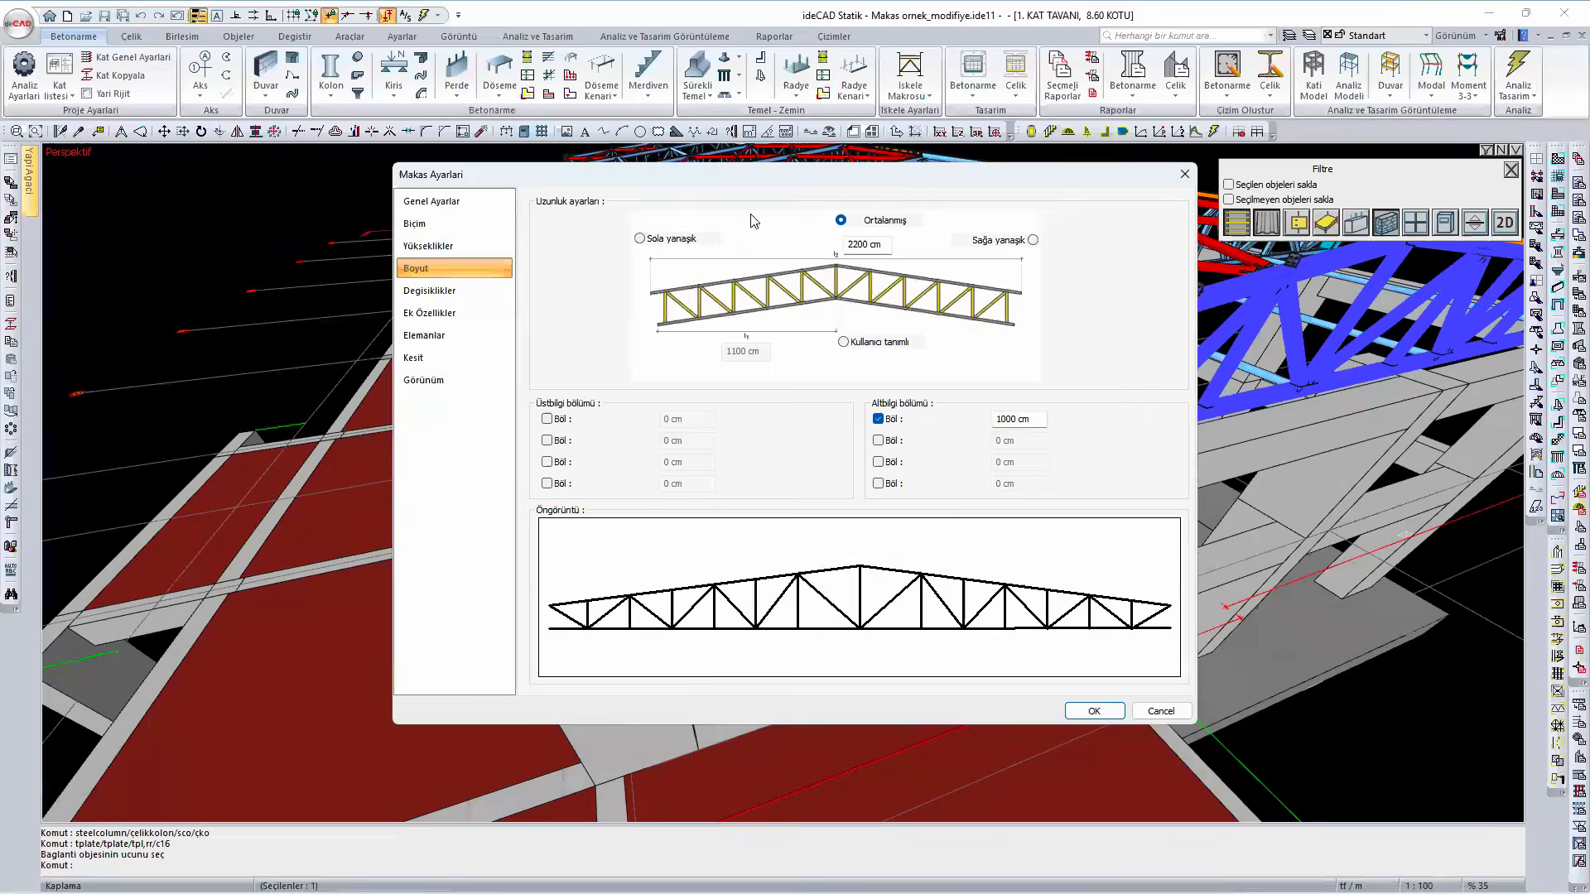
left_click_drag(851, 178, 753, 204)
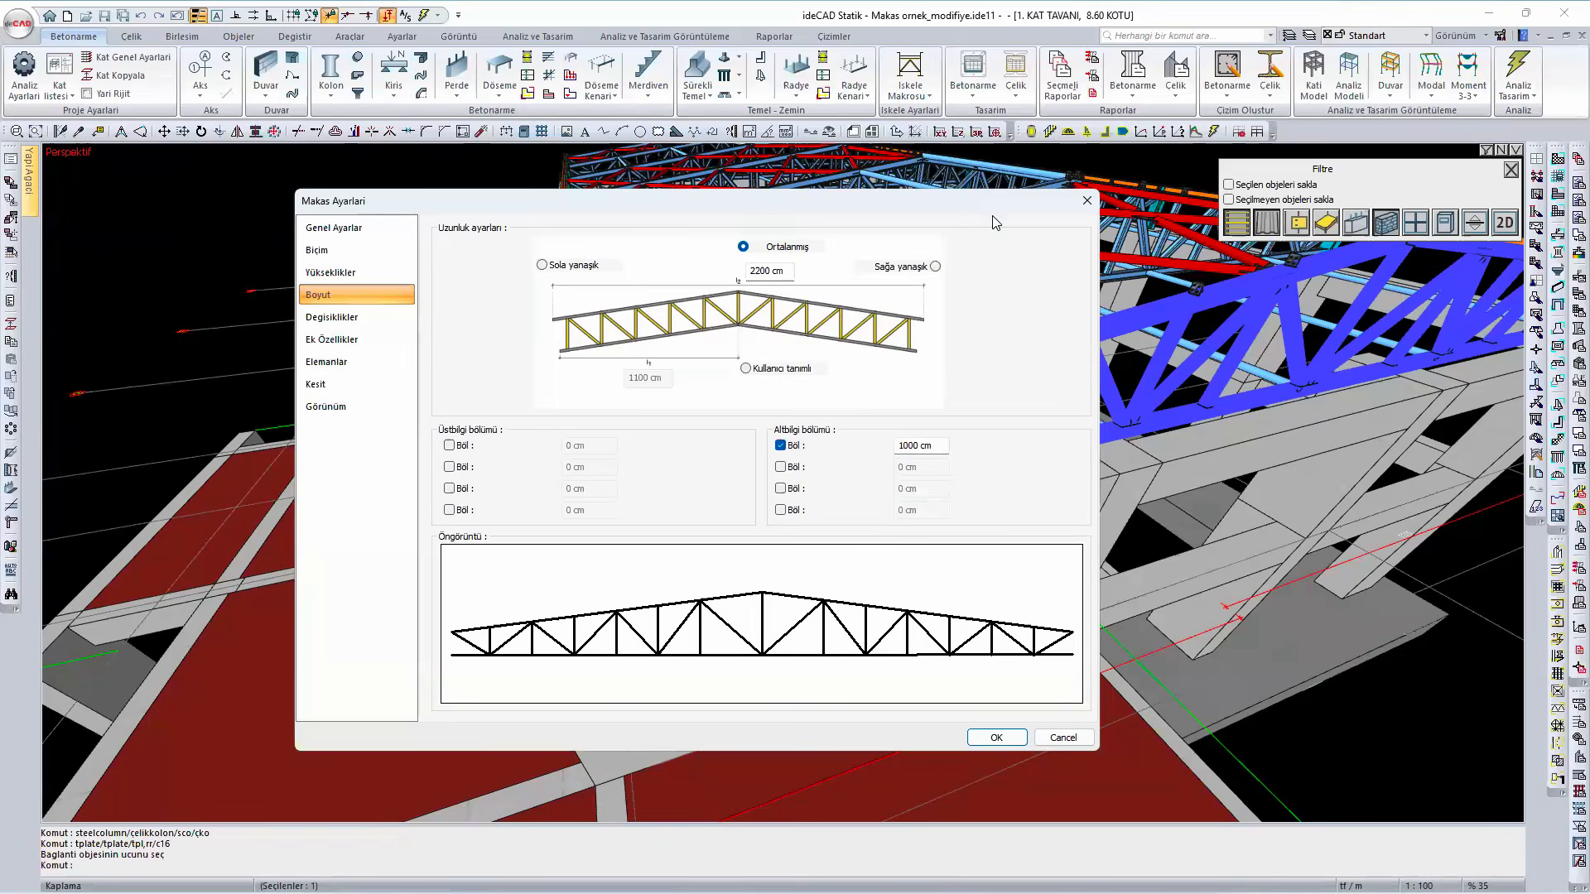
left_click_drag(994, 203, 867, 243)
left_click(959, 241)
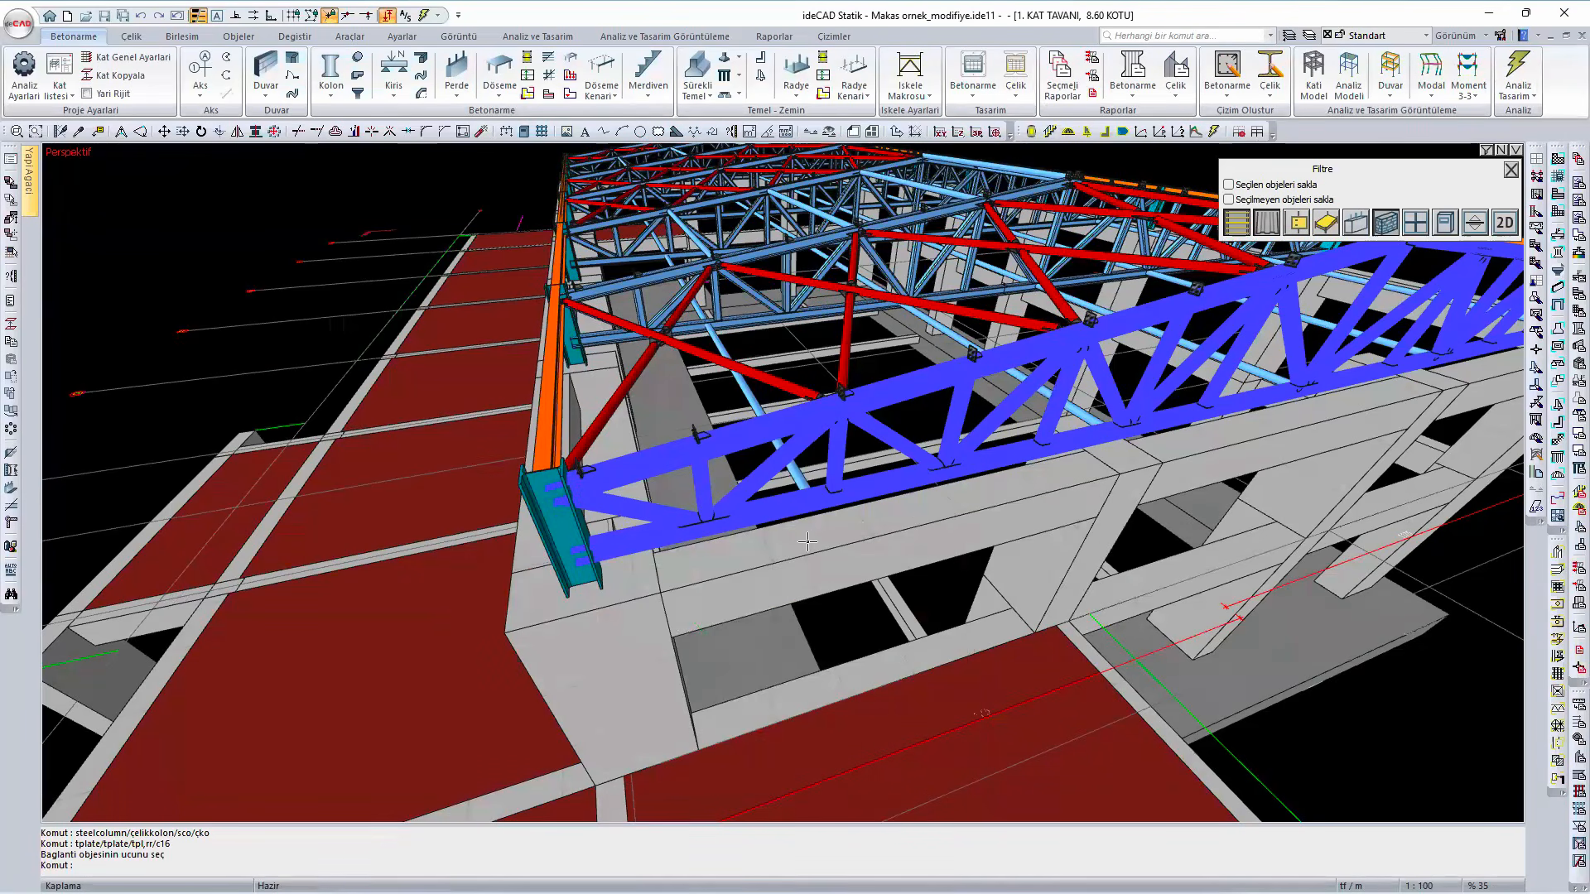
key("Escape")
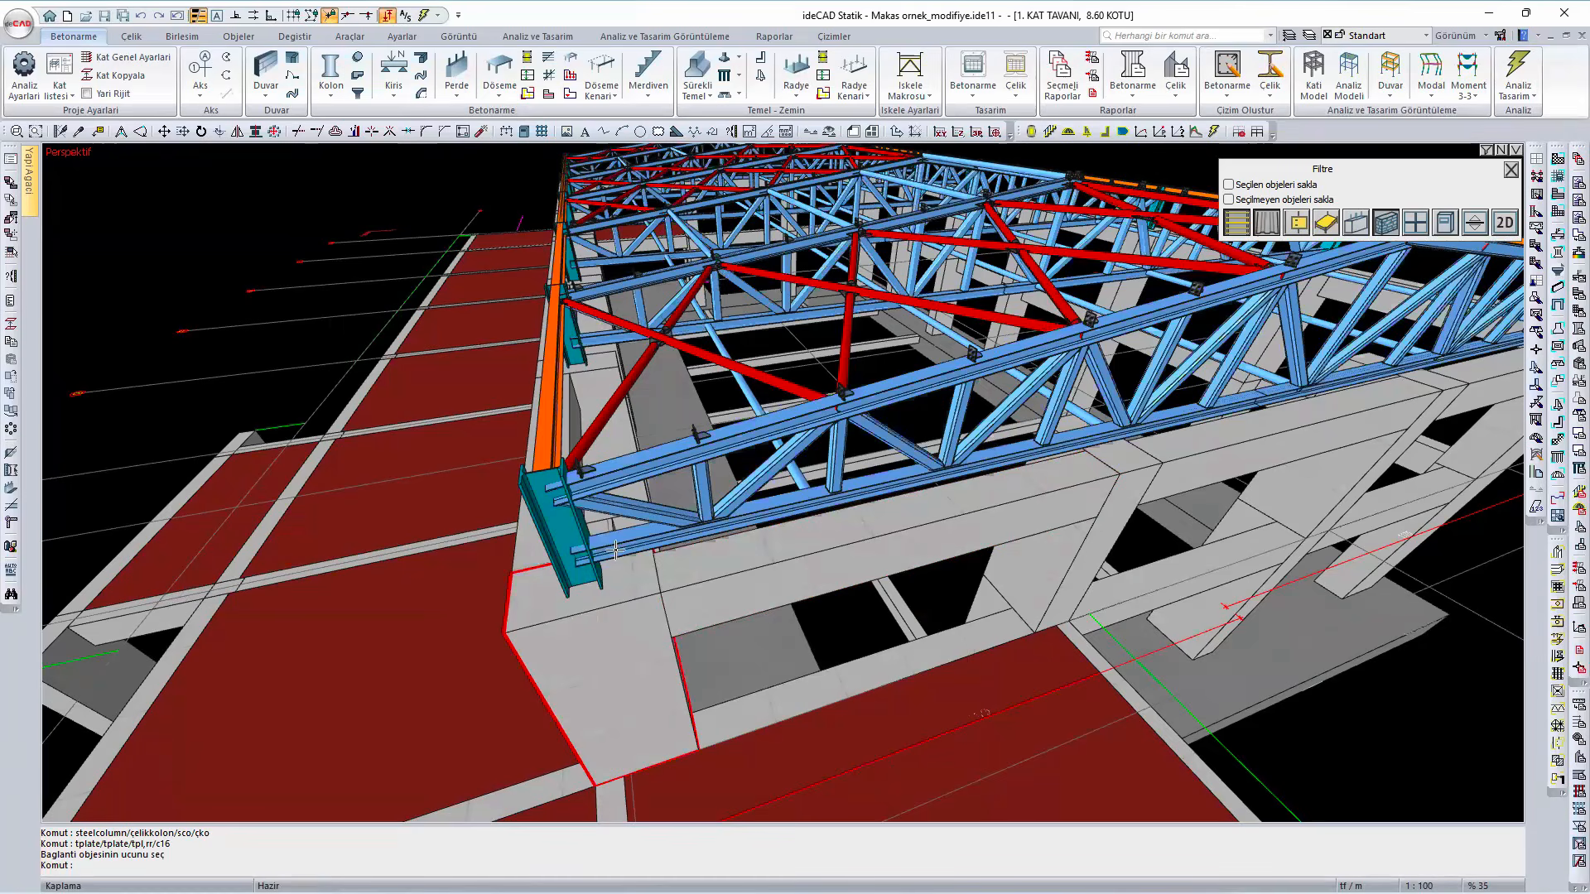
- Examine how the front truss's chords meet the steel corner column above the concrete column
mouse_move(616, 552)
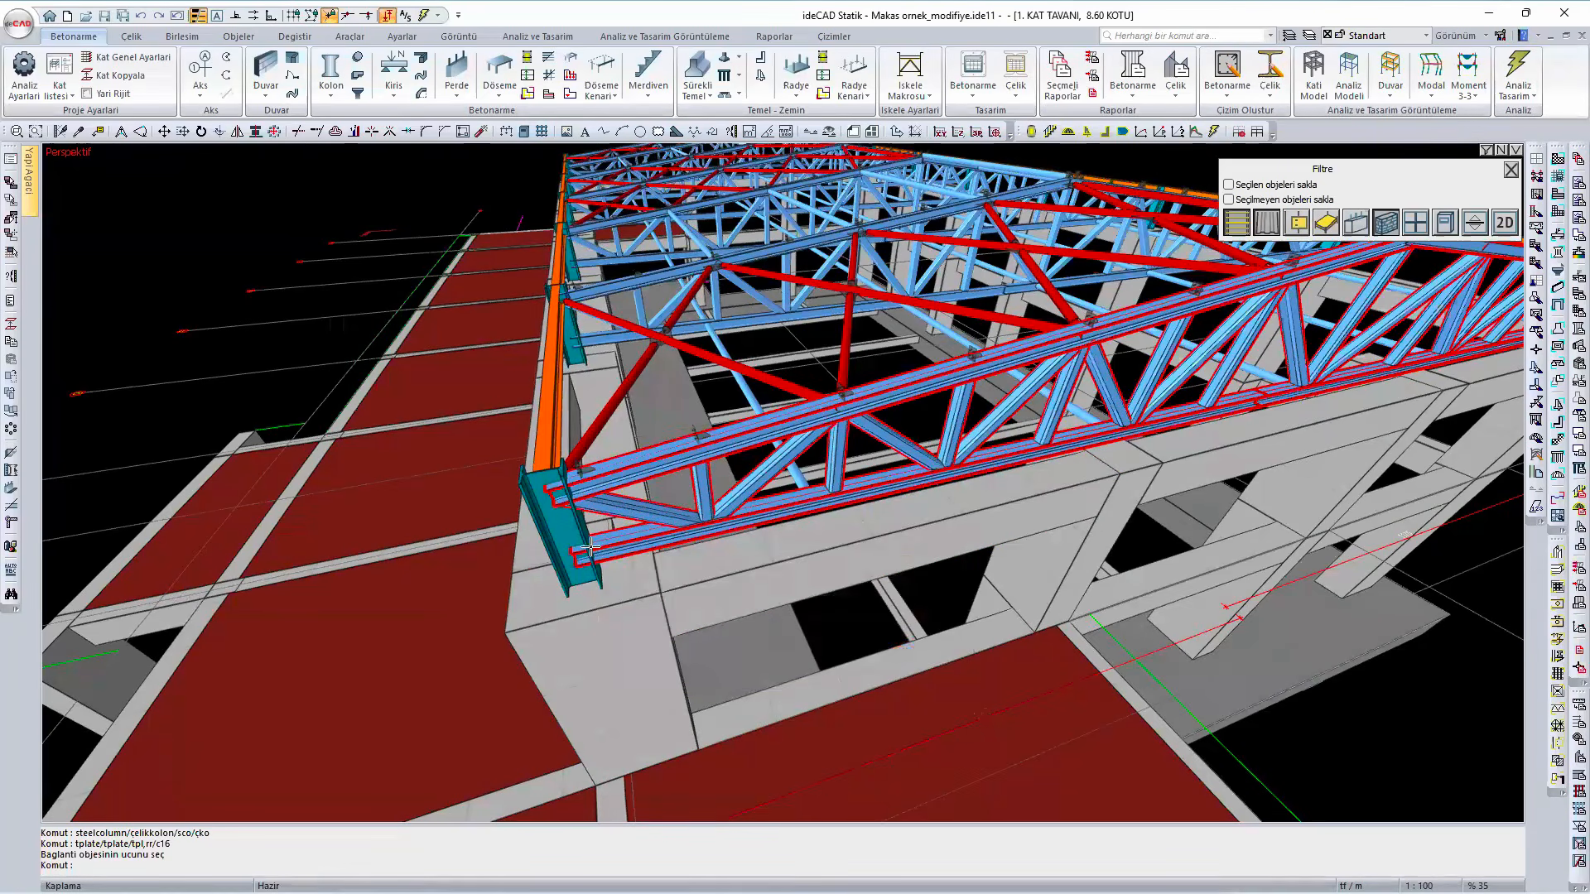
mouse_move(572, 619)
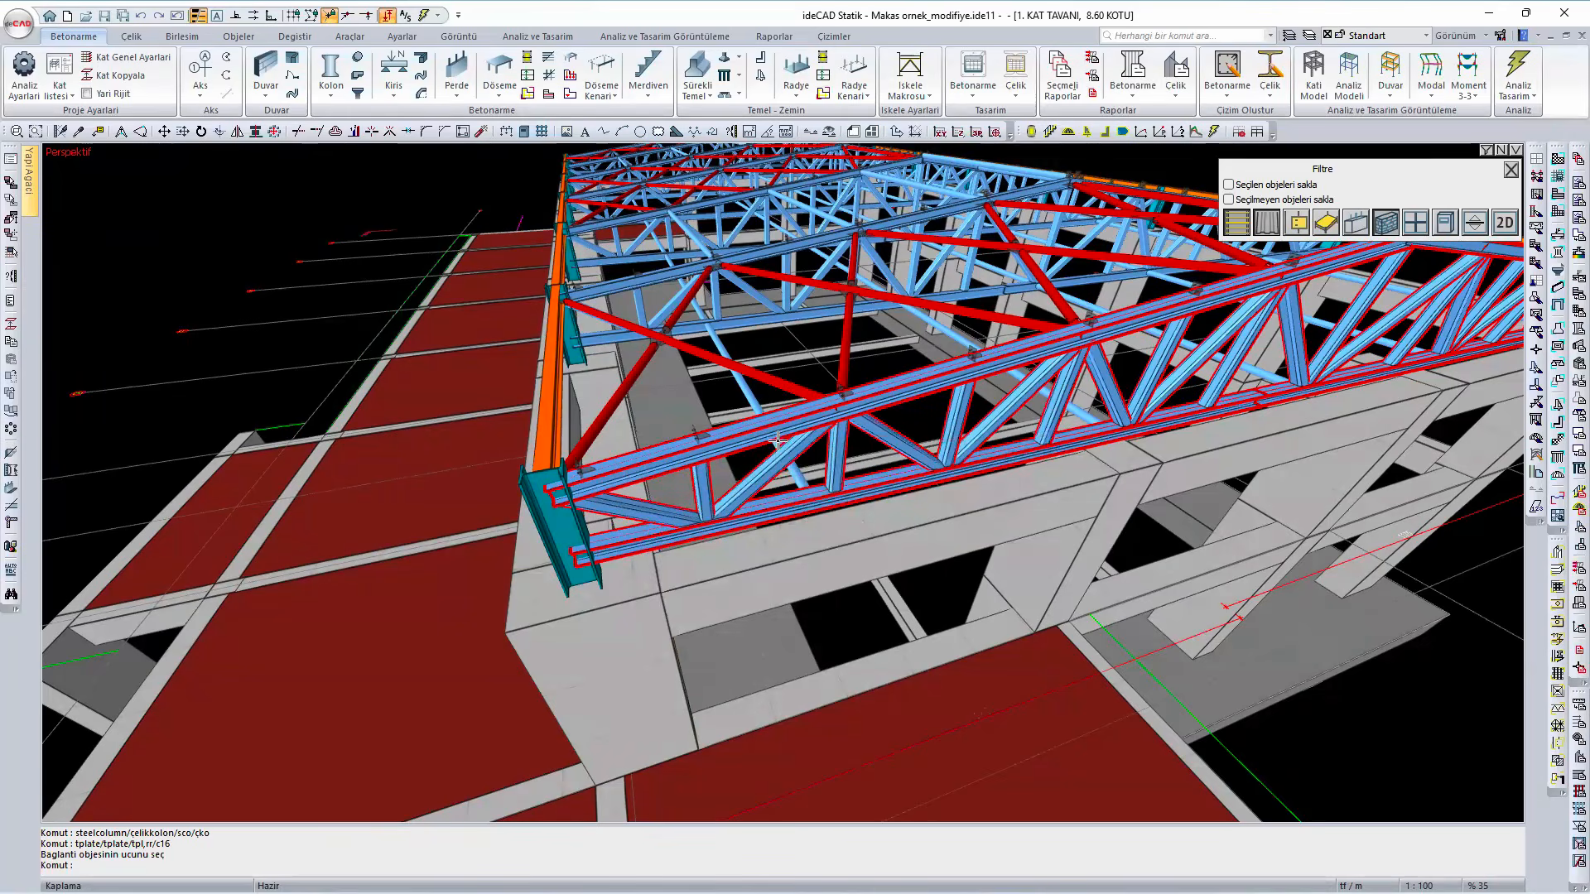
scroll(793, 509, "down", 1)
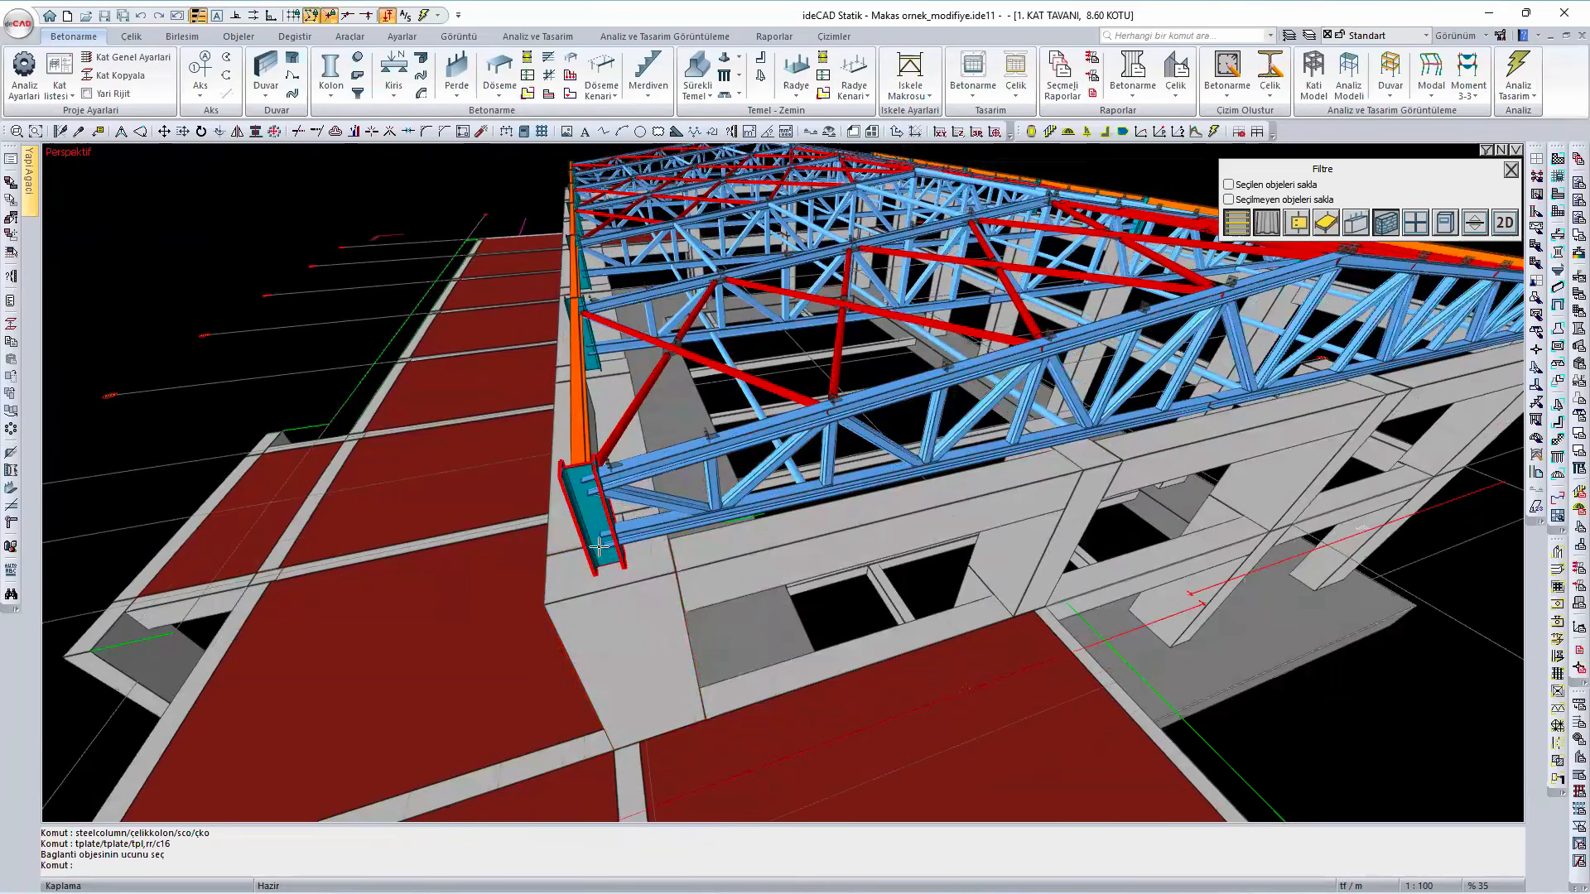
scroll(599, 546, "down", 2)
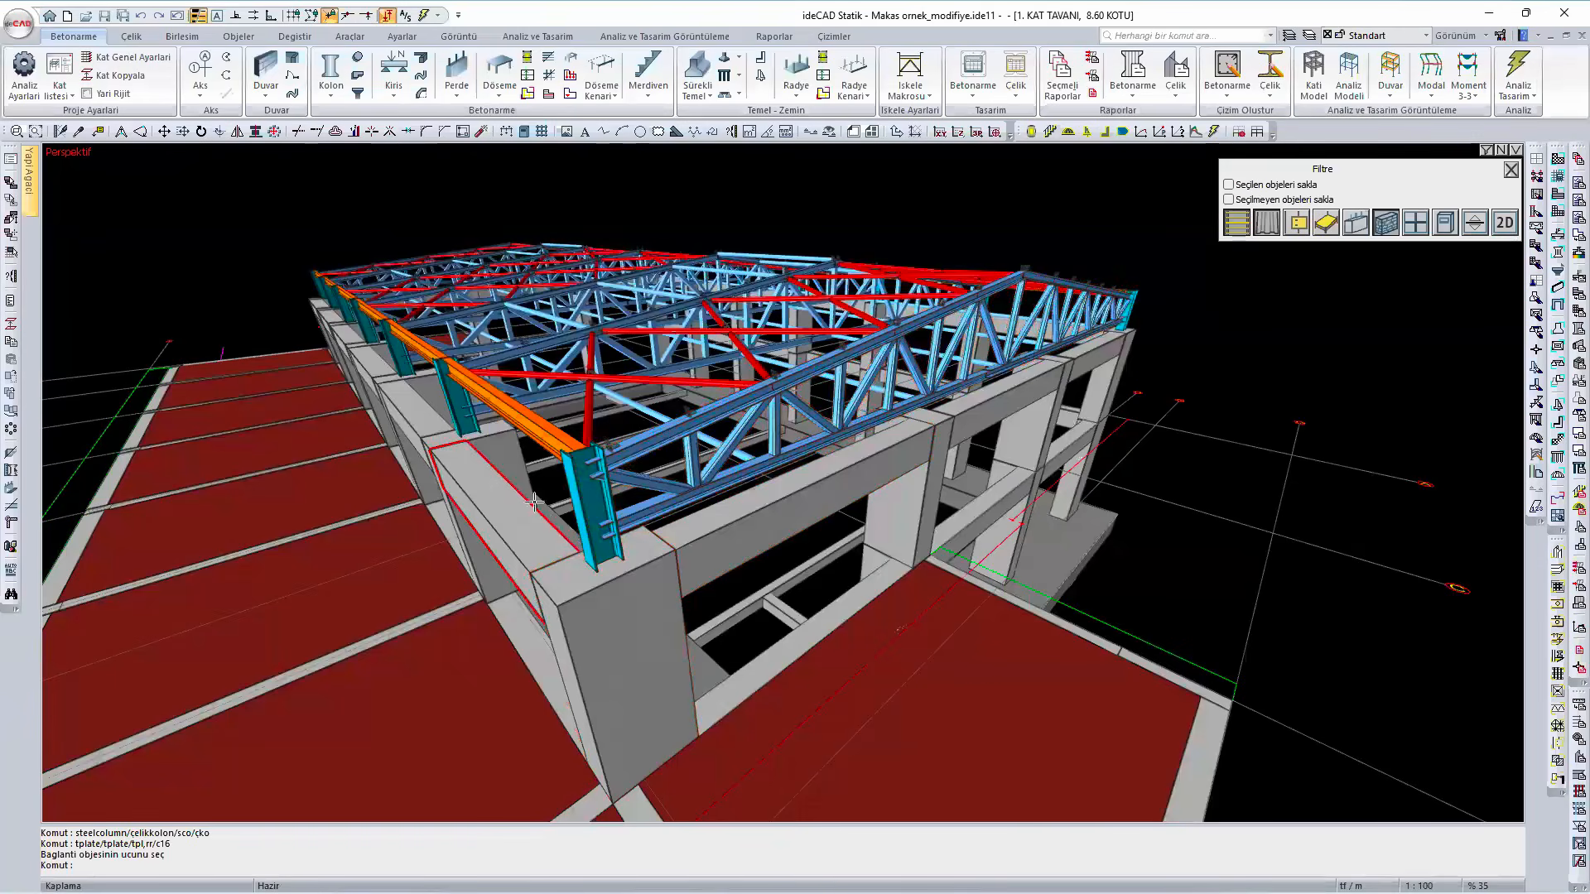
mouse_move(458, 421)
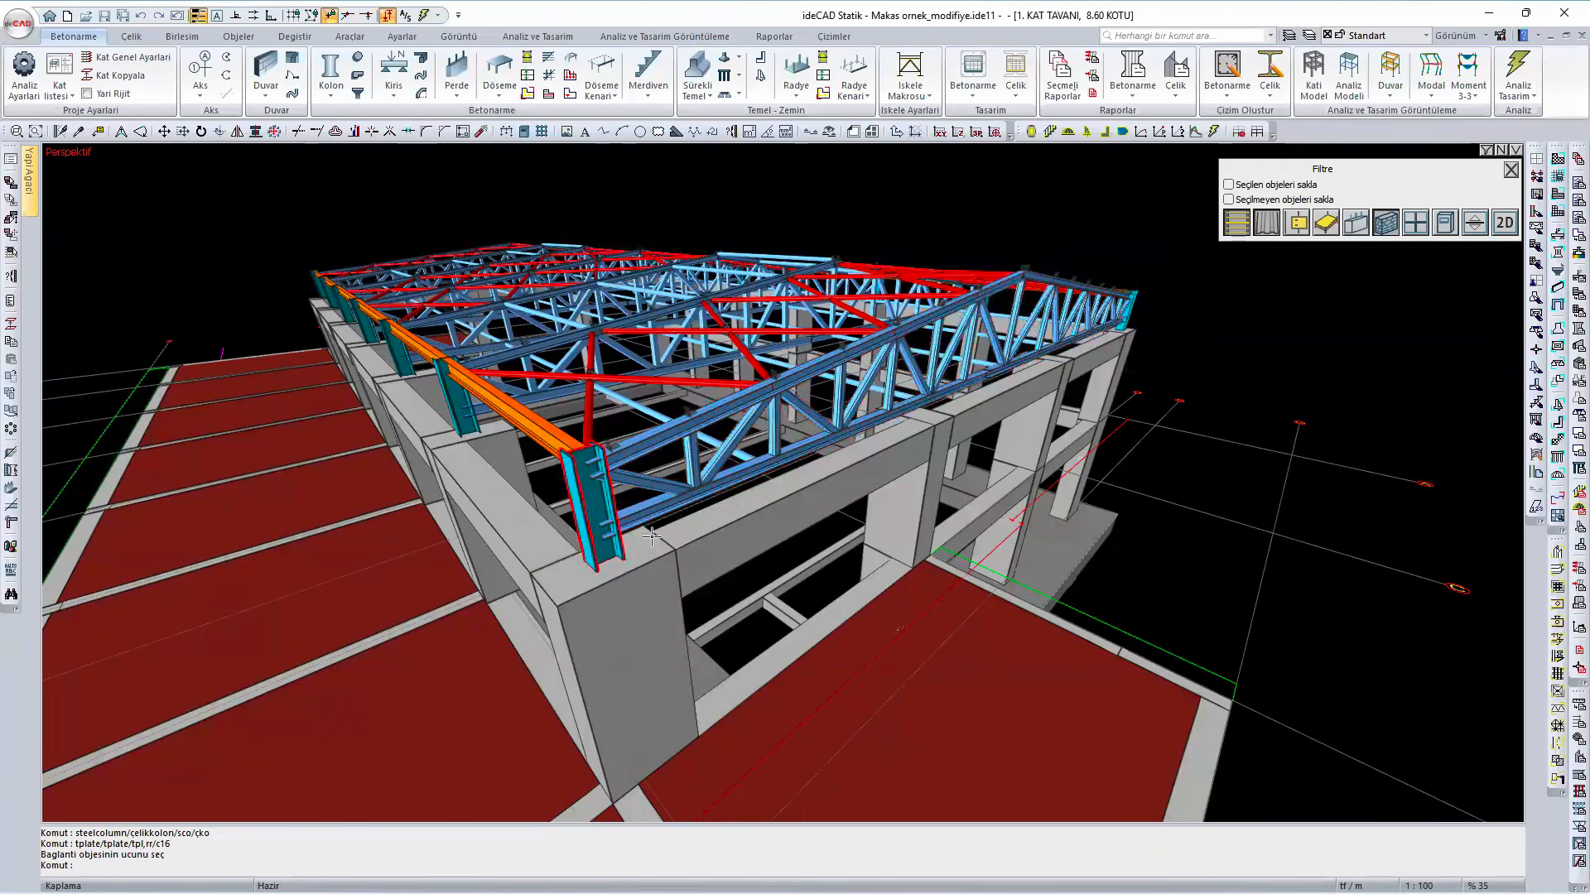
middle_click_drag(680, 529, 563, 548, "shift")
middle_click_drag(898, 450, 292, 407, "shift")
- Try to connect the front truss's lower chord to the steel corner column with a truss end-plate connection, plate 15 mm thick, 27 mm wide and 400 mm high
scroll(430, 555, "up", 1)
scroll(427, 497, "up", 3)
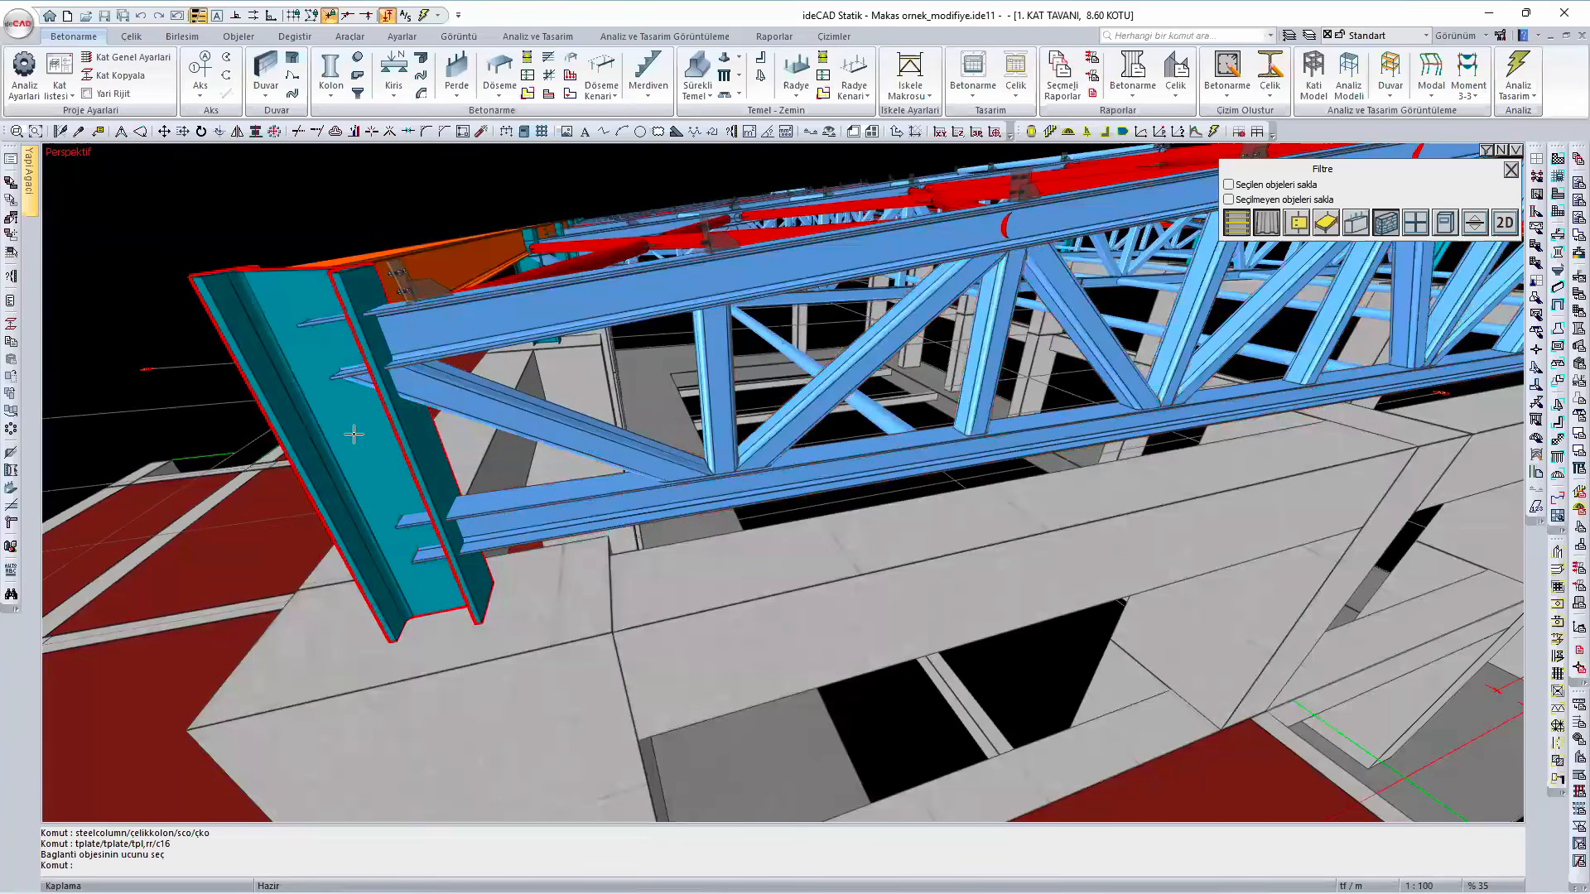
left_click(191, 39)
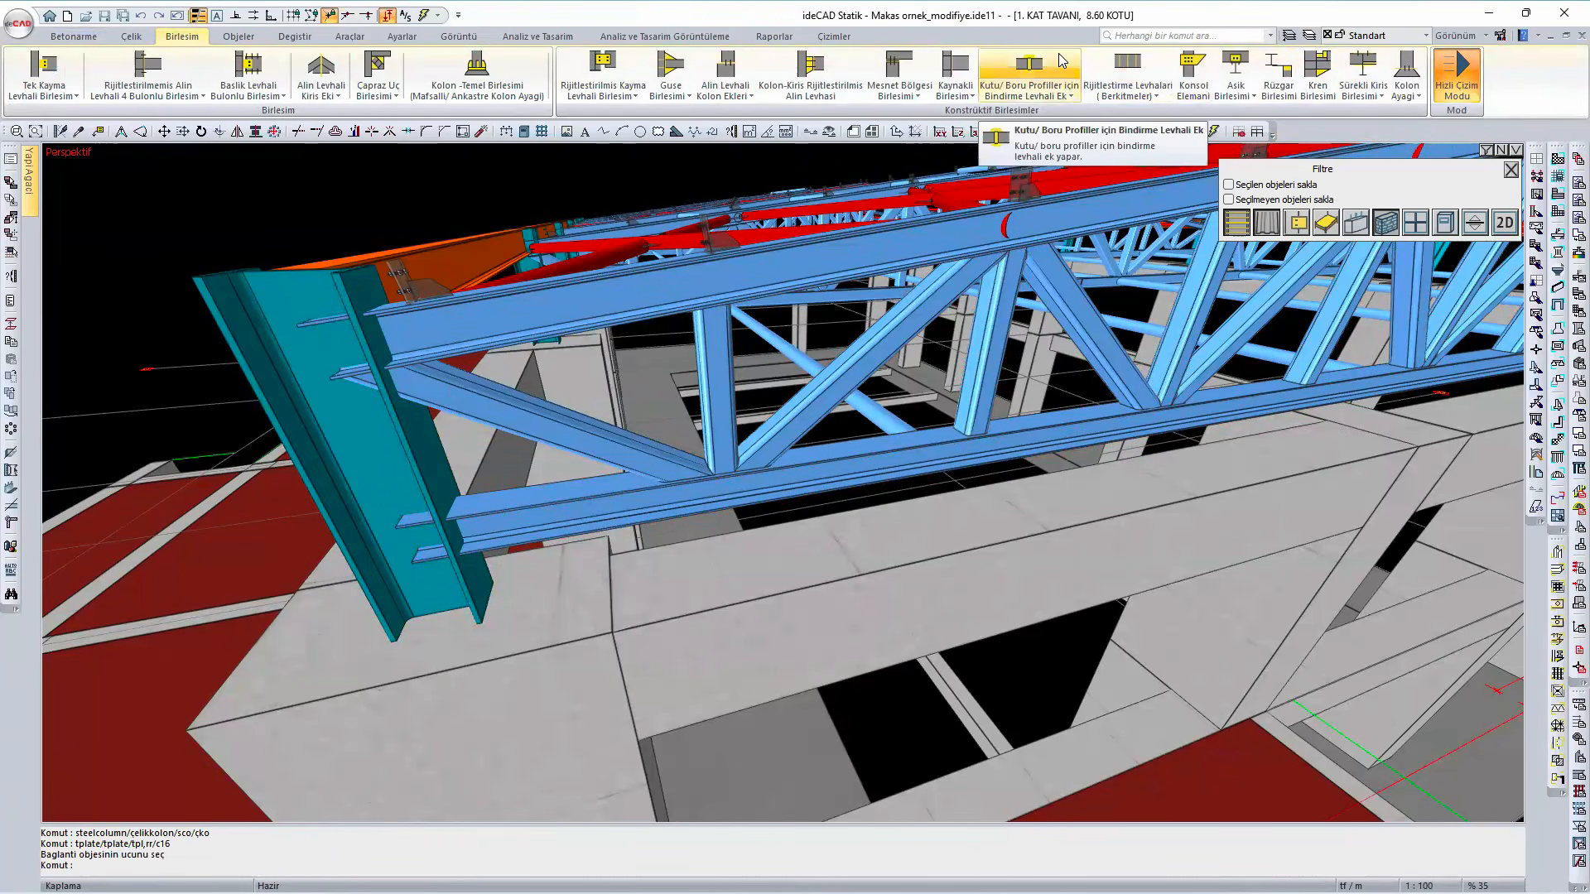
left_click(1108, 67)
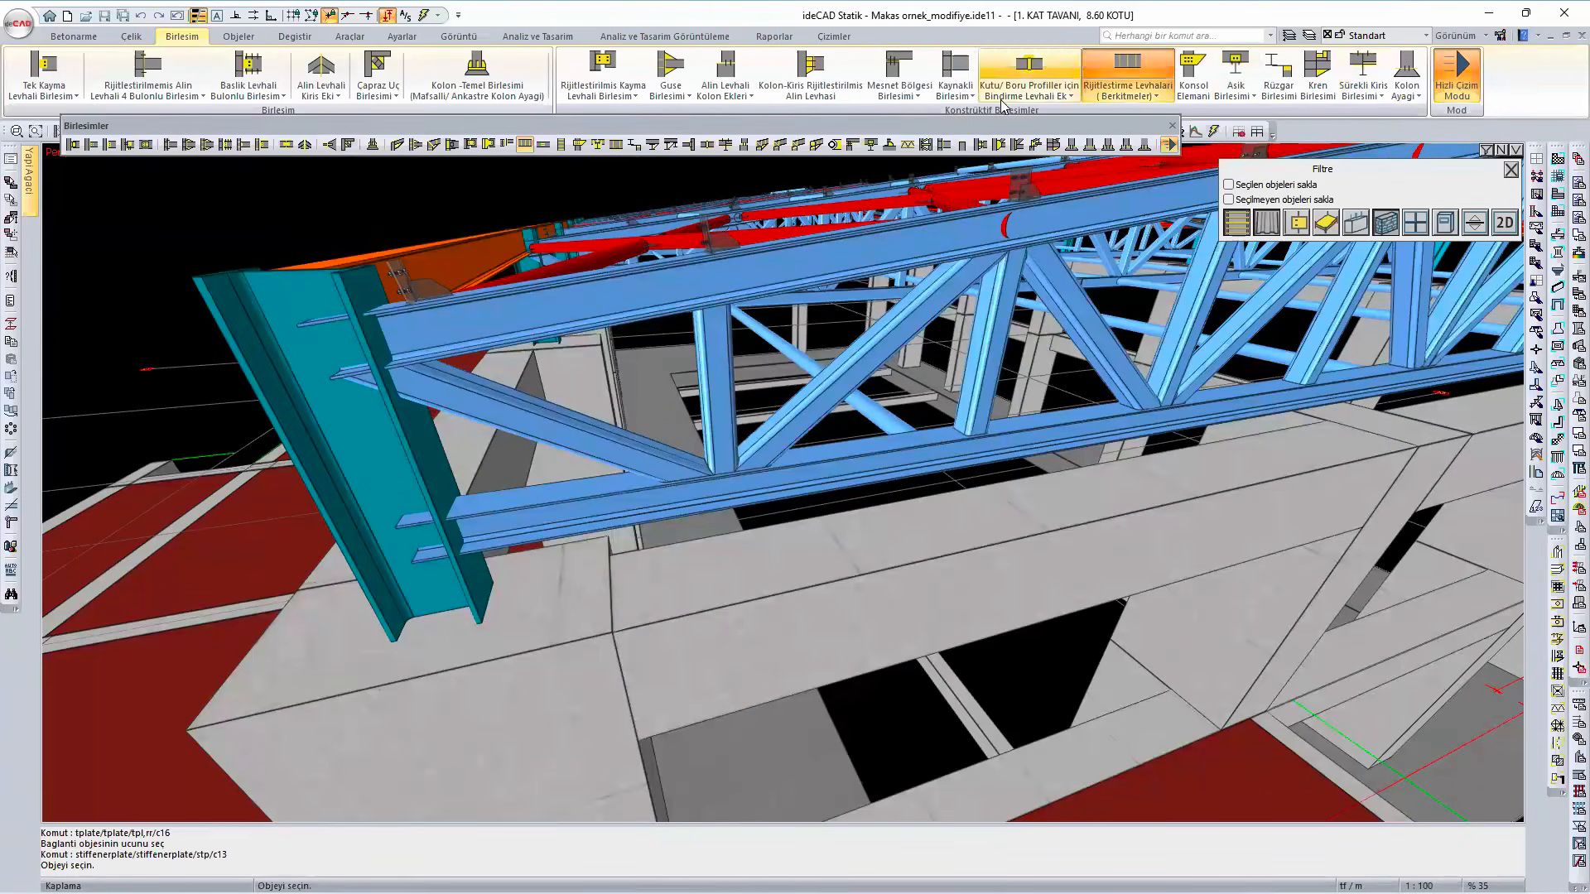
left_click(998, 146)
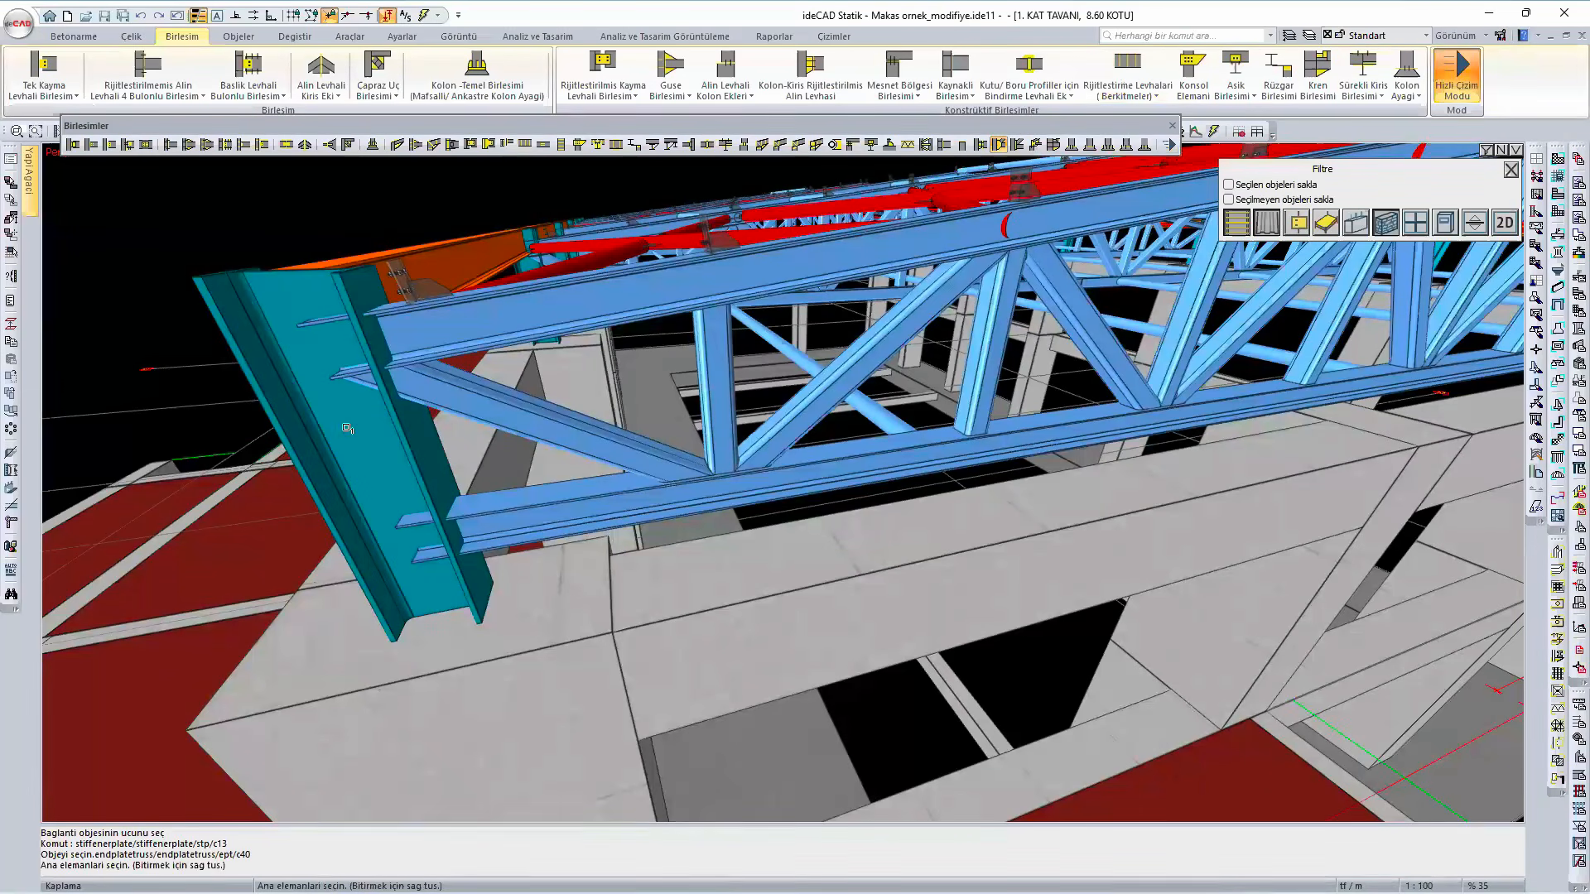
left_click(447, 595)
right_click(455, 580)
left_click(480, 538)
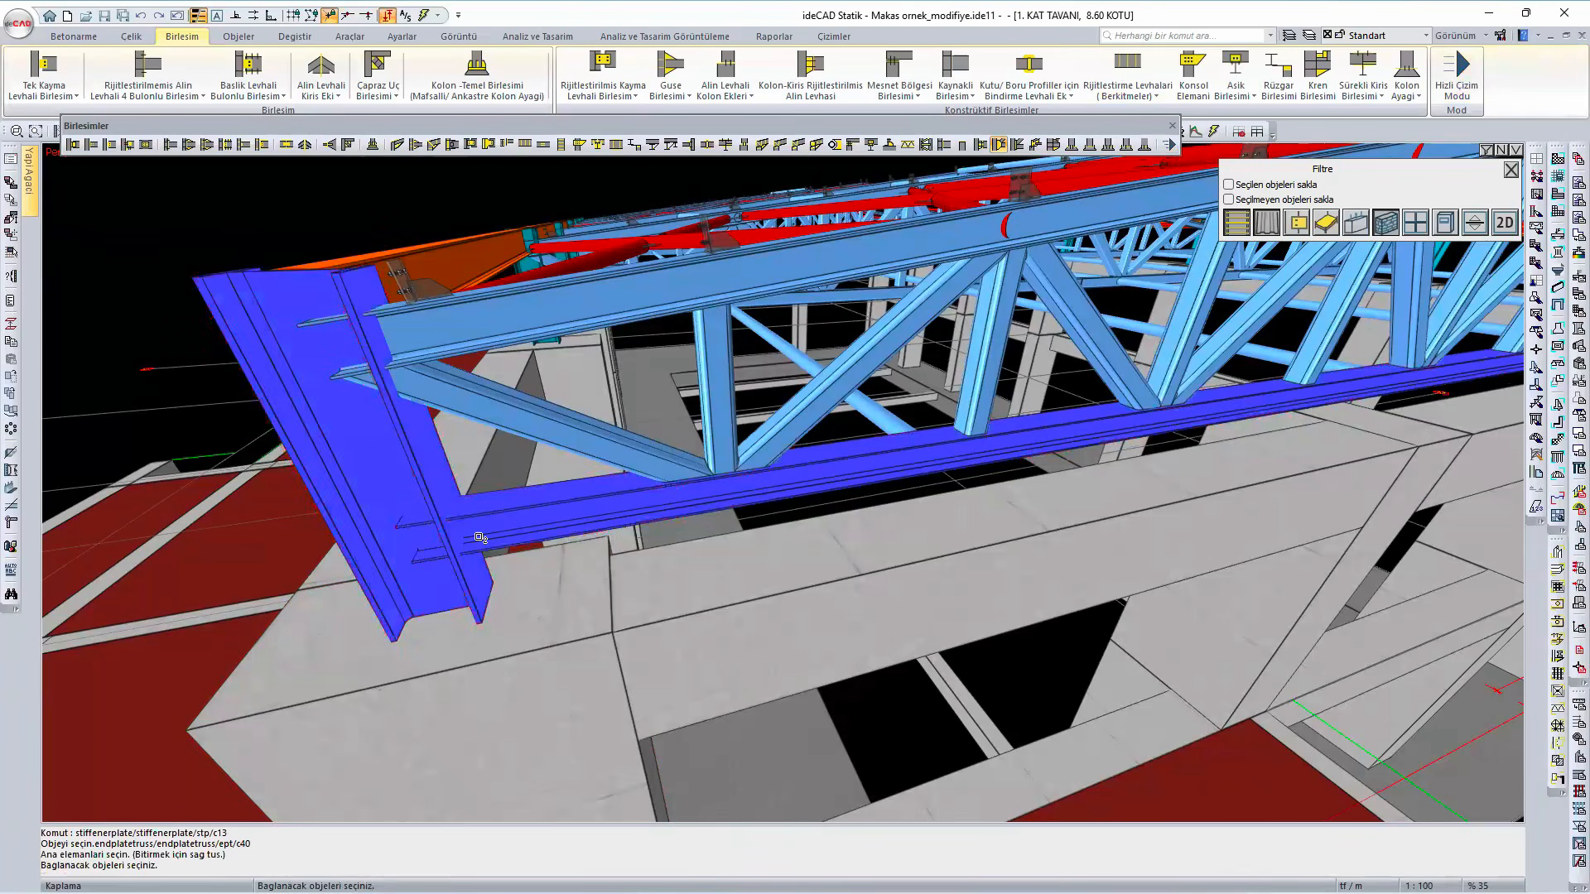
right_click(480, 539)
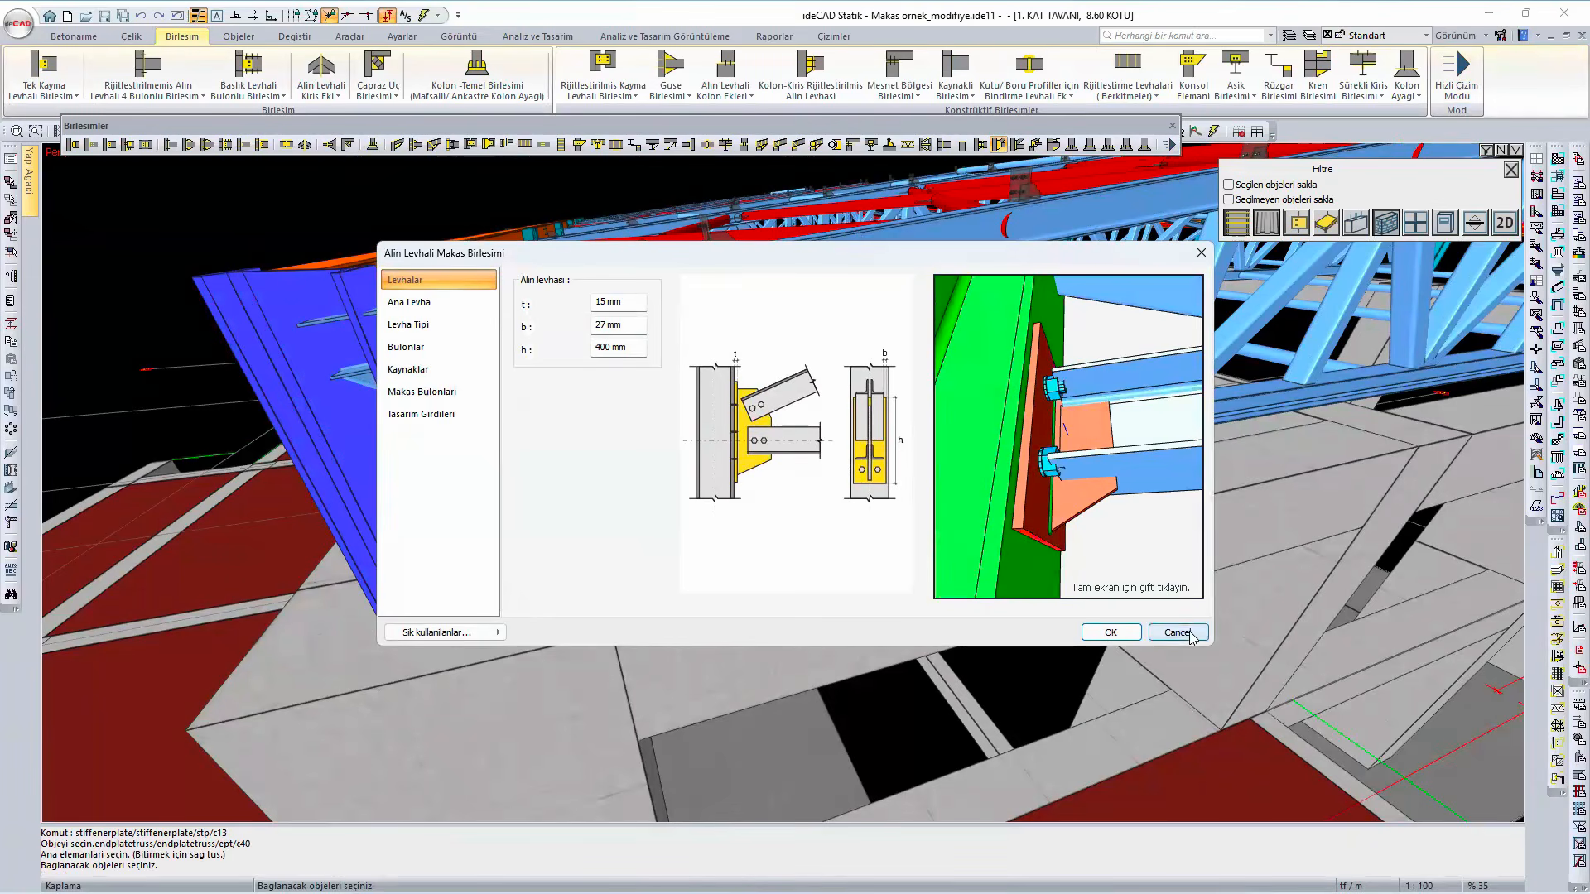
left_click(1110, 632)
right_click(444, 420)
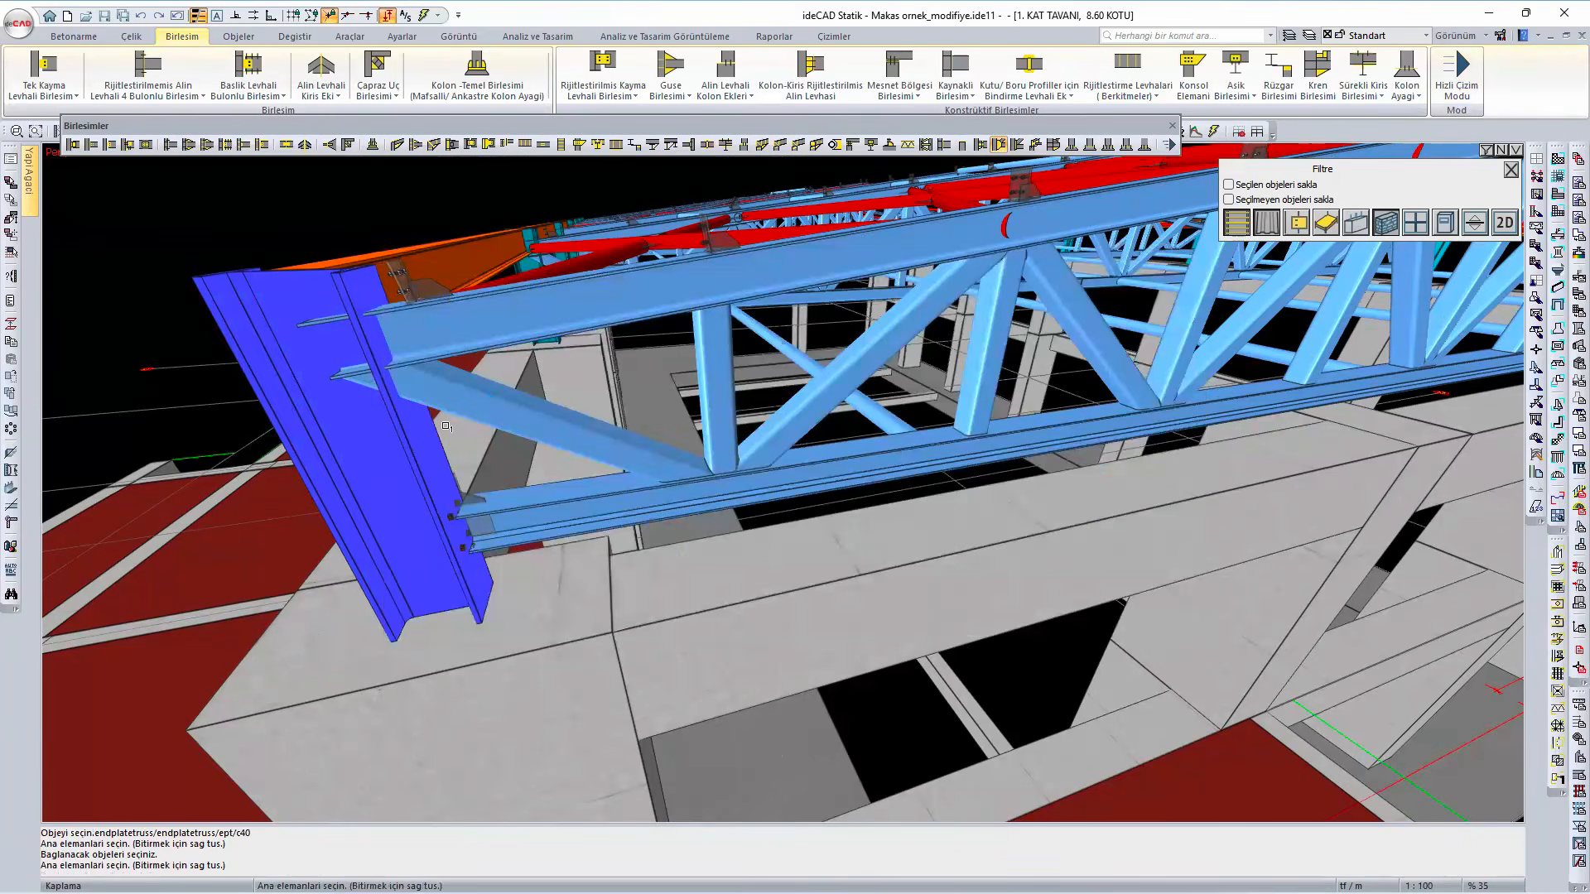
scroll(480, 437, "down", 2)
right_click(480, 437)
scroll(480, 436, "down", 3)
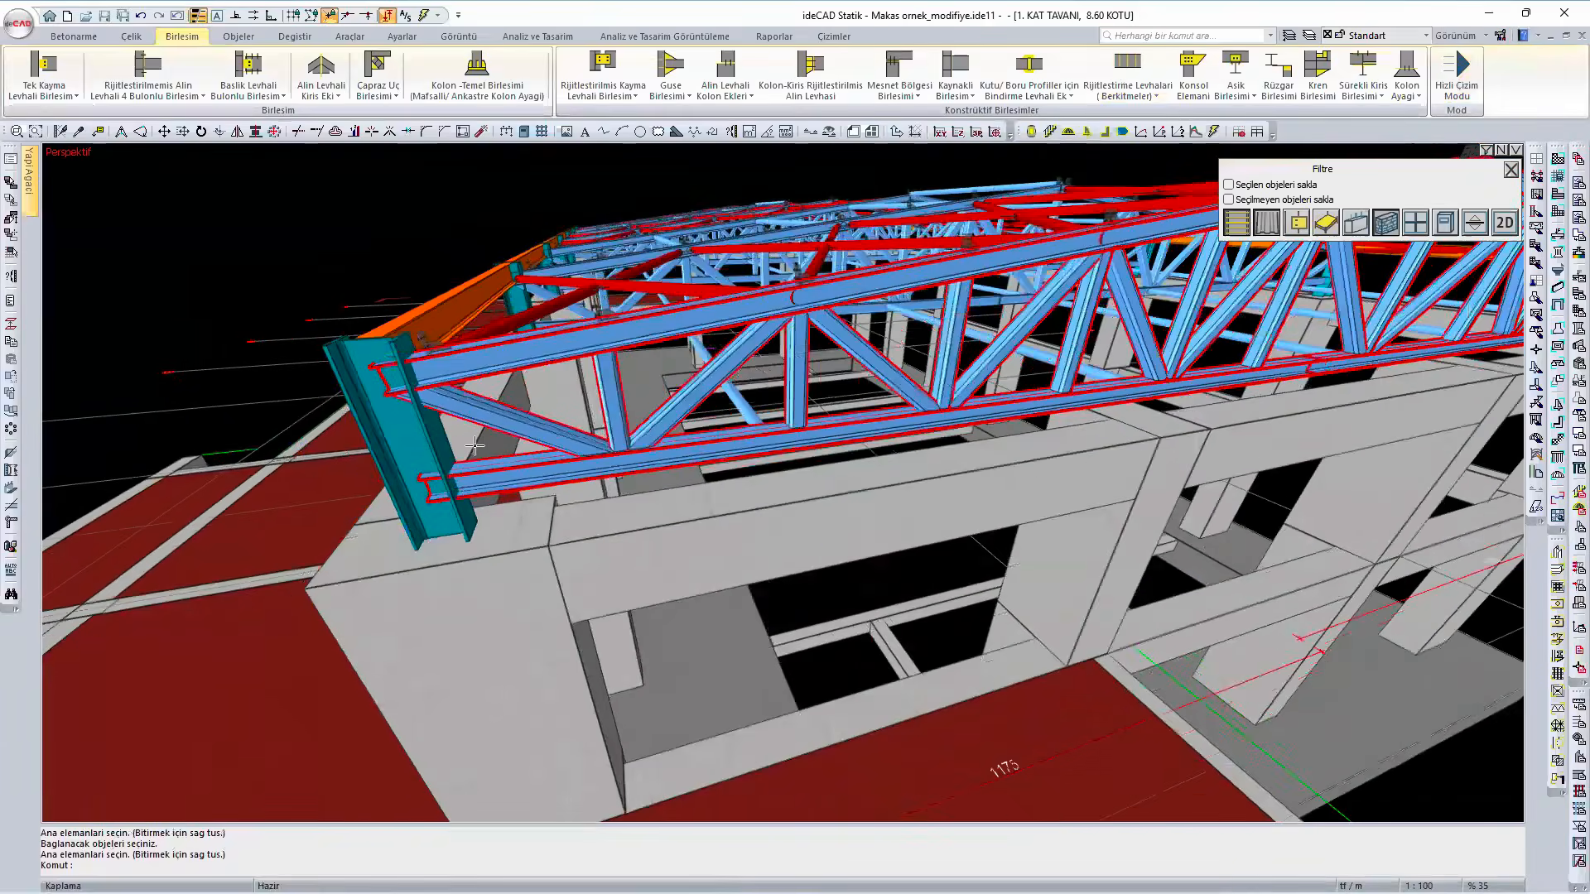
- Display the analysis model as bar lines without solid bodies and limit the 3D view to the current storey
middle_click_drag(479, 435, 389, 530)
scroll(498, 528, "up", 4)
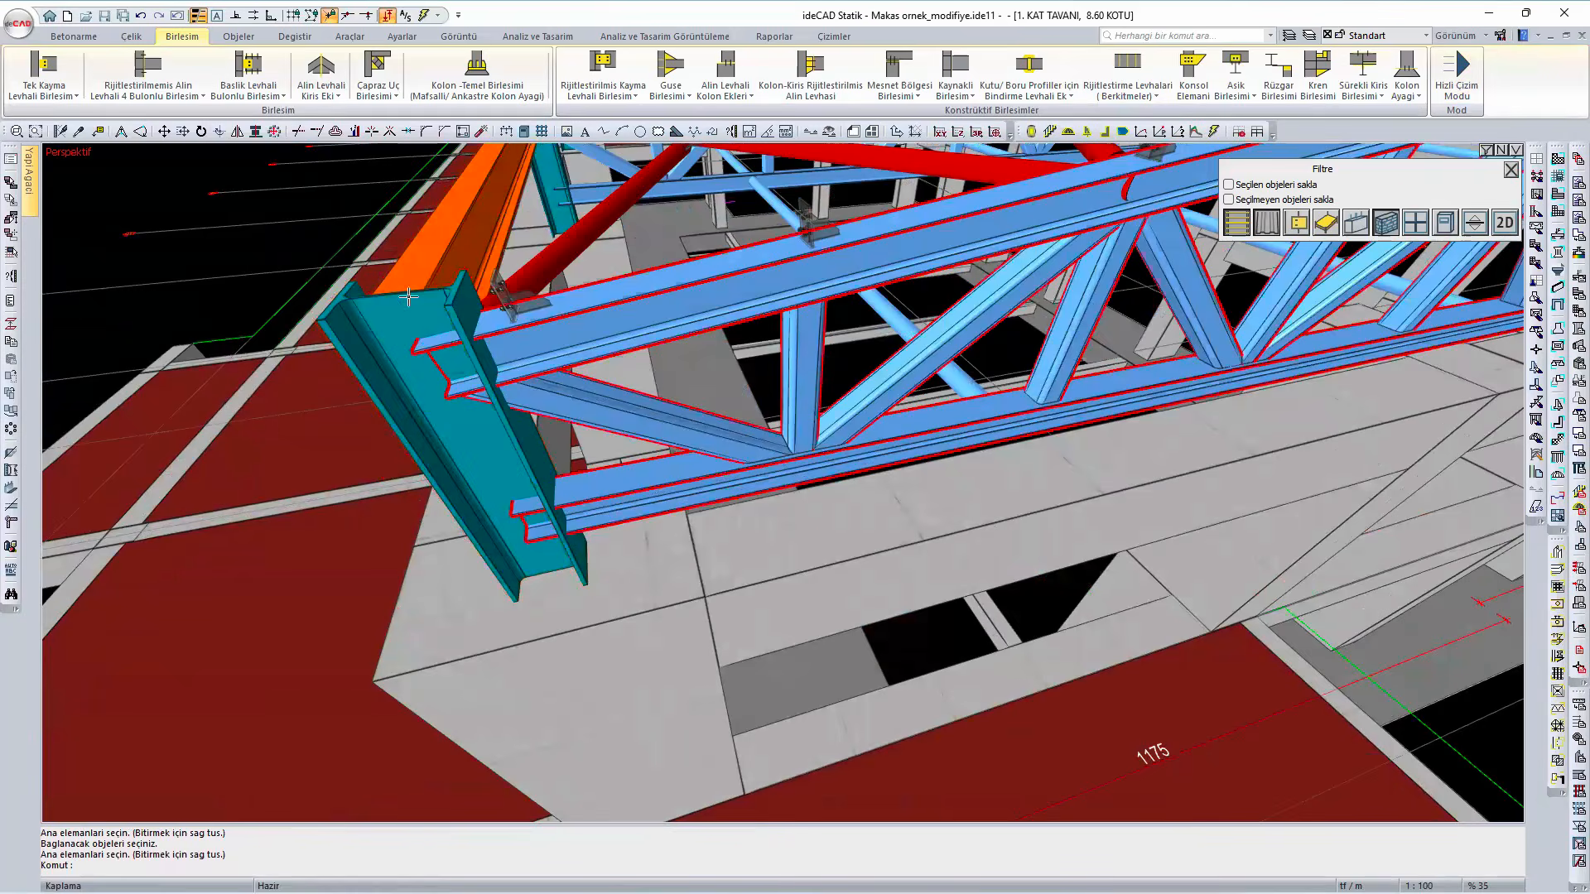
scroll(534, 421, "down", 1)
scroll(534, 421, "down", 2)
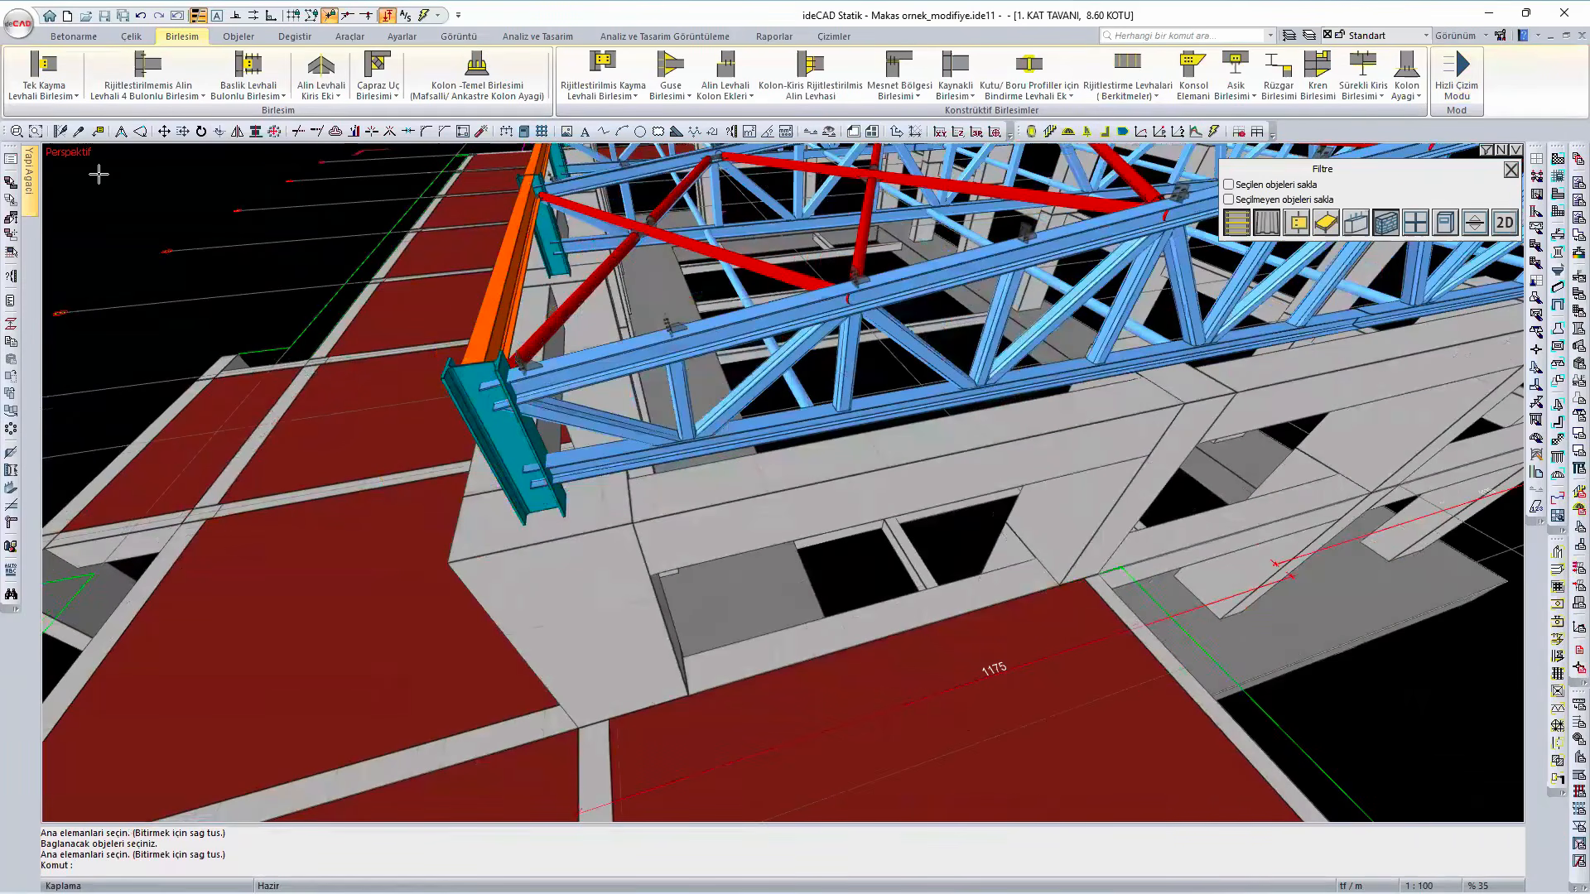
right_click(99, 176)
left_click(150, 646)
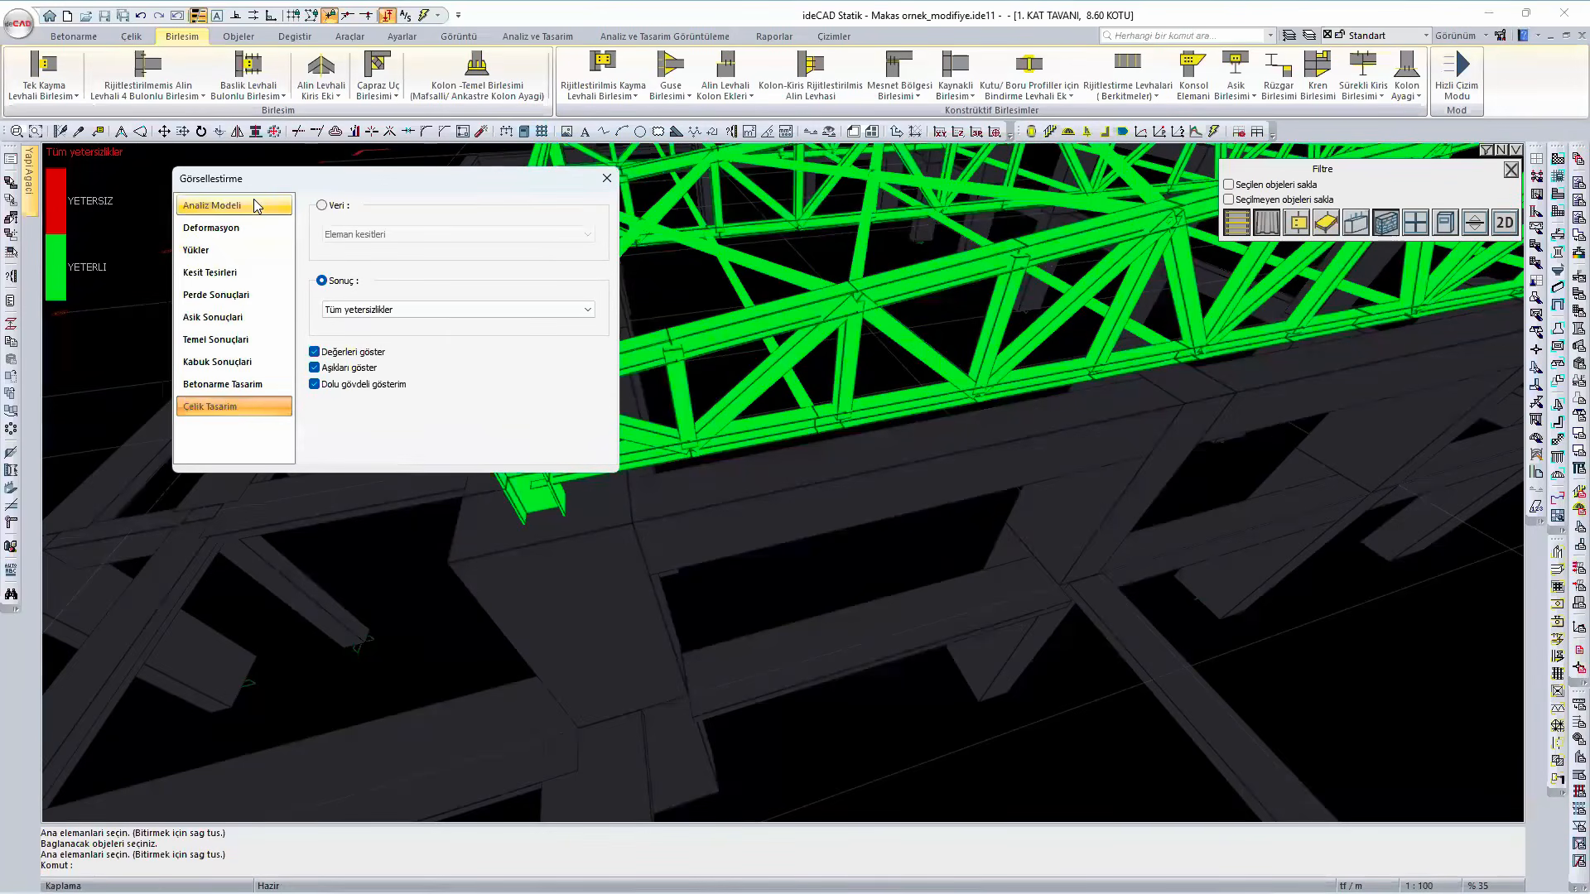
left_click(217, 205)
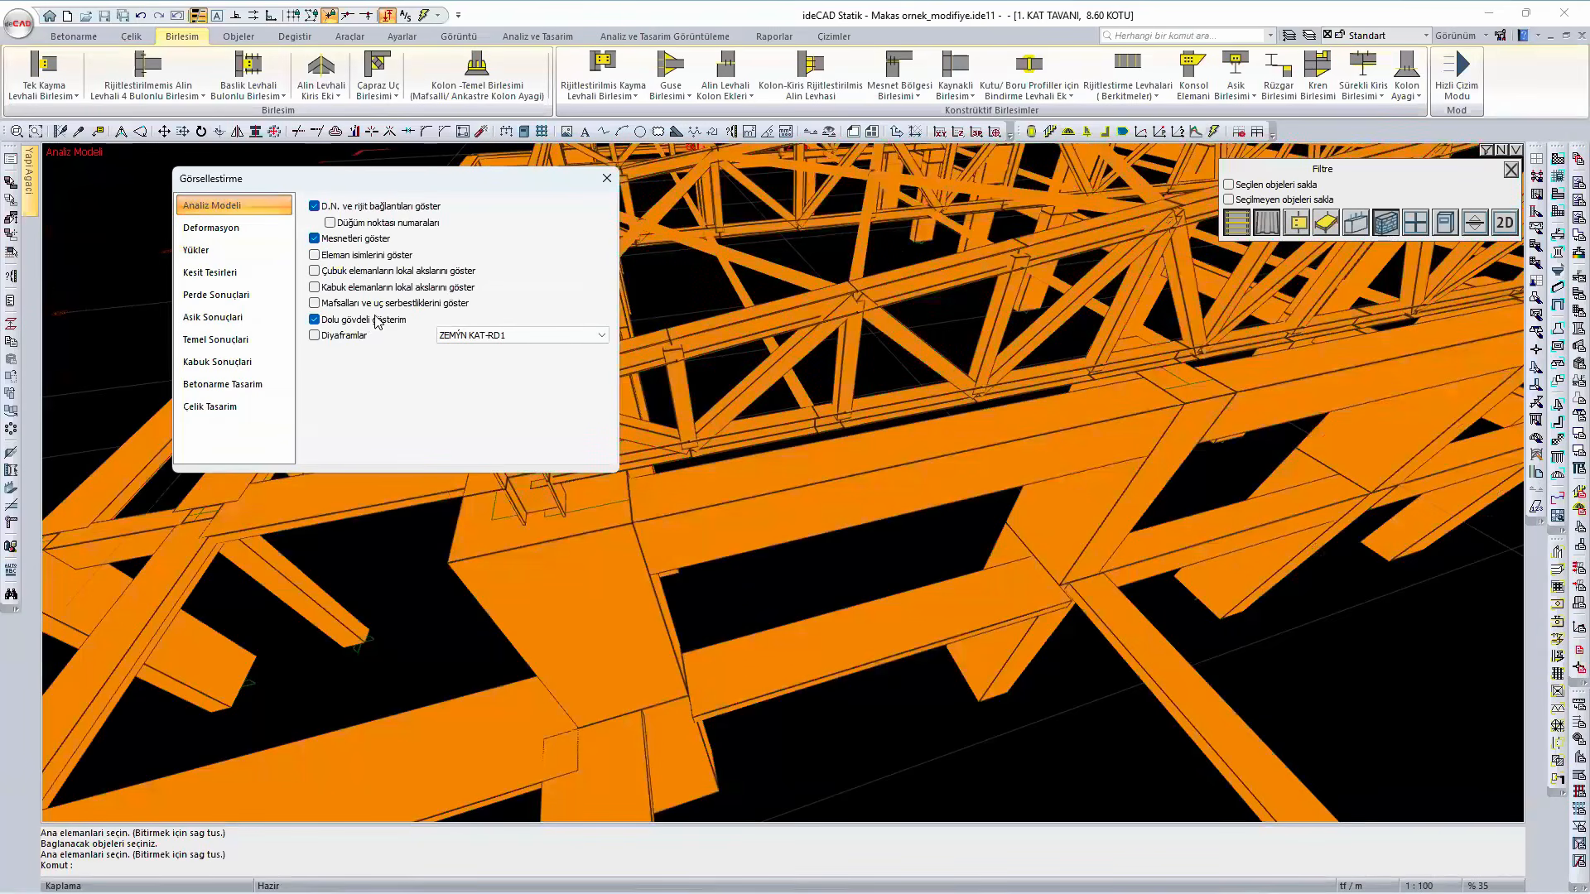
left_click(370, 321)
left_click(1502, 150)
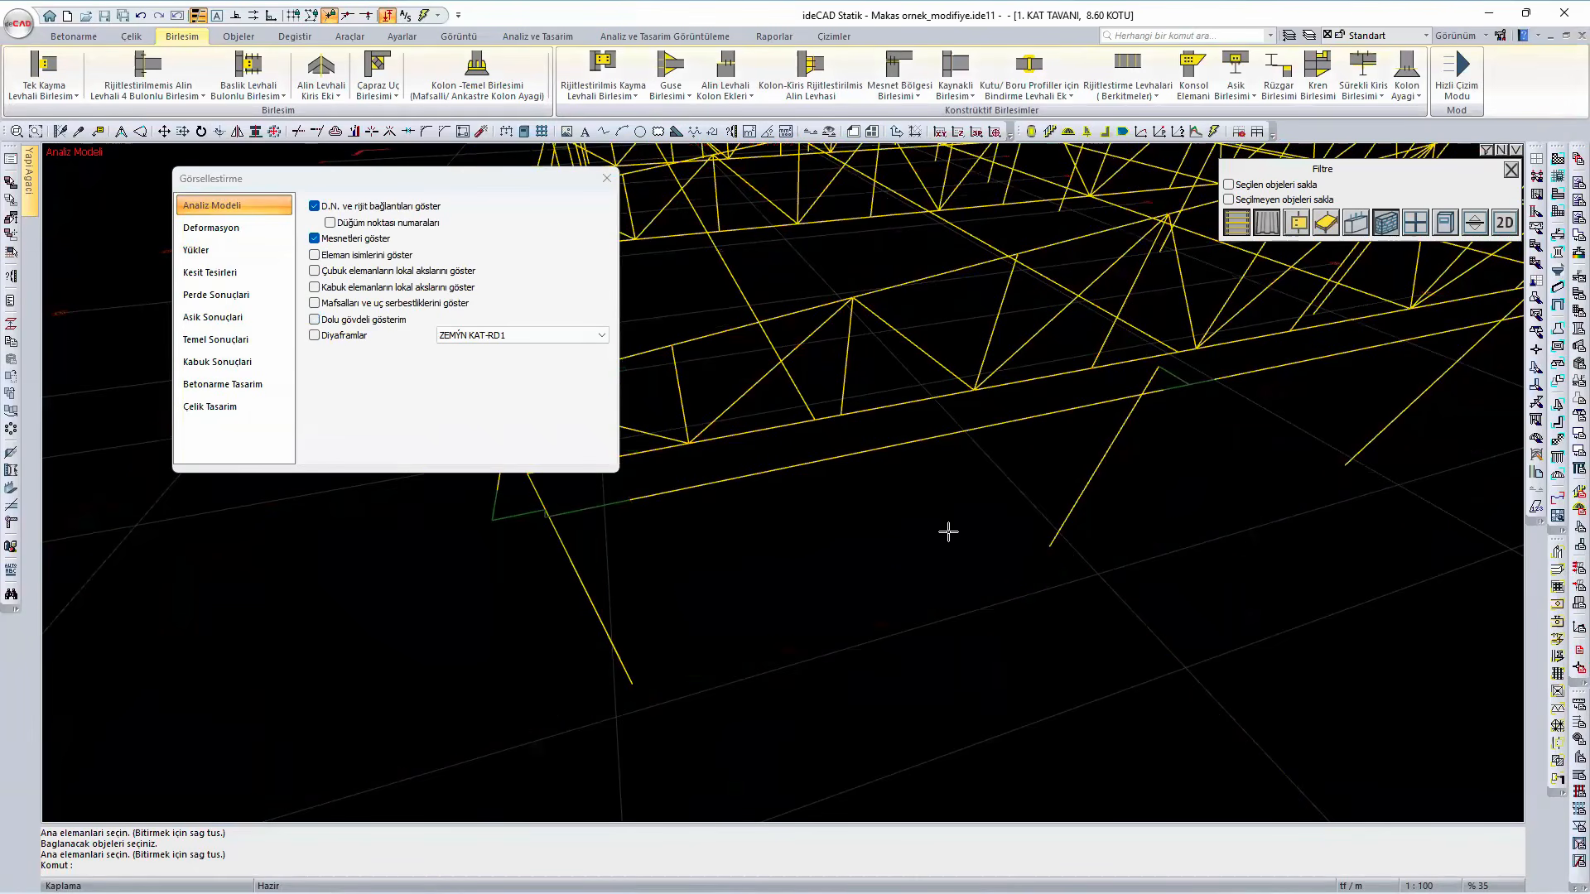
- Turn on the node numbers and examine the nodes where the front truss's members meet the corner column
middle_click_drag(894, 536, 828, 430)
scroll(918, 305, "up", 3)
scroll(915, 599, "up", 2)
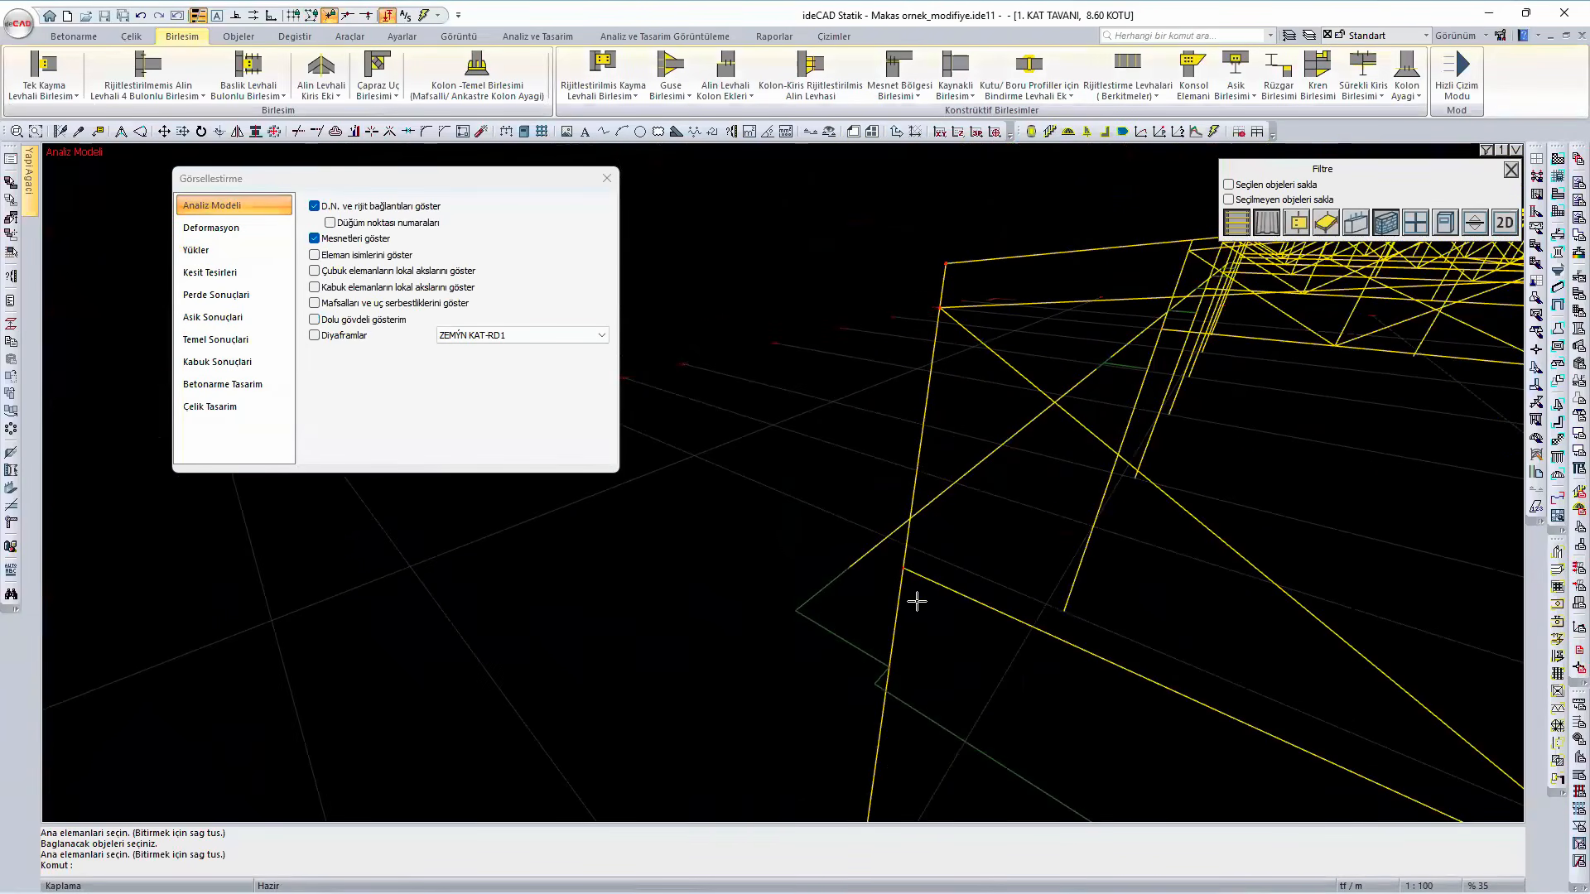
scroll(817, 525, "up", 2)
left_click(358, 225)
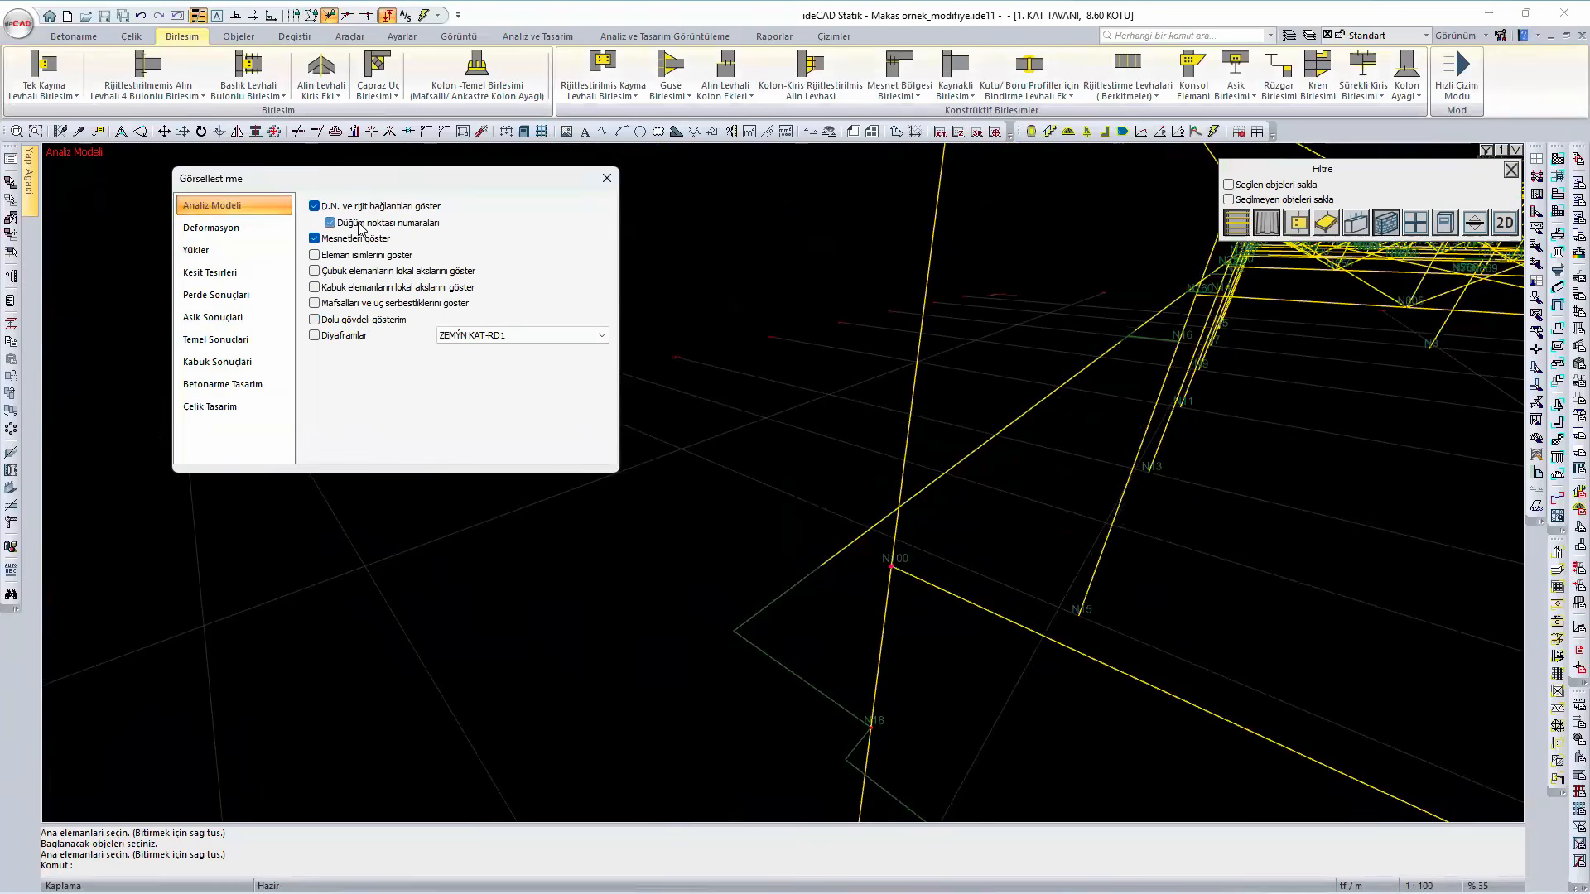
middle_click_drag(933, 596, 776, 501)
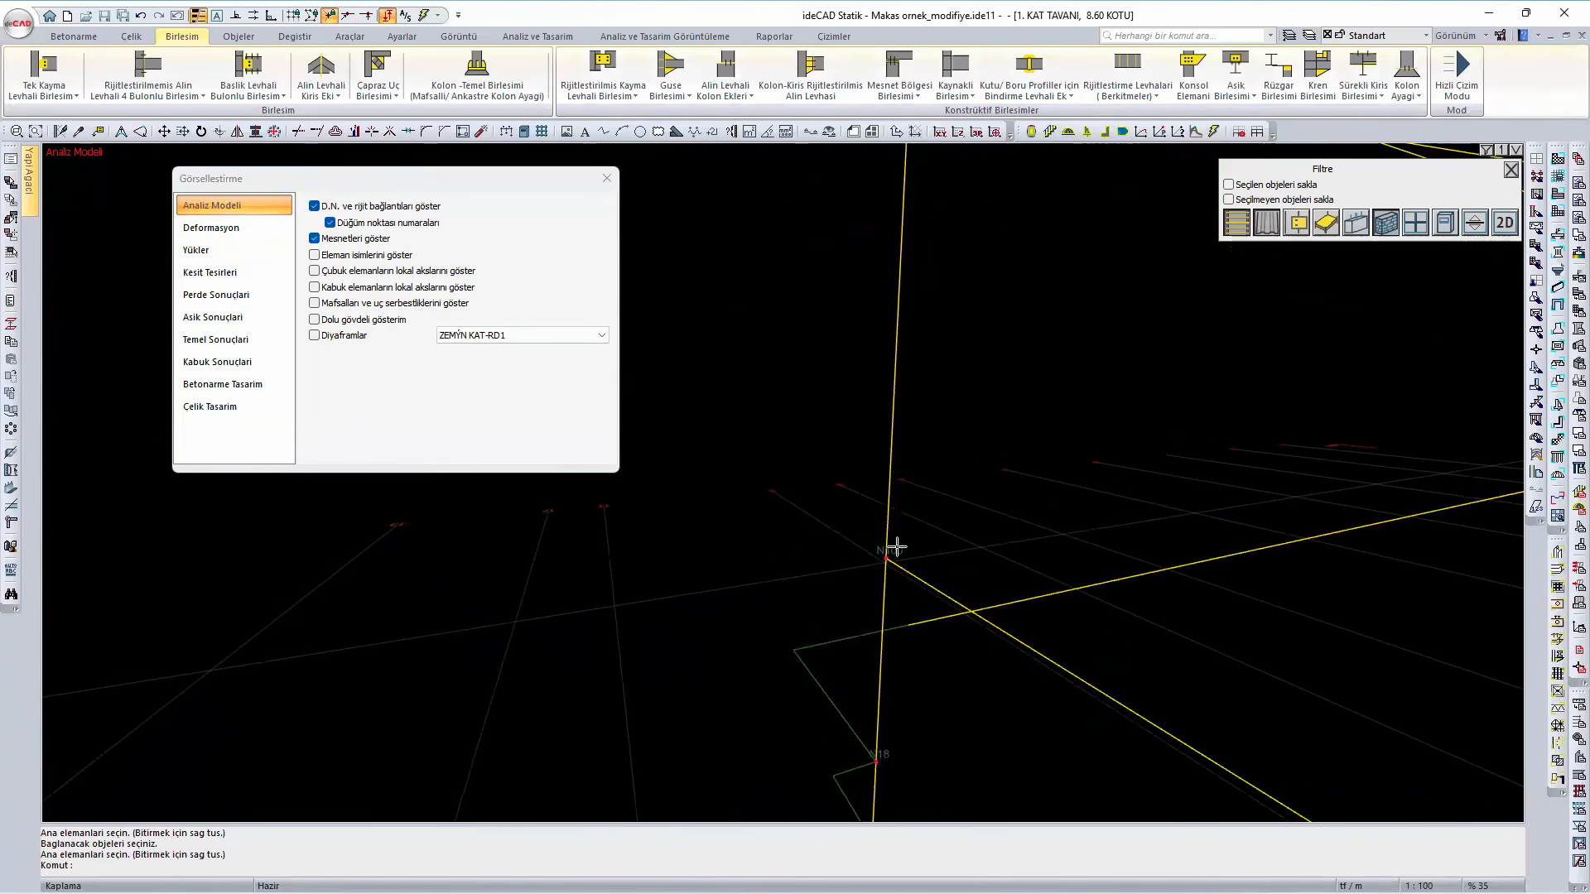
scroll(897, 548, "up", 2)
scroll(887, 579, "down", 2)
scroll(928, 409, "down", 3)
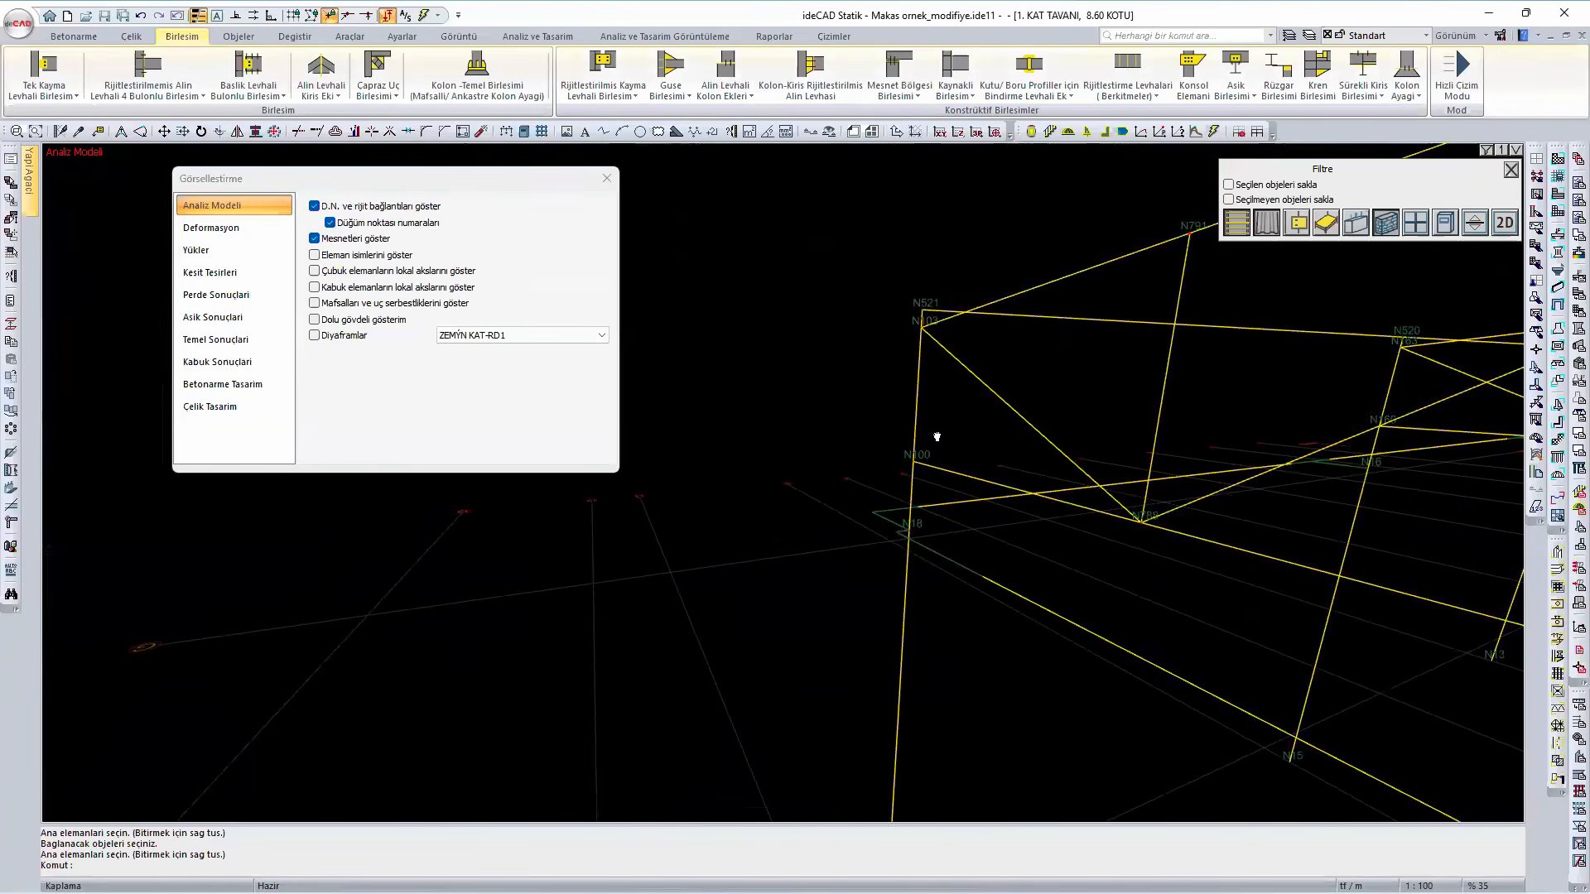
mouse_move(944, 464)
middle_mouse_down()
mouse_move(941, 504)
mouse_move(948, 426)
mouse_move(931, 438)
middle_mouse_up()
scroll(914, 455, "up", 5)
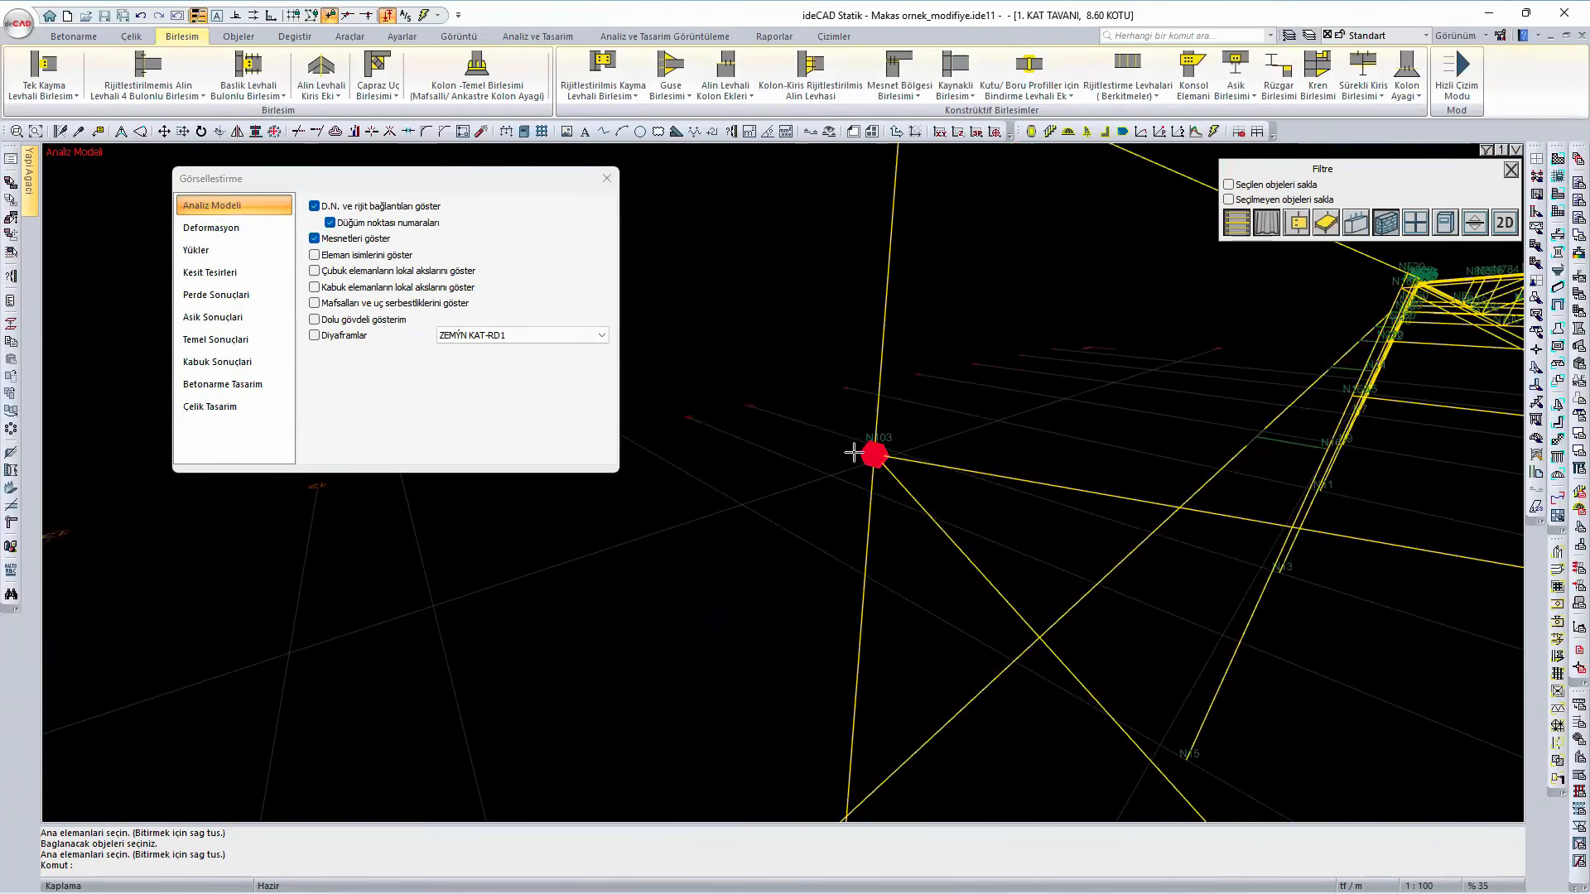
scroll(857, 455, "down", 5)
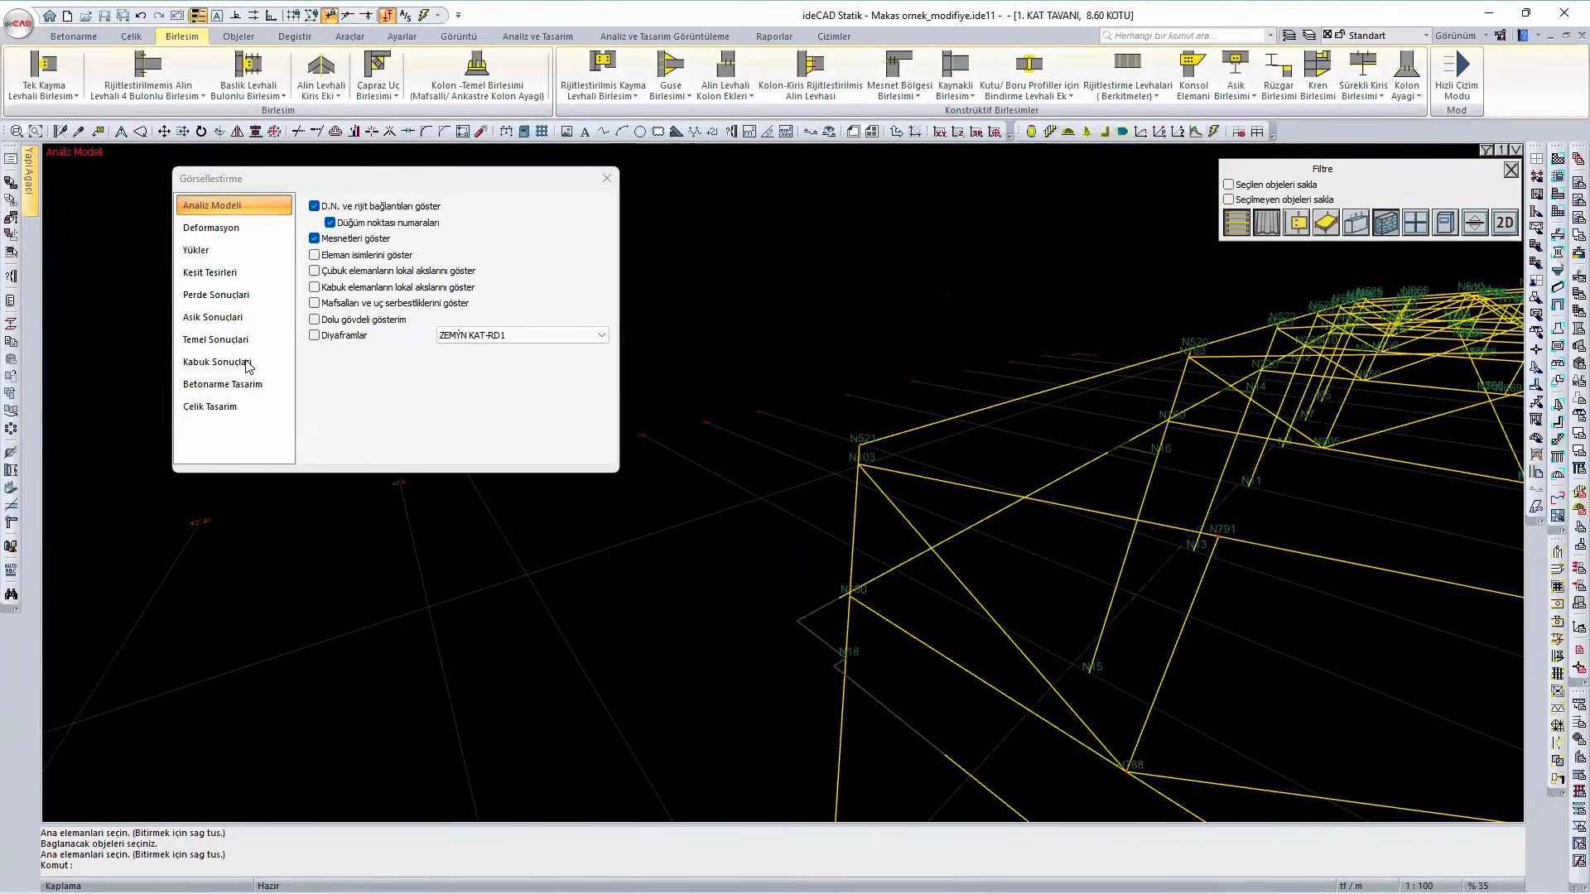
- Turn solid-body display back on in the analysis model and return the 3D view to the solid model with edge lines
left_click(347, 321)
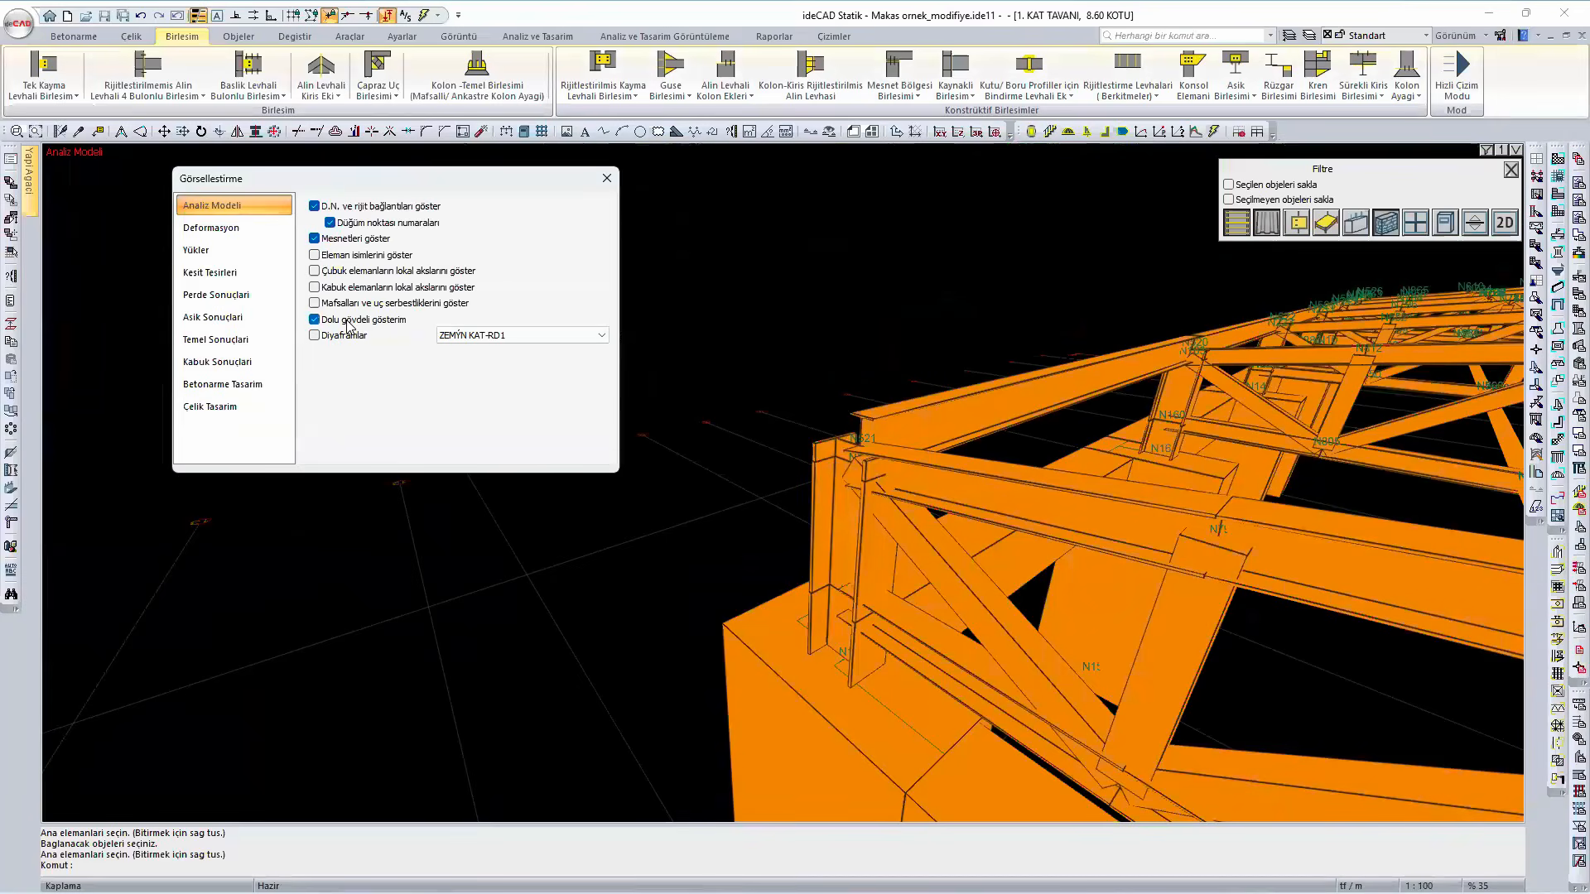
left_click(607, 179)
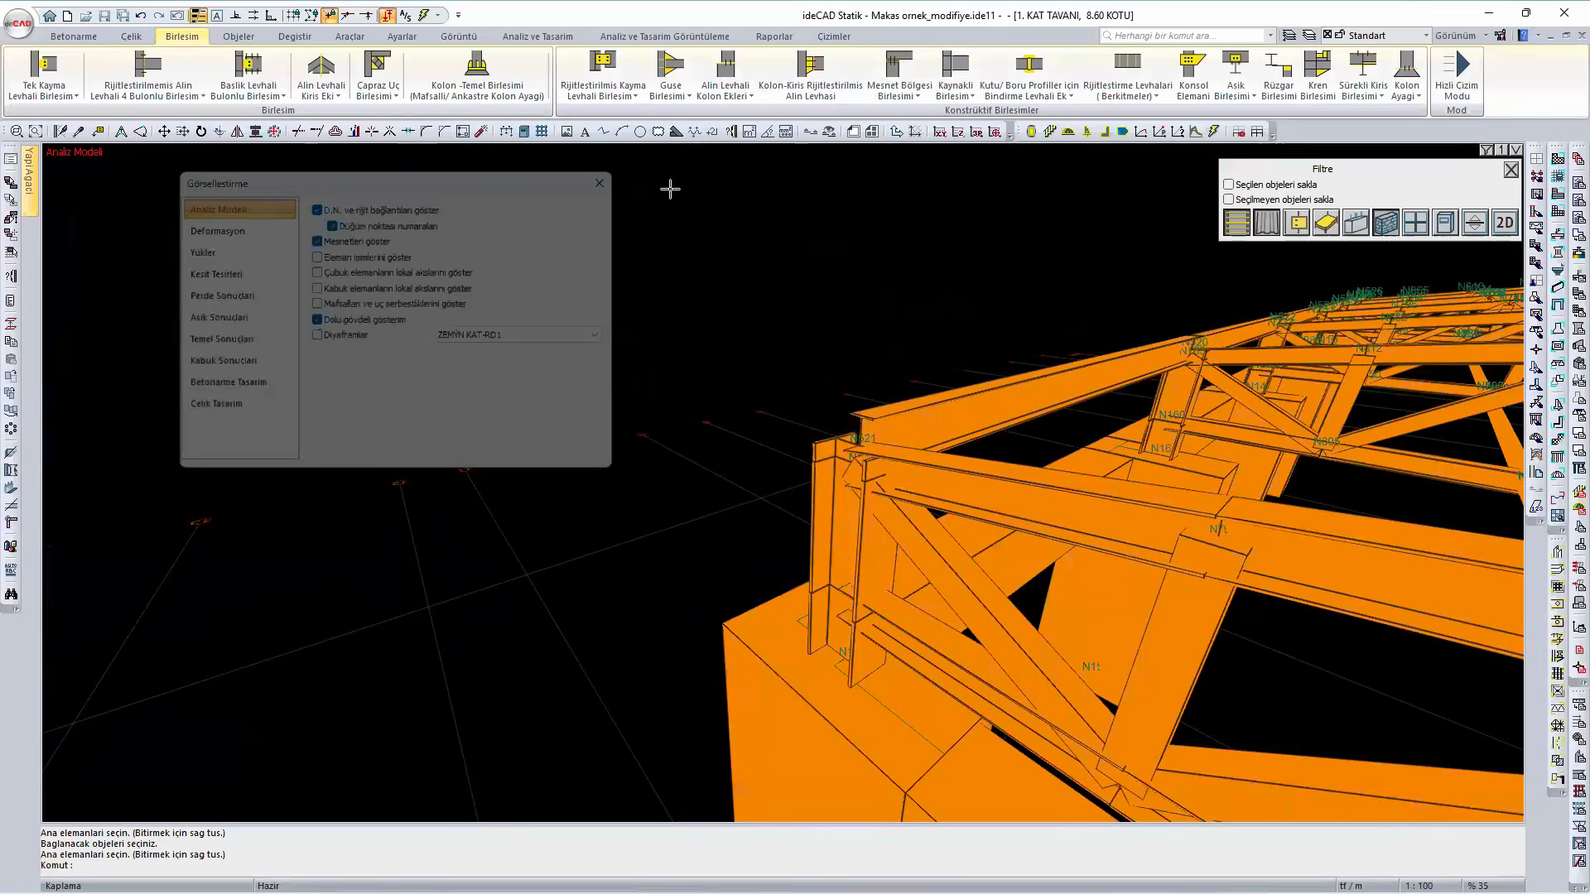
right_click(788, 398)
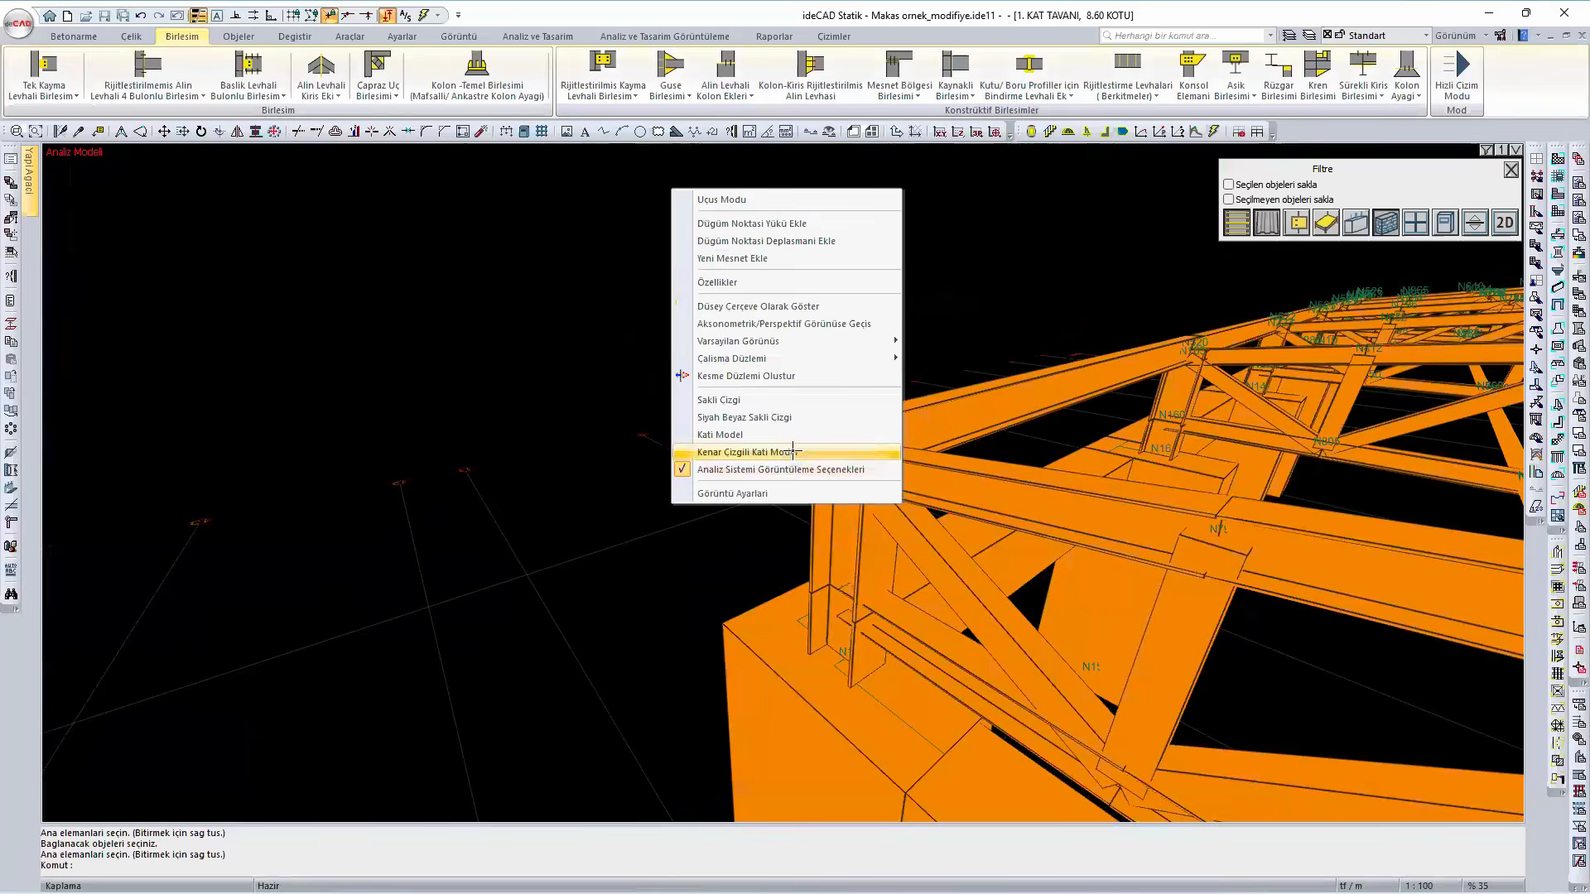
left_click(745, 461)
middle_click_drag(916, 539, 1110, 502)
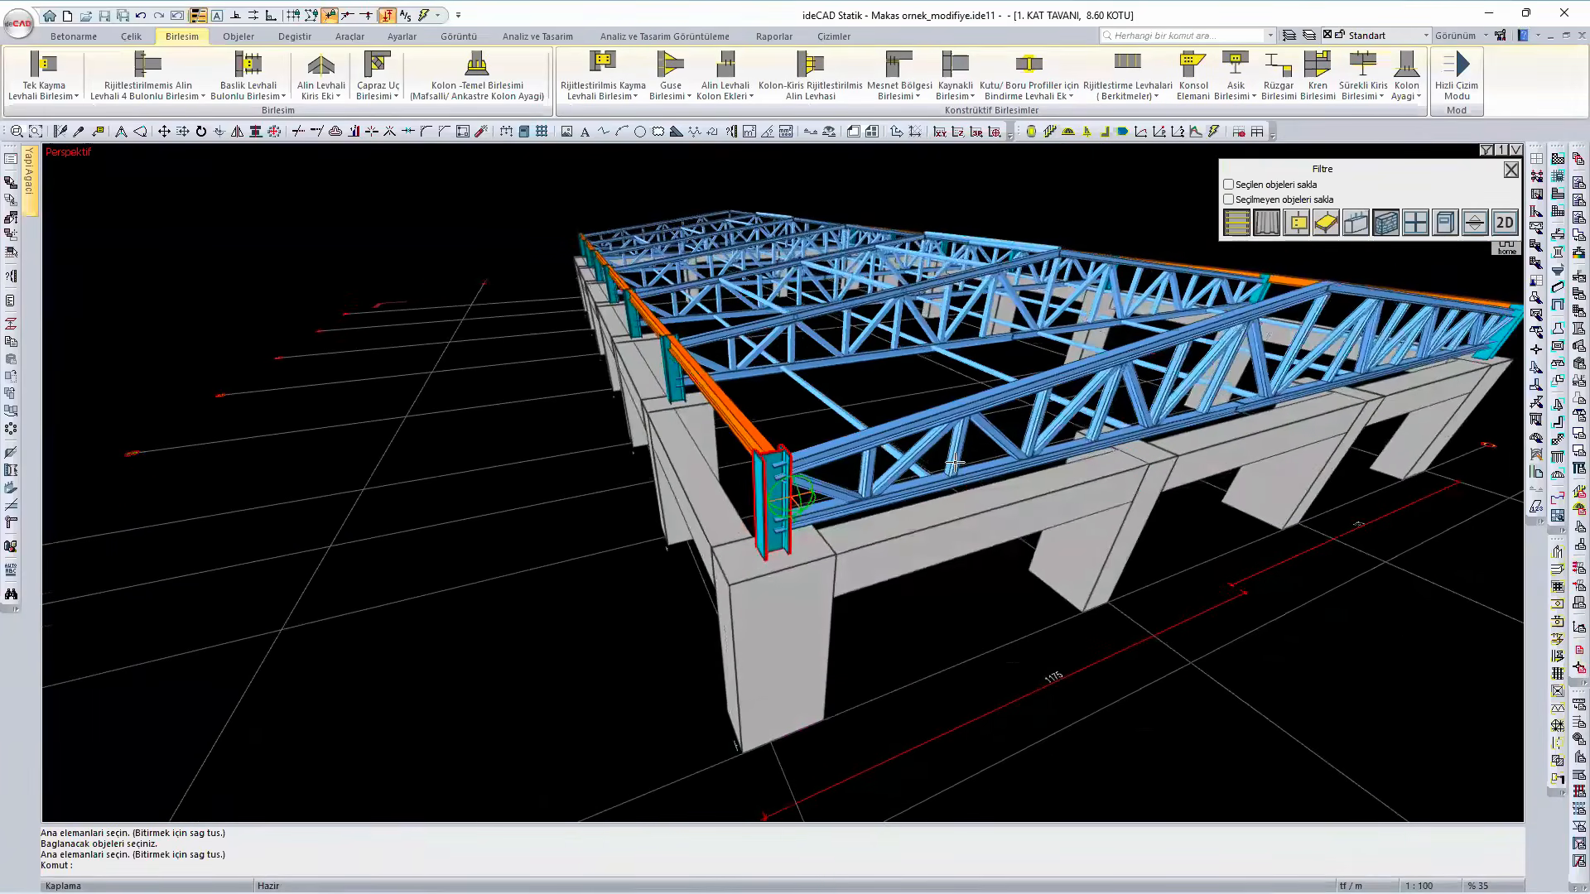
middle_click_drag(948, 469, 801, 588)
scroll(803, 586, "down", 5)
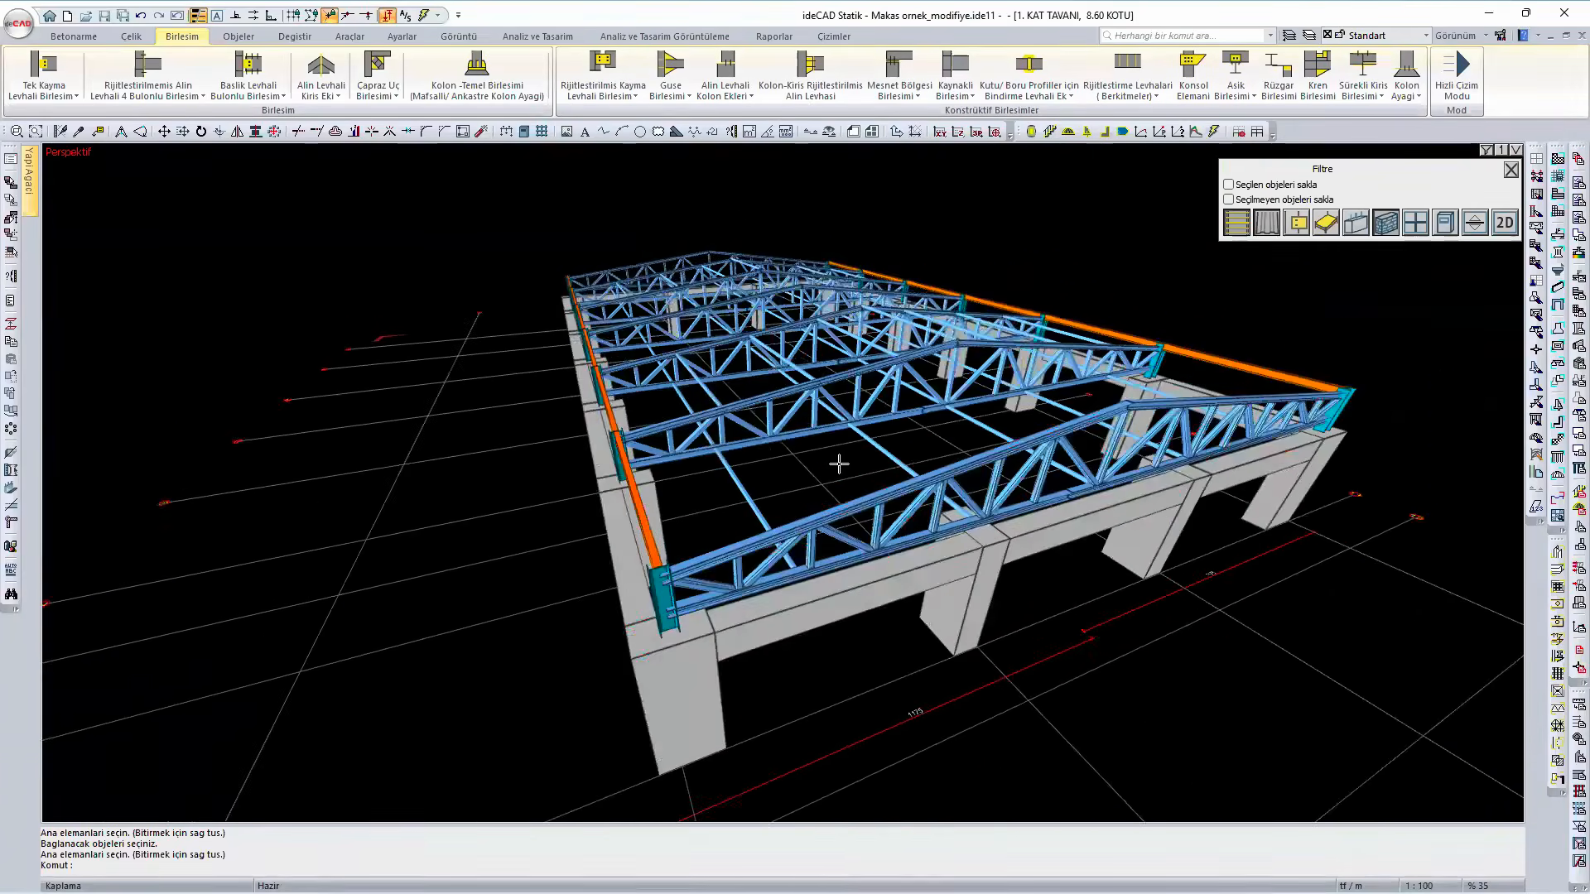
- Show the roof purlins and roof cladding again with the object filter, and close the filter
left_click(1242, 233)
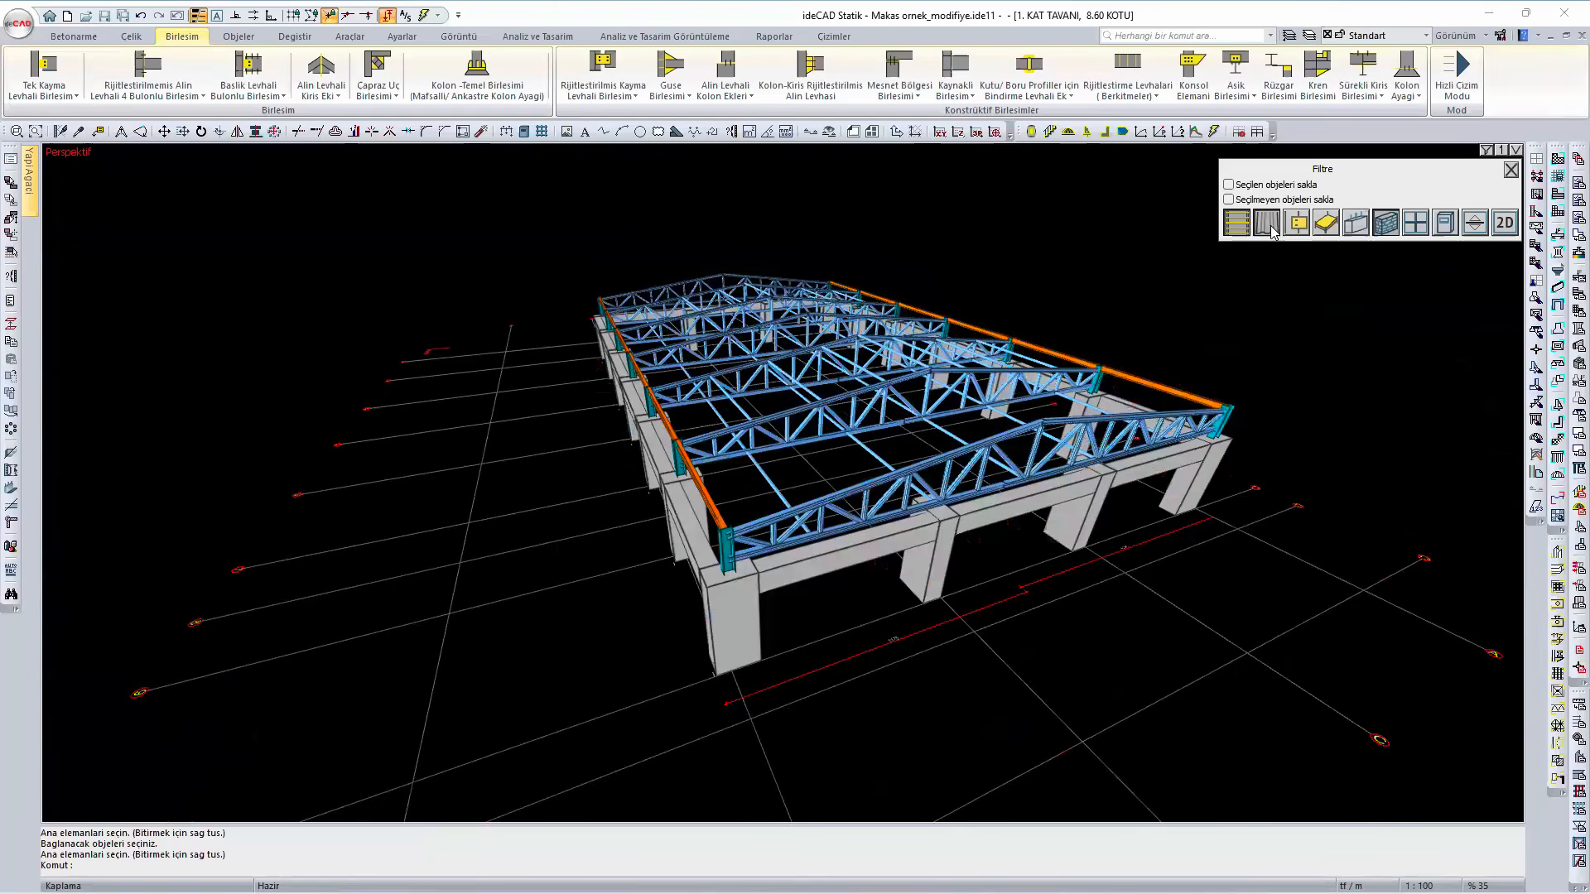
left_click(1273, 225)
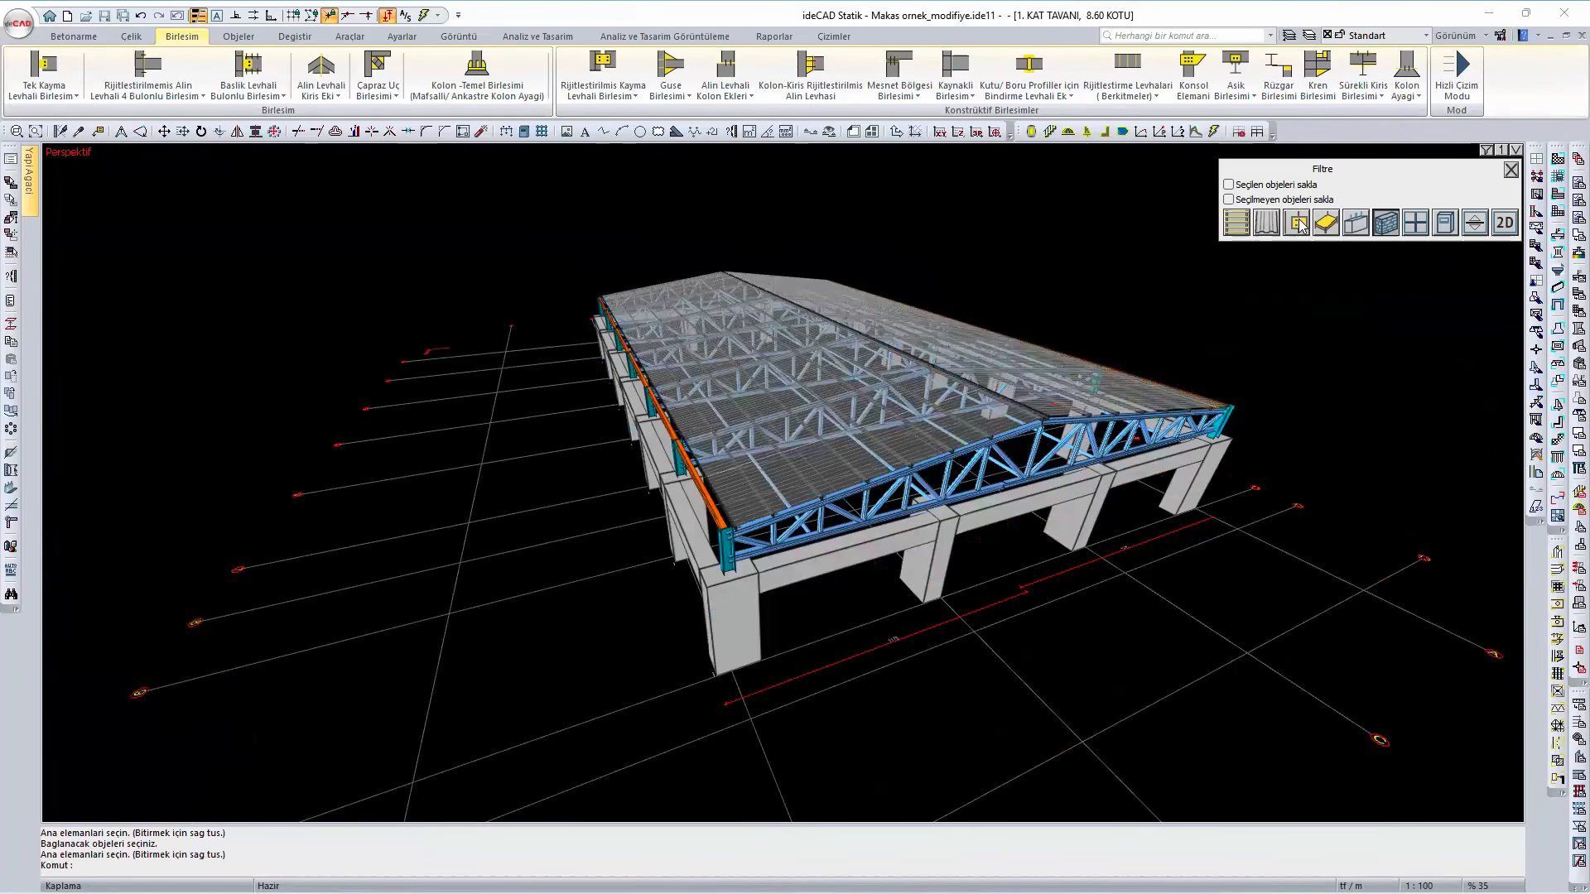
left_click(1510, 171)
- Select all the roof diagonal braces together and review their section and material in the brace settings without changing them
scroll(676, 536, "up", 2)
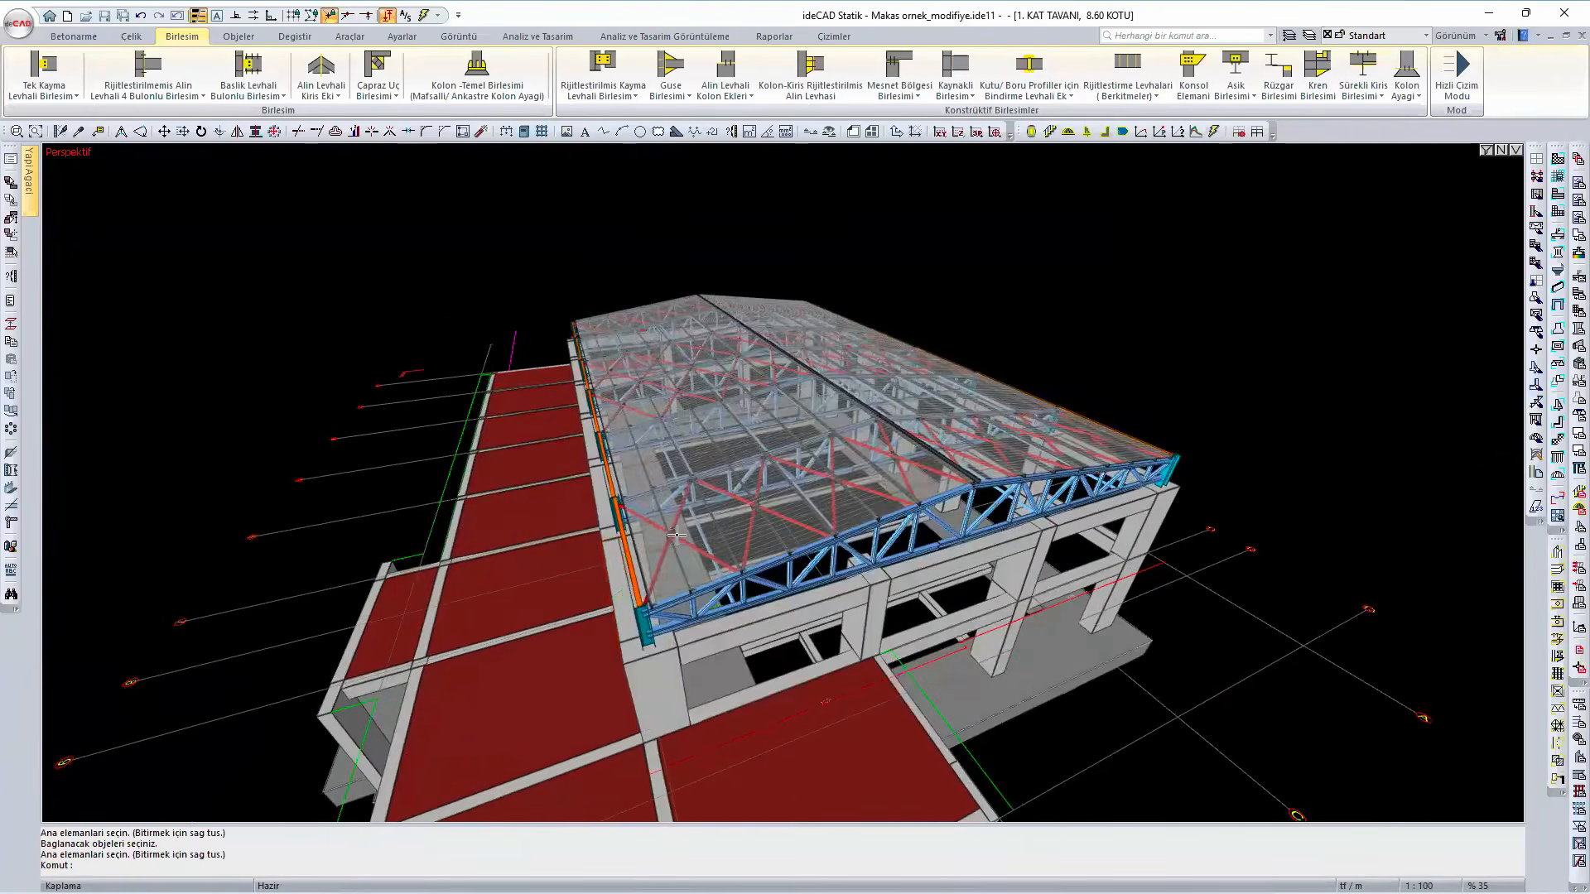
scroll(676, 535, "up", 3)
middle_click_drag(732, 604, 660, 707, "ctrl")
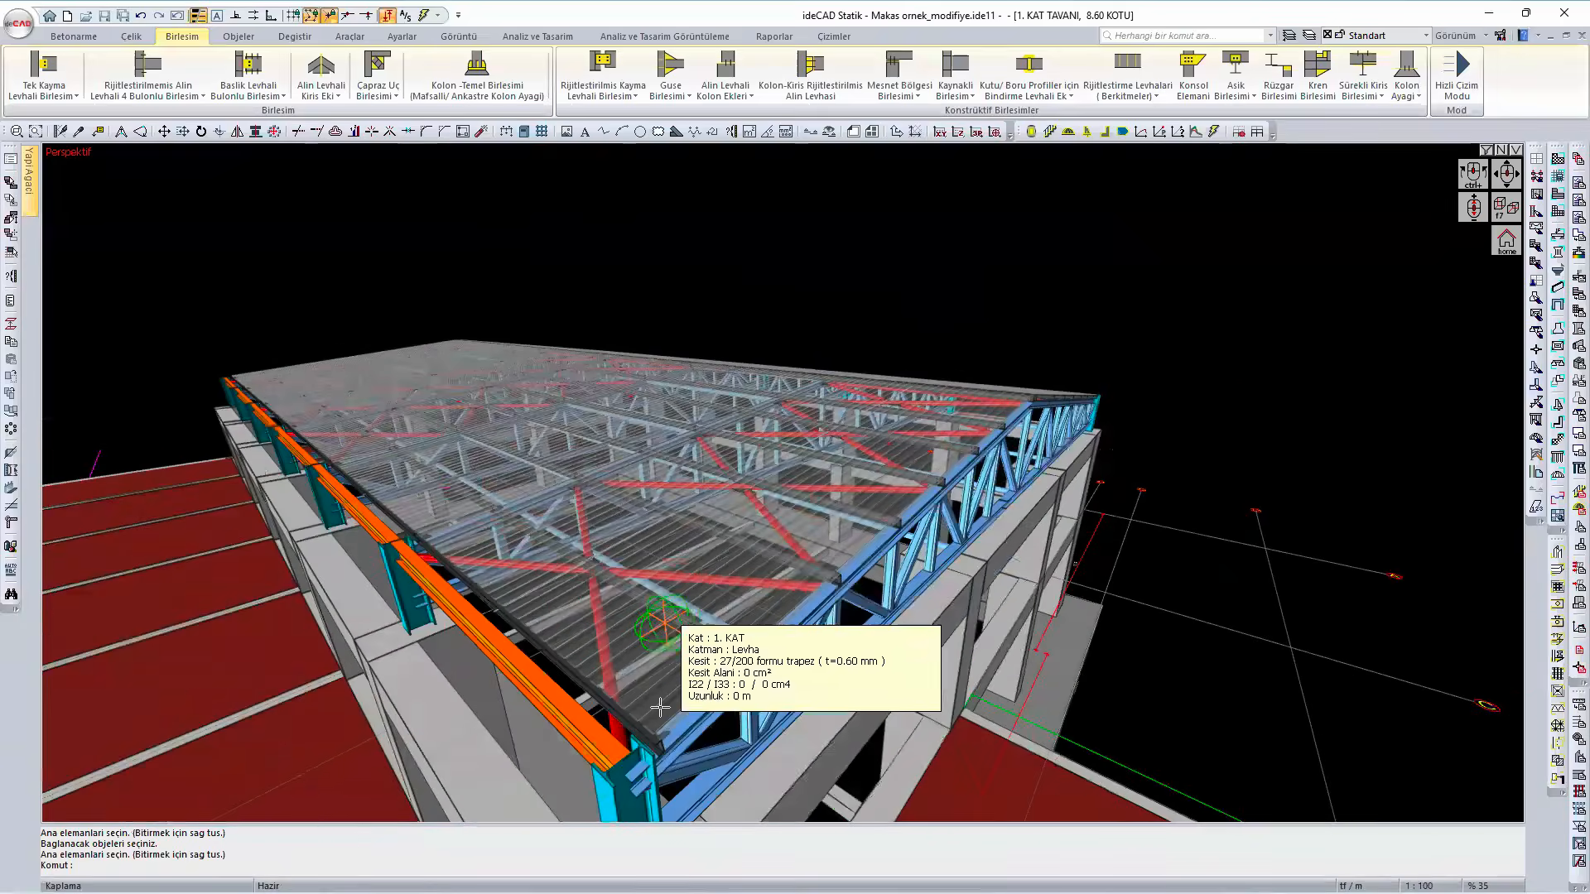
middle_click_drag(750, 730, 727, 620)
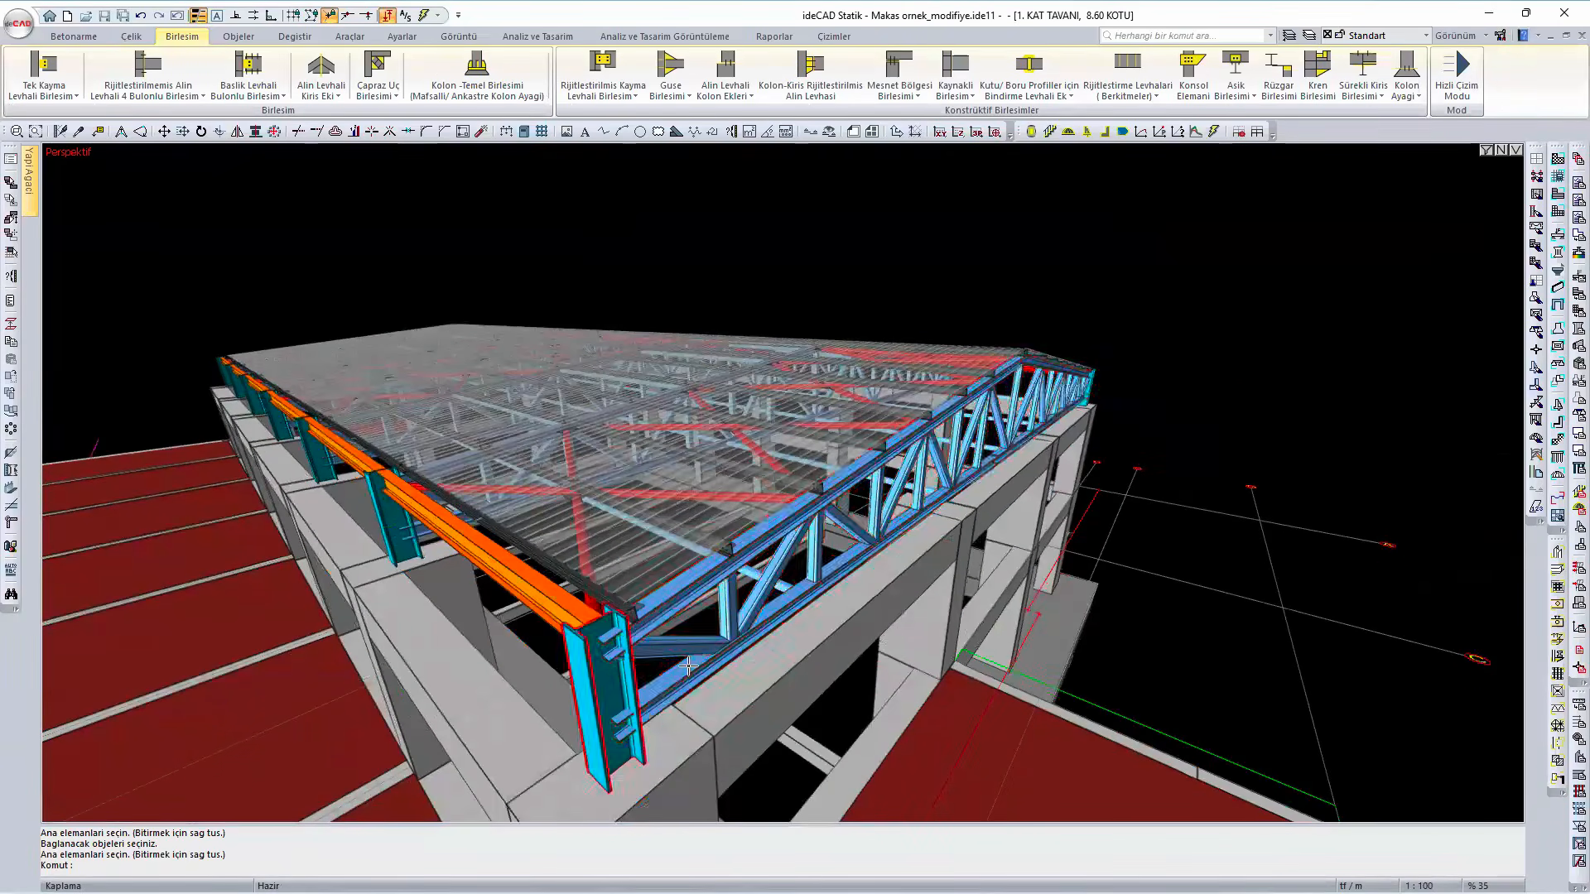
left_click(589, 613)
right_click(596, 611)
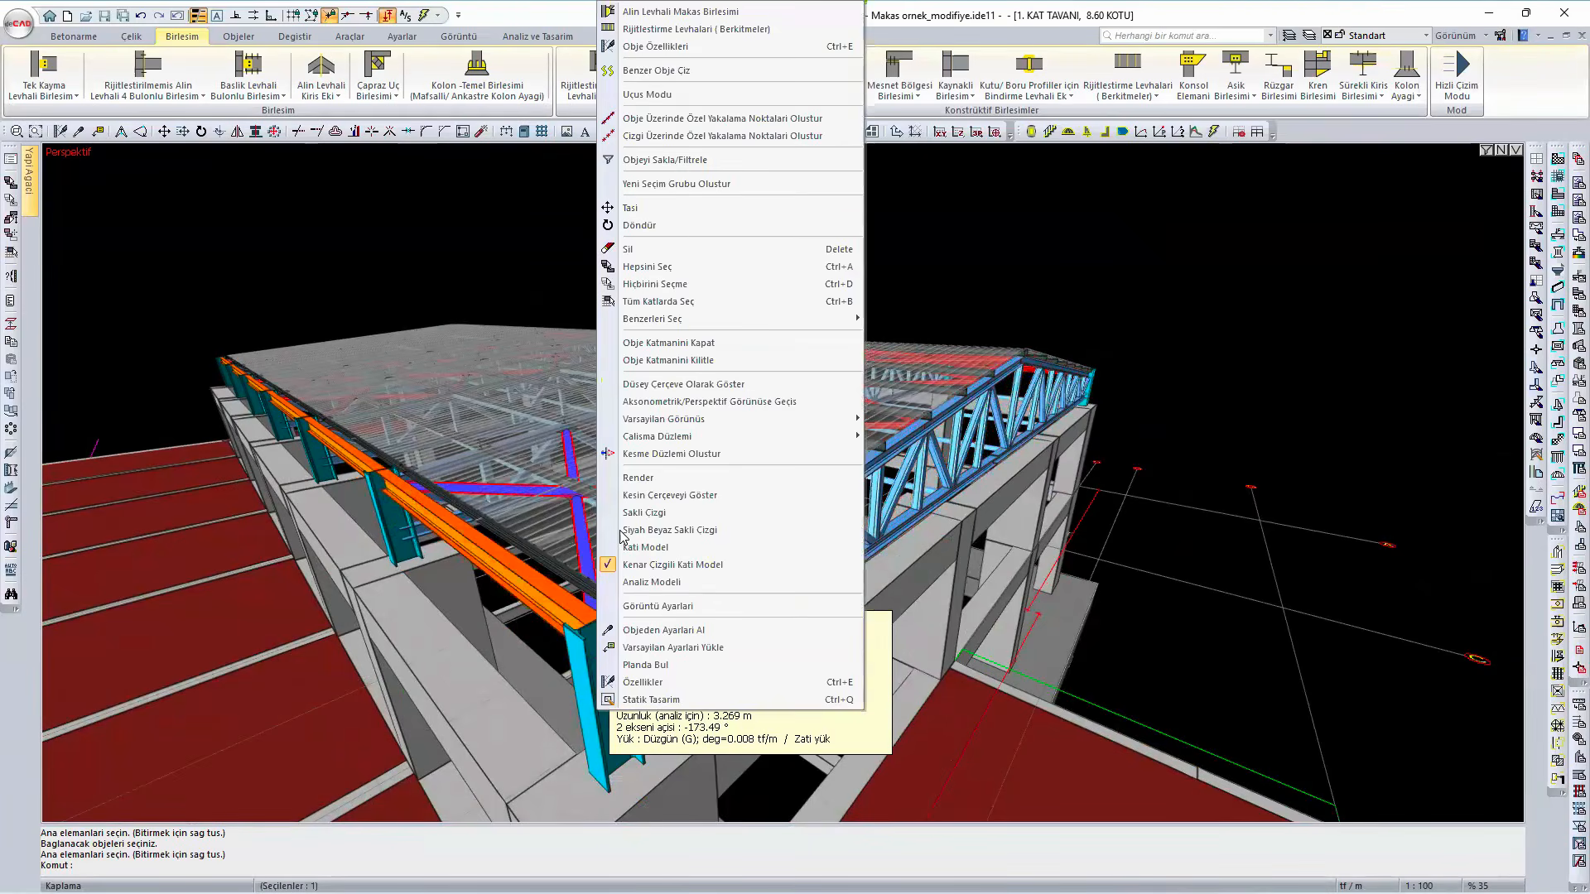
left_click(691, 268)
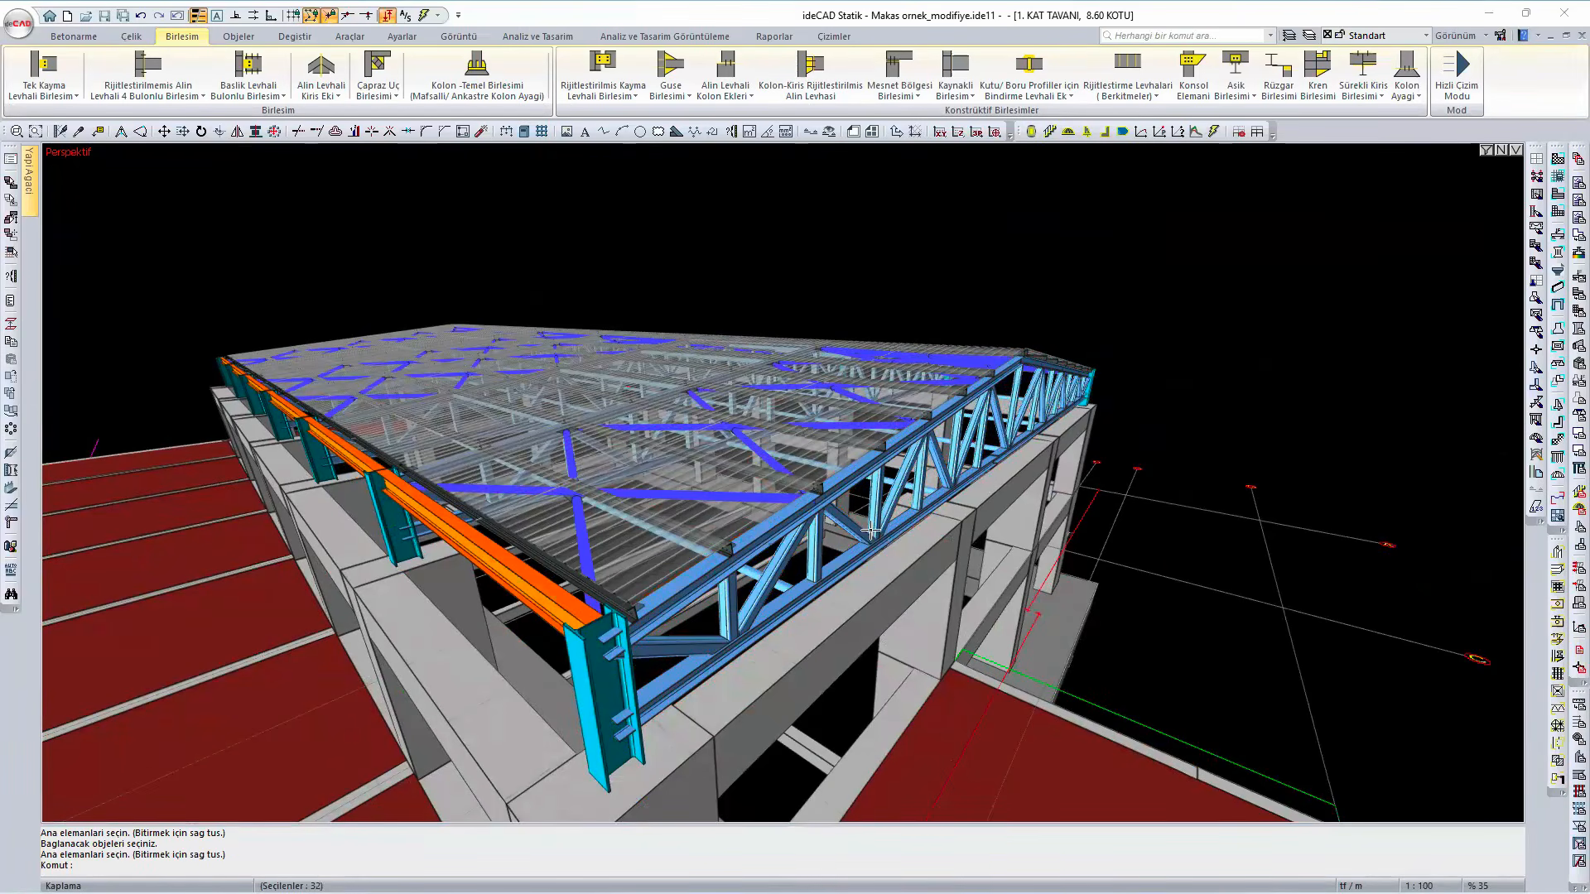
right_click(922, 525)
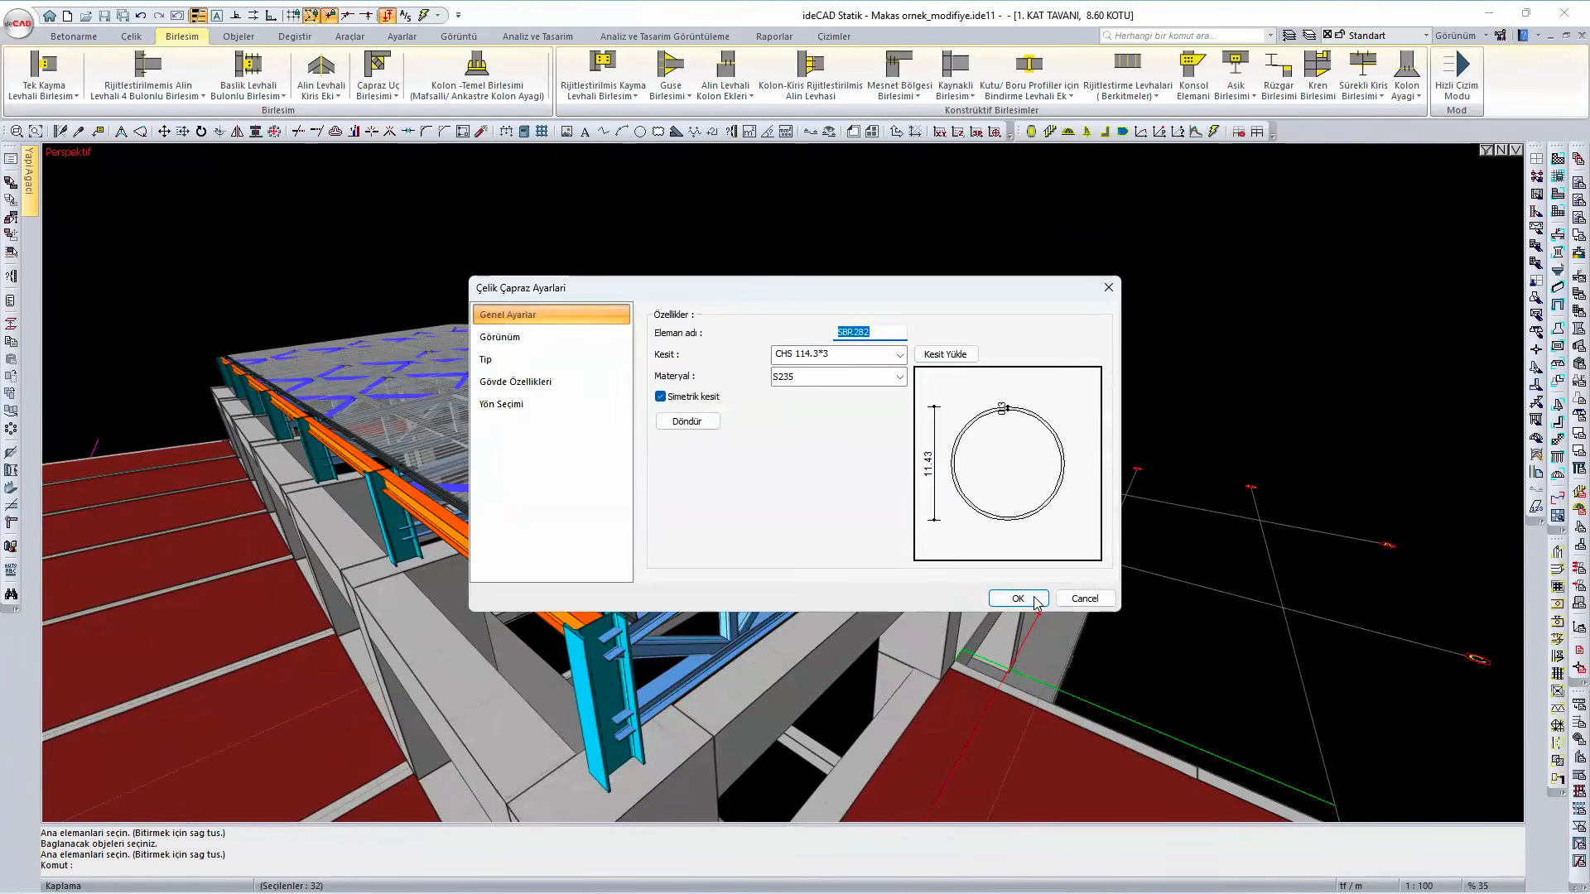
left_click(1013, 595)
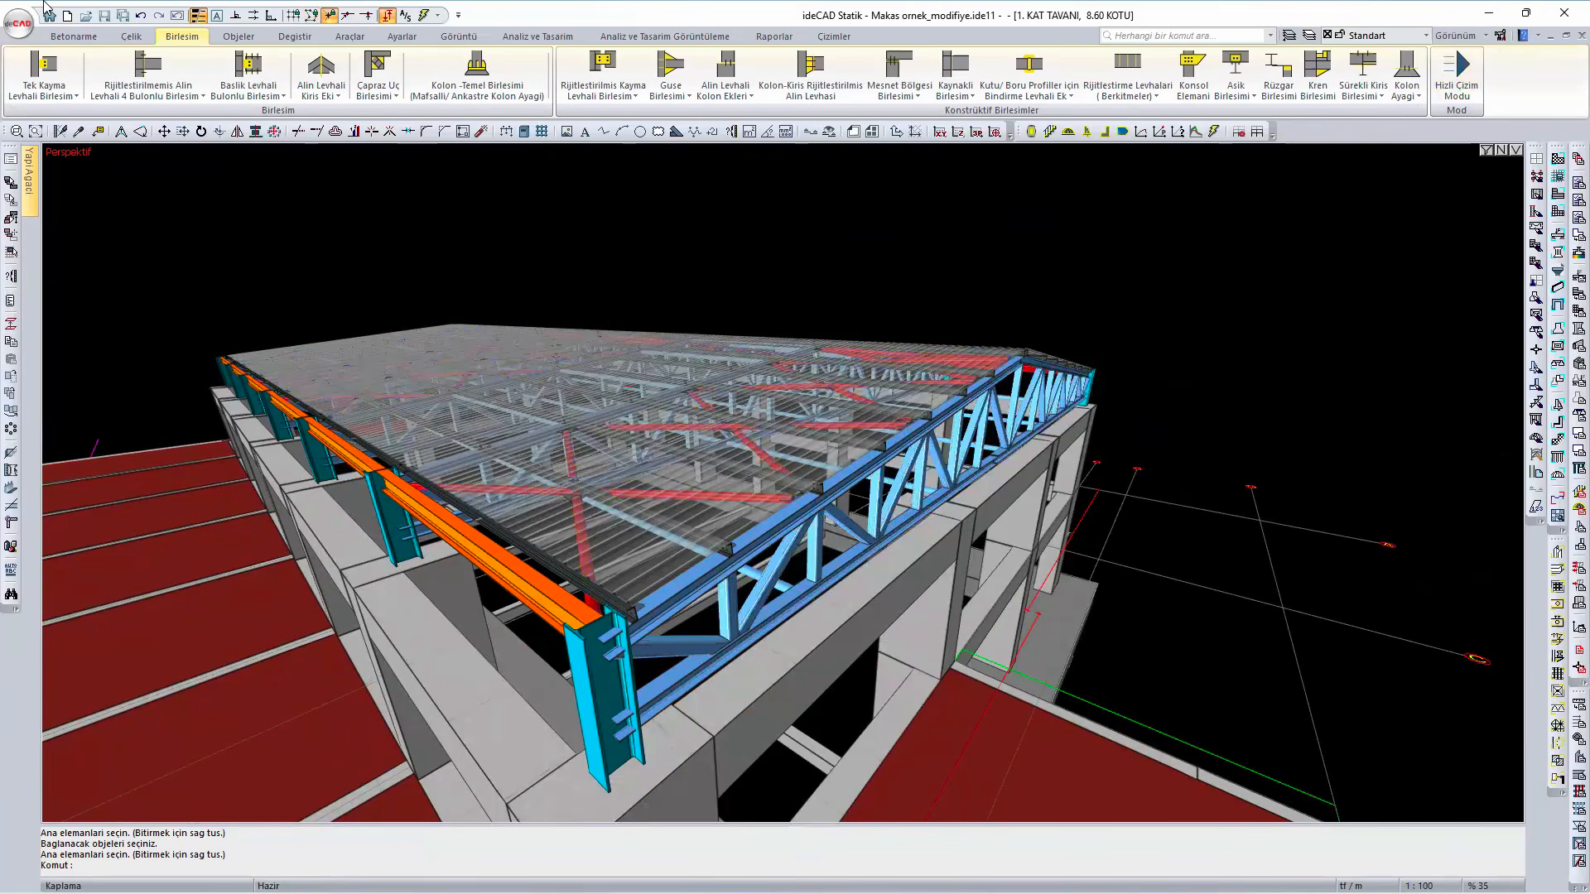
- Run the structural analysis and design of the whole building, including the steel roof
scroll(1529, 105, "up", 1)
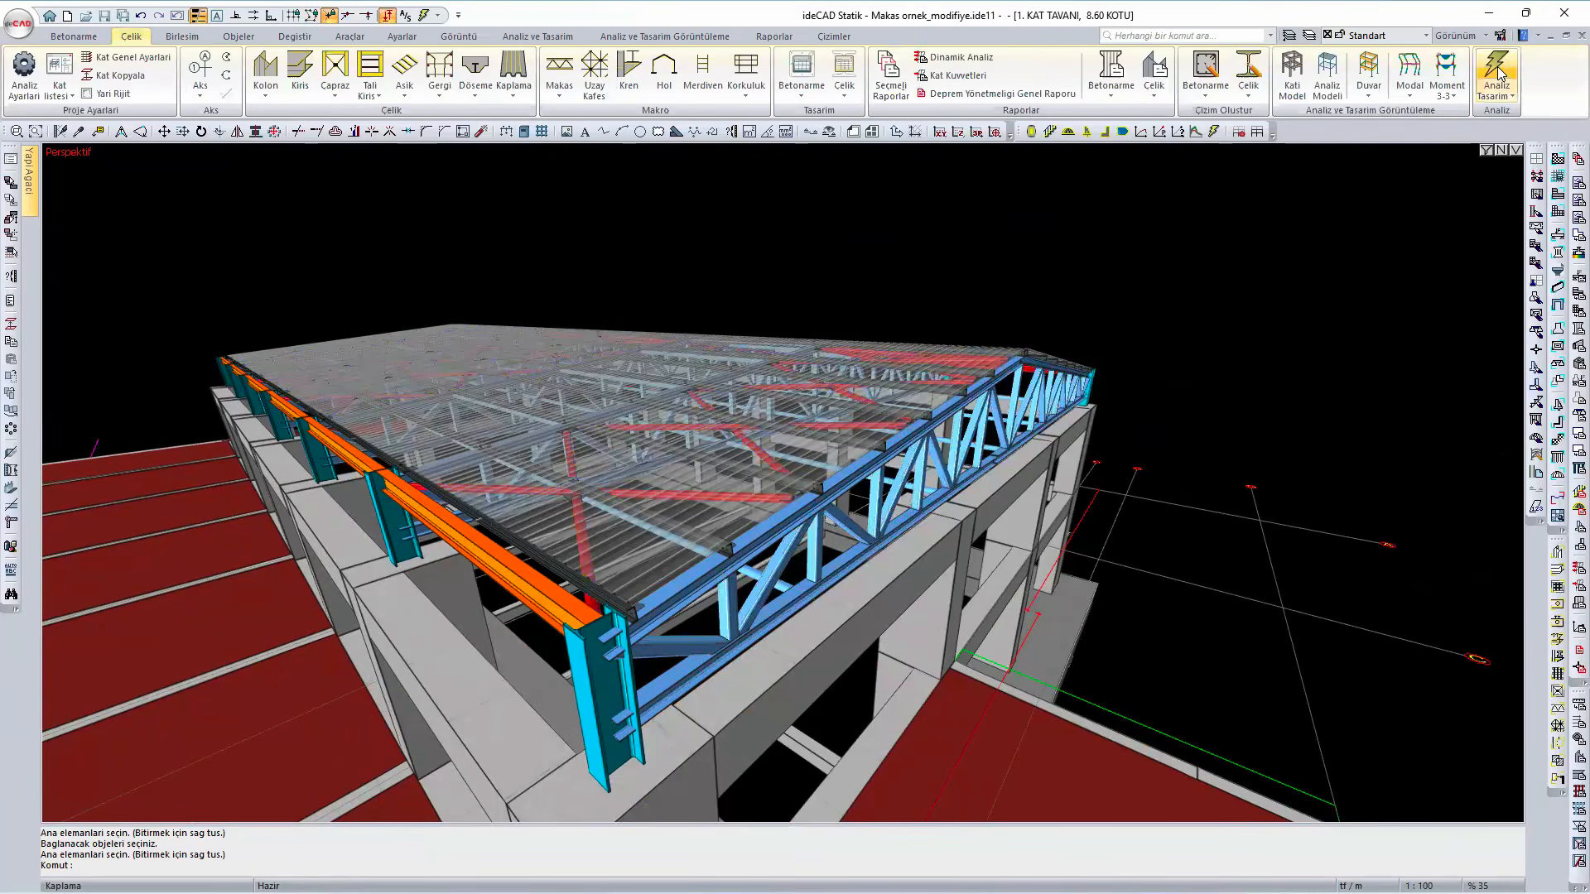
left_click(1495, 67)
left_click(771, 481)
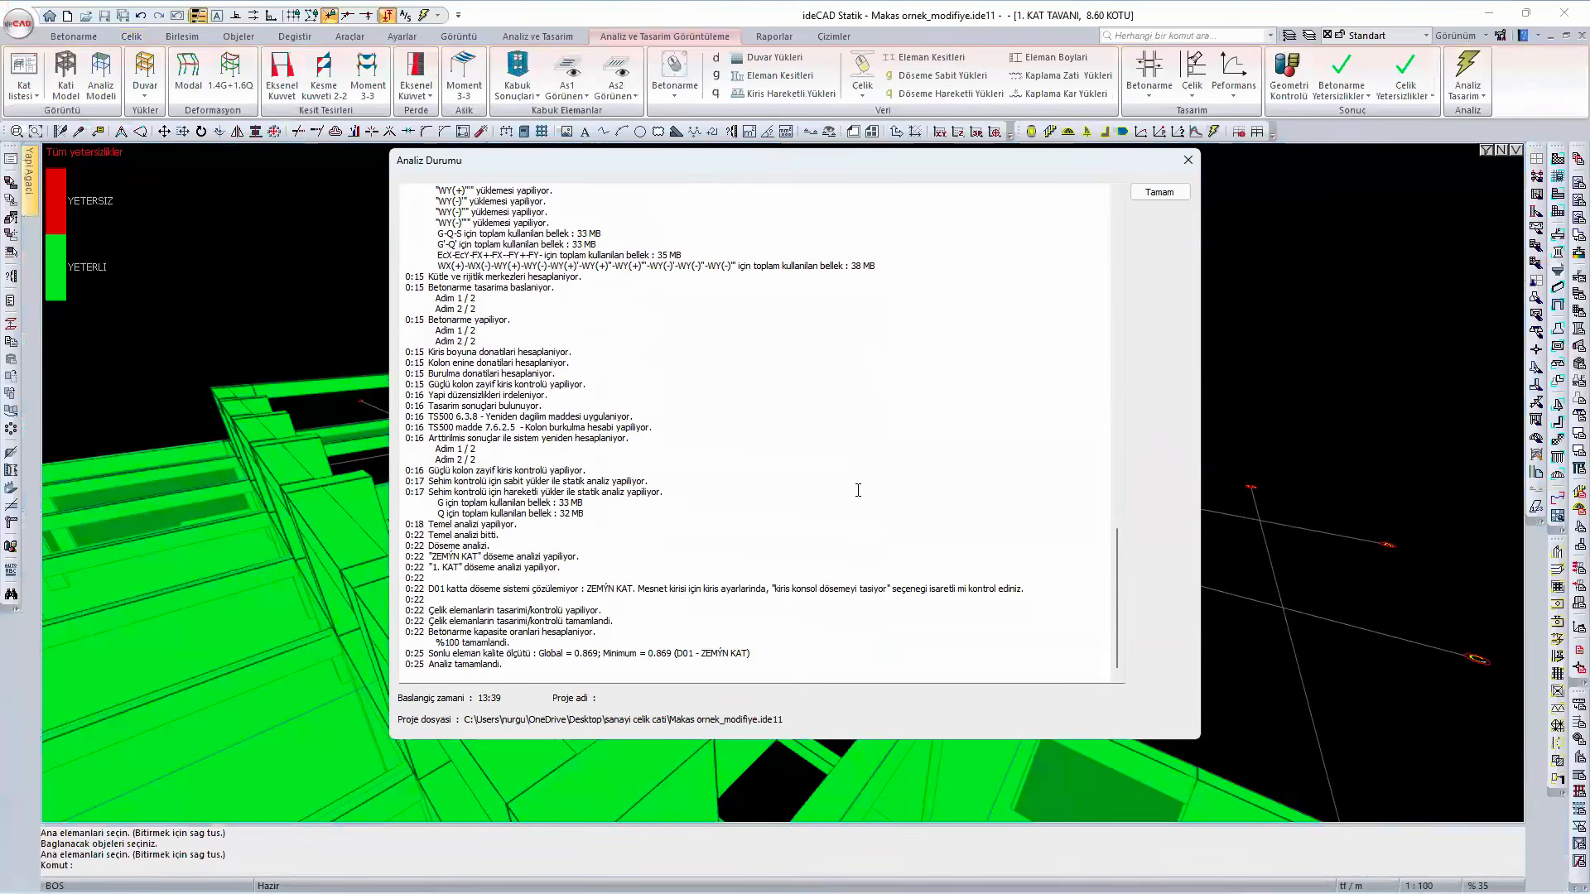
- Close the analysis status report and display the modal deformation of the analysis model without node numbers
left_click(1157, 198)
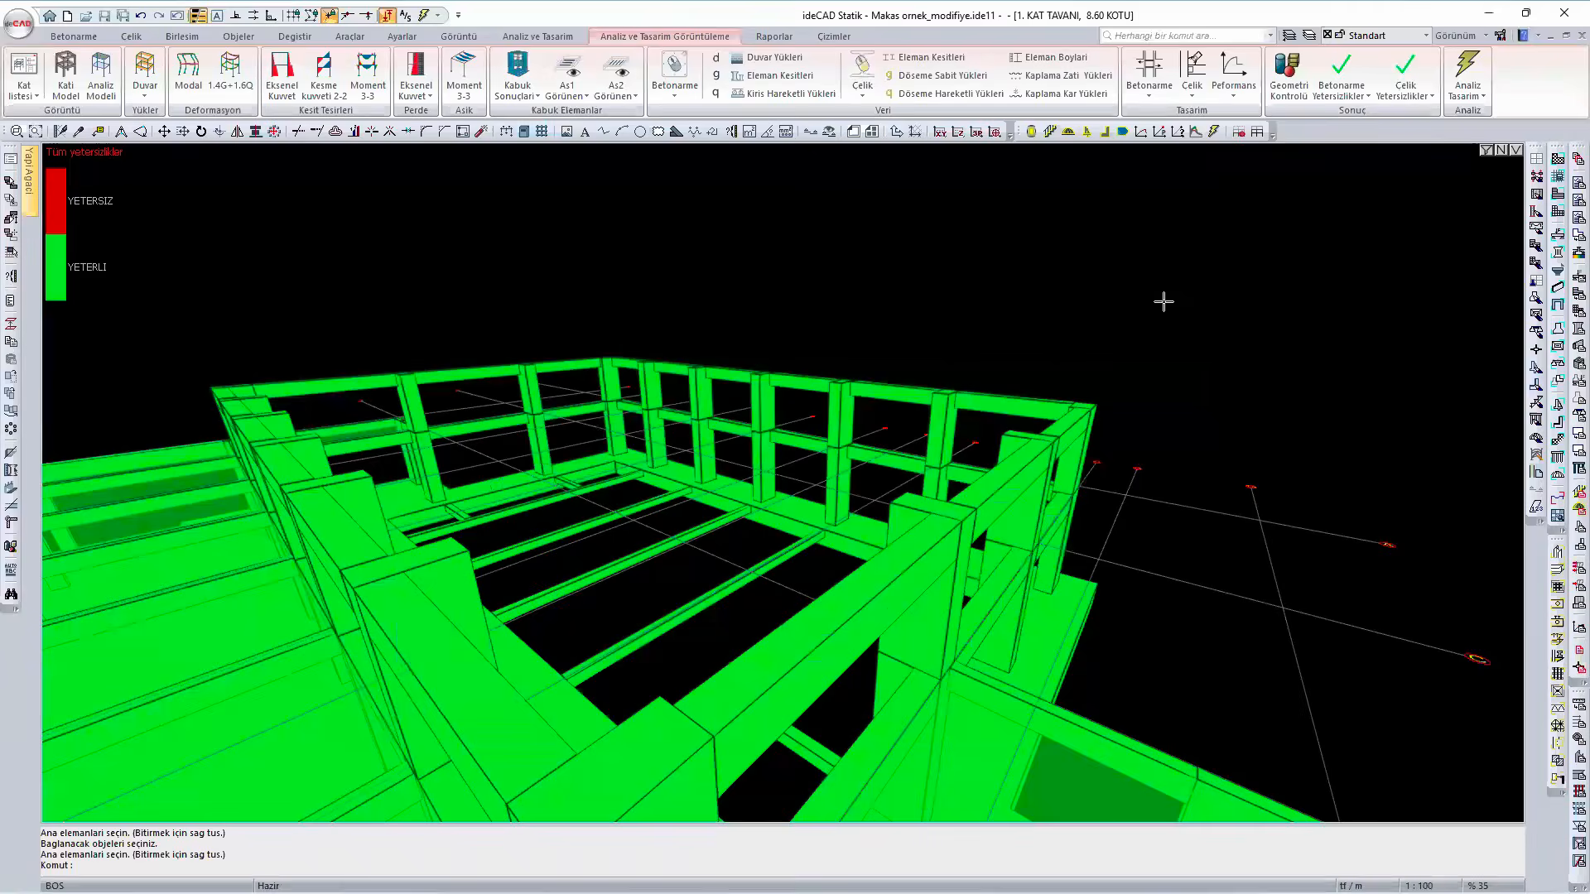
right_click(1255, 322)
left_click(1346, 786)
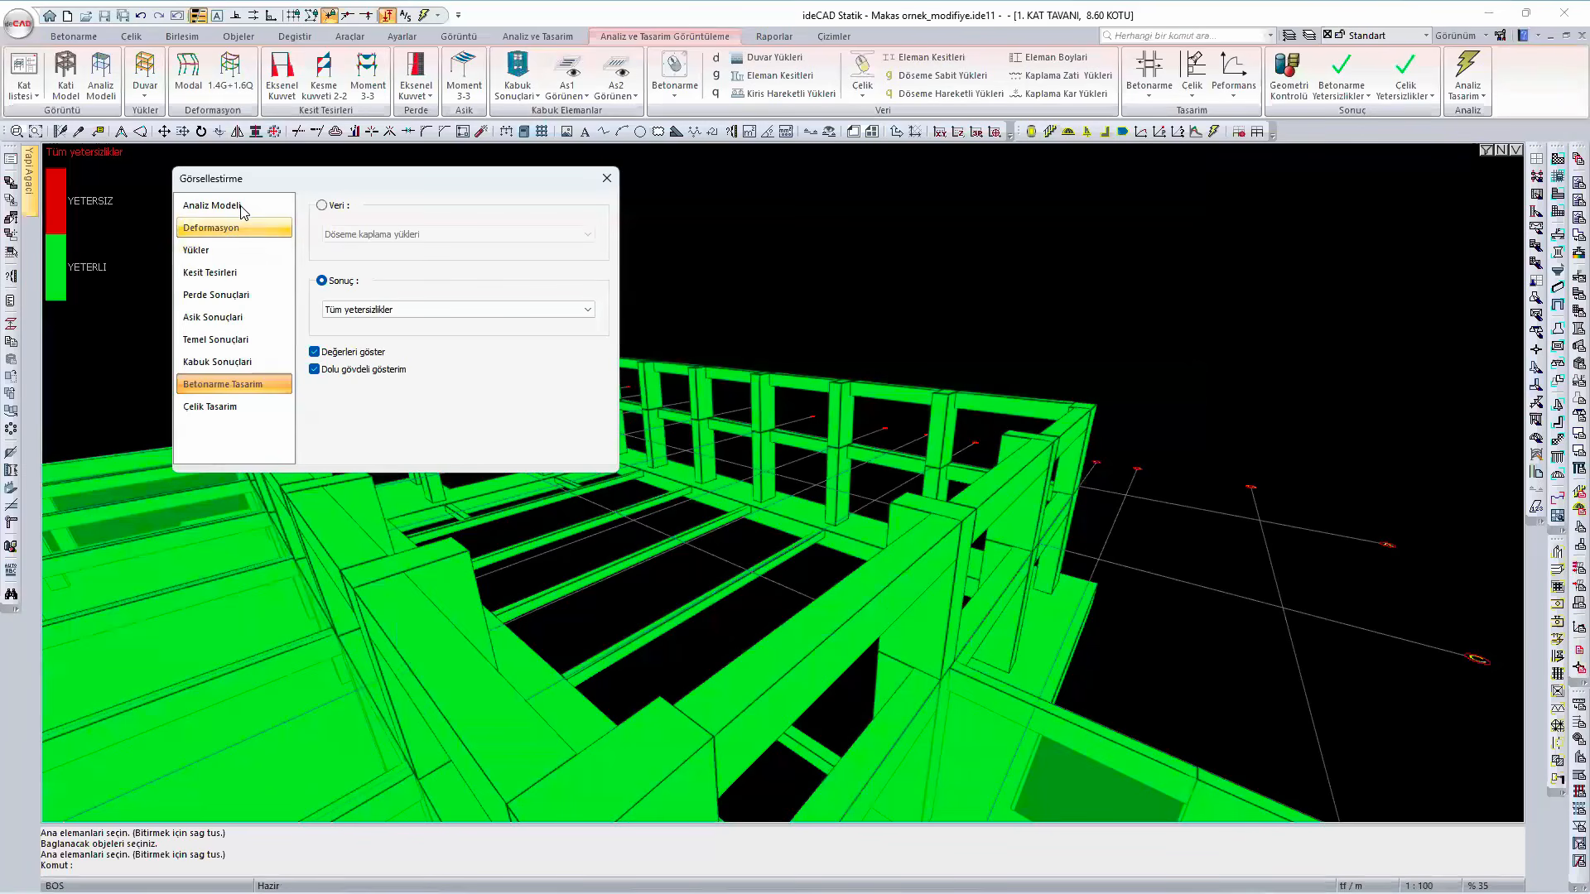
left_click(241, 209)
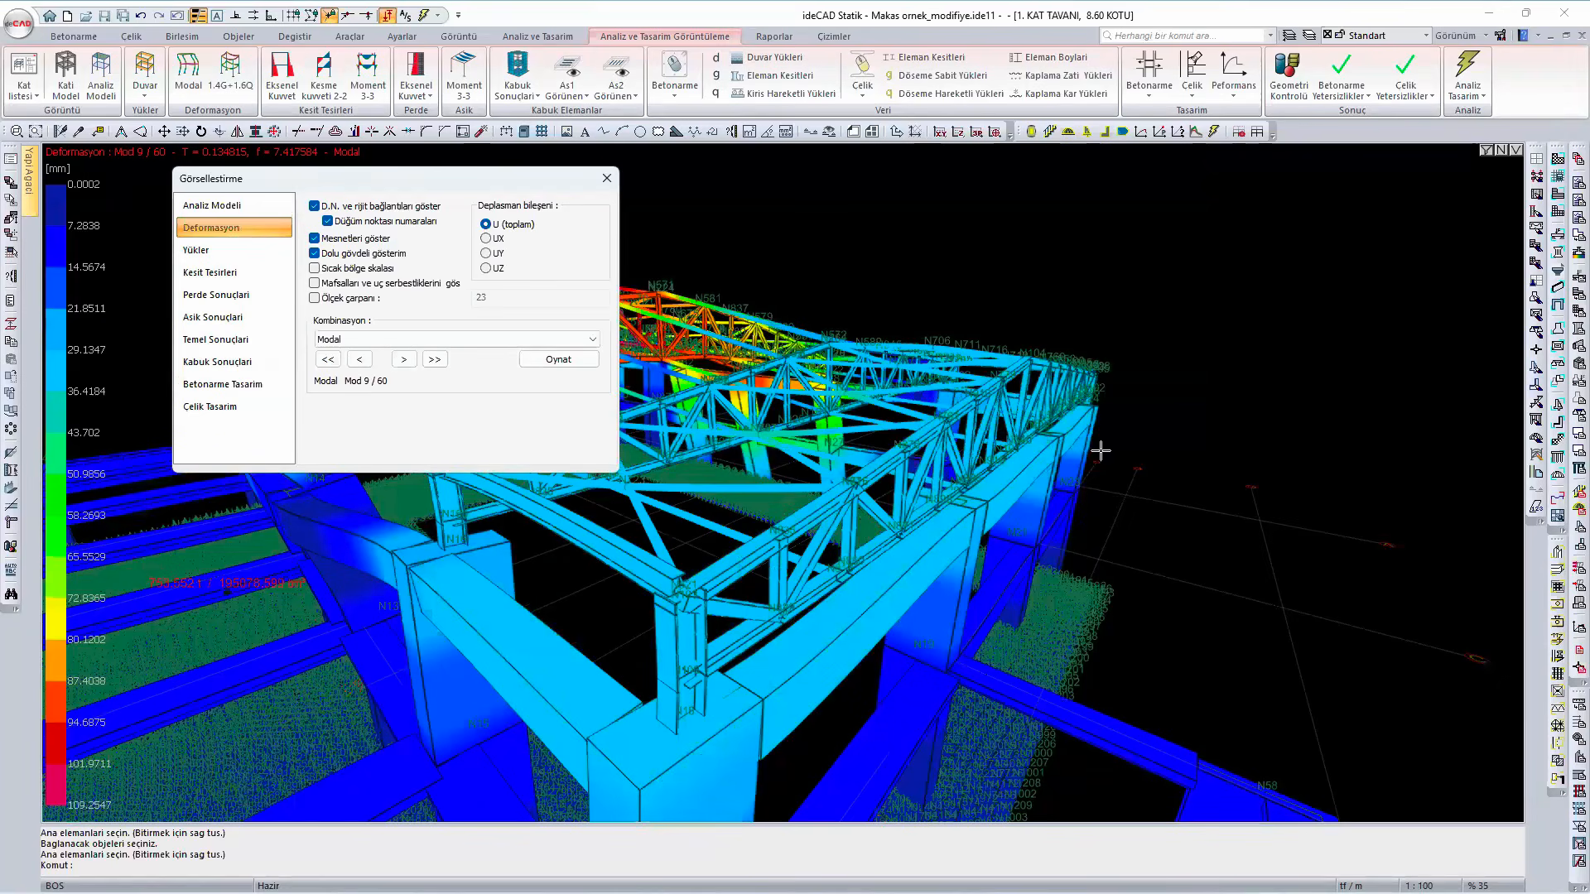
left_click(327, 221)
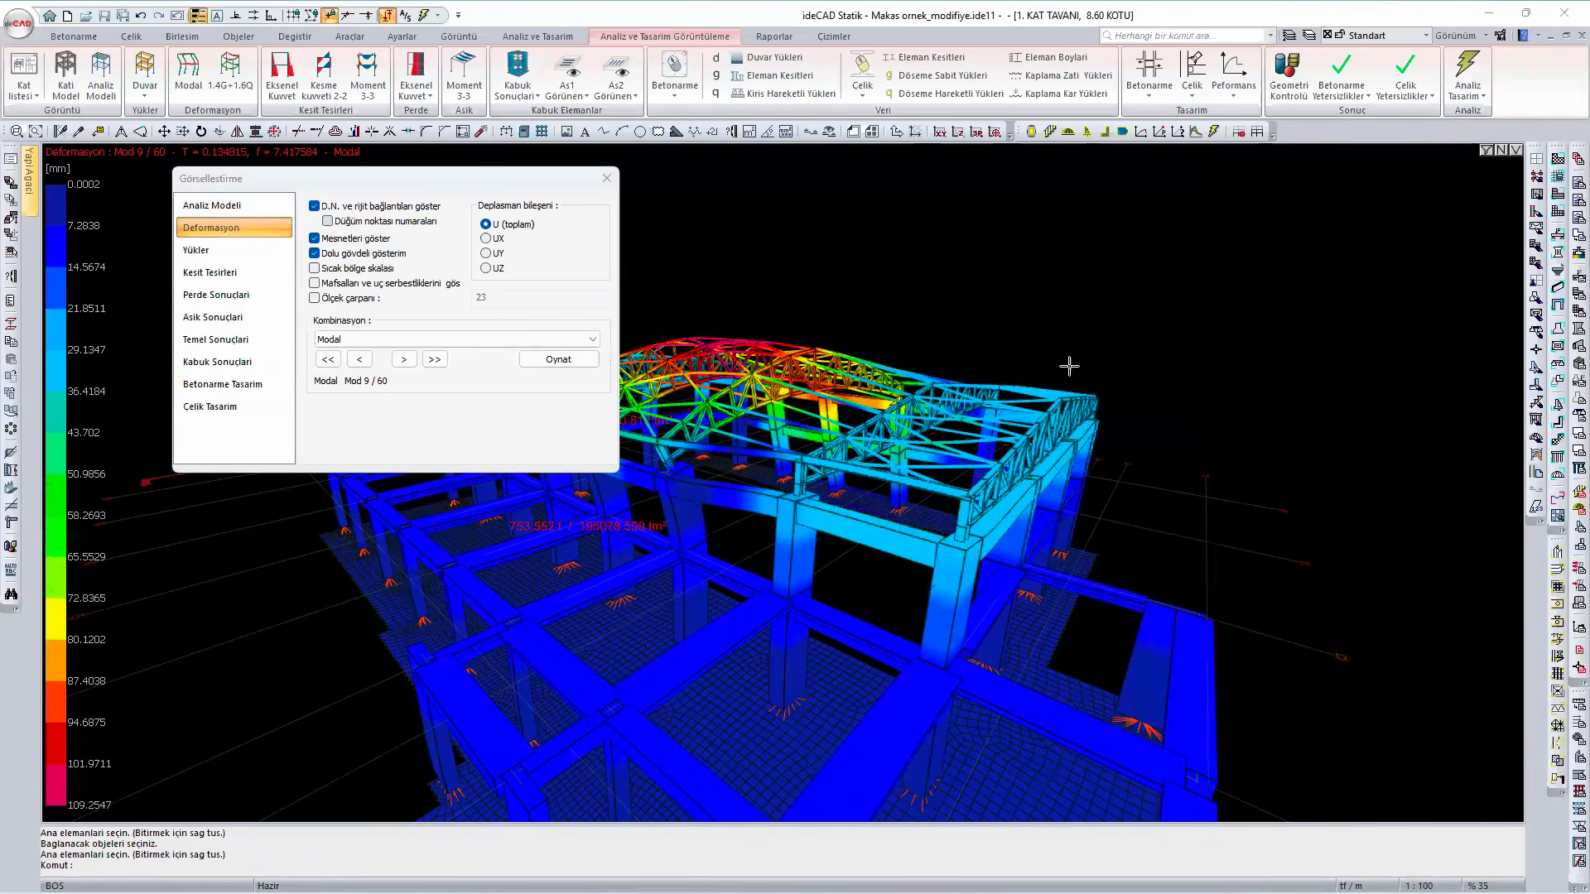
- Go back to mode 1 of the modal deformation, view the whole building and start the deformation animation
scroll(1066, 500, "down", 4)
middle_click_drag(1033, 522, 987, 546)
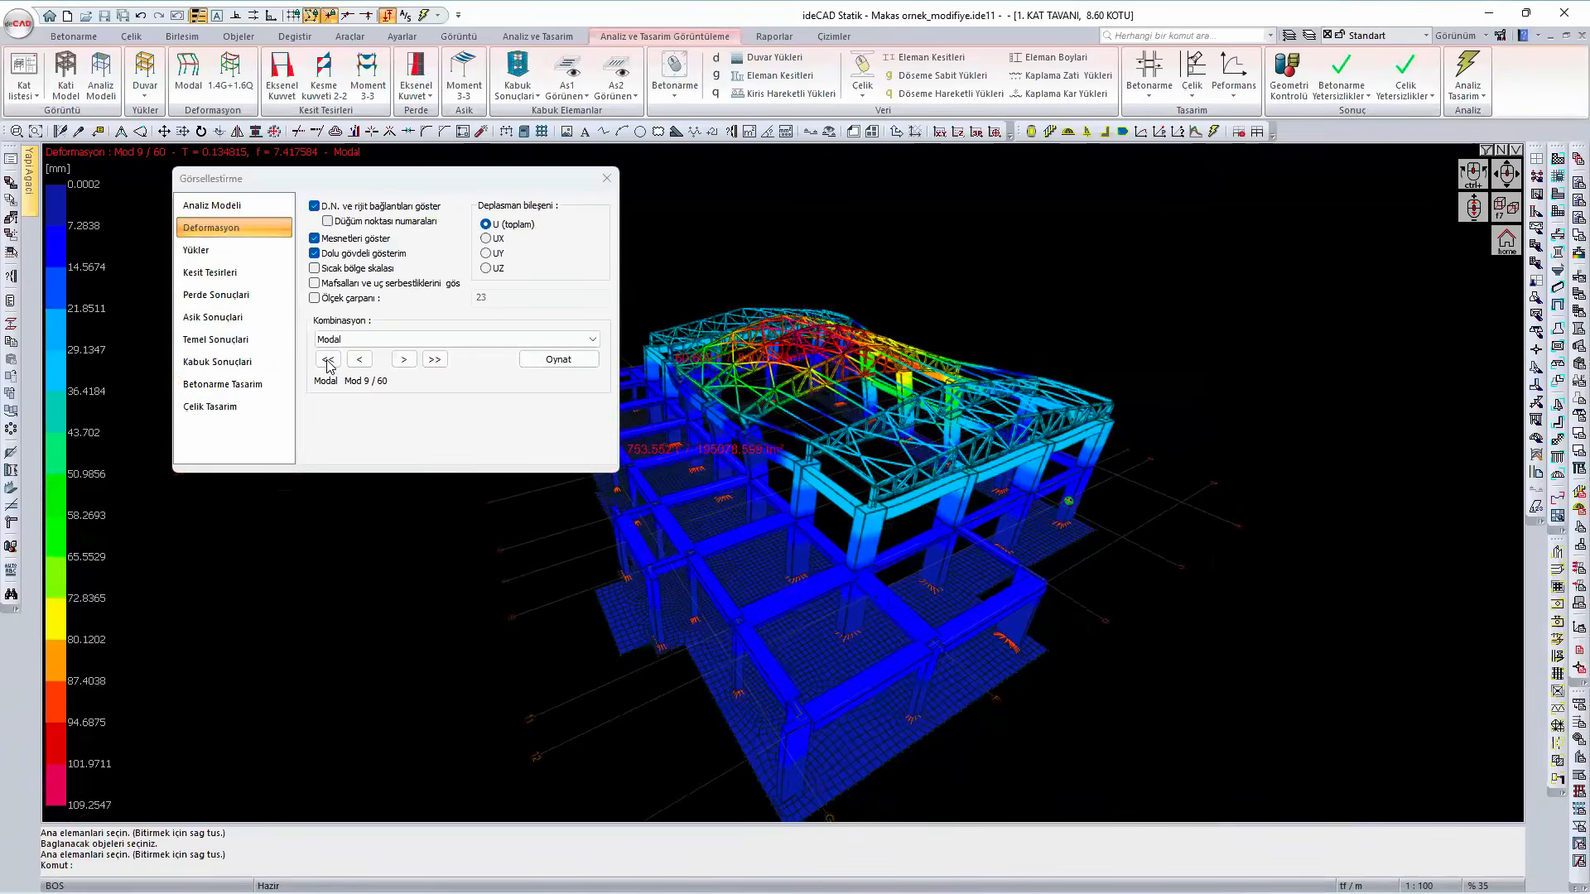
left_click(327, 359)
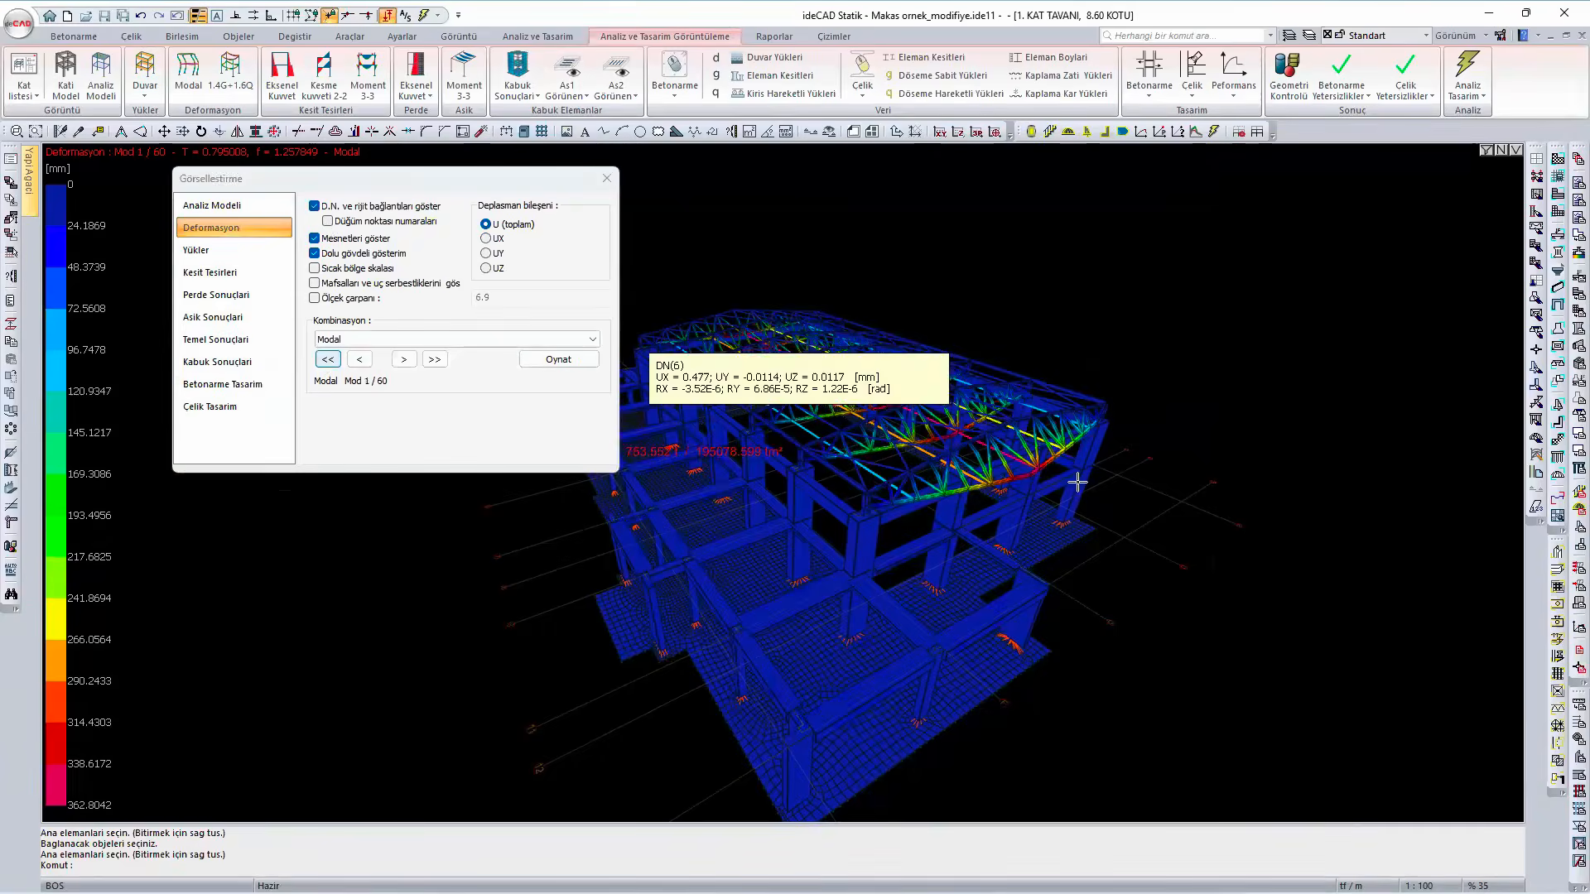
scroll(969, 500, "down", 2)
middle_click_drag(969, 500, 1045, 495)
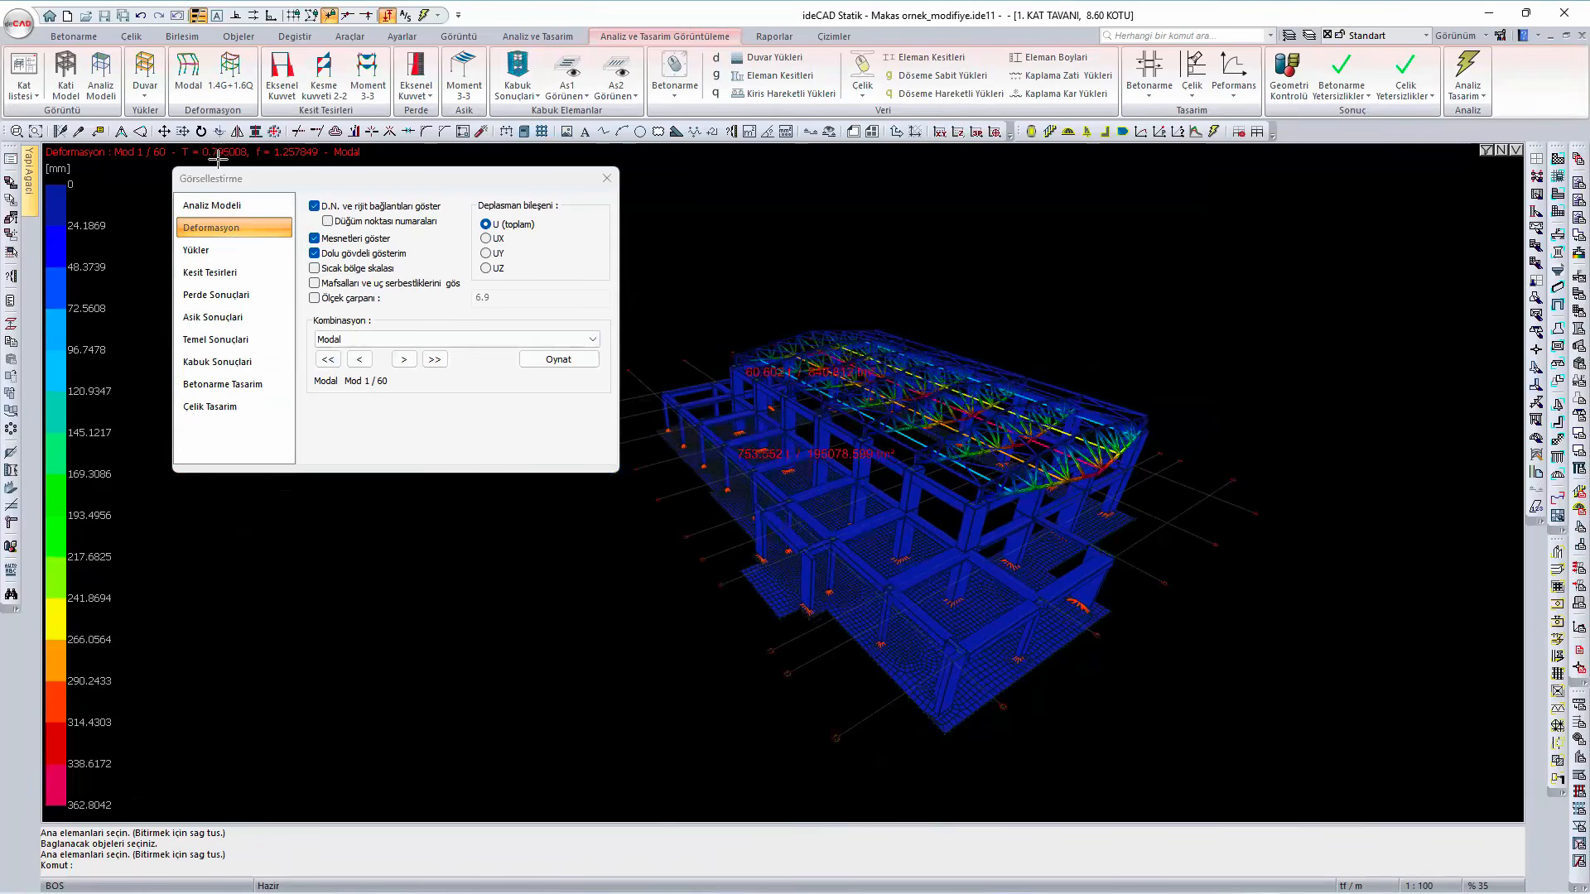
left_click(593, 363)
- Step the animated modal deformation forward from mode 2 to mode 5, examining how the roof trusses and concrete frame move
left_click(405, 361)
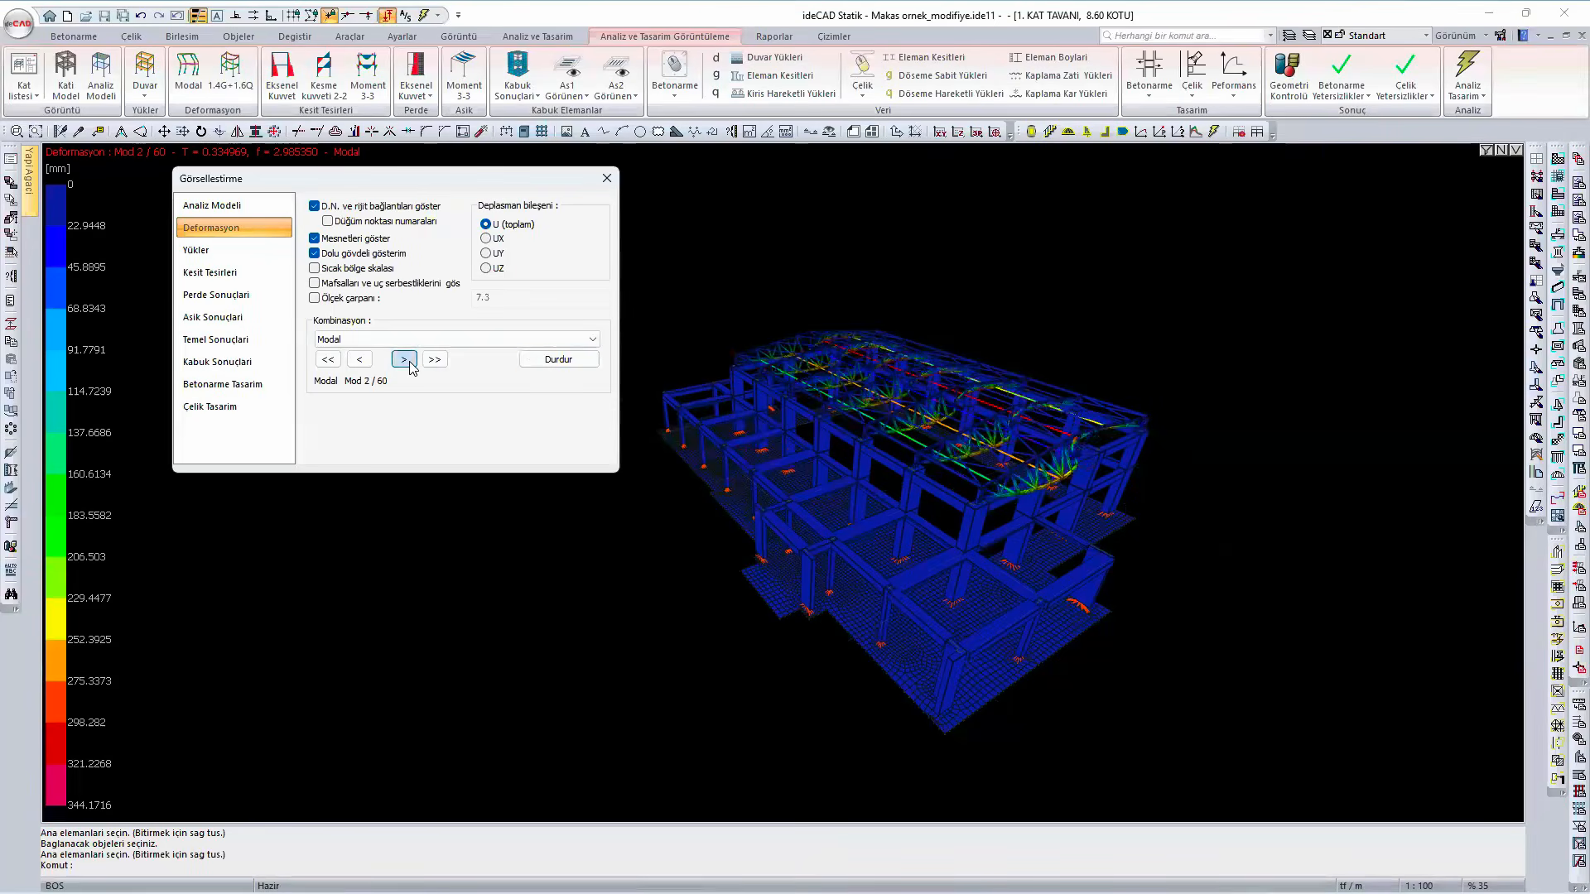
left_click(405, 360)
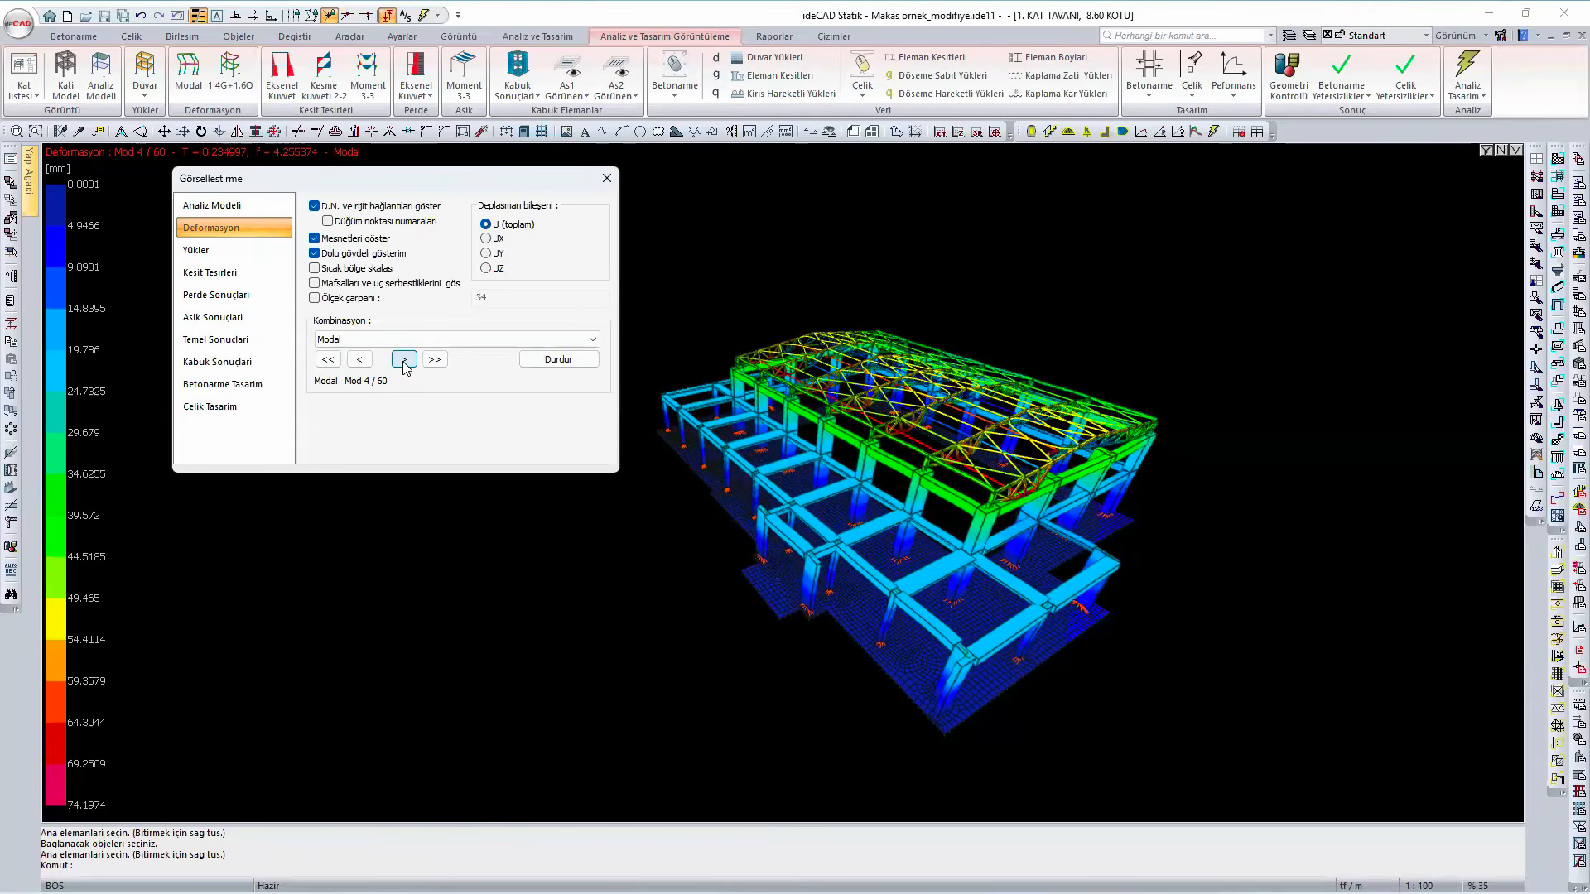
scroll(1007, 487, "up", 5)
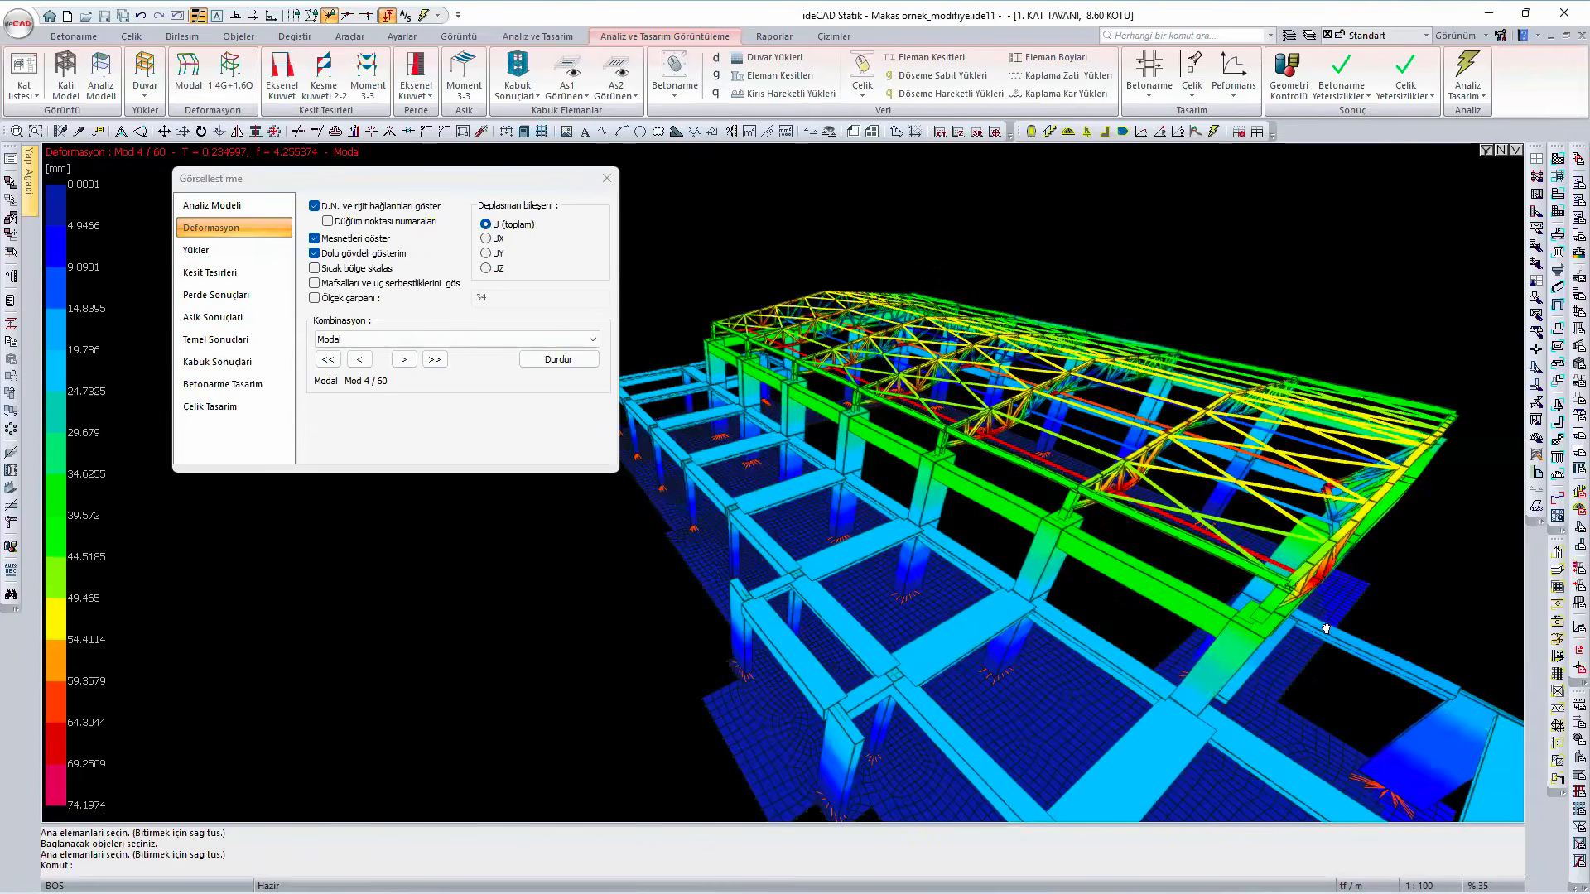
mouse_move(684, 594)
scroll(675, 591, "up", 4)
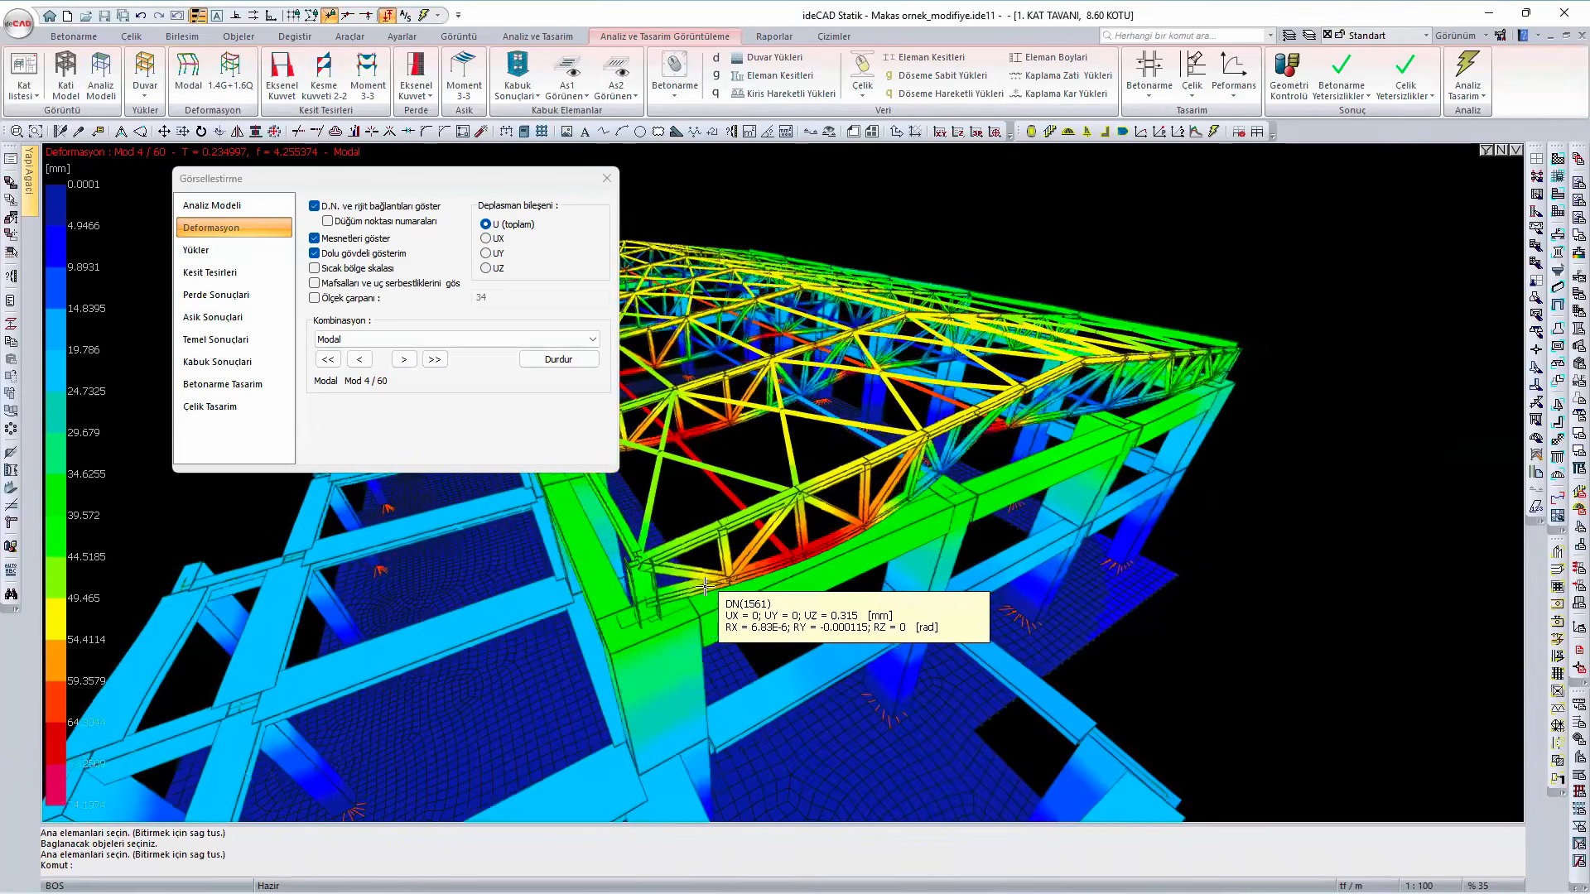
left_click(403, 361)
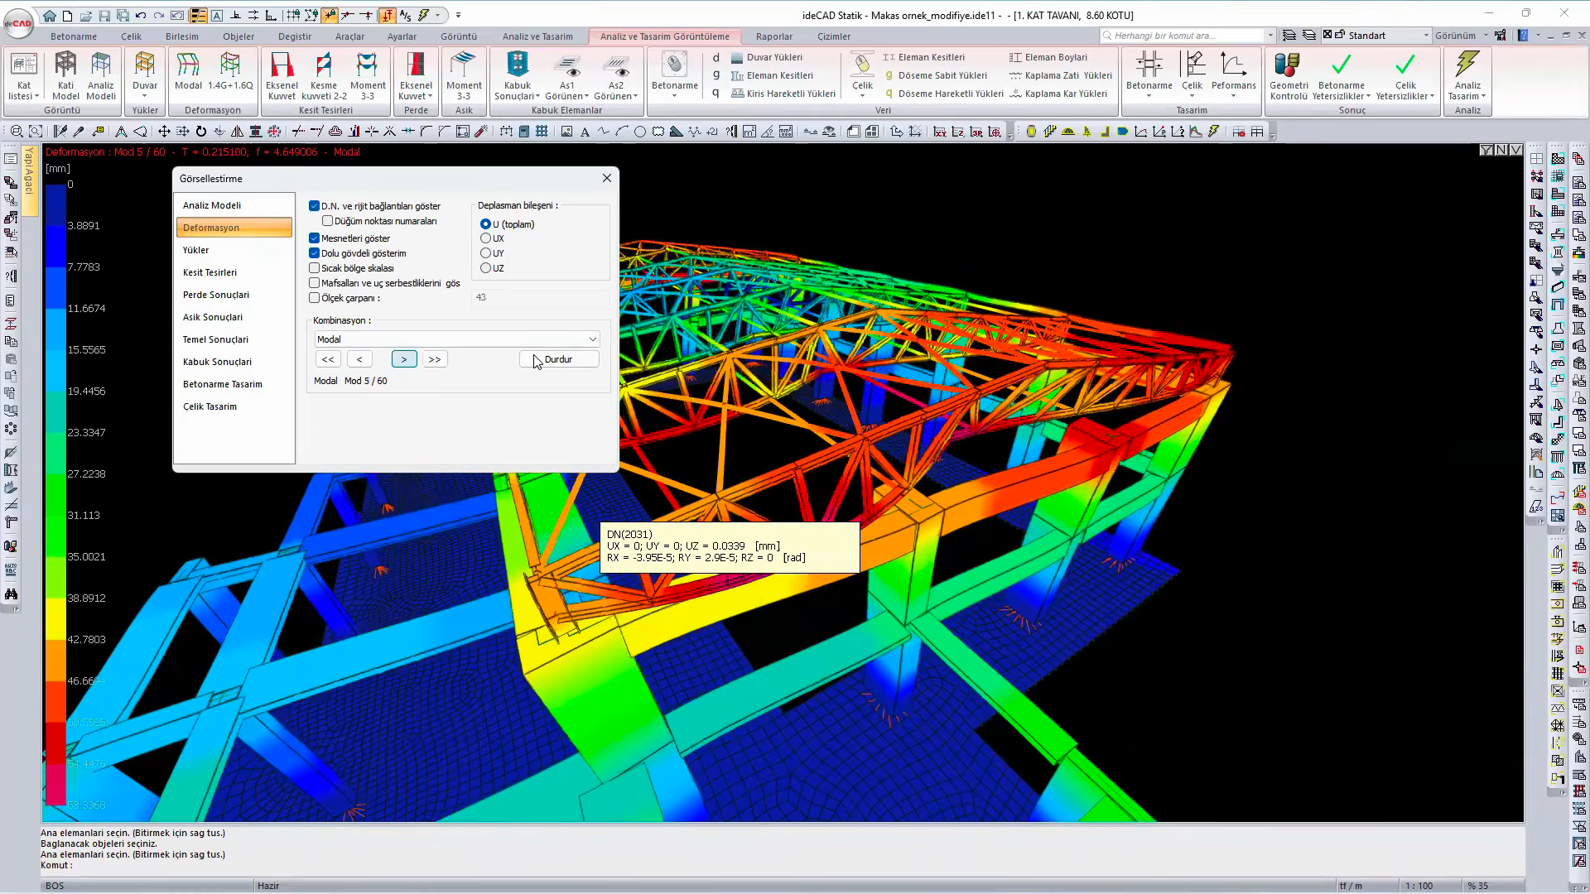
- Display the deformation for the 1.4G + 1.6S combination, play its animation and stop it
left_click(401, 341)
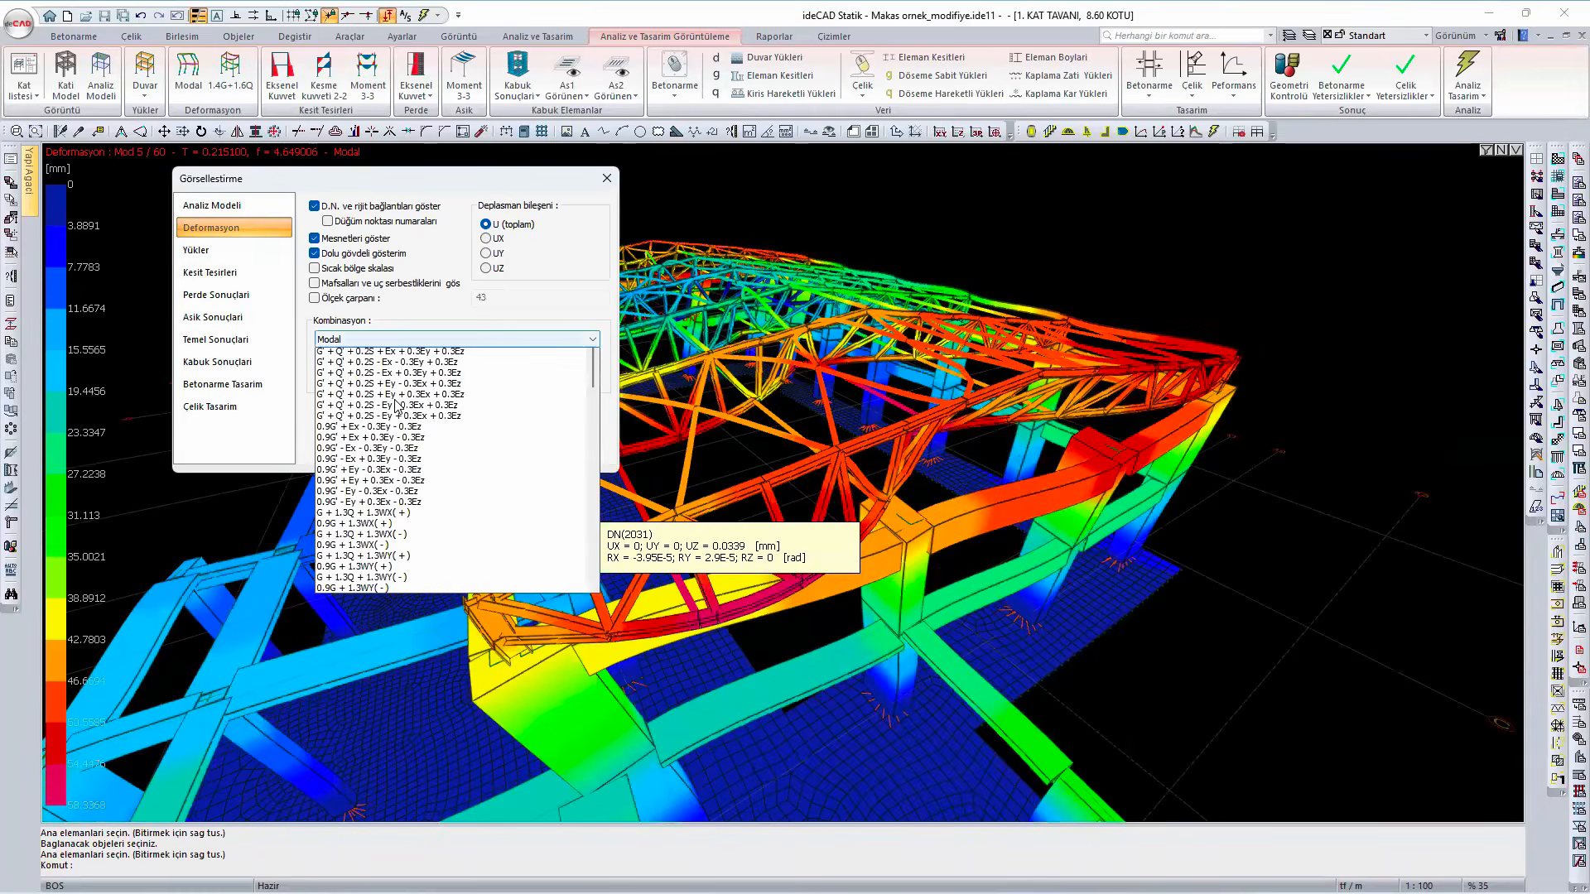
left_click(567, 397)
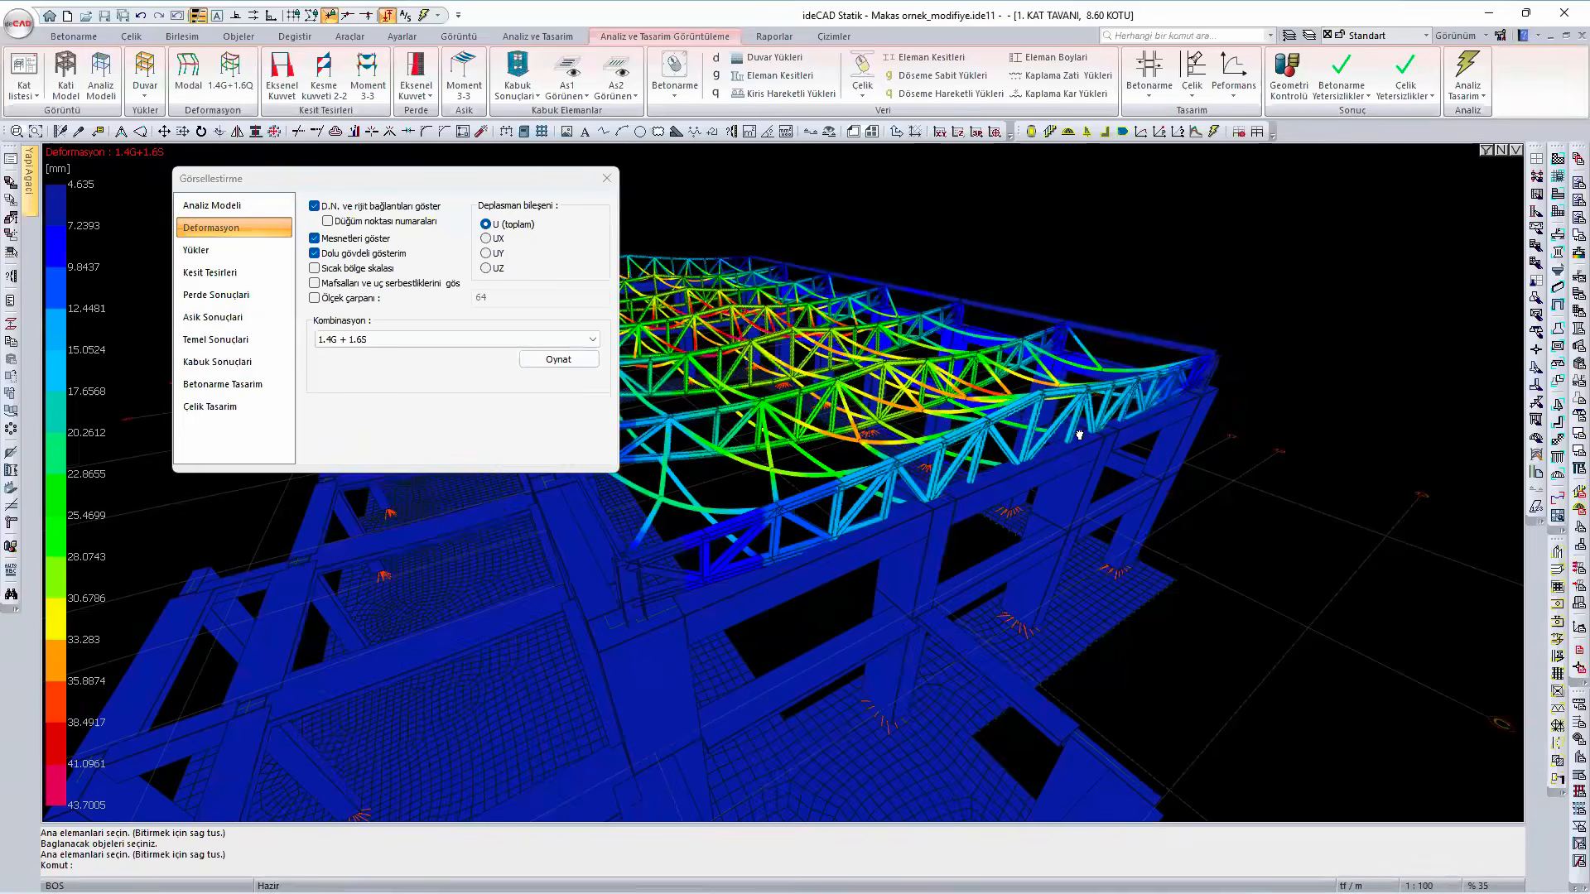
left_click(555, 361)
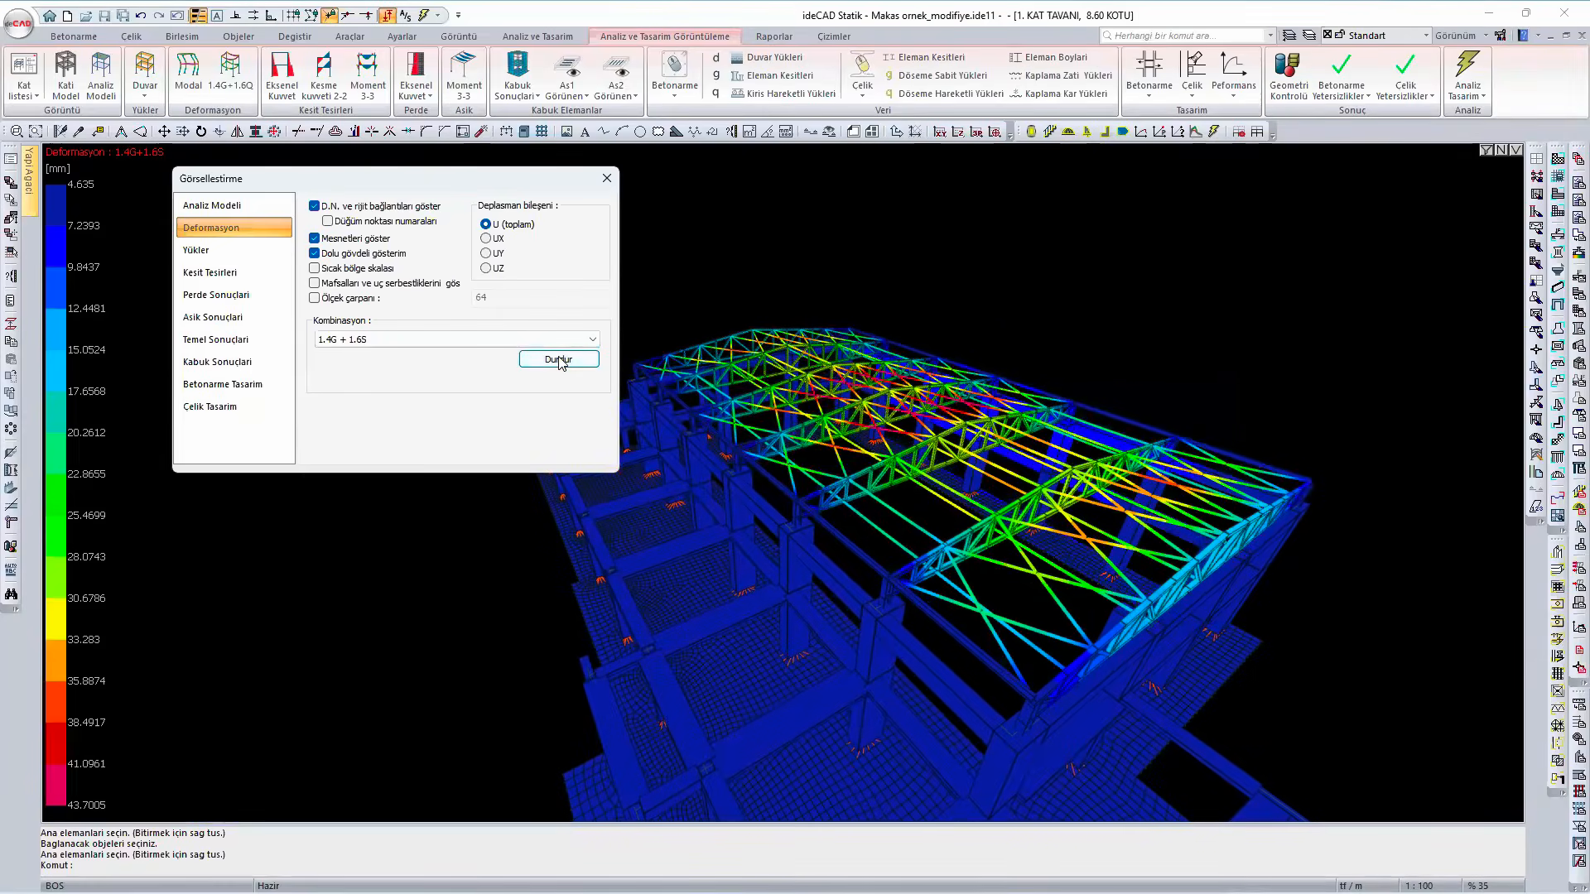
left_click(554, 361)
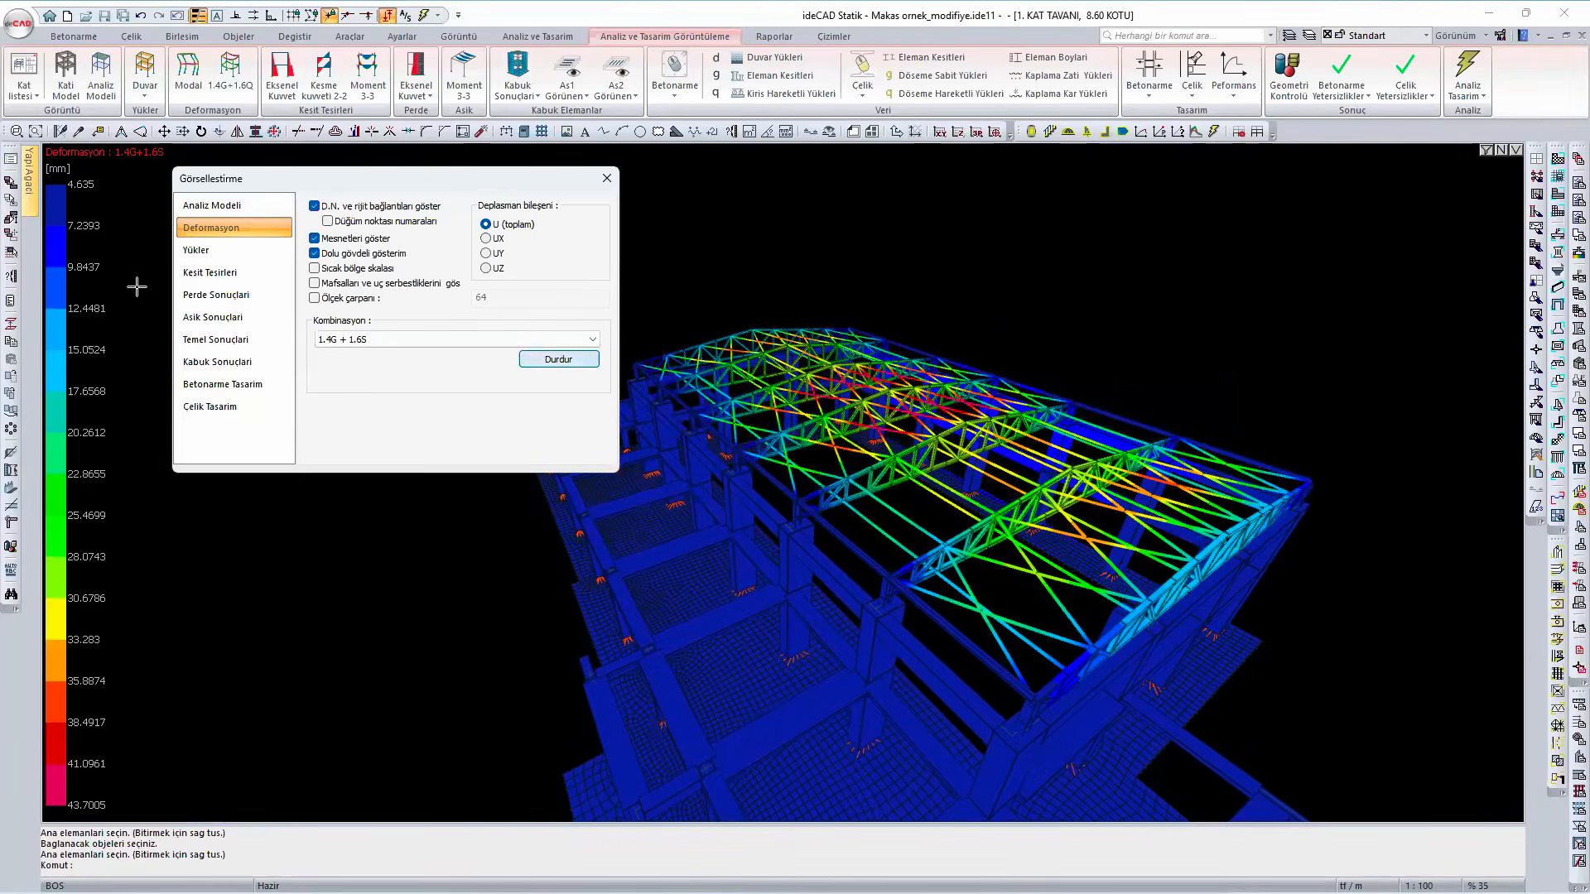
- Review the steel design results for all inadequacies on the roof, and return the view to the solid model with edge lines
left_click(228, 409)
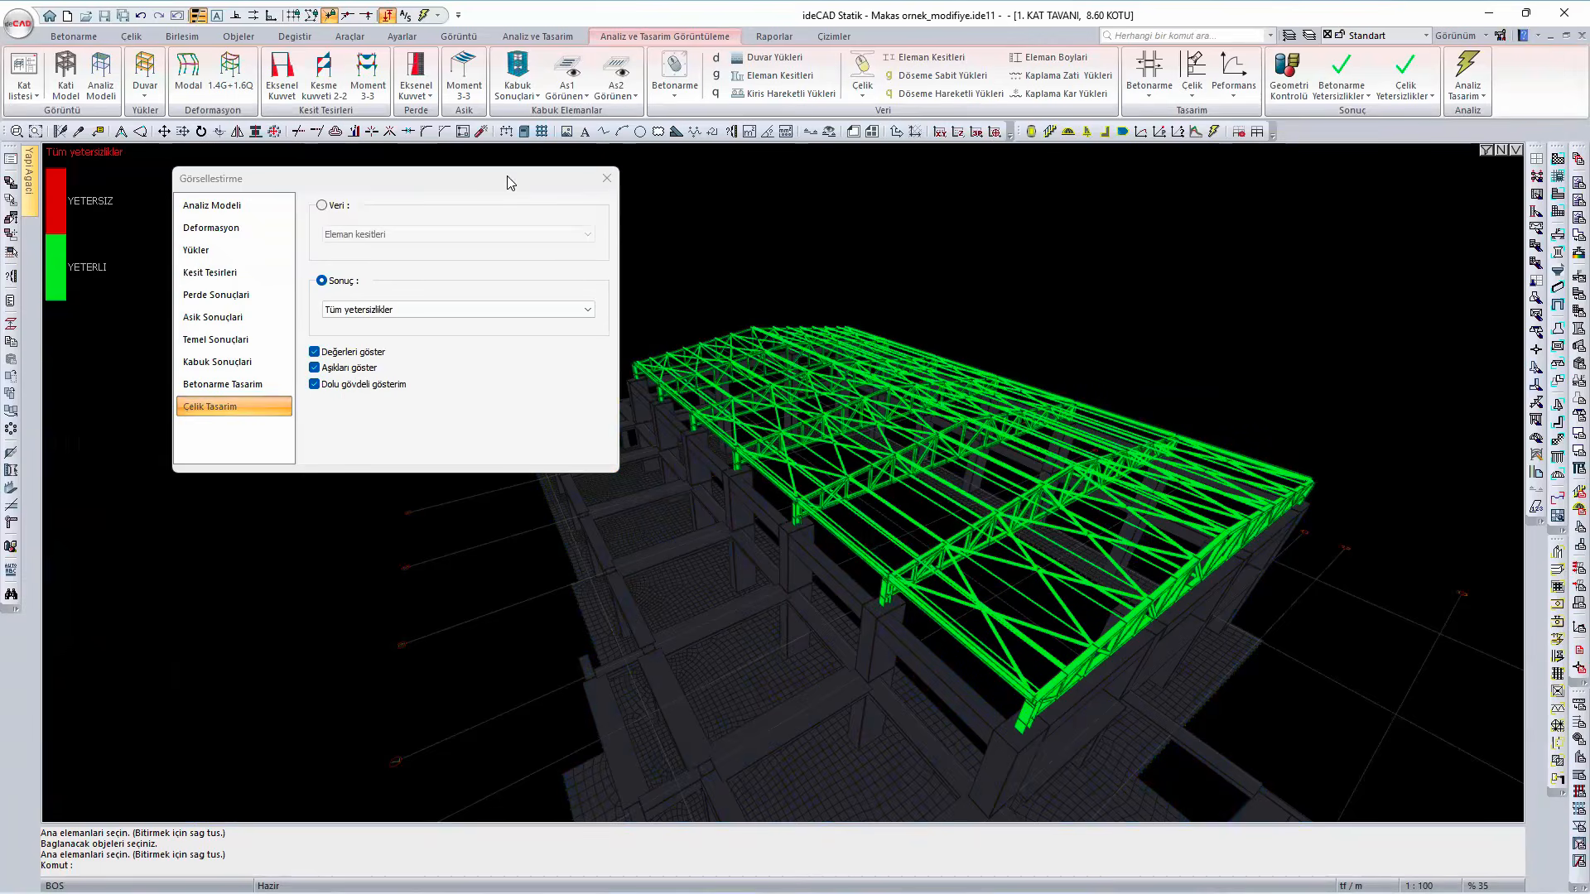
left_click_drag(477, 192, 416, 200)
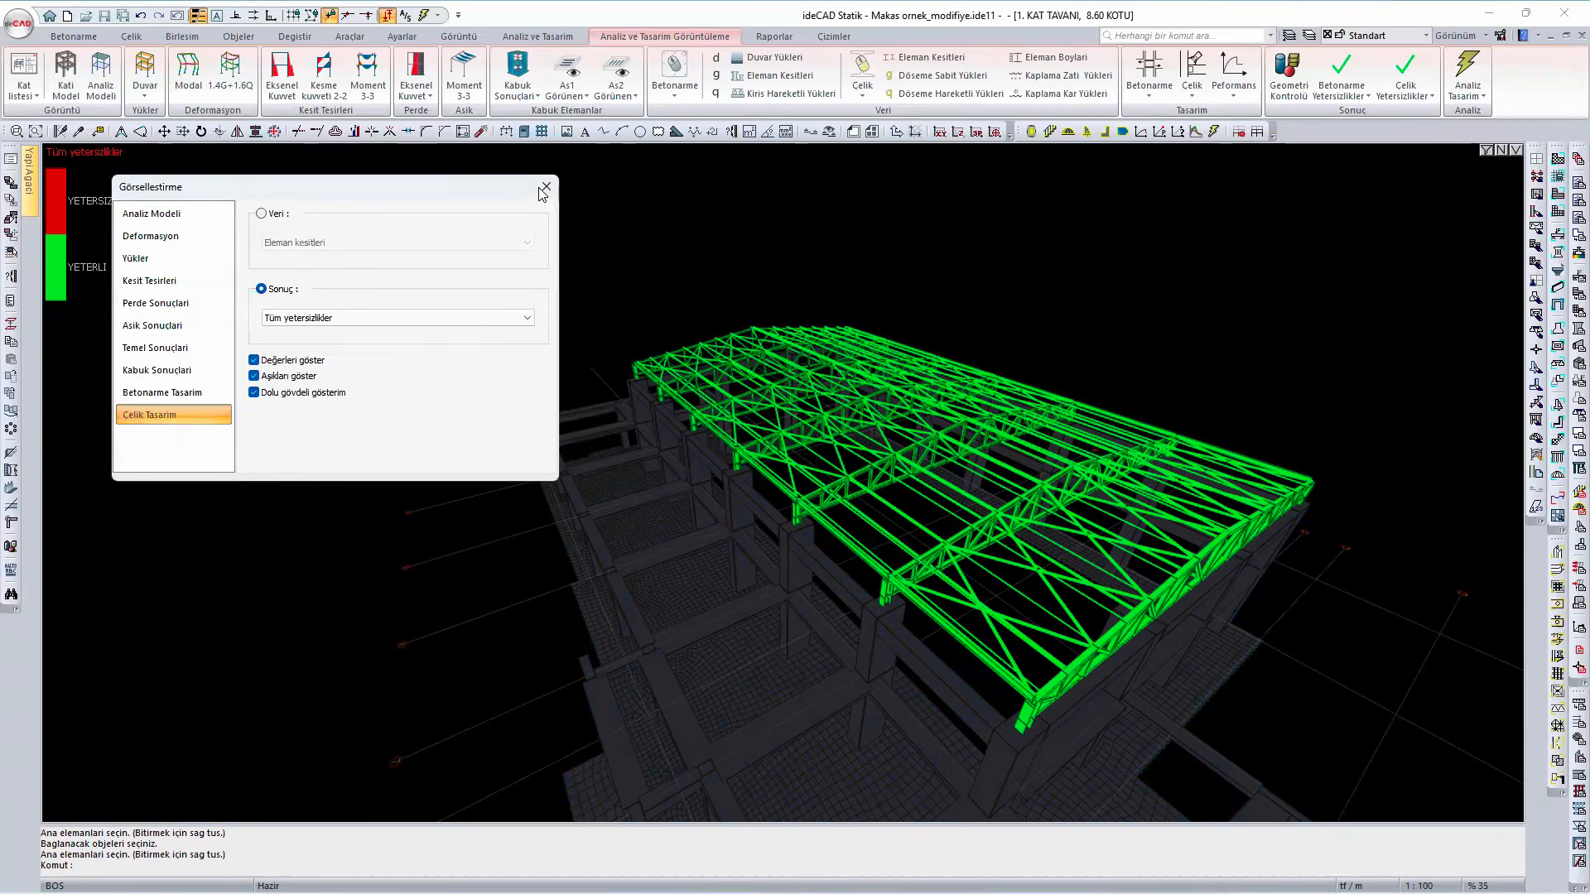
right_click(1182, 220)
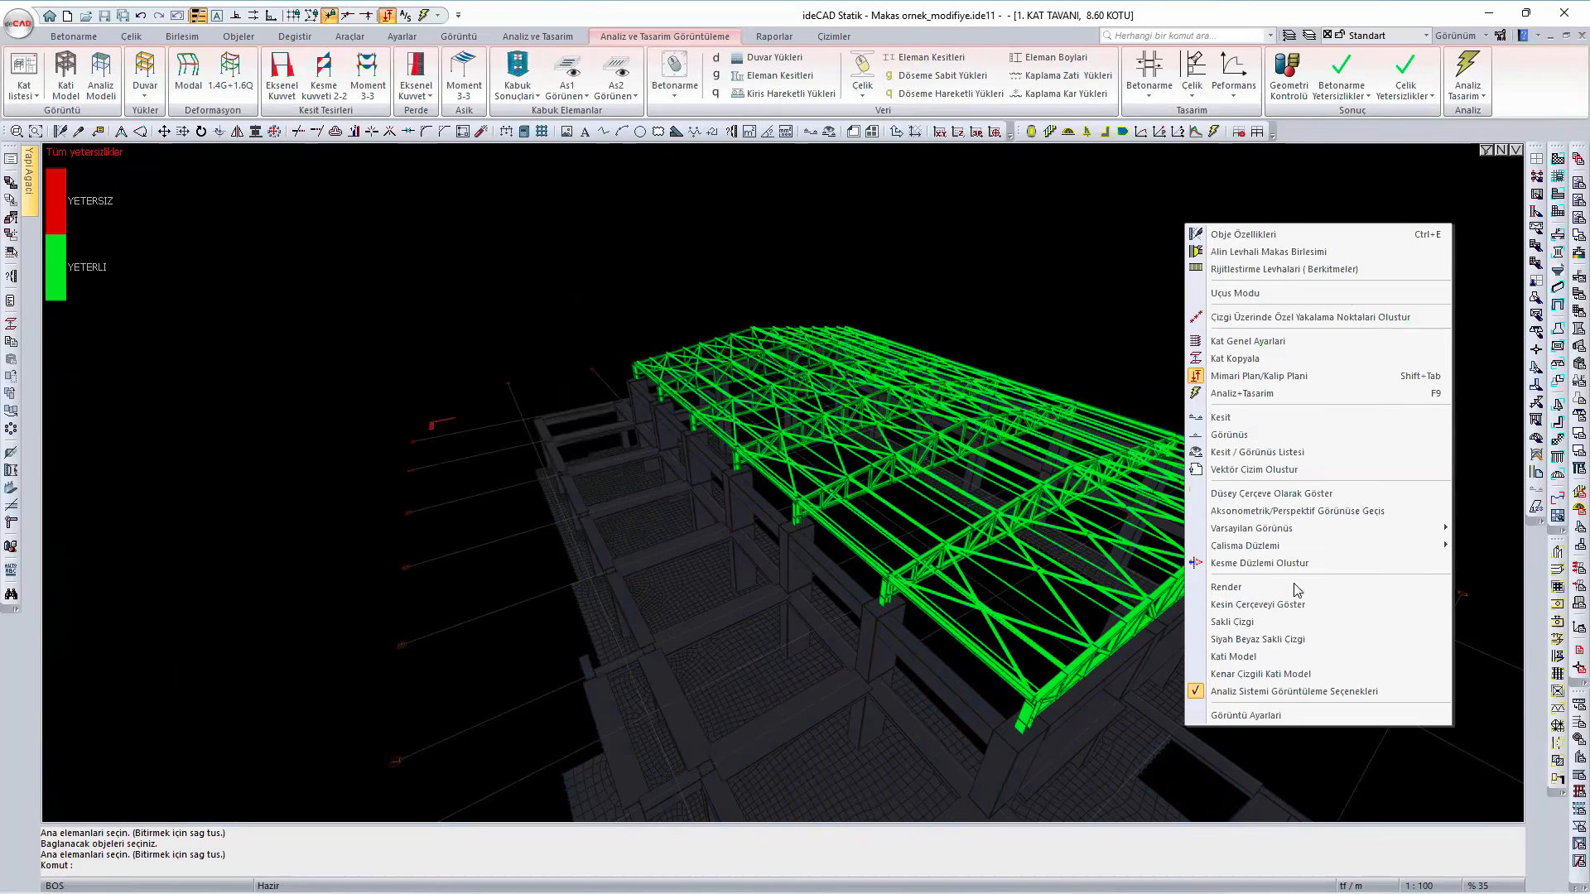
left_click(1295, 674)
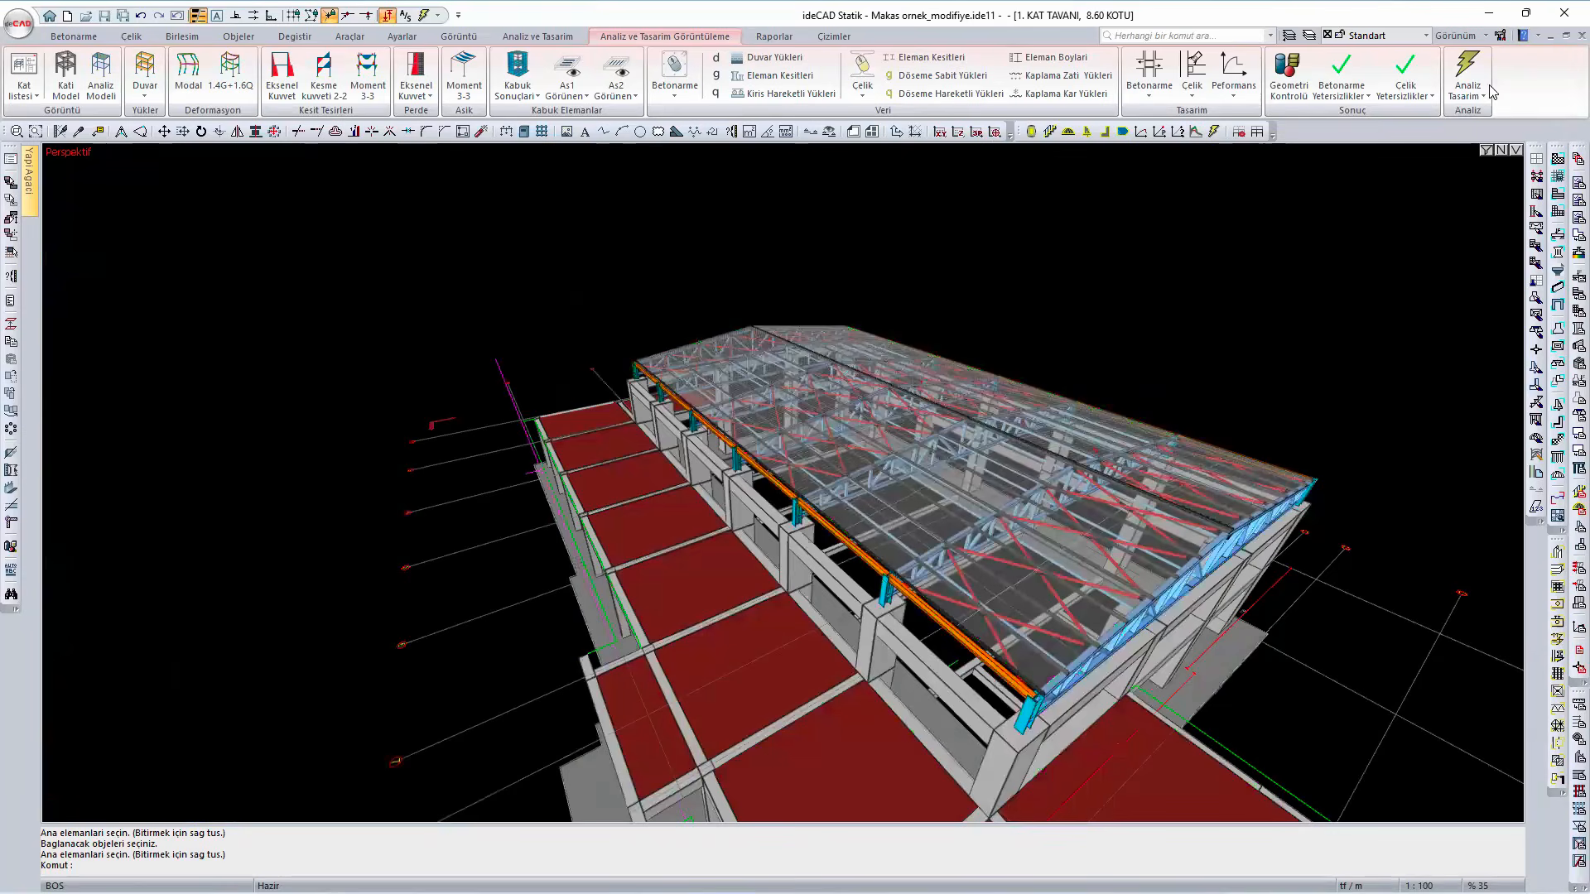
- Hide the roof cladding and the roof purlins with the object filter
left_click(1487, 152)
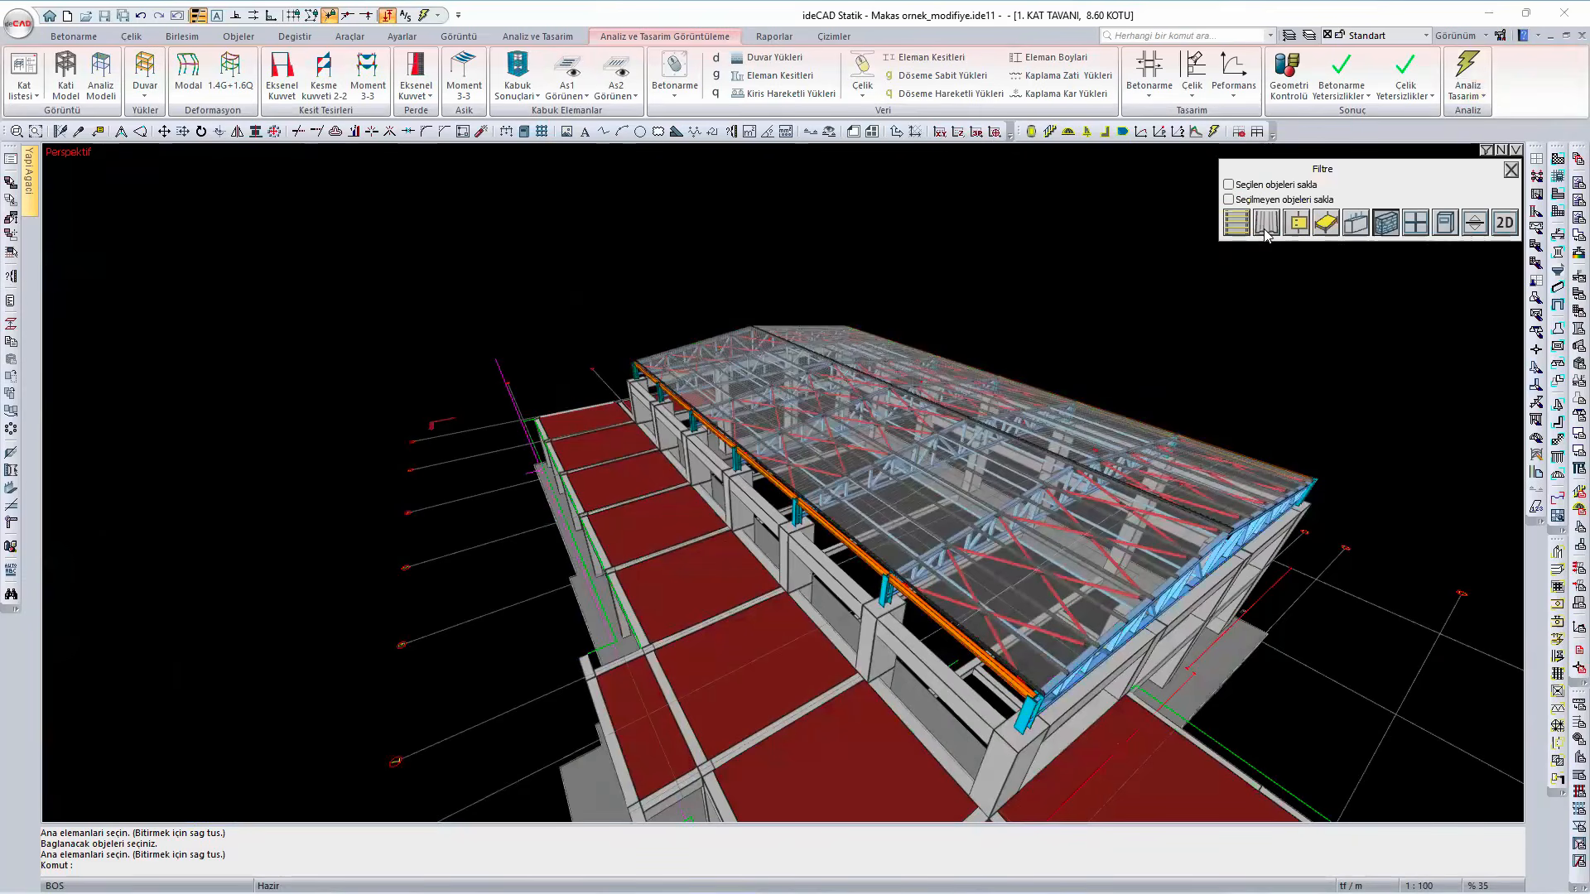
left_click(1266, 231)
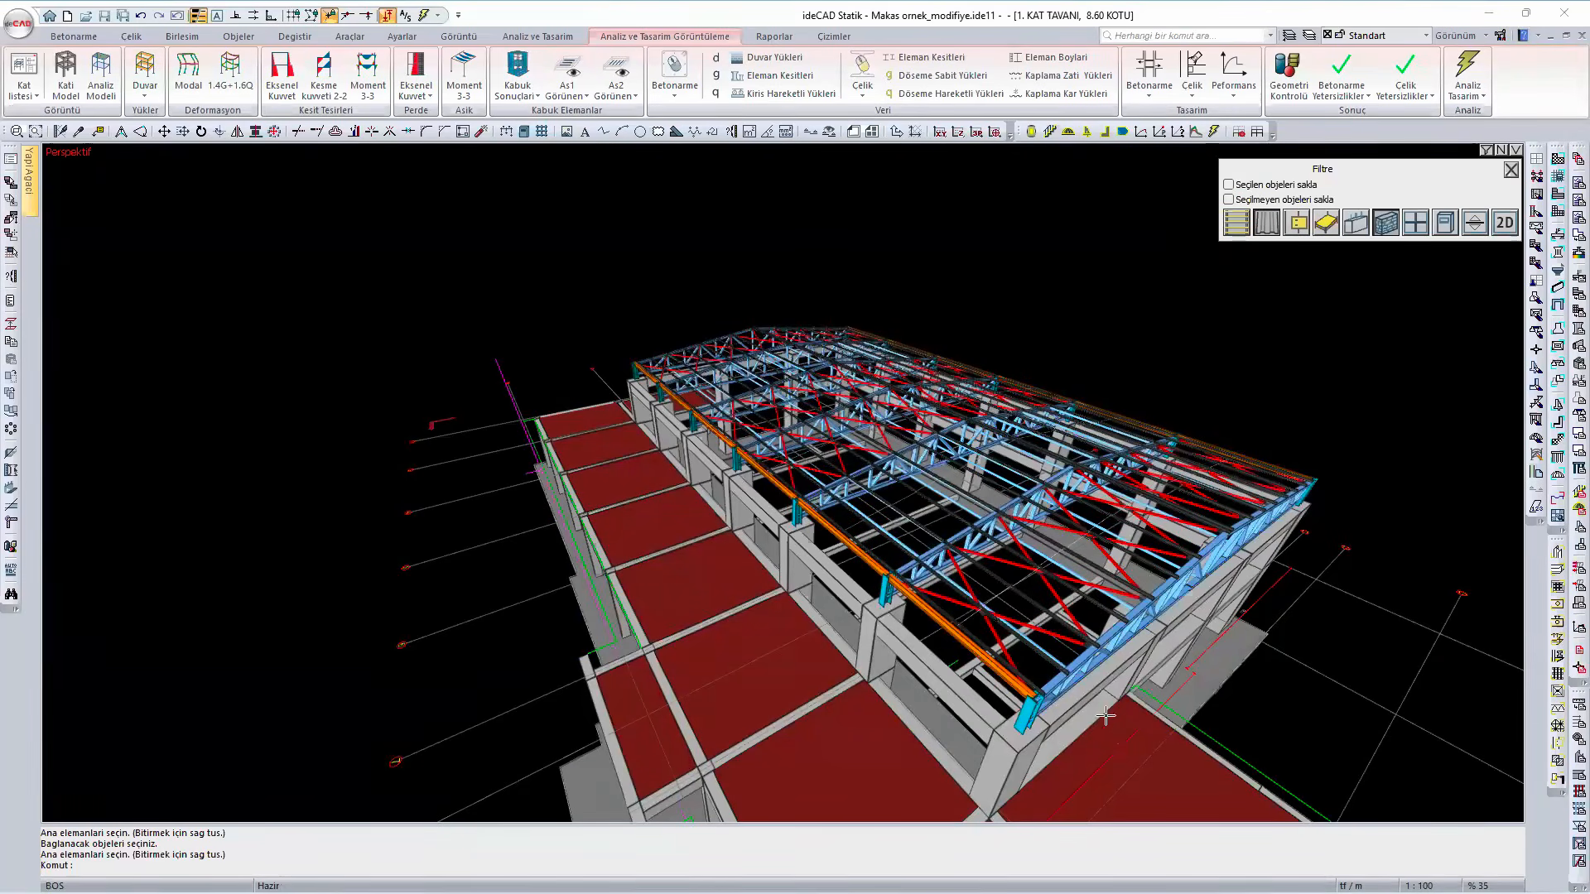
middle_click_drag(924, 679, 745, 650)
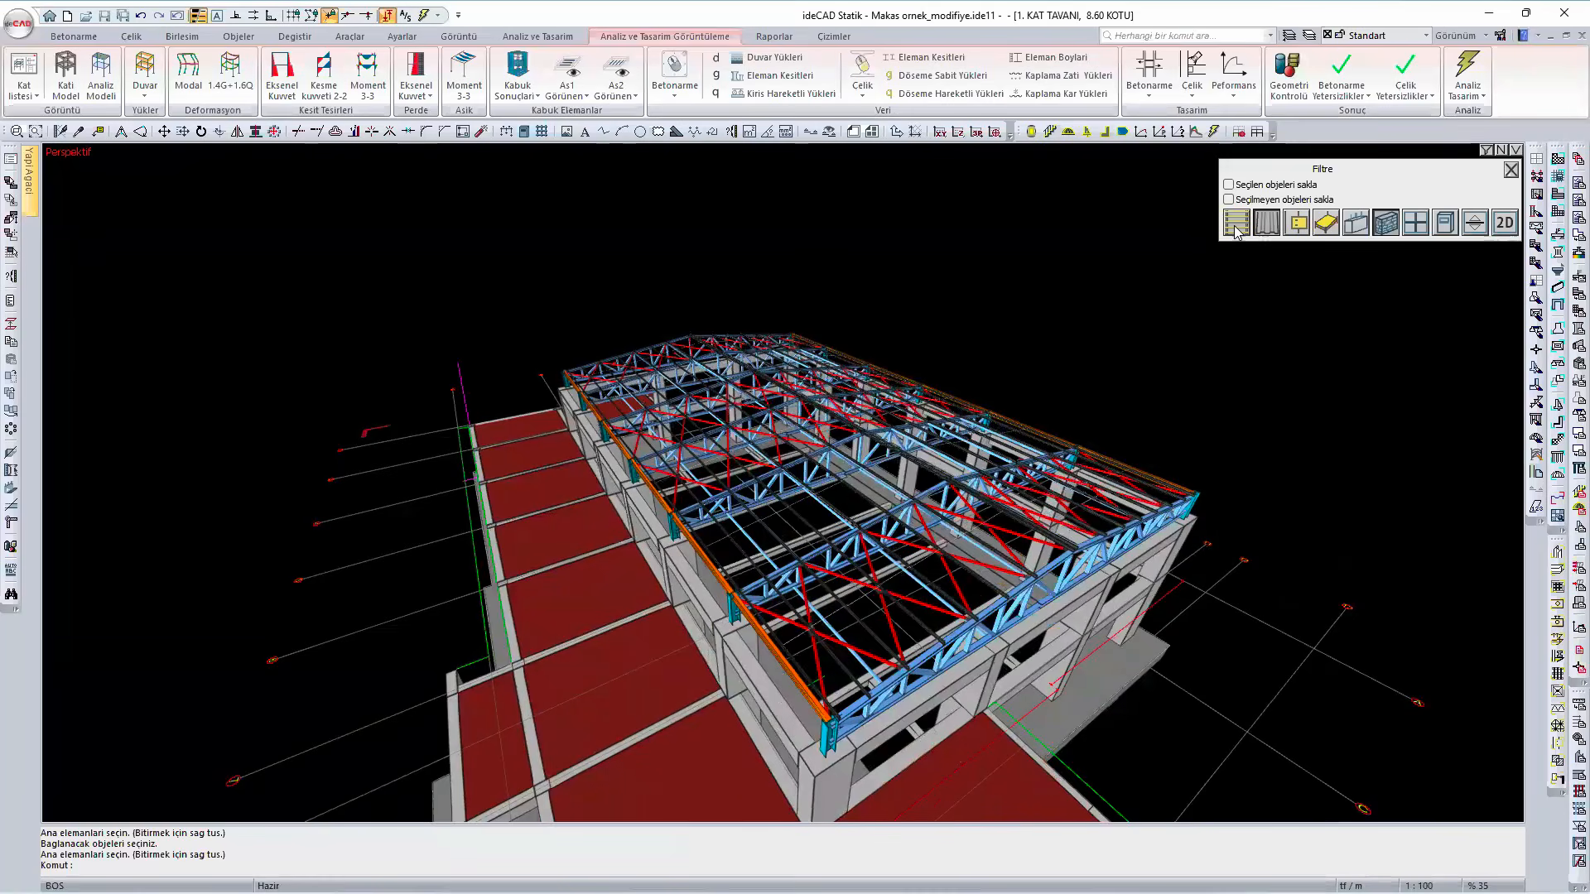
left_click(1235, 224)
- Examine the diagonal braces in the roof's end bay and the eaves members linking the truss ends
scroll(912, 570, "up", 2)
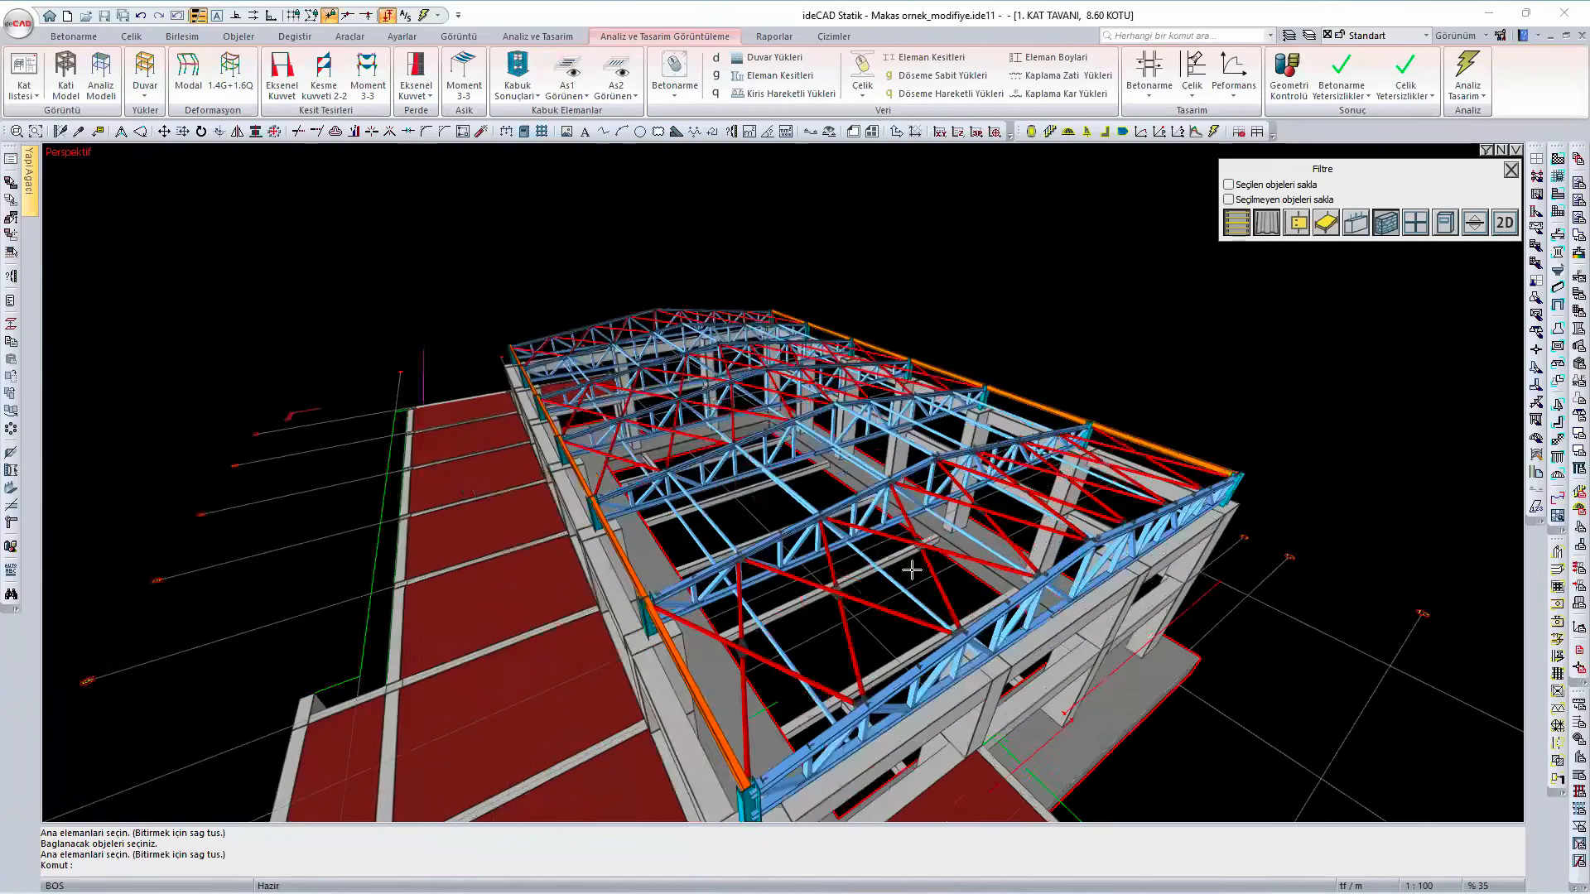
scroll(912, 570, "up", 2)
mouse_move(843, 606)
middle_mouse_down("shift")
mouse_move(722, 570)
mouse_move(796, 596)
mouse_move(721, 716)
mouse_move(747, 714)
mouse_move(662, 728)
middle_mouse_up("shift")
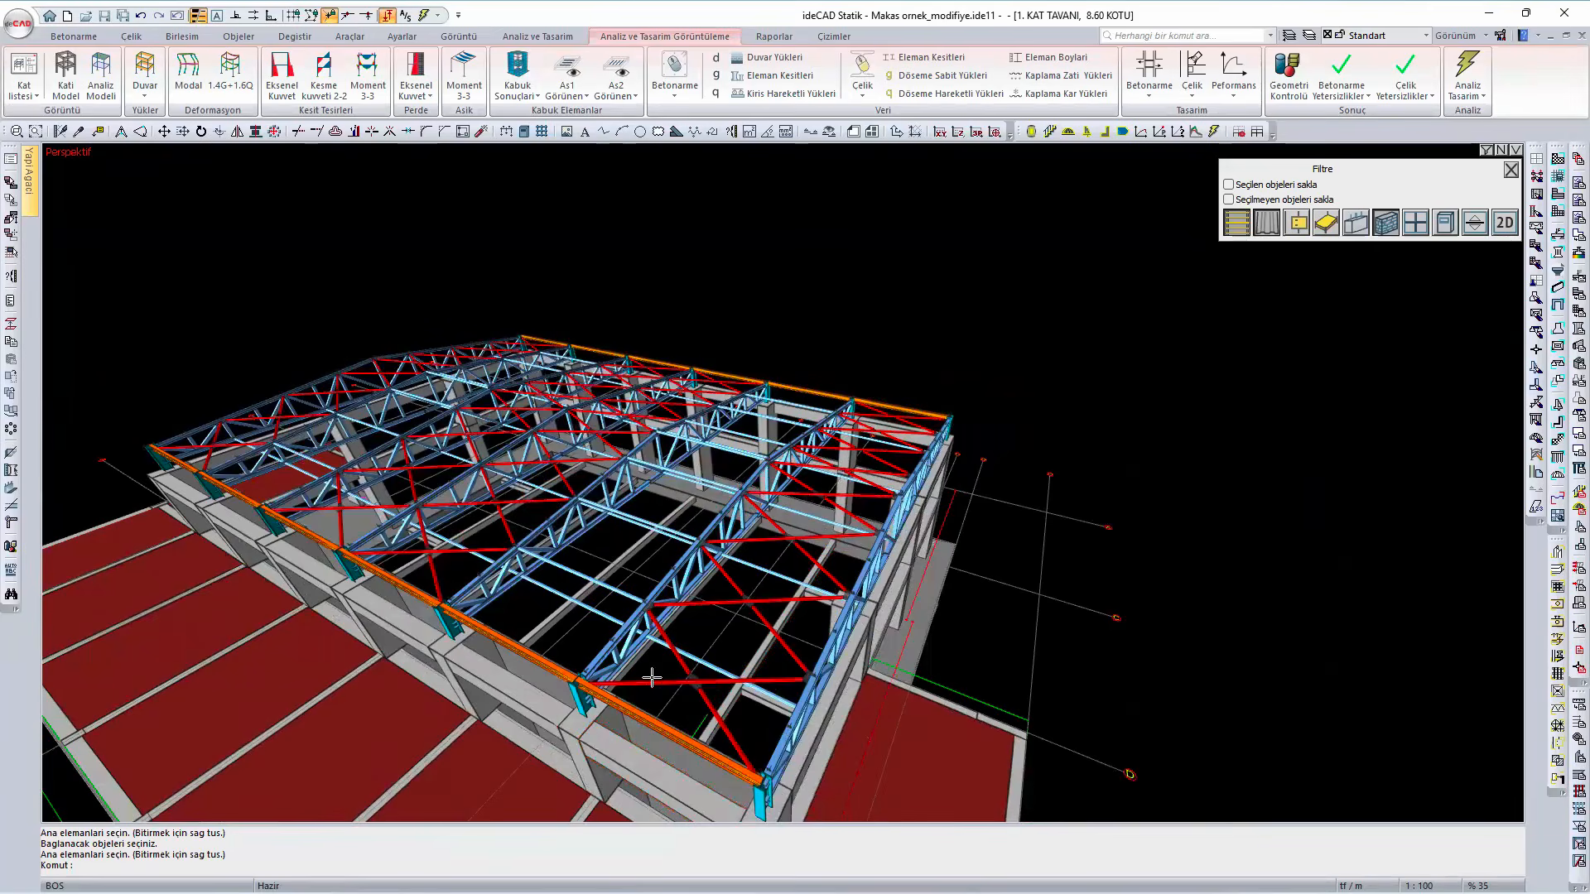
mouse_move(644, 684)
middle_mouse_down("shift")
mouse_move(855, 709)
mouse_move(927, 770)
middle_mouse_up("shift")
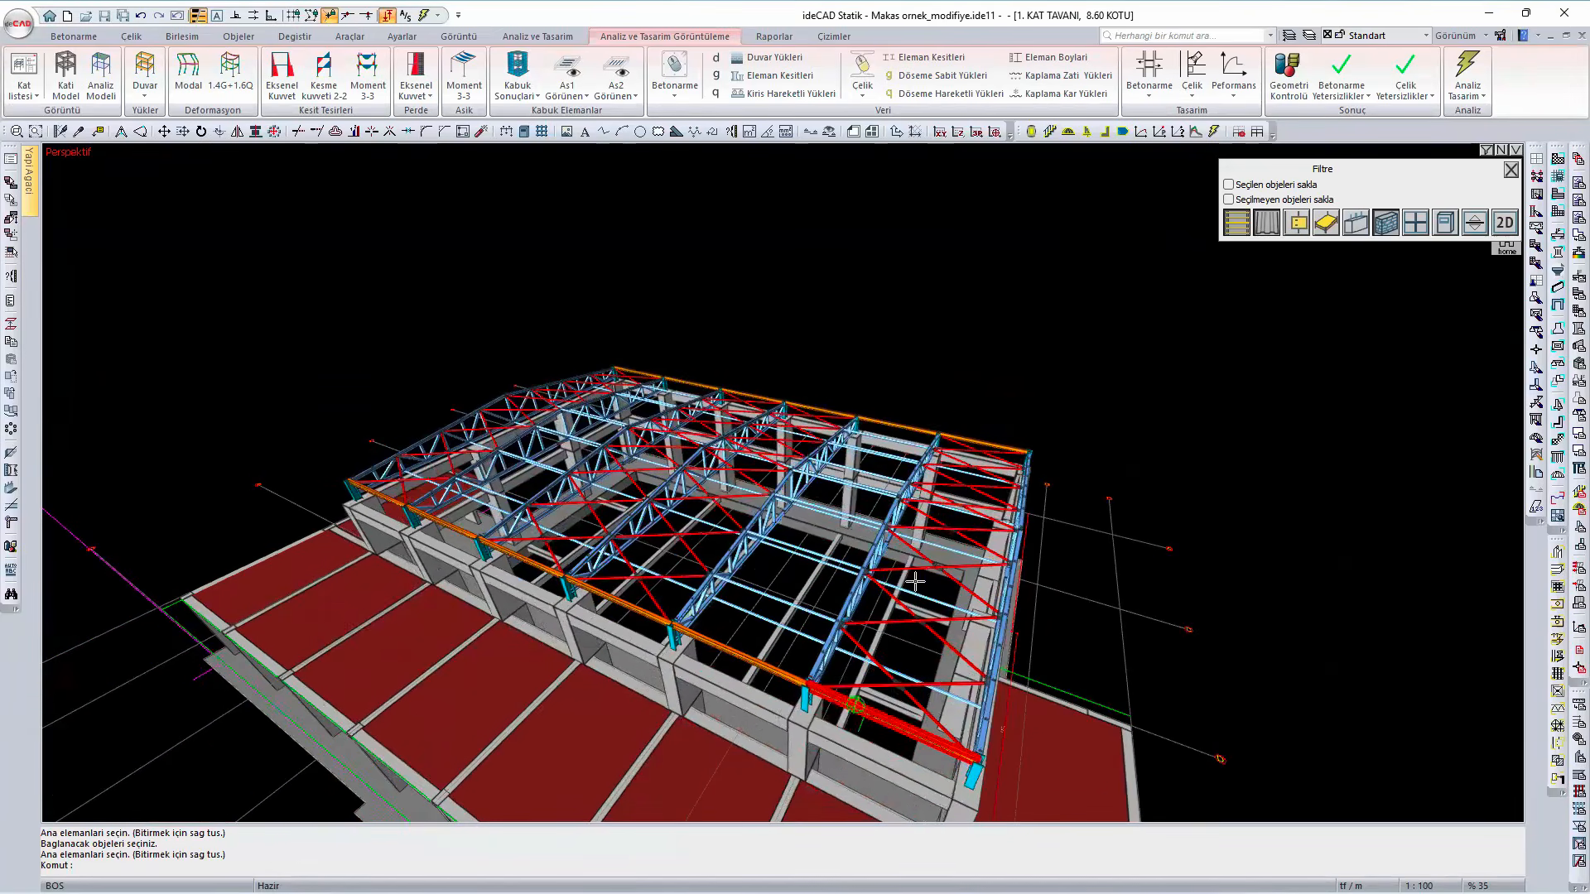
mouse_move(955, 786)
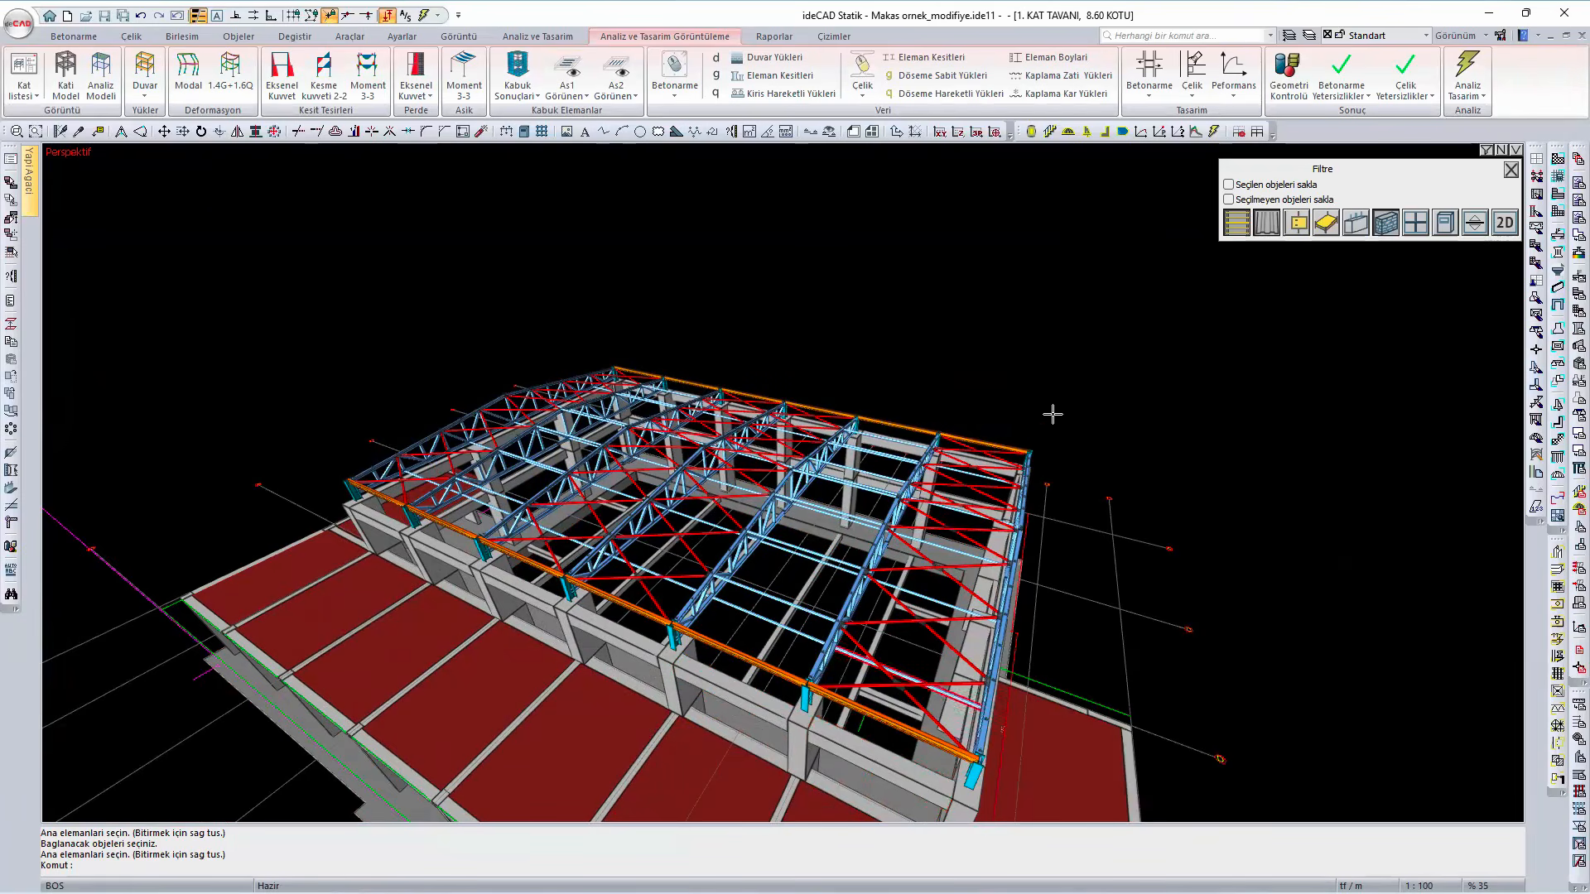
scroll(948, 586, "up", 5)
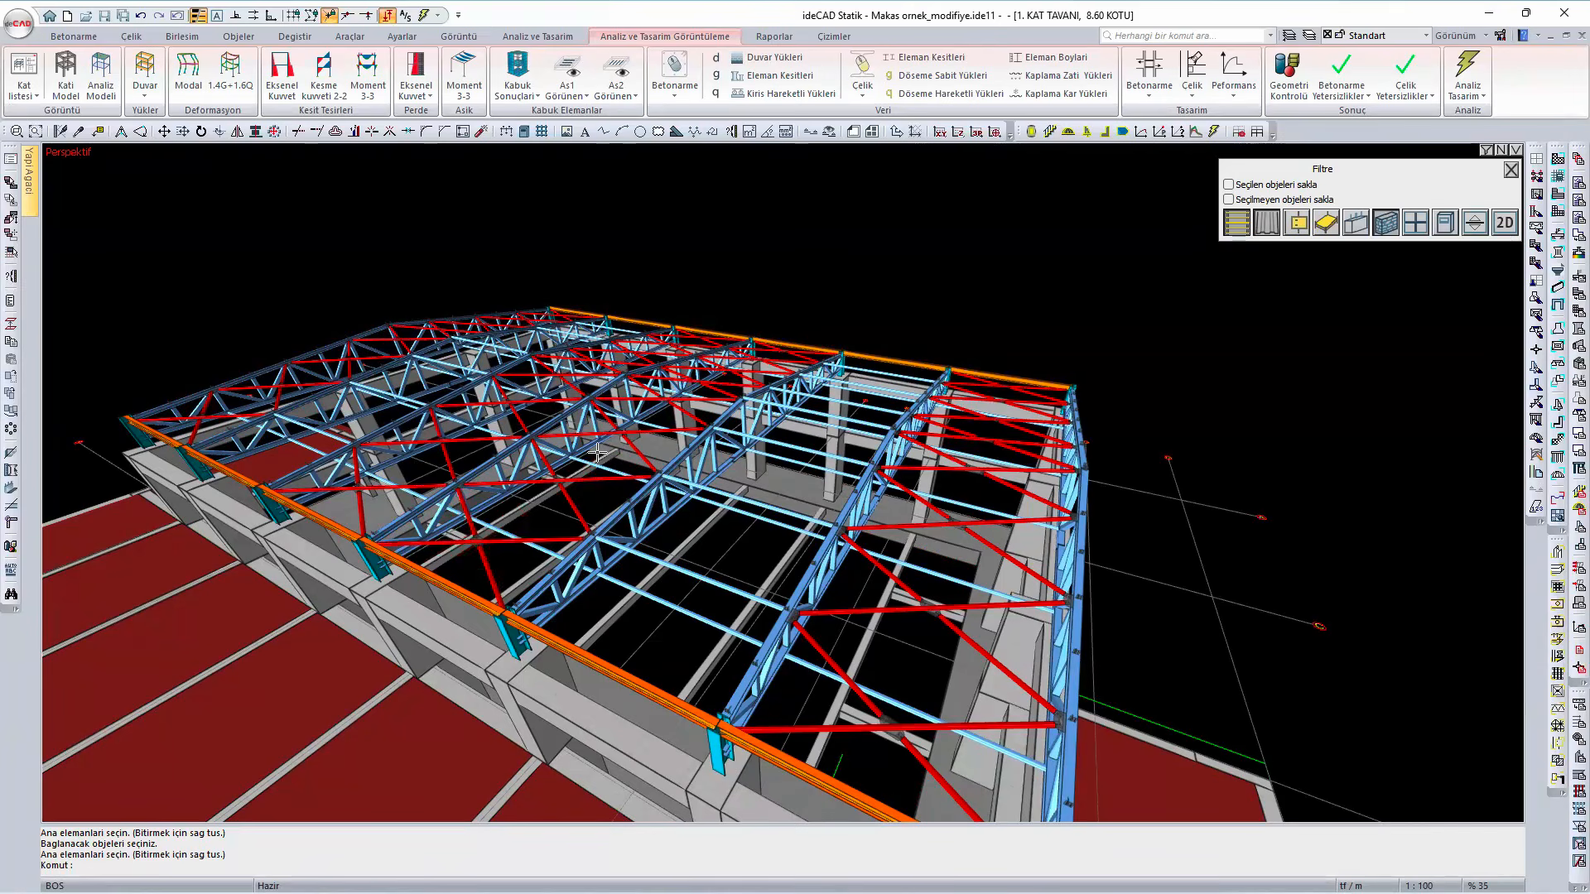
scroll(467, 571, "up", 3)
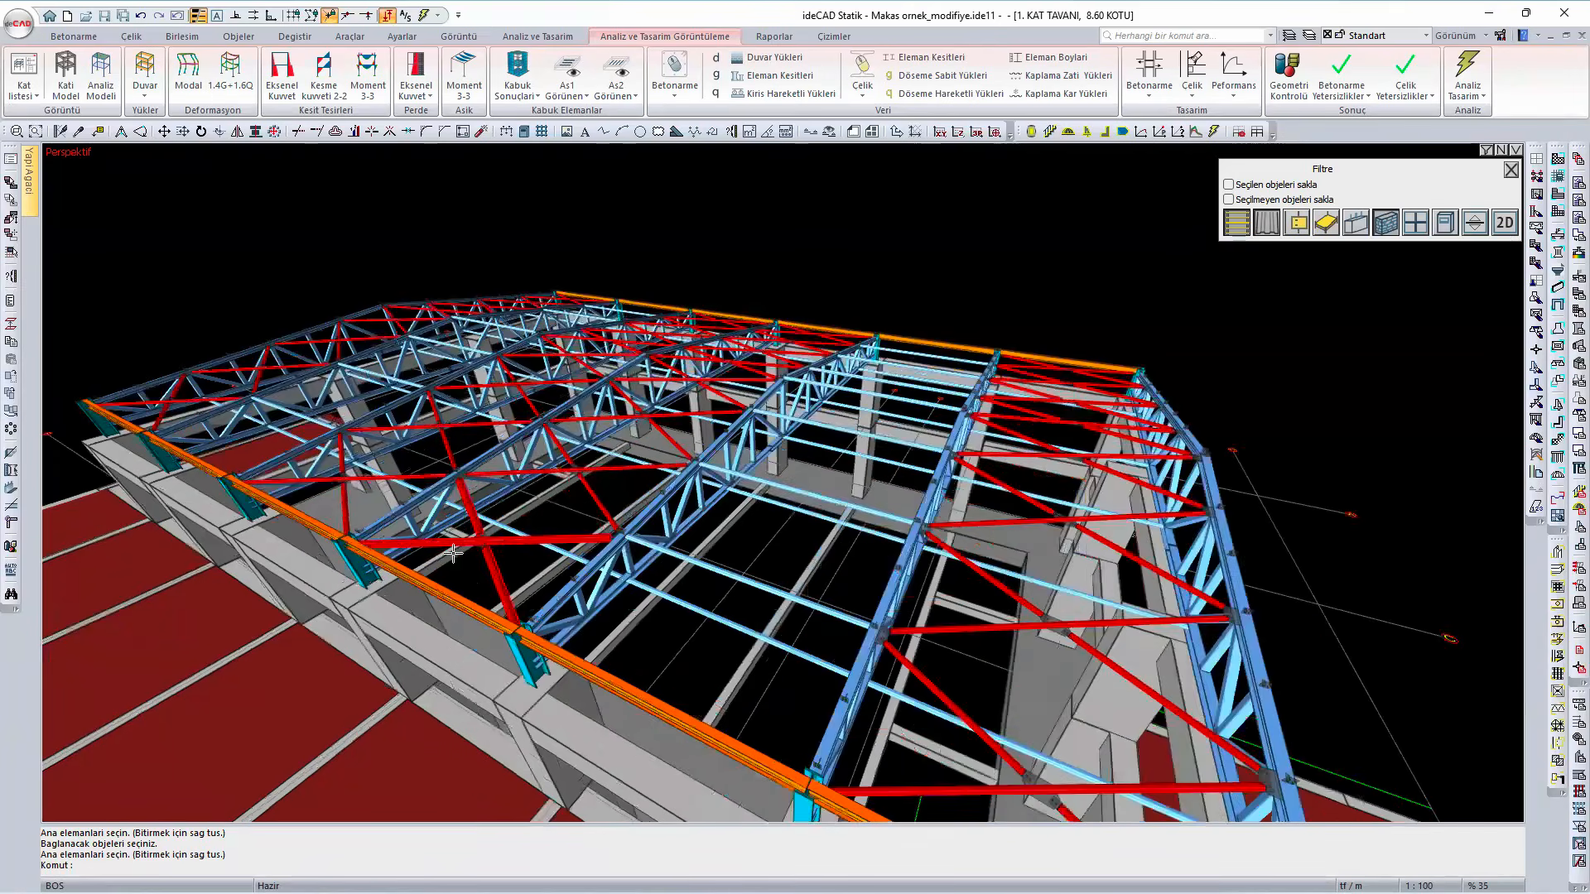
scroll(561, 614, "down", 1)
scroll(561, 614, "down", 4)
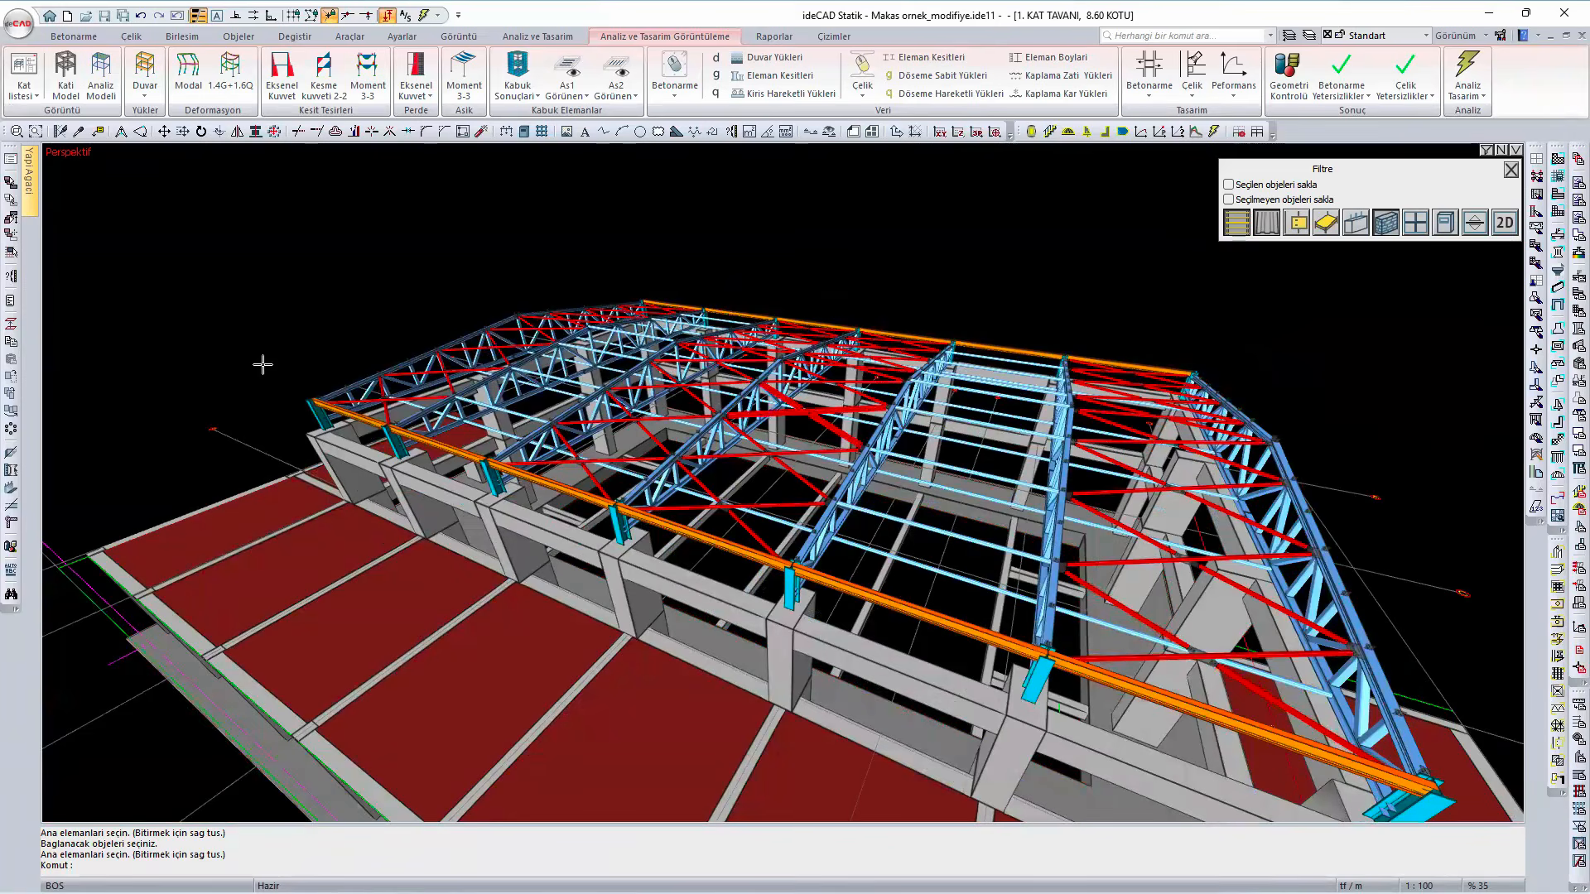
- Examine from the long side how the braced and unbraced roof bays alternate between the trusses and their longitudinal ties
middle_click_drag(760, 613, 723, 524, "shift")
middle_click_drag(643, 379, 629, 443, "shift")
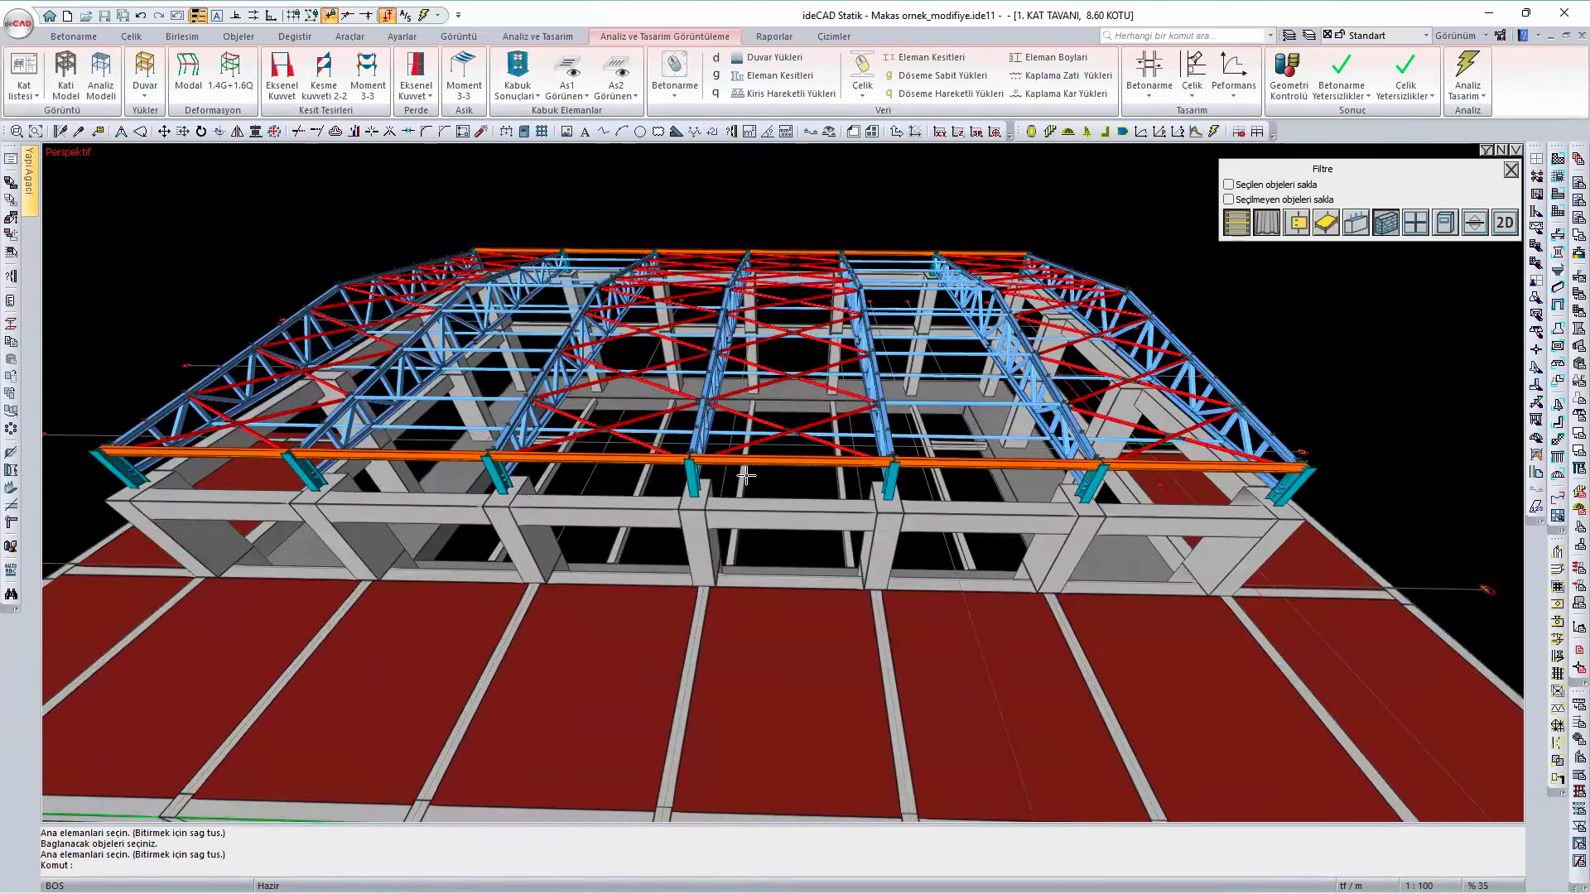
scroll(718, 427, "up", 2)
scroll(718, 428, "up", 3)
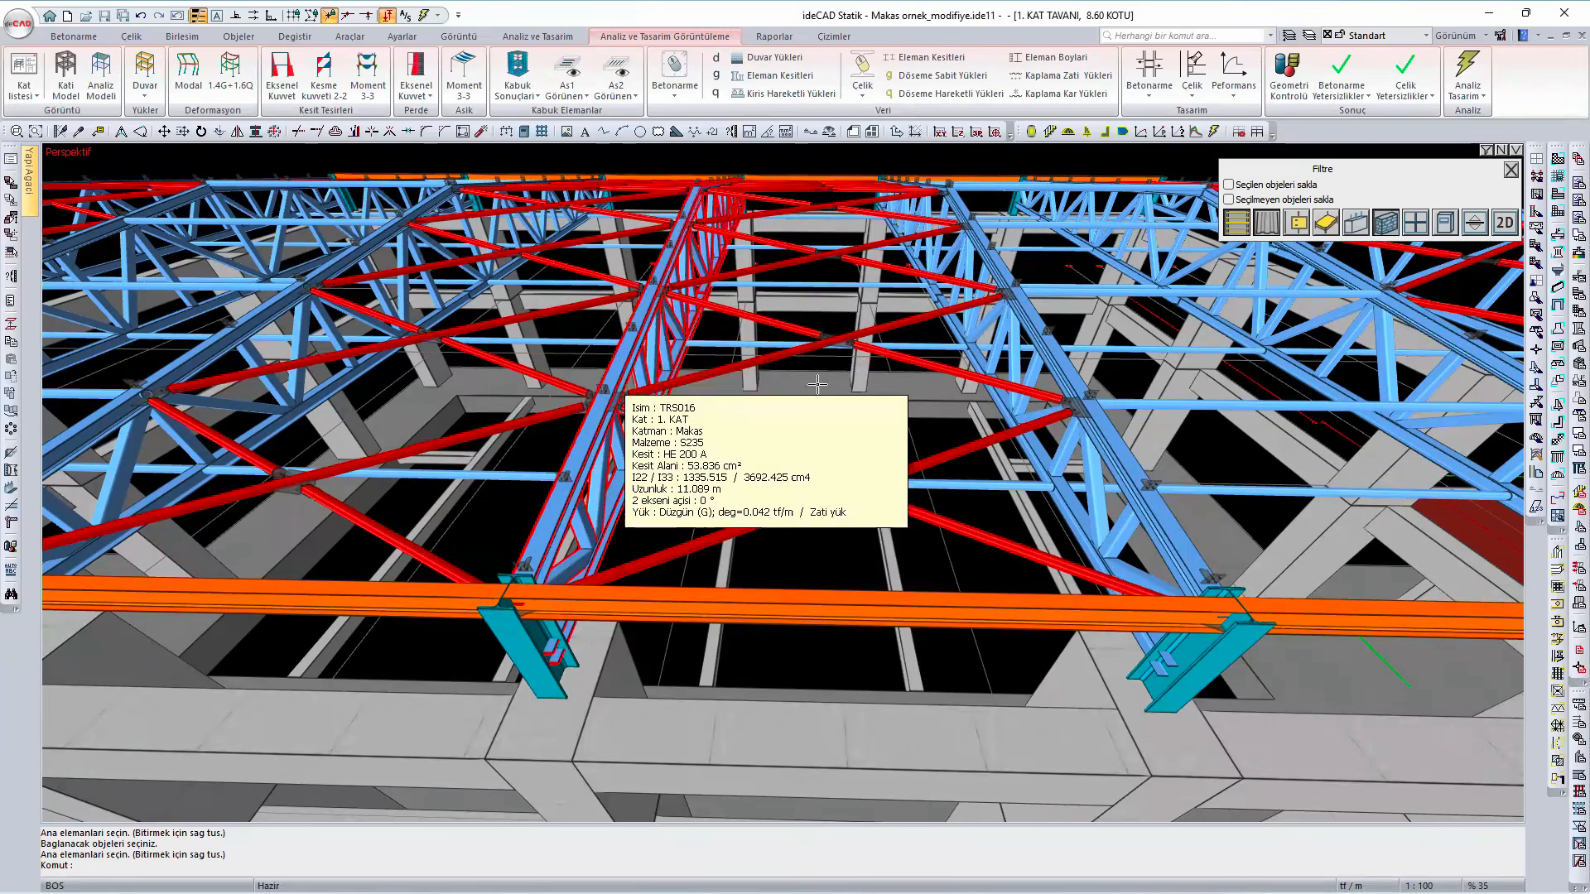
middle_click_drag(1200, 439, 759, 529)
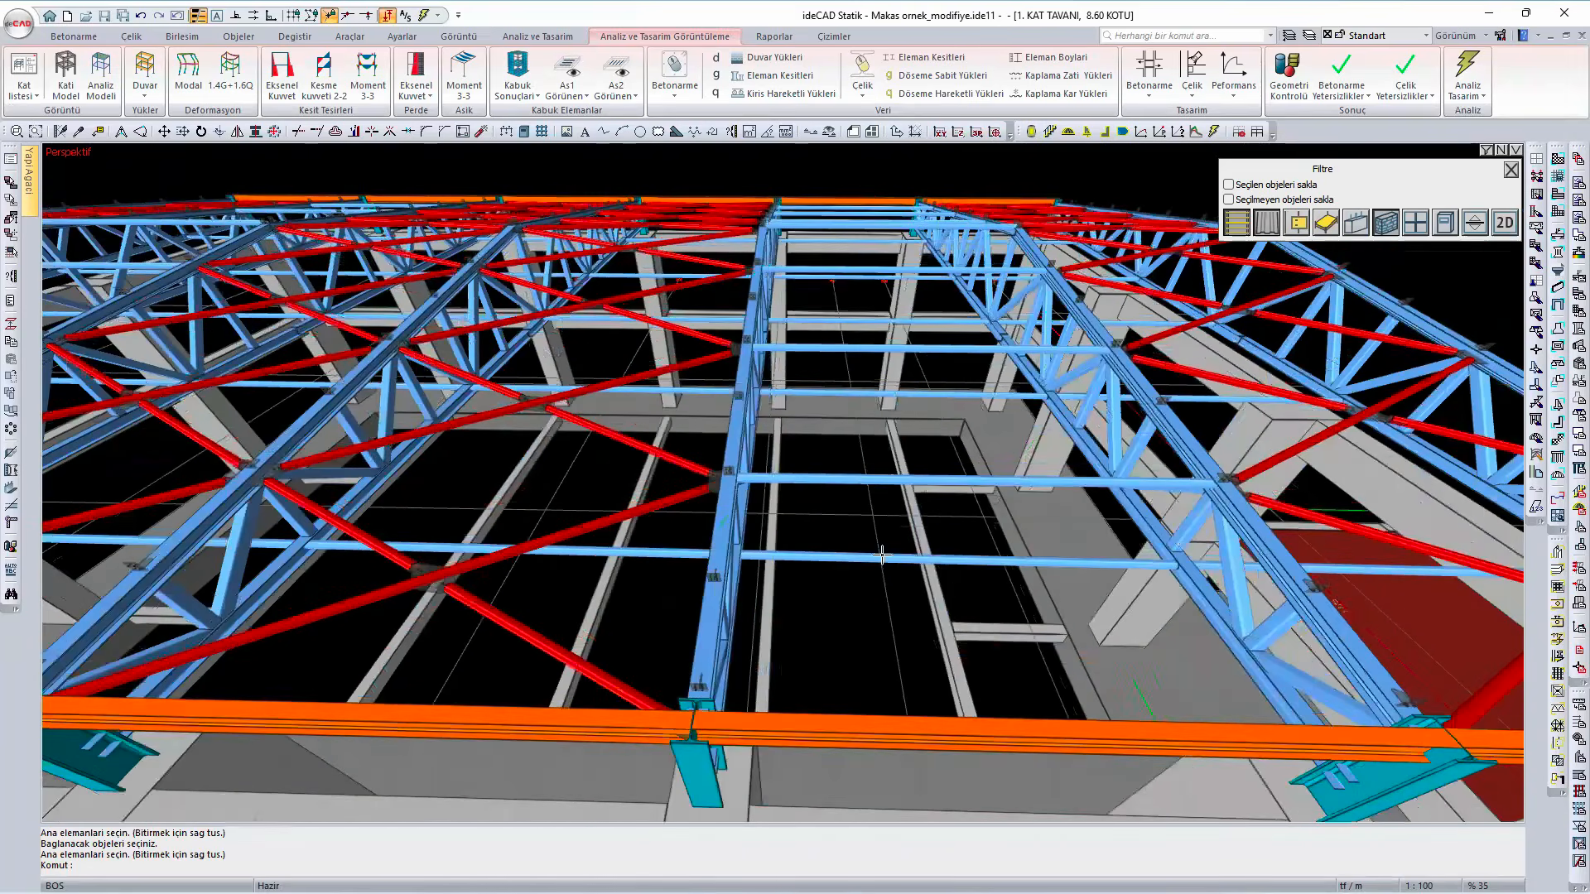
mouse_move(1073, 628)
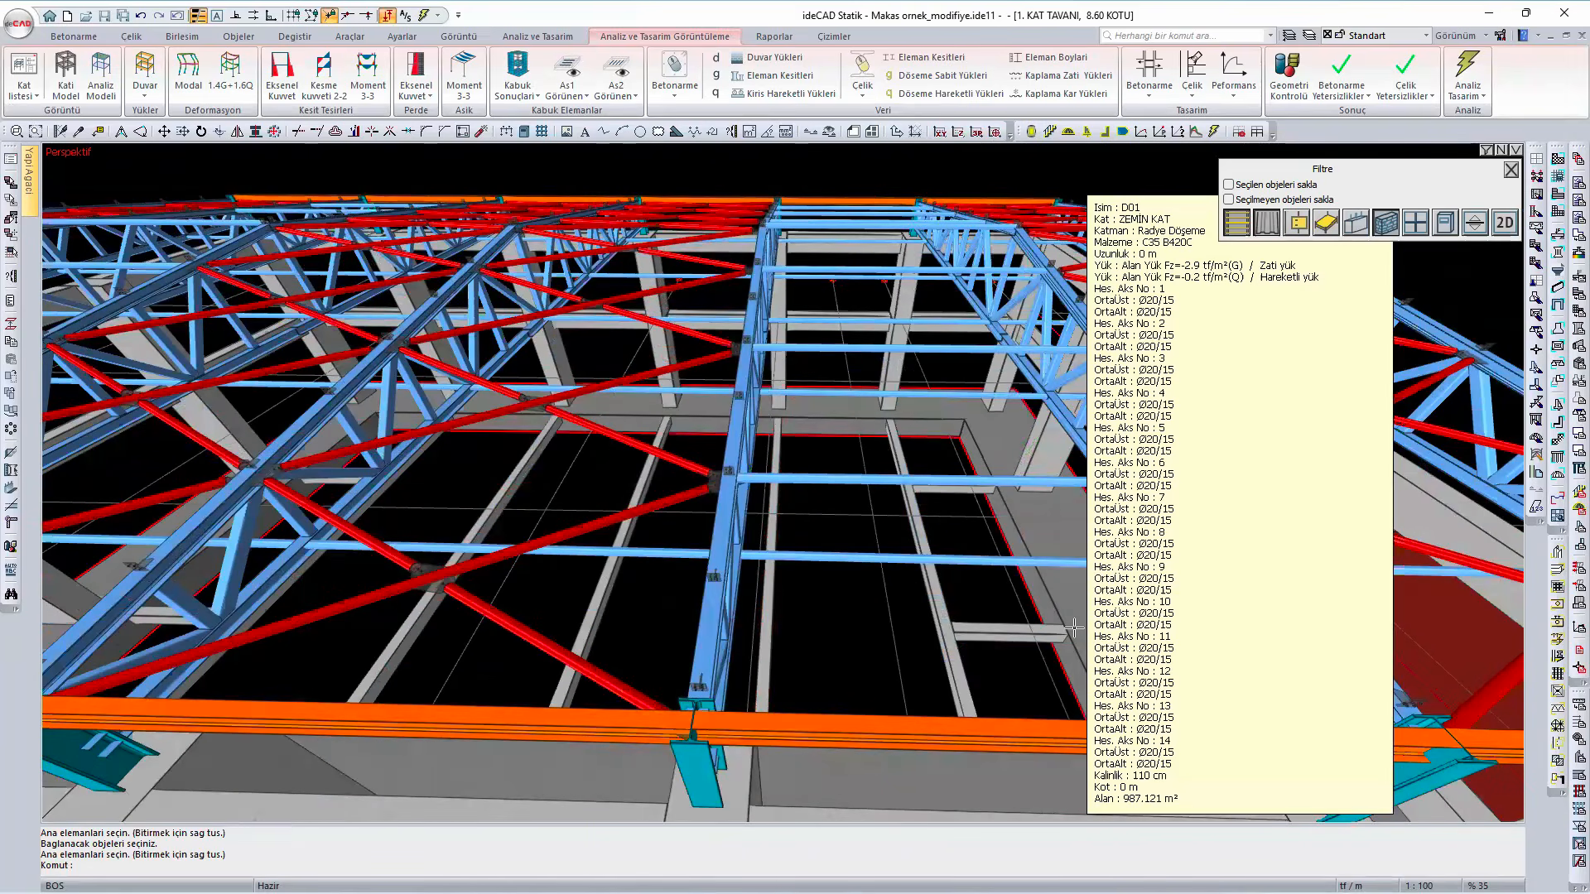
mouse_move(848, 514)
middle_mouse_down("shift")
mouse_move(737, 550)
mouse_move(724, 429)
mouse_move(756, 476)
mouse_move(745, 455)
mouse_move(721, 462)
mouse_move(759, 483)
mouse_move(742, 516)
mouse_move(692, 500)
middle_mouse_up("shift")
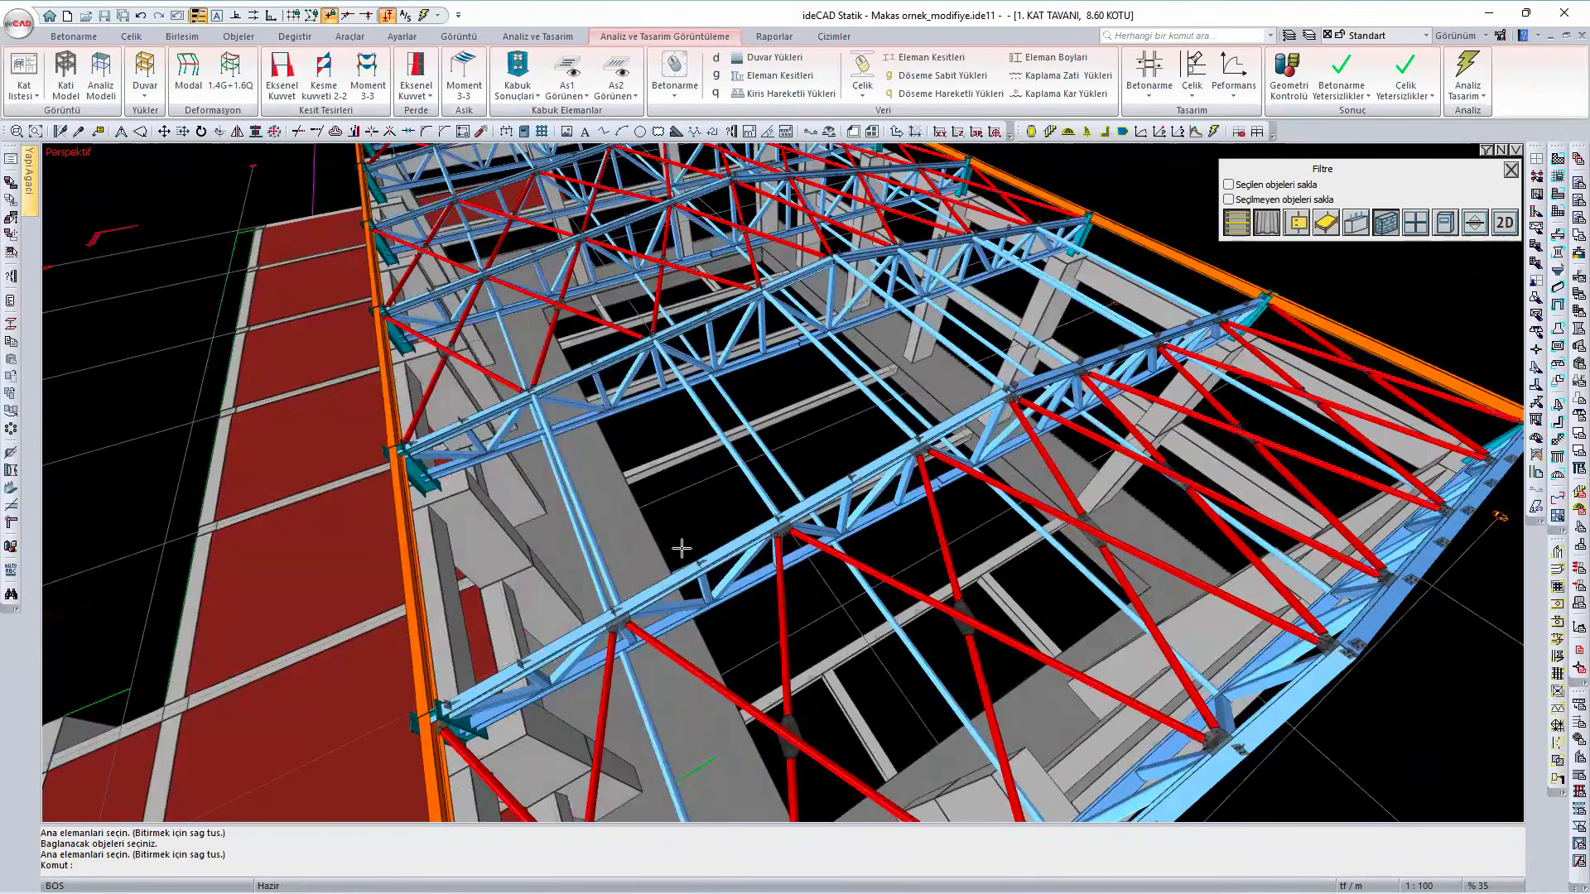
- Check the section and material of the longitudinal tie near the roof ridge in its settings, leaving them unchanged
middle_click_drag(682, 562, 825, 307, "shift")
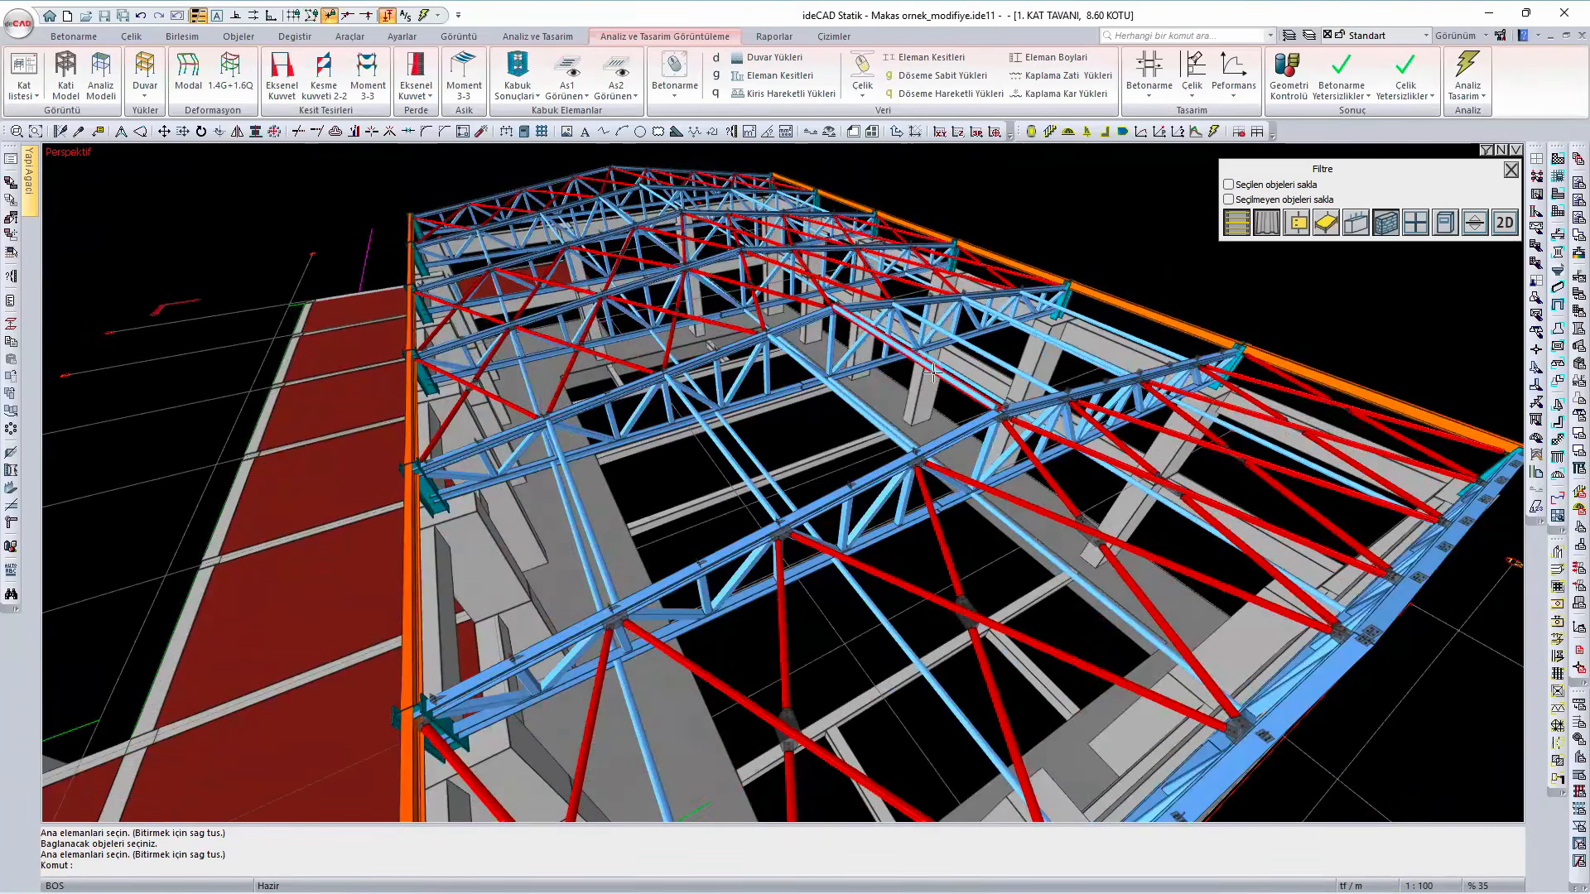
left_click(883, 337)
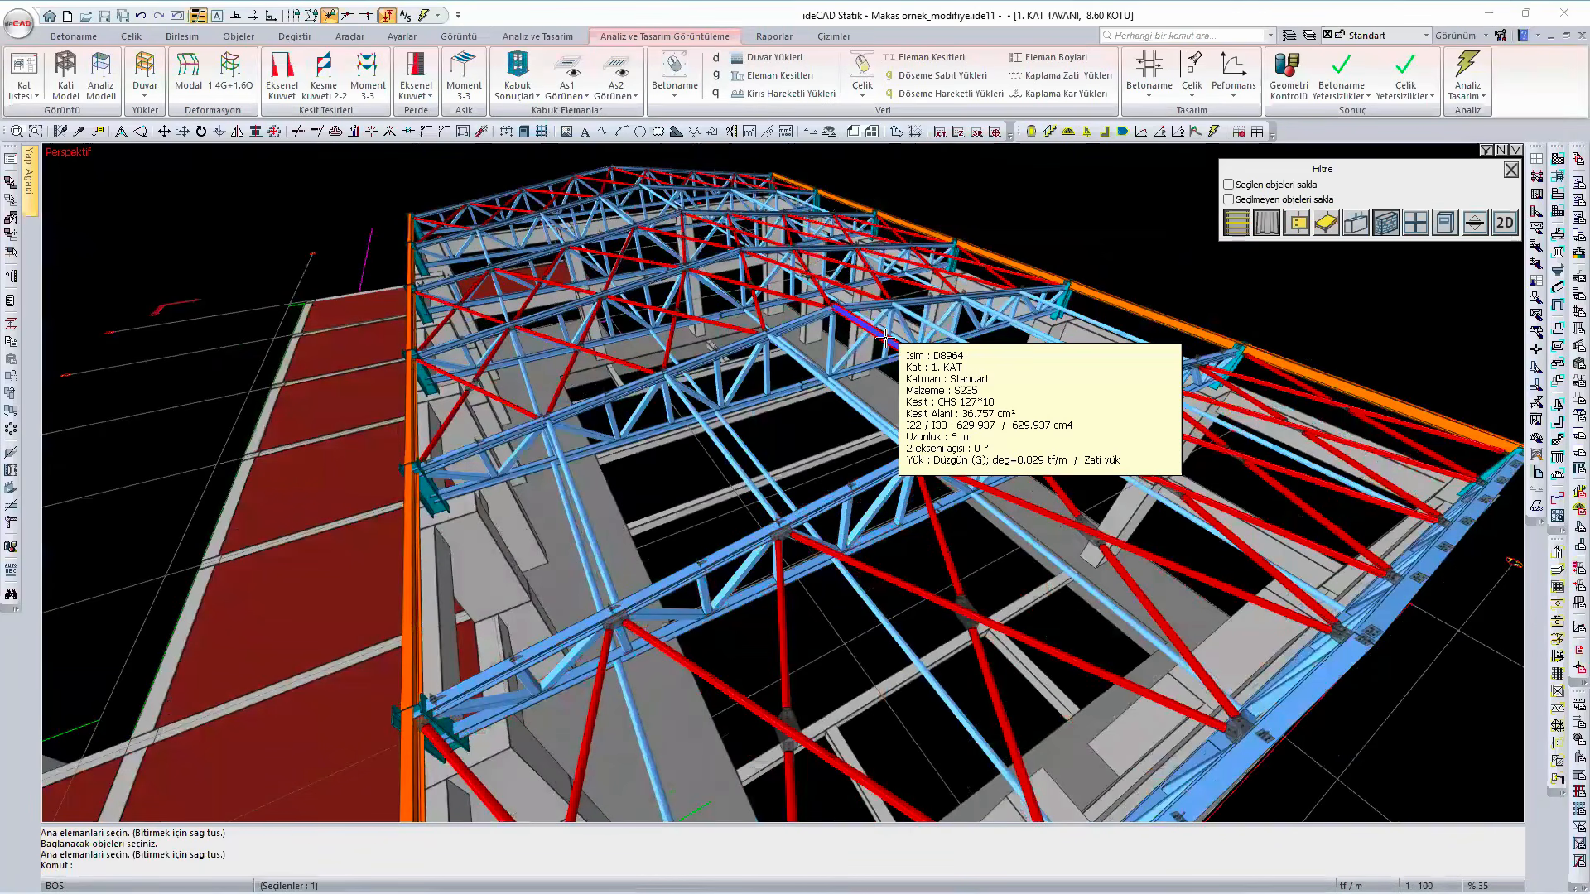
double_click(889, 342)
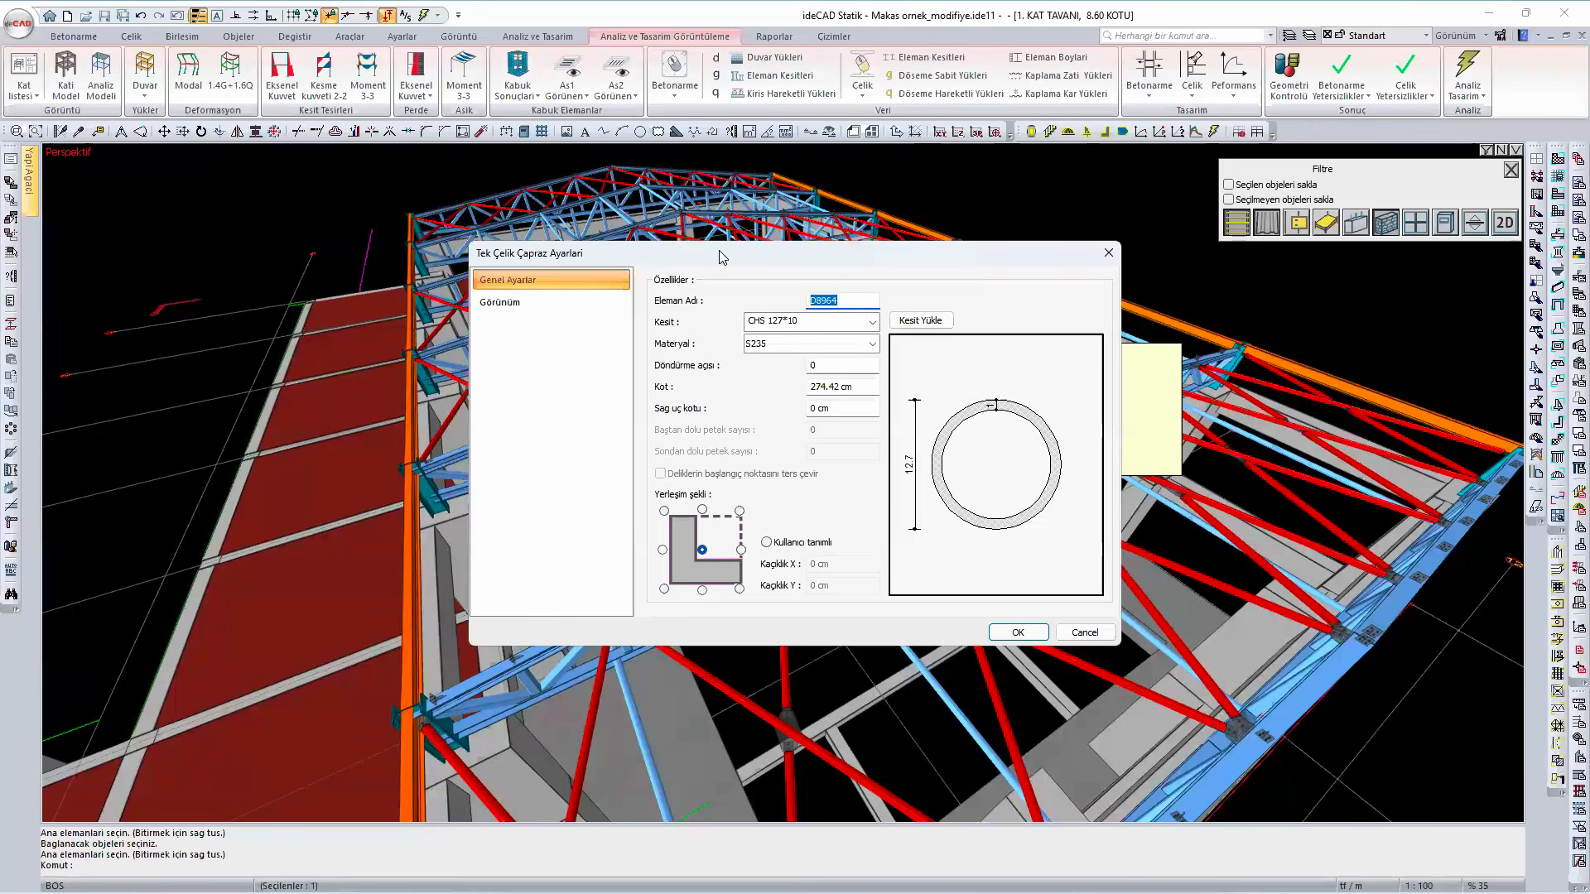
left_click_drag(720, 258, 1049, 246)
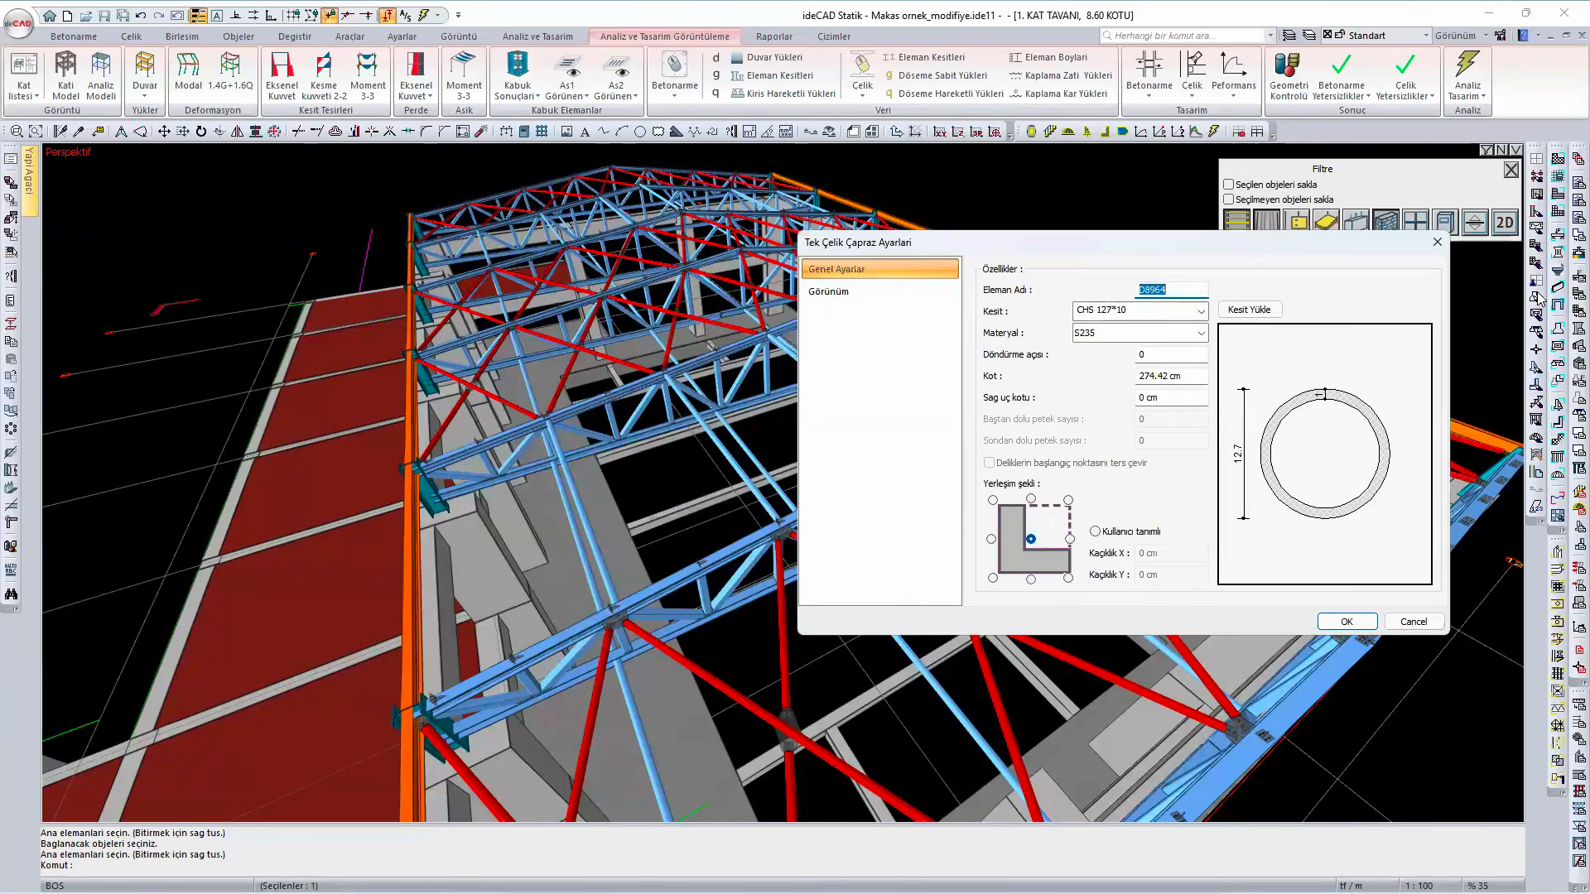
left_click(1438, 244)
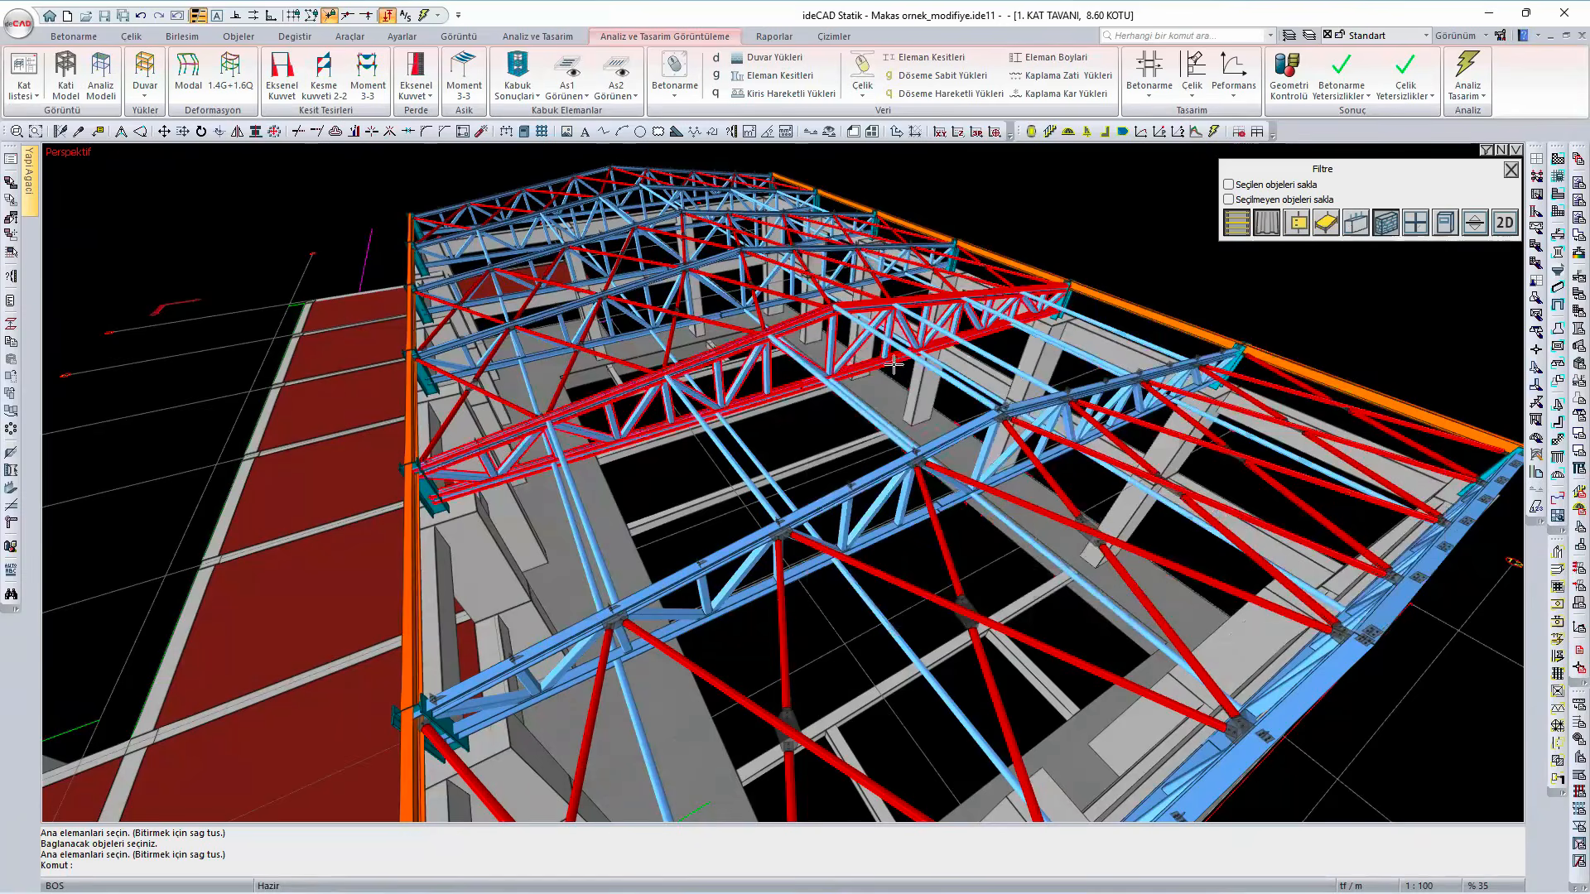
- Examine how the longitudinal ties of the unbraced bay meet the top chord nodes of the truss
scroll(894, 364, "up", 5)
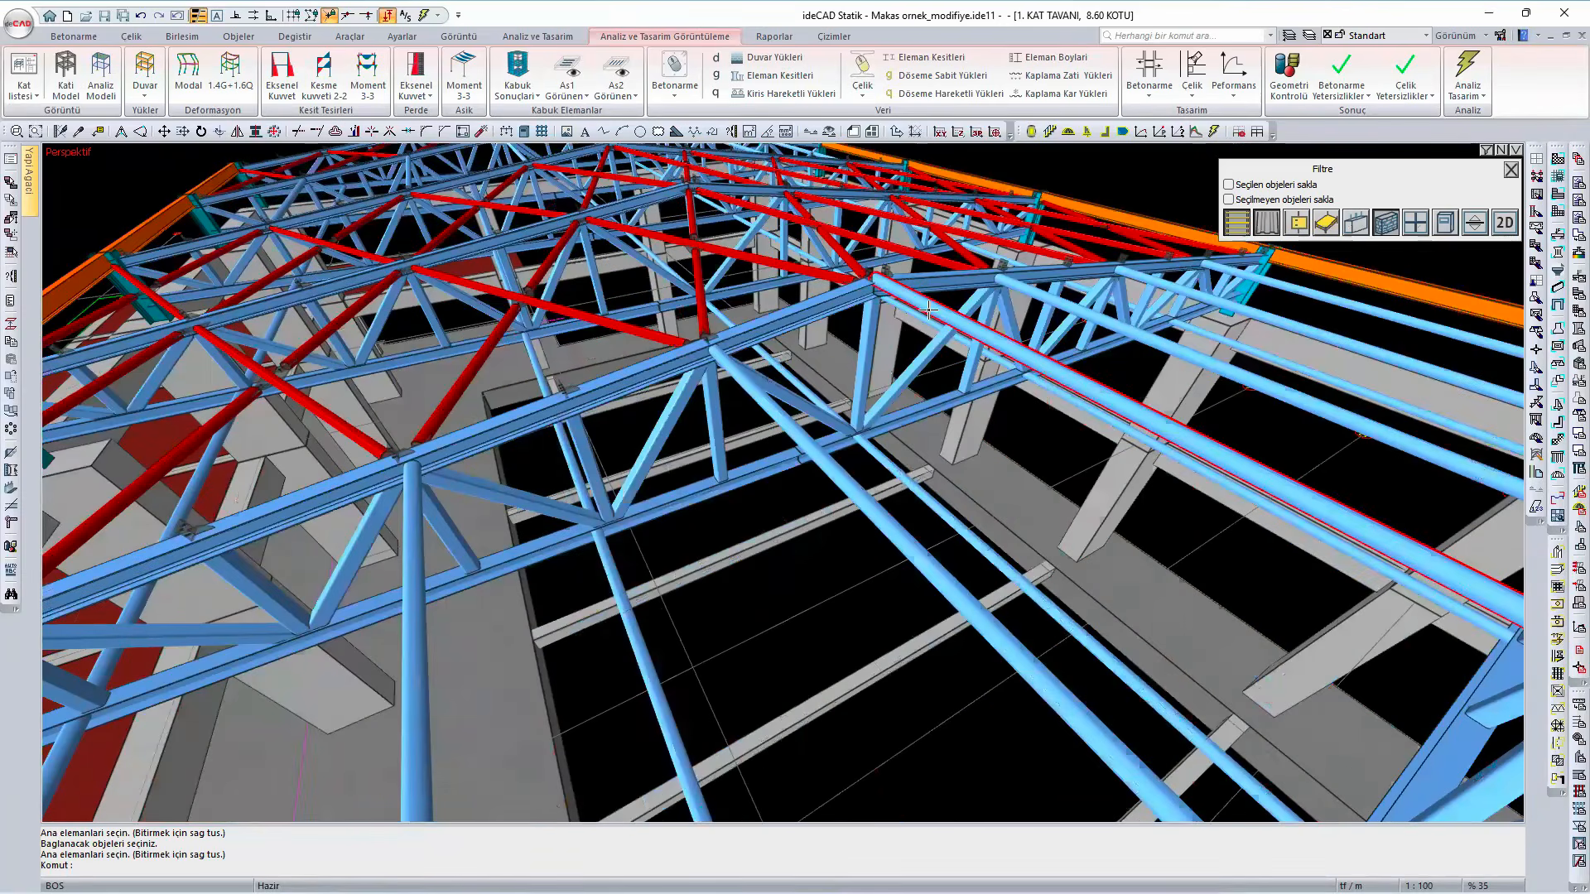
scroll(926, 307, "down", 4)
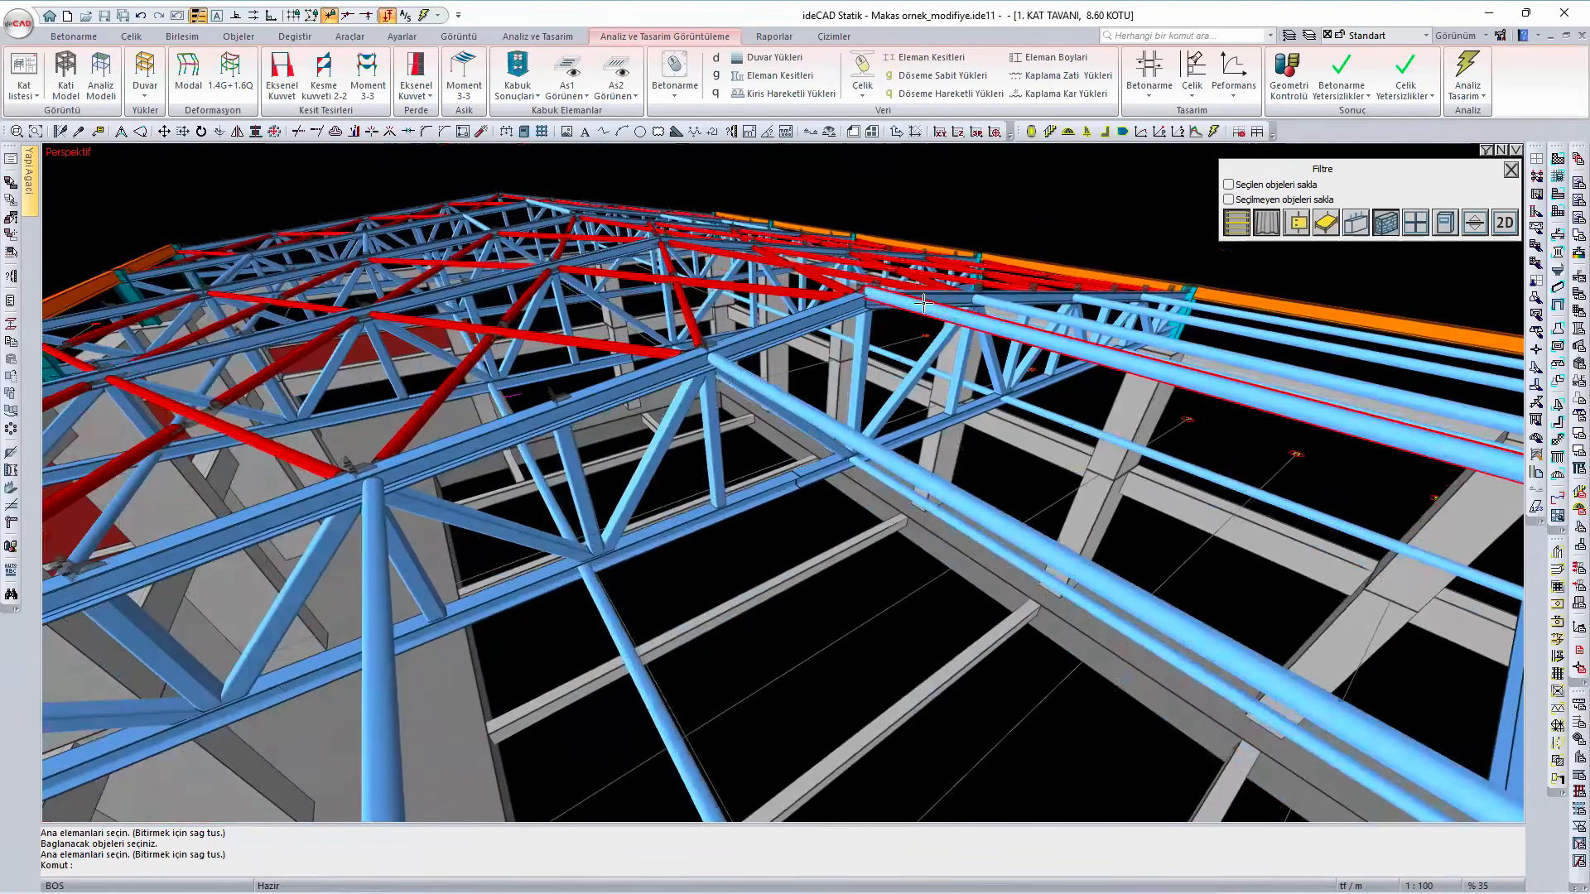
scroll(733, 521, "down", 3)
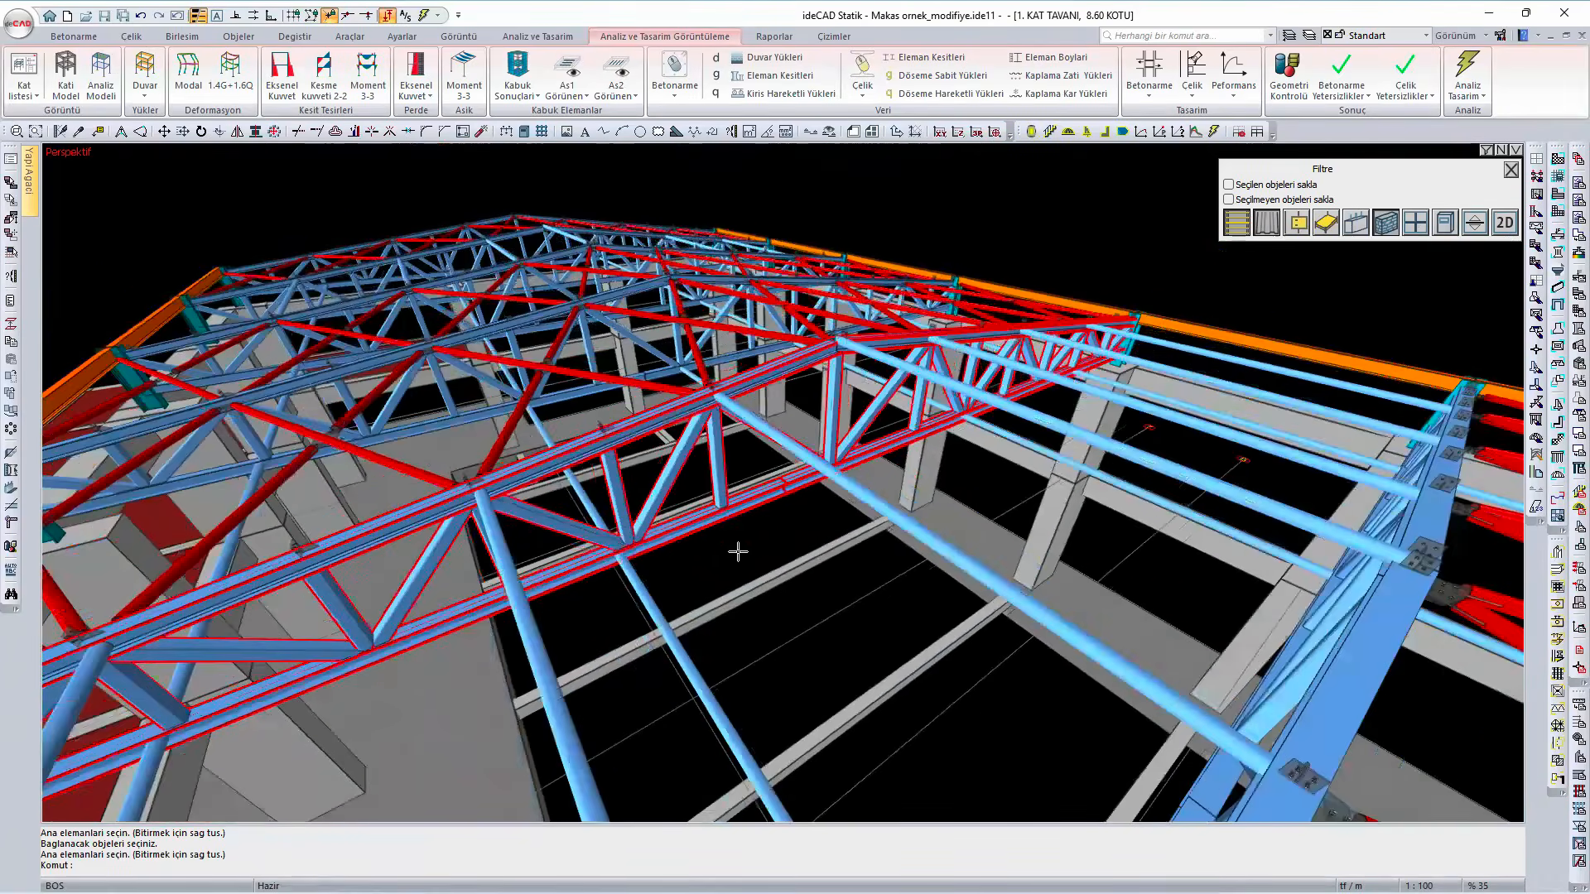
middle_click_drag(738, 551, 636, 487)
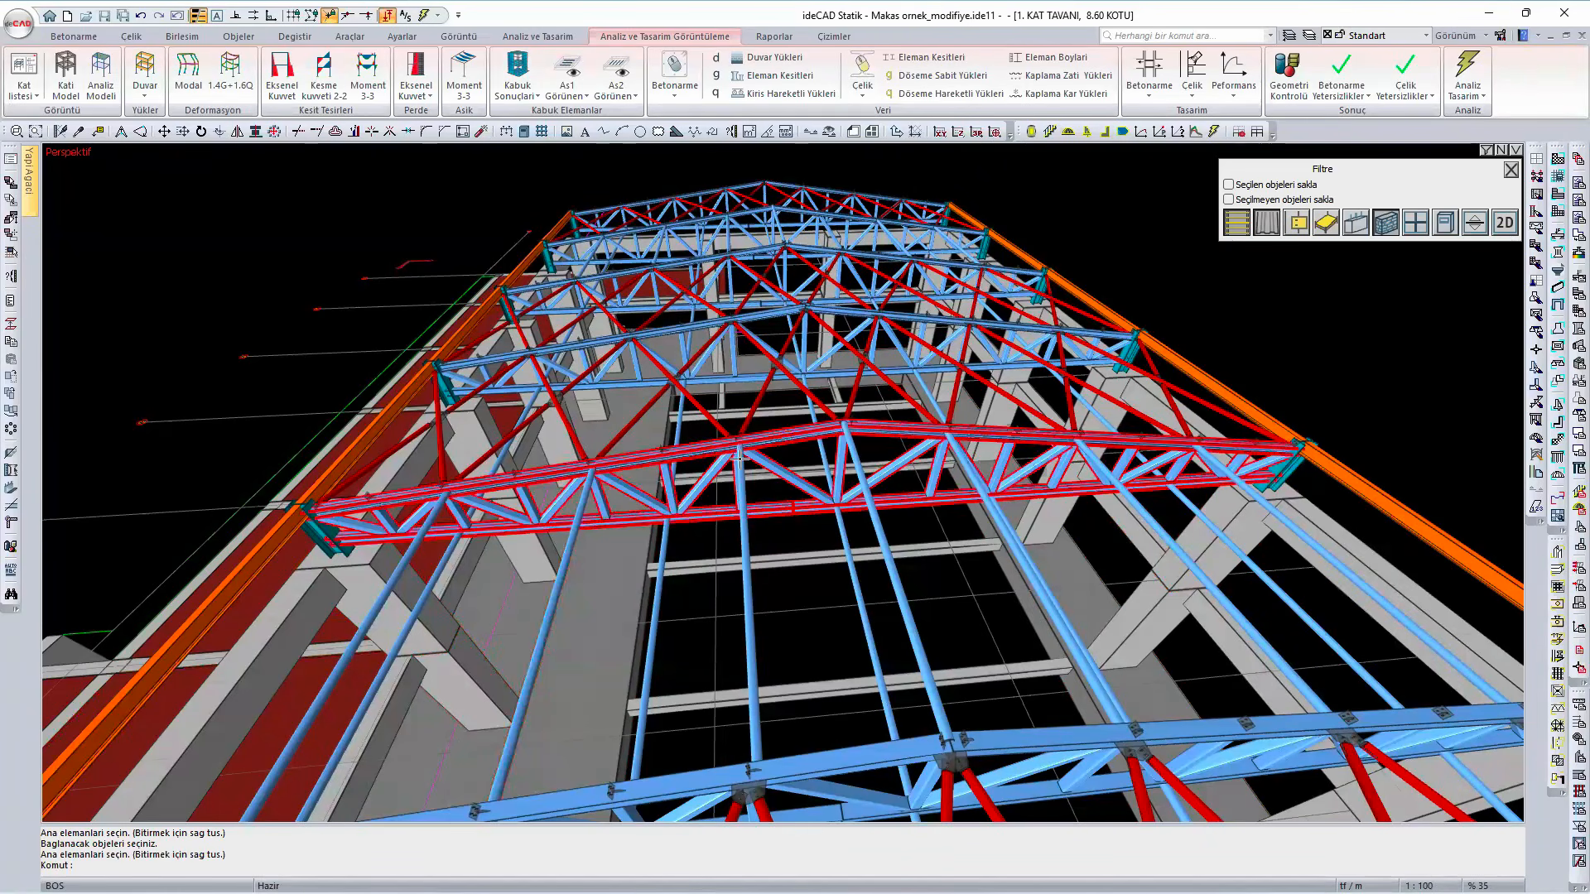
scroll(592, 505, "up", 2)
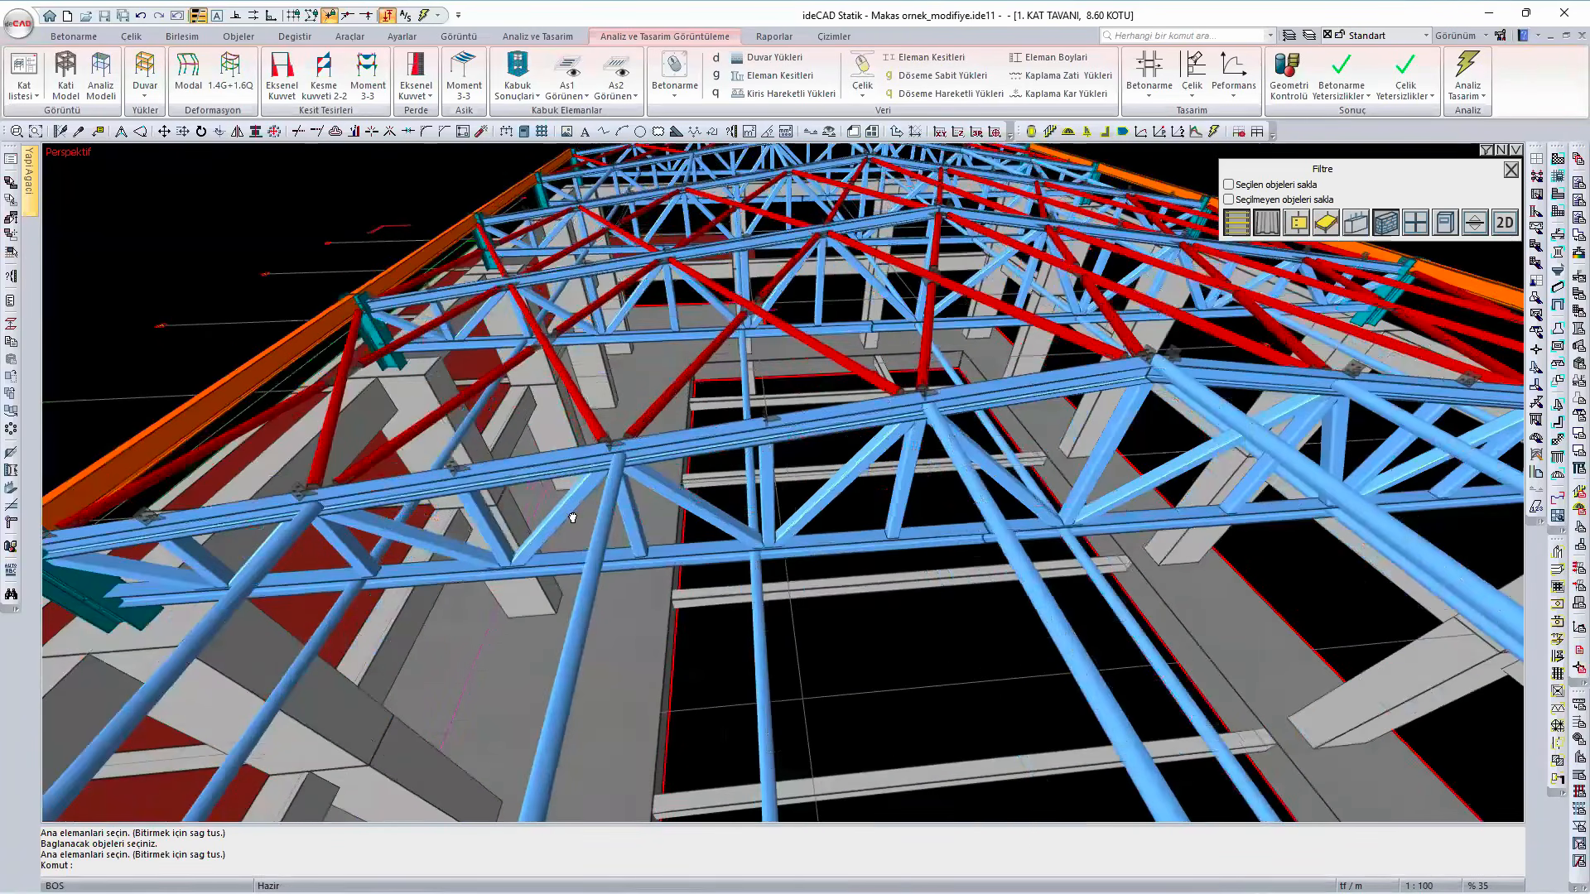
scroll(589, 514, "up", 3)
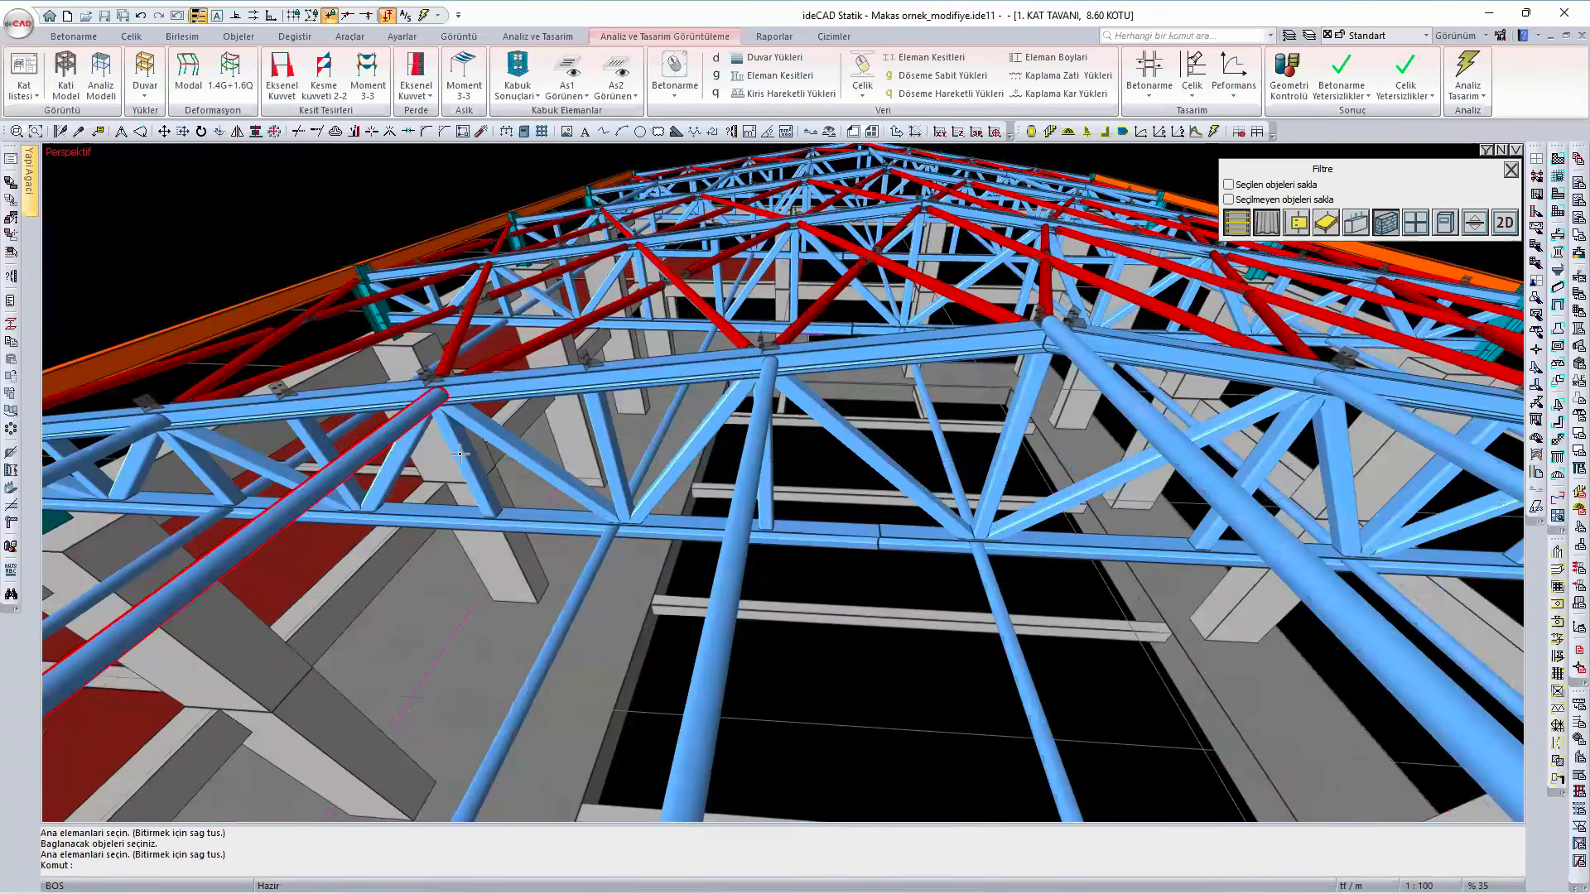
mouse_move(460, 453)
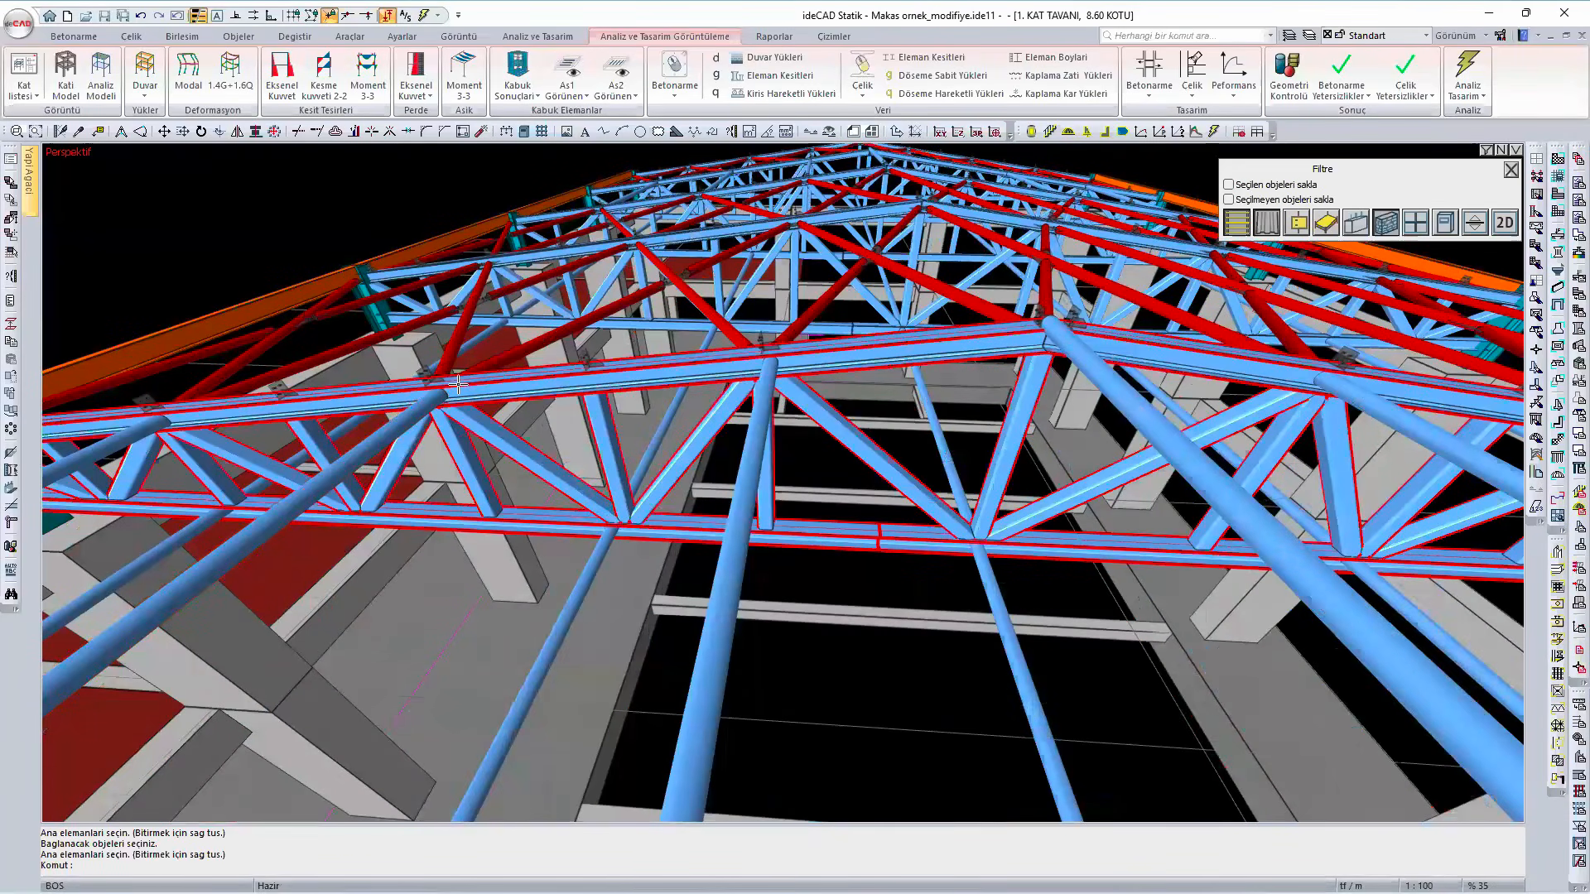
mouse_move(457, 384)
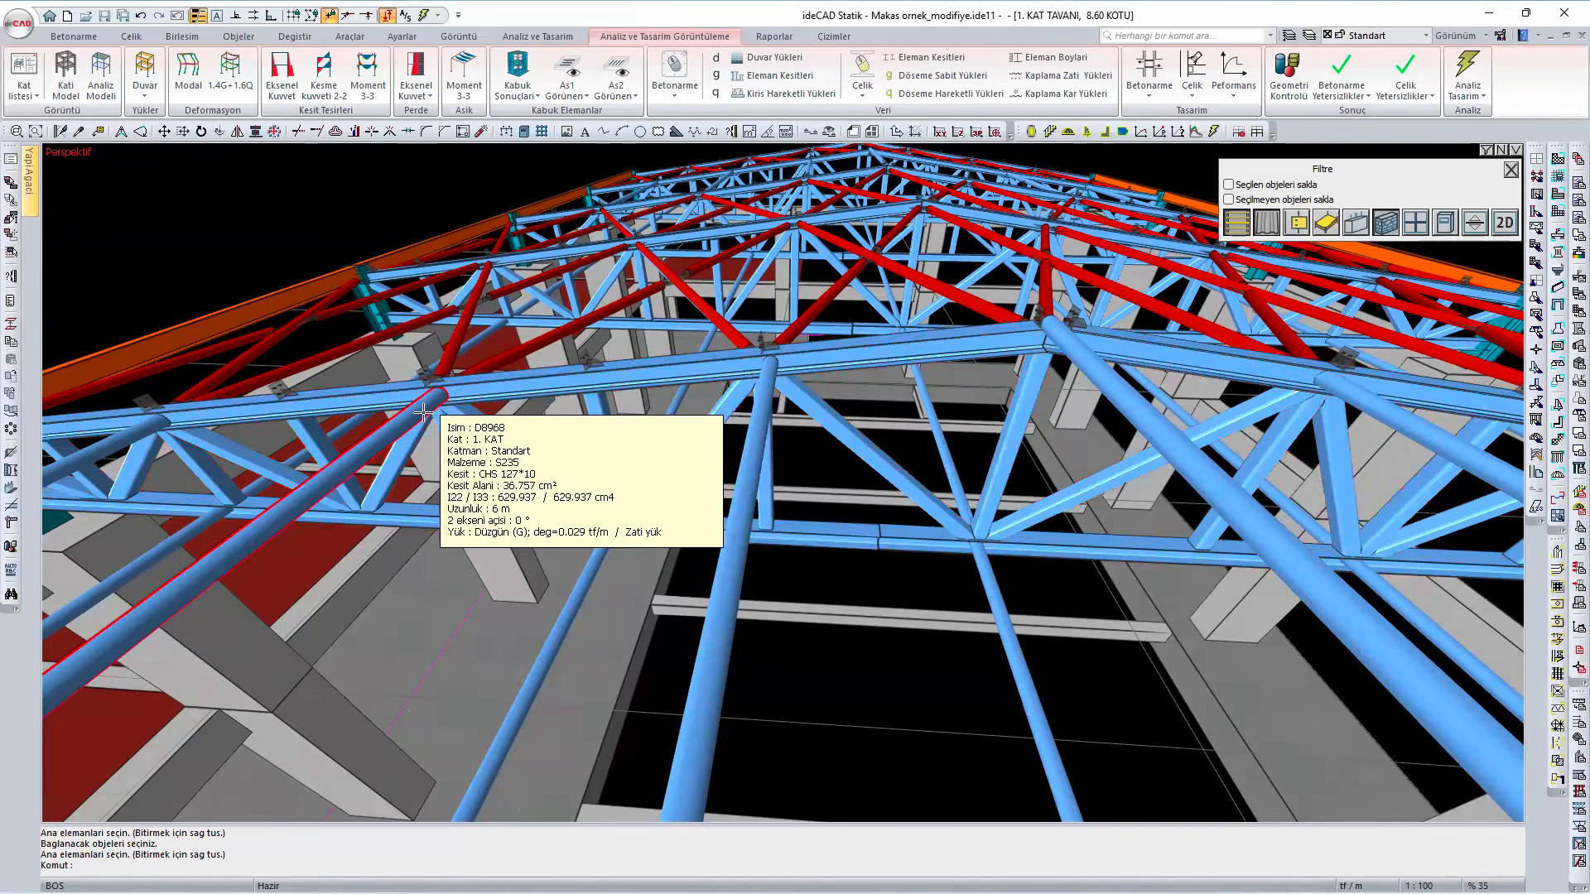
- Examine the longitudinal ties between the trusses' bottom chords and where they join the chord nodes
scroll(422, 411, "down", 5)
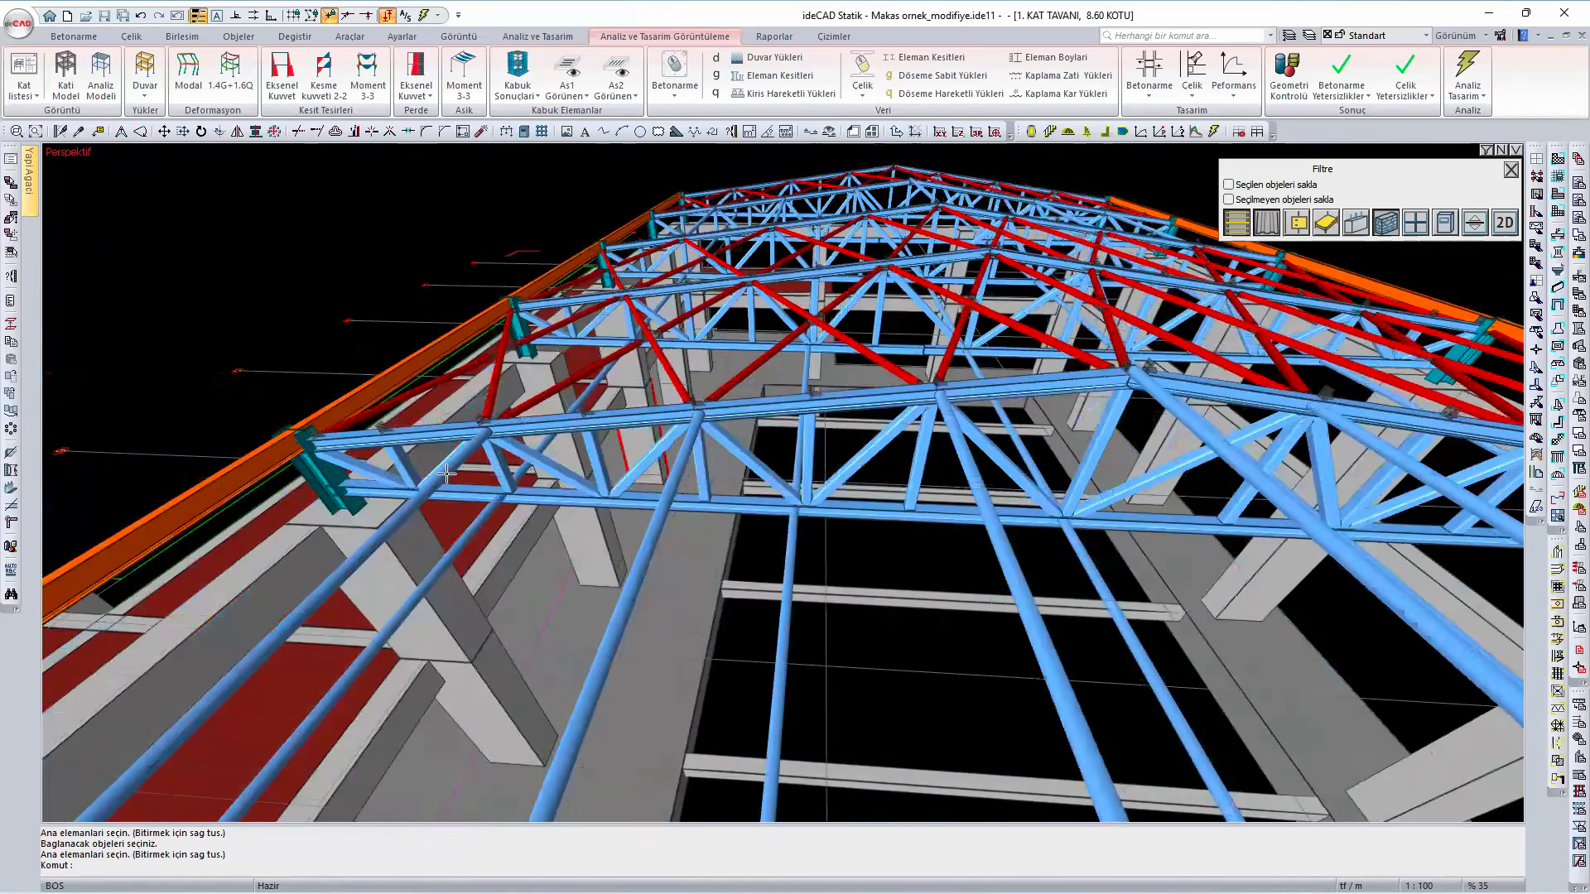
scroll(447, 474, "up", 1)
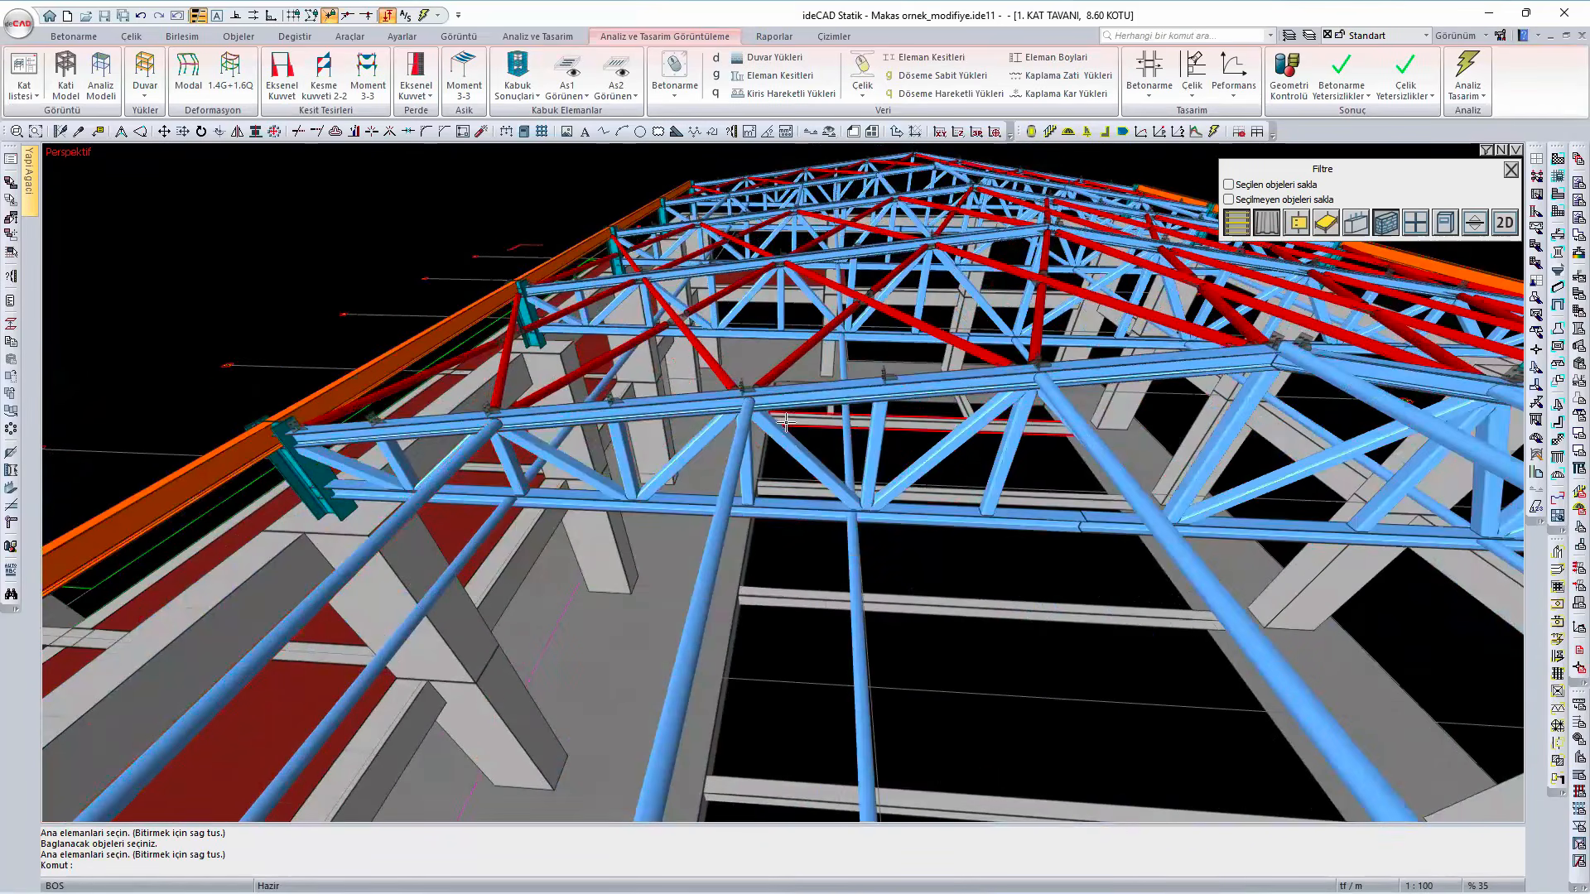
mouse_move(781, 429)
middle_mouse_down()
mouse_move(742, 467)
mouse_move(709, 467)
mouse_move(636, 330)
mouse_move(683, 202)
mouse_move(677, 229)
middle_mouse_up()
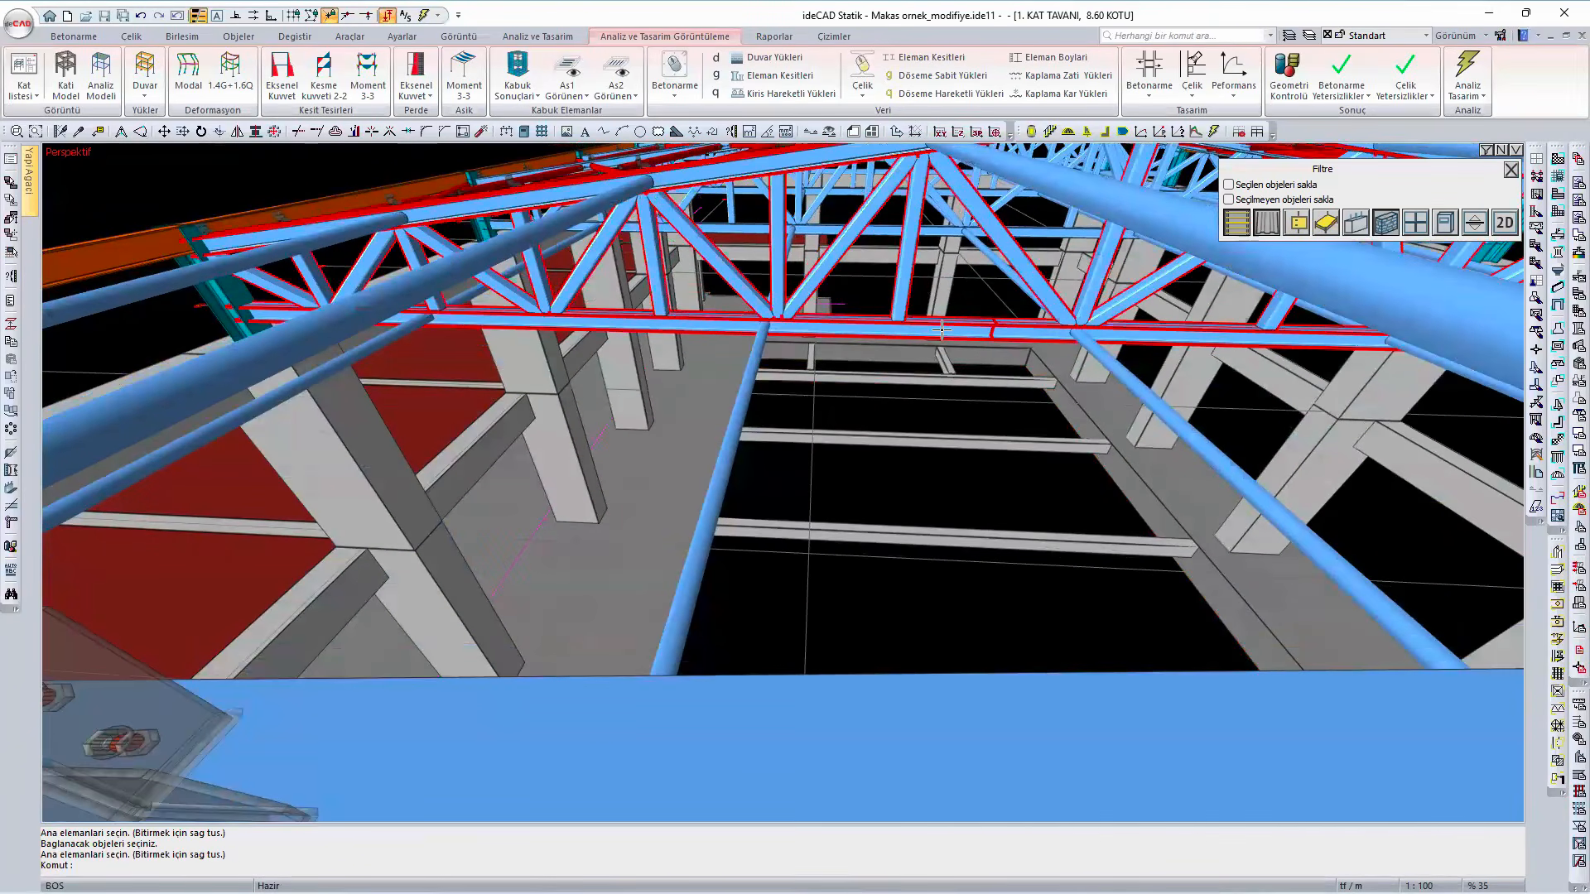
mouse_move(942, 330)
middle_mouse_down()
mouse_move(841, 365)
mouse_move(916, 397)
middle_mouse_up()
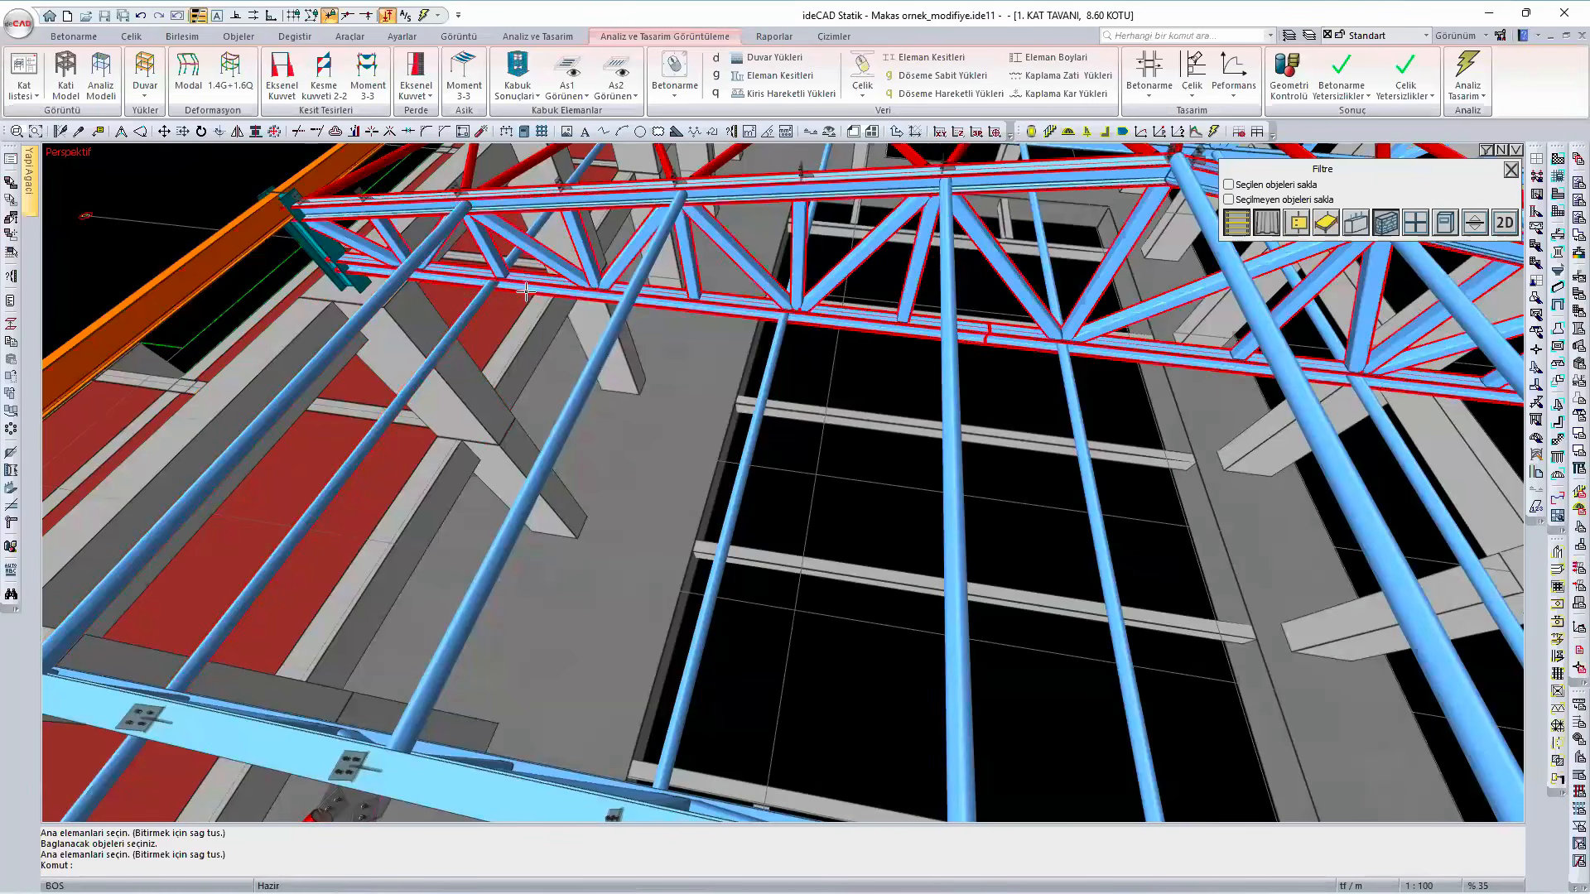
mouse_move(529, 286)
scroll(506, 278, "up", 3)
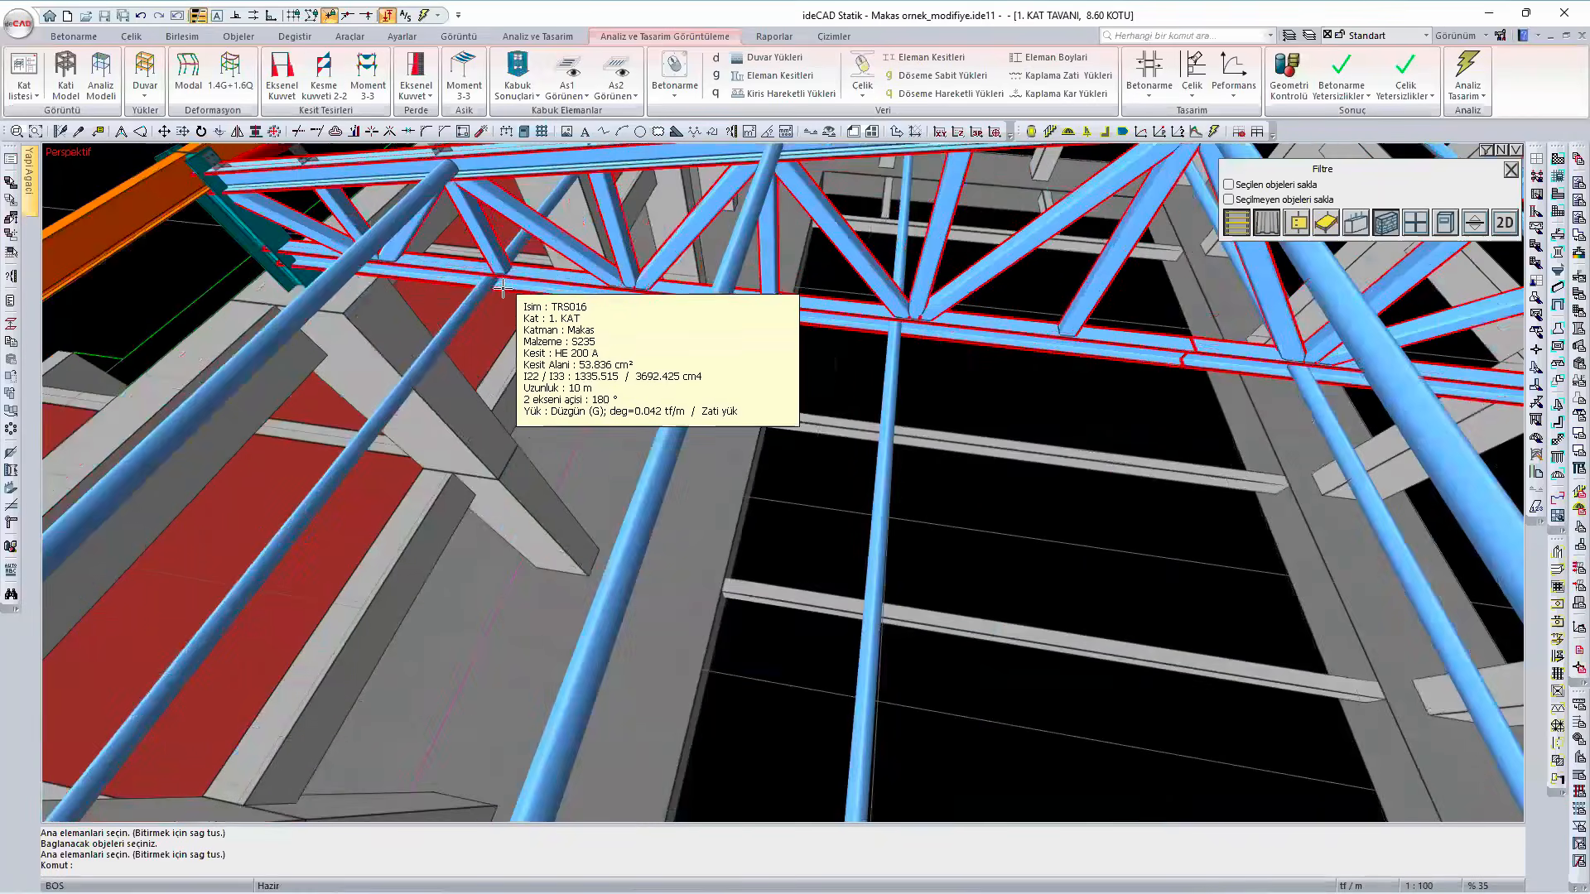
scroll(506, 278, "up", 4)
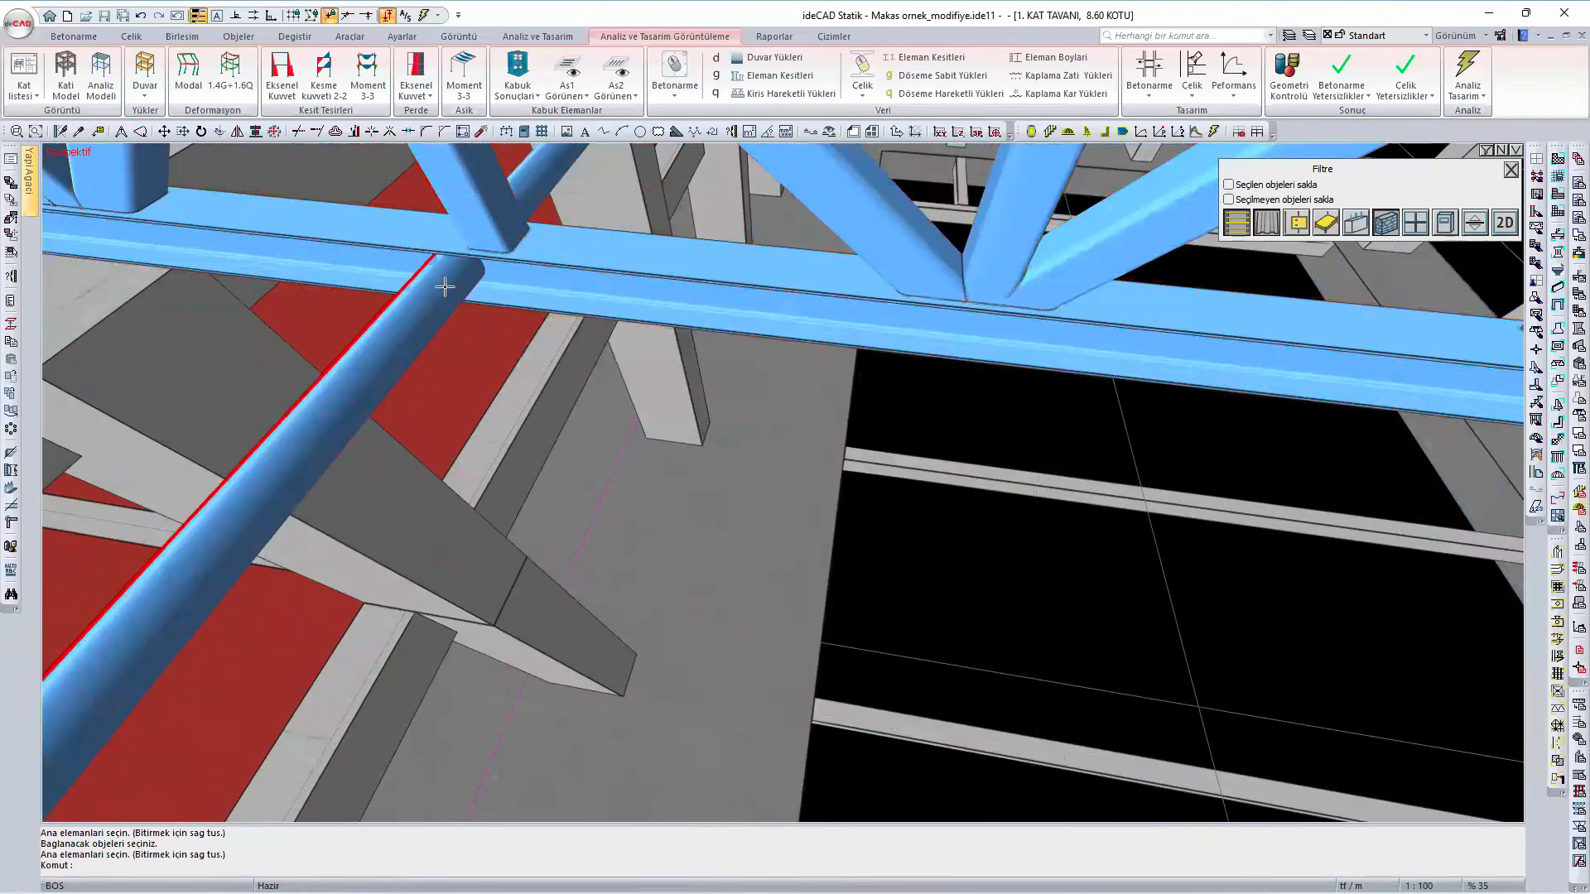
scroll(530, 290, "down", 4)
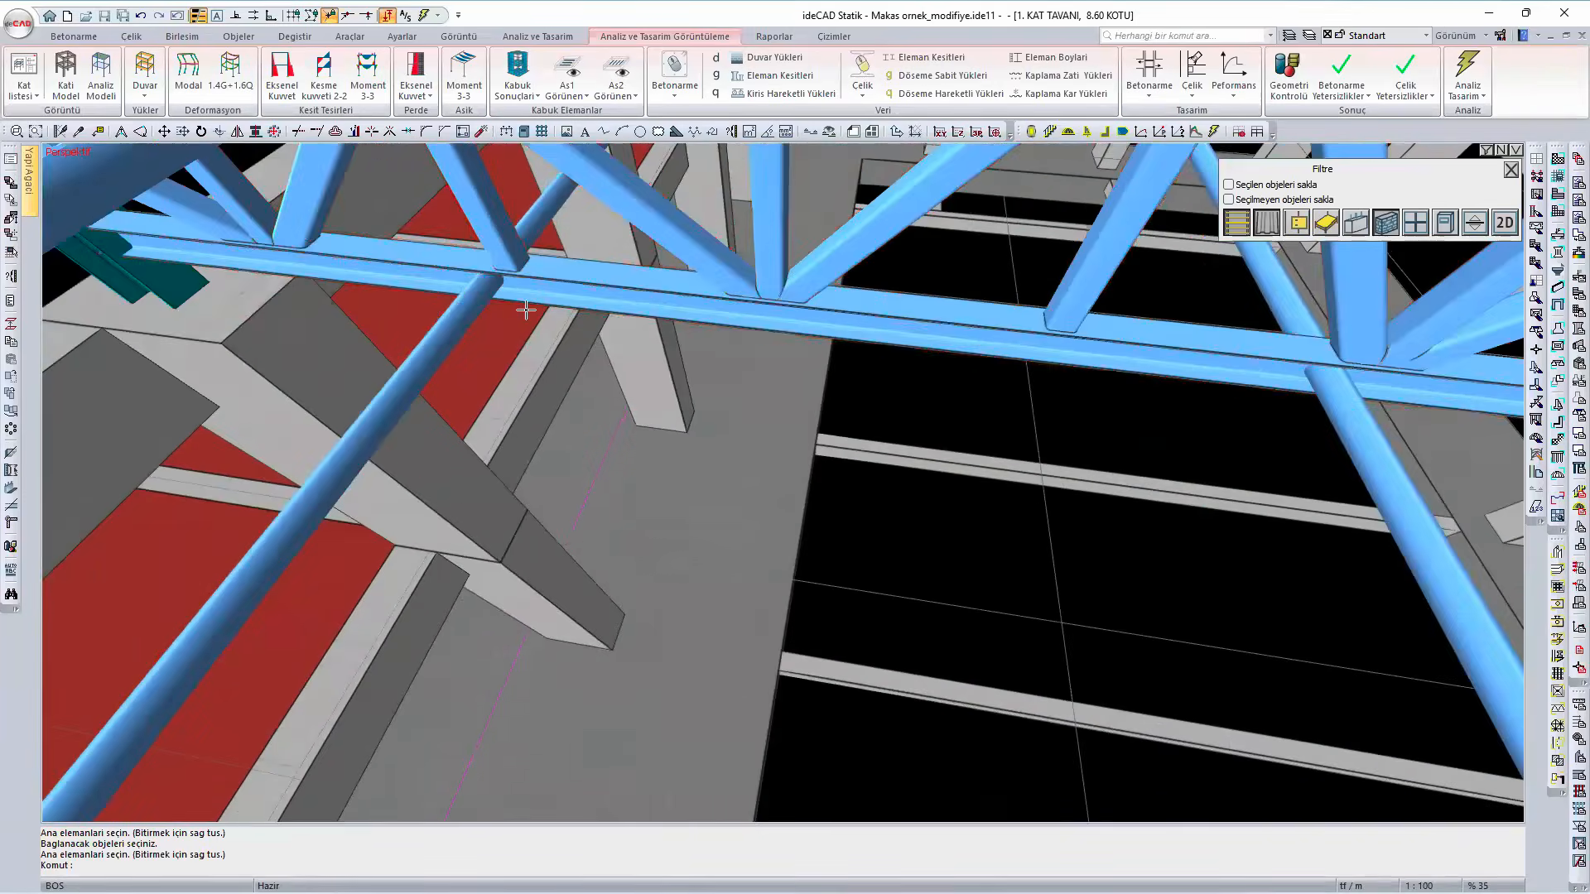
scroll(526, 310, "down", 2)
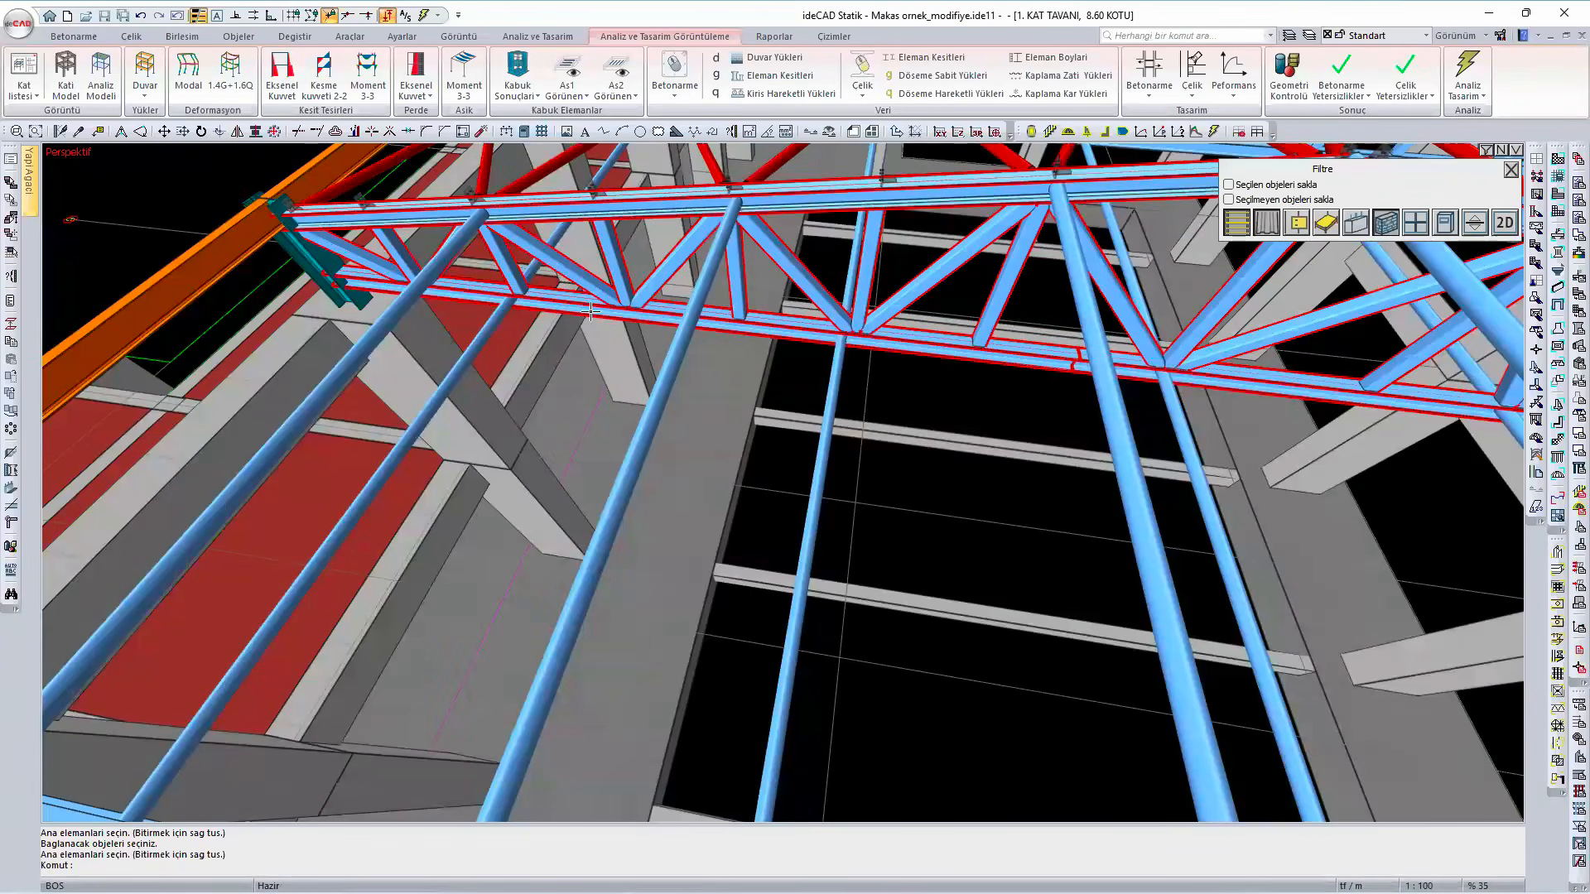
scroll(591, 311, "down", 3)
- Examine the end bays of the roof from the gable, comparing the diagonally braced bay with the tied one
middle_click_drag(577, 331, 648, 450)
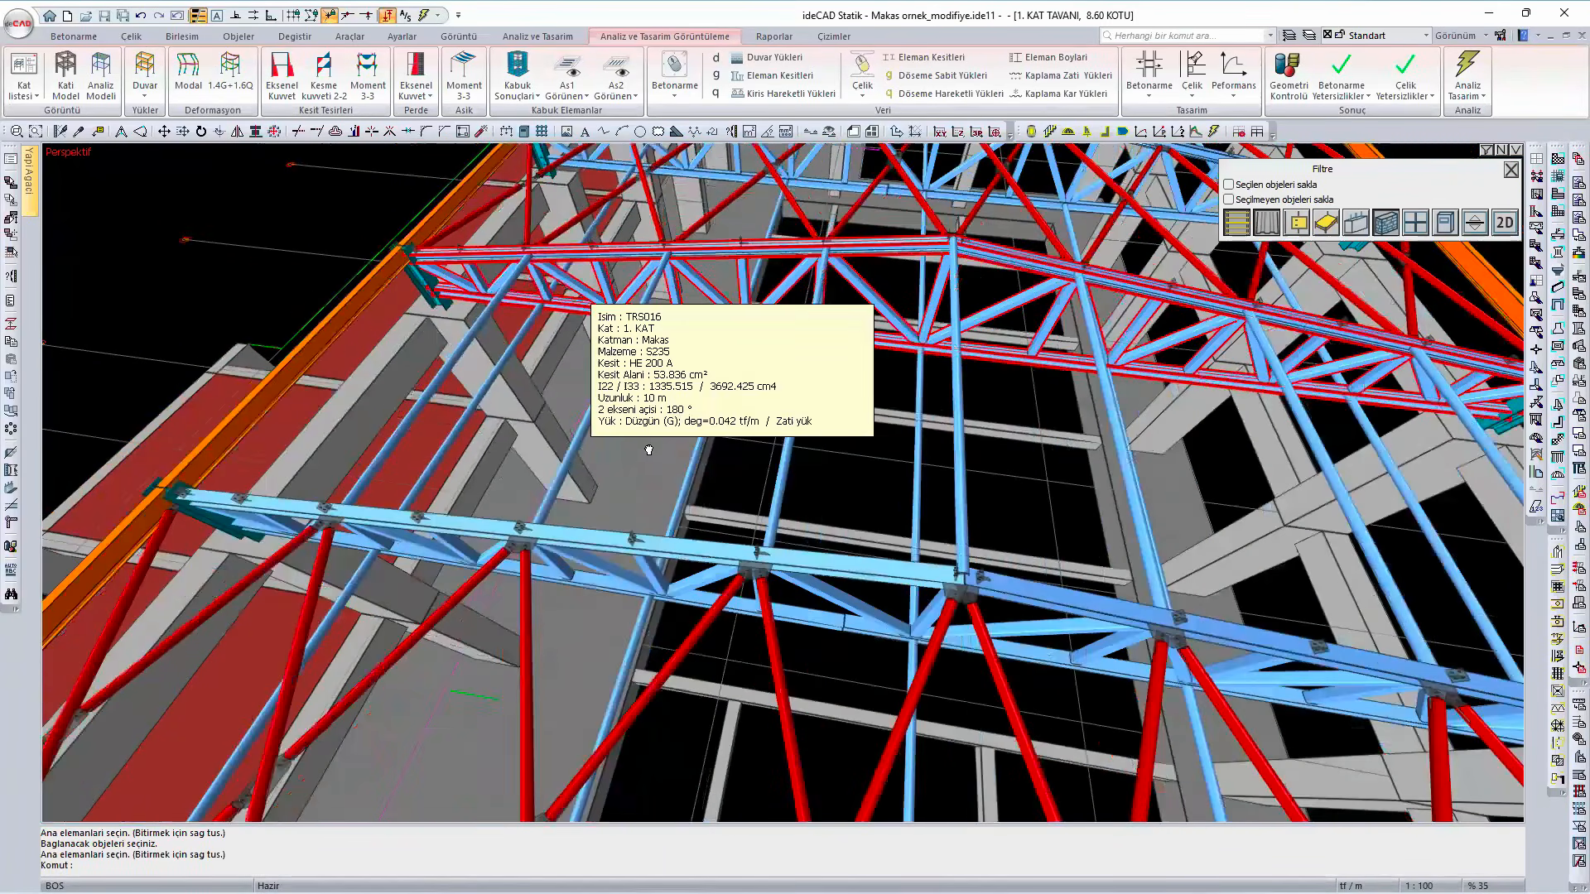
scroll(648, 449, "down", 3)
mouse_move(546, 389)
middle_mouse_down("shift")
mouse_move(530, 371)
mouse_move(536, 398)
middle_mouse_up("shift")
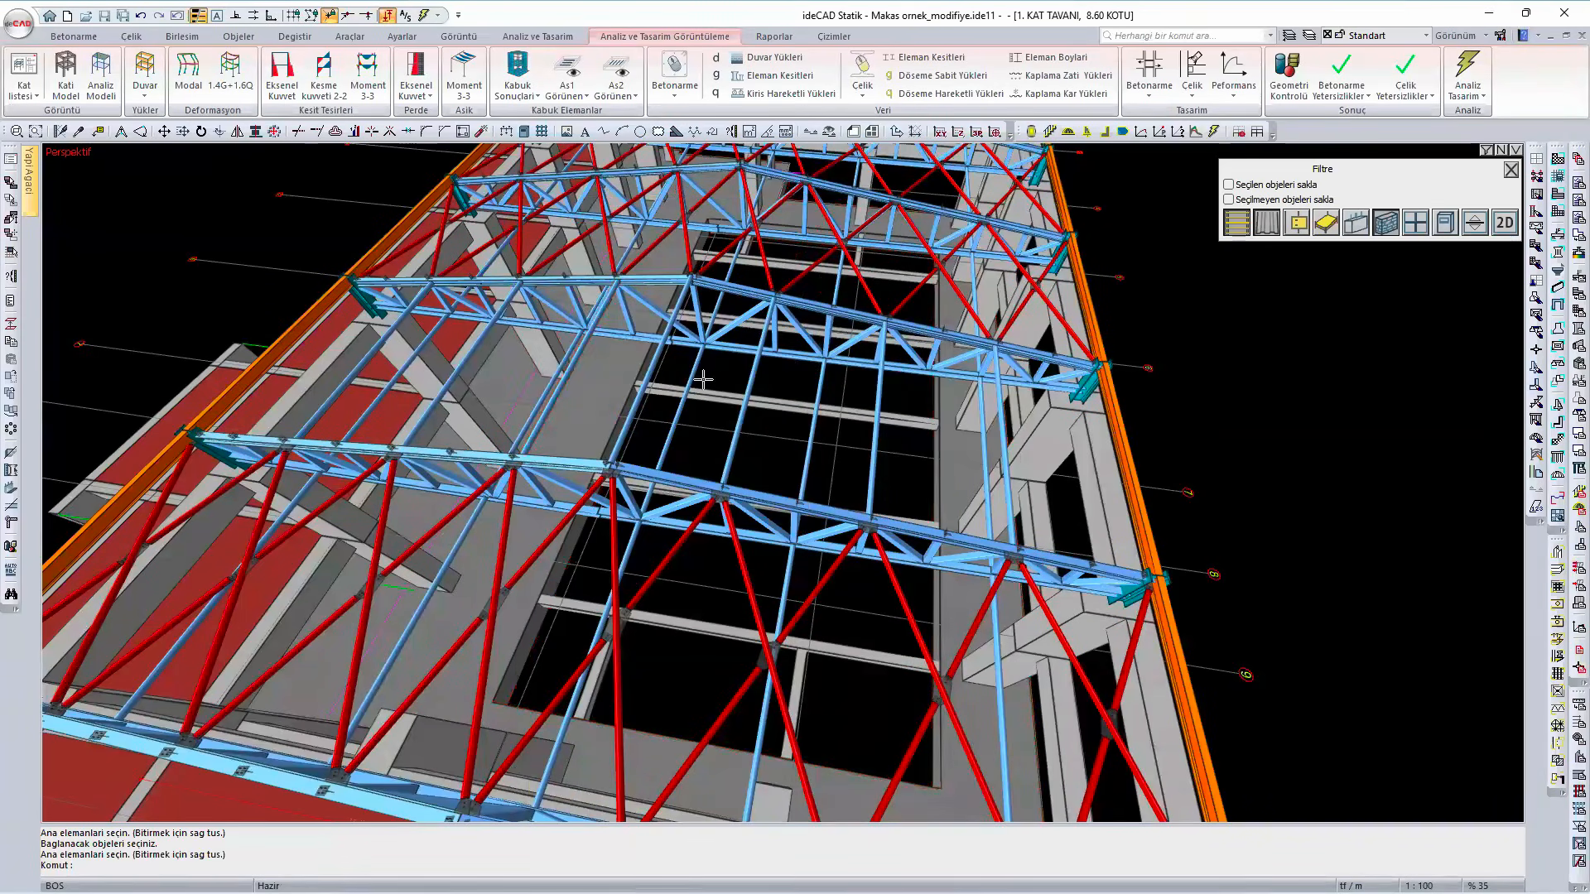
left_click(721, 351)
scroll(722, 375, "down", 2)
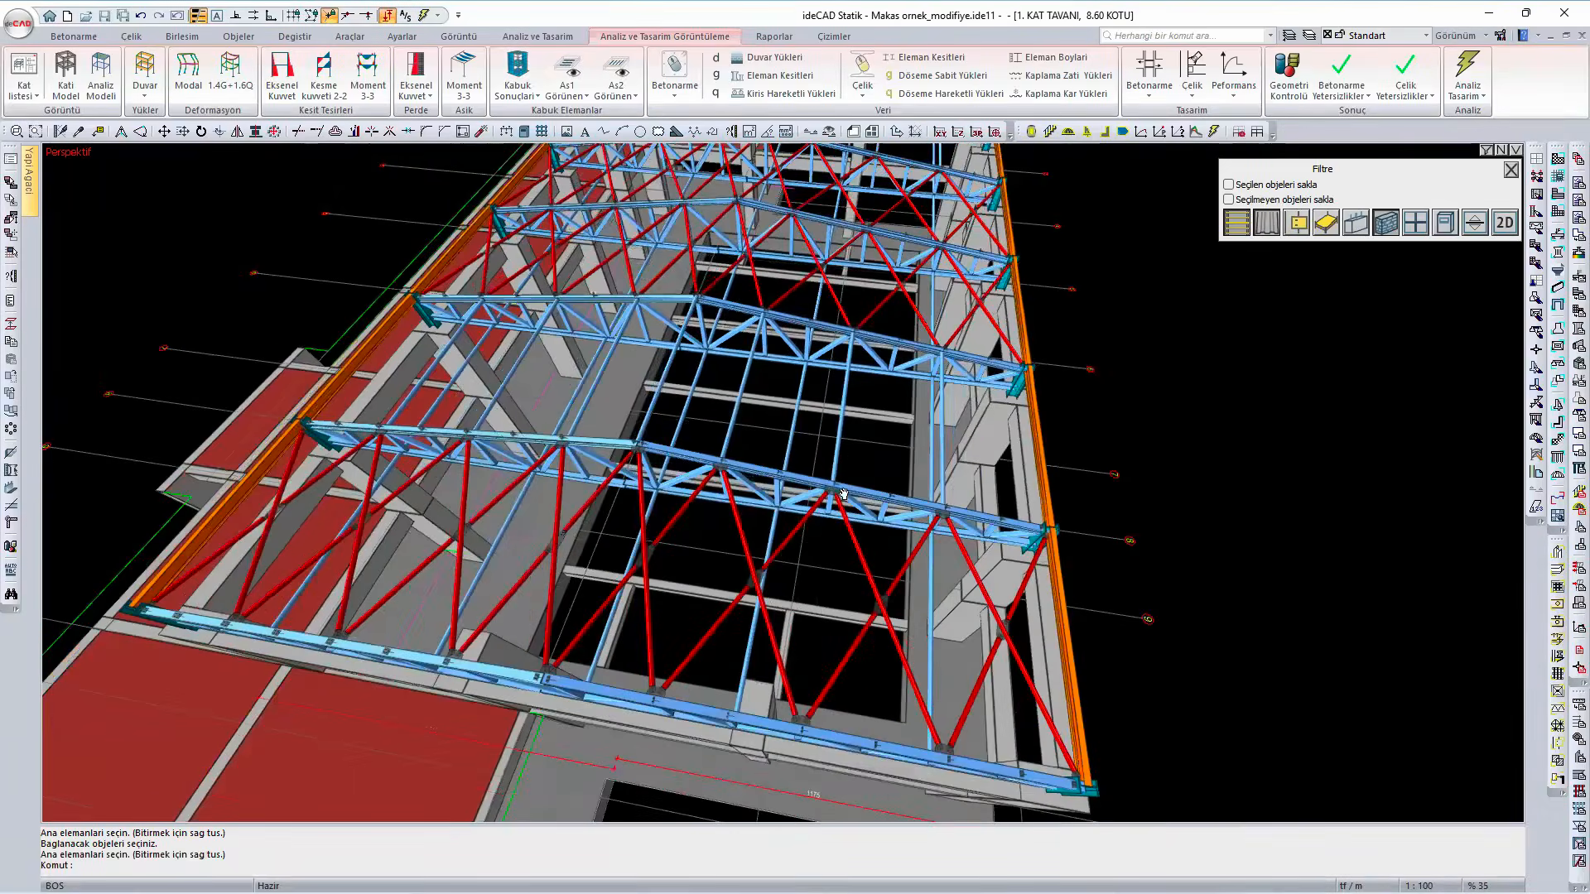
- Examine the eaves beam linking the truss ends above the concrete columns on the long side
middle_click_drag(740, 473, 941, 616)
scroll(941, 616, "up", 3)
mouse_move(948, 614)
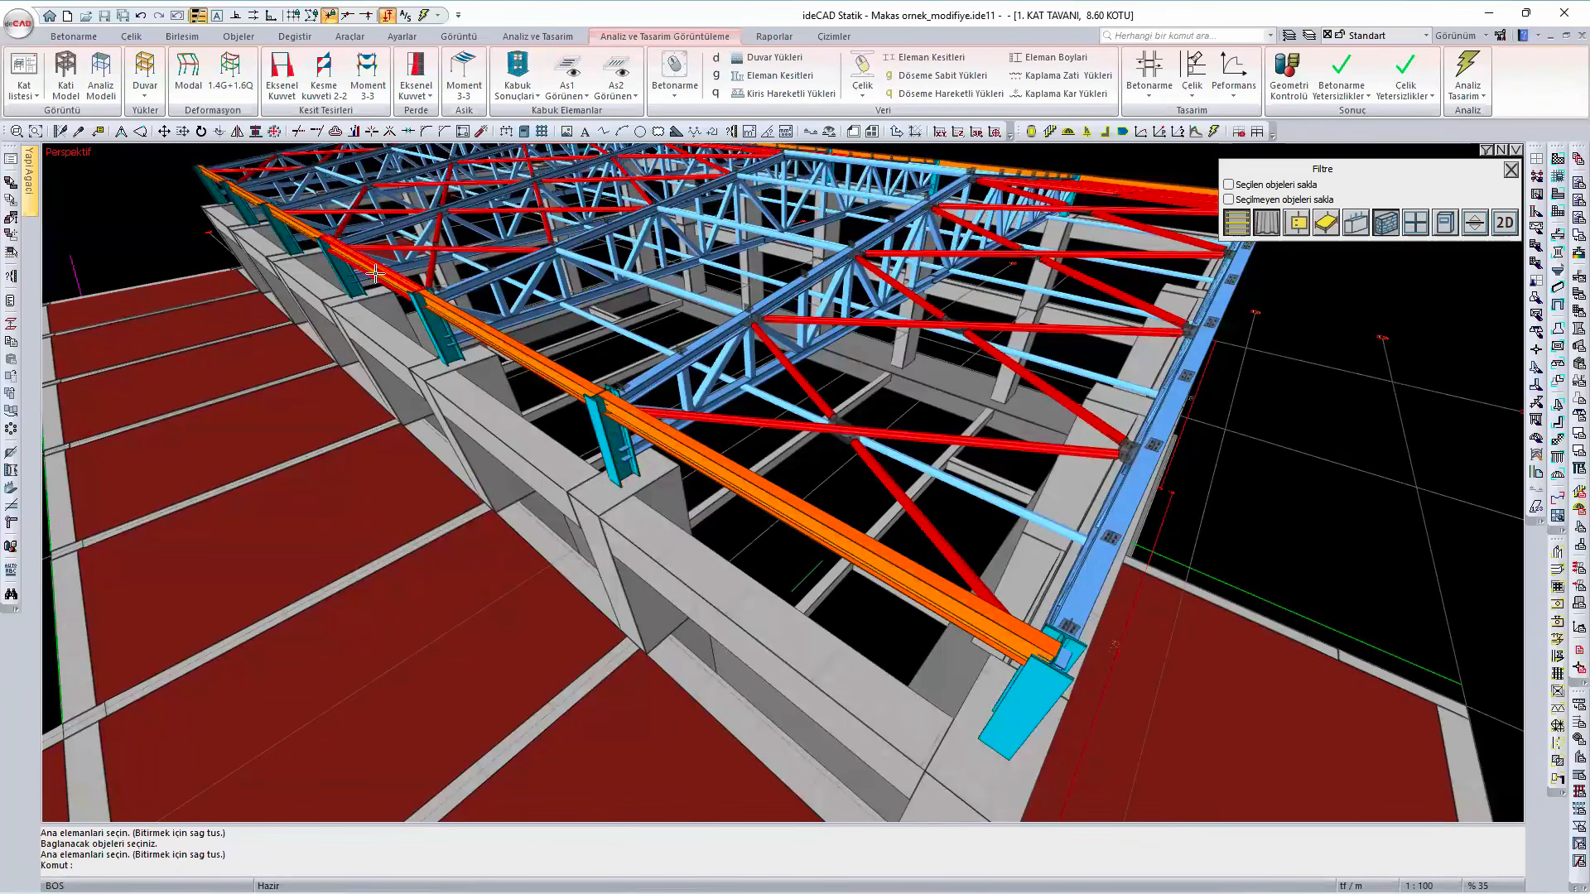
mouse_move(375, 273)
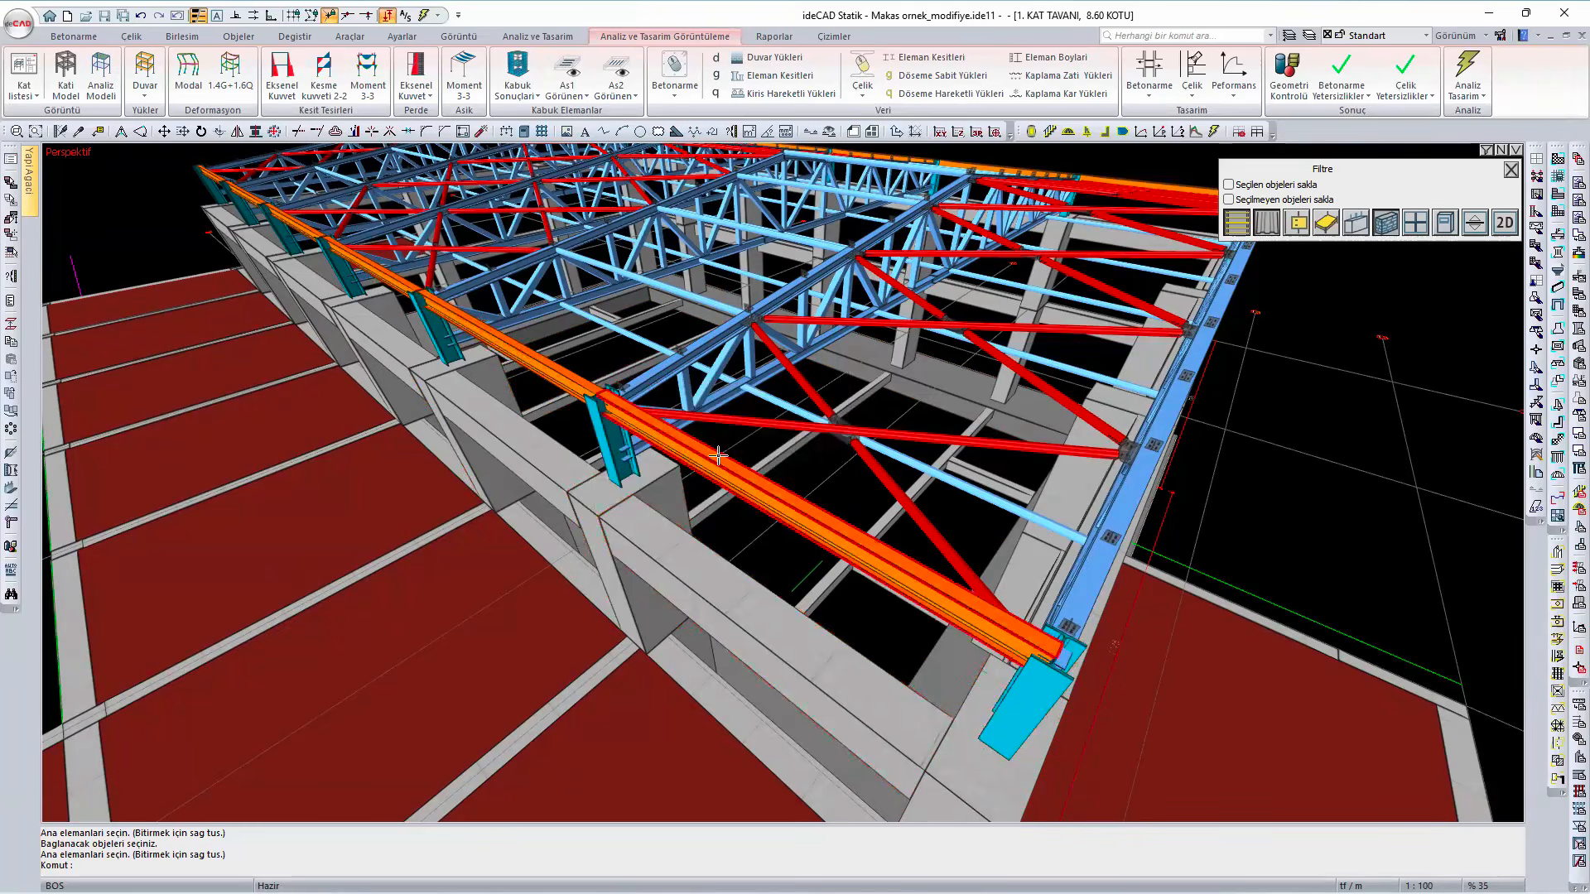
mouse_move(580, 389)
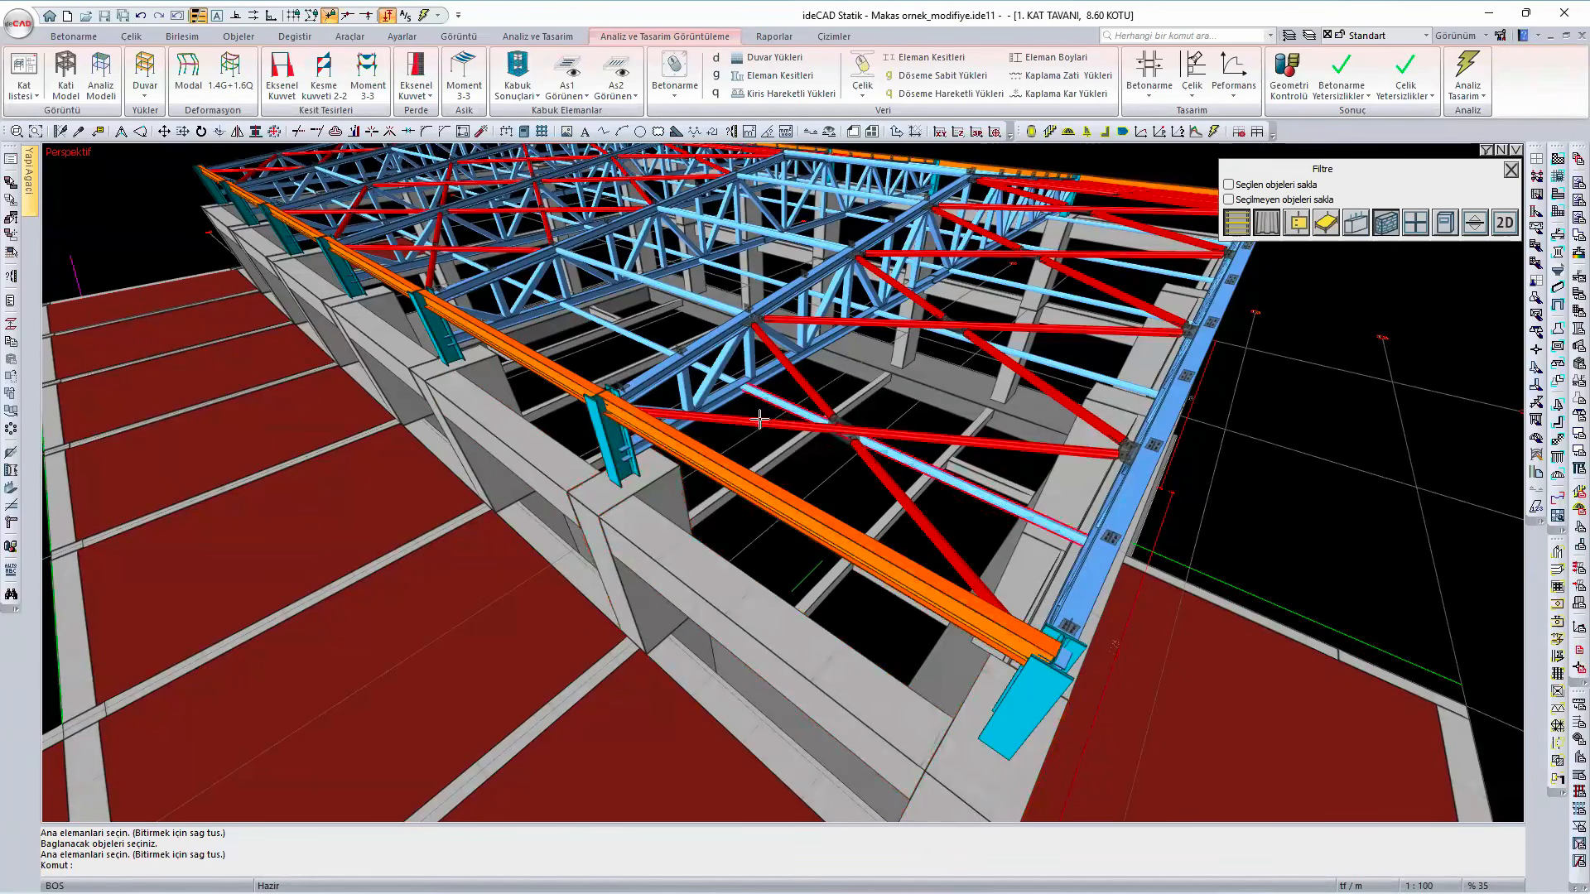
- Show the roof purlins again with the object filter and examine where they cross the truss nodes
scroll(757, 438, "down", 3)
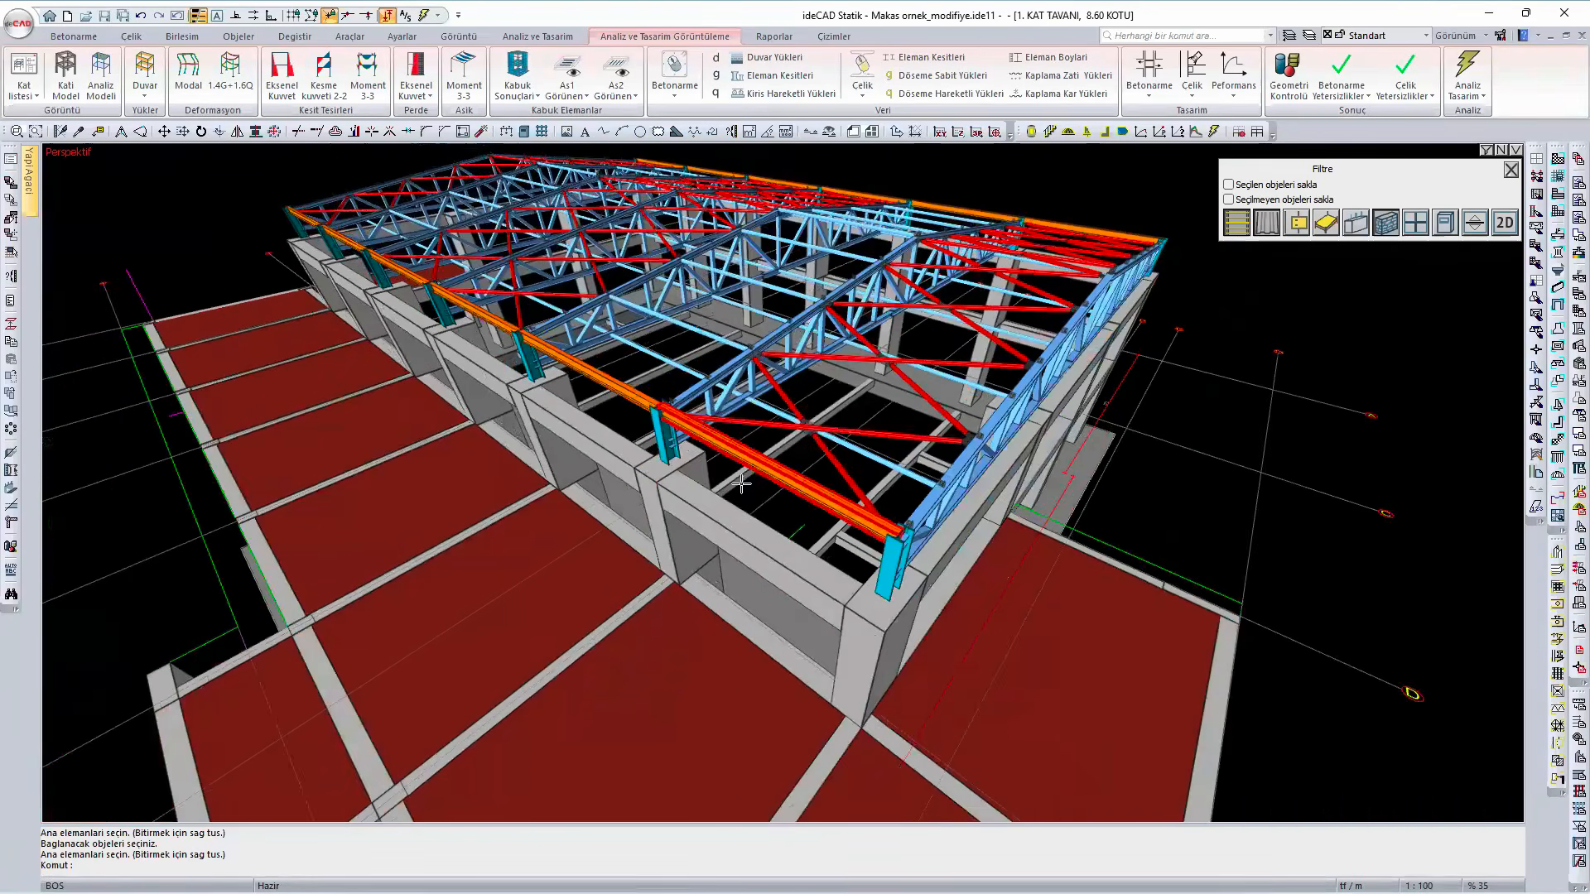
middle_click_drag(741, 484, 692, 497)
scroll(709, 390, "down", 2)
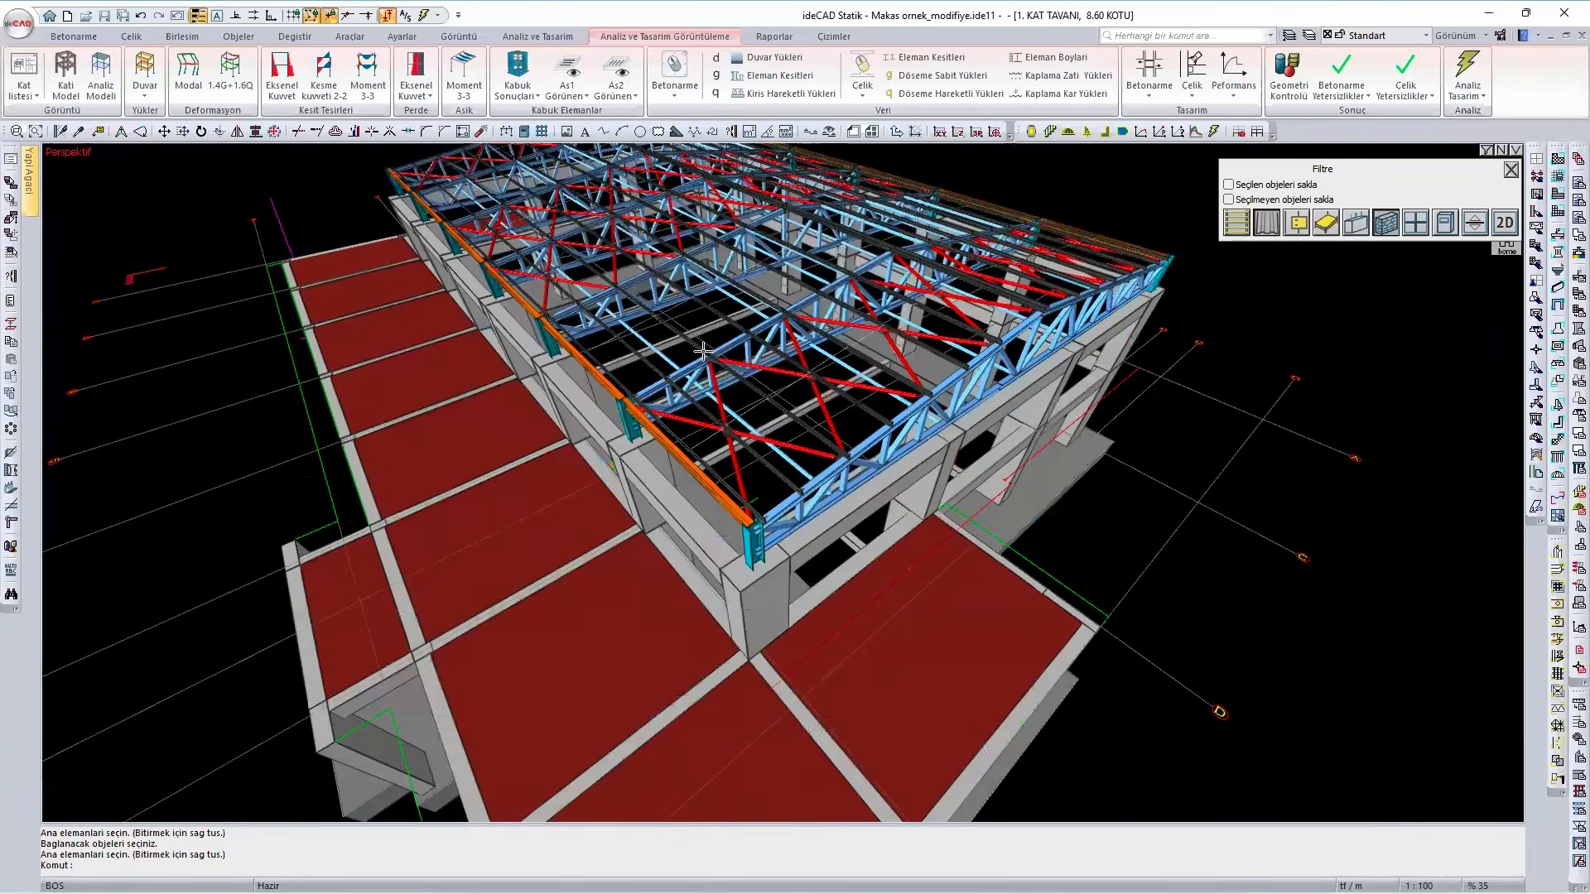
scroll(719, 381, "up", 4)
scroll(736, 463, "up", 3)
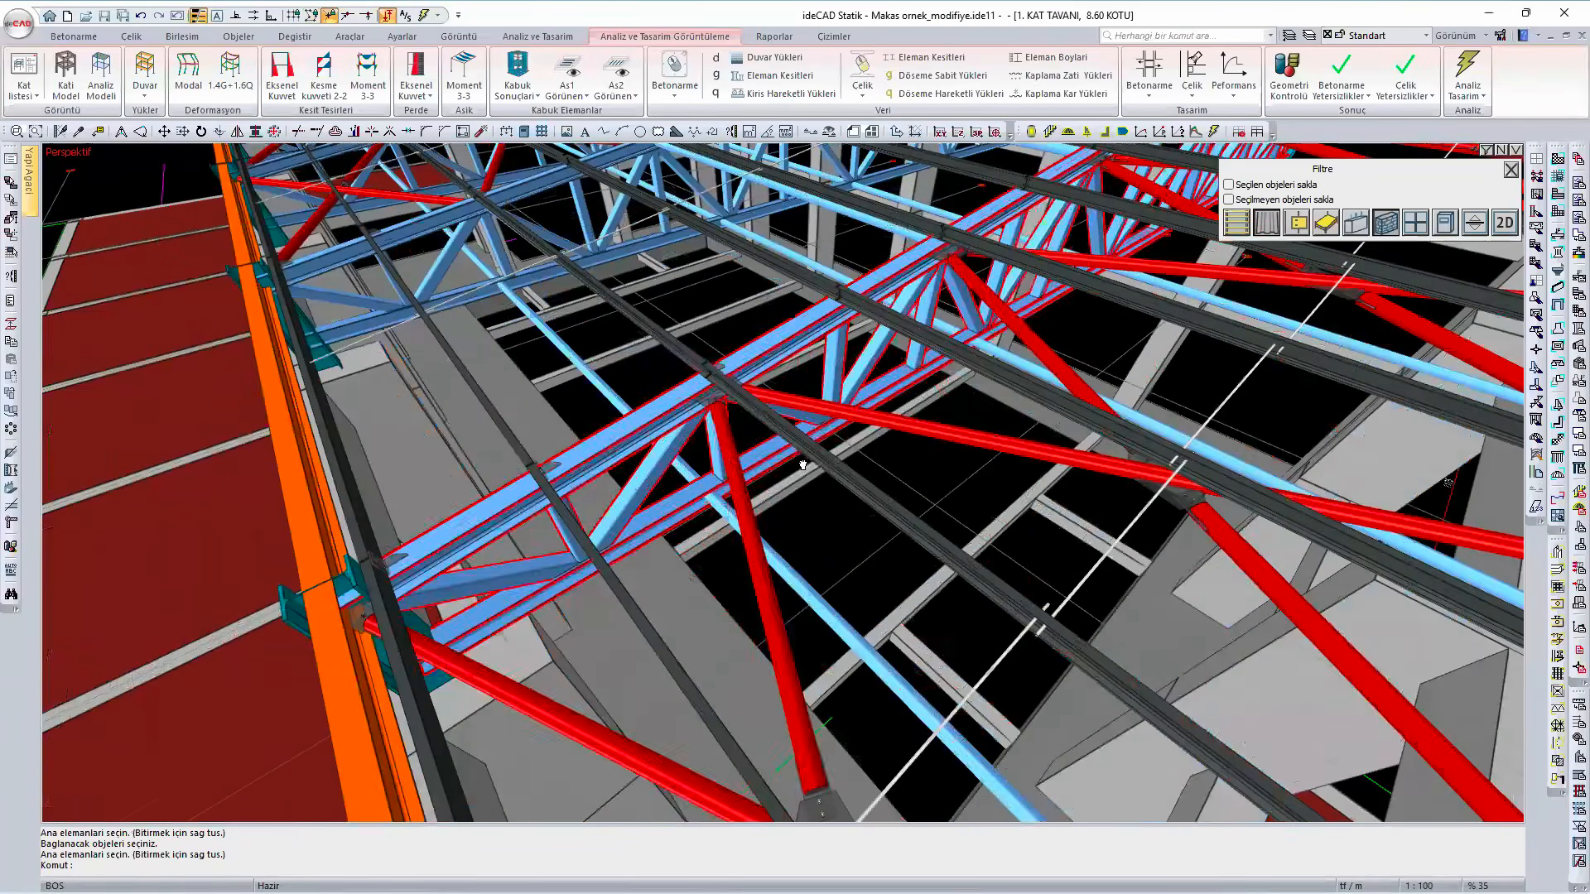
middle_click_drag(733, 466, 708, 406)
- Select the roof purlins, review their truss placement settings with the first and last member offsets, and close them unchanged
left_click(708, 406)
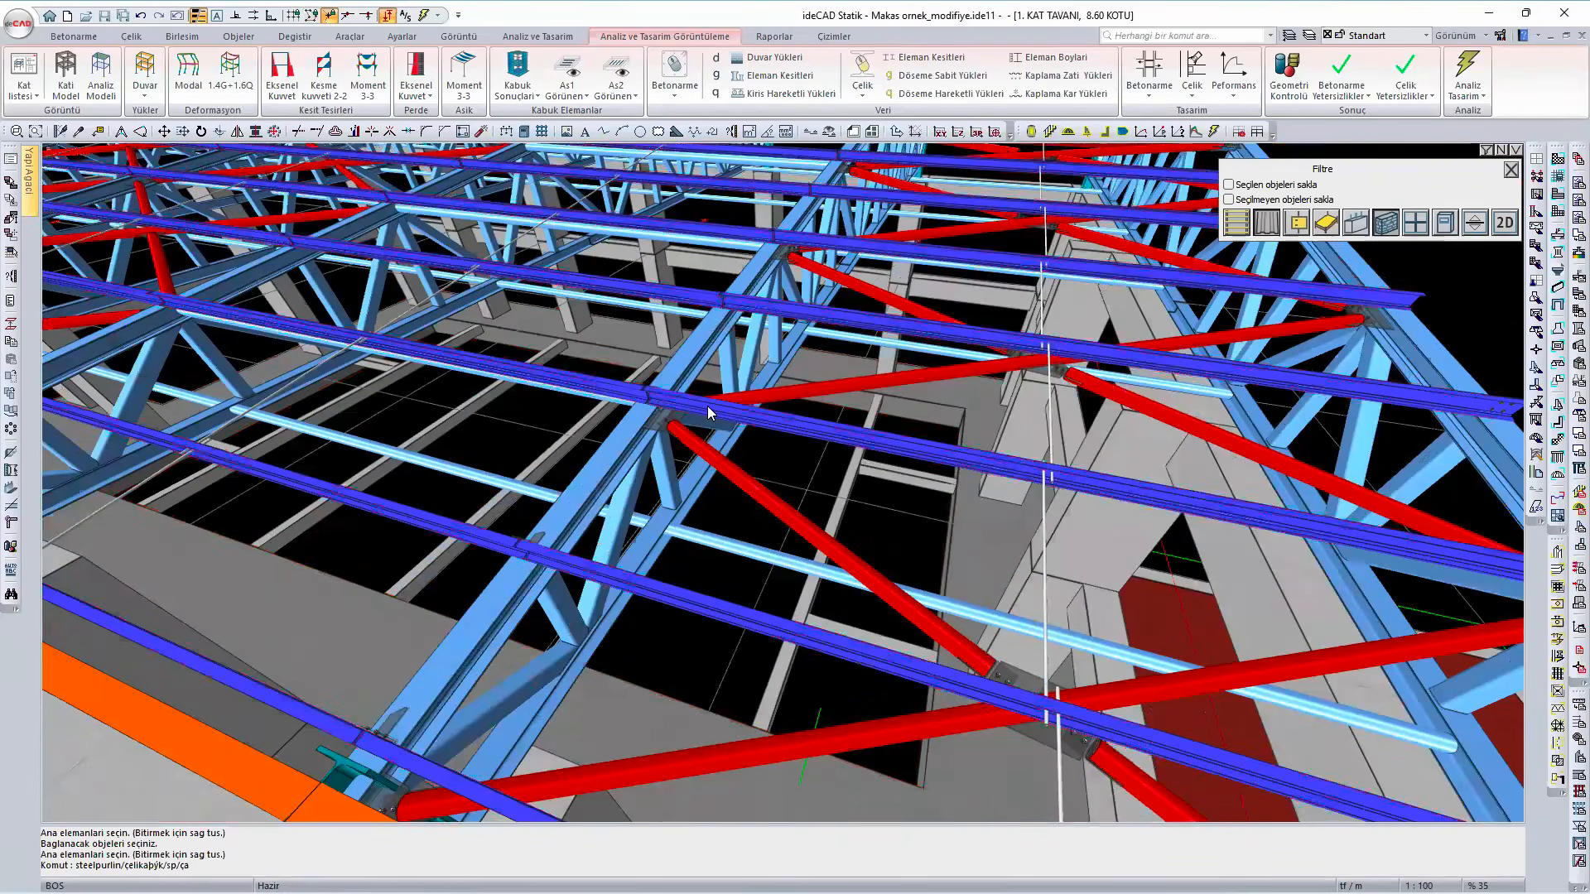
right_click(708, 406)
left_click(637, 267)
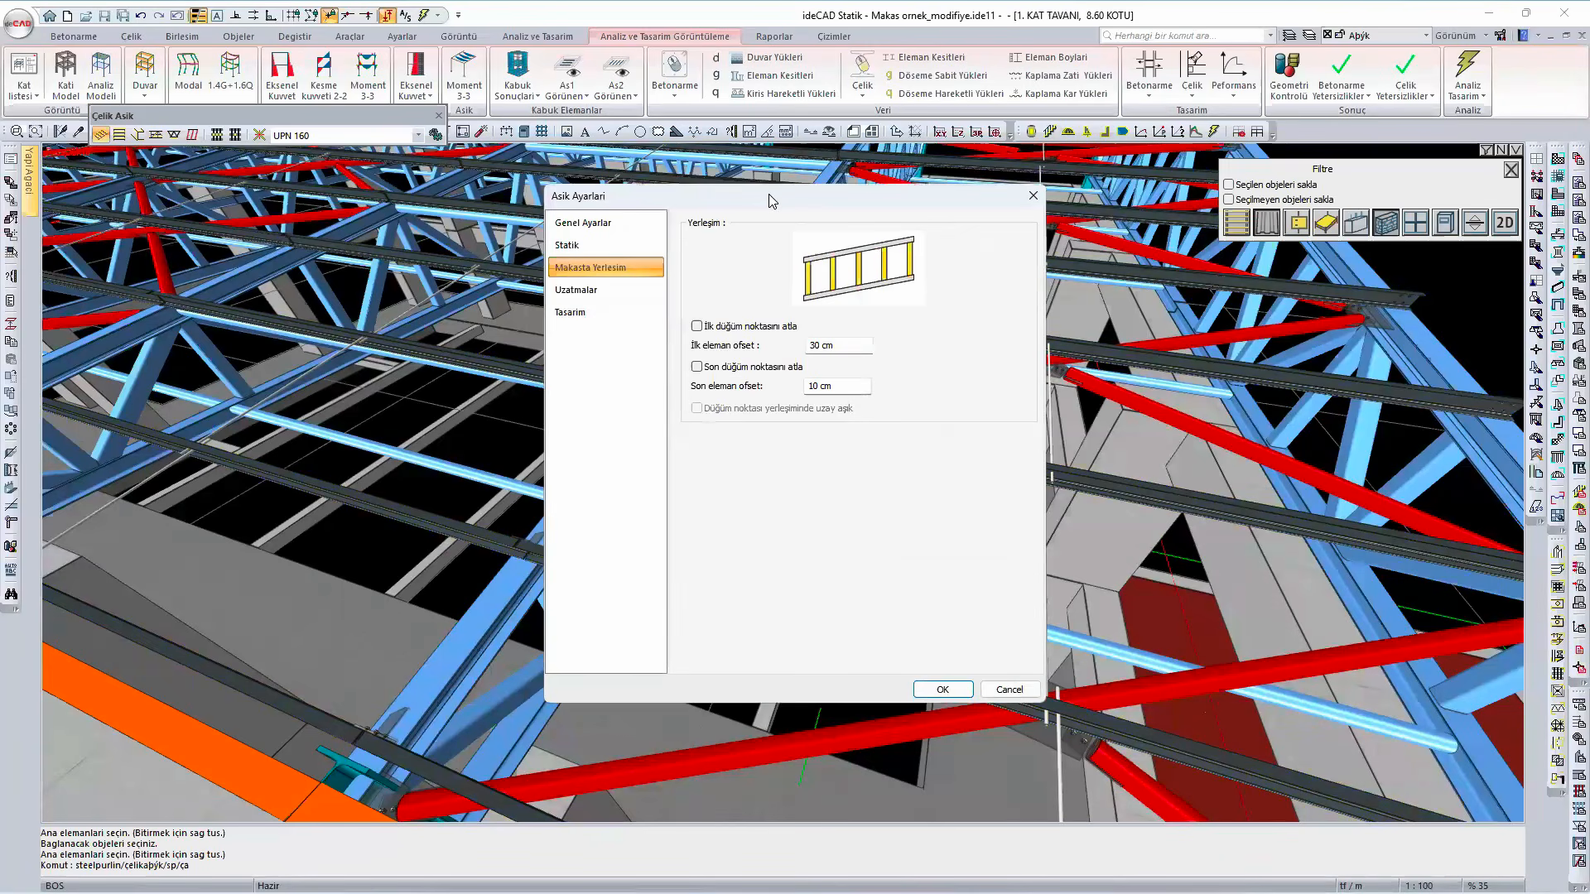
left_click_drag(768, 196, 1221, 276)
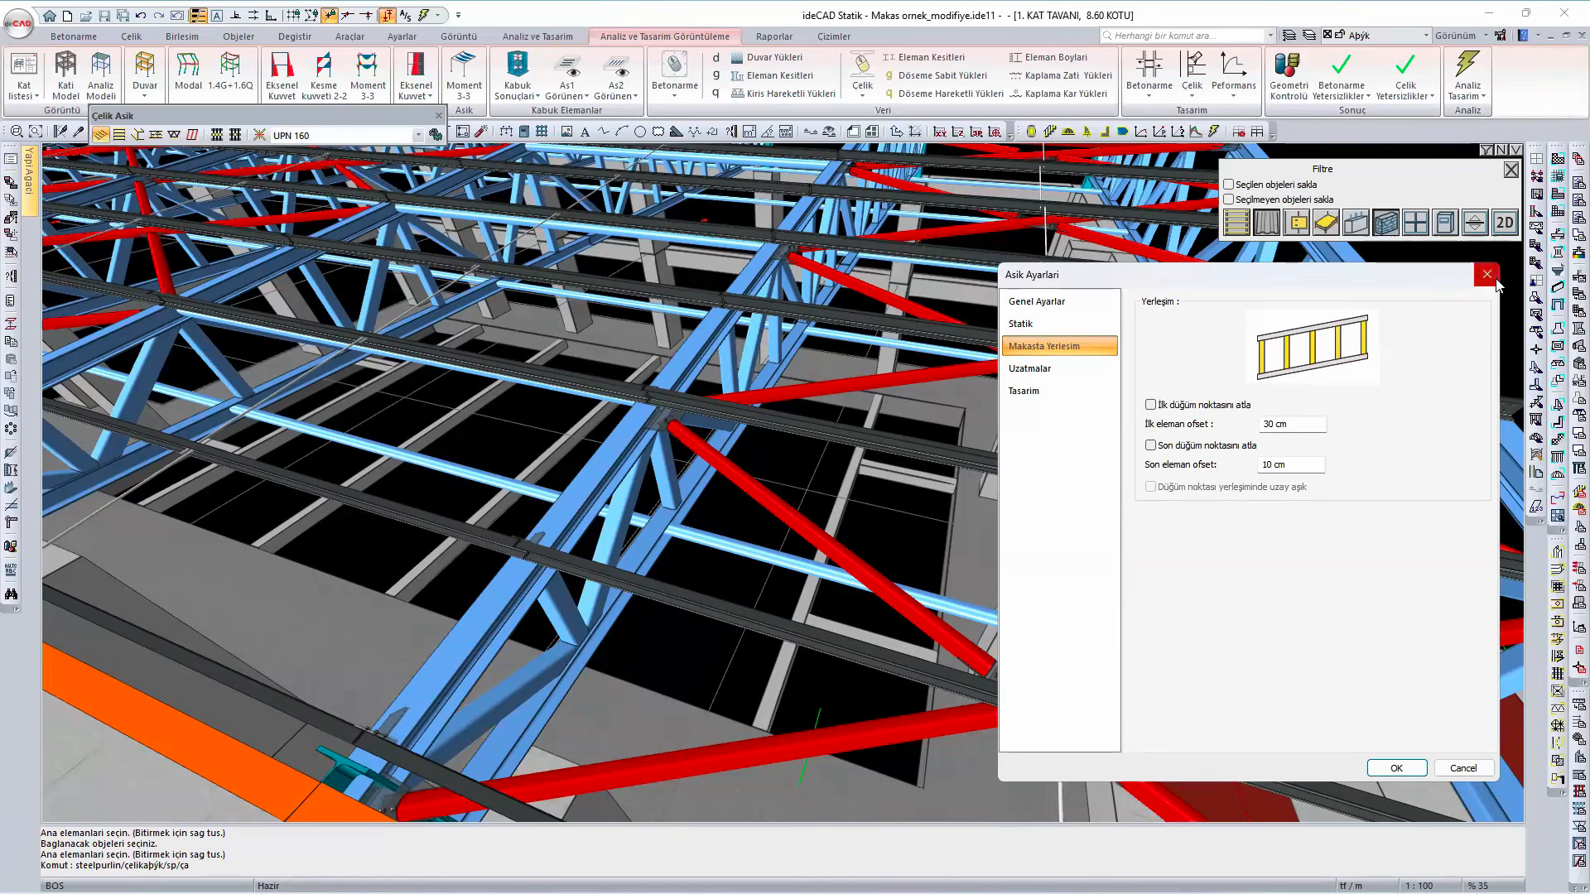
key("Escape")
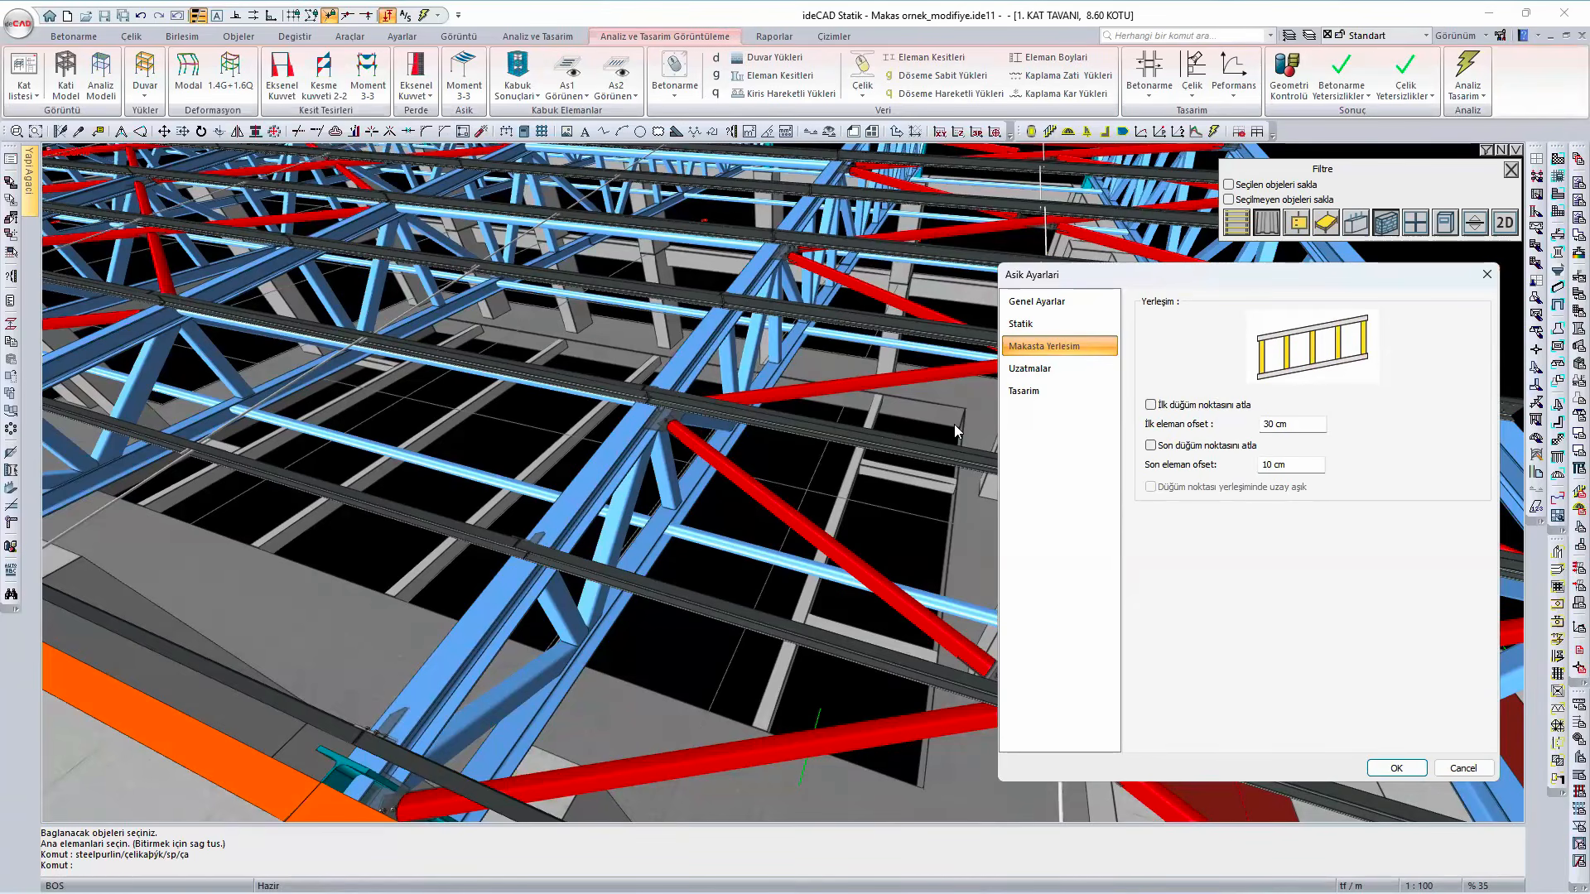
scroll(952, 430, "down", 2)
scroll(948, 477, "down", 5)
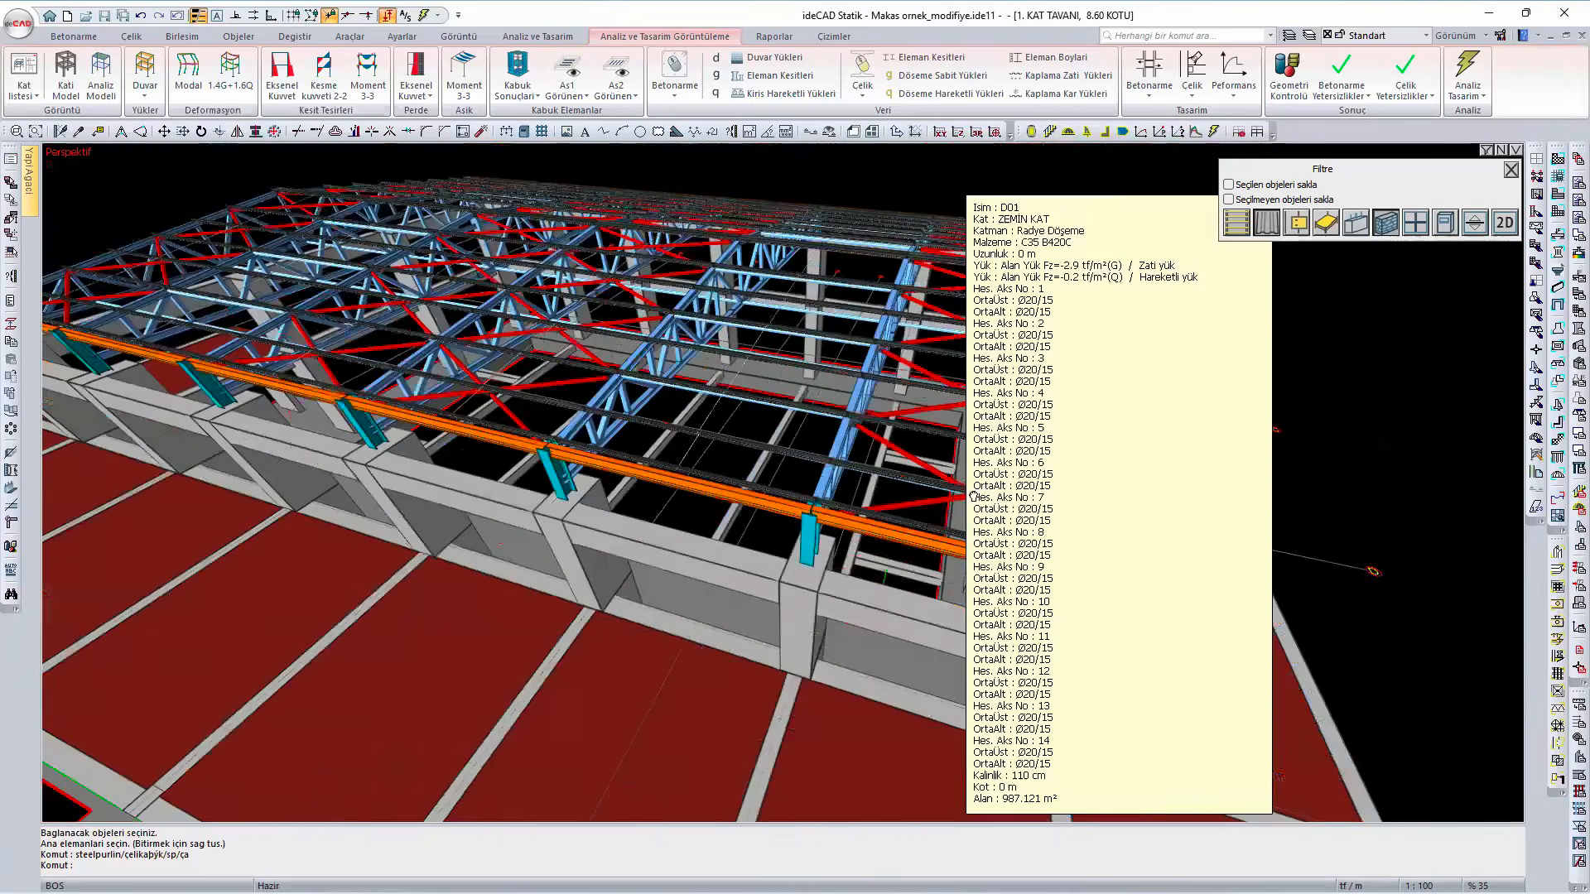
middle_click_drag(976, 492, 701, 456, "shift")
key("Escape")
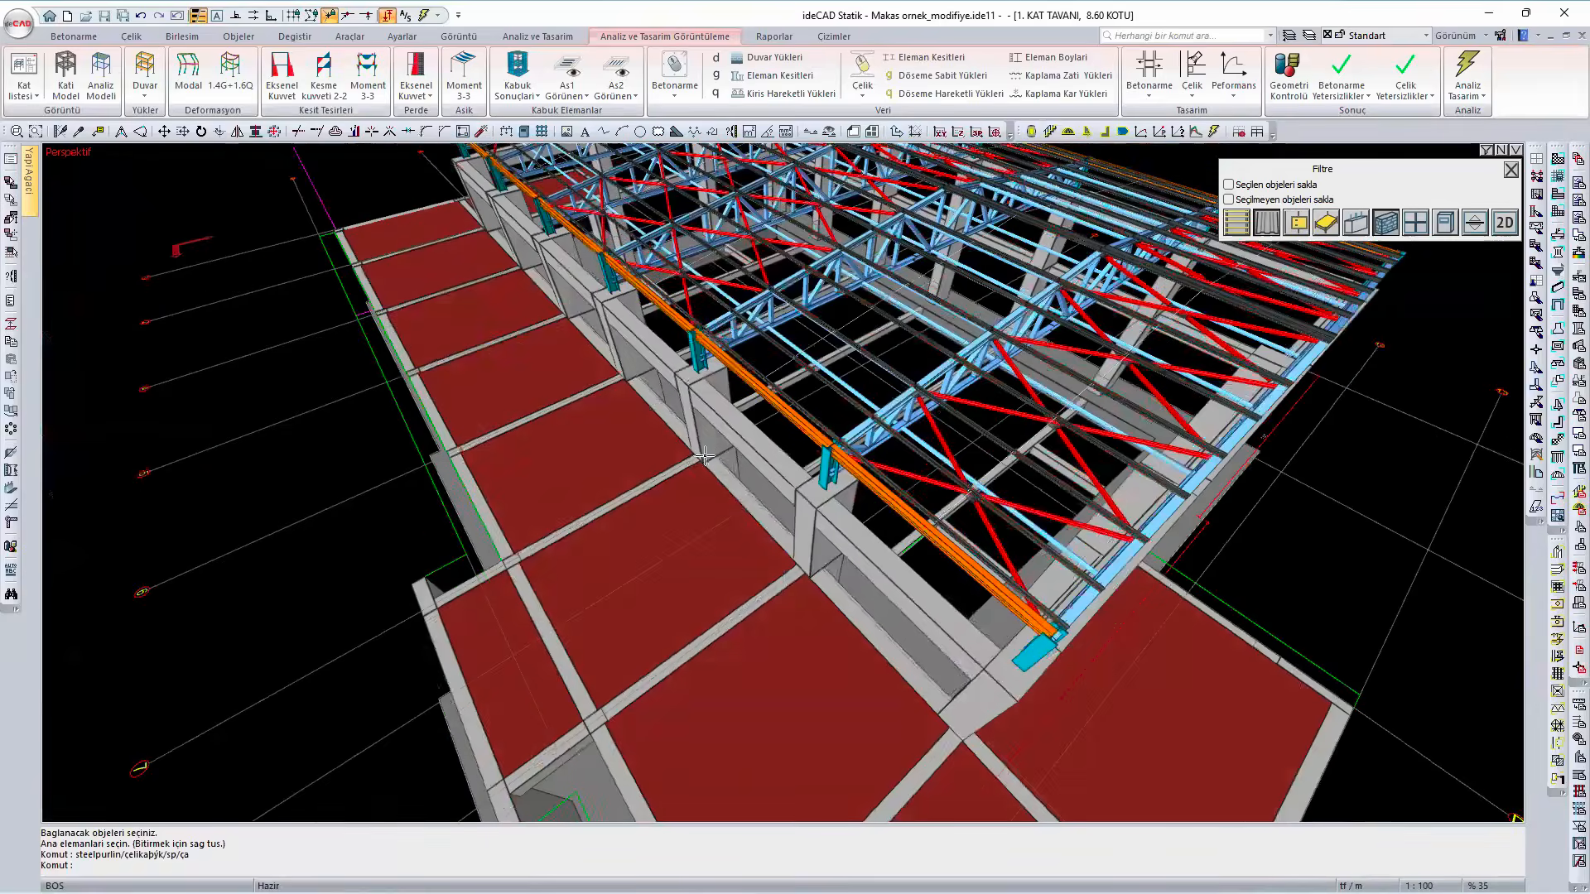
- Start selecting which steel purlins are included in the analysis with the Analiz Parçalarını Seç option
middle_click_drag(994, 435, 780, 447)
scroll(706, 457, "up", 4)
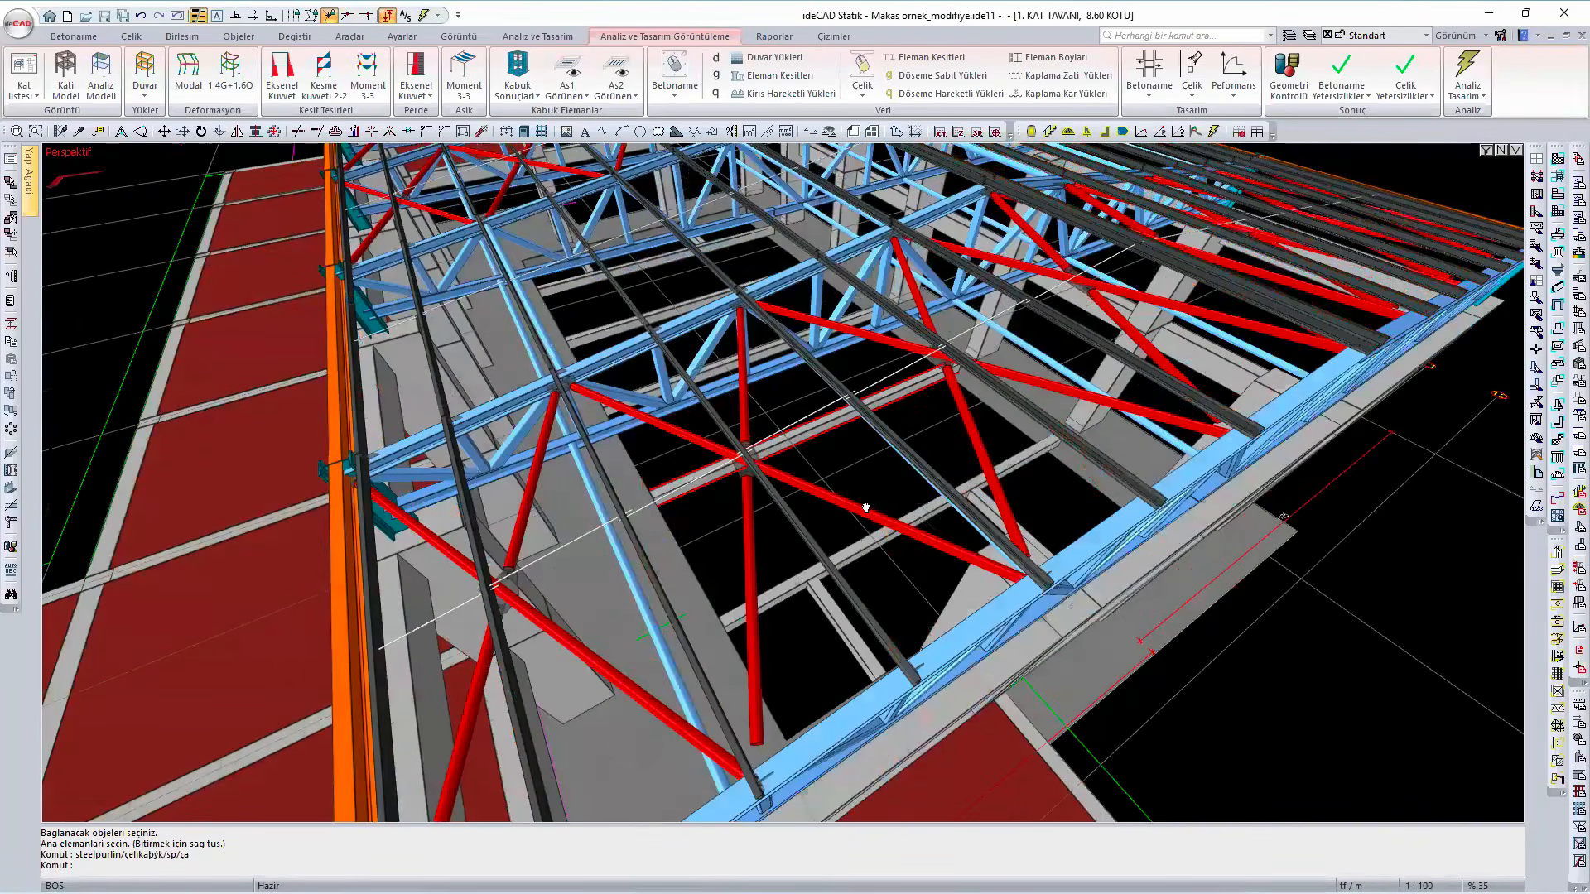
scroll(783, 447, "down", 3)
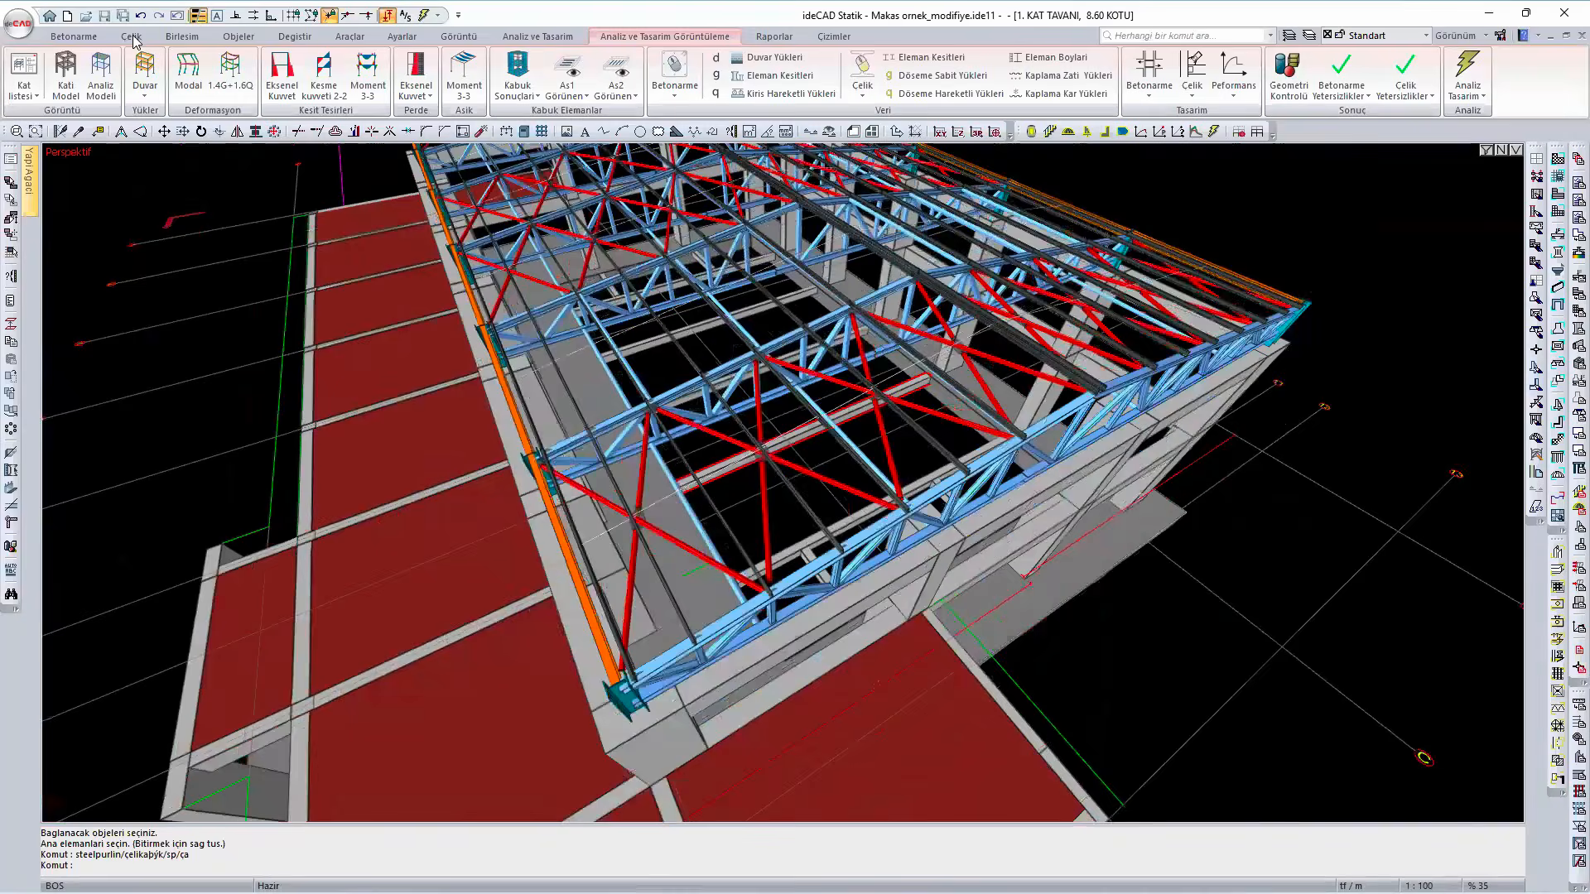
left_click(132, 37)
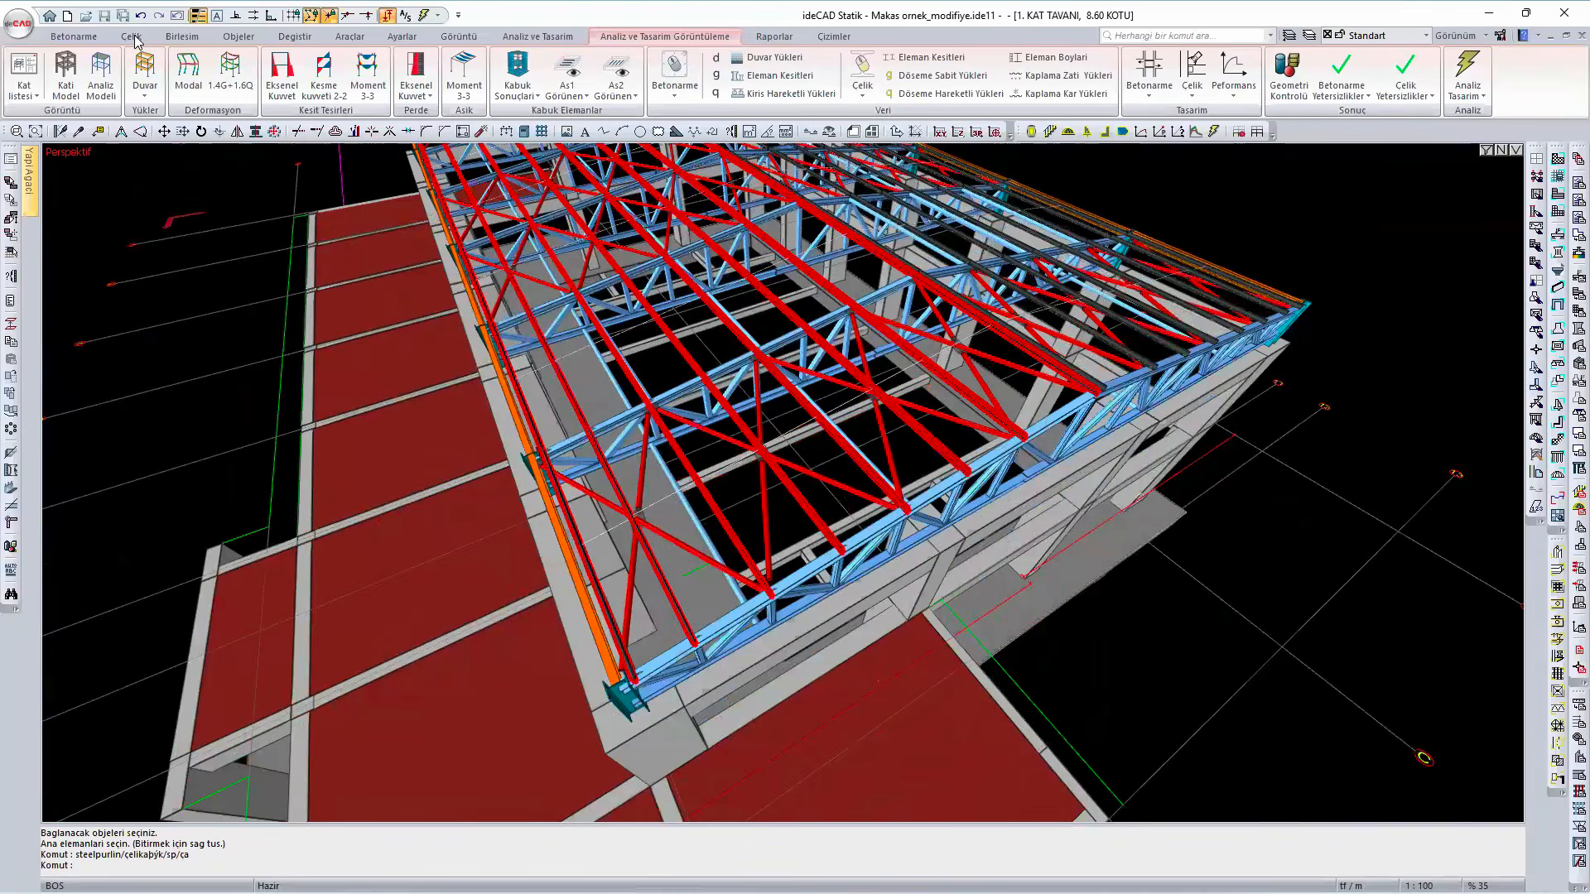
left_click(413, 70)
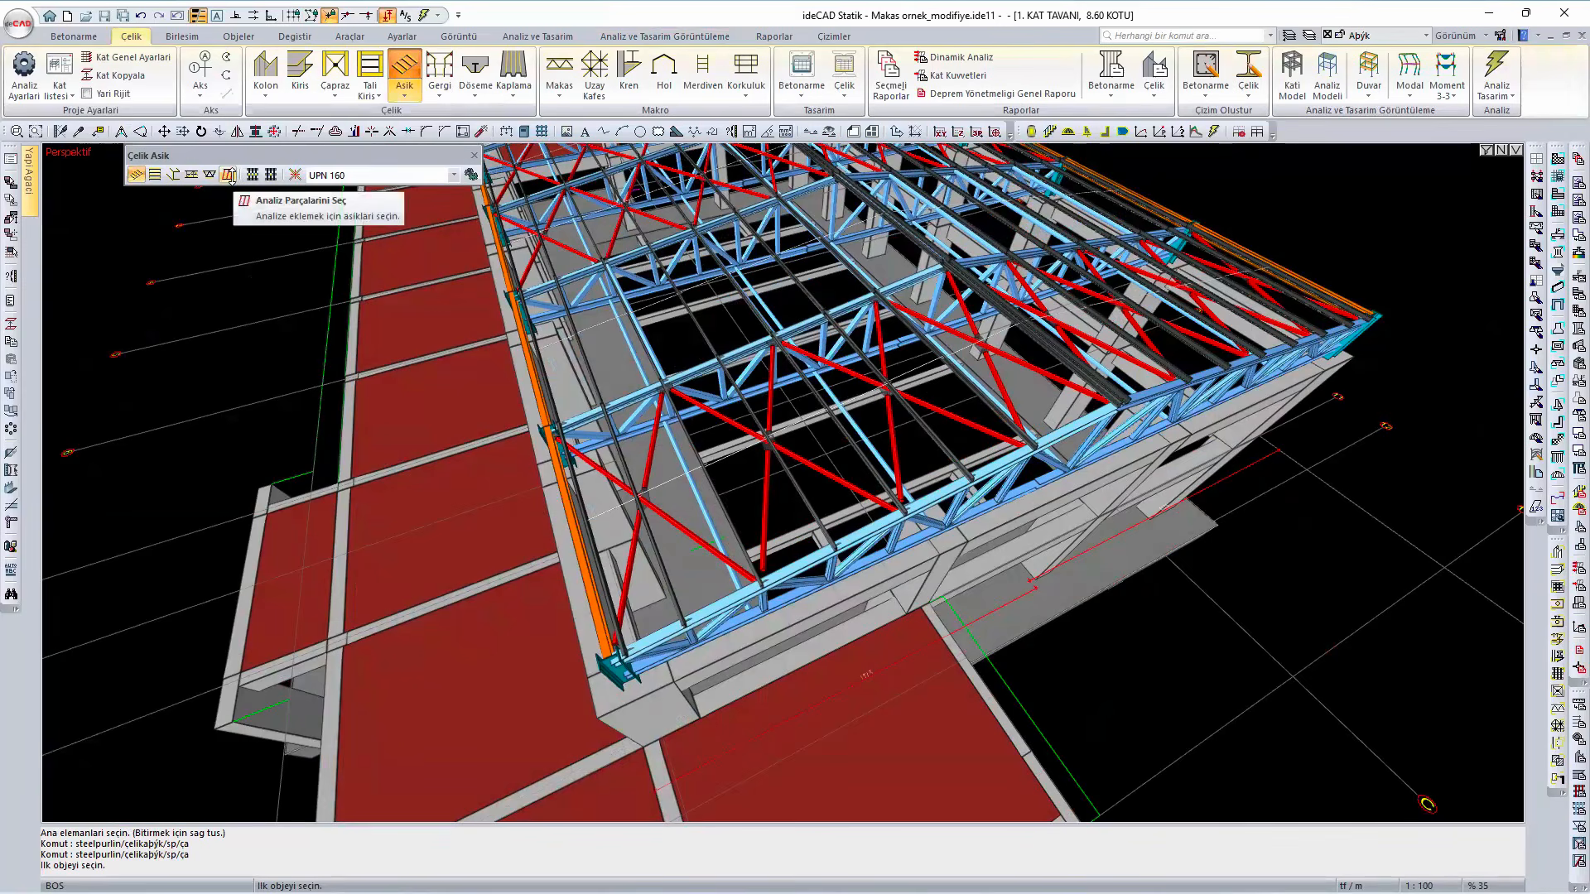
left_click(229, 175)
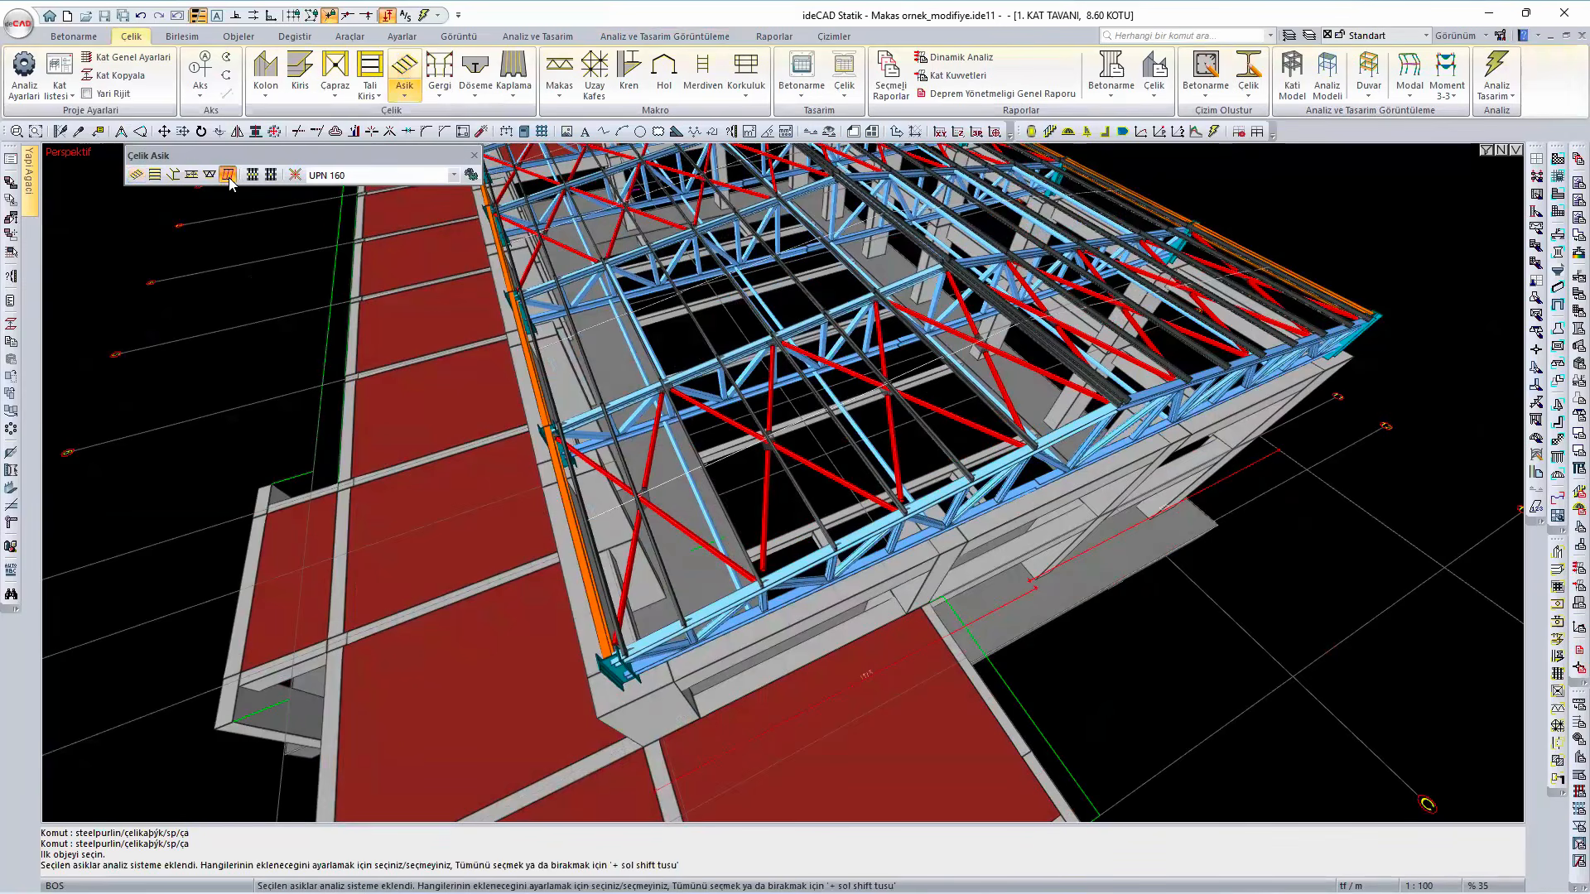
- Mark three adjacent purlins near the eaves in the braced end bay as analysis members
middle_click_drag(1160, 554, 1052, 598)
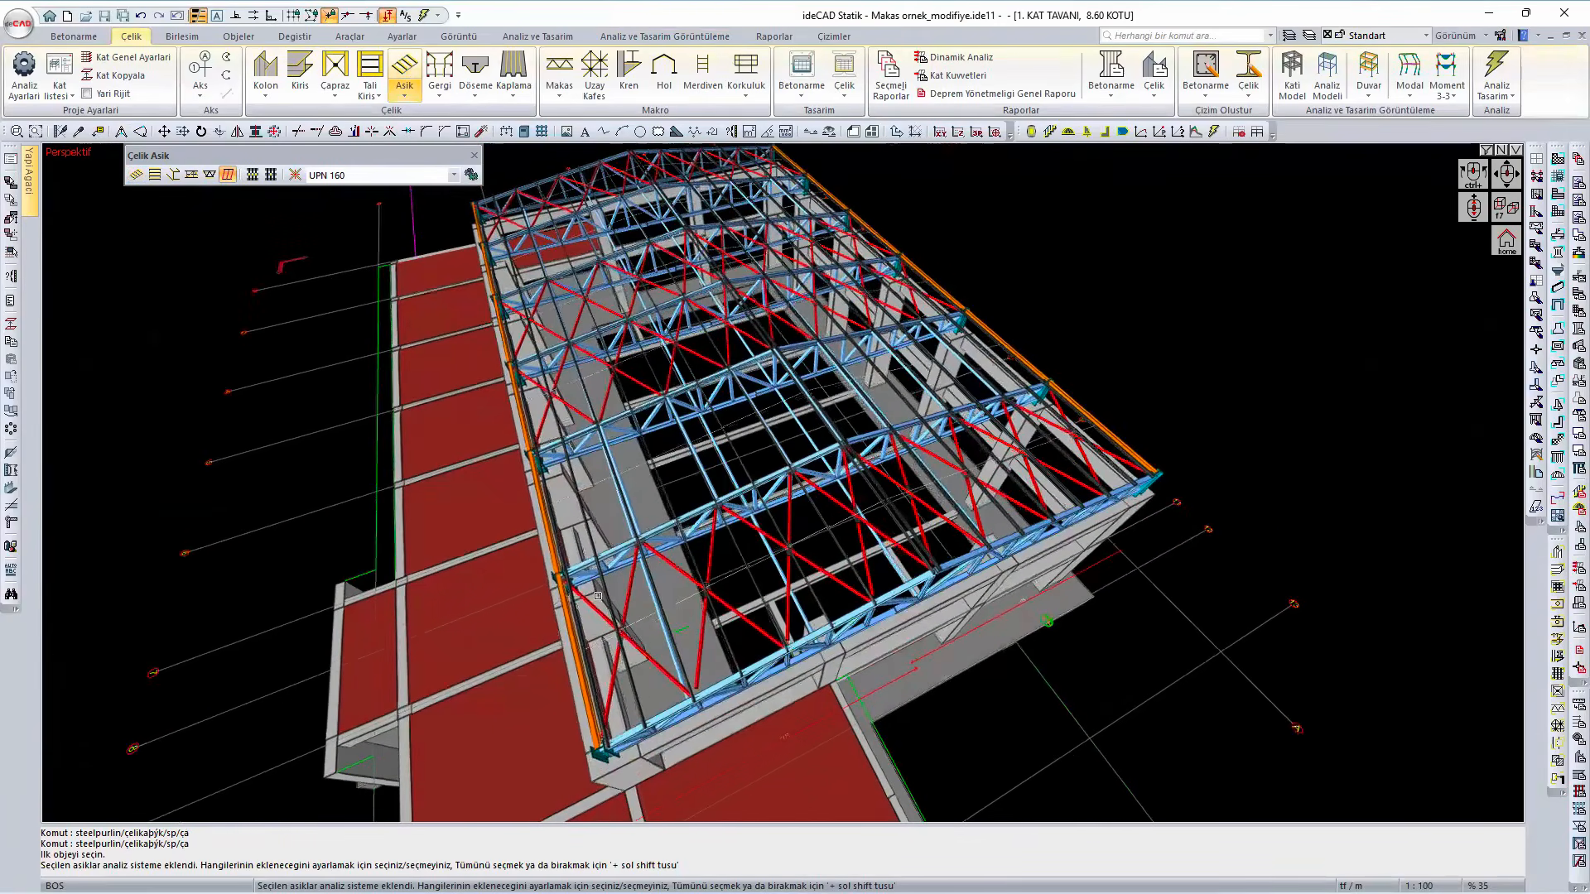
middle_click_drag(650, 589, 648, 600)
scroll(647, 600, "up", 5)
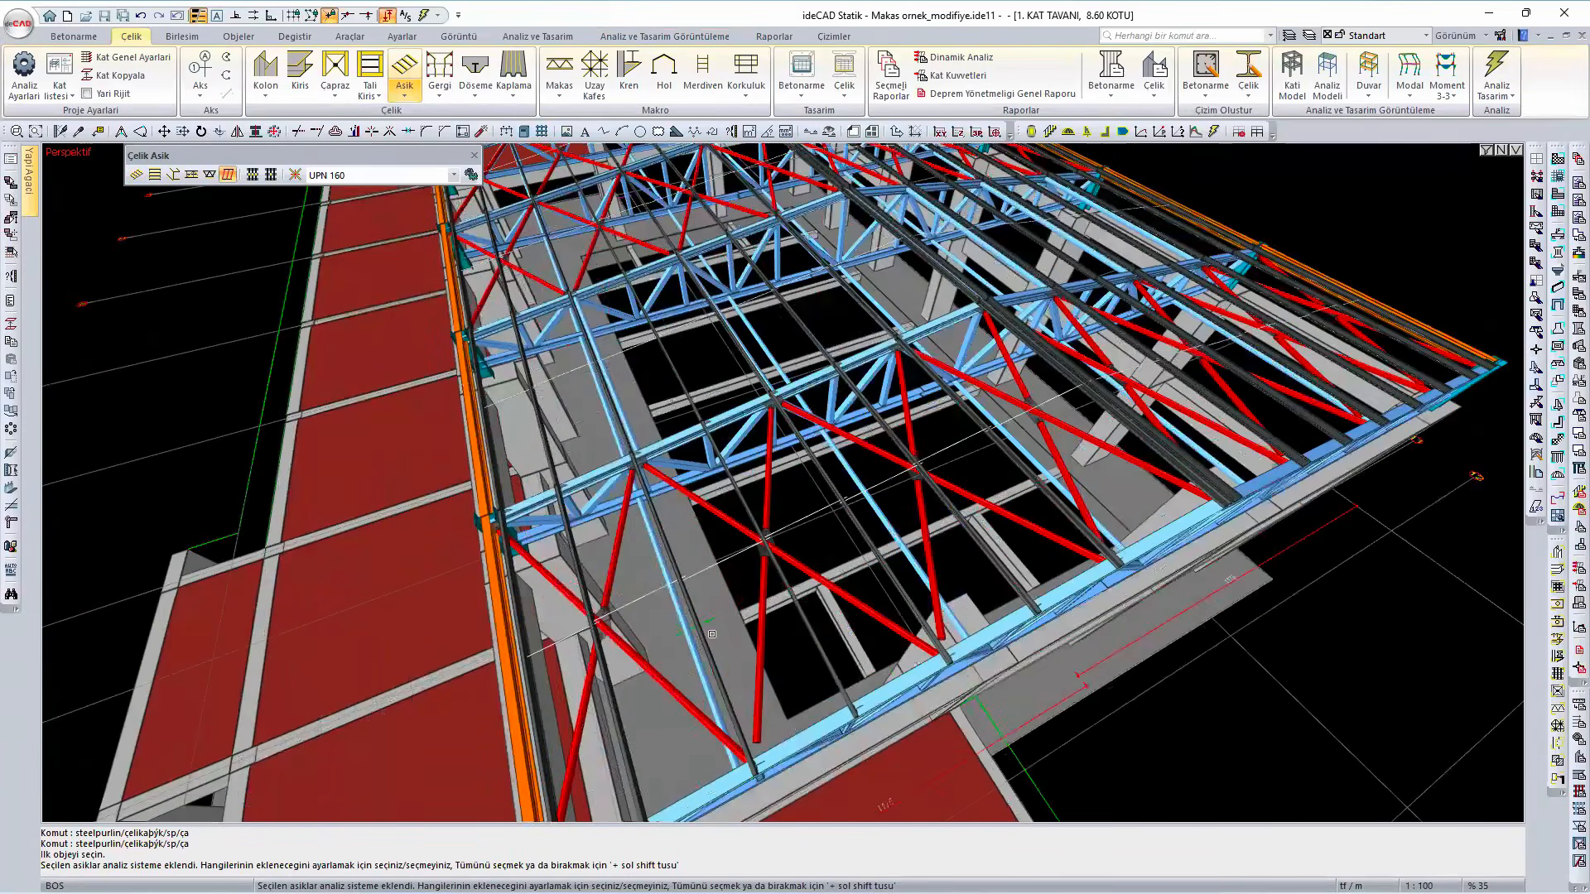
middle_click_drag(643, 341, 688, 385)
left_click(616, 418)
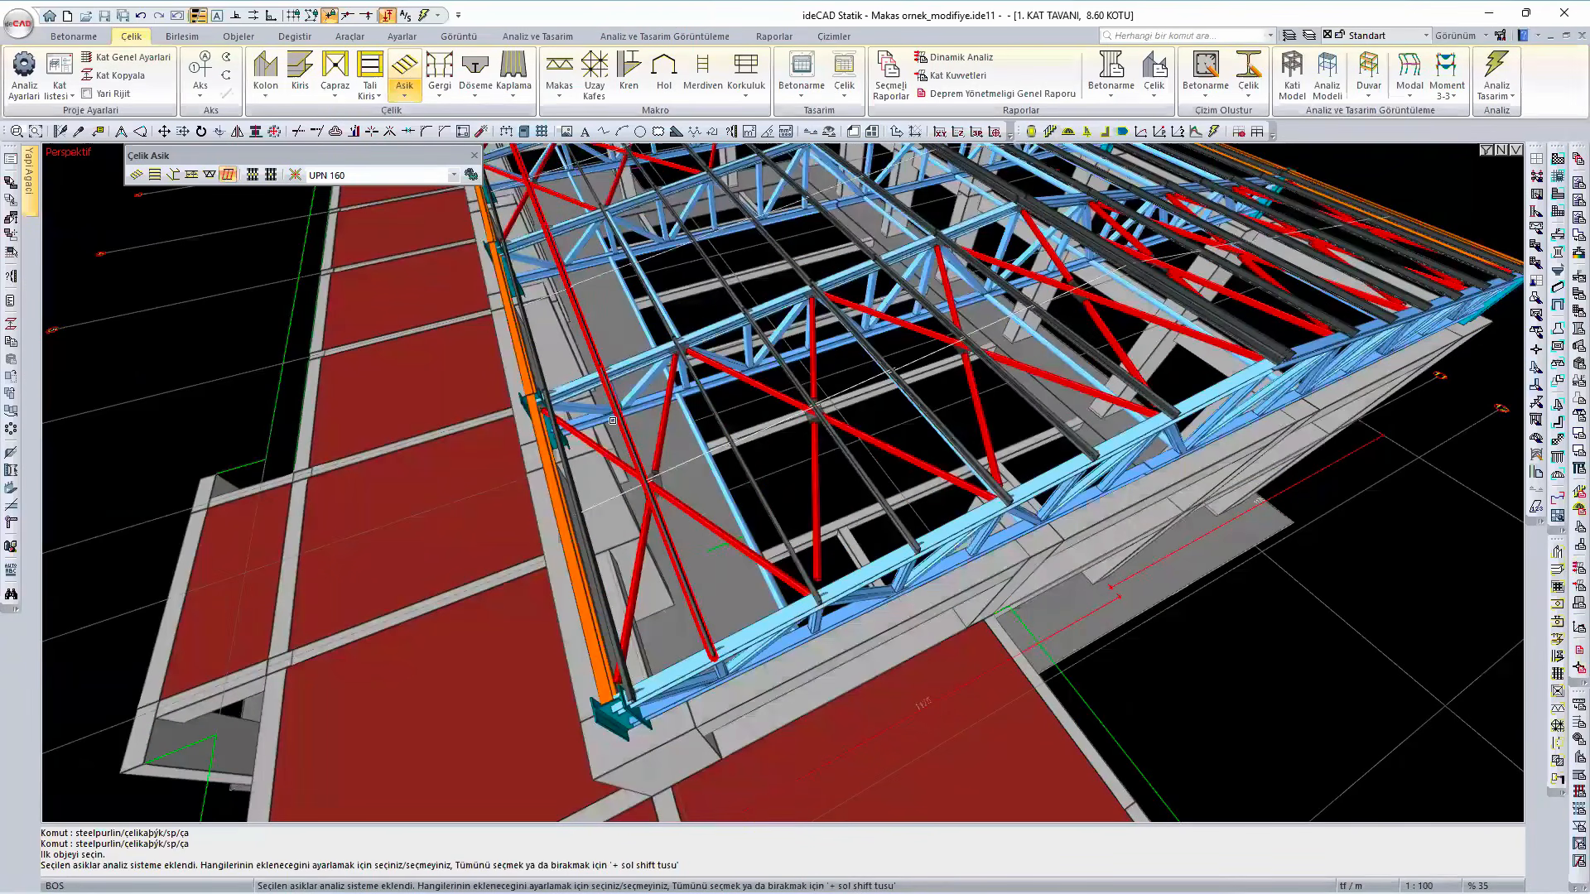
left_click(617, 416)
left_click(566, 480)
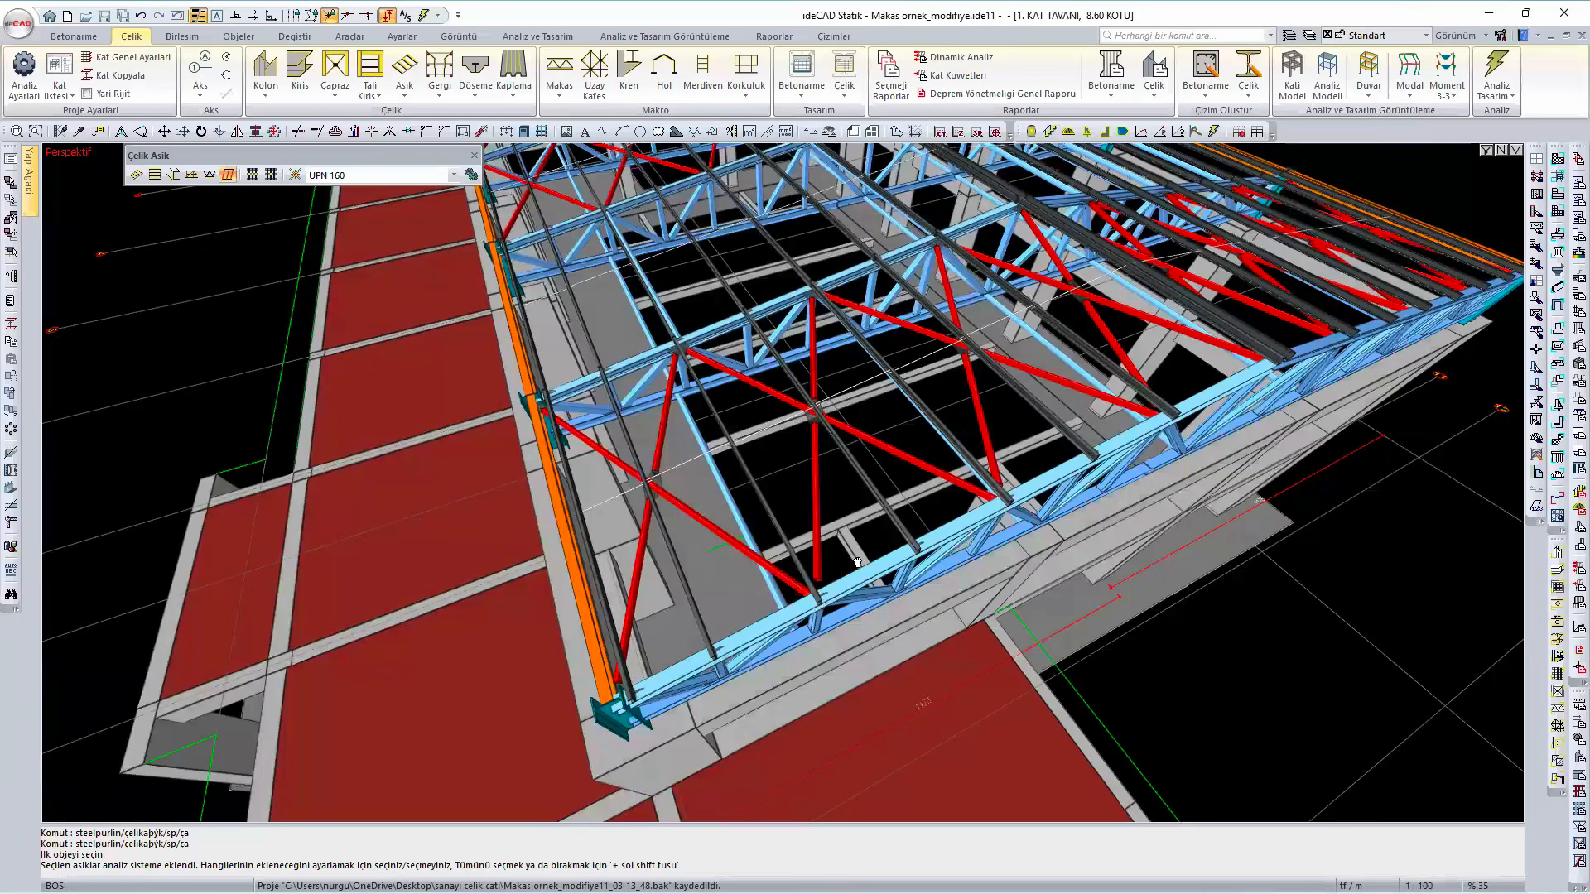
middle_click_drag(778, 601, 648, 672)
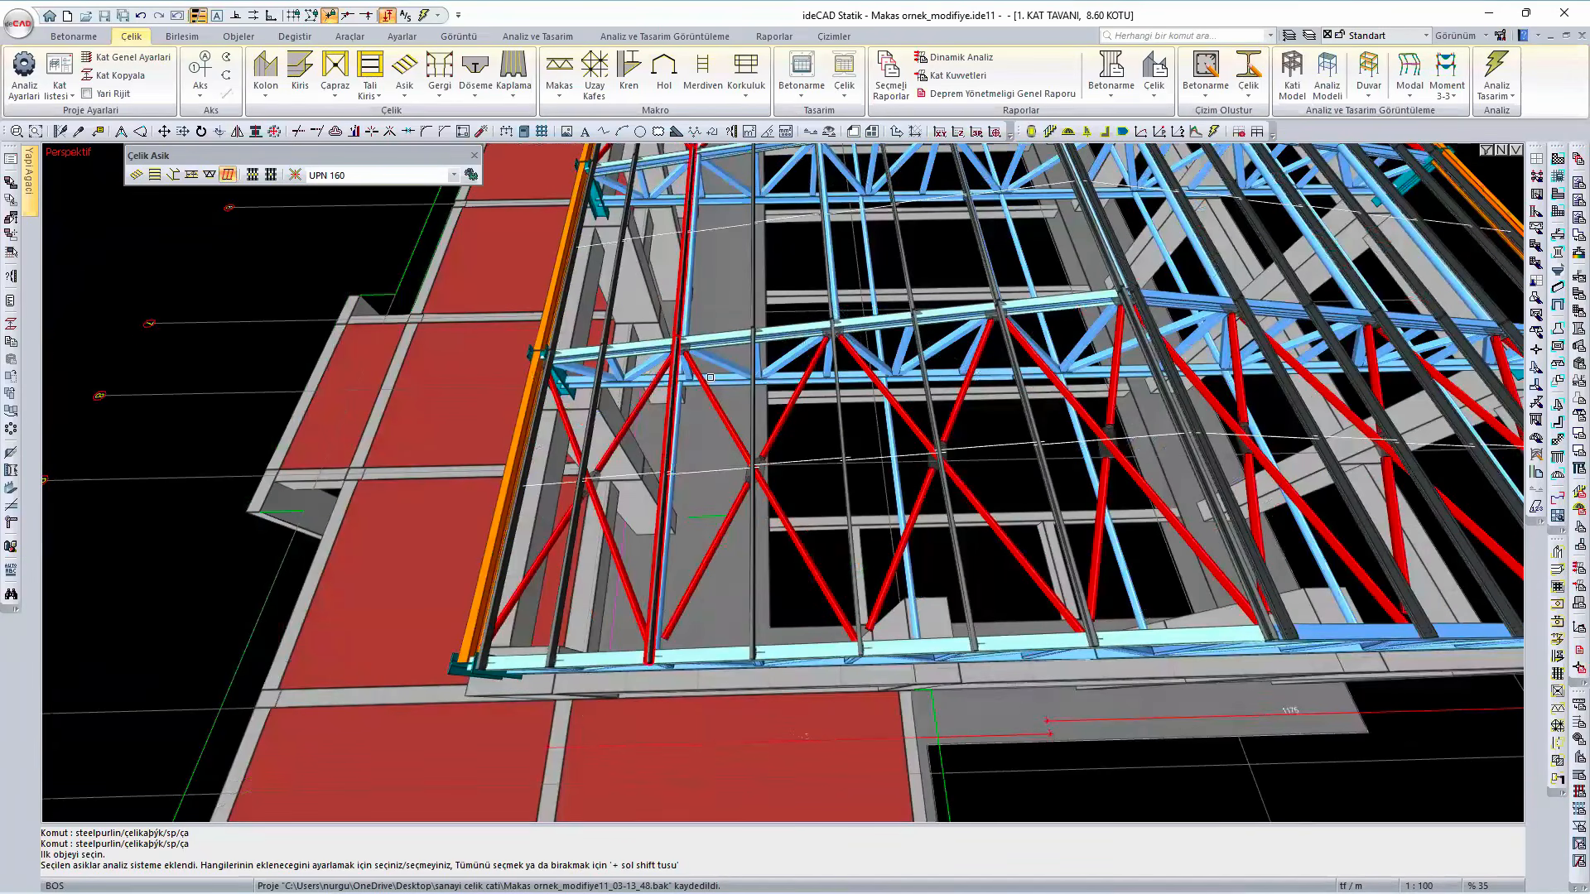
left_click(667, 452)
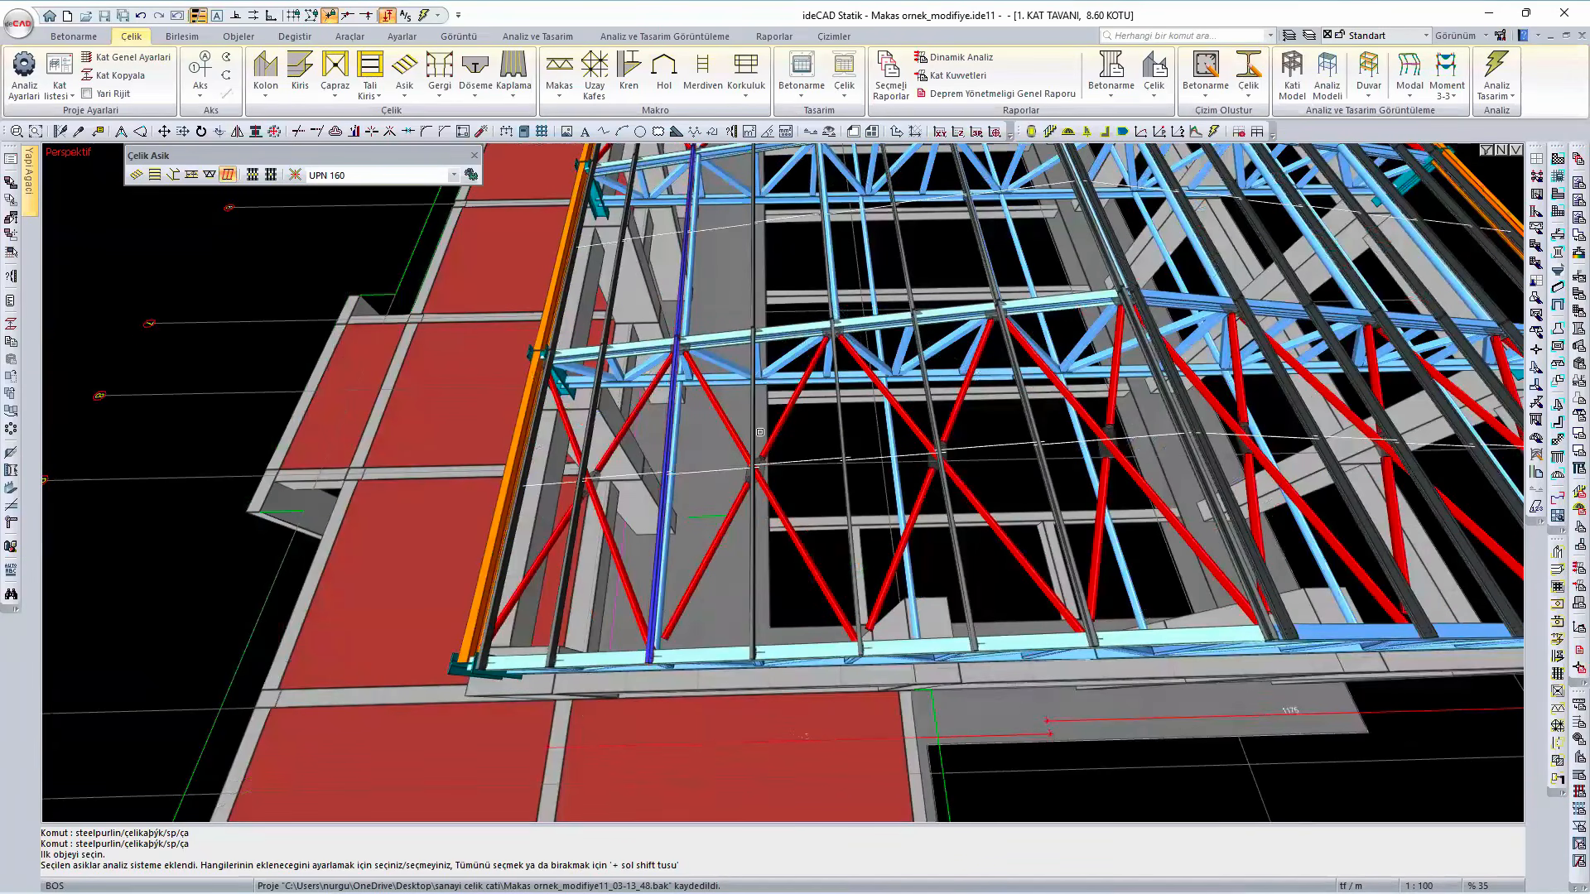
left_click(756, 431)
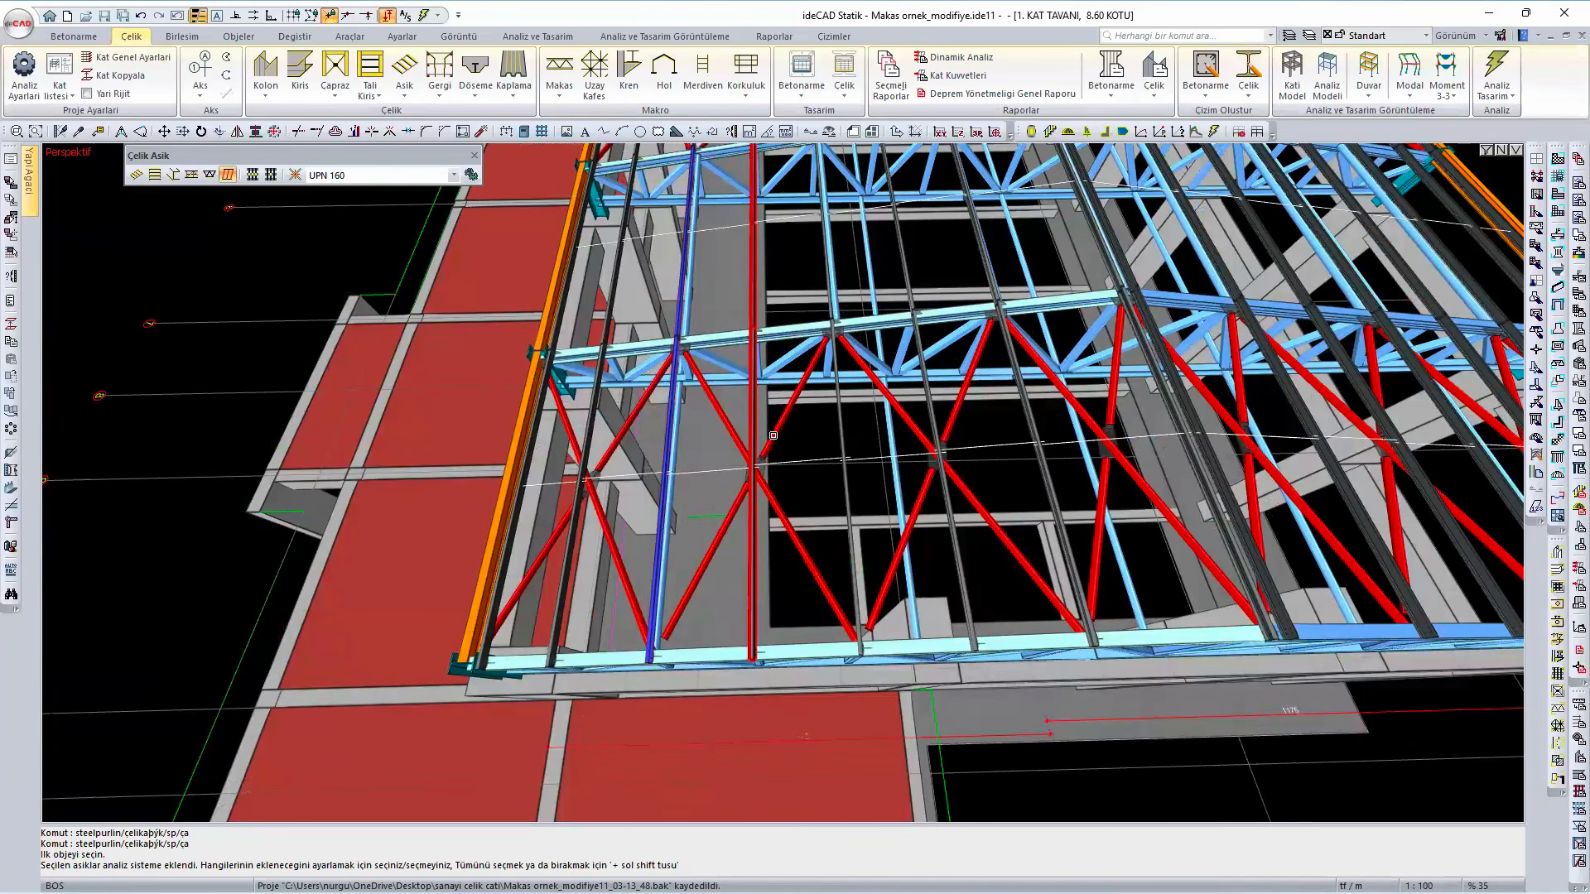
left_click(844, 427)
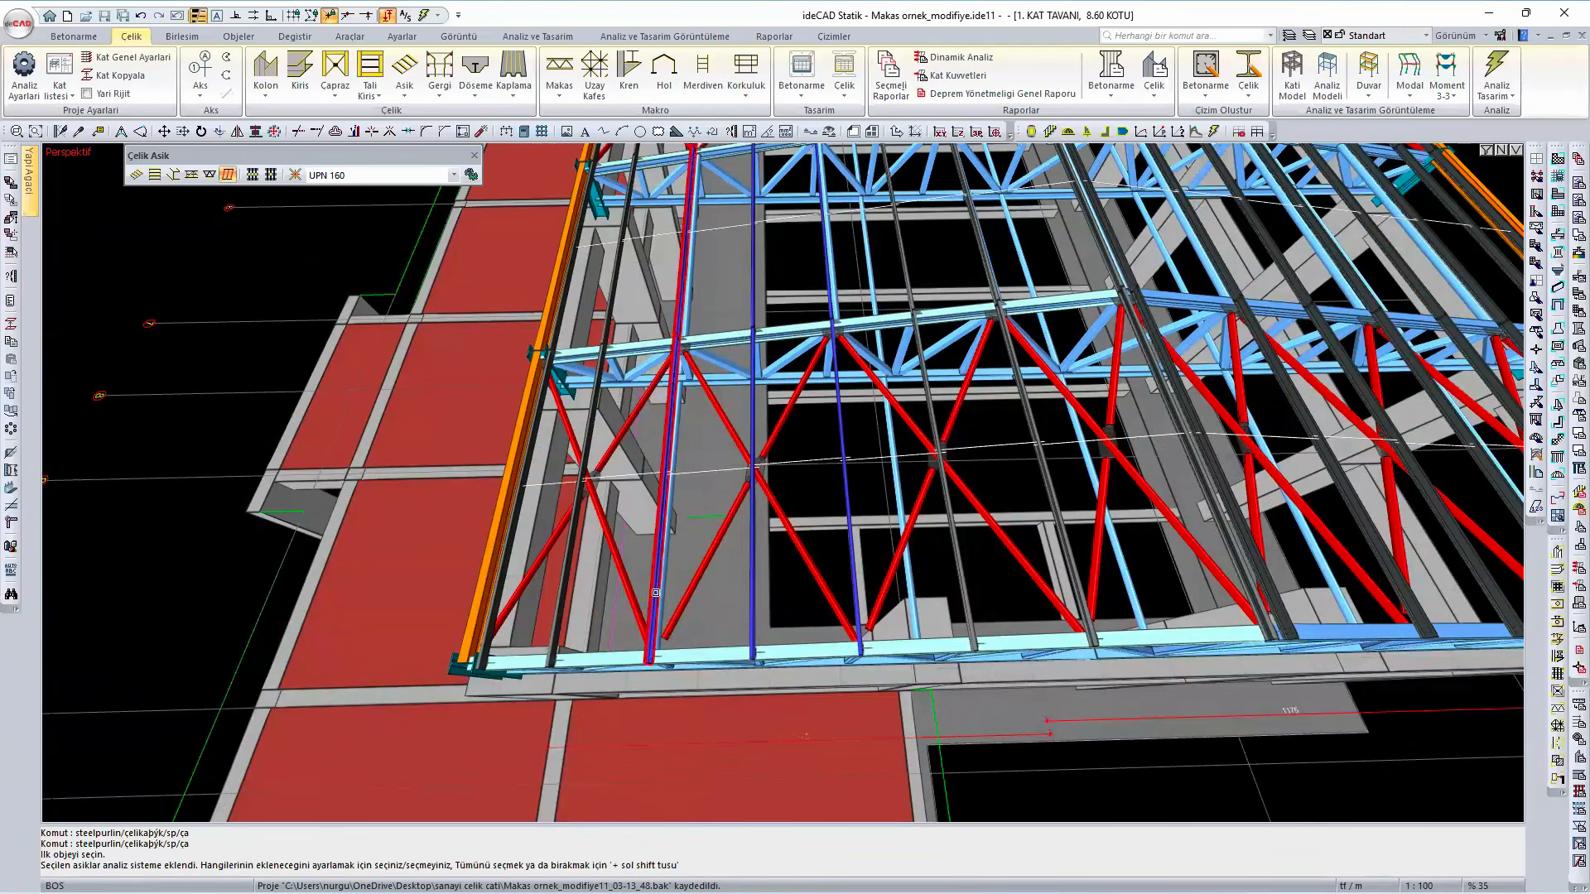
- Remove the three marked purlins from the analysis selection and close the purlin tools
scroll(656, 593, "up", 2)
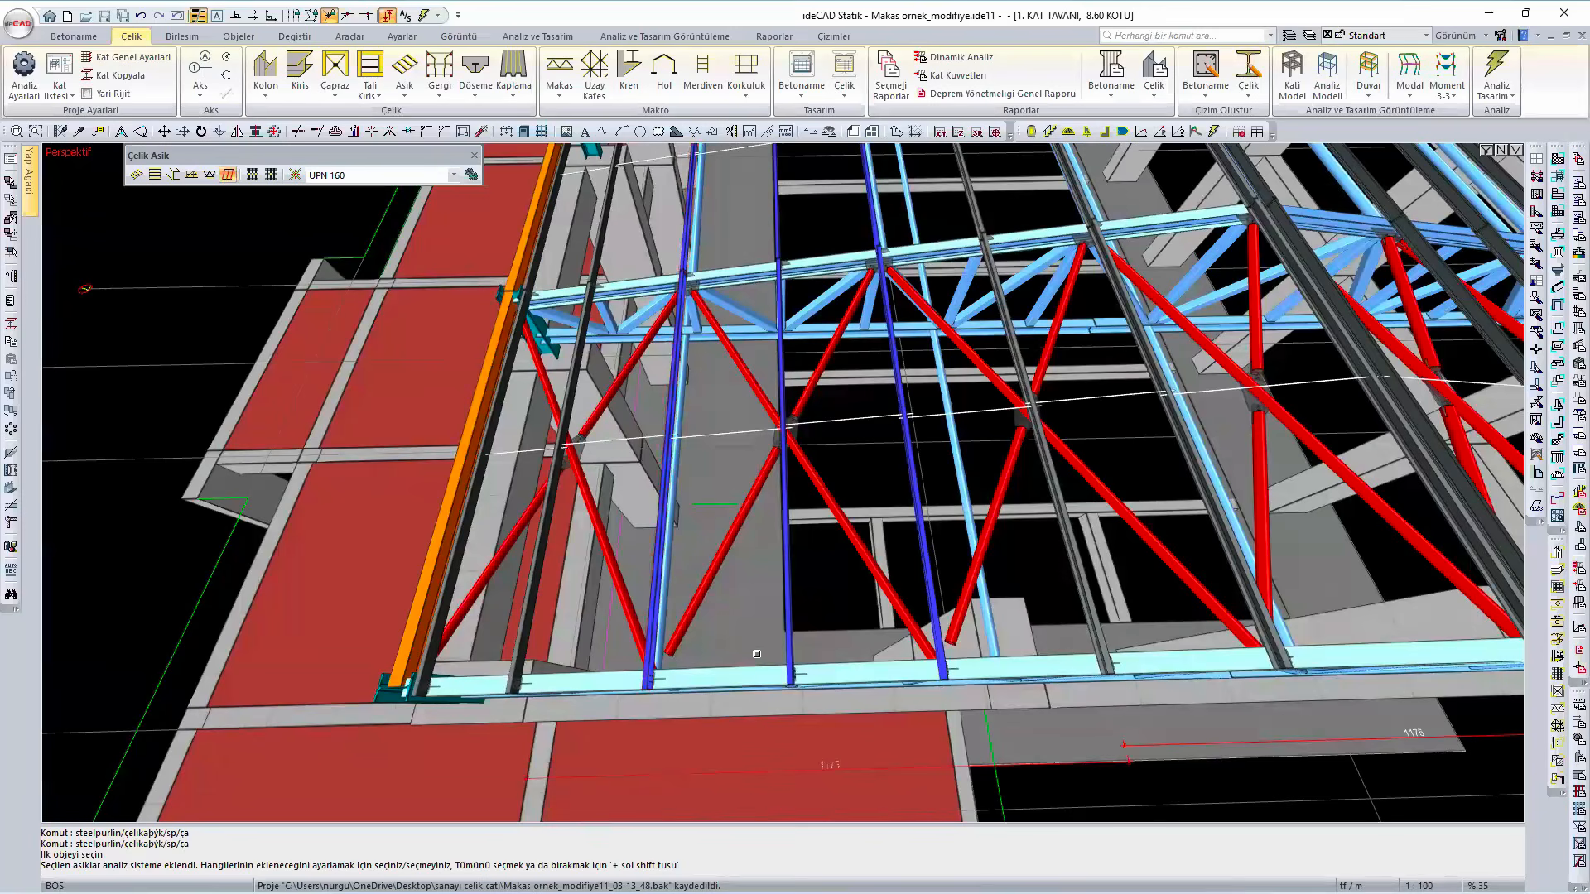
left_click(661, 540)
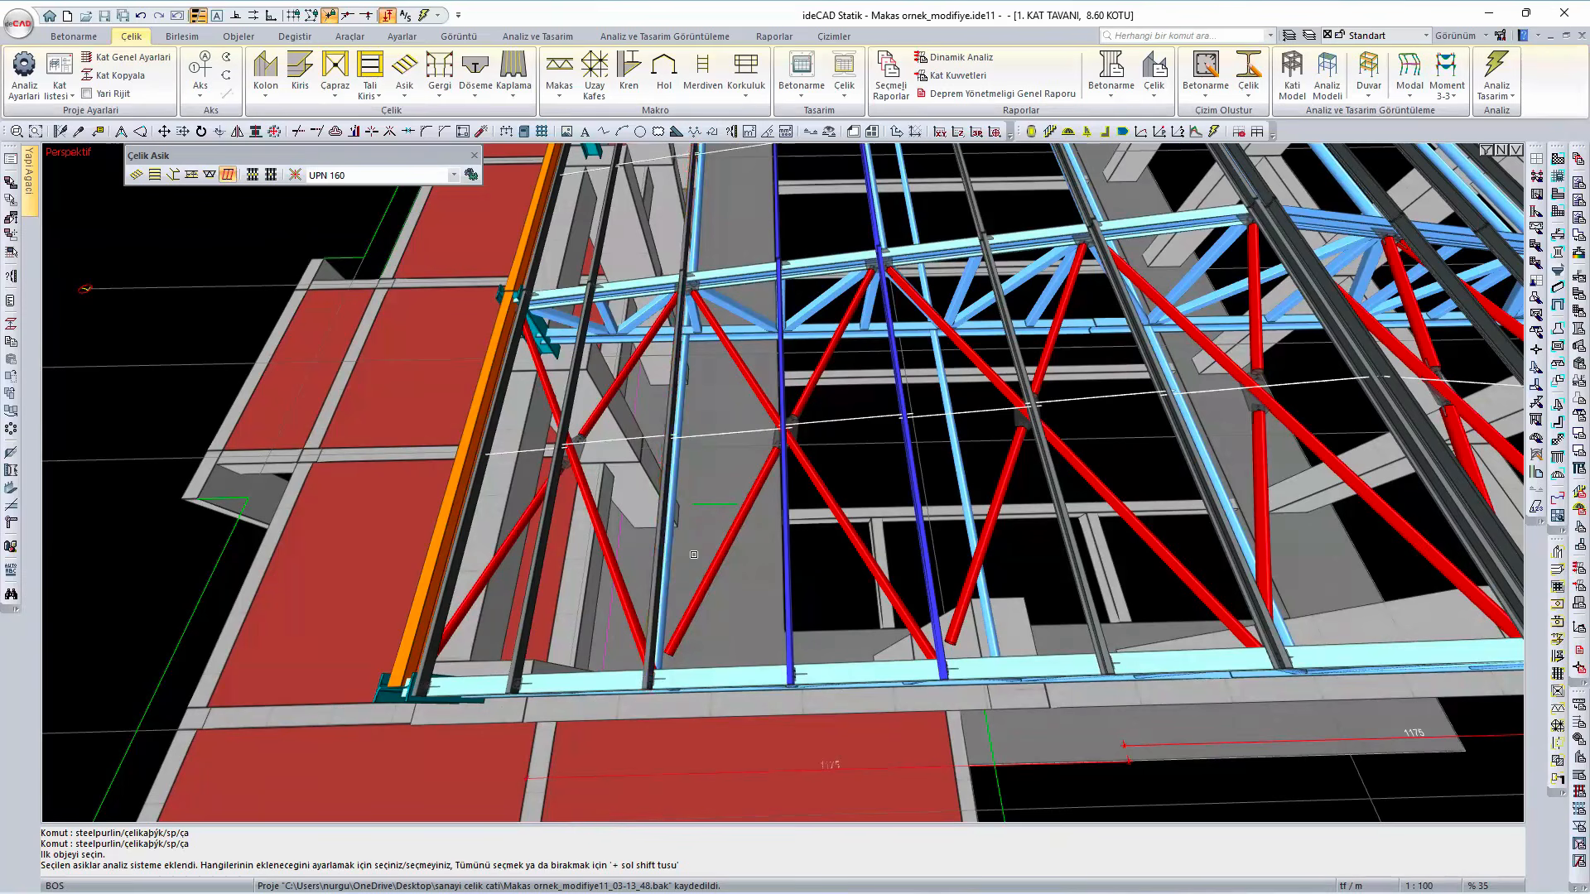
left_click(785, 569)
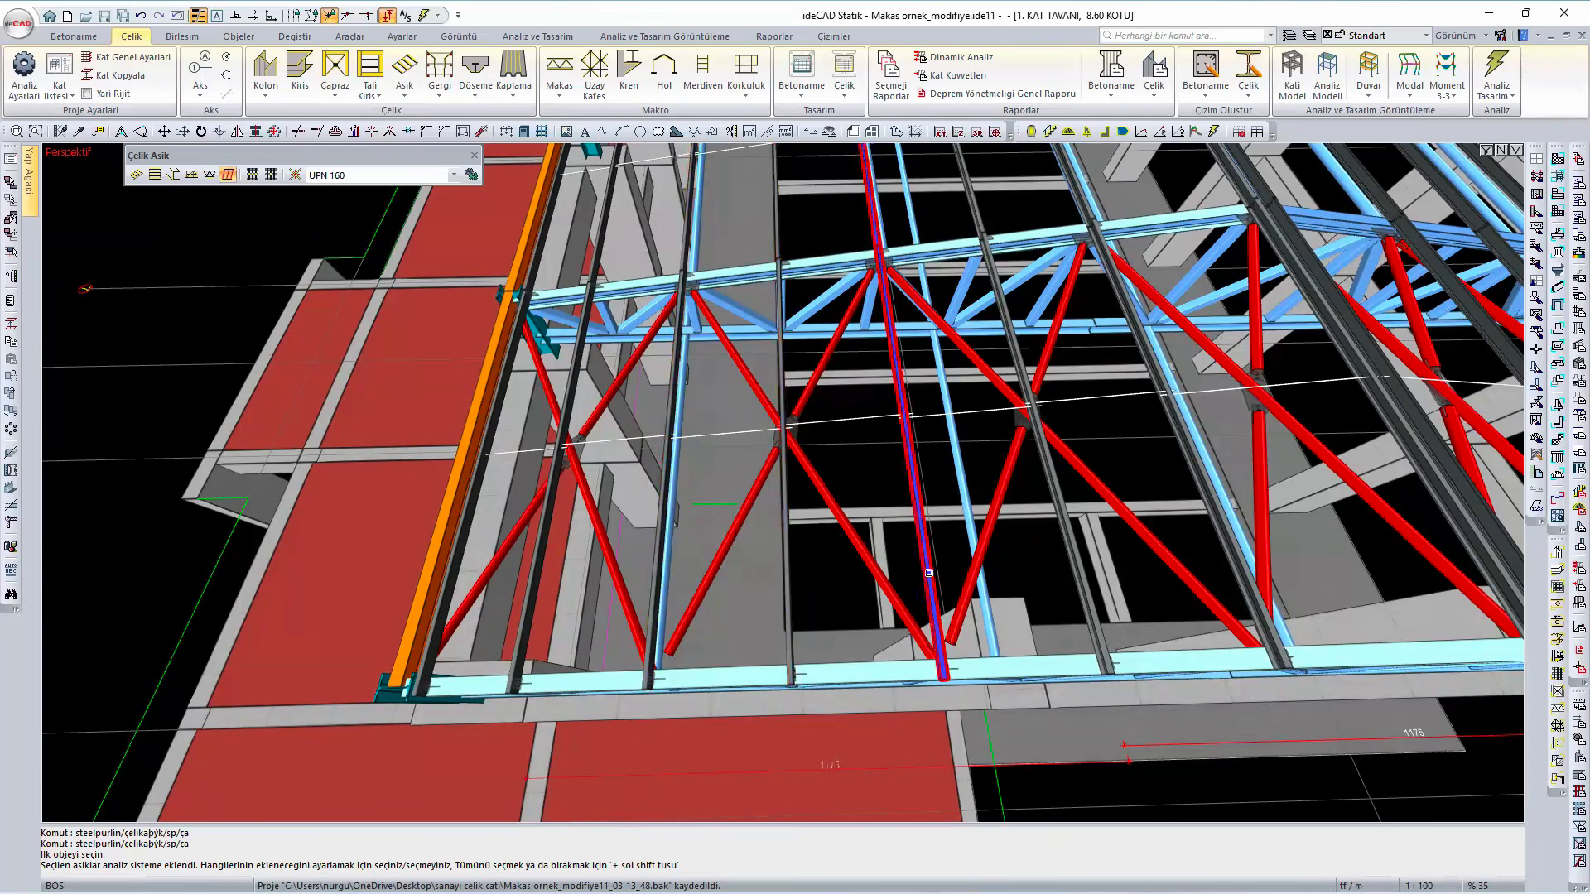
left_click(933, 638)
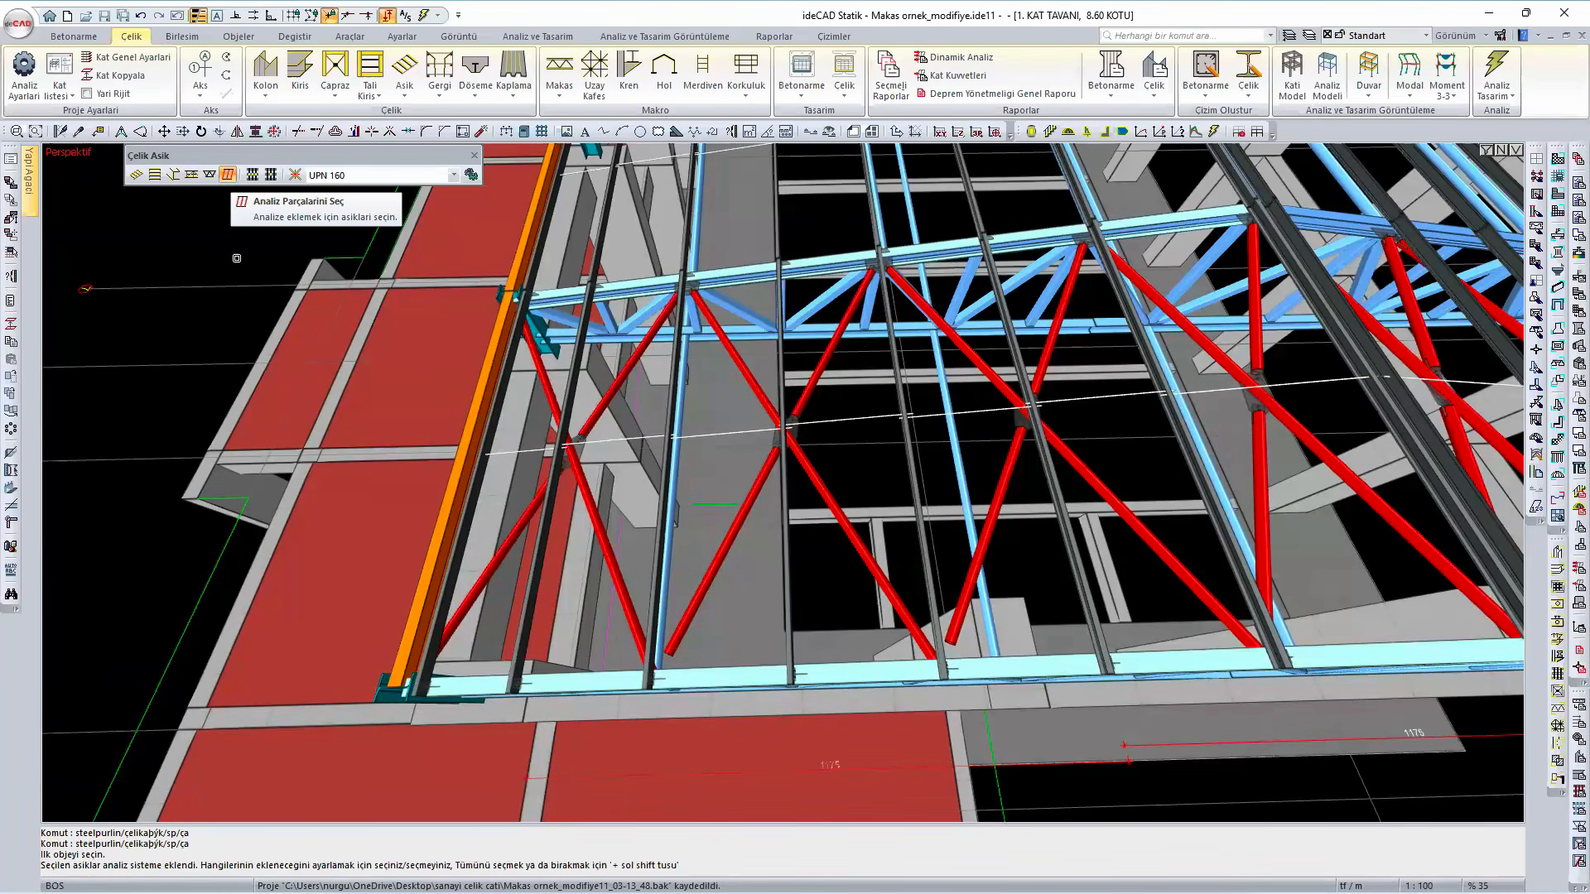
left_click(474, 154)
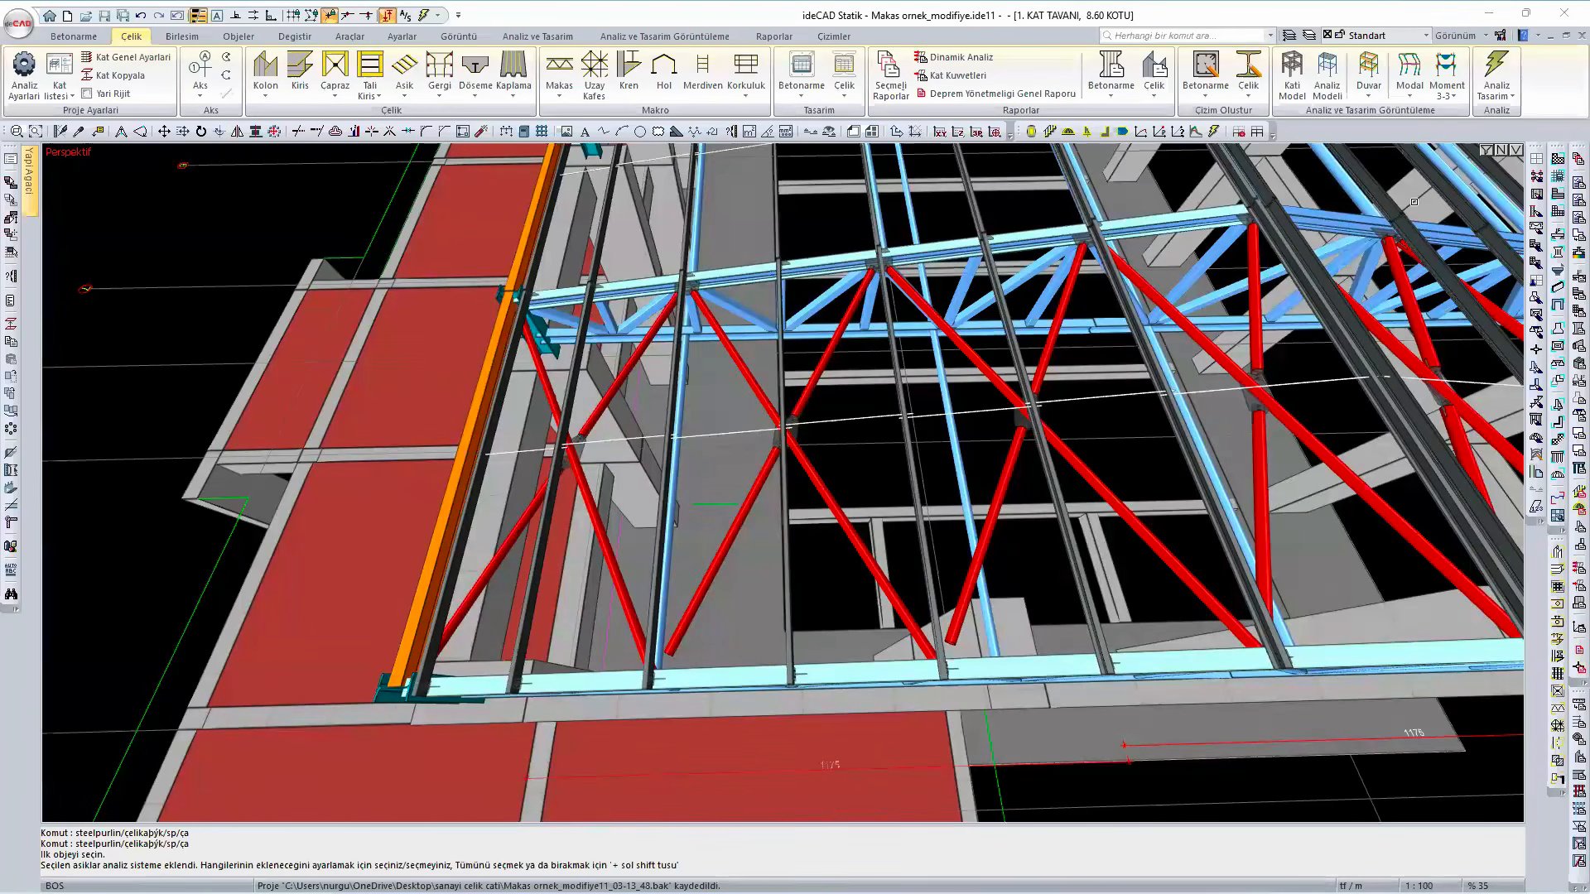
- Open the analysis visualization on the loads and review the load types, keeping Aşıklardan Etkiyen Yükler selected
scroll(114, 363, "down", 1)
right_click(212, 330)
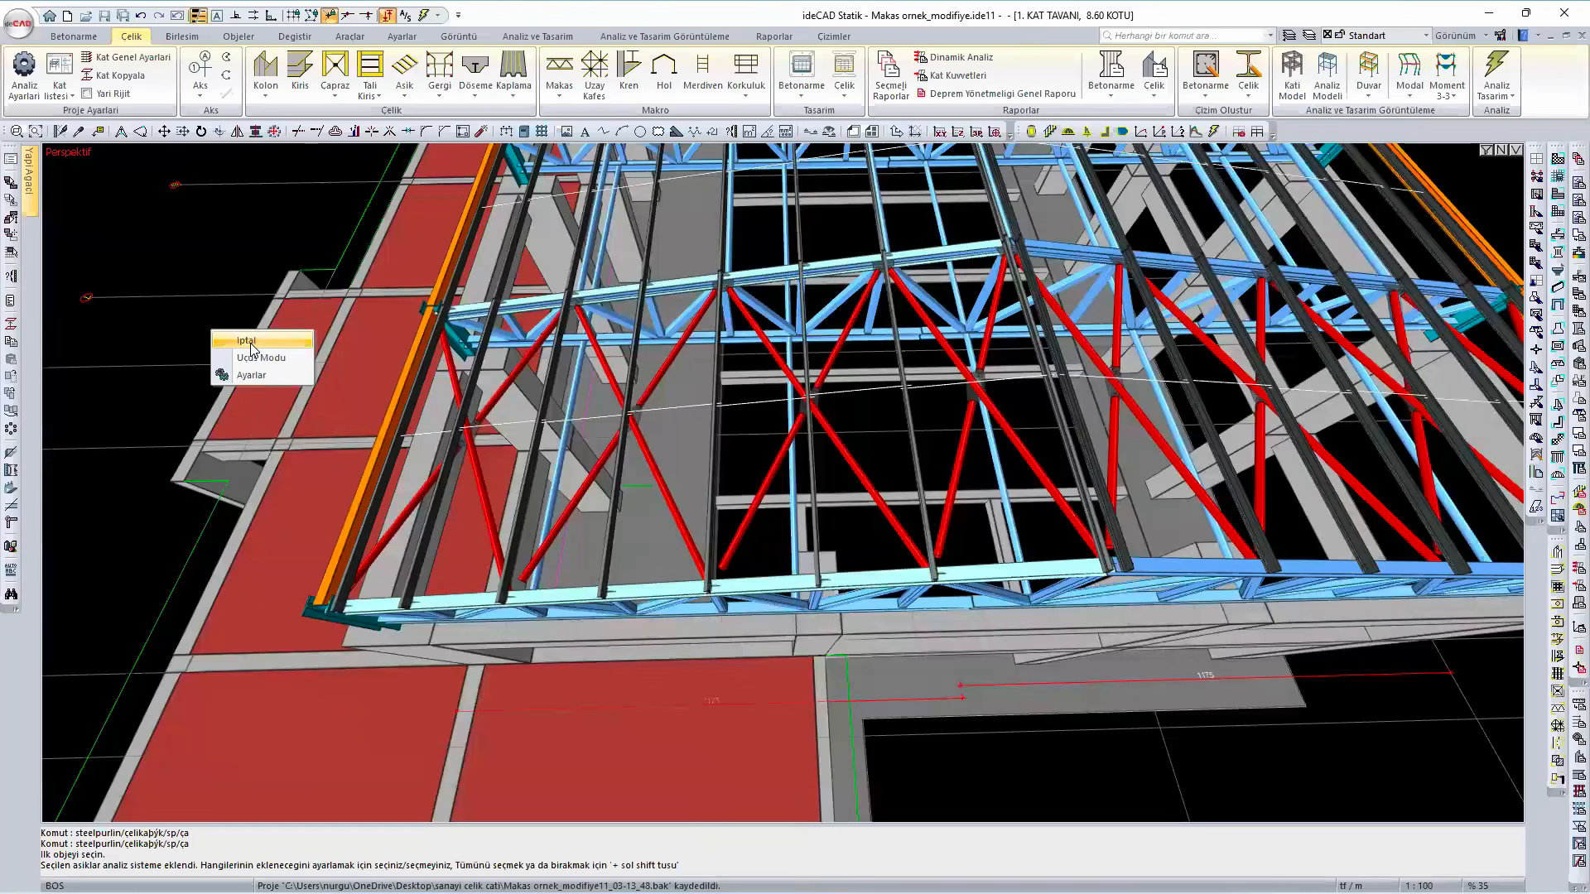
right_click(172, 322)
left_click(263, 793)
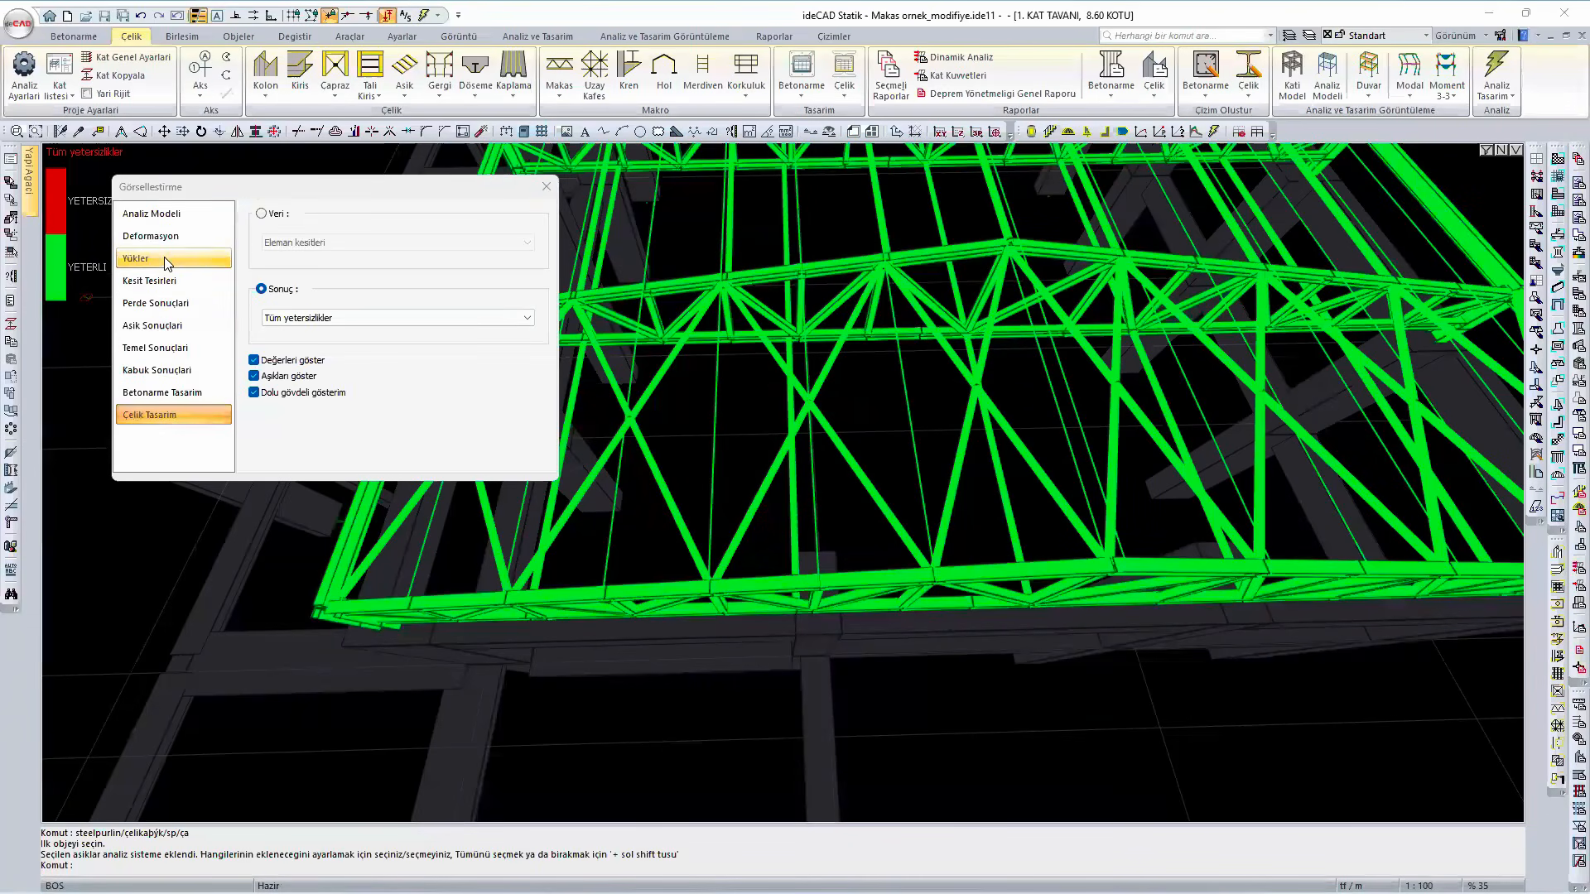
left_click(167, 260)
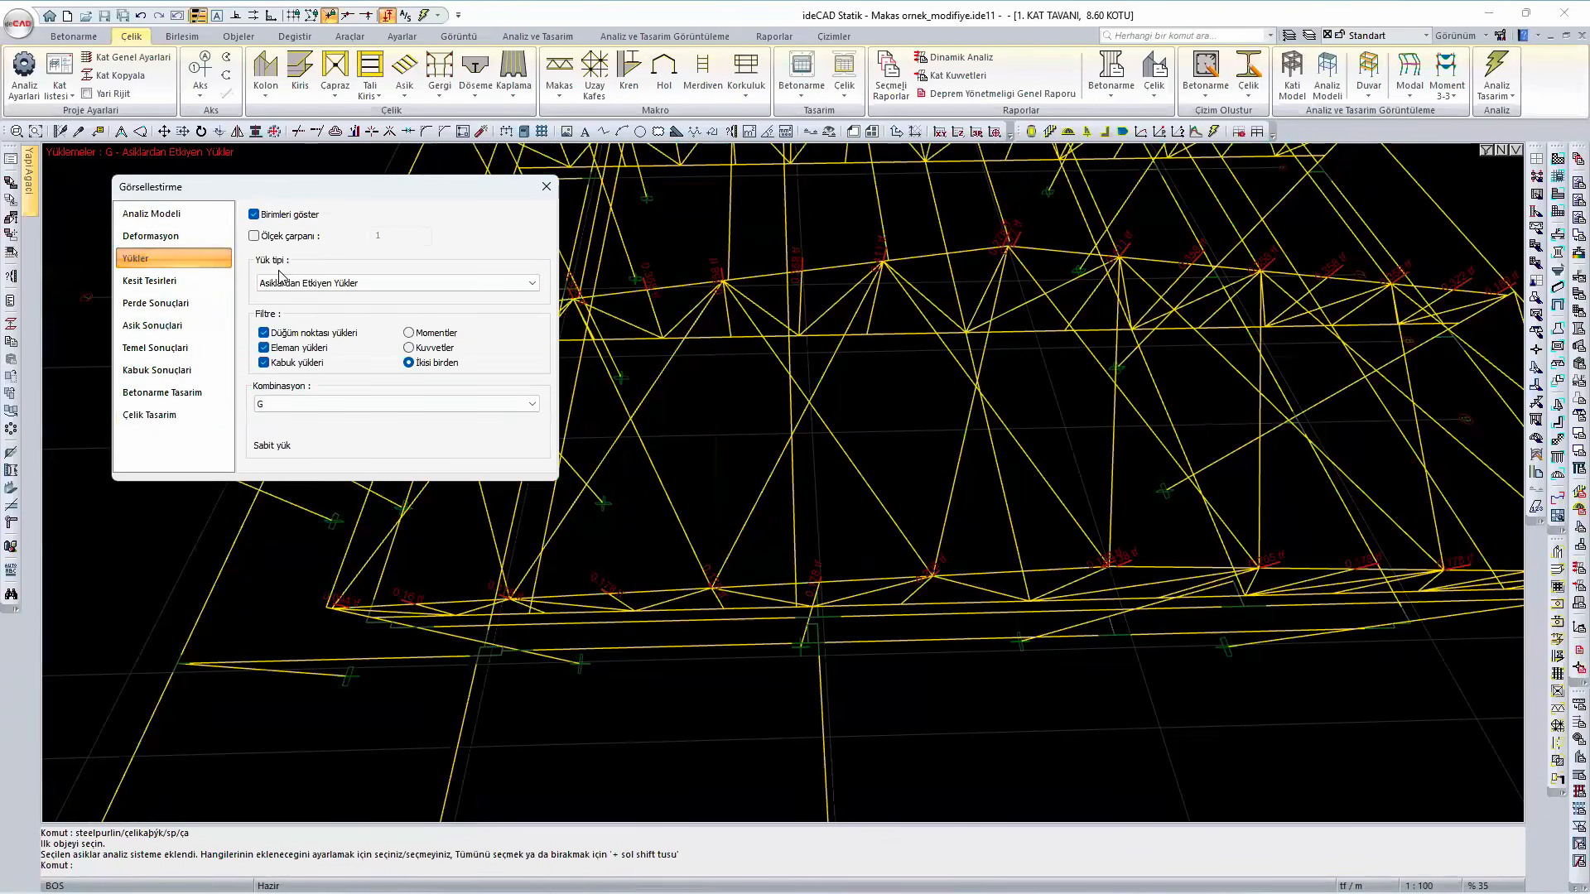
left_click(350, 285)
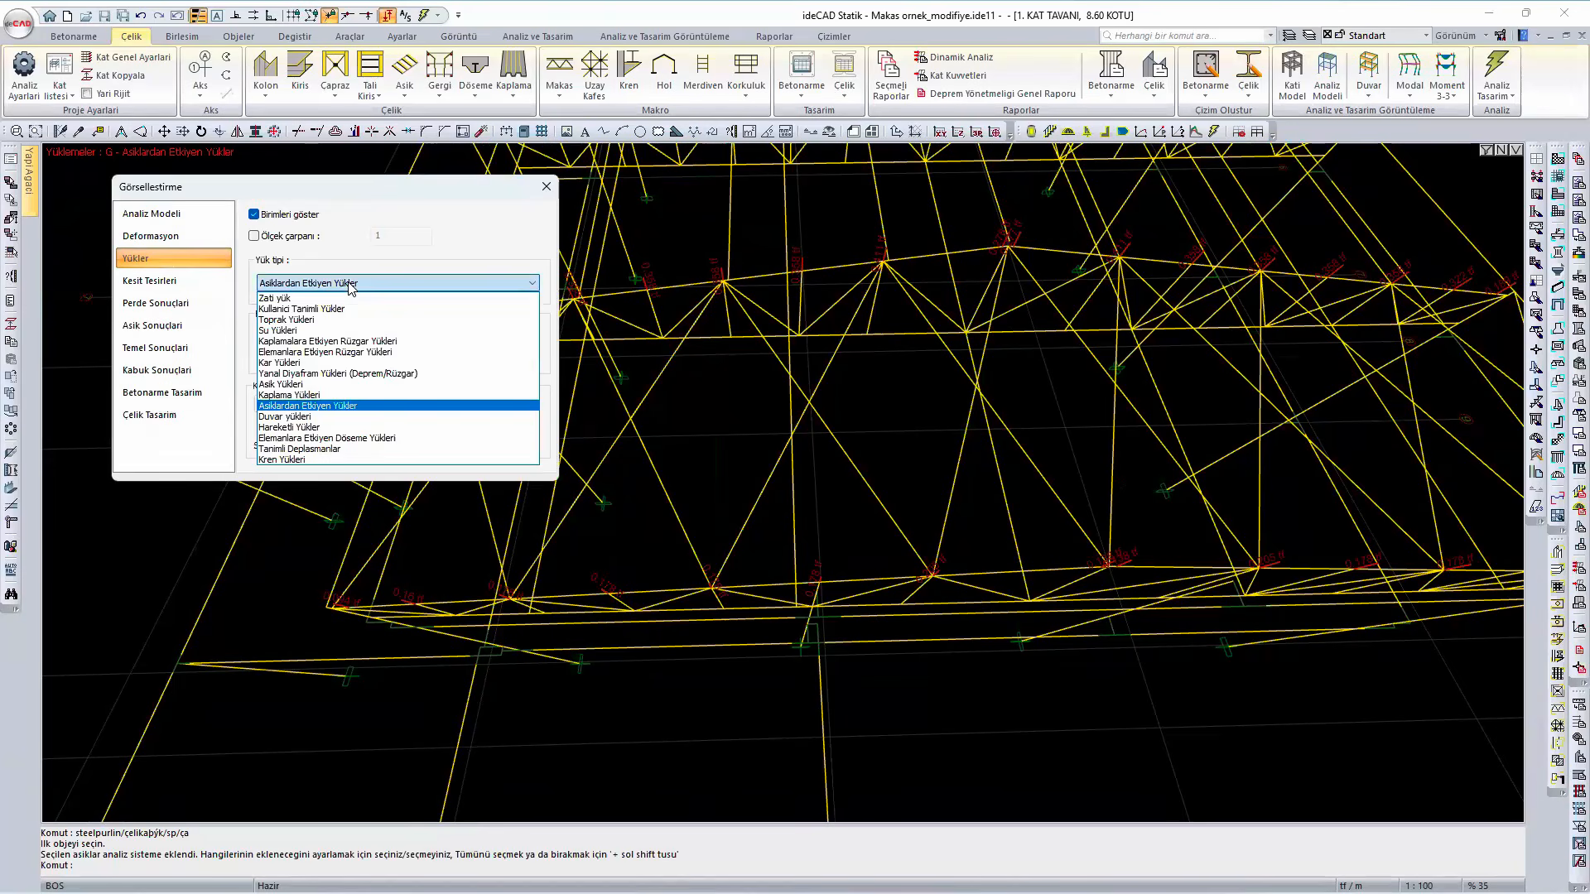
left_click(351, 285)
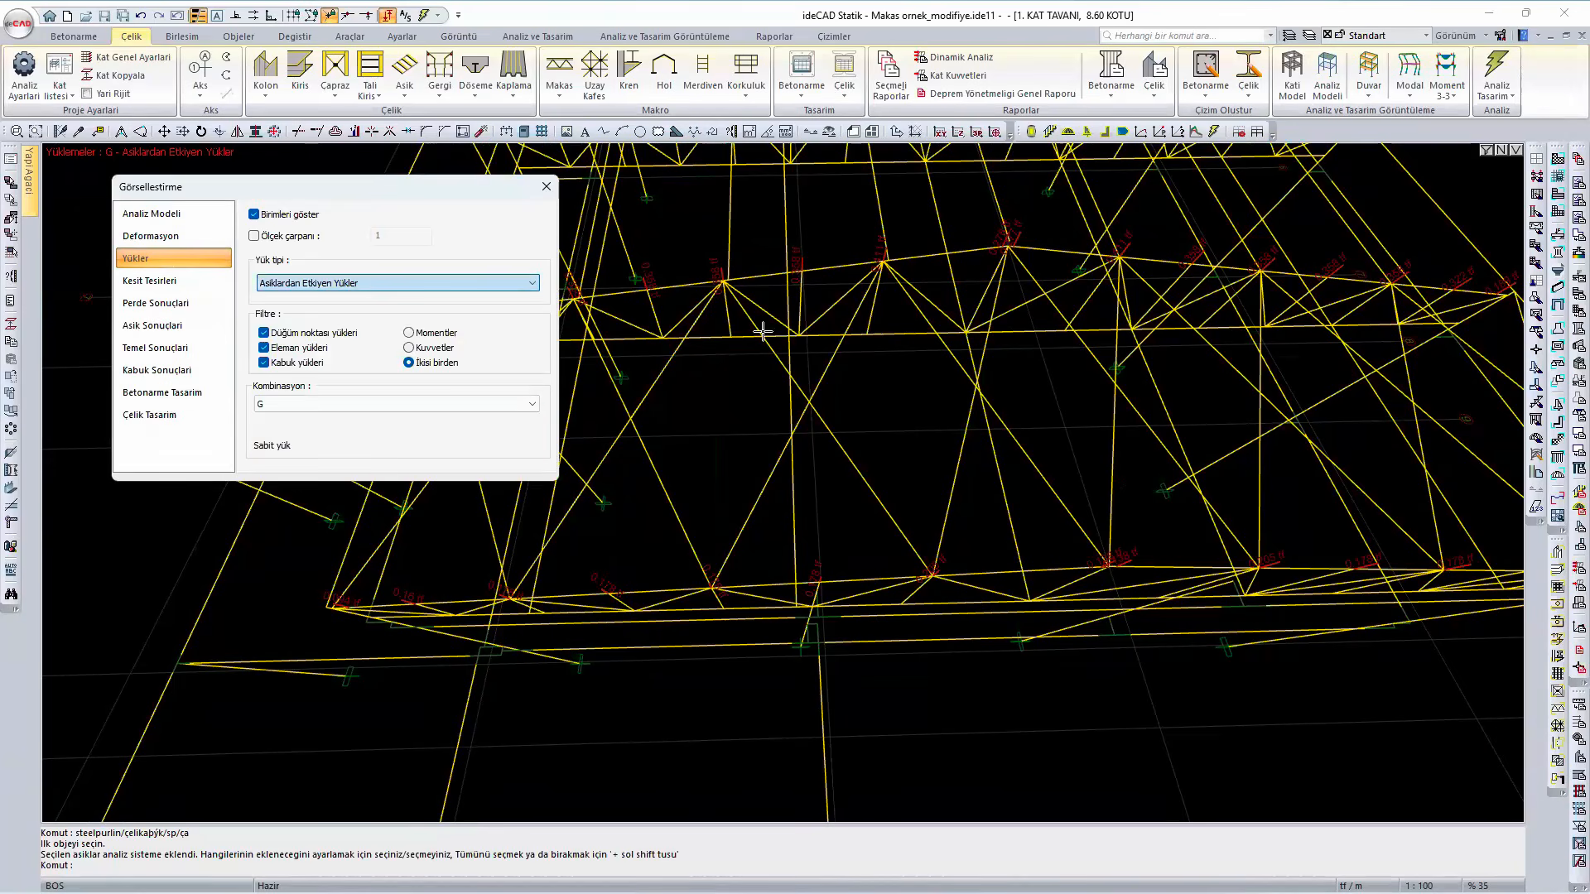
- Display the purlin loads for load case S and examine the point loads along the truss top chord
left_click(299, 407)
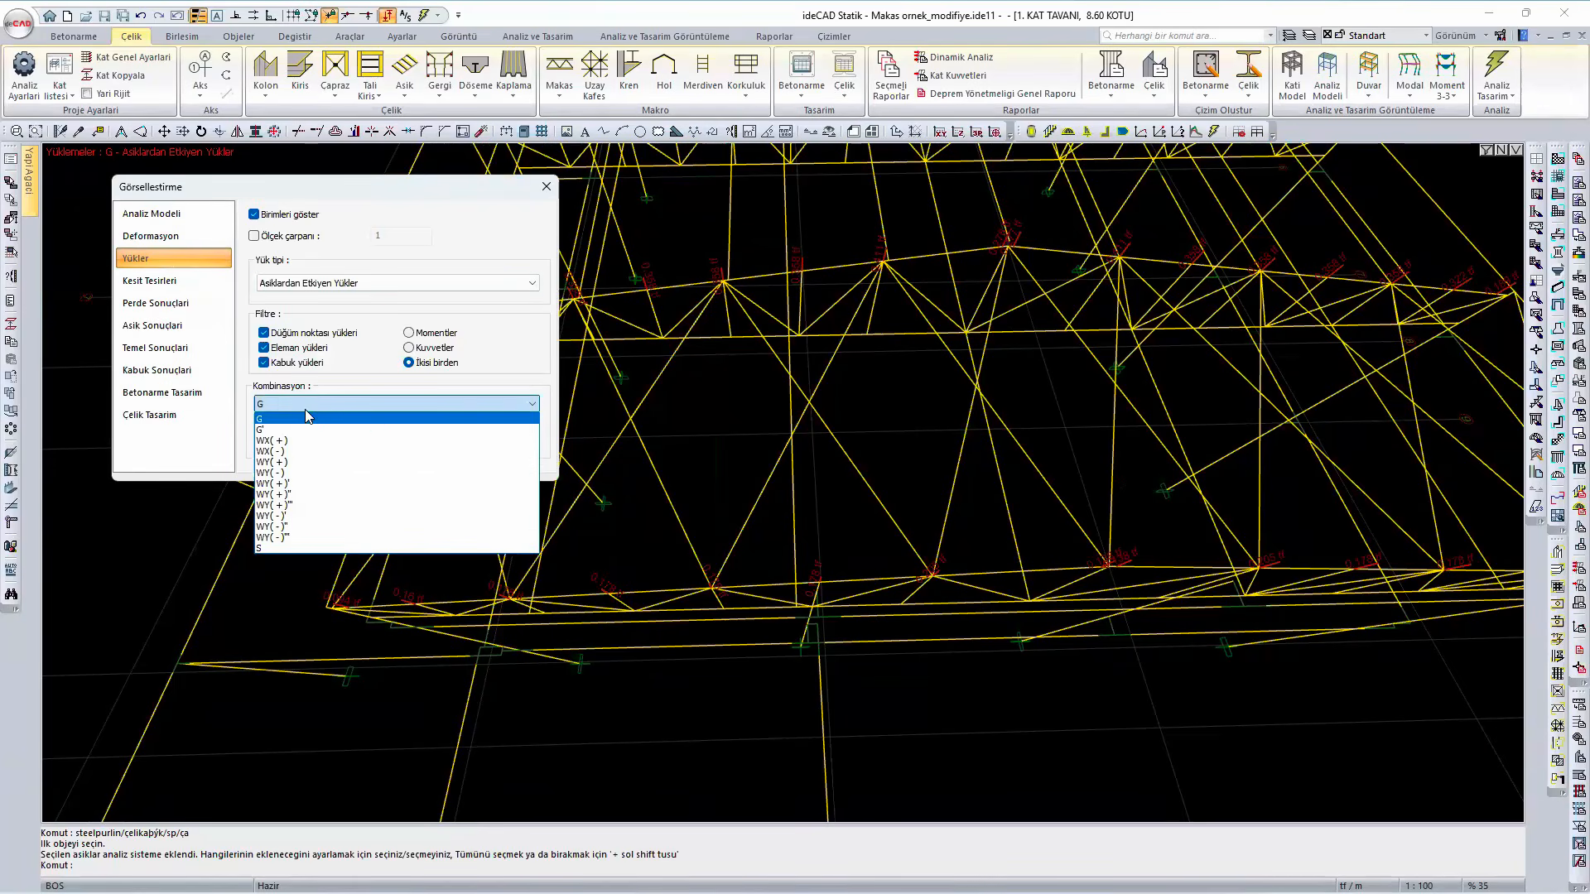
left_click(298, 548)
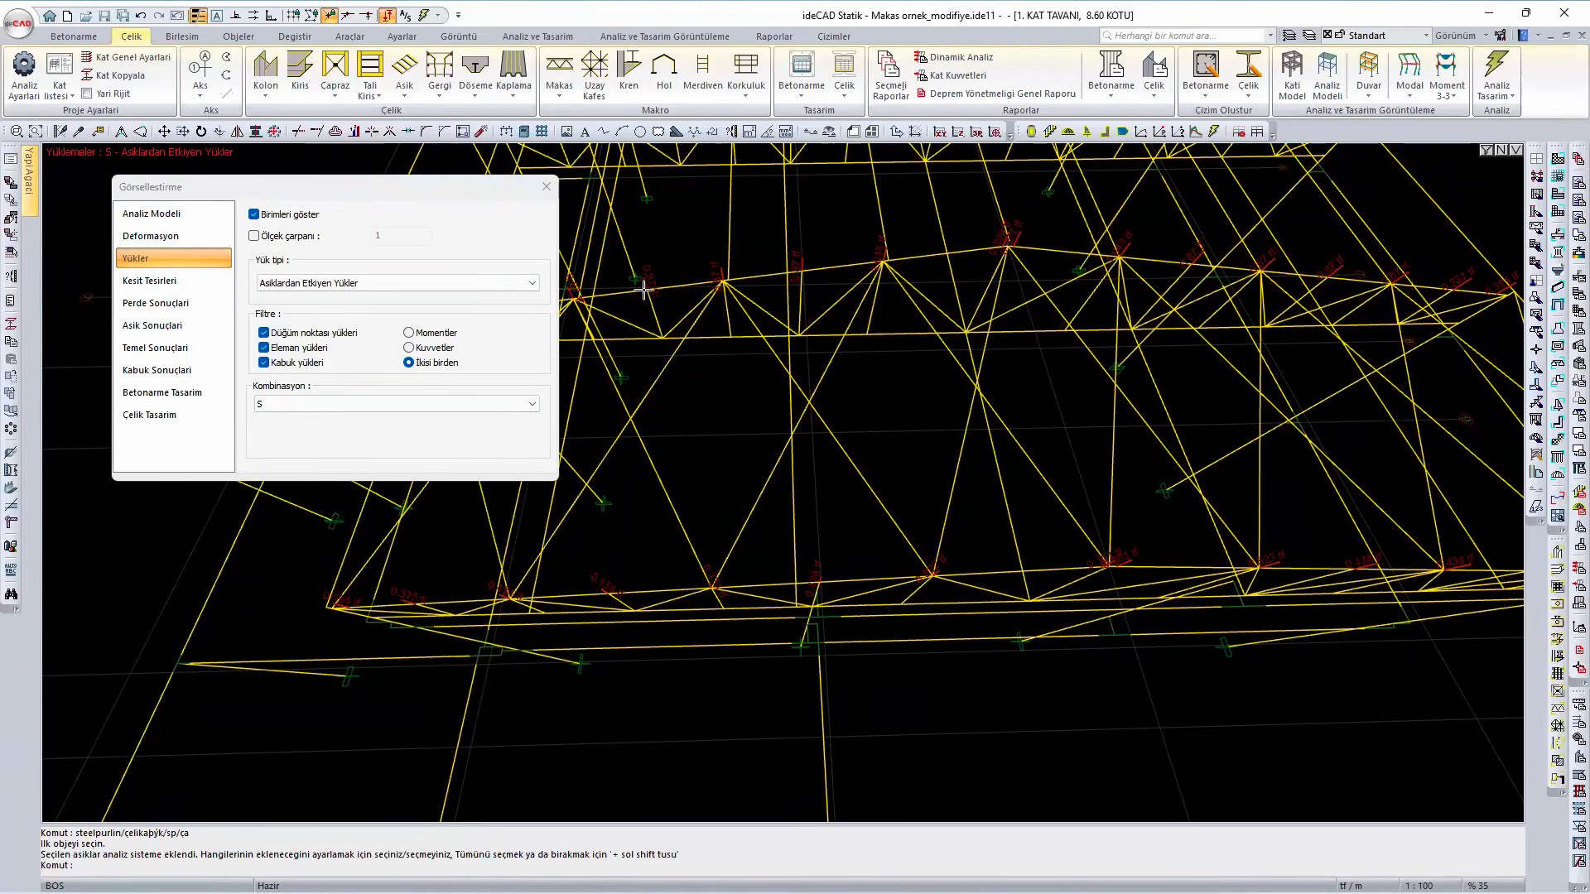
scroll(644, 289, "up", 6)
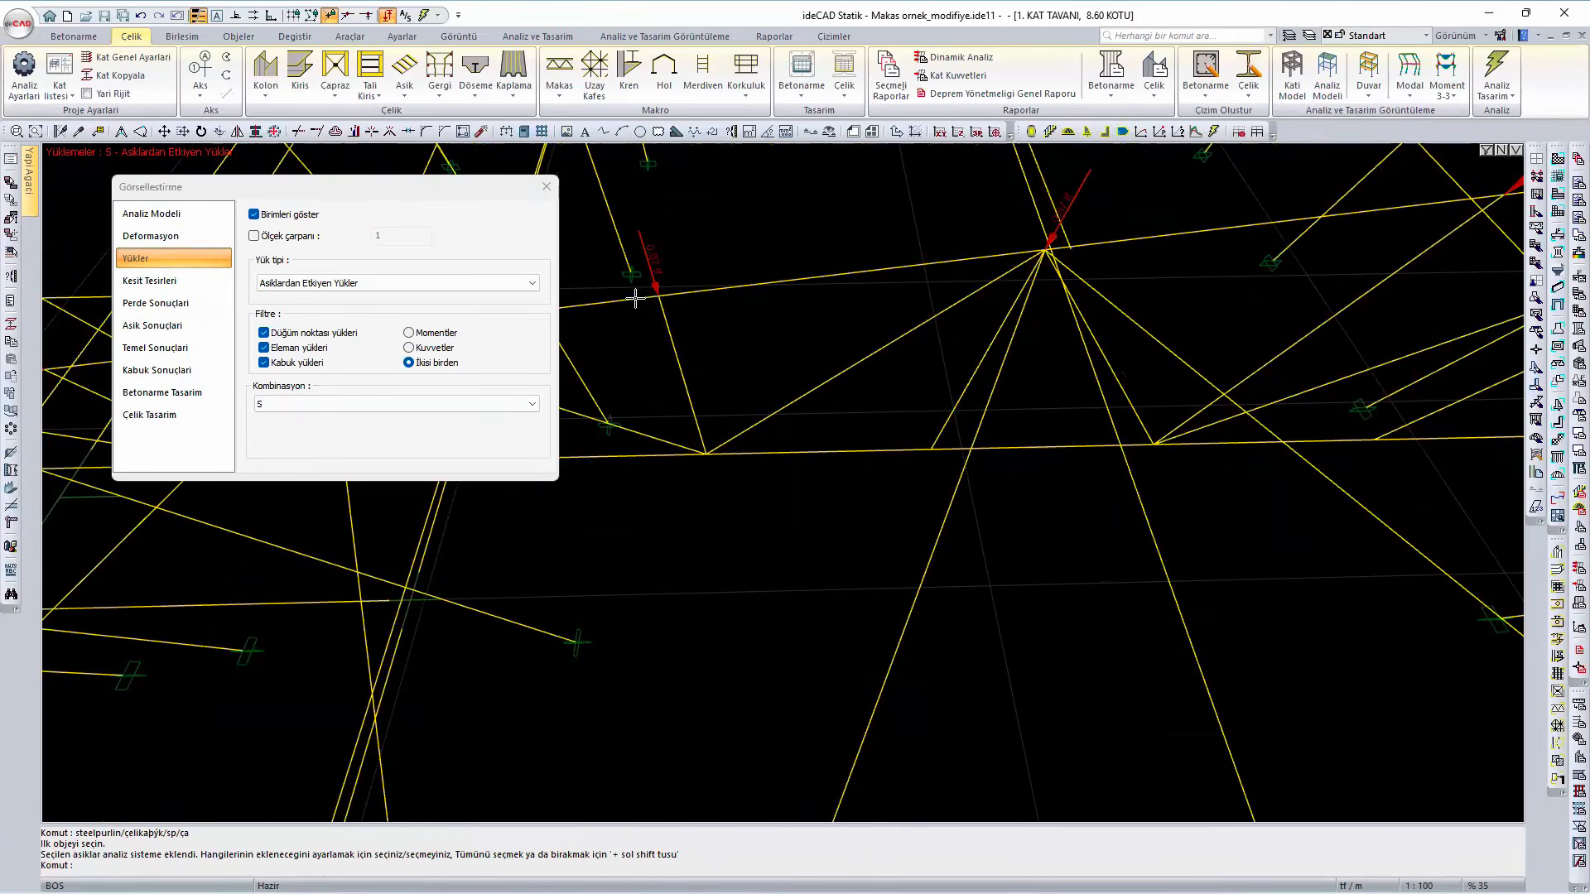
scroll(708, 282, "down", 4)
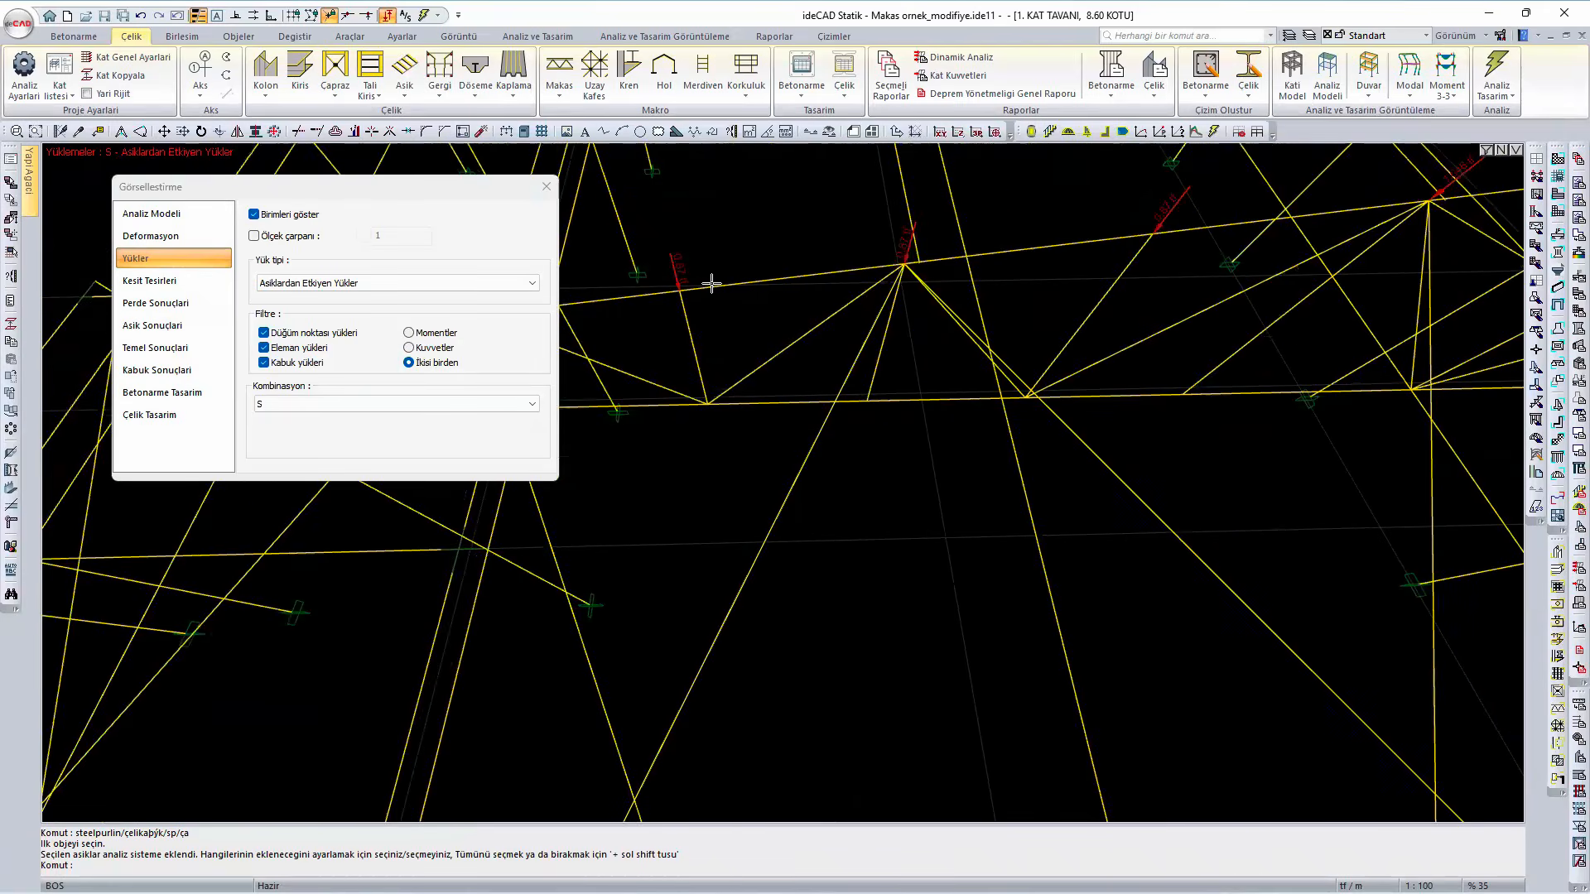
scroll(718, 287, "down", 3)
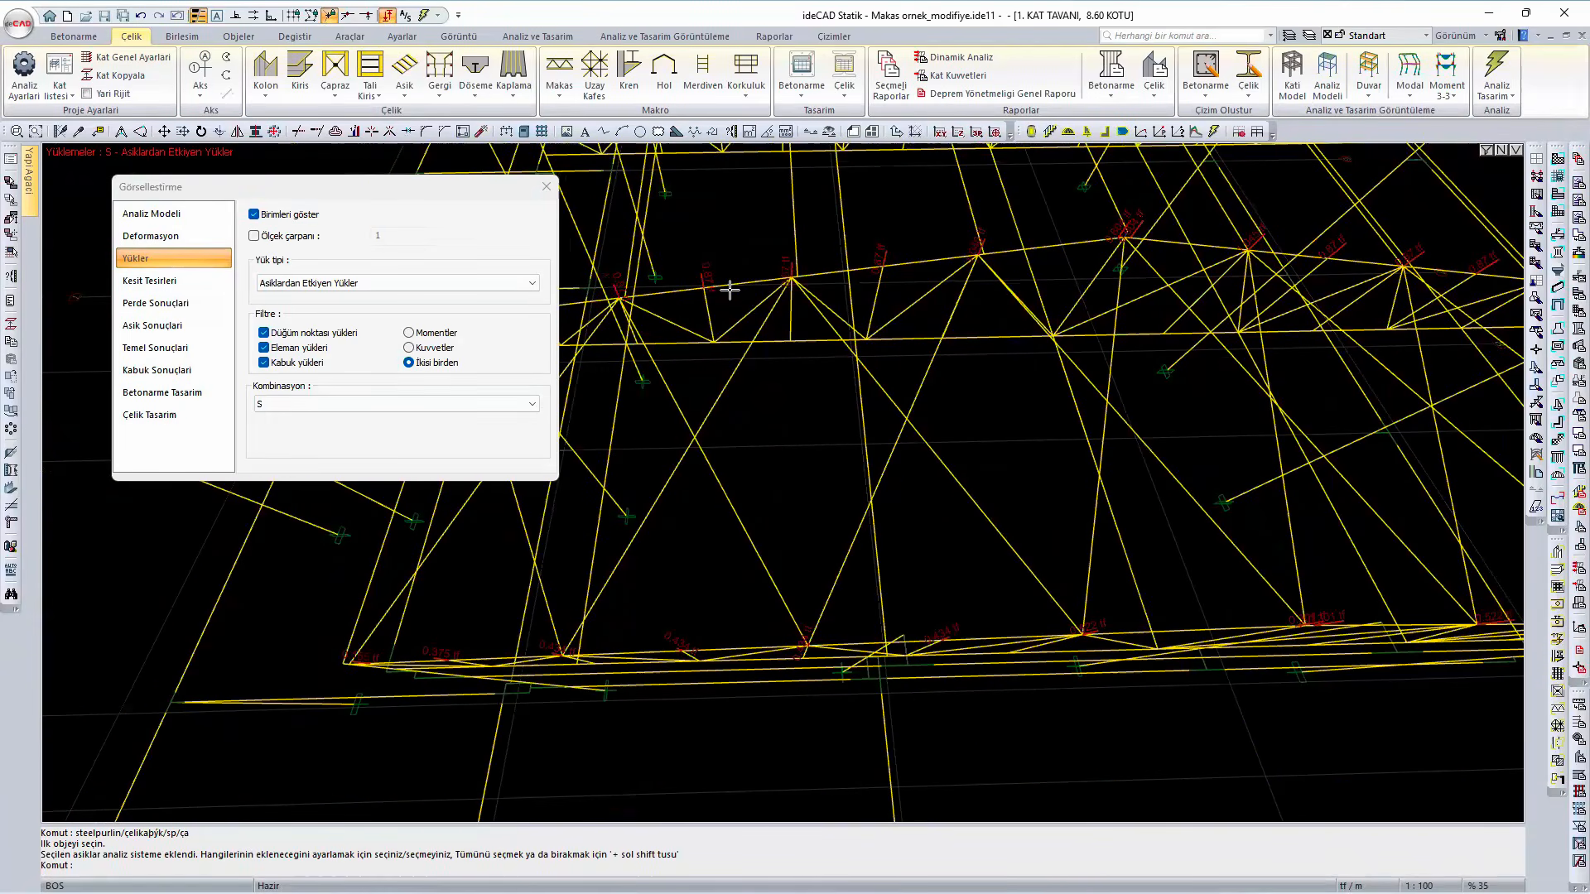
- Close the load visualization and return the view to the edge-lined solid model
left_click(548, 193)
right_click(237, 242)
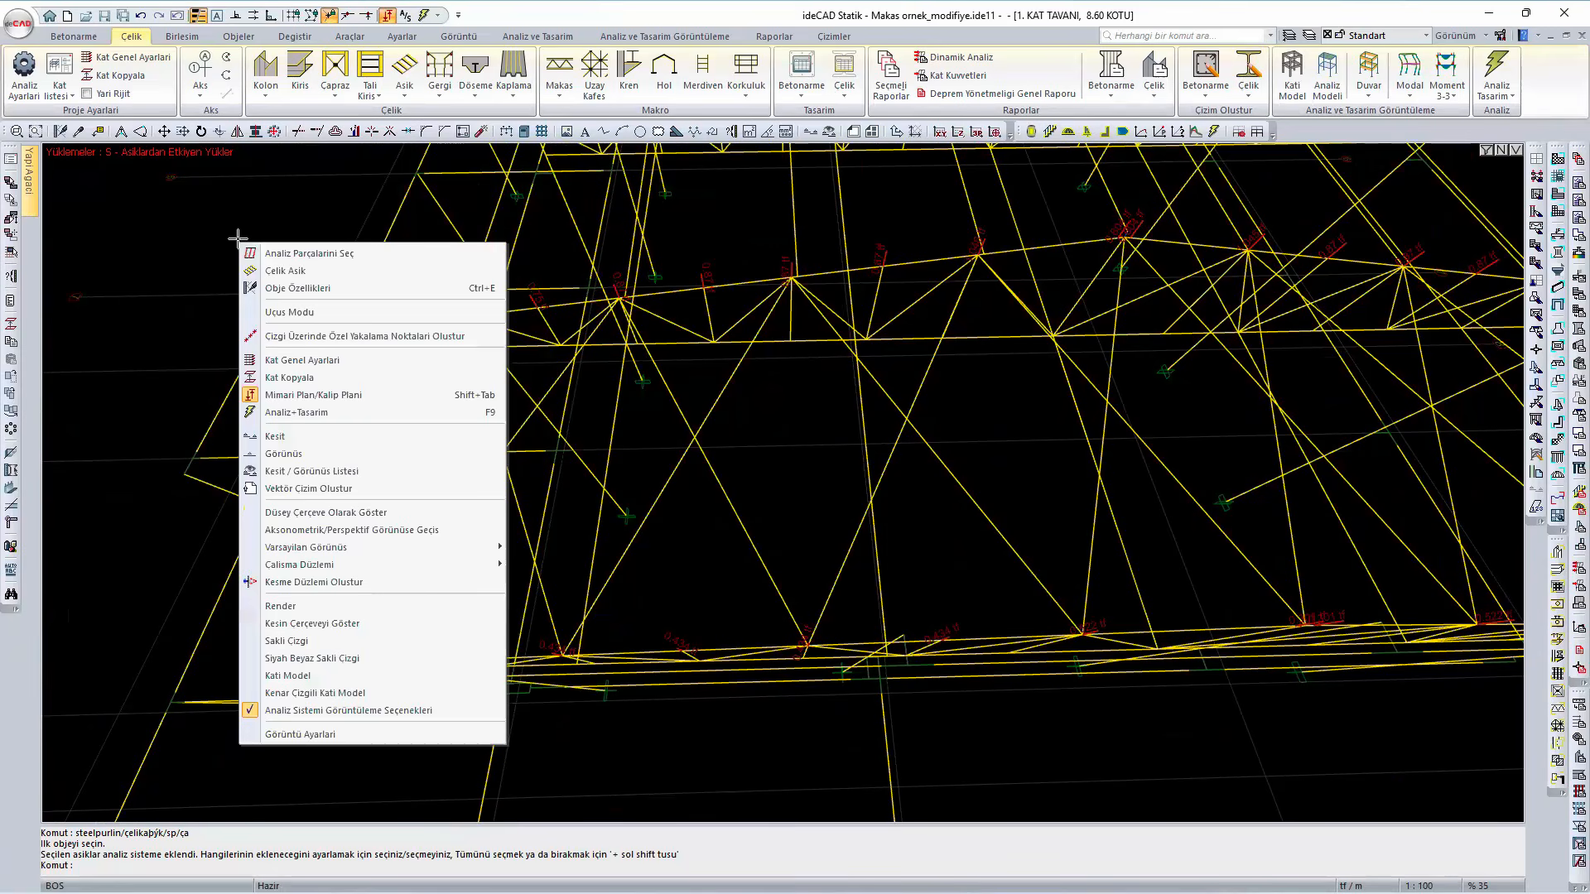
left_click(358, 690)
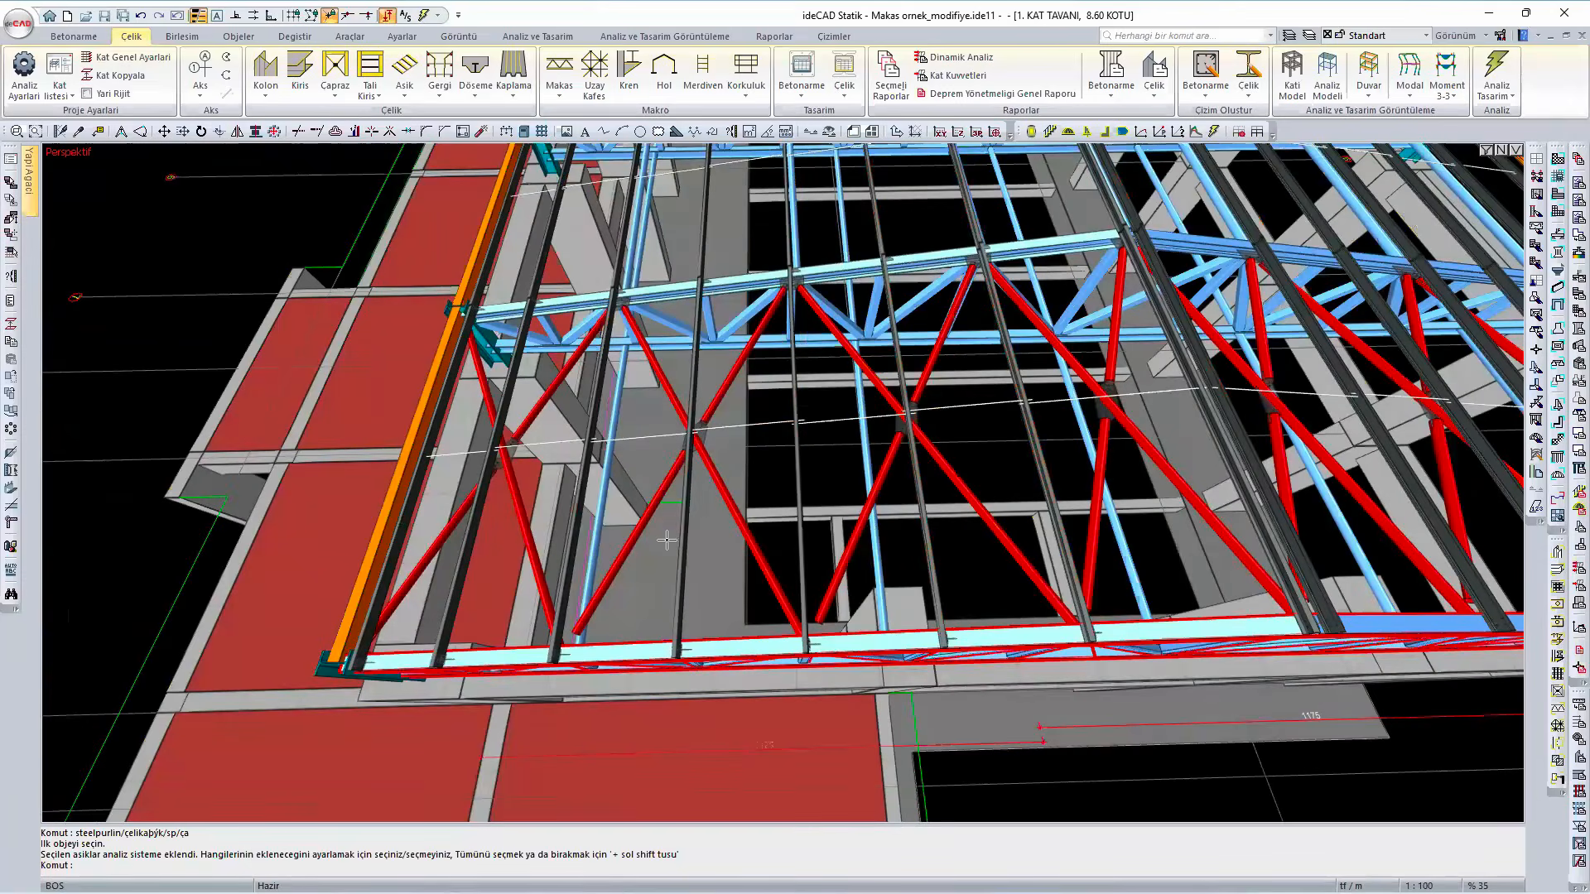
- Open the settings of the tie rod running across the purlins in the braced end bay, keeping the rod in sight
mouse_move(766, 498)
middle_mouse_down("ctrl")
mouse_move(778, 530)
mouse_move(977, 526)
middle_mouse_up("ctrl")
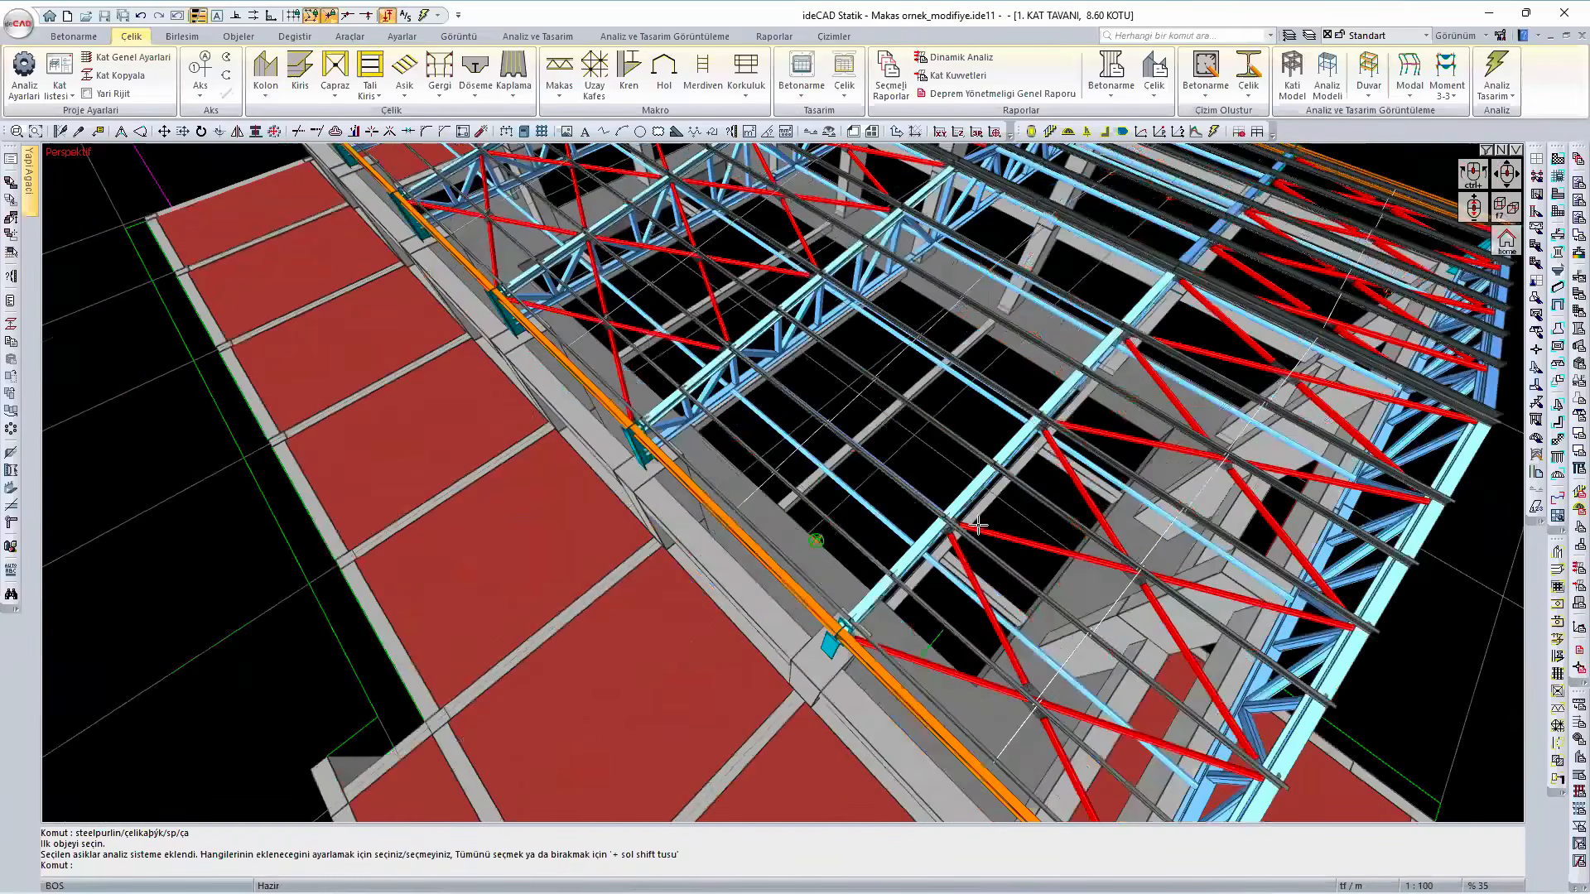
middle_click_drag(769, 427, 823, 515, "ctrl")
scroll(953, 595, "up", 2)
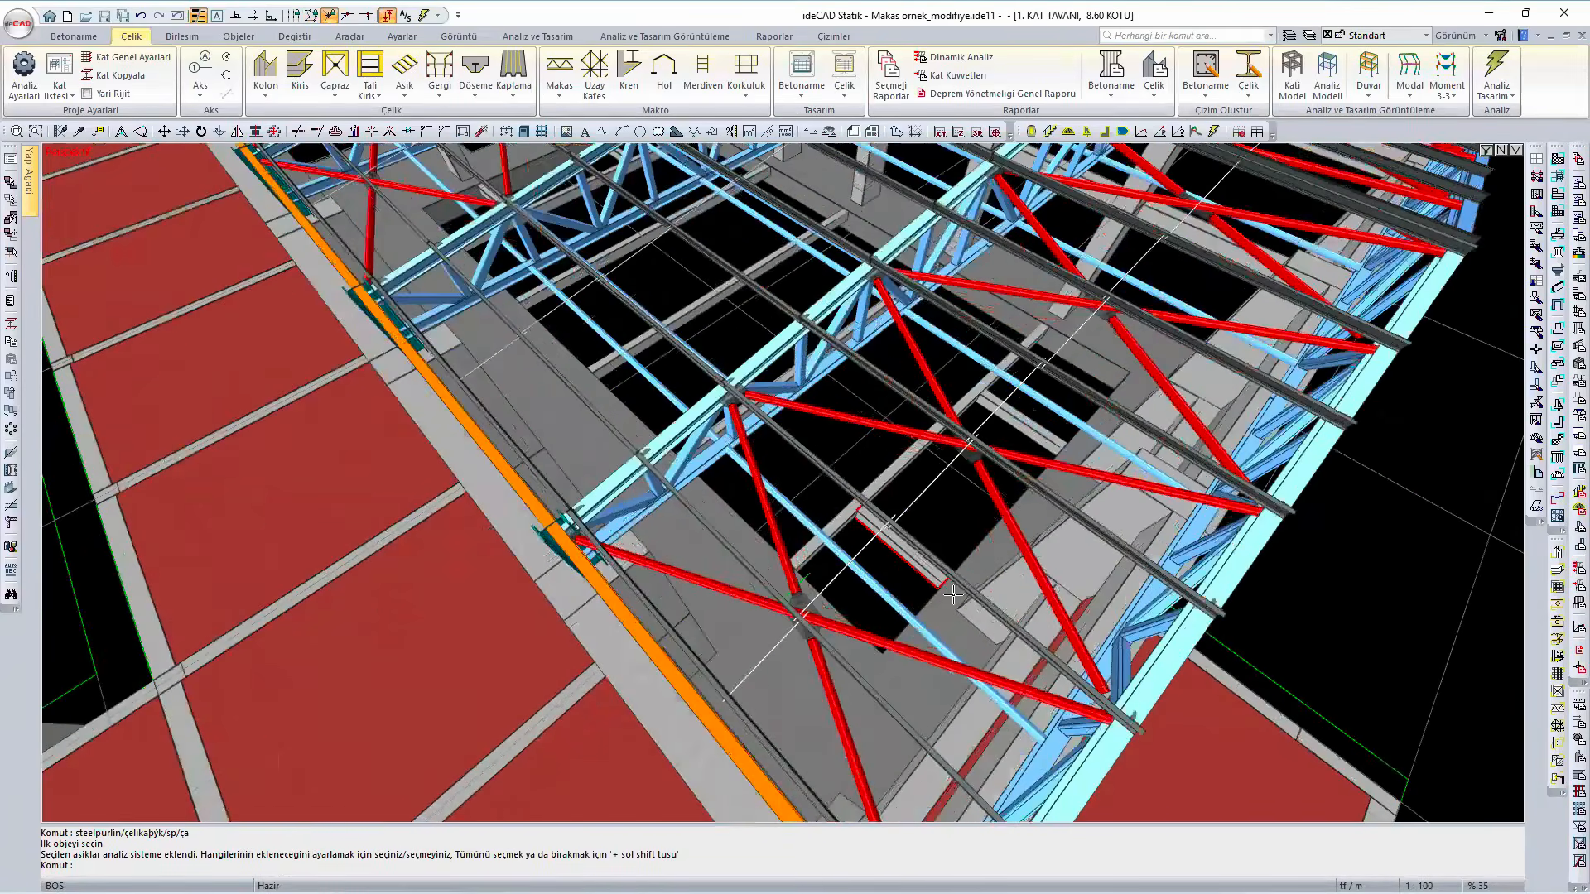
scroll(953, 594, "up", 3)
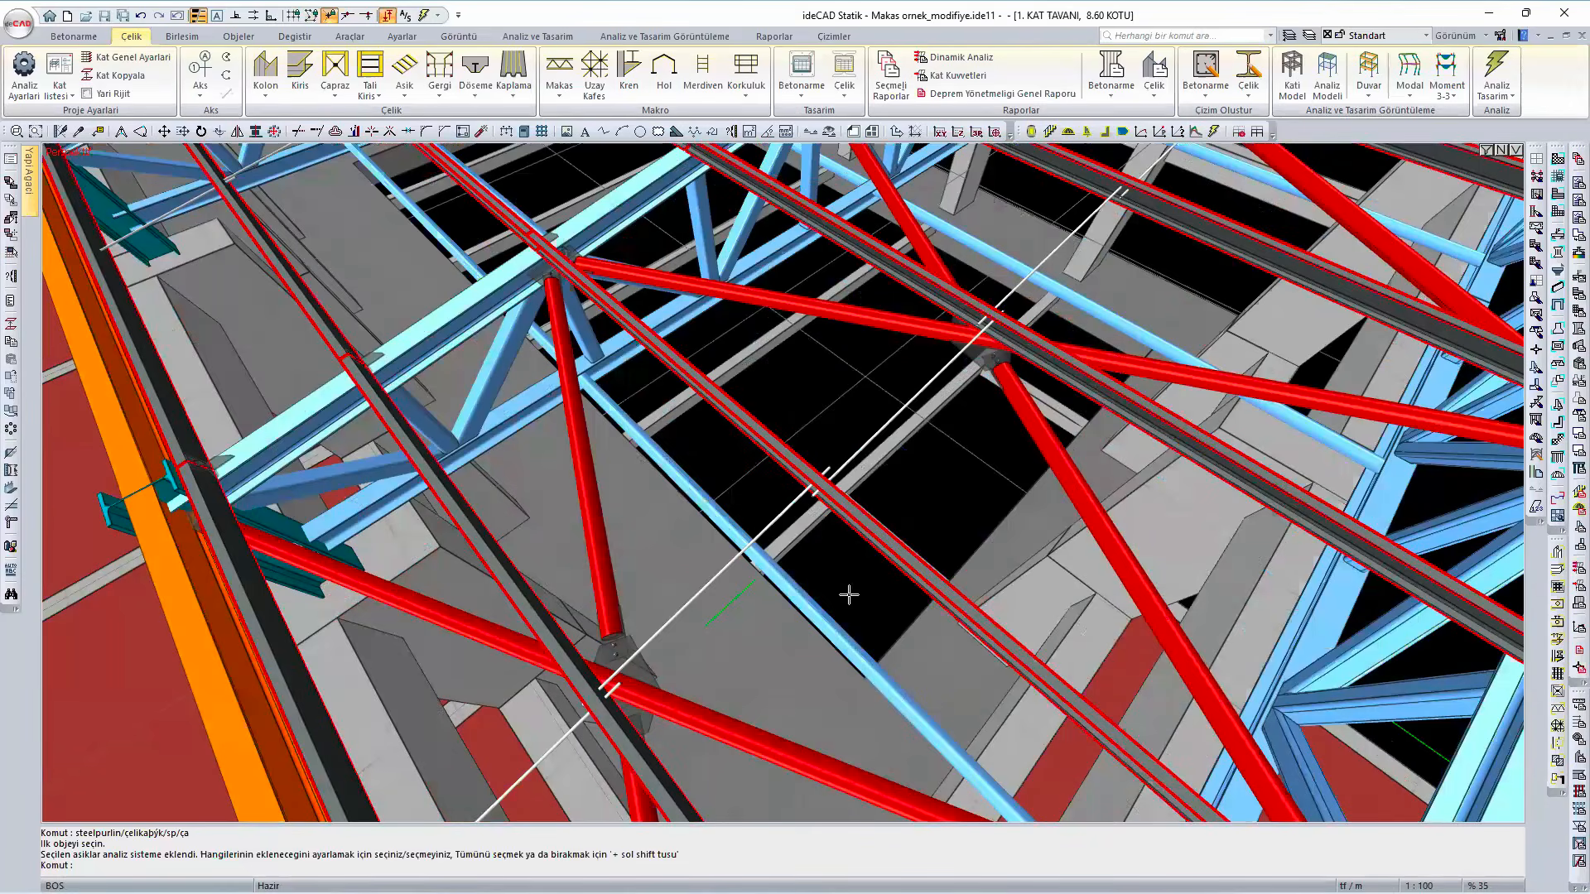
scroll(849, 595, "down", 3)
mouse_move(823, 557)
middle_mouse_down("ctrl")
mouse_move(728, 526)
mouse_move(738, 513)
middle_mouse_up("ctrl")
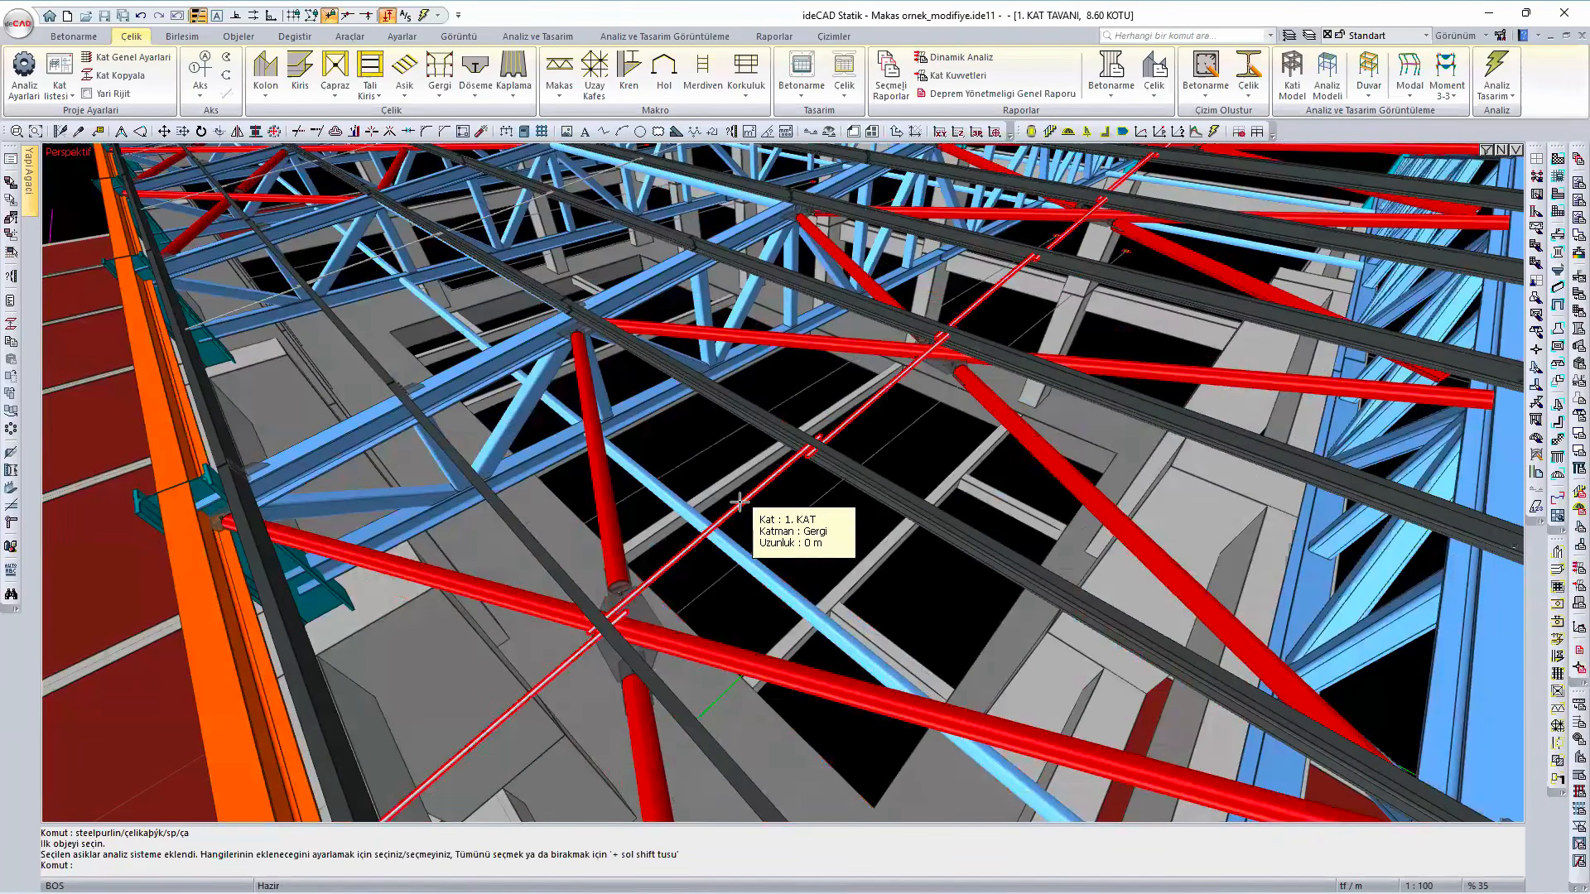
left_click(740, 501)
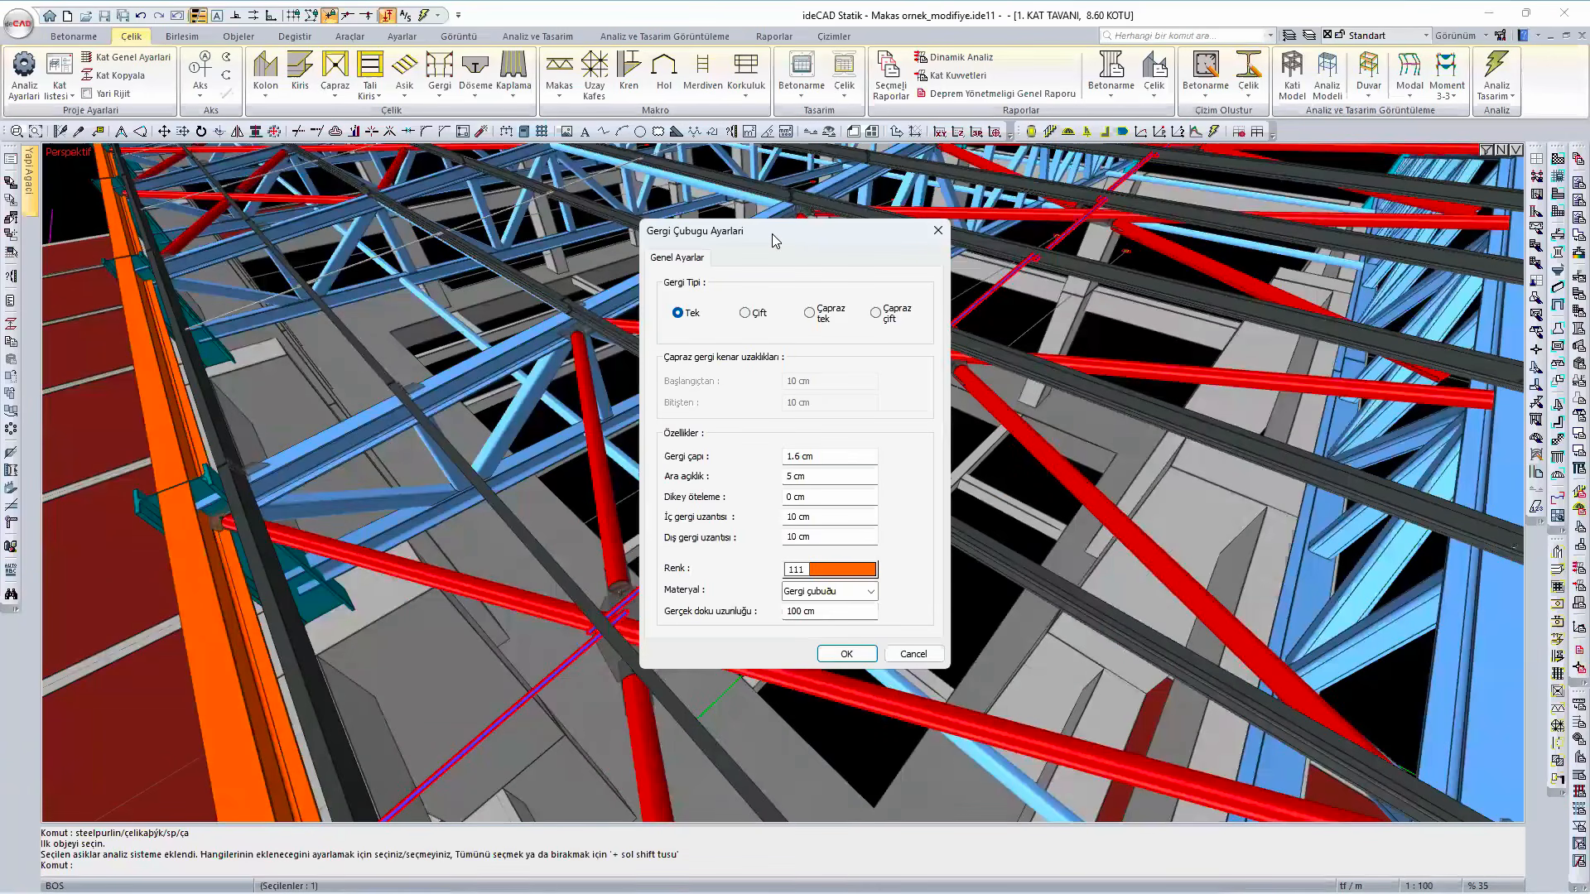
left_click_drag(774, 240, 395, 206)
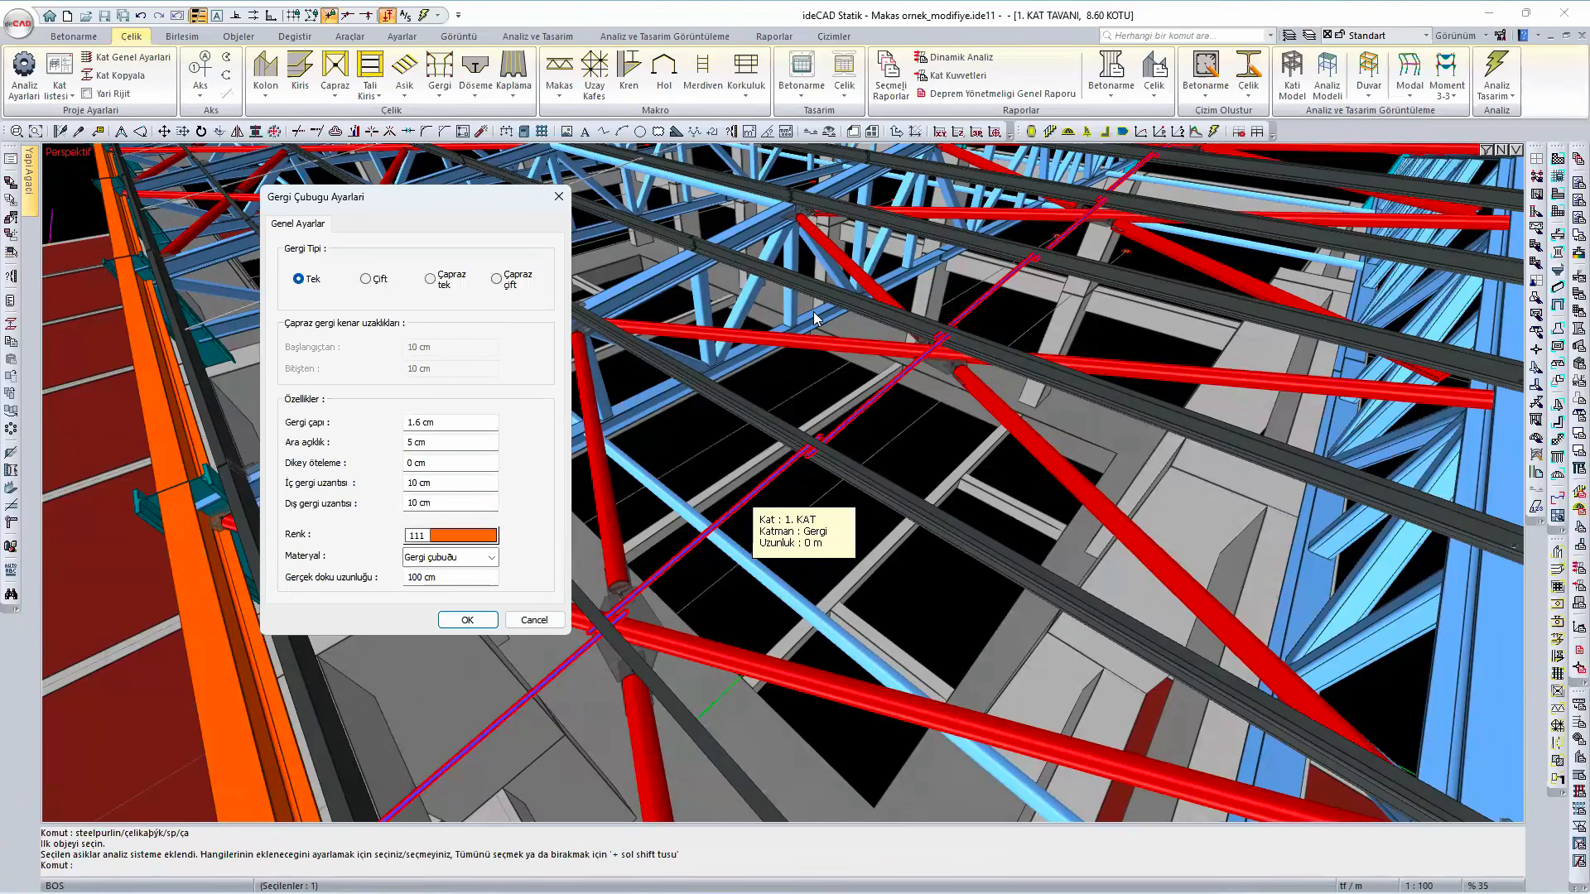
- Close the tie rod settings, reopen them for the rod across the end-bay purlins and set its type to Çift
left_click(463, 620)
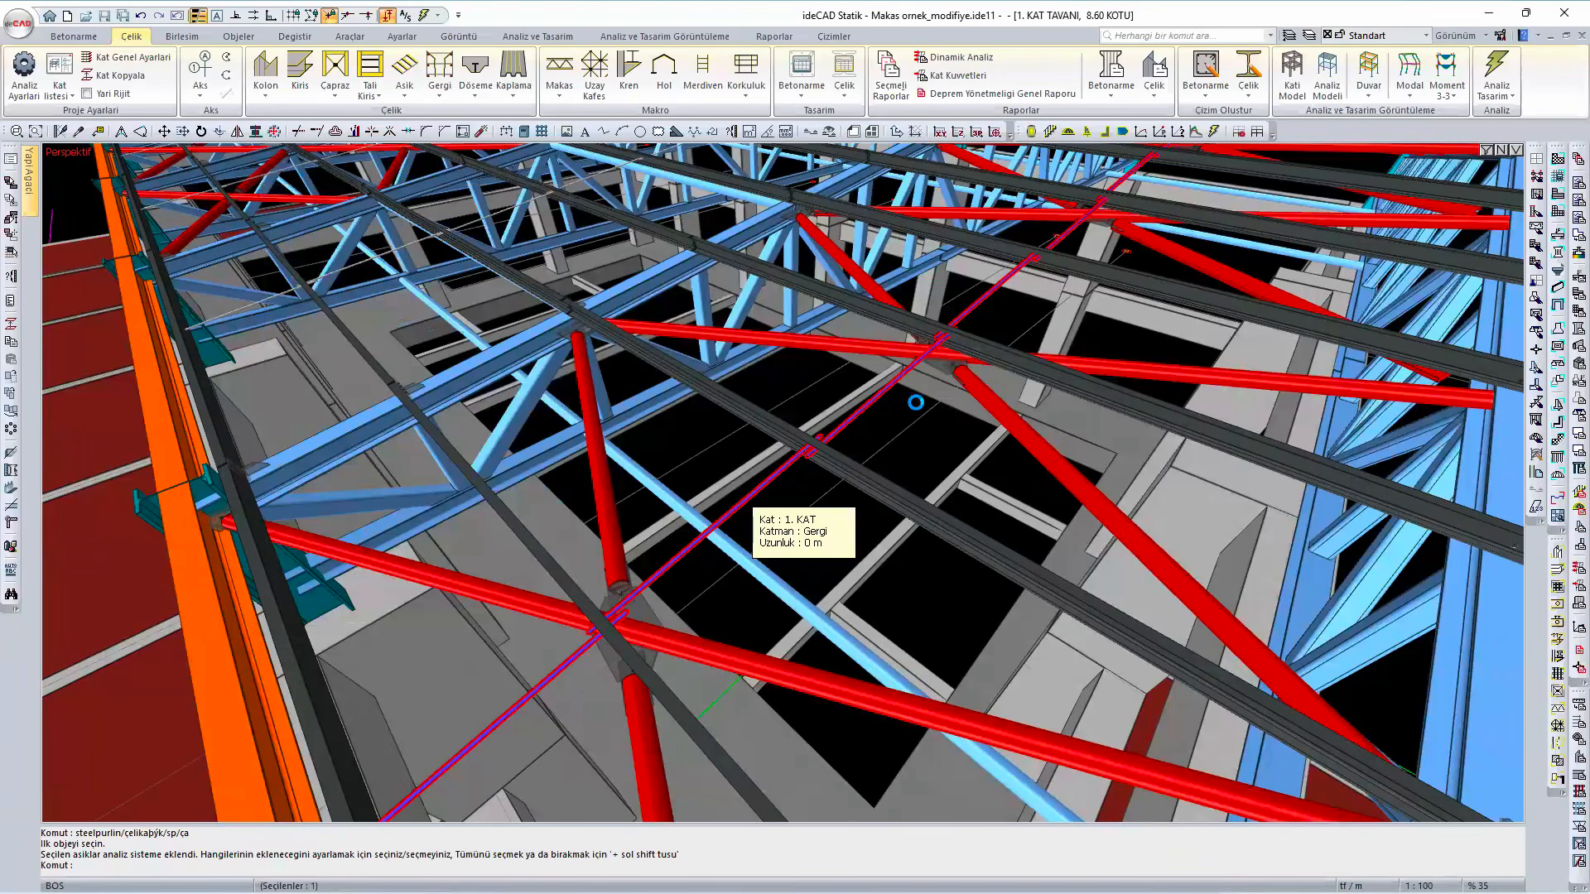
scroll(997, 408, "down", 3)
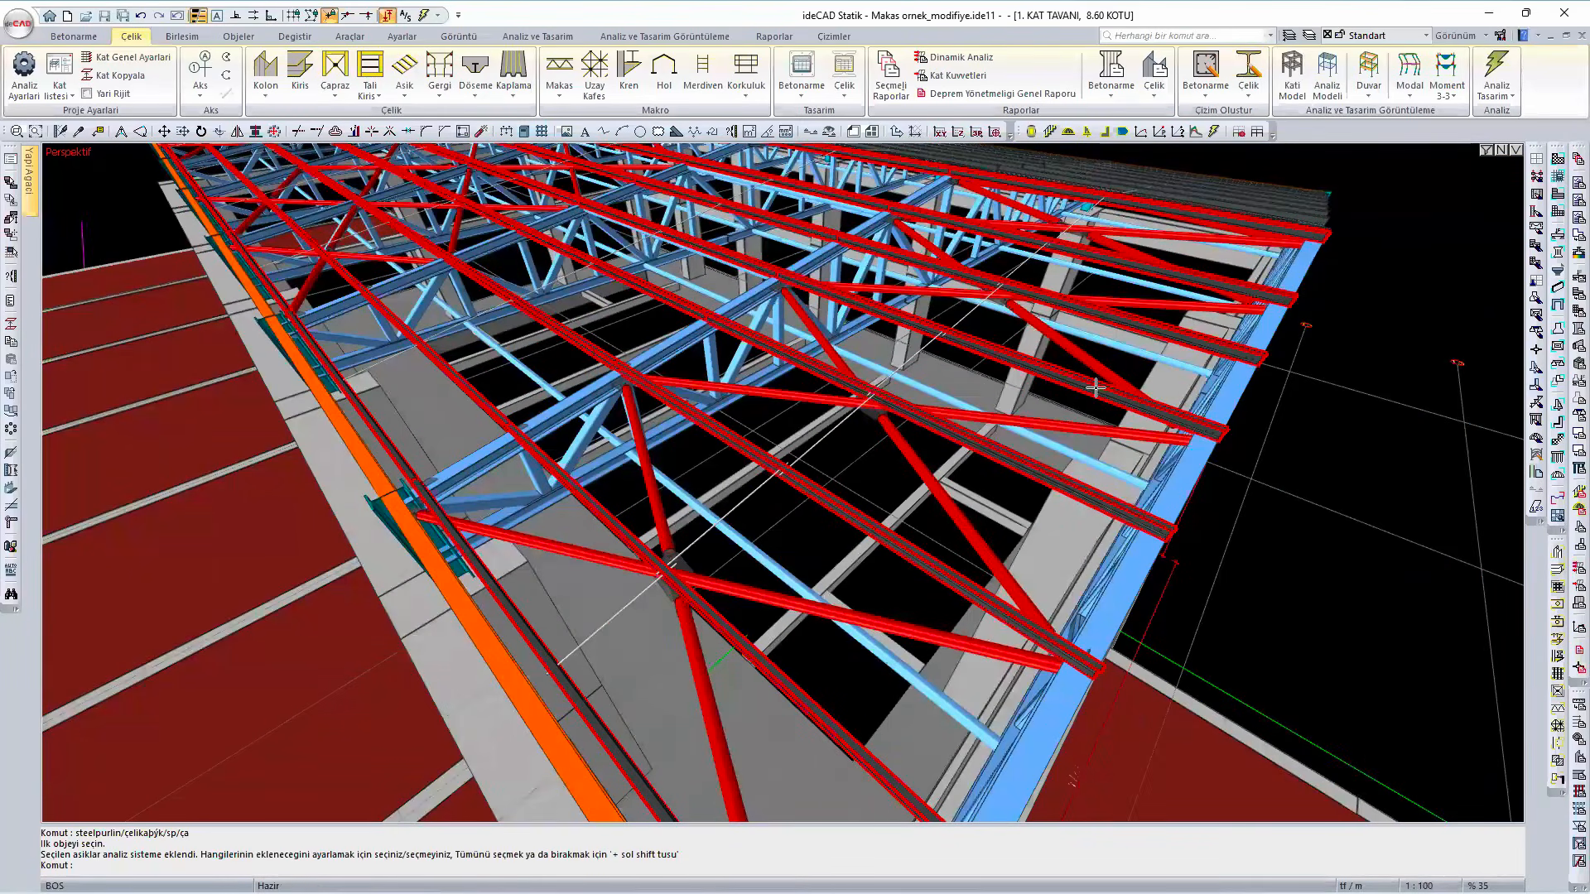
mouse_move(1059, 386)
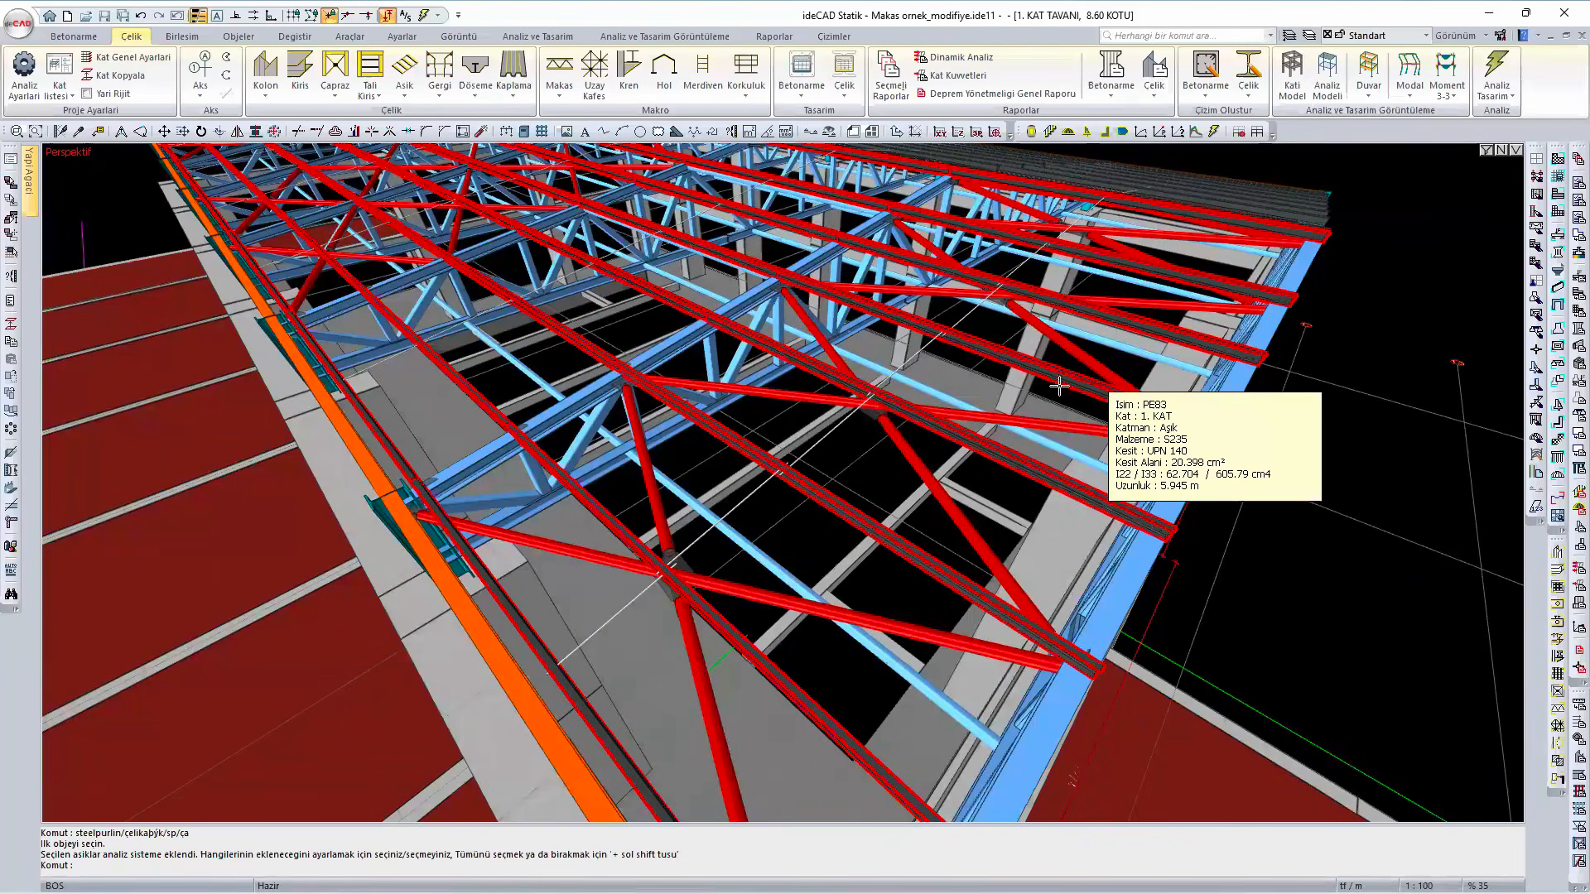
left_click(915, 357)
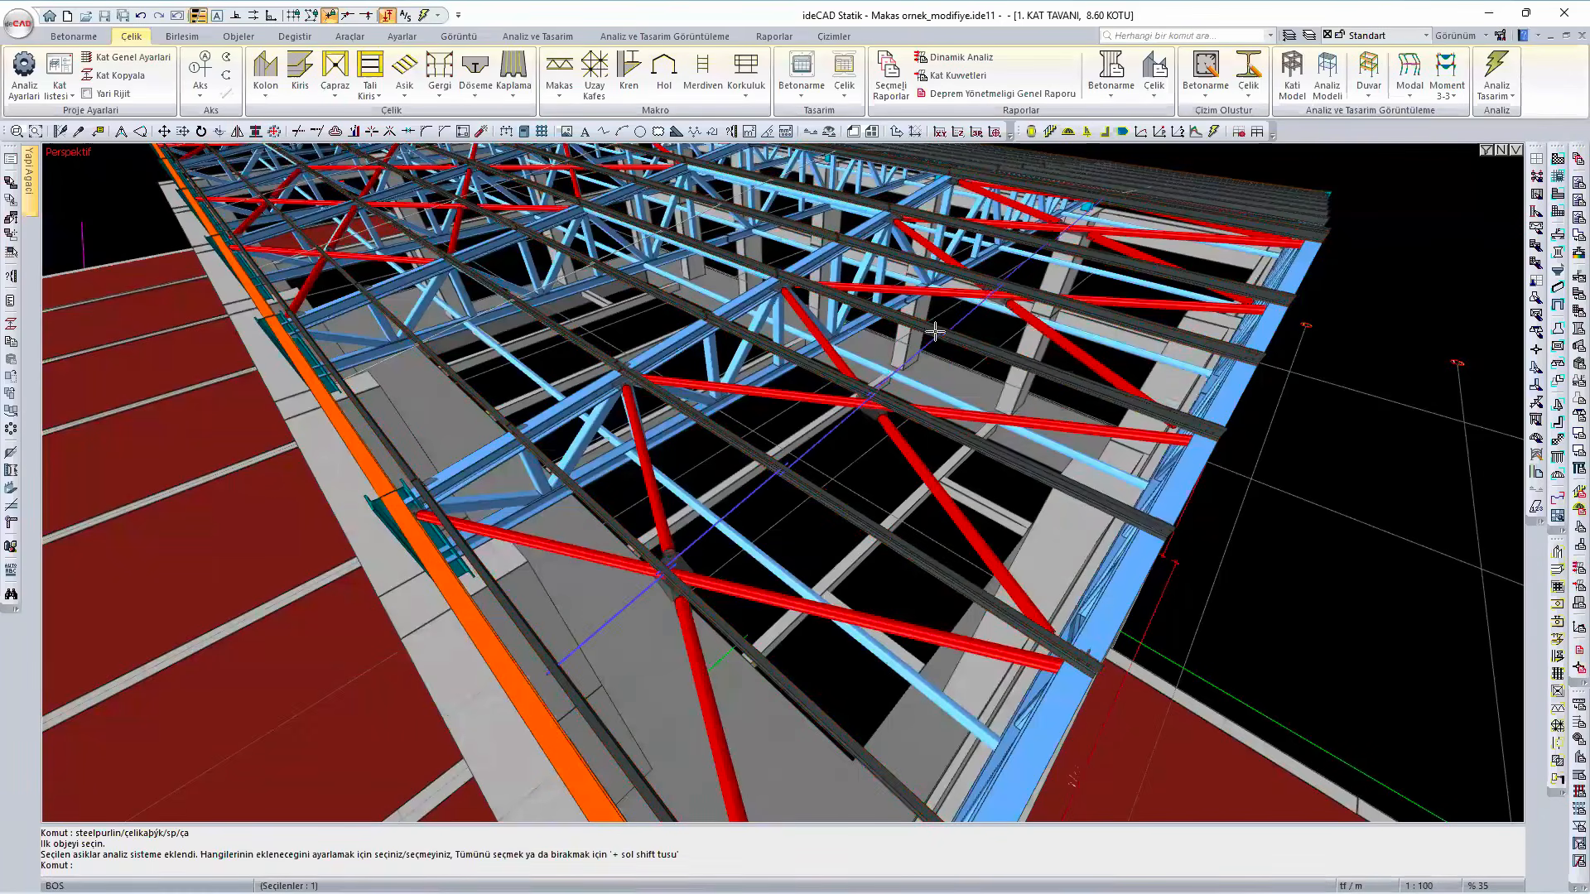
mouse_move(961, 337)
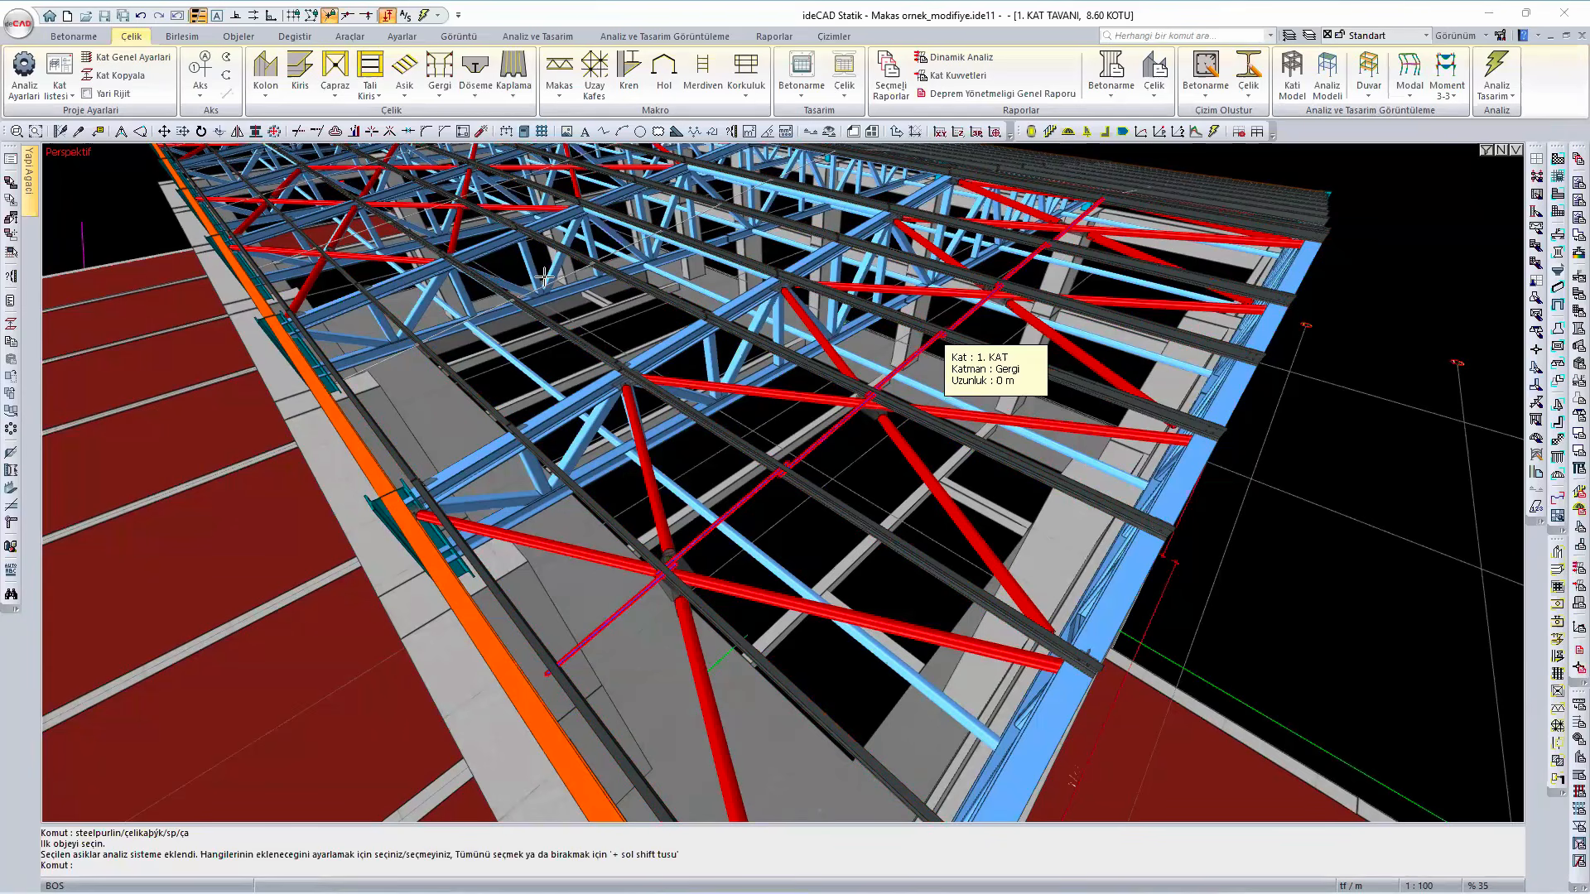
double_click(914, 361)
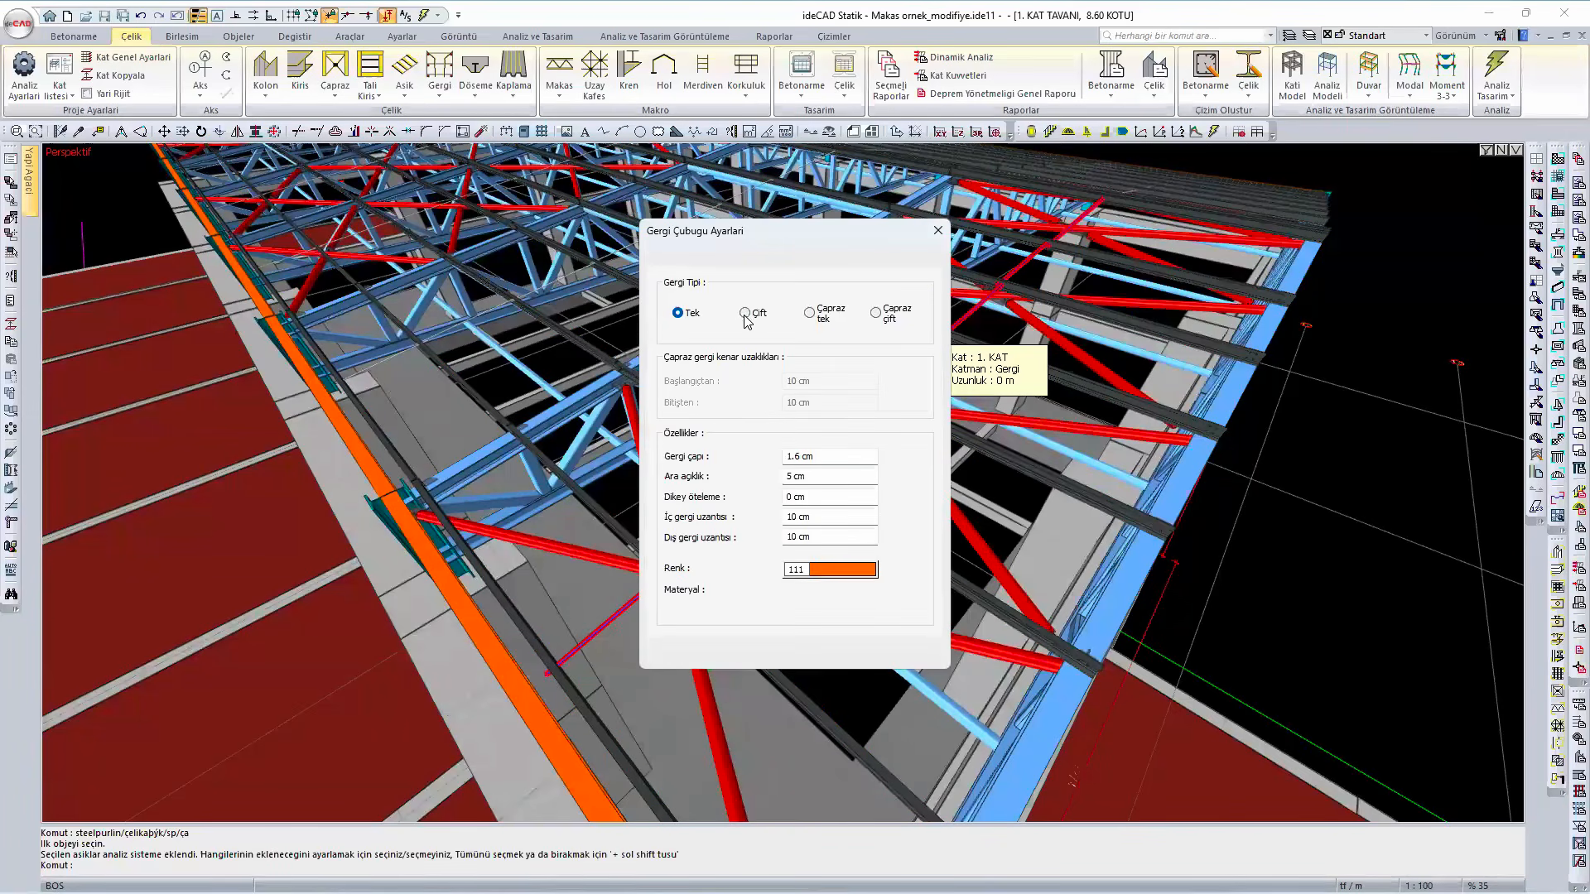
left_click(859, 655)
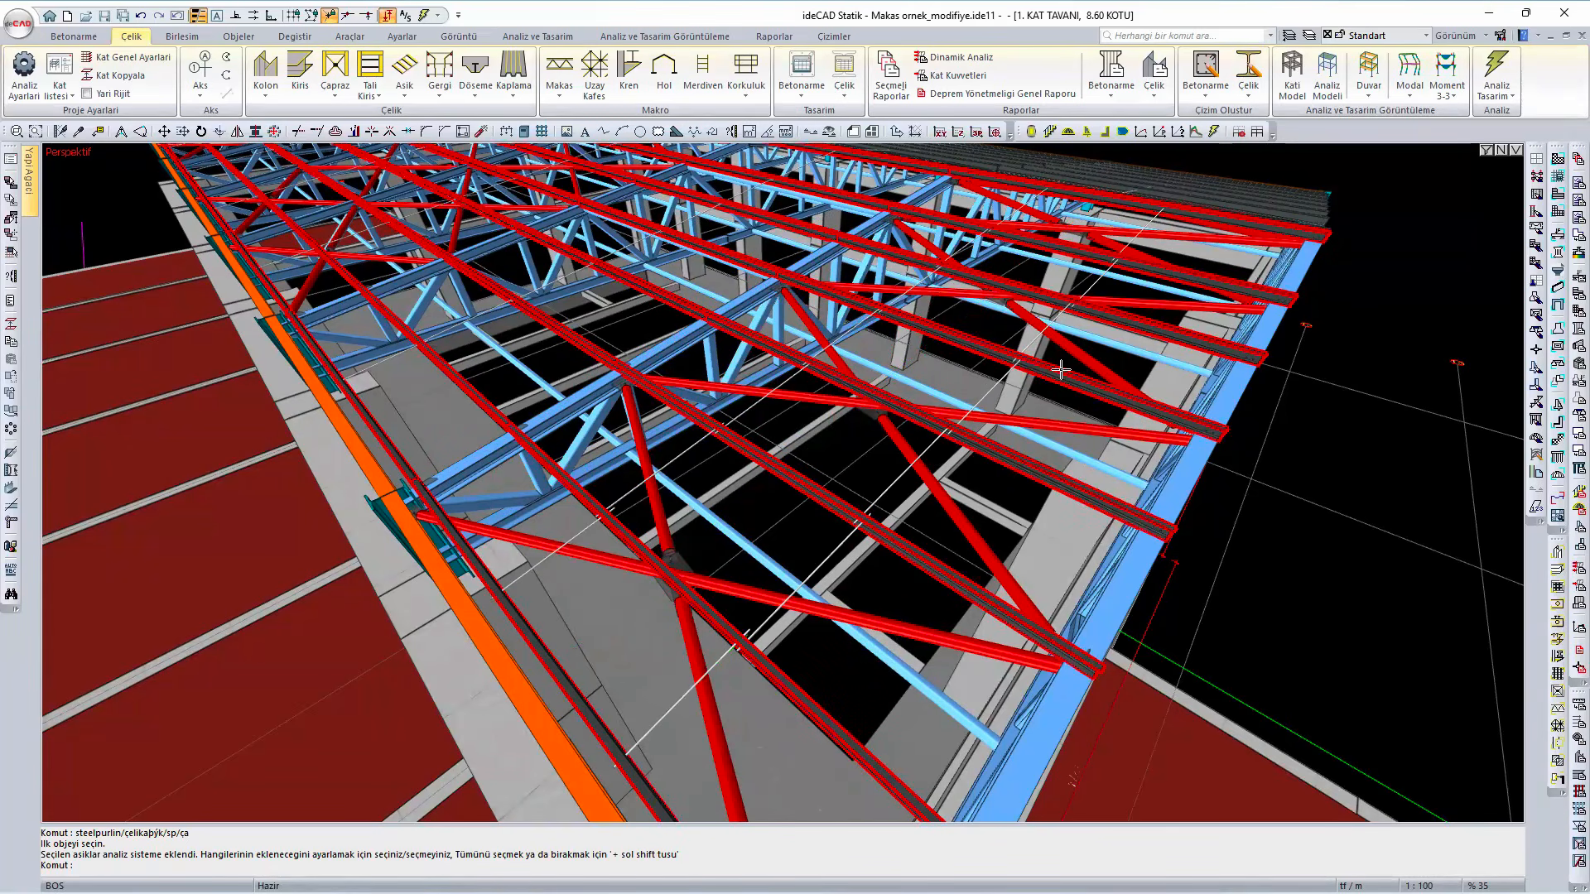
- Set the end-bay tie rod's type back to Tek
mouse_move(1061, 369)
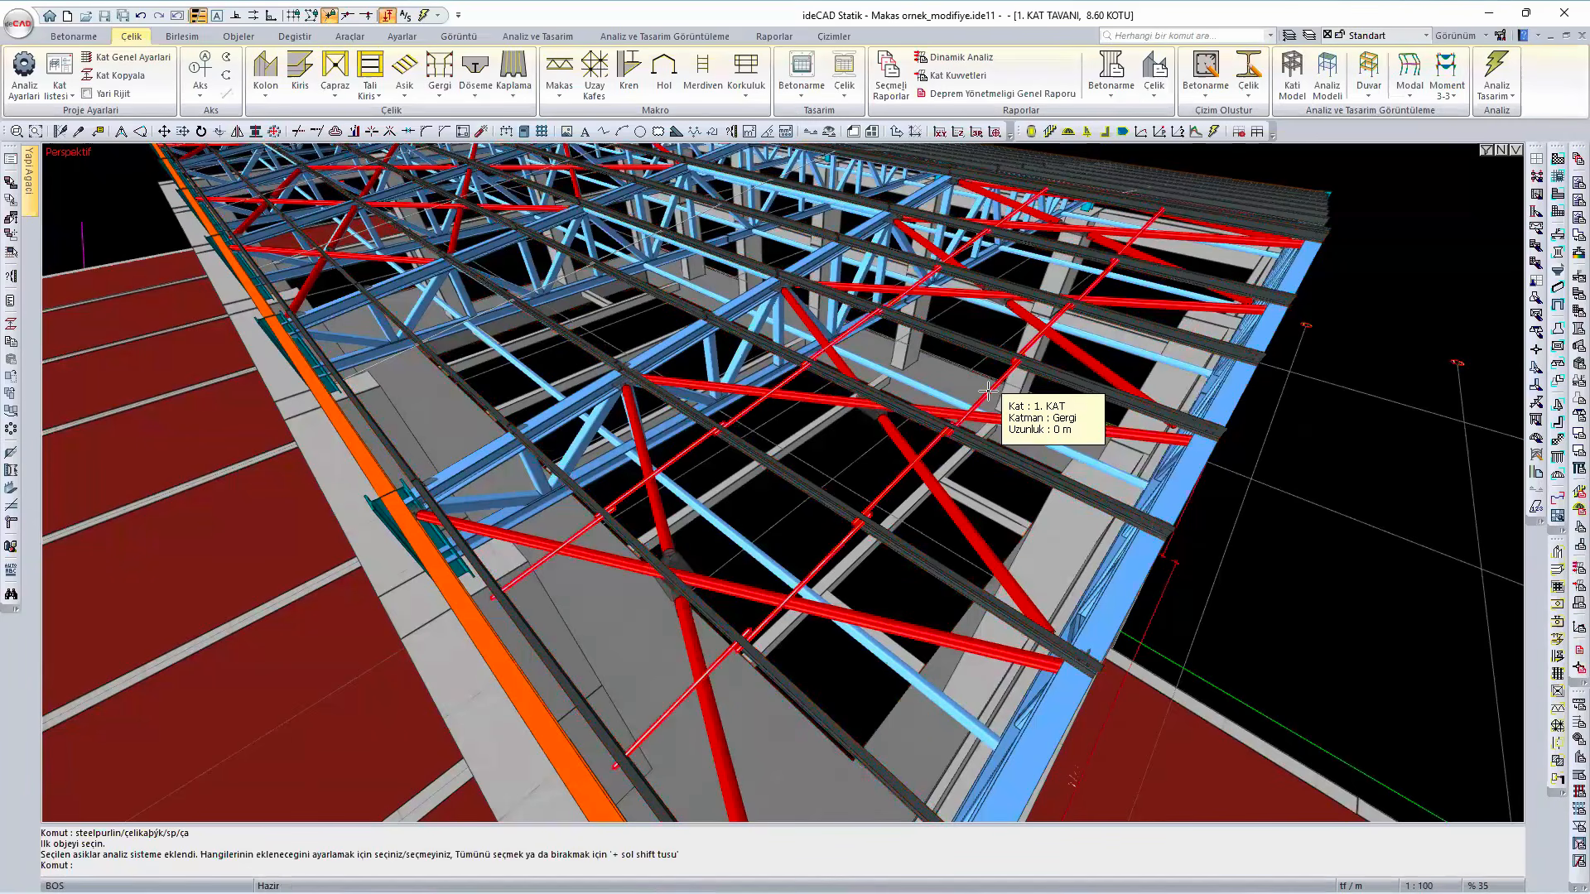
double_click(993, 385)
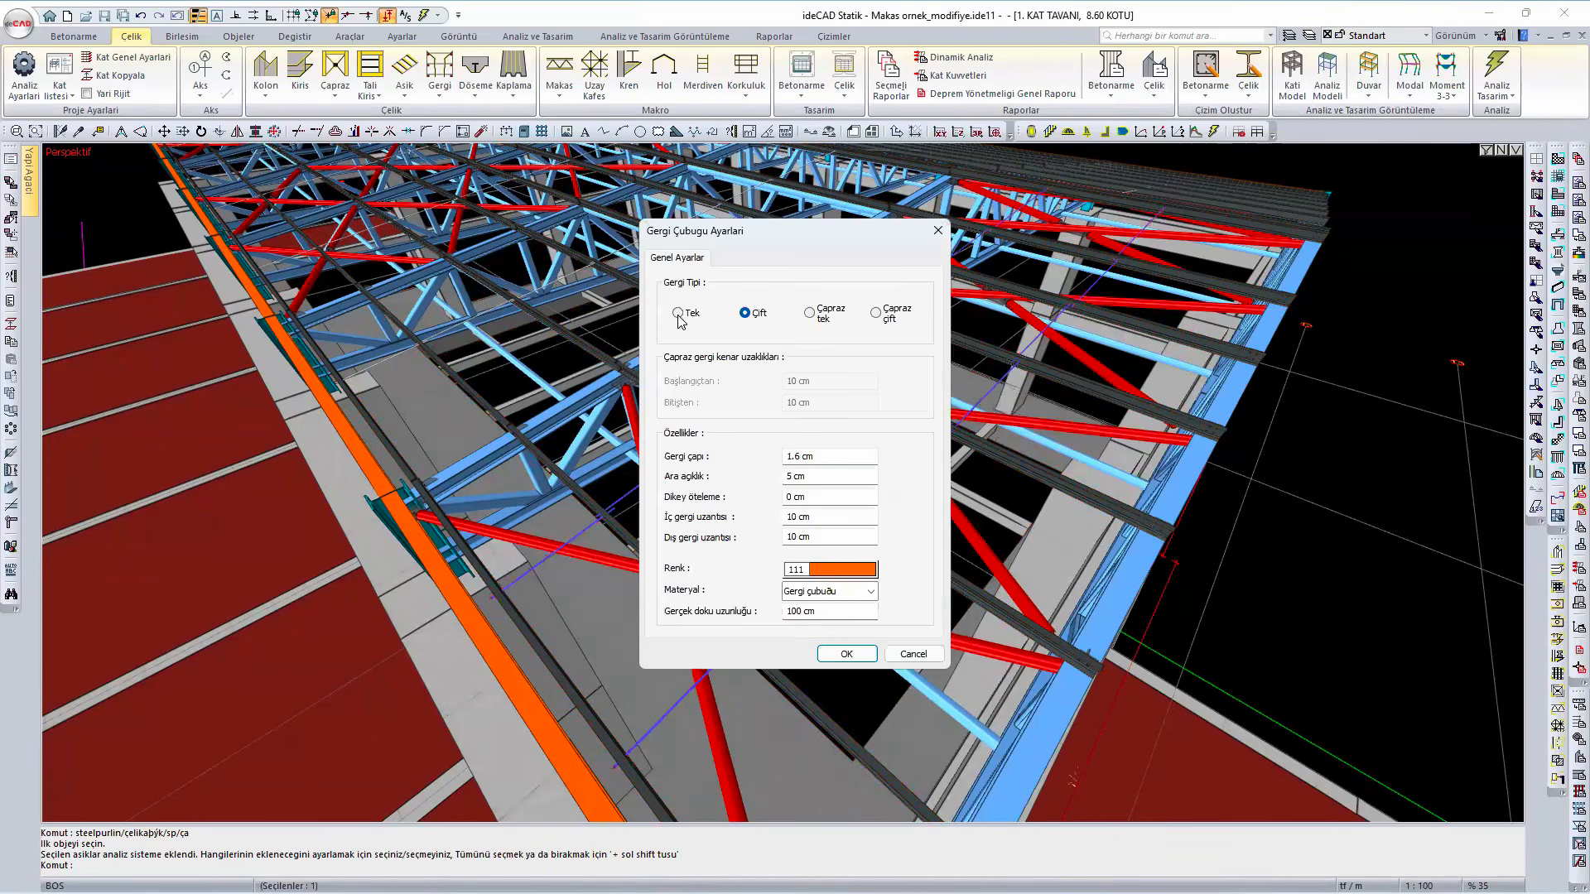
left_click(846, 653)
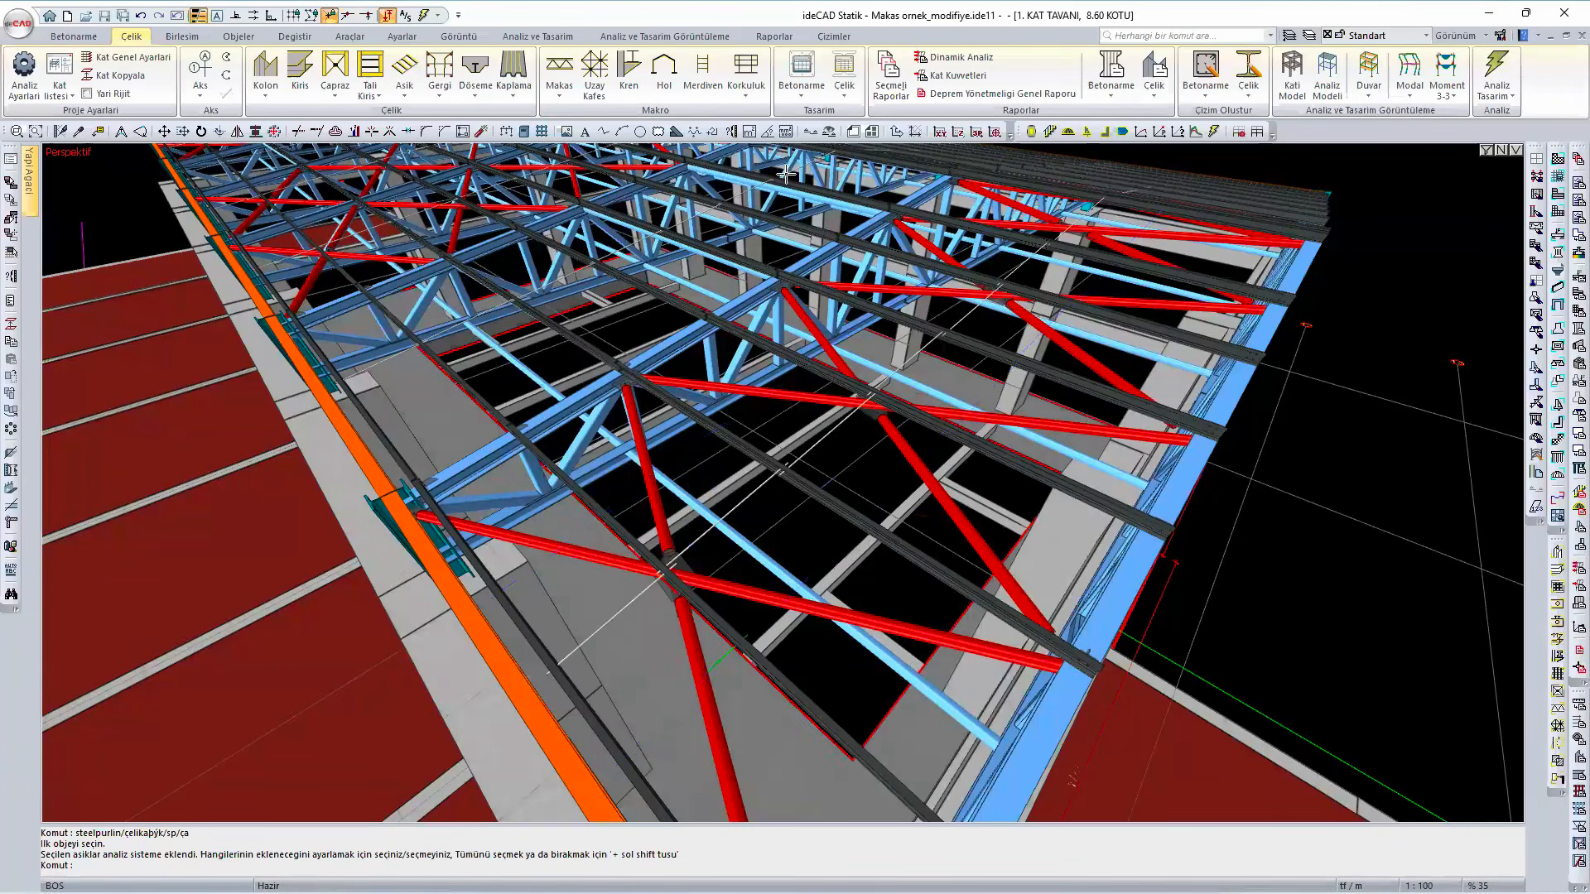
- Open the steel purlin design checks and review the PMM ratios, strength checks and deflections of all purlins
left_click(533, 37)
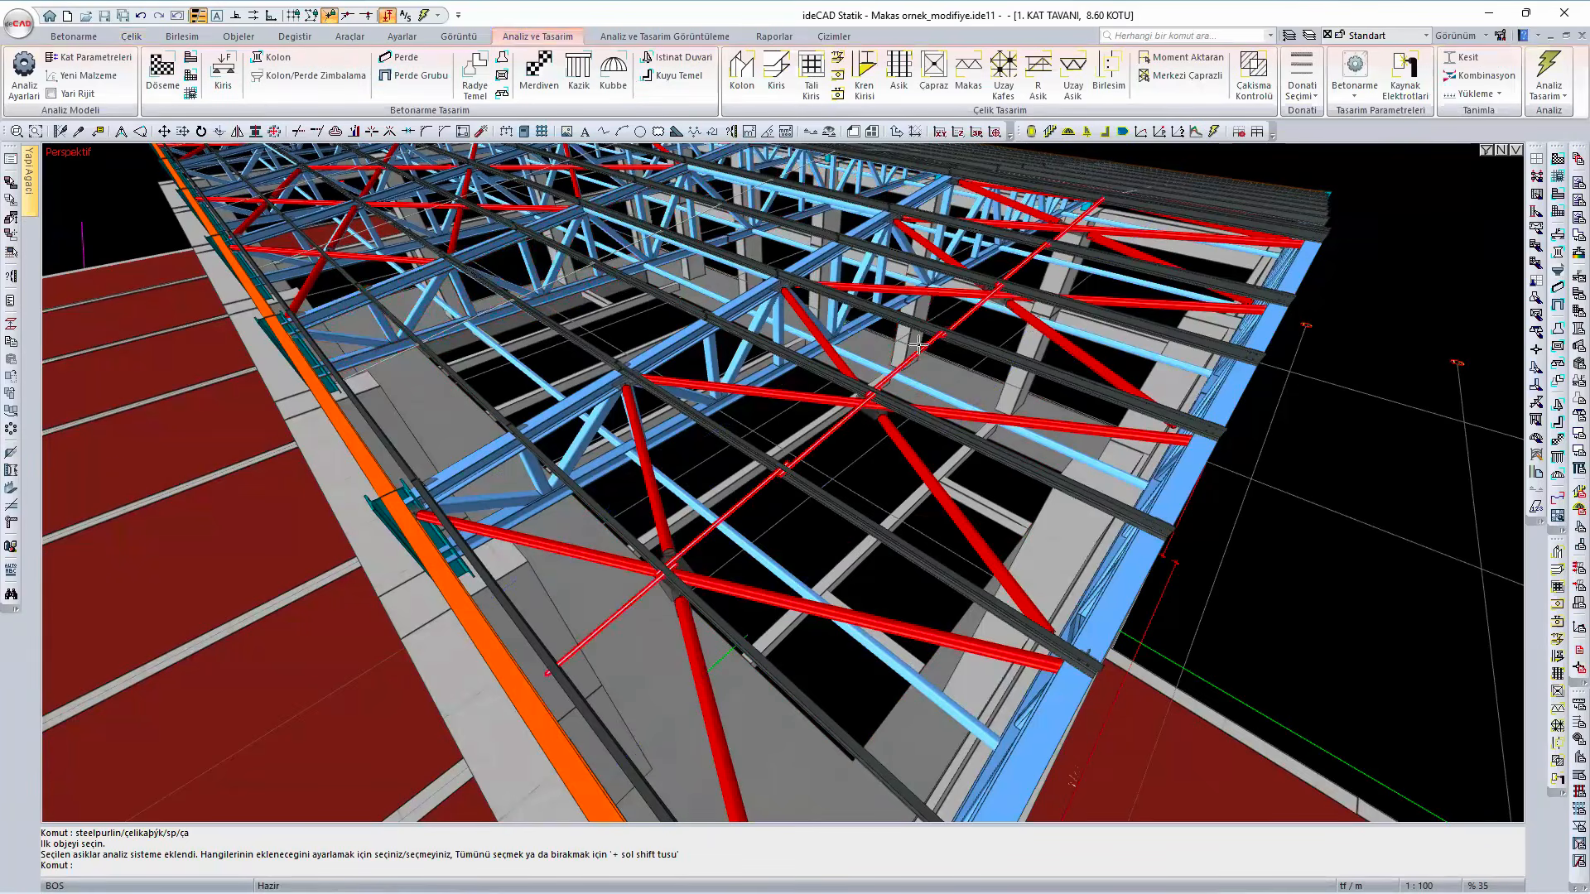
left_click(903, 73)
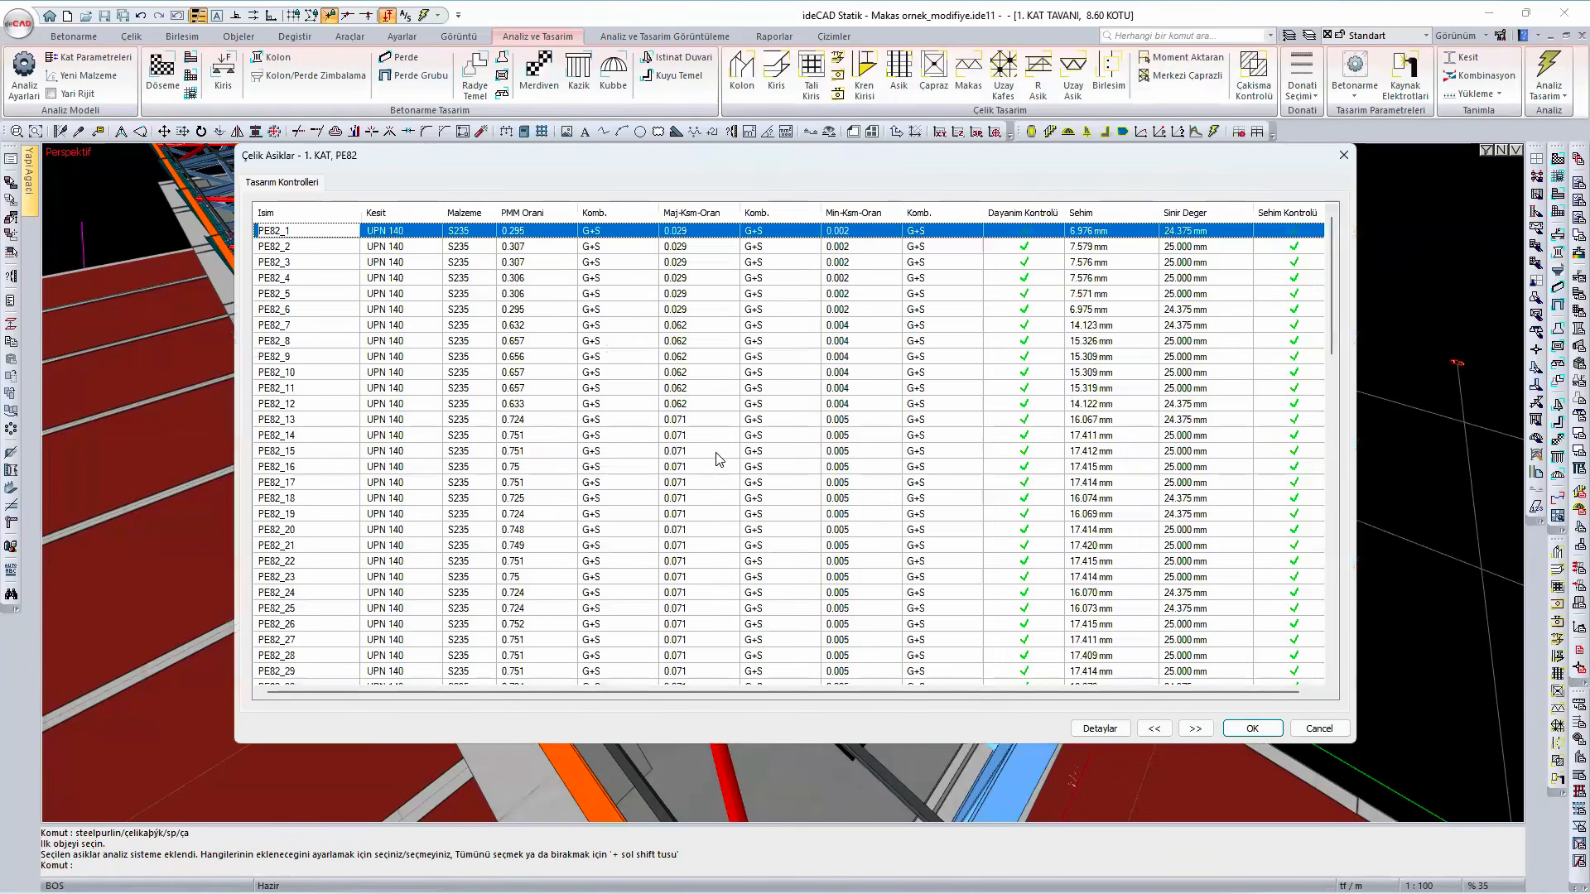
scroll(708, 468, "down", 13)
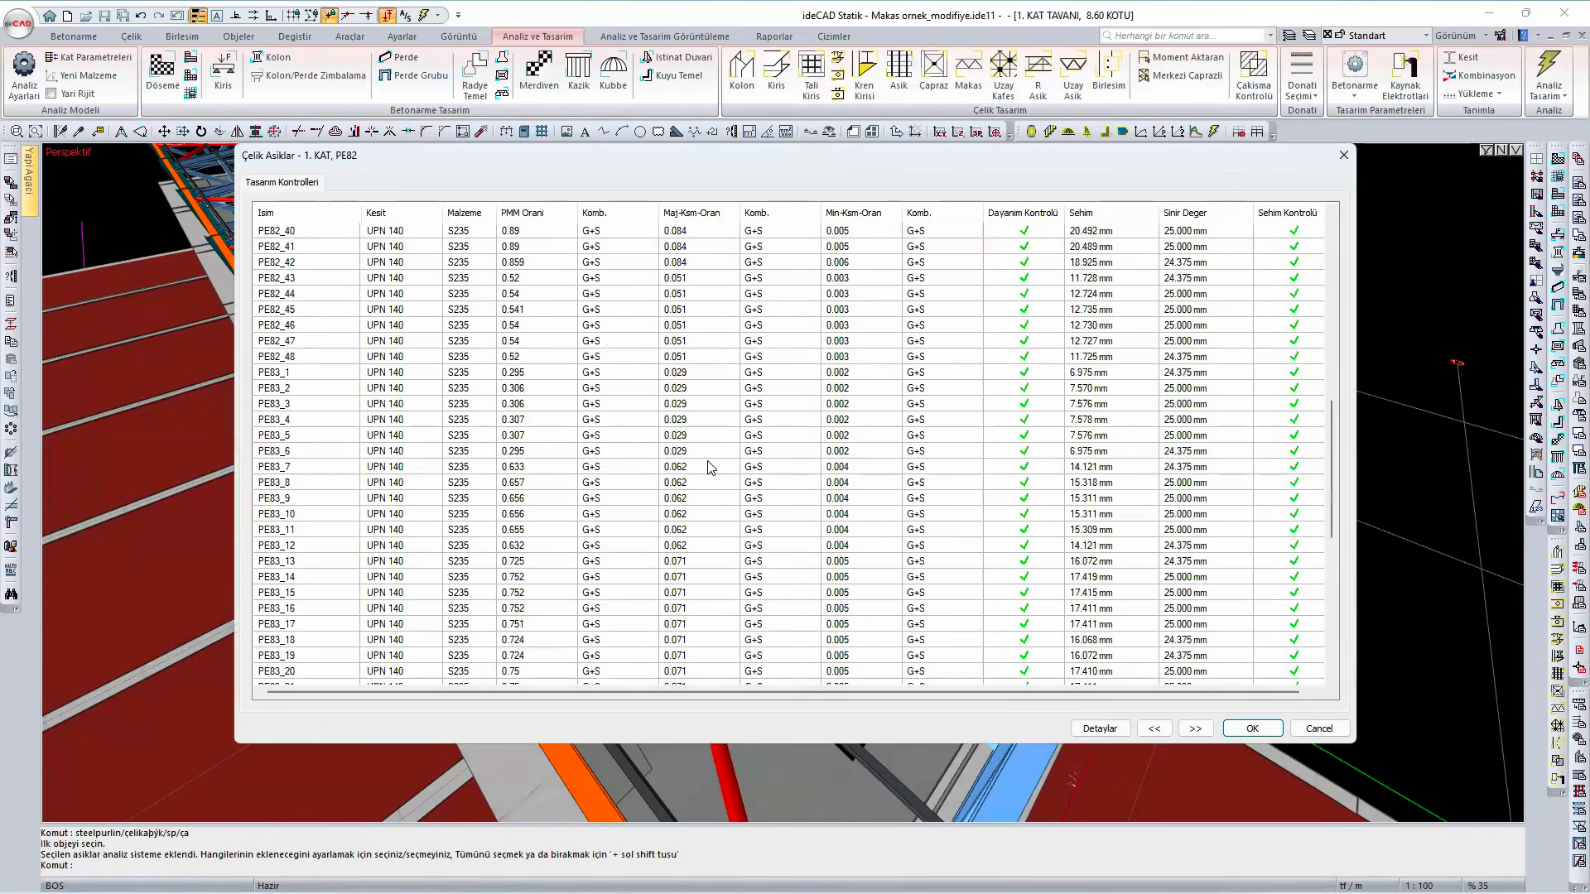
scroll(708, 468, "down", 9)
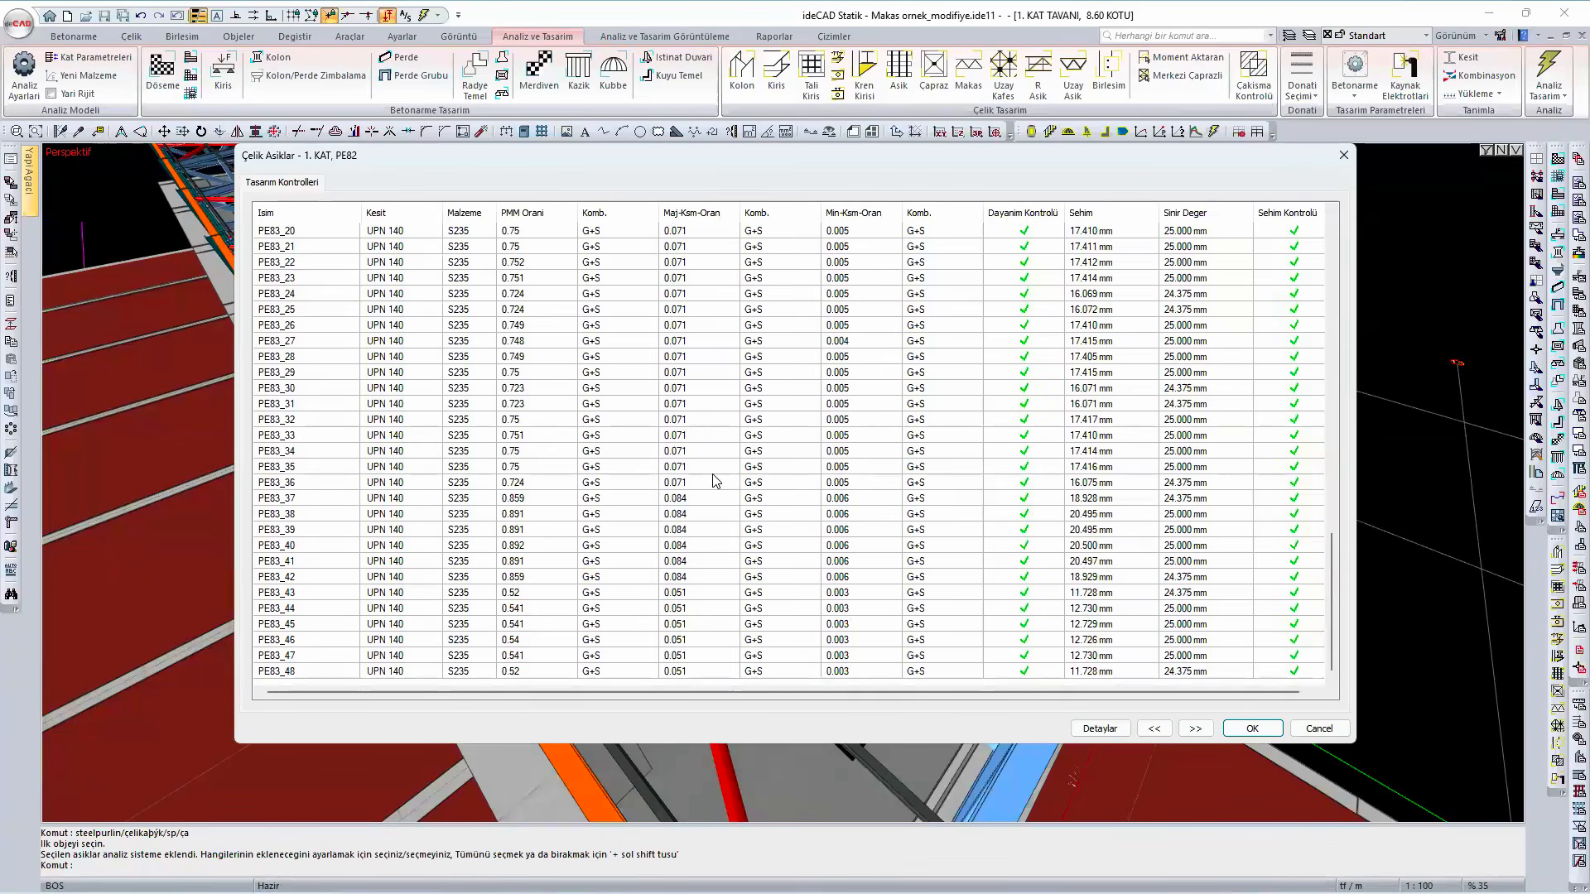
scroll(713, 480, "up", 20)
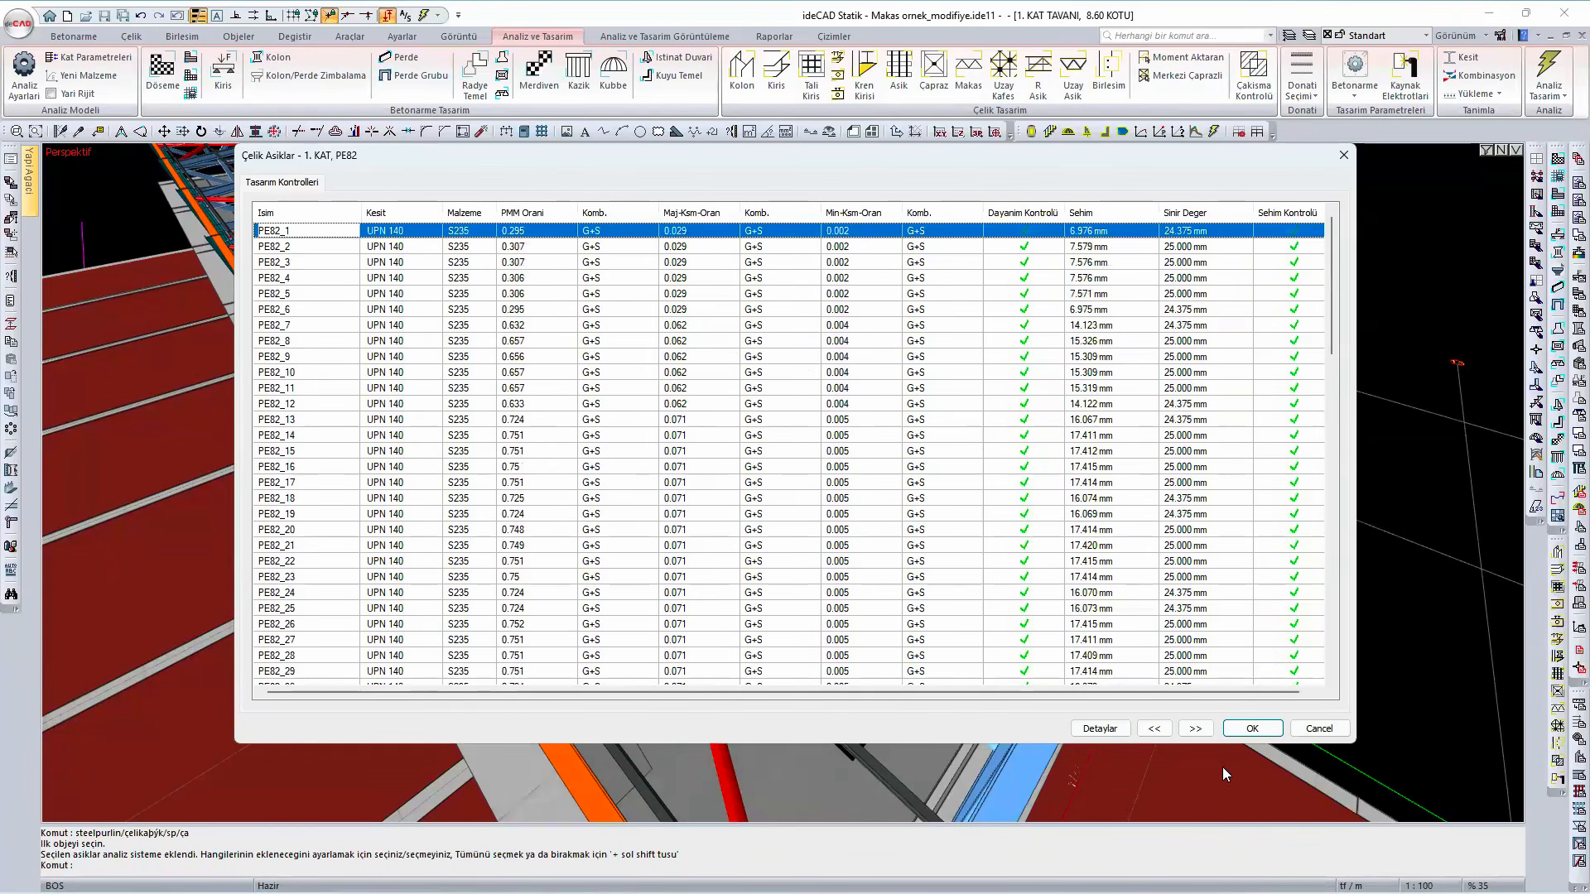
- Examine the detailed design calculation of purlin PE82_1, recheck the PMM ratios in the list and close the results
left_click(1100, 729)
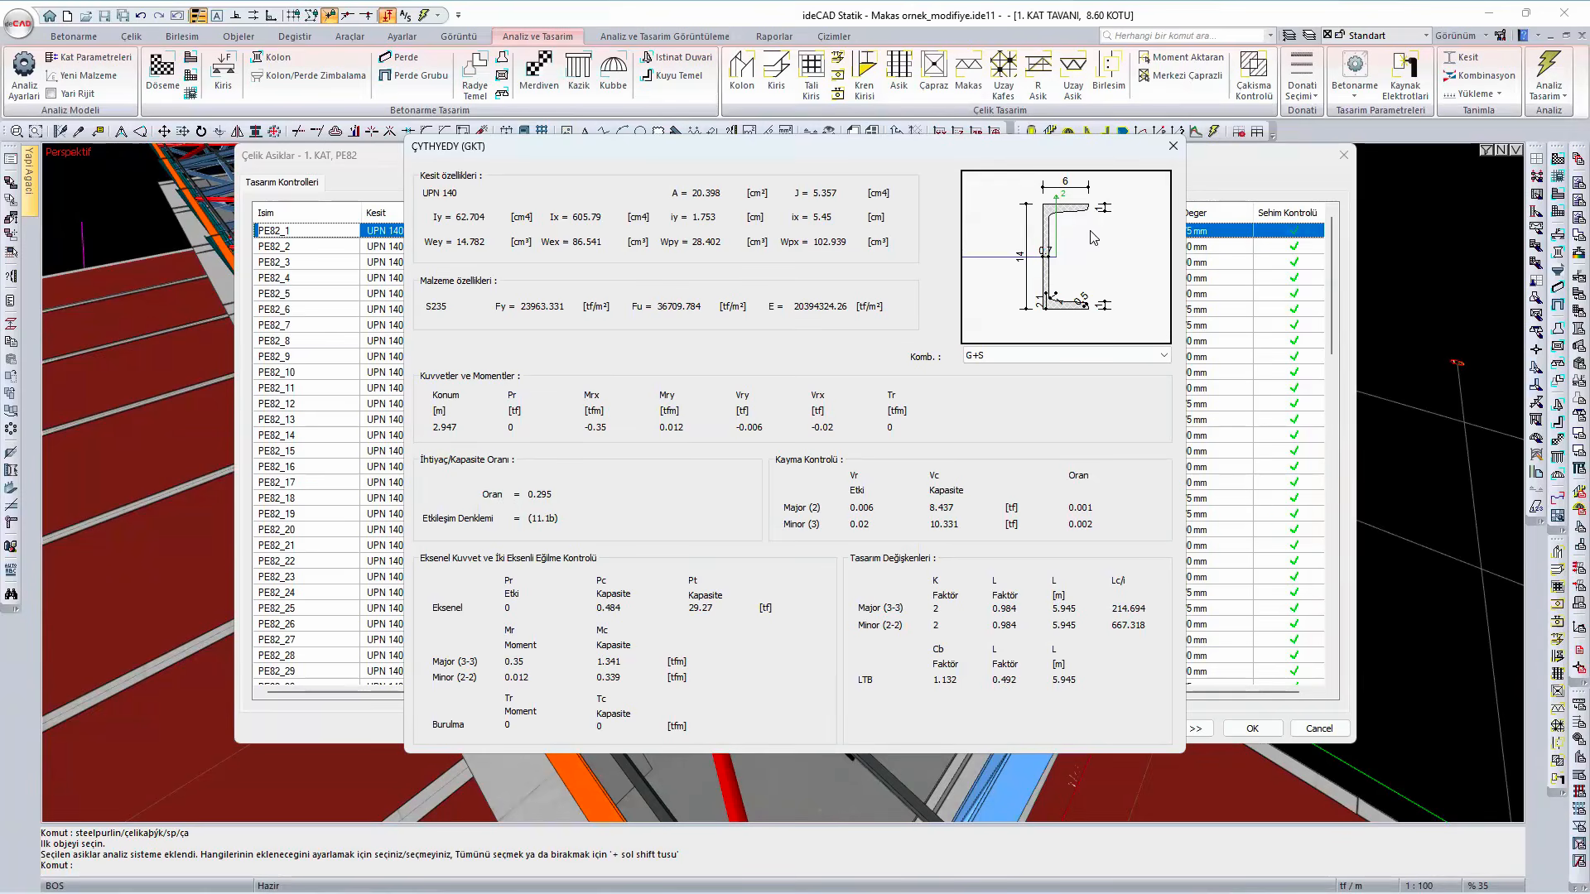
left_click(1173, 145)
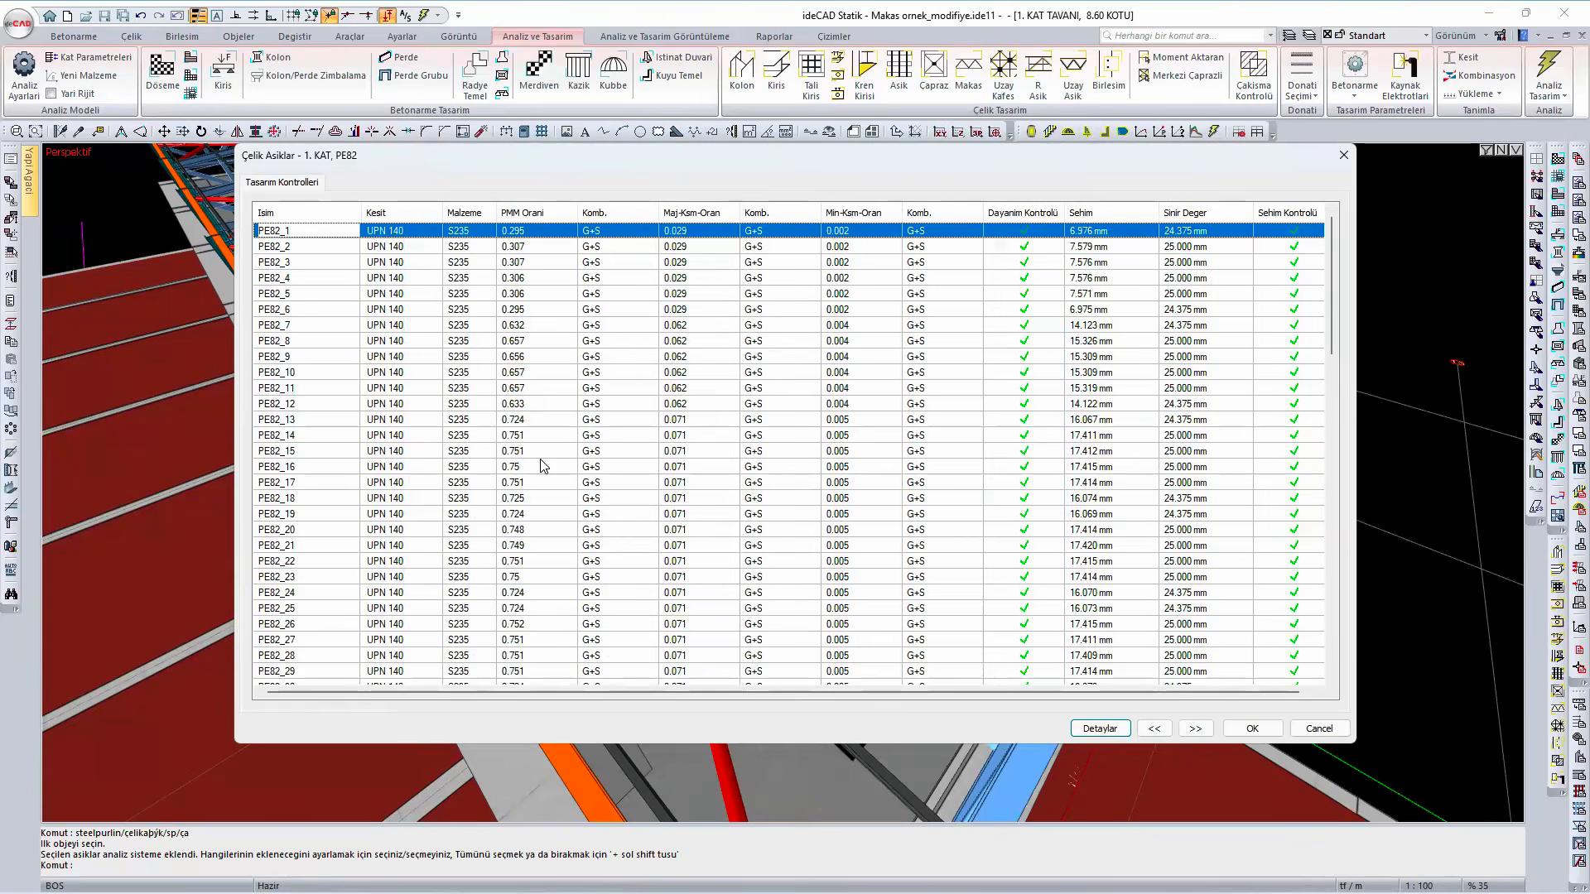
scroll(543, 466, "down", 1)
scroll(543, 457, "down", 6)
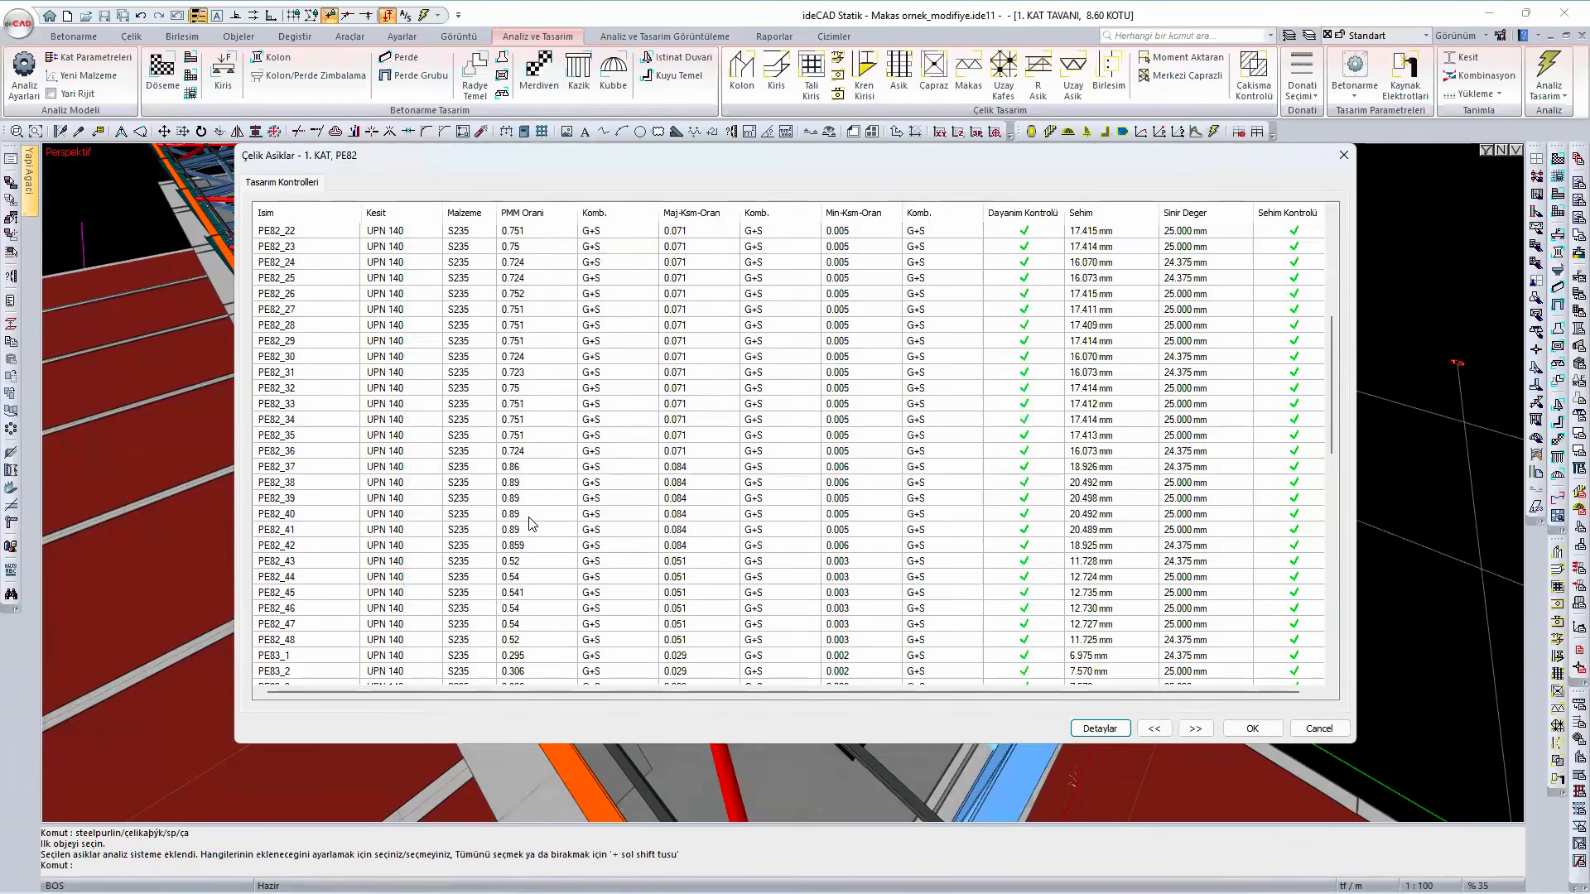
scroll(531, 523, "down", 16)
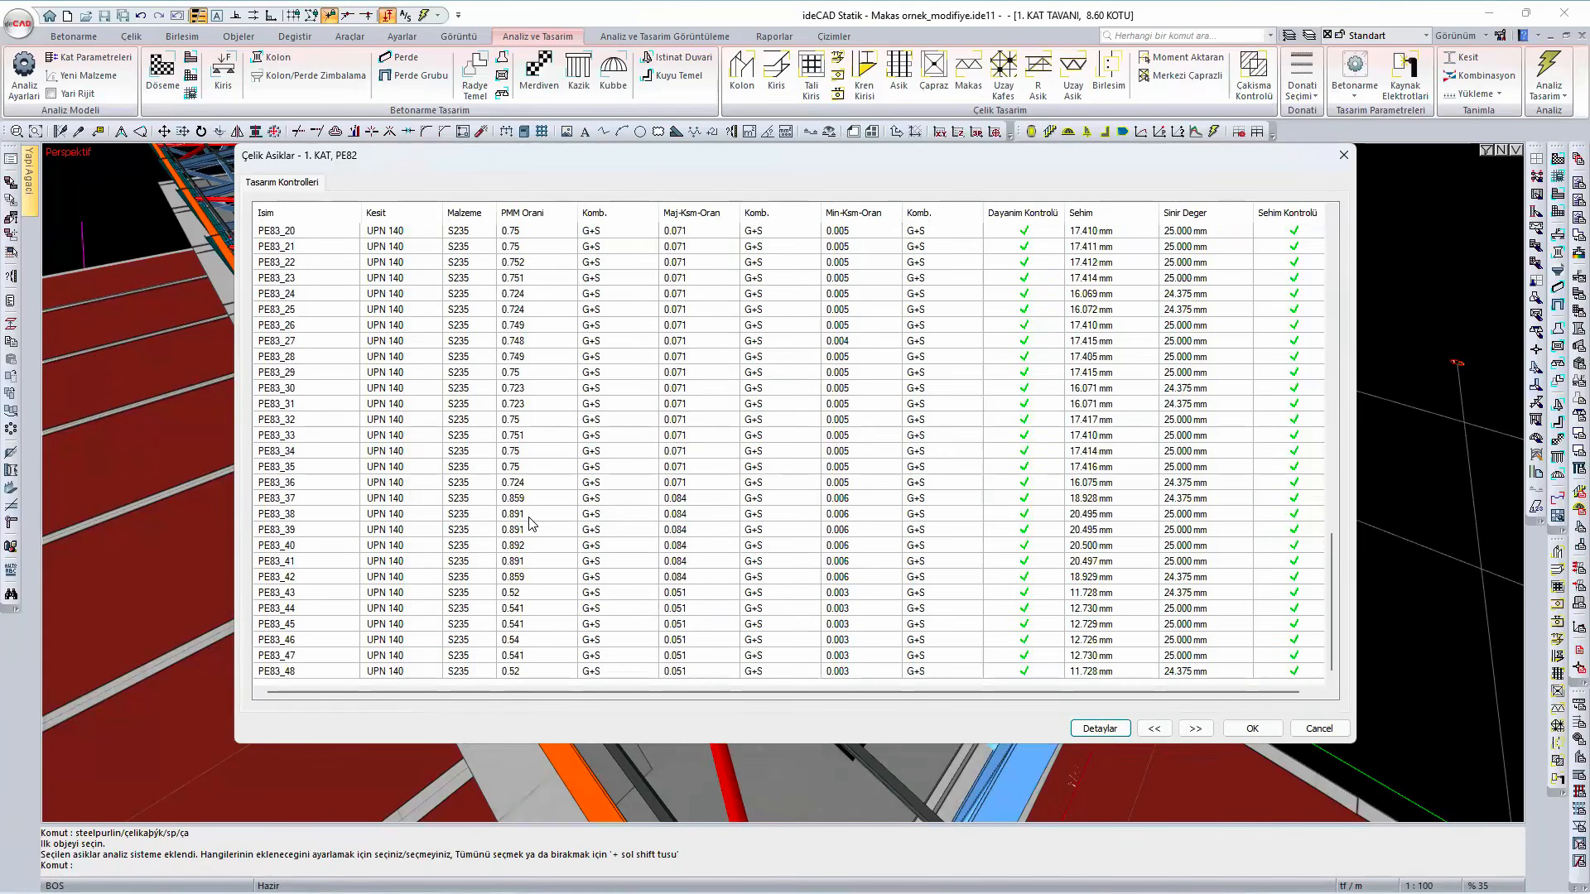
scroll(531, 524, "up", 20)
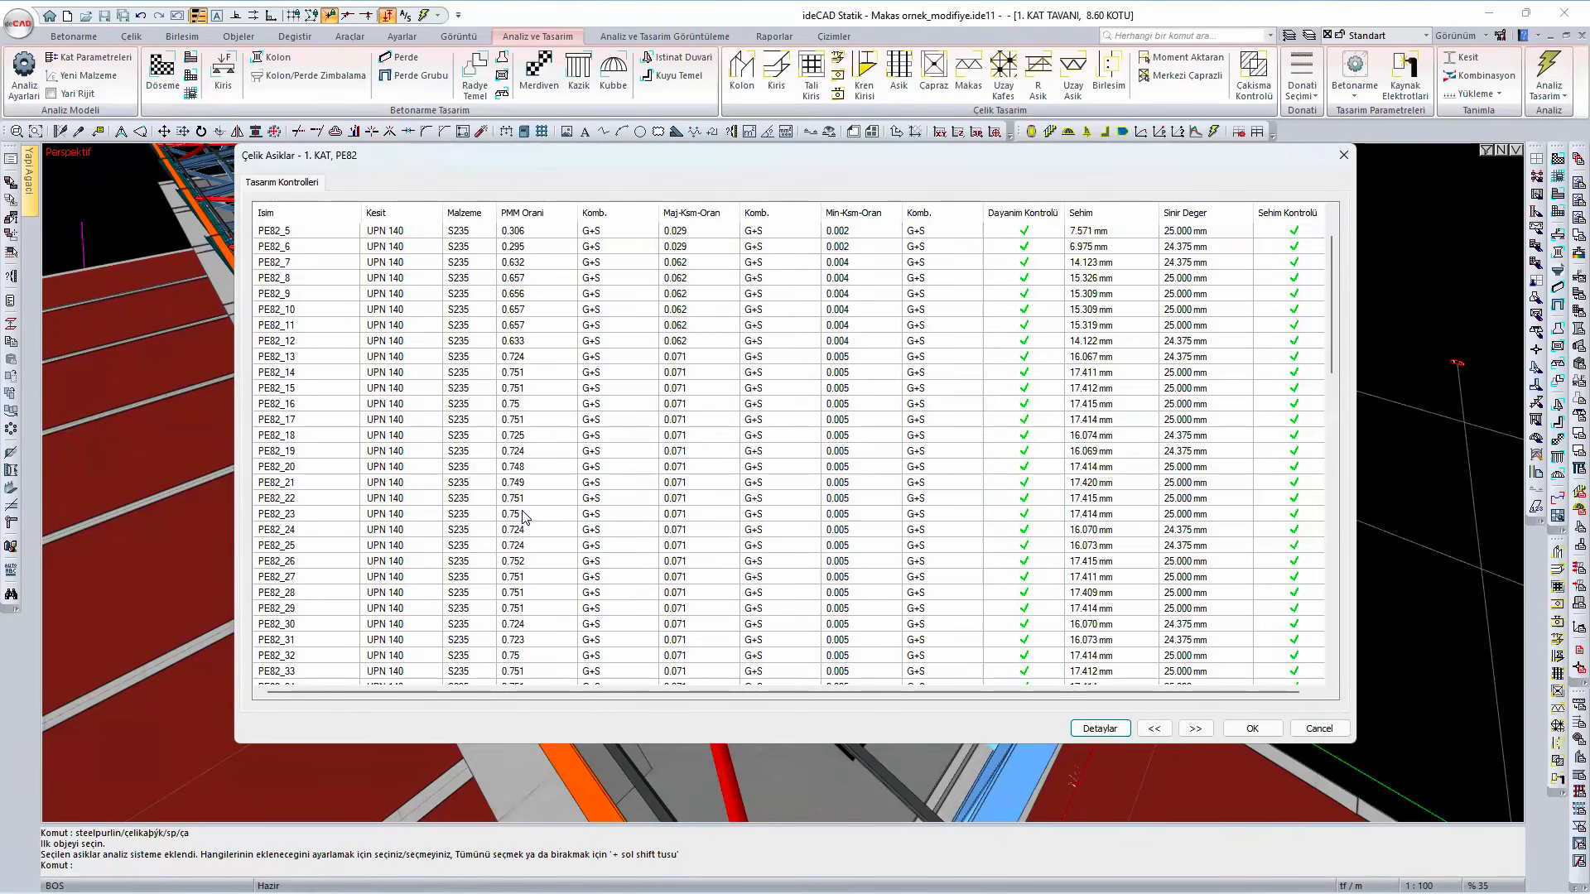
left_click(1257, 732)
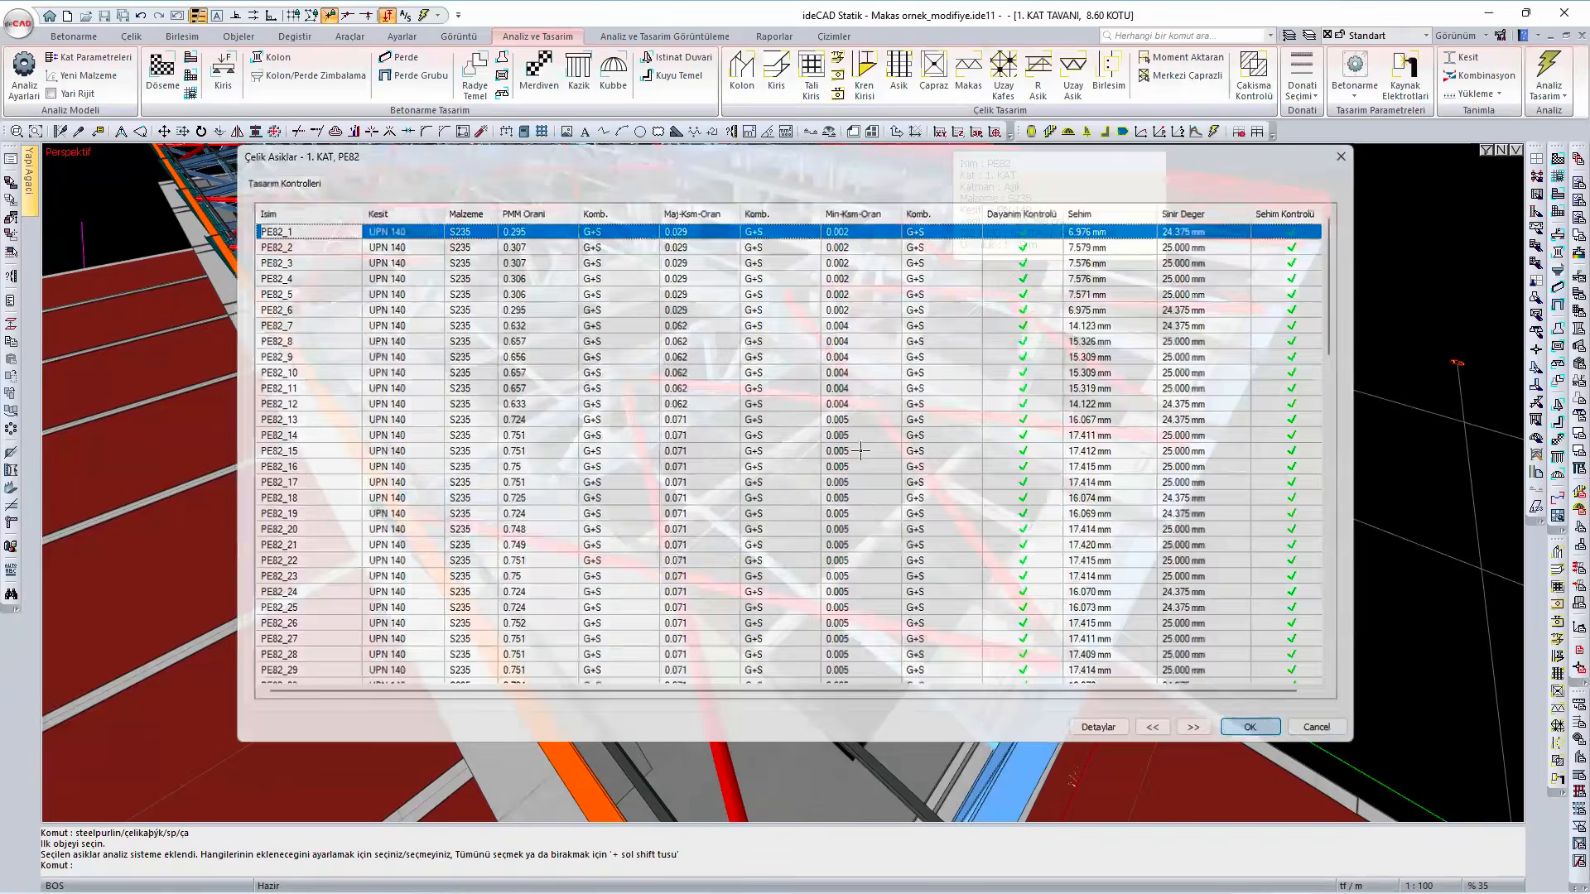
- Select all tie rods on the roof and set their type to Çift
scroll(822, 484, "down", 6)
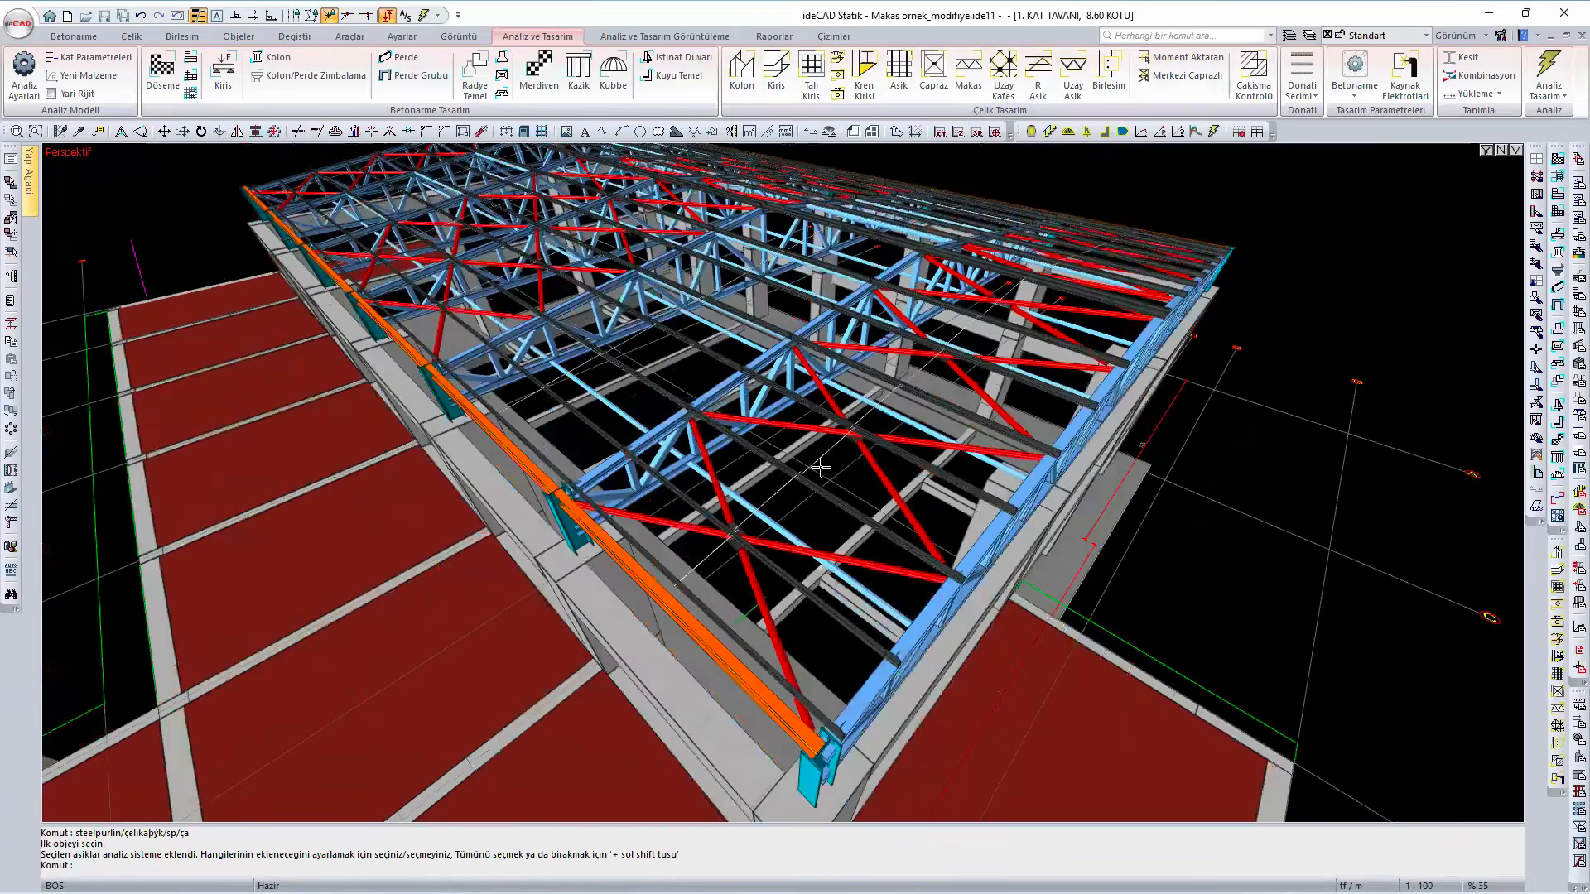
right_click(818, 466)
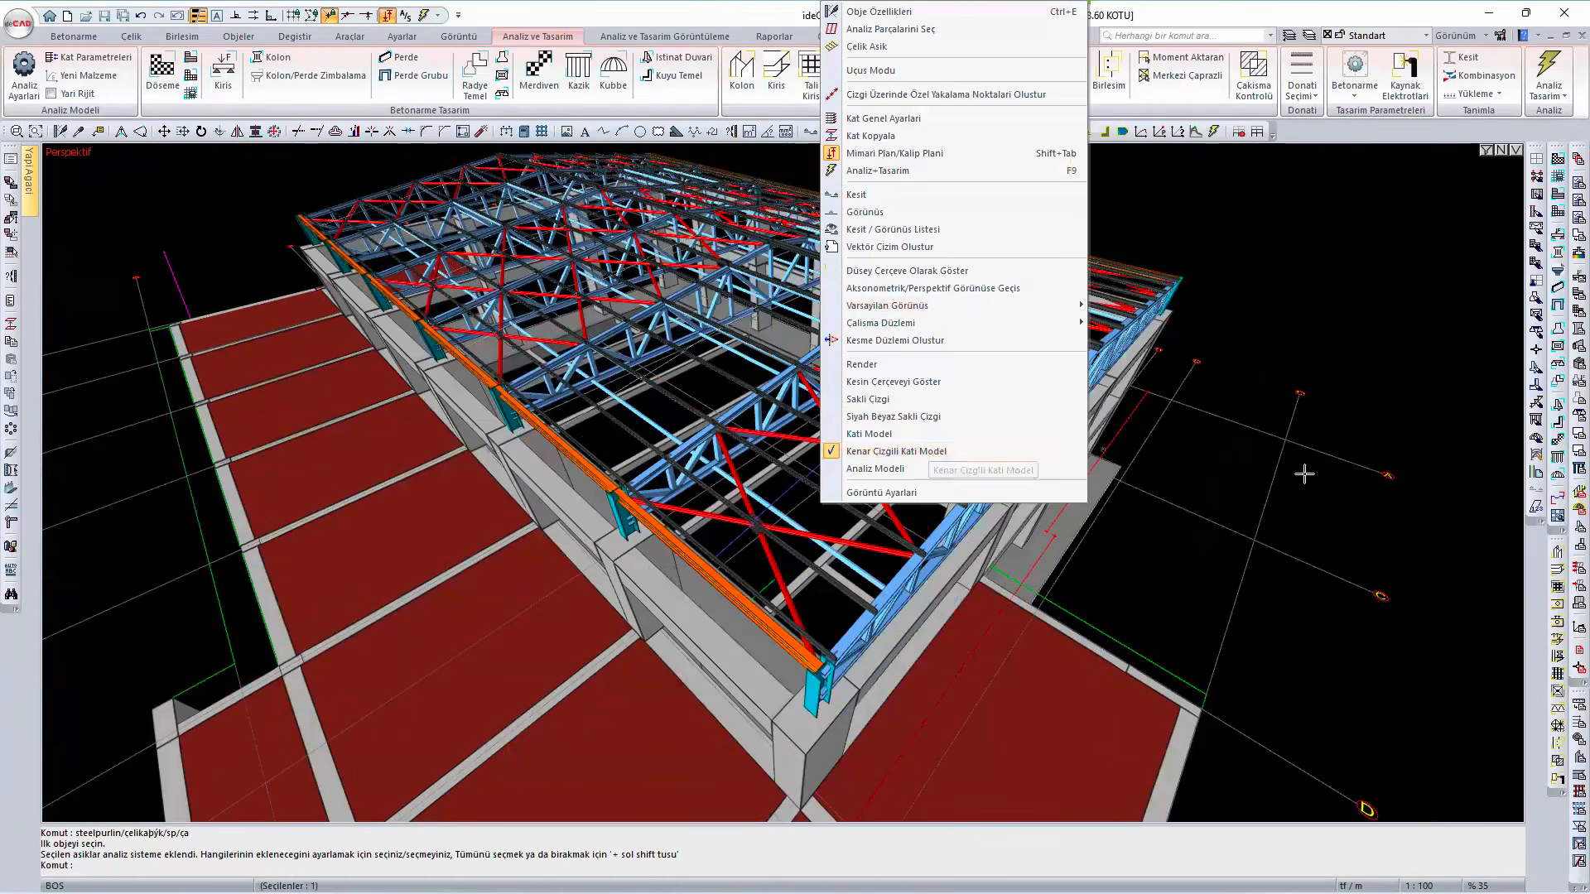
left_click(1225, 483)
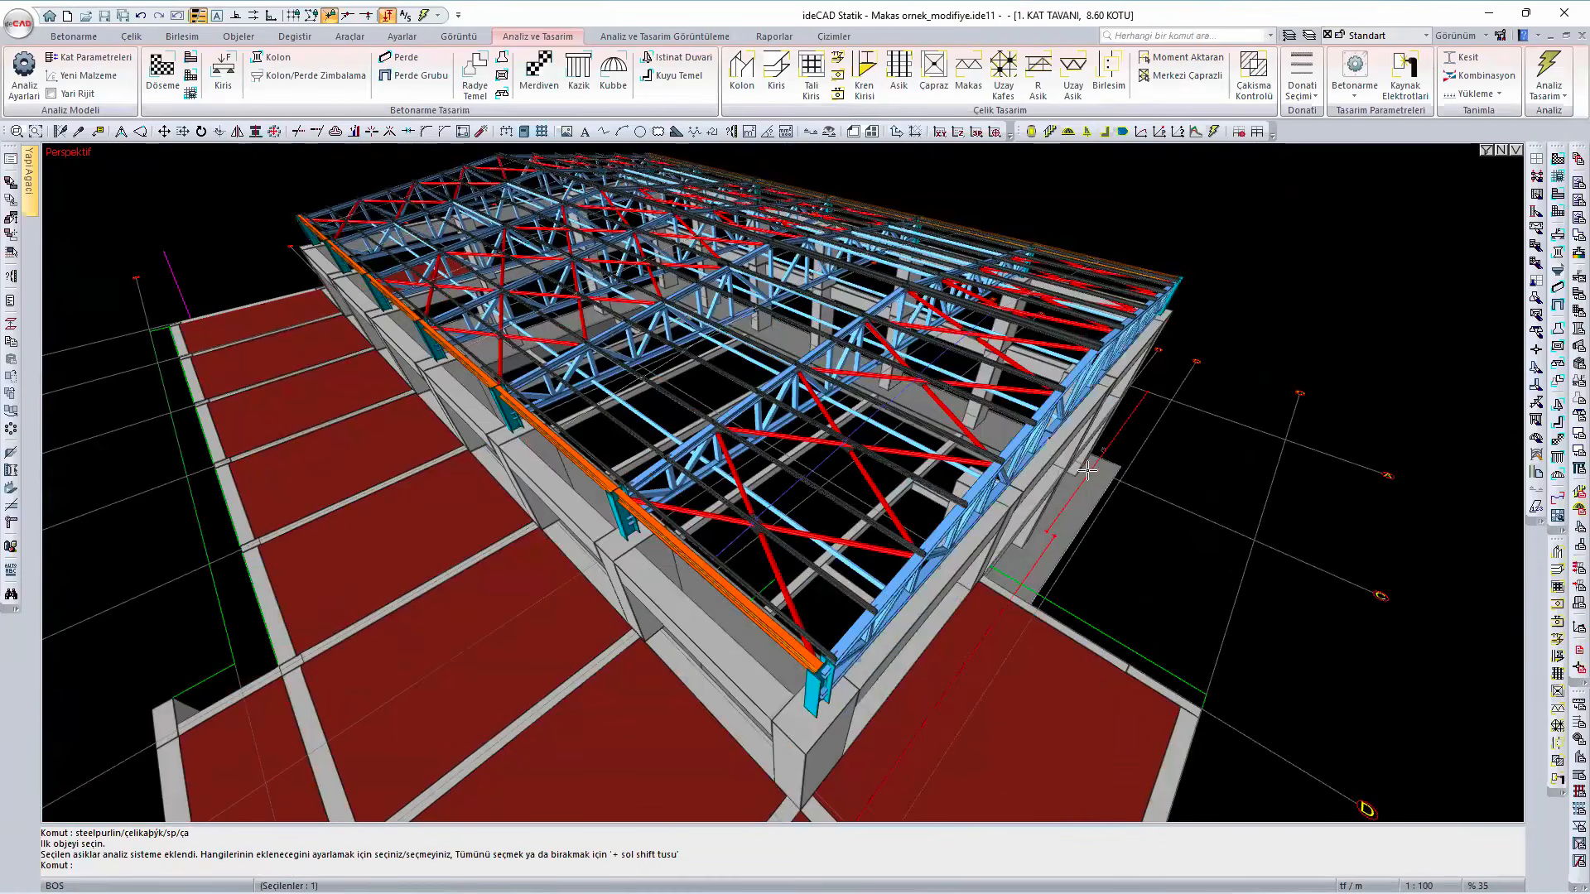
scroll(621, 514, "up", 5)
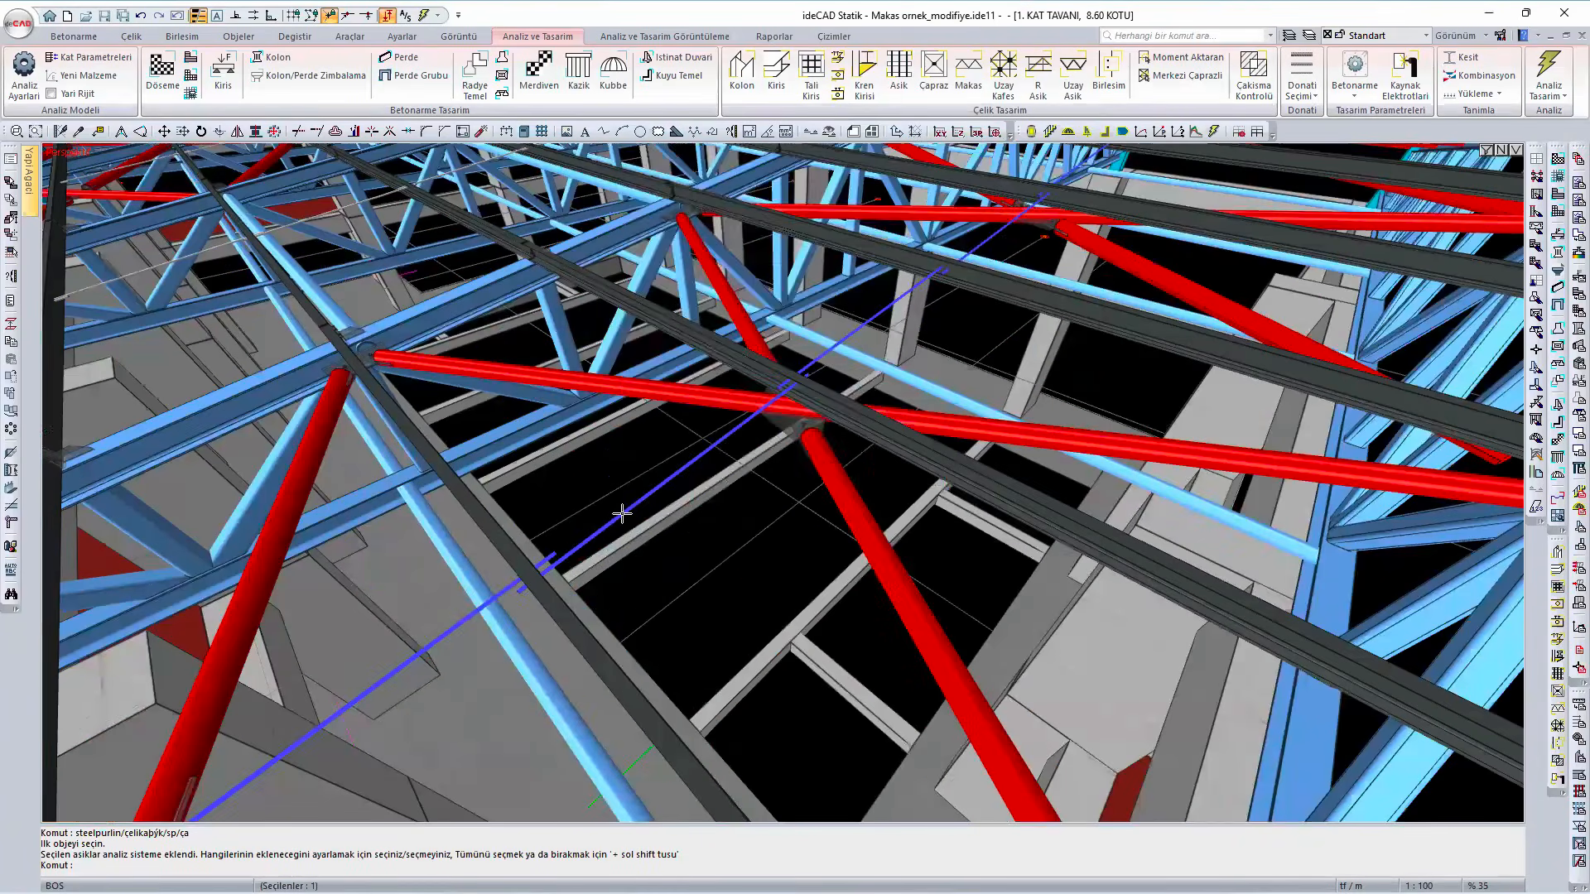
right_click(621, 513)
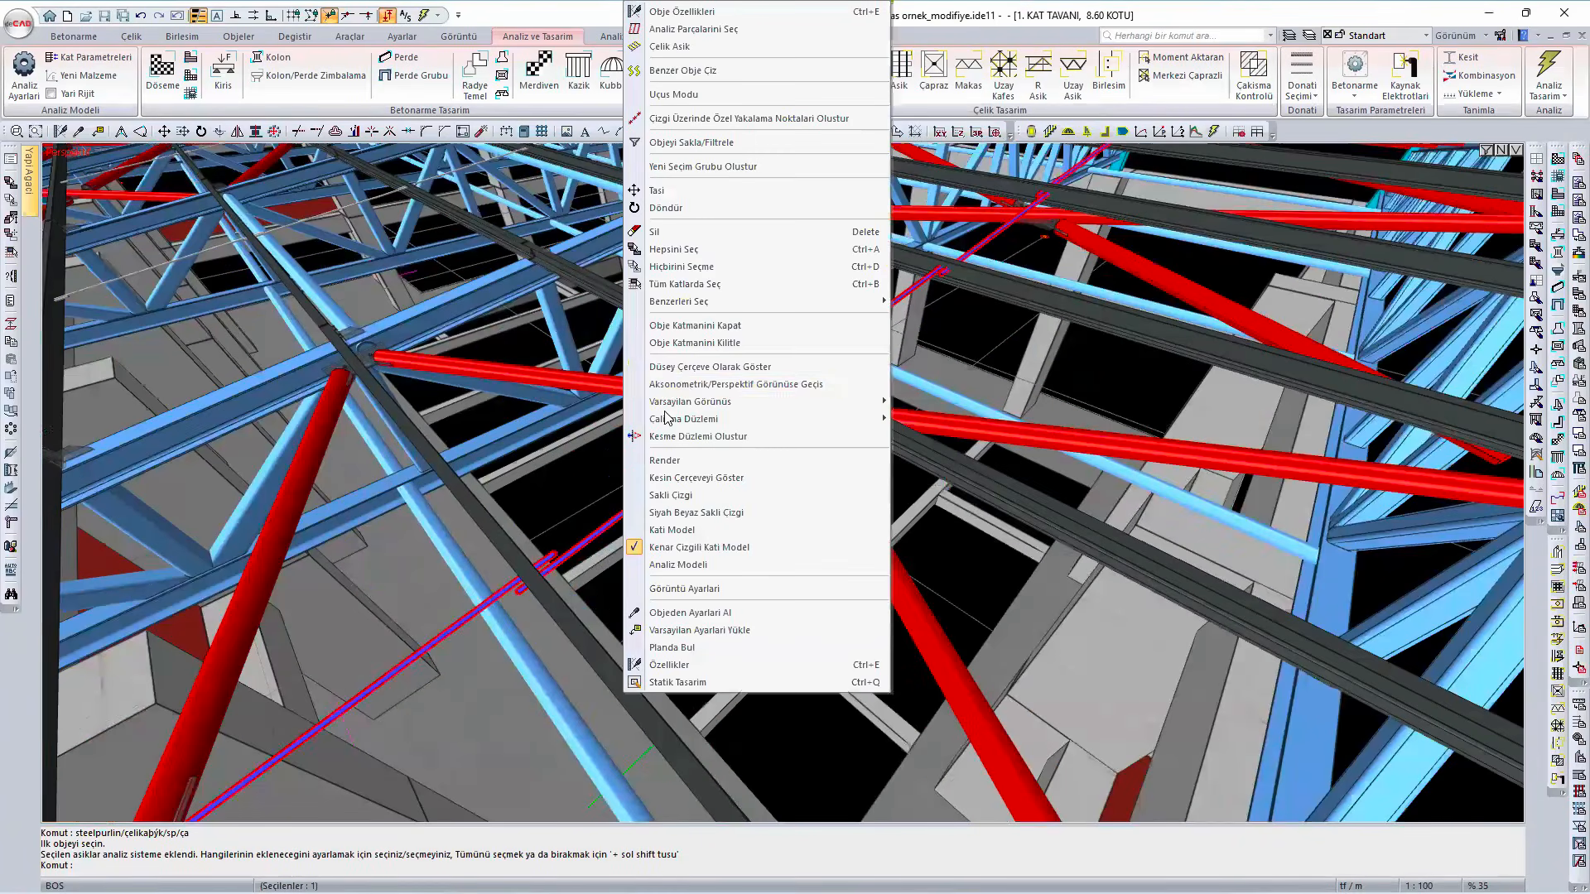
left_click(698, 249)
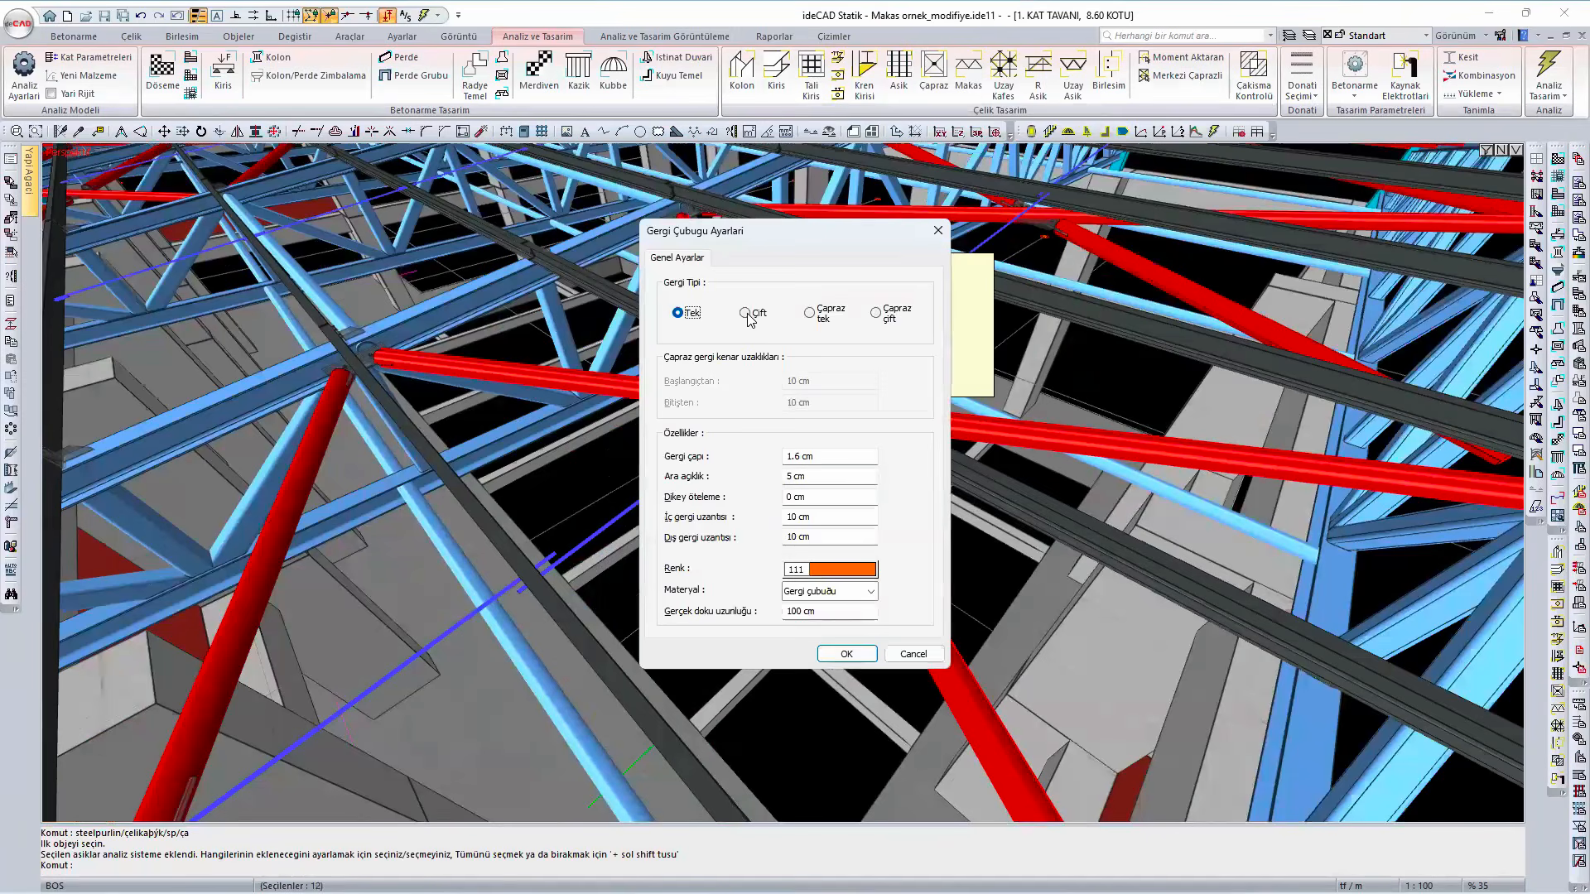
left_click(749, 314)
left_click(846, 653)
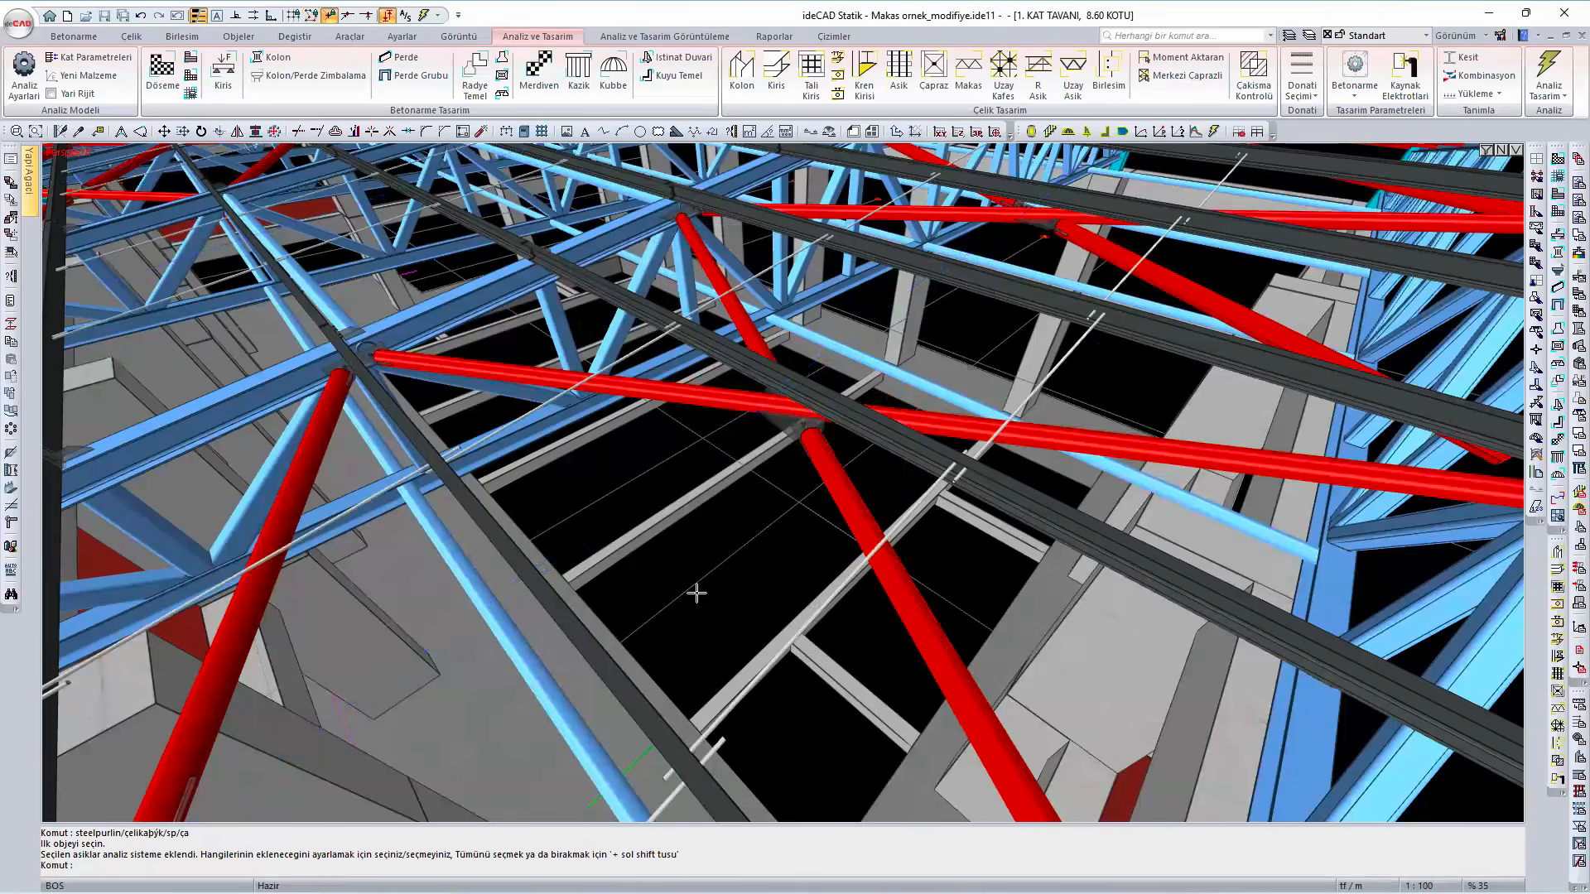
- Run the structural analysis again with the double tie rods
scroll(695, 594, "down", 5)
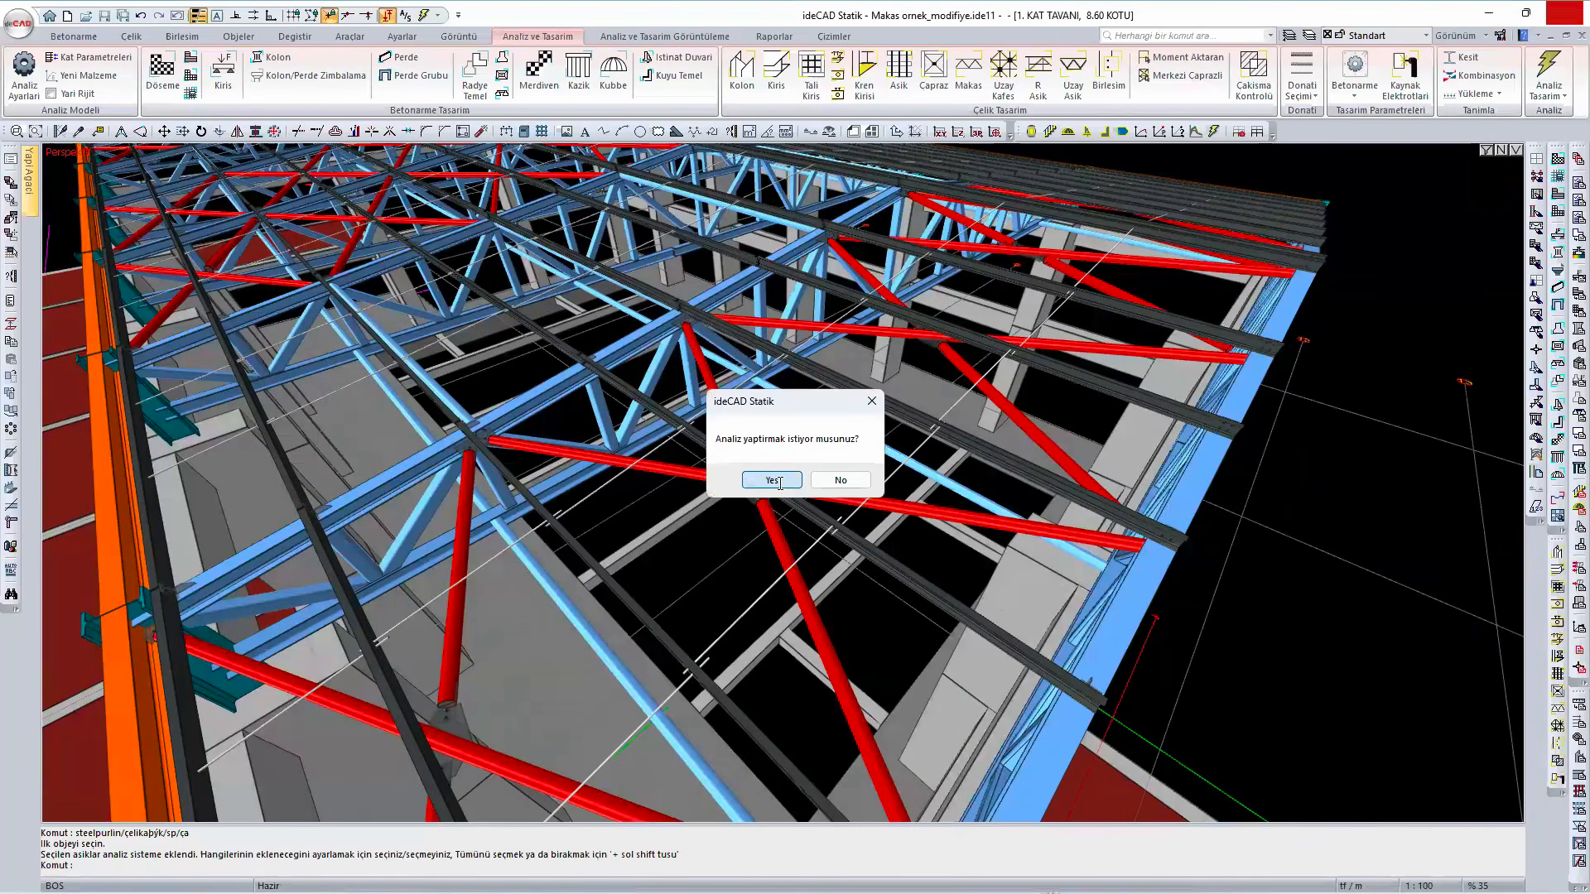
left_click(772, 479)
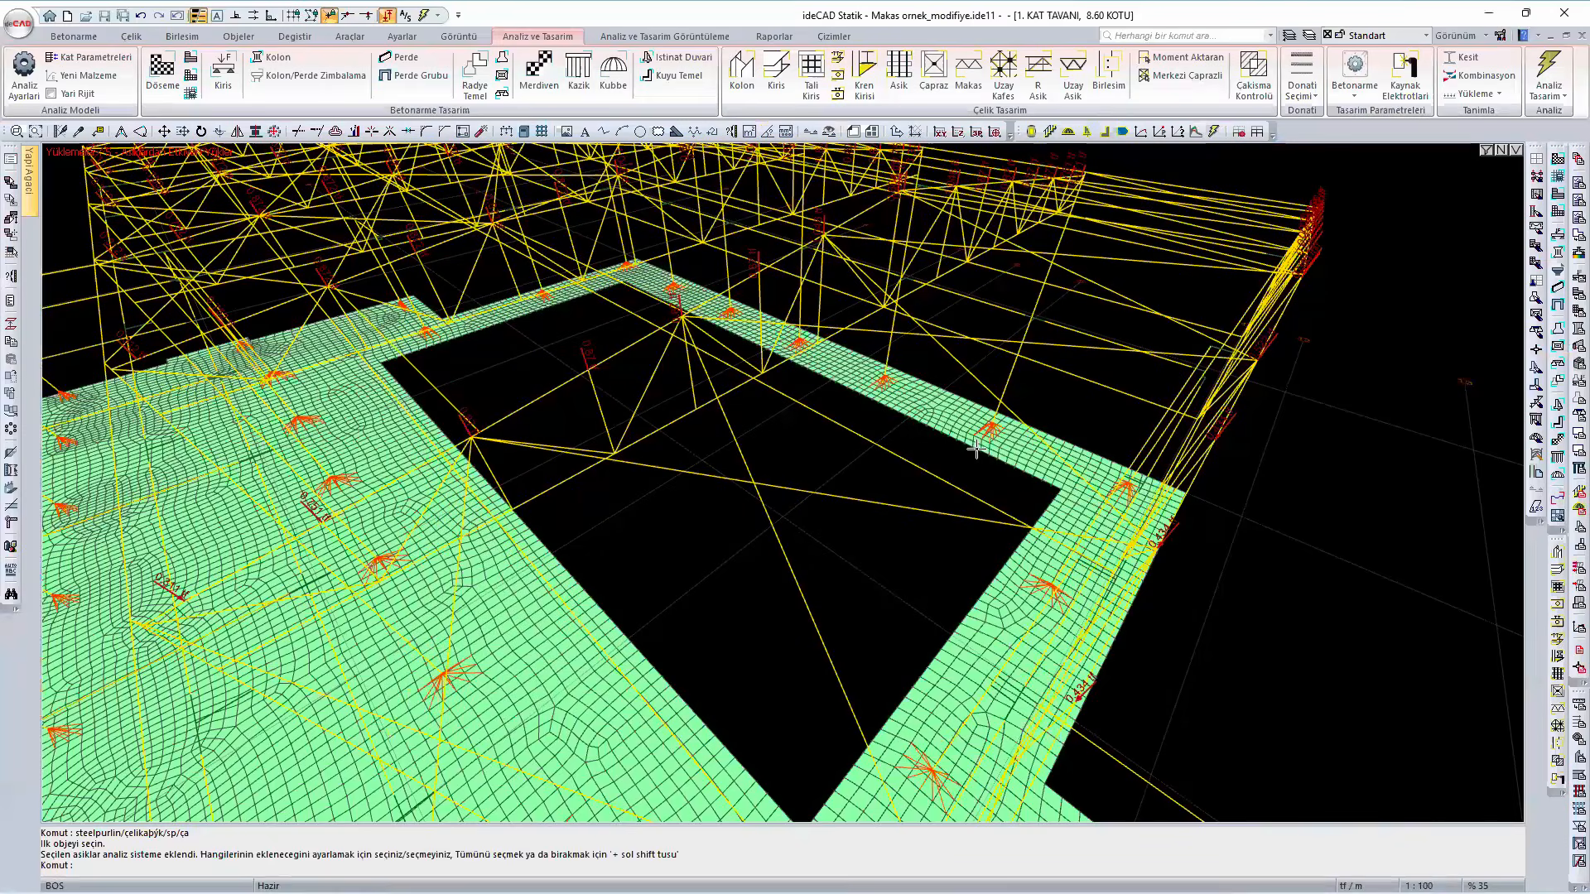
- Bring the whole structure into sight and display the steel design results for Tüm yetersizlikler
middle_click_drag(975, 450, 1242, 259)
scroll(1031, 490, "down", 3)
right_click(1315, 661)
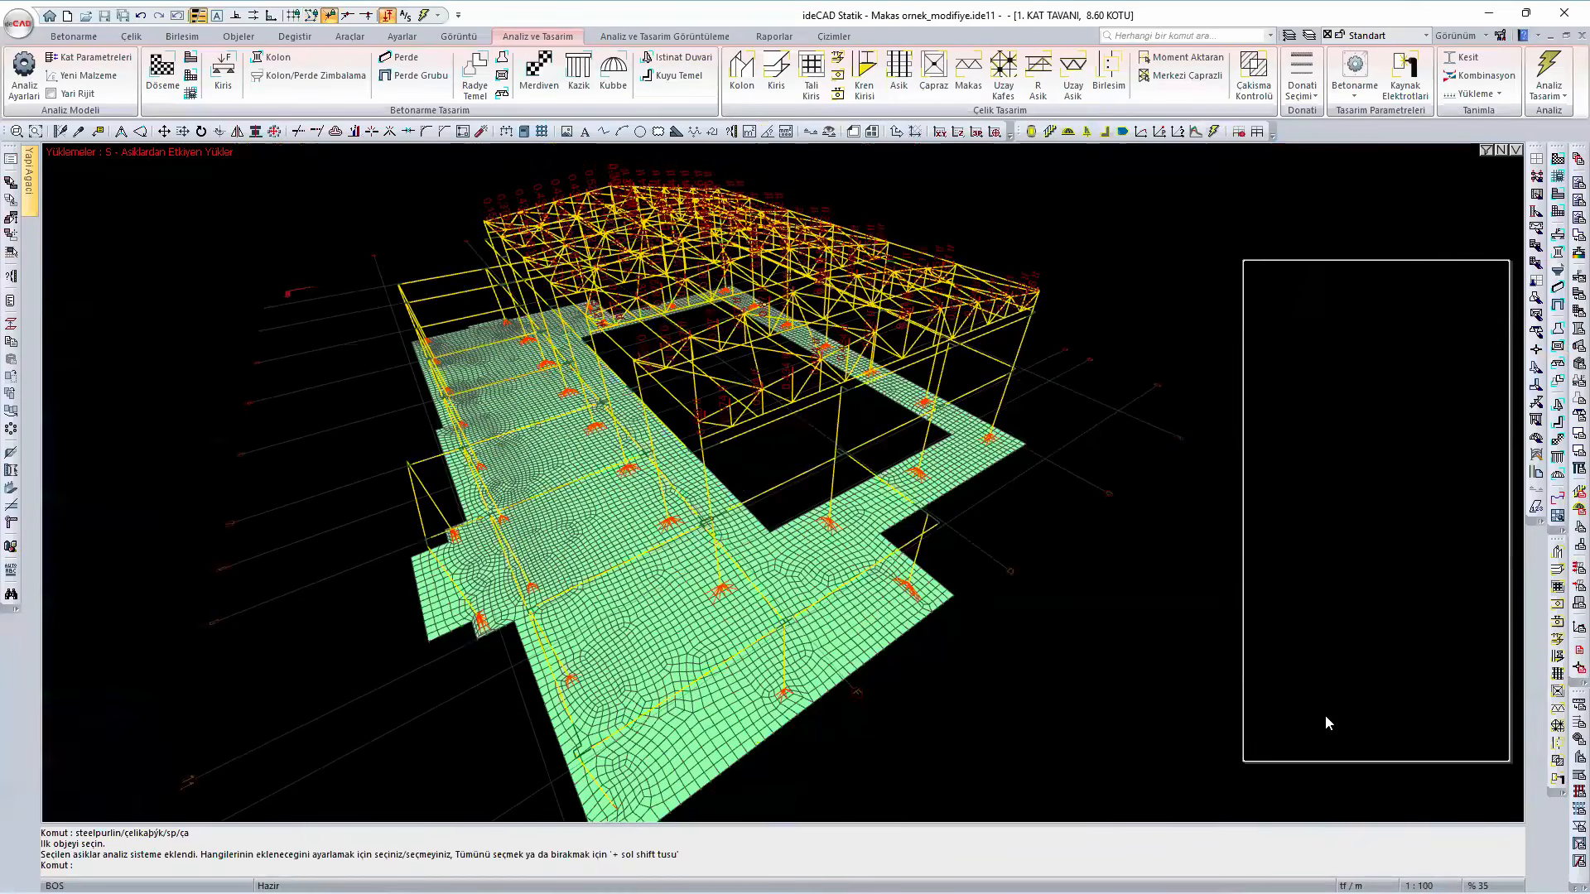
left_click(1327, 733)
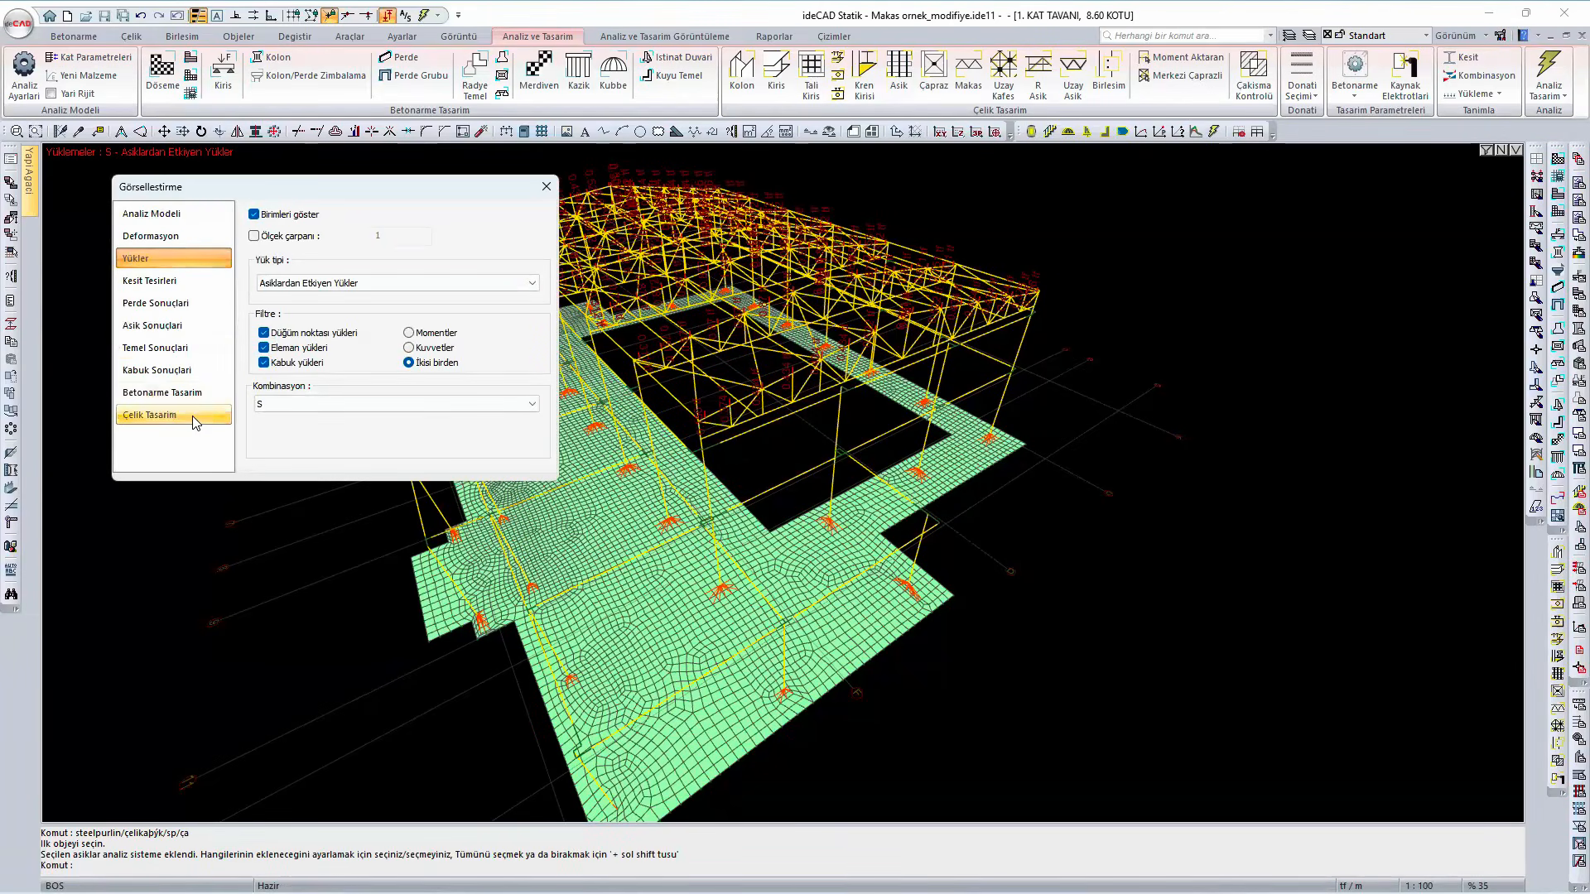
left_click(195, 419)
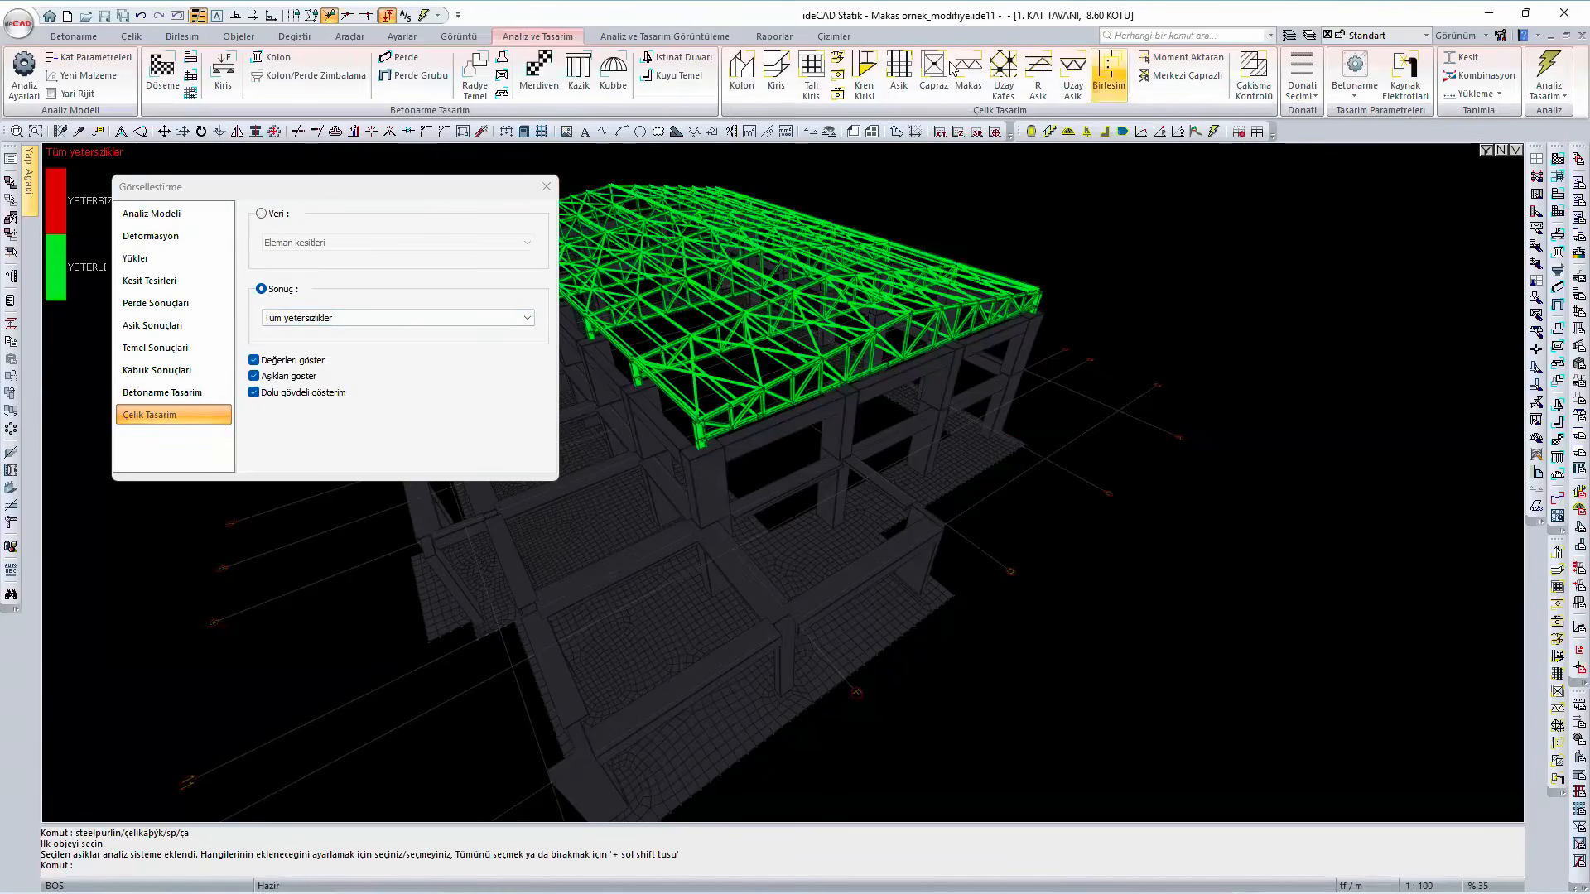
- Open the design checks of the steel purlins and review the PMM ratios across the PE82 and PE83 rows, picking PE82_40
left_click(901, 73)
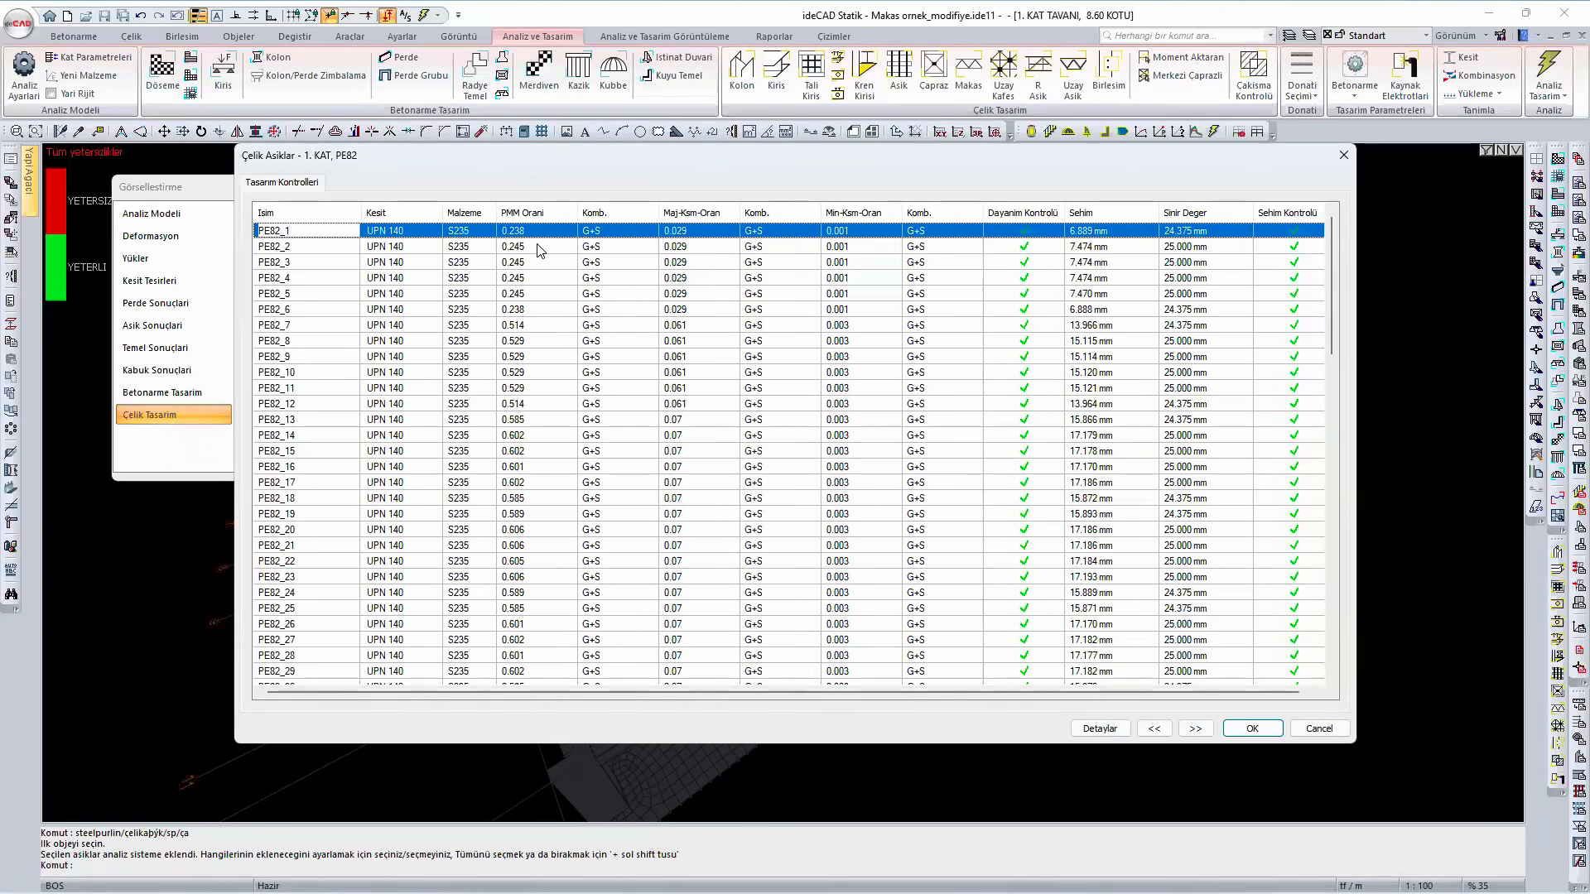
scroll(540, 250, "down", 2)
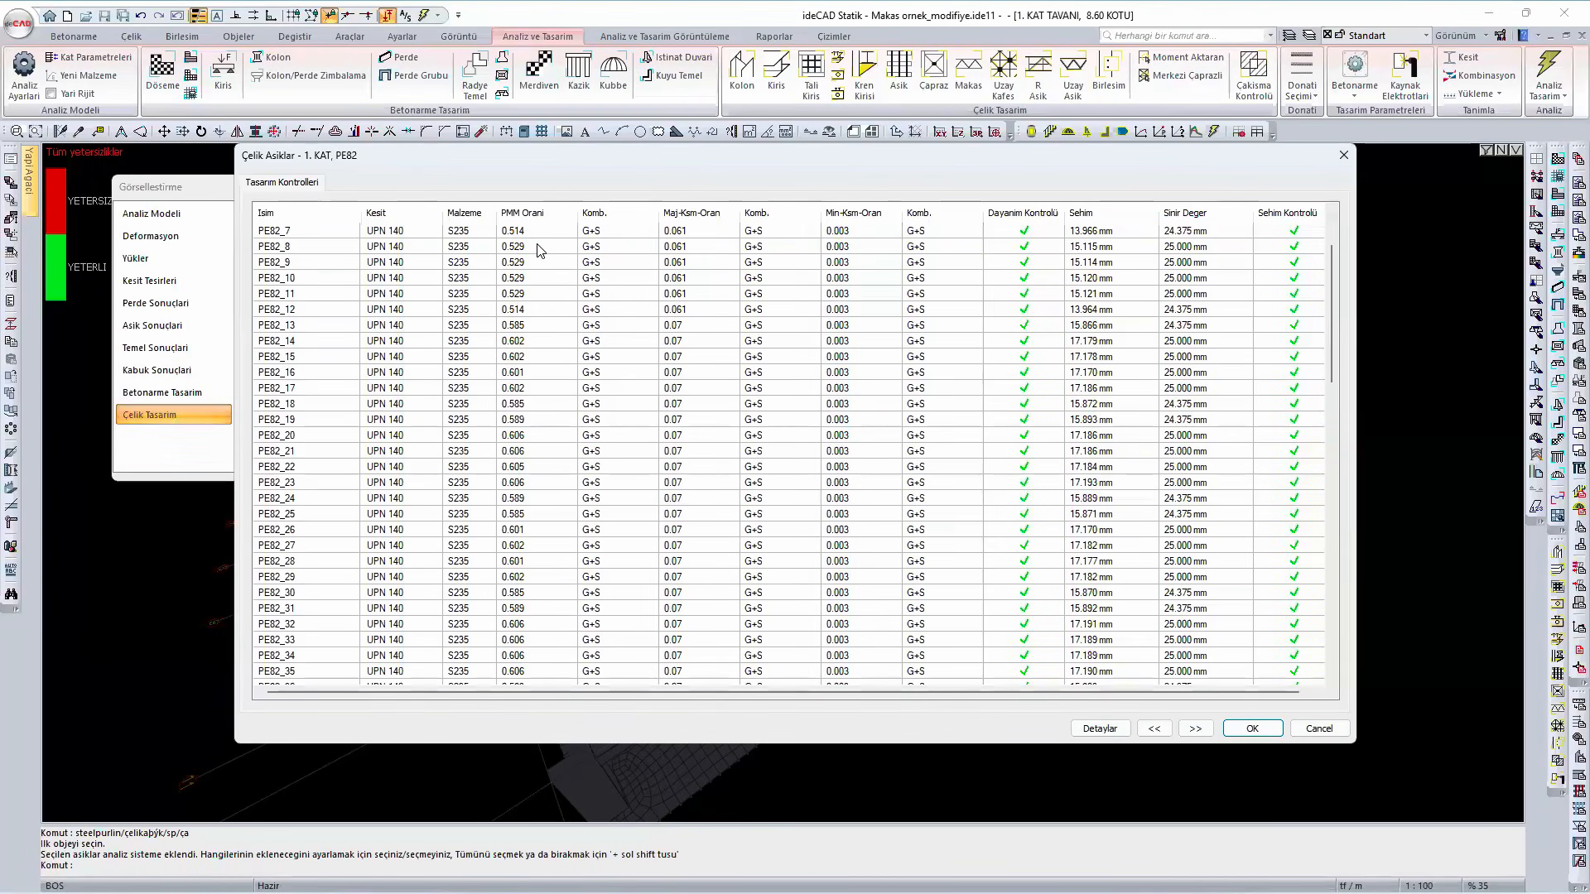
scroll(540, 250, "down", 1)
scroll(545, 262, "down", 3)
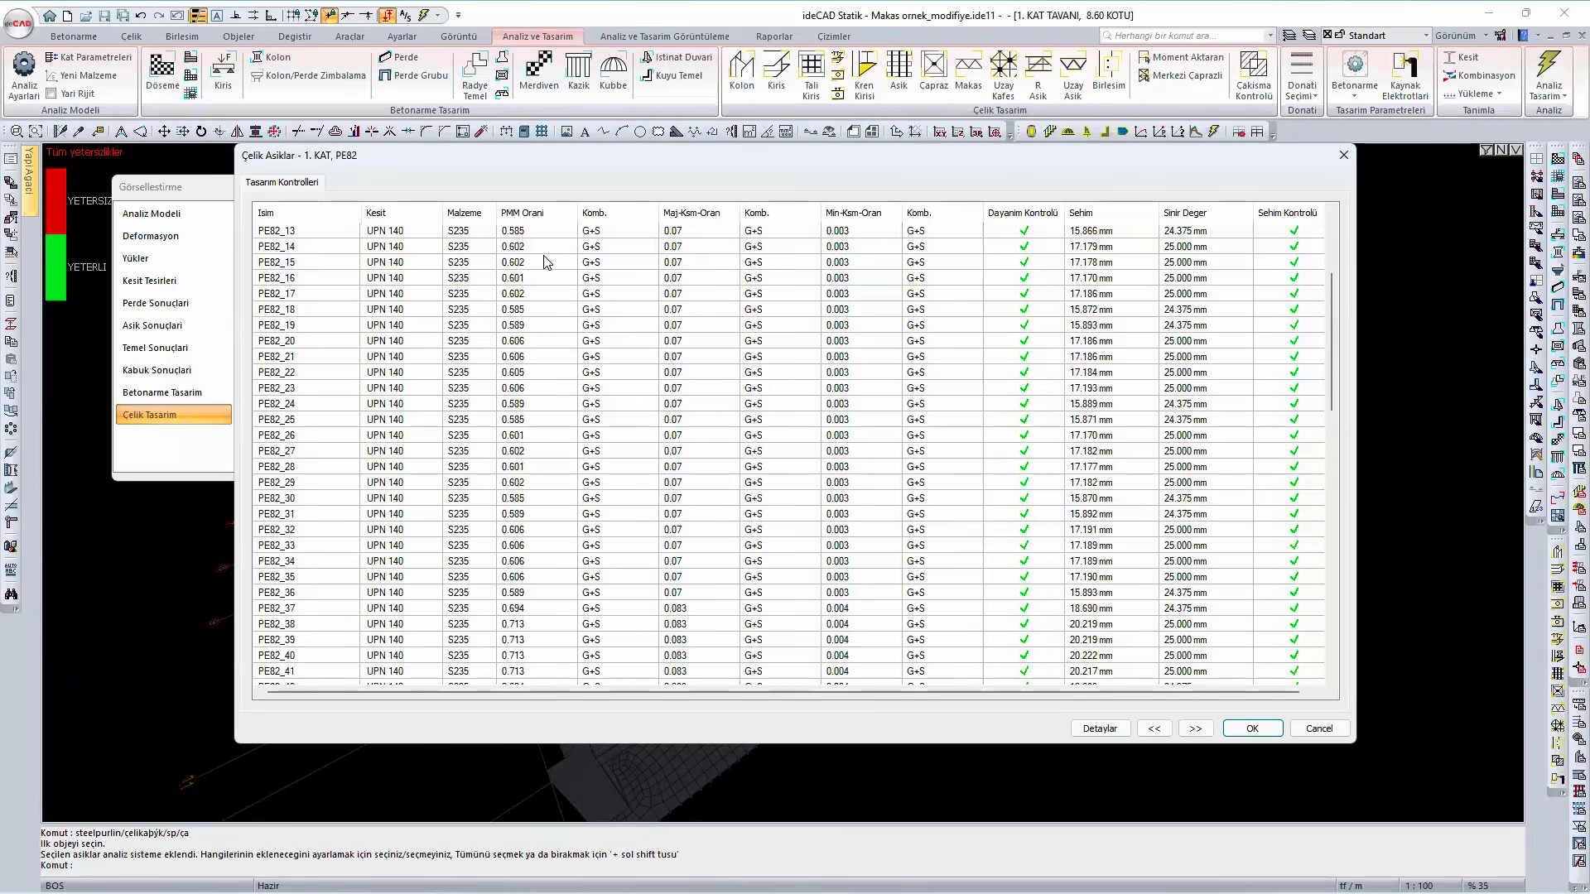
left_click(538, 562)
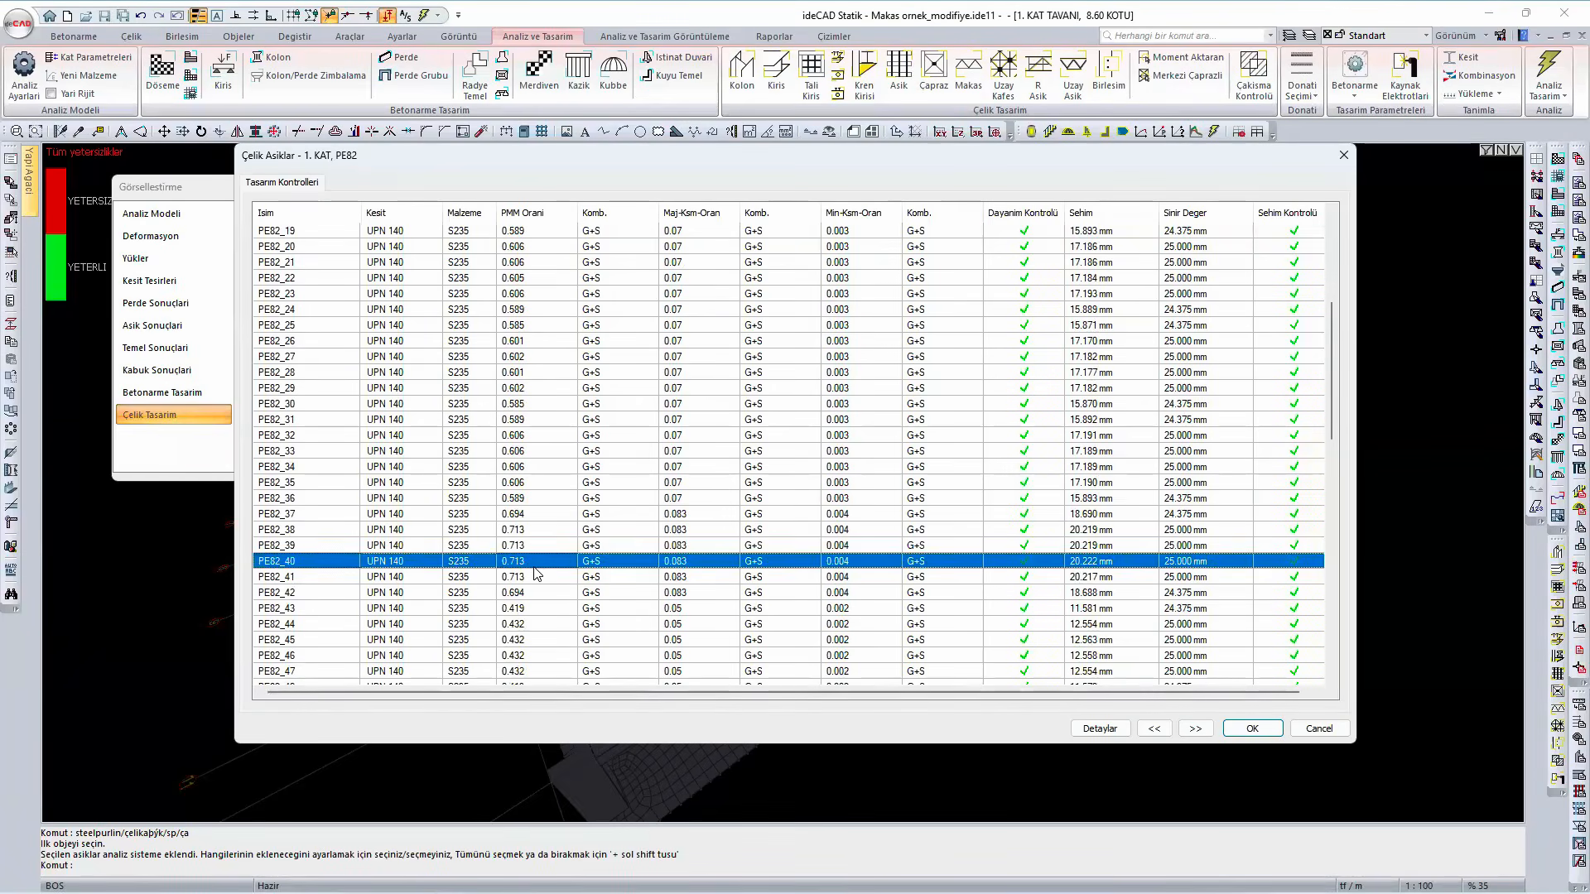
scroll(536, 575, "down", 6)
scroll(536, 582, "down", 10)
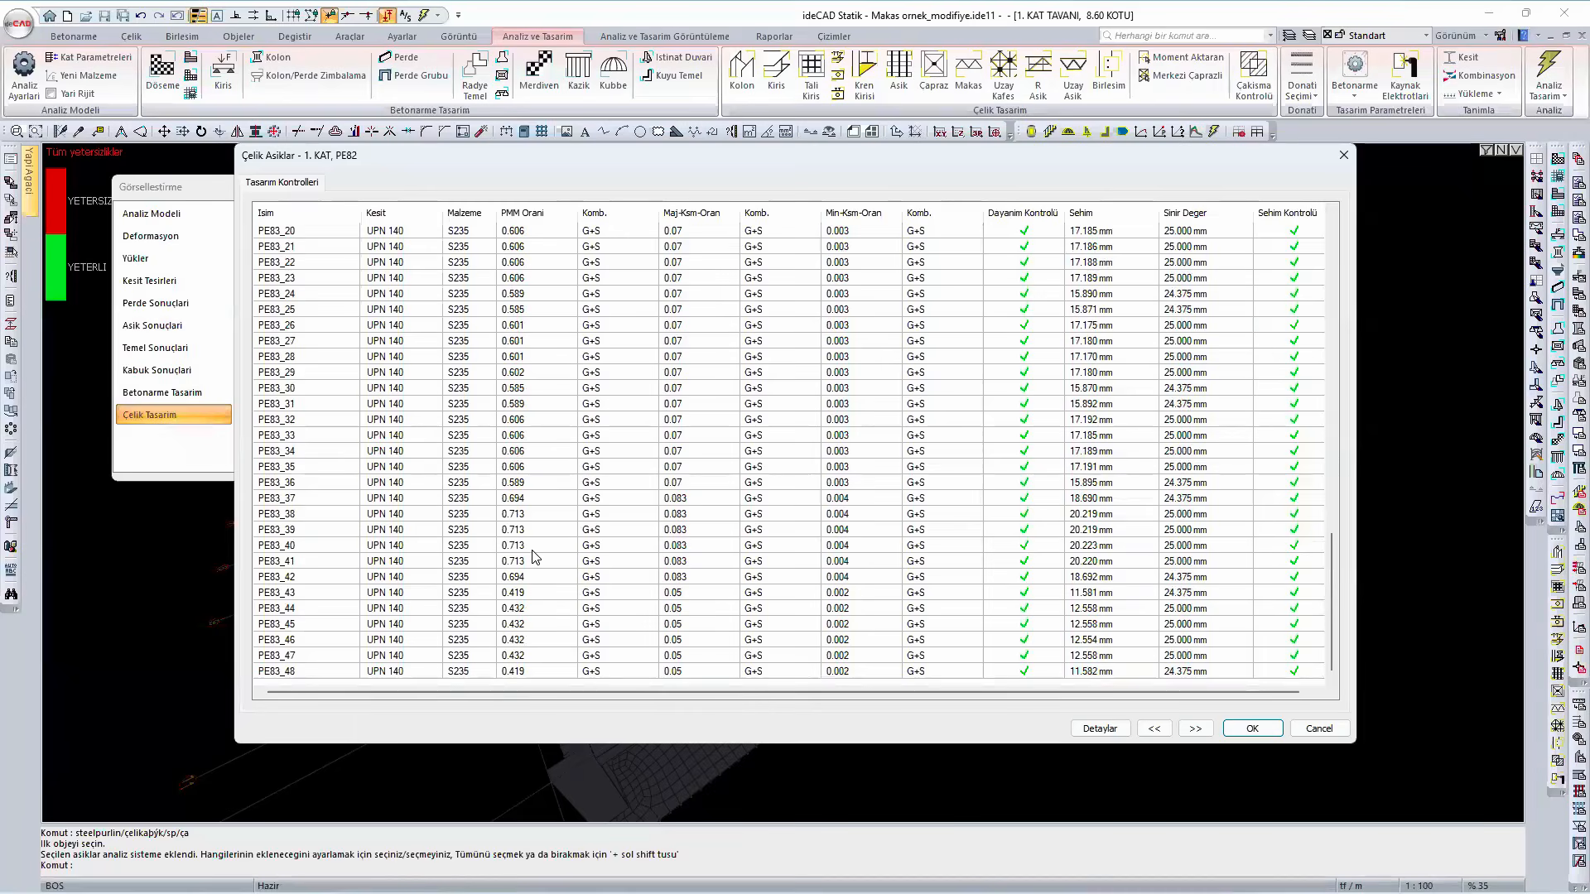
scroll(536, 557, "up", 11)
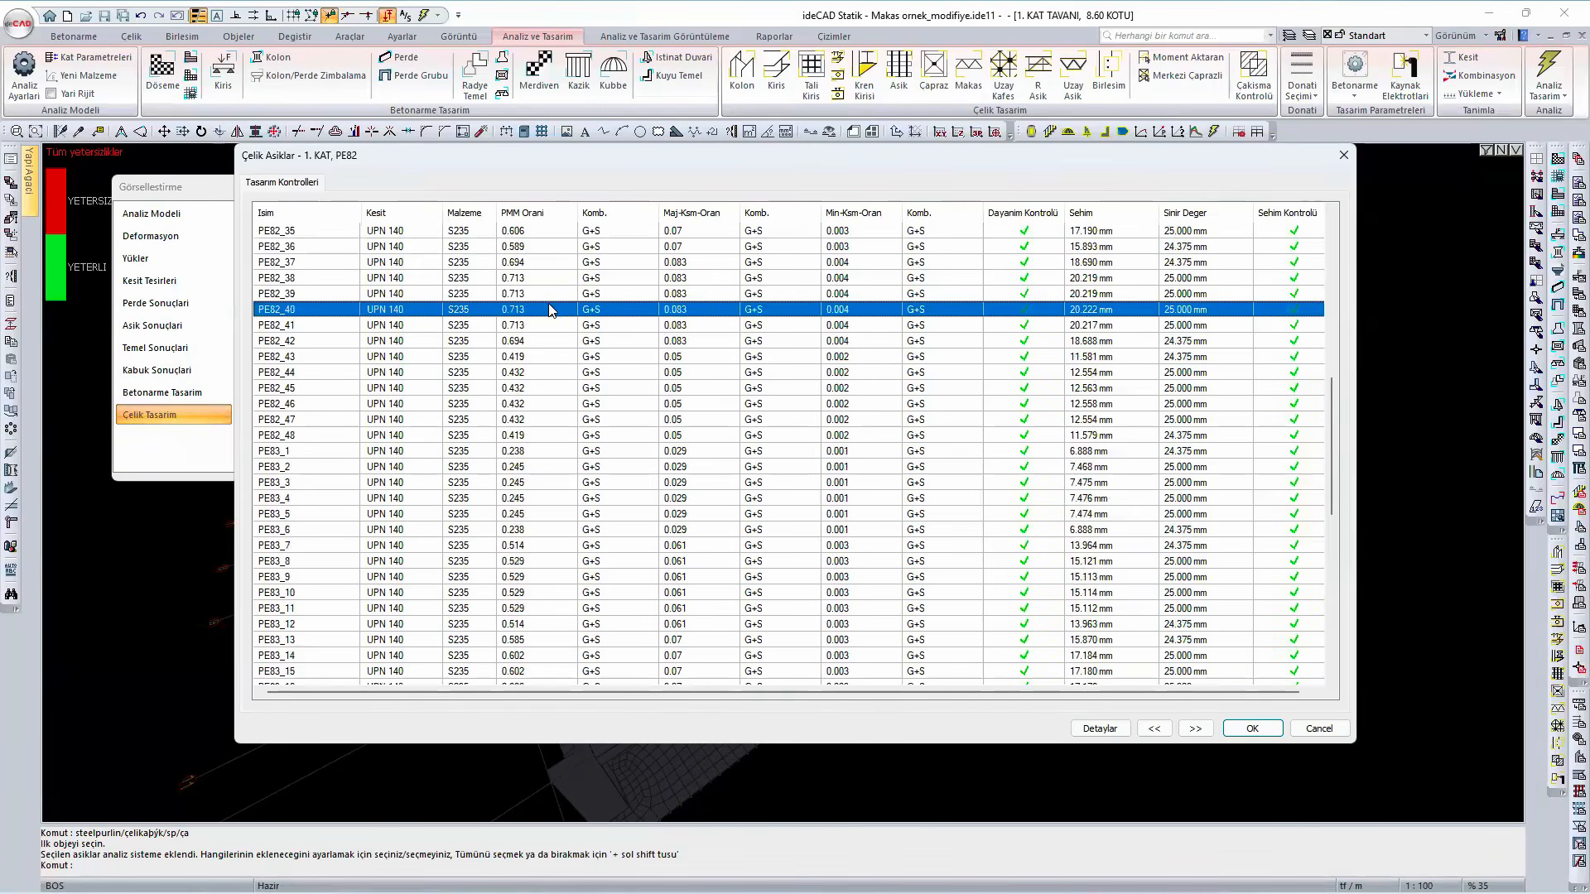
- Examine the detailed design calculation of purlin PE82_40 for G+S and close the purlin results and display options
left_click(1101, 732)
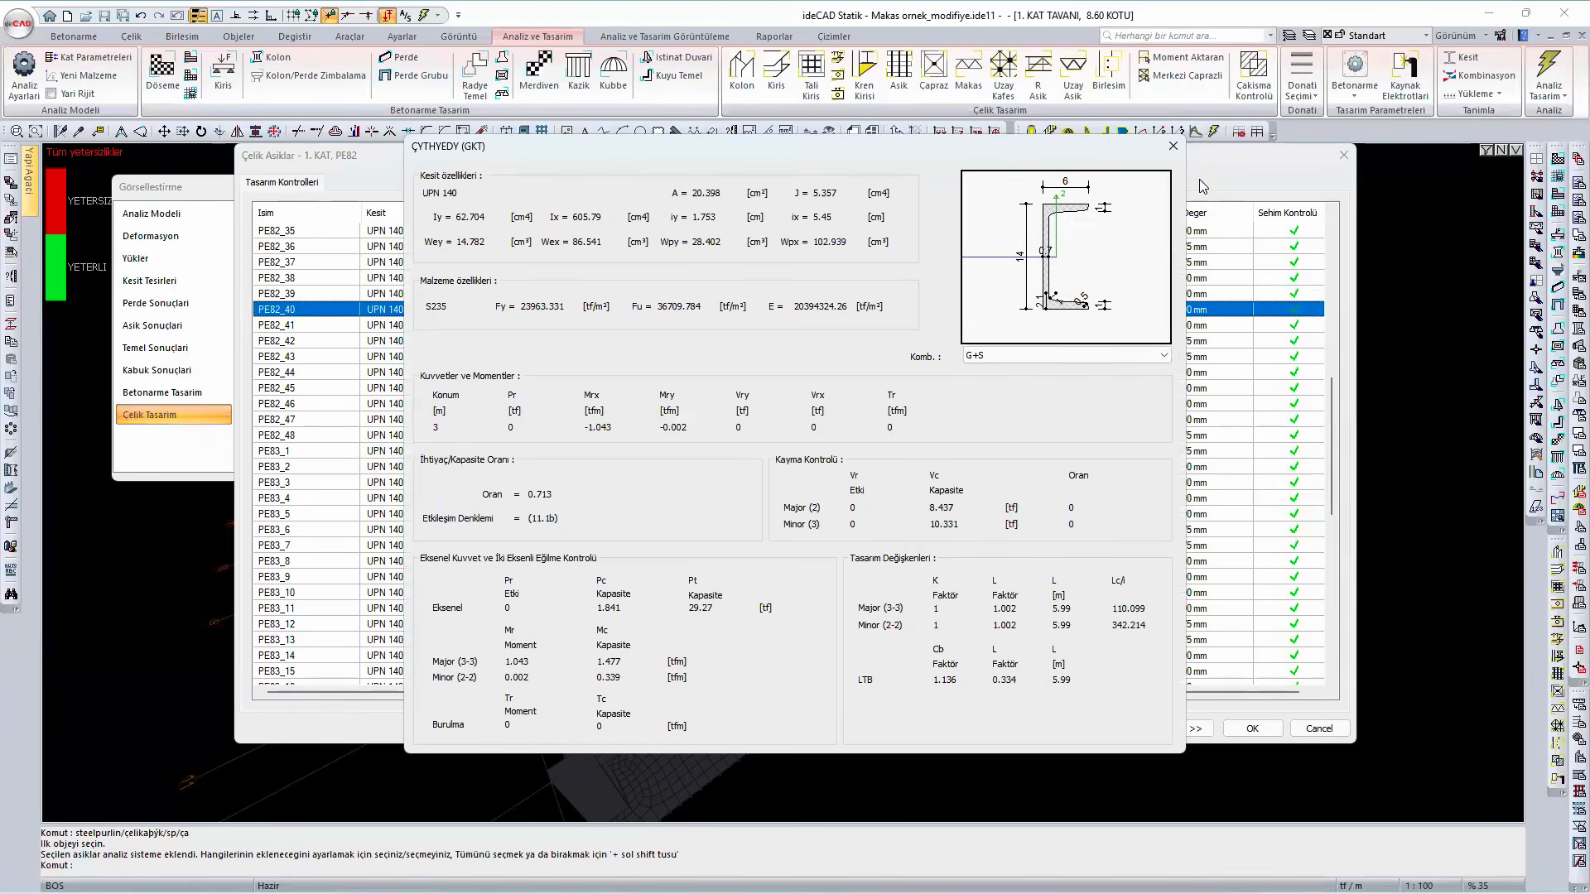
key("Escape")
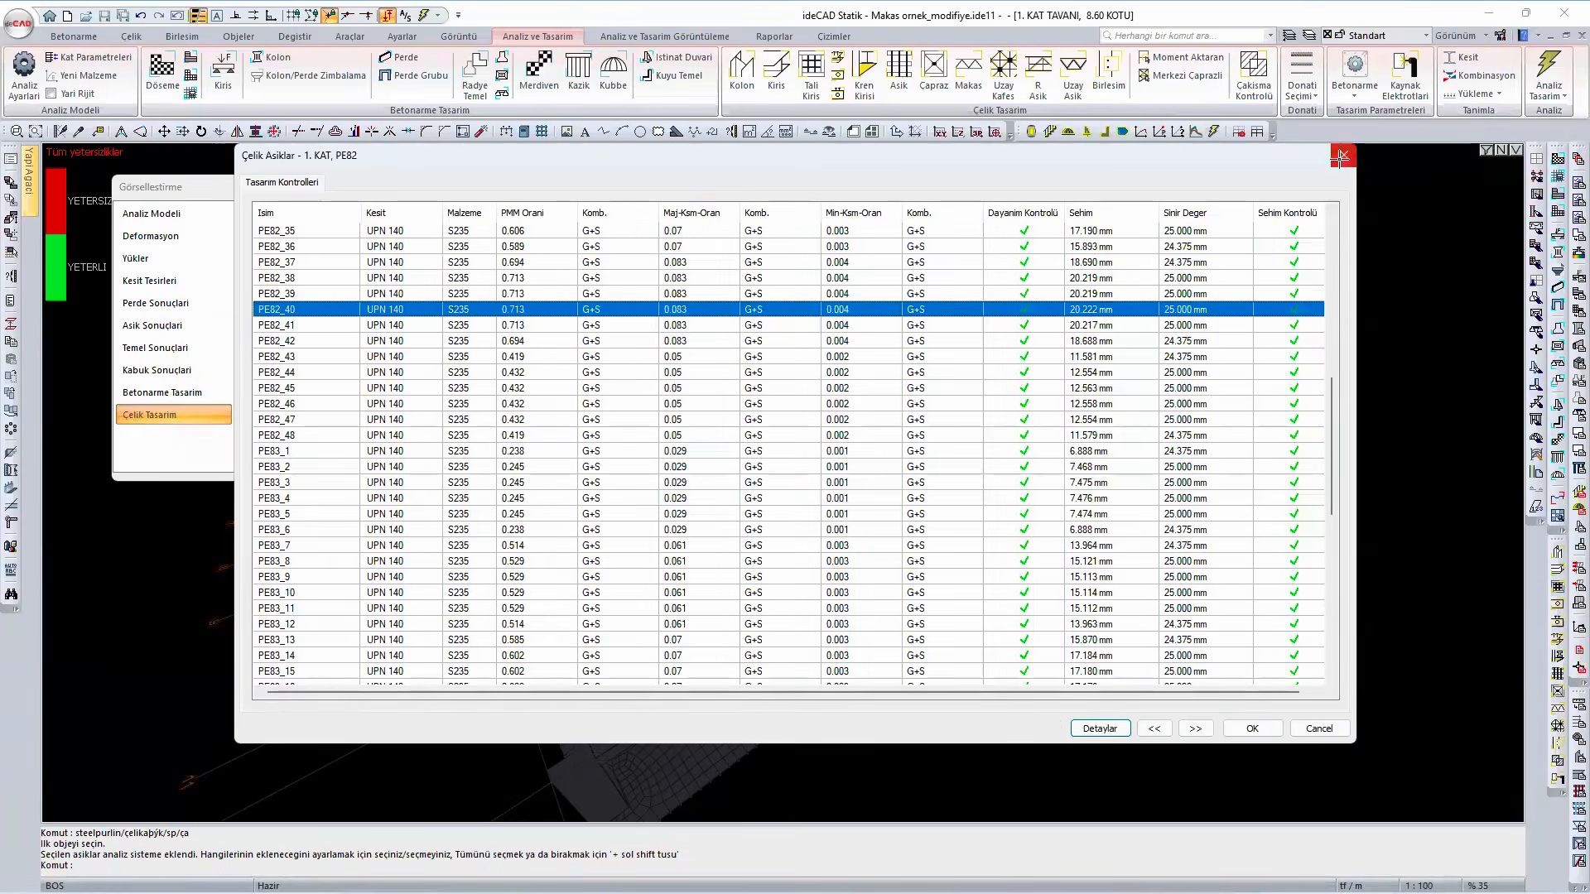
left_click(1343, 155)
left_click(547, 193)
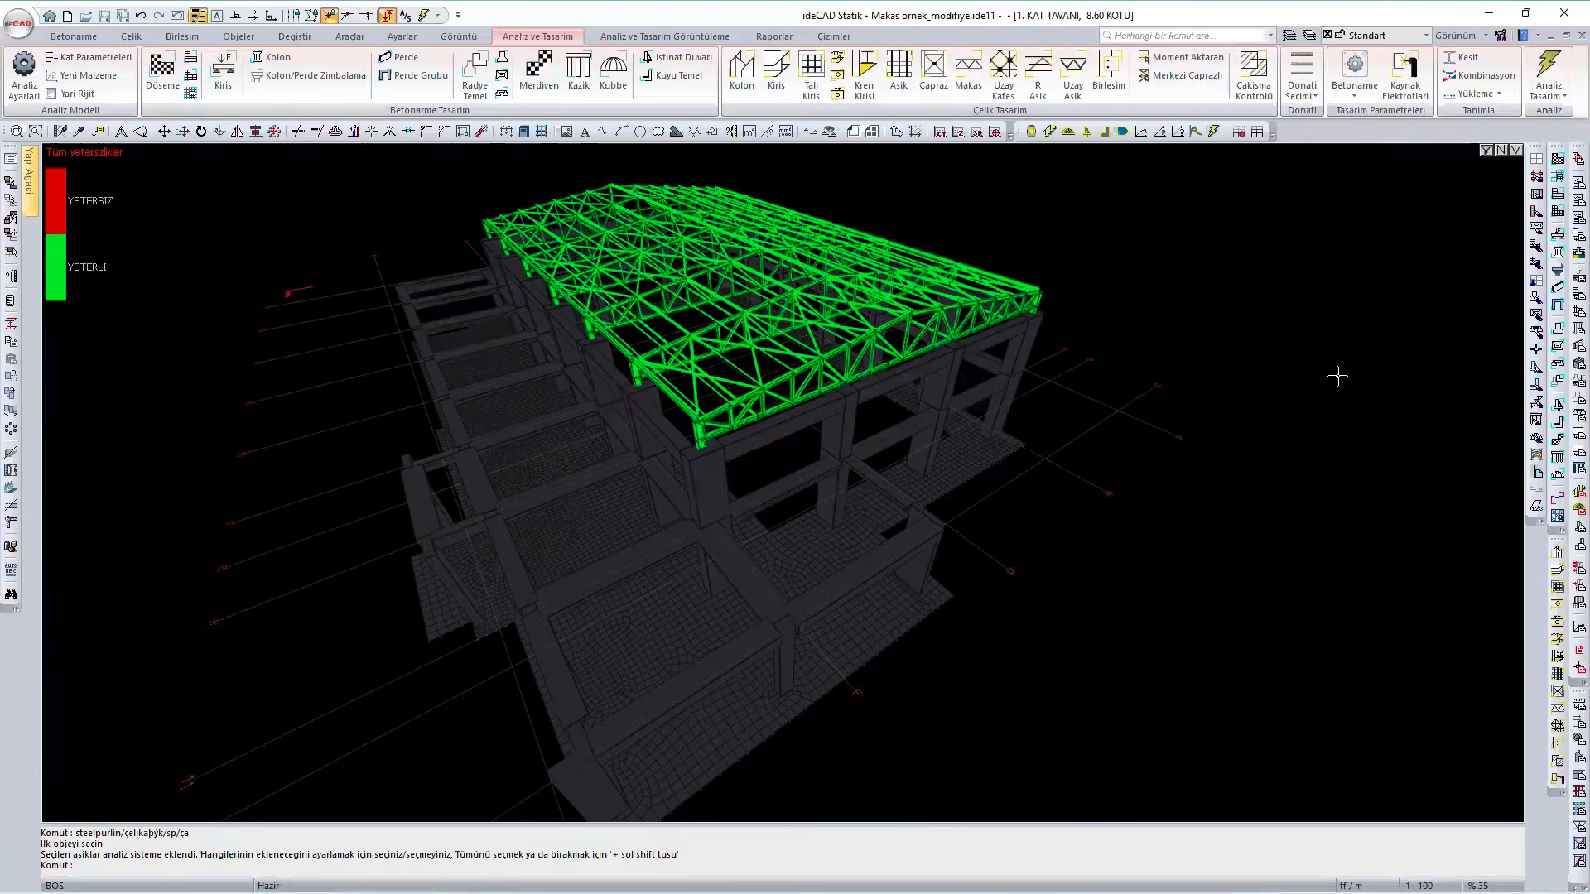
- Return to the edge-lined solid model and examine a tie rod in the end bay of the roof without editing it
right_click(1330, 375)
left_click(1405, 828)
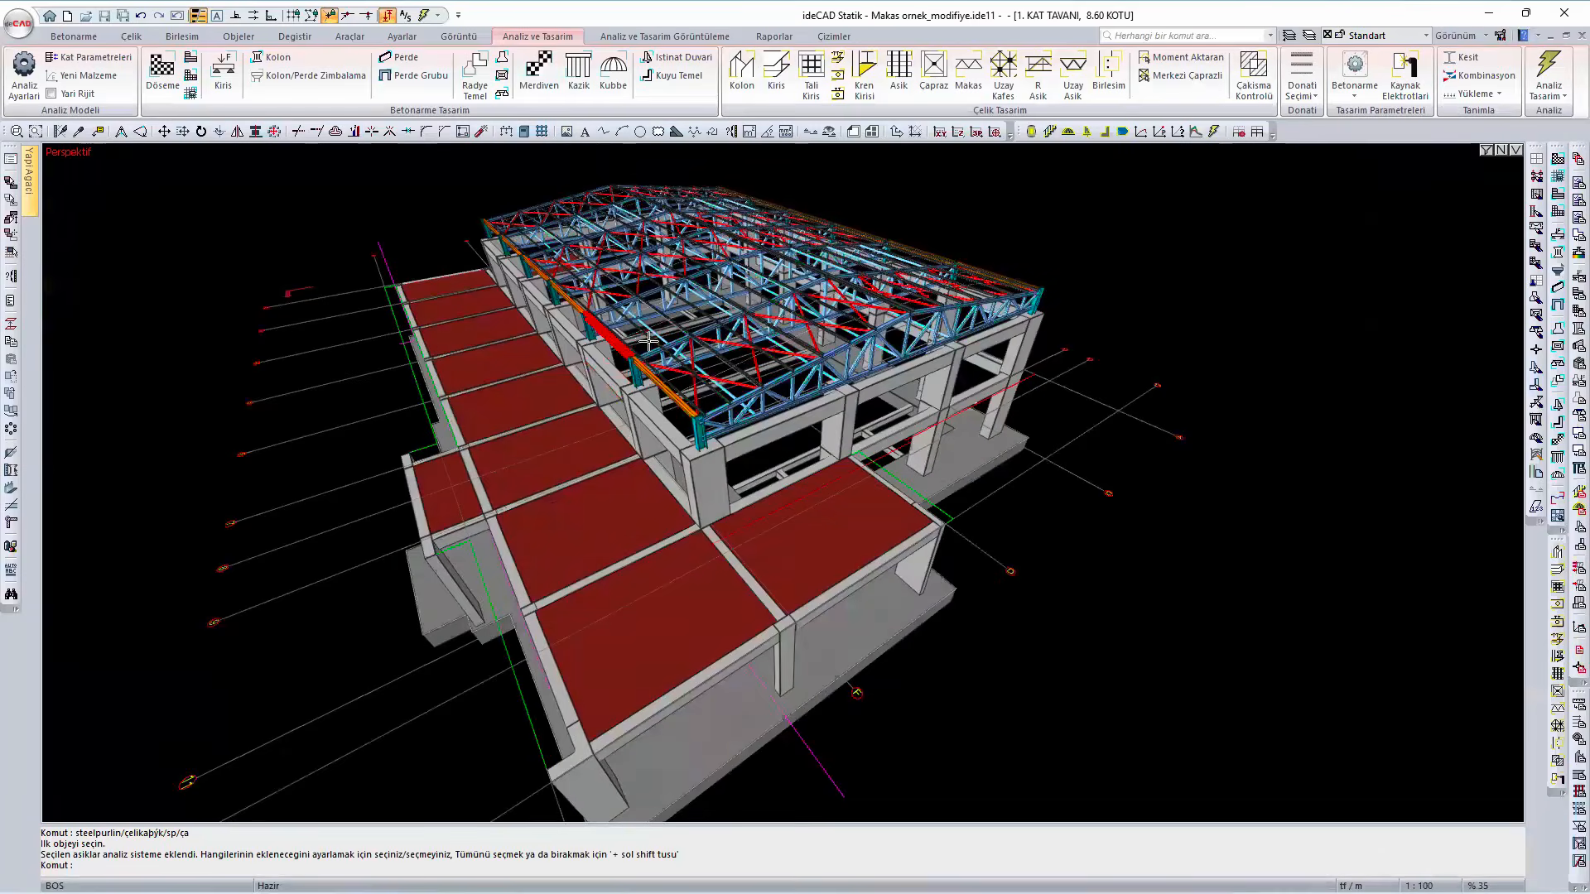
scroll(724, 401, "up", 6)
left_click(847, 414)
right_click(849, 416)
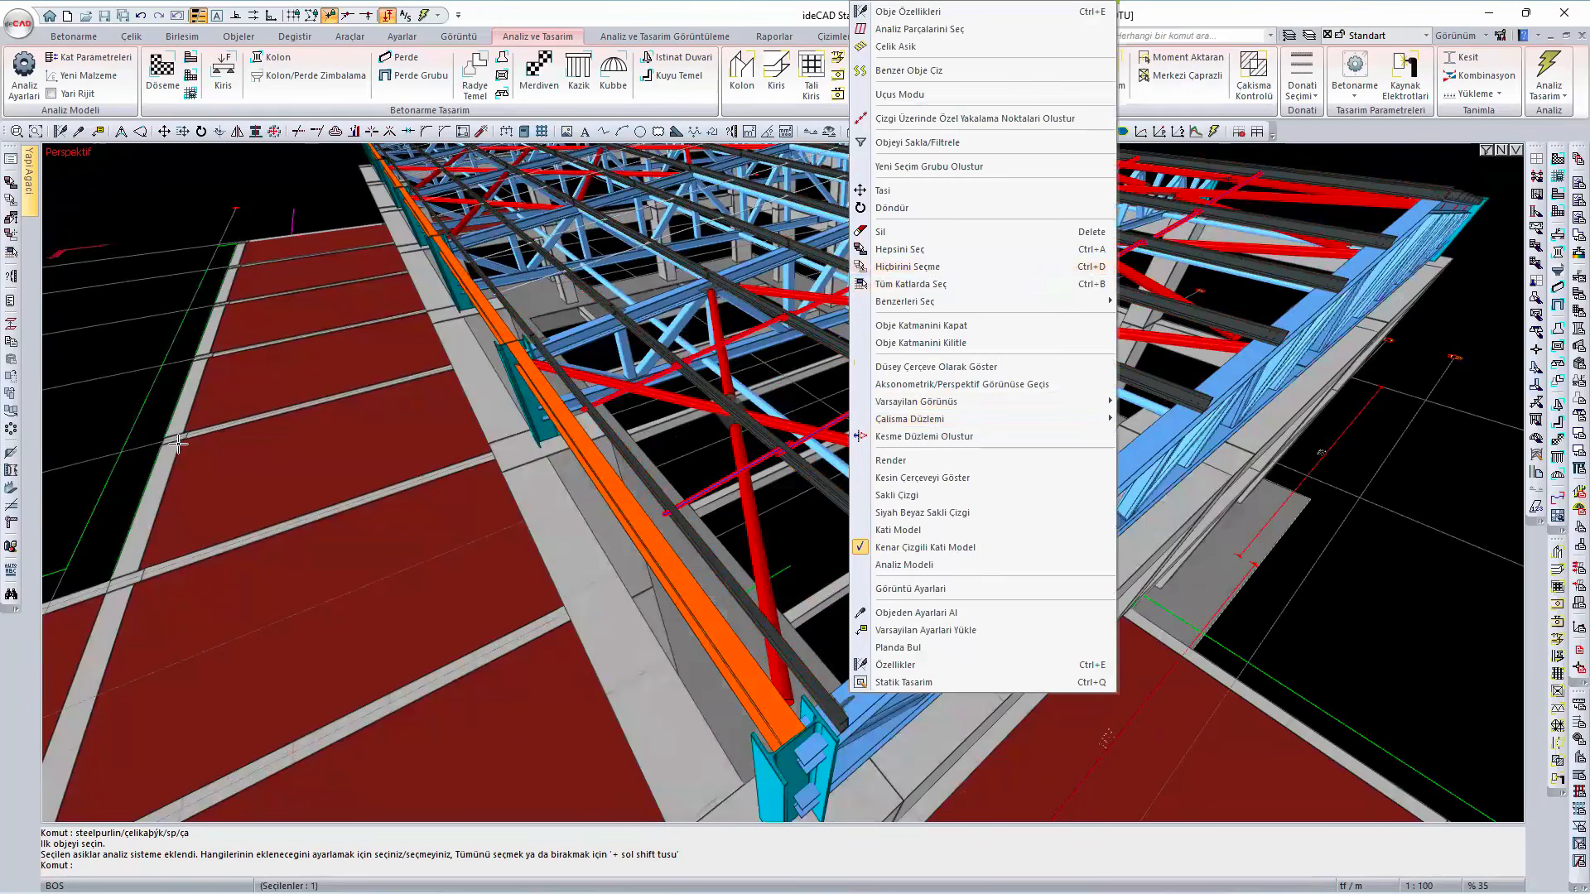
key("Escape")
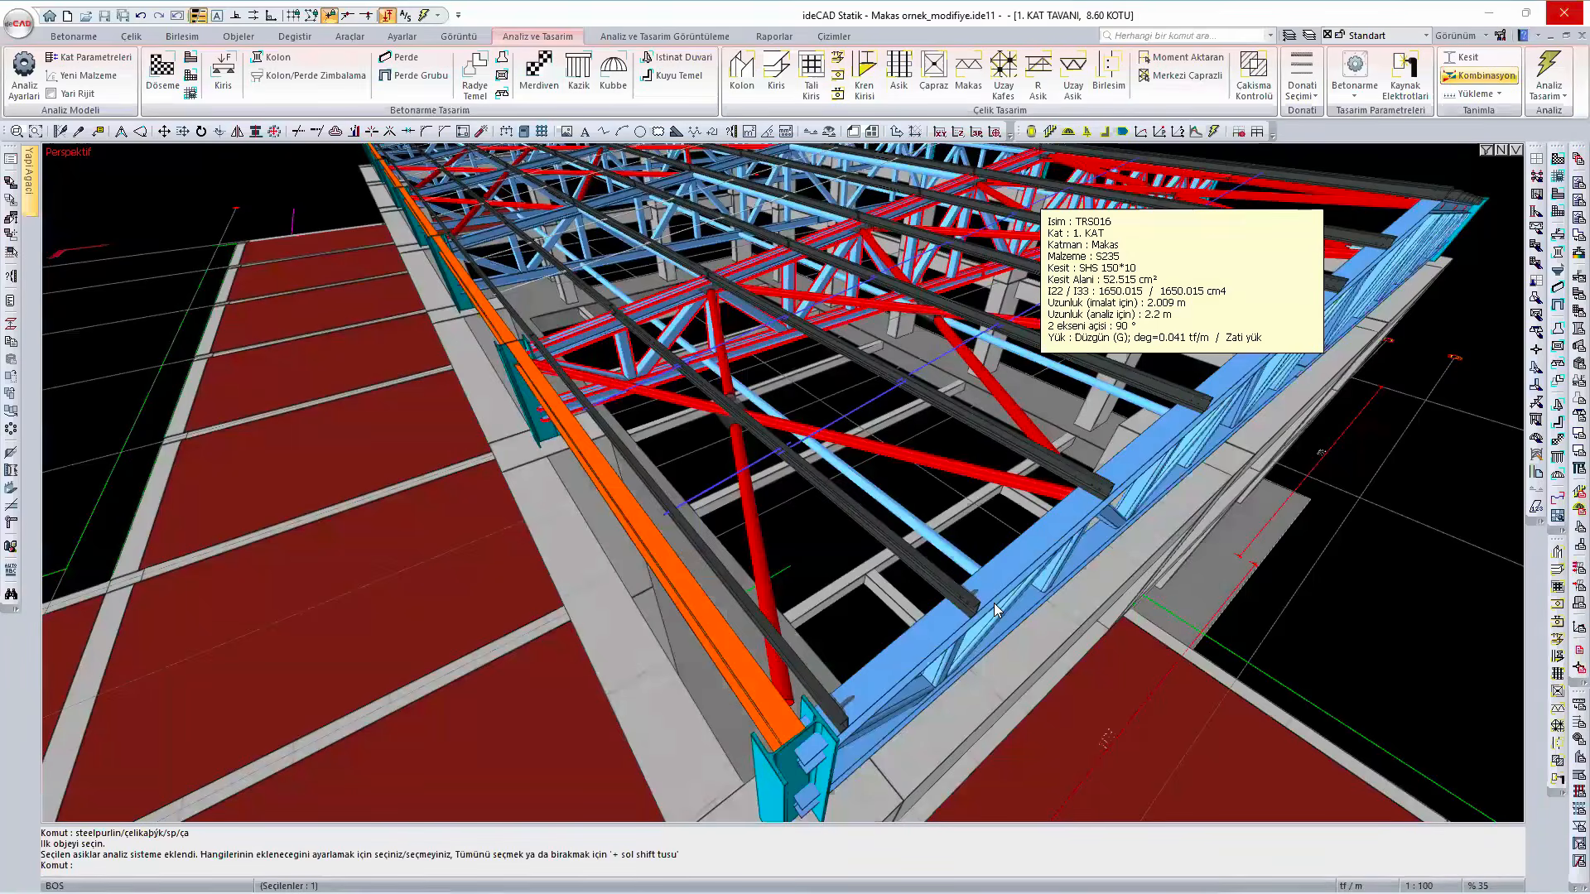
scroll(978, 573, "down", 1)
scroll(803, 528, "up", 5)
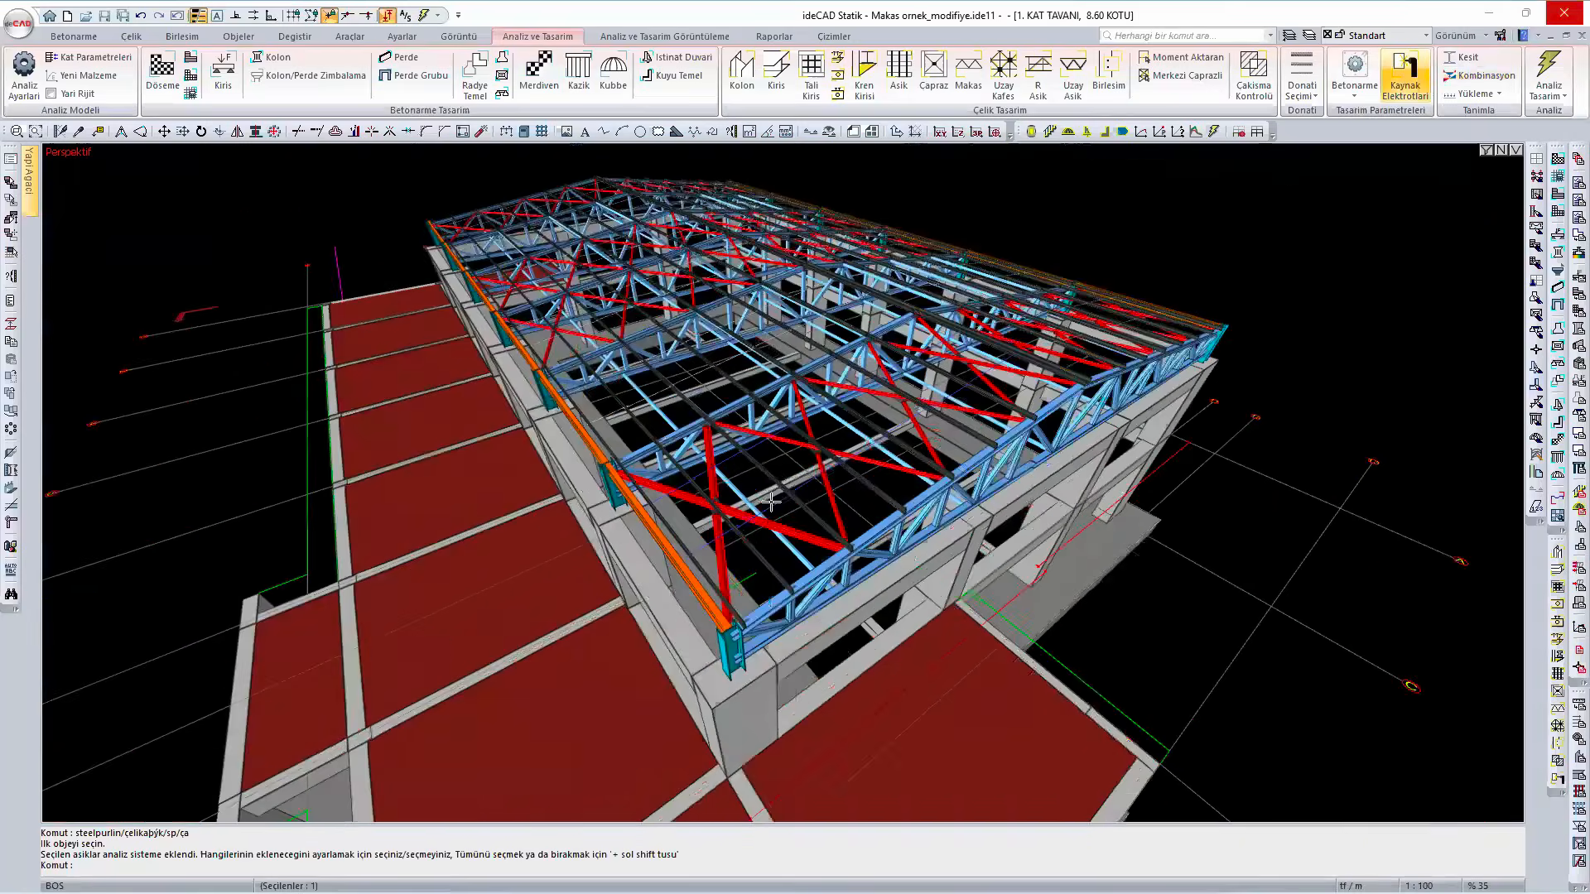
scroll(1353, 398, "down", 5)
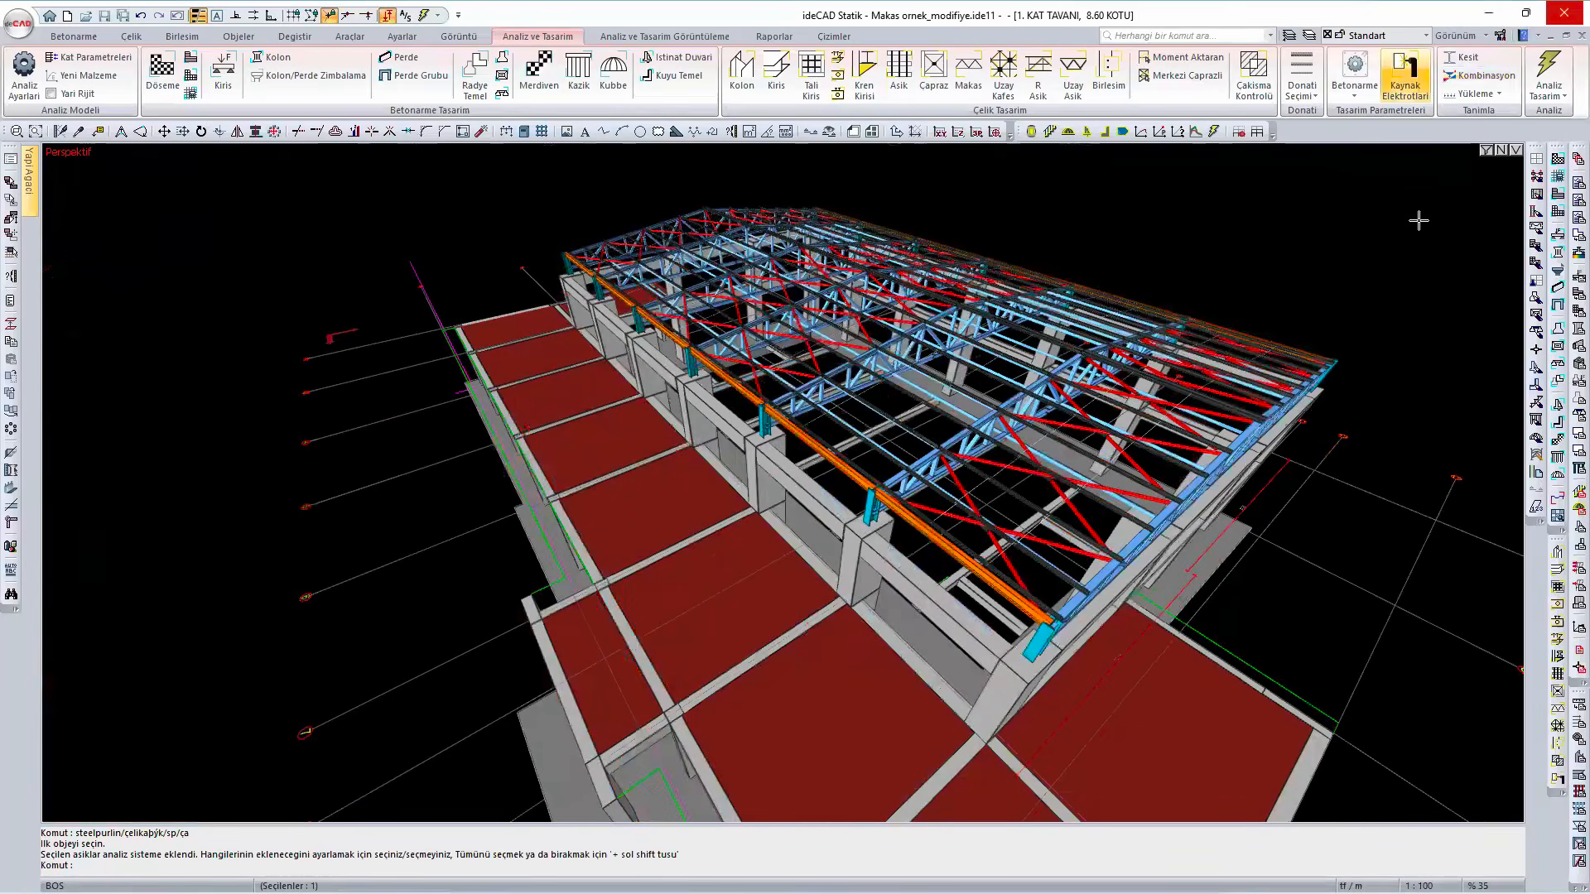
- Display the purlin results as Moment 2-2 diagrams for the 1.4G + 1.6S combination and examine them at the end bays
right_click(1416, 222)
left_click(1417, 688)
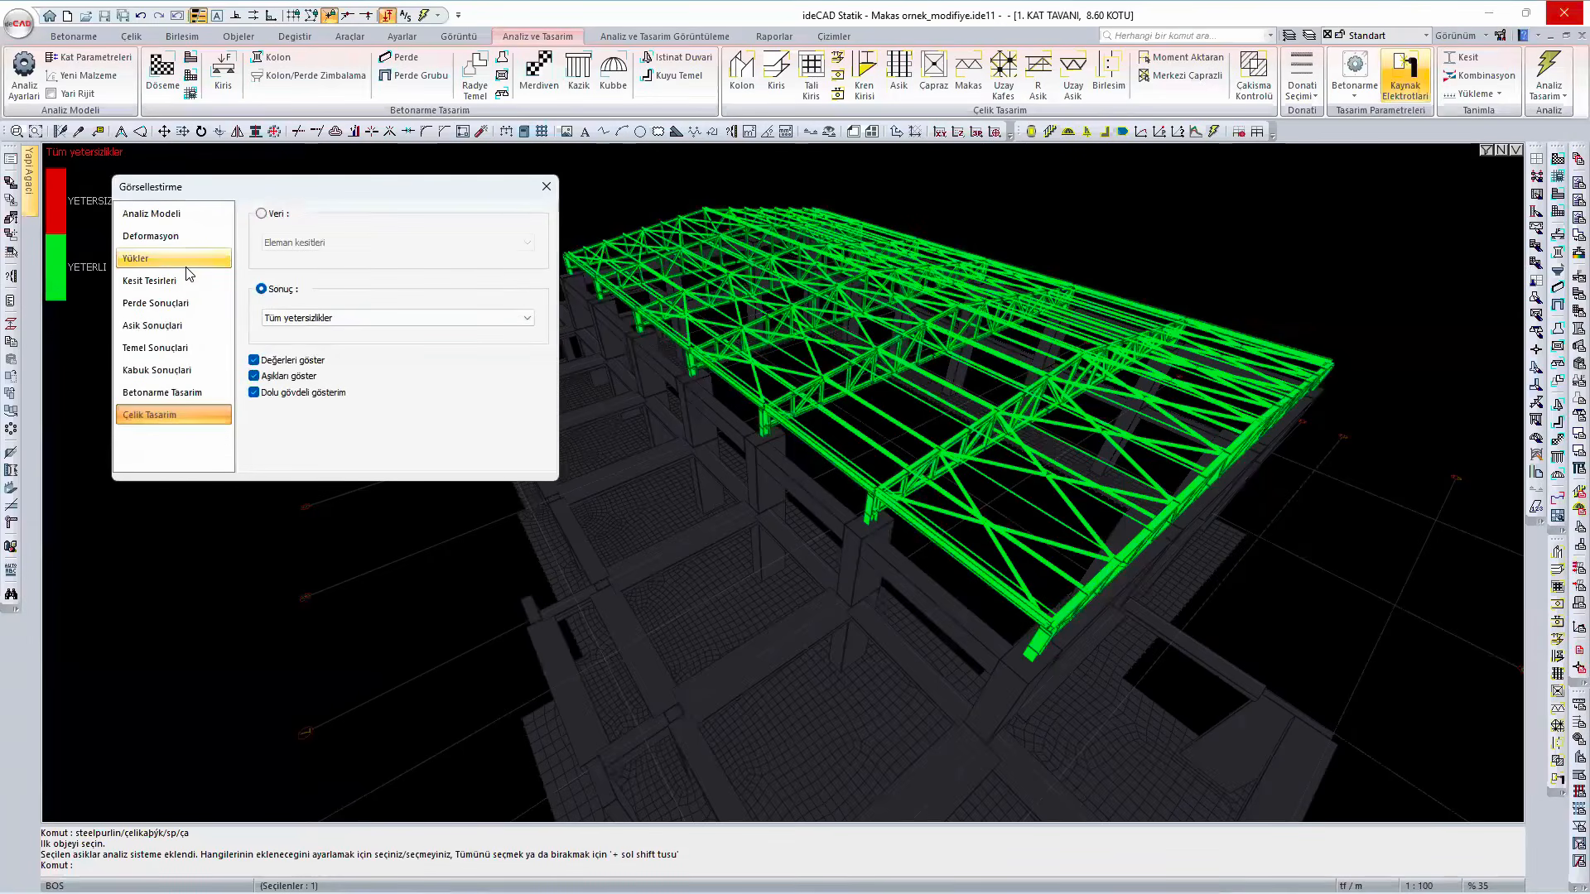
left_click(192, 324)
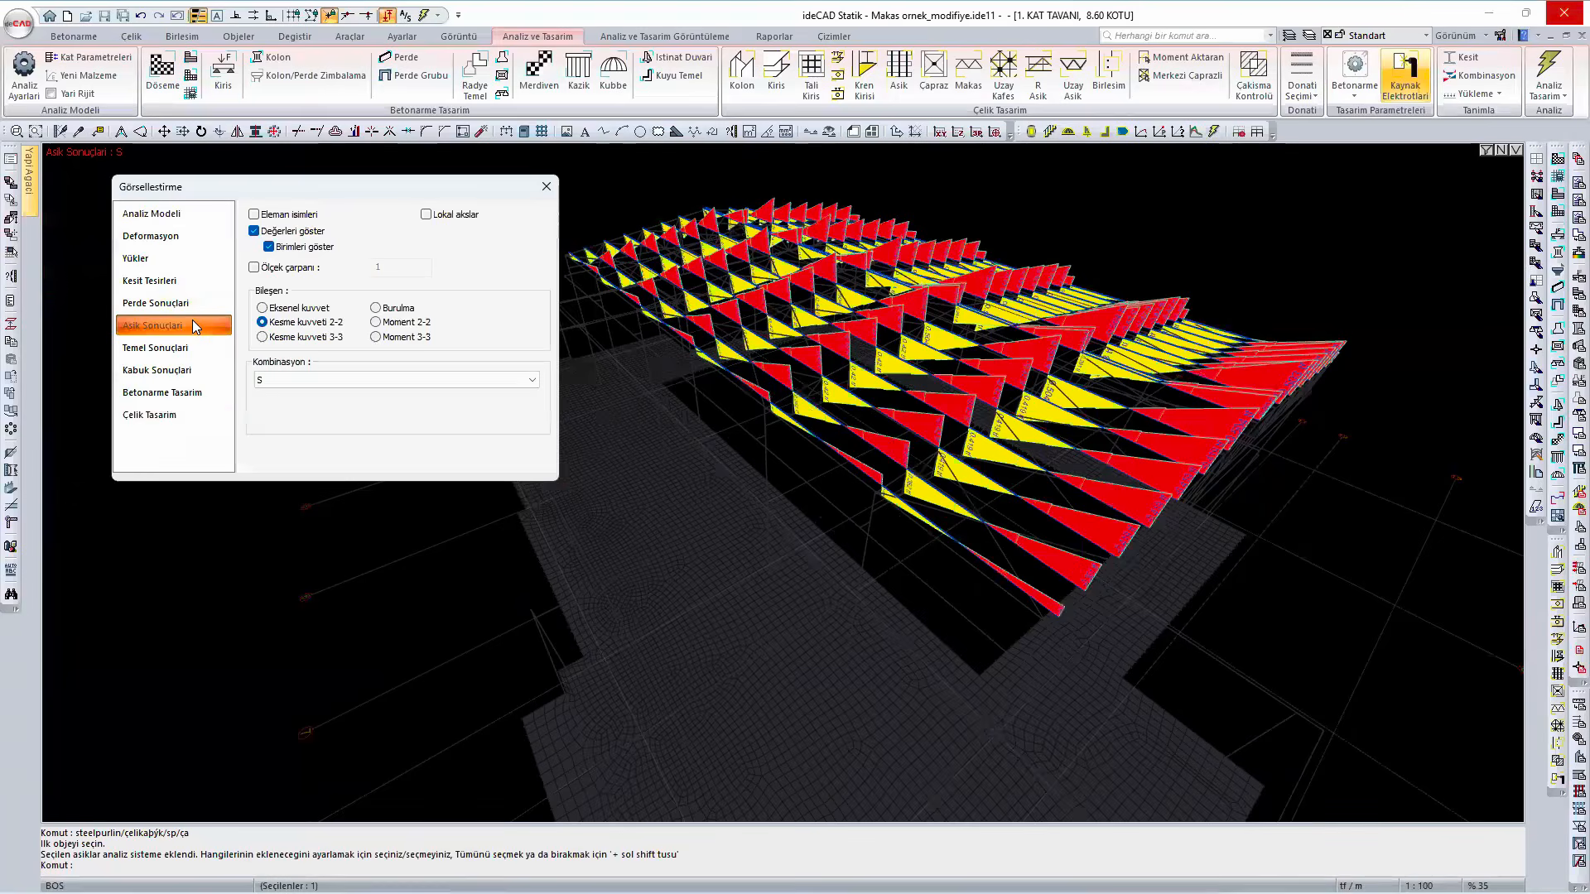
left_click(414, 325)
scroll(976, 500, "up", 5)
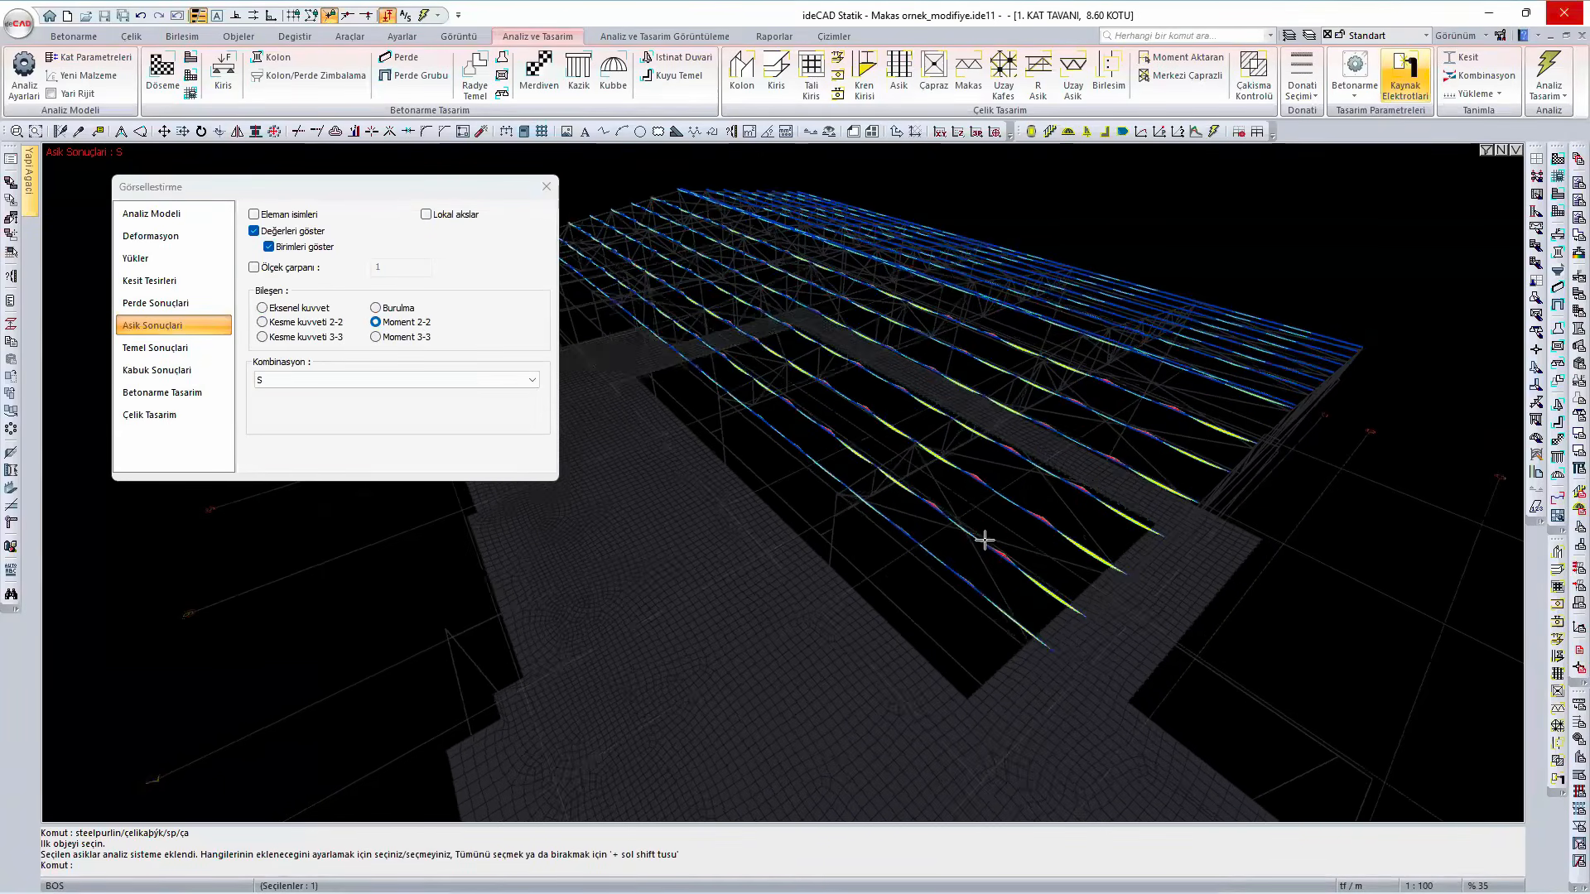
middle_click_drag(893, 533, 933, 561)
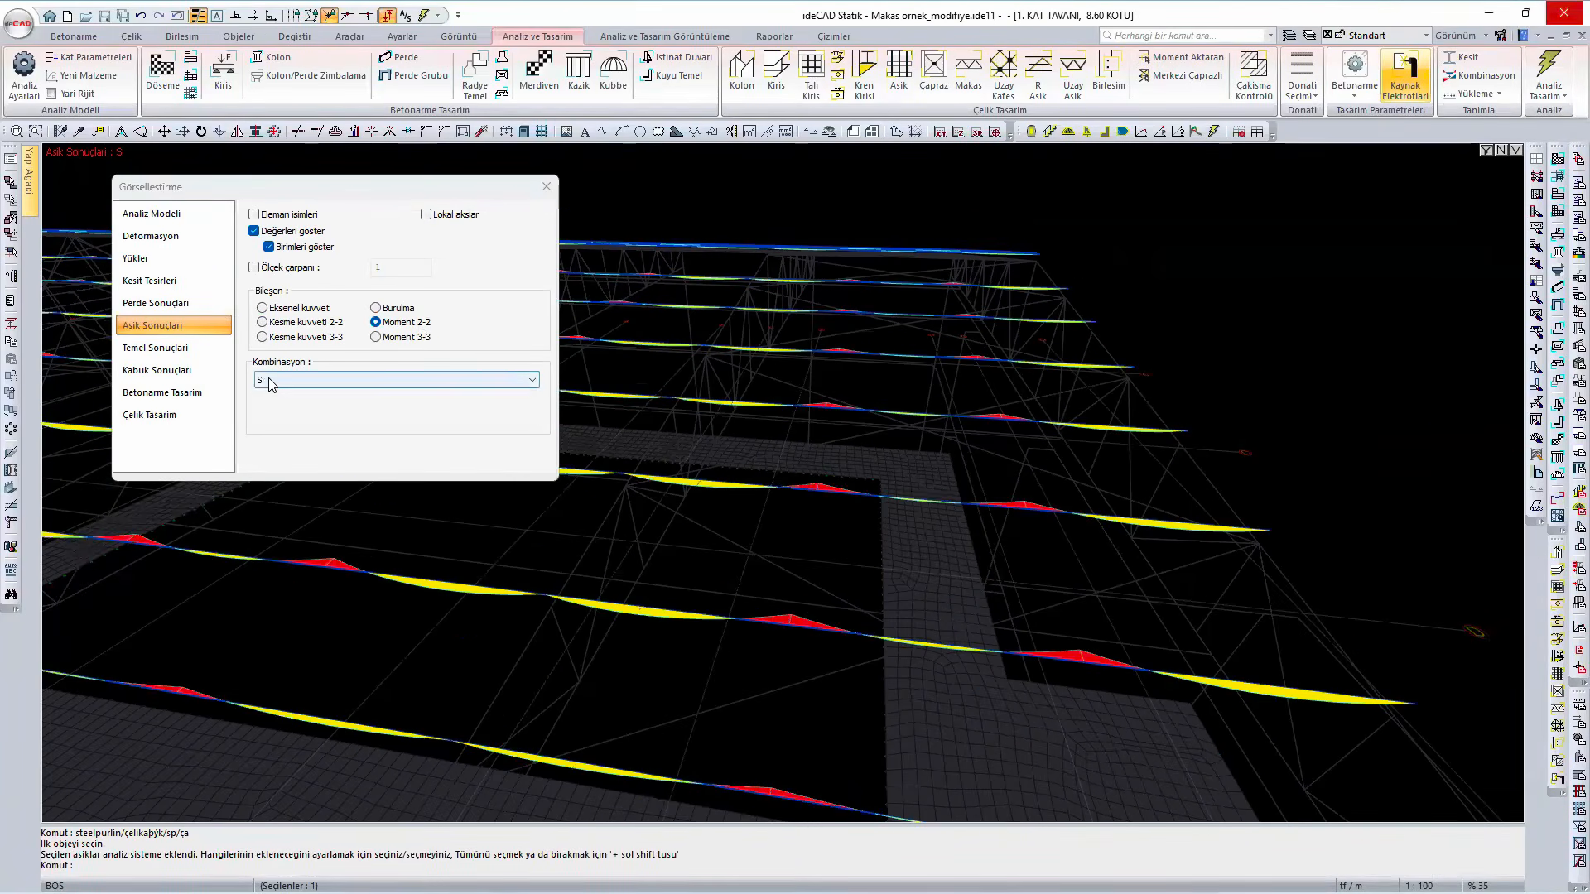
left_click(289, 381)
left_click(315, 438)
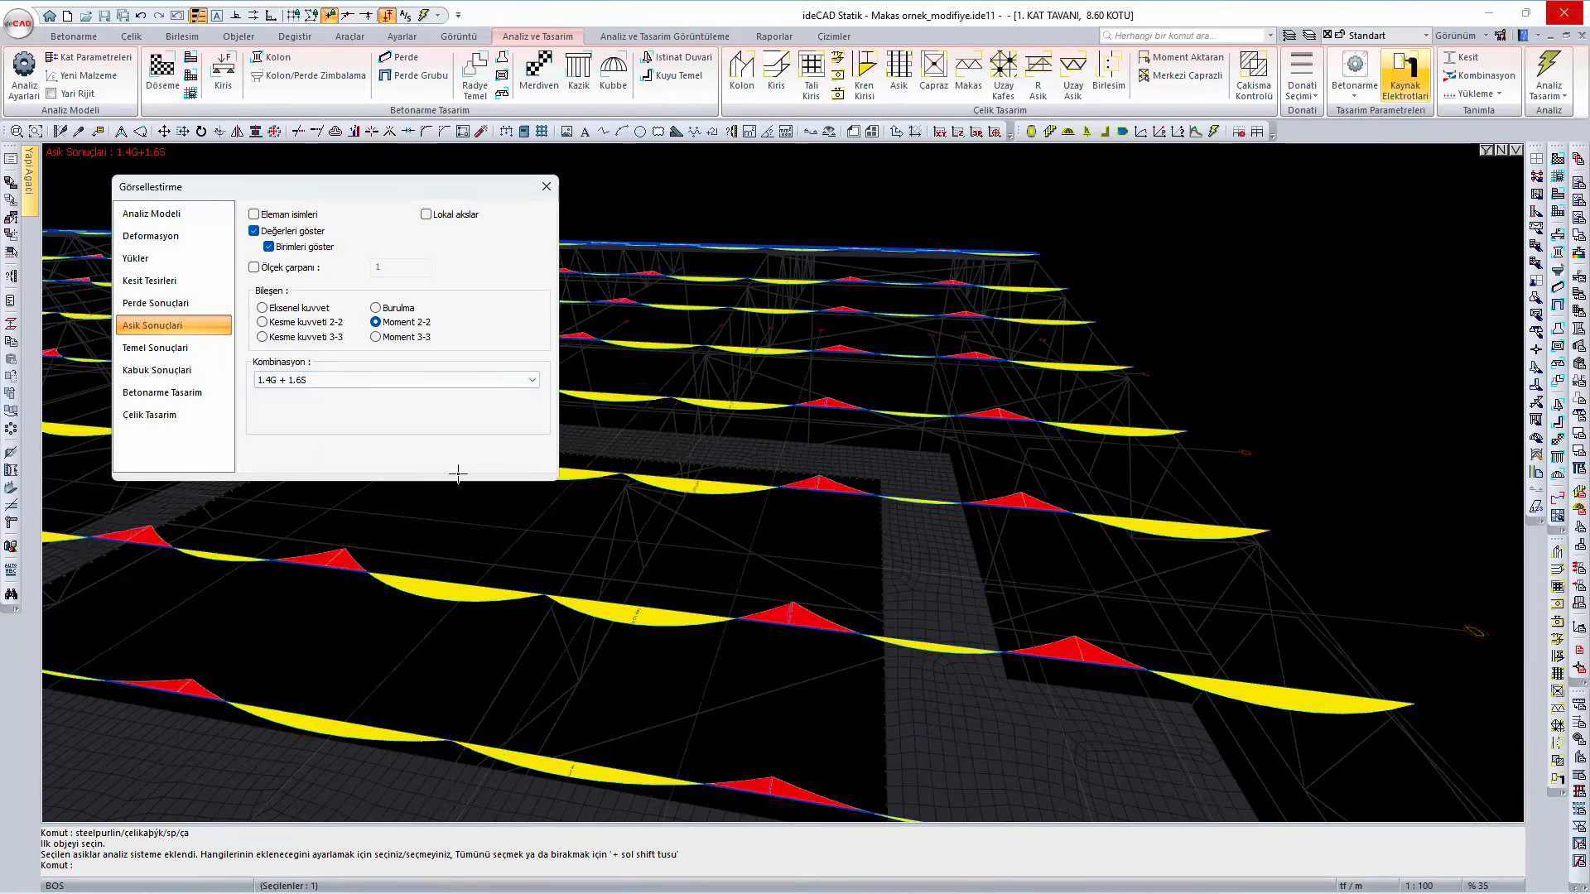
middle_click_drag(1121, 574, 979, 539)
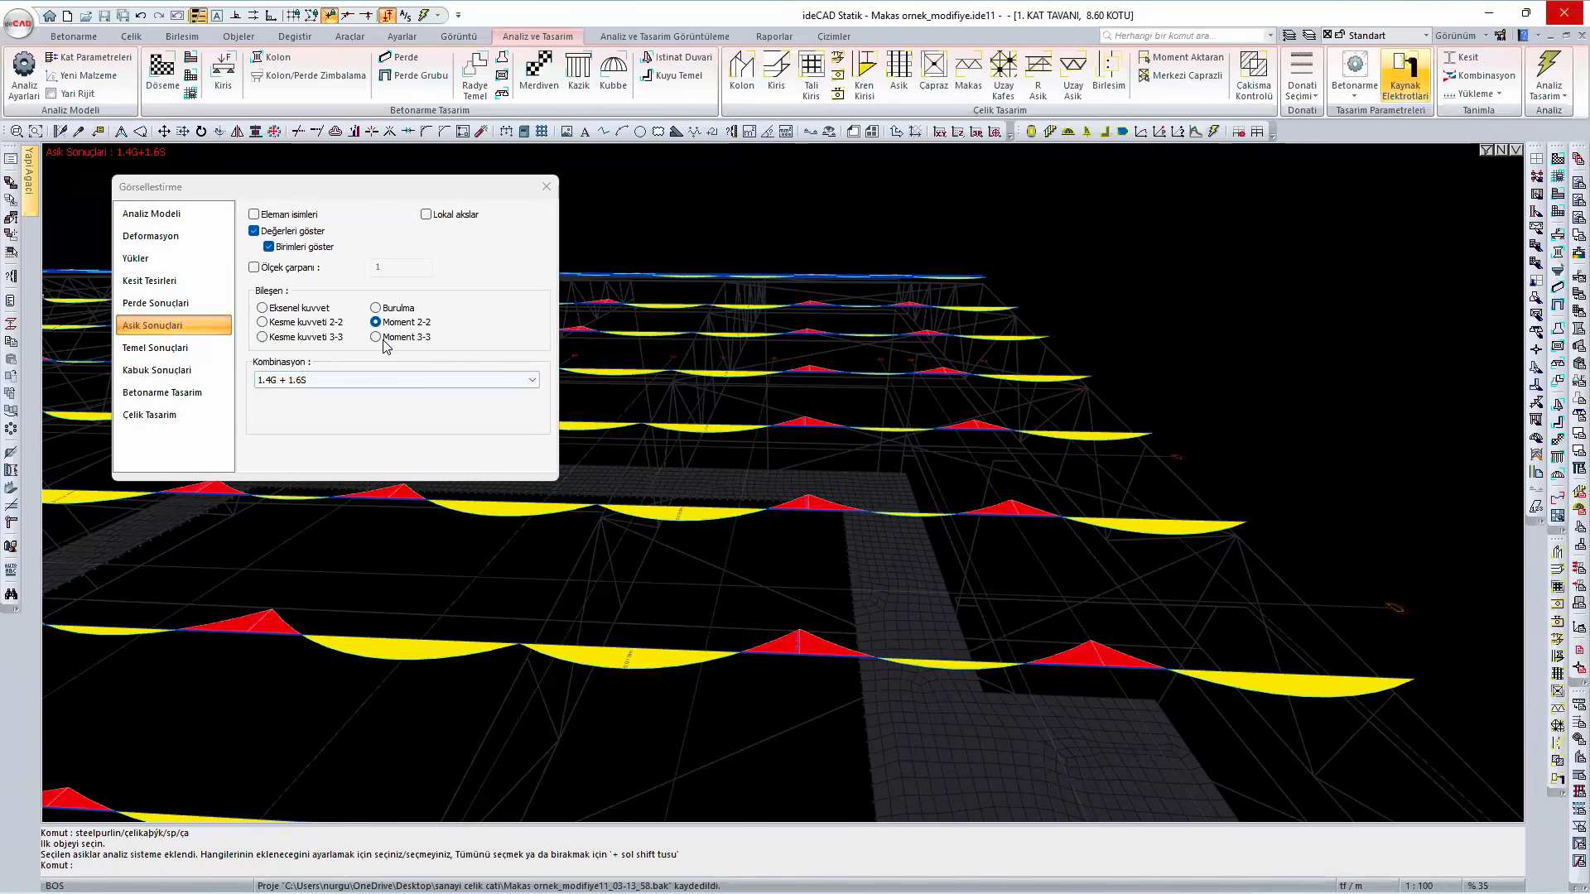
- Compare the purlins' Moment 3-3, Kesme kuvveti 3-3 and Kesme kuvveti 2-2 diagrams with Moment 2-2, and close the display options
left_click(378, 338)
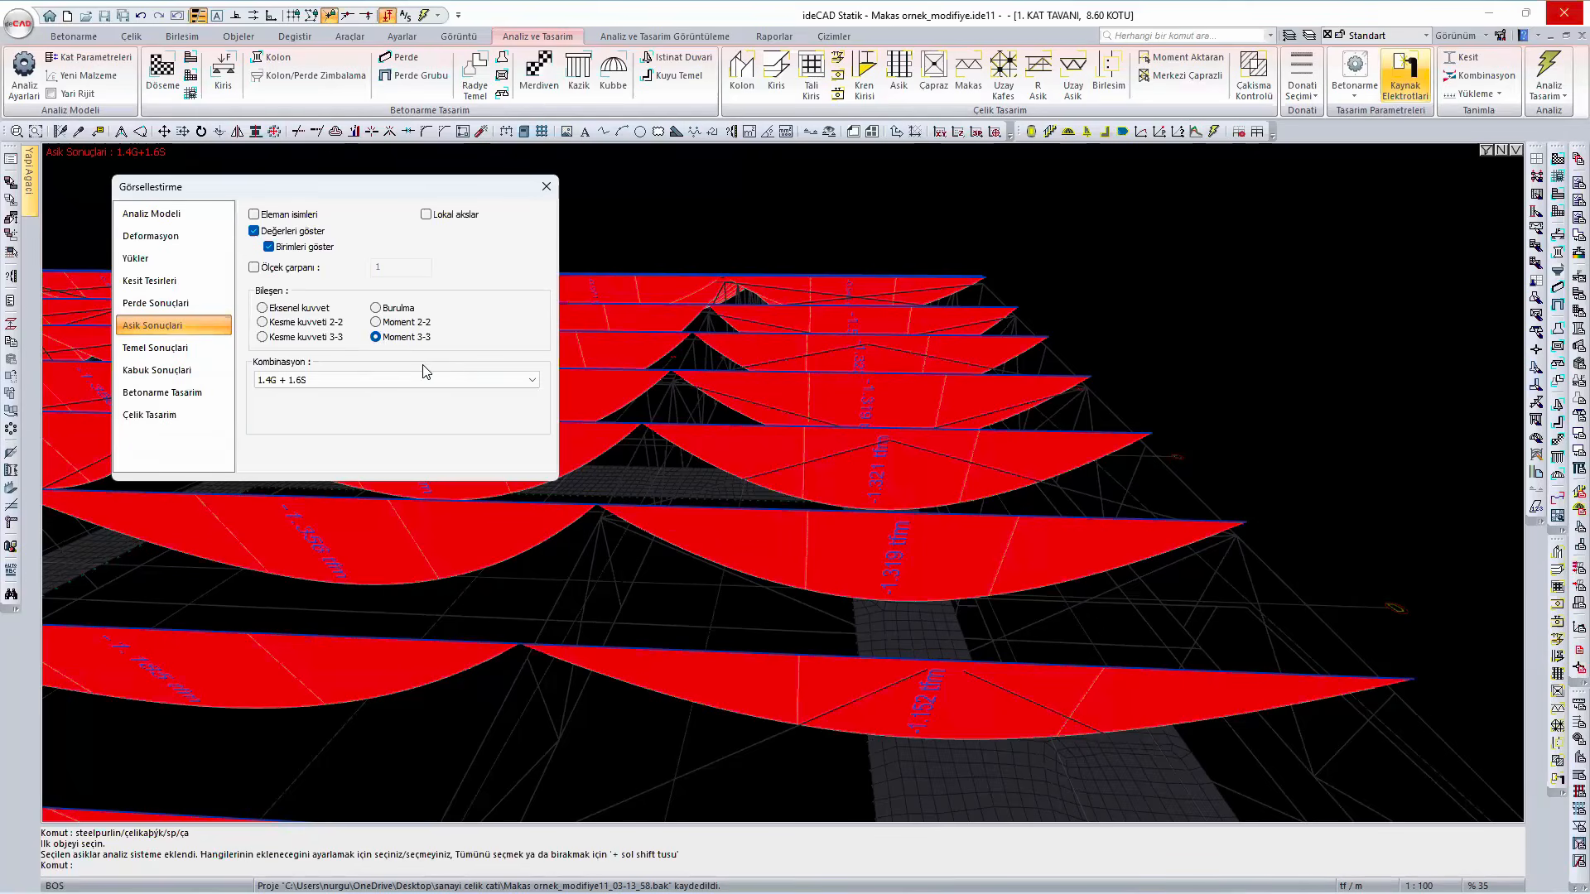
left_click(317, 336)
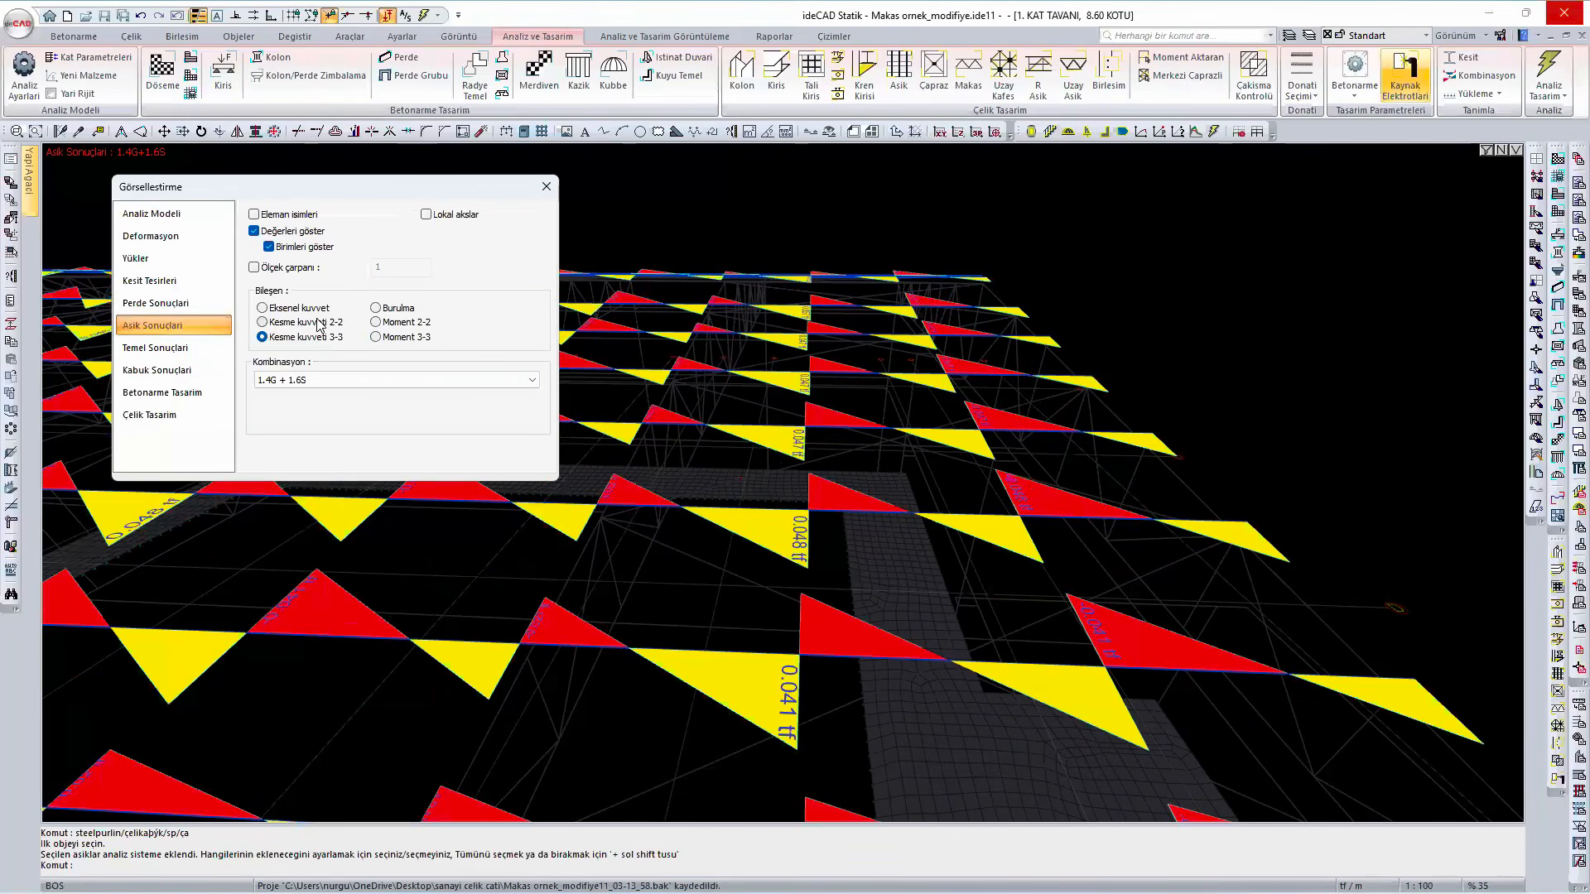
left_click(317, 323)
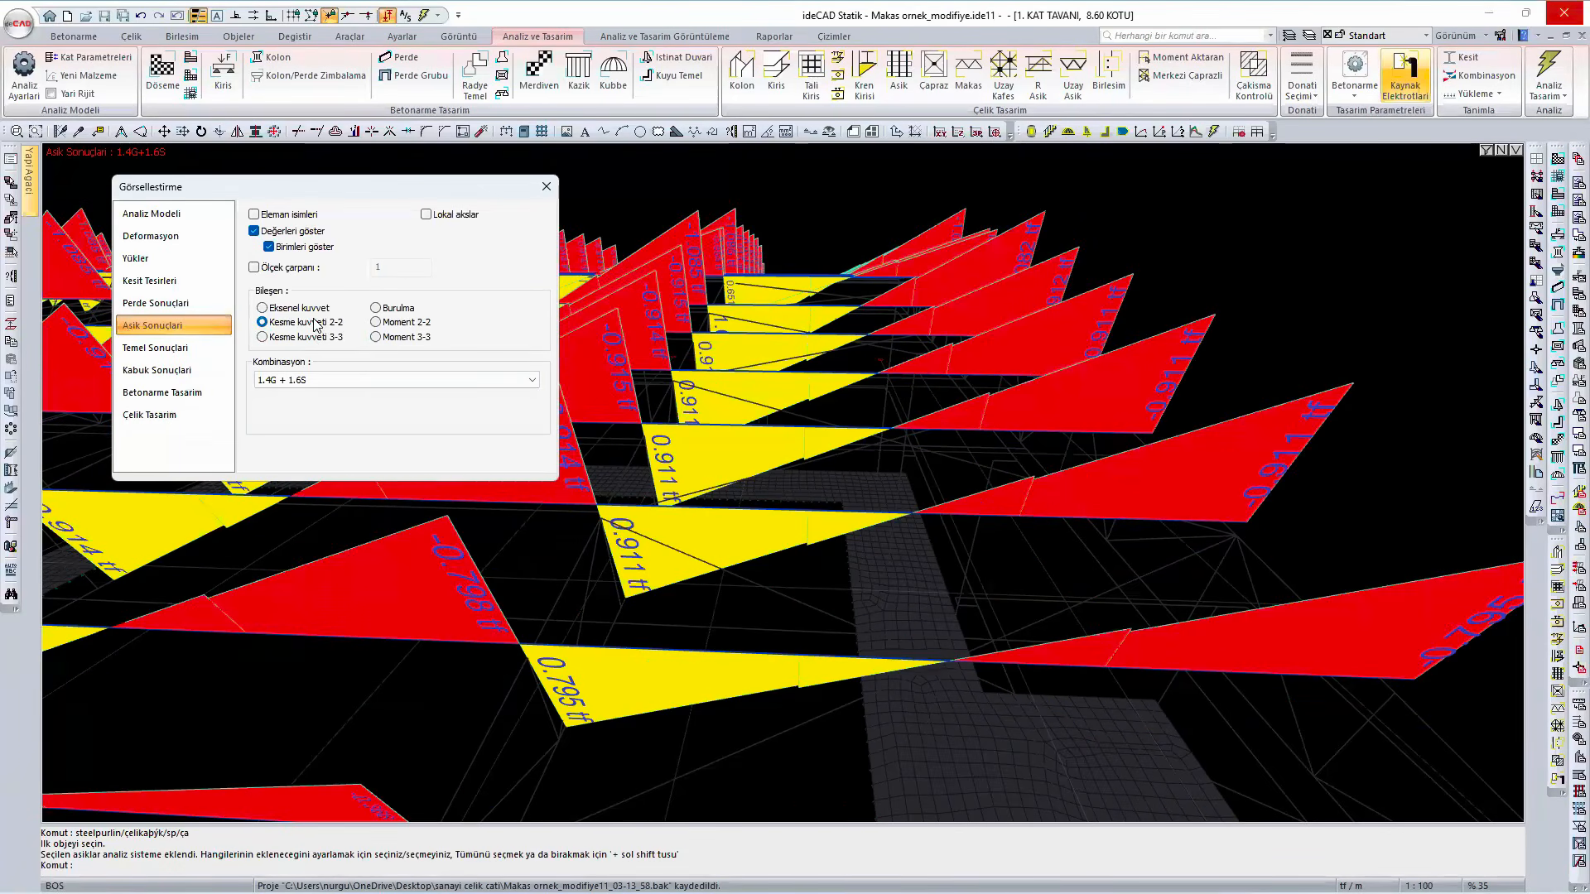
left_click(402, 327)
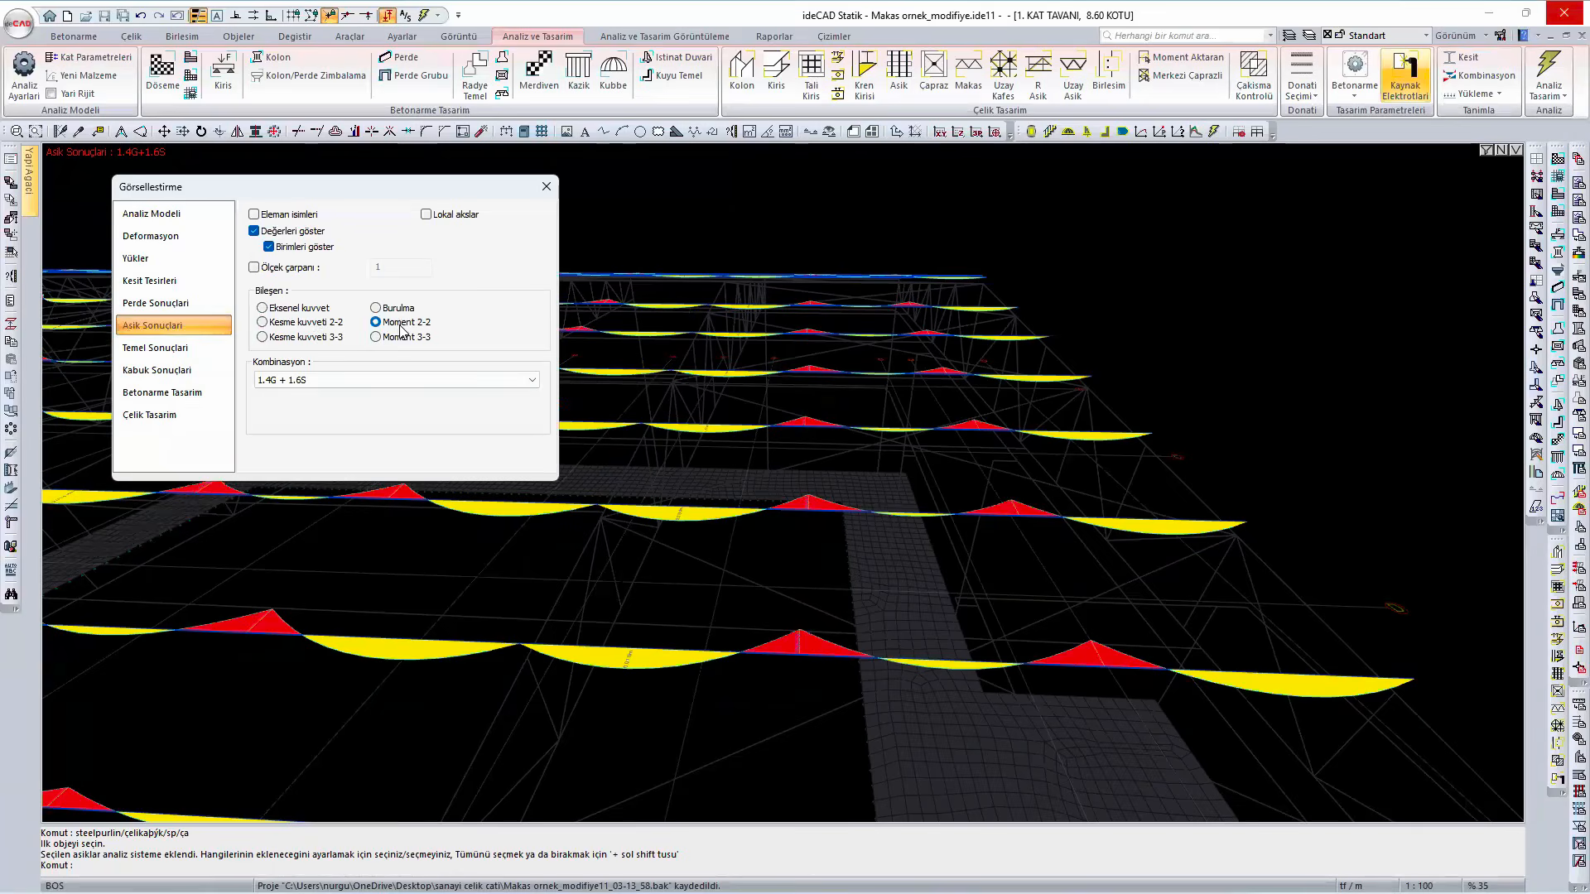
left_click(548, 187)
- Return to the edge-lined solid model, select all tie rods on the roof and delete them
right_click(1330, 273)
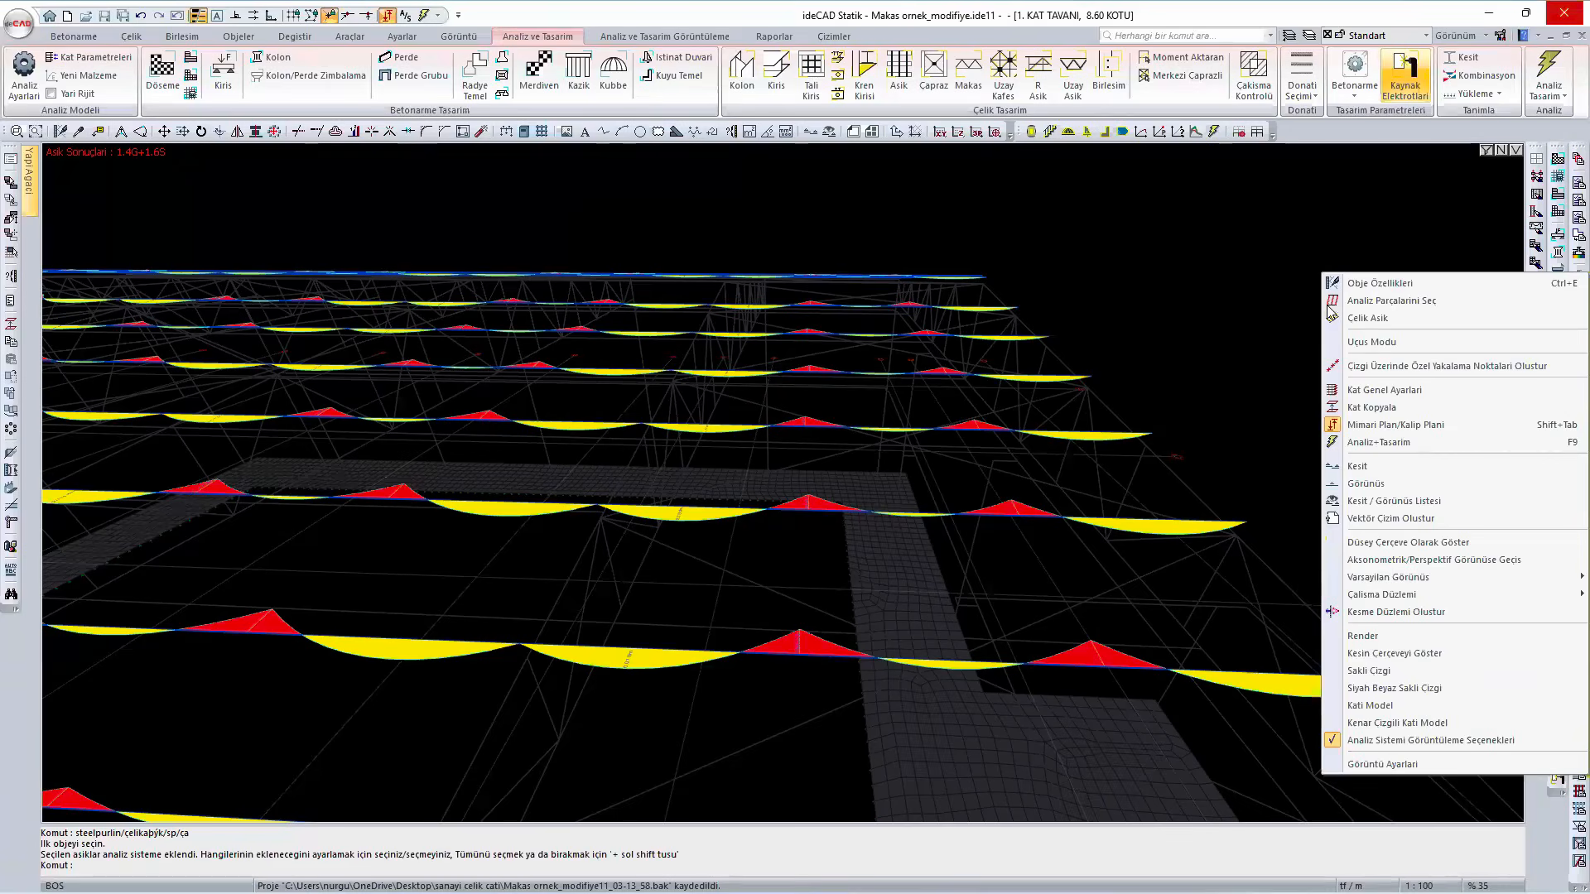
left_click(1366, 725)
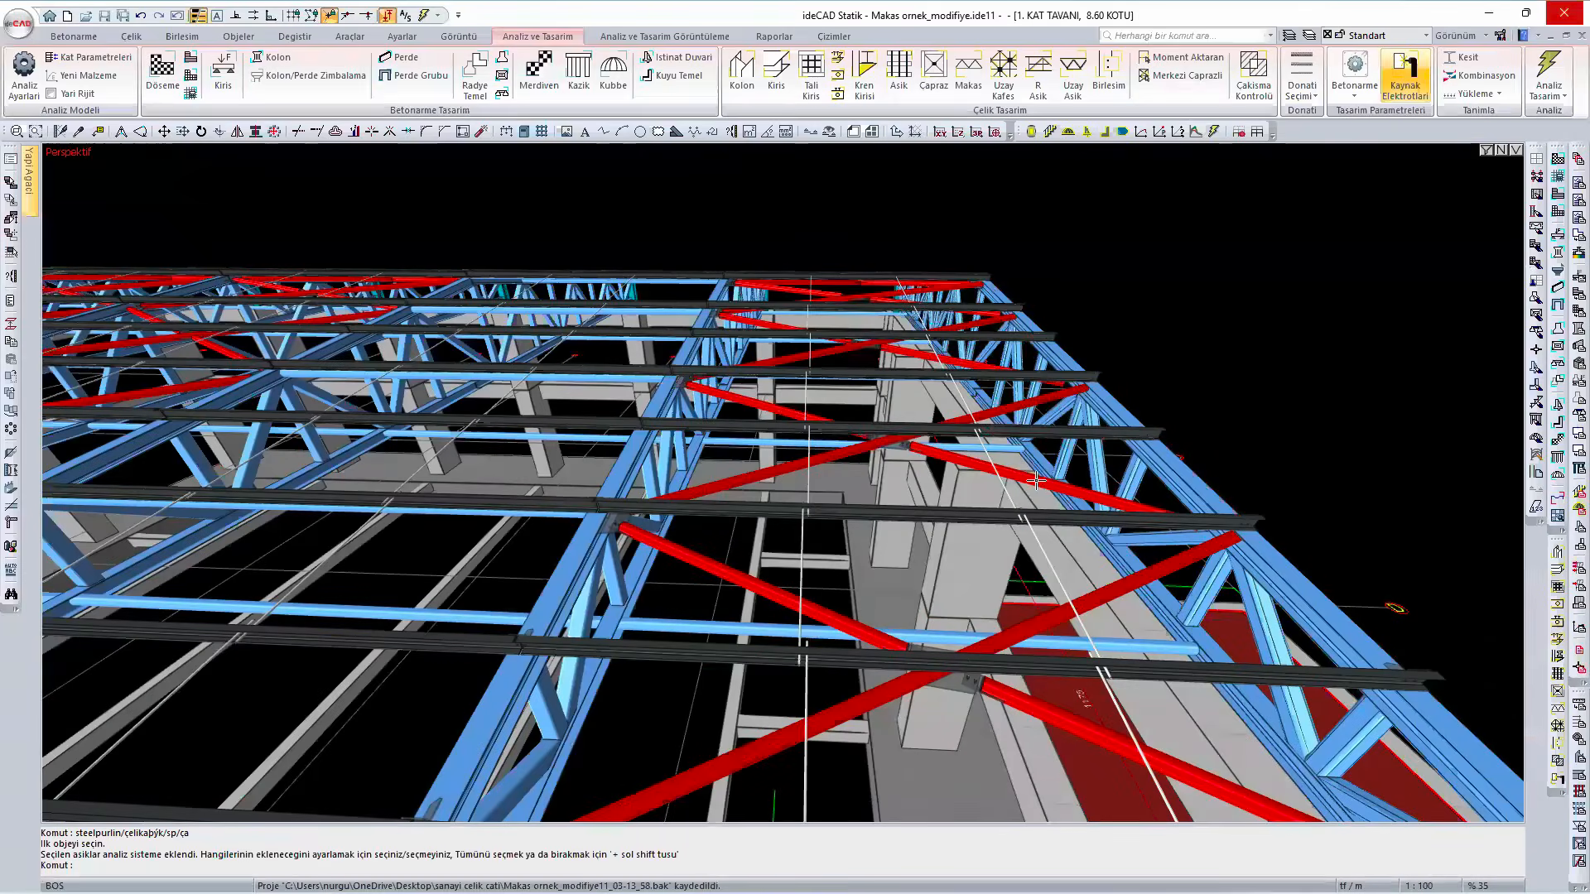
middle_click_drag(1039, 542, 848, 420, "ctrl")
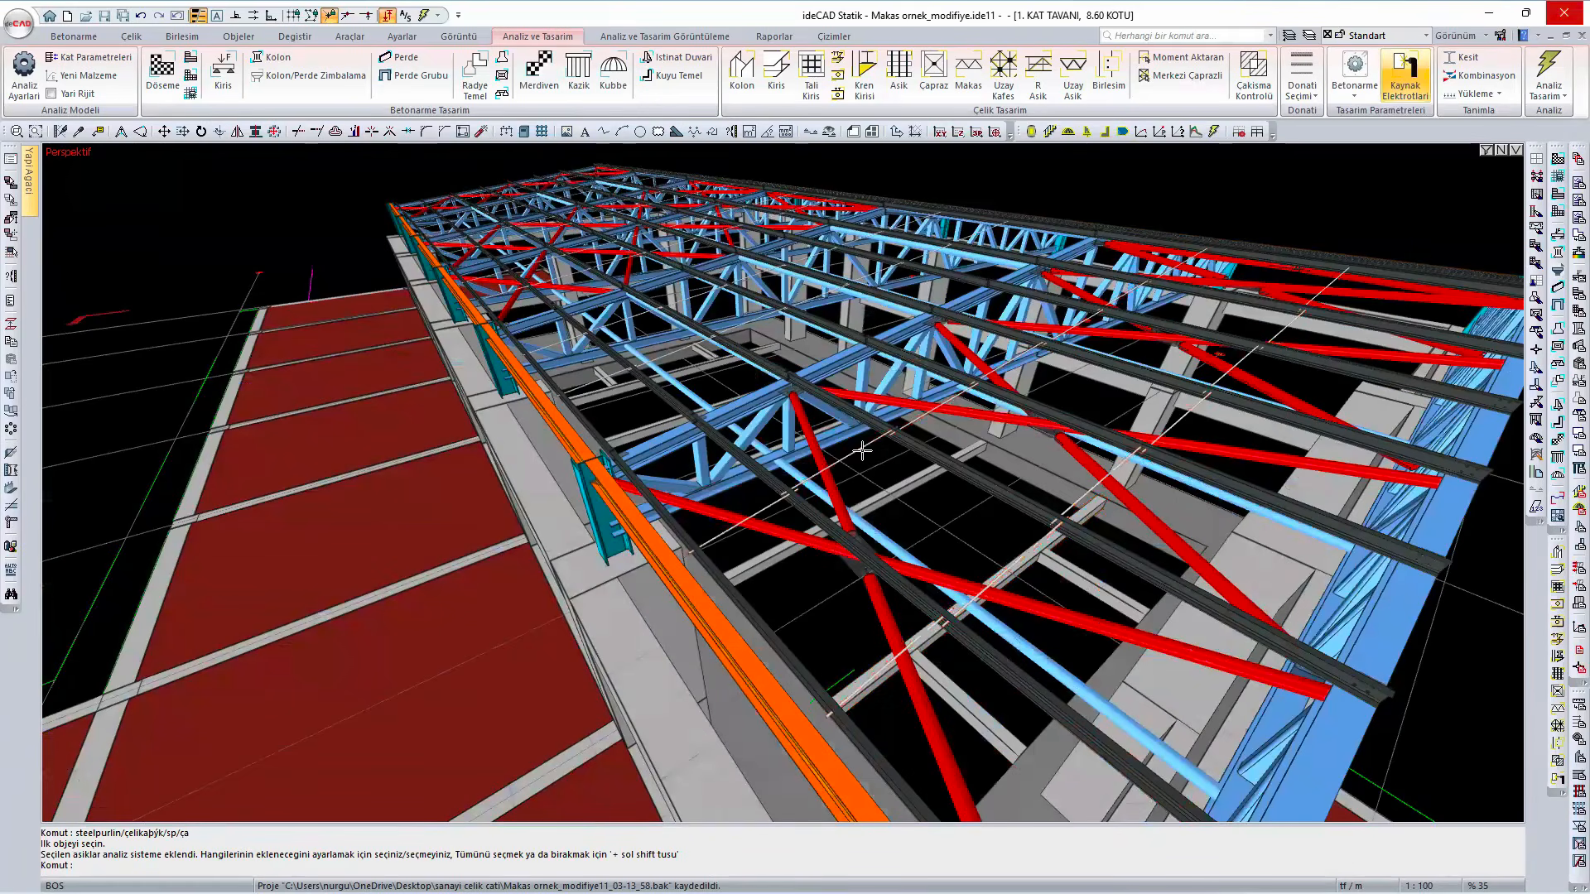
right_click(862, 447)
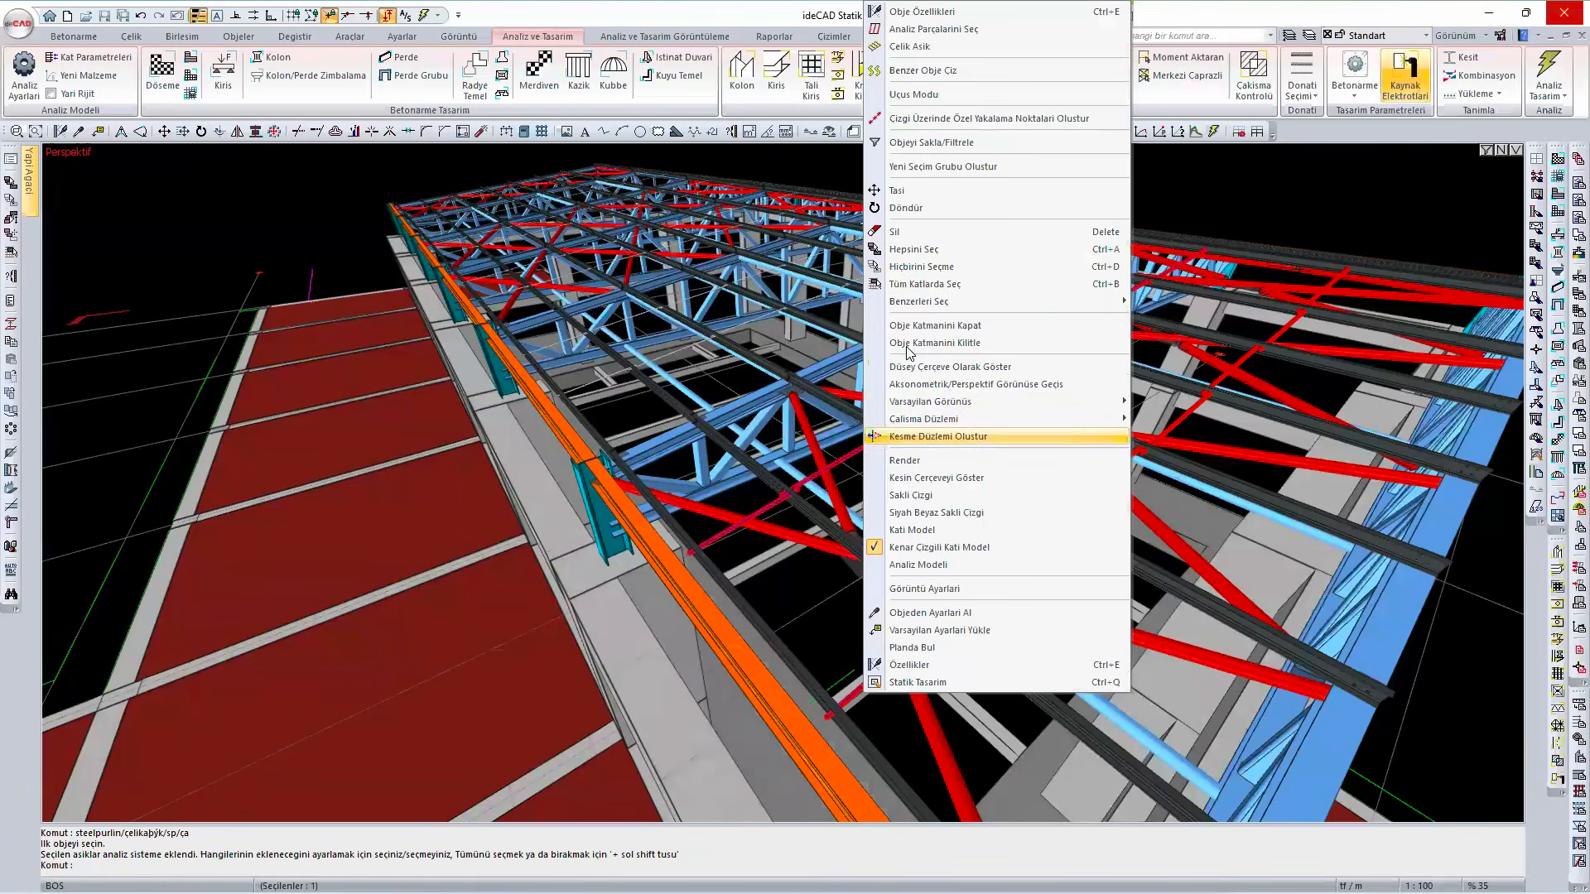
left_click(911, 250)
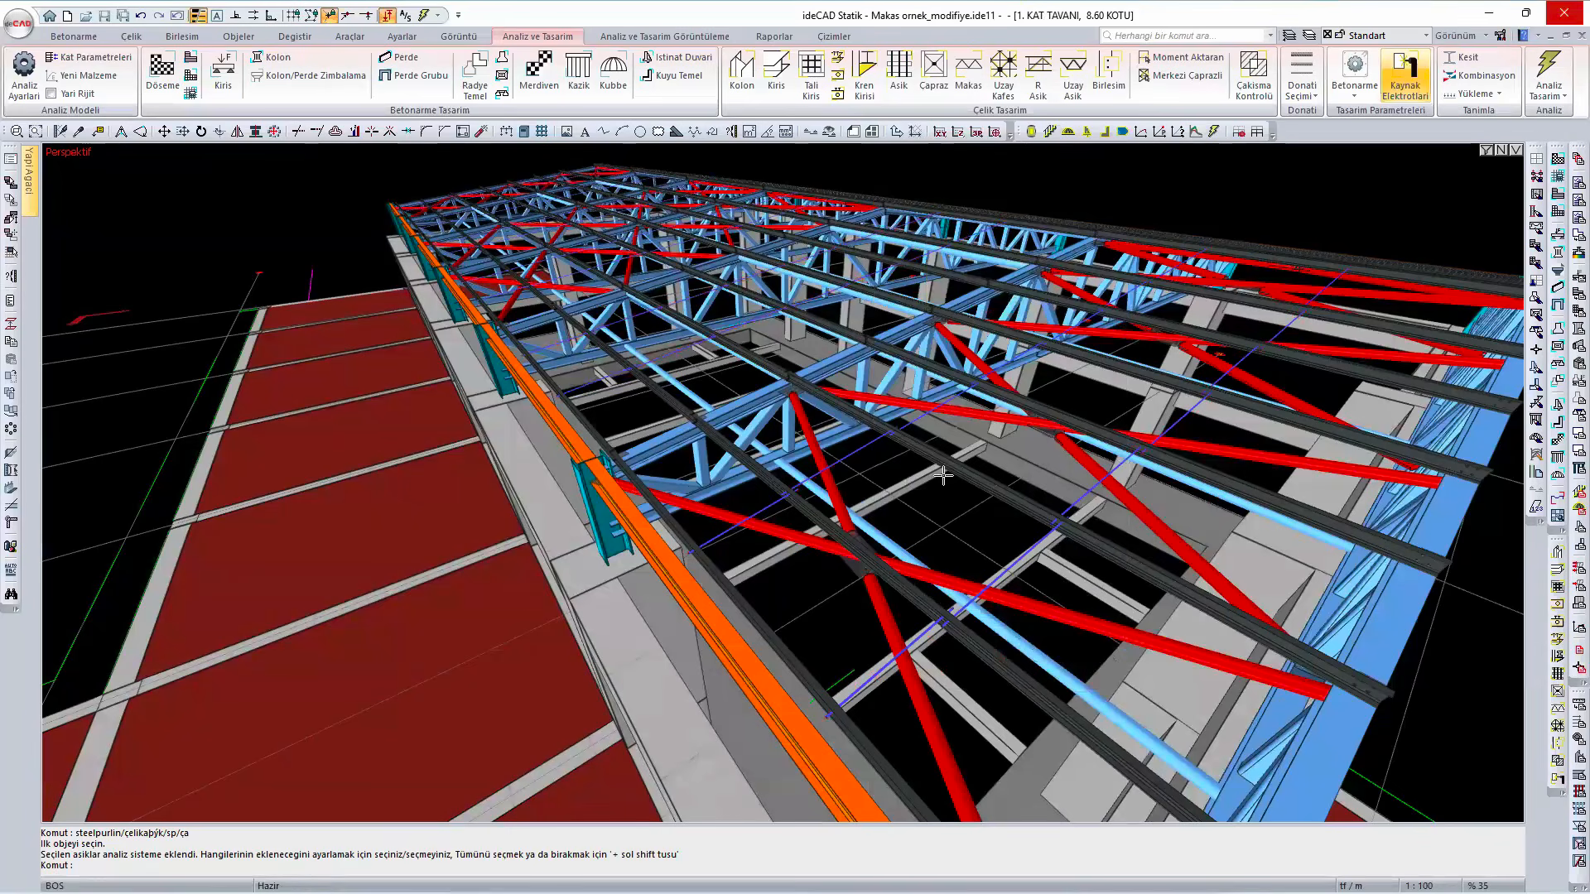
key("Escape")
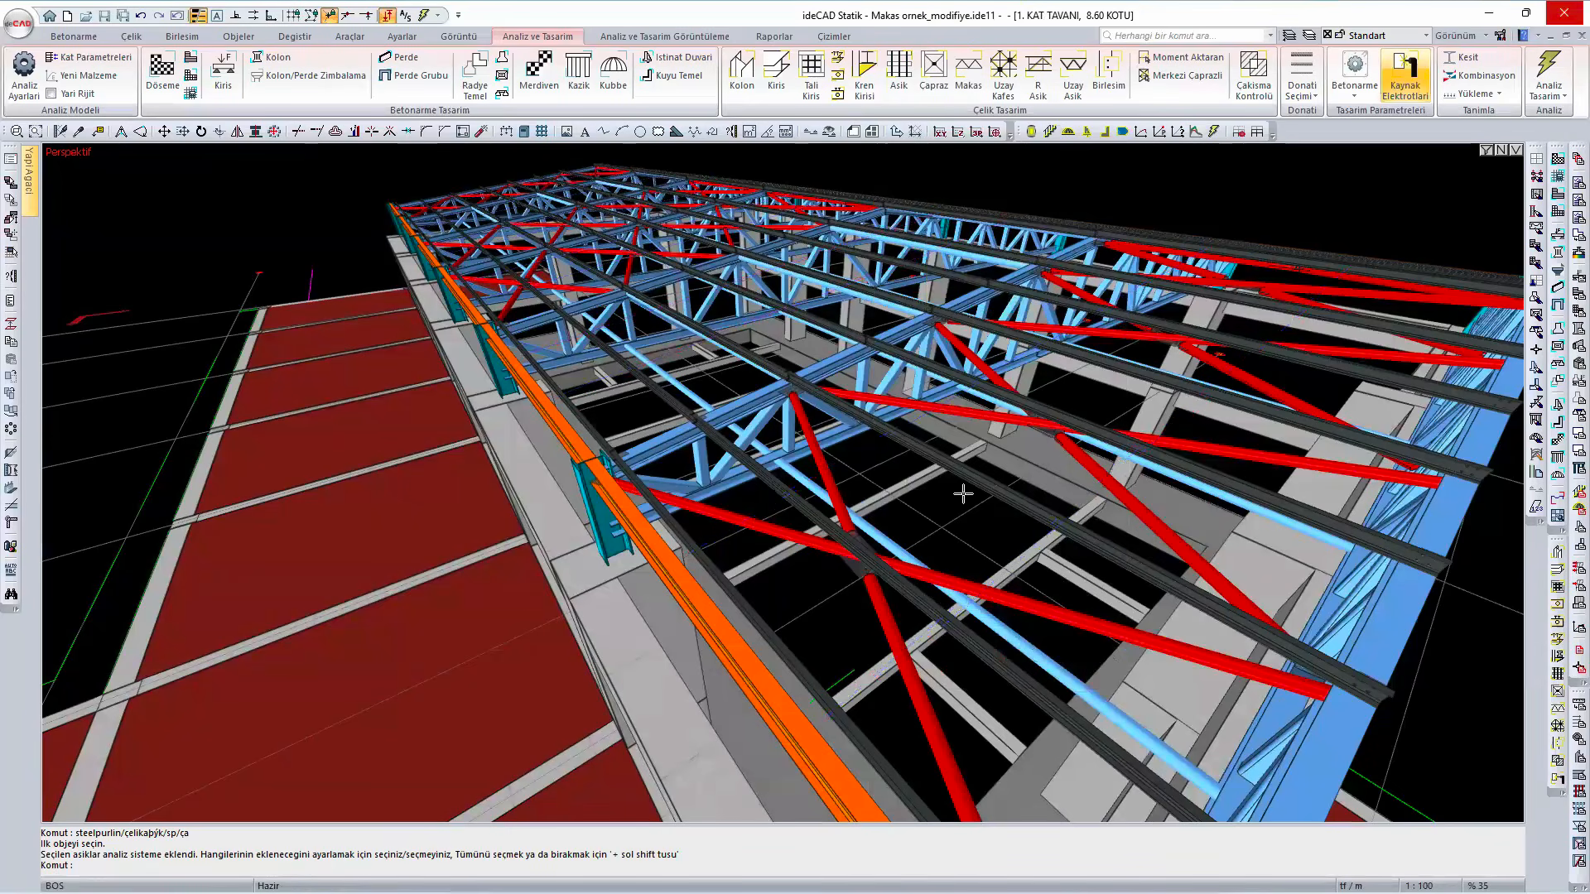
- Run the structural analysis again without the tie rods
left_click(1554, 63)
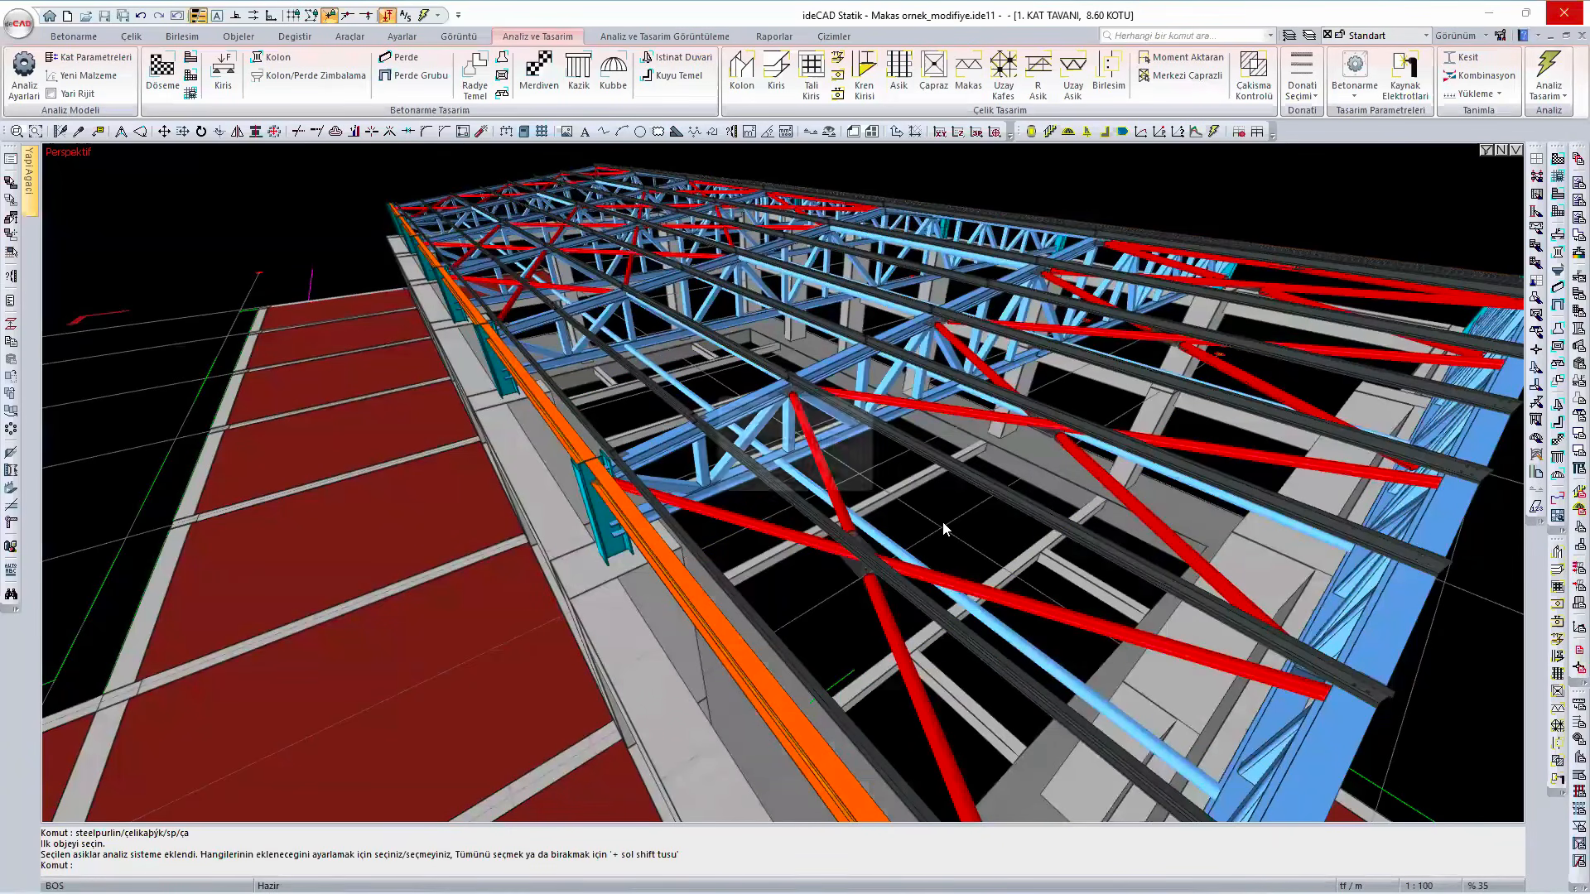
left_click(769, 481)
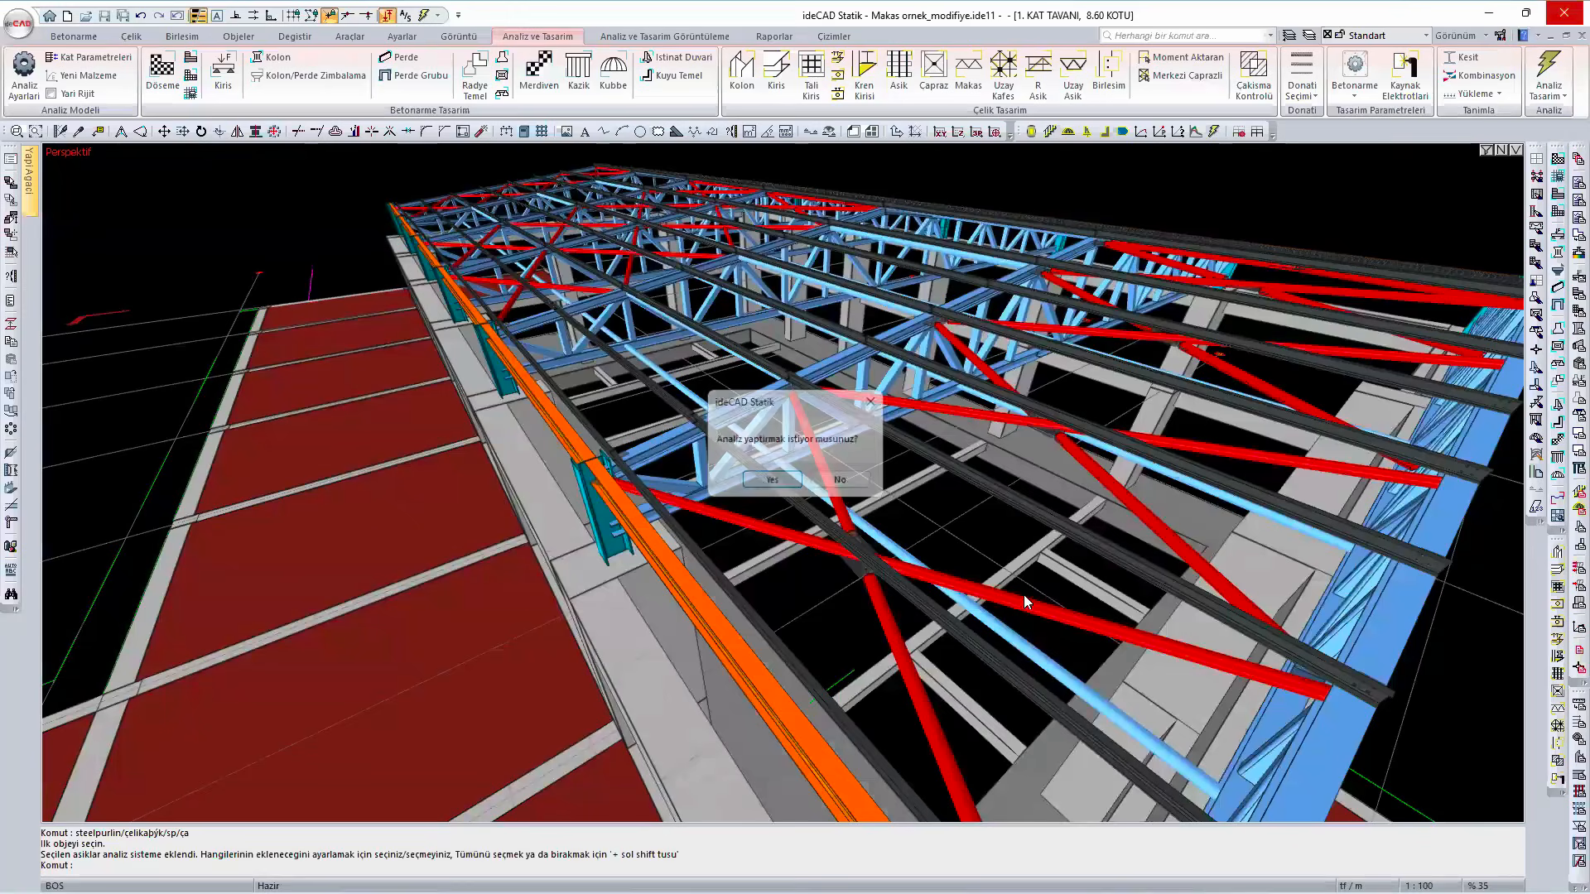
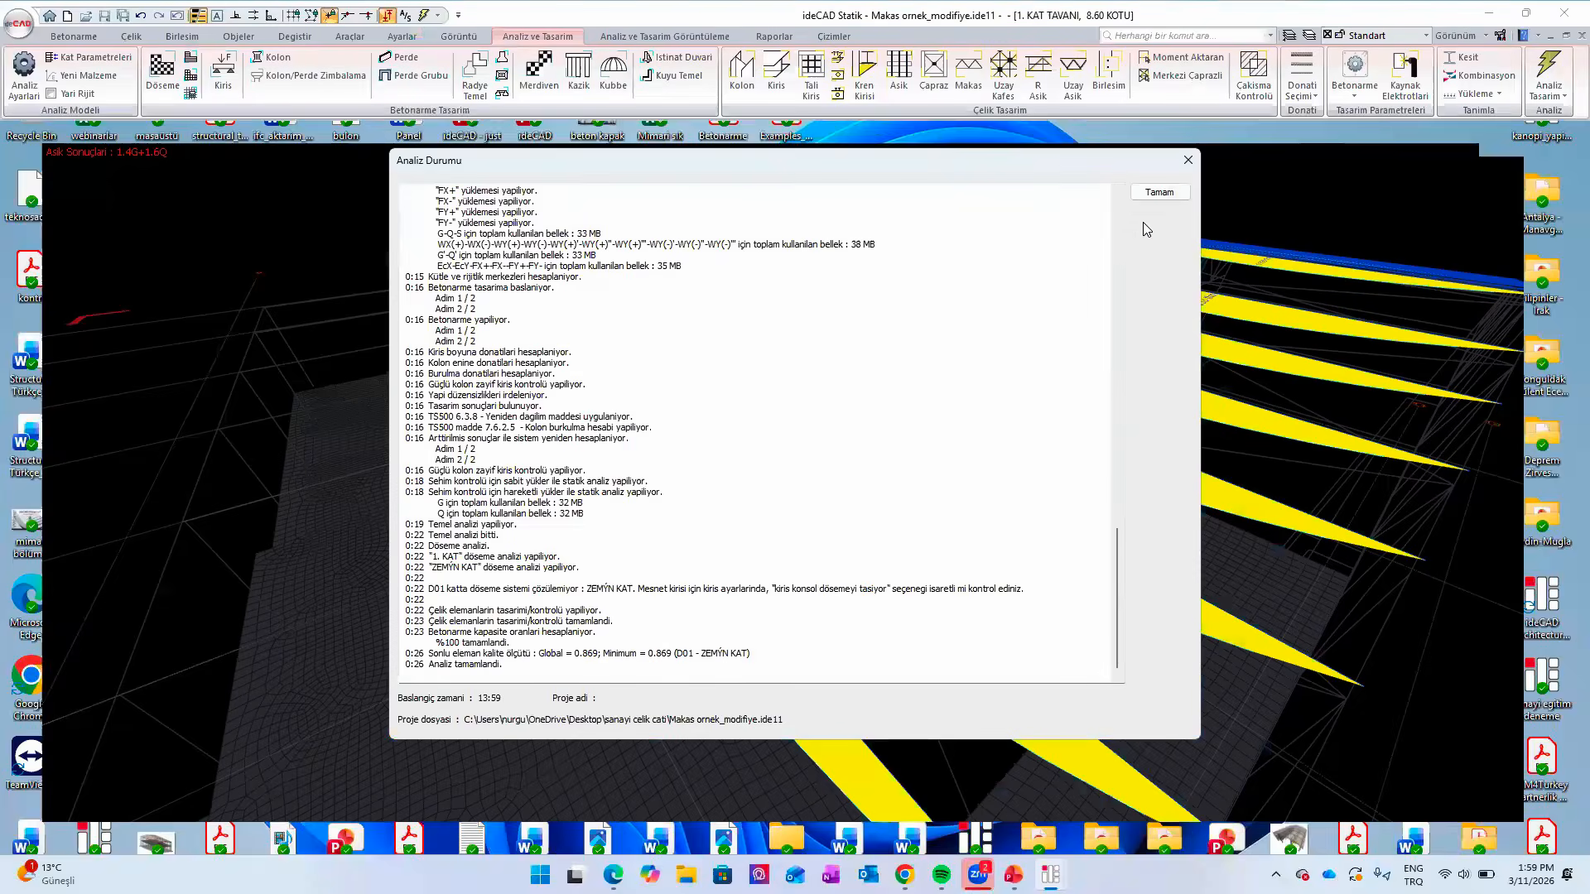
- Close the analysis report, open the analysis display options and examine the purlins' Moment 2-2 diagrams for 1.4G + 1.6Q at the end bays
left_click(1159, 193)
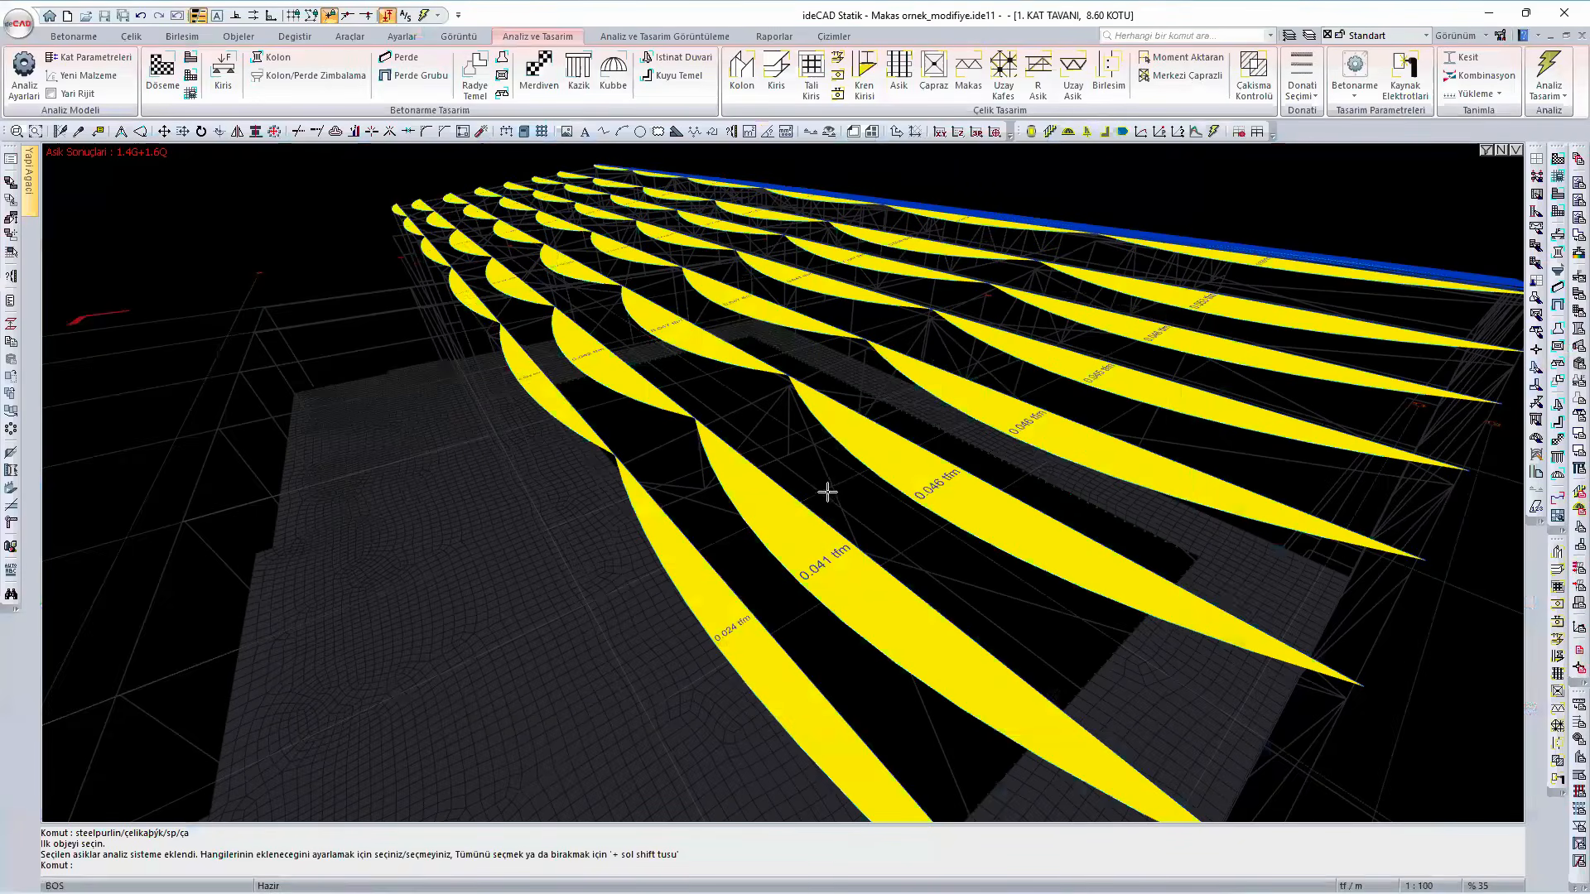
scroll(1254, 286, "down", 5)
right_click(1254, 286)
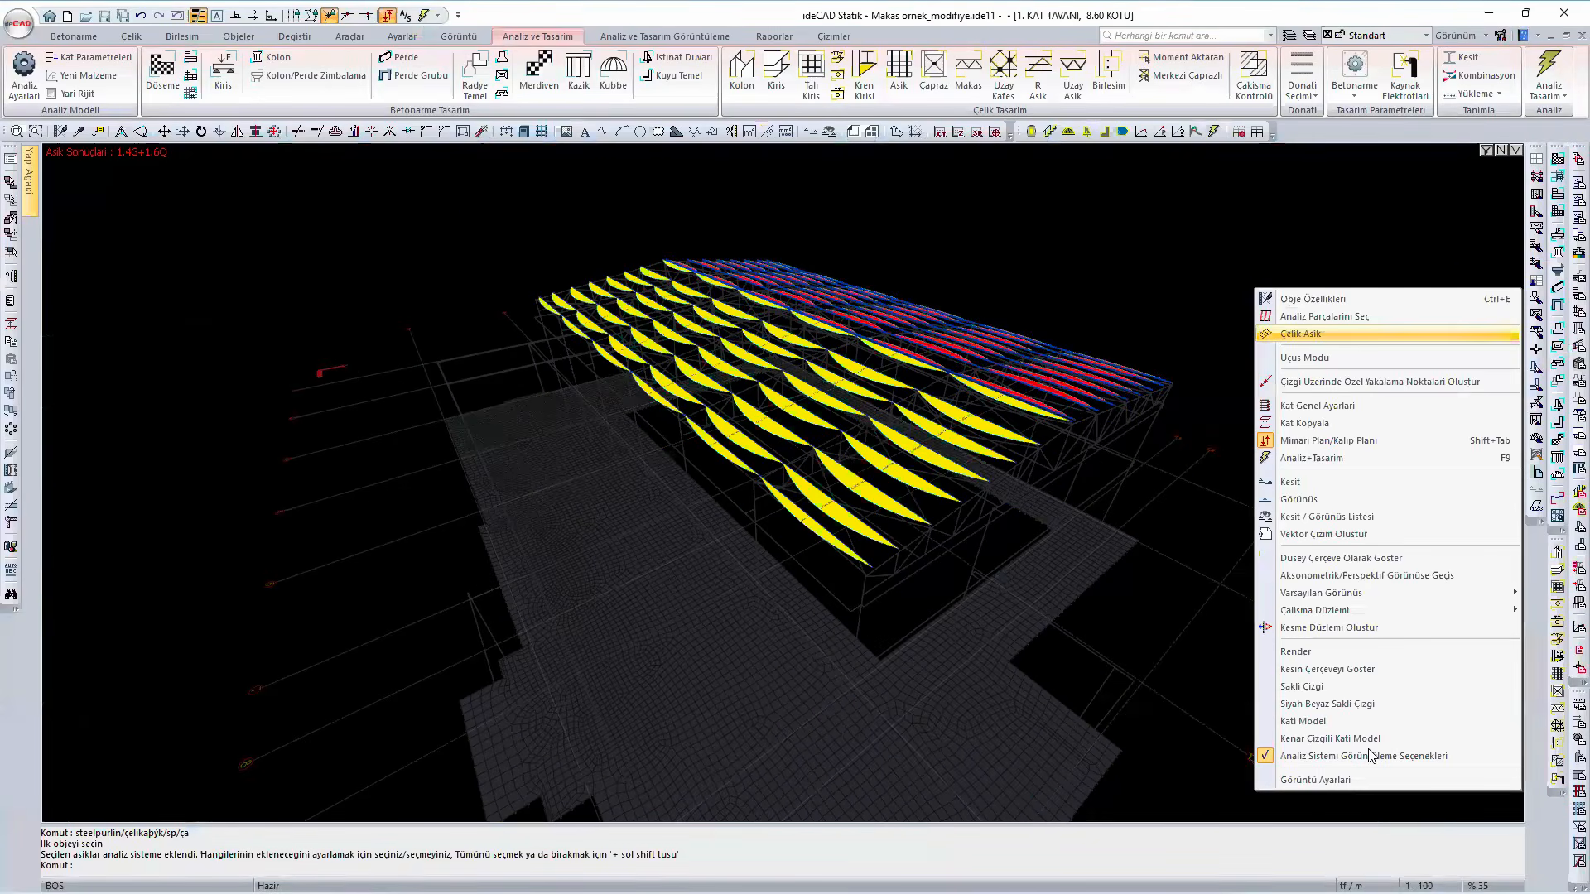
left_click(1369, 751)
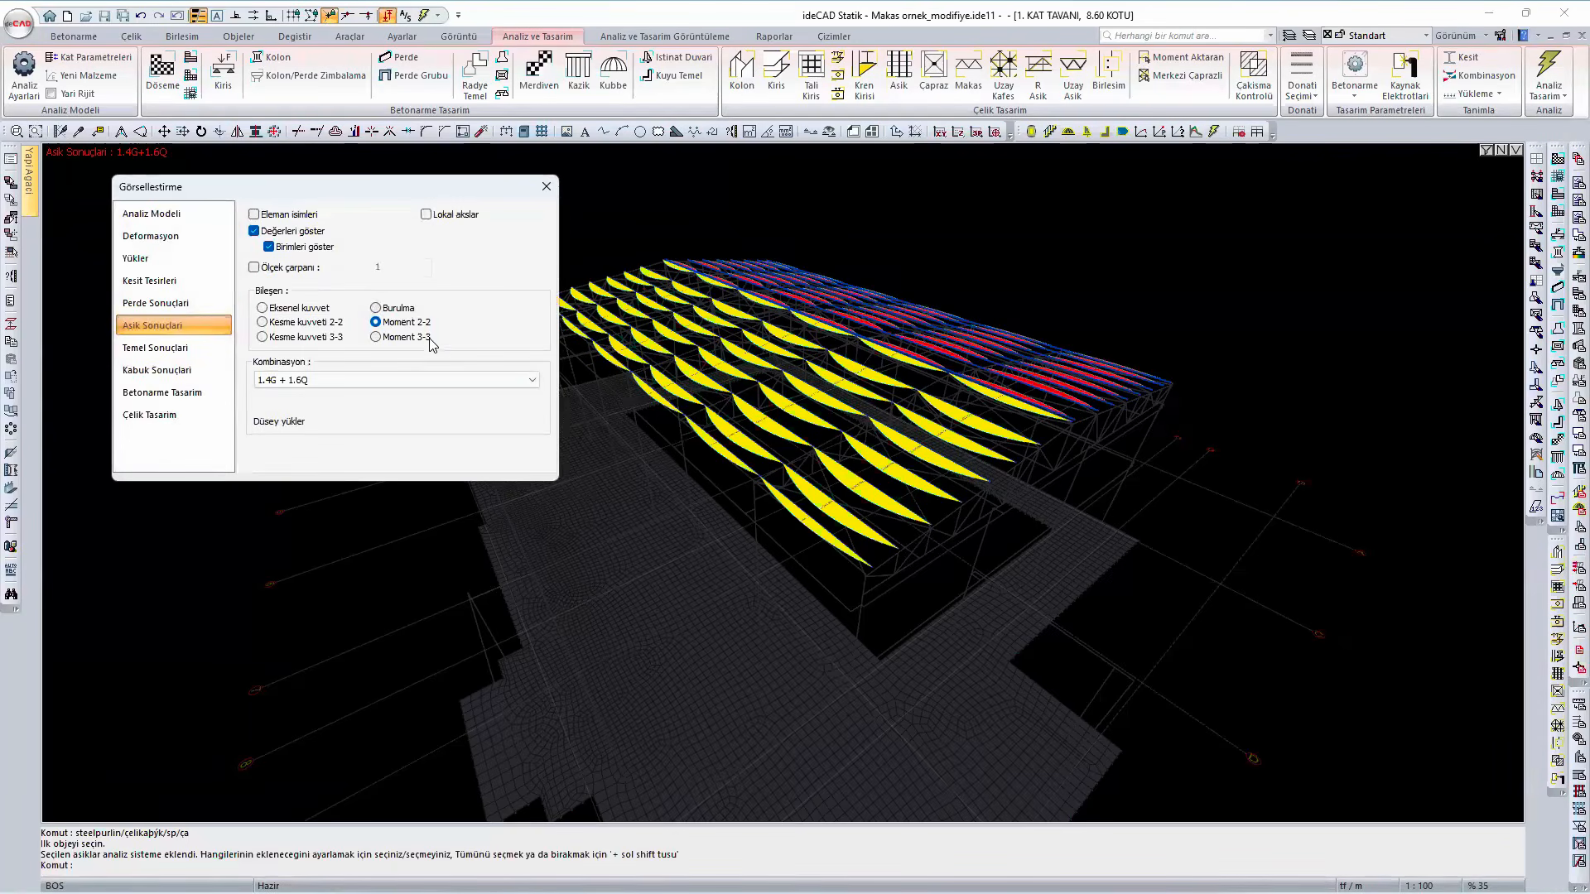
scroll(849, 515, "up", 1)
scroll(911, 534, "up", 1)
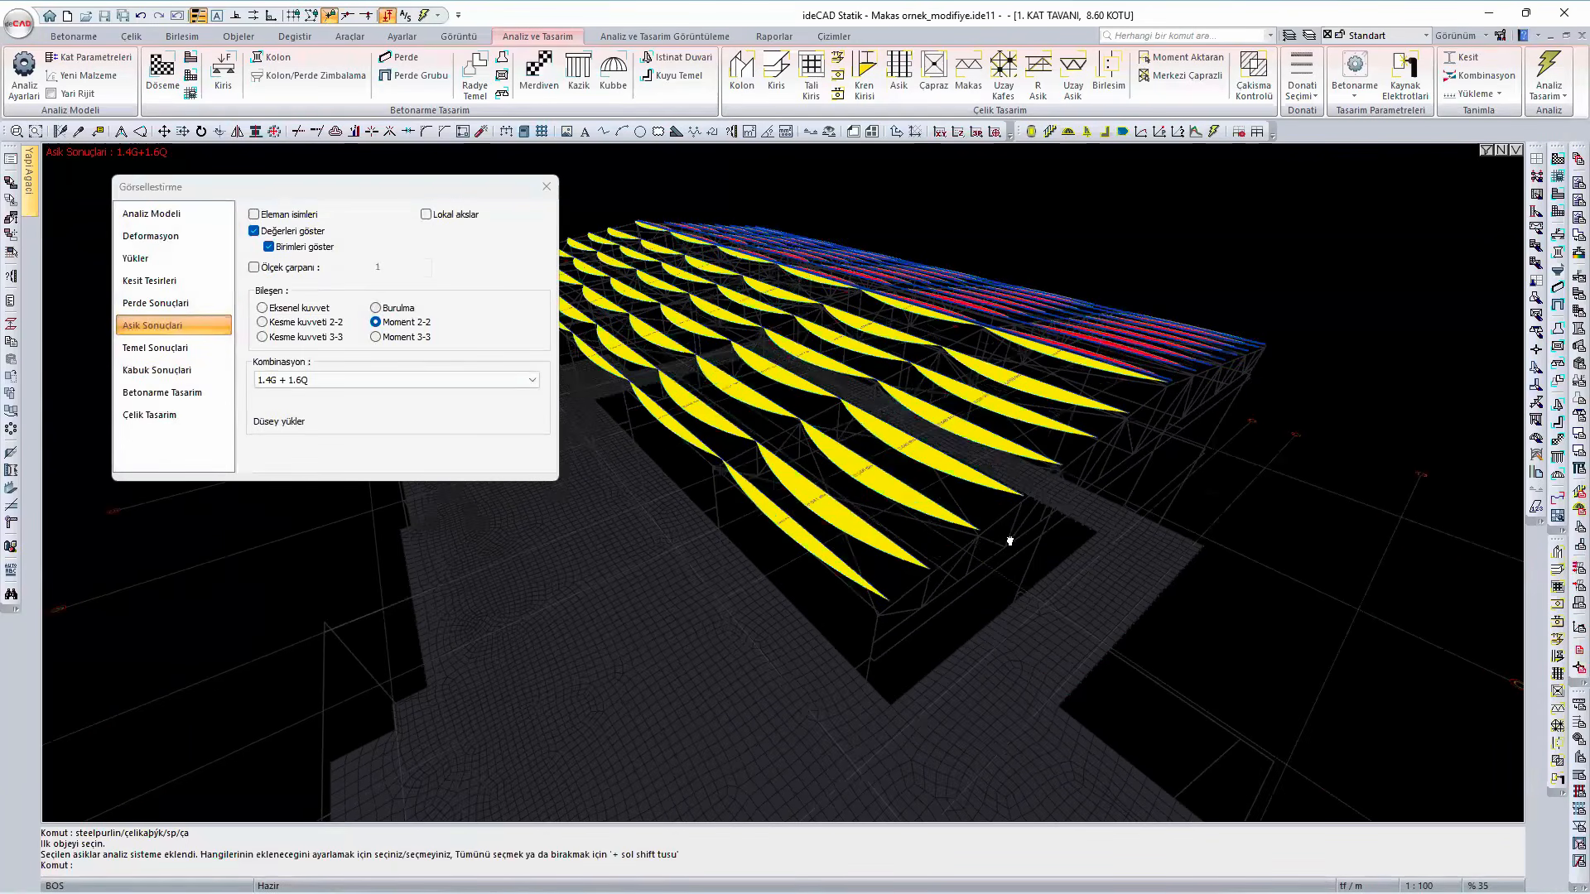
middle_click_drag(587, 401, 399, 328)
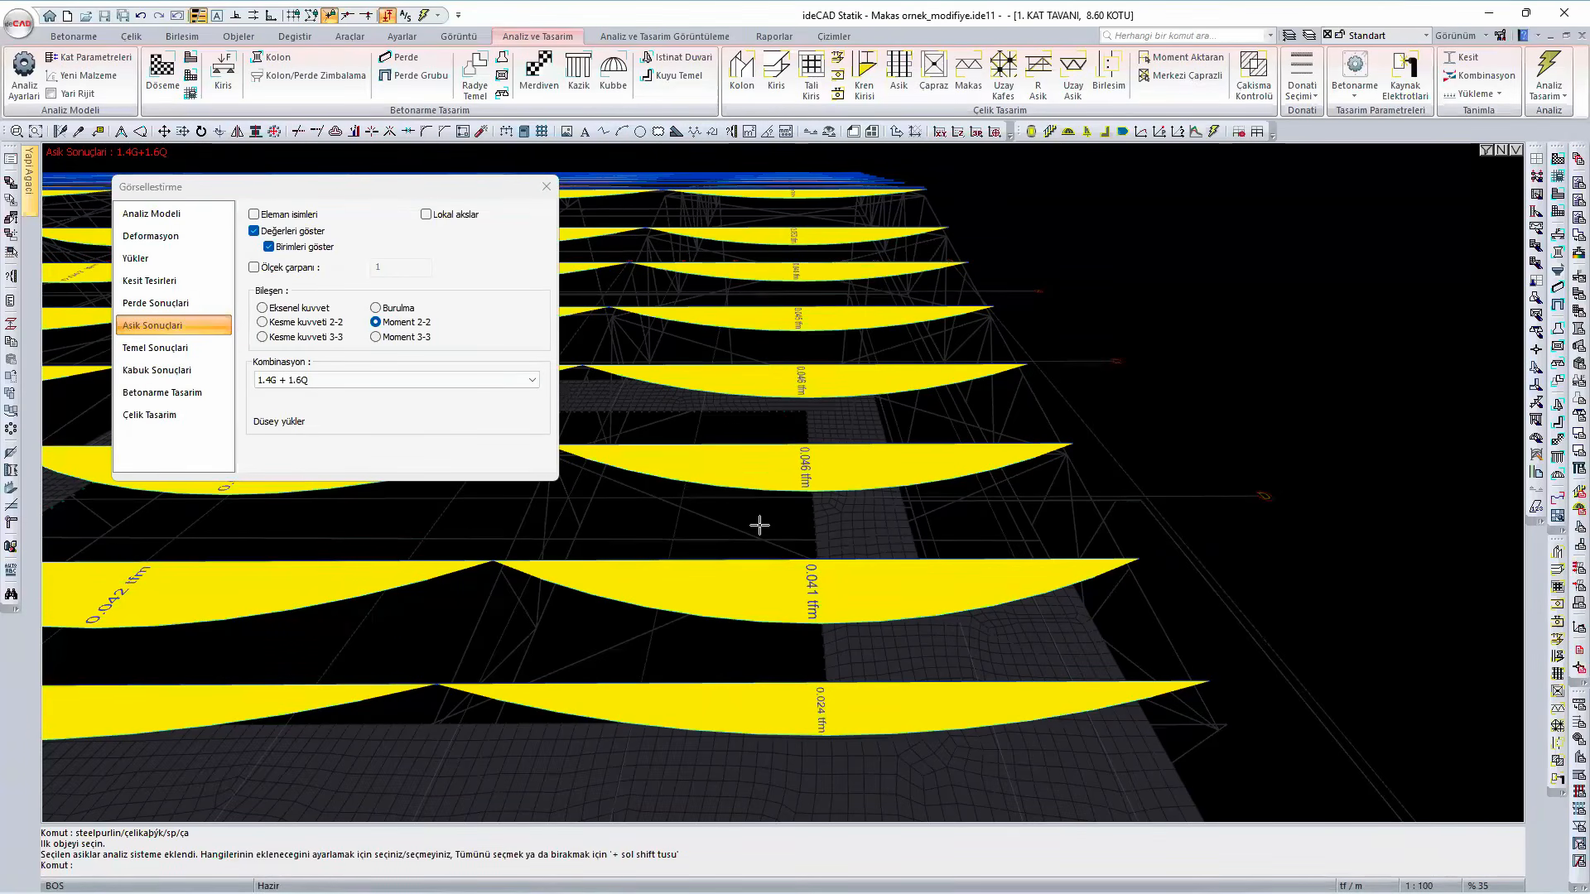
- Compare the purlins' Moment 3-3, Kesme kuvveti 2-2 and Kesme kuvveti 3-3 diagrams with Moment 2-2
left_click(388, 337)
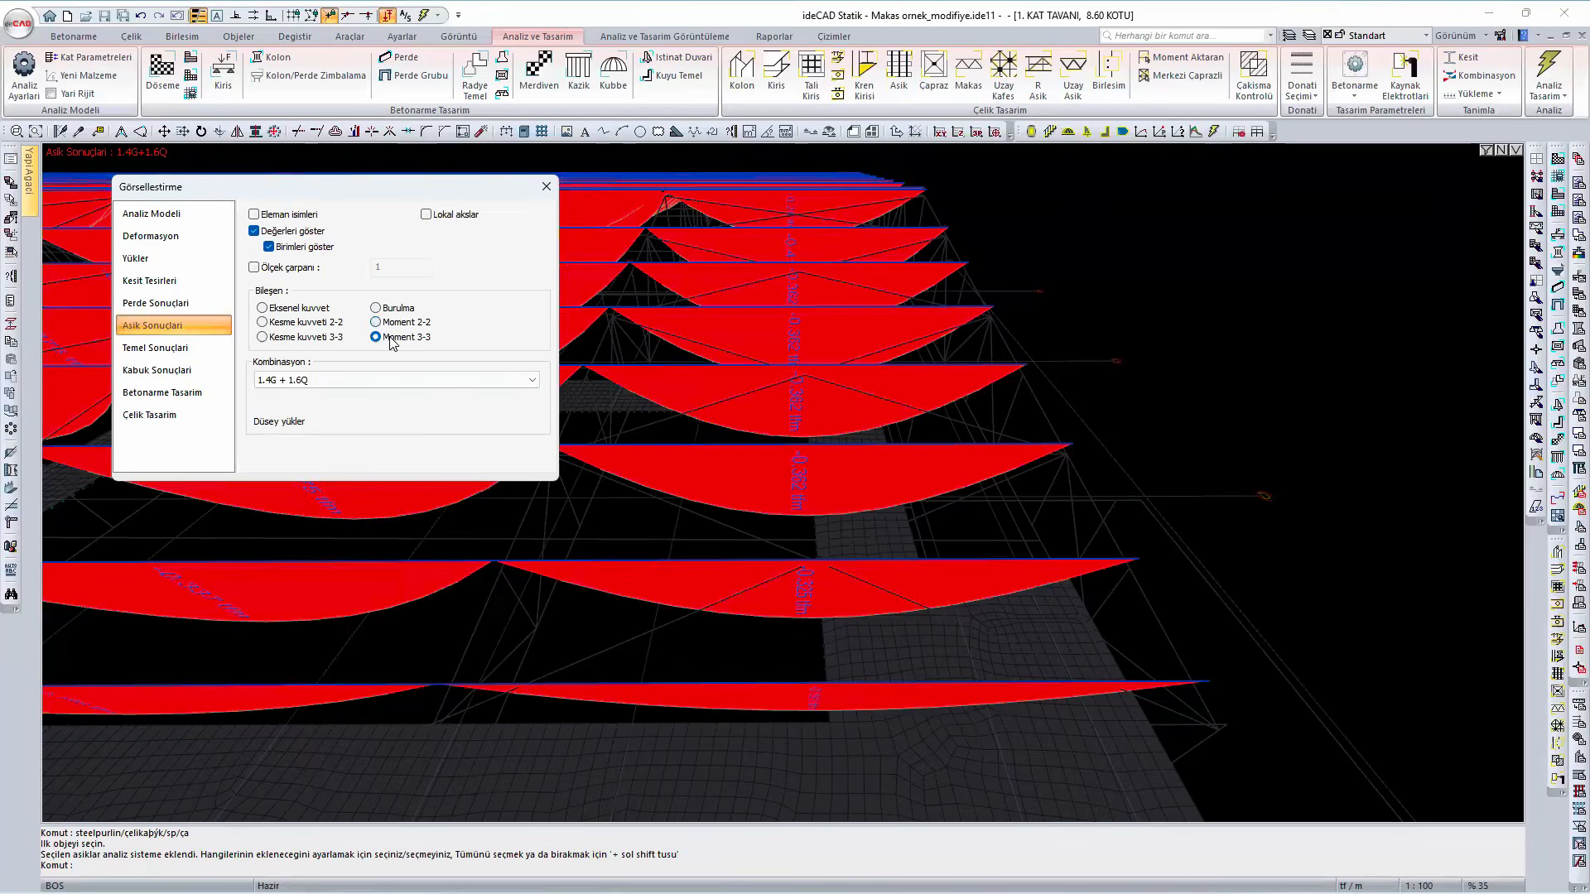
left_click(303, 326)
left_click(304, 341)
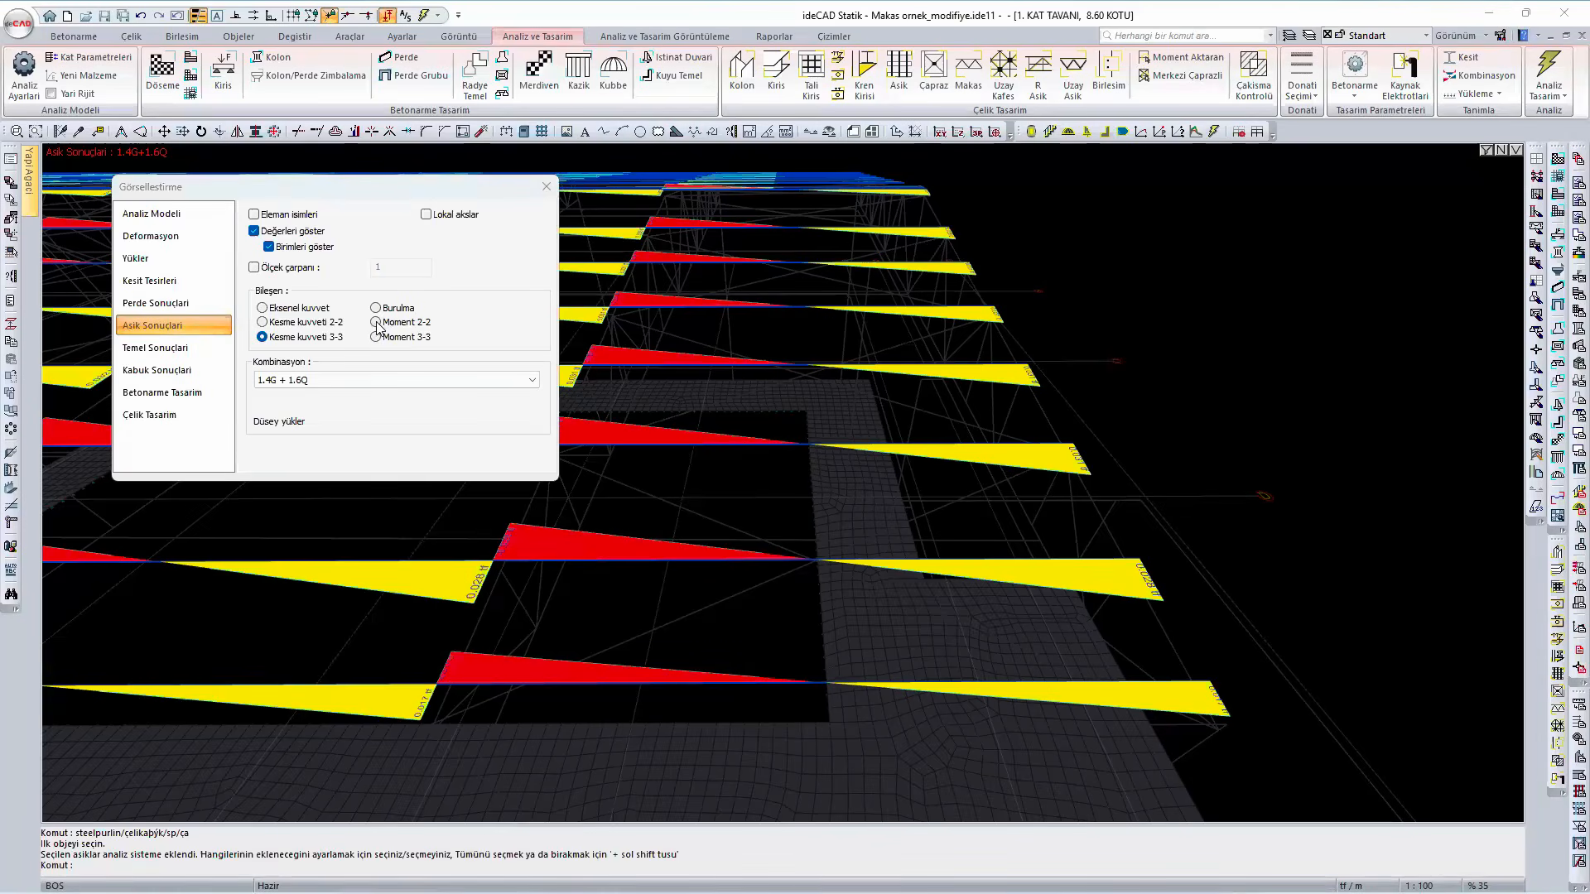
left_click(379, 323)
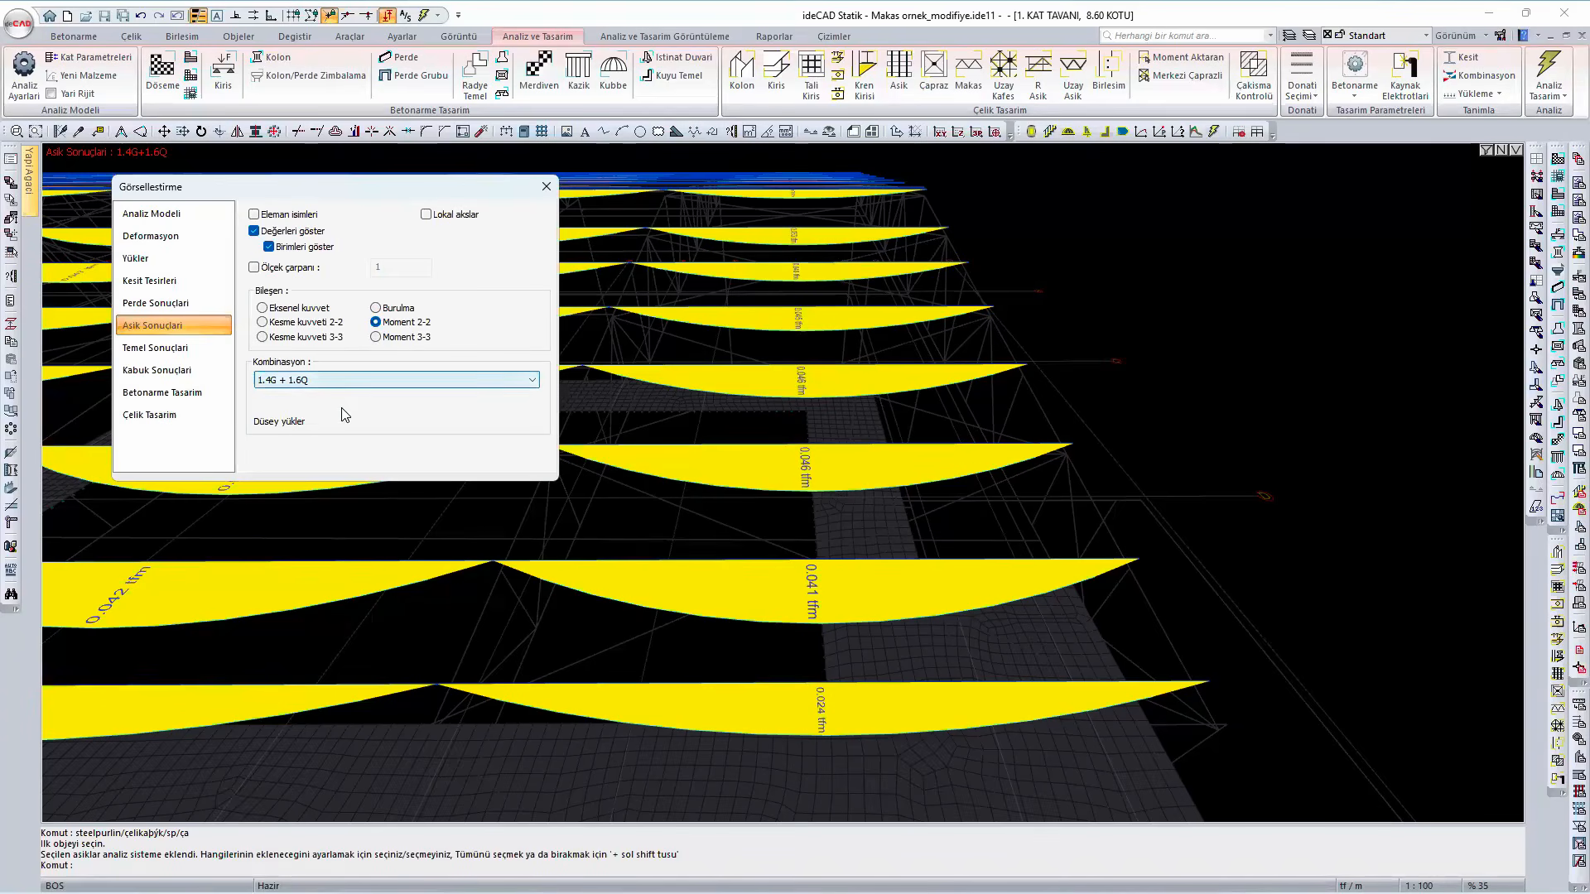
- Display the steel design results as Tüm yetersizlikler and examine the roof members' adequacy
left_click(157, 414)
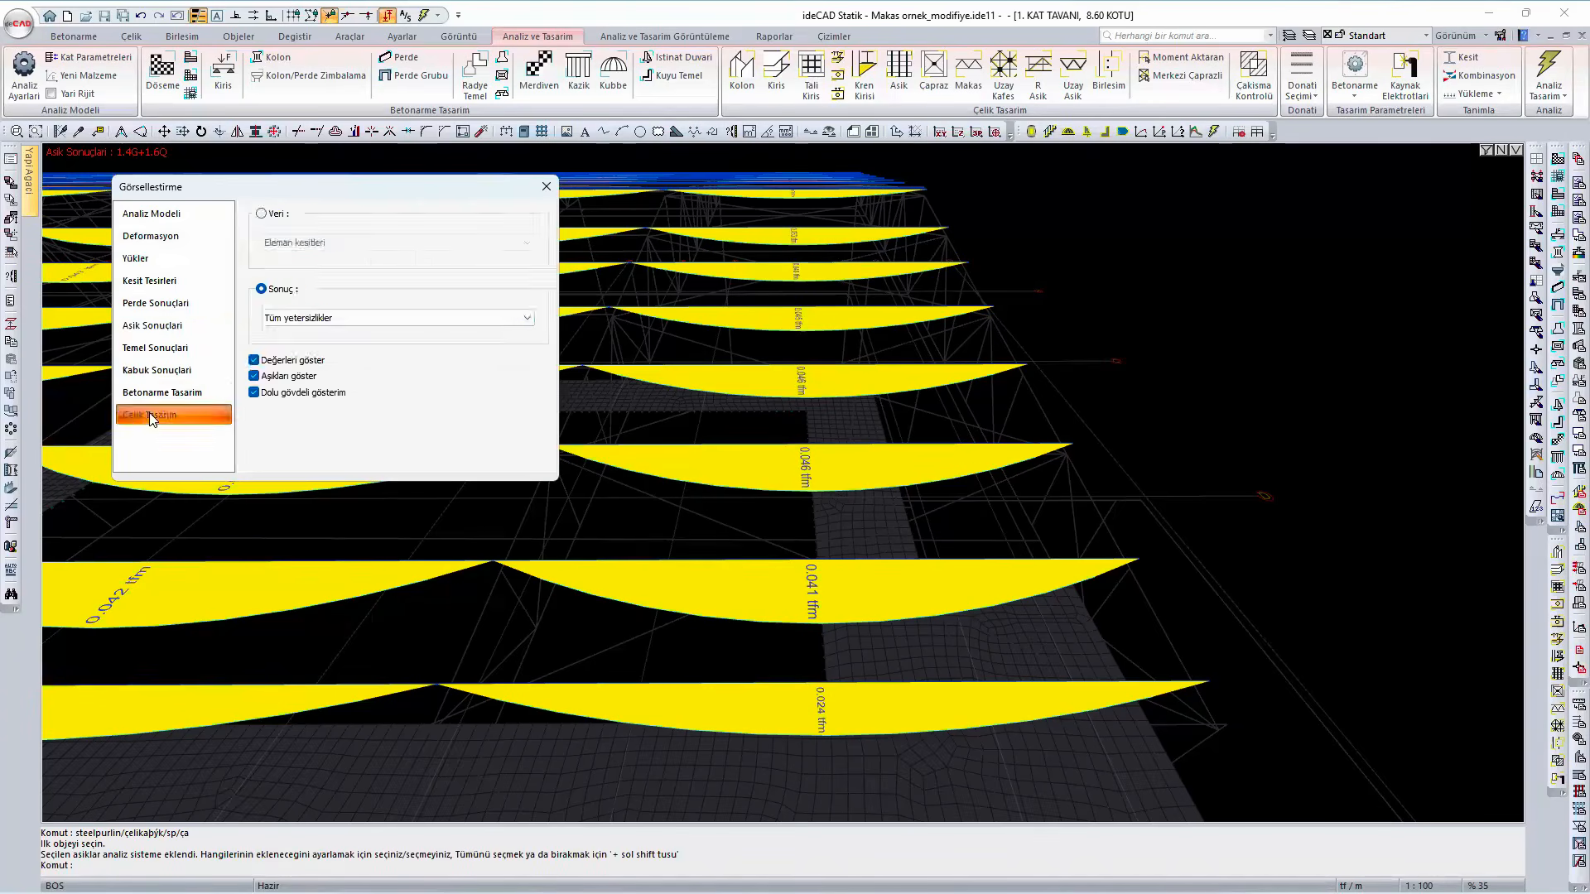
scroll(837, 486, "down", 5)
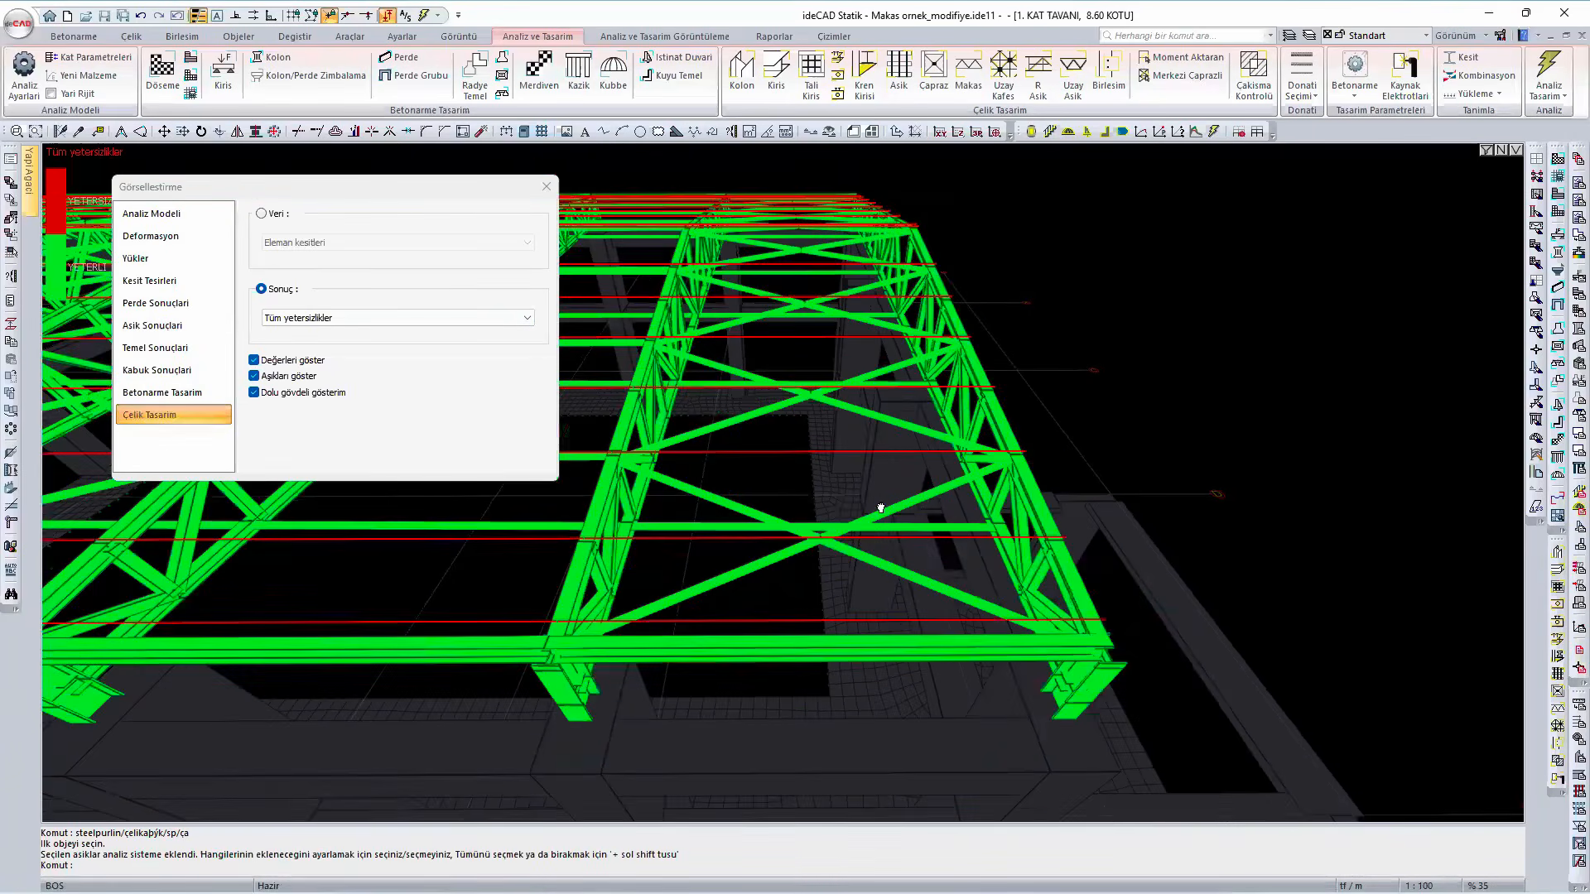
scroll(842, 458, "up", 2)
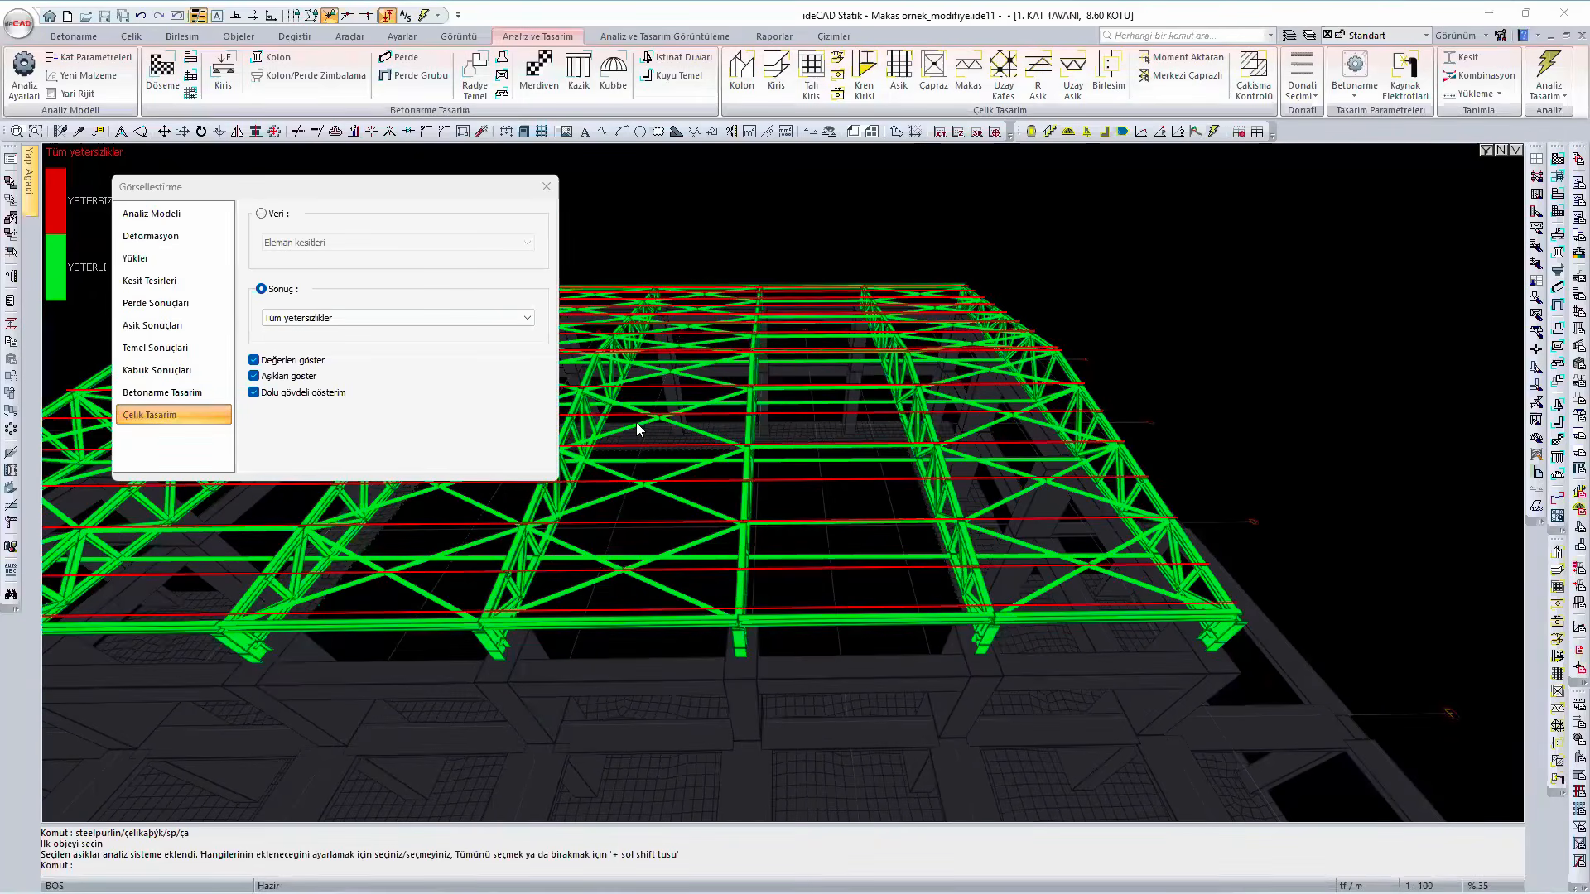
- Open the steel purlins' design checks and review the PMM ratios, strength and deflection checks through the whole list
left_click(636, 422)
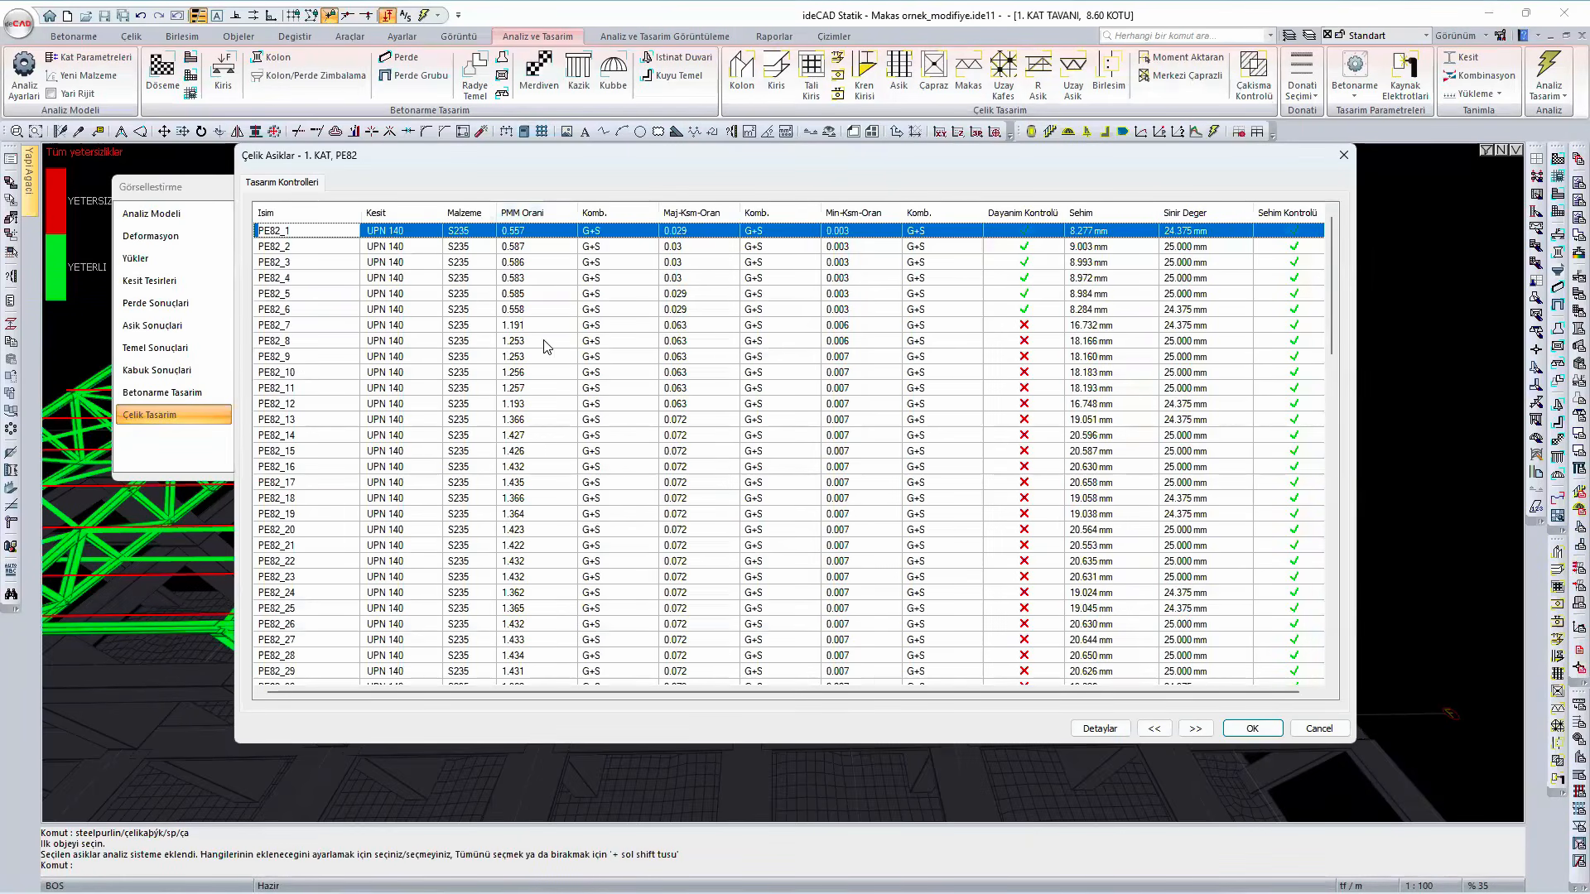
scroll(544, 348, "down", 5)
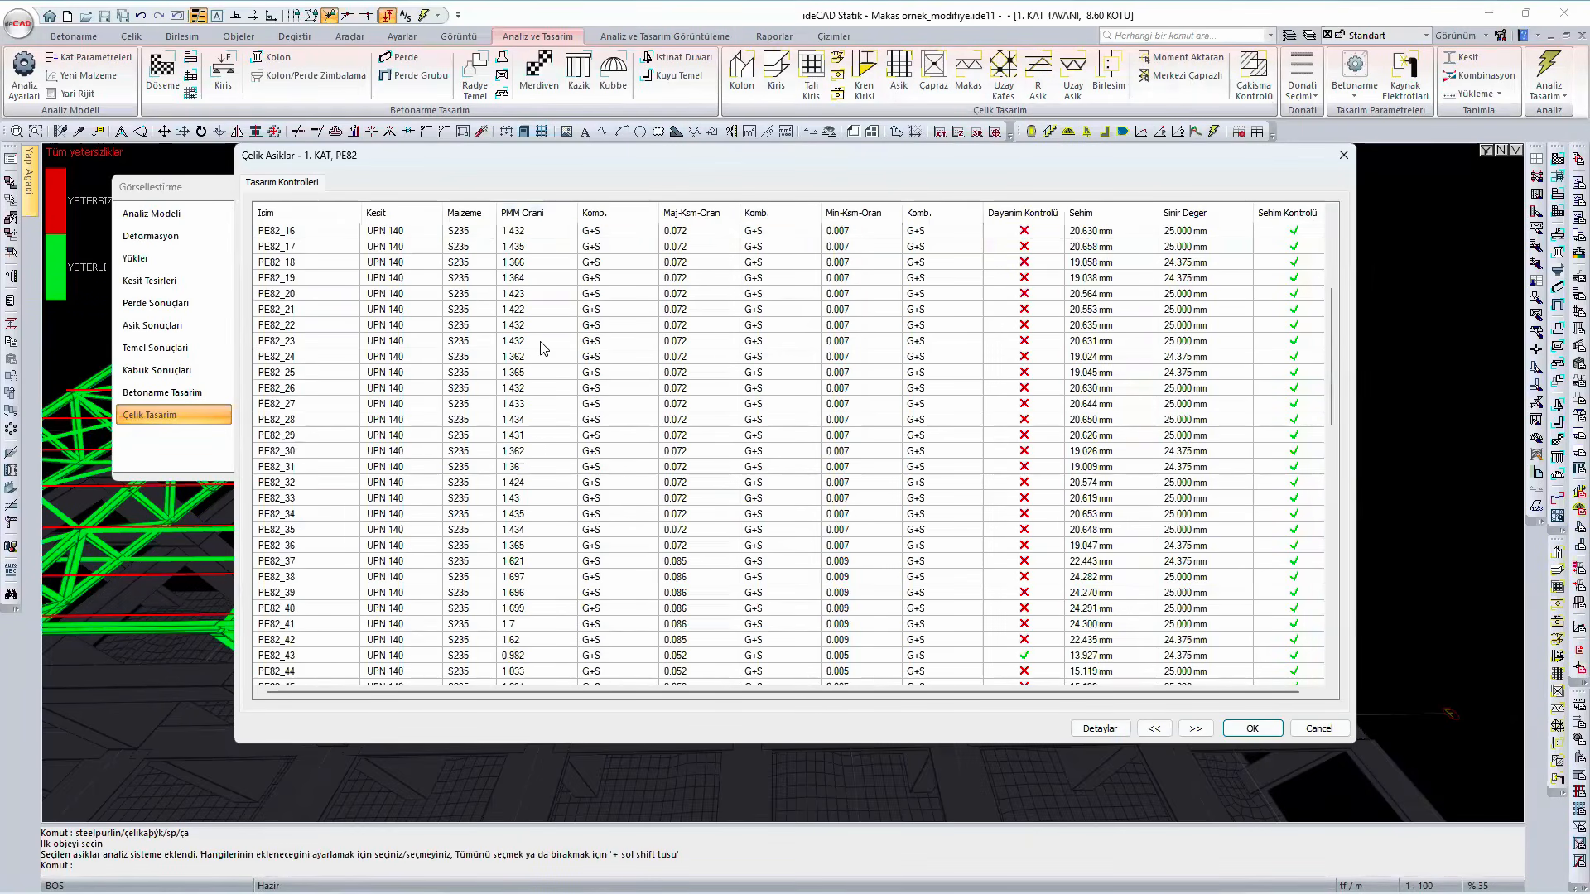
scroll(544, 348, "down", 9)
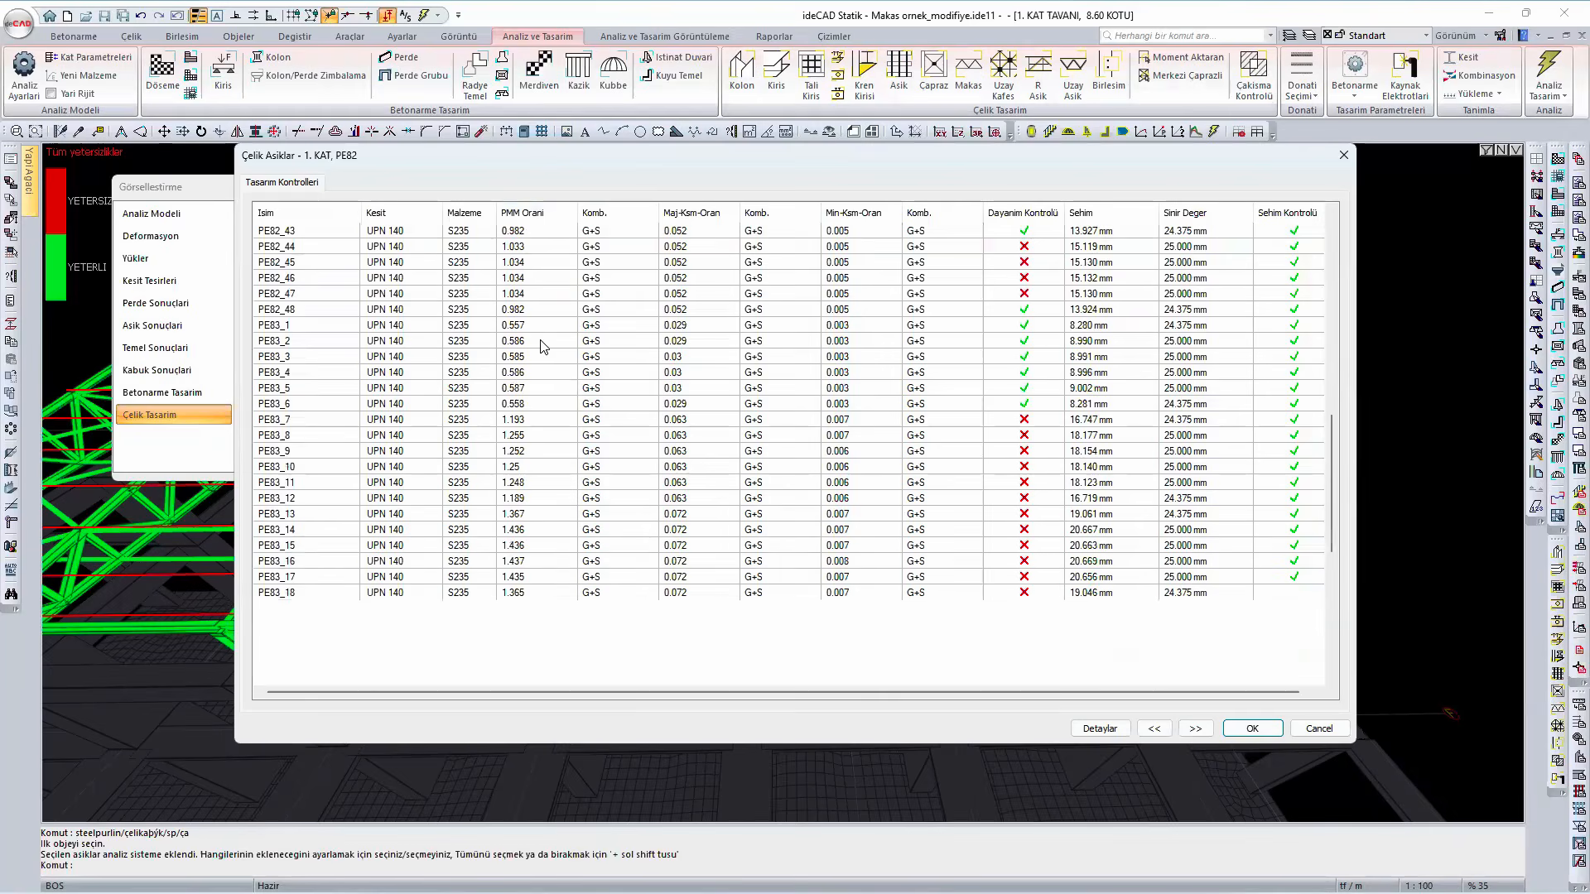
scroll(543, 346, "down", 3)
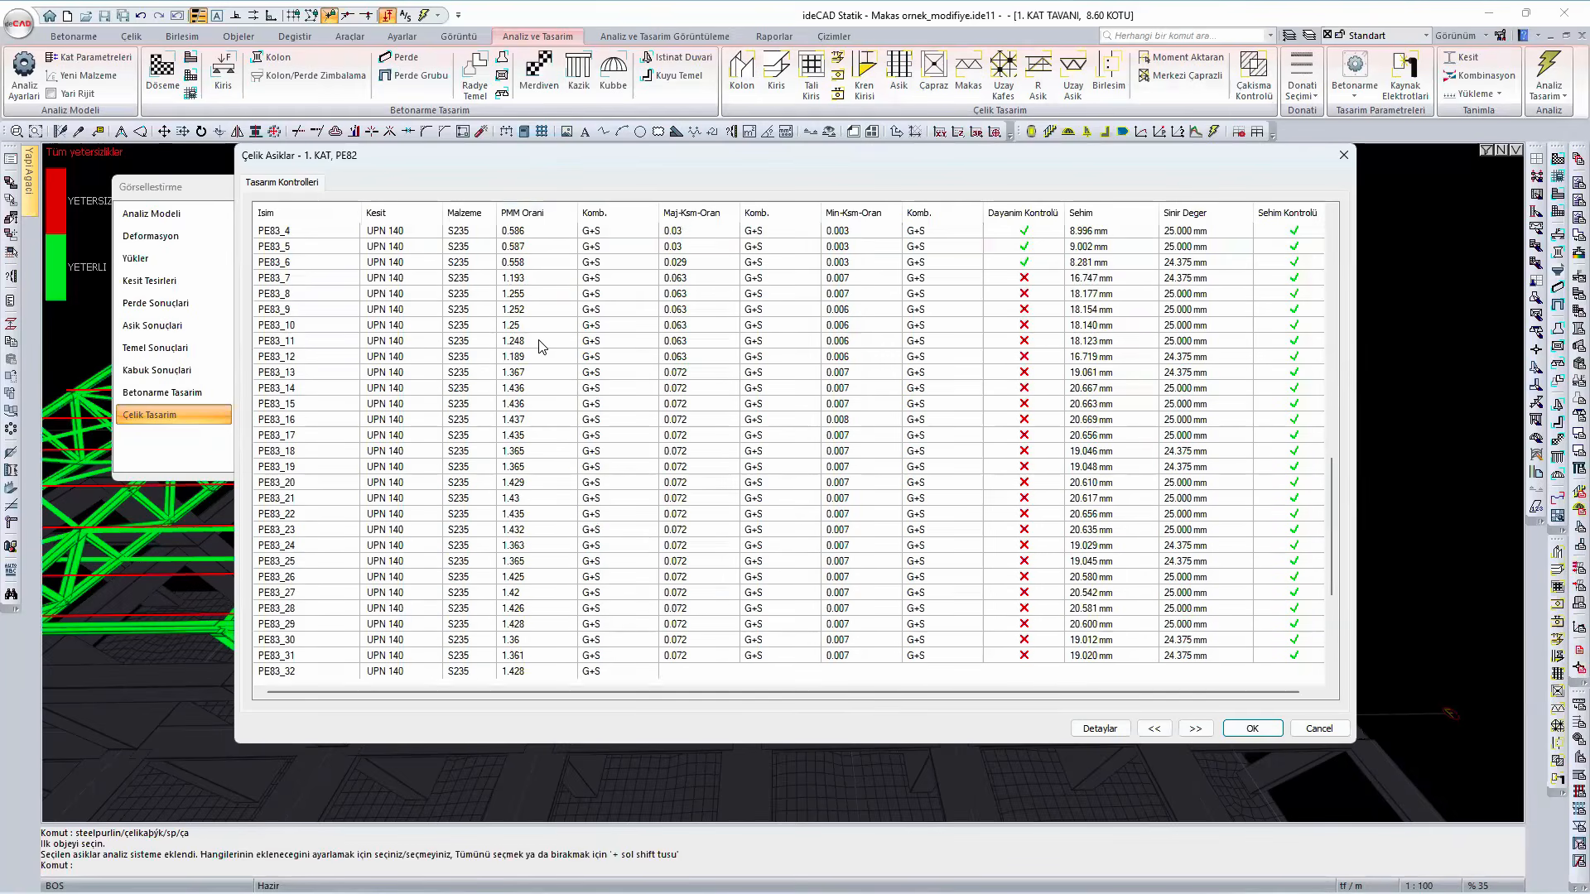
scroll(543, 346, "down", 5)
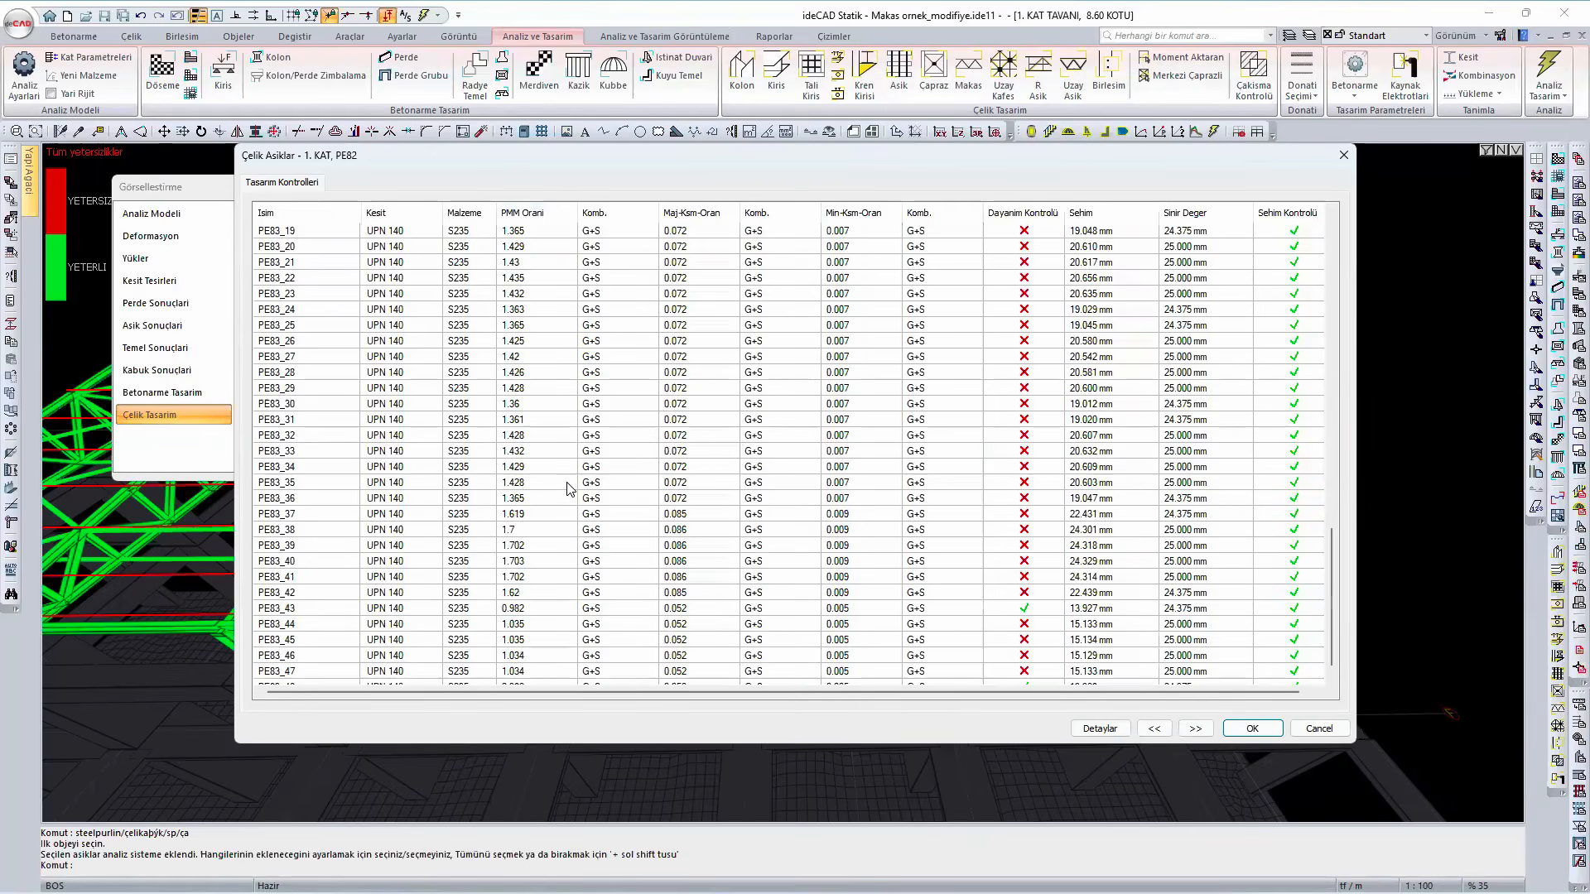
scroll(569, 490, "down", 1)
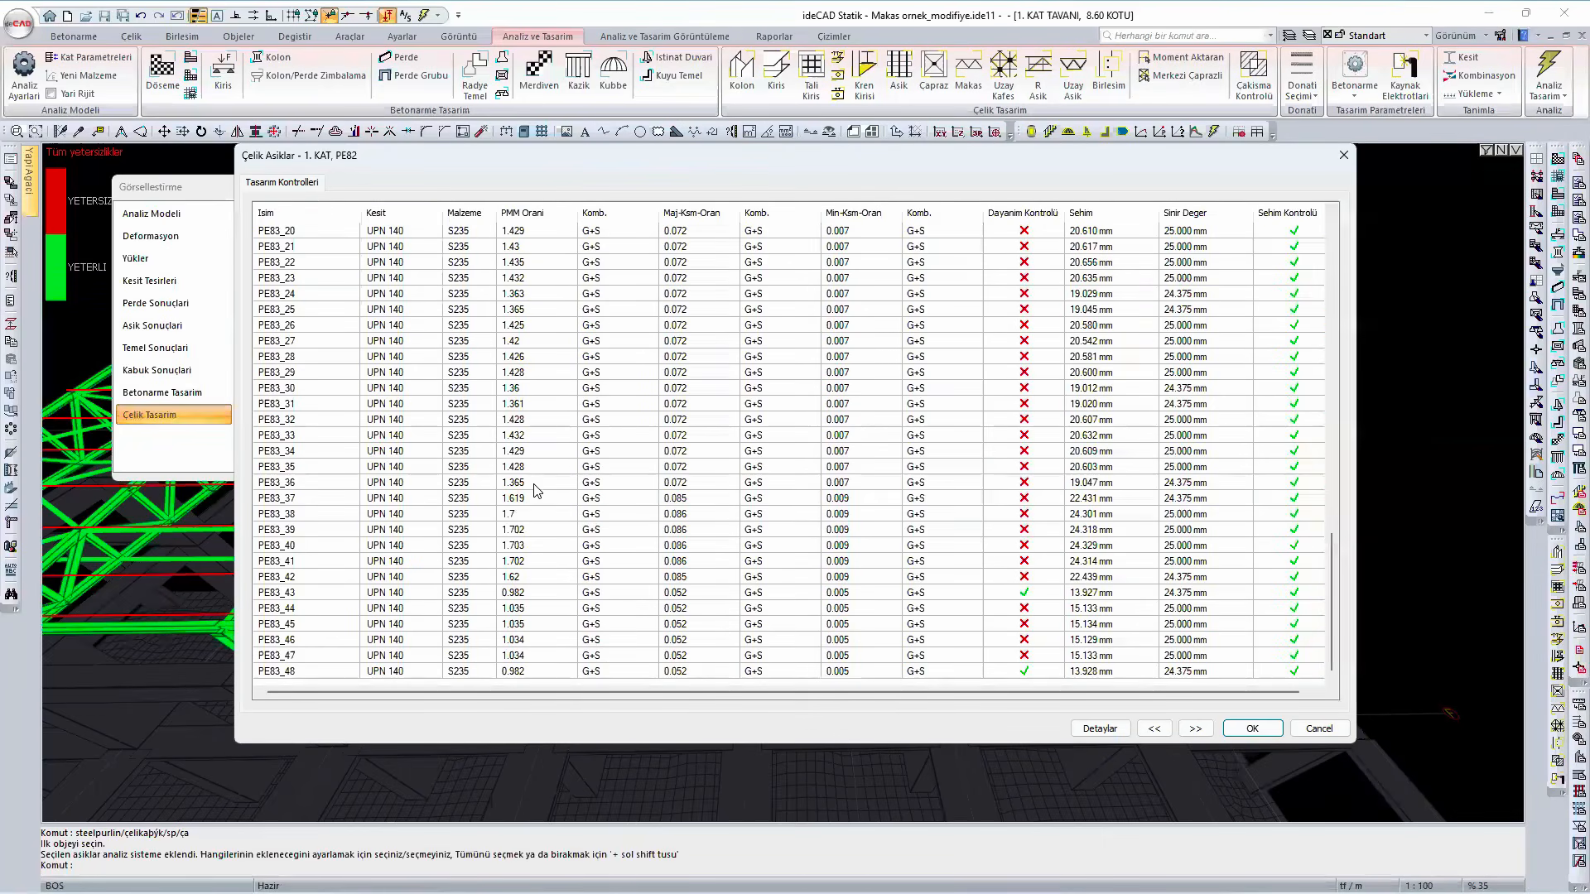
- Examine the detailed design check of purlin PE83_36, then close the details and the purlin results
left_click(534, 487)
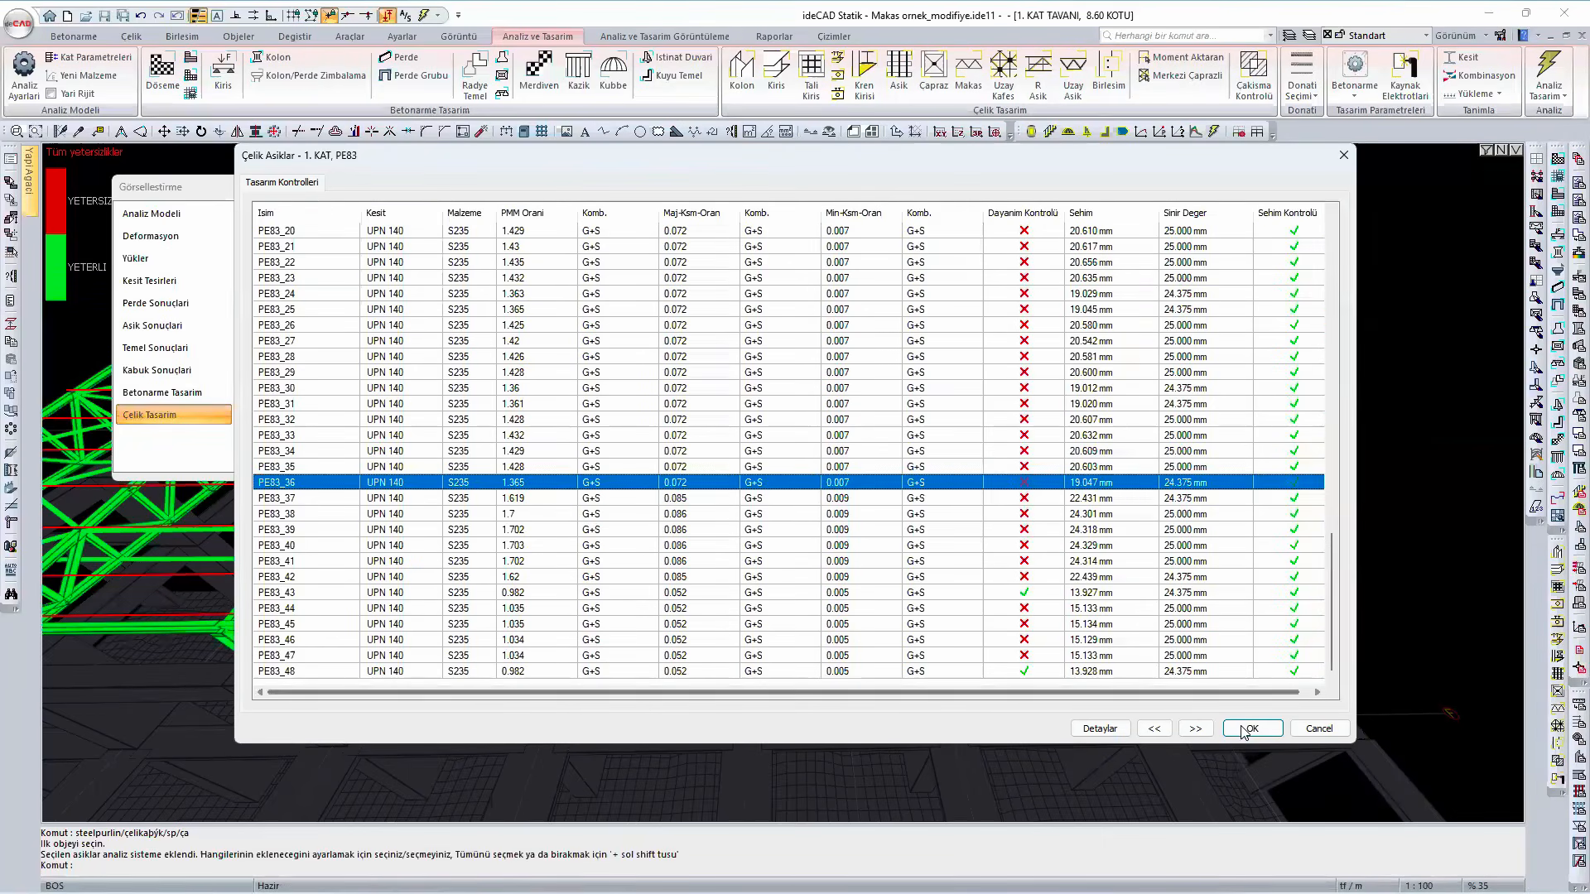
left_click(1100, 727)
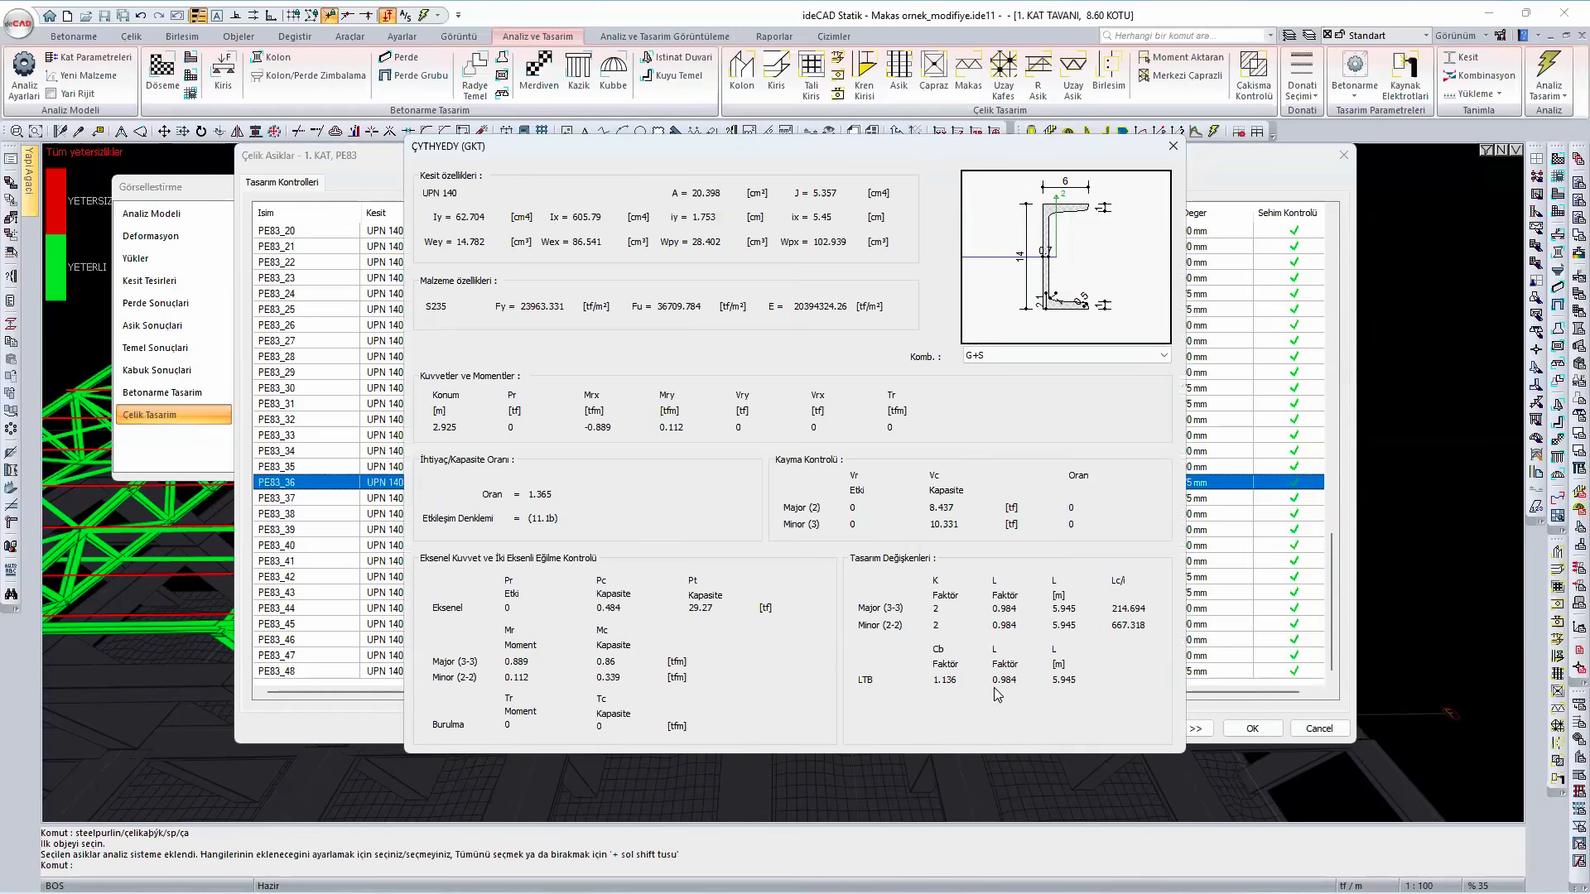
left_click(1172, 147)
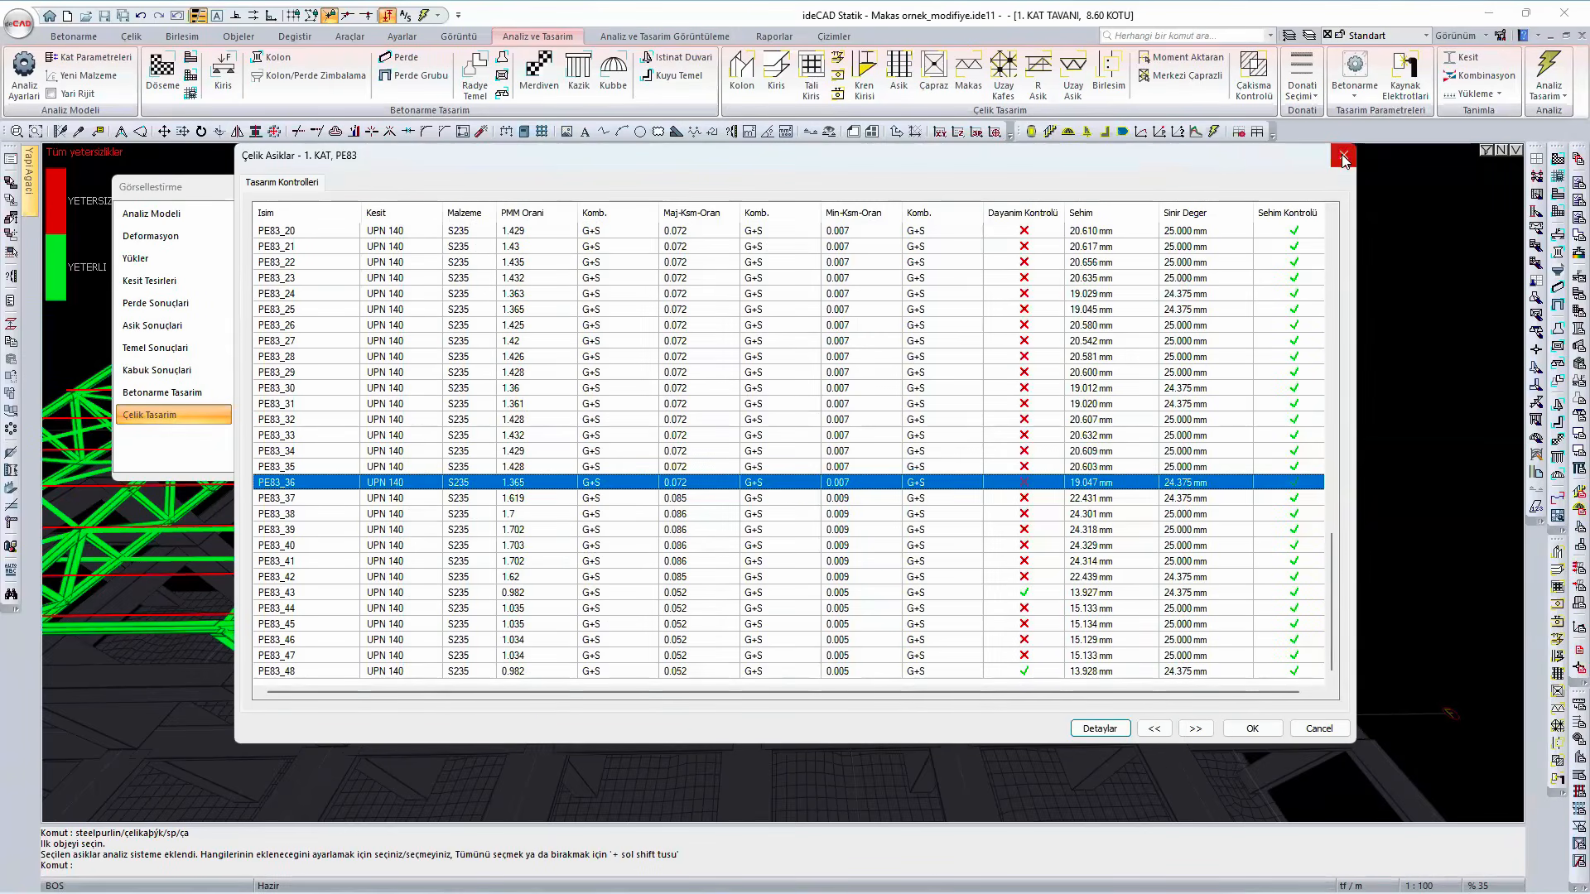
left_click(1343, 155)
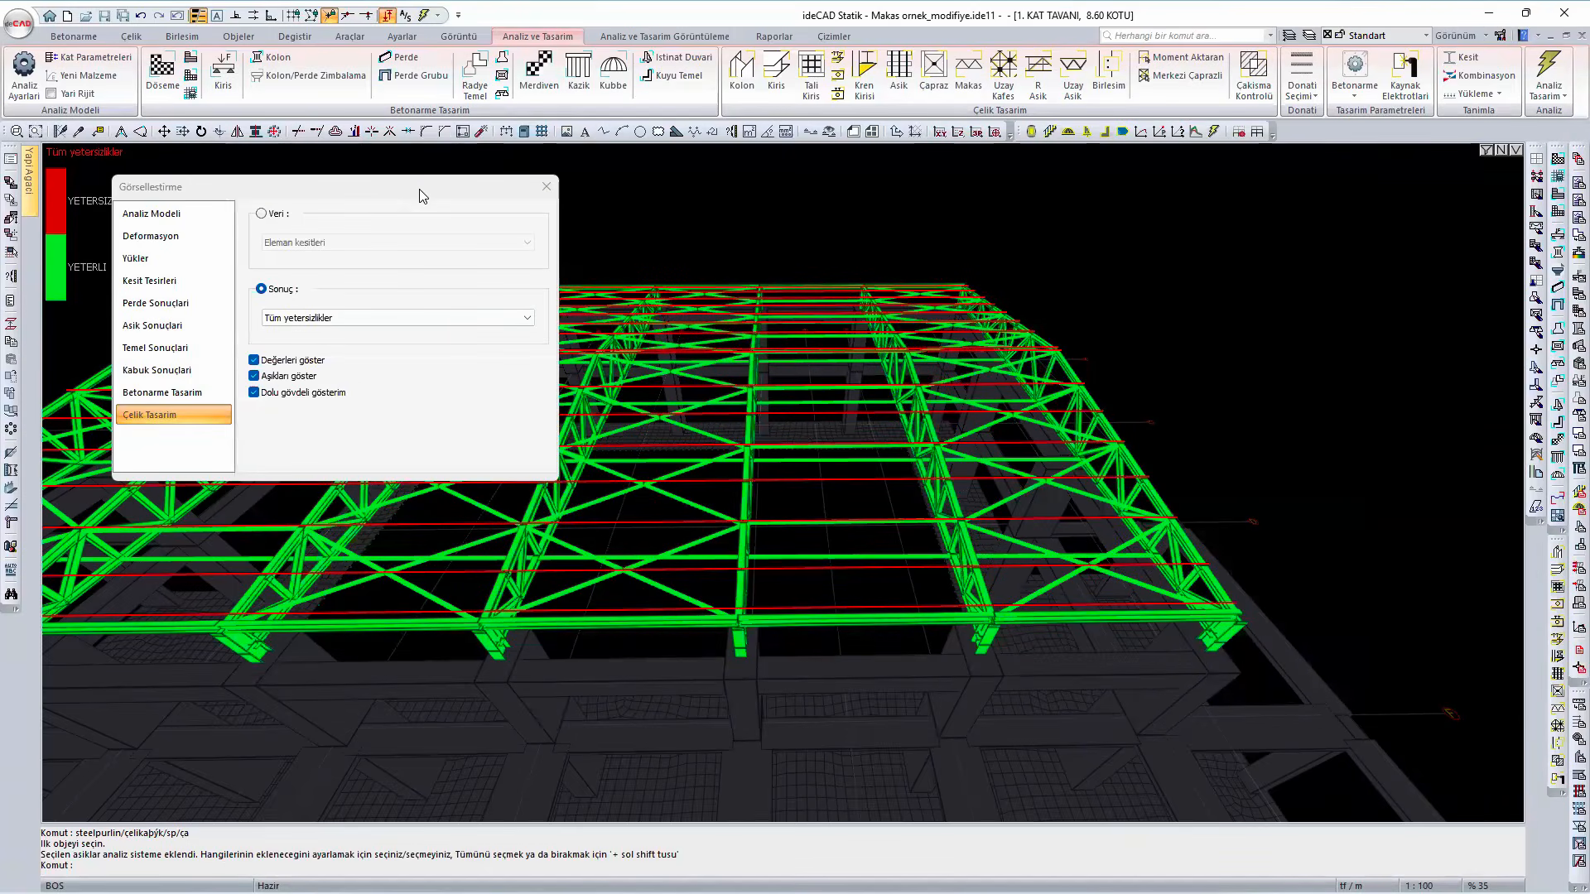
- Close the analysis display options and return to the edge-lined solid model
left_click_drag(582, 197, 555, 197)
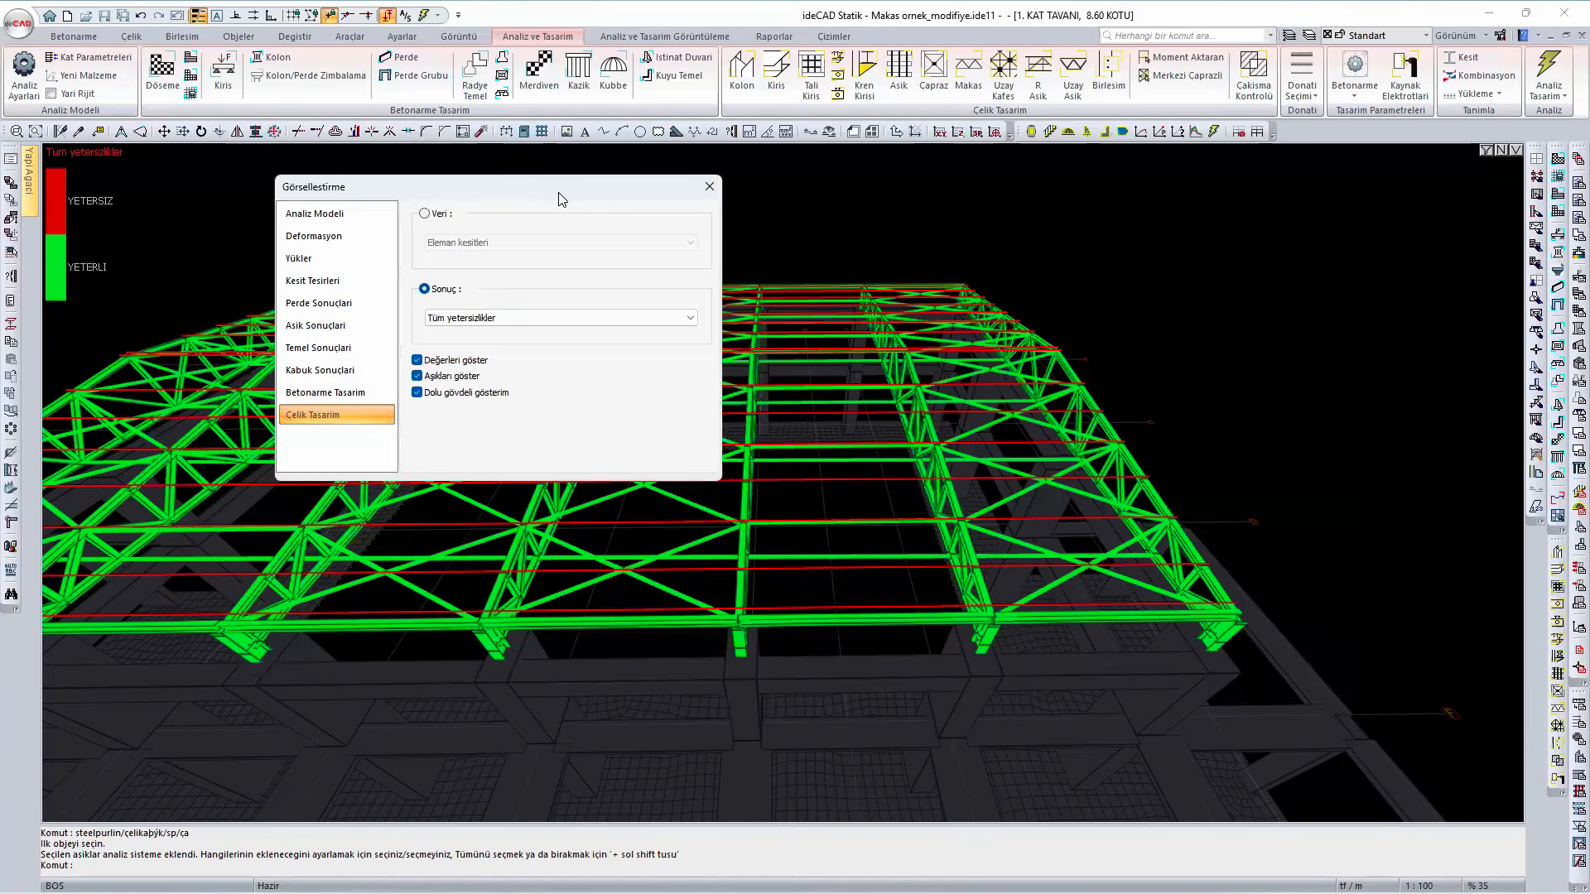
left_click(713, 189)
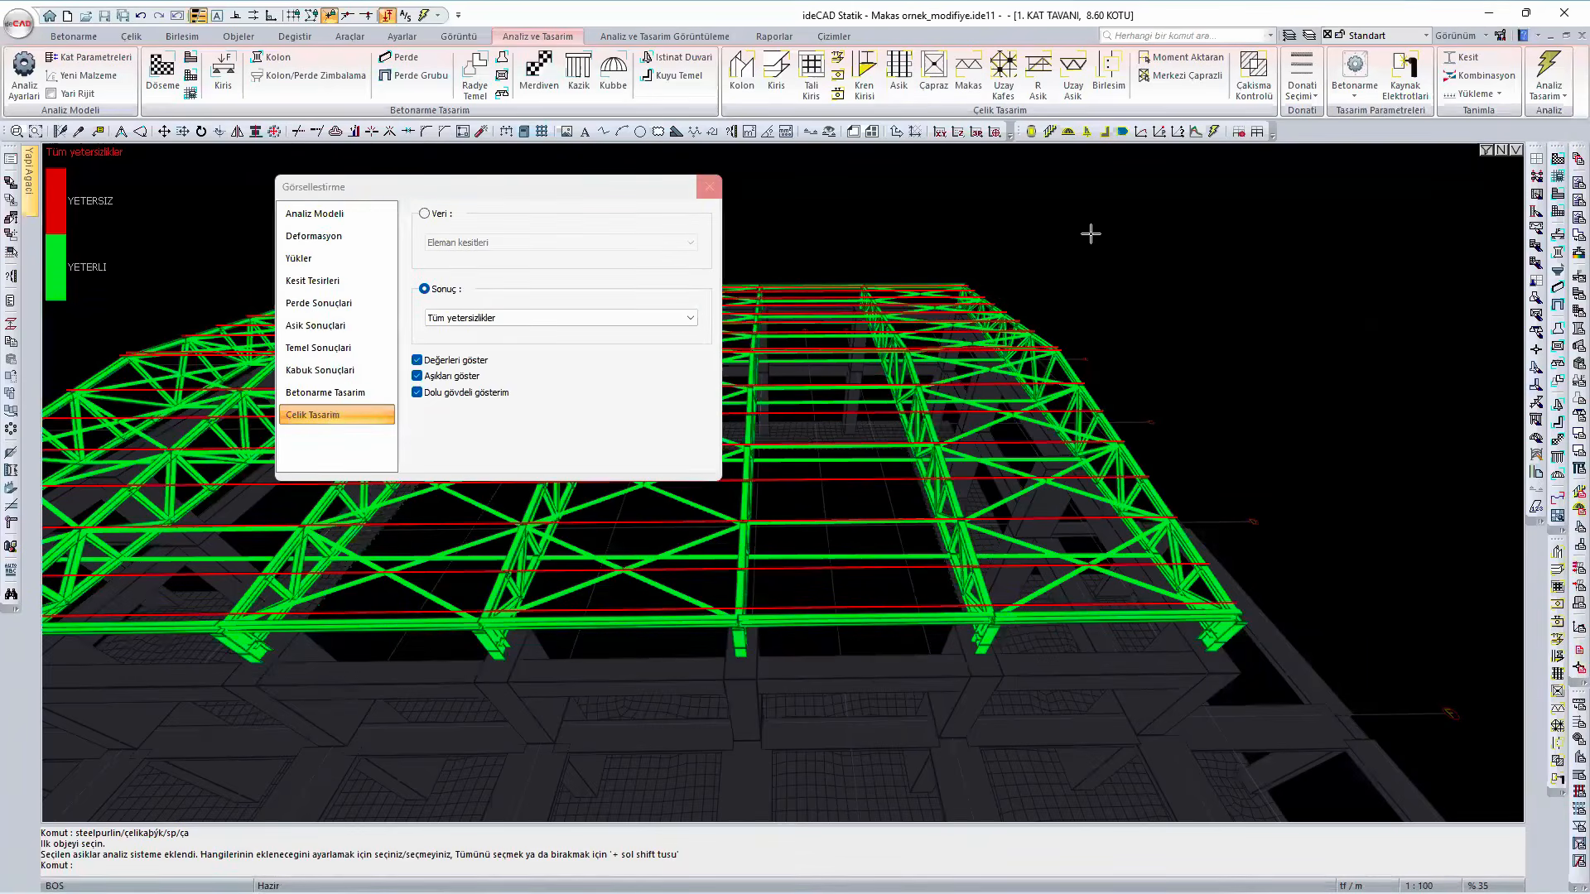
right_click(1128, 240)
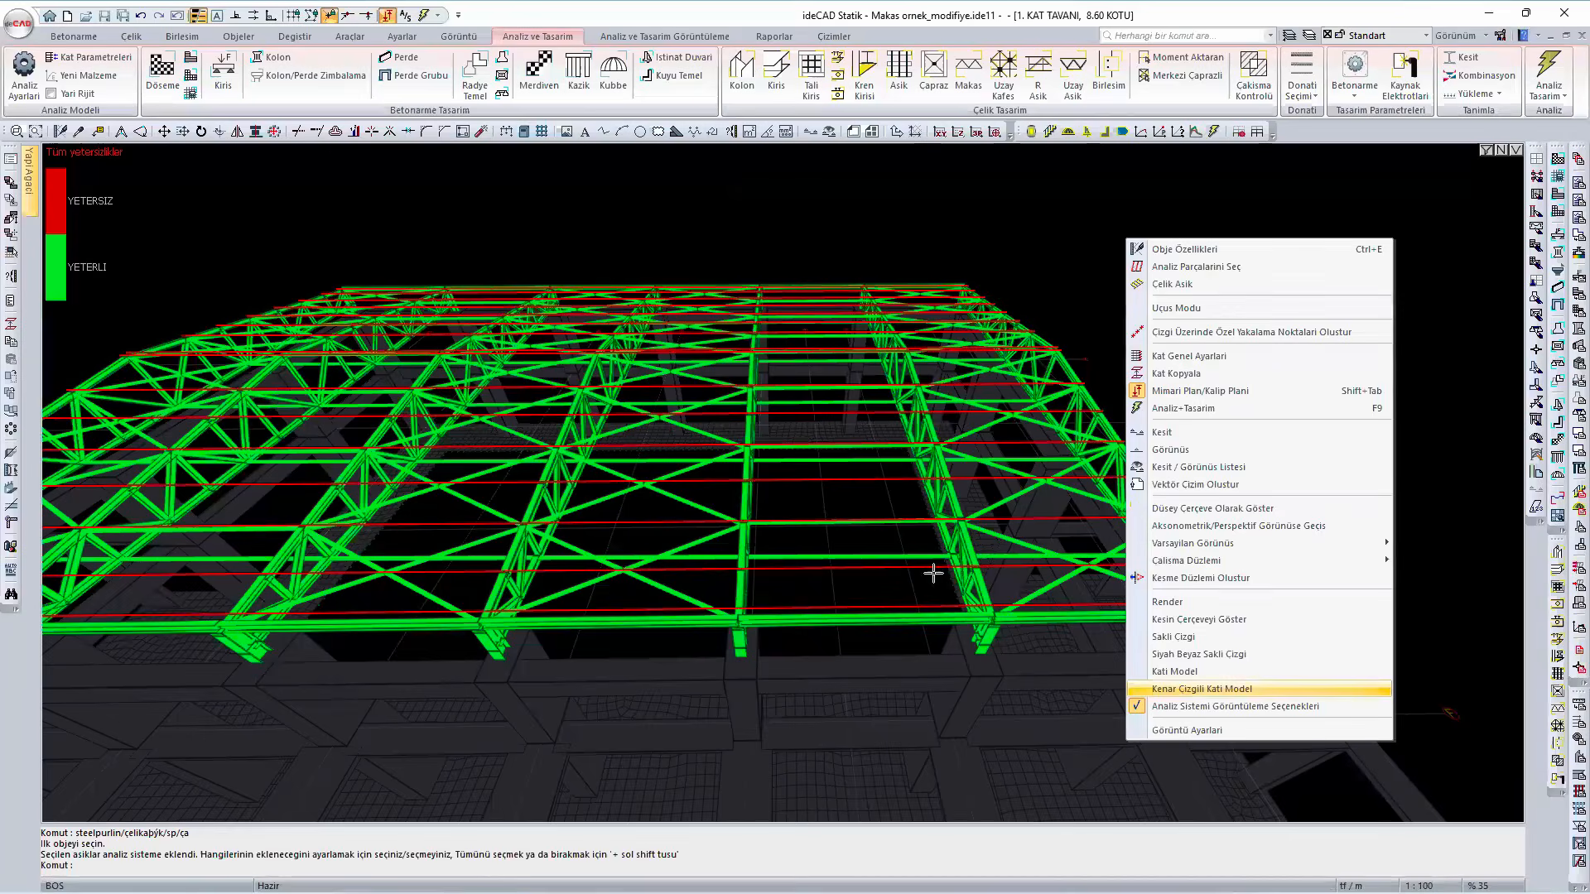
left_click(1201, 689)
key("Escape")
- Examine the steel roof from several sides and how the end truss's chords connect to the short corner column
middle_click_drag(974, 577, 788, 523, "ctrl")
scroll(726, 515, "up", 4)
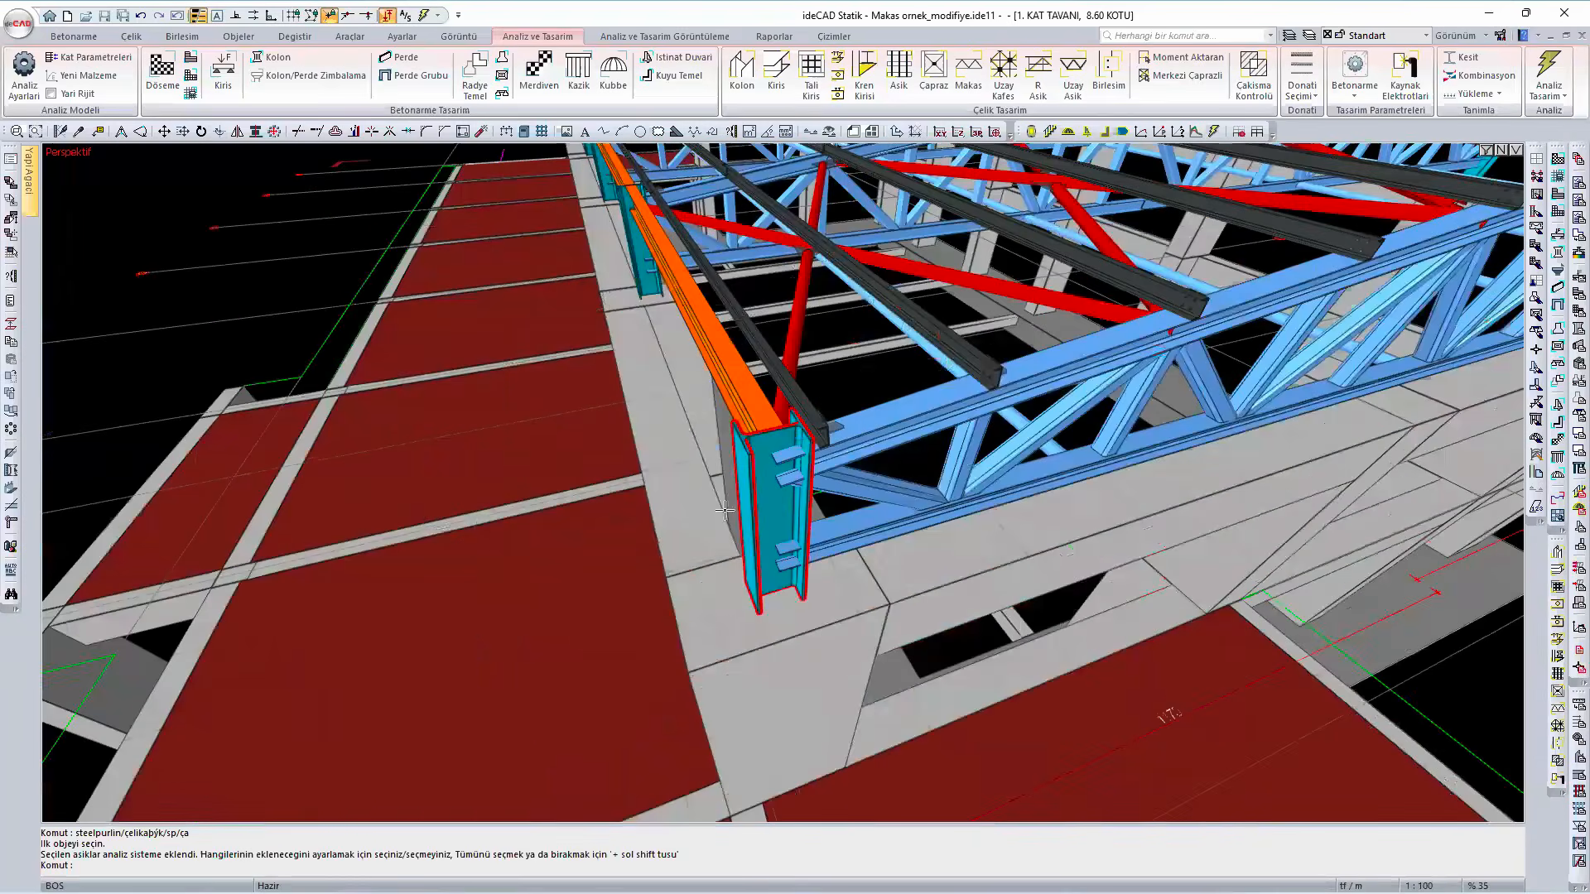
middle_click_drag(688, 544, 533, 554, "ctrl")
middle_click_drag(793, 516, 611, 498, "ctrl")
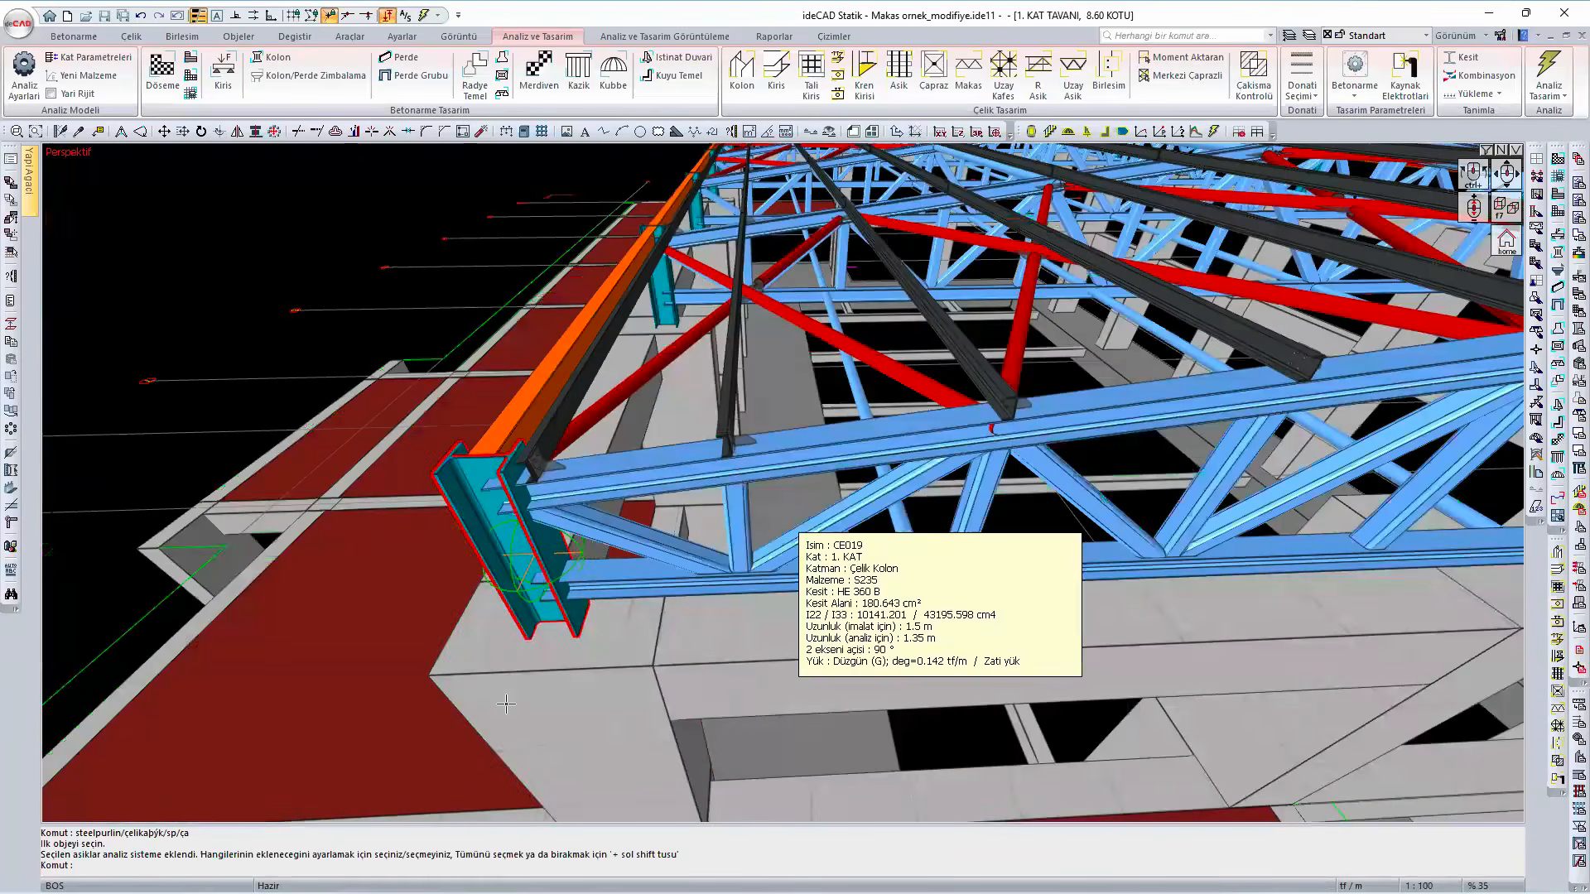
middle_click_drag(609, 638, 292, 444, "ctrl")
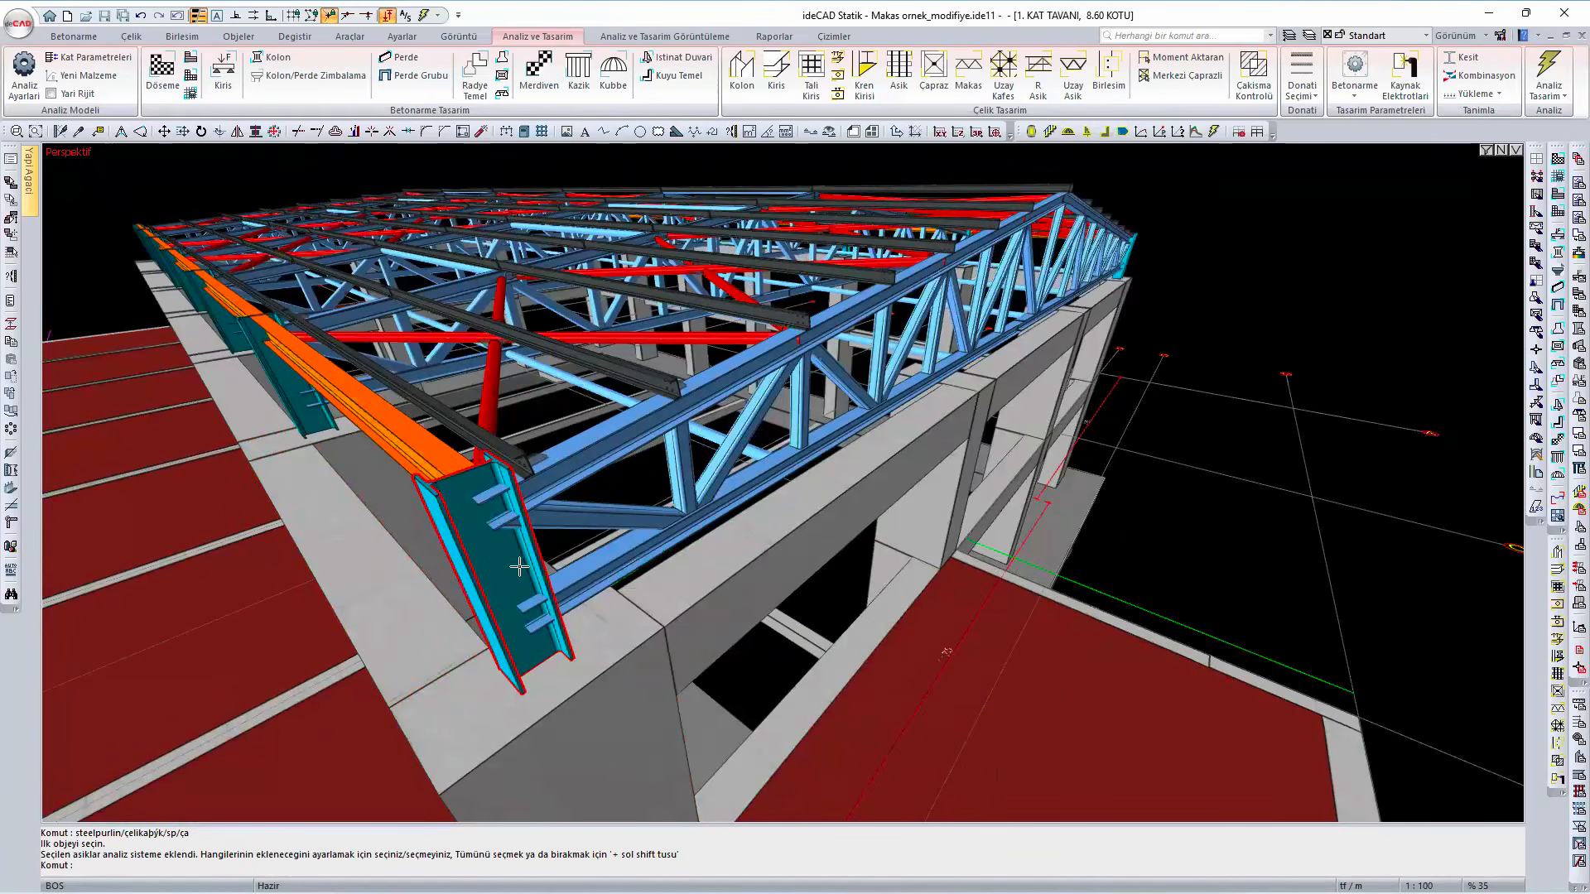
scroll(540, 570, "down", 1)
scroll(541, 570, "down", 3)
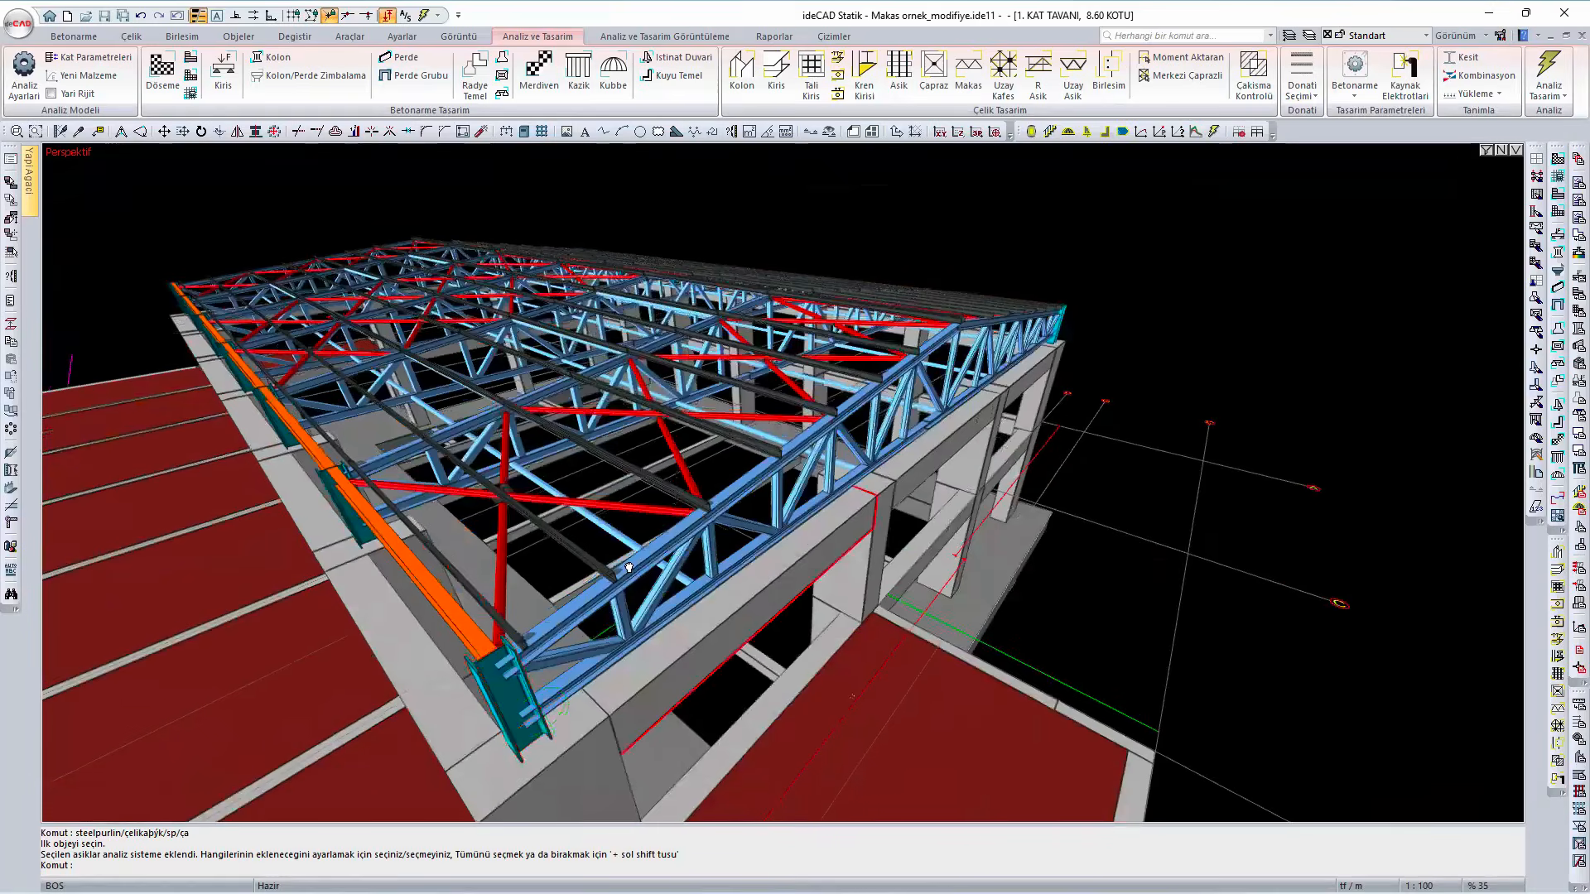
middle_click_drag(932, 578, 770, 469, "ctrl")
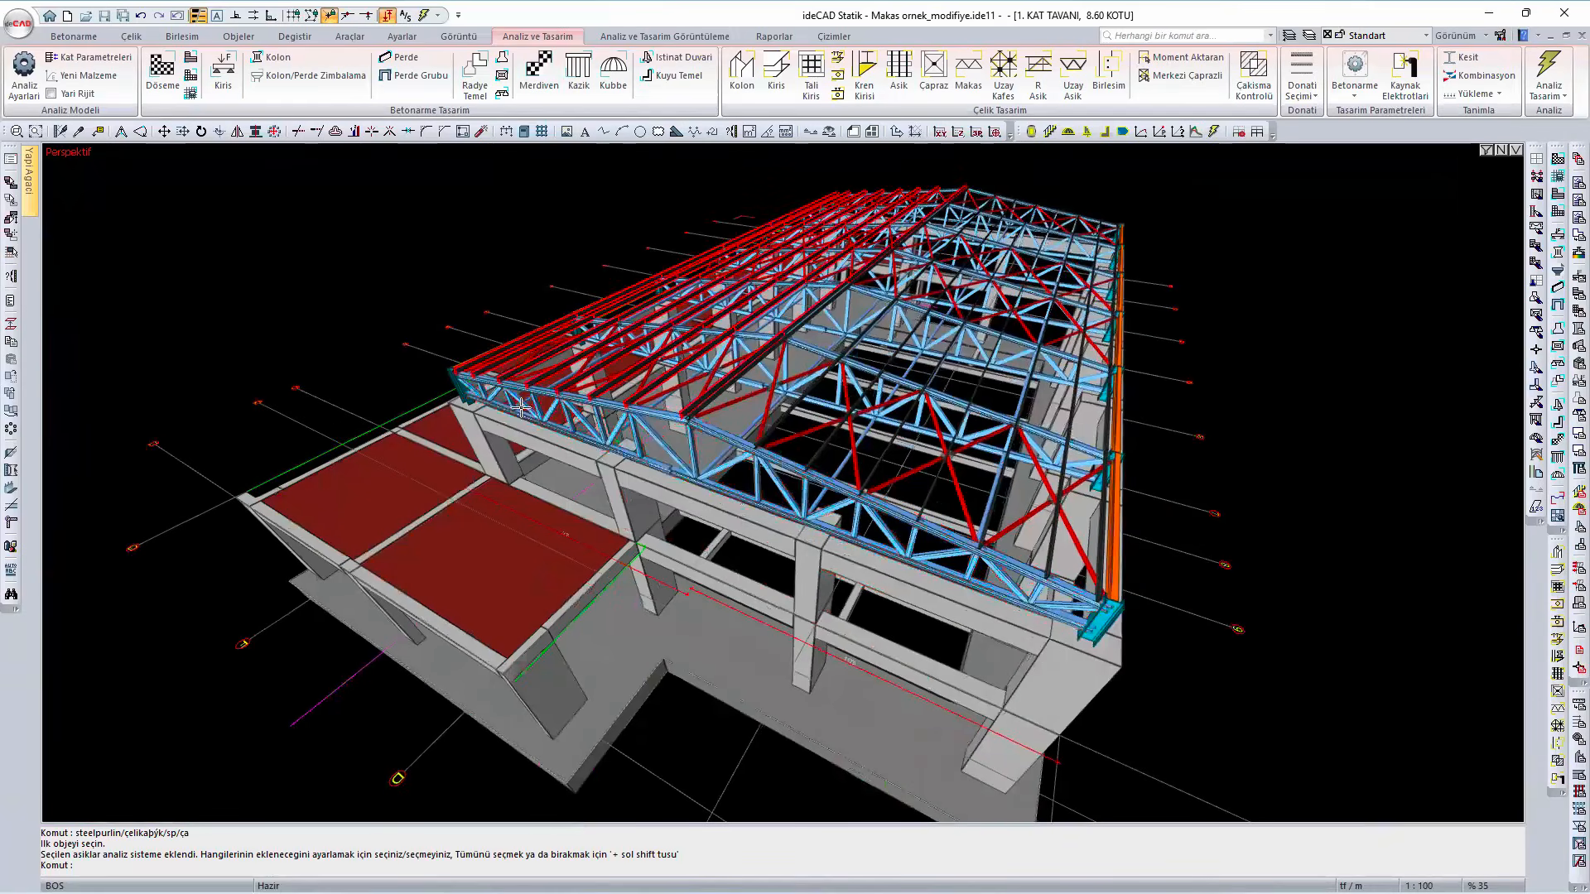
scroll(494, 406, "up", 2)
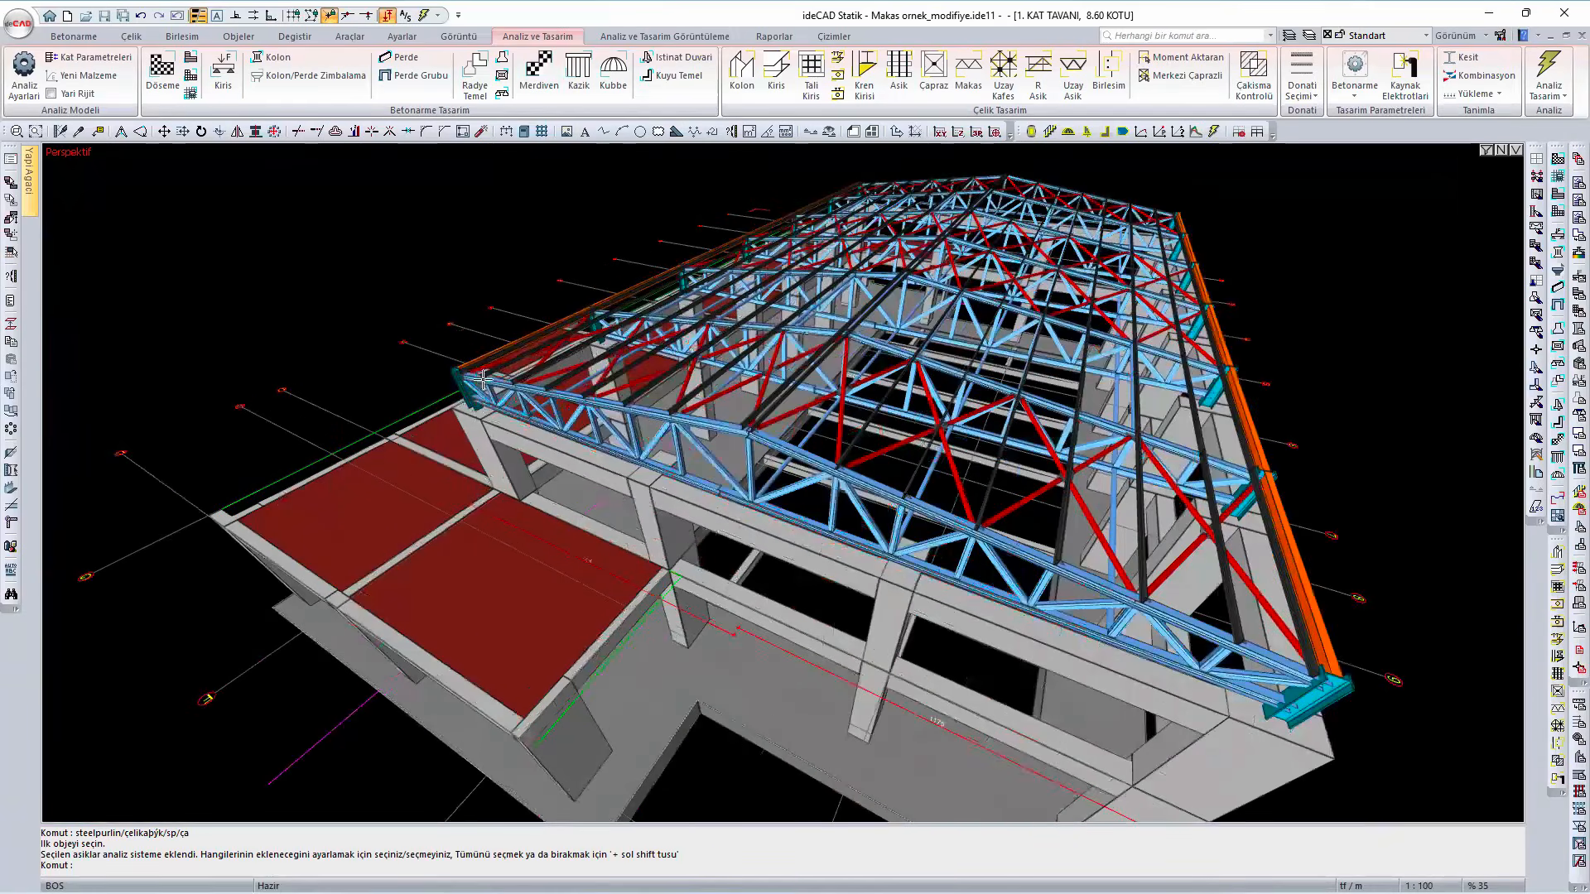
scroll(483, 379, "up", 2)
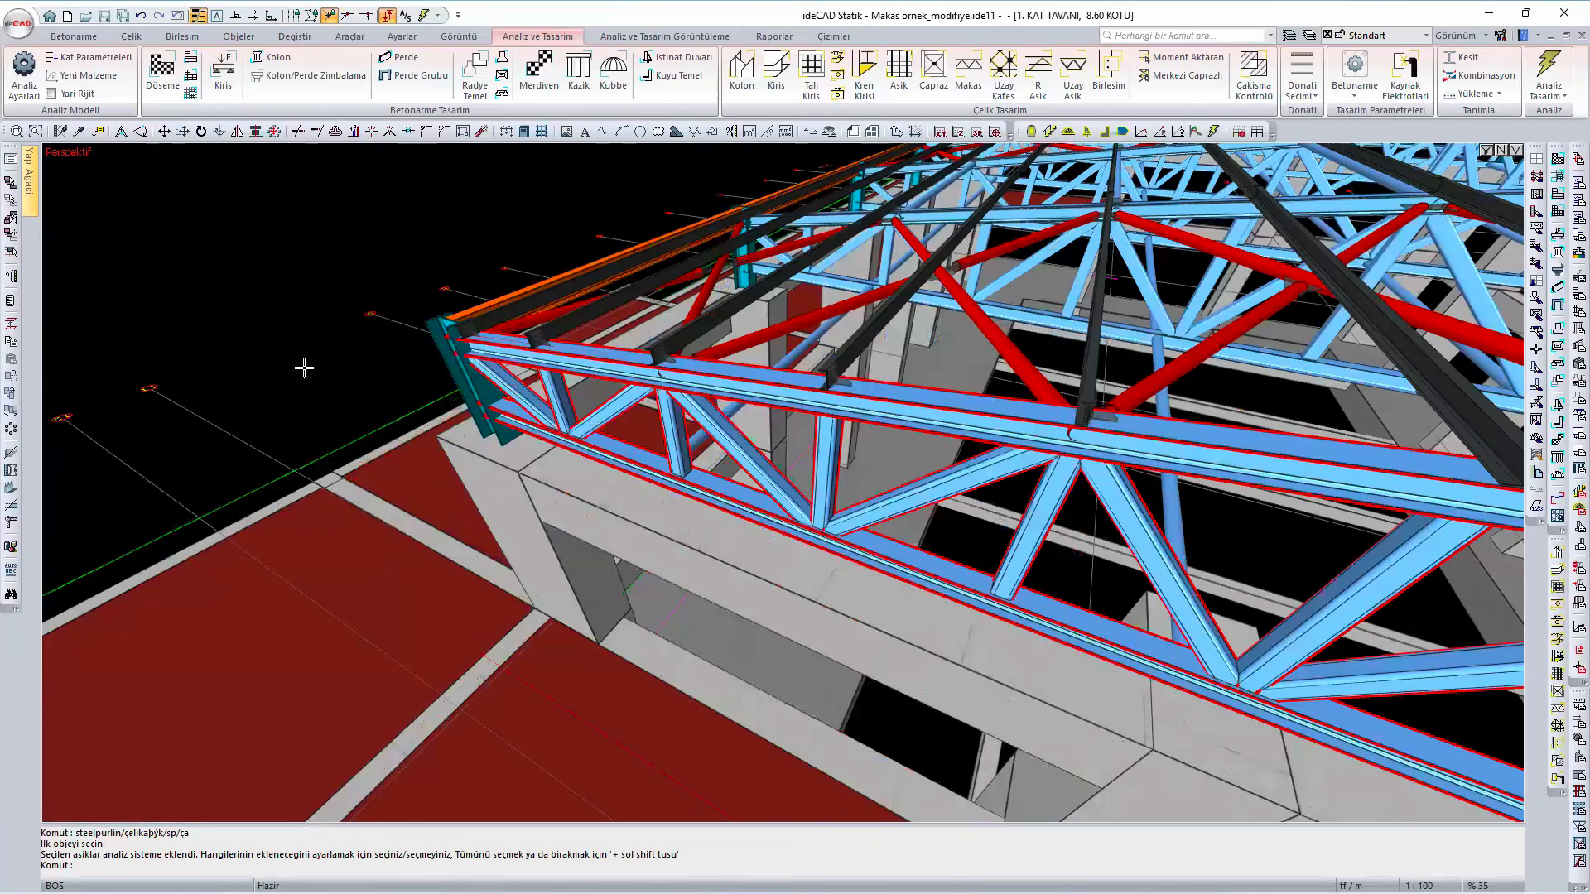
scroll(334, 359, "up", 1)
scroll(488, 431, "up", 1)
scroll(514, 368, "up", 1)
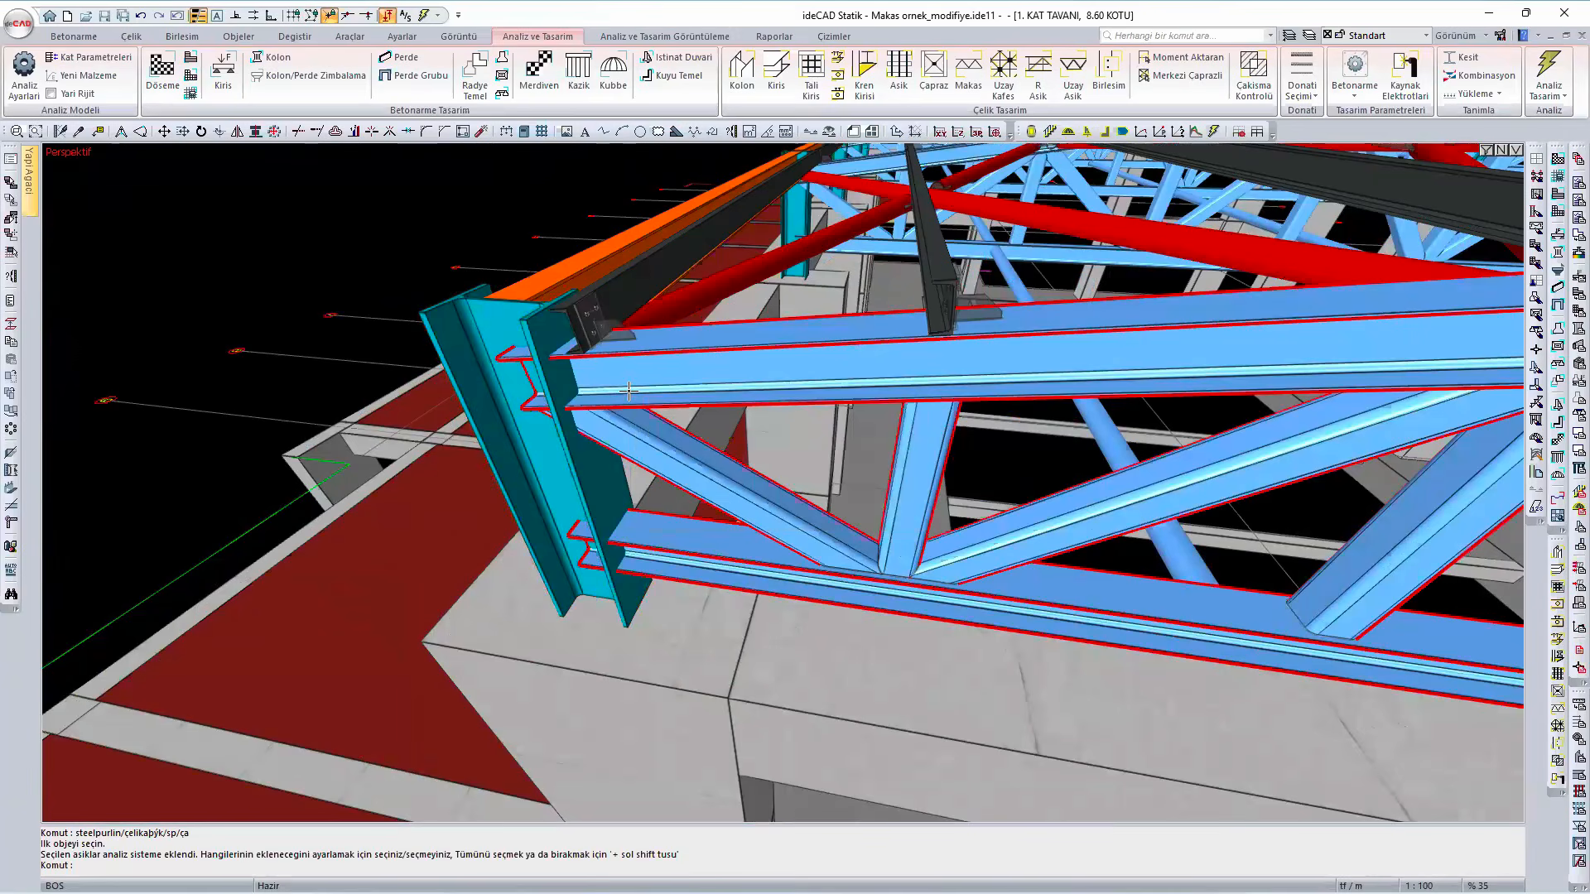
- Set the height of the HE 360 B steel column at the end truss's corner to 50 cm
double_click(609, 492)
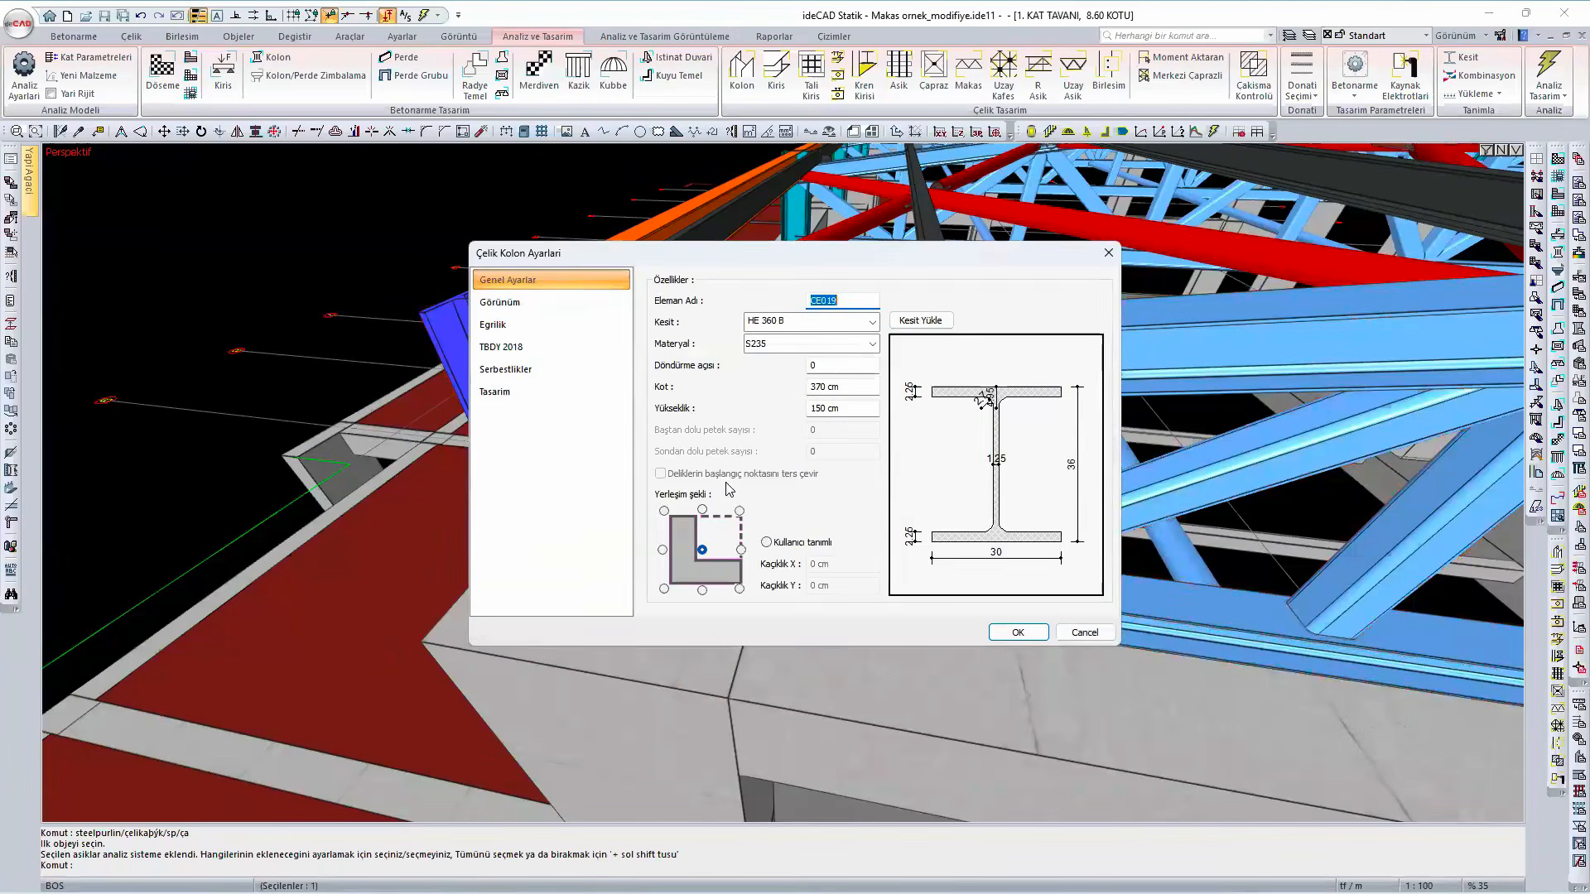
left_click_drag(822, 386, 809, 410)
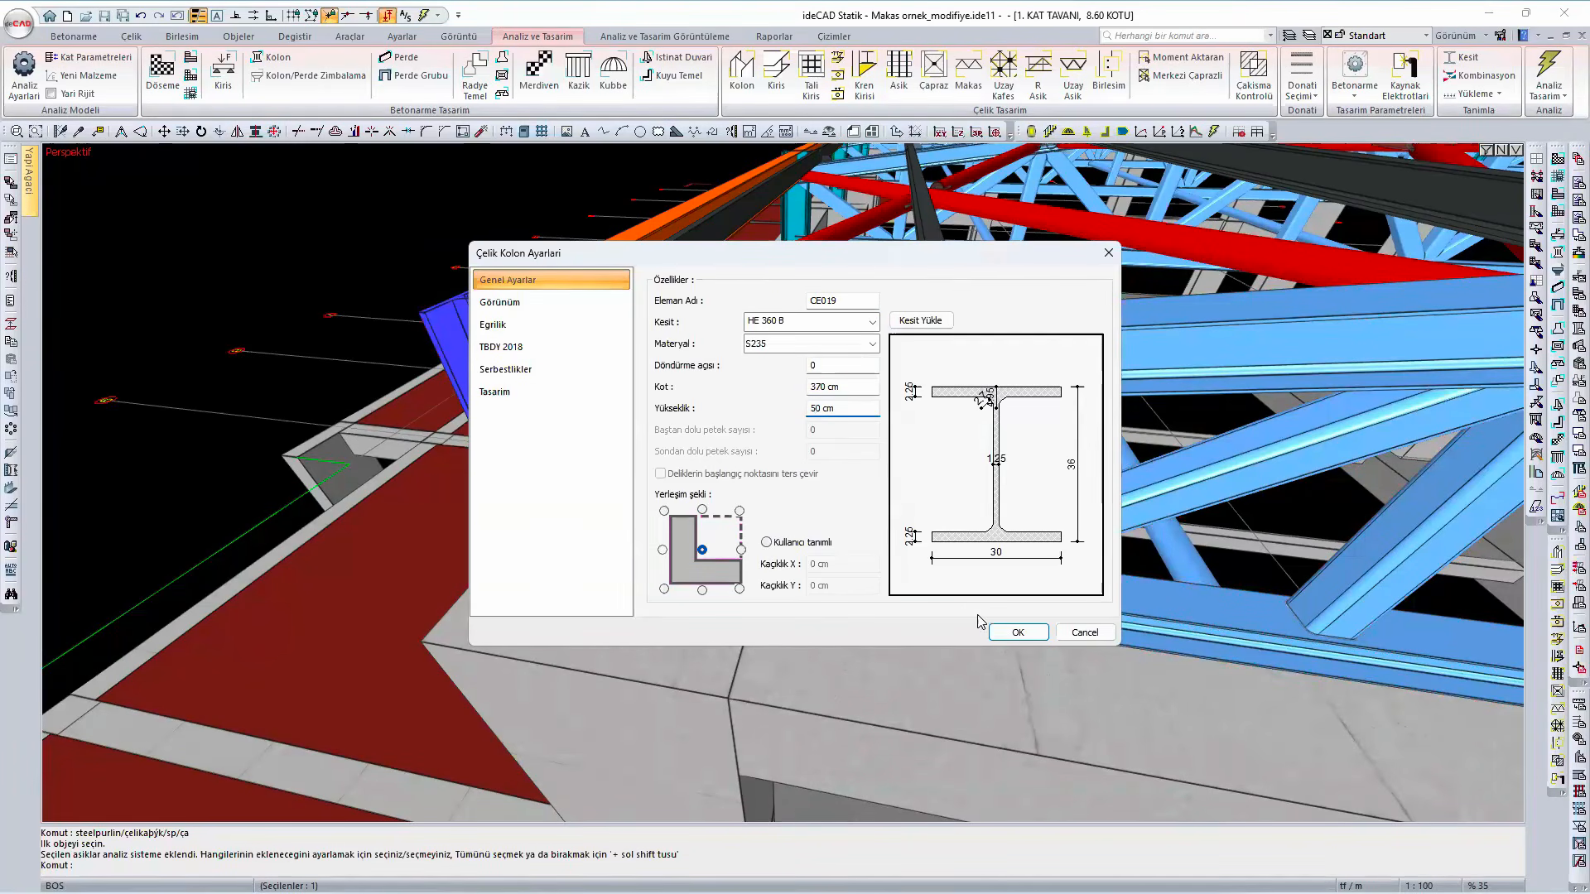
left_click(1020, 629)
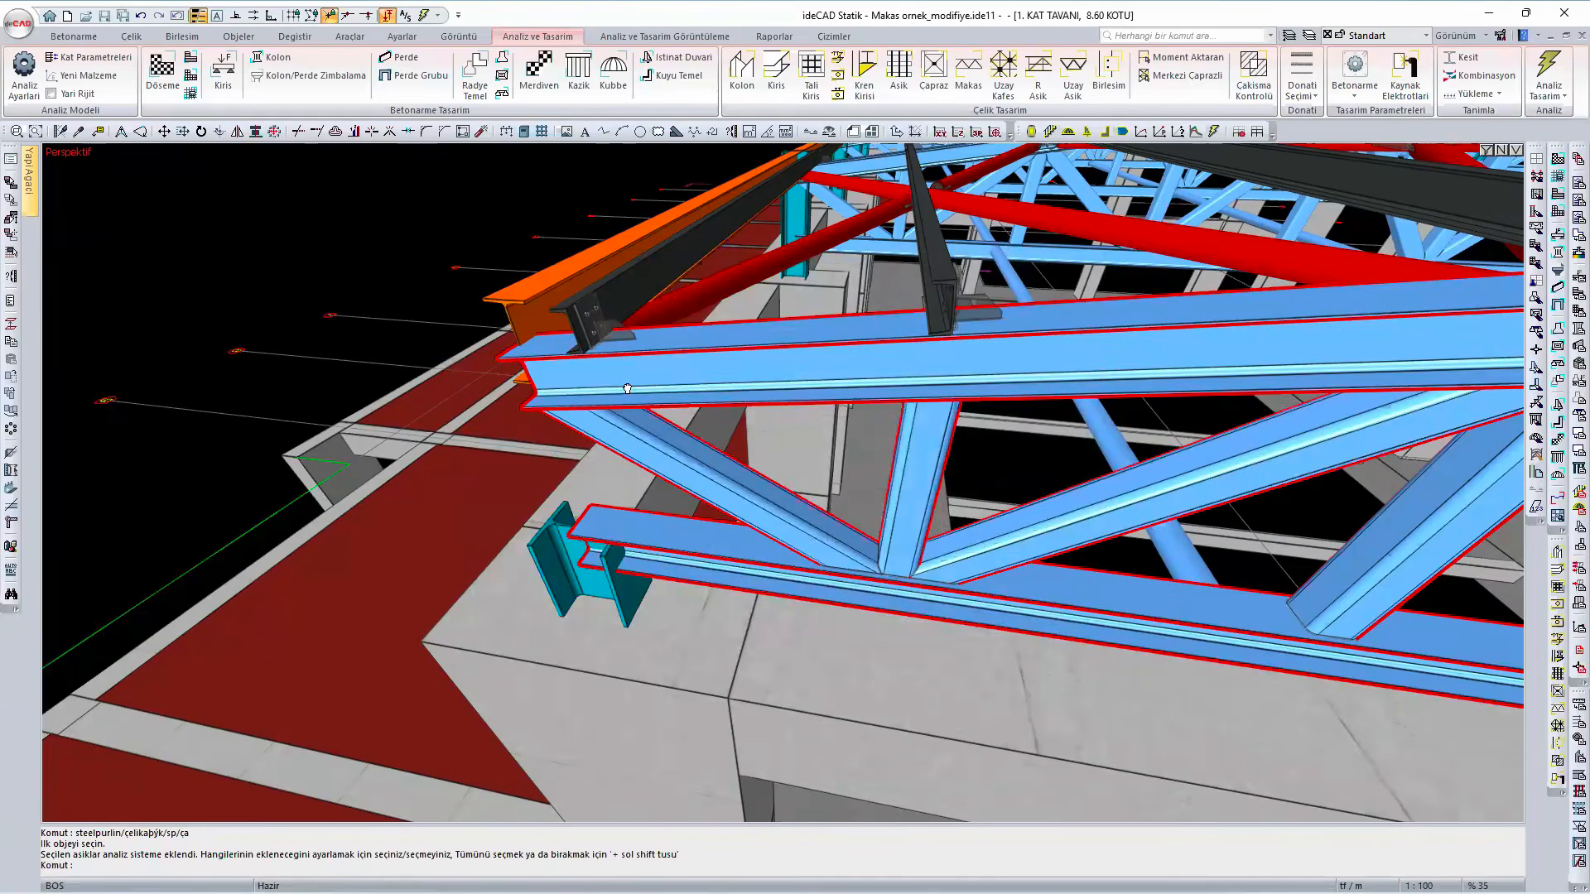
- Increase the height of the HE 360 B steel column at the end truss's corner so it reaches the top chord
middle_click_drag(630, 383, 507, 406, "ctrl")
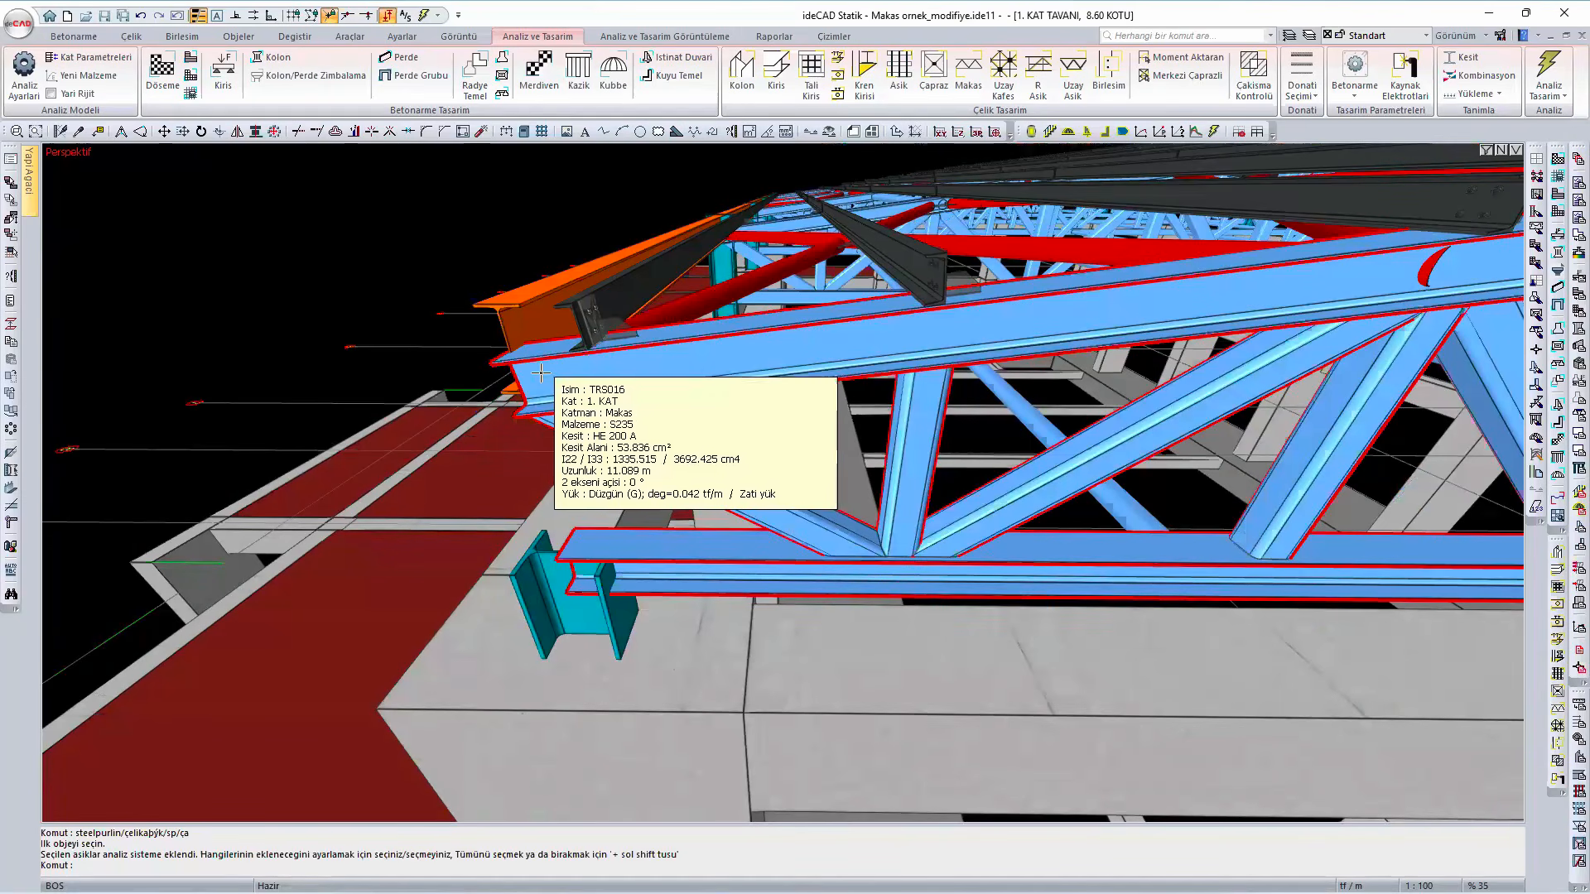
left_click(597, 616)
double_click(600, 623)
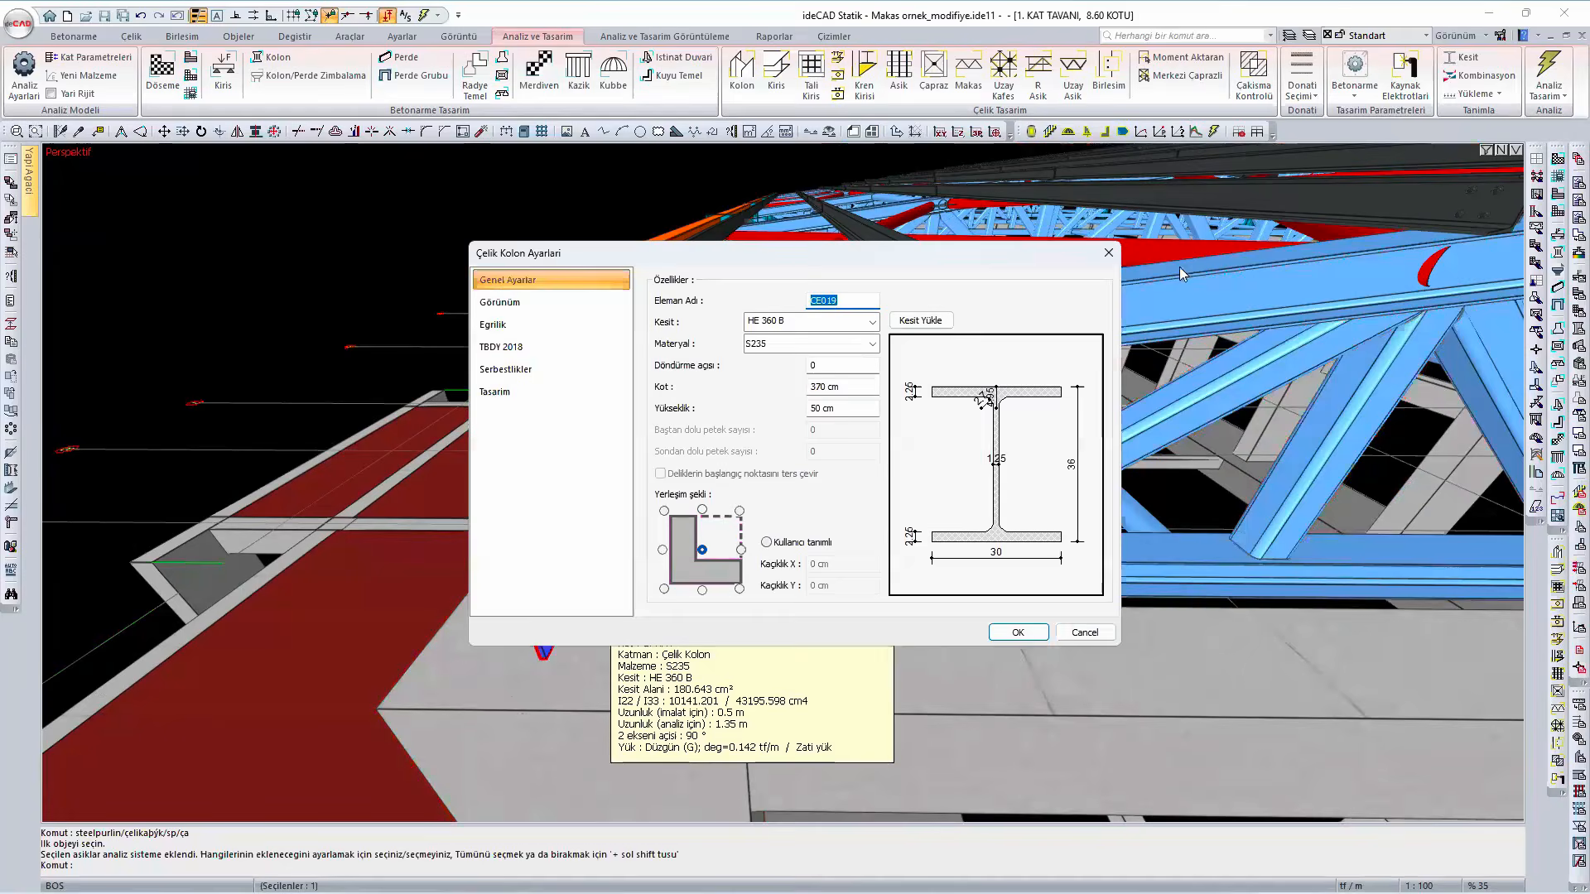
left_click_drag(1179, 267, 1179, 267)
left_click(1194, 420)
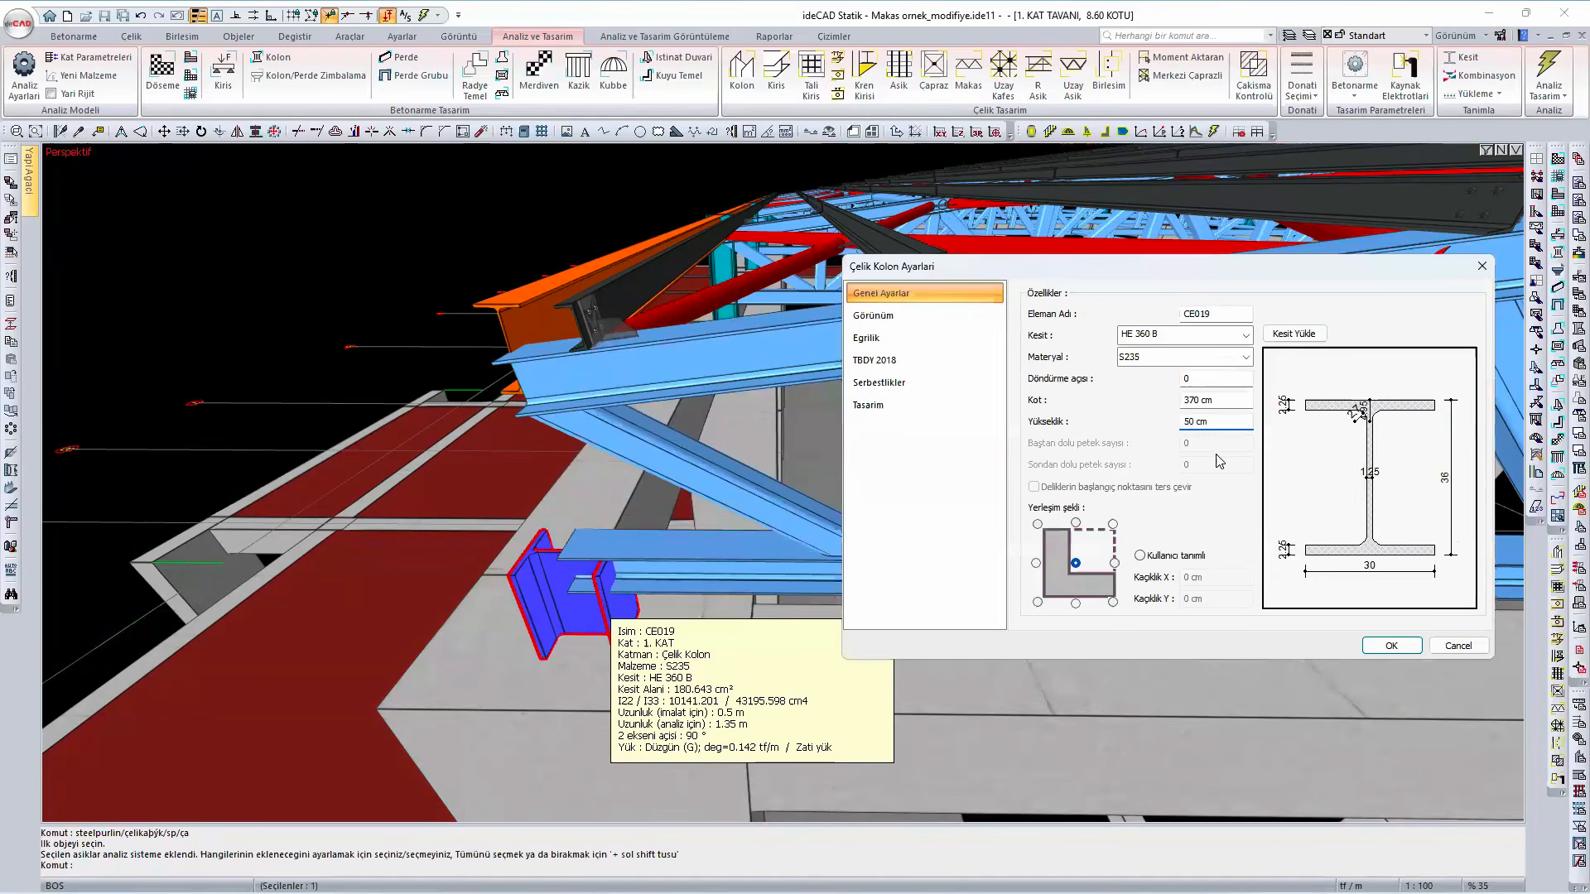
type("1")
left_click(1393, 648)
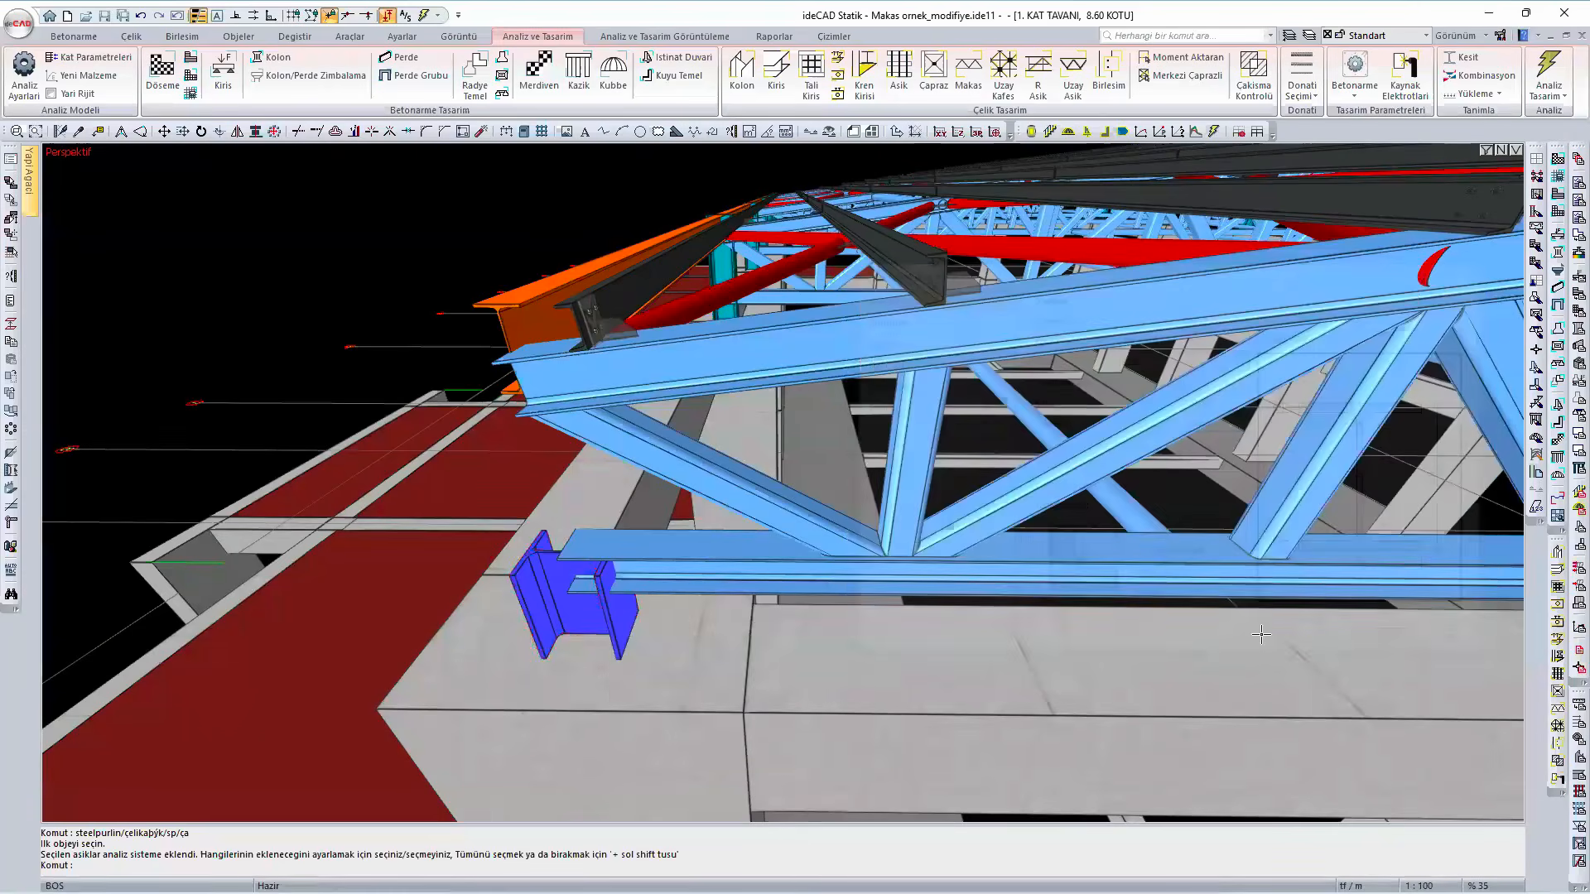
scroll(611, 664, "down", 6)
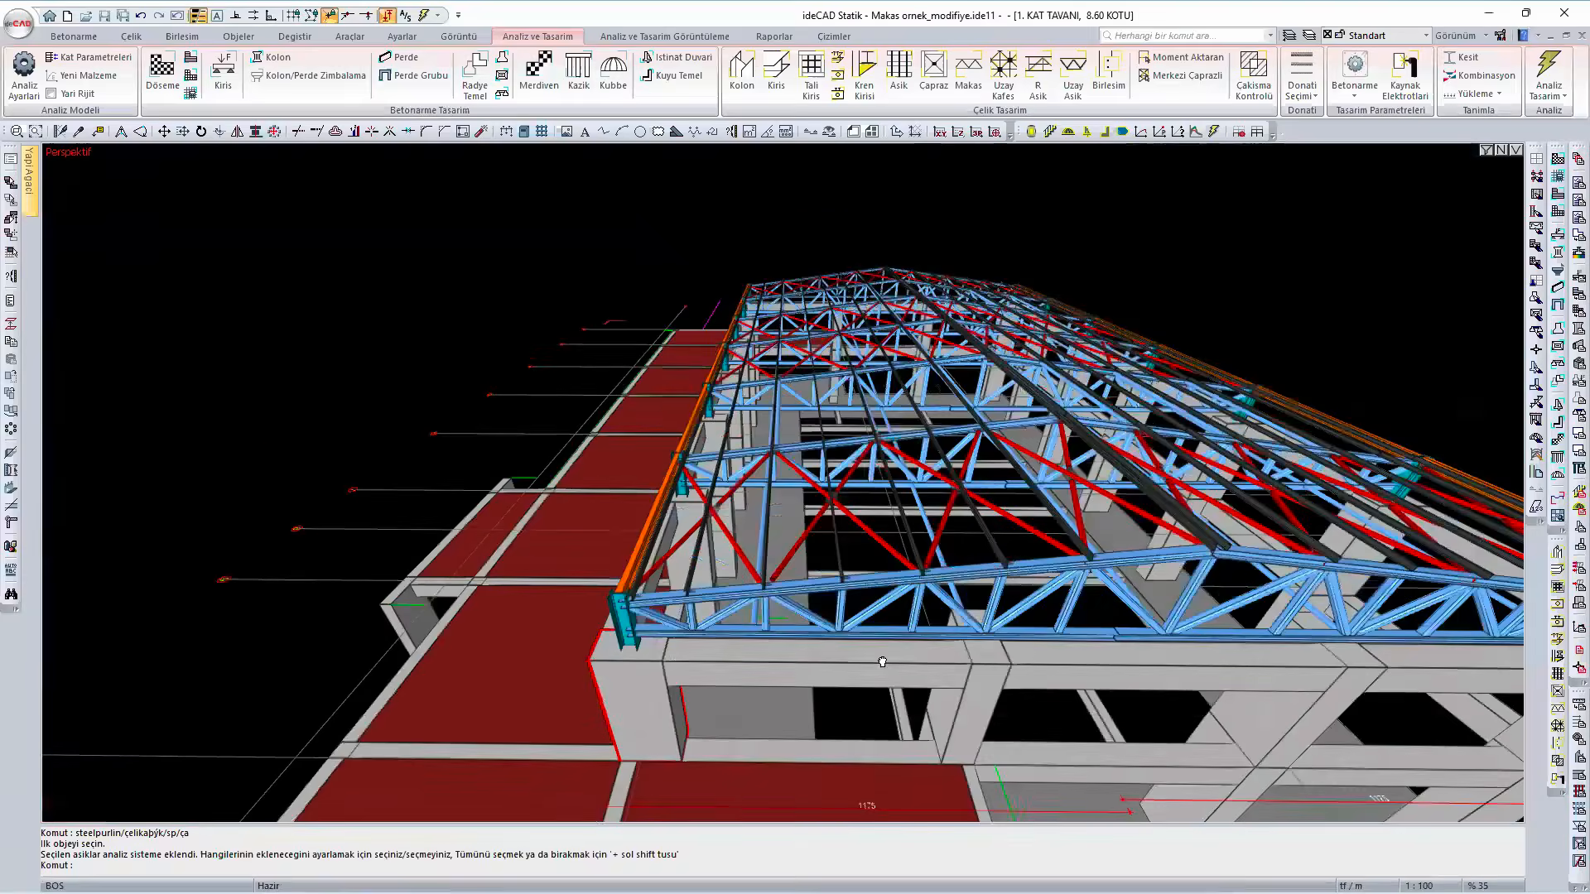
scroll(488, 646, "up", 3)
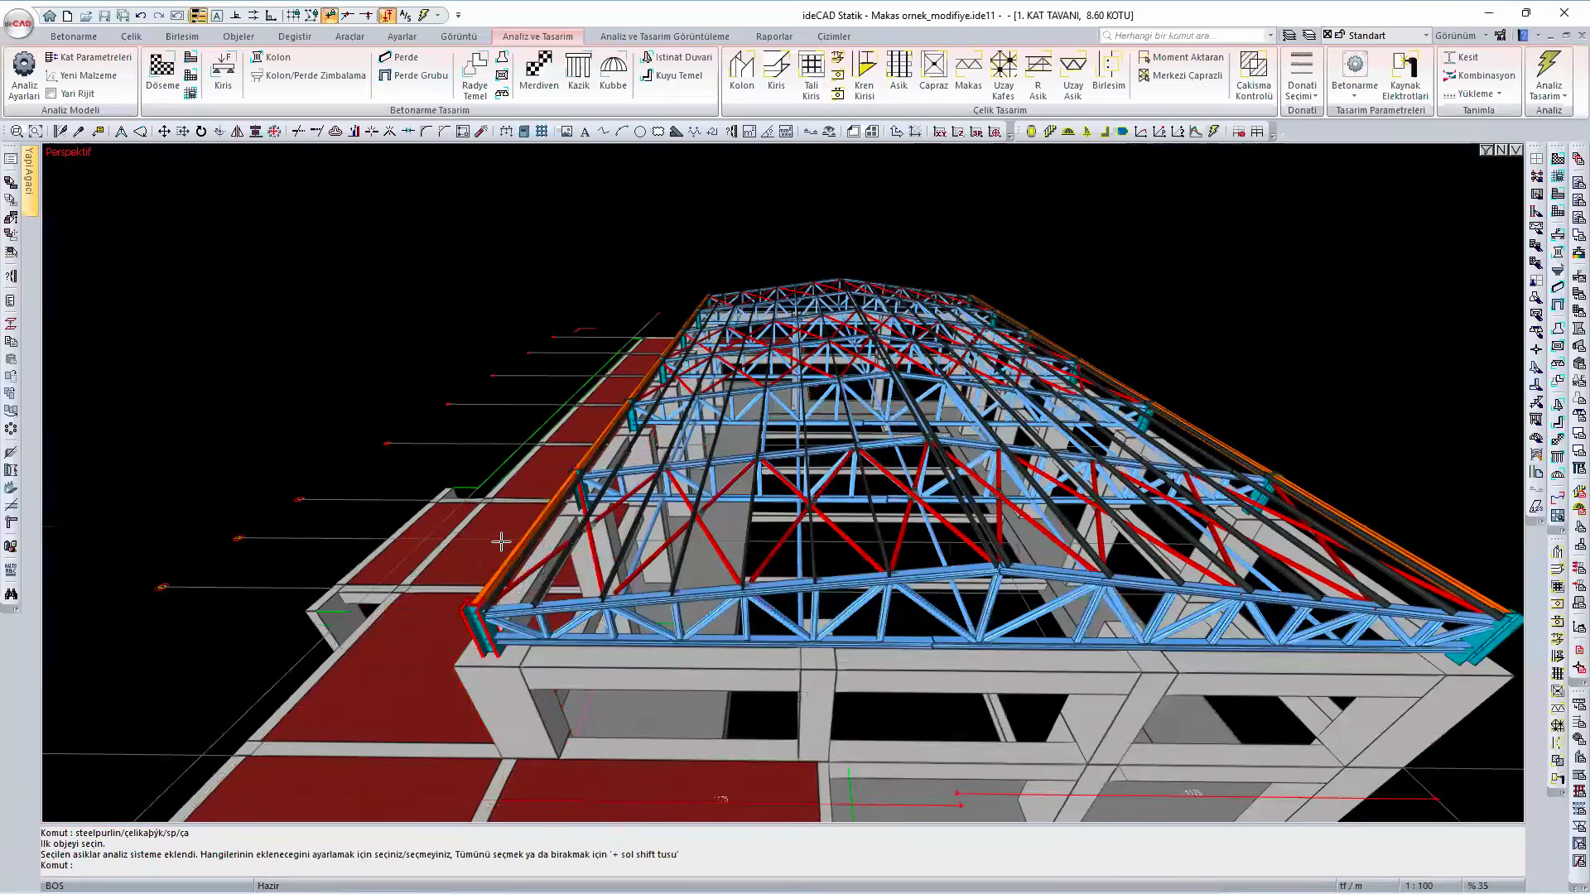
mouse_move(540, 596)
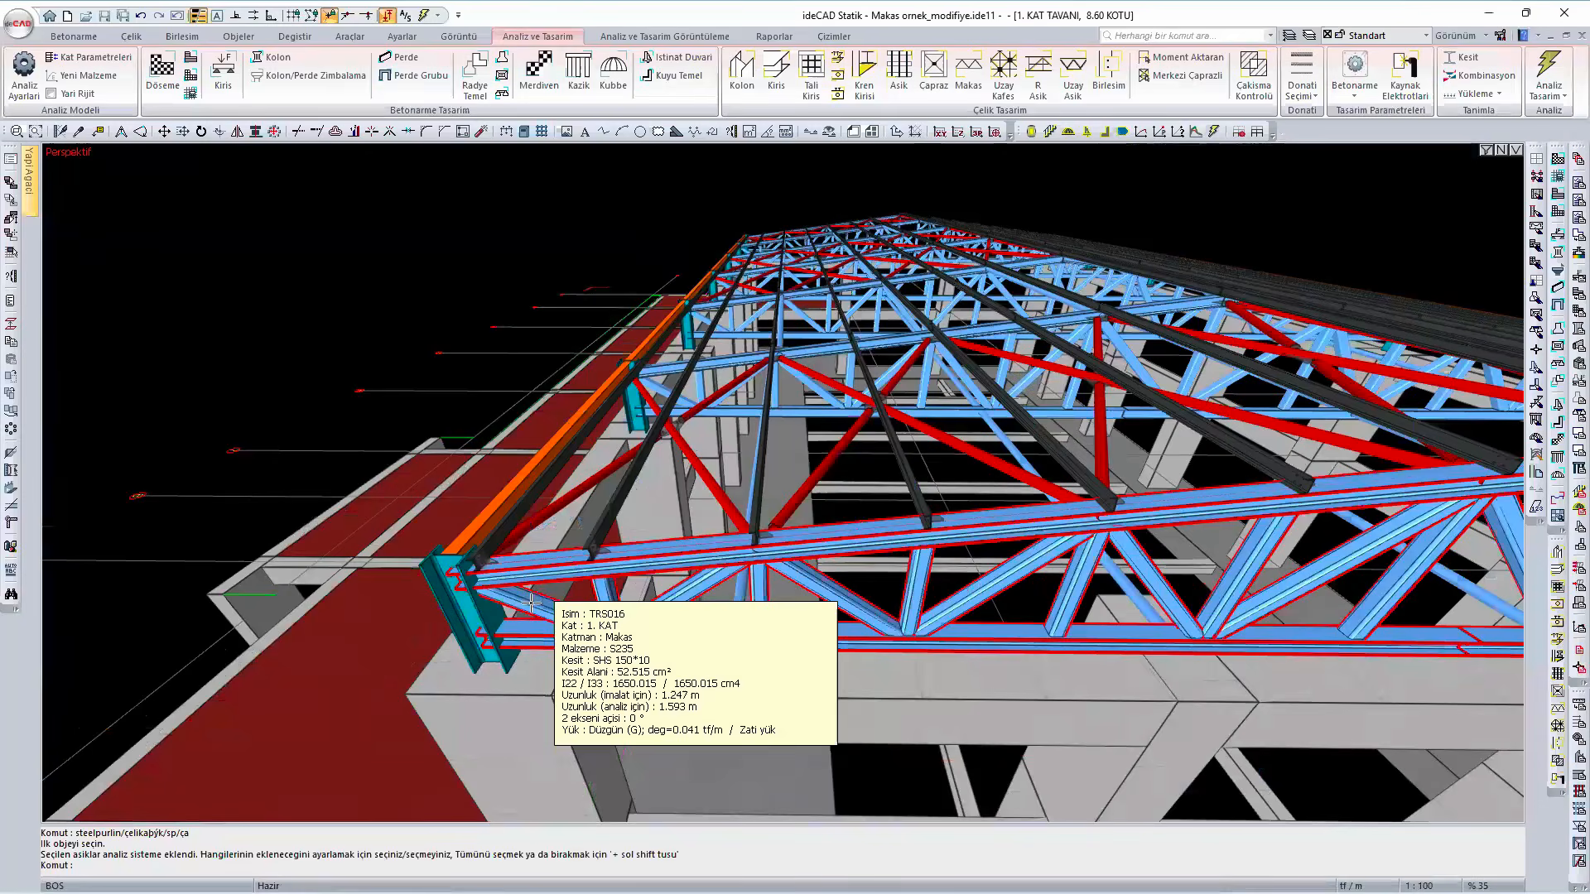
scroll(531, 602, "down", 2)
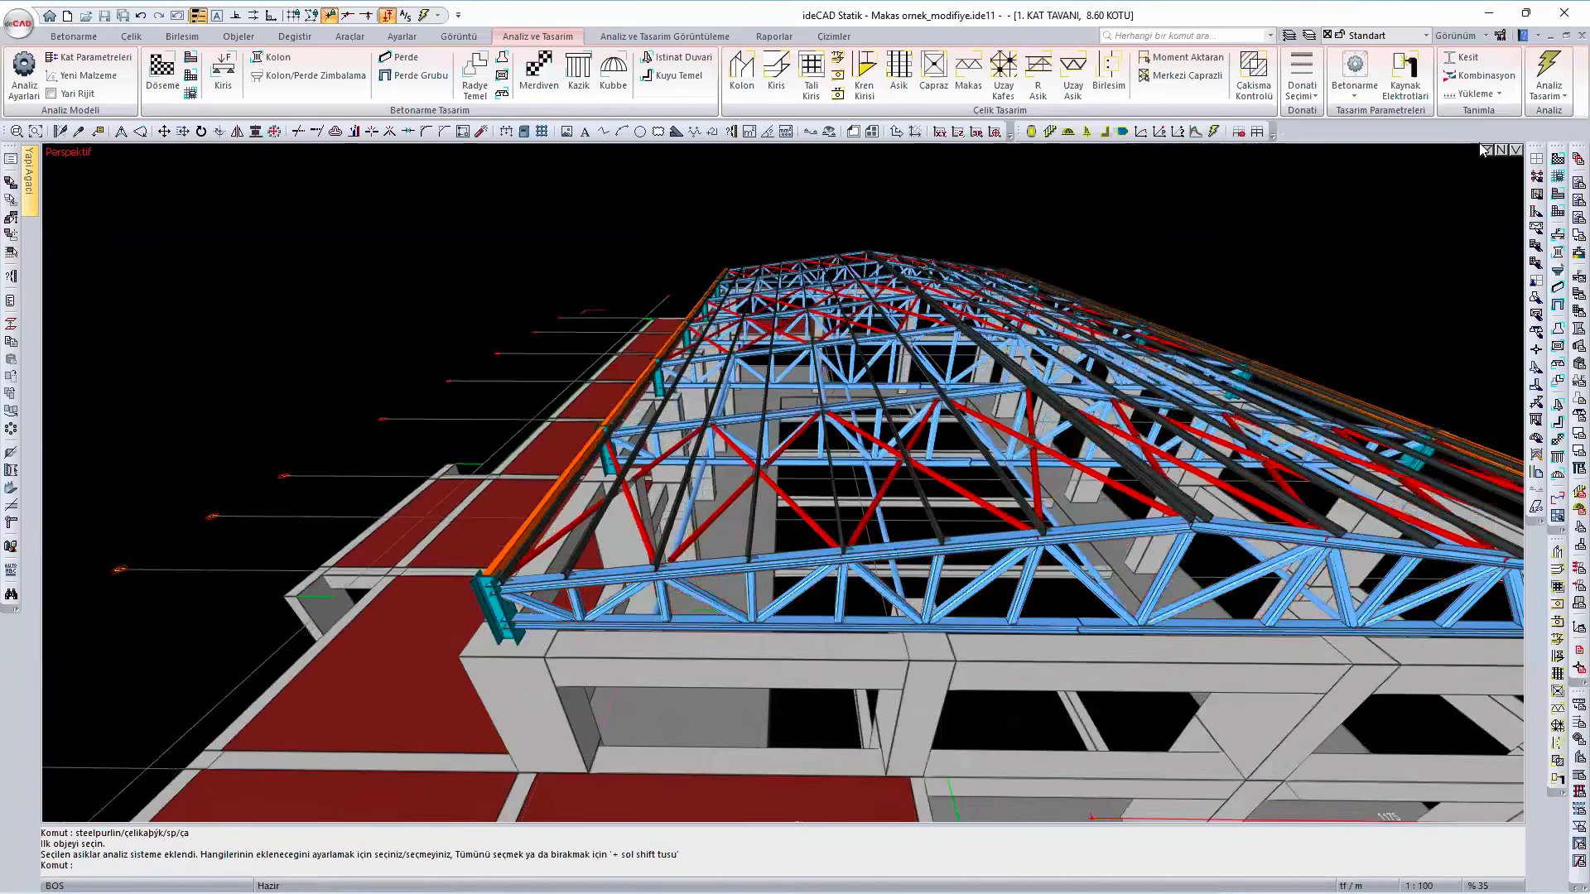
- Hide the purlins with the view filter and examine the layout of the roof trusses, bracing and connecting members
left_click(1487, 149)
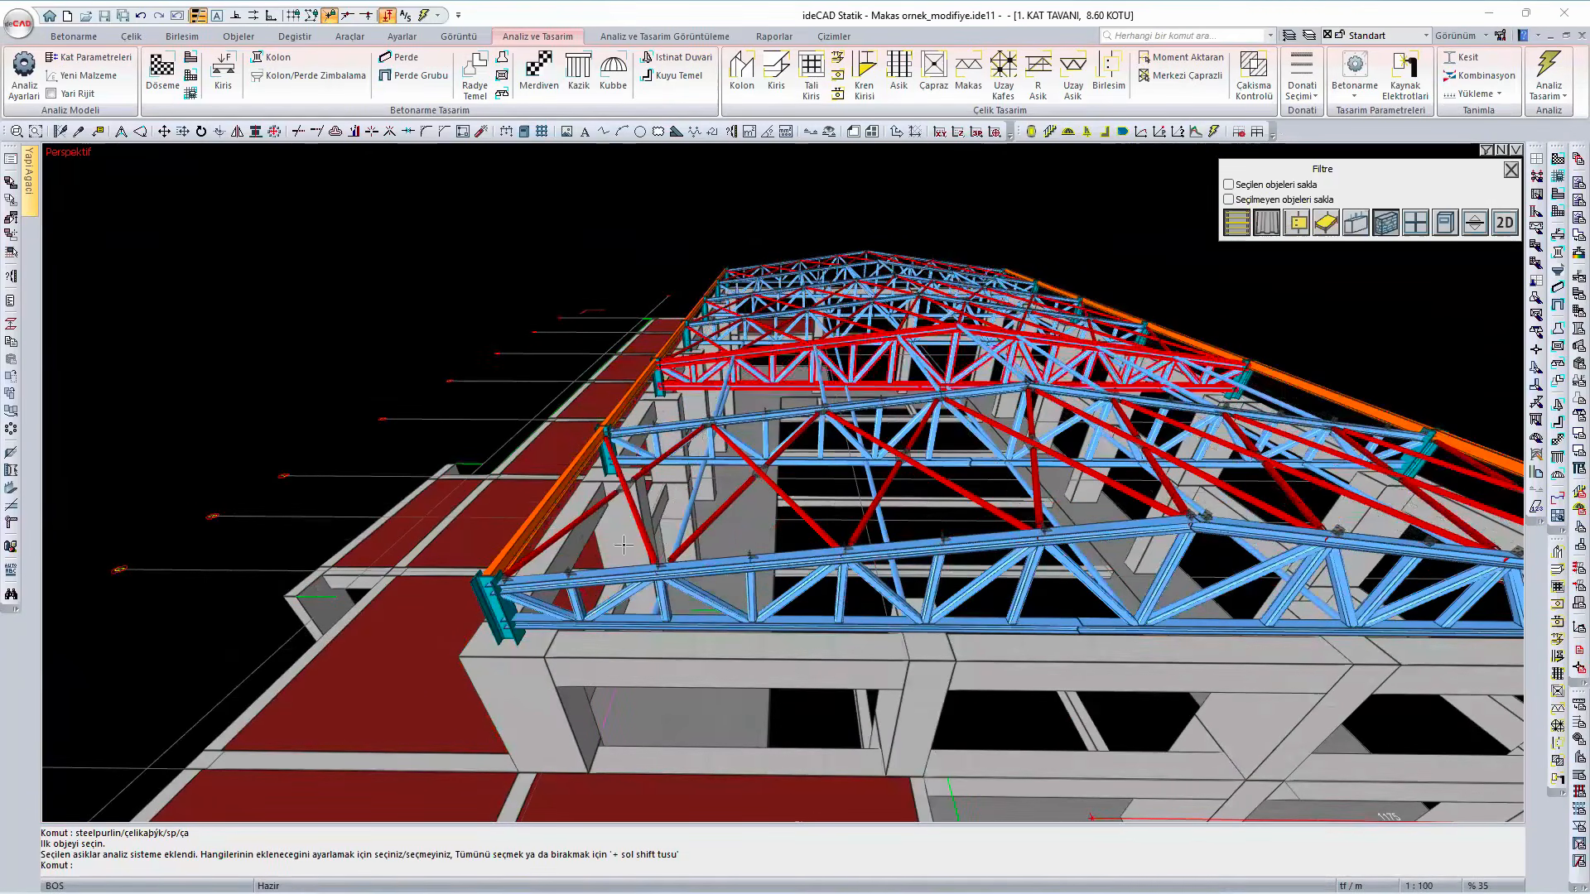
scroll(650, 548, "up", 3)
scroll(639, 564, "down", 2)
middle_click_drag(708, 593, 699, 492)
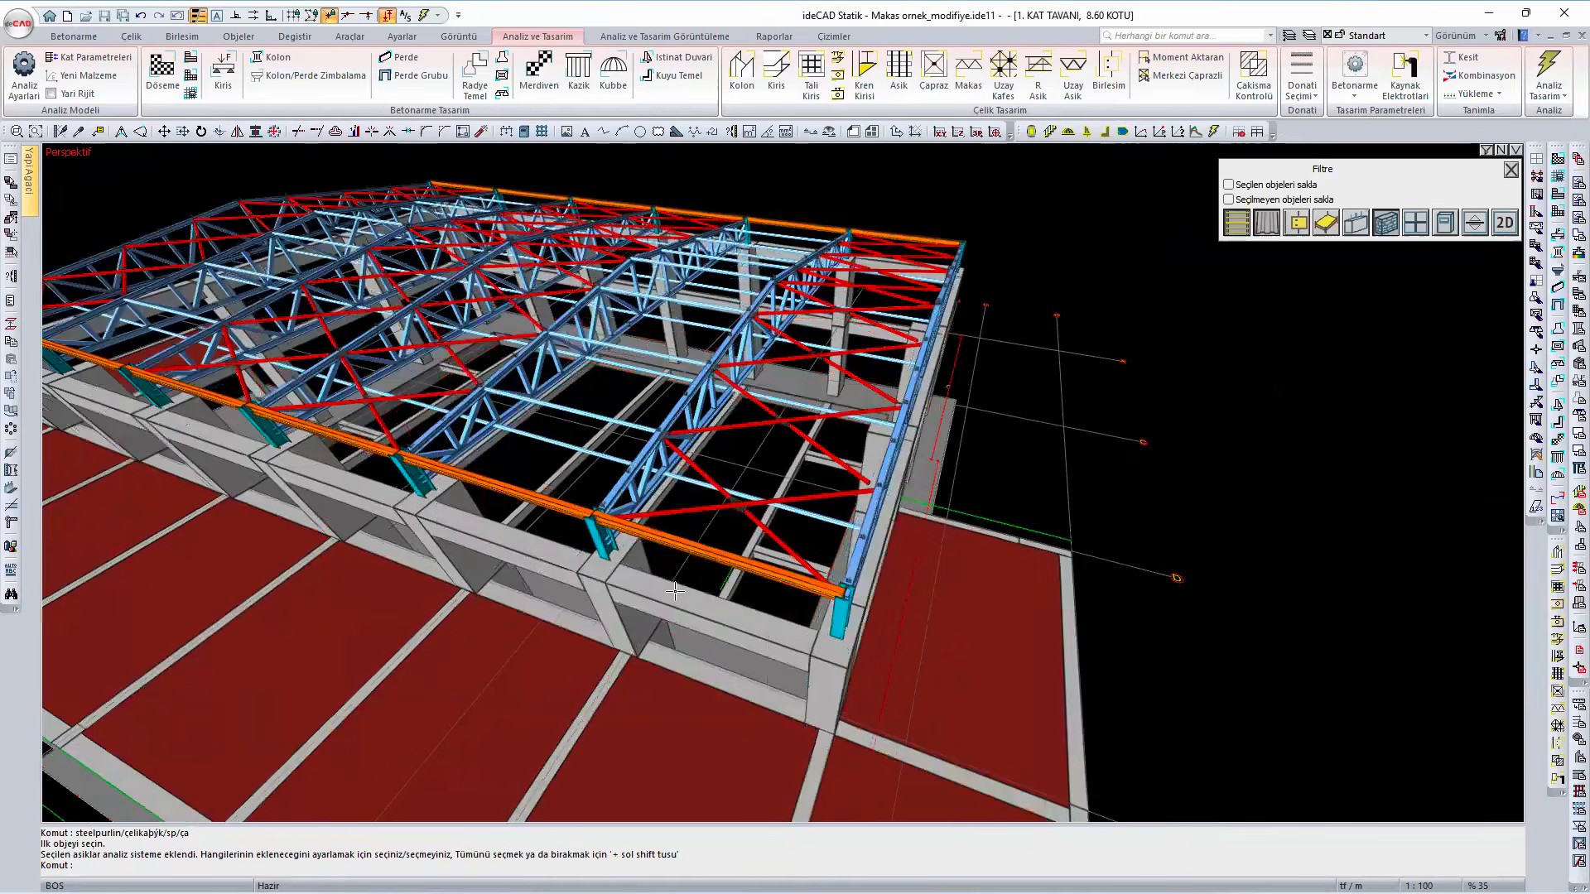
scroll(675, 590, "up", 2)
scroll(865, 551, "down", 3)
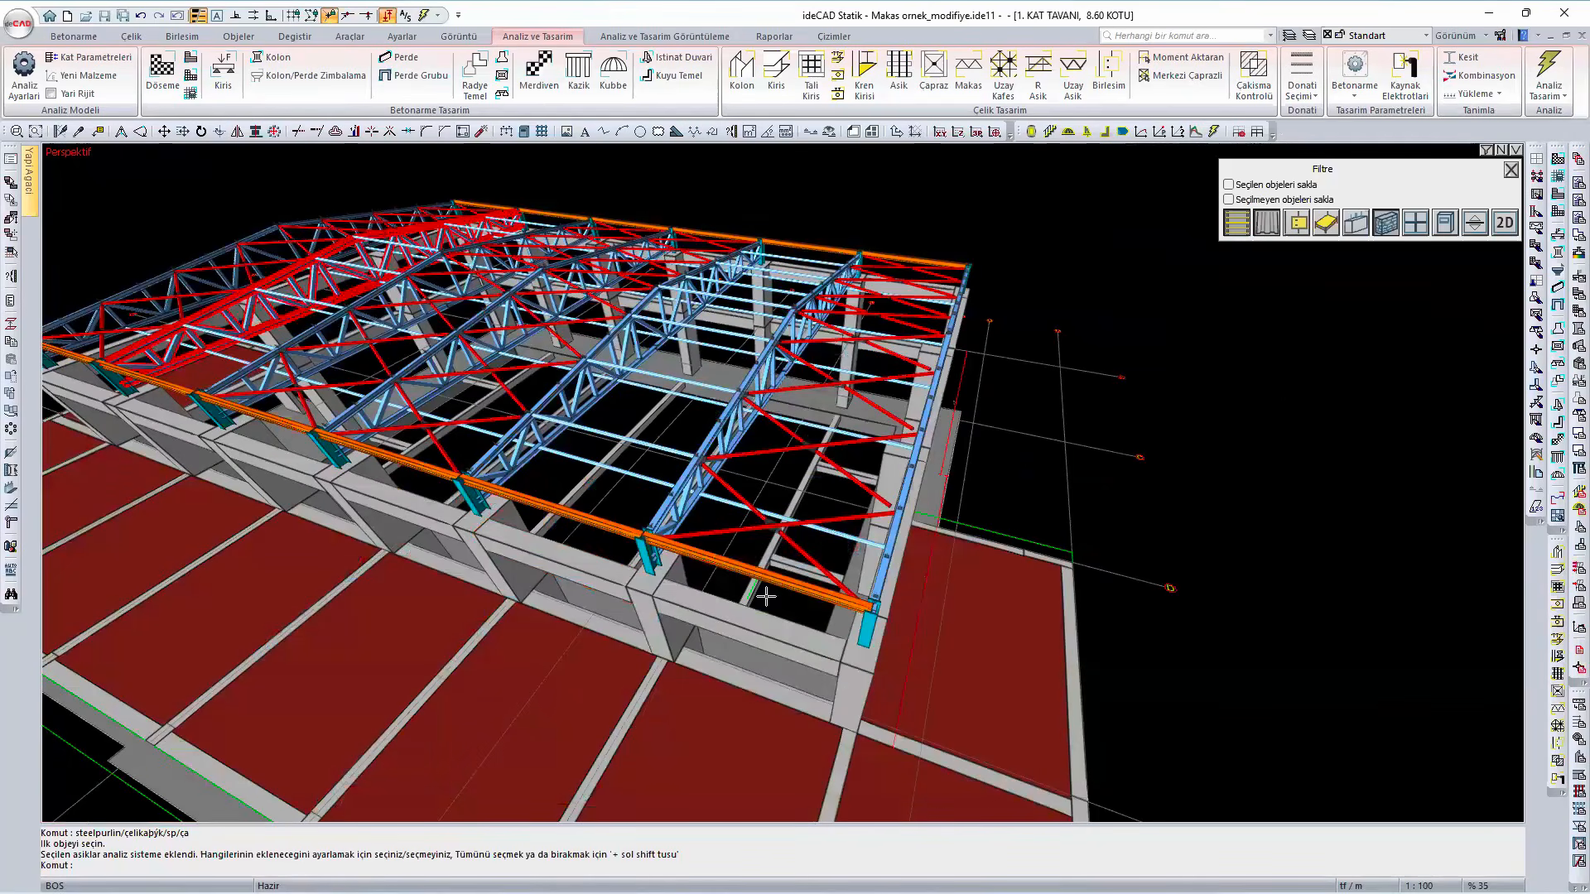
middle_click_drag(575, 486, 729, 572, "shift")
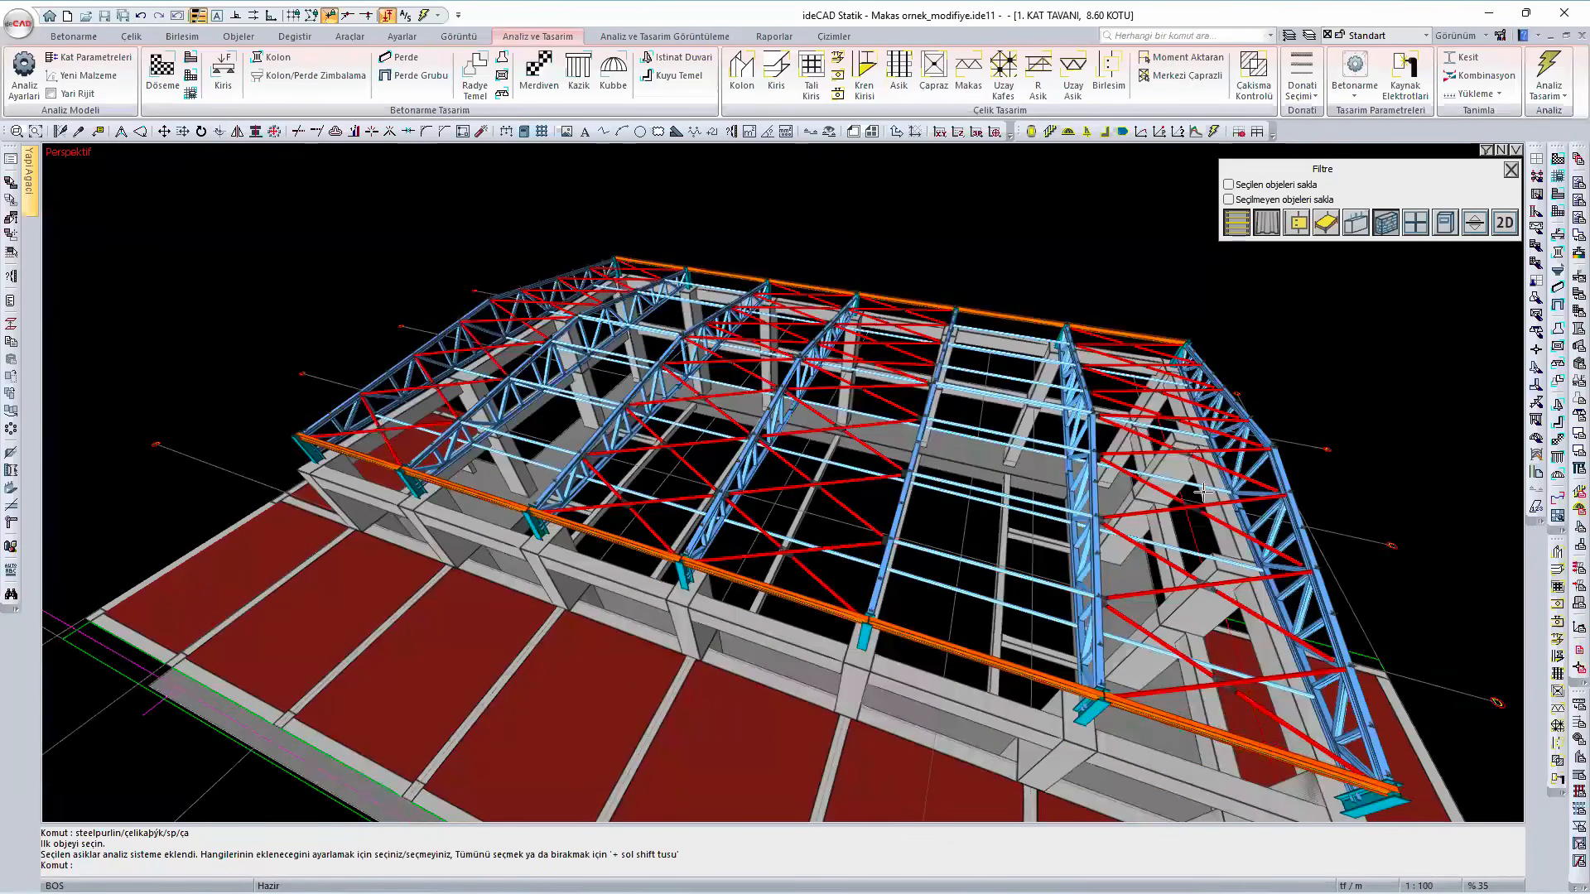
- Examine the CHS 127*10 member and its connection at the truss top chord, beside the purlin plates and bracing
scroll(993, 520, "up", 1)
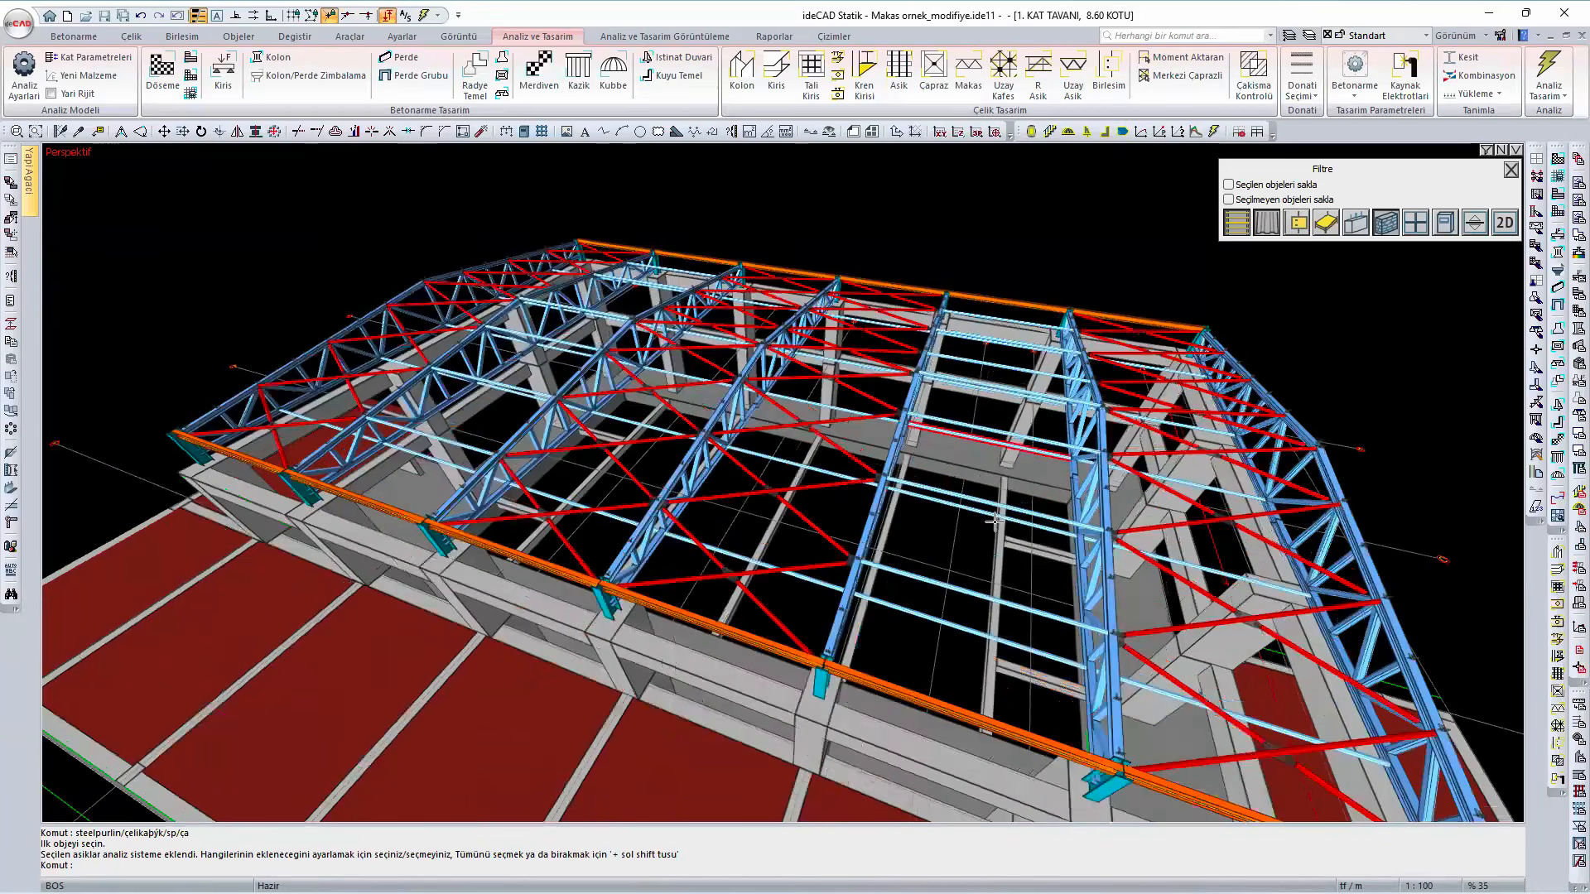
scroll(1020, 540, "up", 1)
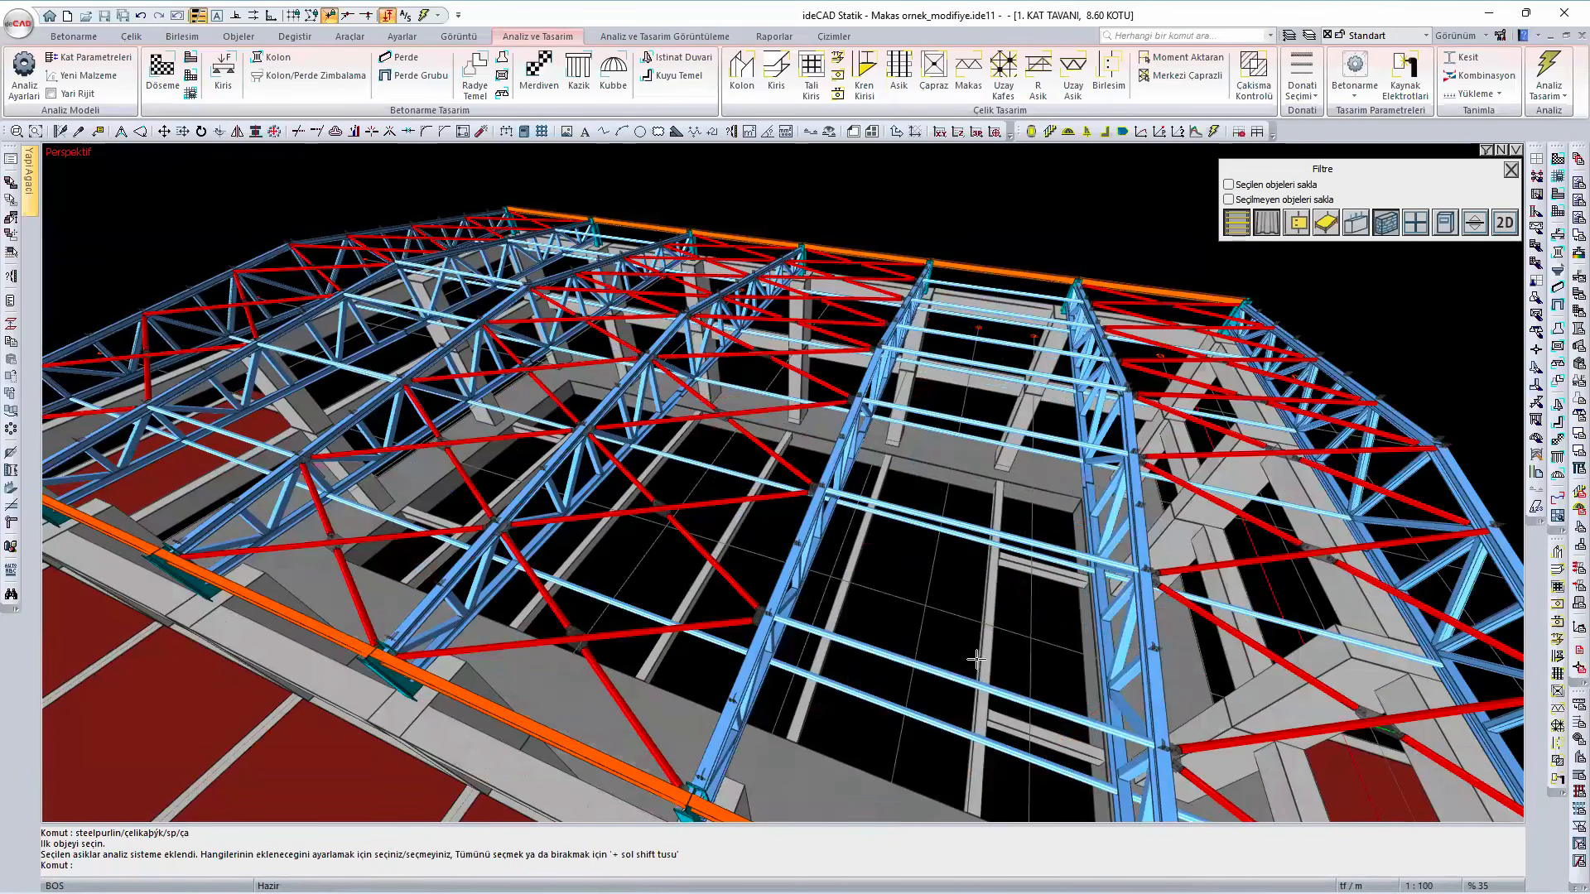
scroll(755, 471, "up", 3)
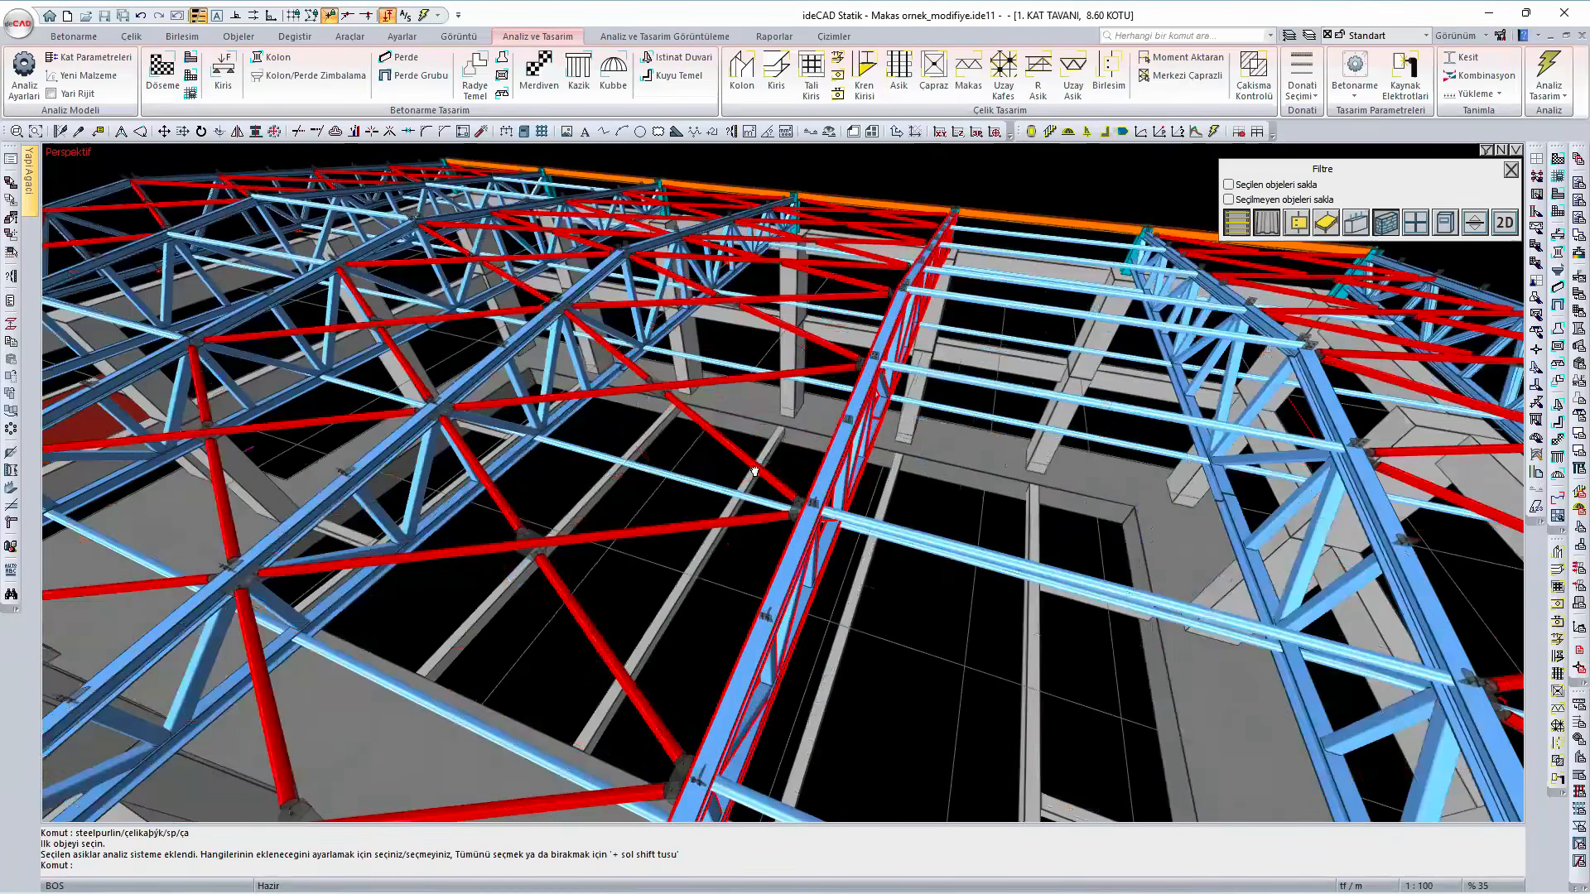
scroll(754, 472, "up", 5)
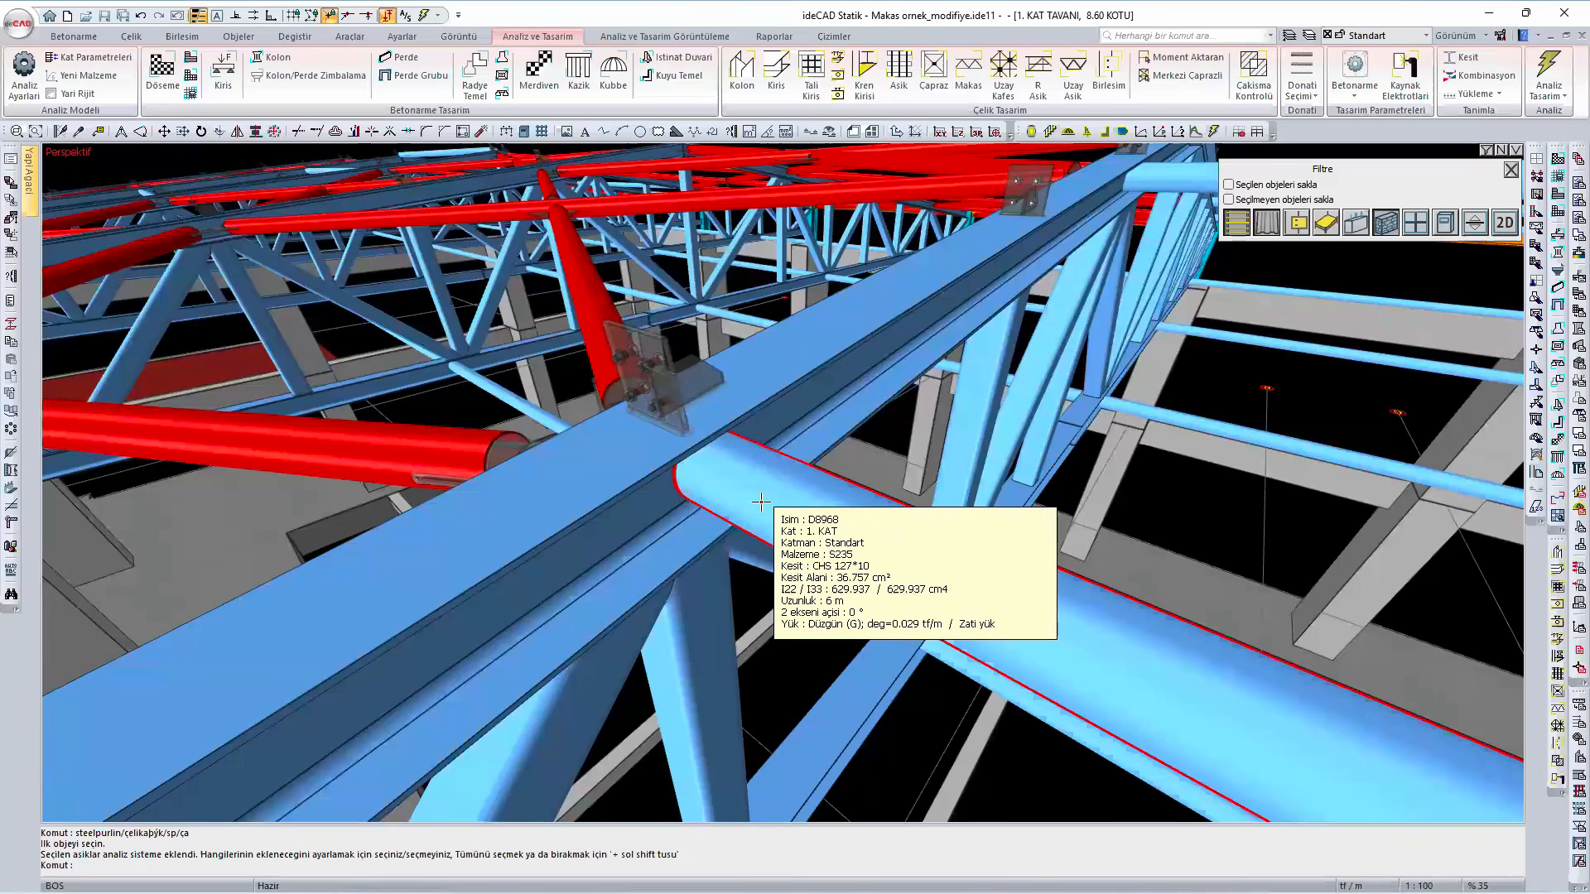
scroll(760, 501, "down", 8)
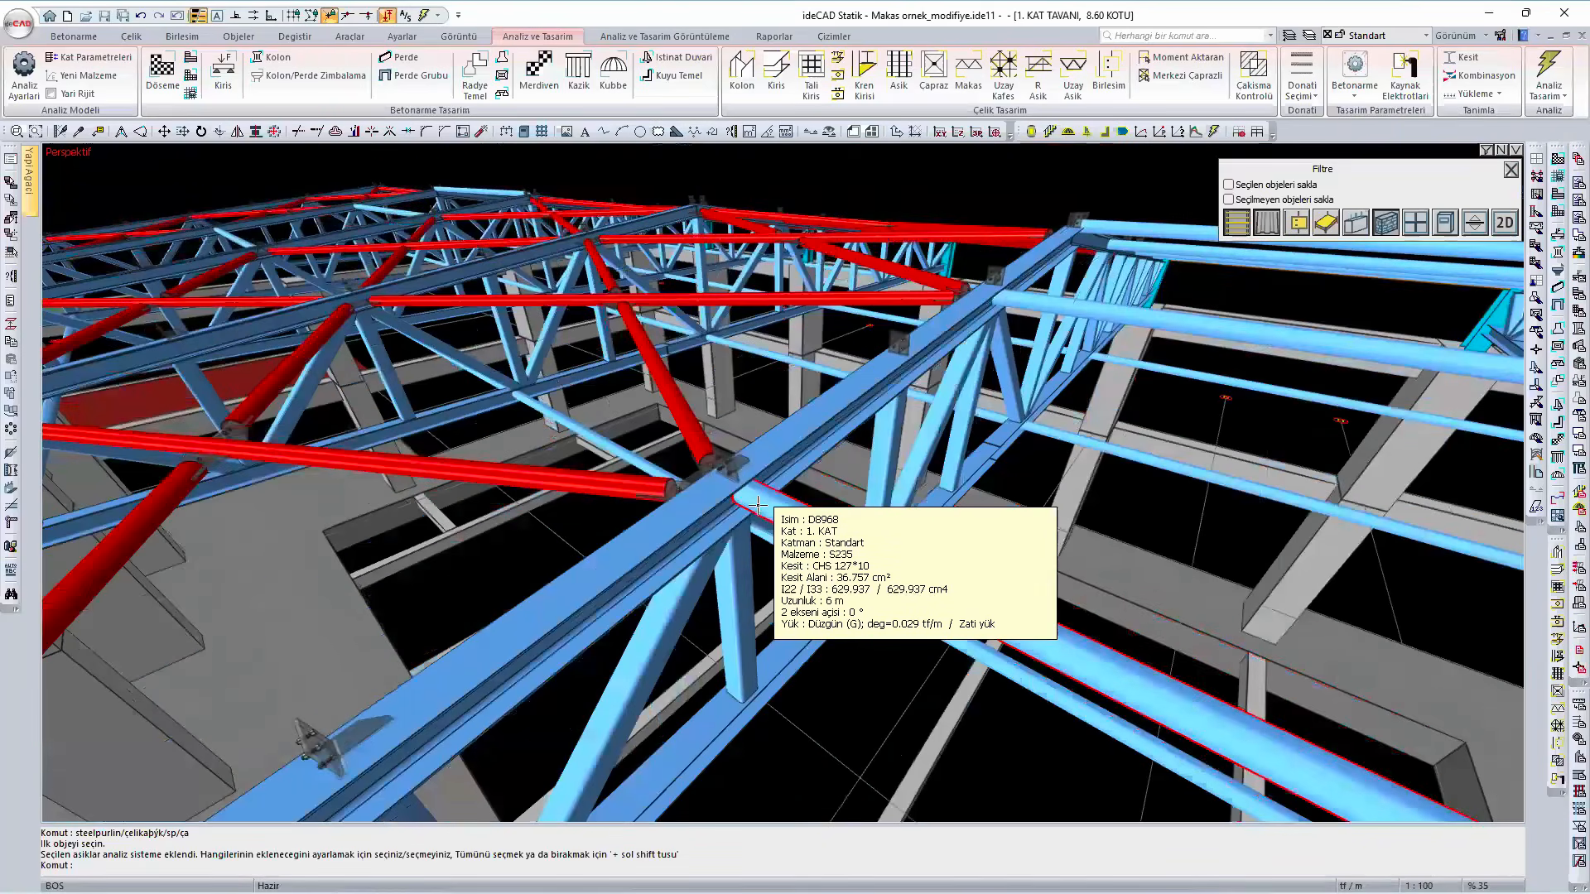
scroll(898, 544, "down", 3)
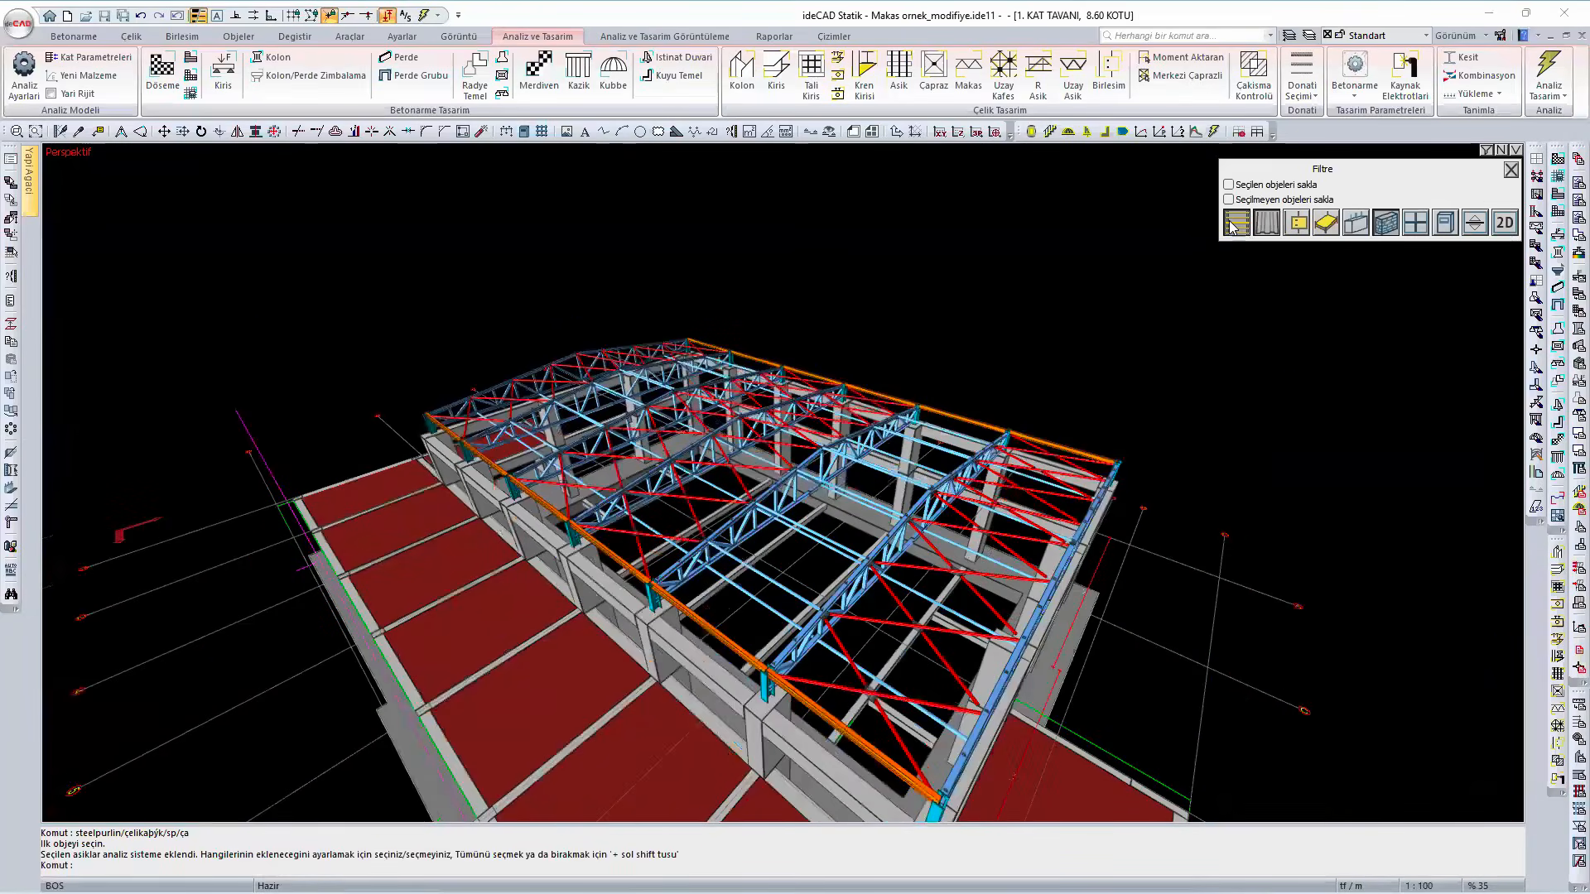
- Show the purlins and the roof cladding again with the view filter and view the covered roof from the gable end
scroll(765, 614, "up", 4)
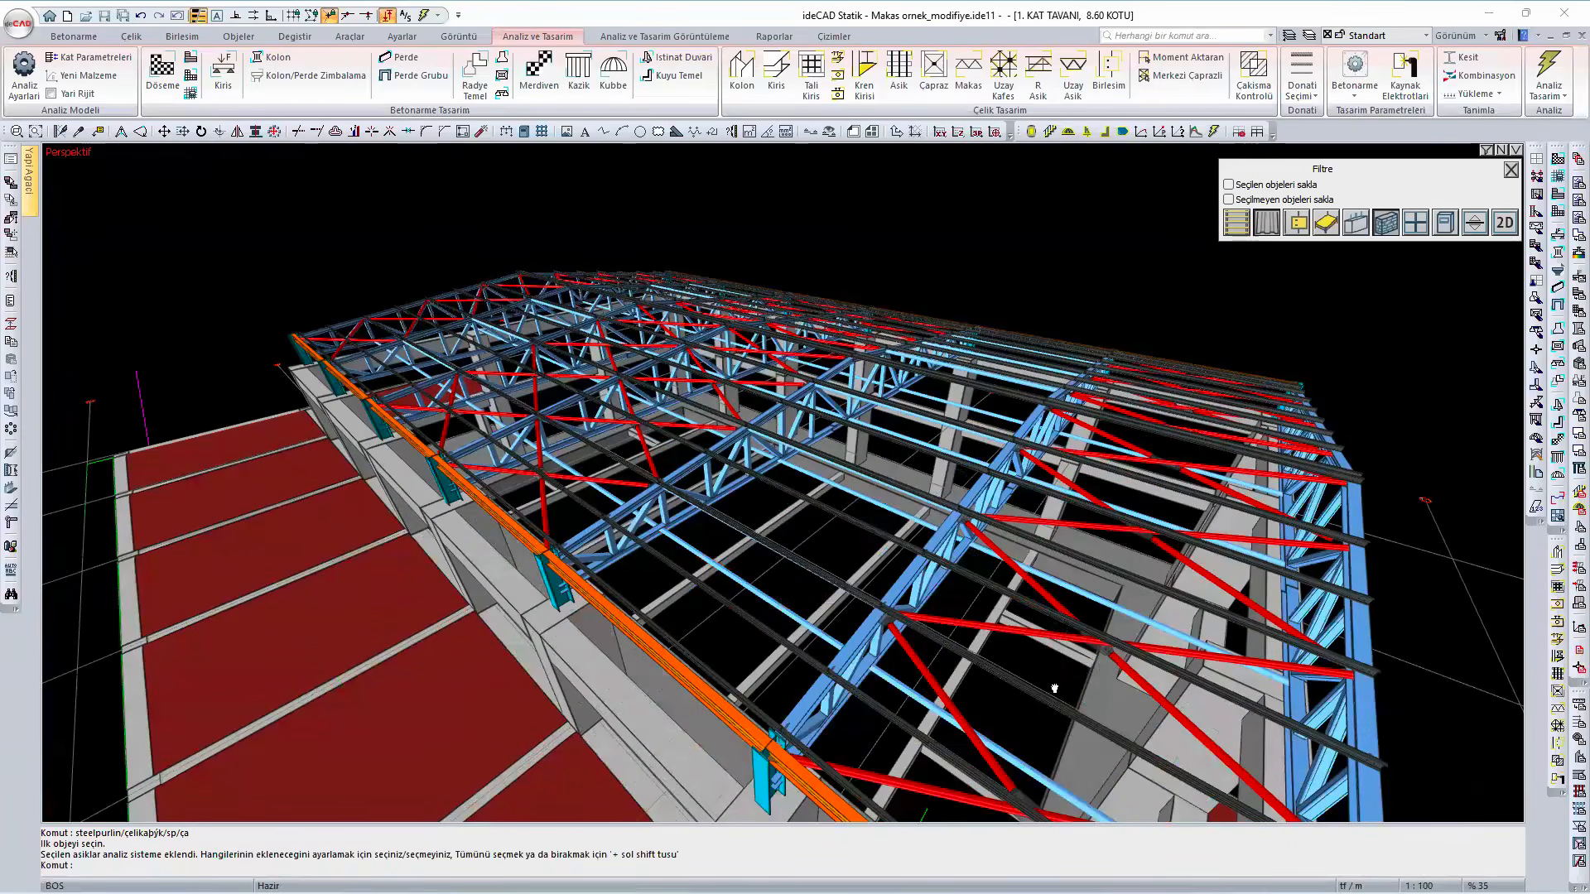
scroll(916, 648, "down", 2)
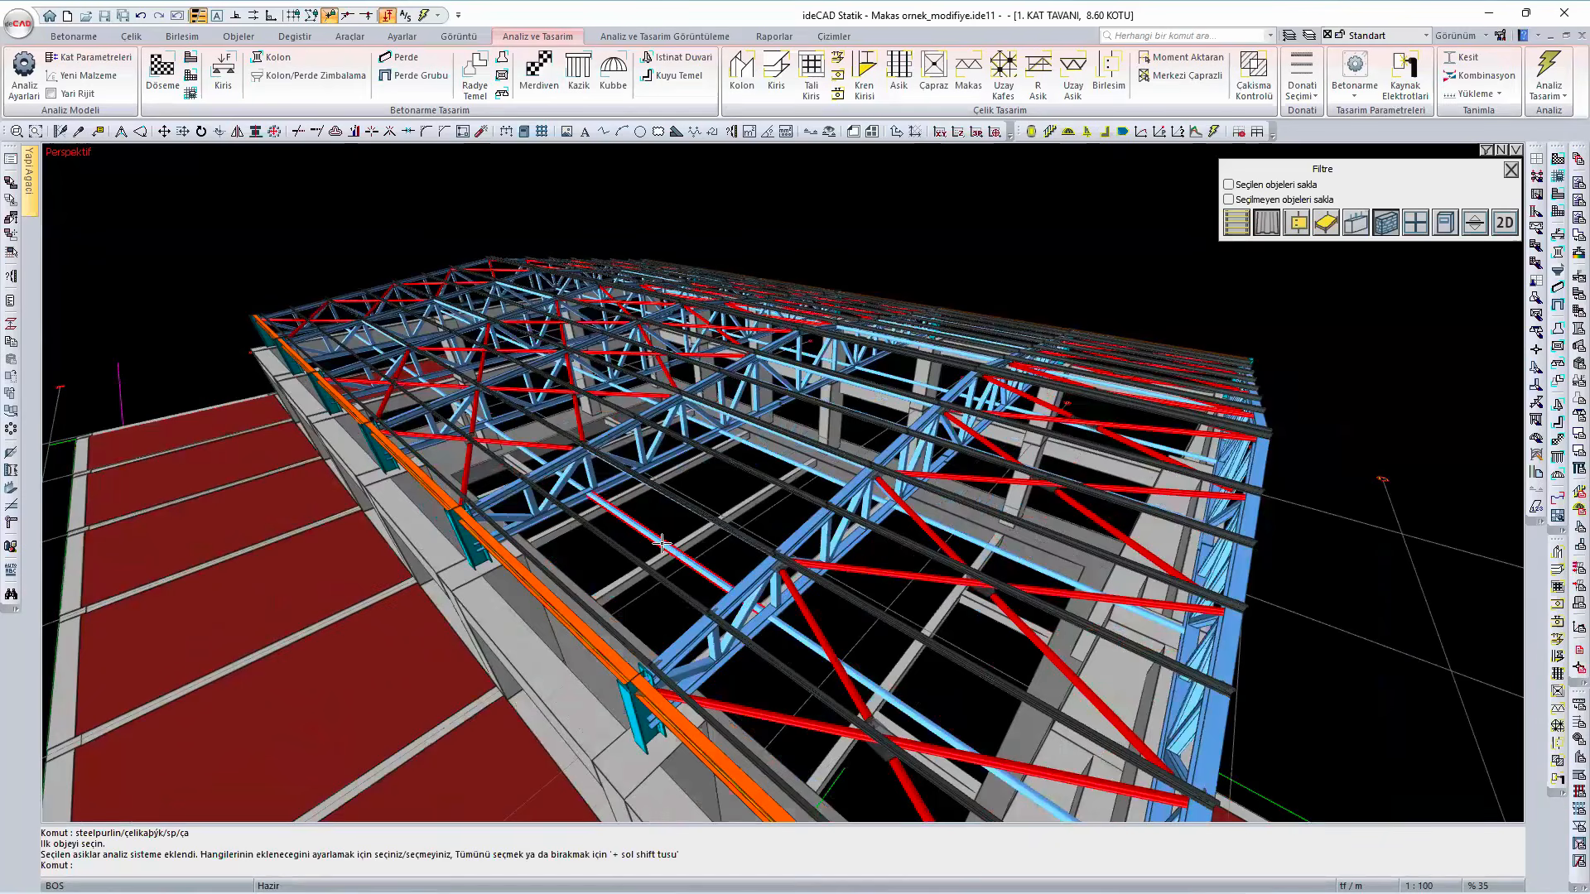
mouse_move(661, 542)
left_click(1267, 224)
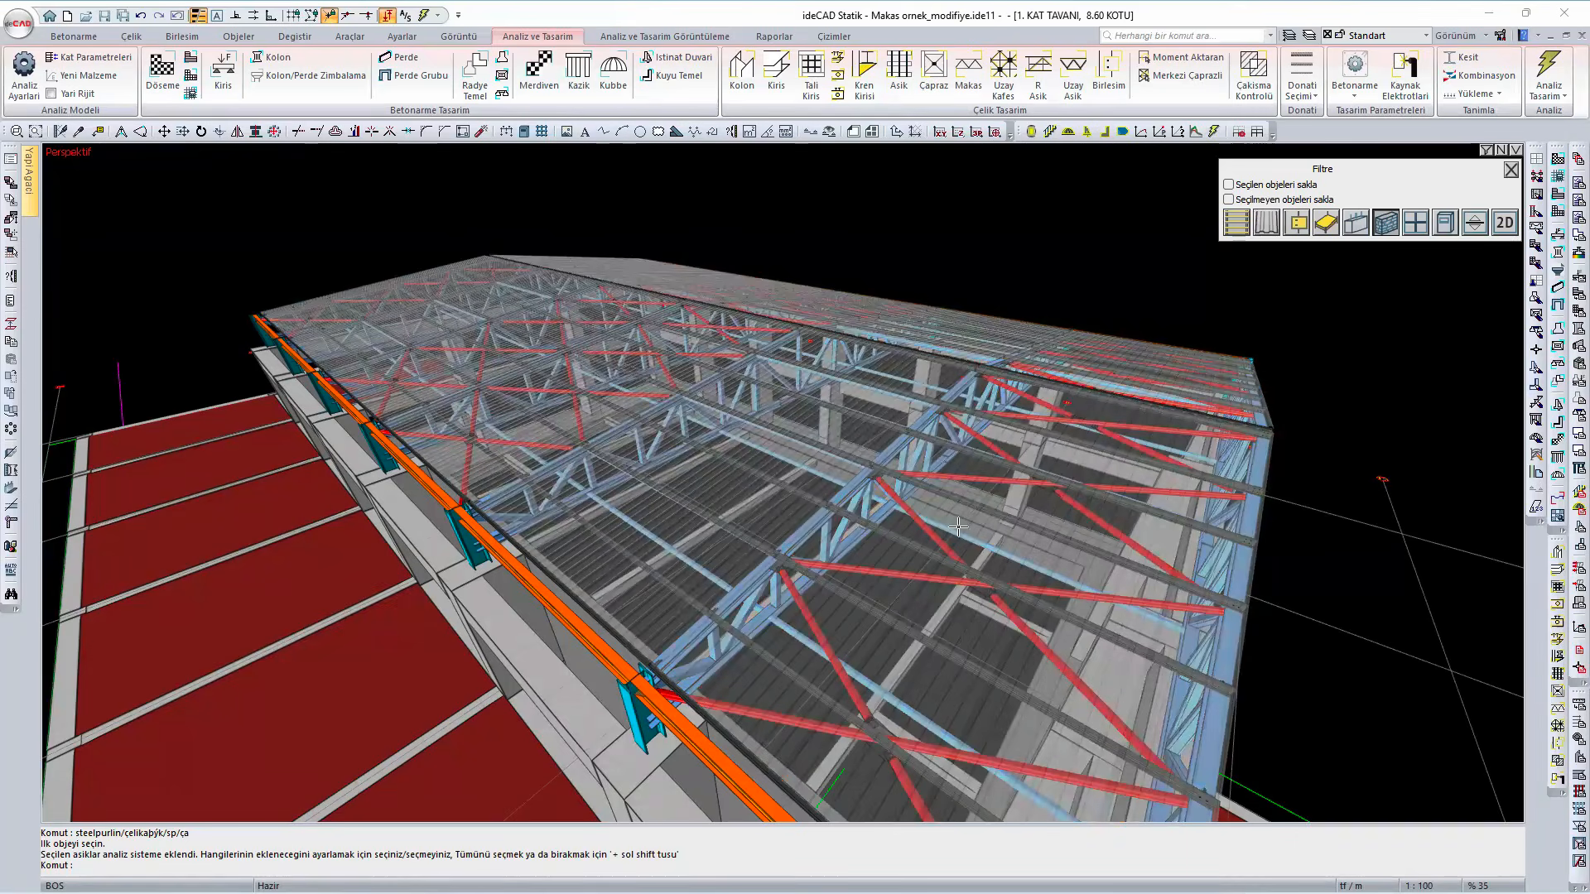
scroll(952, 525, "down", 4)
middle_click_drag(997, 544, 754, 569)
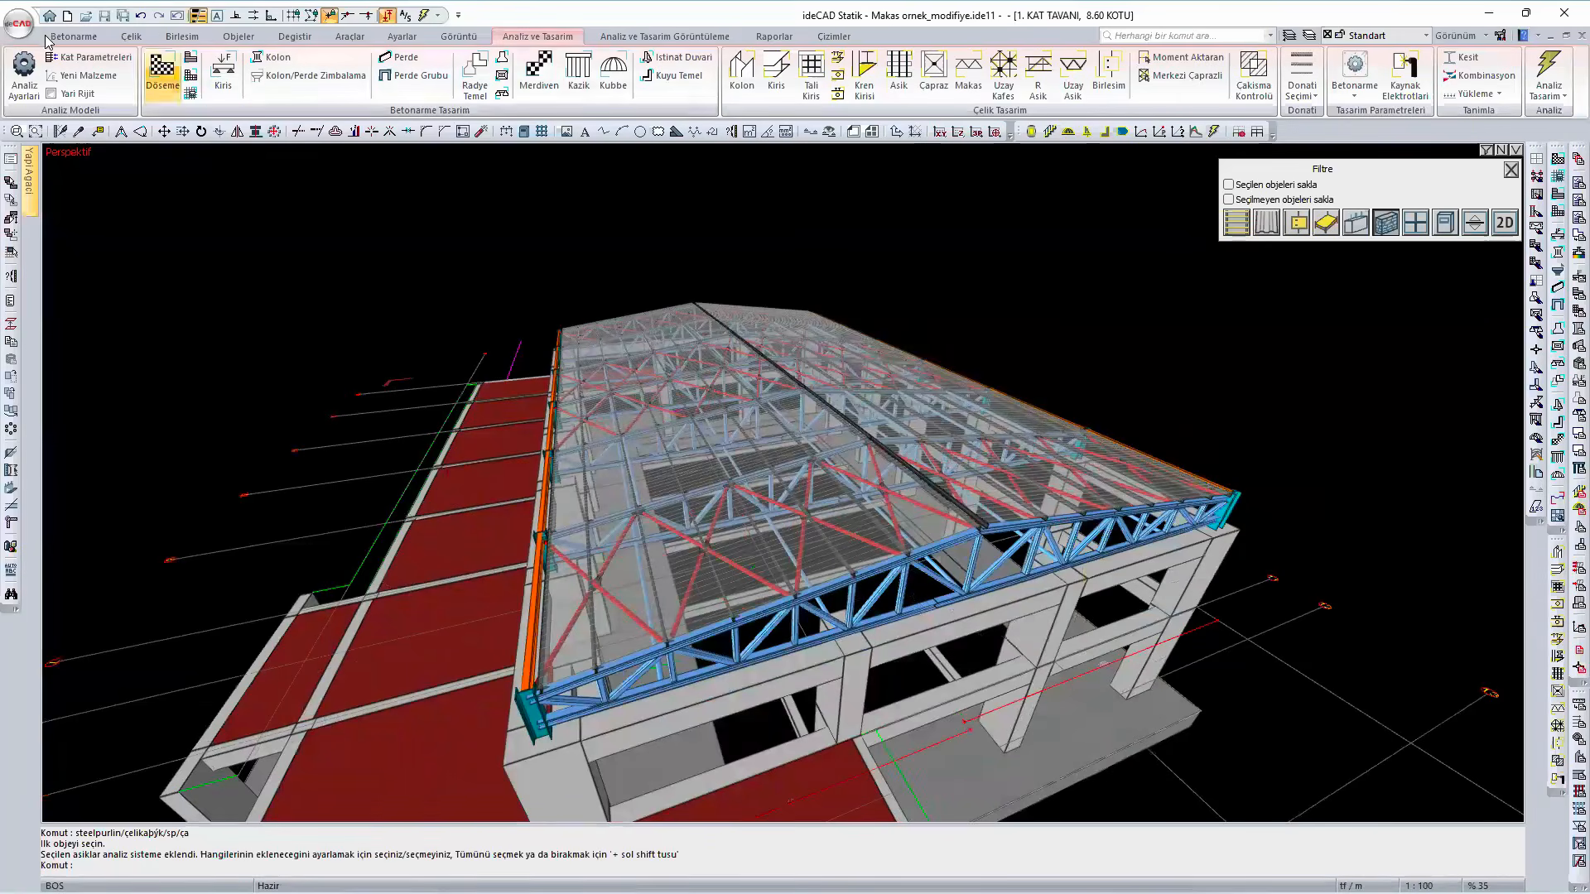
- Open the recent project Makas ornek_modifiye_betonarme without saving the changes to the current project
left_click(14, 22)
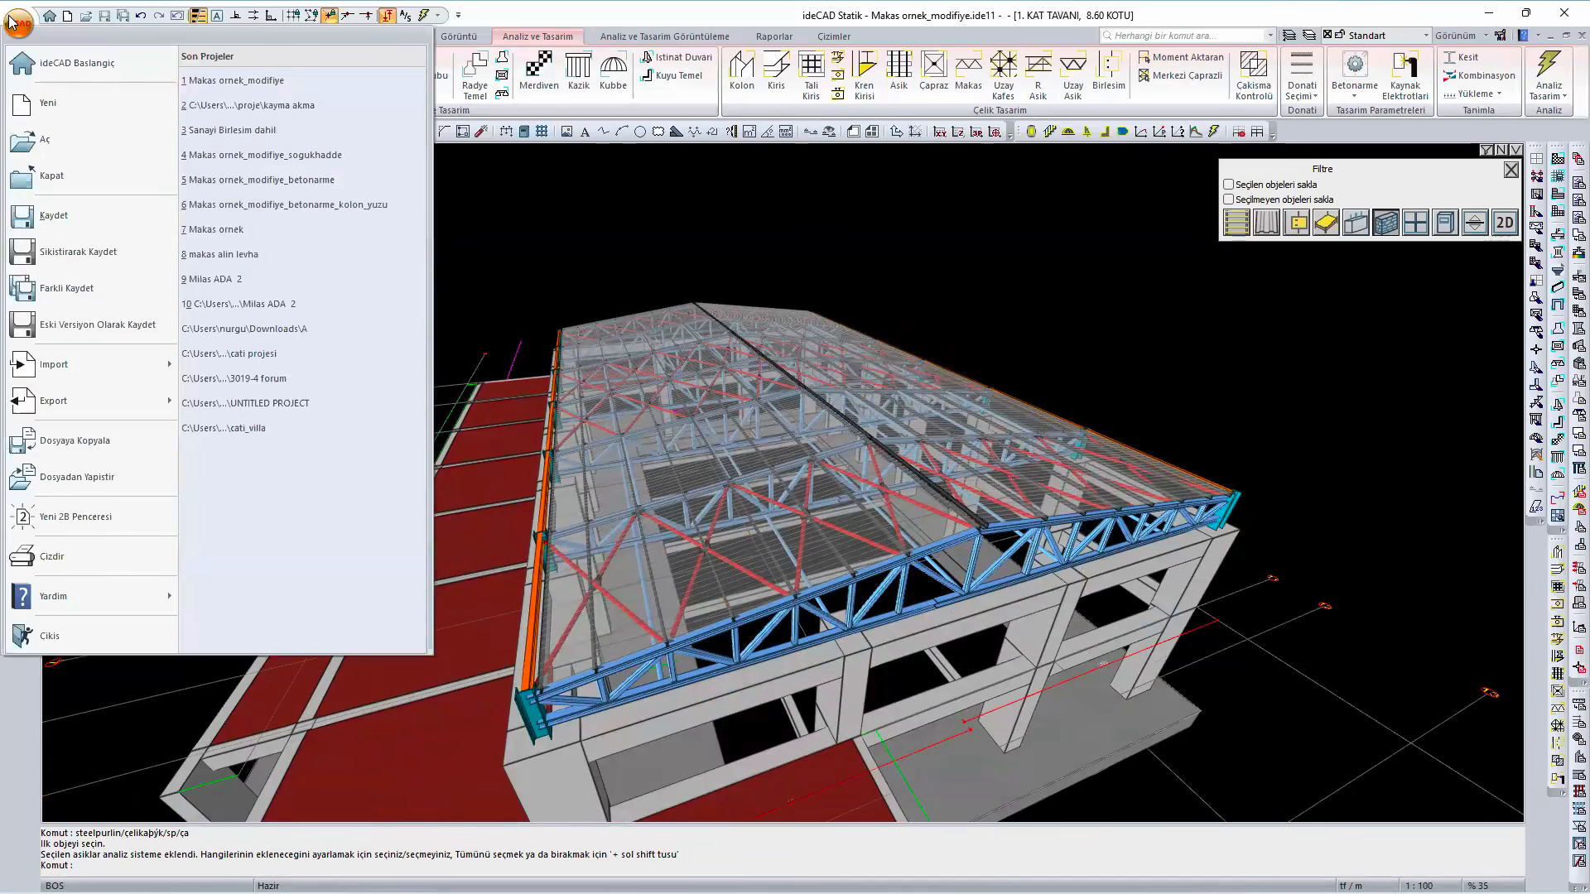
left_click(368, 178)
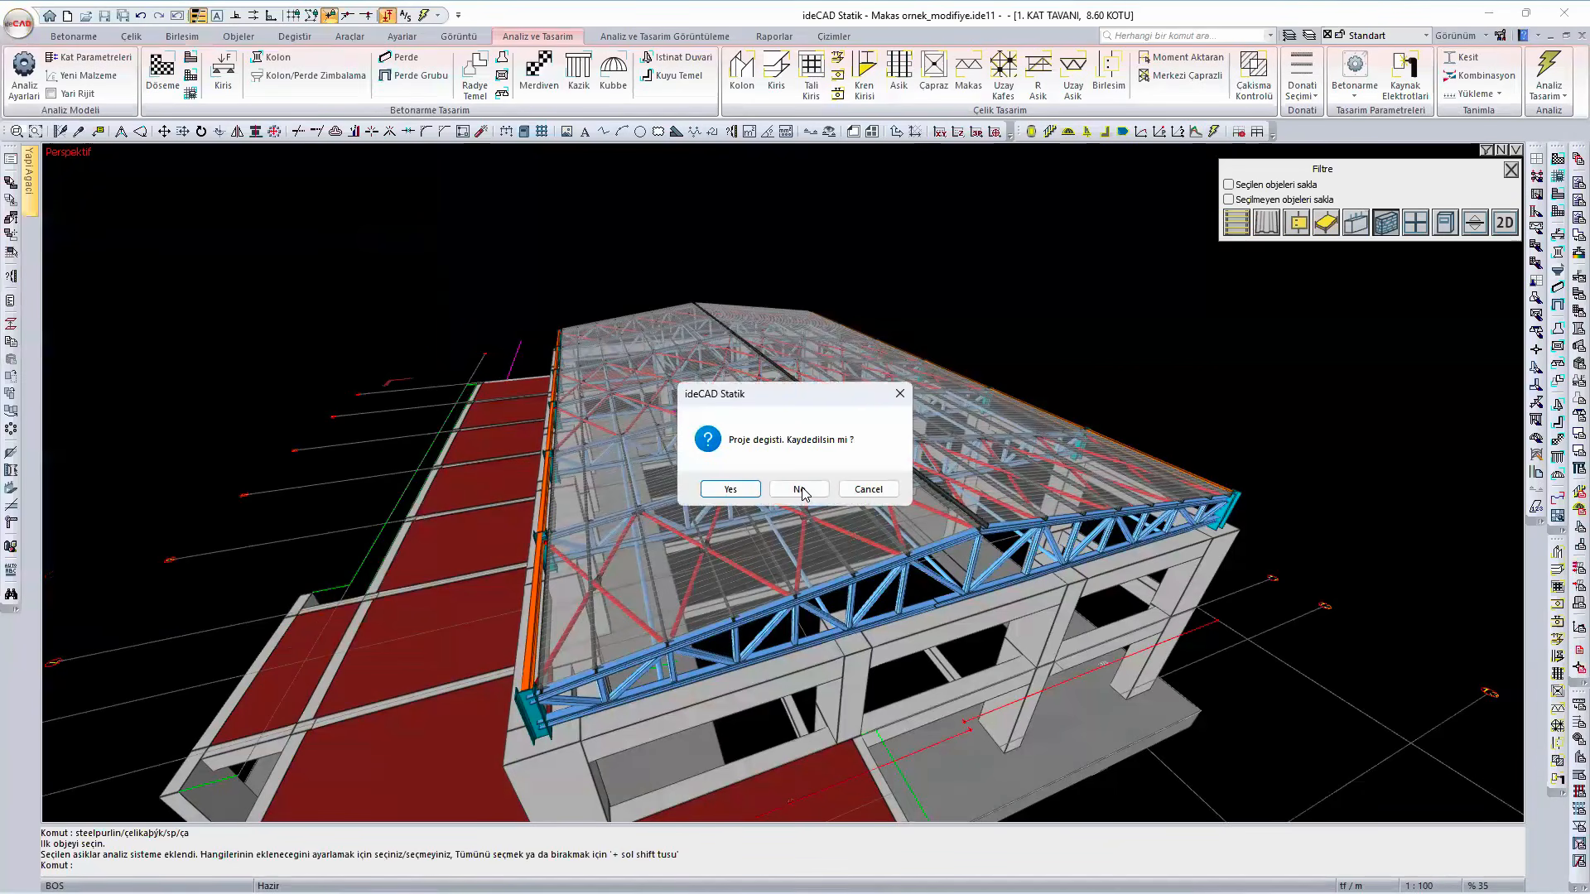
left_click(778, 489)
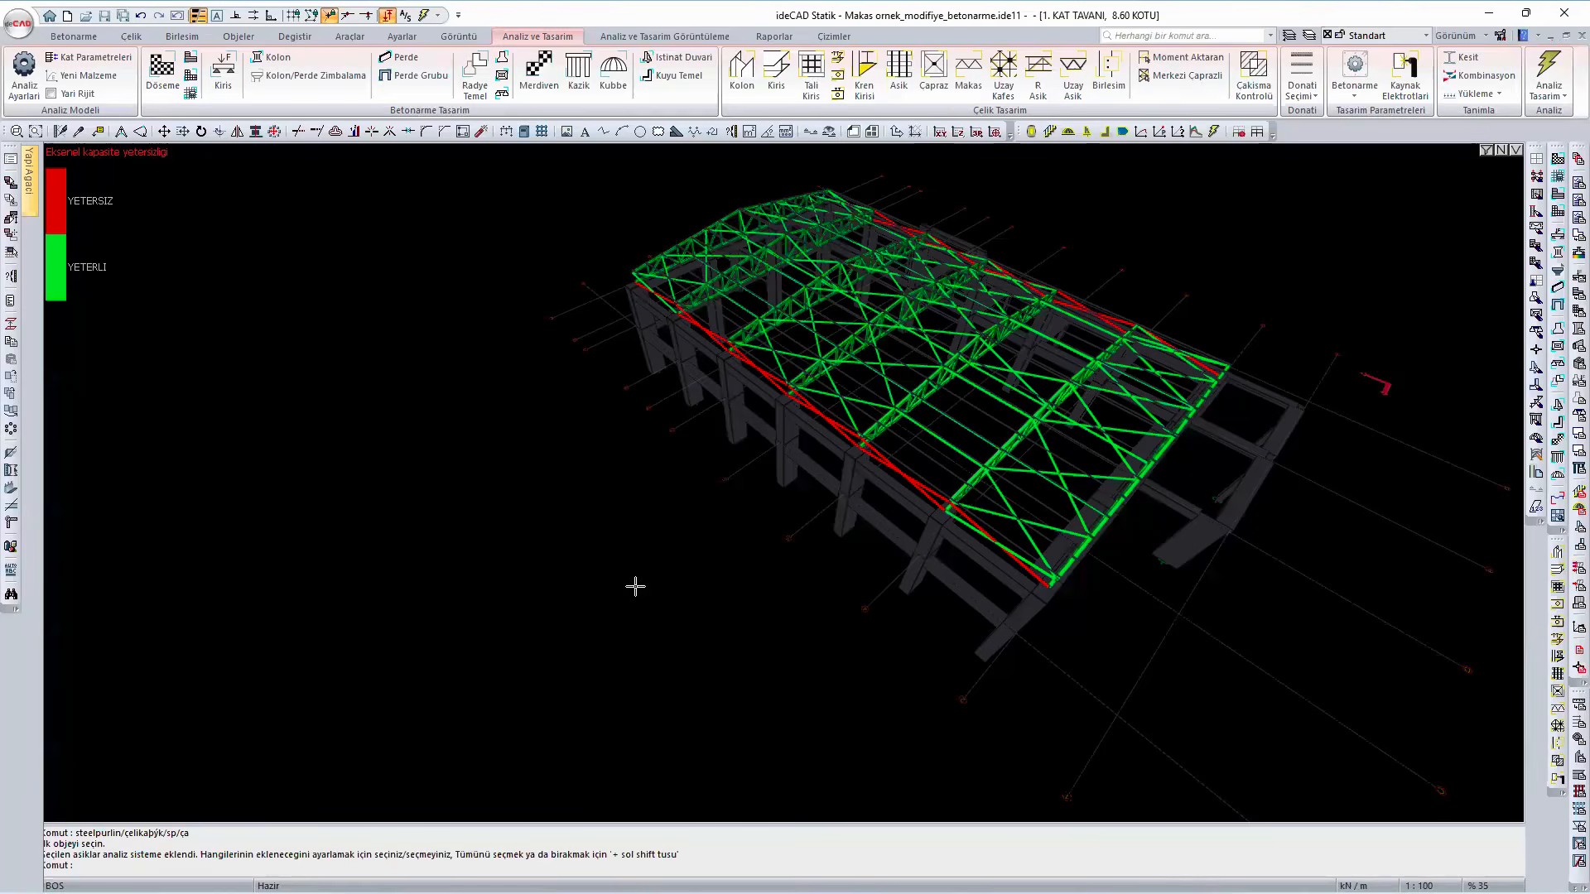
- Switch the 3D view from the axial capacity display to the solid model
right_click(636, 586)
left_click(698, 537)
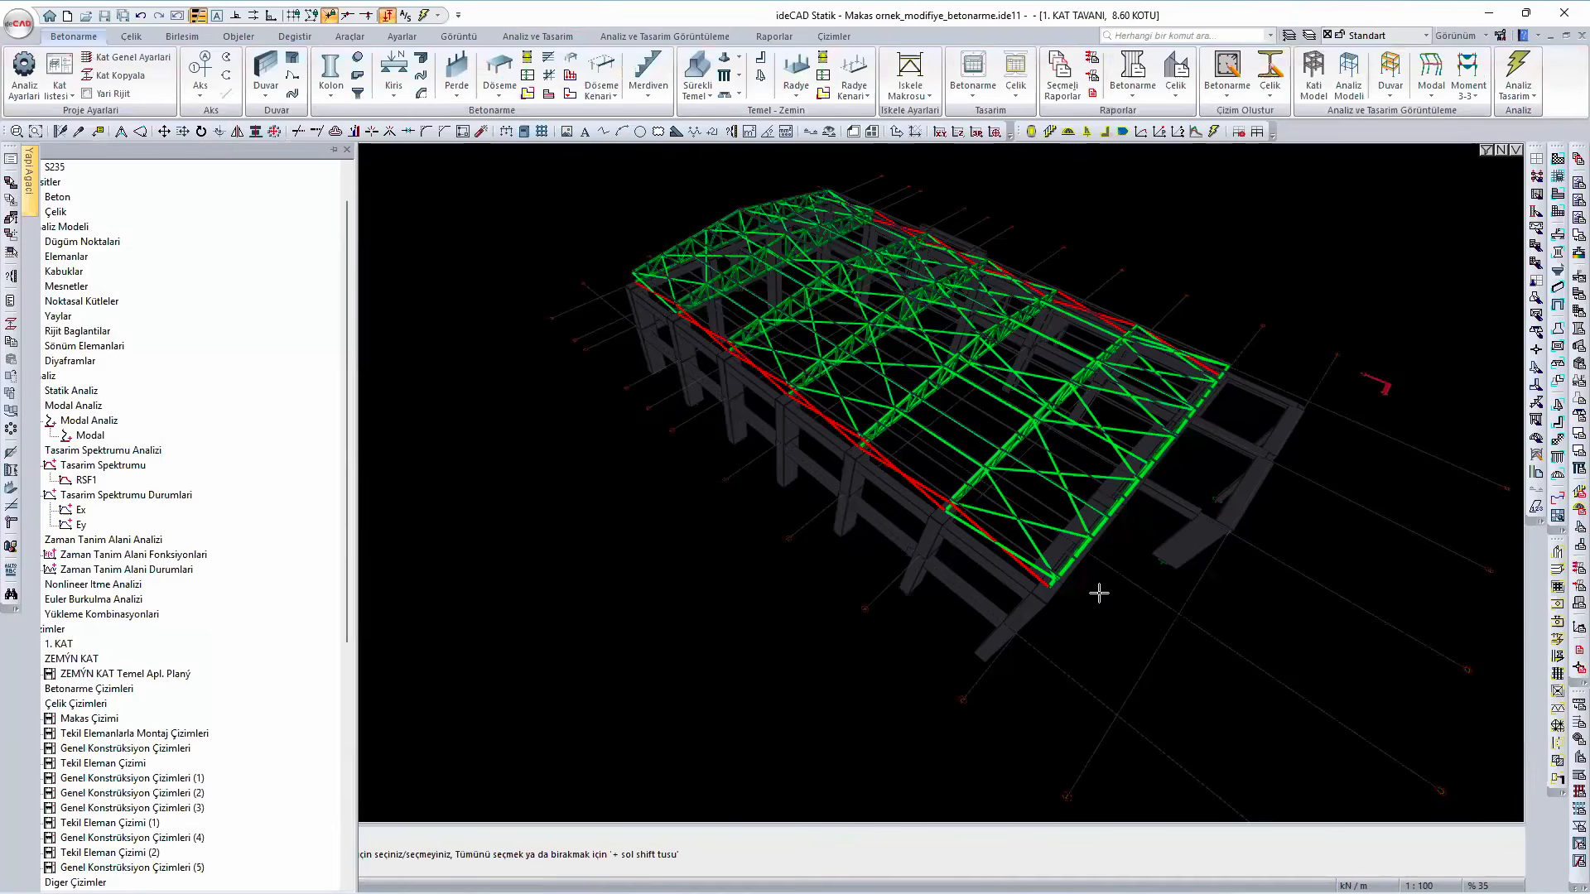
scroll(1370, 260, "up", 3)
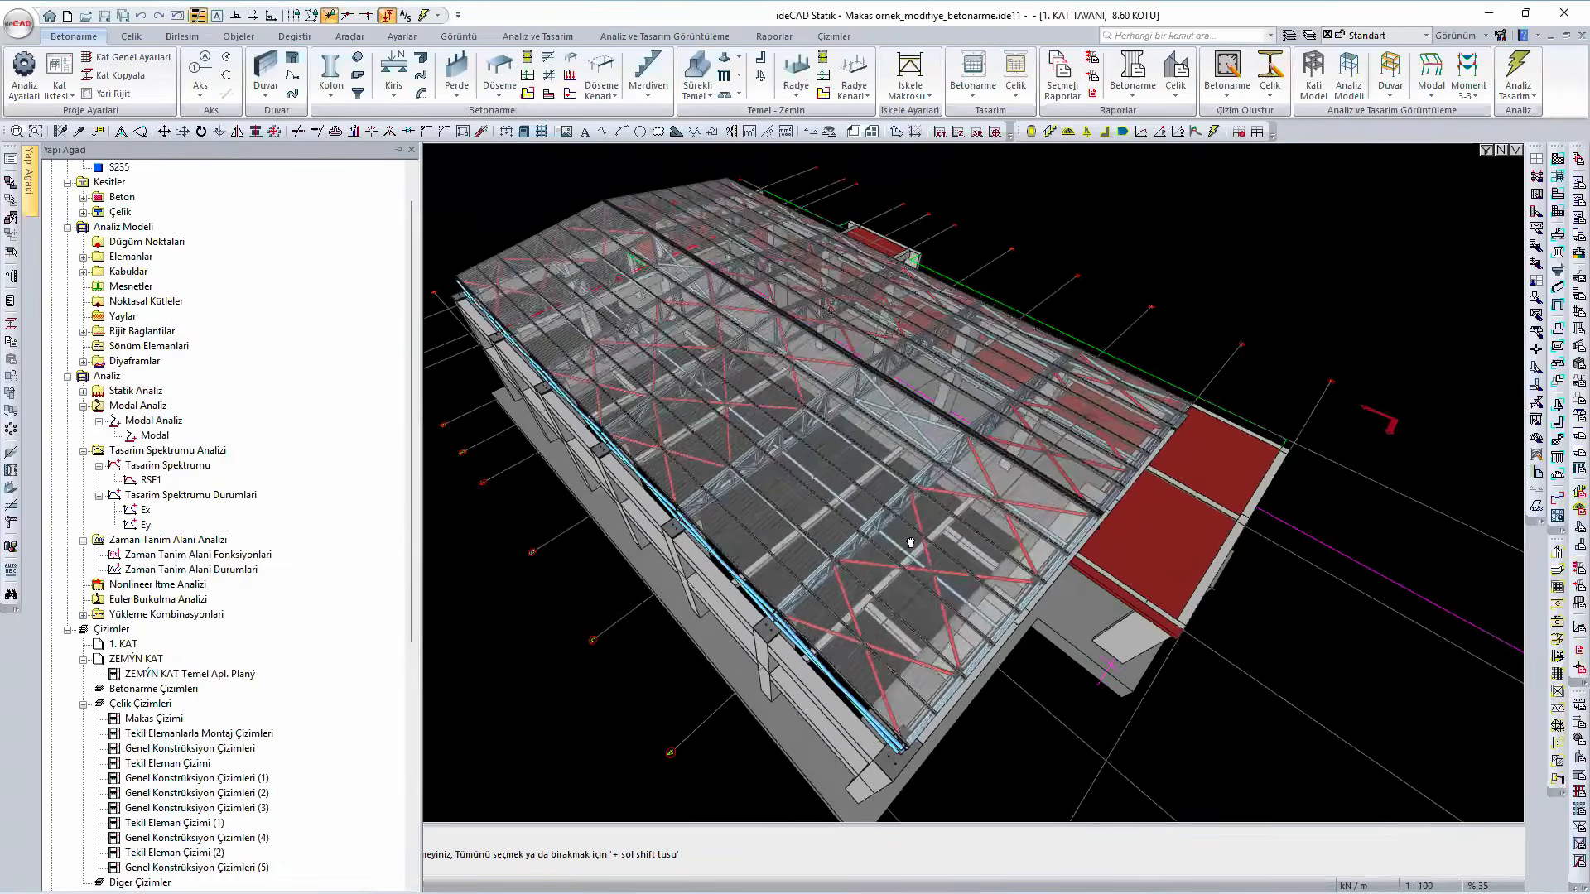
- Examine from several sides how the end truss's bottom chord rests on the concrete corner column
middle_click_drag(910, 542, 976, 568, "shift")
scroll(839, 669, "up", 3)
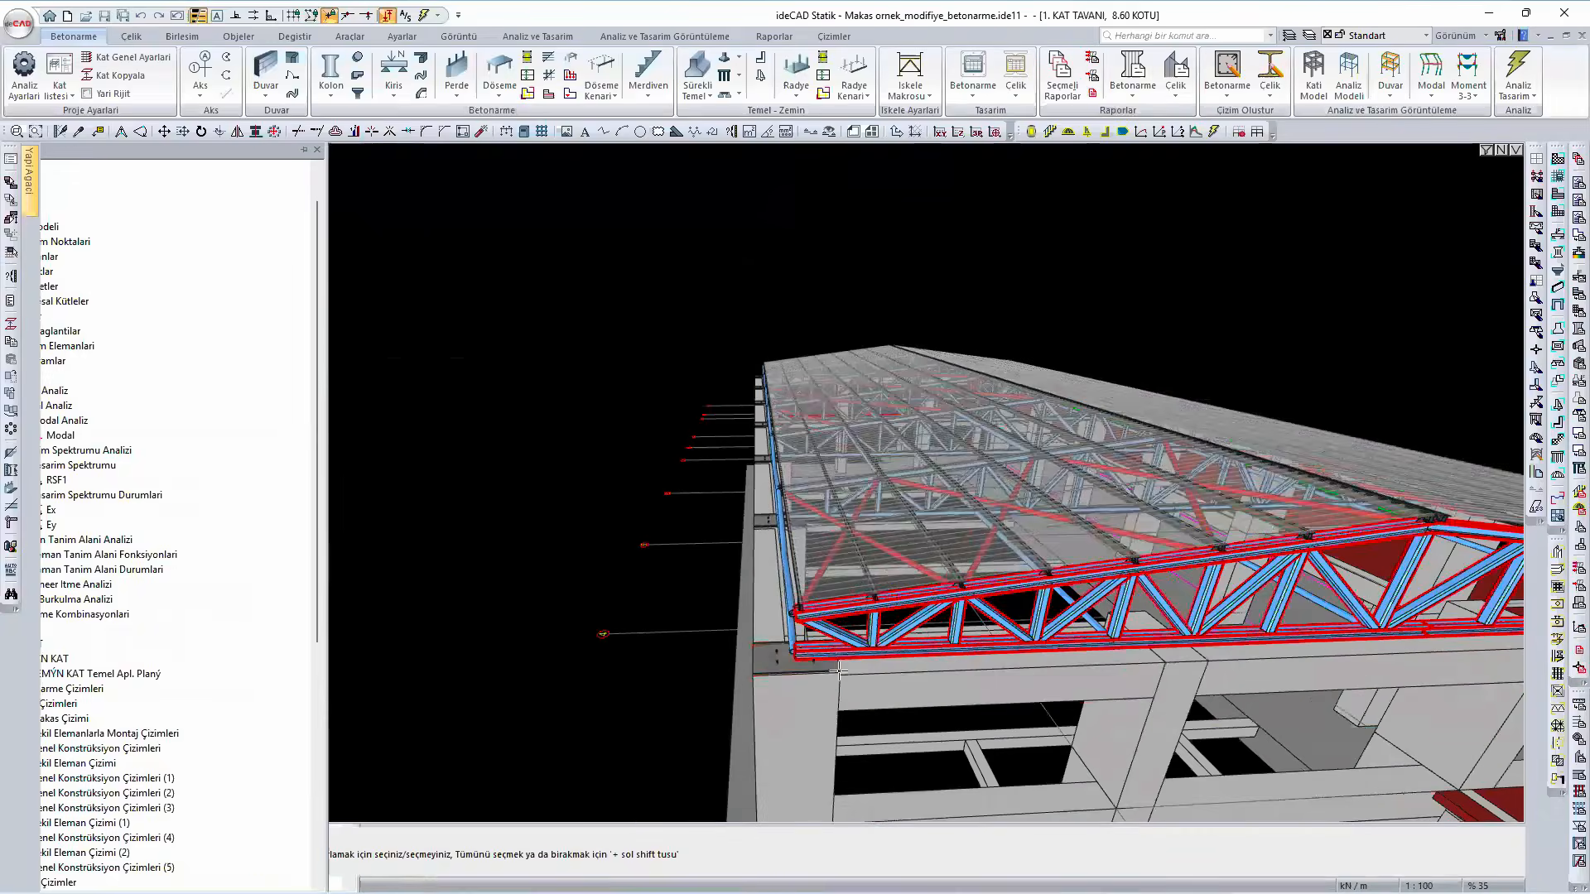
scroll(839, 669, "up", 2)
middle_click_drag(849, 679, 887, 606, "ctrl")
middle_click_drag(822, 649, 546, 634, "ctrl")
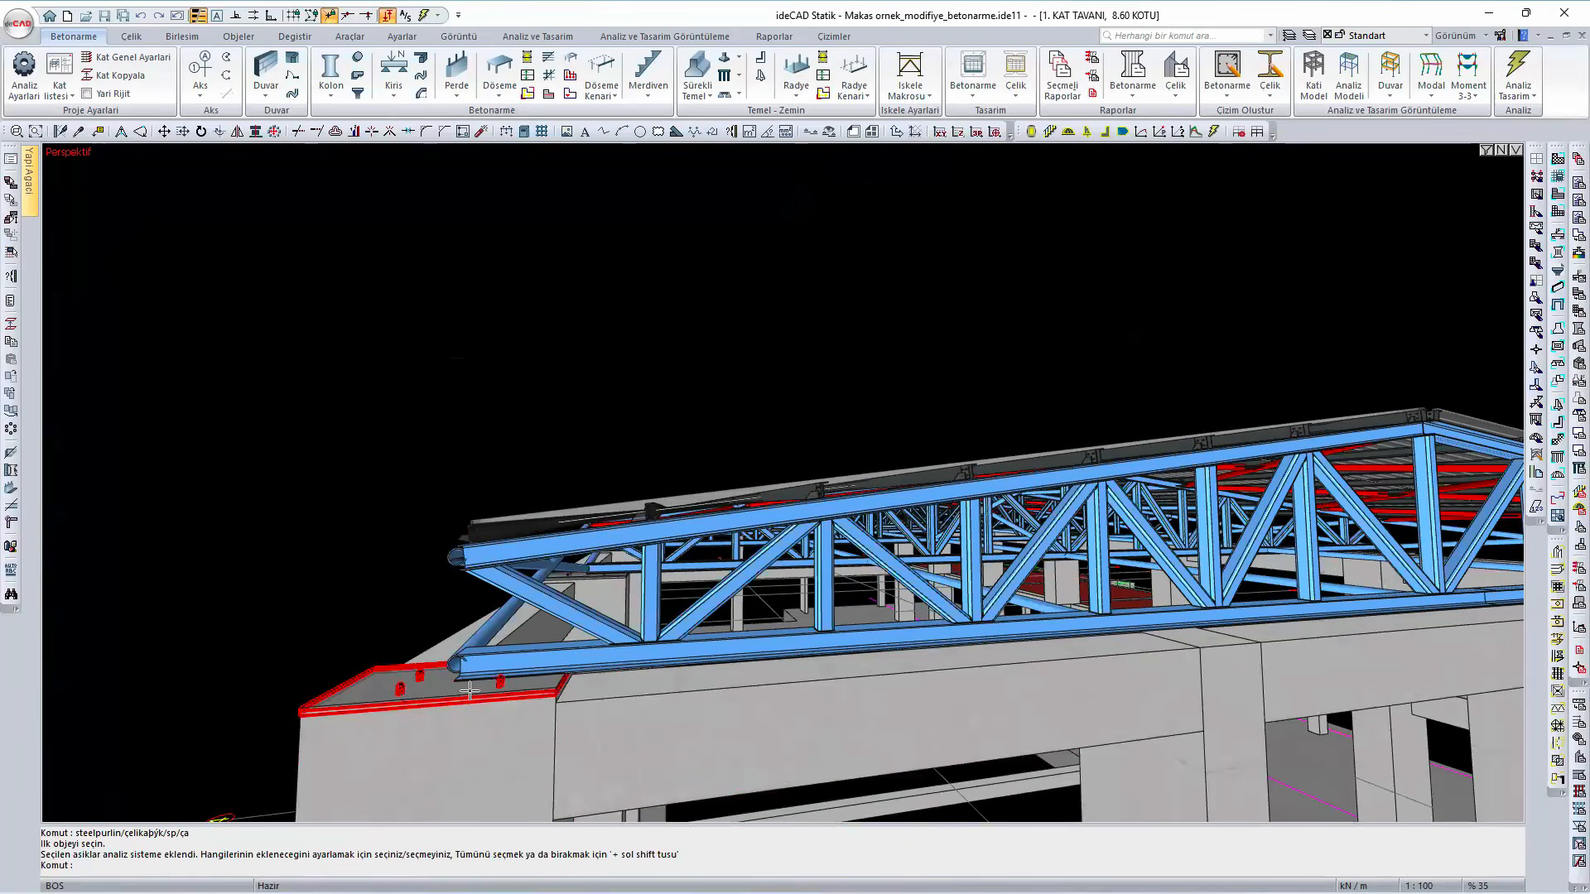
scroll(469, 690, "down", 5)
middle_click_drag(470, 682, 450, 626, "ctrl")
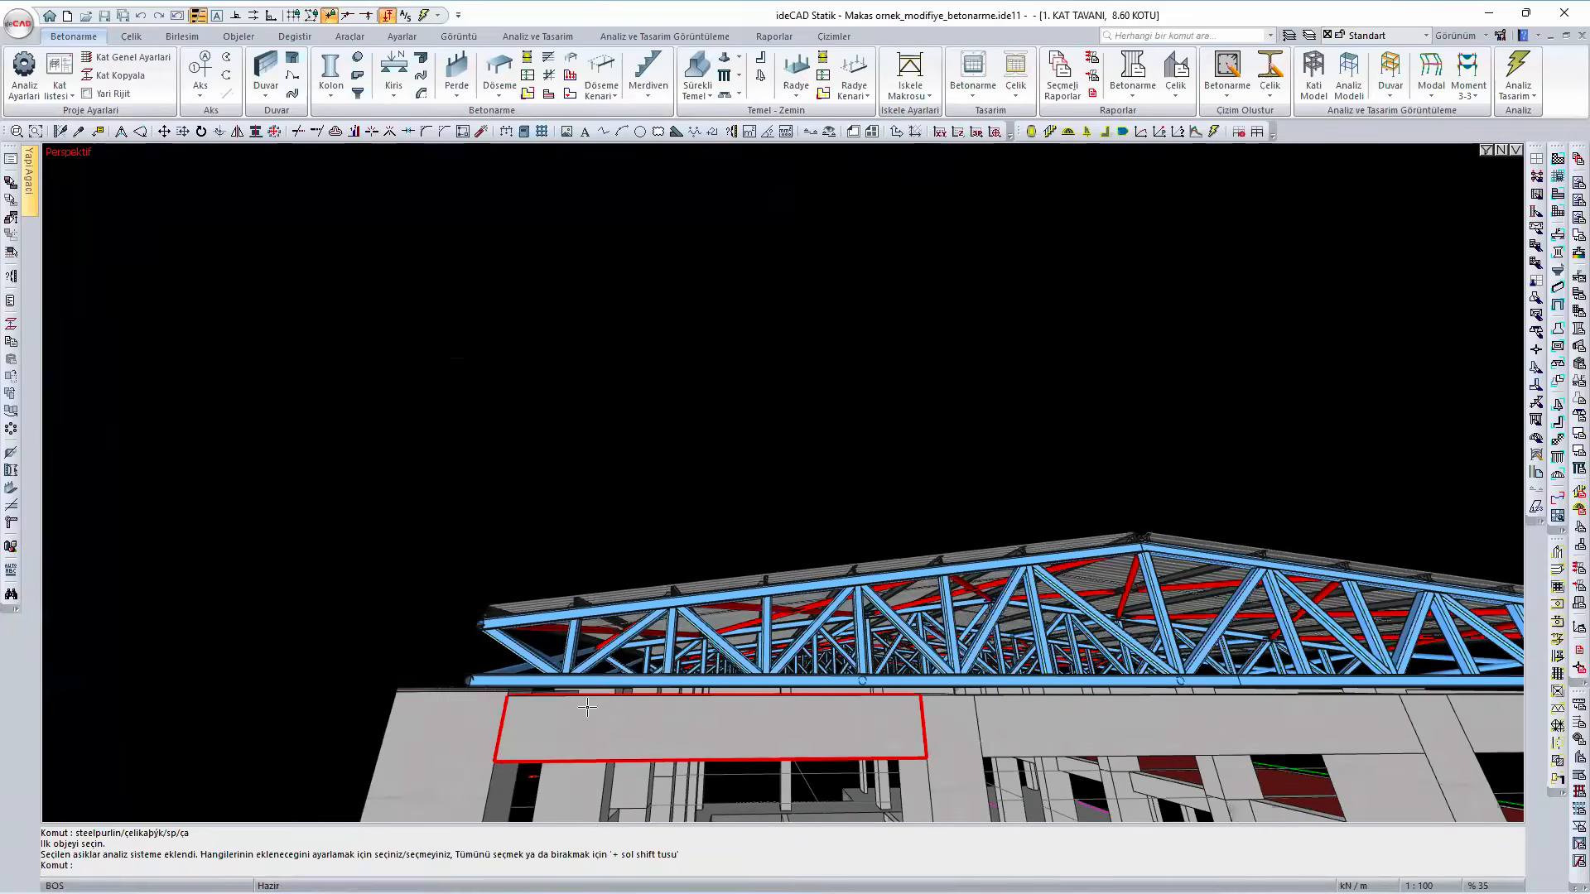
middle_click_drag(597, 717, 668, 735, "ctrl")
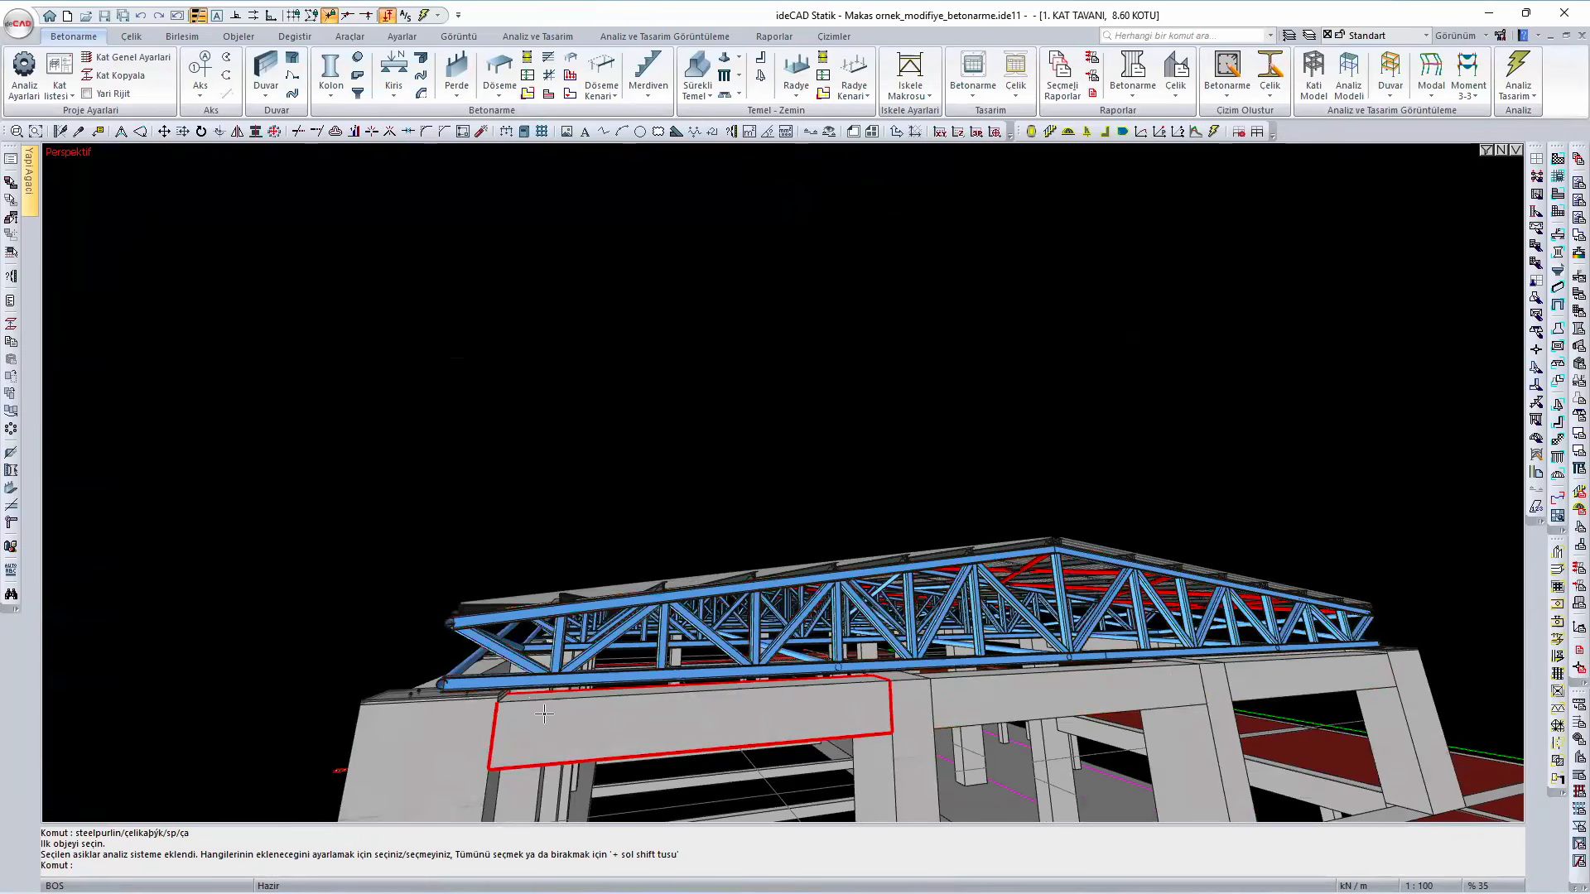
scroll(501, 695, "up", 4)
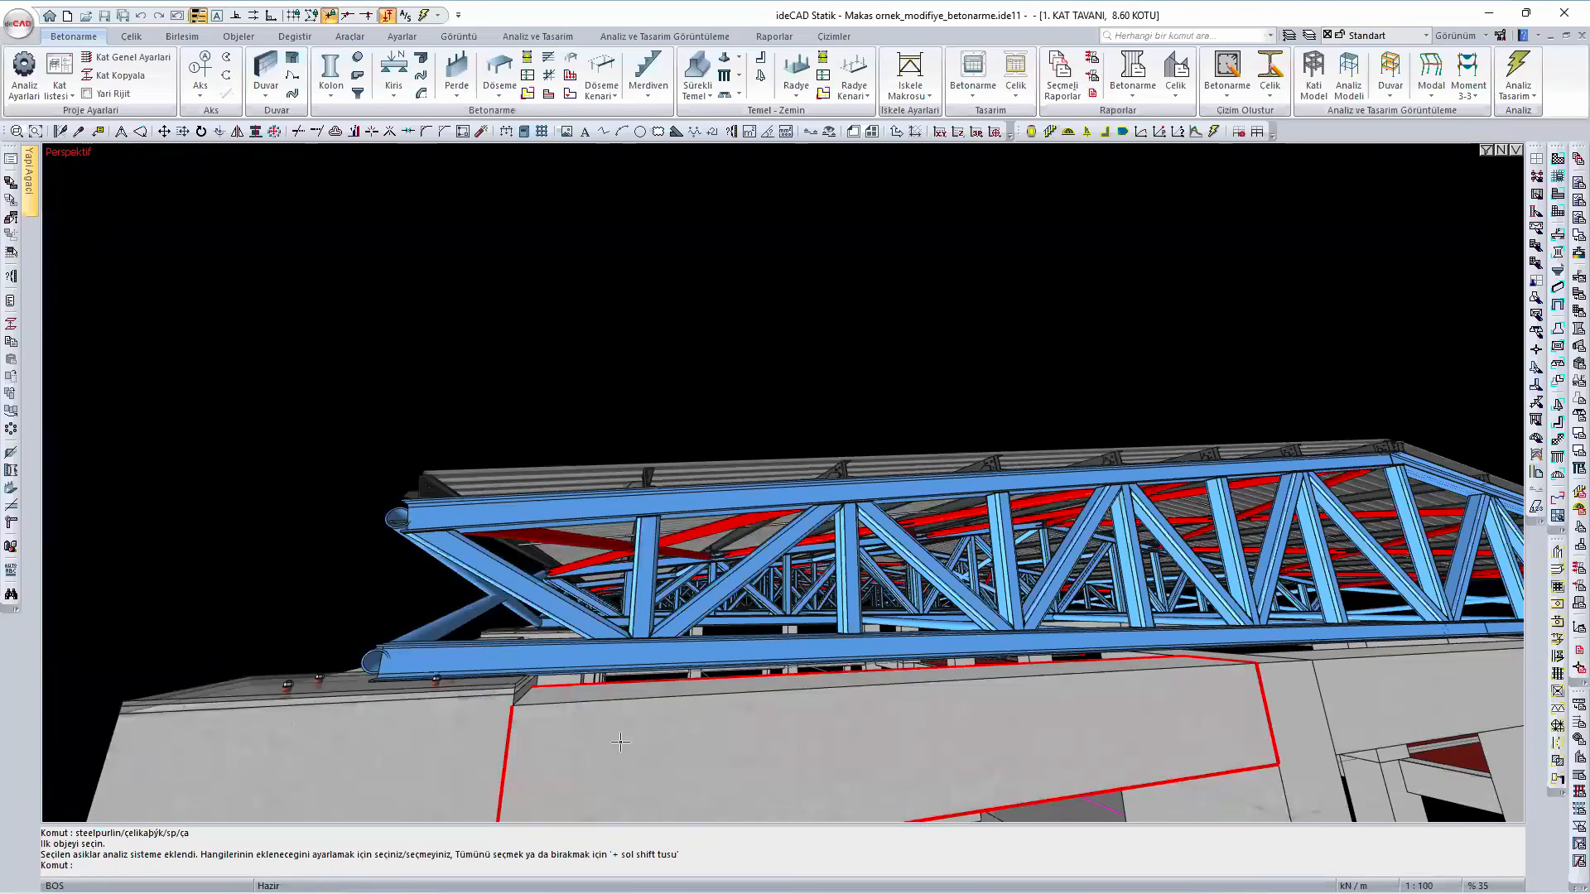
scroll(606, 717, "down", 3)
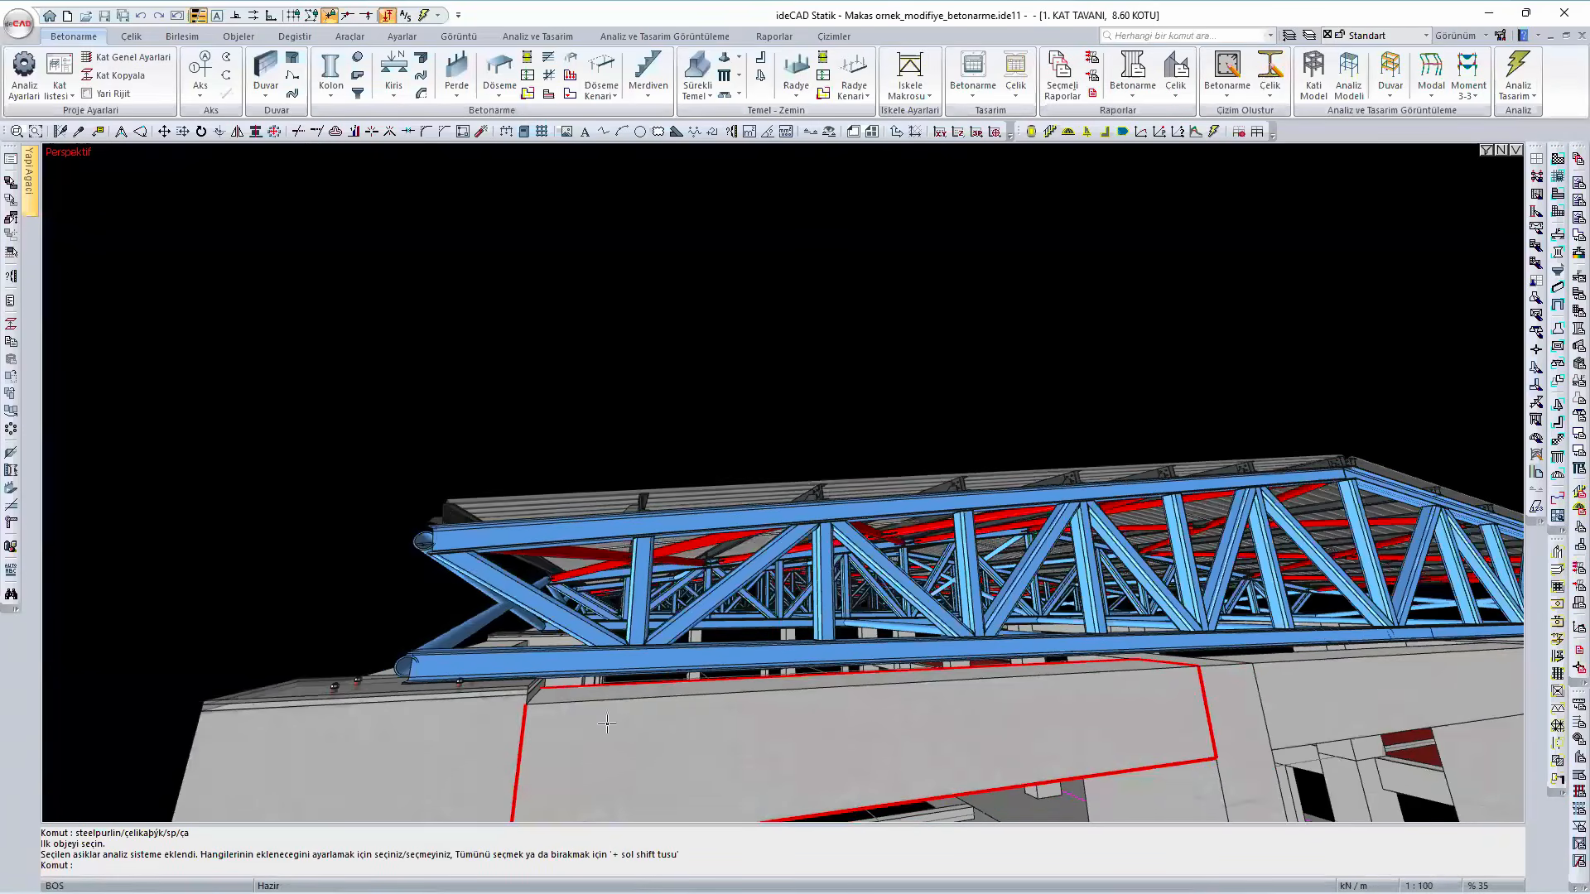
middle_click_drag(615, 741, 633, 815, "ctrl")
scroll(826, 660, "down", 1)
middle_click_drag(826, 659, 1022, 653, "ctrl")
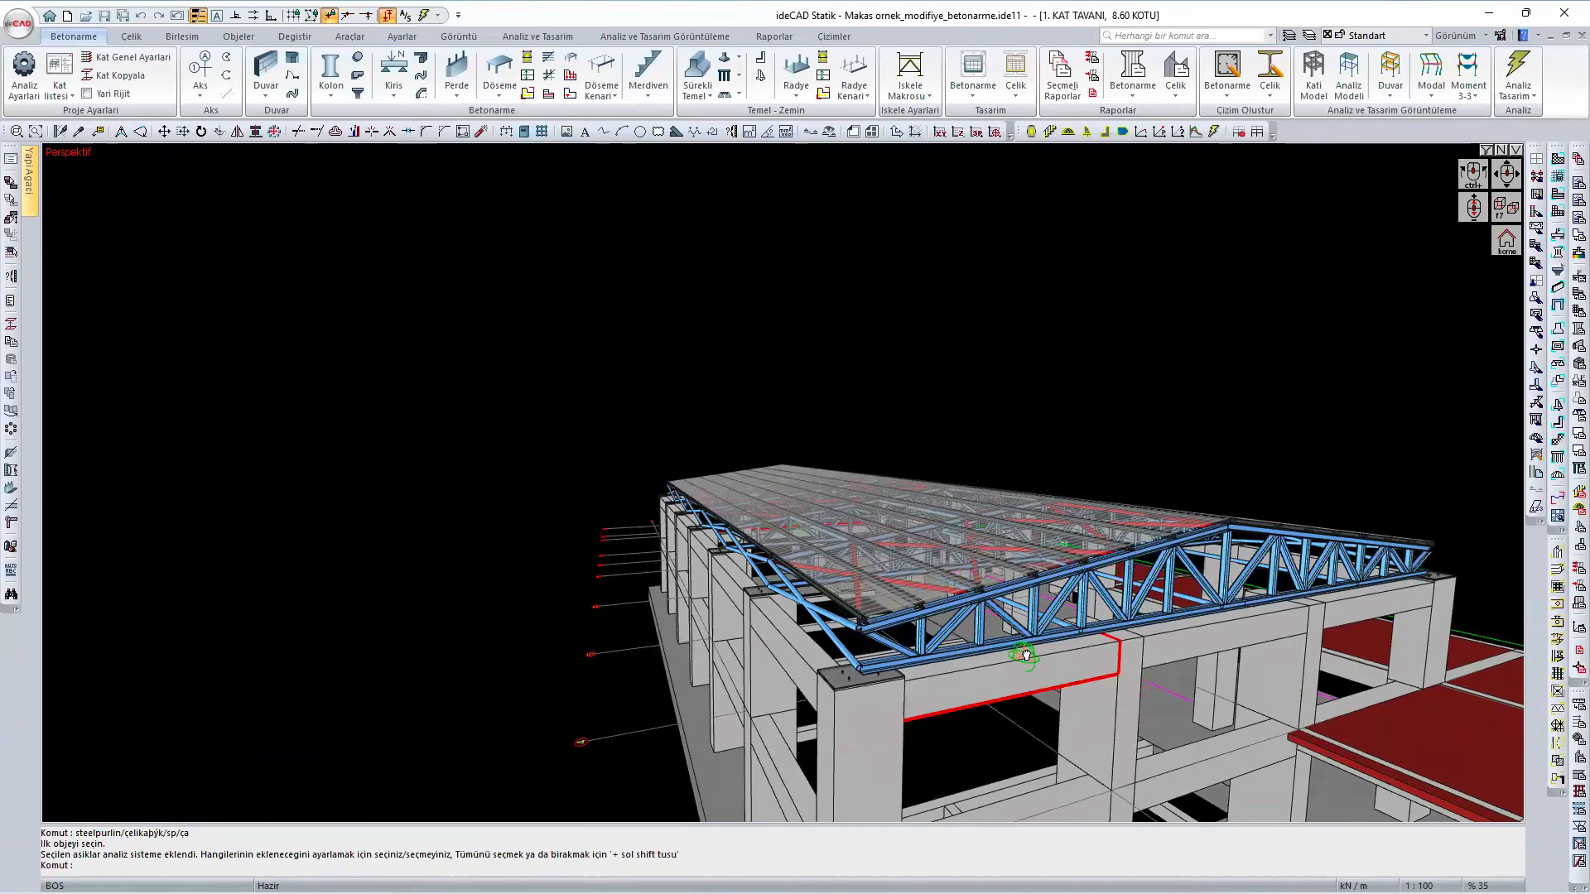
- Hide the roof cladding and the purlins with the view filter, leaving the trusses and bracing exposed
left_click(1487, 151)
left_click(1231, 232)
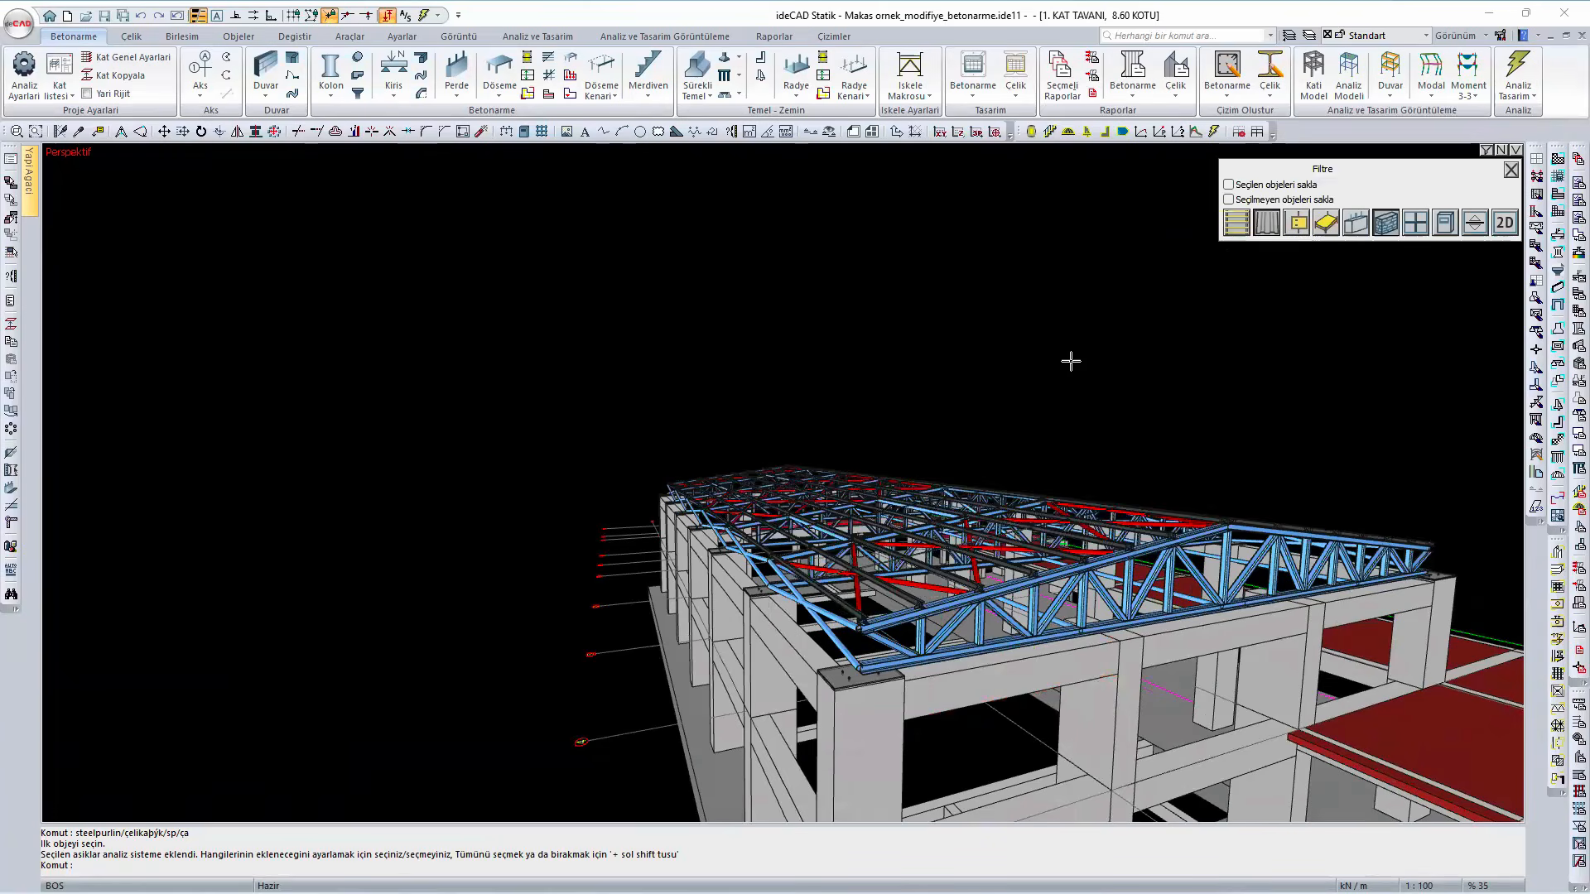
left_click(1511, 171)
- Examine the end truss's seating on the corner column and the tube members linking the trusses along the eave
scroll(866, 702, "up", 4)
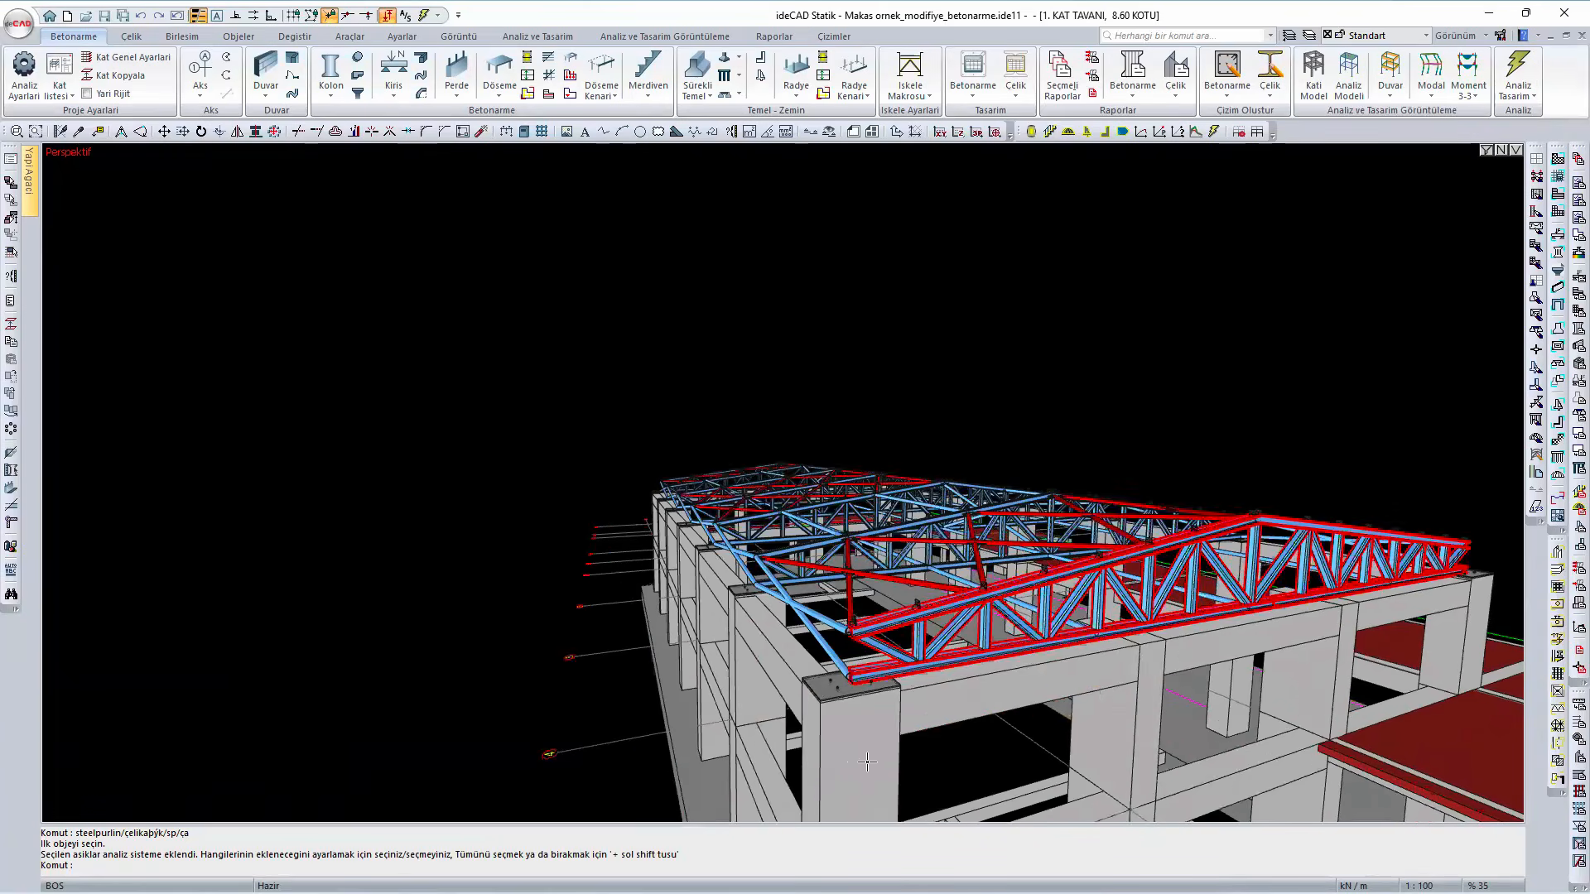
scroll(880, 701, "down", 3)
middle_click_drag(881, 701, 1106, 728)
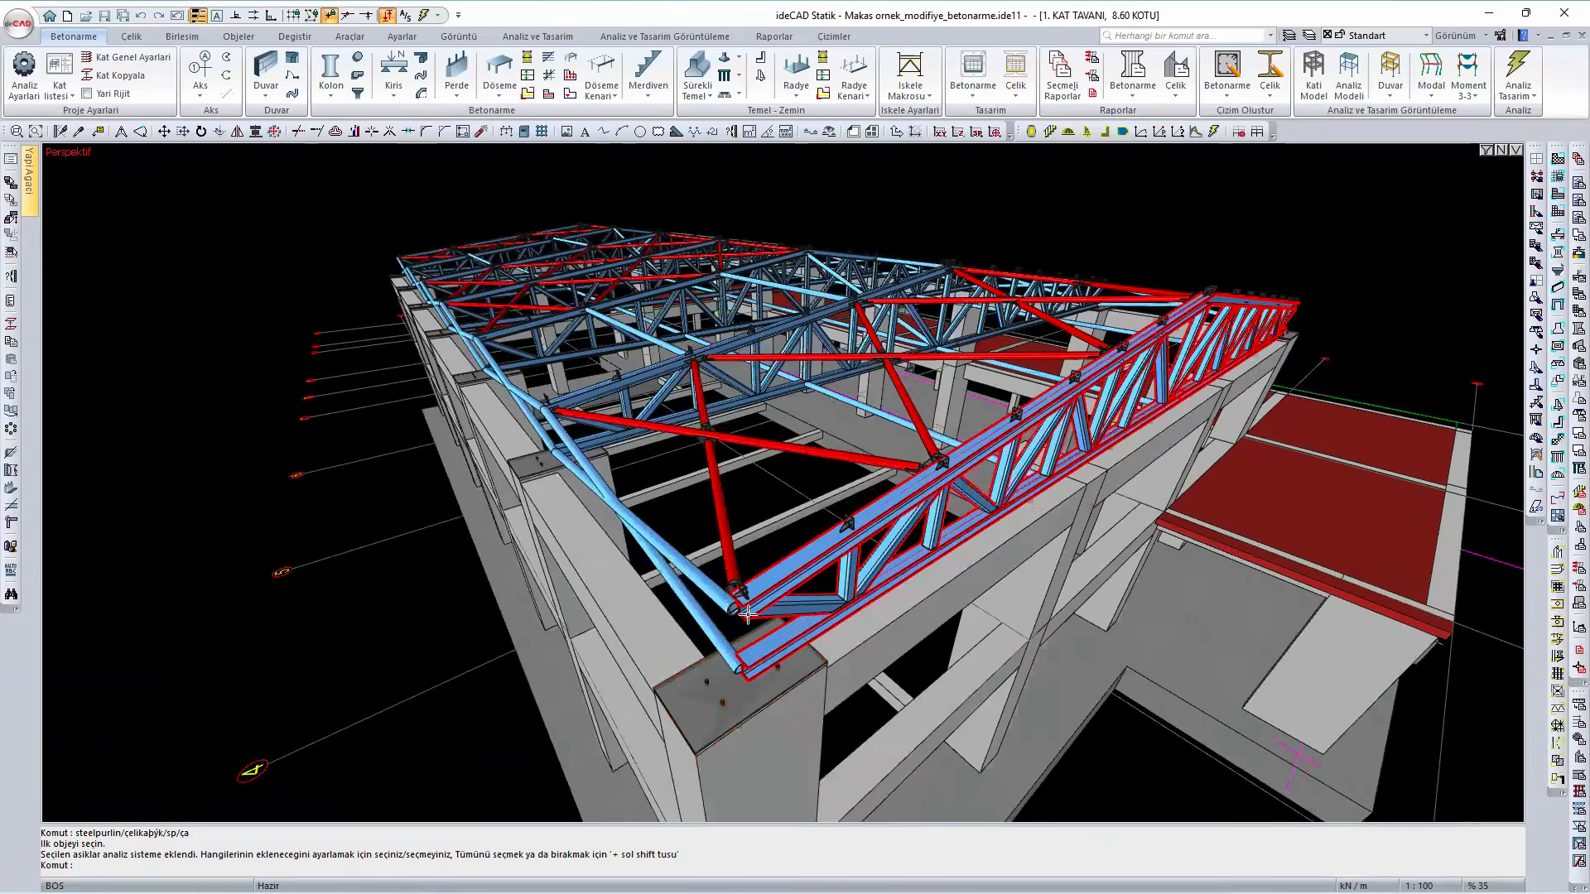
scroll(747, 609, "up", 4)
mouse_move(747, 609)
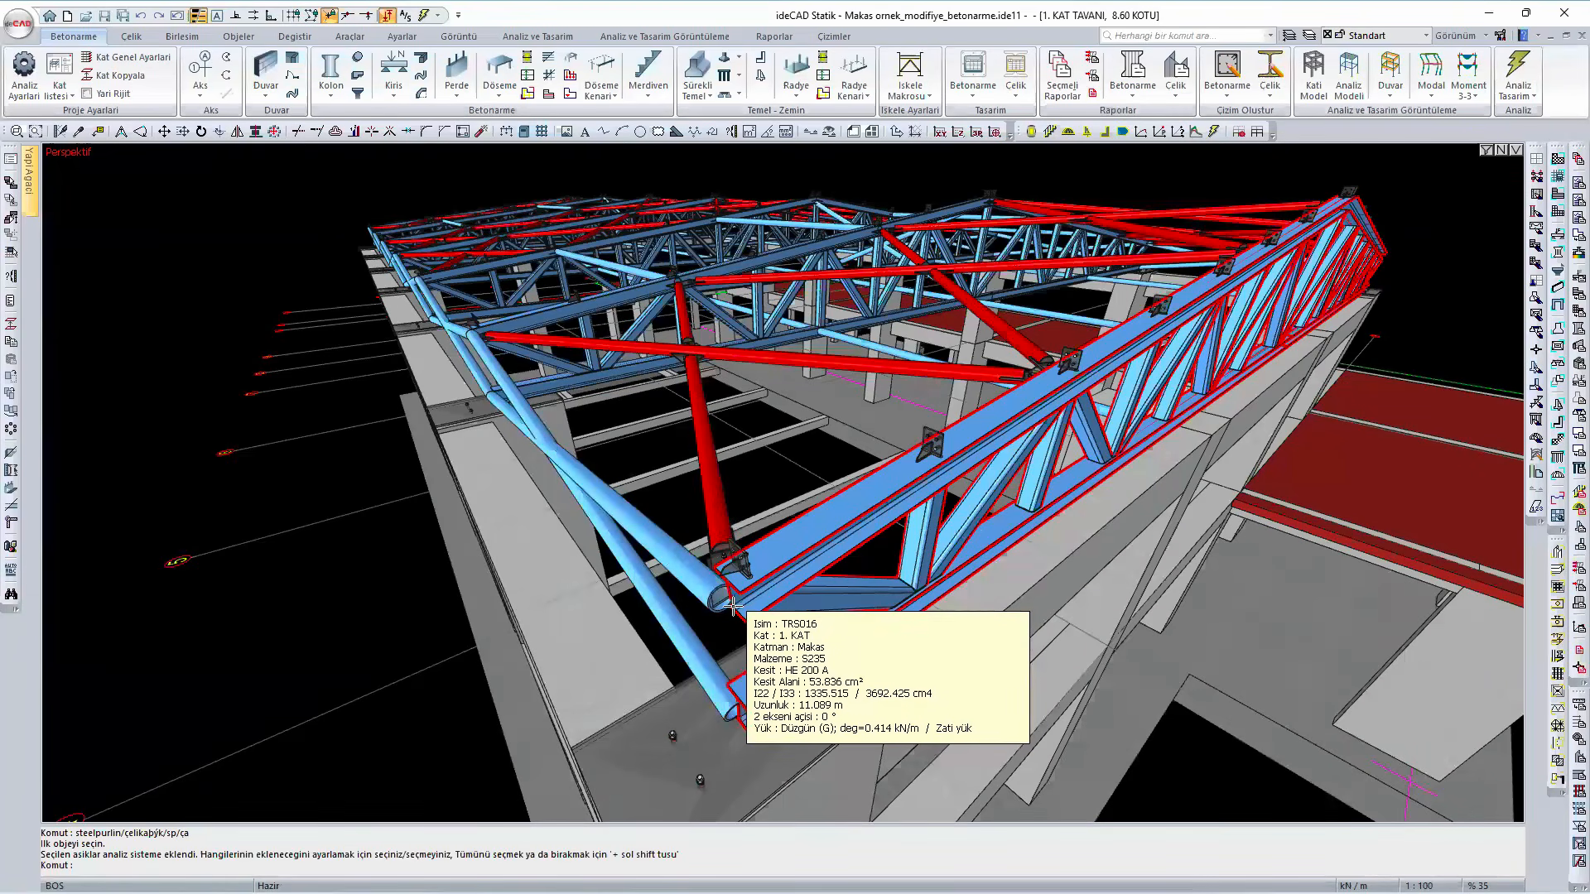
scroll(733, 609, "down", 2)
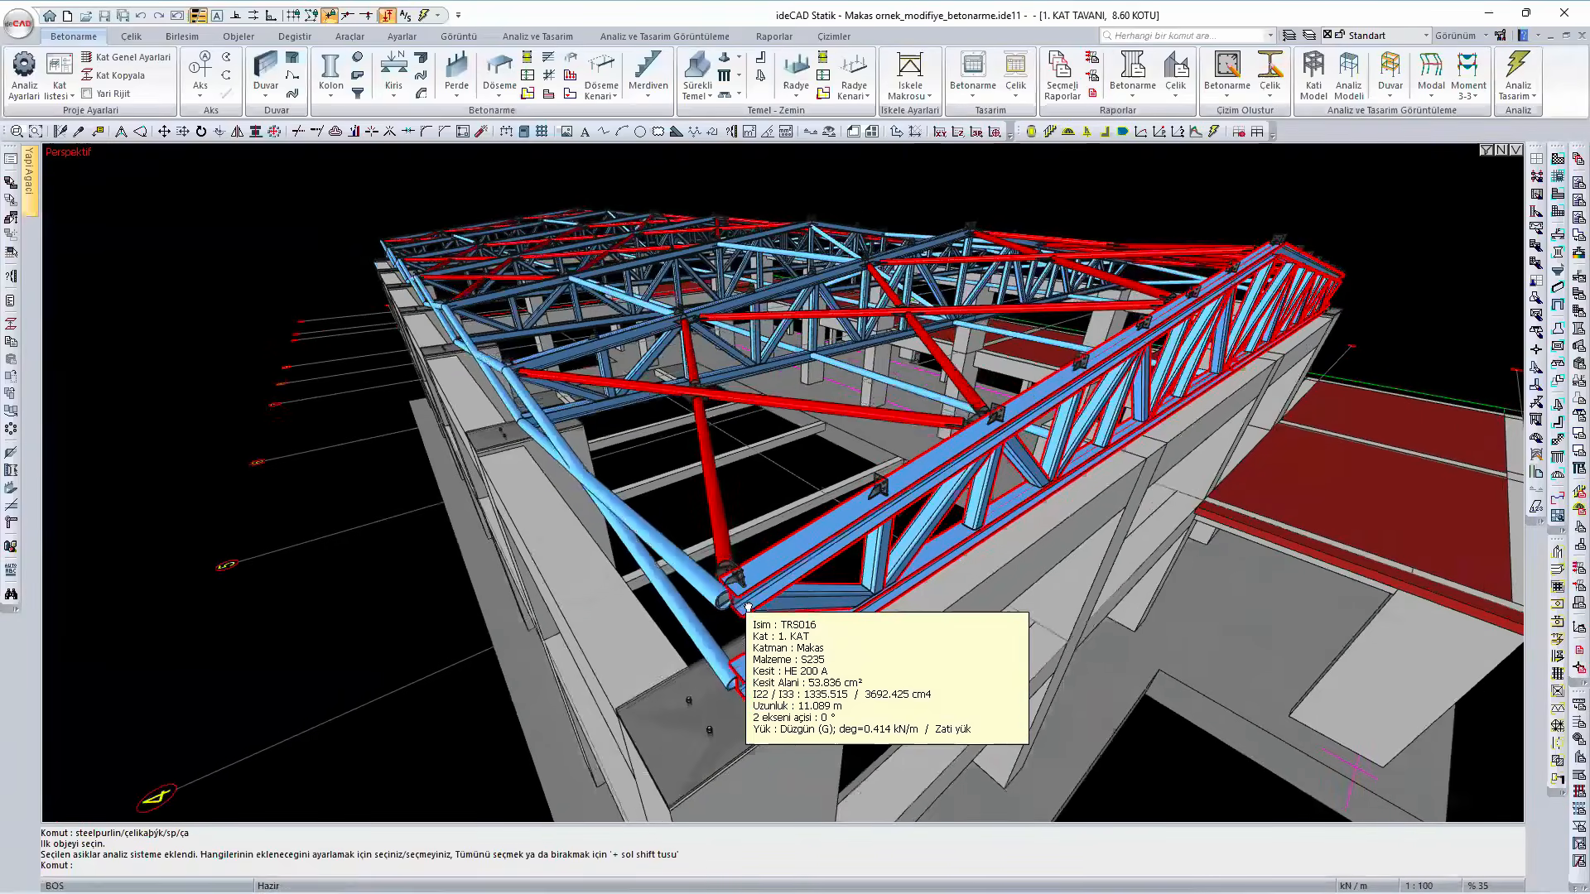
middle_click_drag(732, 609, 197, 439, "ctrl")
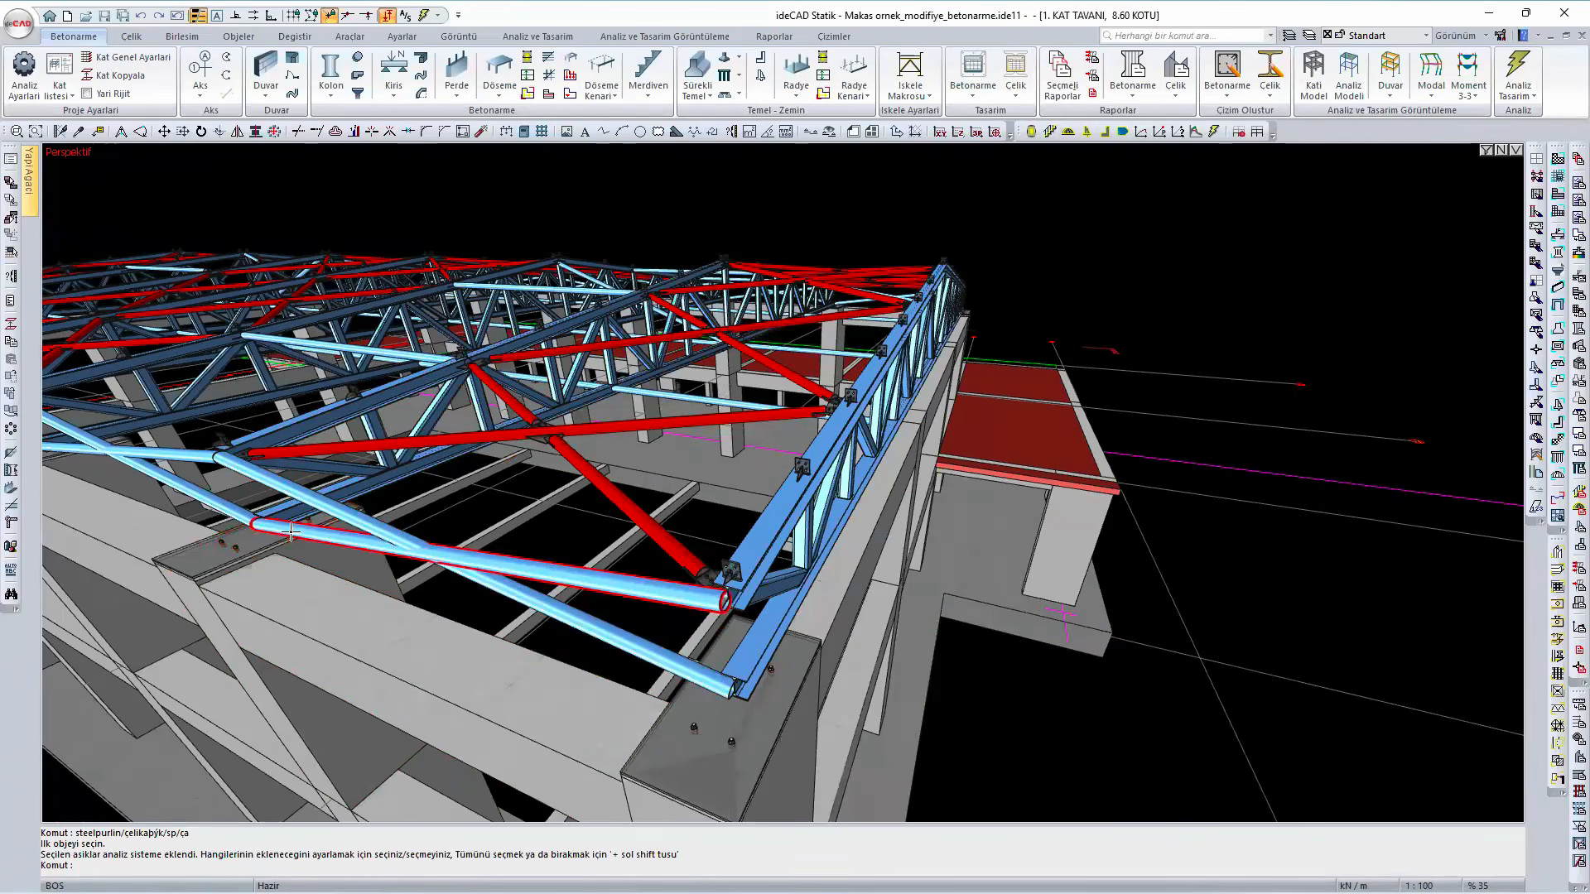
middle_click_drag(282, 538, 680, 640, "ctrl")
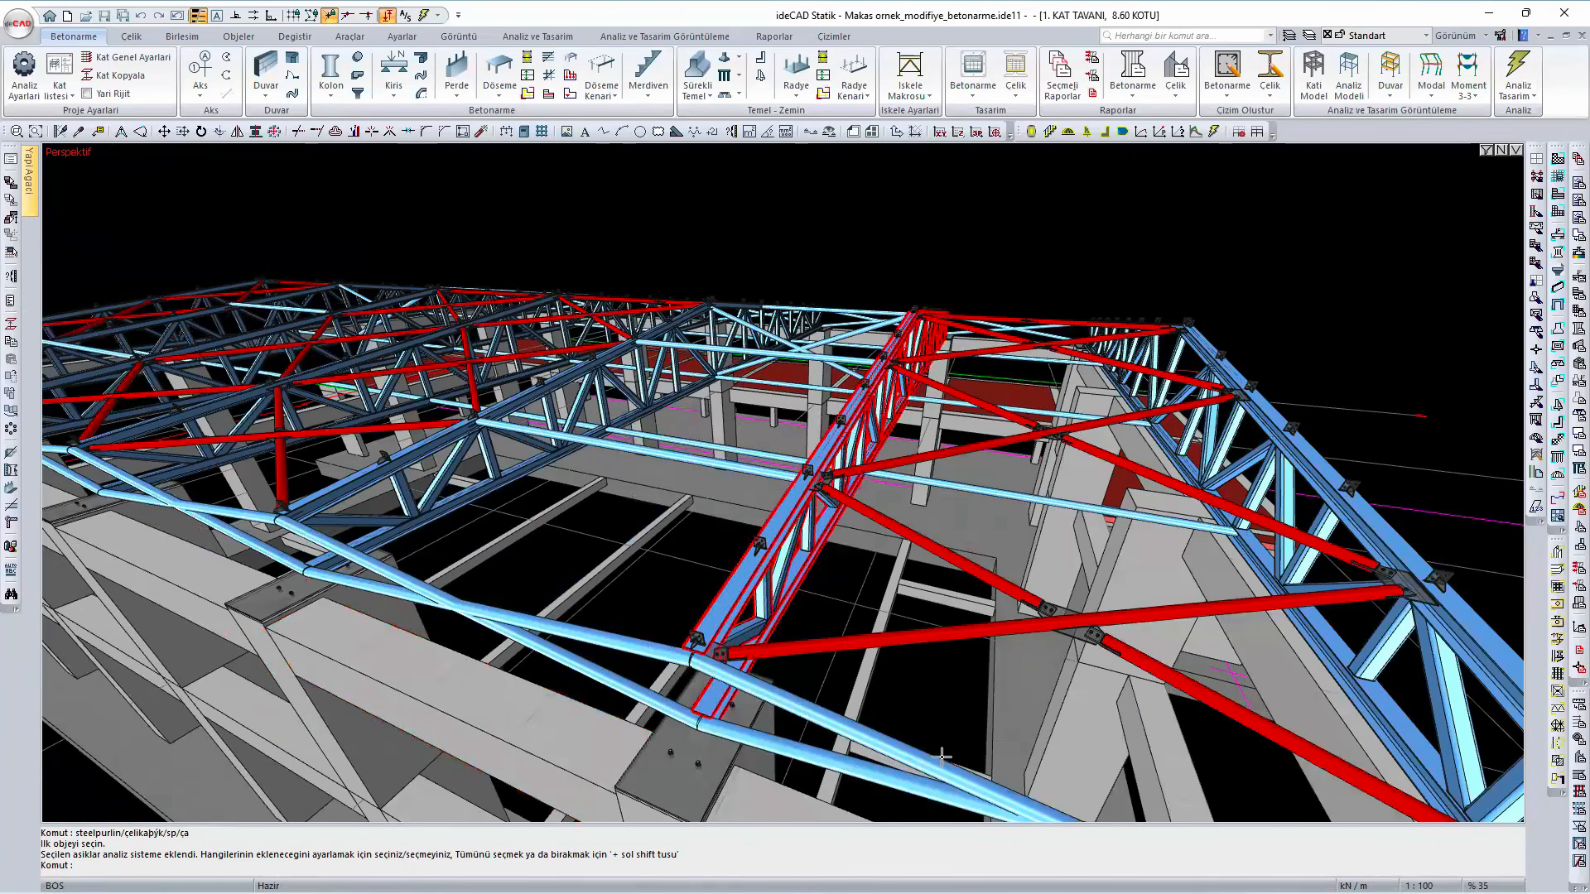
middle_click_drag(828, 644, 712, 576, "ctrl")
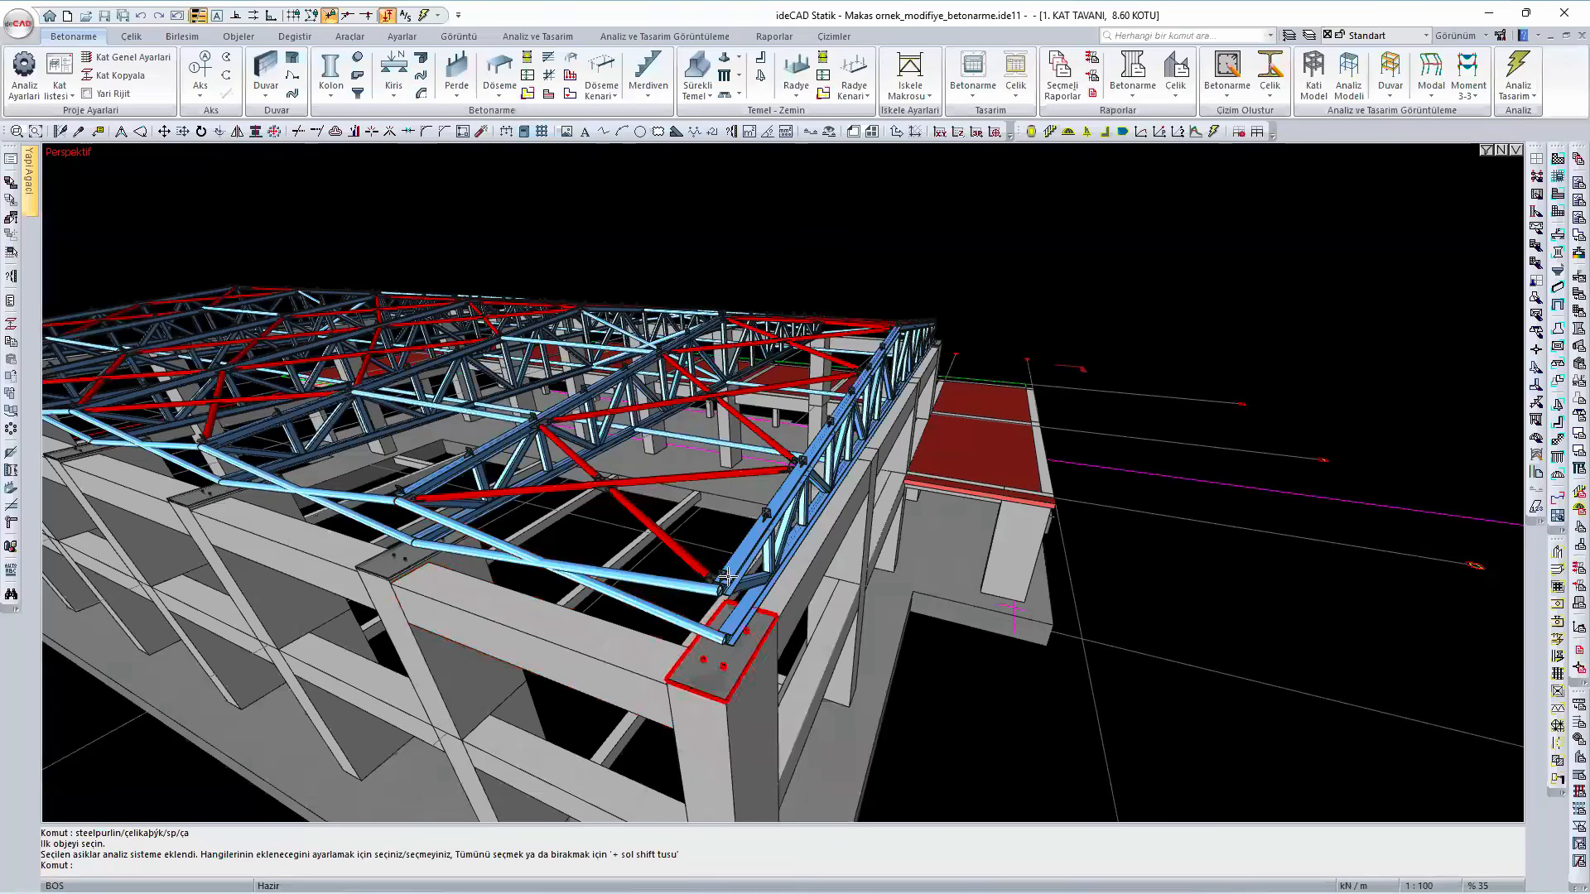
- Examine the red roof cross bracing and the longitudinal tubes between trusses, from the end bay along the building
scroll(698, 543, "down", 3)
middle_click_drag(696, 557, 1056, 454, "ctrl")
scroll(580, 480, "up", 4)
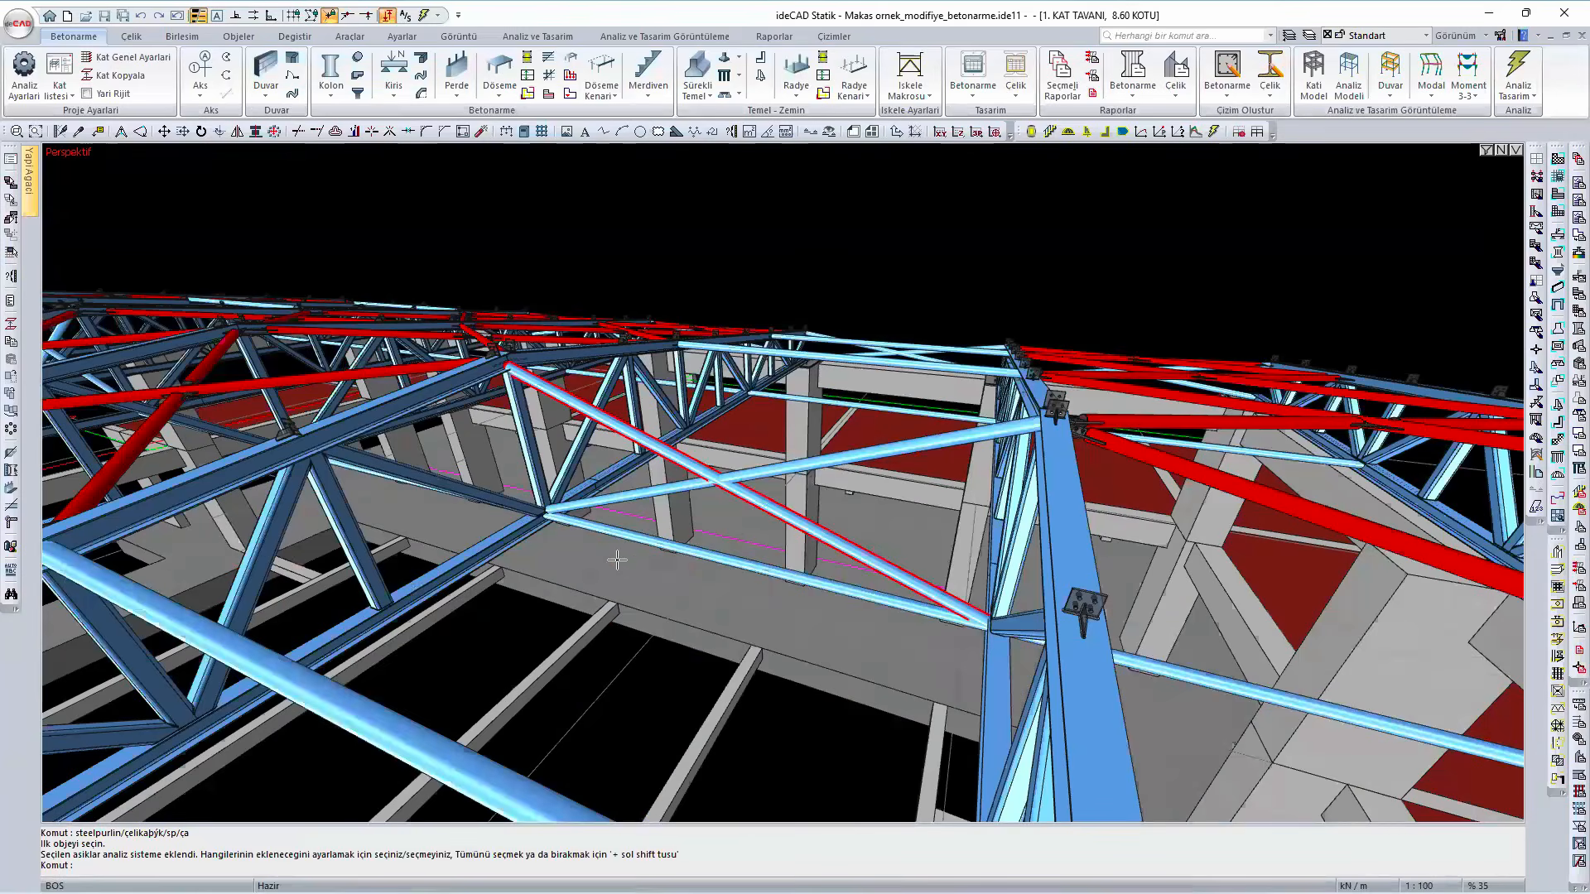
middle_click_drag(546, 669, 422, 668, "ctrl")
scroll(509, 488, "down", 1)
scroll(501, 539, "down", 2)
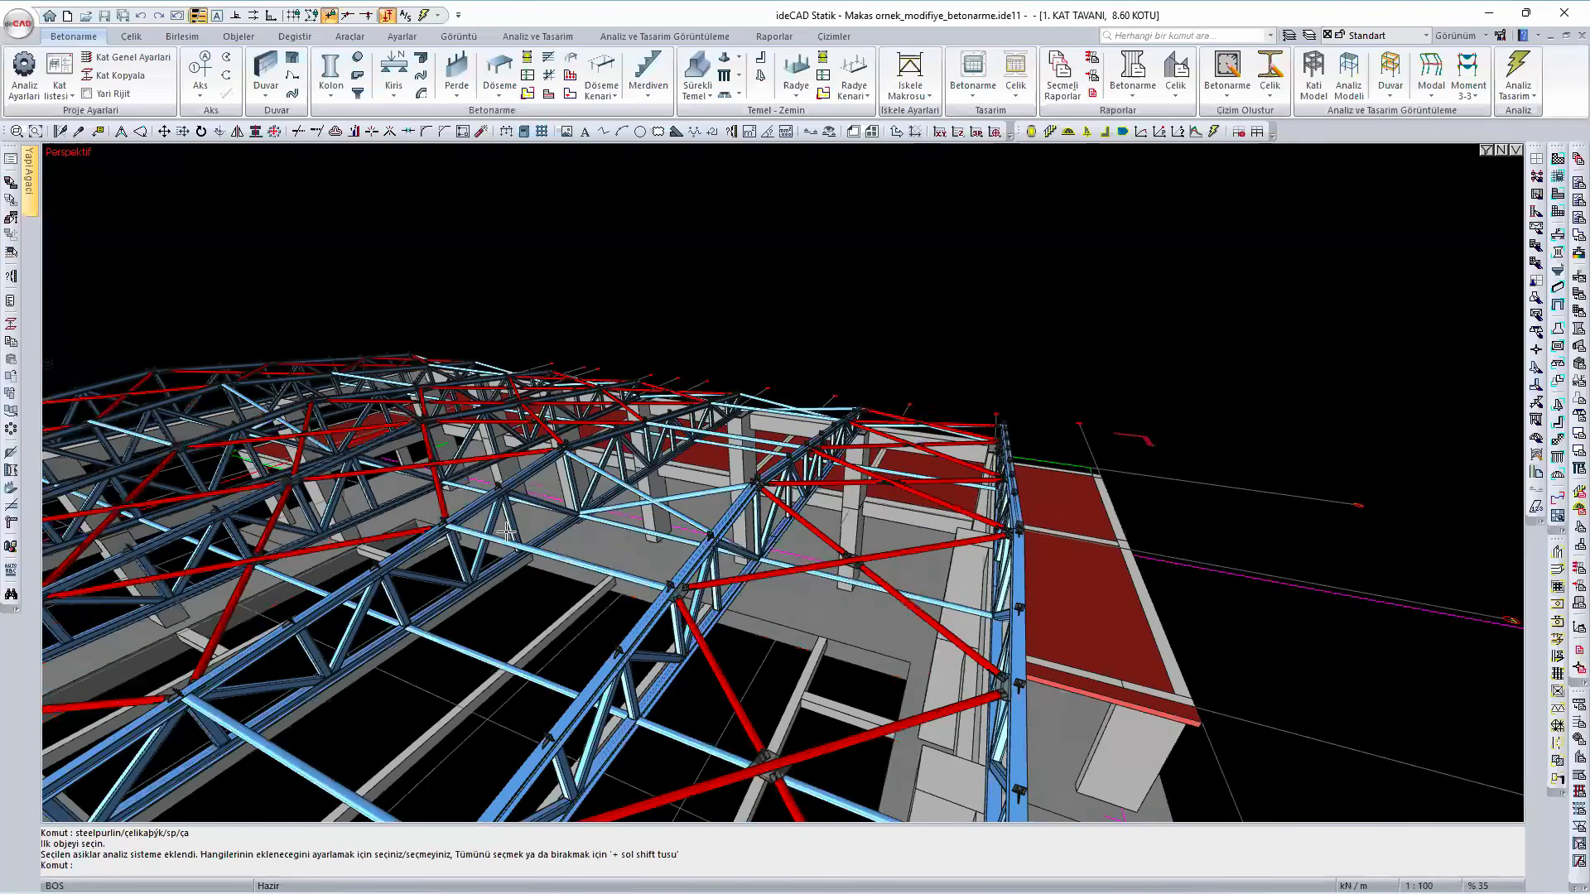
middle_click_drag(706, 607, 482, 591, "ctrl")
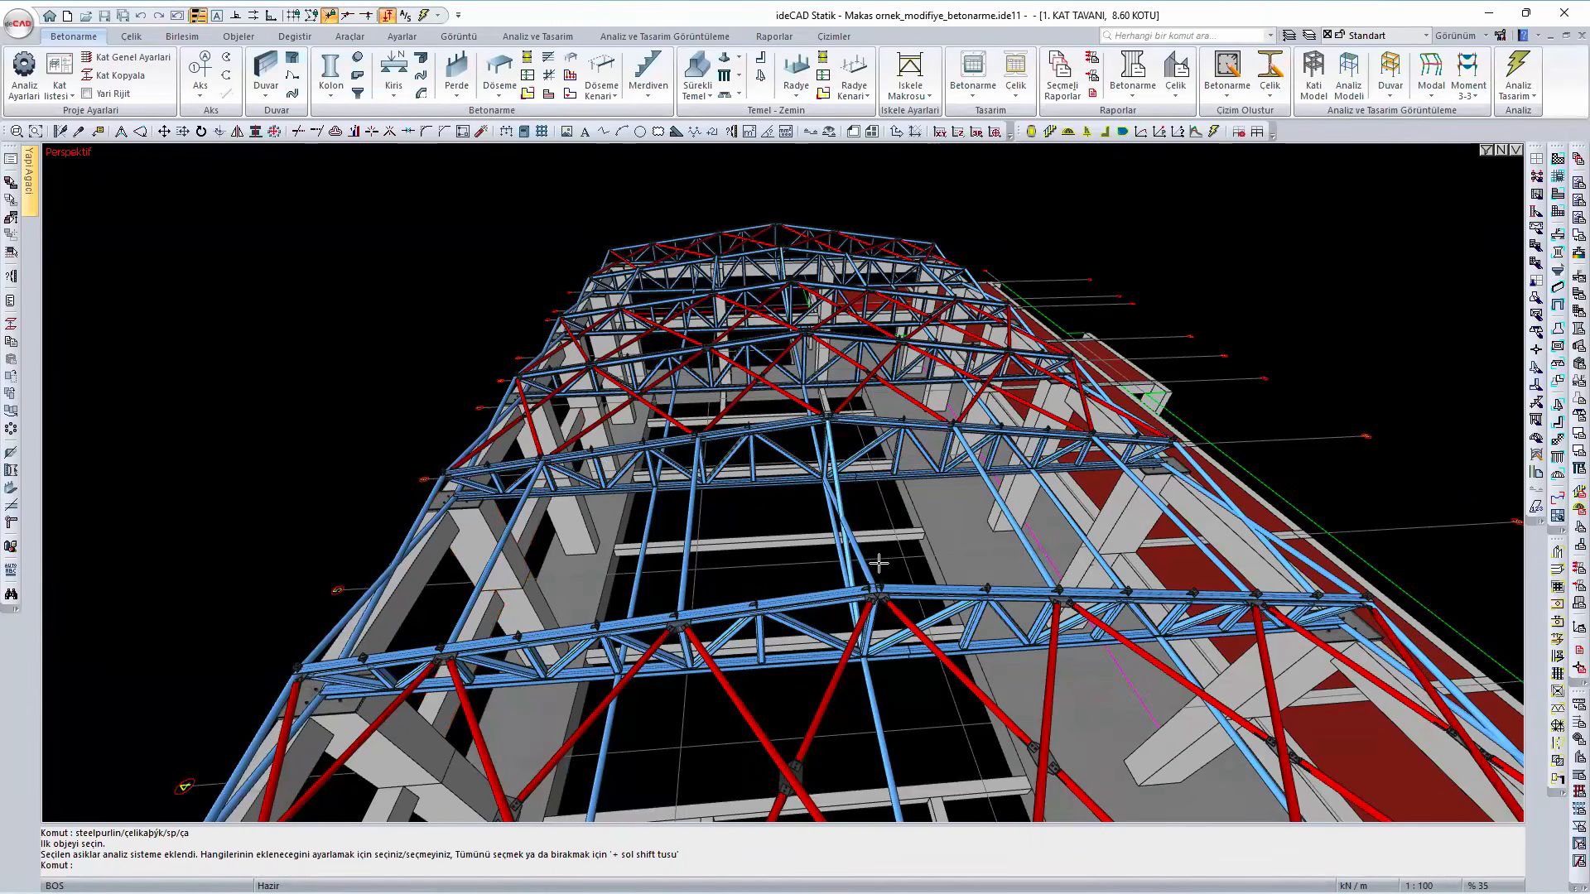
mouse_move(880, 564)
middle_mouse_down("ctrl")
mouse_move(839, 575)
mouse_move(613, 524)
middle_mouse_up("ctrl")
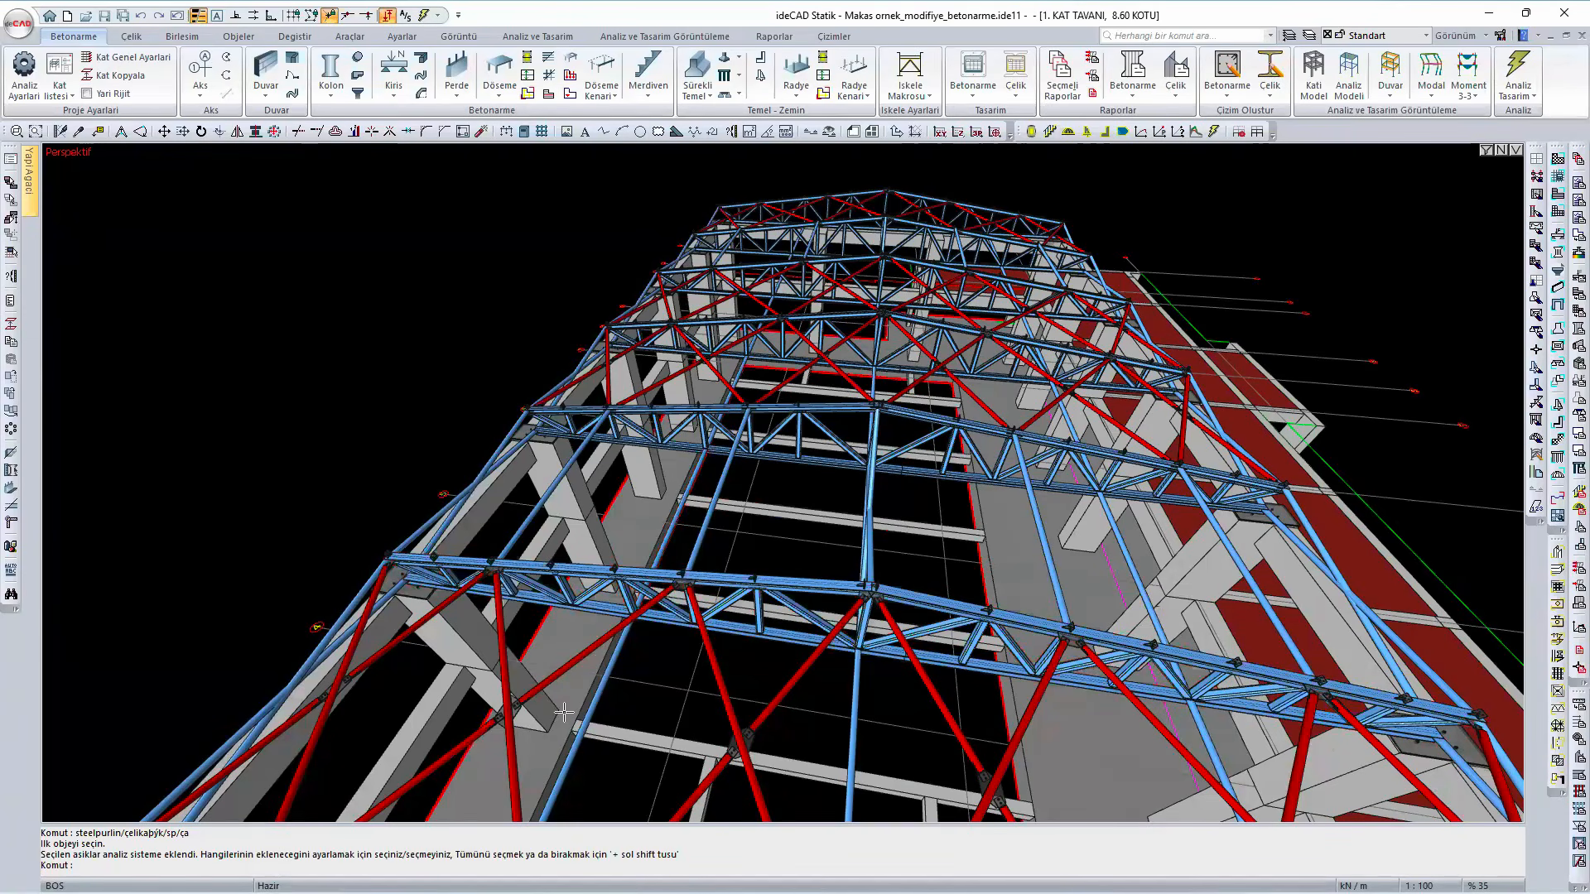
mouse_move(526, 729)
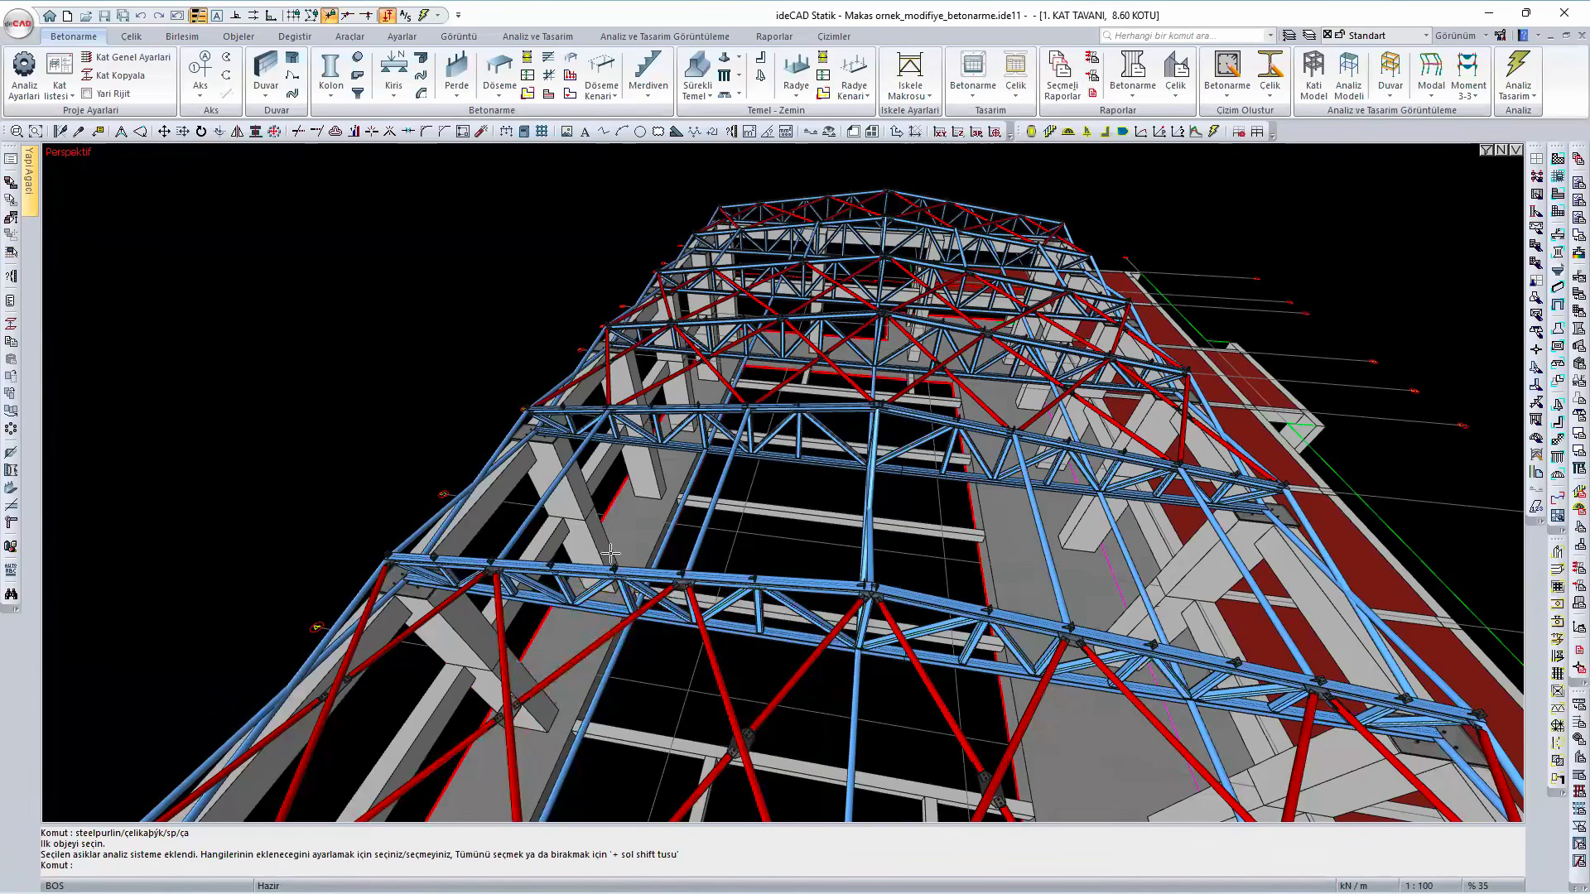
- Inspect the second truss's members and eave supports, and compare the braced and unbraced bays over the whole roof
scroll(561, 518, "down", 2)
middle_click_drag(561, 518, 771, 528)
scroll(749, 628, "up", 3)
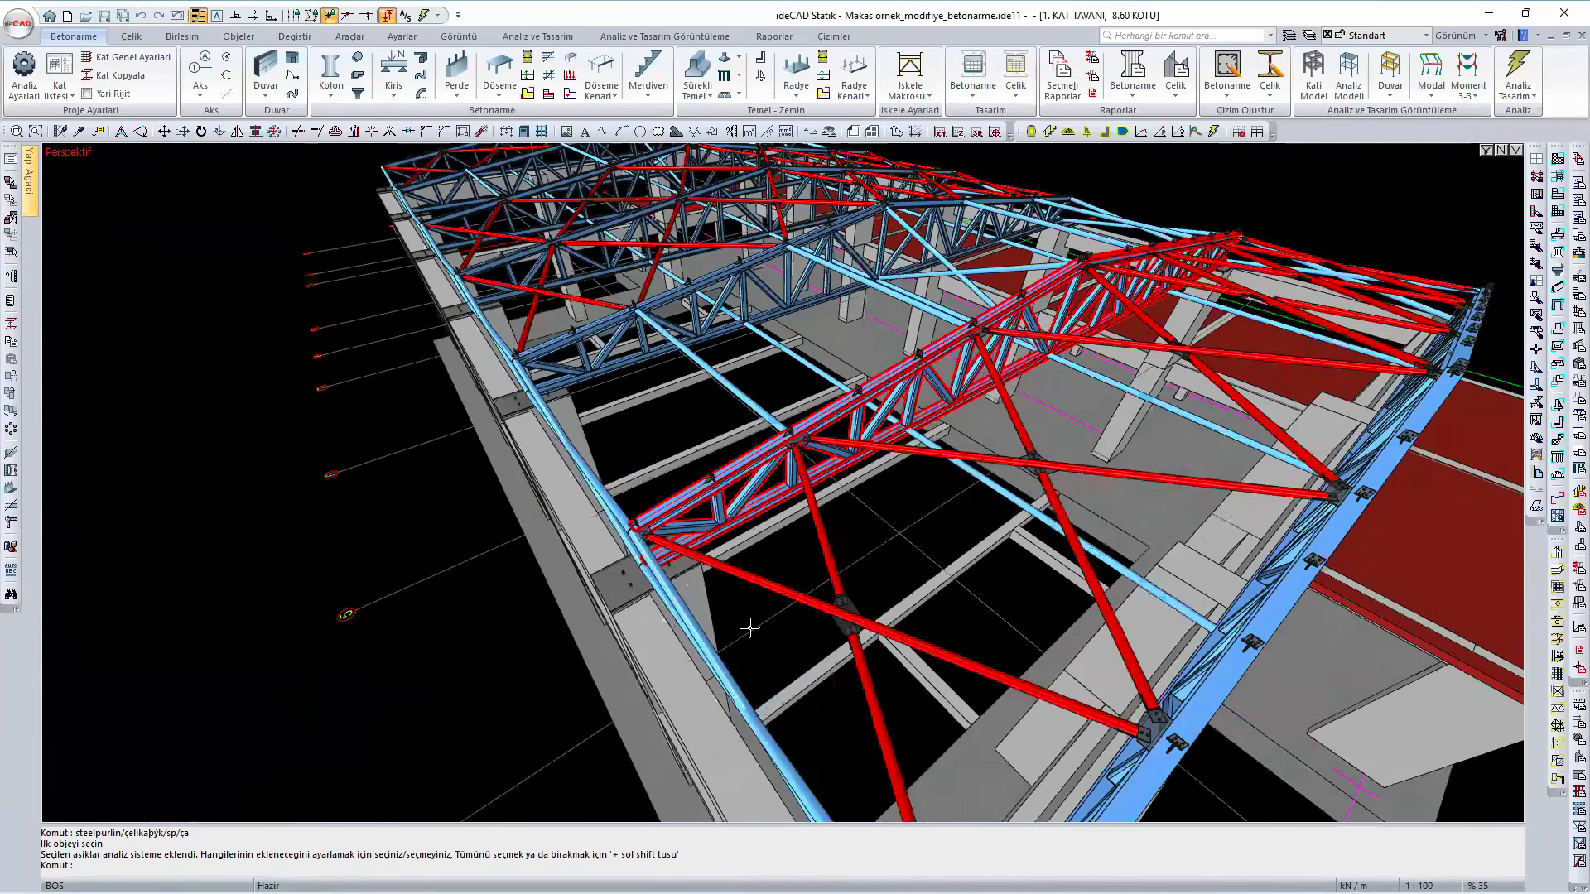
scroll(951, 671, "up", 2)
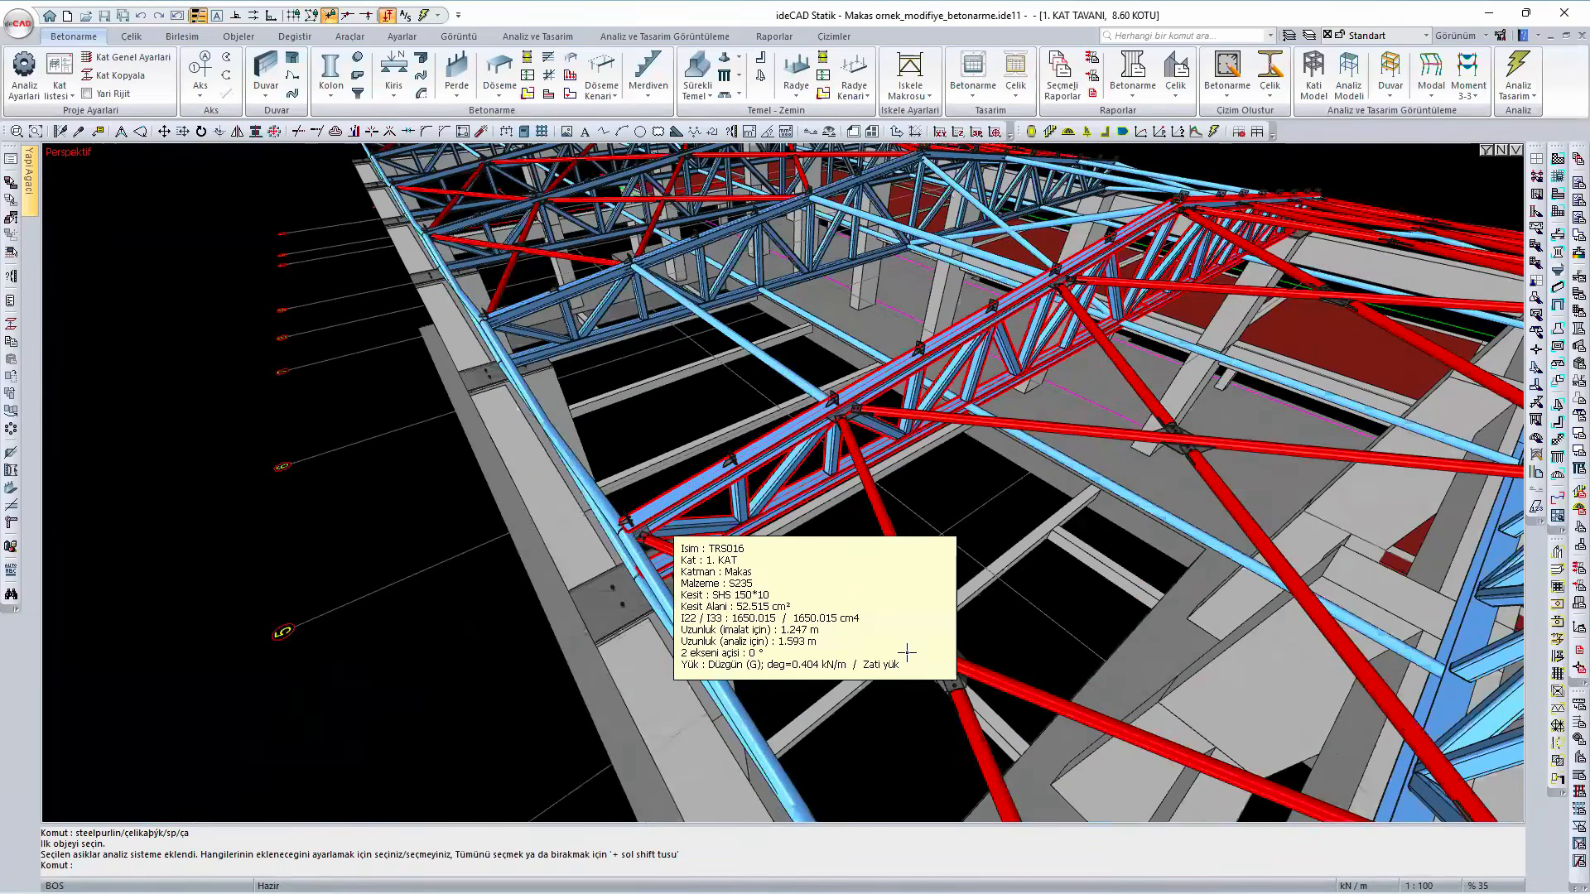
scroll(907, 651, "up", 2)
middle_click_drag(906, 651, 584, 532, "ctrl")
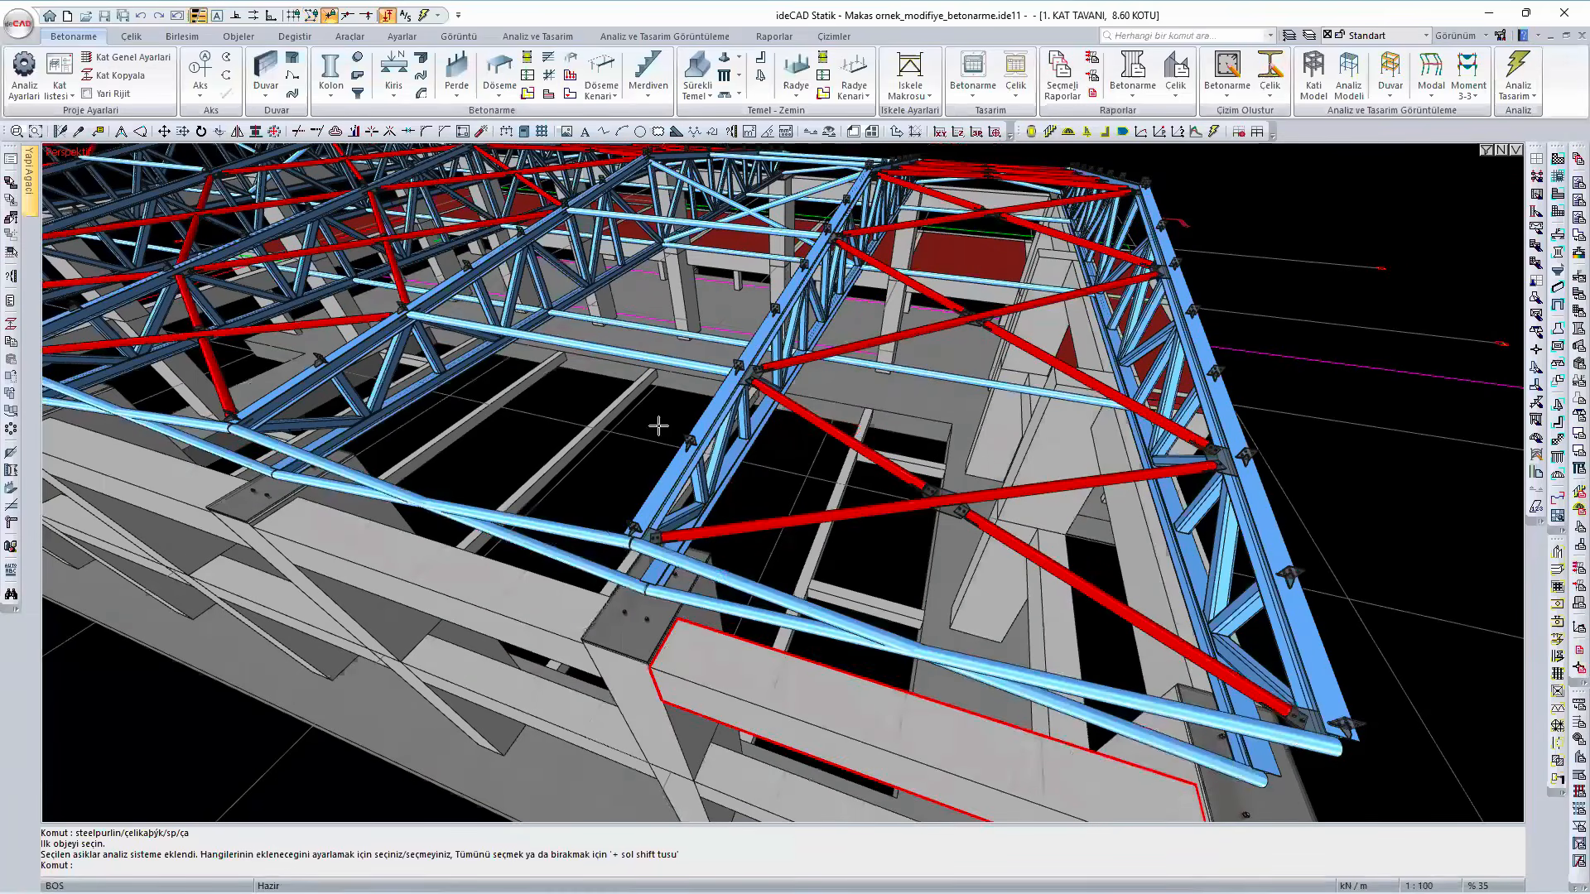
middle_click_drag(714, 476, 749, 613, "ctrl")
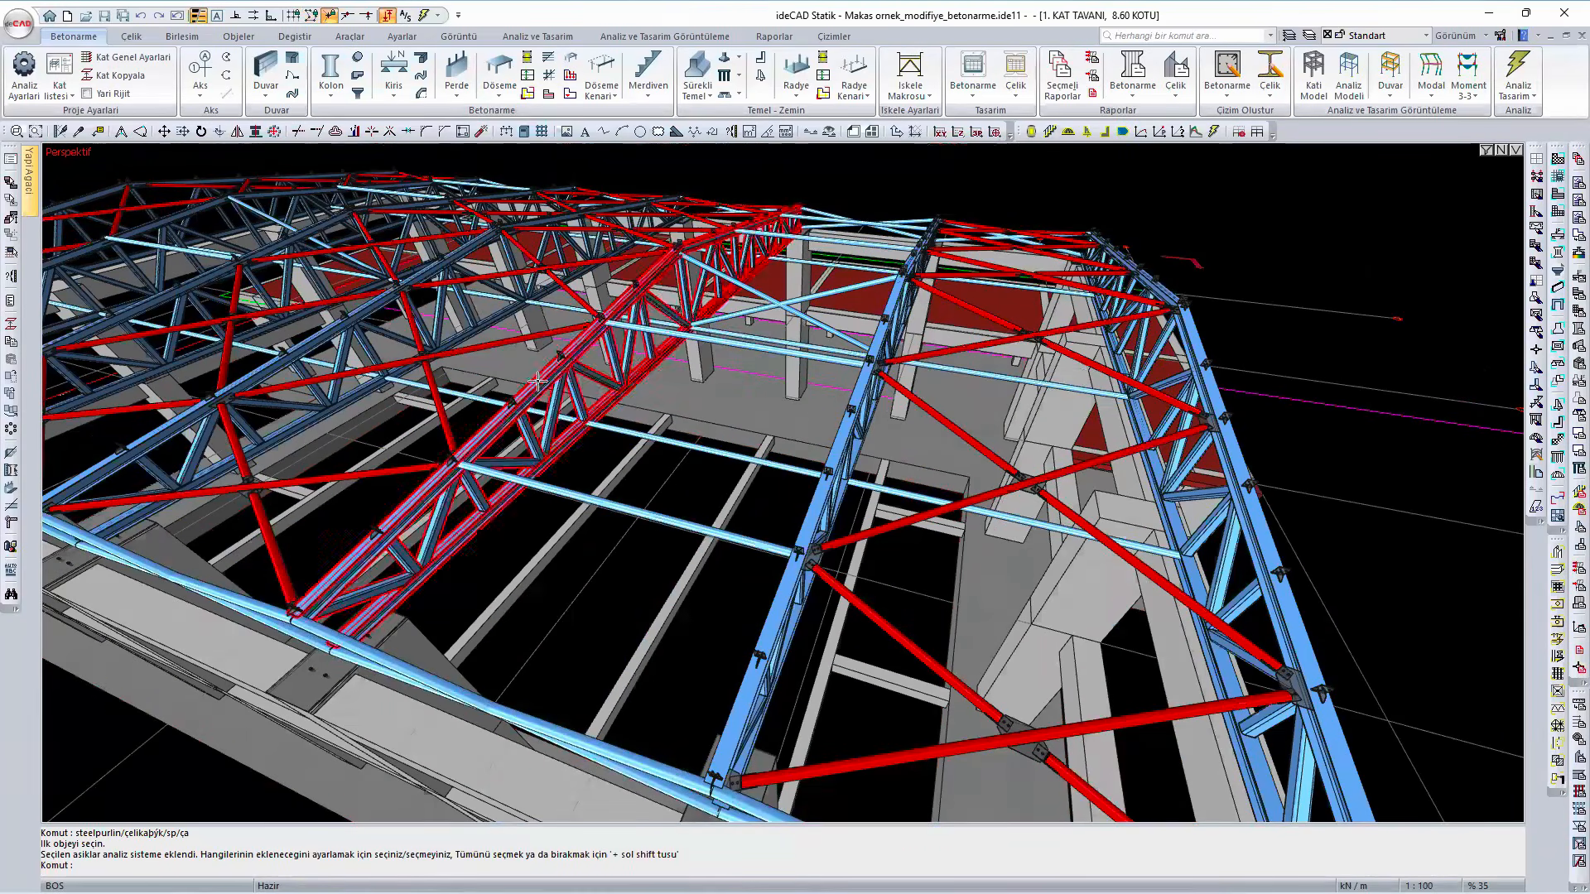
mouse_move(528, 388)
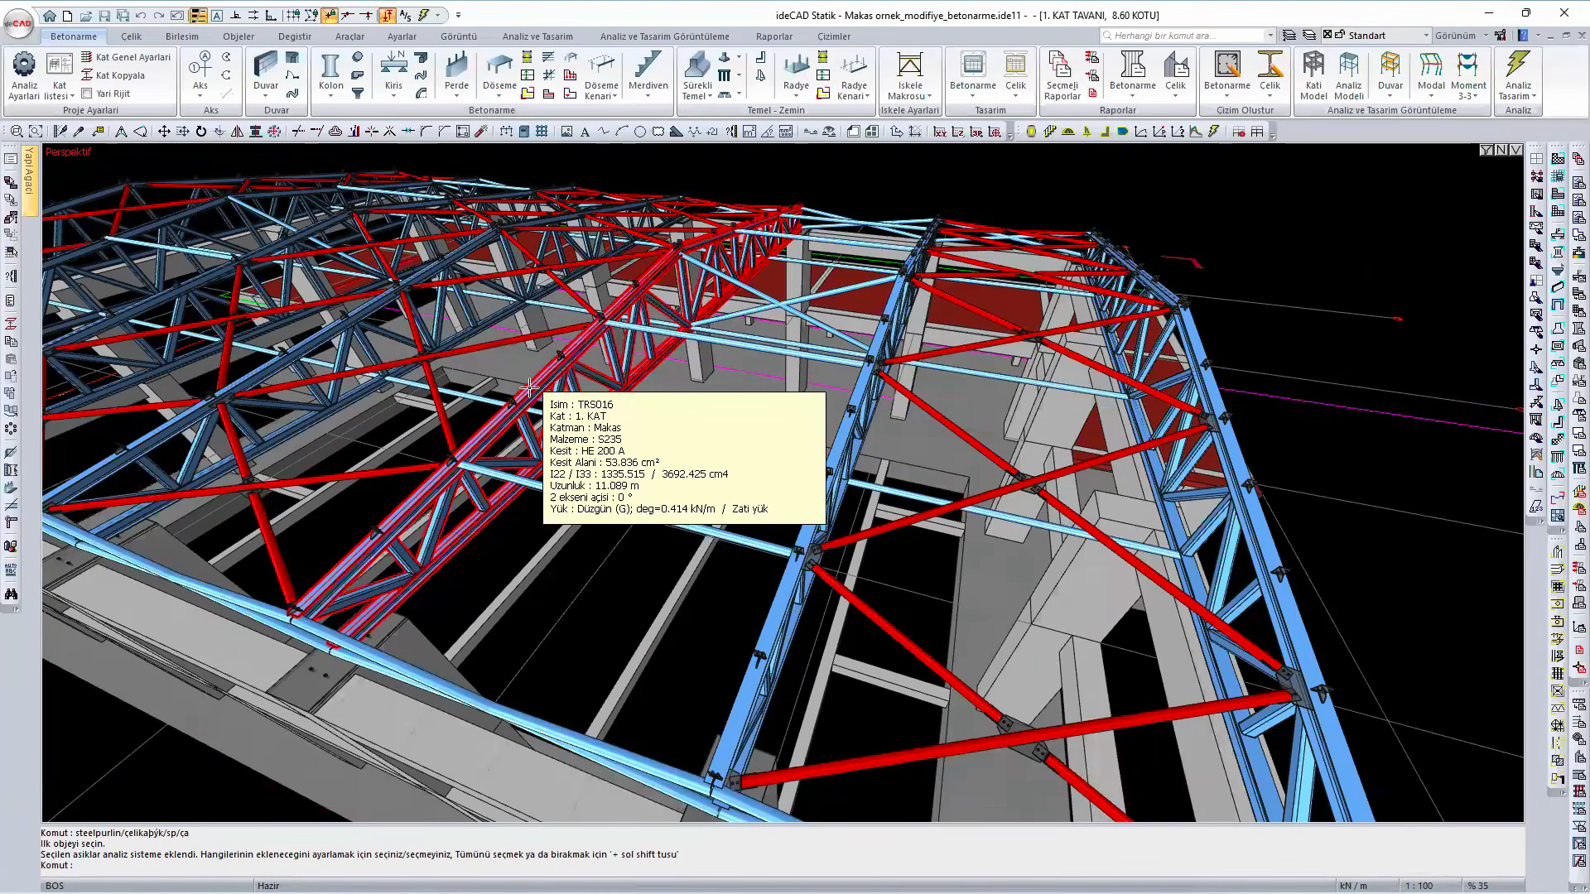
middle_click_drag(528, 387, 492, 413, "ctrl")
scroll(760, 534, "down", 4)
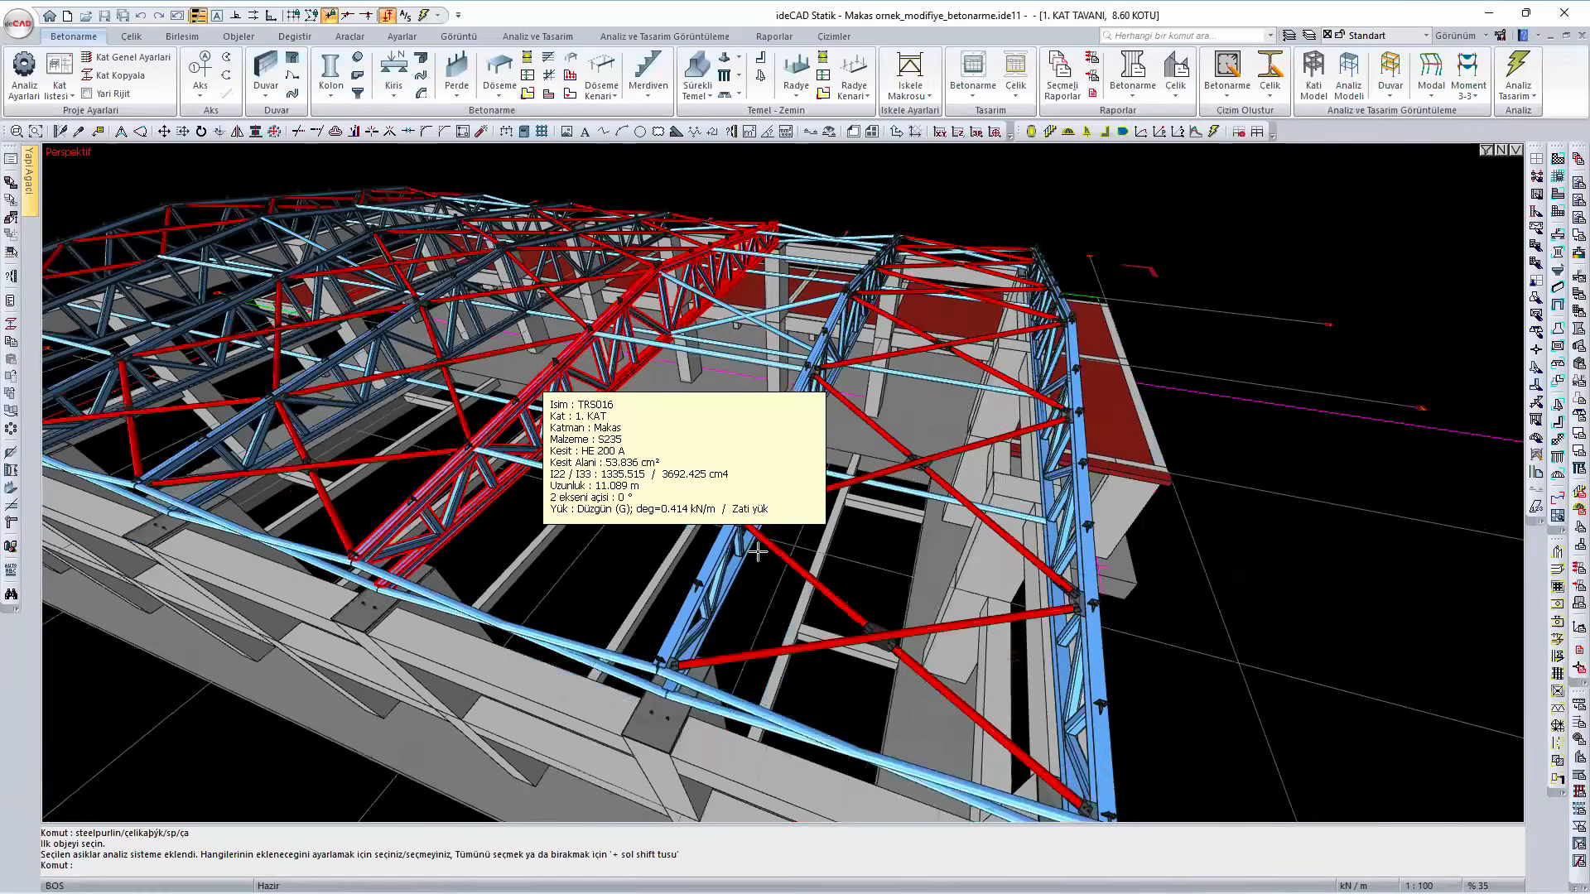
middle_click_drag(237, 312, 904, 550)
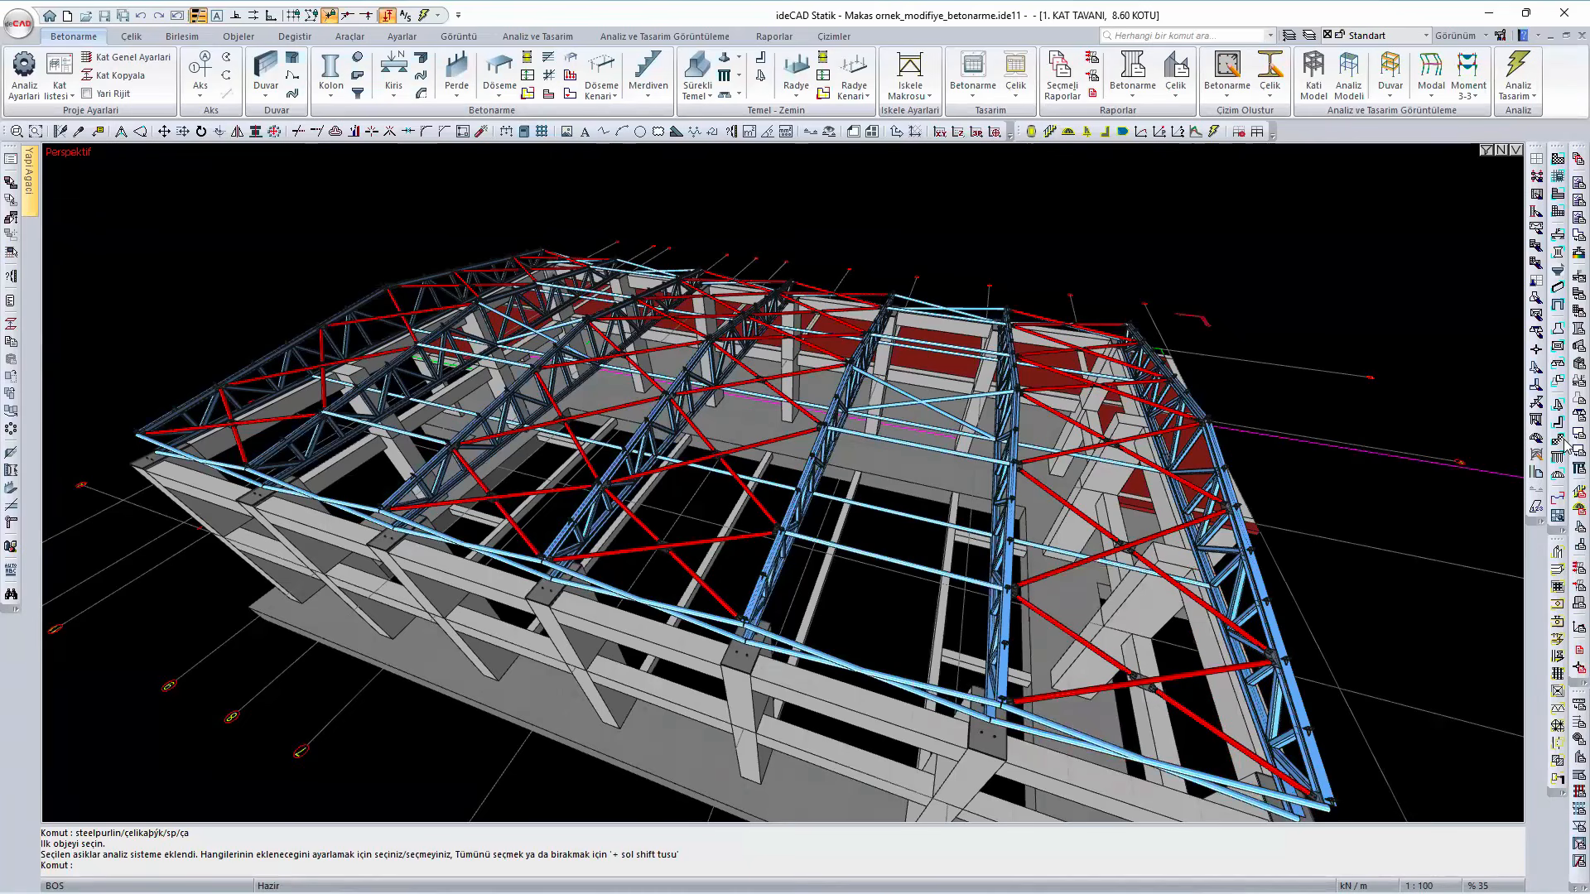
- Show the purlins again with the view filter and inspect them and their sag rods between the trusses
left_click(1485, 153)
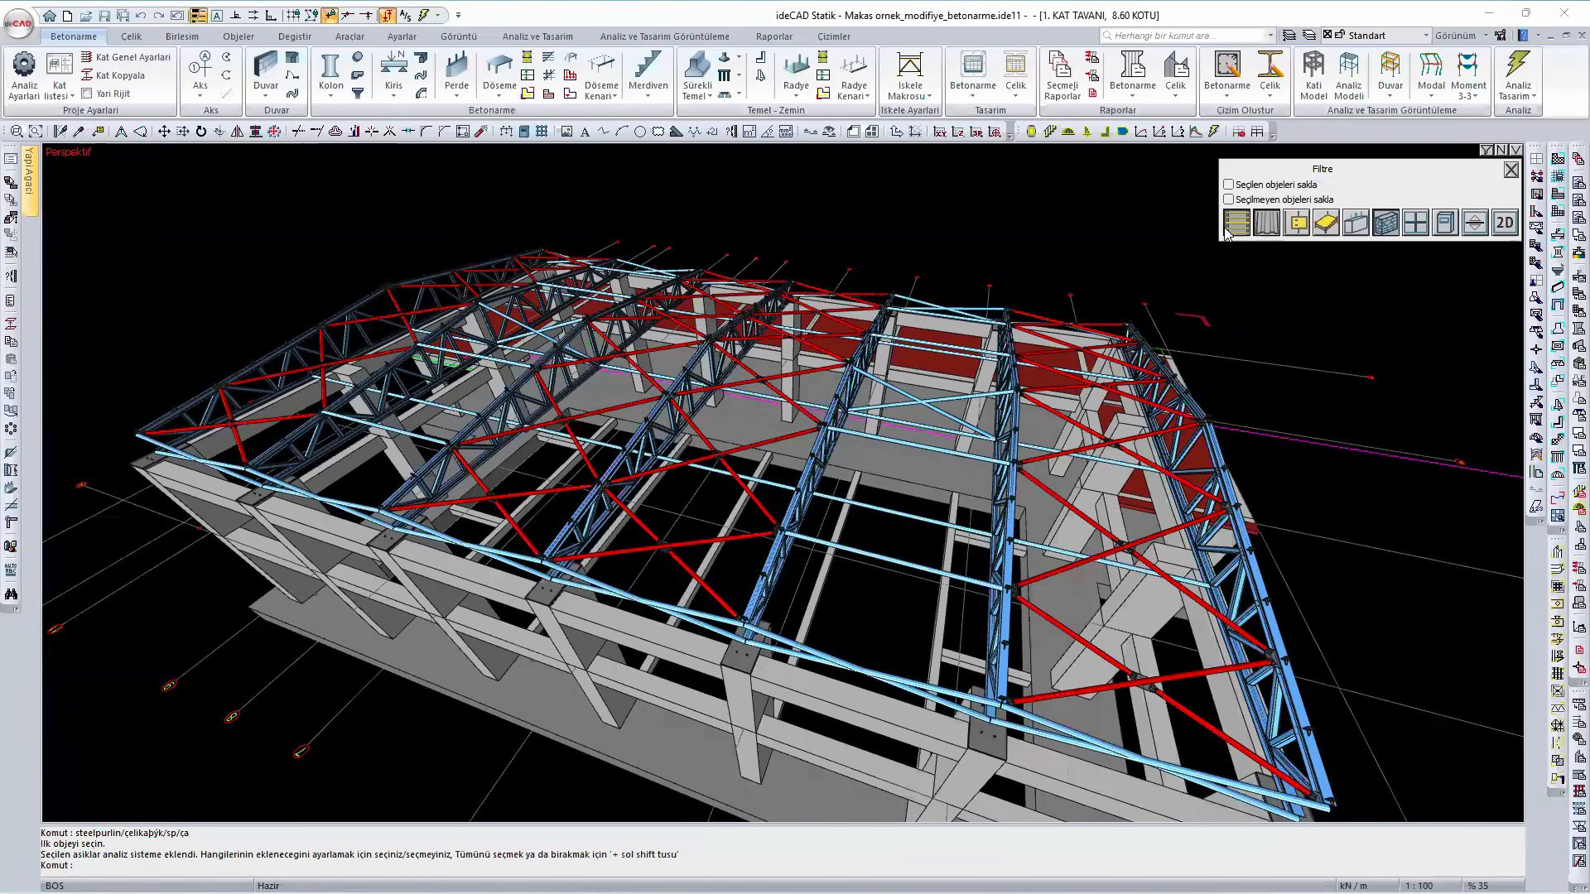
scroll(879, 633, "up", 8)
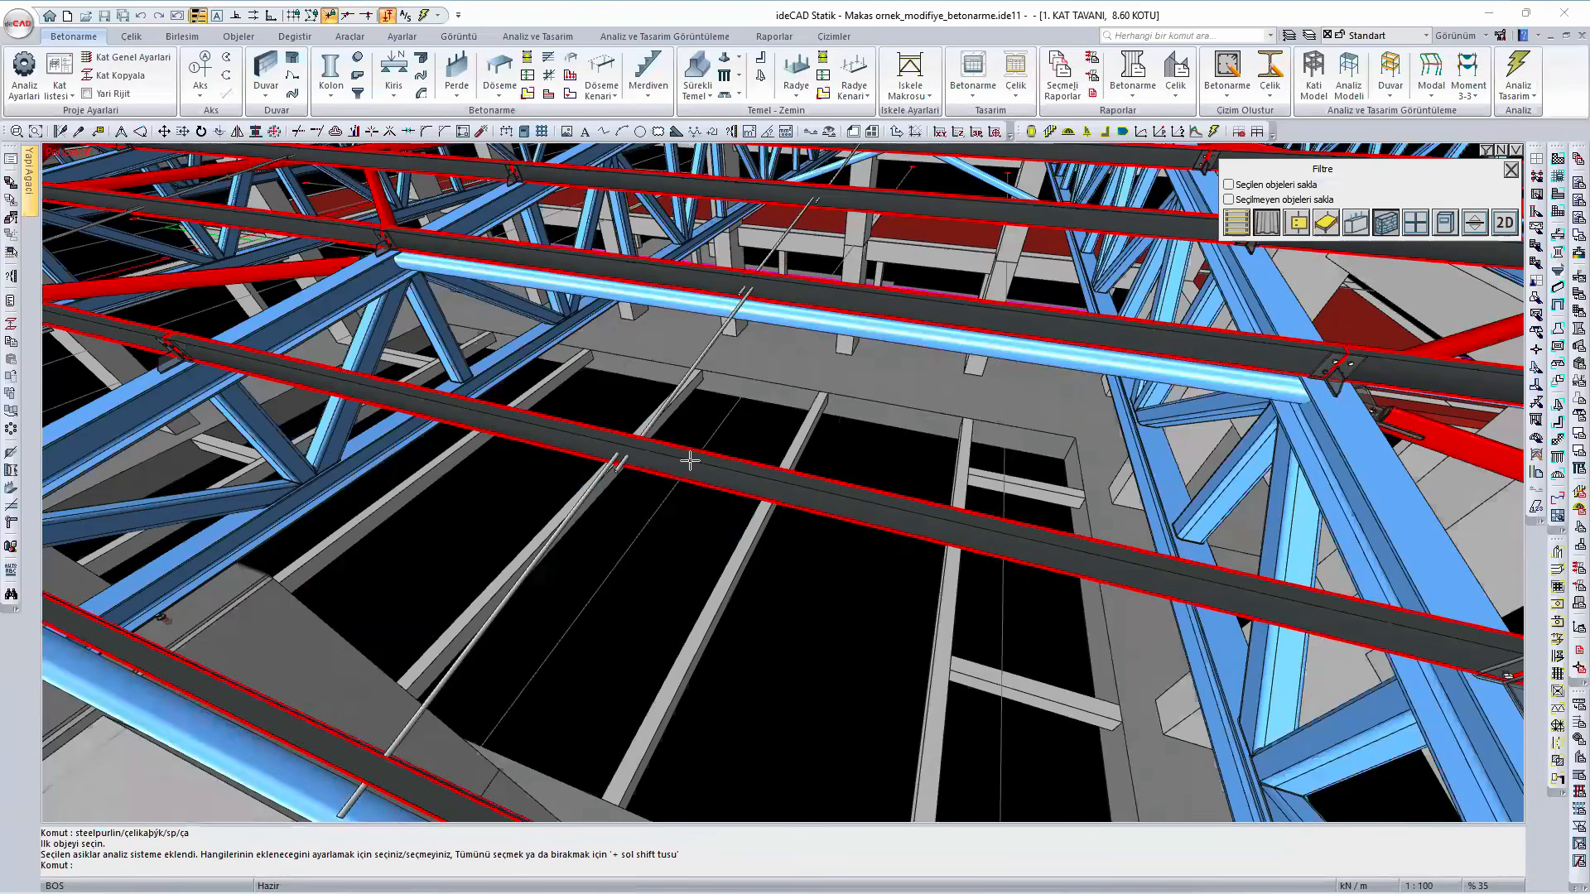
scroll(689, 460, "down", 2)
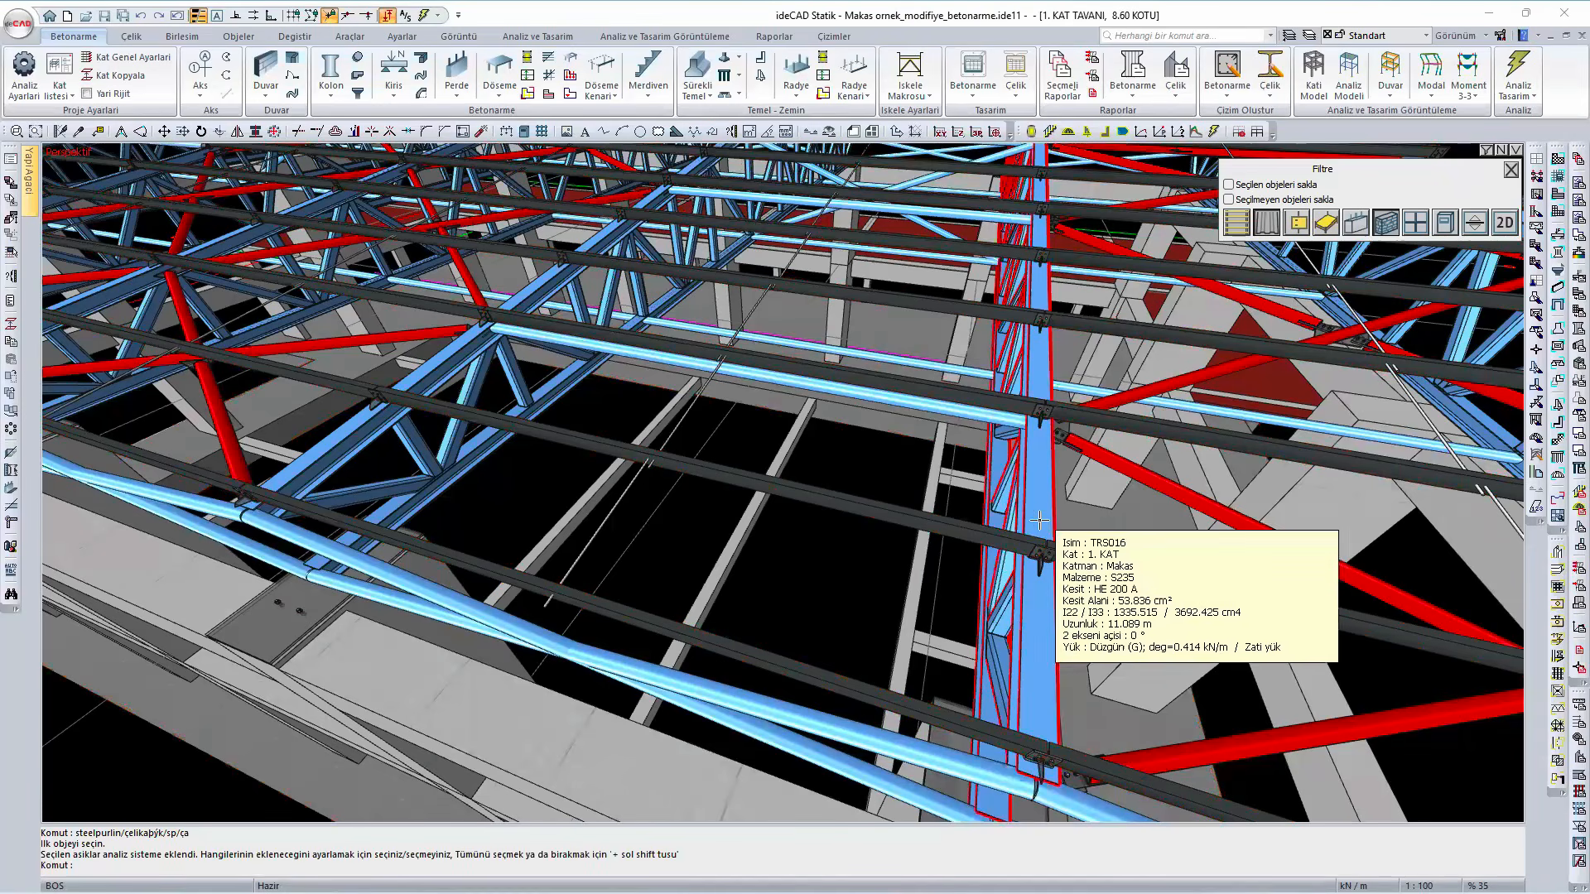
scroll(1032, 510, "down", 1)
scroll(1032, 510, "down", 4)
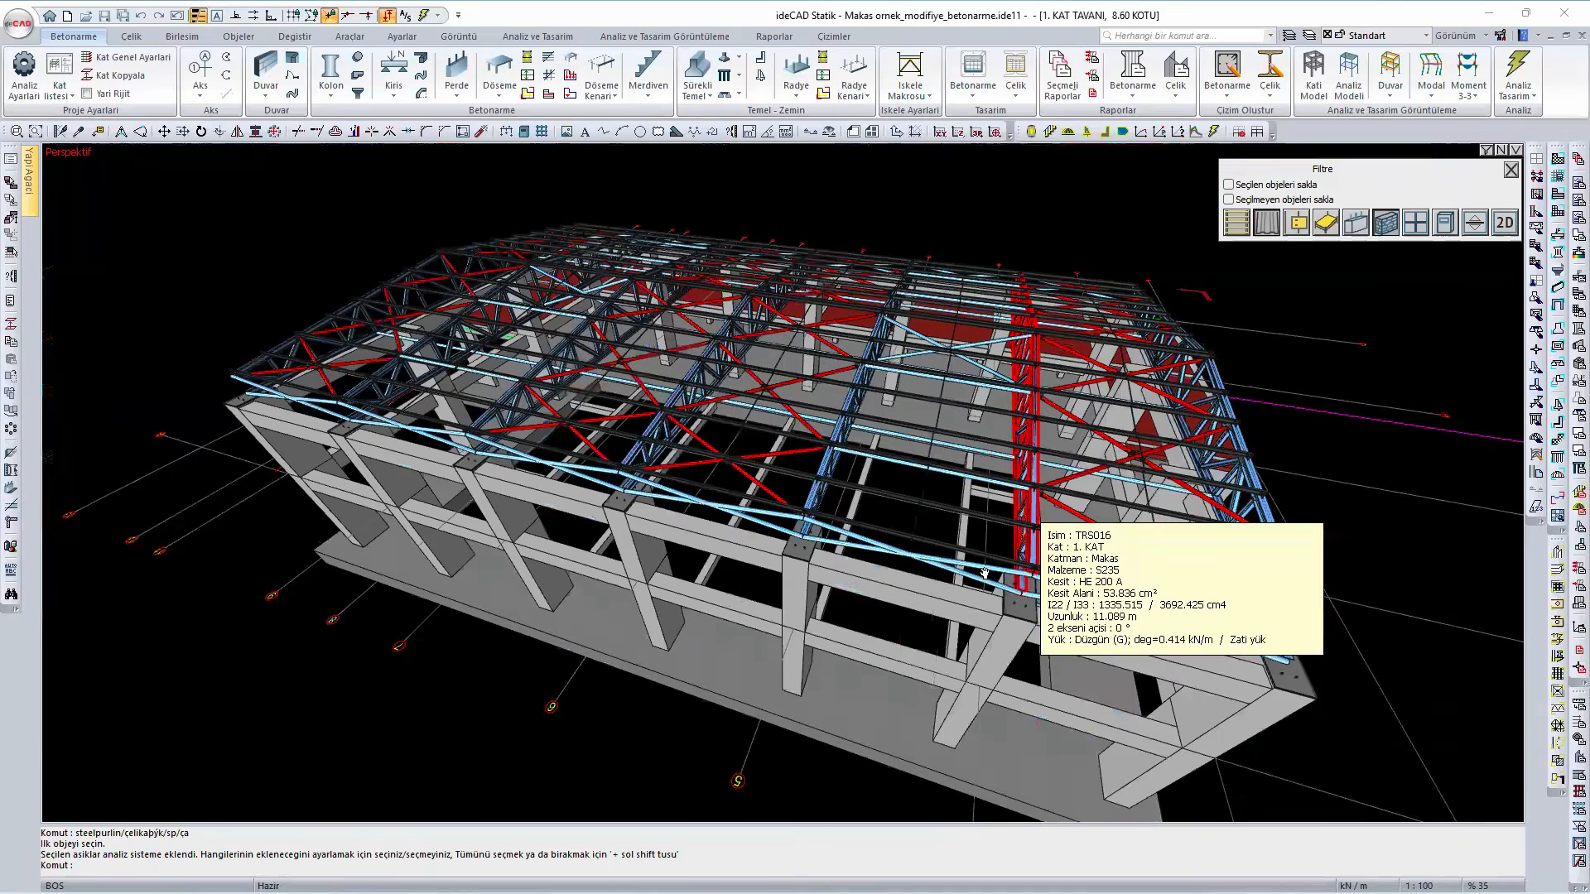
- Display the analysis deformation results in the 3D view and animate the total displacement for the 1.4G + 1.6S combination
middle_click_drag(985, 573, 1315, 662)
right_click(1207, 296)
left_click(1310, 703)
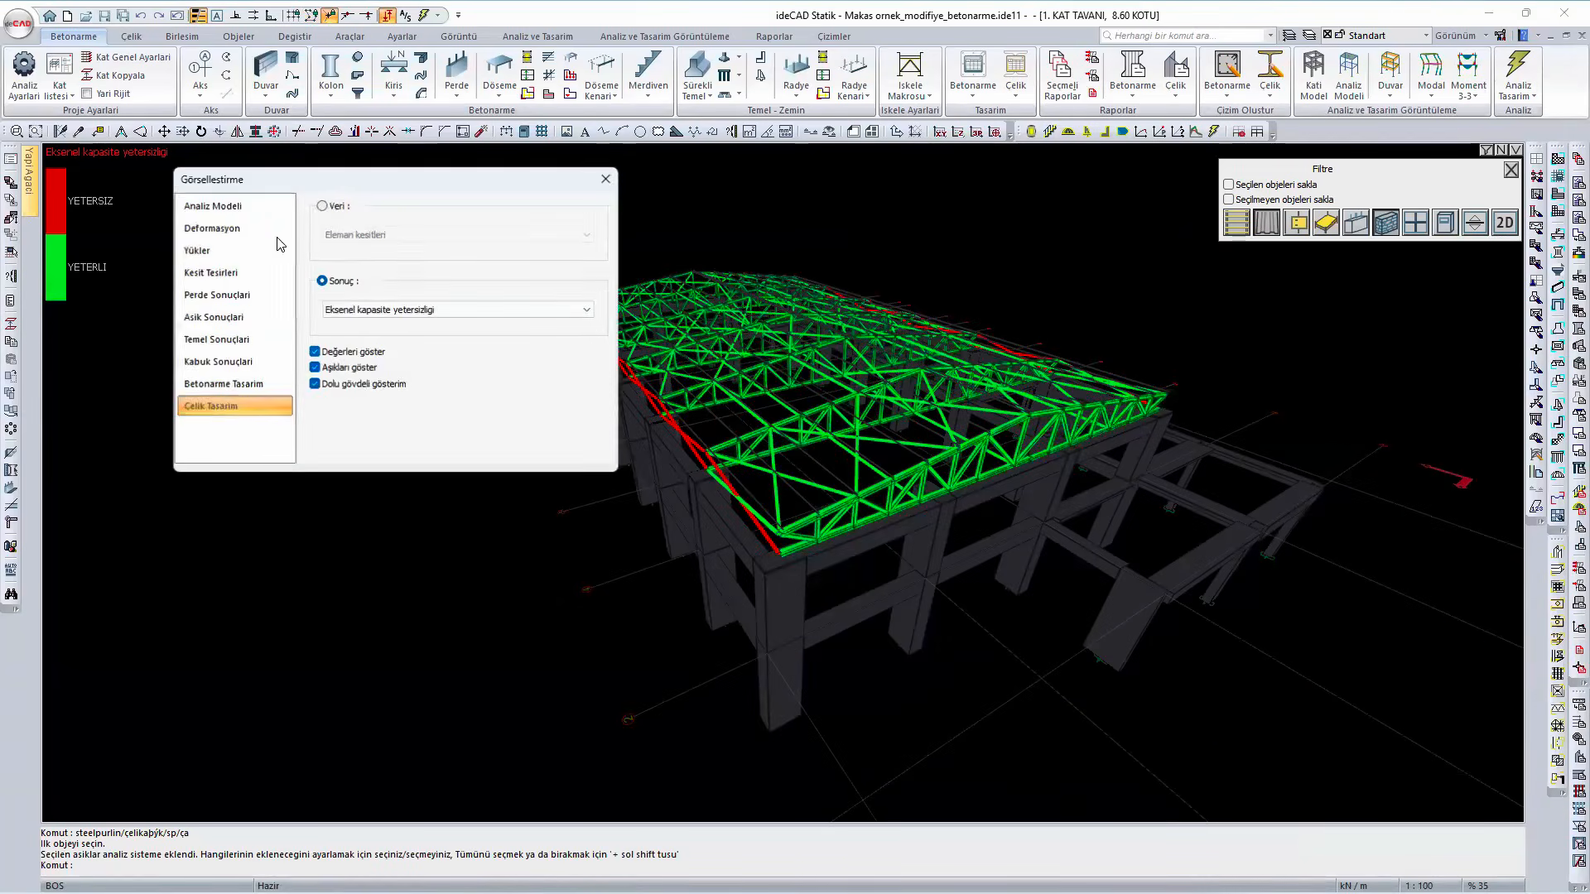
left_click(253, 232)
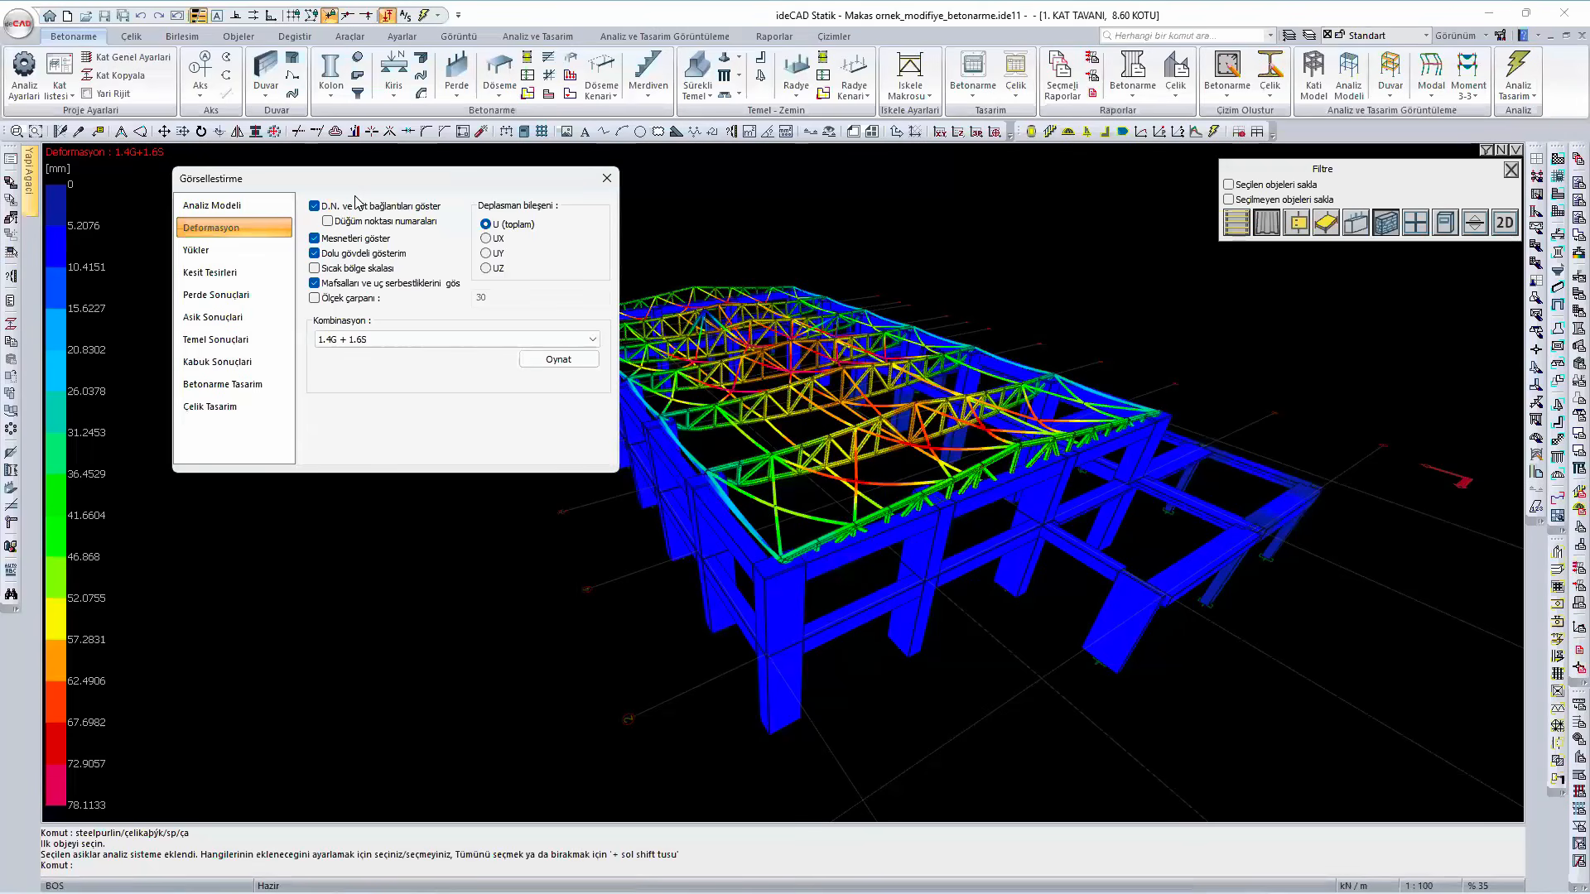
left_click_drag(388, 189, 337, 198)
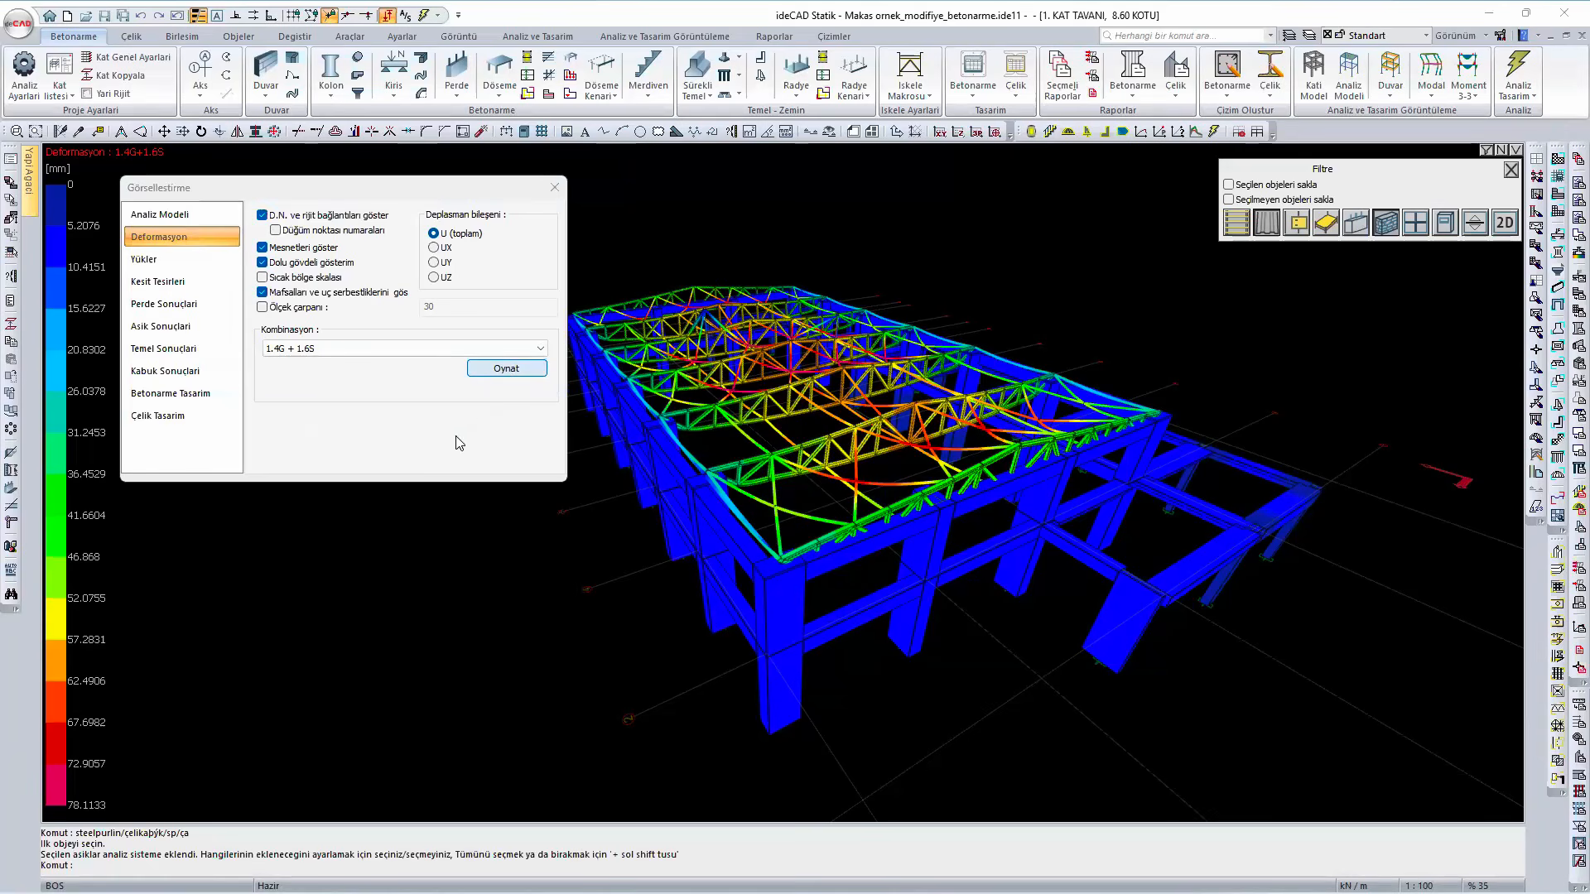
left_click(511, 369)
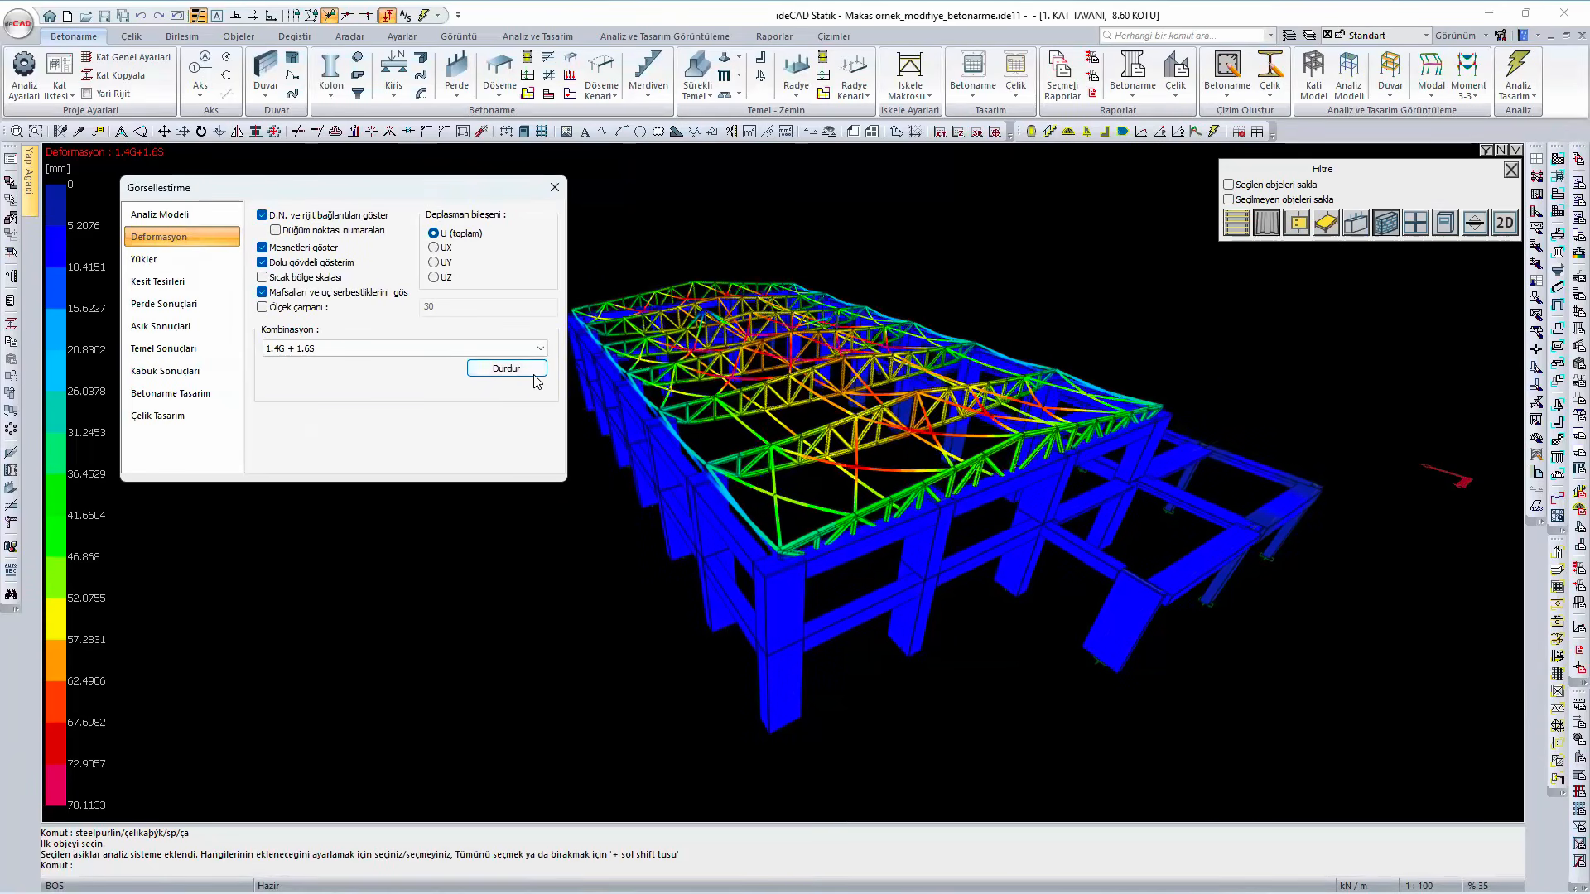
- Select the Modal case for the deformation display, animate it and step through the mode shapes up to mode 4
left_click(352, 355)
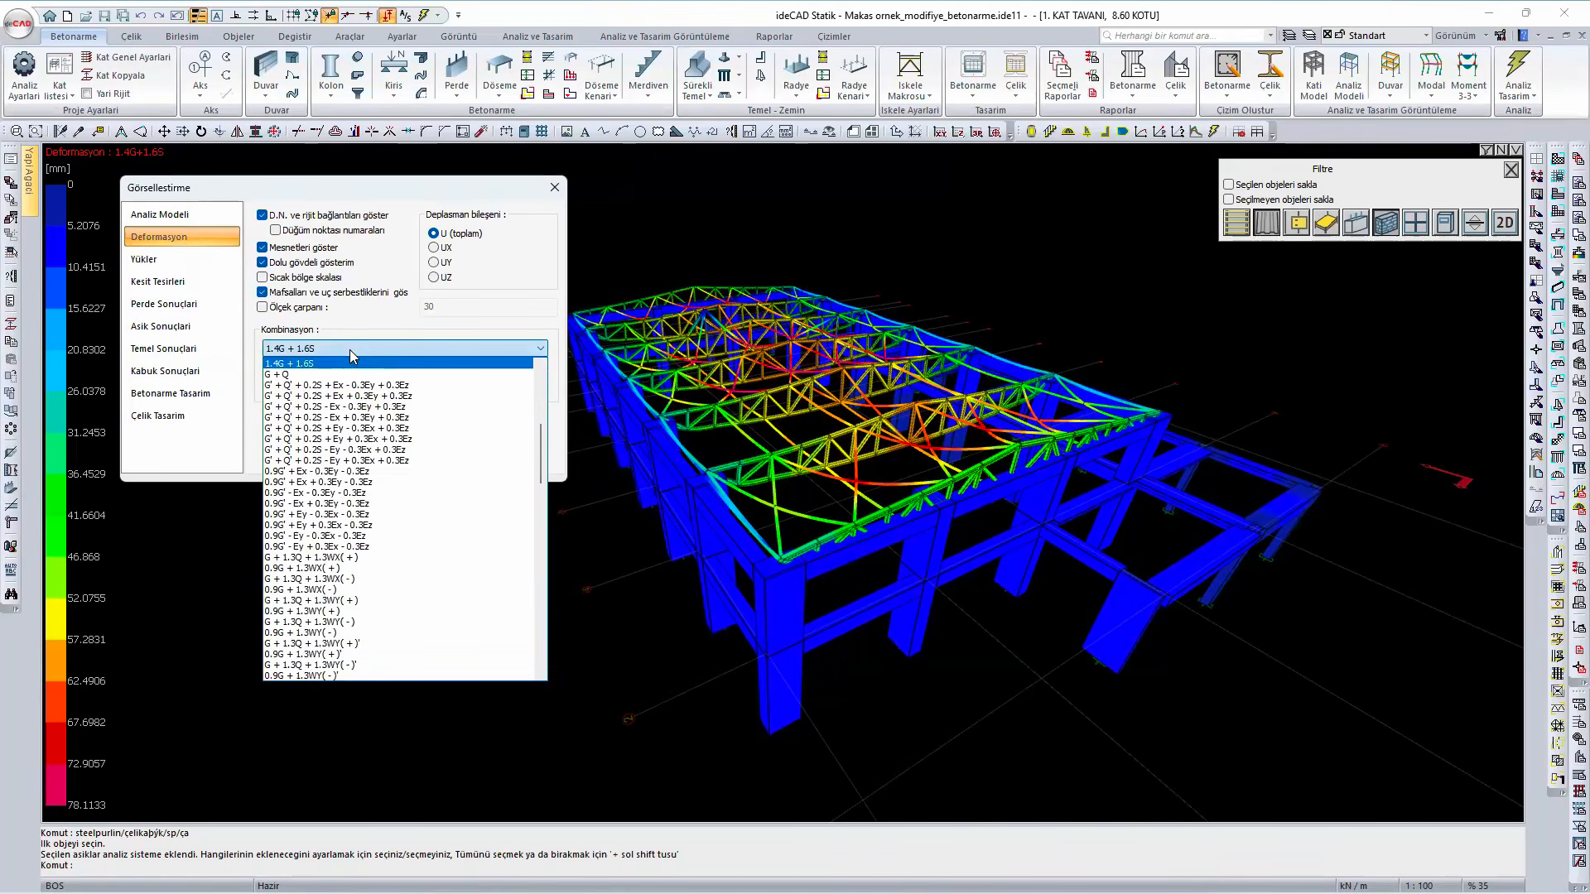
scroll(337, 416, "up", 7)
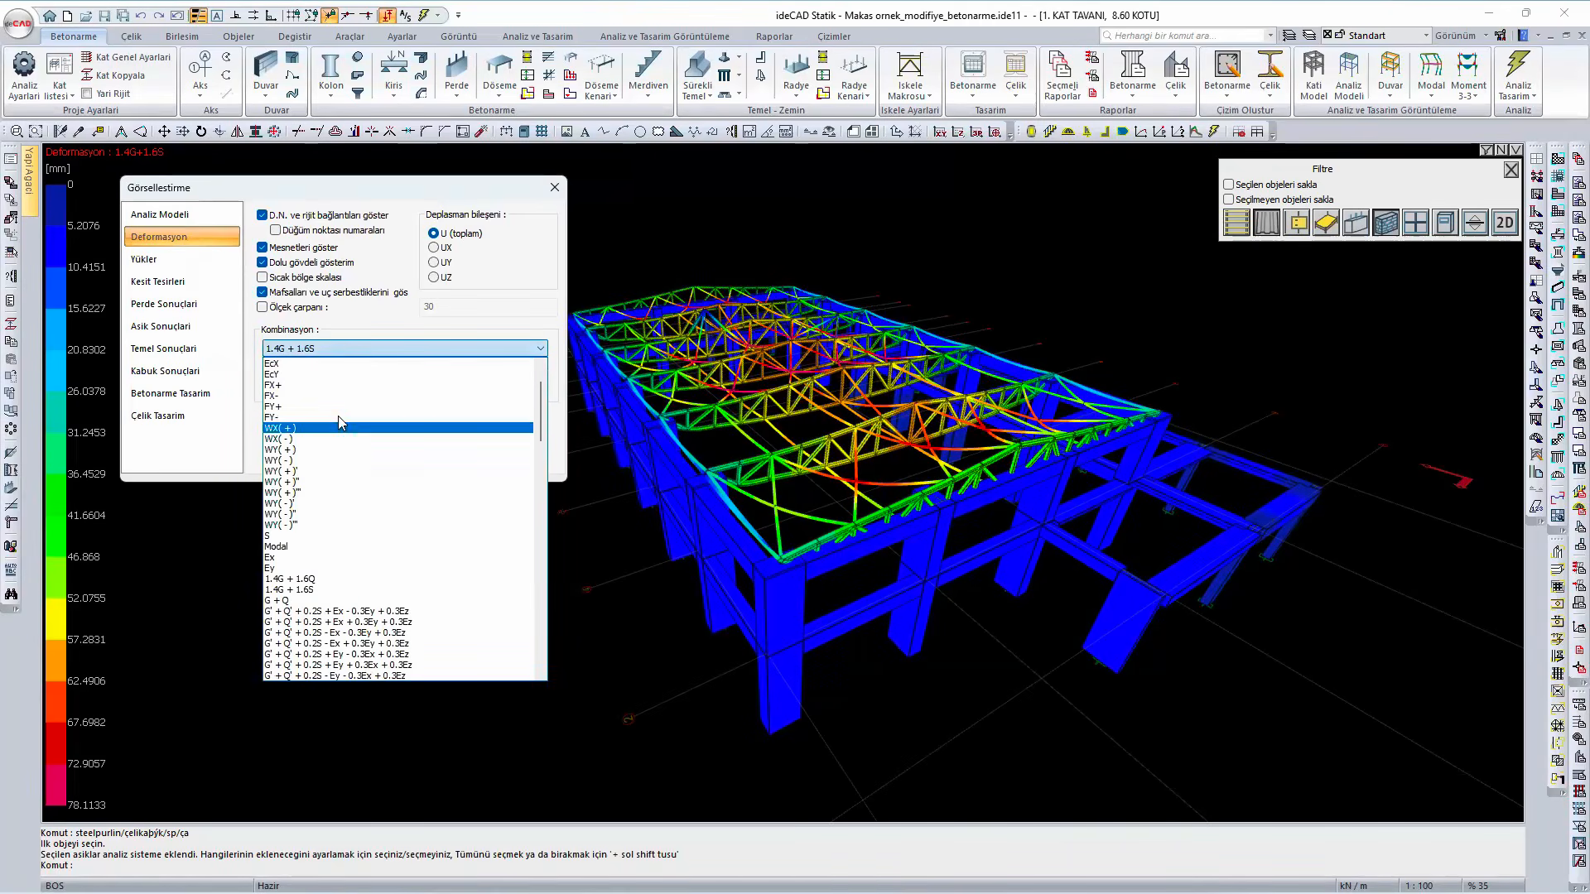
left_click(326, 545)
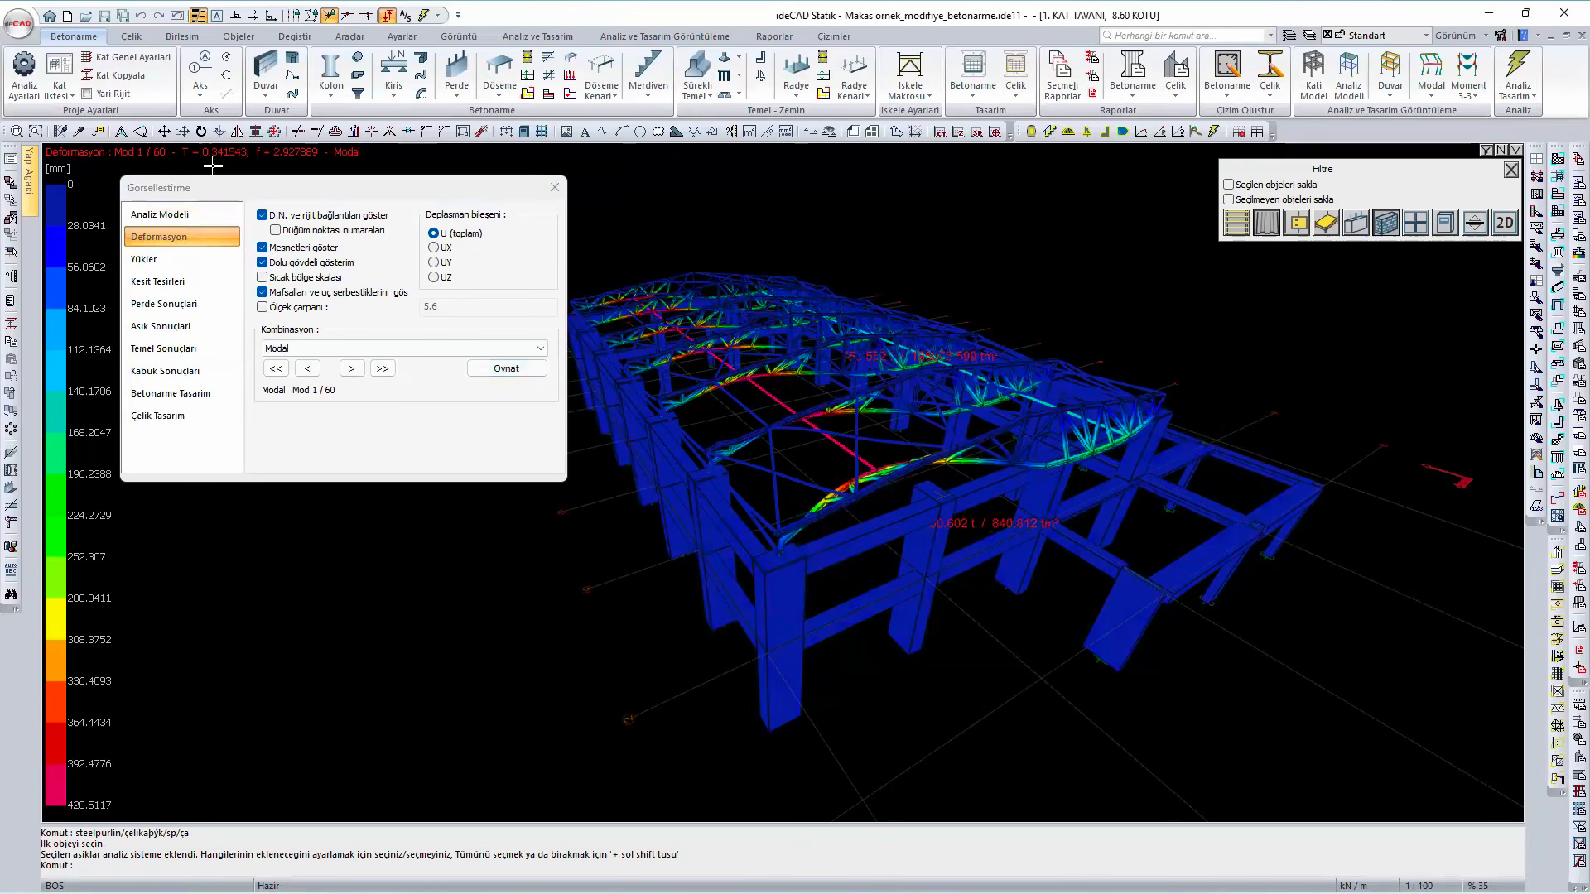
left_click(508, 369)
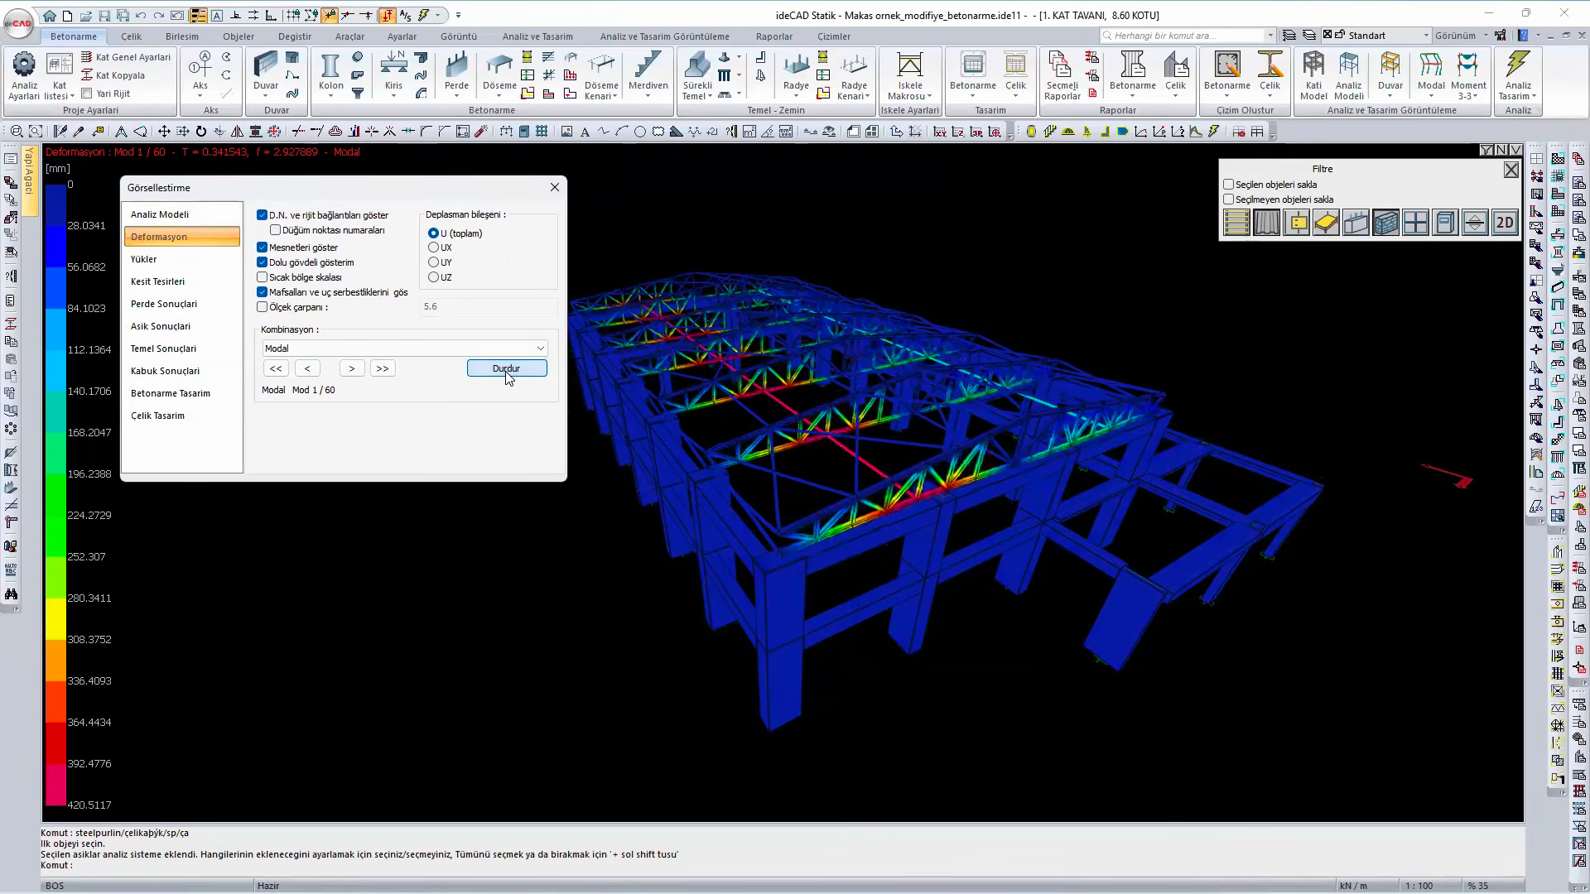
left_click(353, 370)
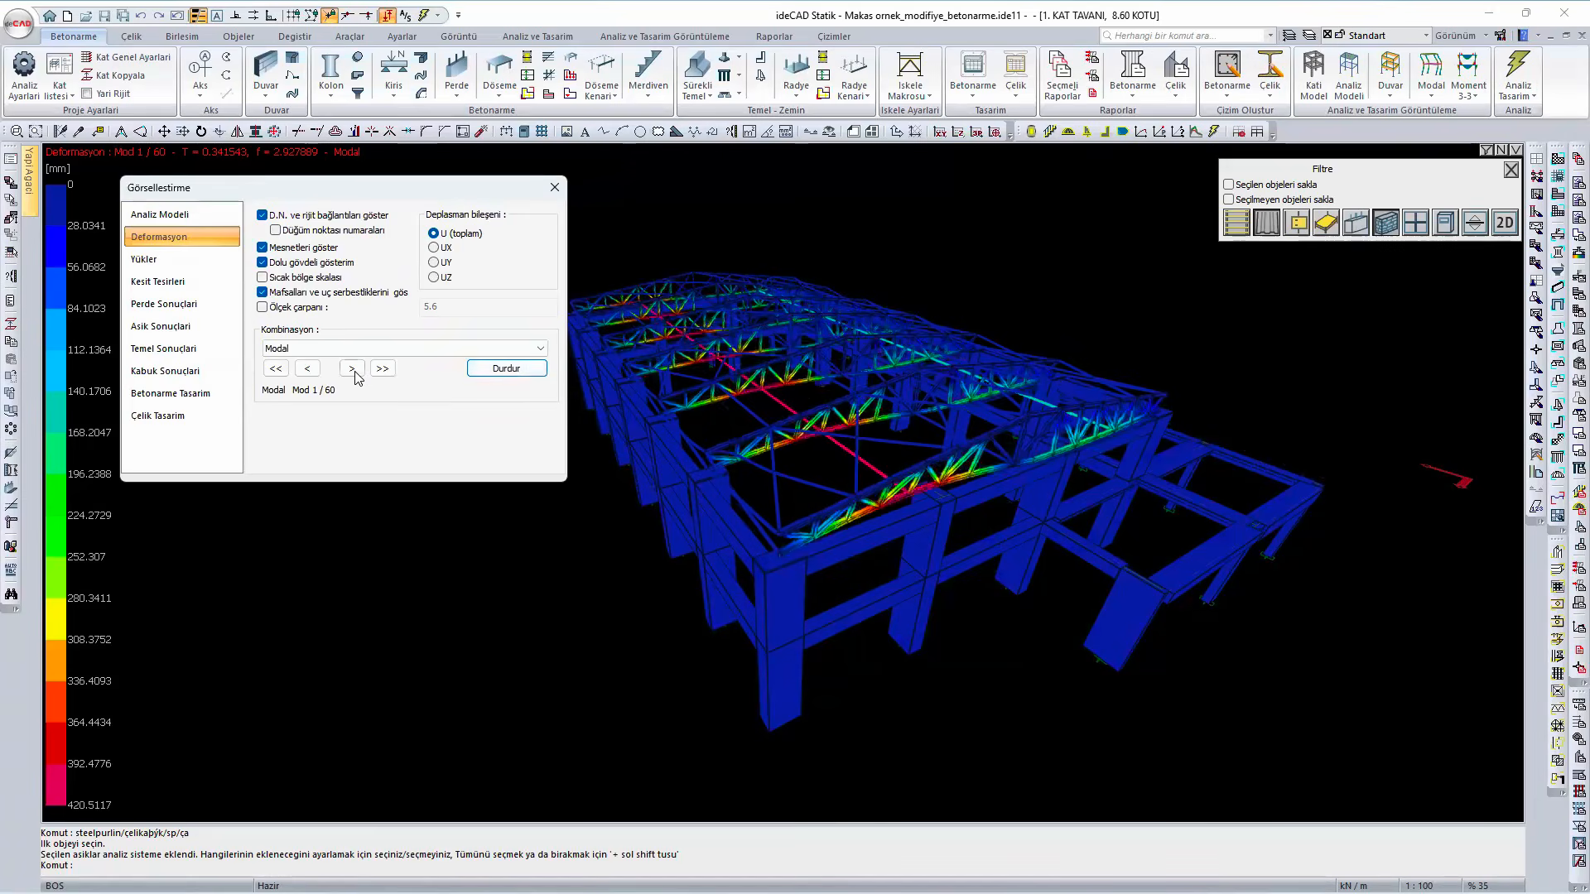
left_click(353, 370)
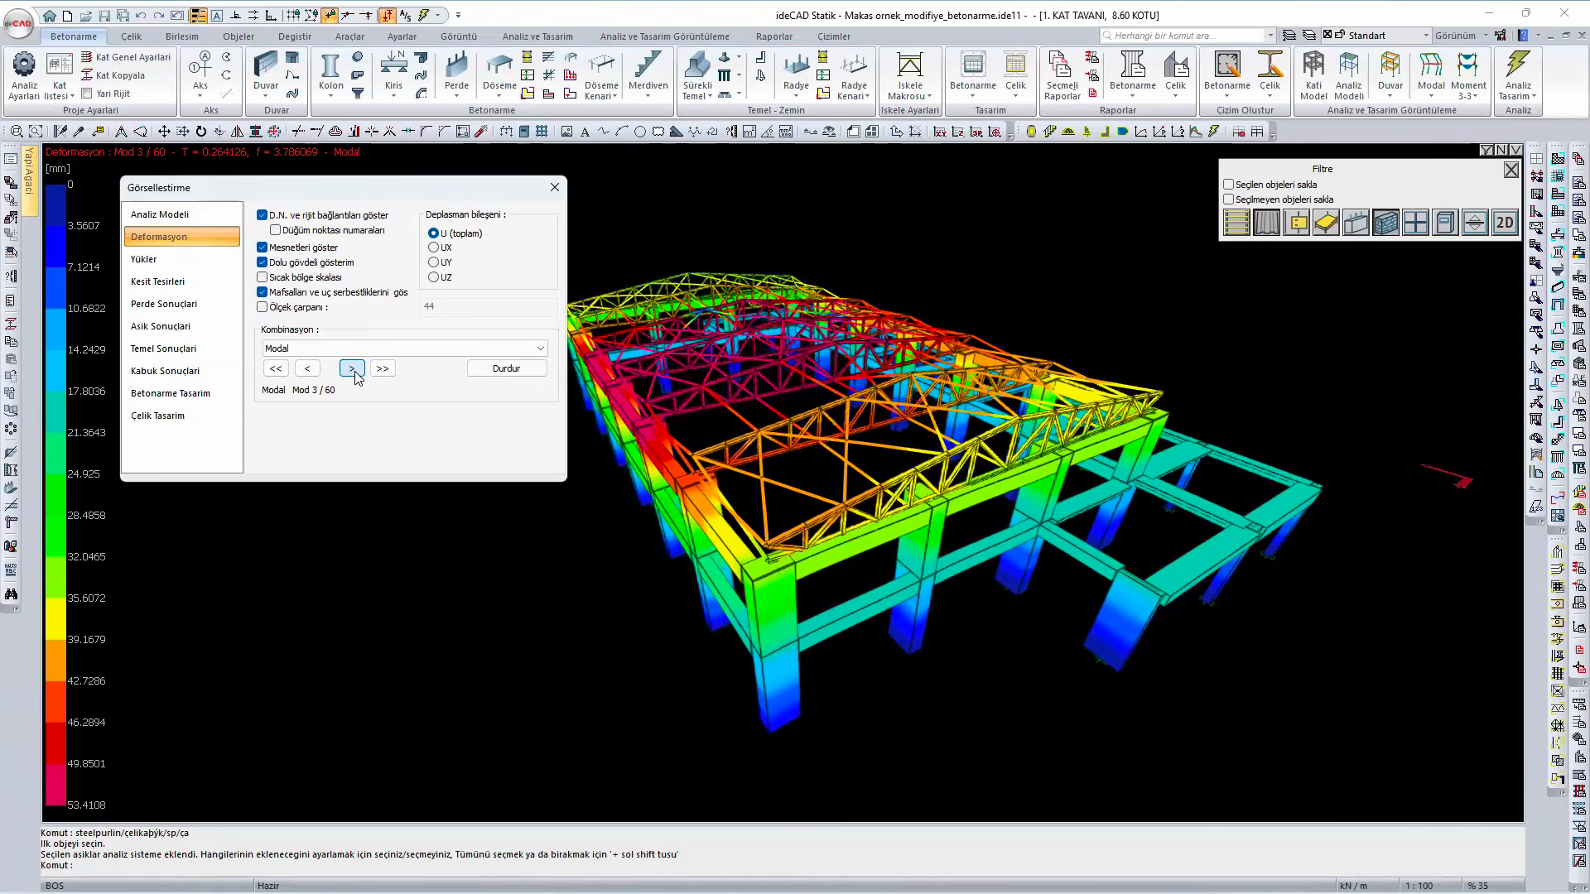
left_click(353, 370)
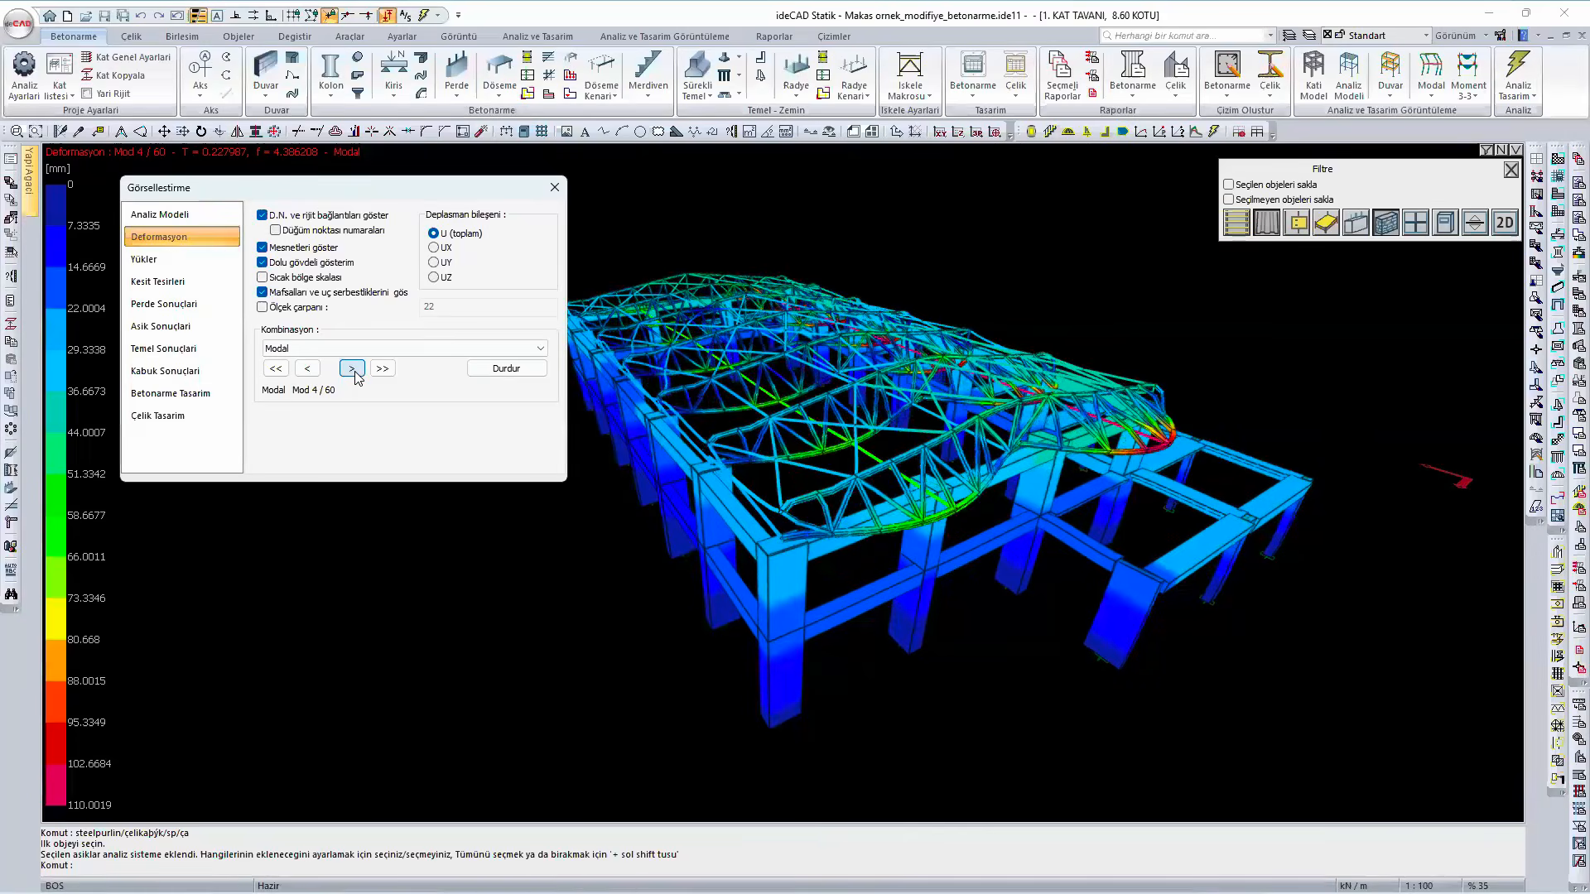
- Advance the animated Modal deformation display to mode 5, stop the animation and close the visualization settings
left_click(353, 370)
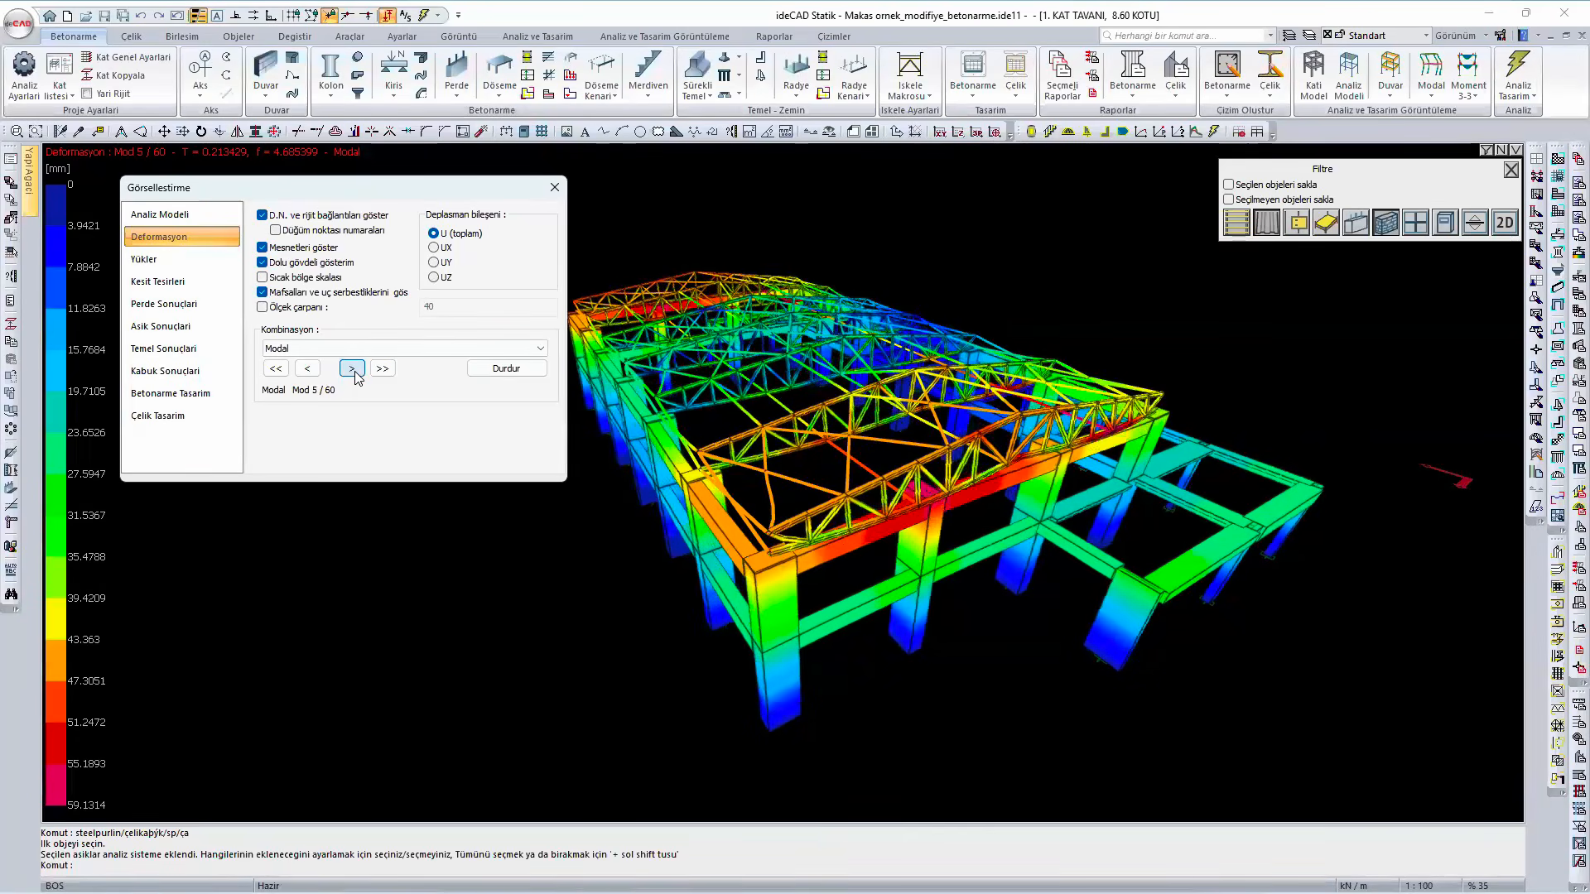
left_click(502, 370)
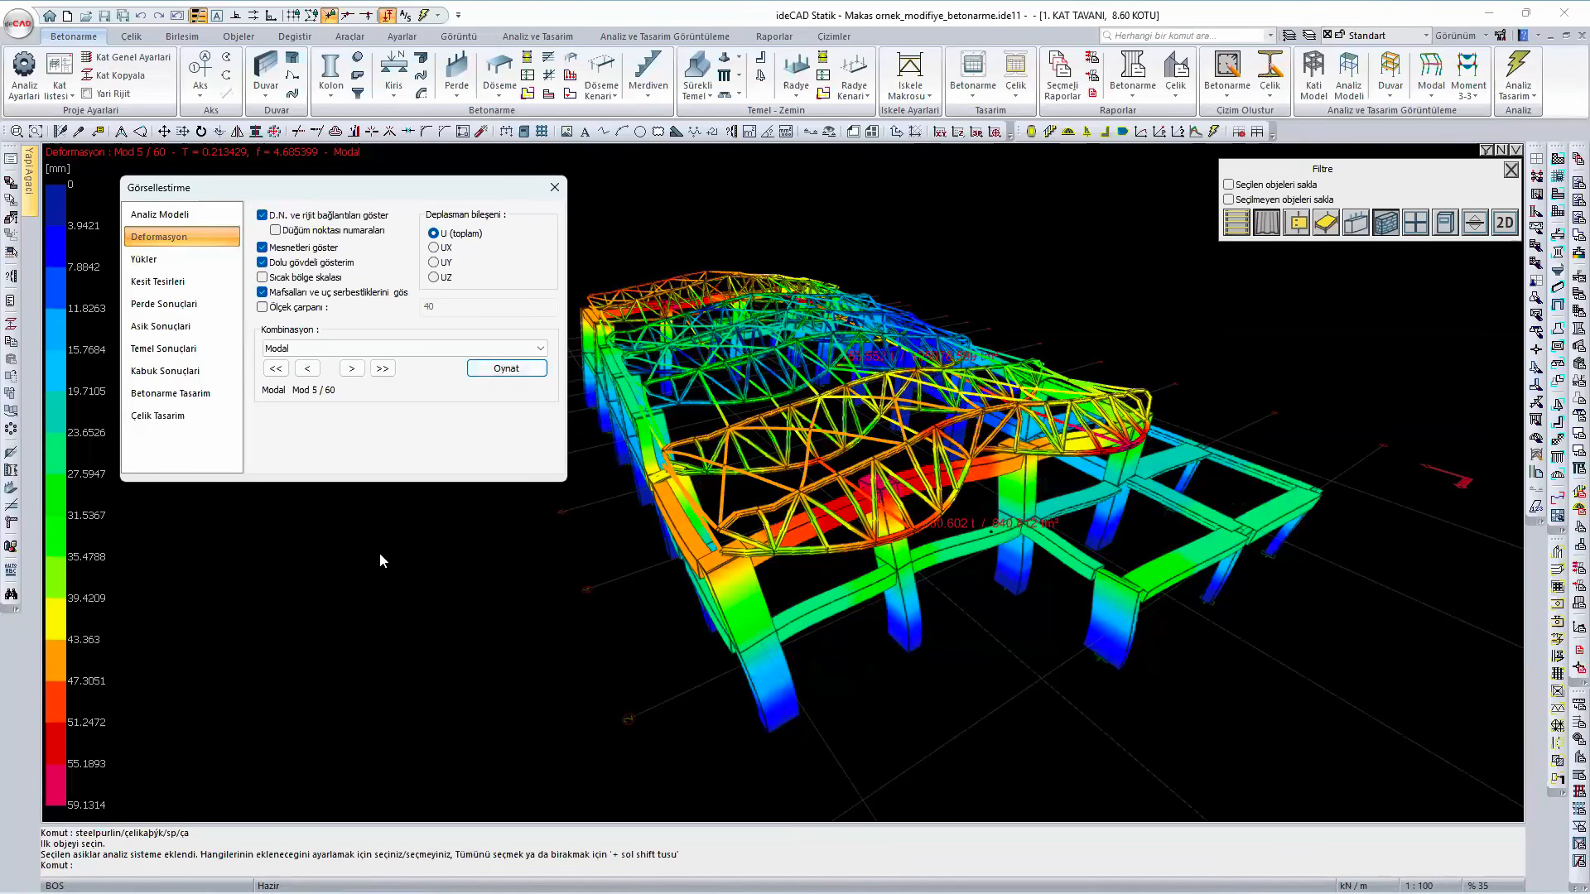
key("Escape")
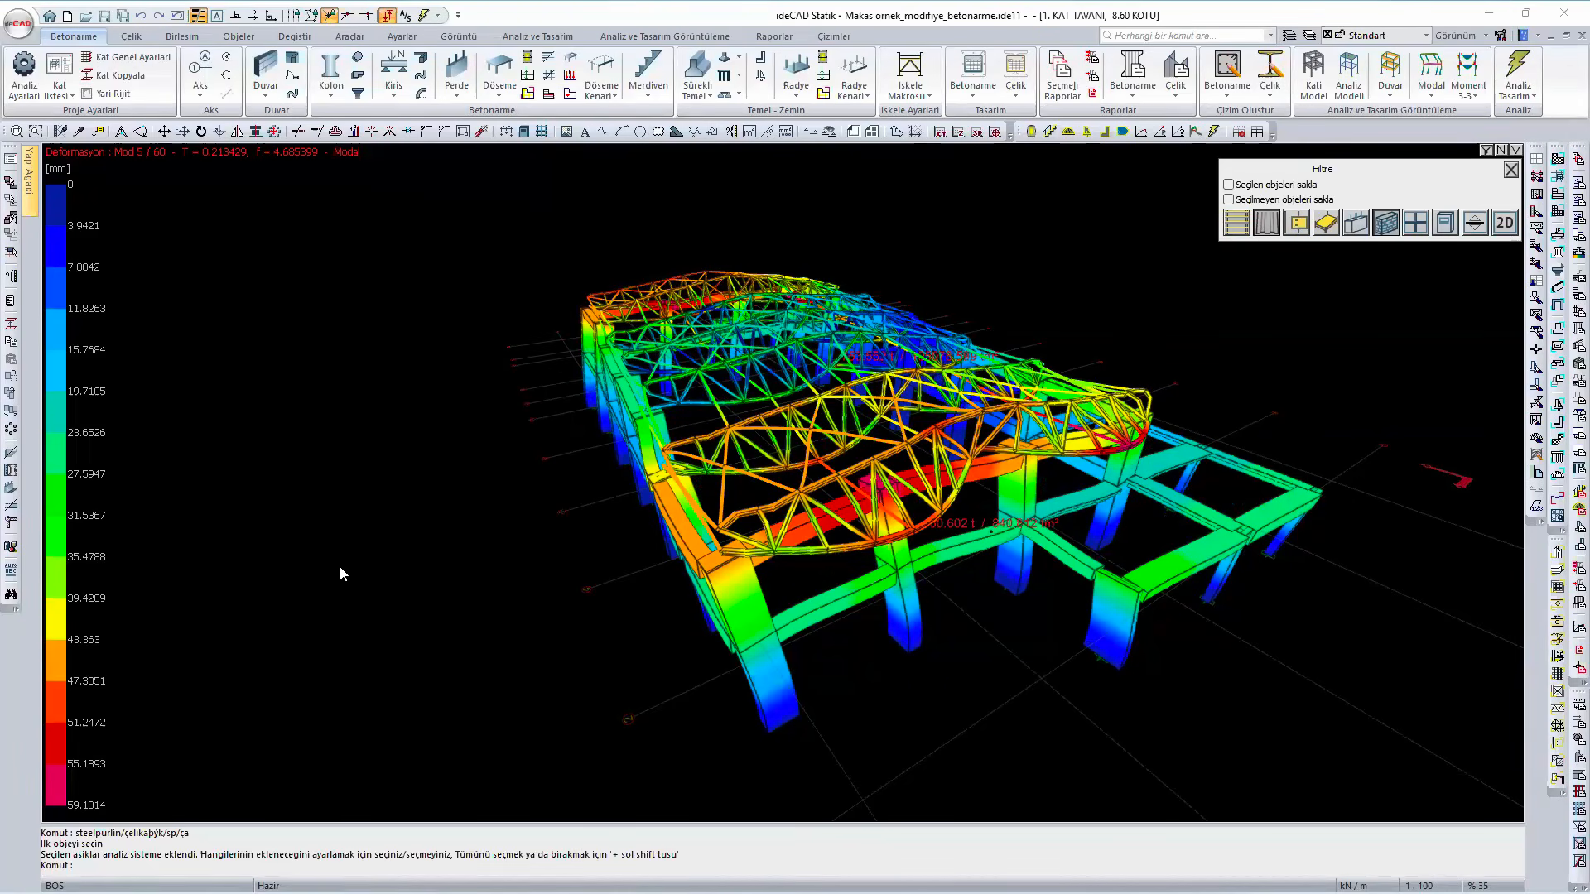
- Display the steel design result for axial capacity insufficiency and inspect the longitudinal members at the truss ends along the eave
right_click(365, 500)
left_click(512, 771)
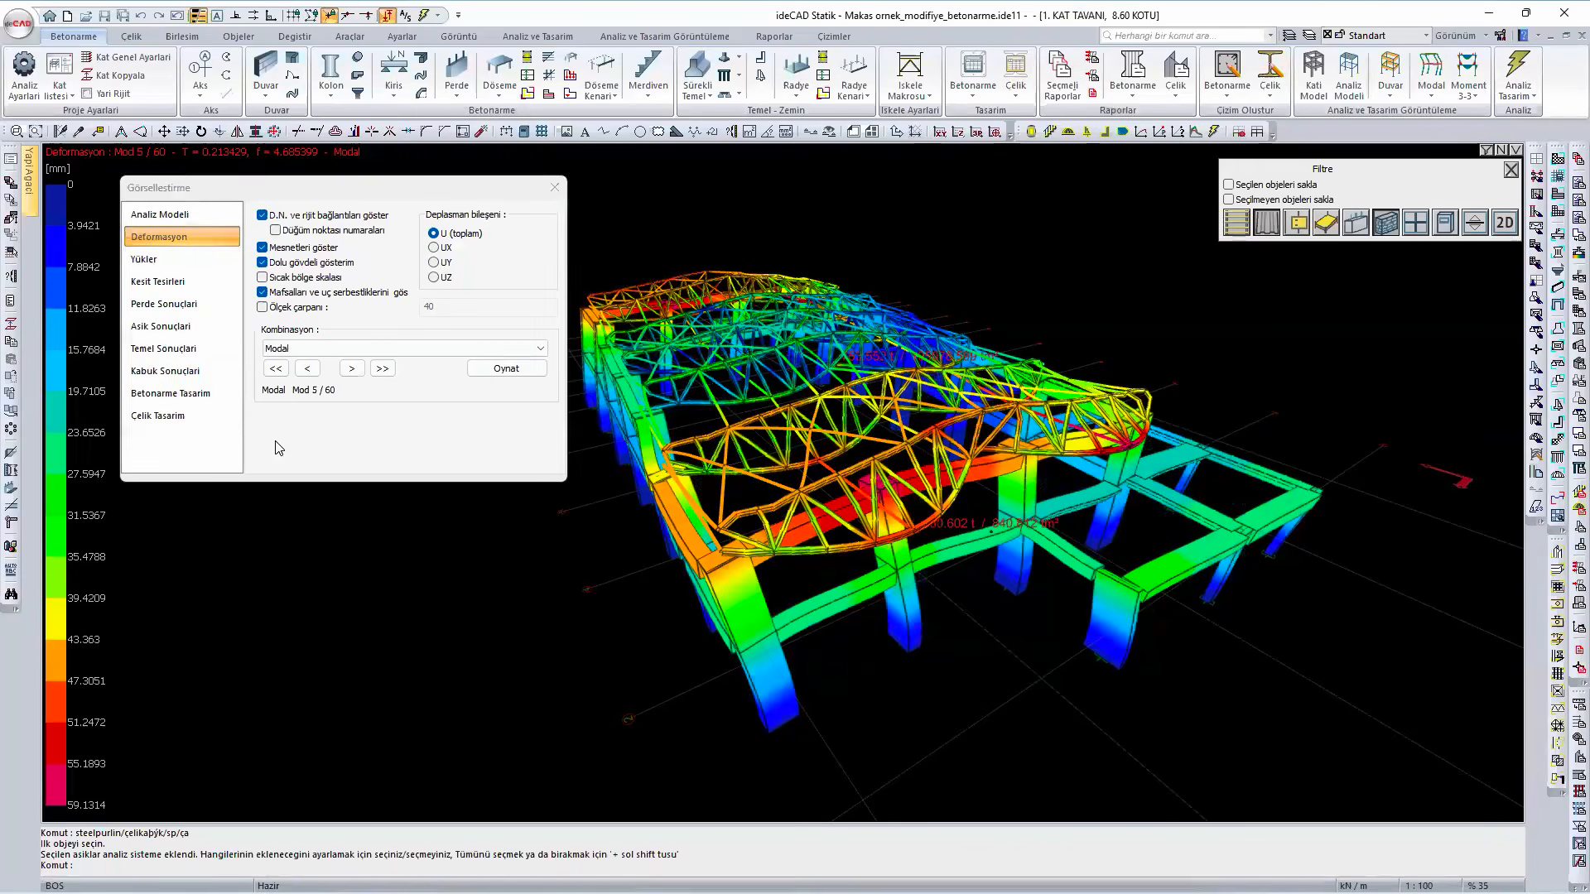
left_click(199, 429)
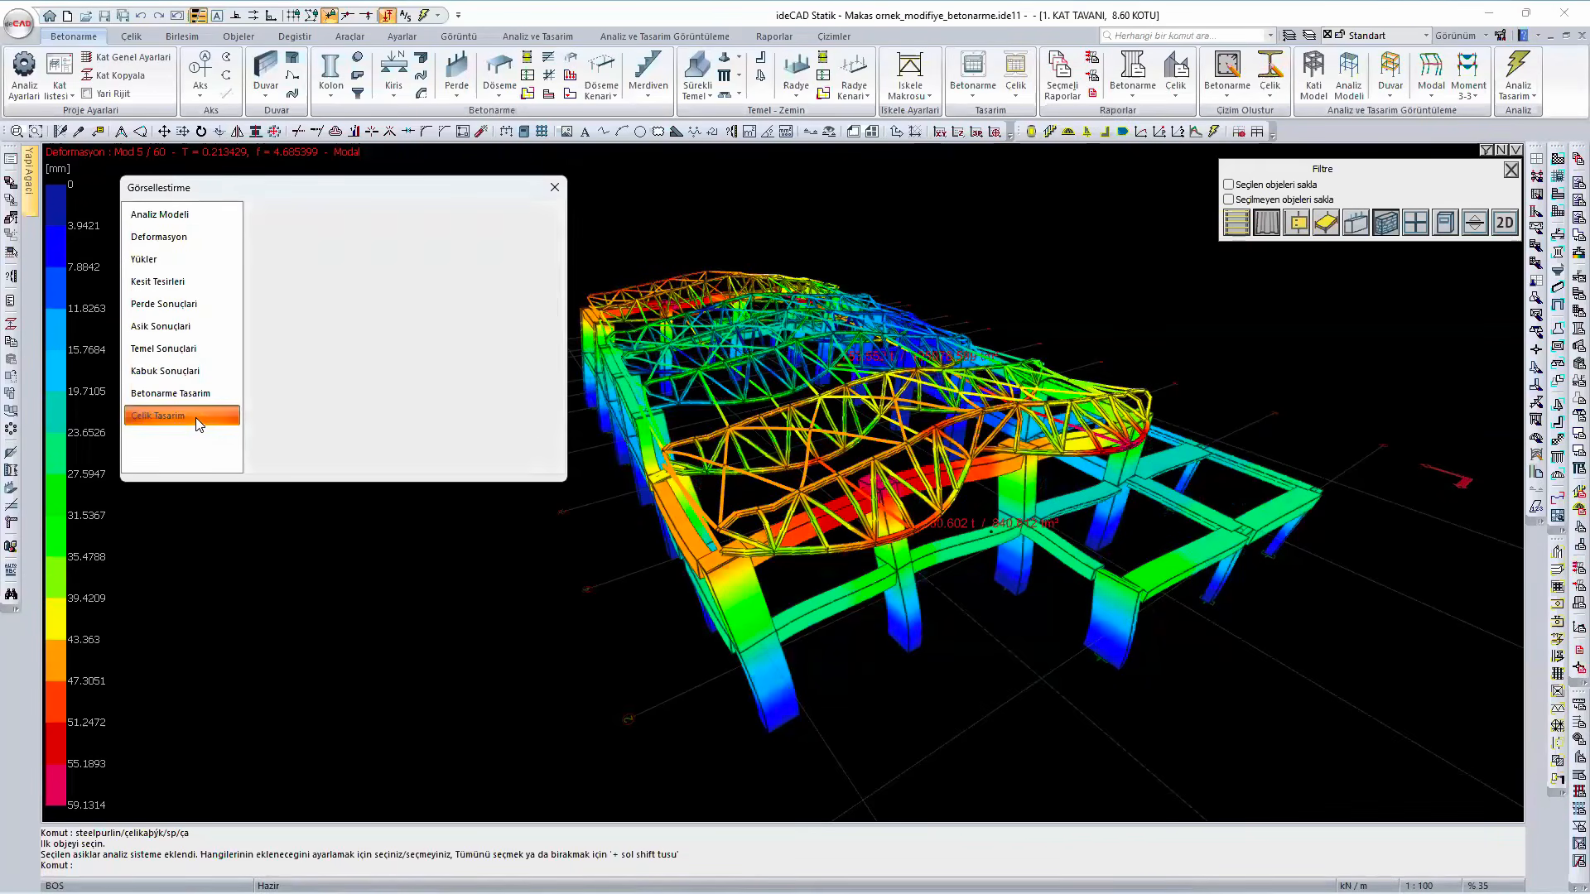
middle_click_drag(850, 597, 841, 504)
scroll(824, 473, "up", 2)
scroll(841, 445, "up", 3)
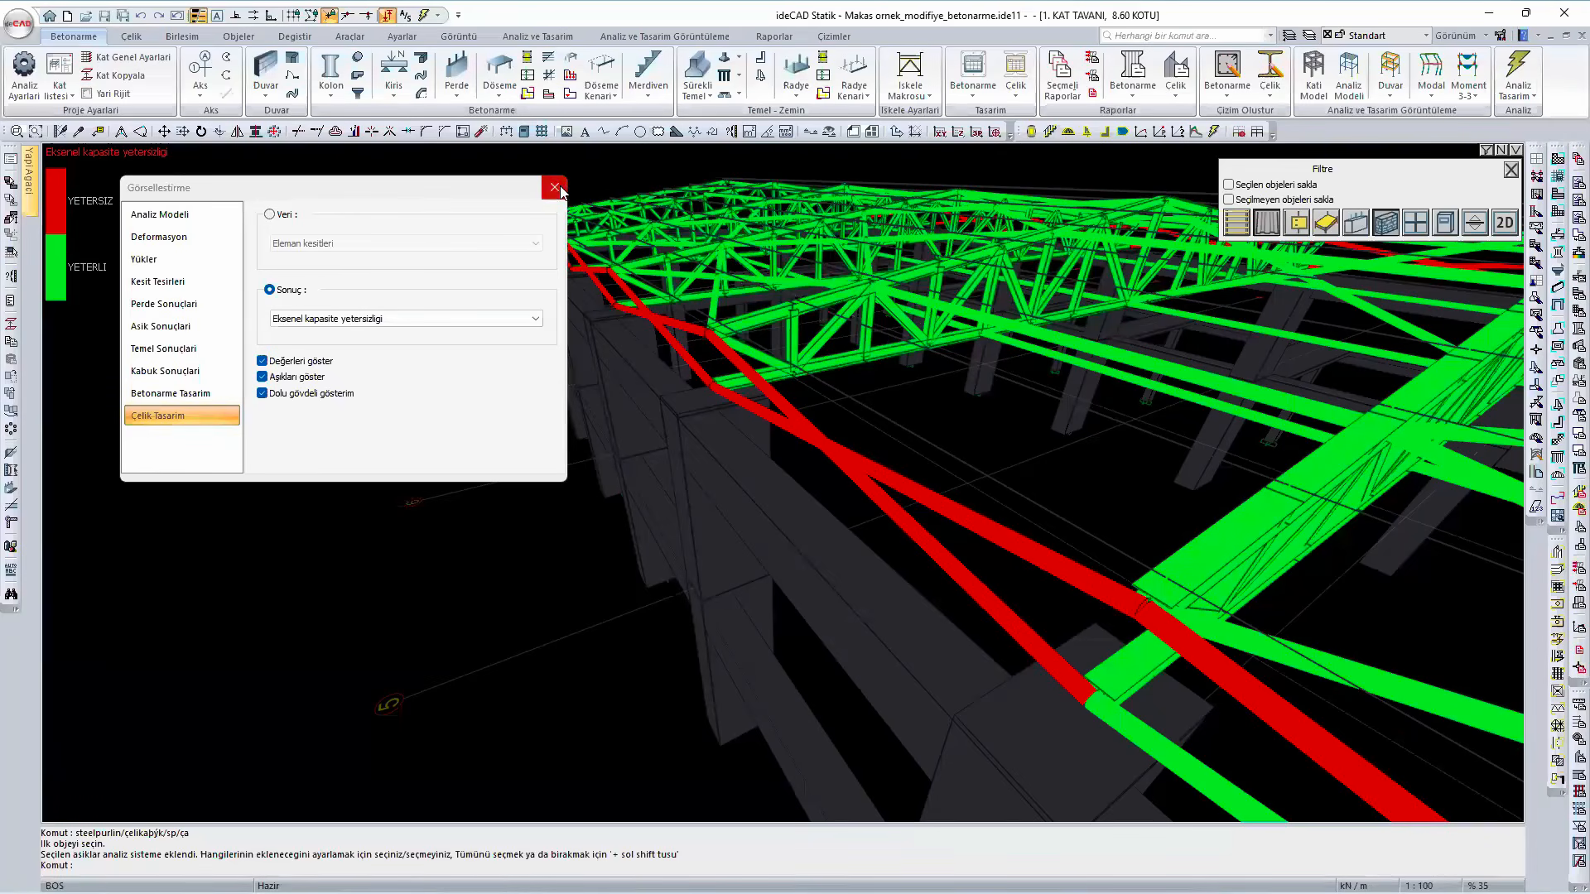
left_click(1511, 171)
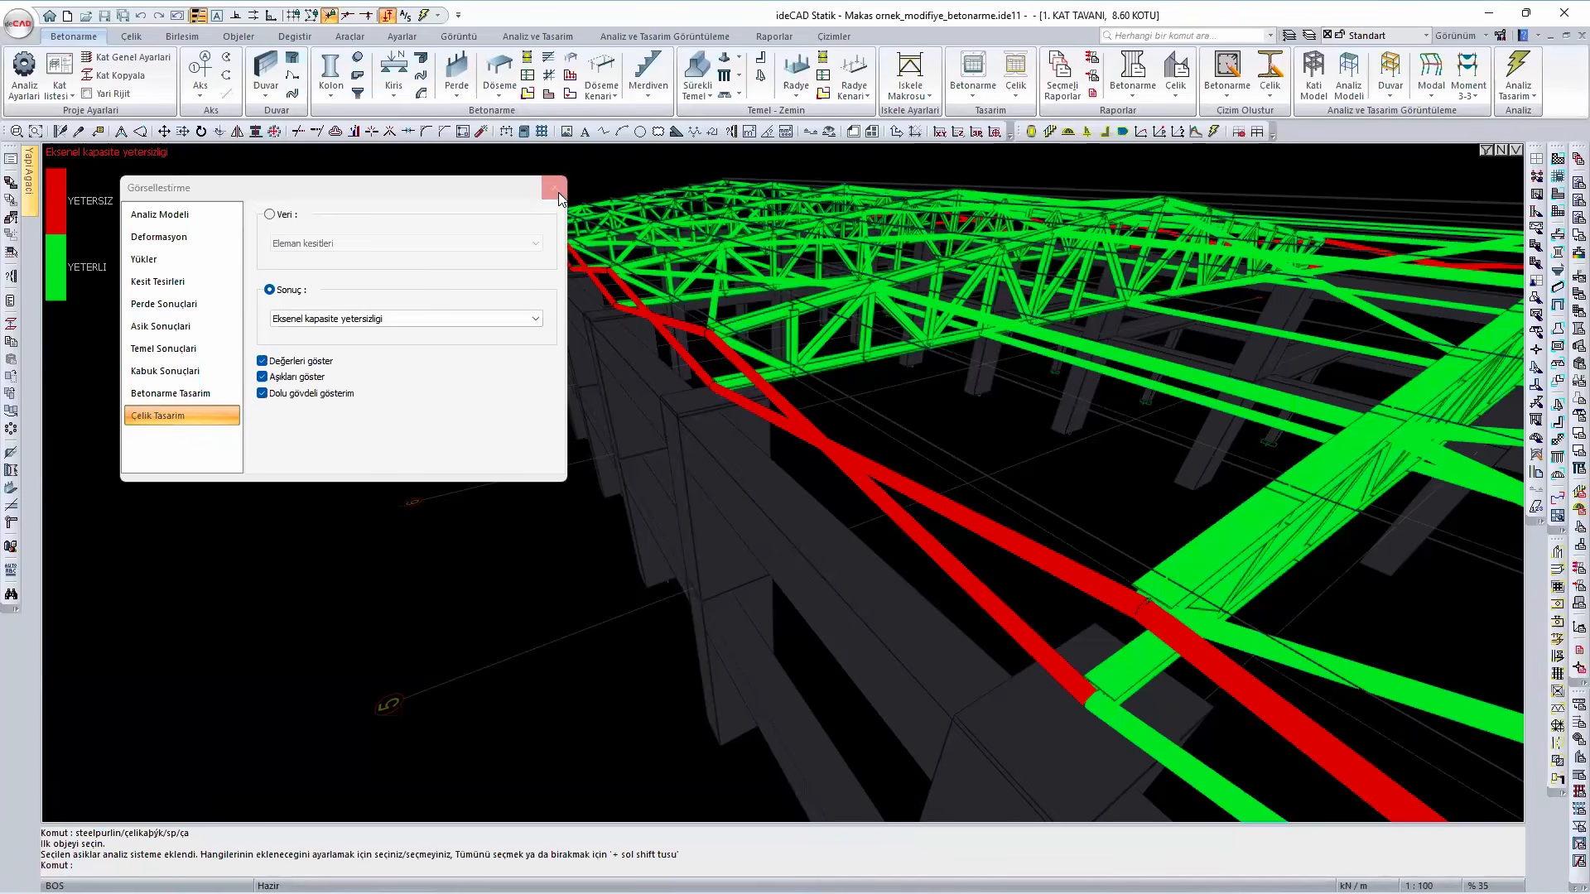
- Return to the edge-lined solid model and delete the longitudinal eave members on the near side, selected by type and same X position
right_click(201, 530)
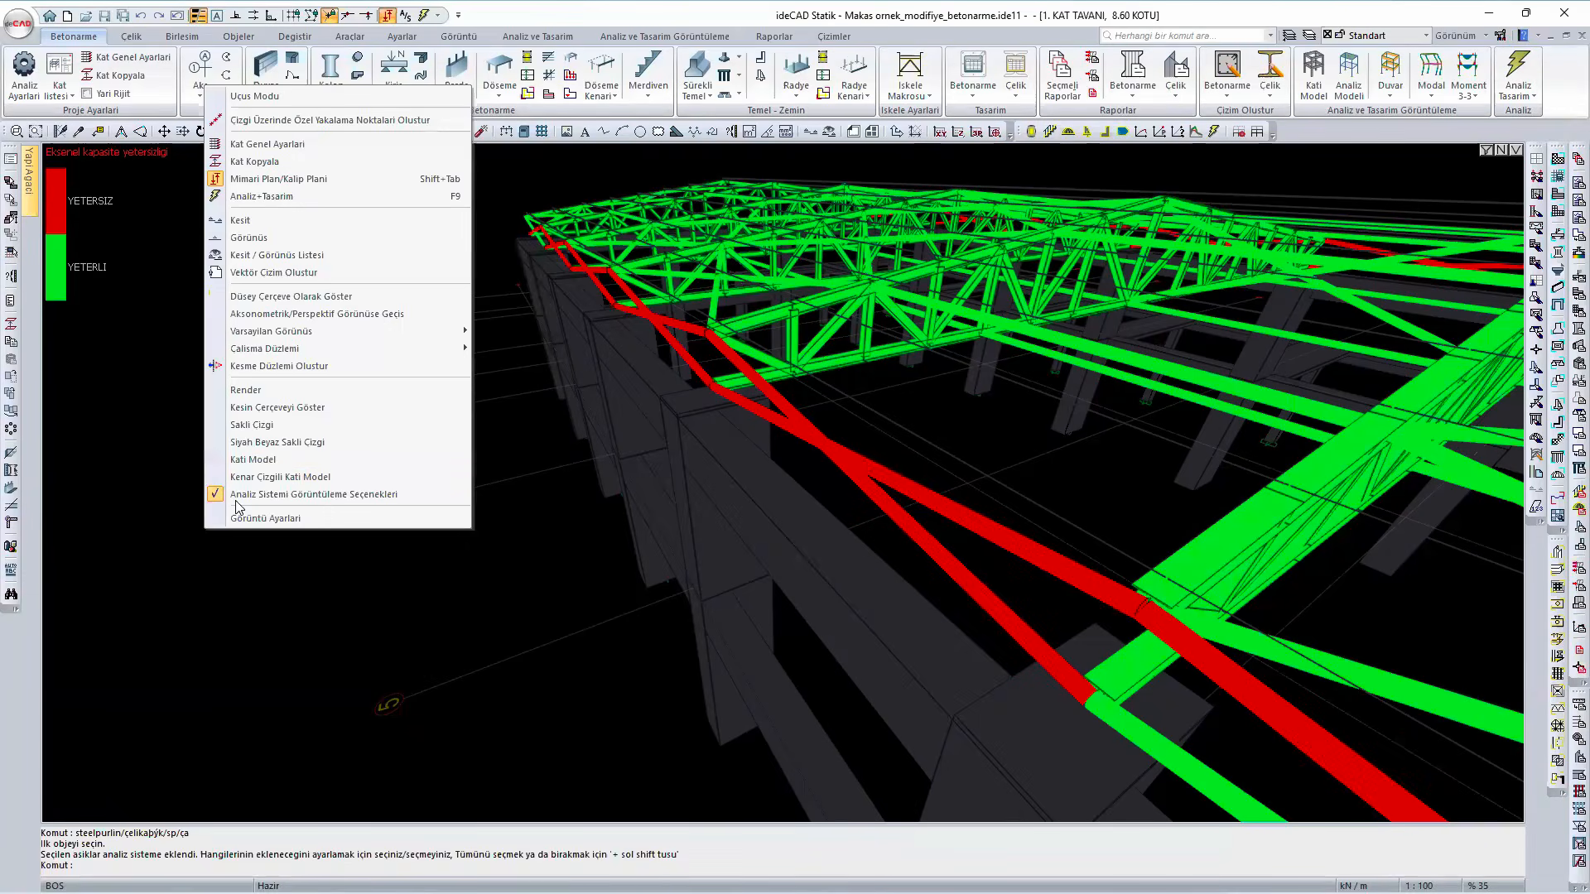
left_click(249, 477)
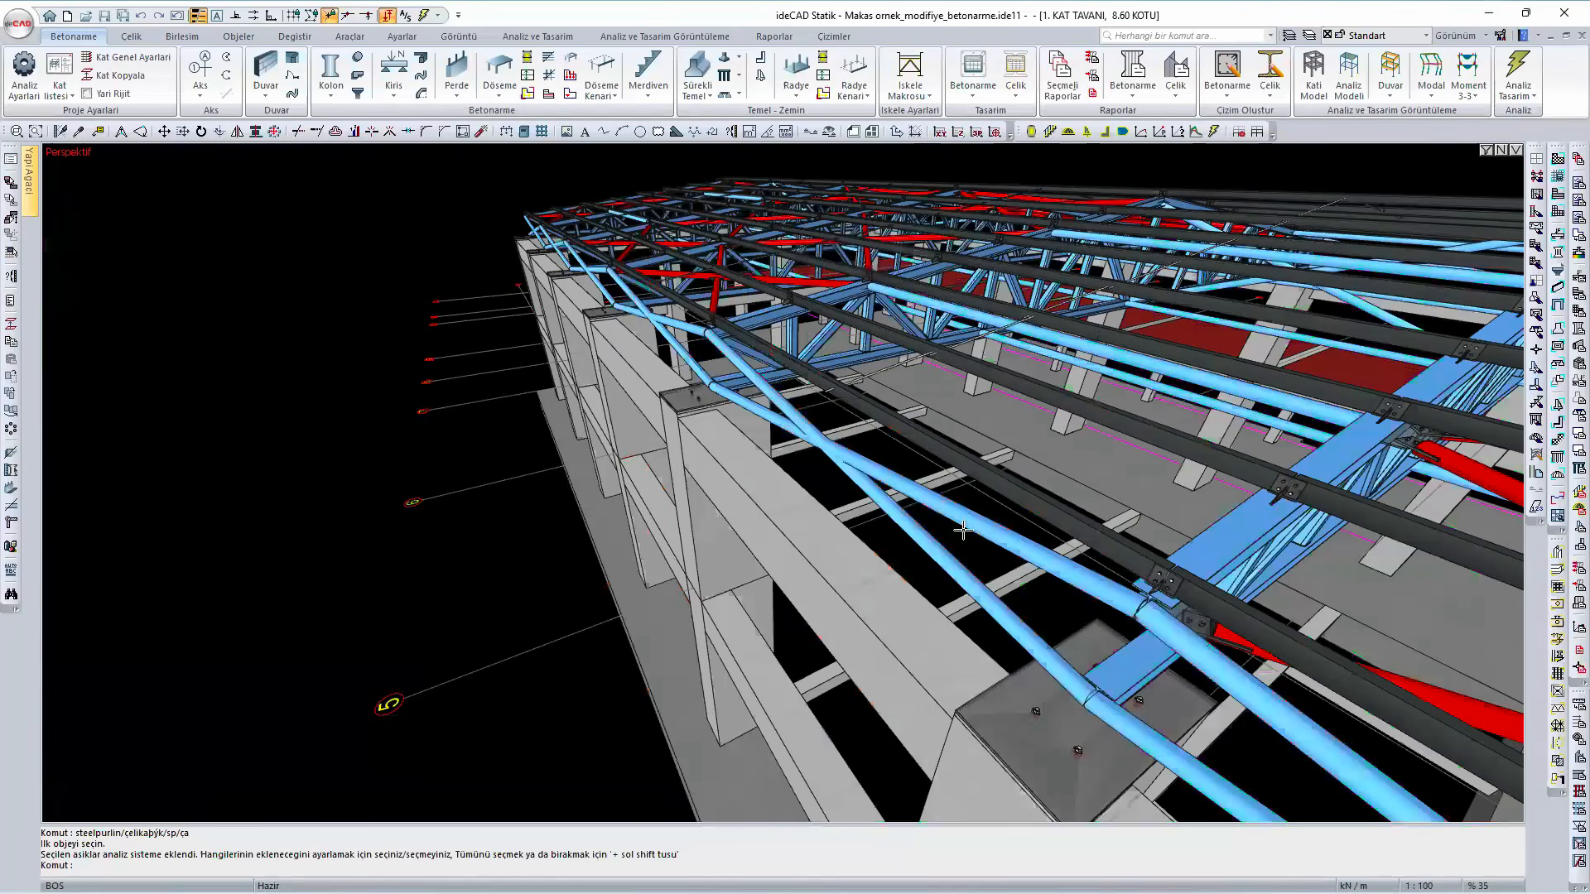
middle_click_drag(900, 478, 849, 554)
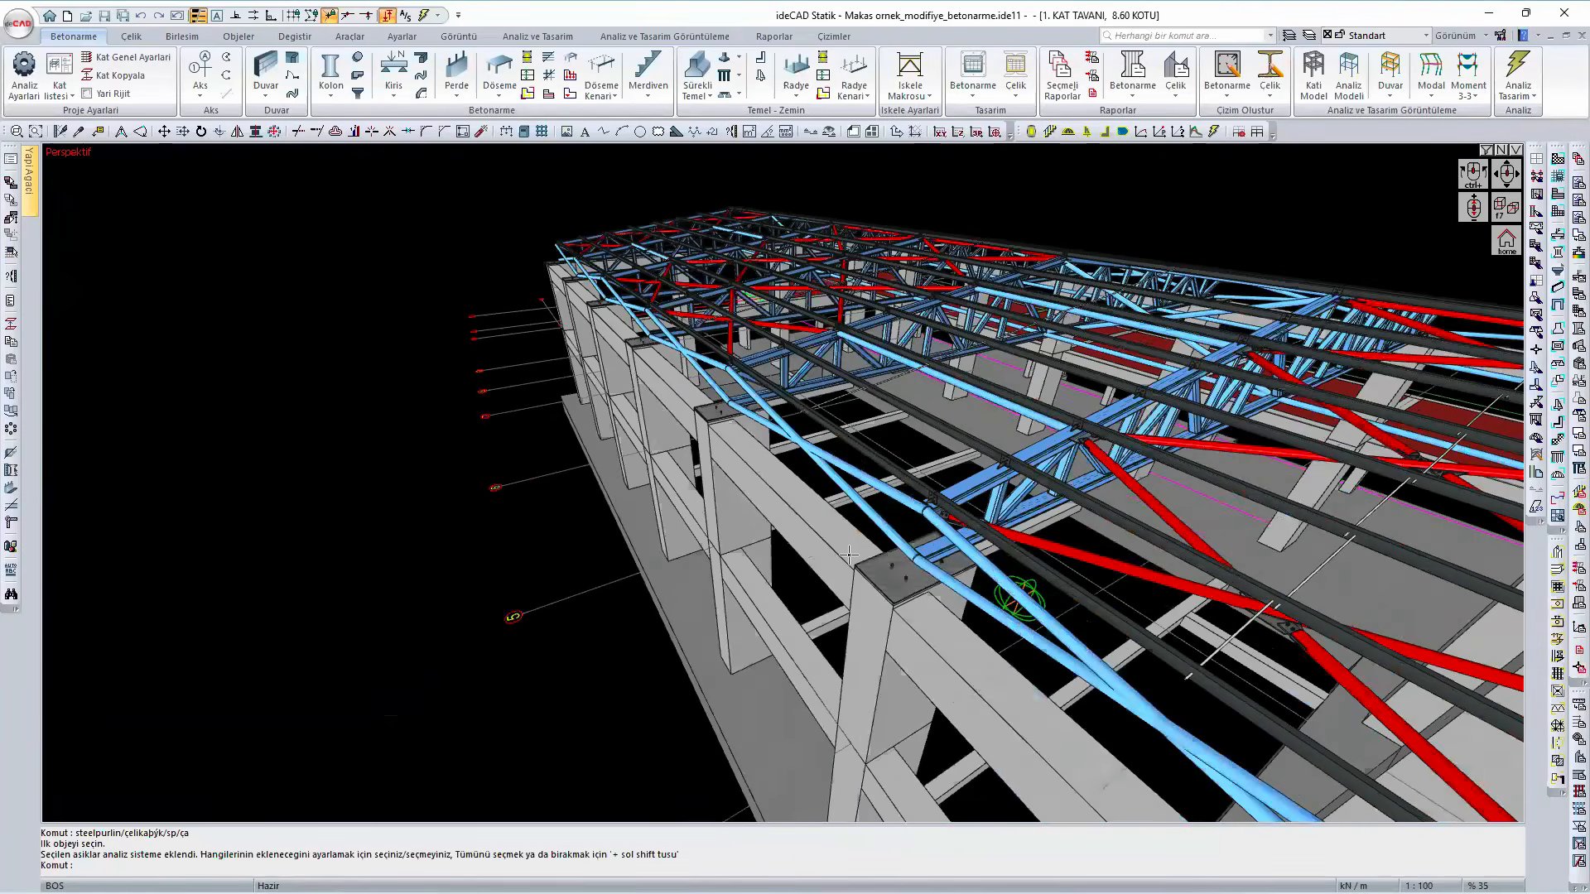
left_click(845, 553)
right_click(851, 555)
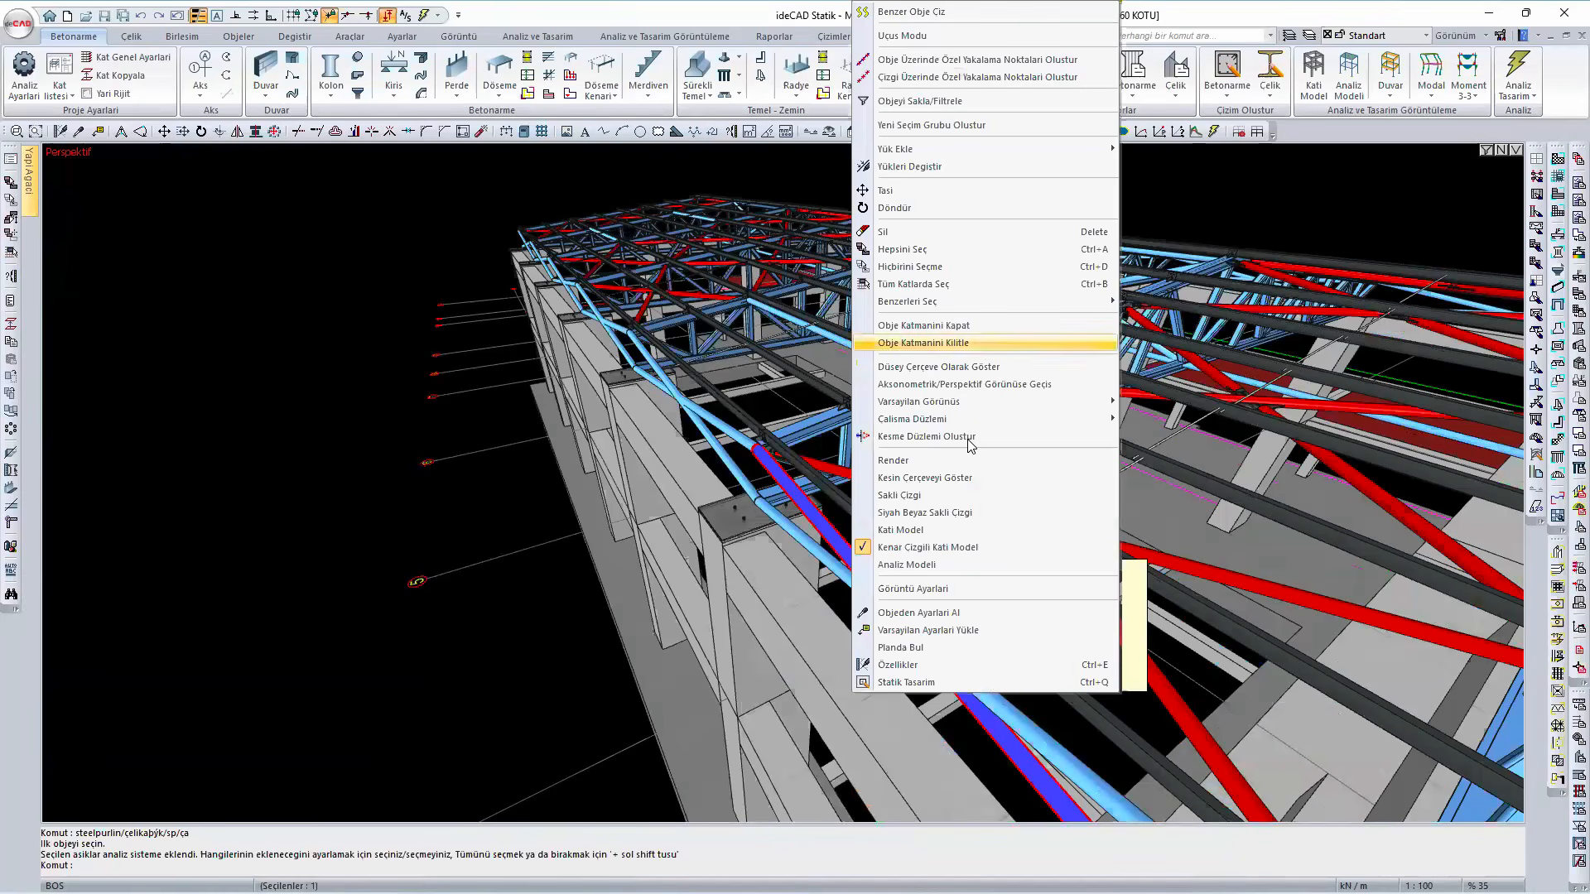
mouse_move(972, 302)
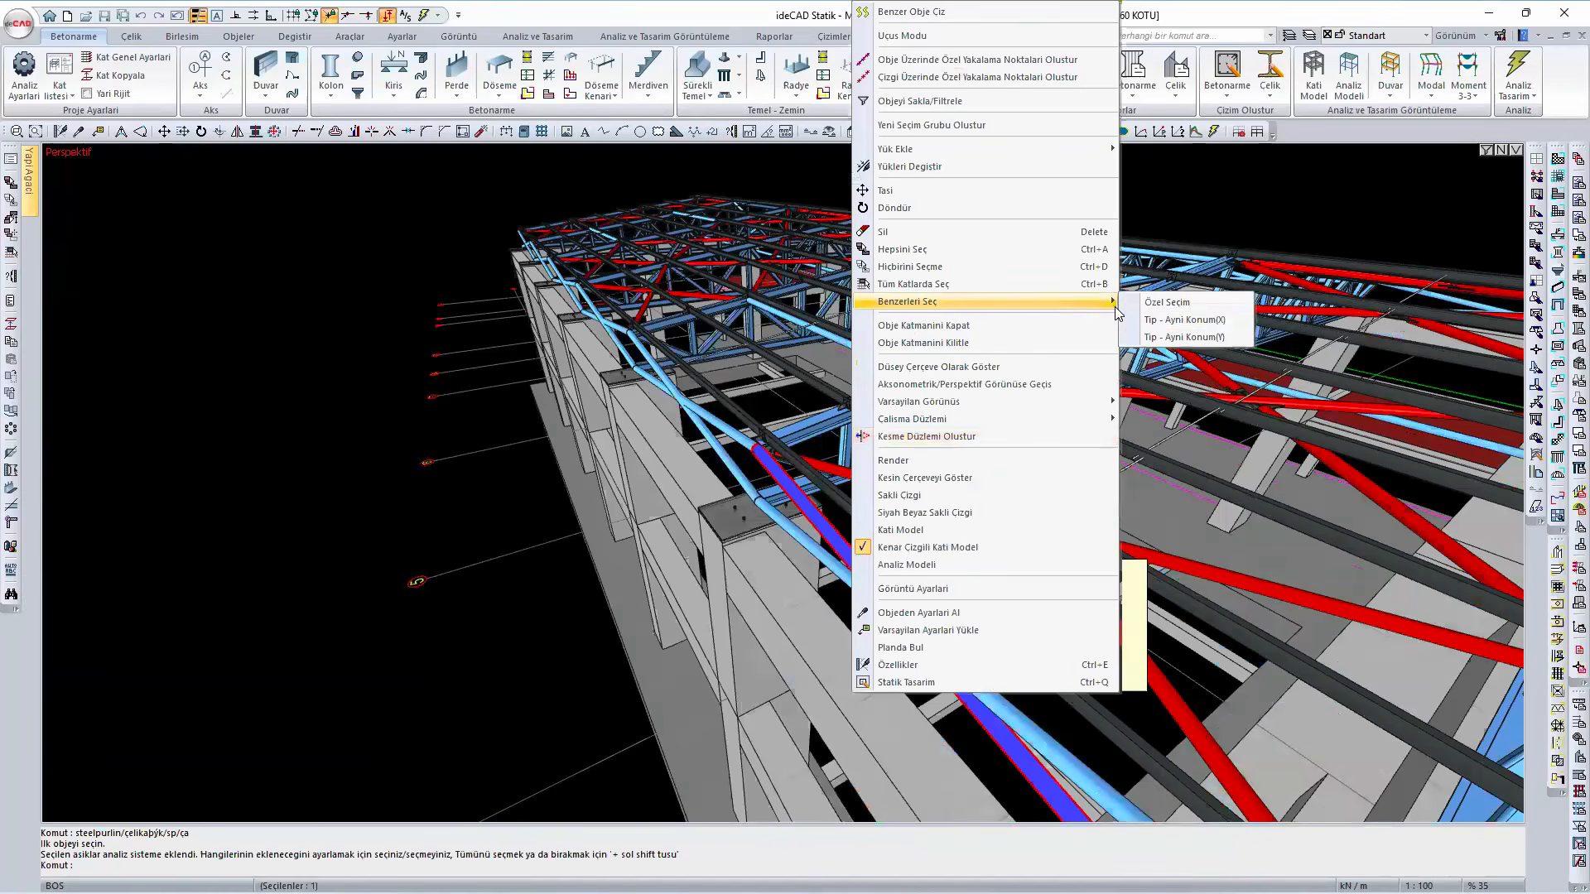
left_click(1164, 320)
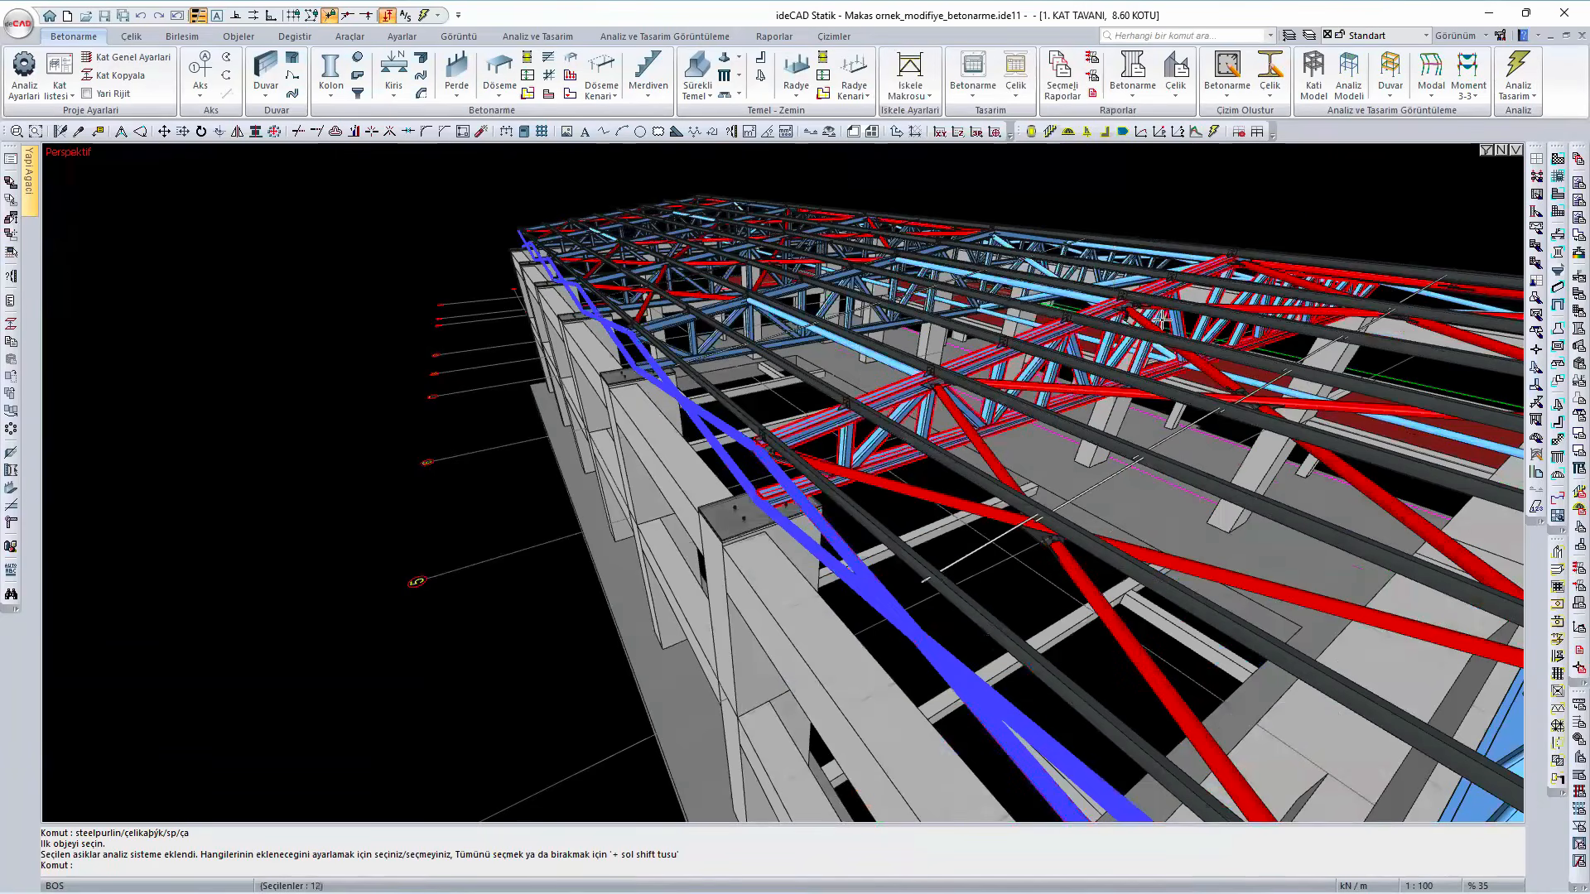
key("Delete")
- Delete the matching longitudinal eave members on the opposite side of the roof, selected by type and same X position
scroll(957, 546, "down", 2)
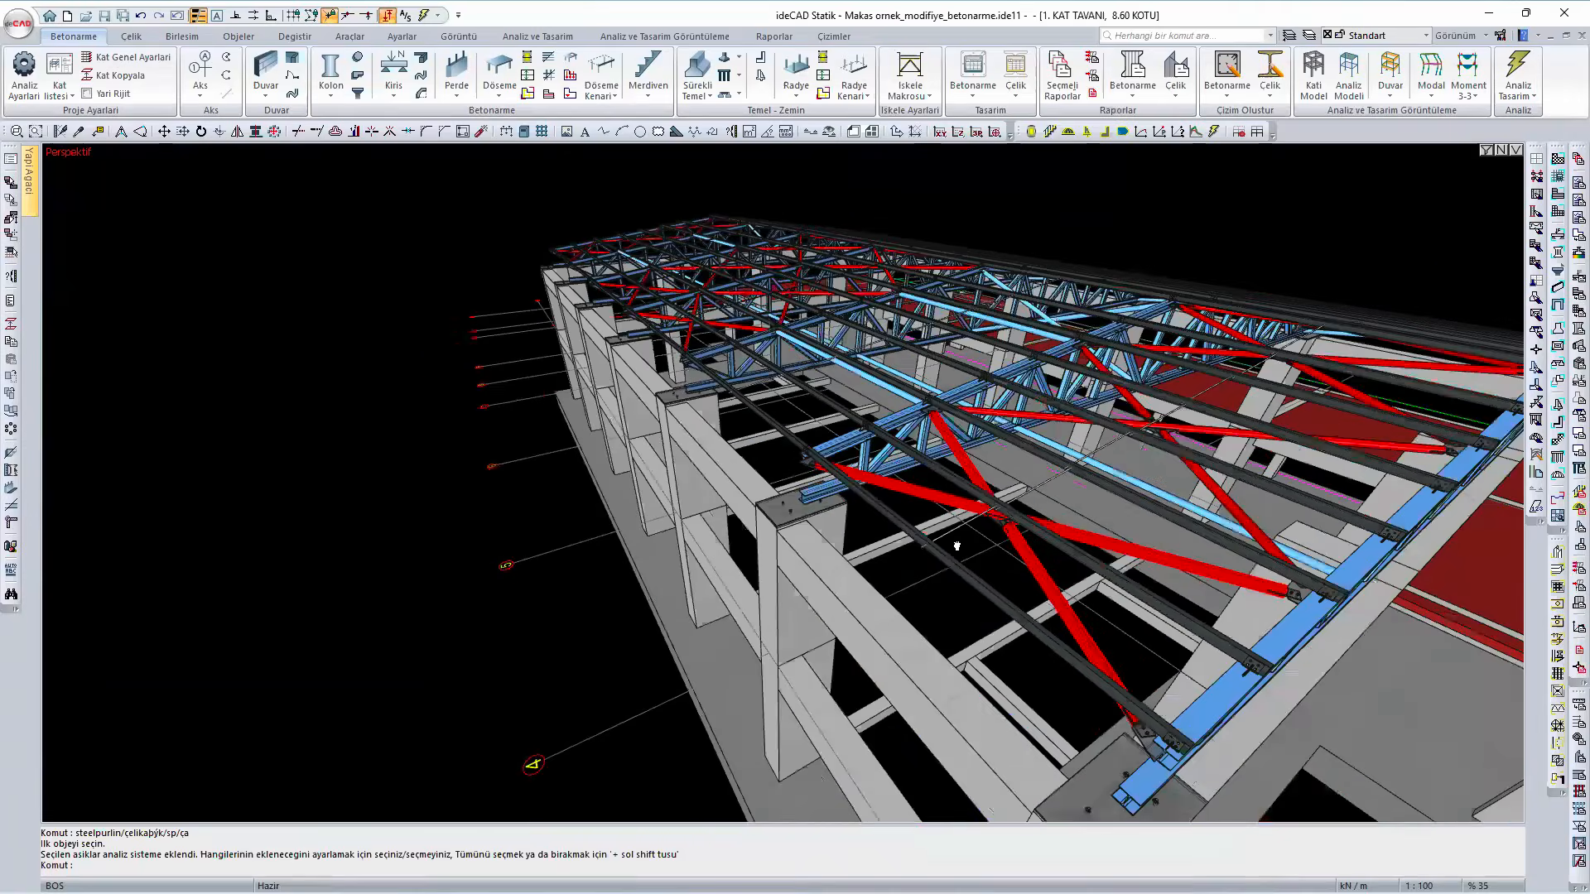
scroll(956, 545, "down", 2)
middle_click_drag(992, 482, 675, 584, "ctrl")
middle_click_drag(770, 534, 451, 530, "ctrl")
middle_click_drag(779, 488, 547, 488, "ctrl")
middle_click_drag(704, 513, 526, 468, "ctrl")
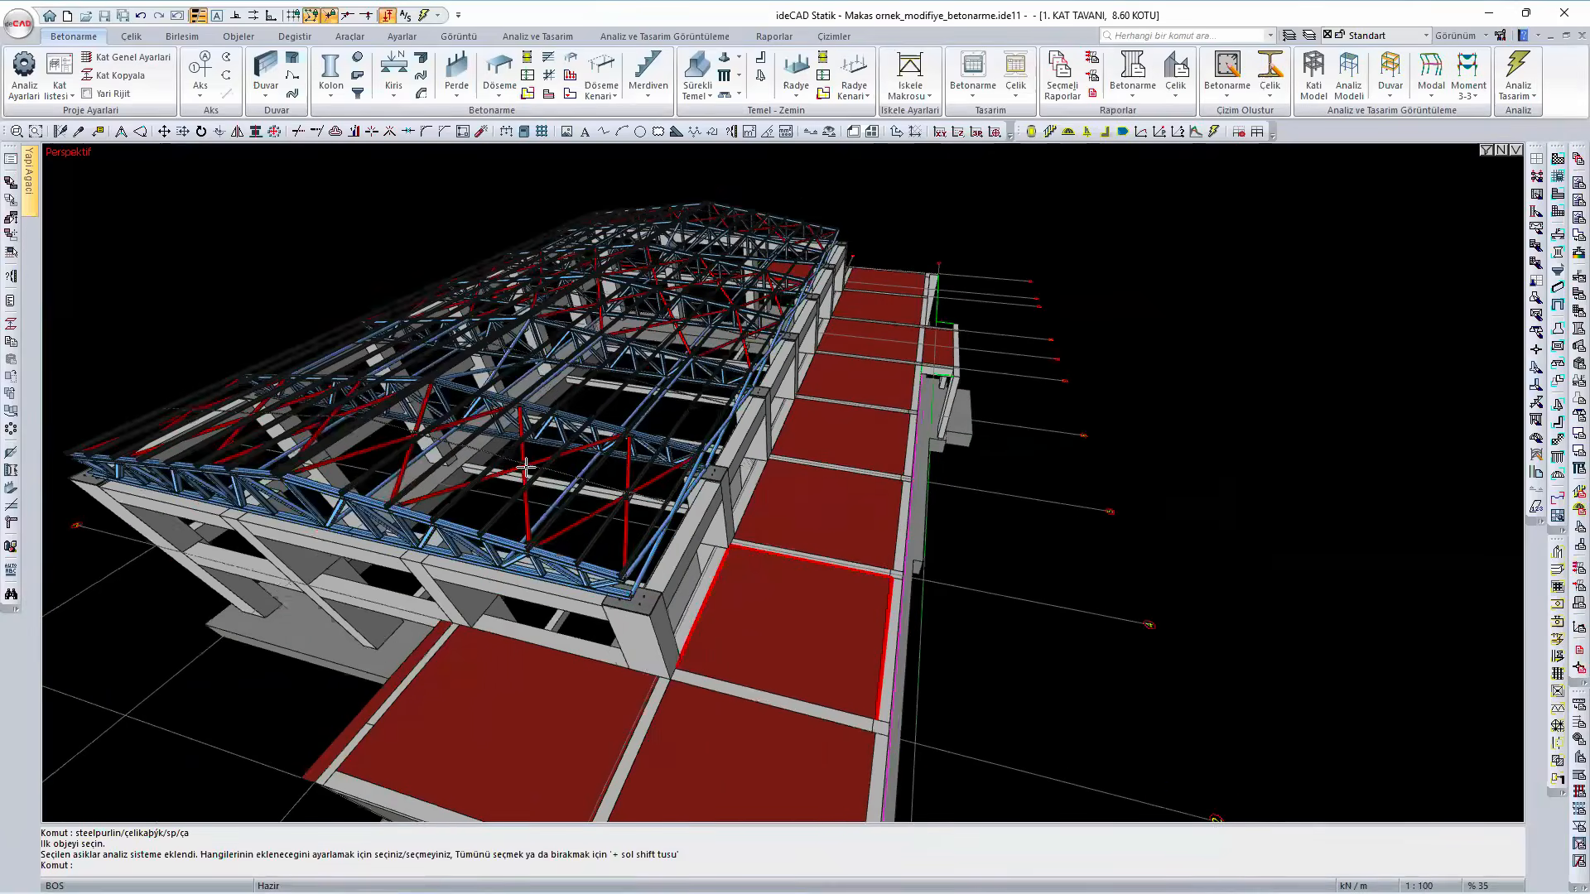
scroll(525, 468, "up", 4)
left_click(526, 472)
right_click(528, 472)
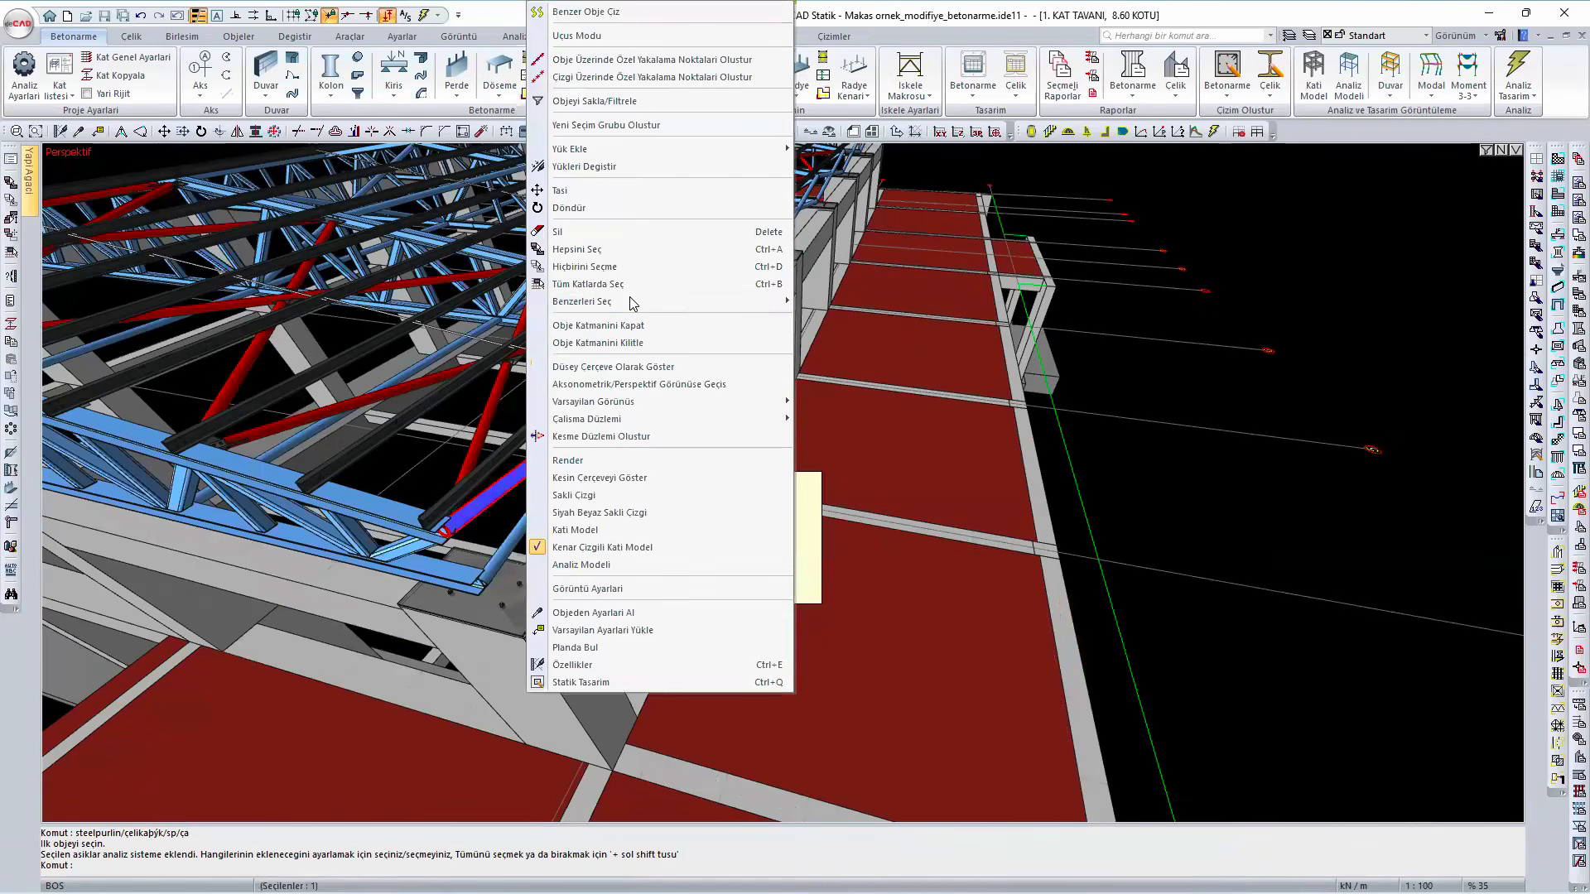
mouse_move(710, 300)
left_click(880, 319)
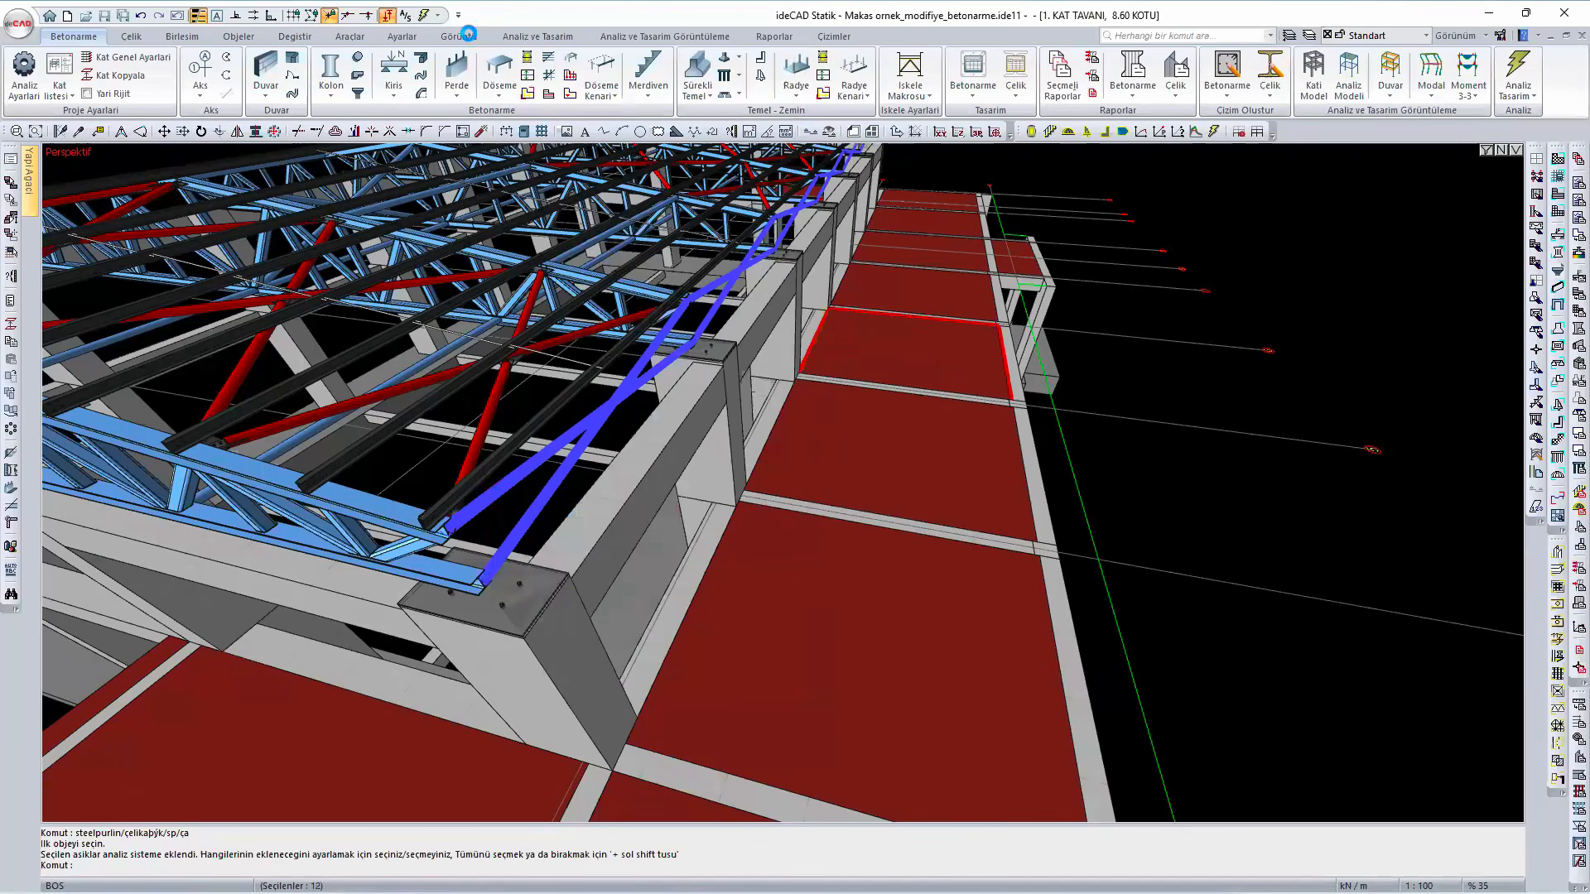
left_click(536, 470)
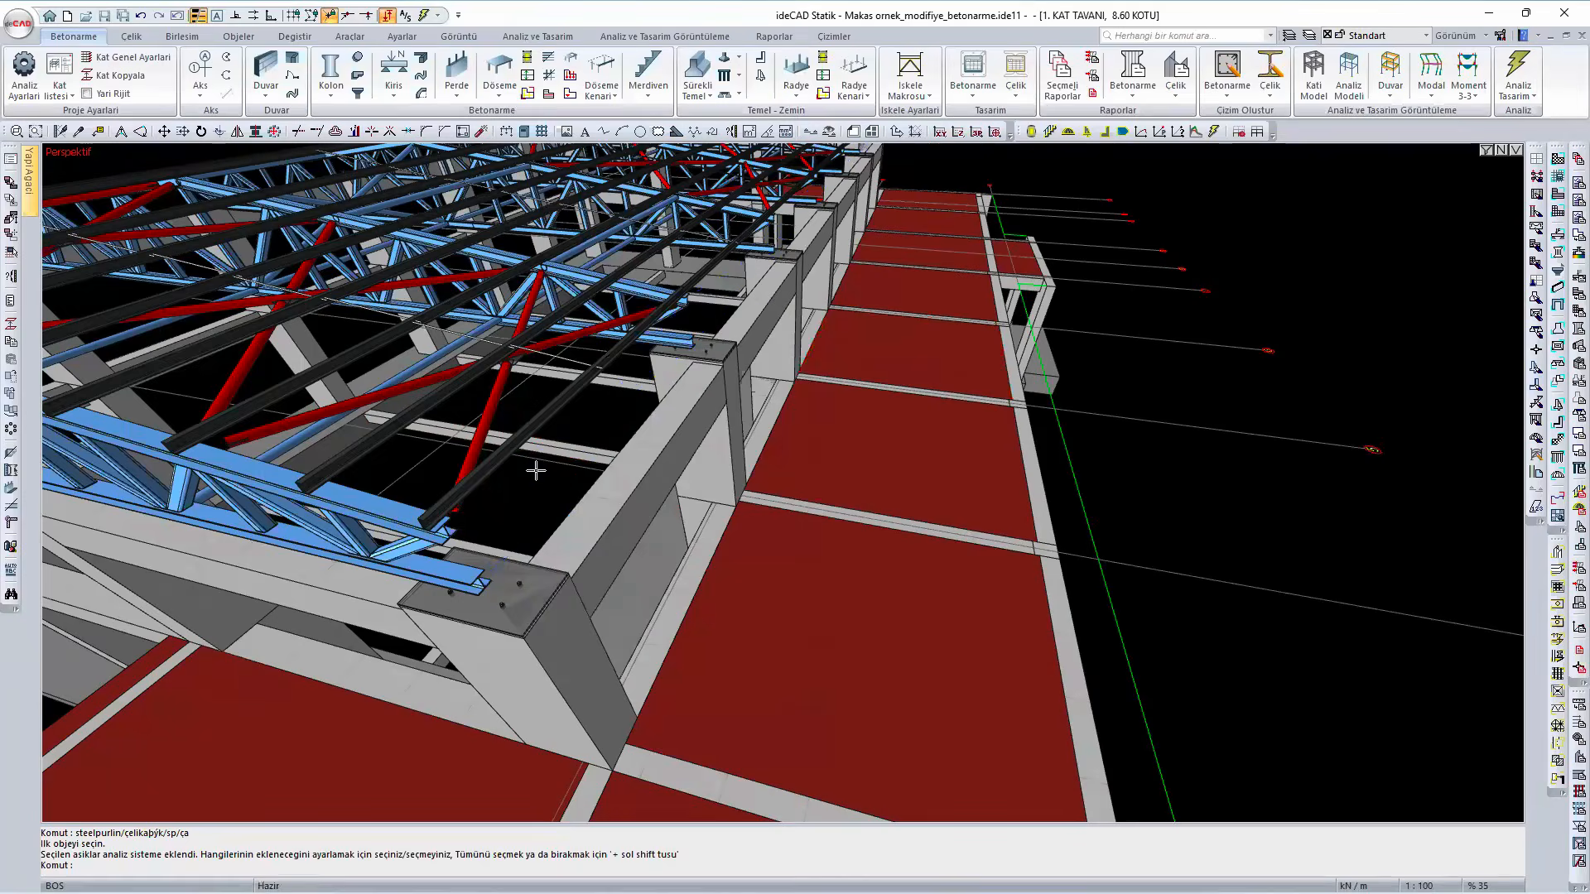
- Run the analysis and design for the modified structure, close the status report and switch back to the edge-lined solid model
scroll(523, 472, "down", 5)
mouse_move(523, 474)
middle_mouse_down()
mouse_move(548, 501)
mouse_move(682, 561)
mouse_move(748, 503)
middle_mouse_up()
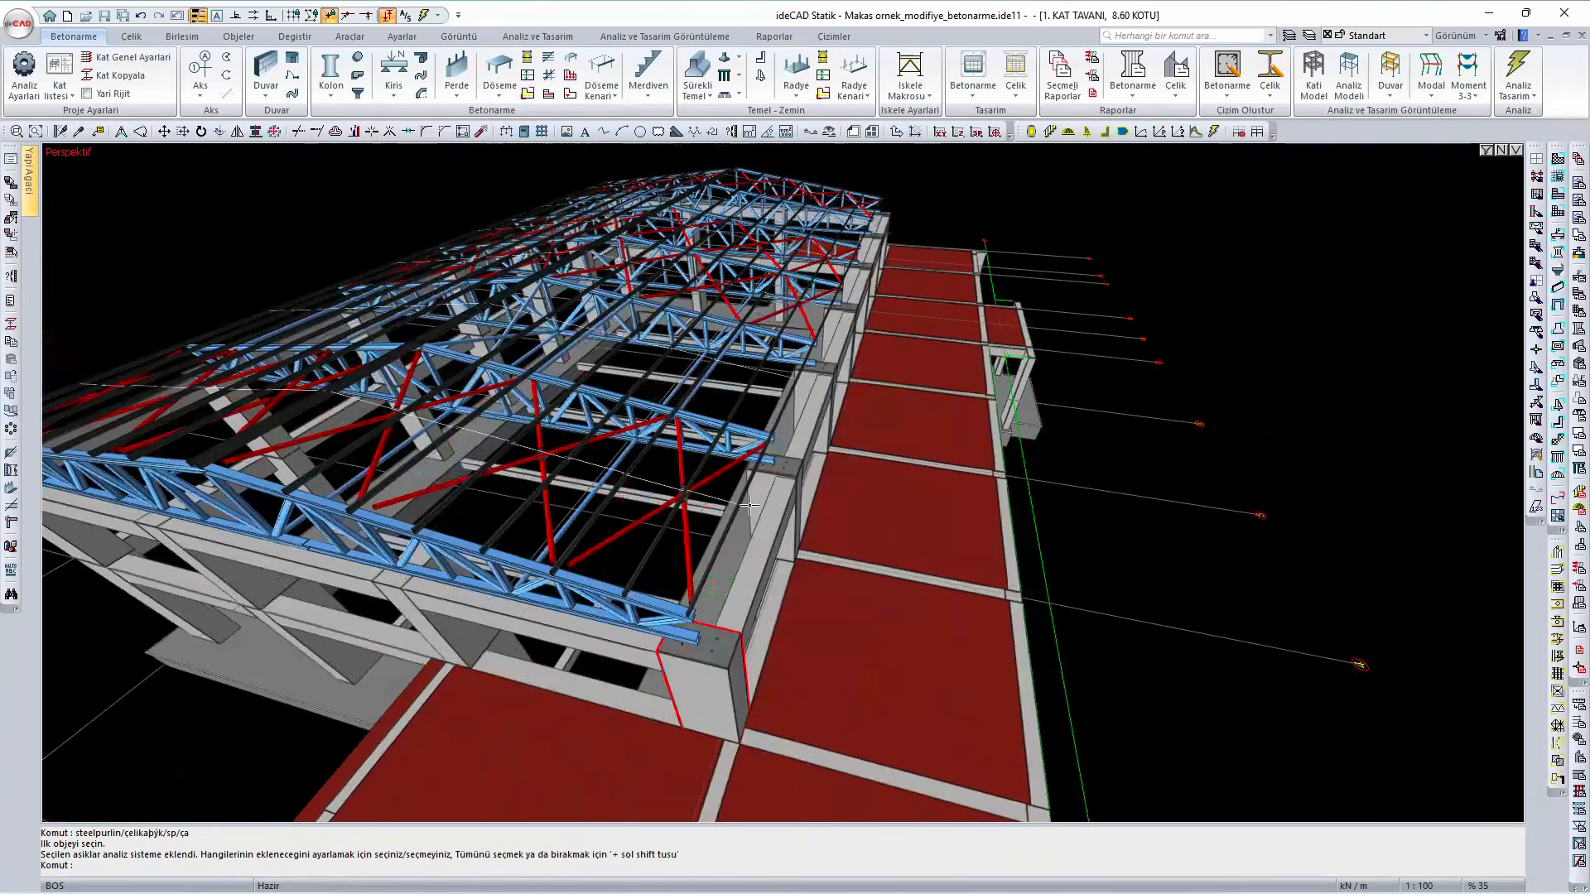
mouse_move(672, 727)
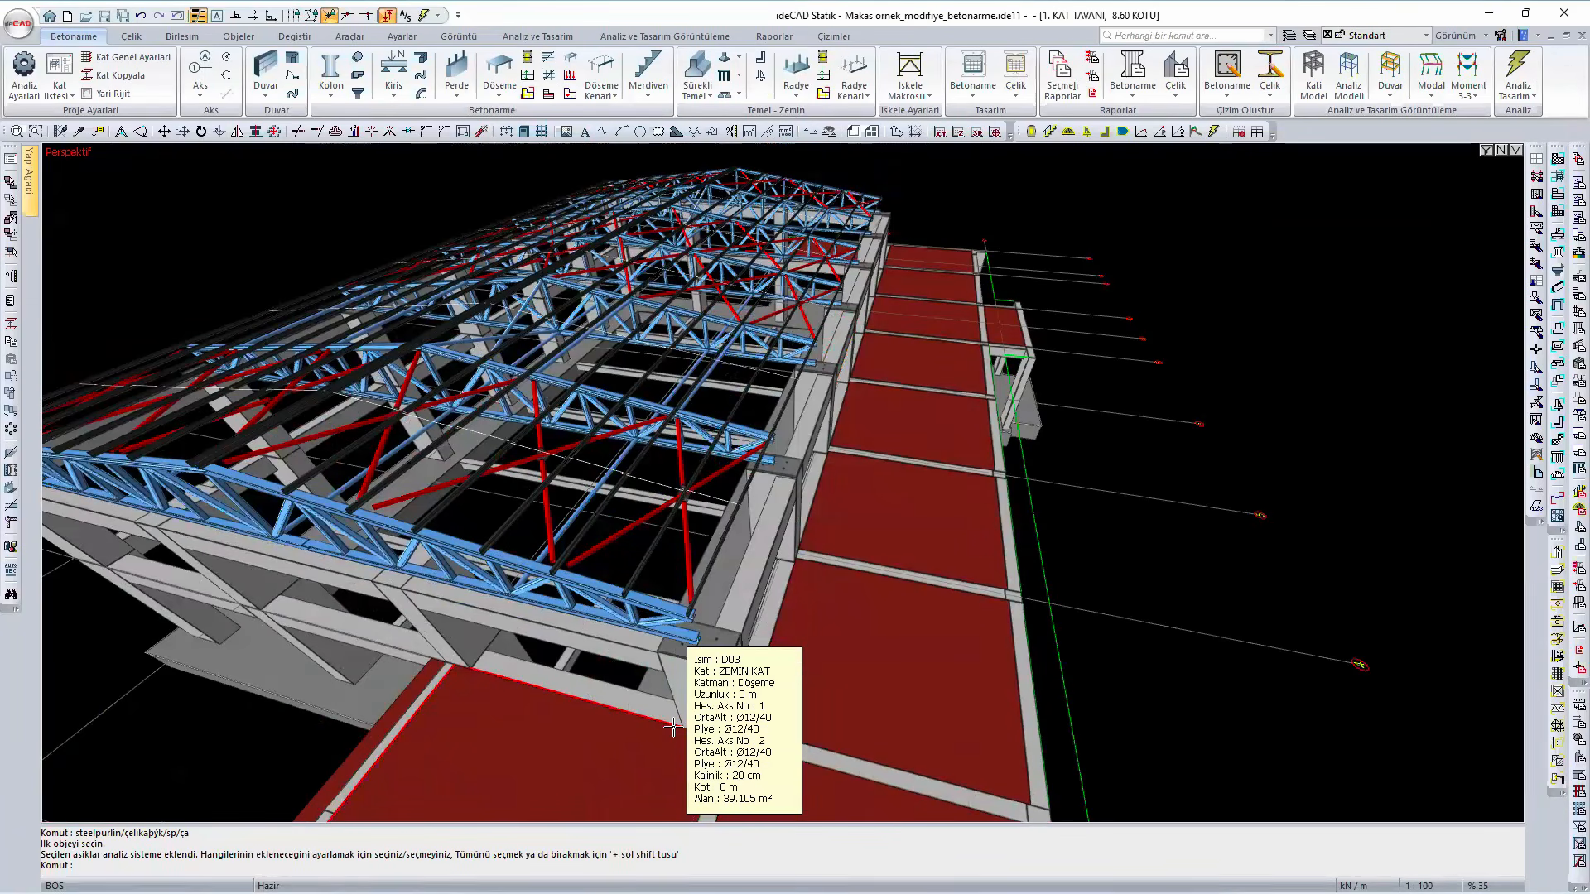
left_click(1520, 71)
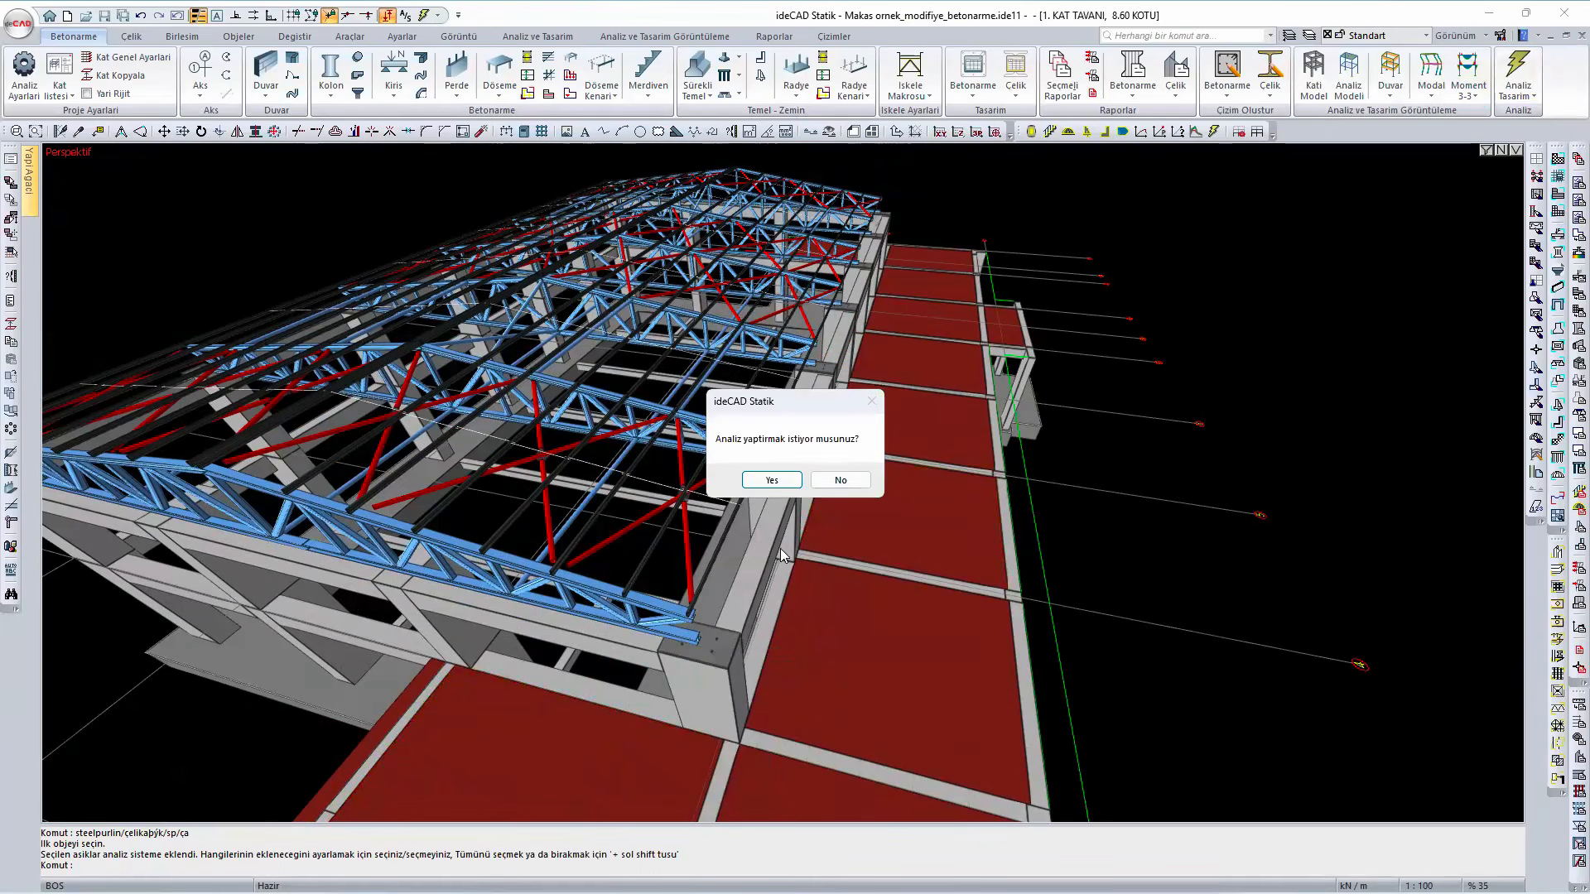
left_click(771, 481)
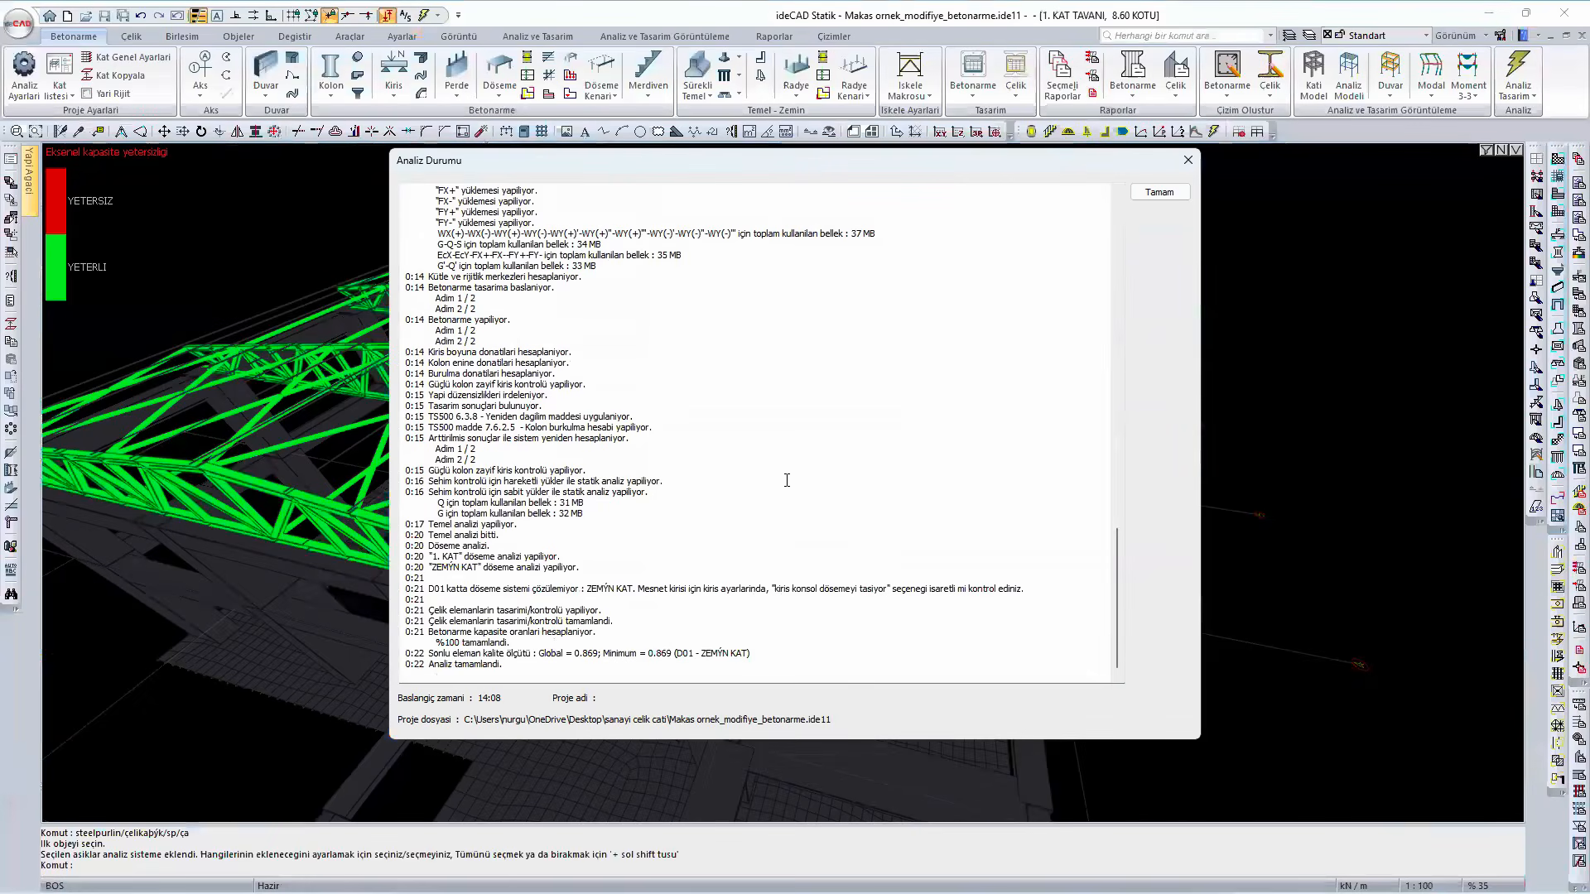
left_click(1178, 188)
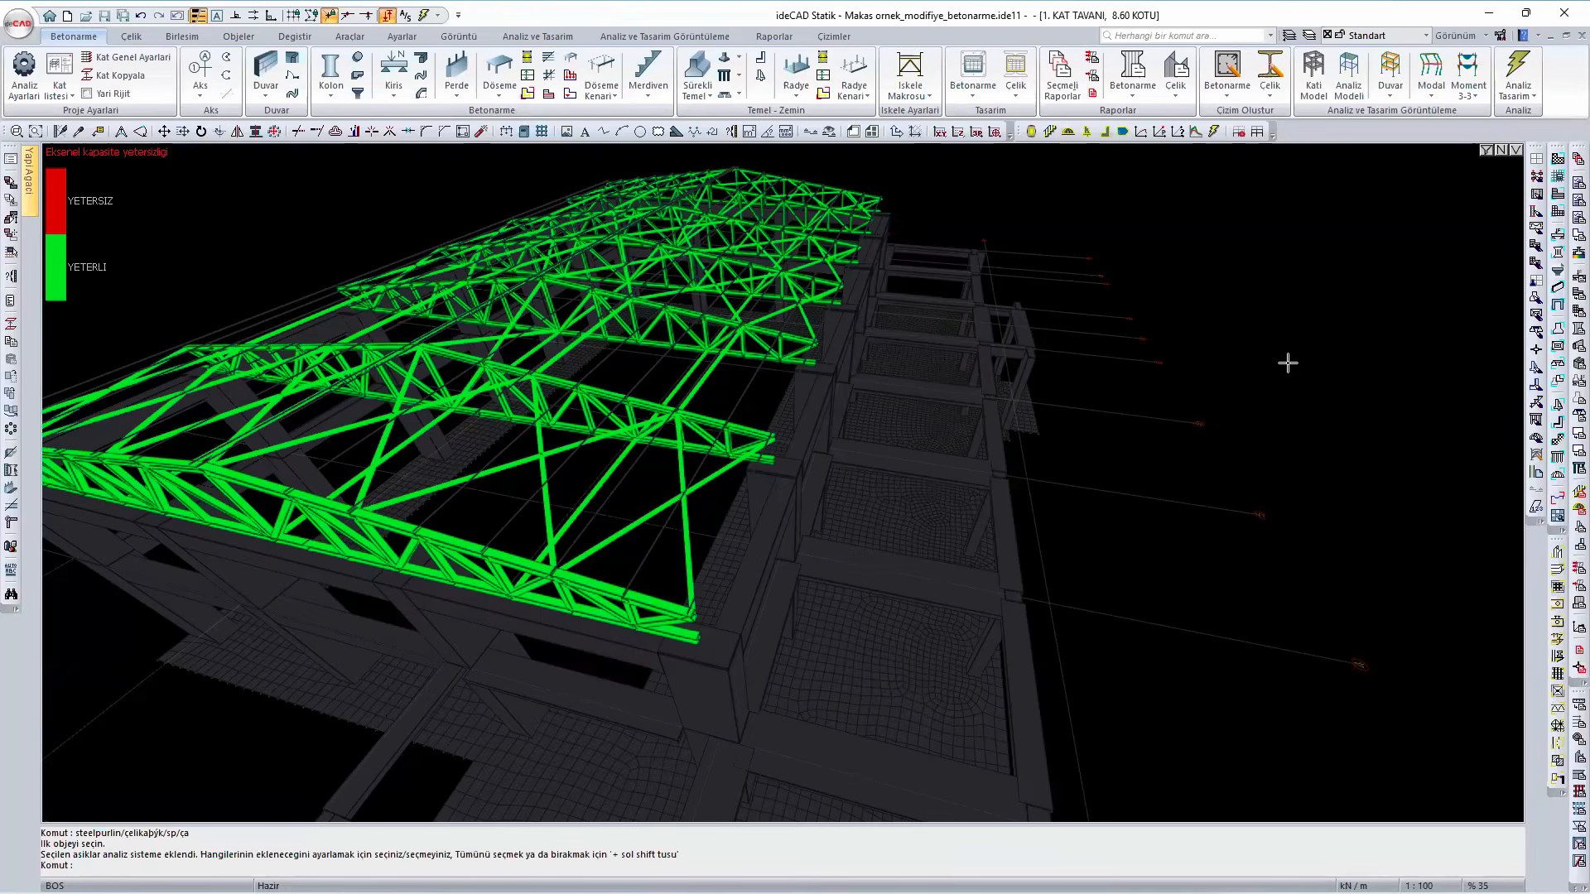
right_click(1288, 362)
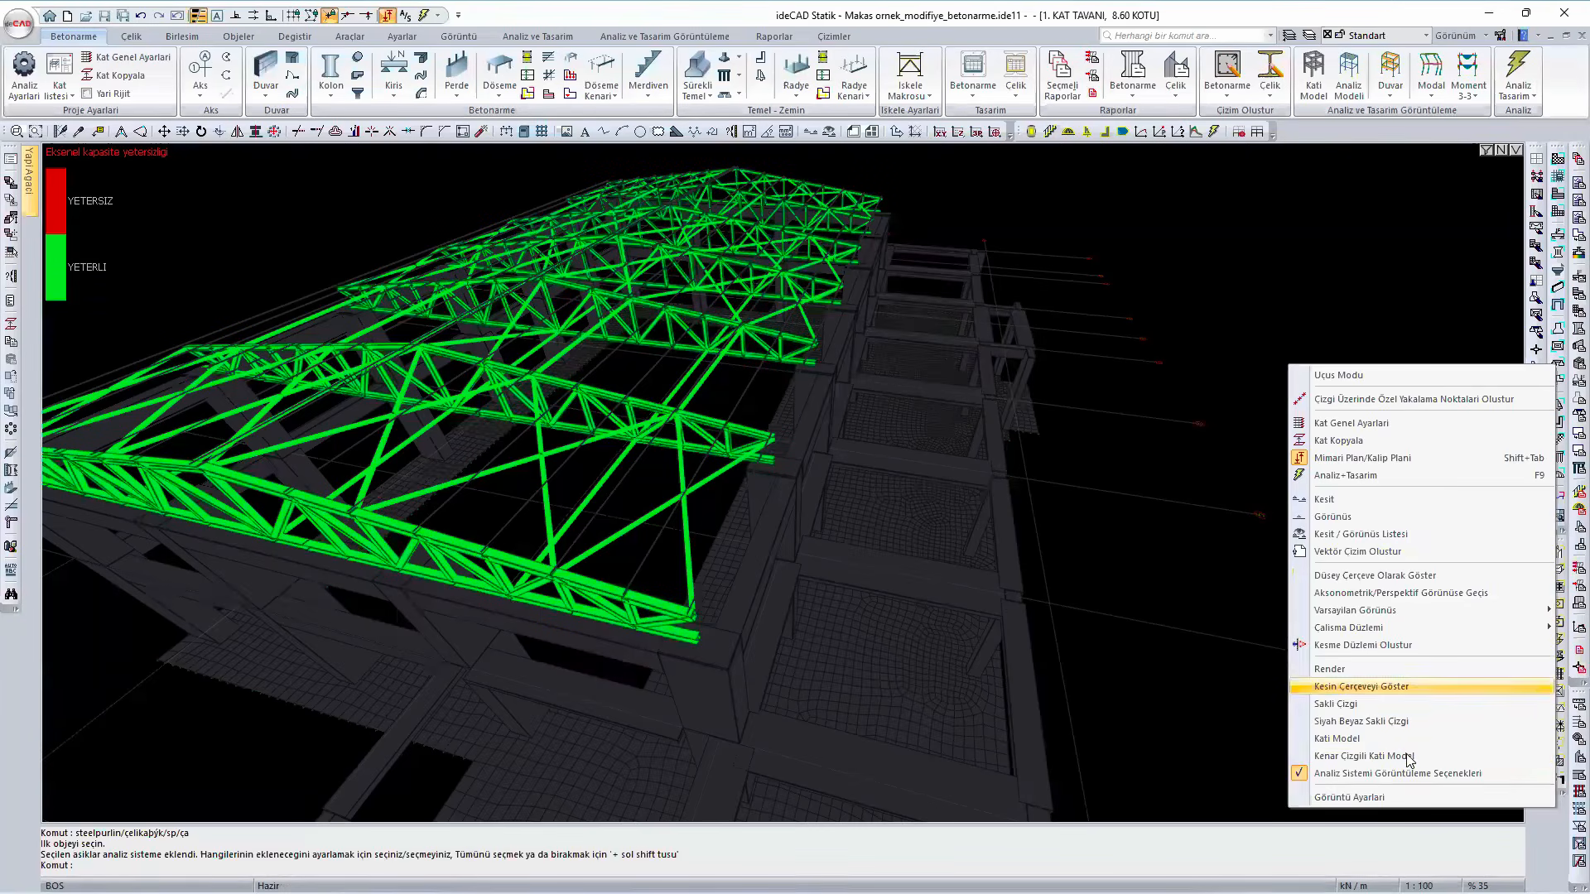
left_click(1407, 756)
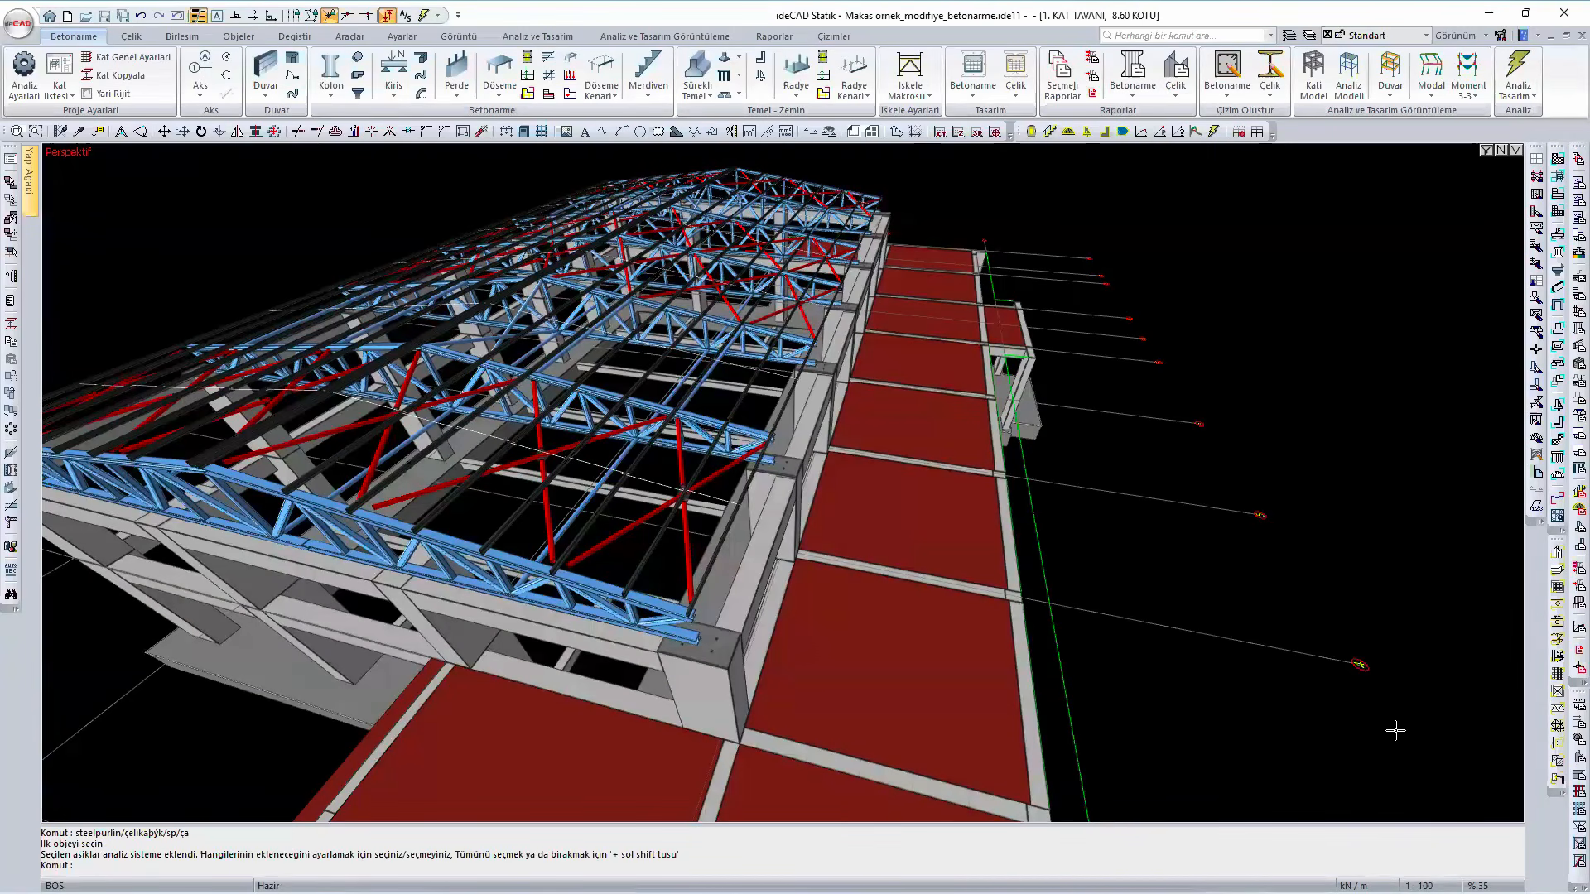
- Display the Modal deformation of the reanalysed model, animate mode 1 and compare it with mode 2
right_click(1396, 730)
left_click(1396, 695)
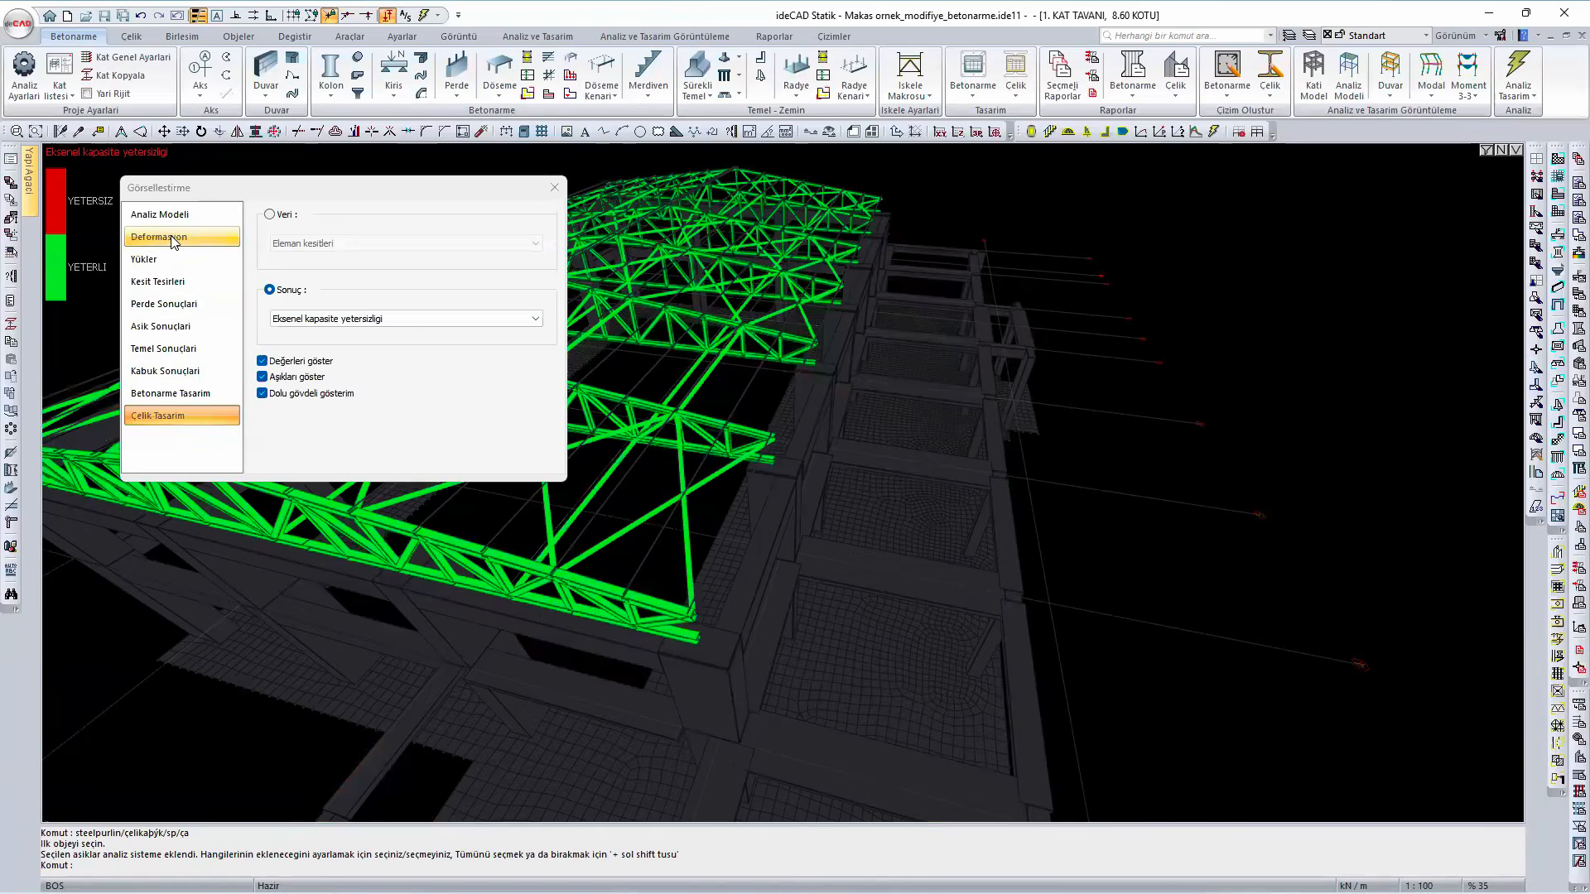
left_click(172, 238)
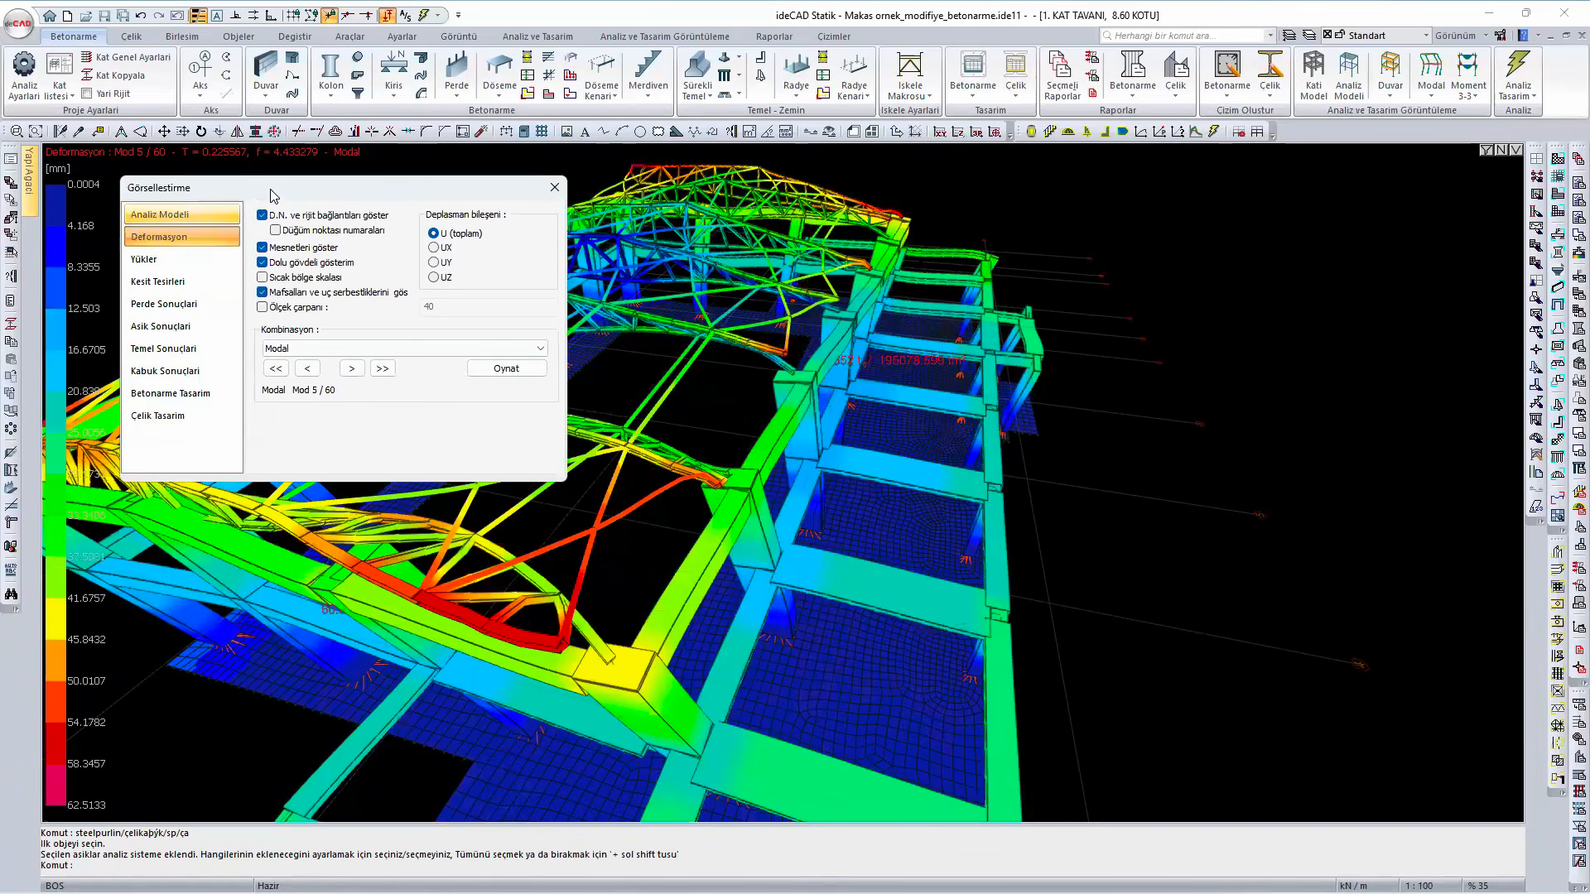
left_click_drag(367, 190, 1274, 231)
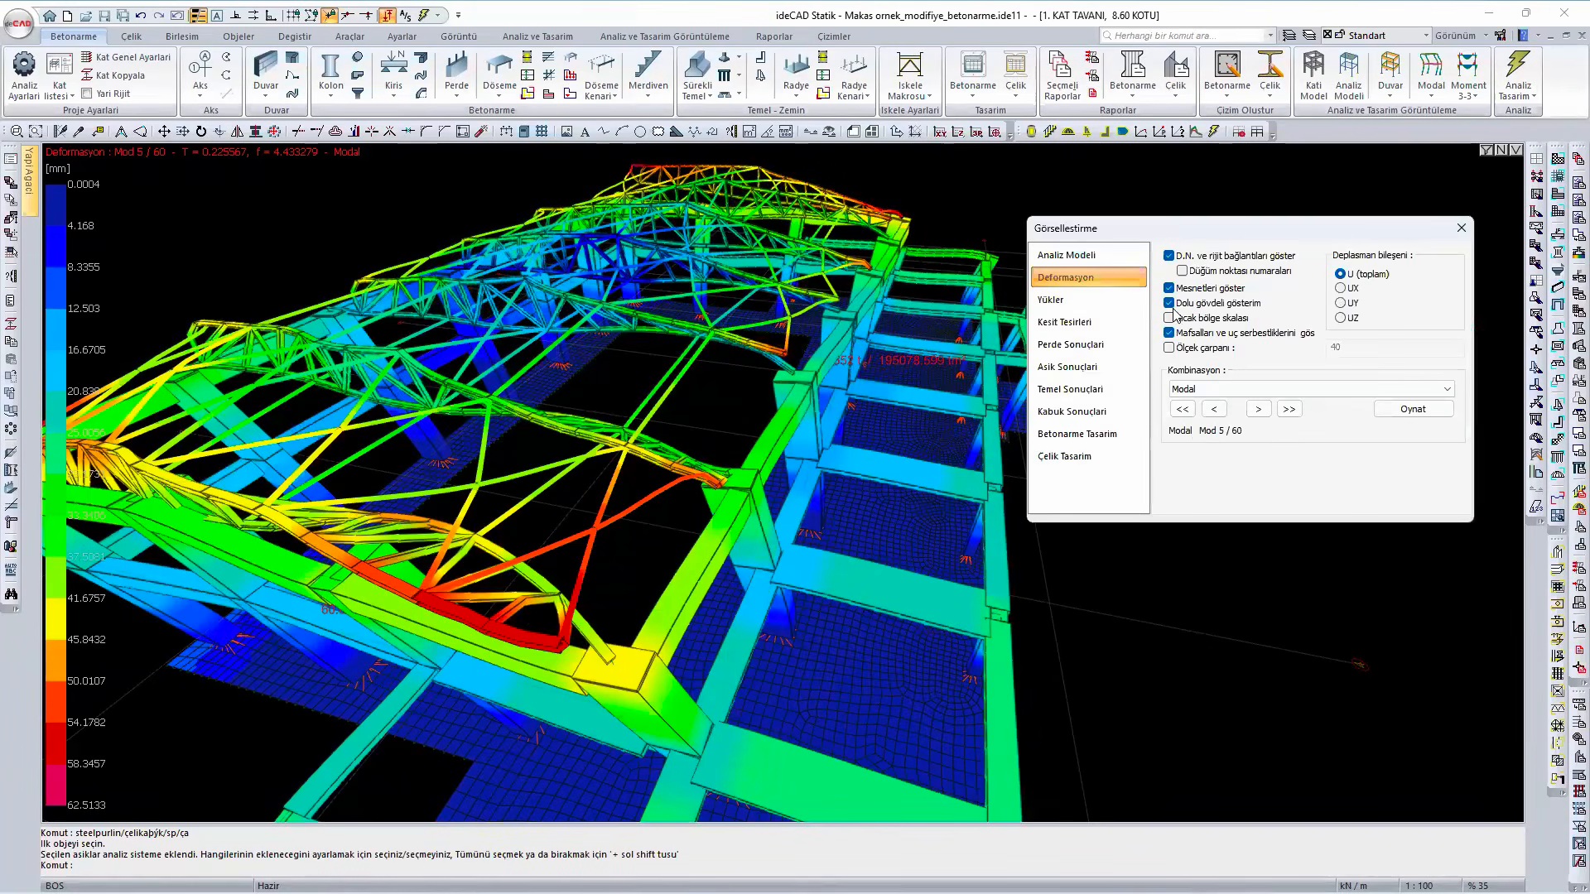
left_click(1182, 409)
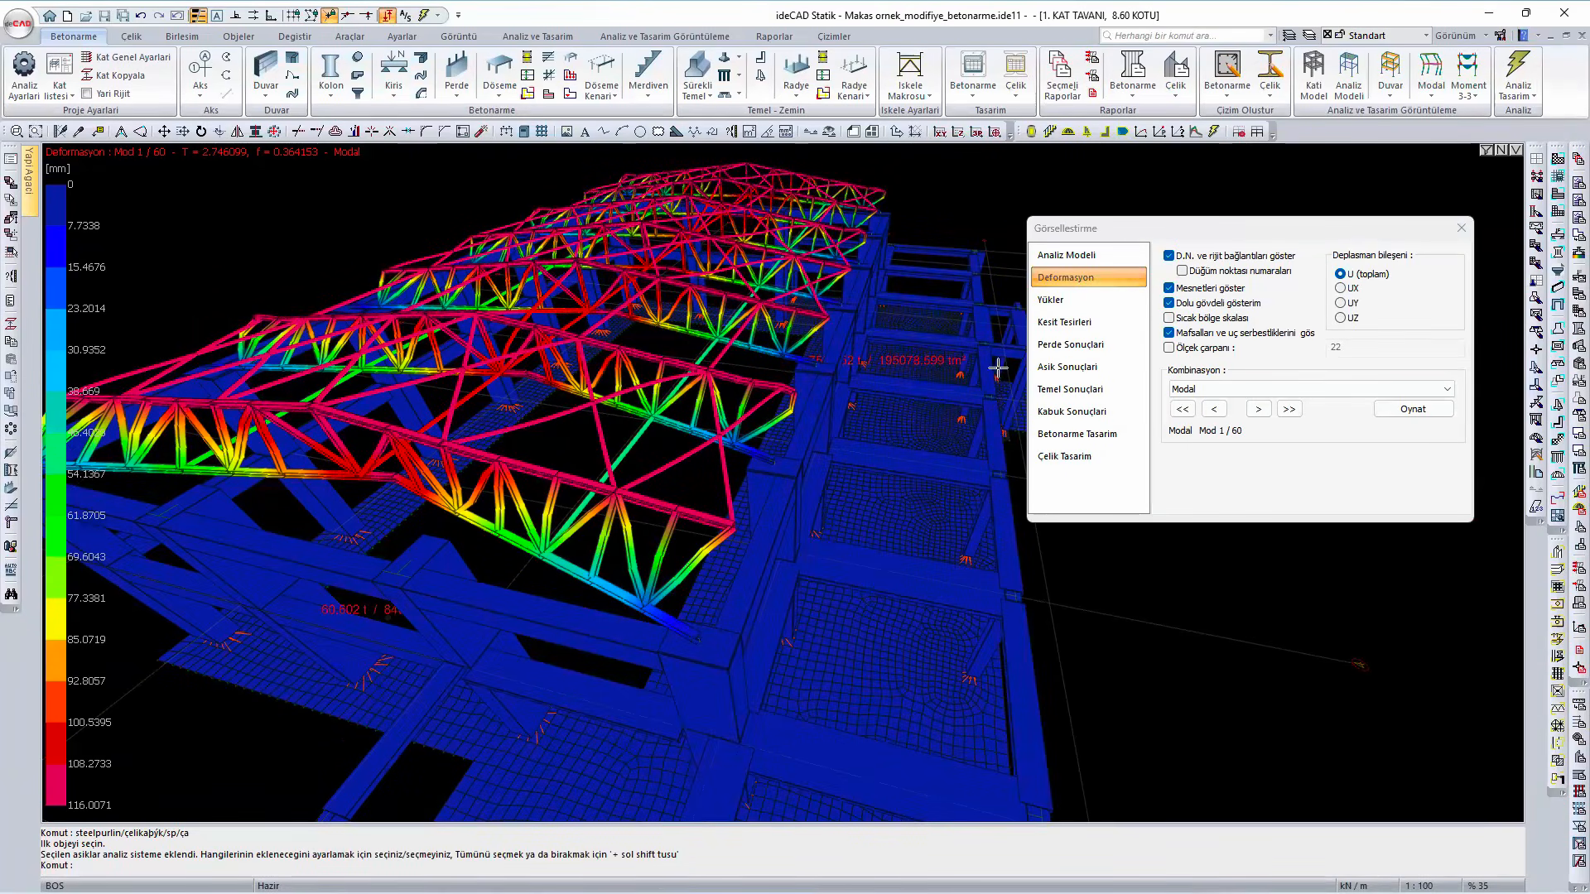
left_click(1411, 409)
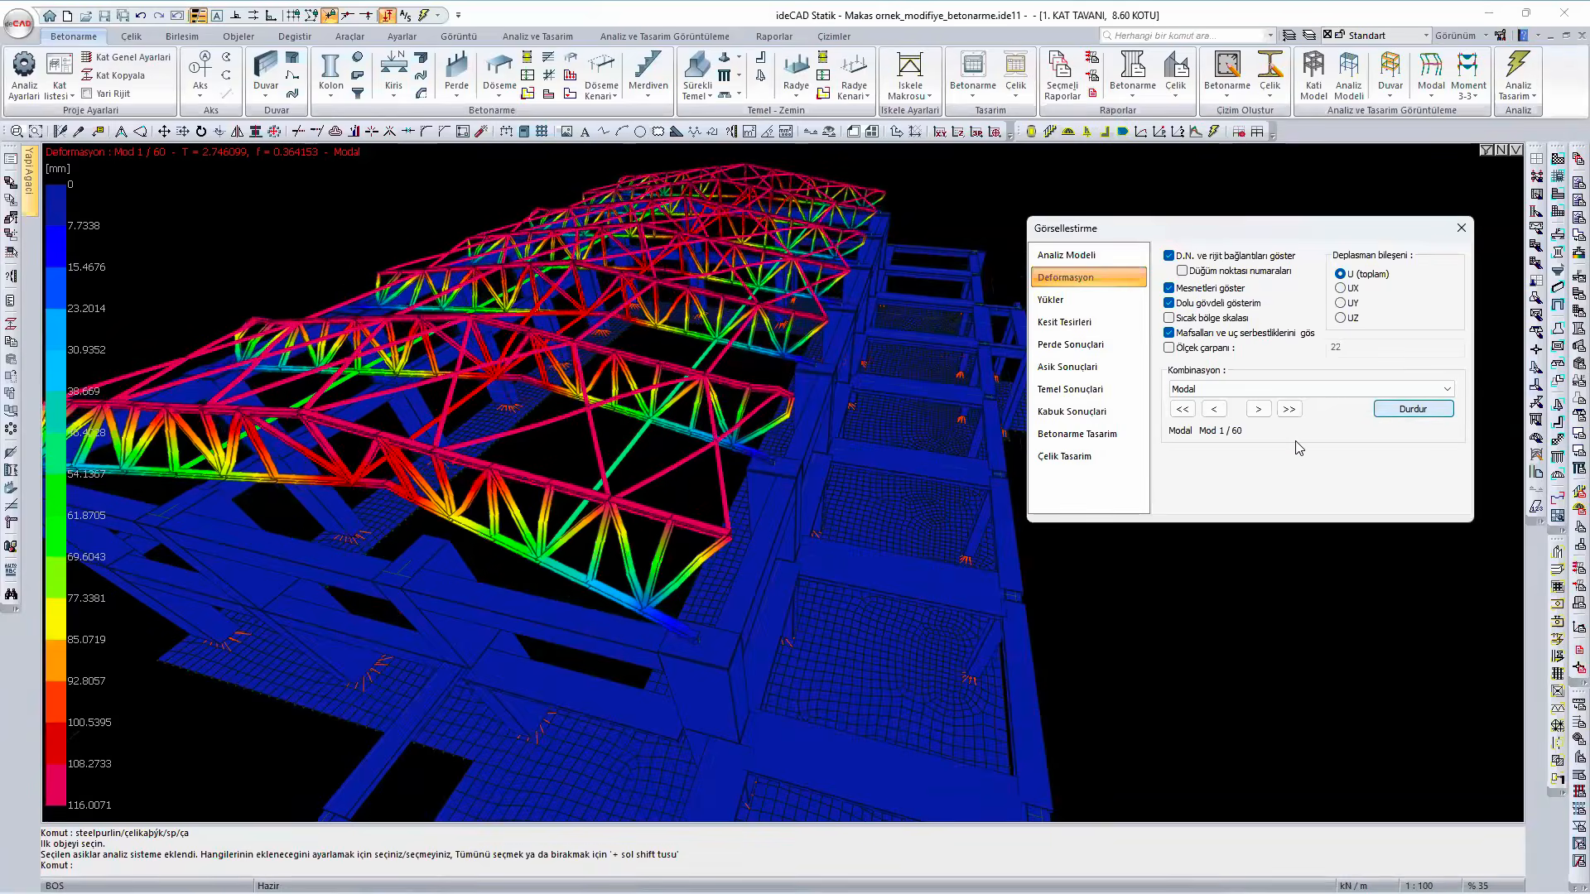
left_click(1259, 409)
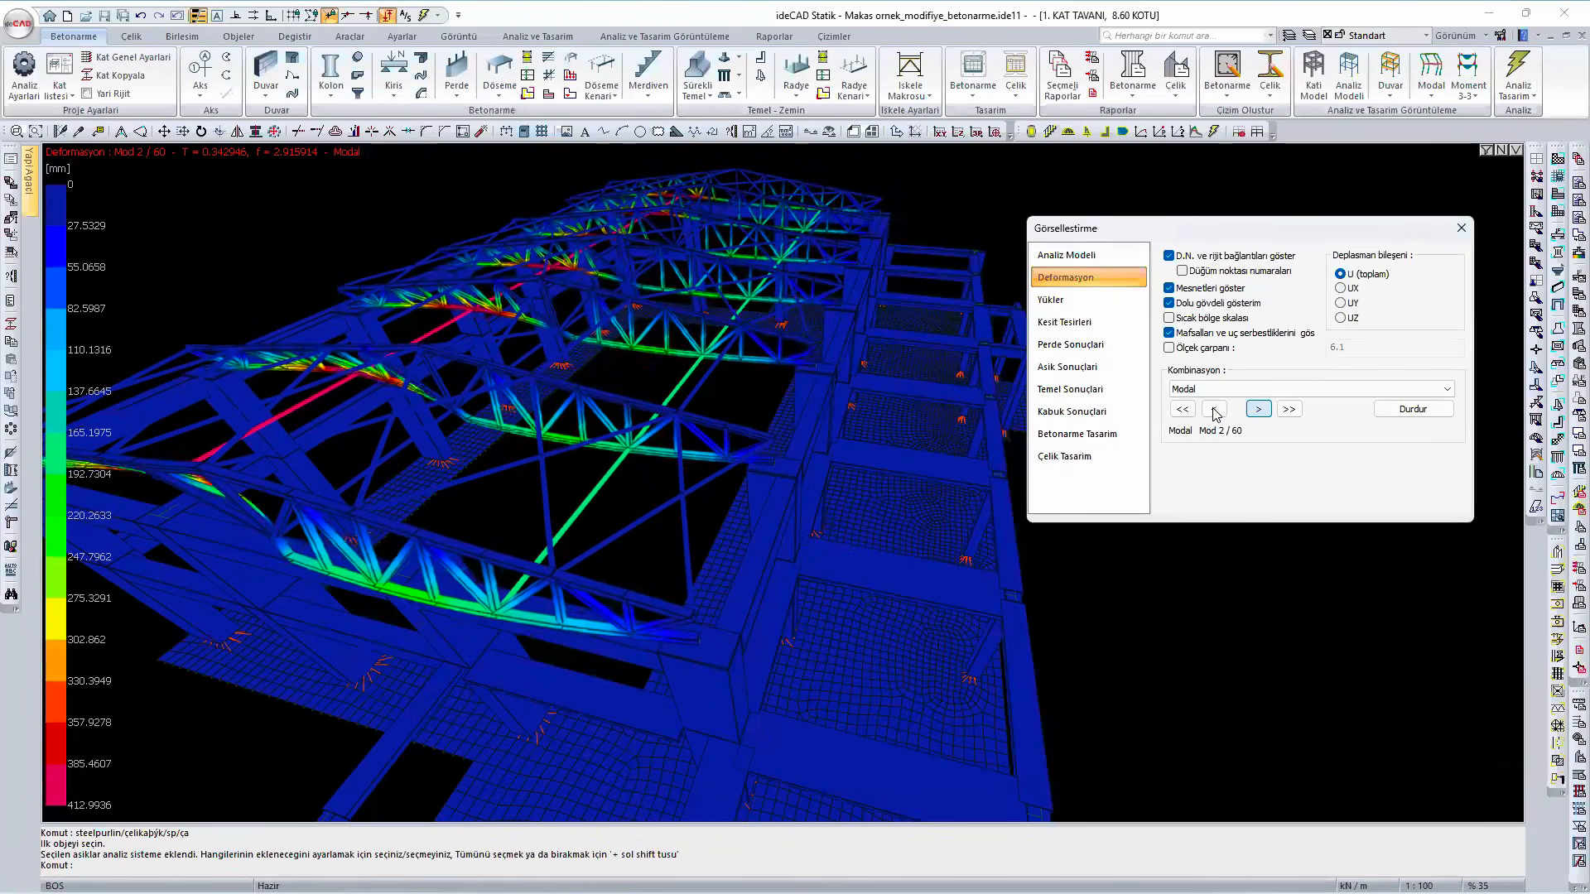
left_click(1184, 411)
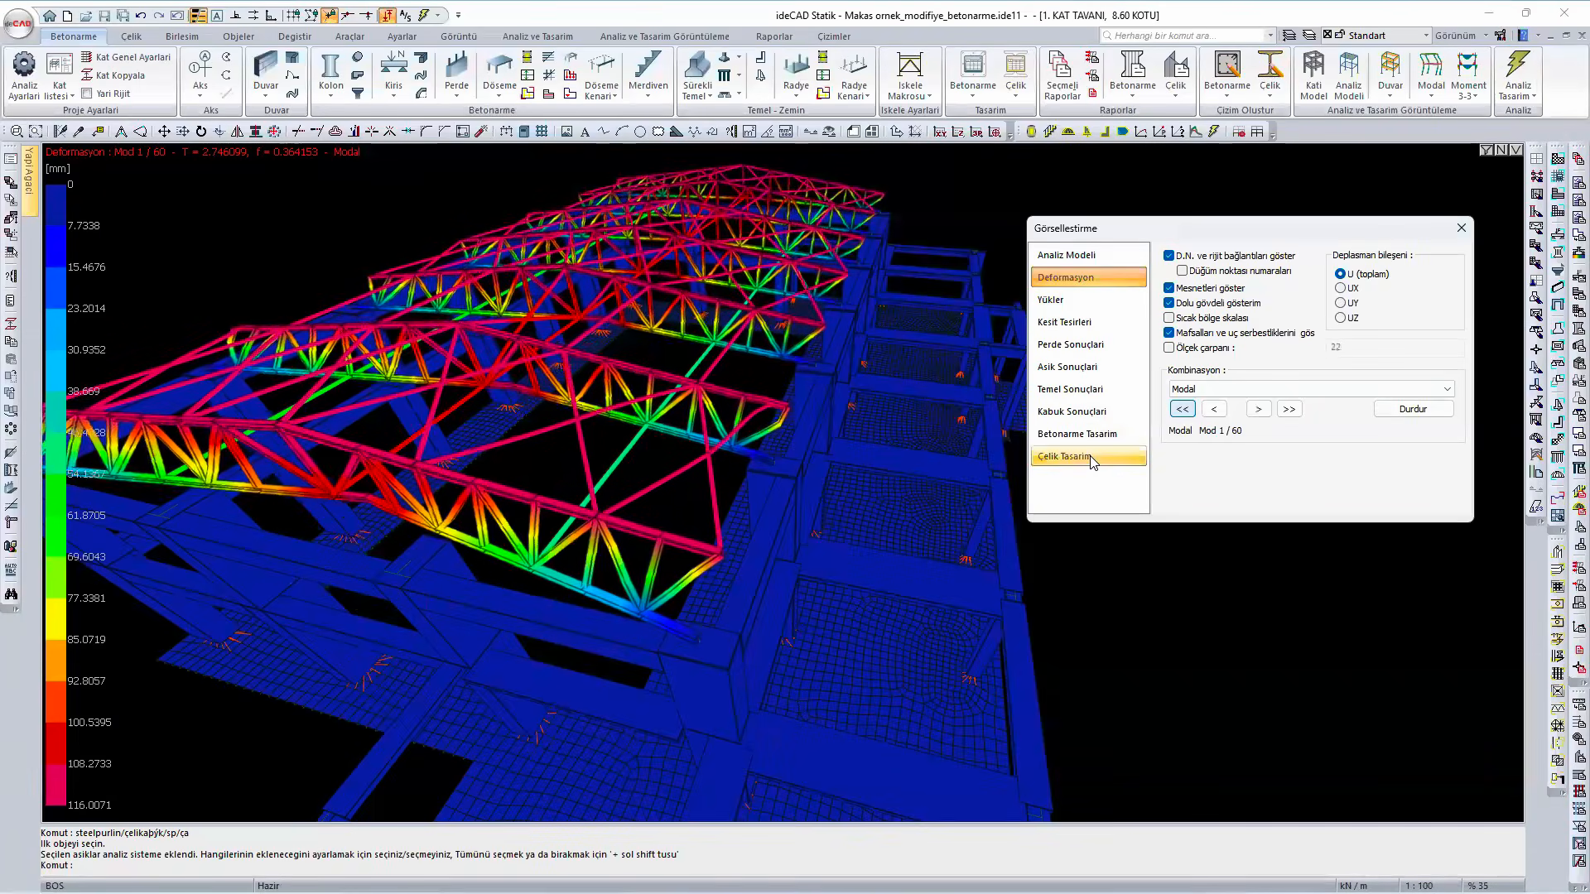
- Show the steel design result for axial capacity insufficiency again and check the roof members
left_click(1090, 458)
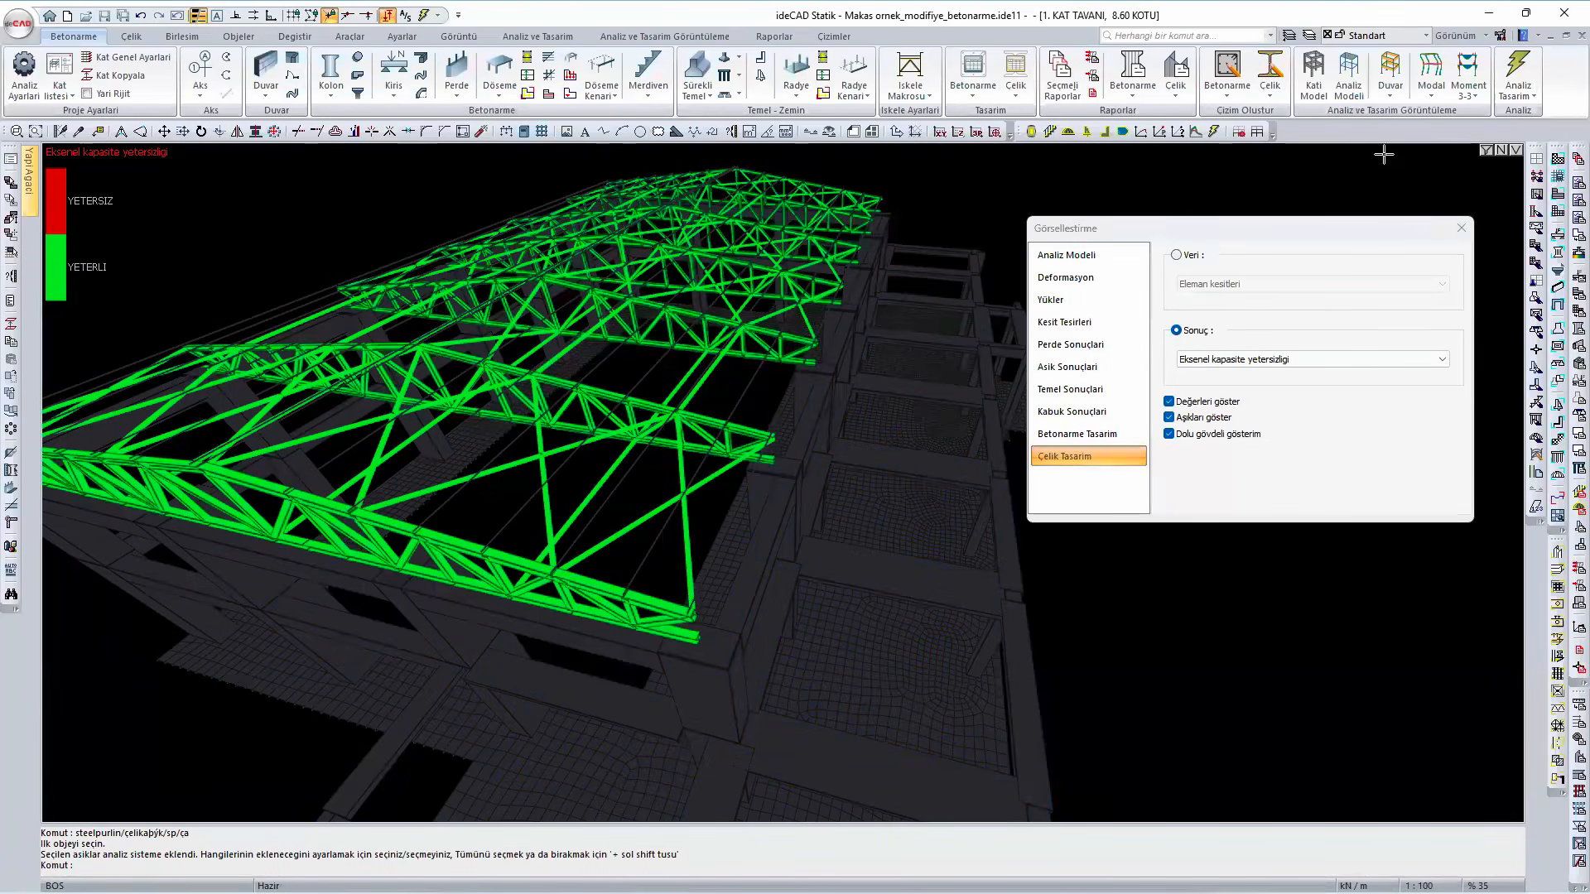
left_click(1487, 151)
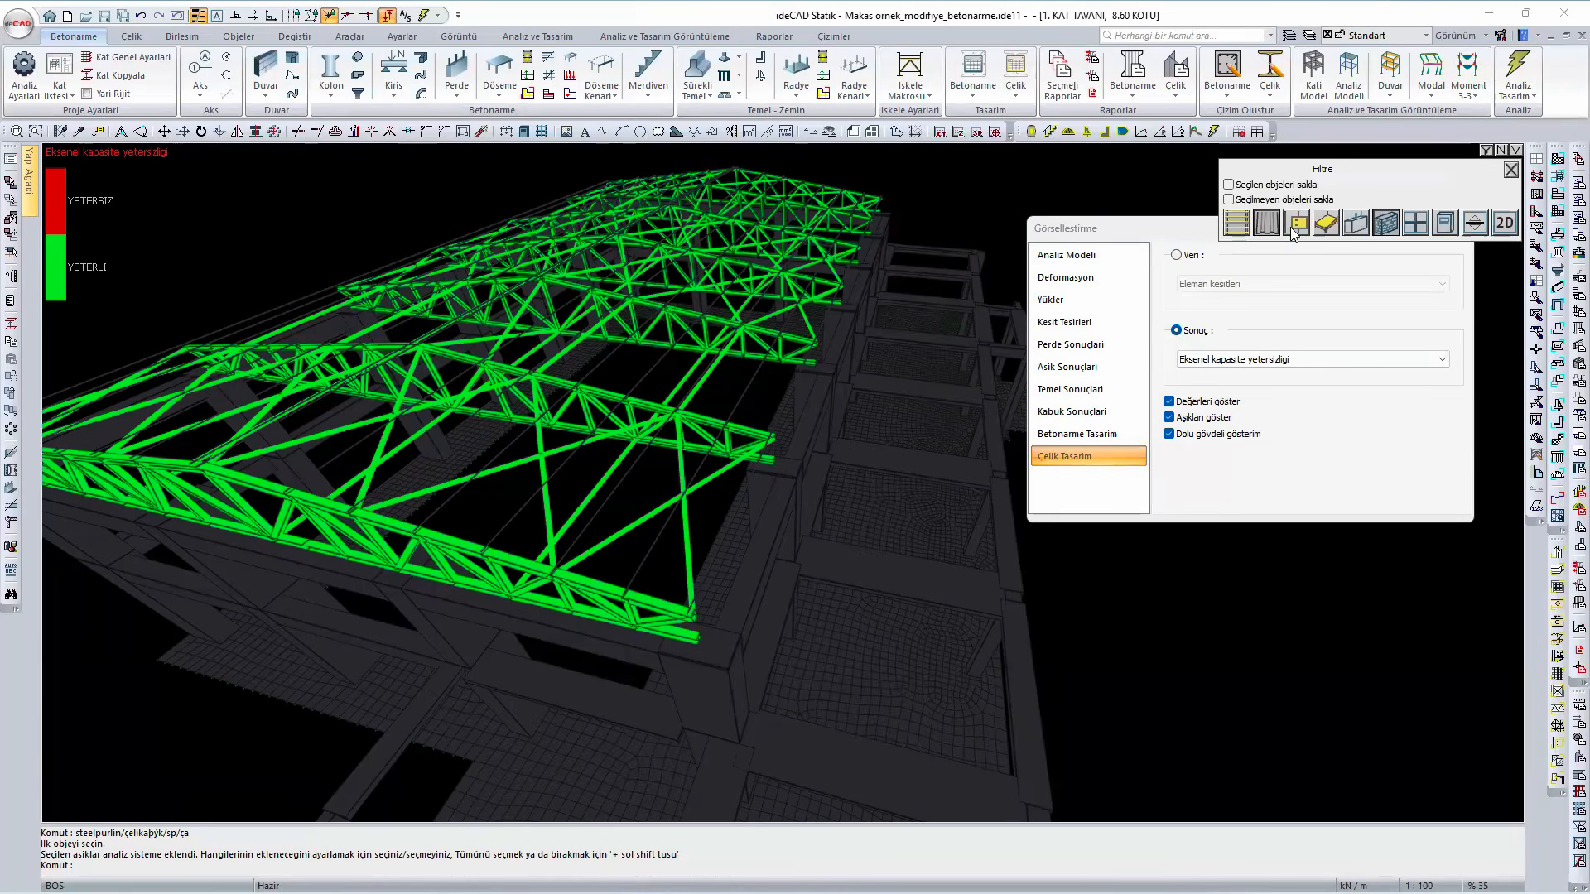
left_click(1511, 172)
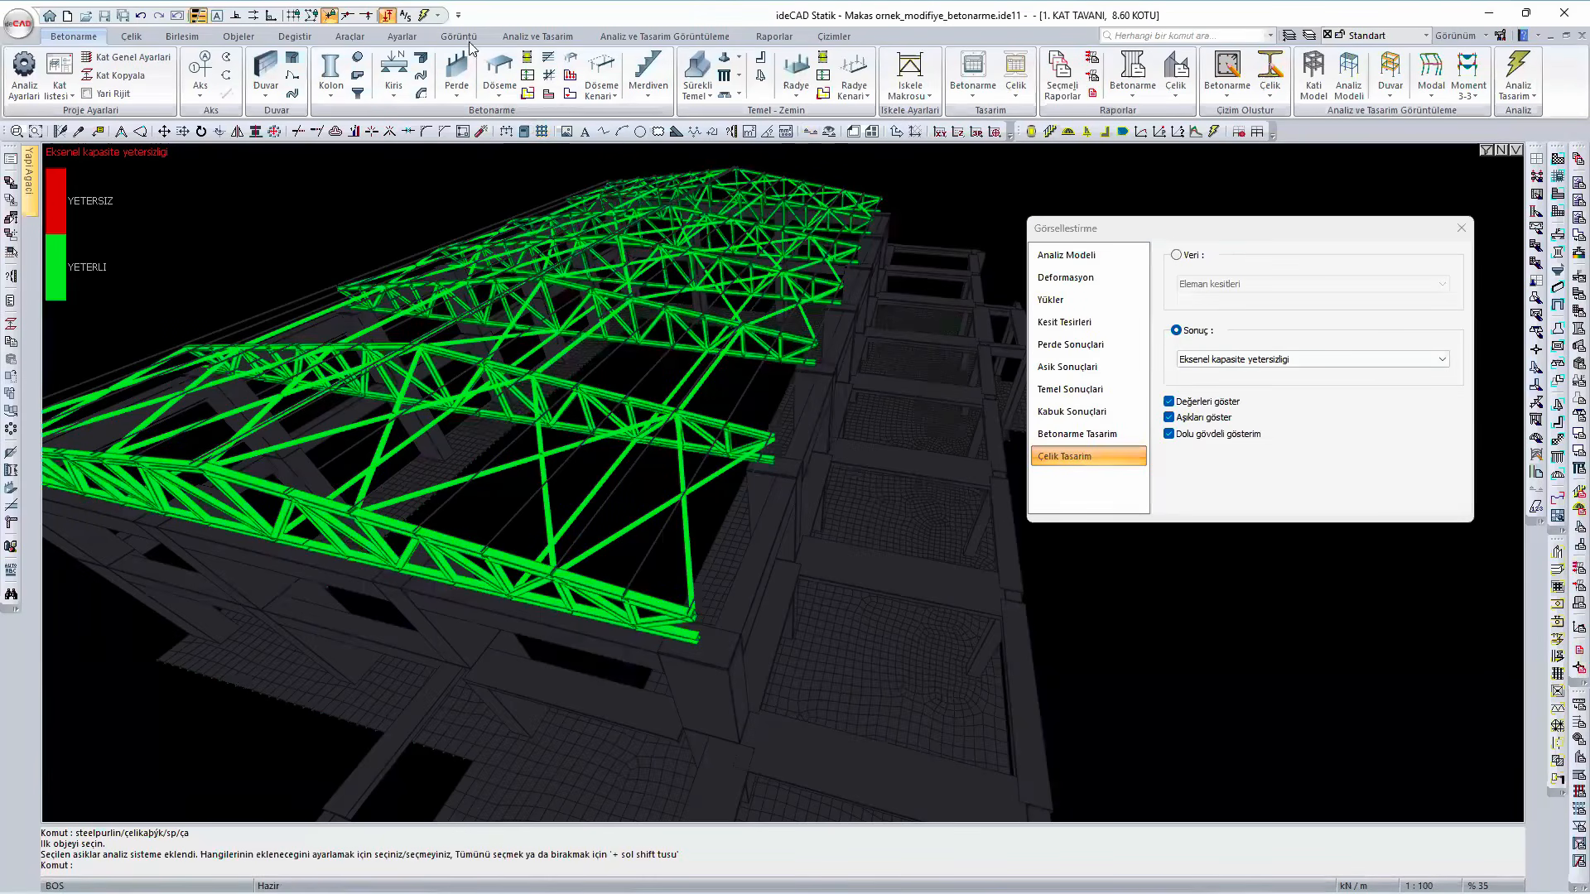
left_click(513, 41)
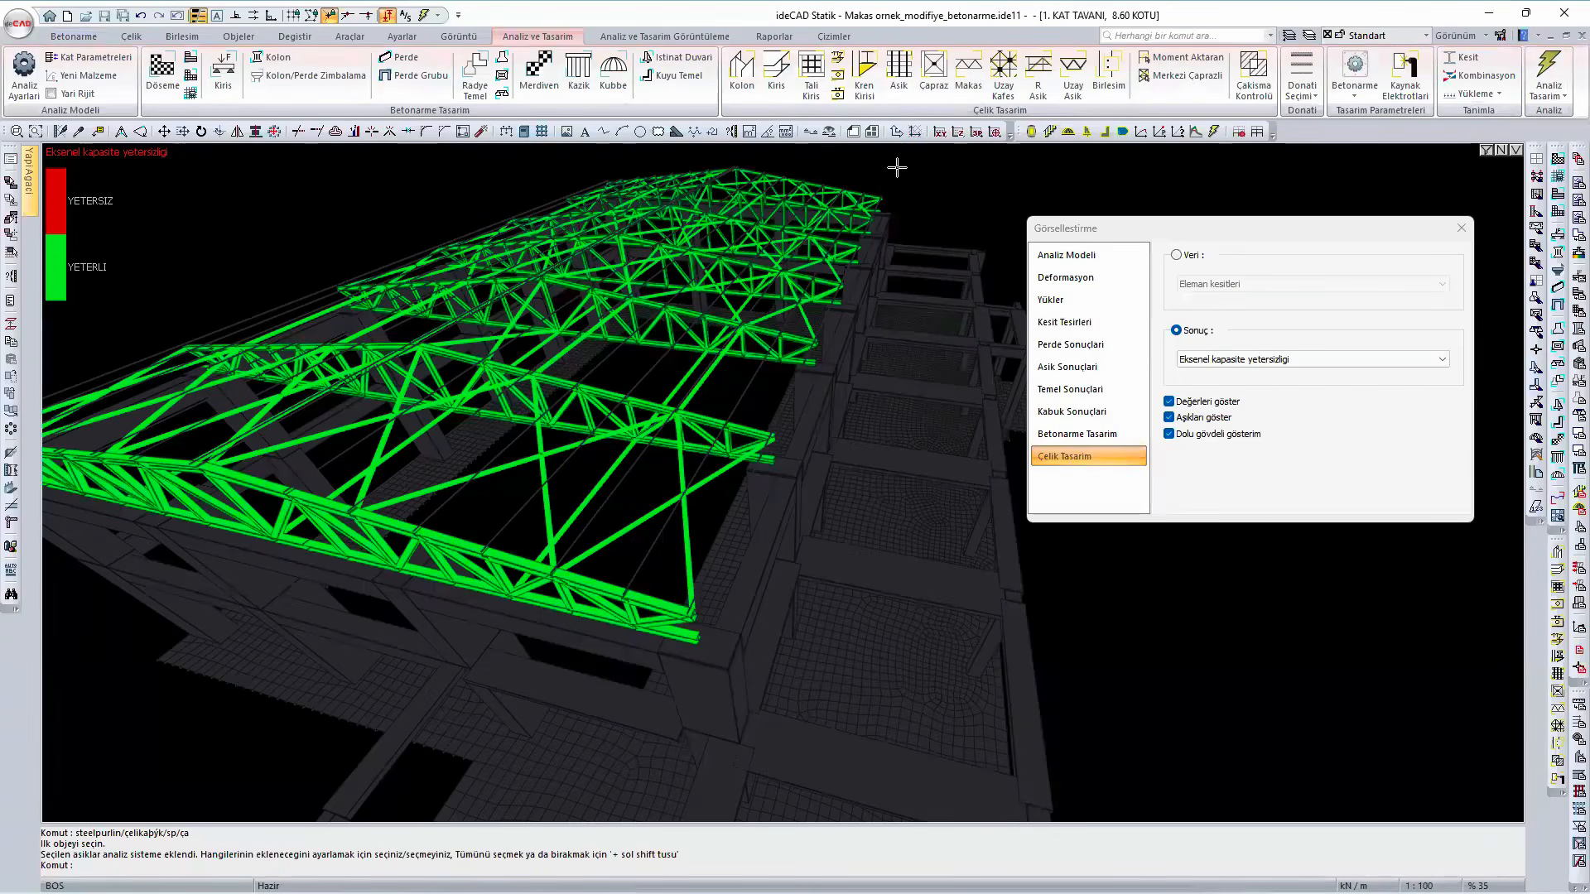
- Review the design check table of the front end truss TRS016, including its strength and slenderness checks, and close it
left_click(975, 78)
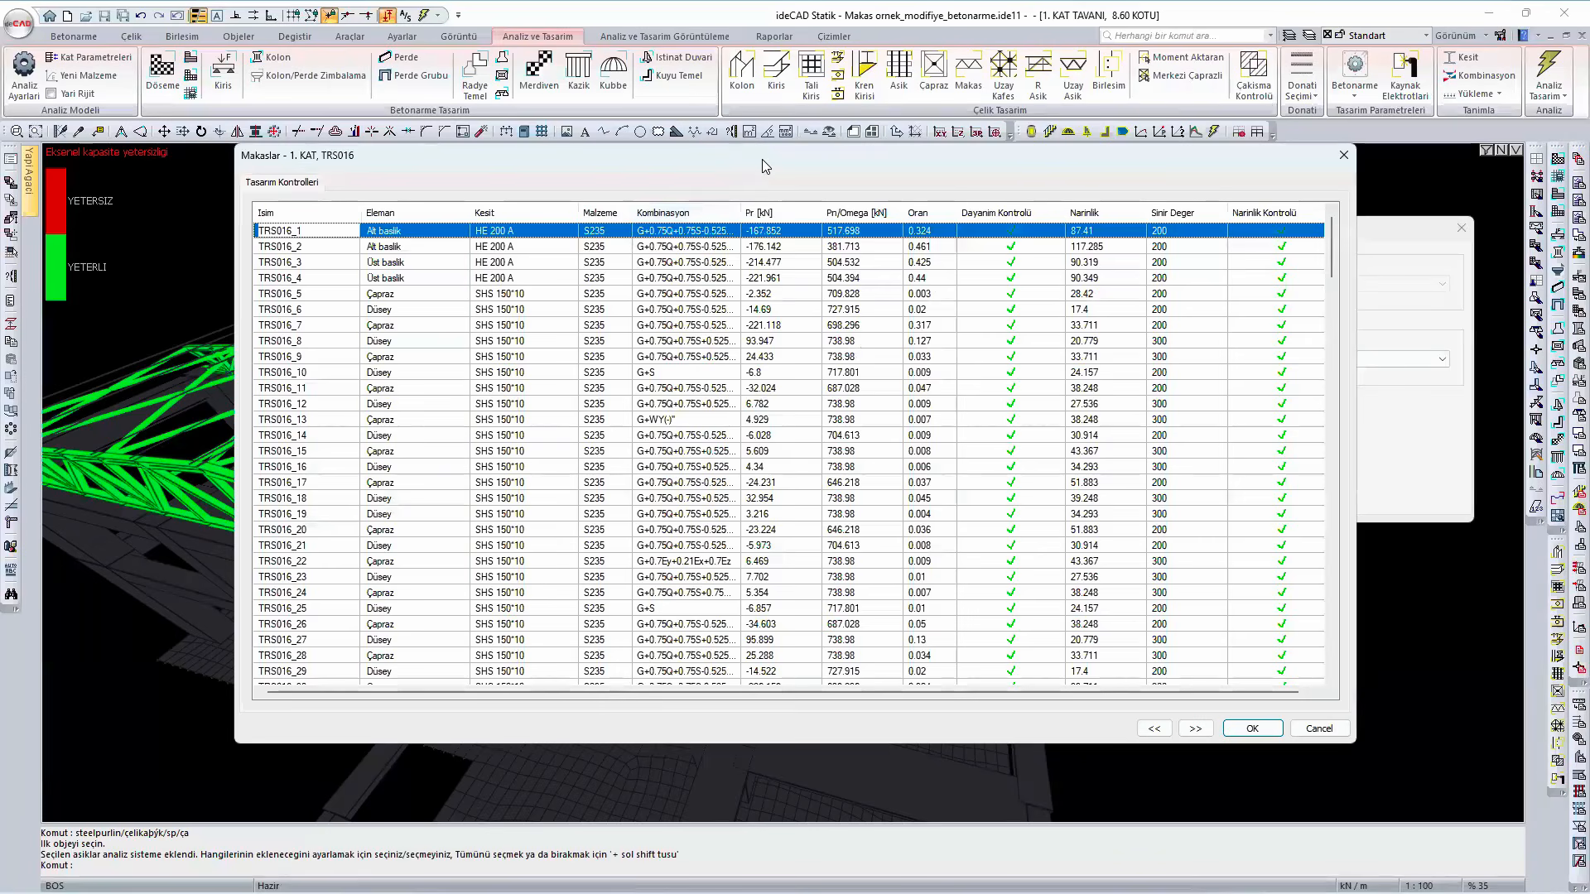
left_click_drag(762, 159, 883, 142)
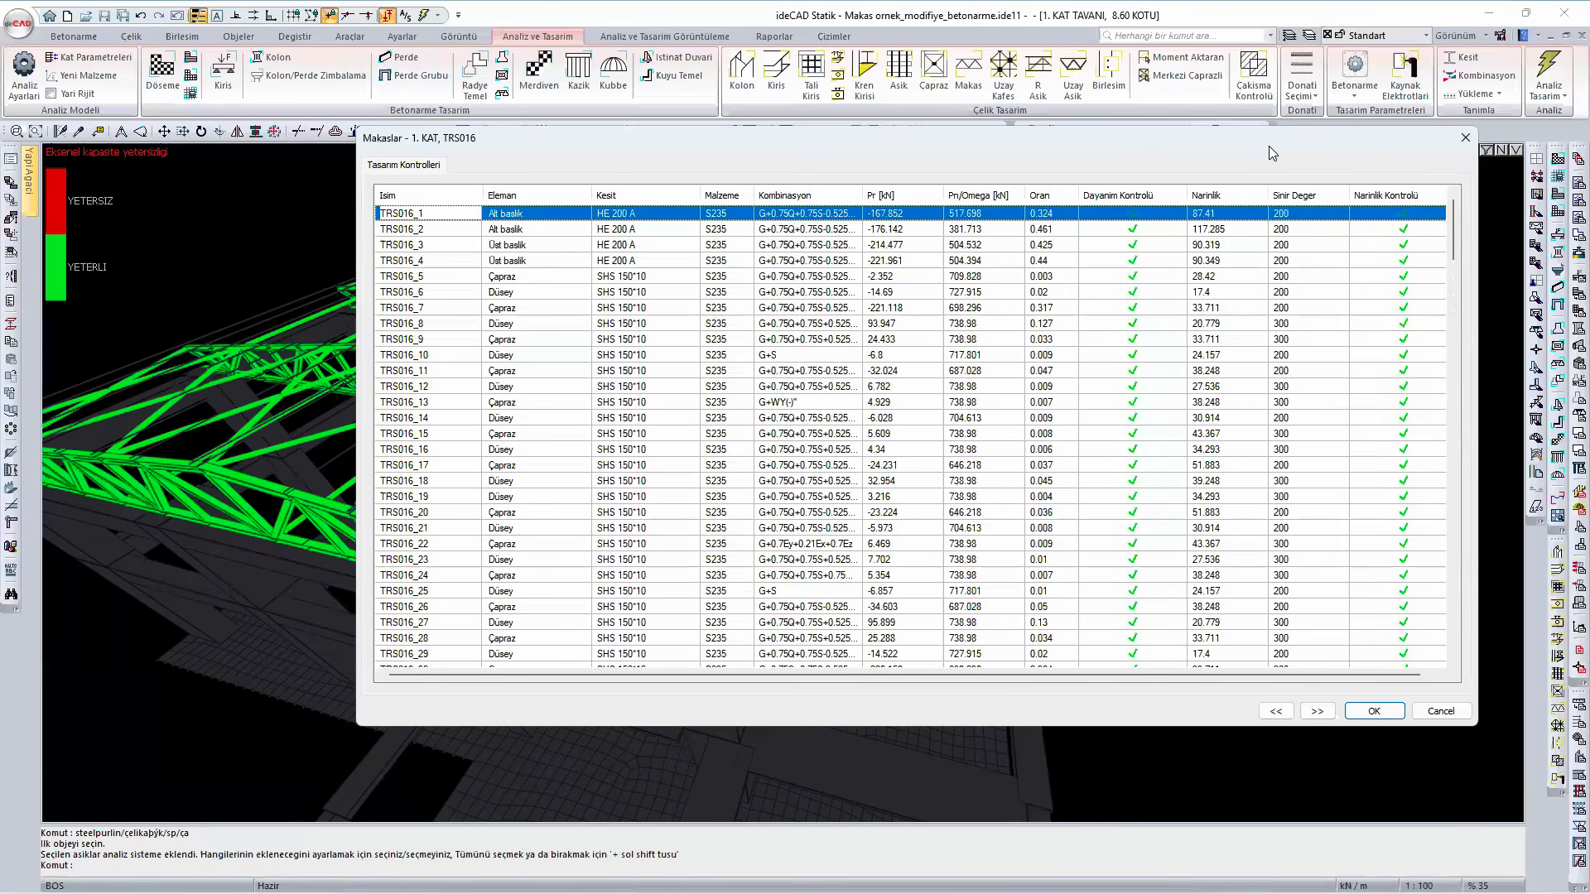
left_click_drag(1268, 146, 1176, 177)
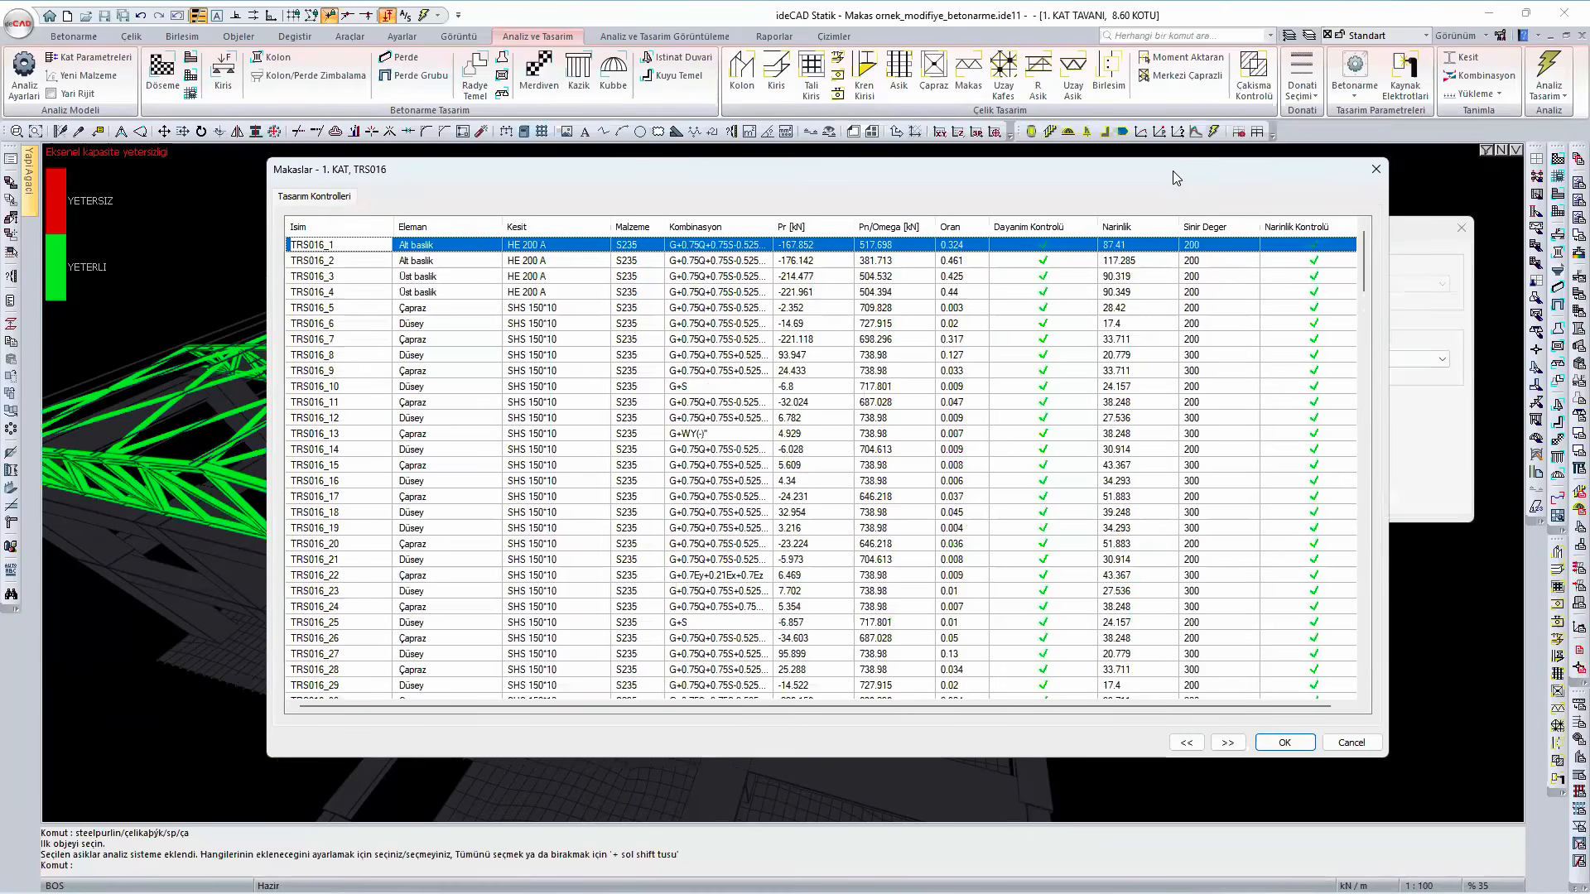
left_click(1377, 172)
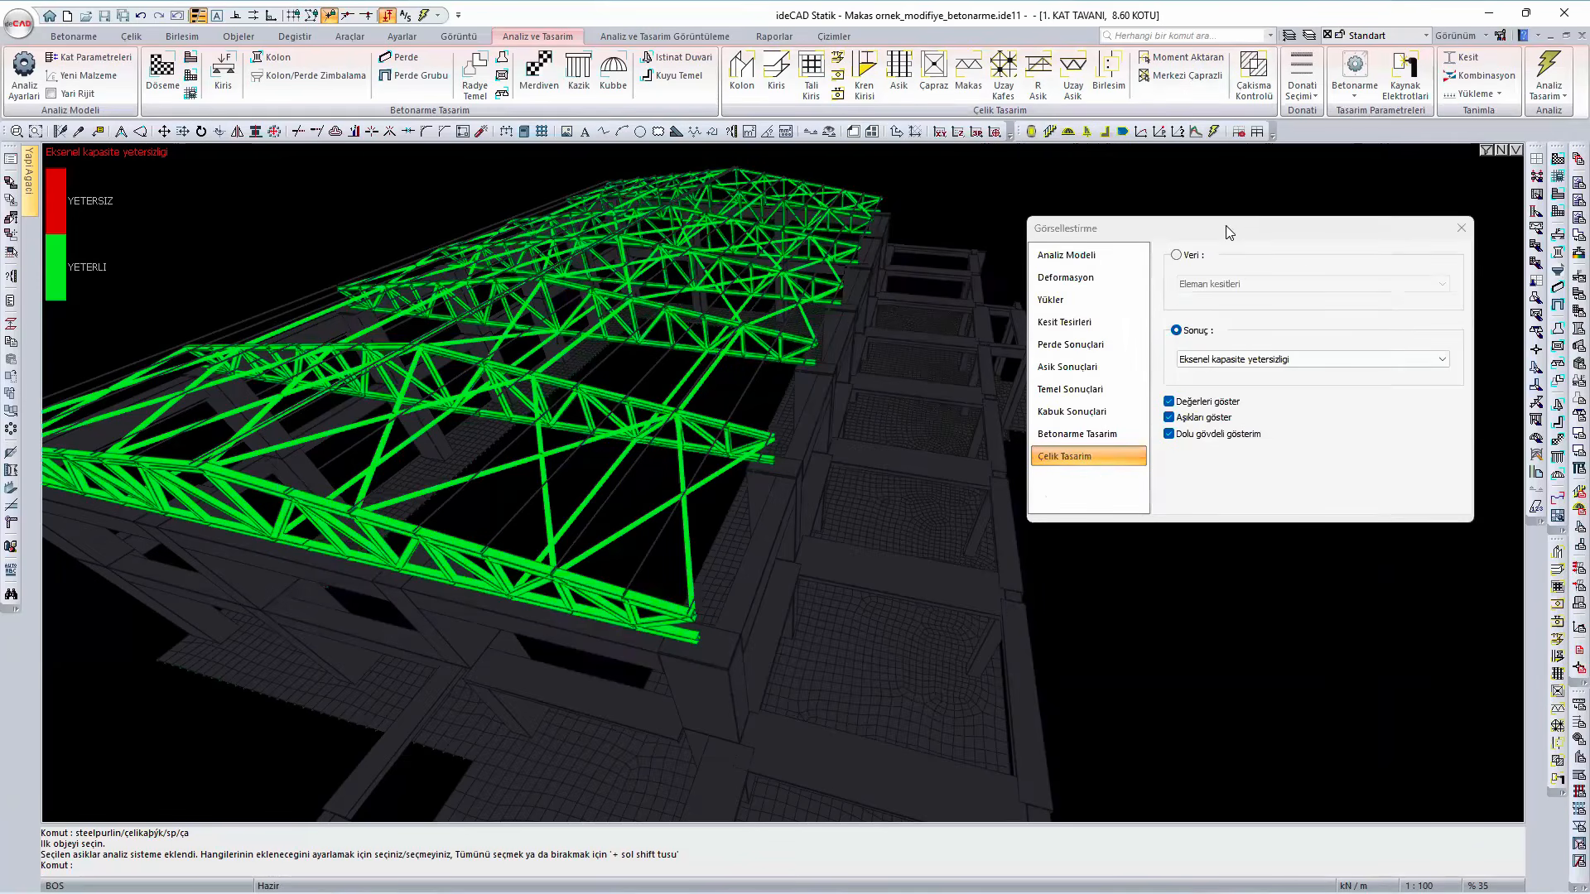
- Show the steel design result for all insufficiencies on the roof, and return to the edge-lined solid model
left_click_drag(1228, 232, 1247, 236)
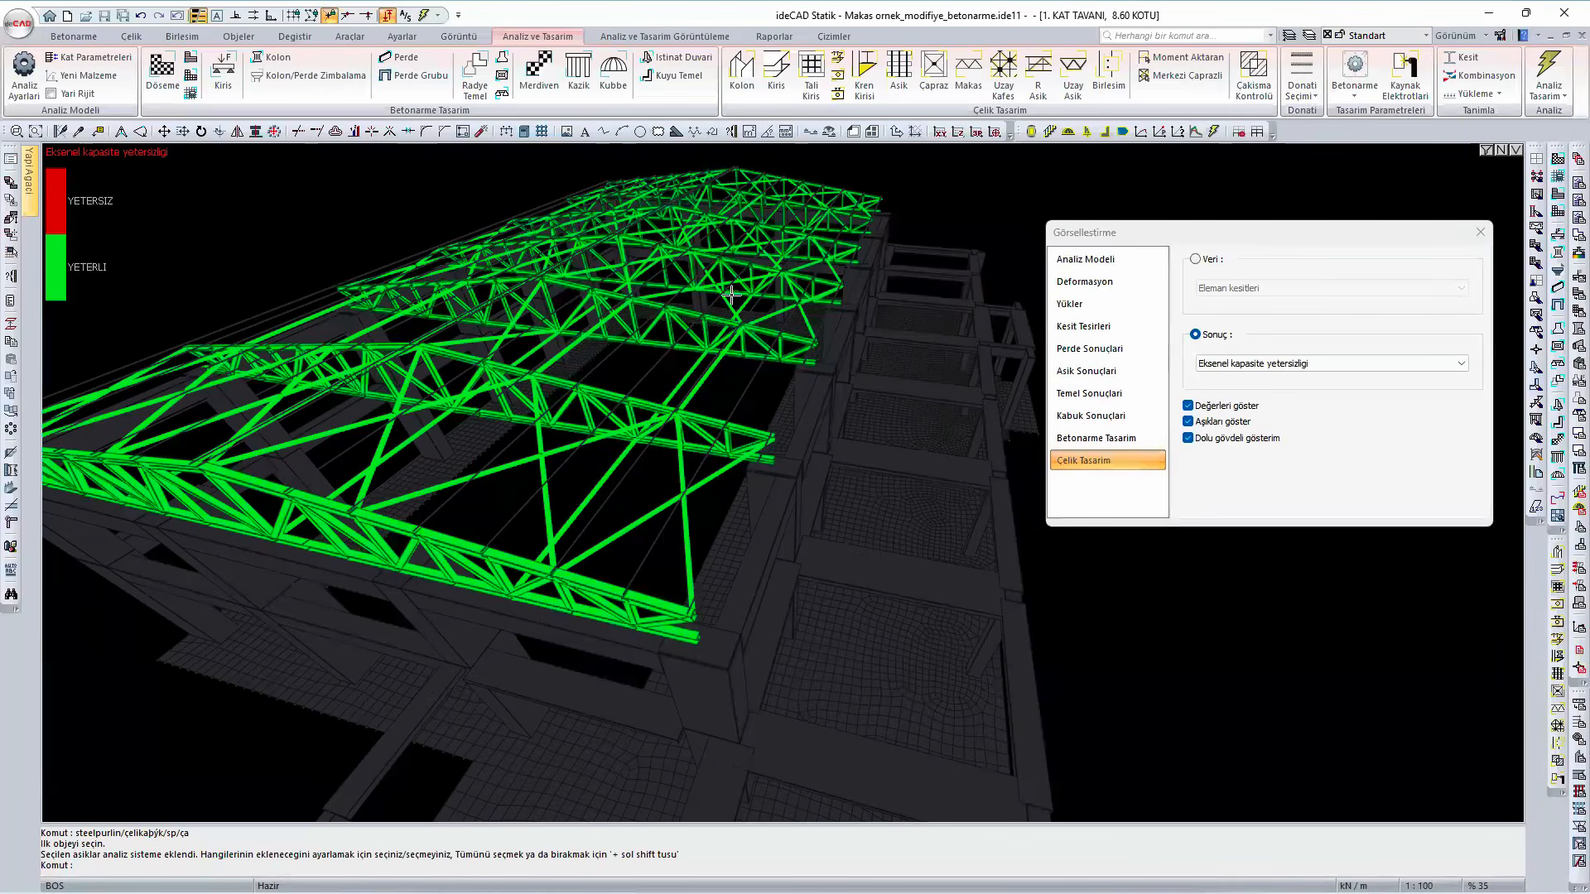
left_click(1243, 364)
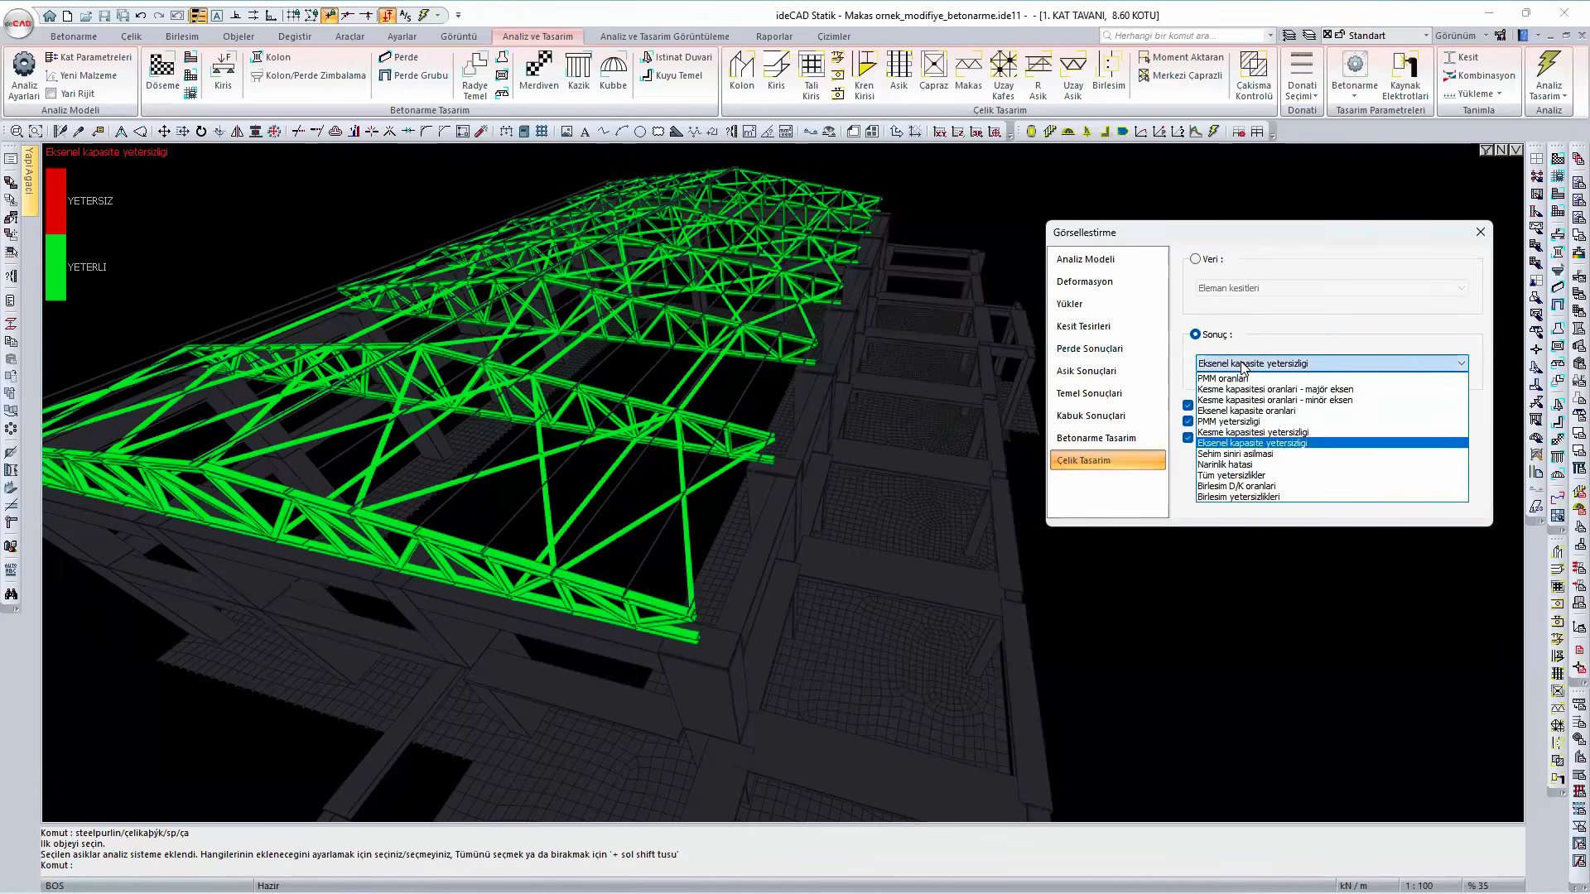
left_click(1239, 476)
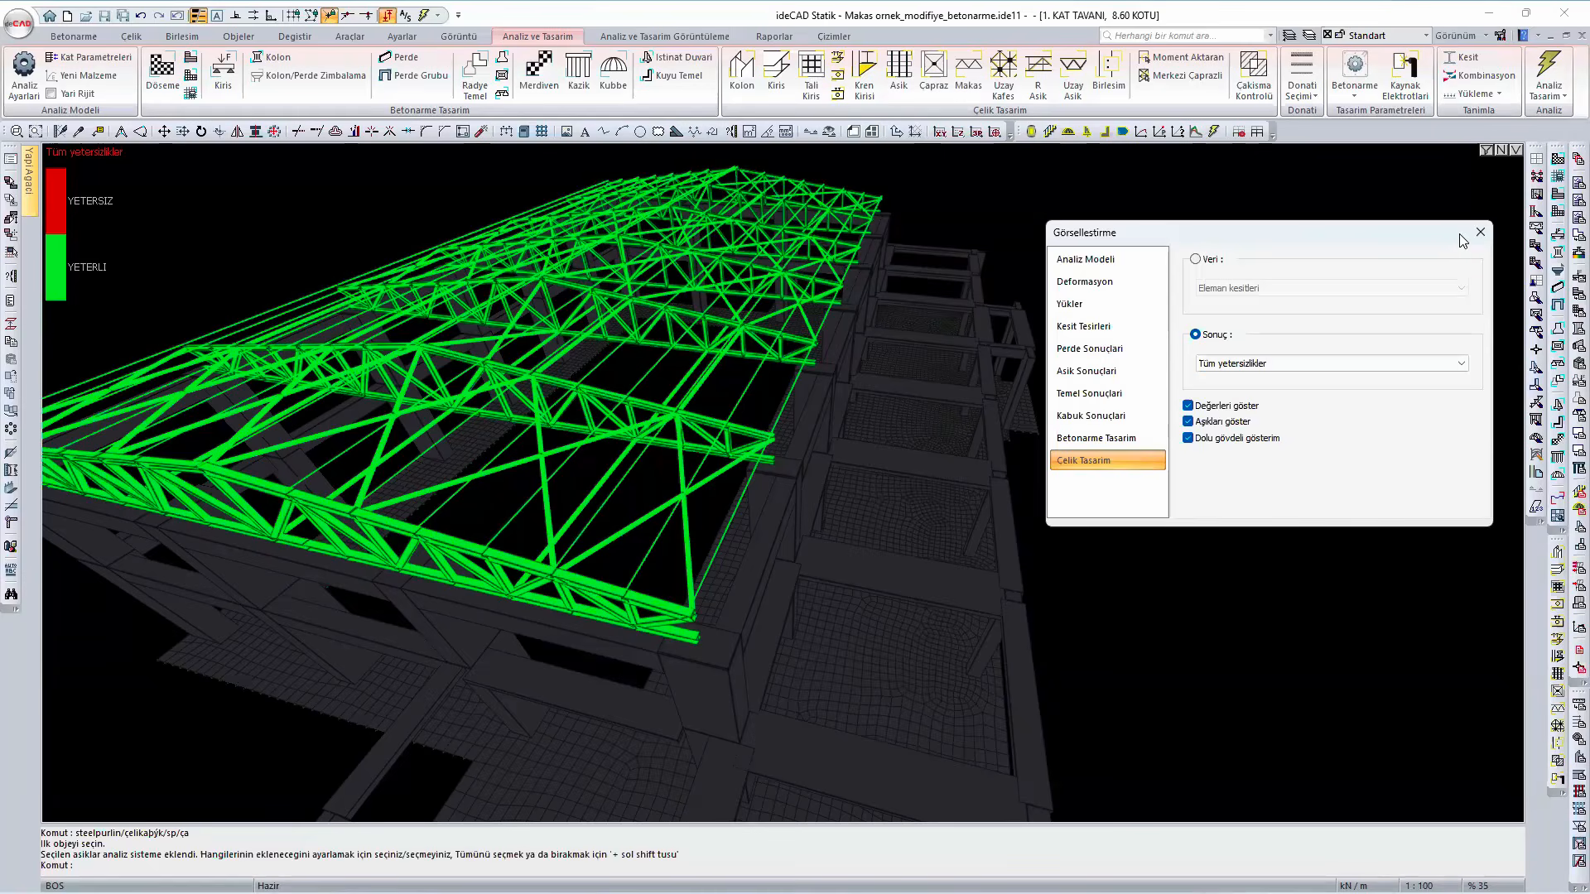
left_click(1480, 234)
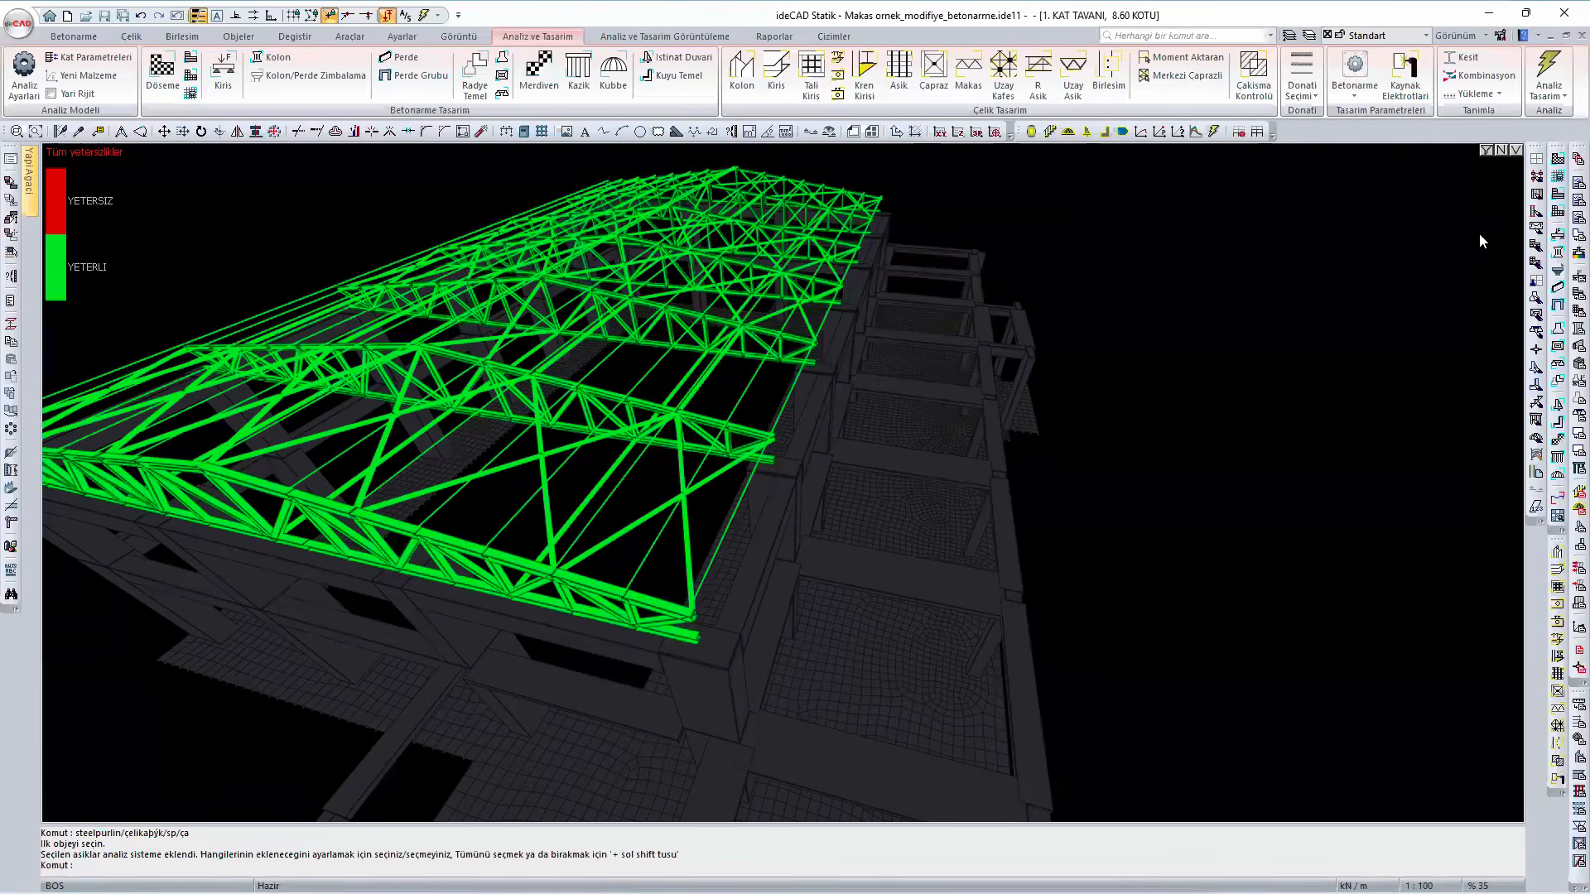
right_click(1478, 234)
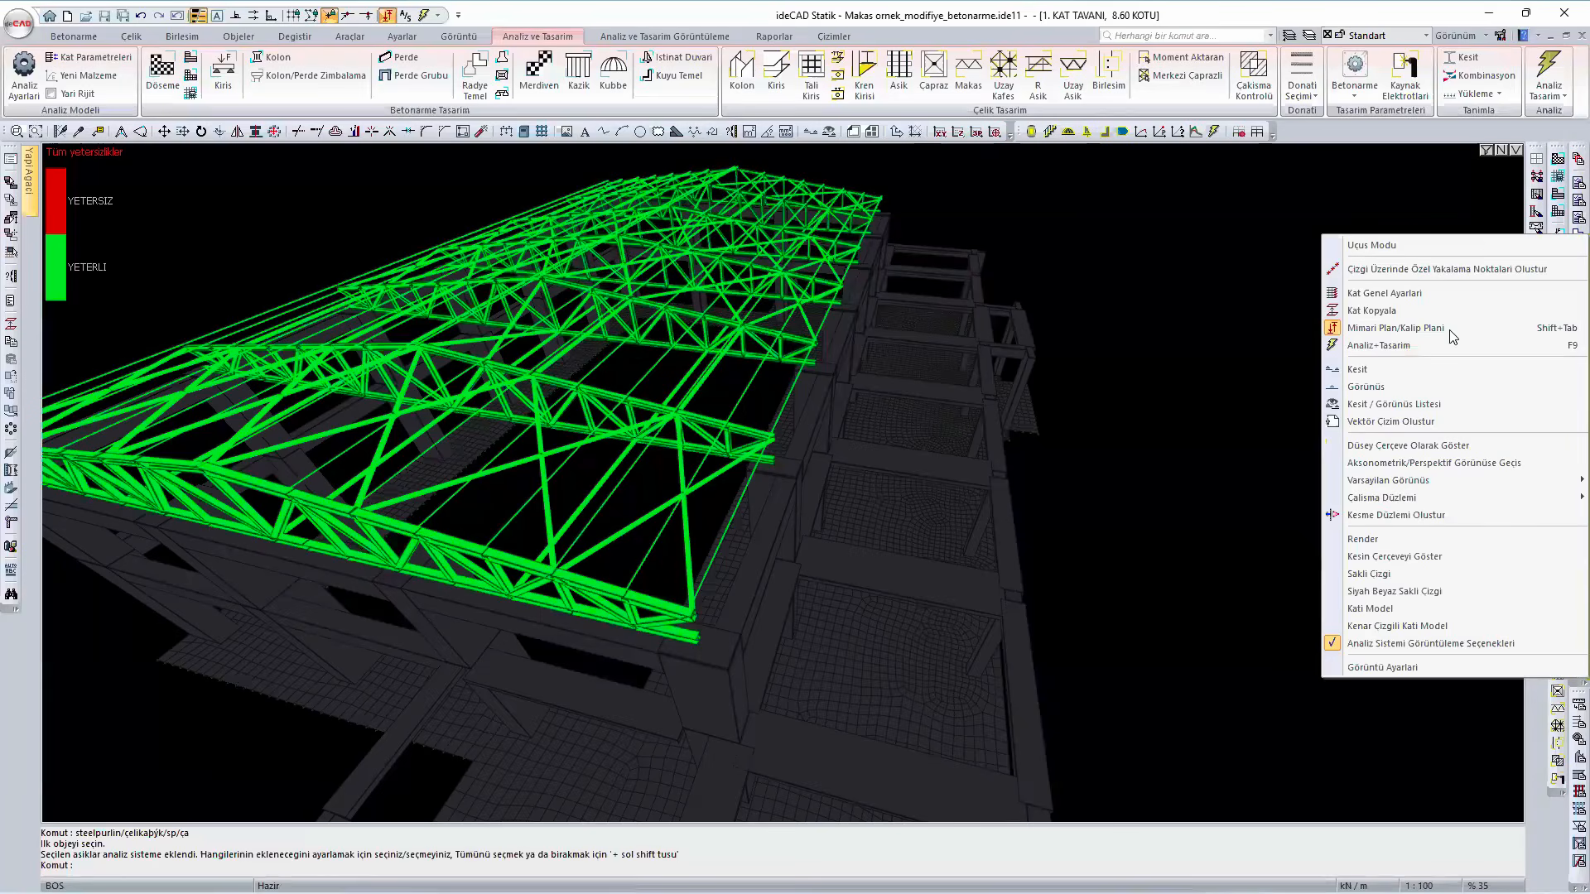
left_click(1384, 614)
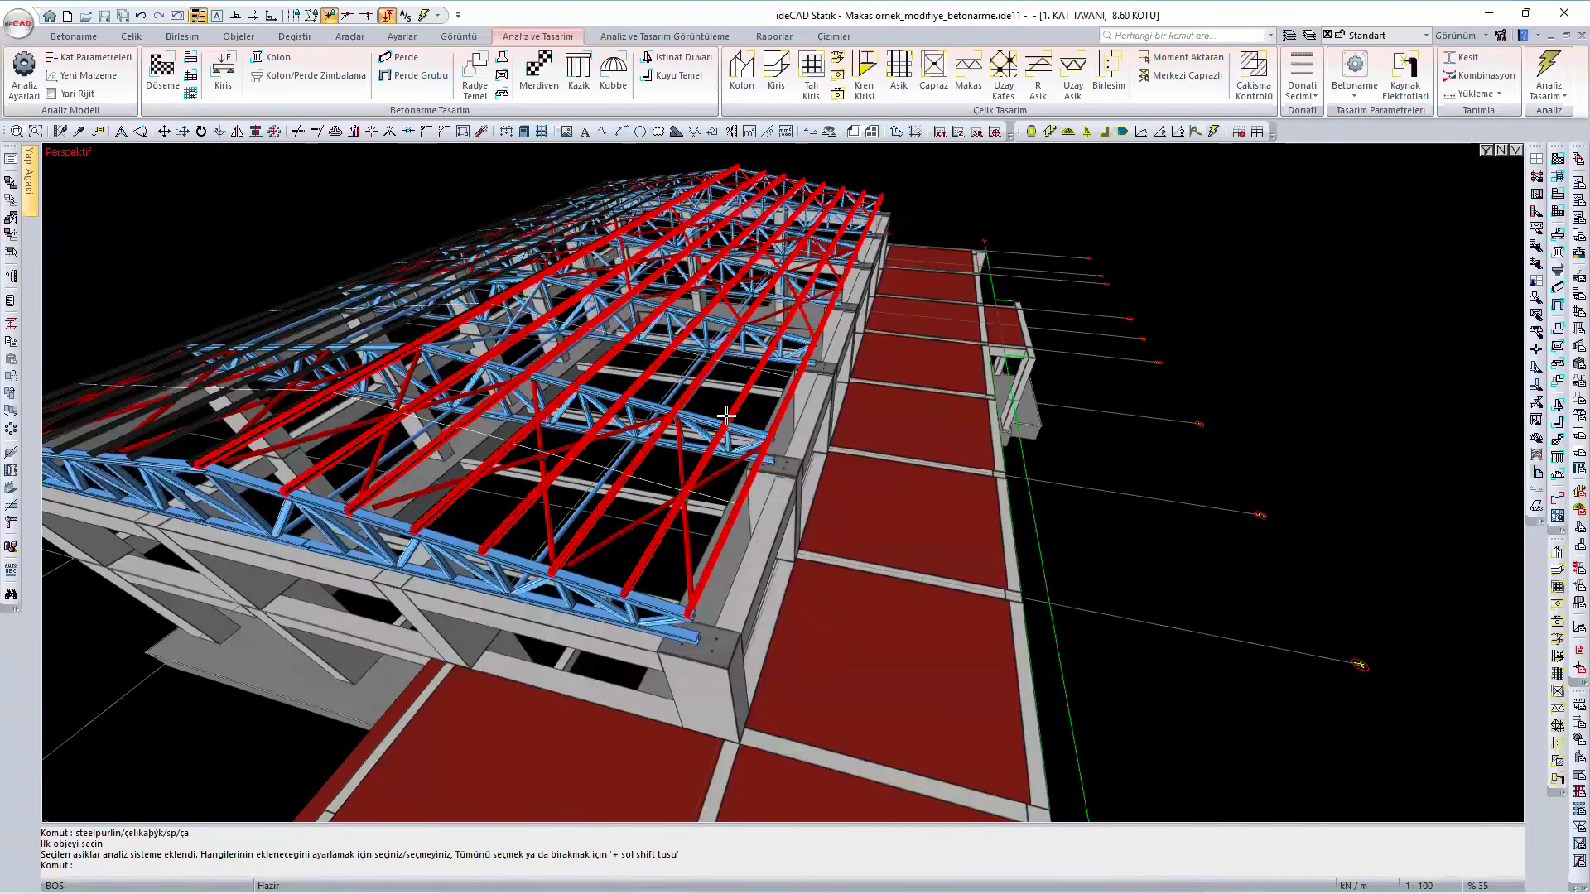
left_click(595, 496)
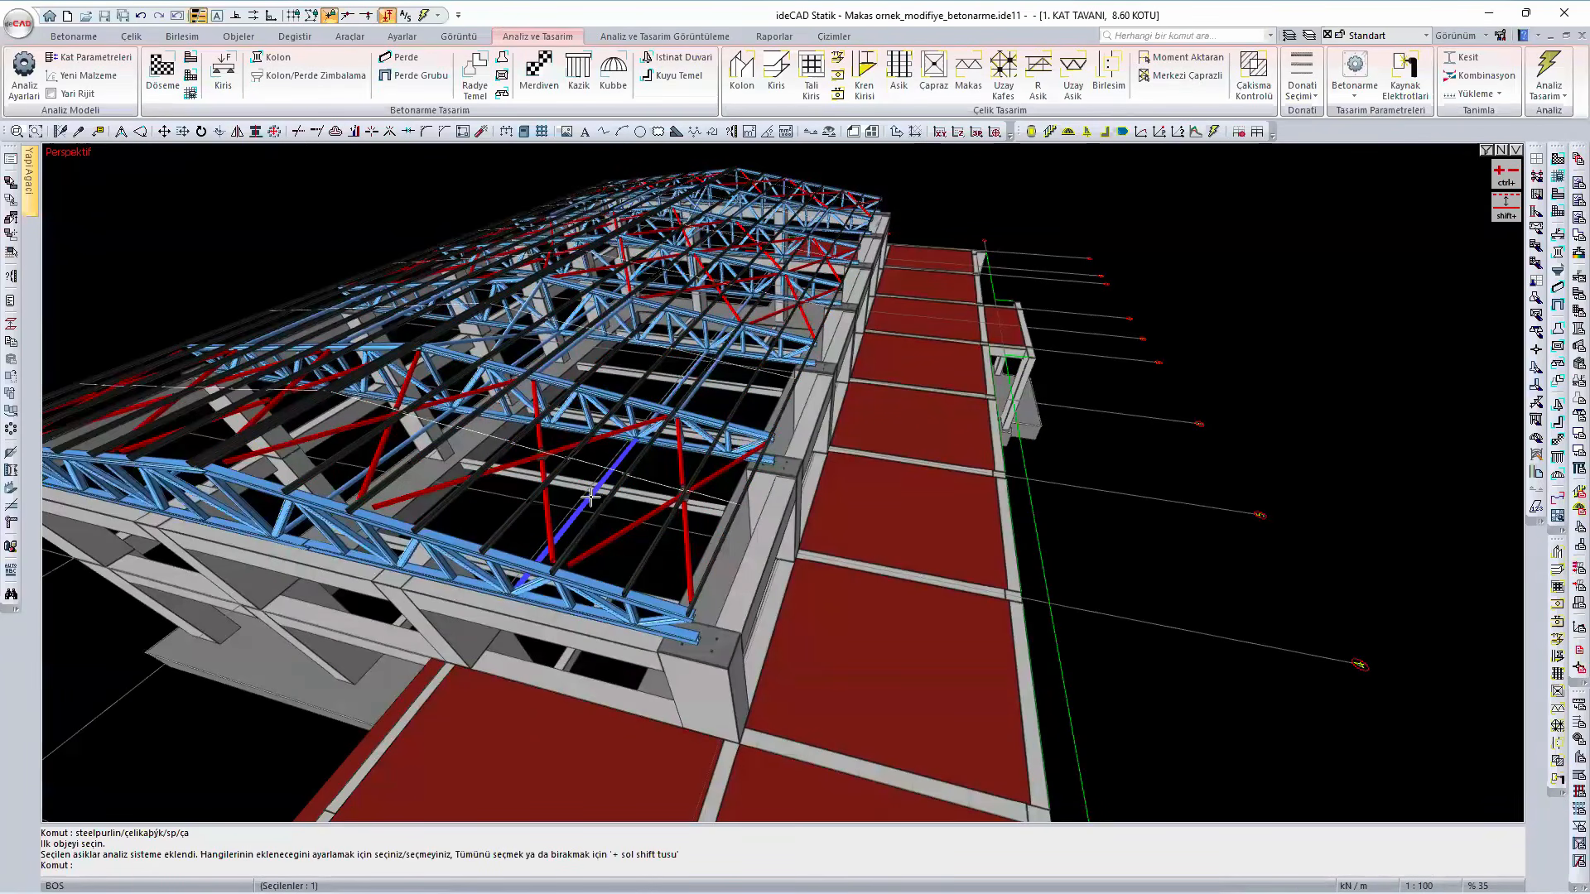
right_click(559, 481)
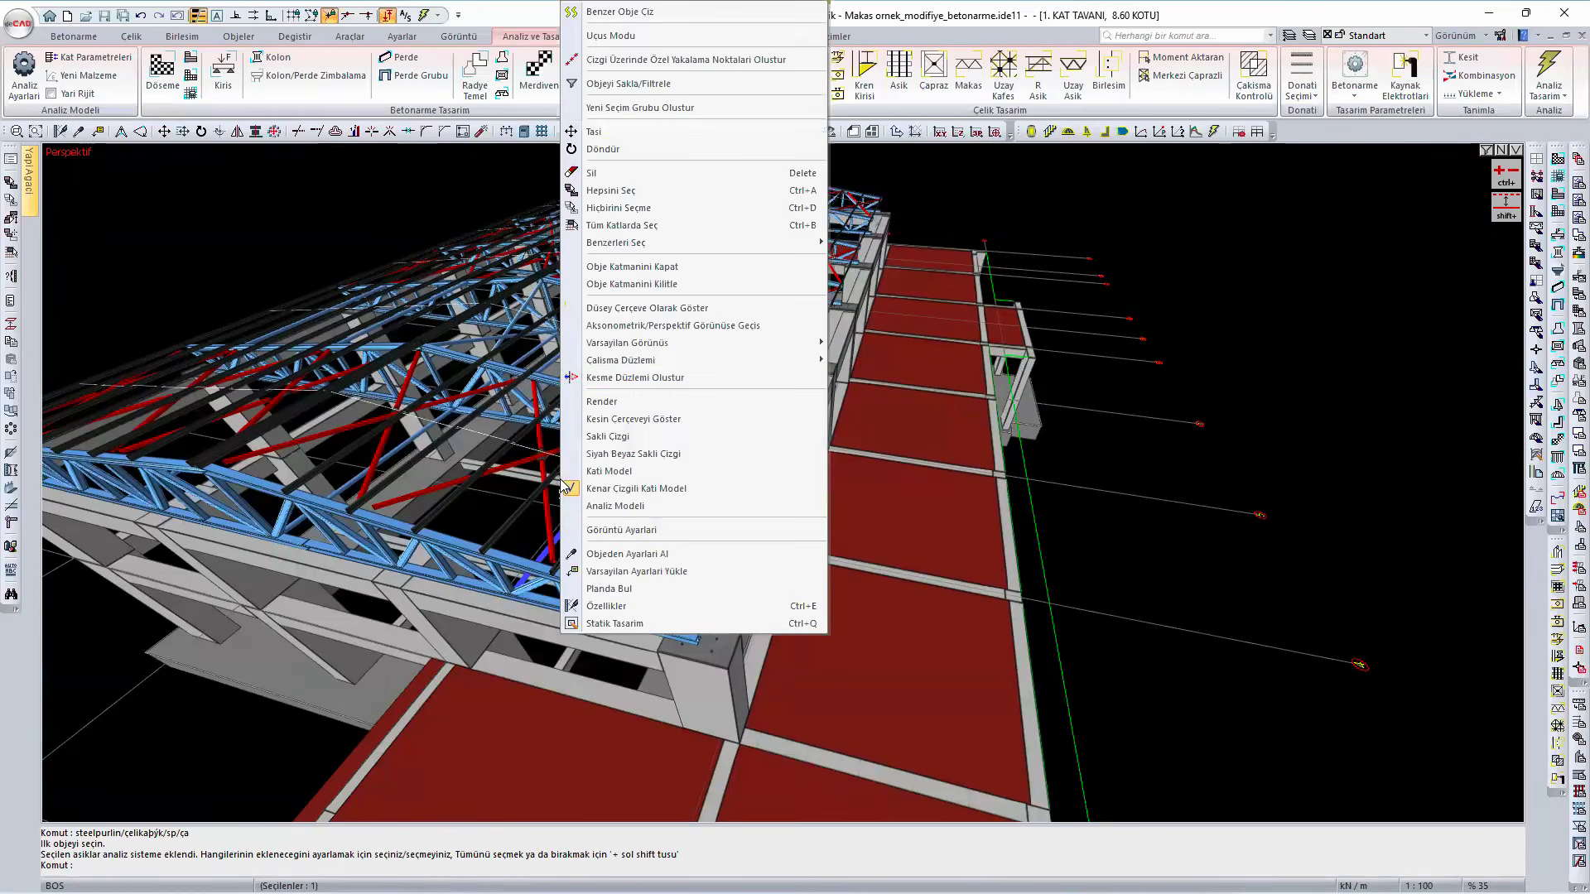
left_click(642, 193)
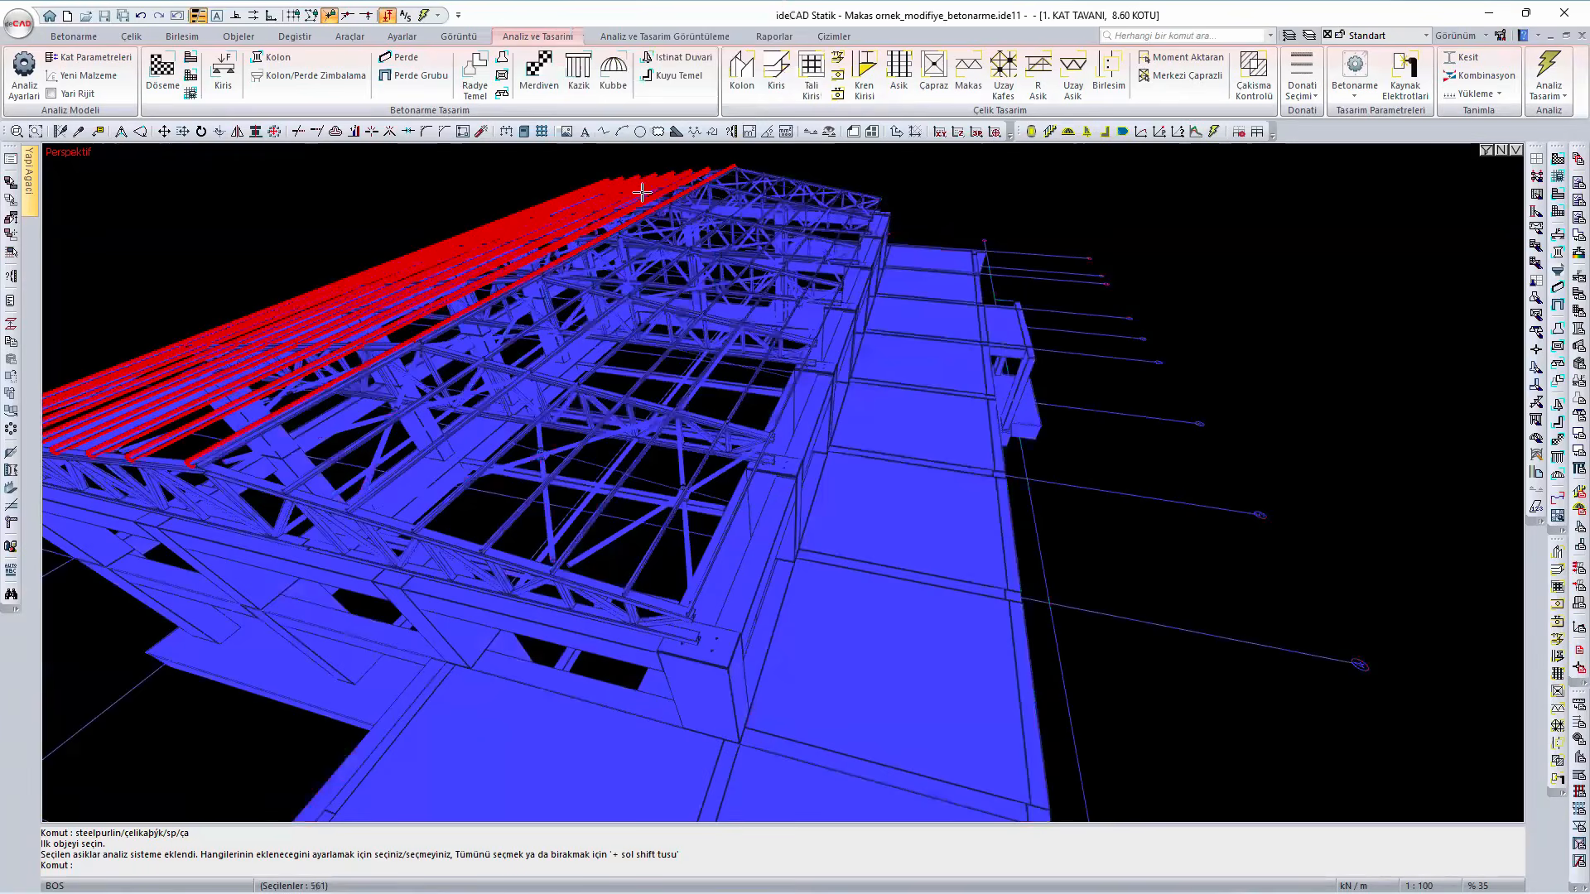
key("Escape")
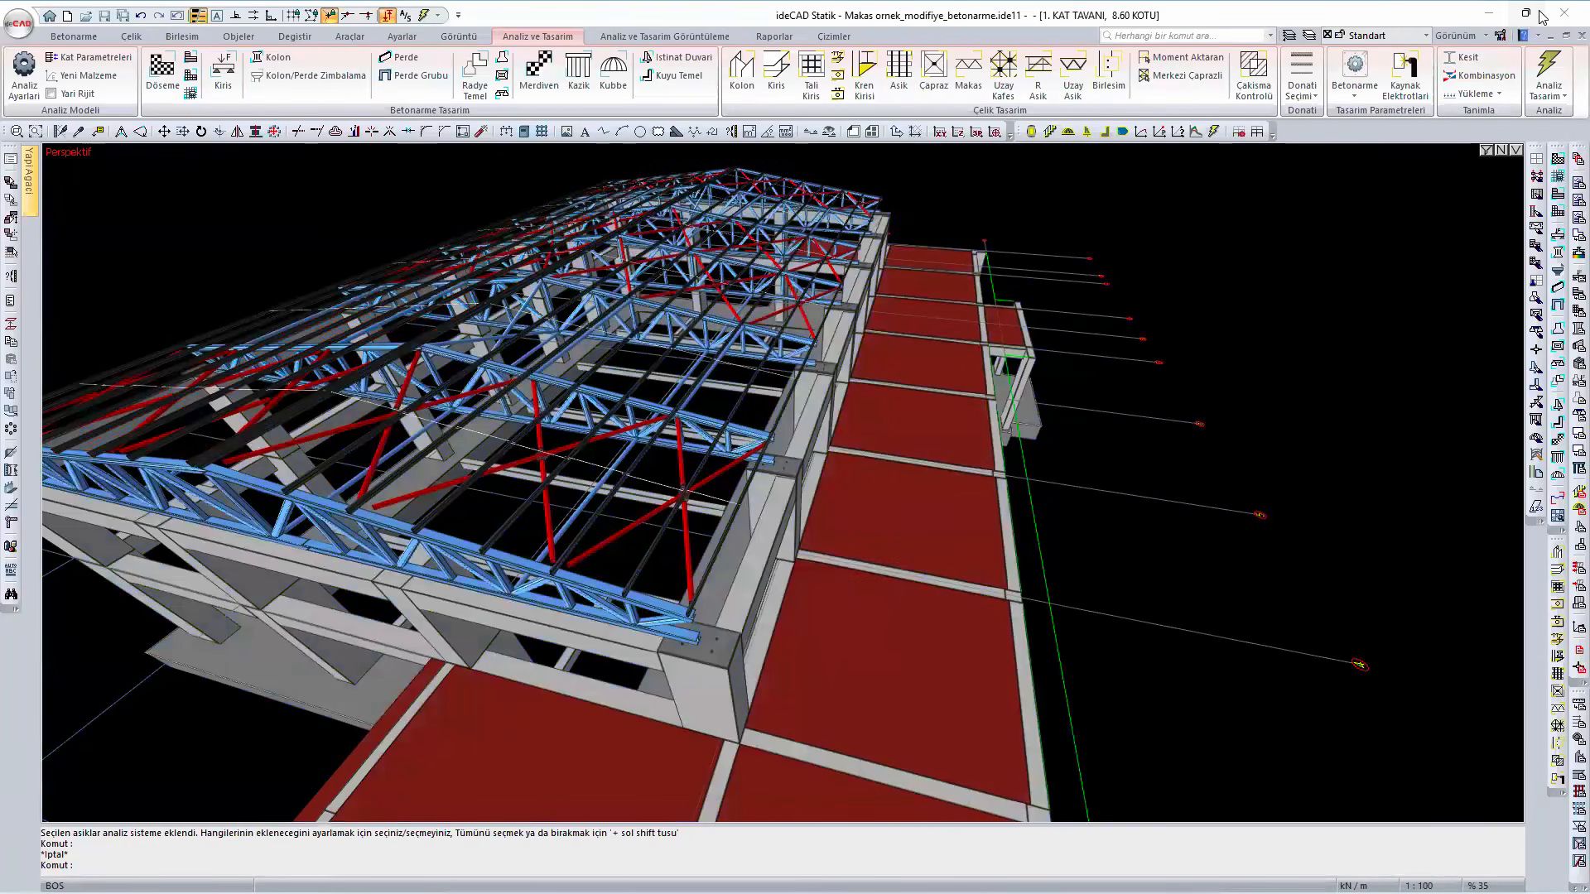
- Delete the CHS 127*10 longitudinal members between the trusses near the eave, selected by type and same X position
left_click(565, 524)
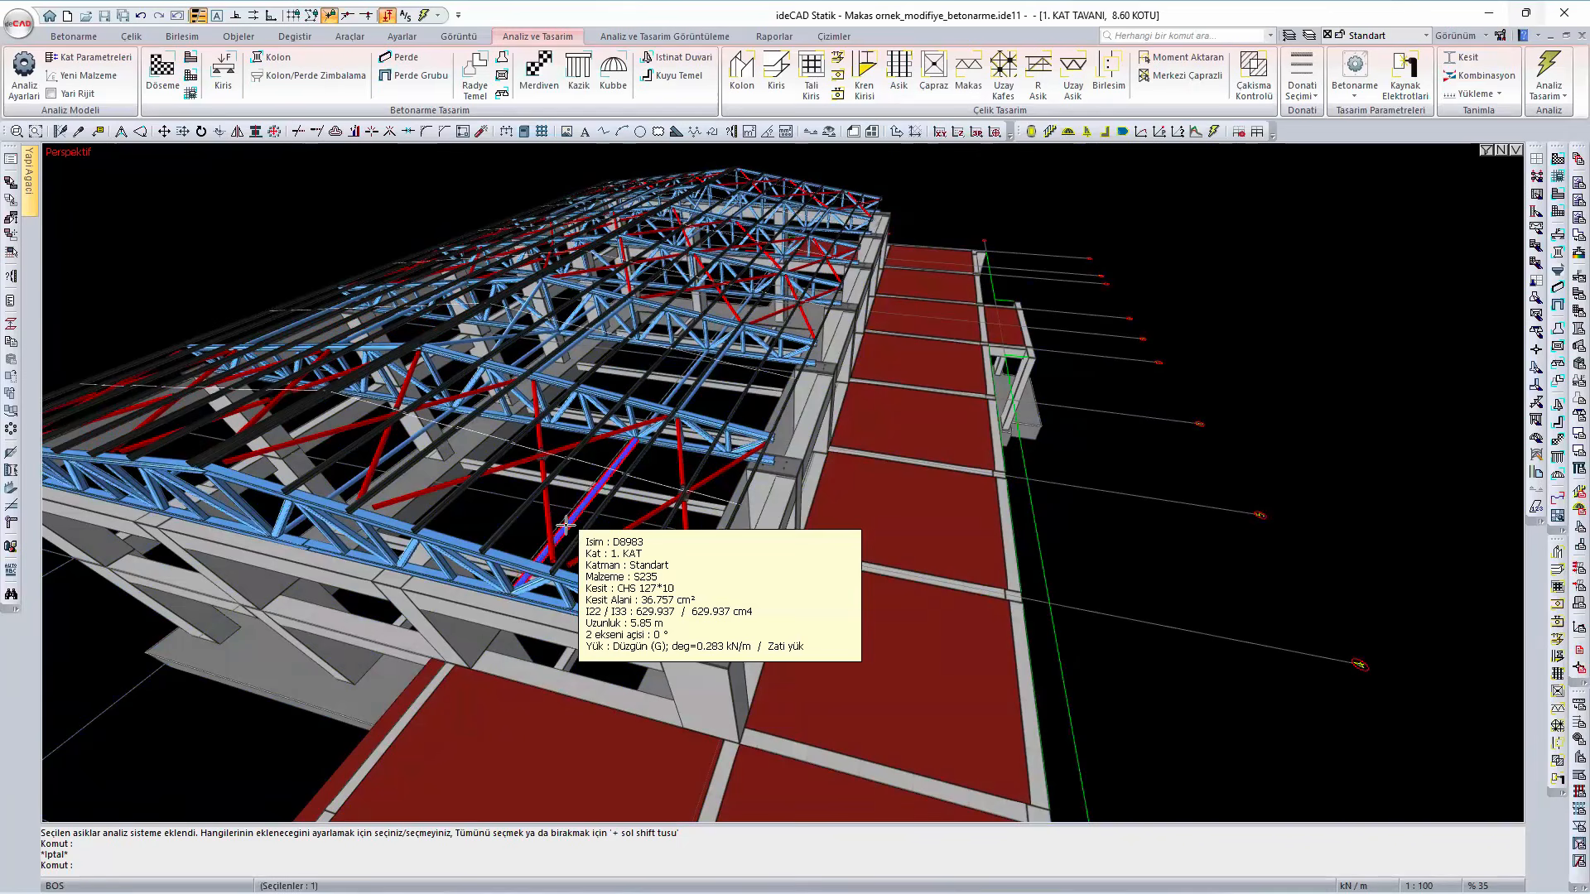
right_click(565, 524)
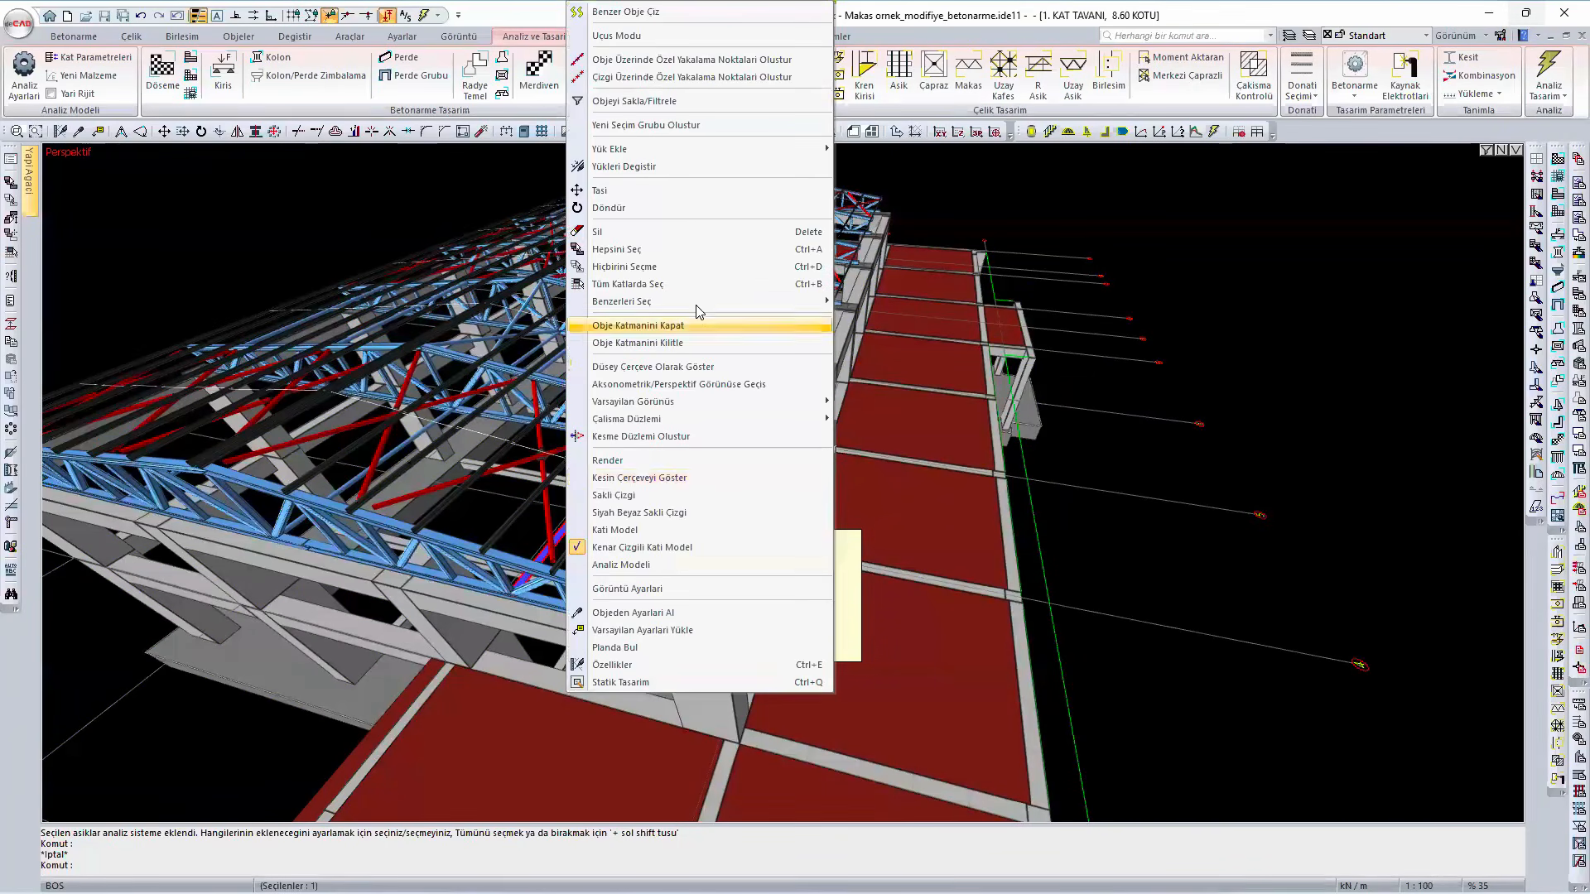
mouse_move(696, 306)
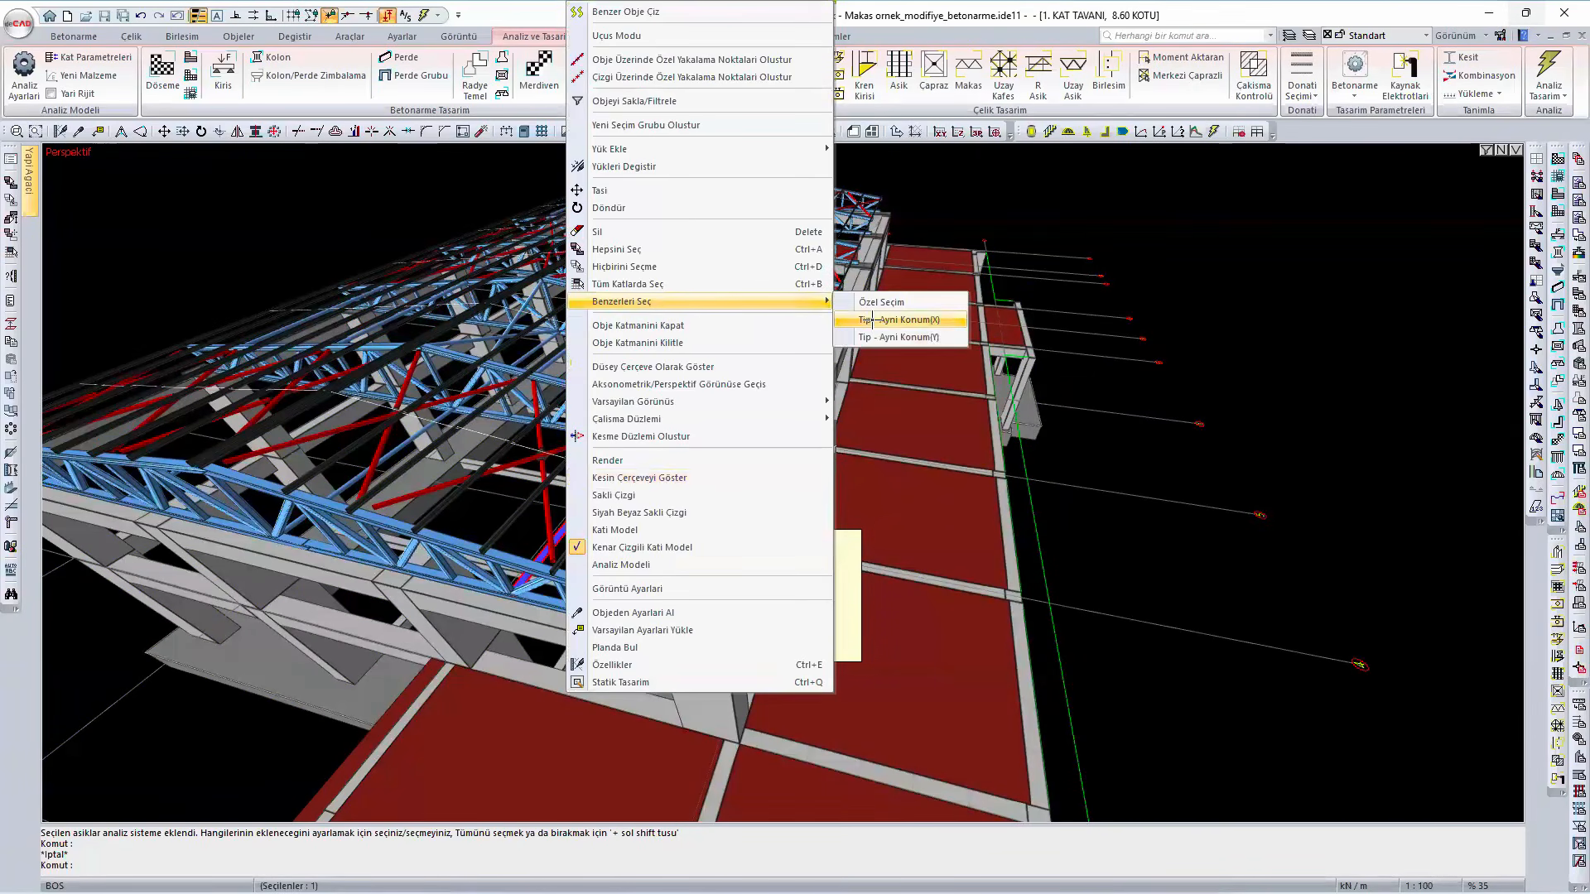
left_click(872, 320)
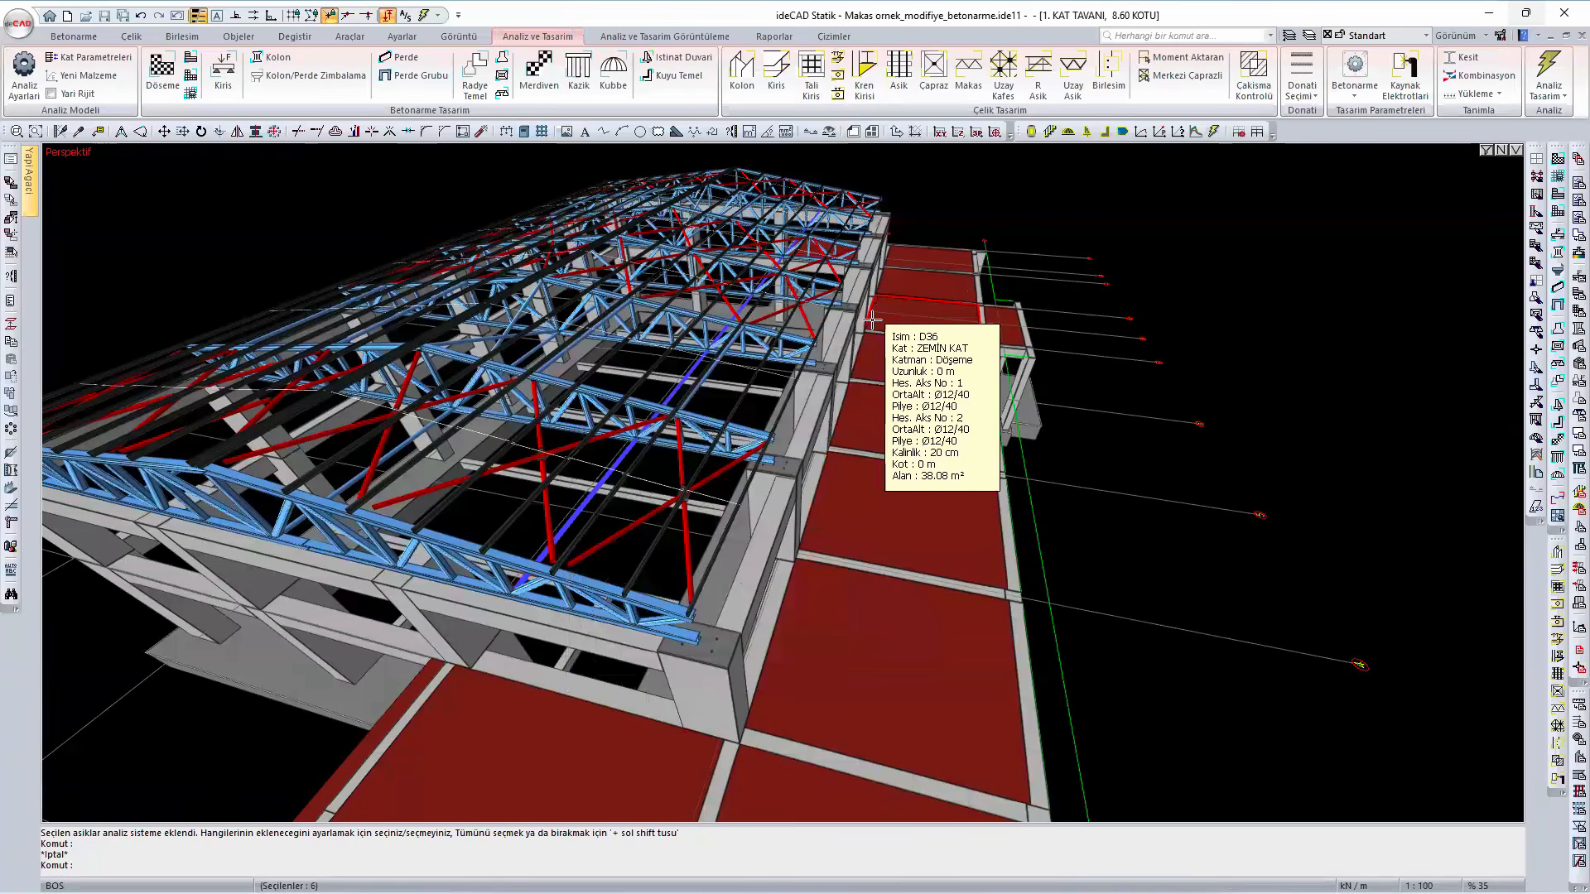
key("Escape")
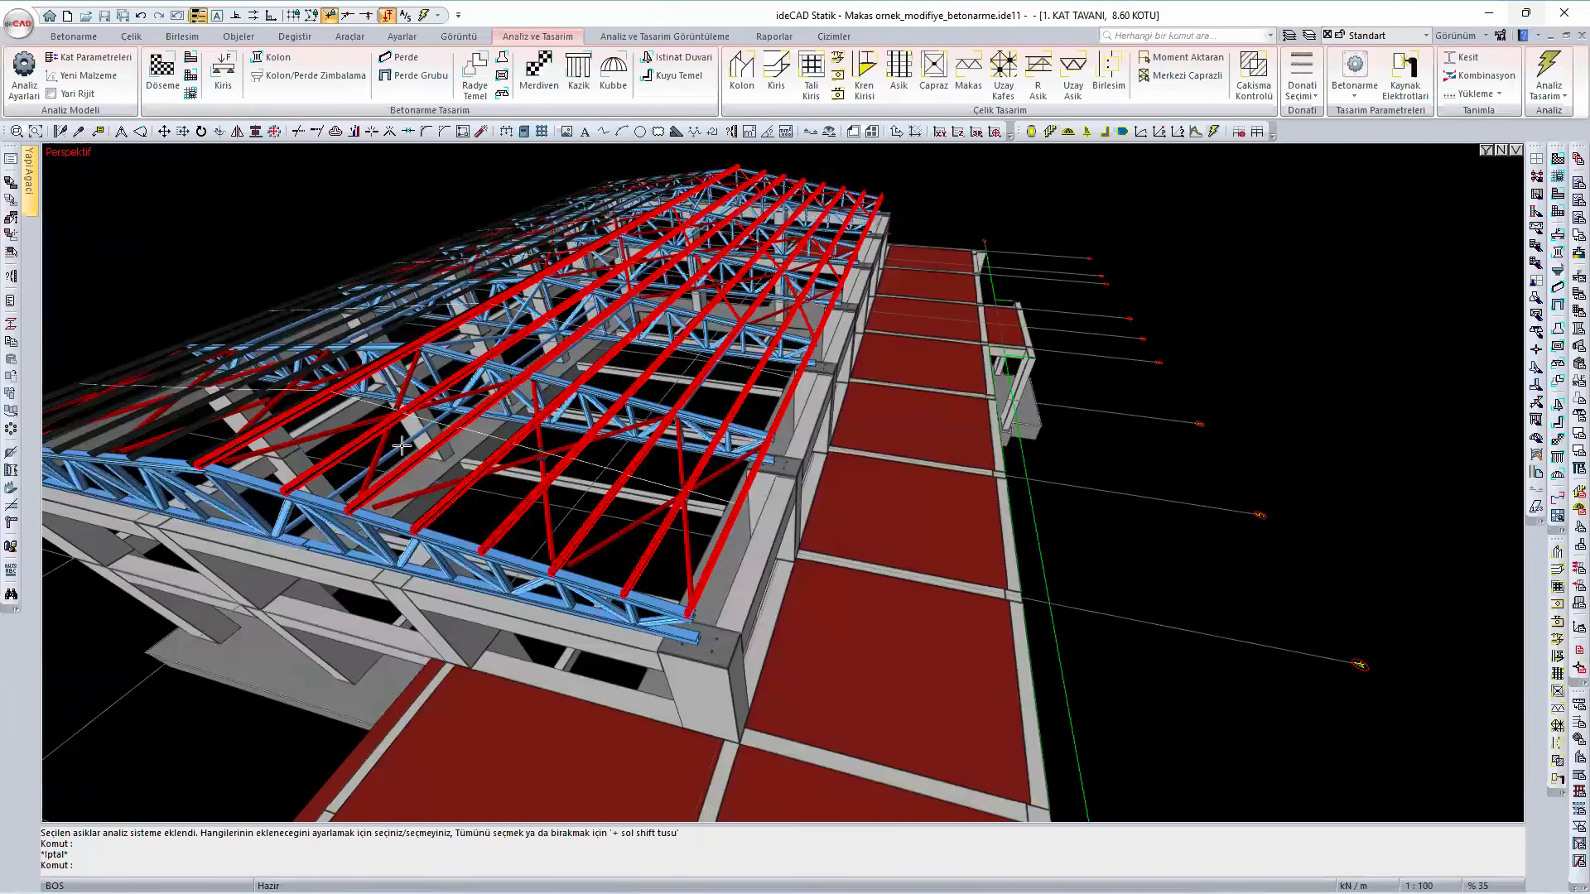
- Delete the next row of longitudinal tie members towards the middle of the roof, selected by type and same X position
left_click(401, 446)
right_click(402, 446)
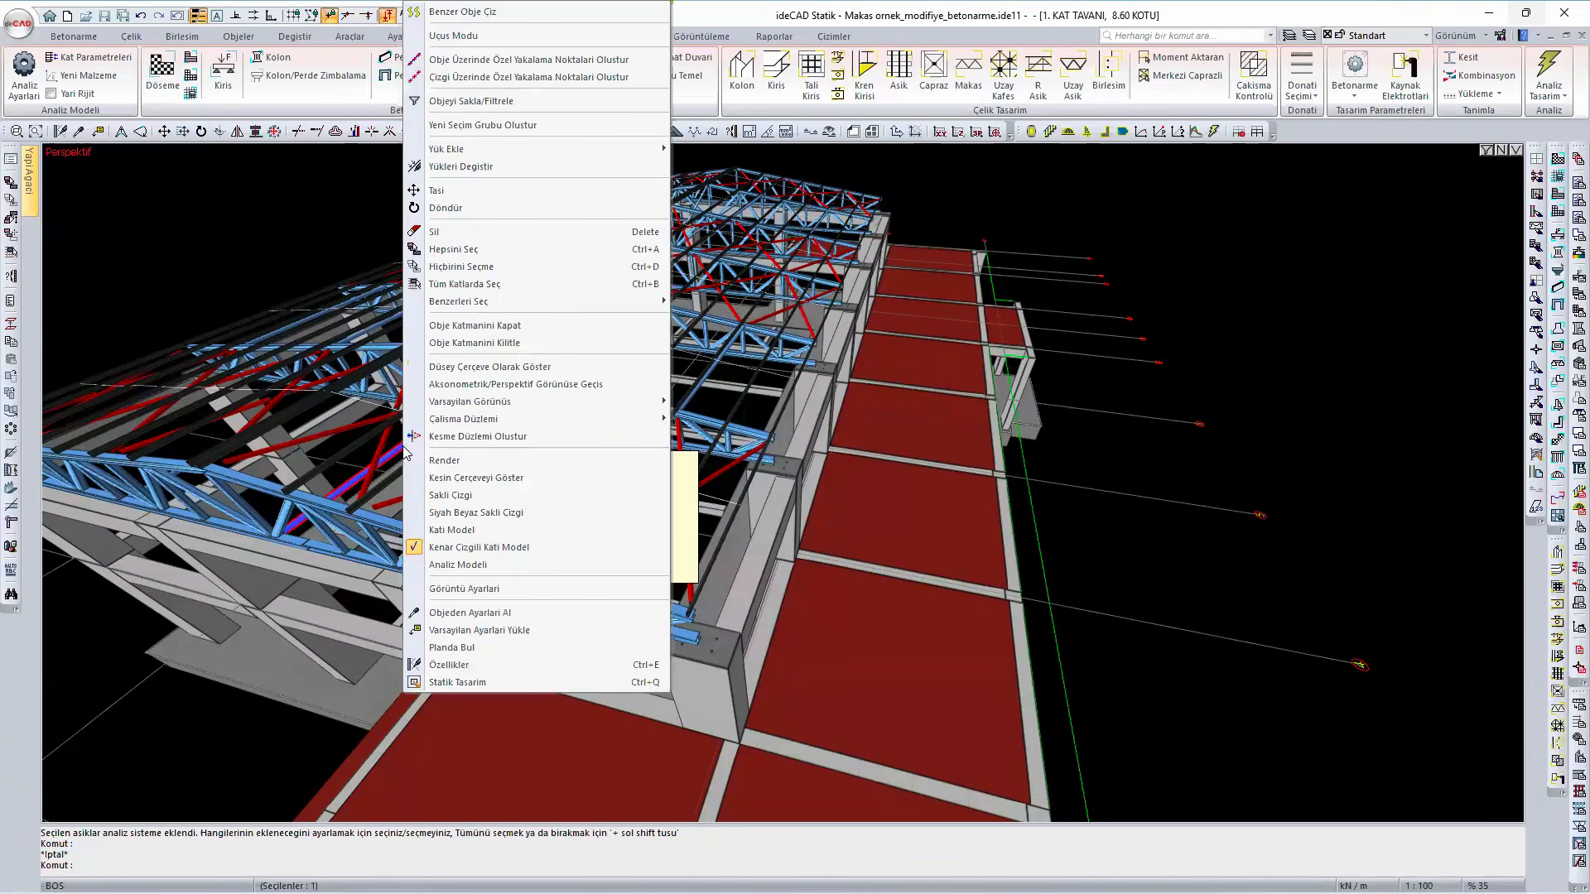
mouse_move(507, 304)
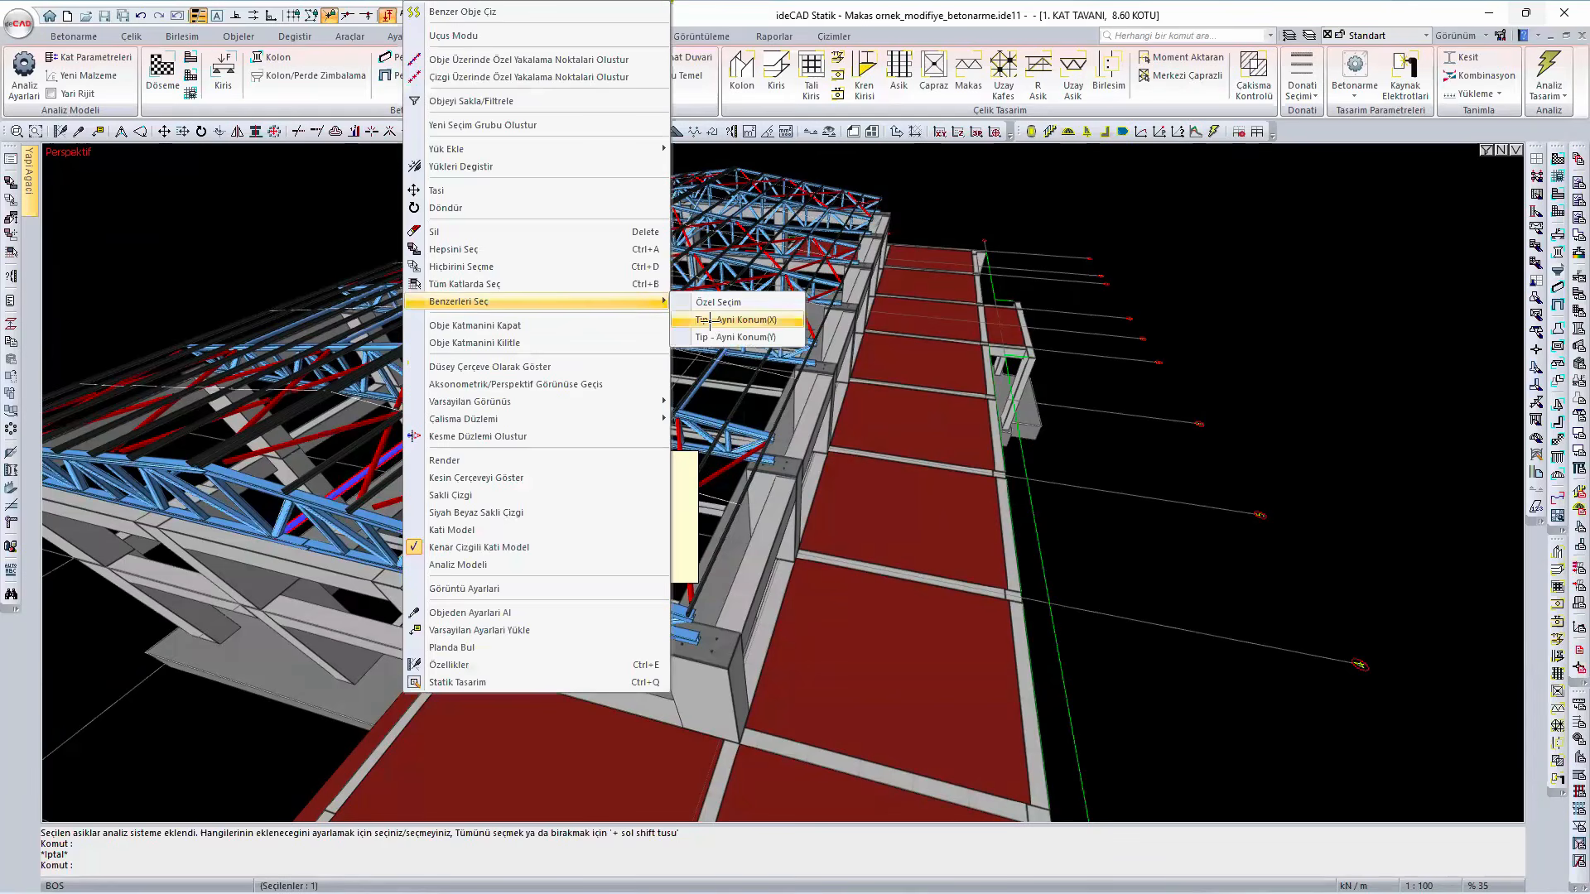
left_click(710, 322)
key("Escape")
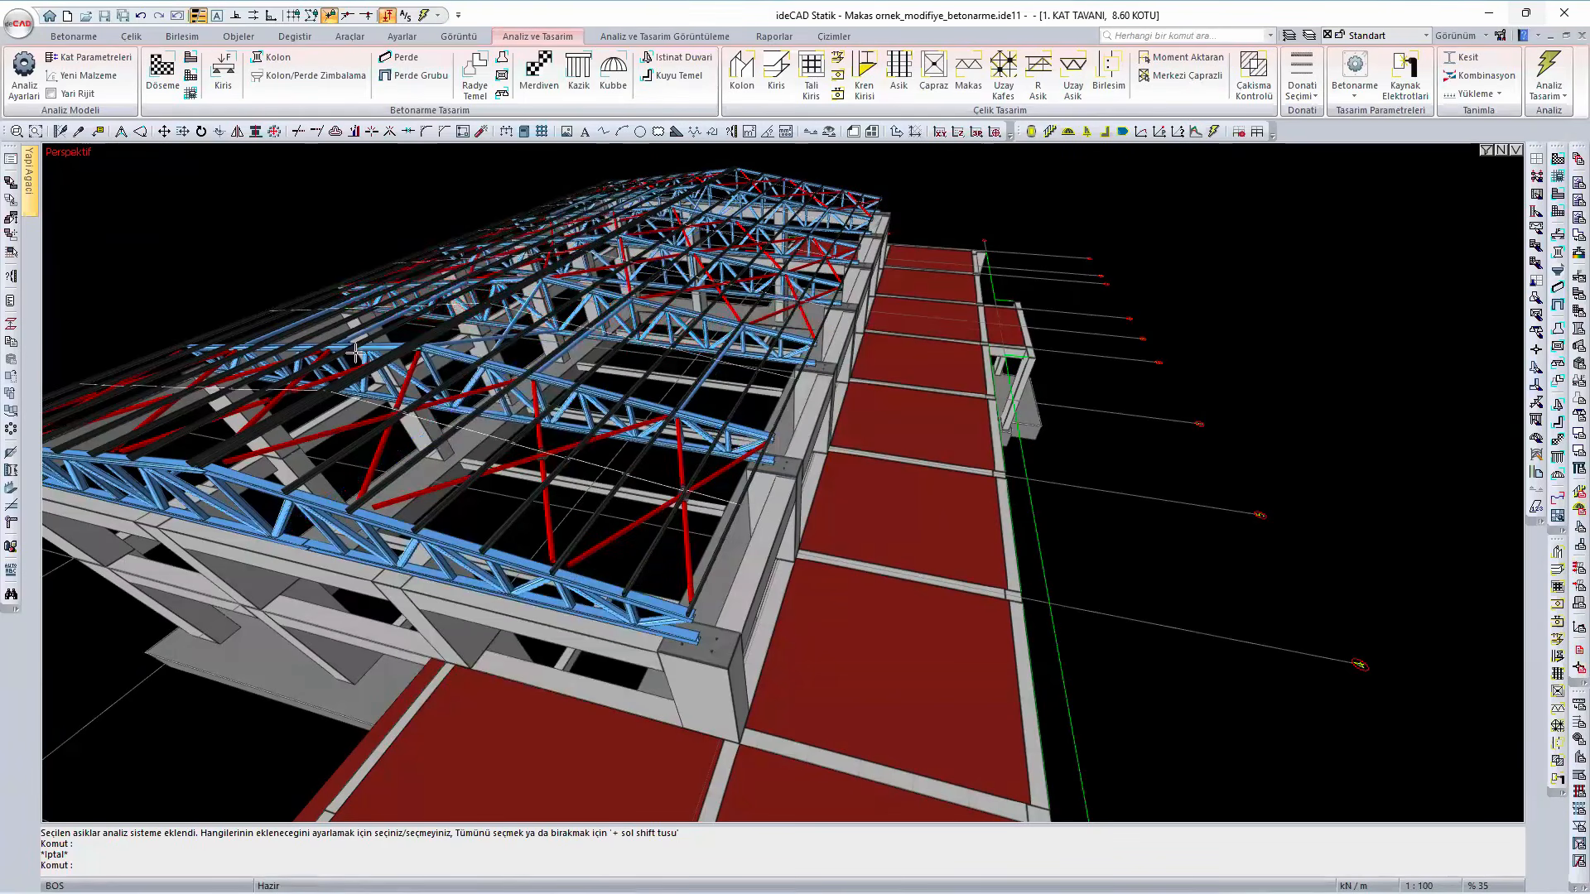
- Select all the roof cross braces and check the section and material in their settings
left_click(257, 435)
mouse_move(440, 487)
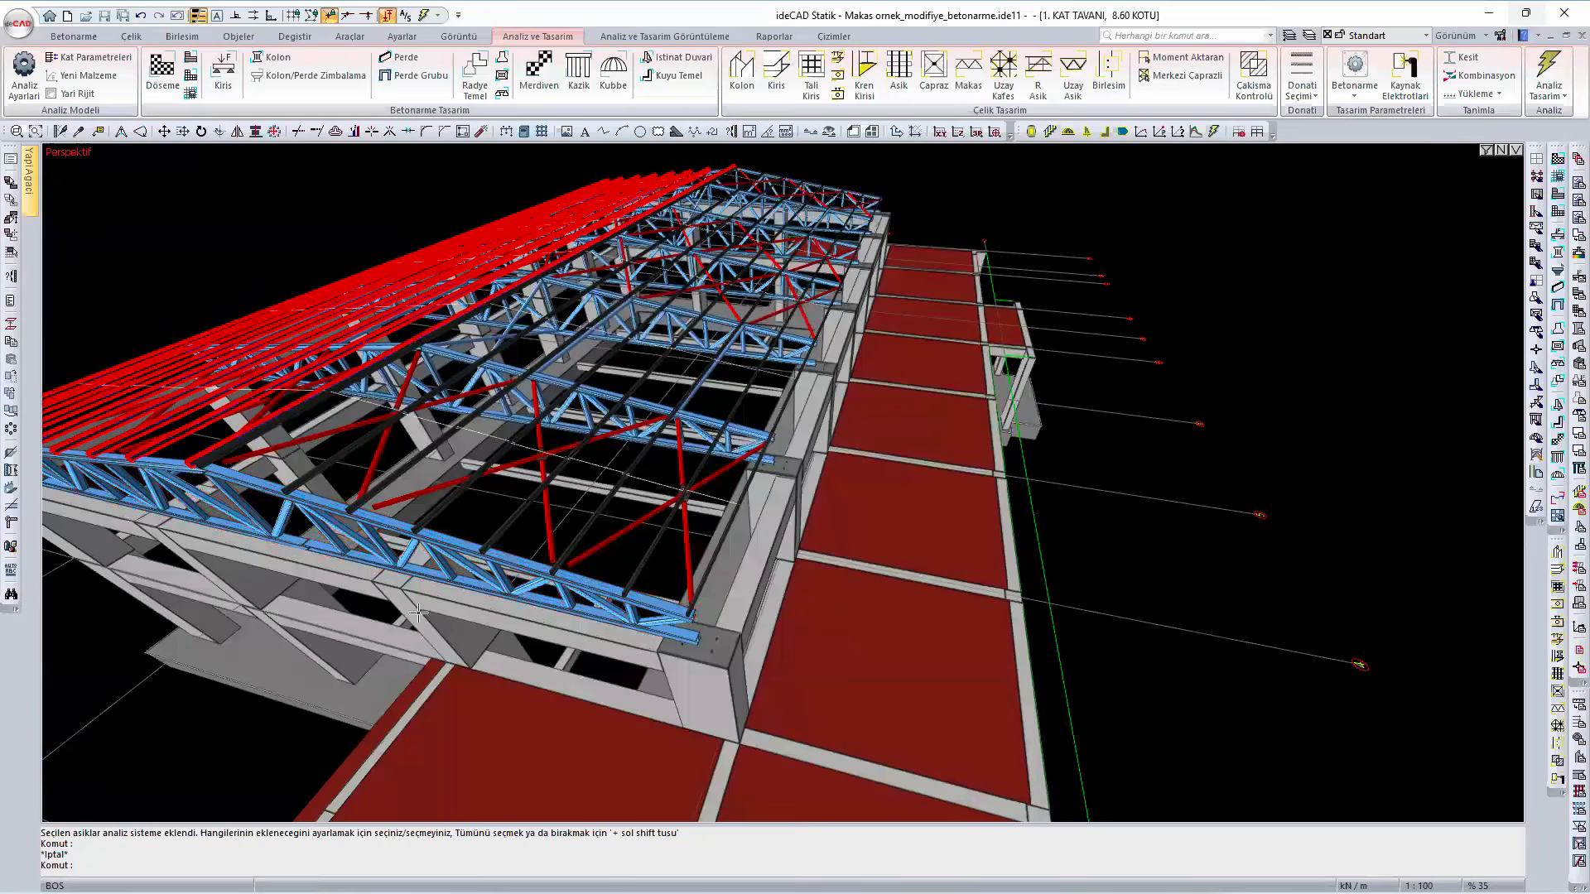
left_click(155, 445)
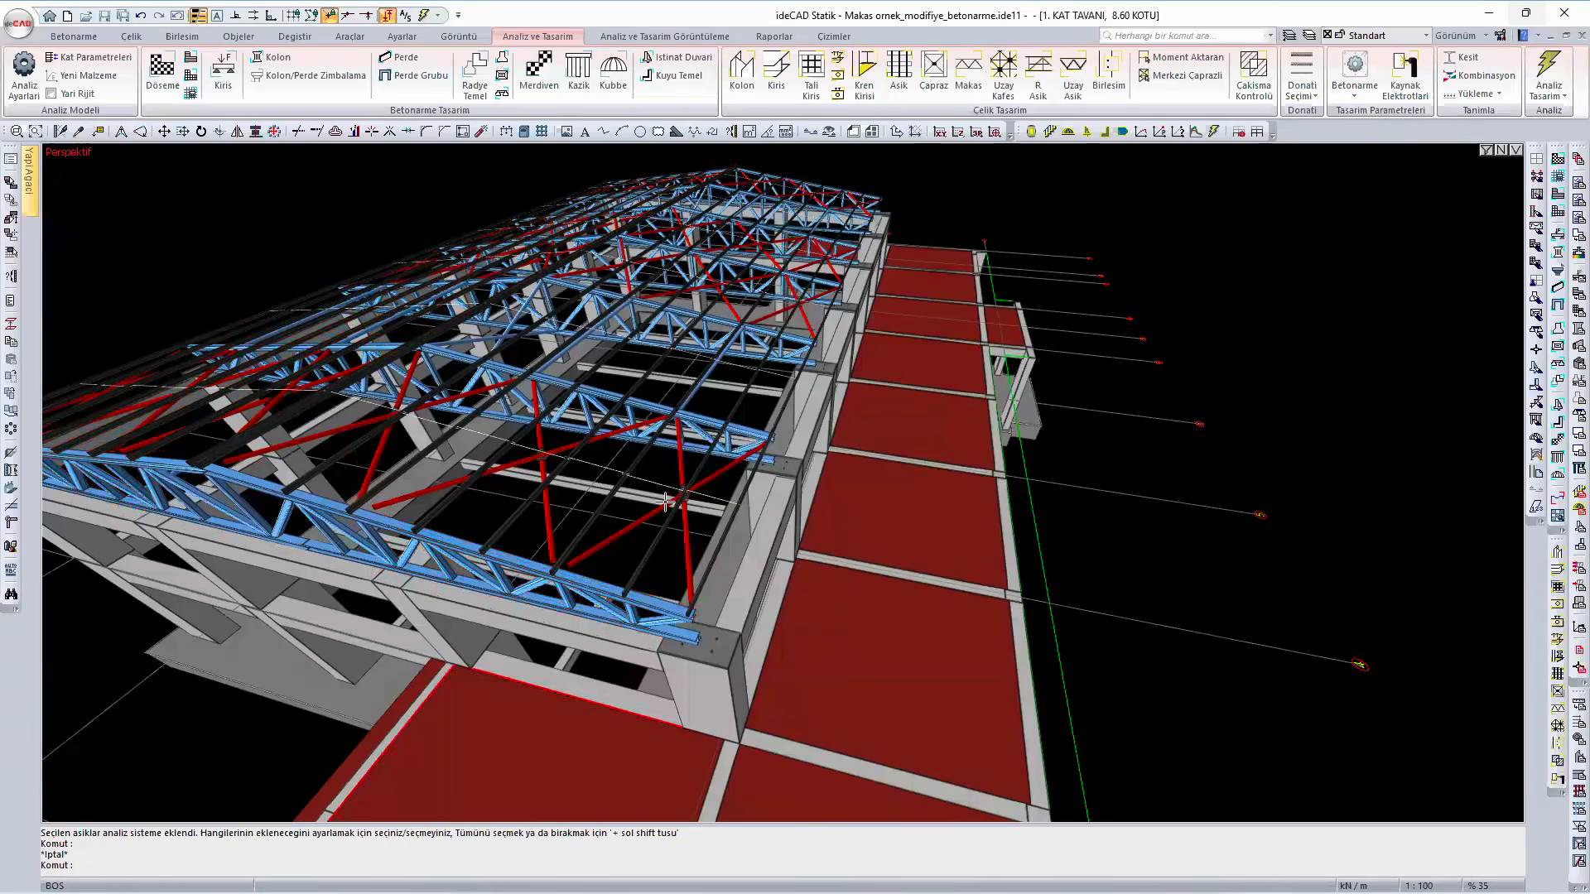
right_click(612, 539)
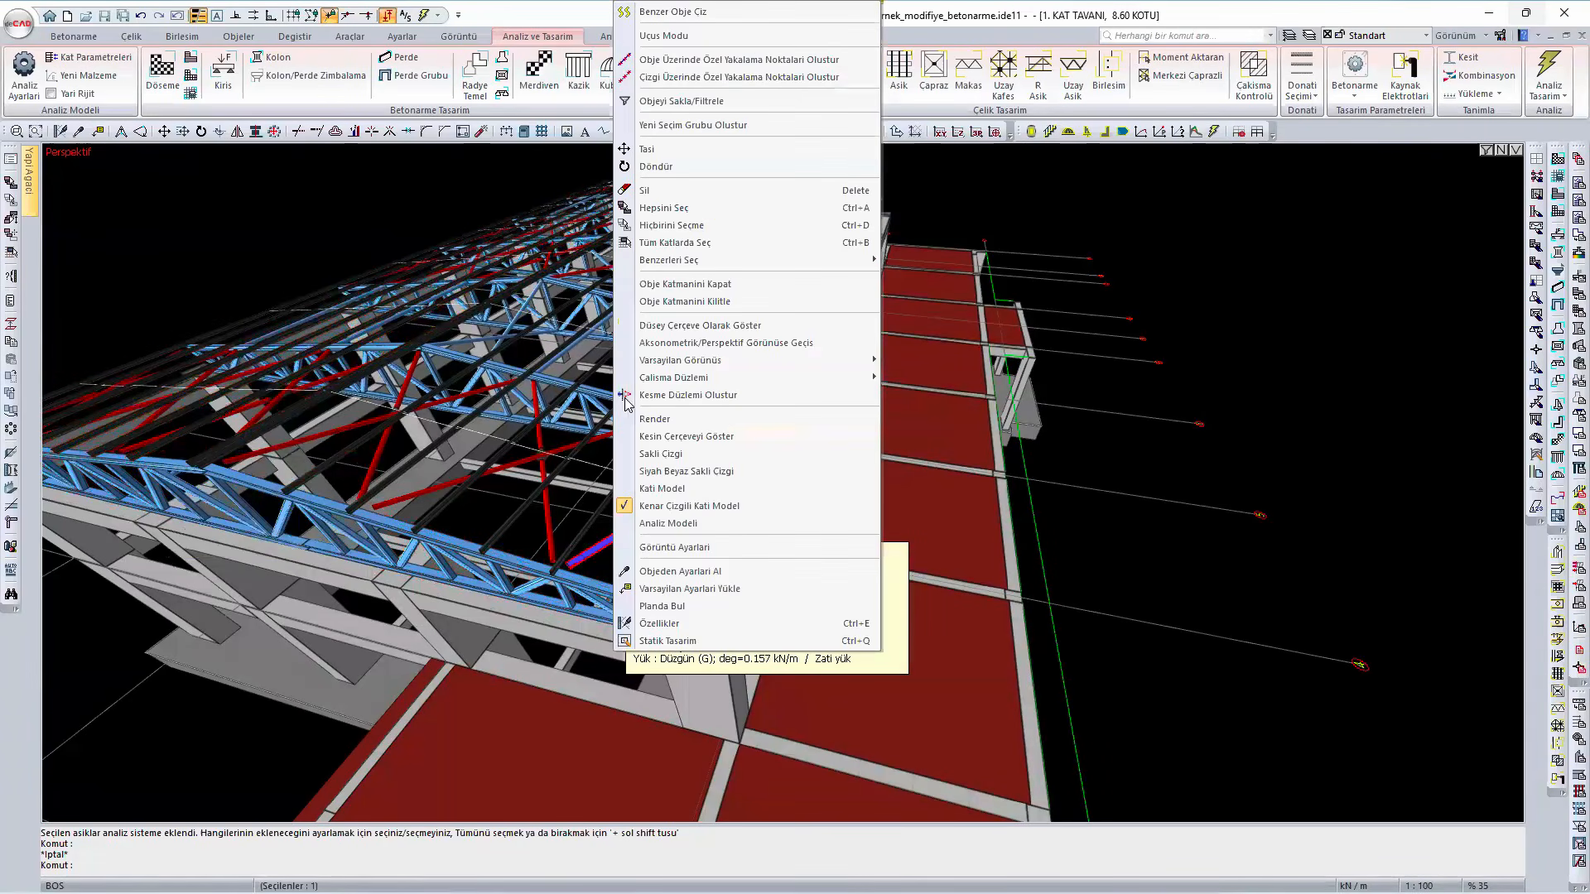
left_click(679, 208)
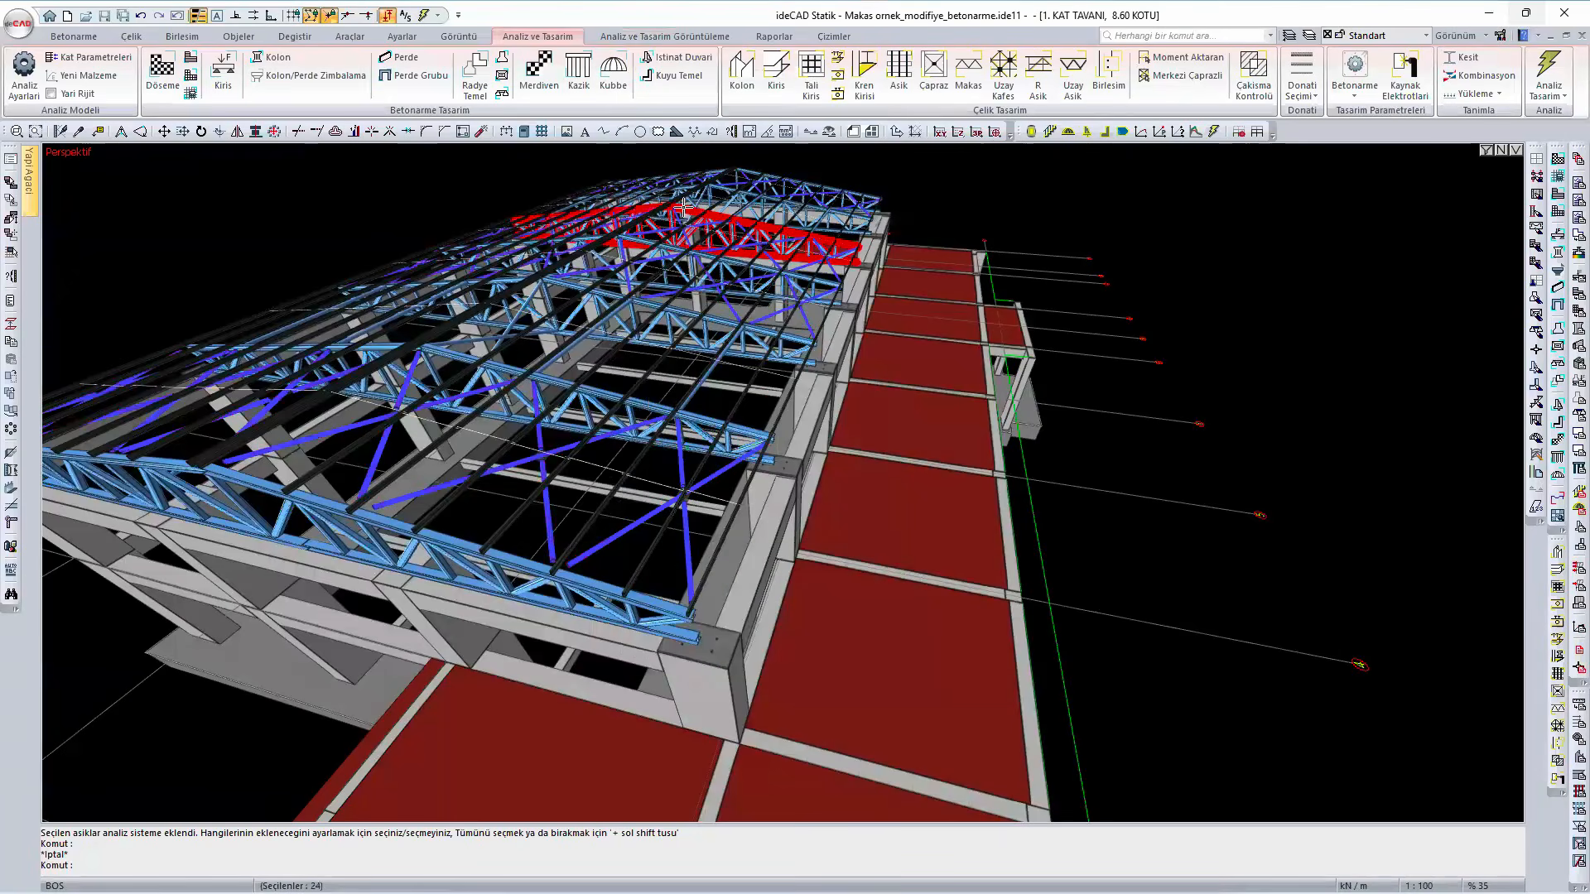
double_click(691, 247)
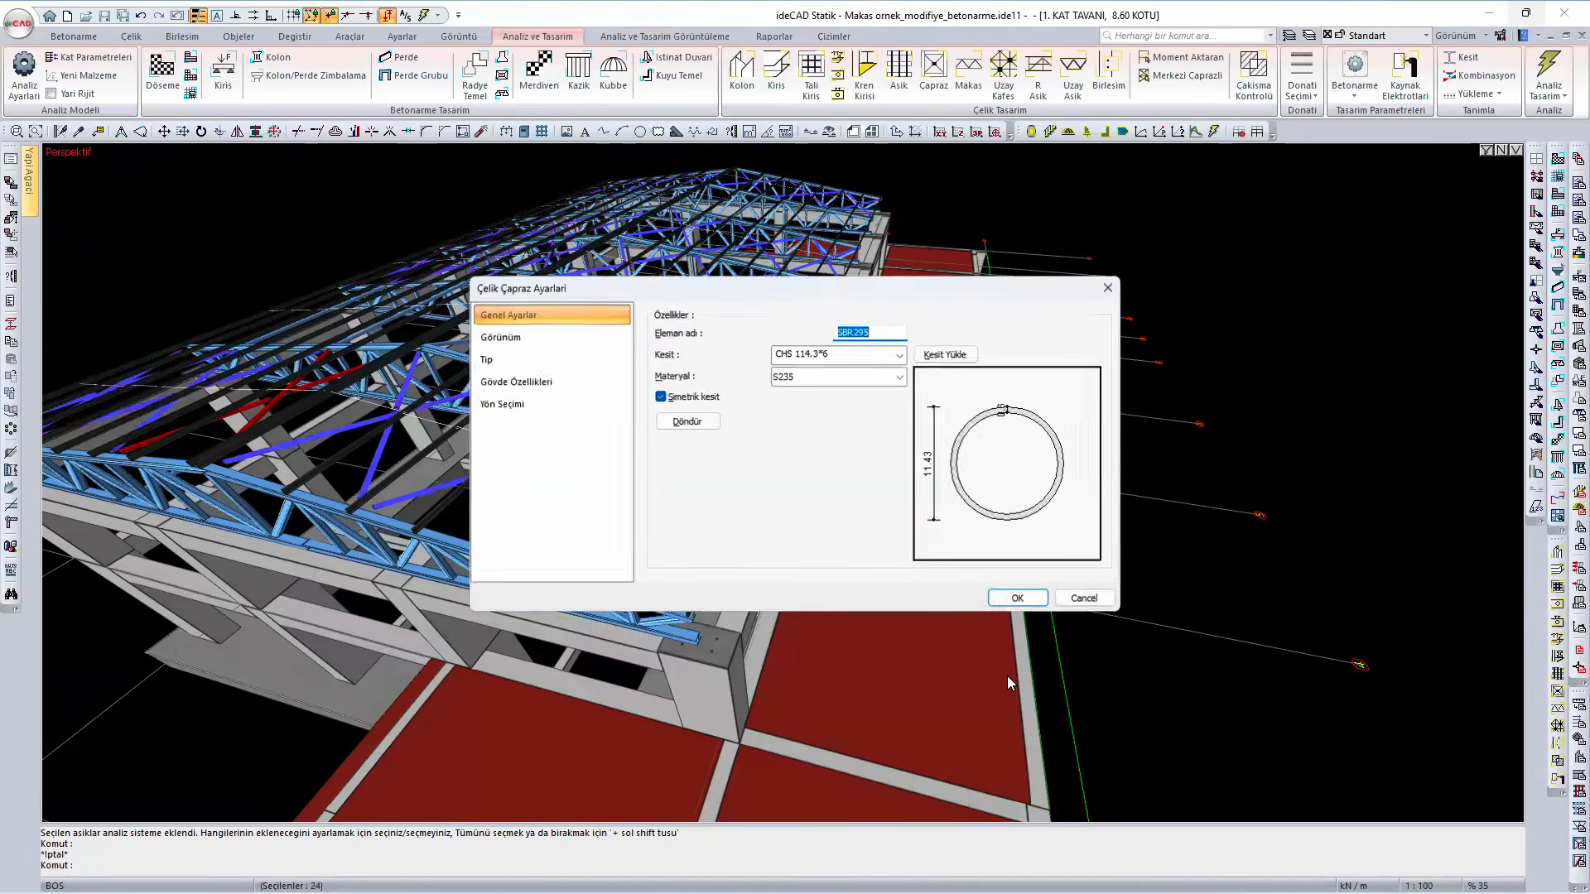
left_click(1036, 597)
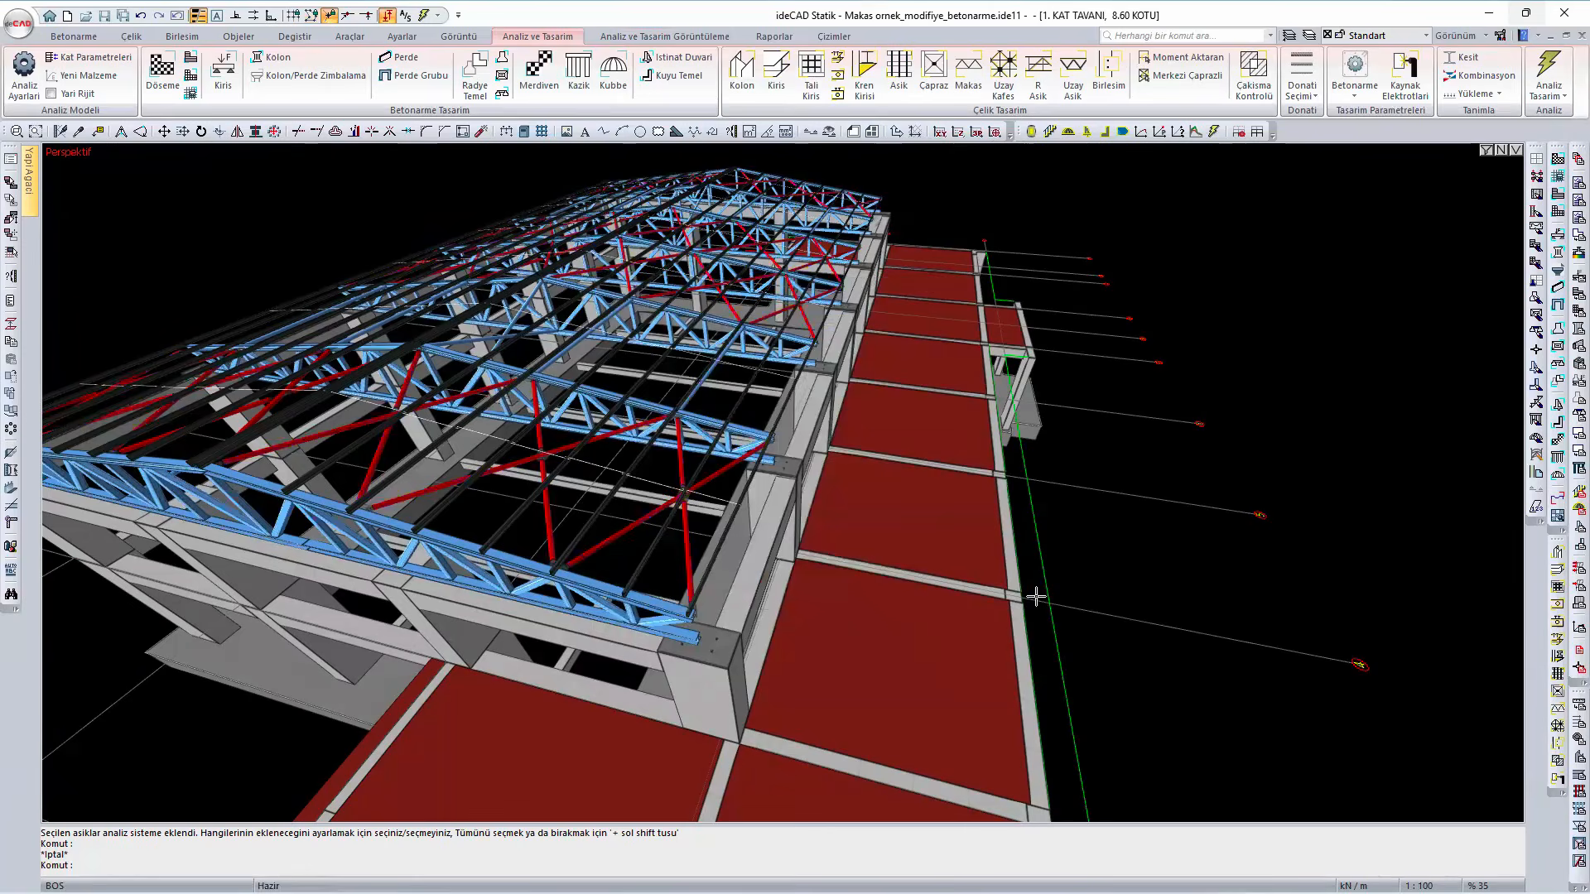
- Rerun the analysis and design without the longitudinal members, and check the strength and slenderness results of end truss TRS016
left_click(1564, 82)
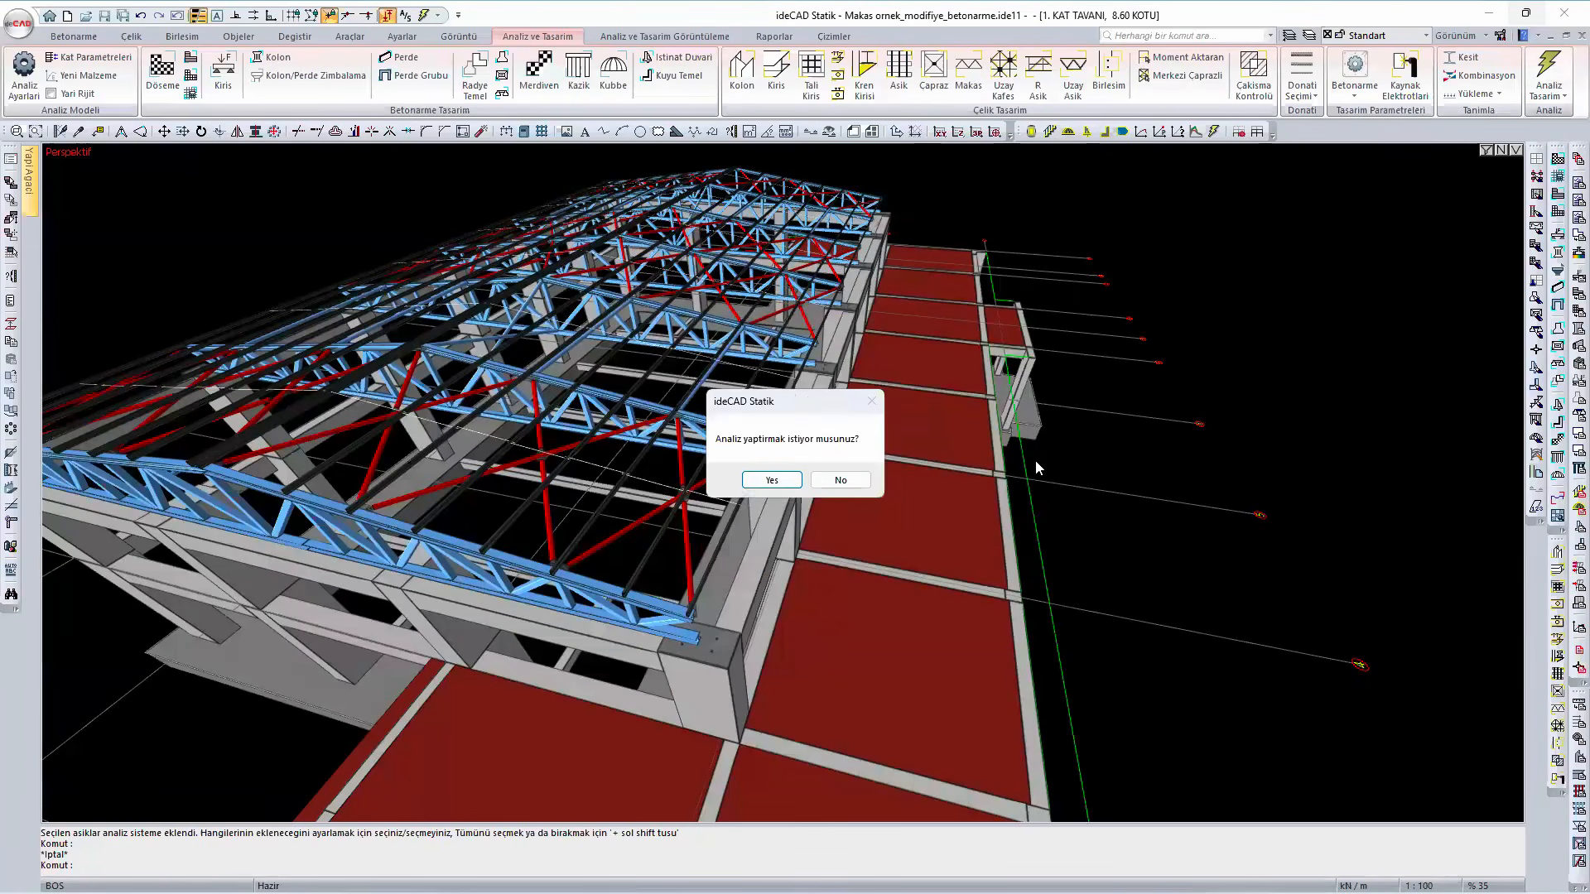
left_click(769, 480)
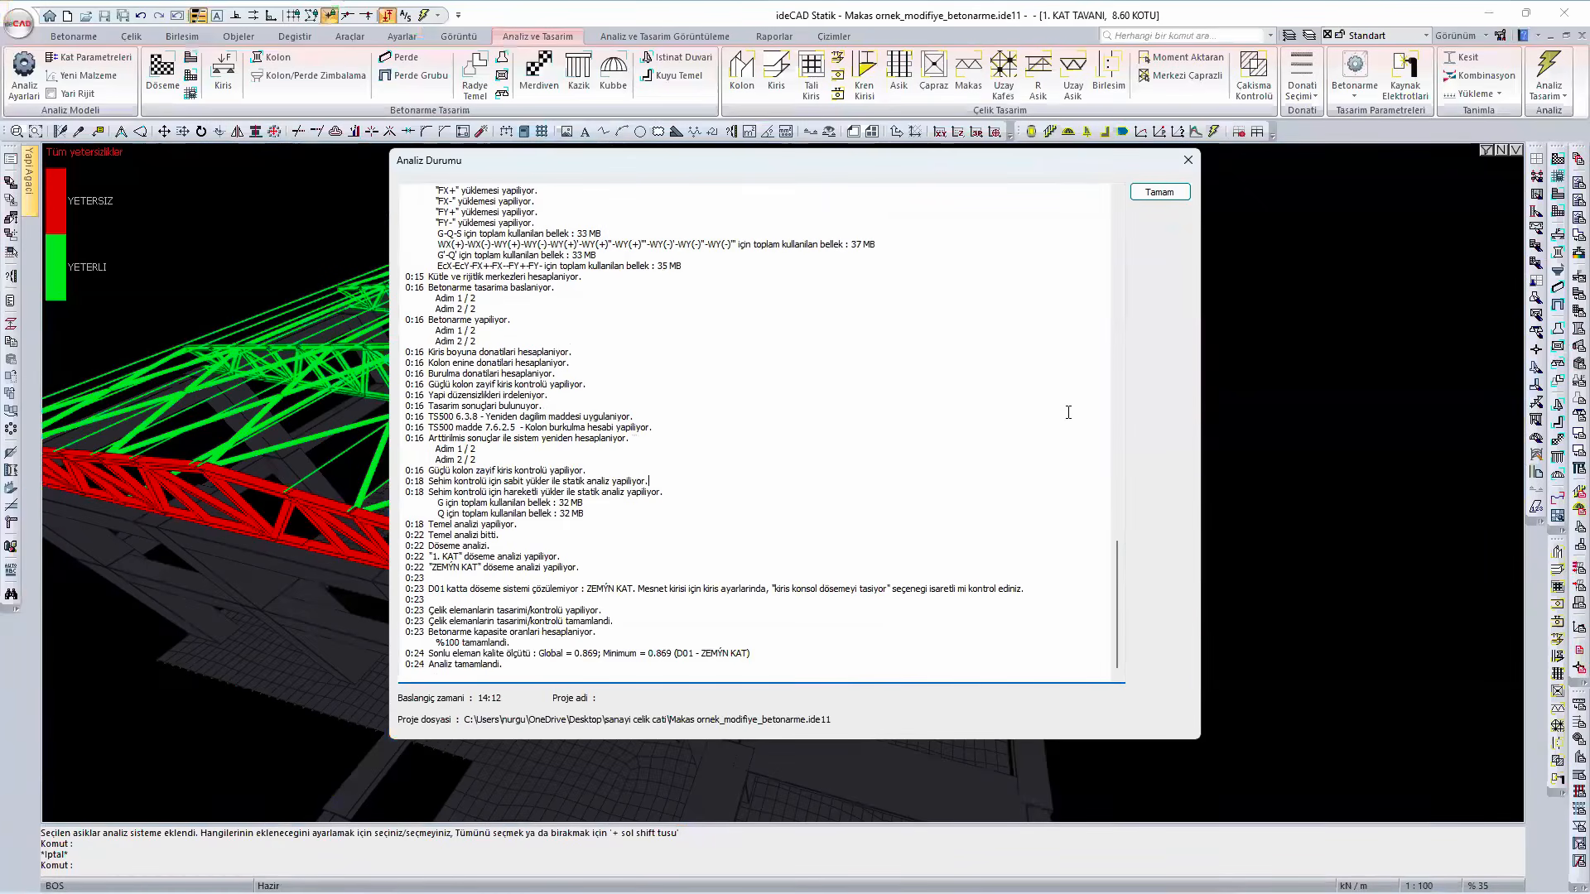
left_click_drag(760, 482, 636, 418)
left_click(1160, 193)
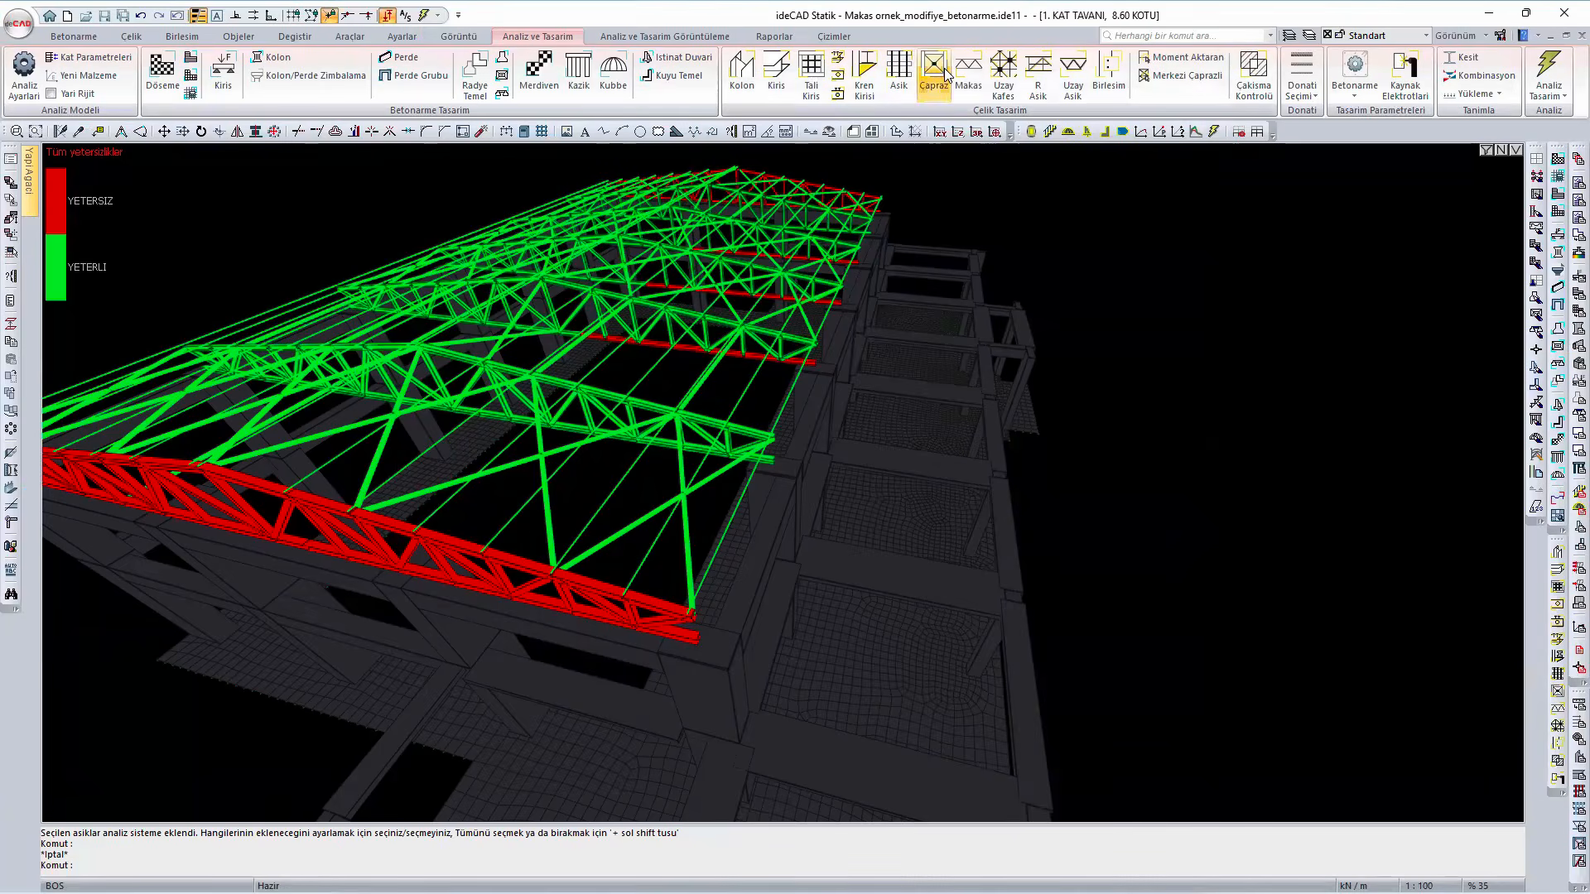
left_click(969, 73)
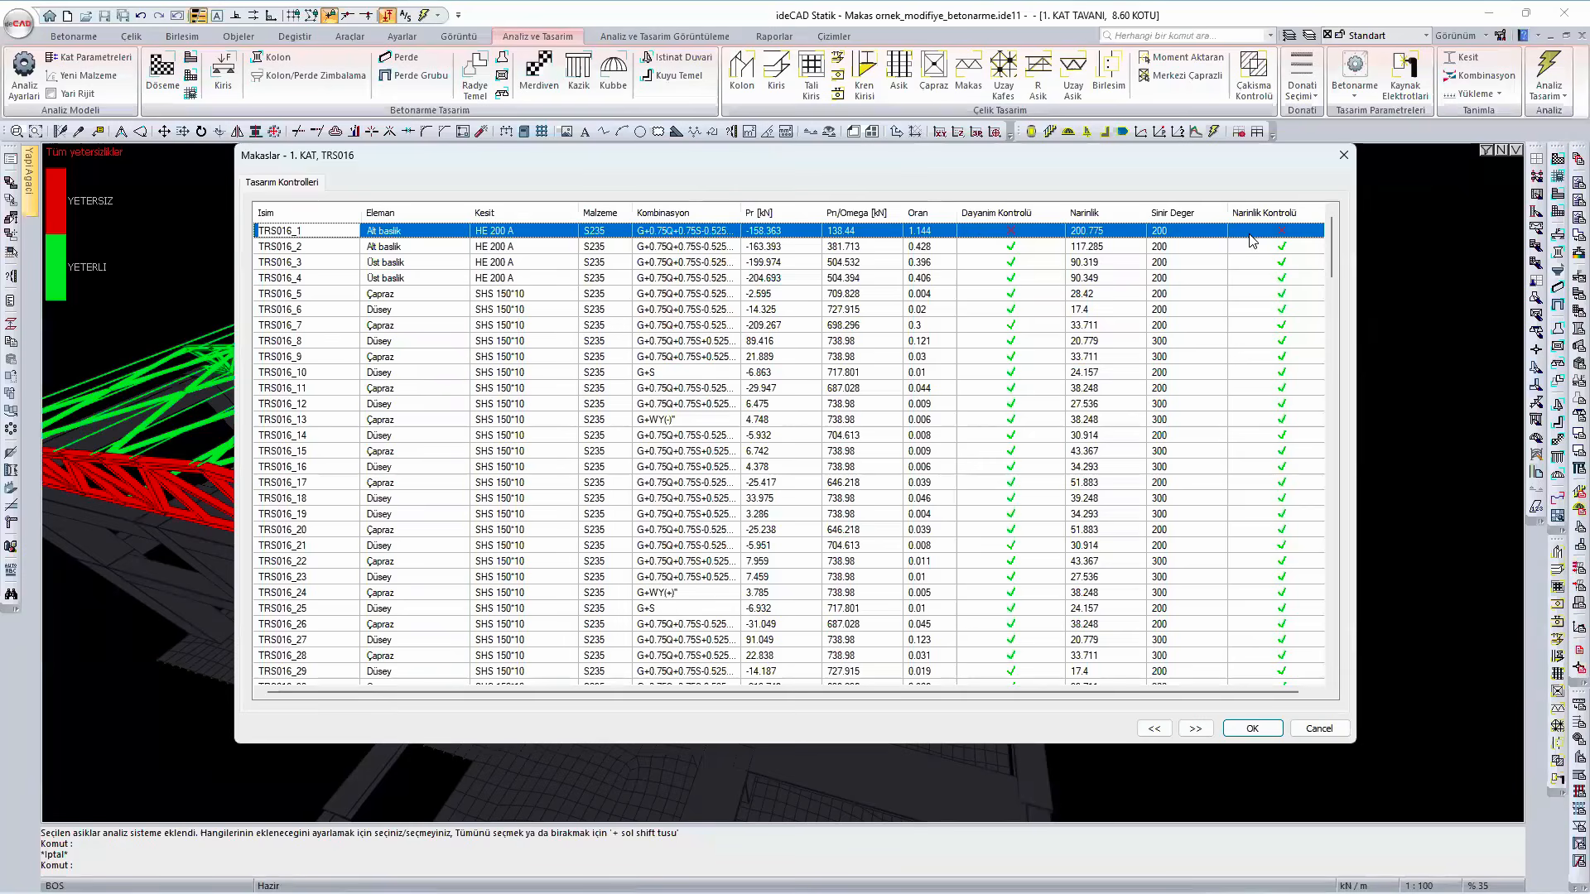
left_click(1343, 156)
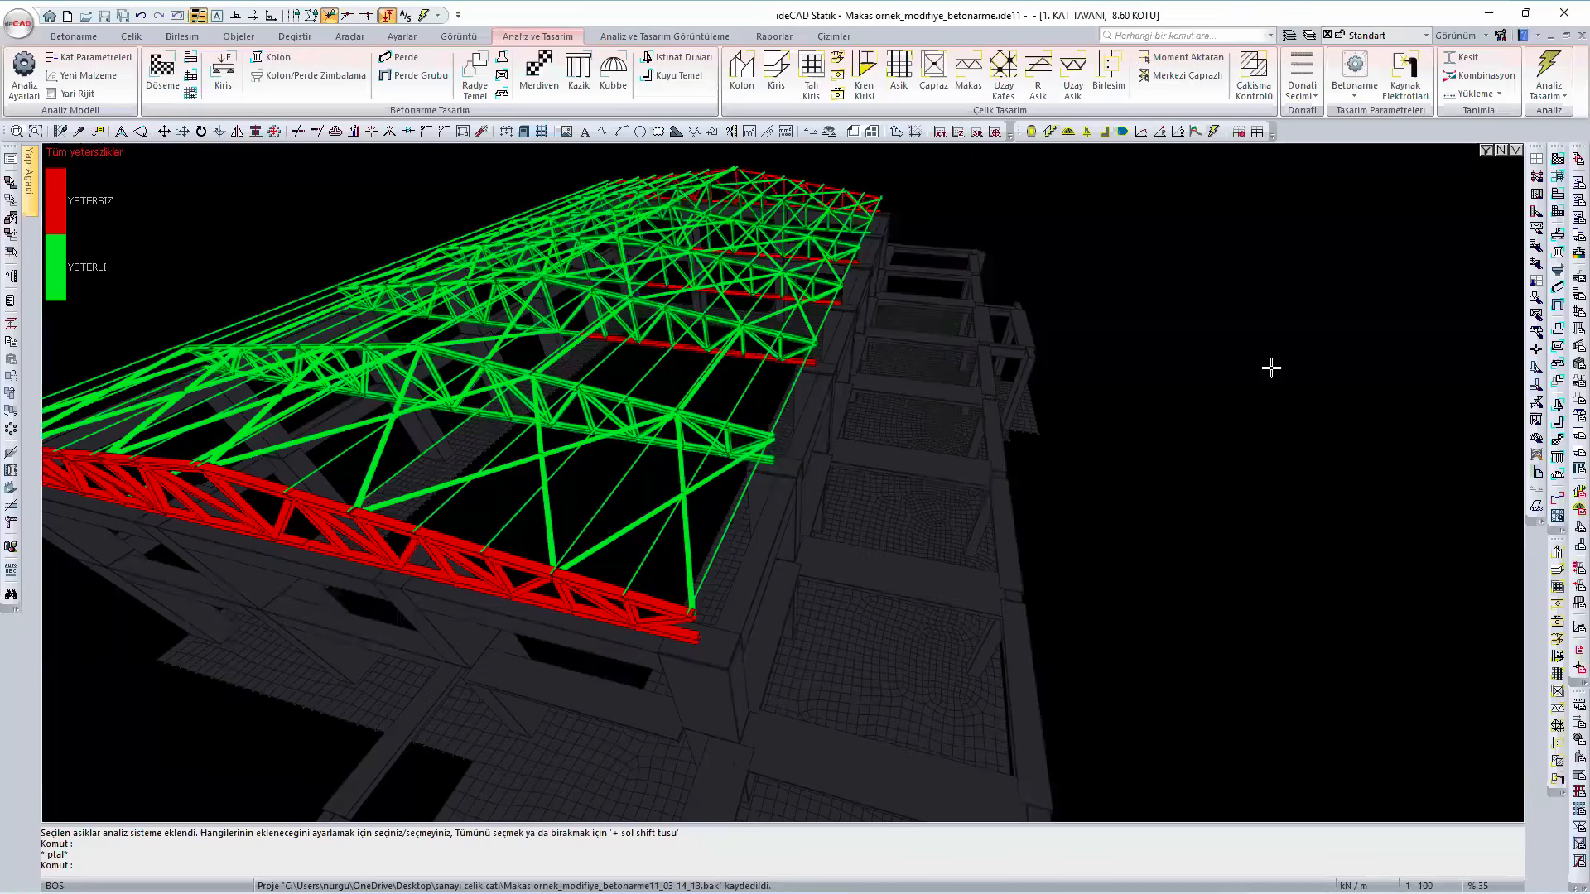
- Open the recent project Sanayi Birlesim dahil without saving the changes to the current roof project
left_click(18, 23)
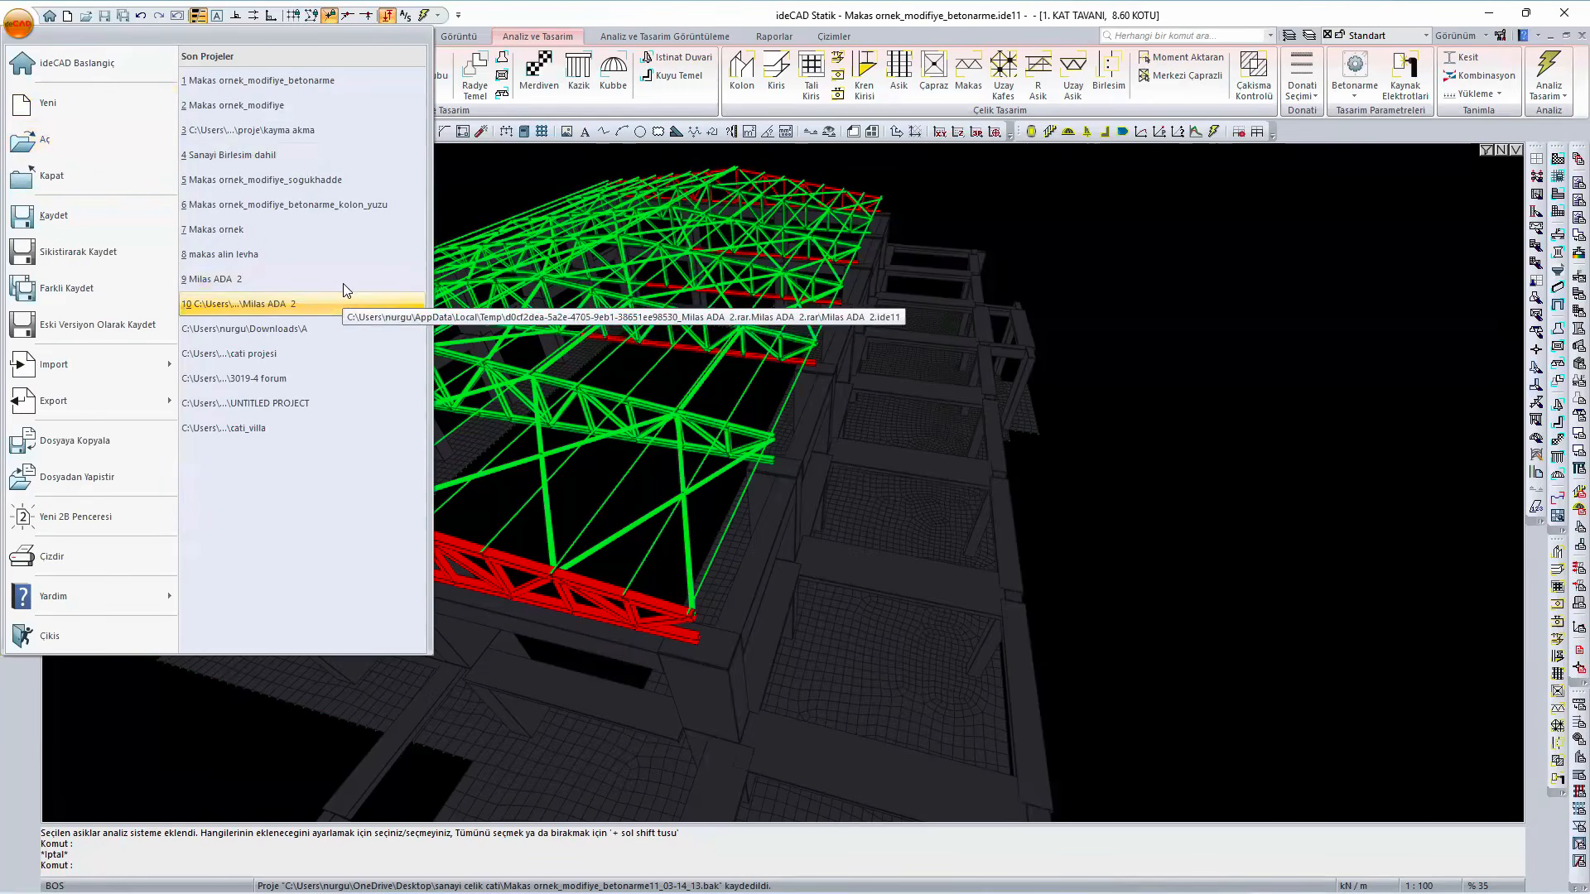
left_click(321, 155)
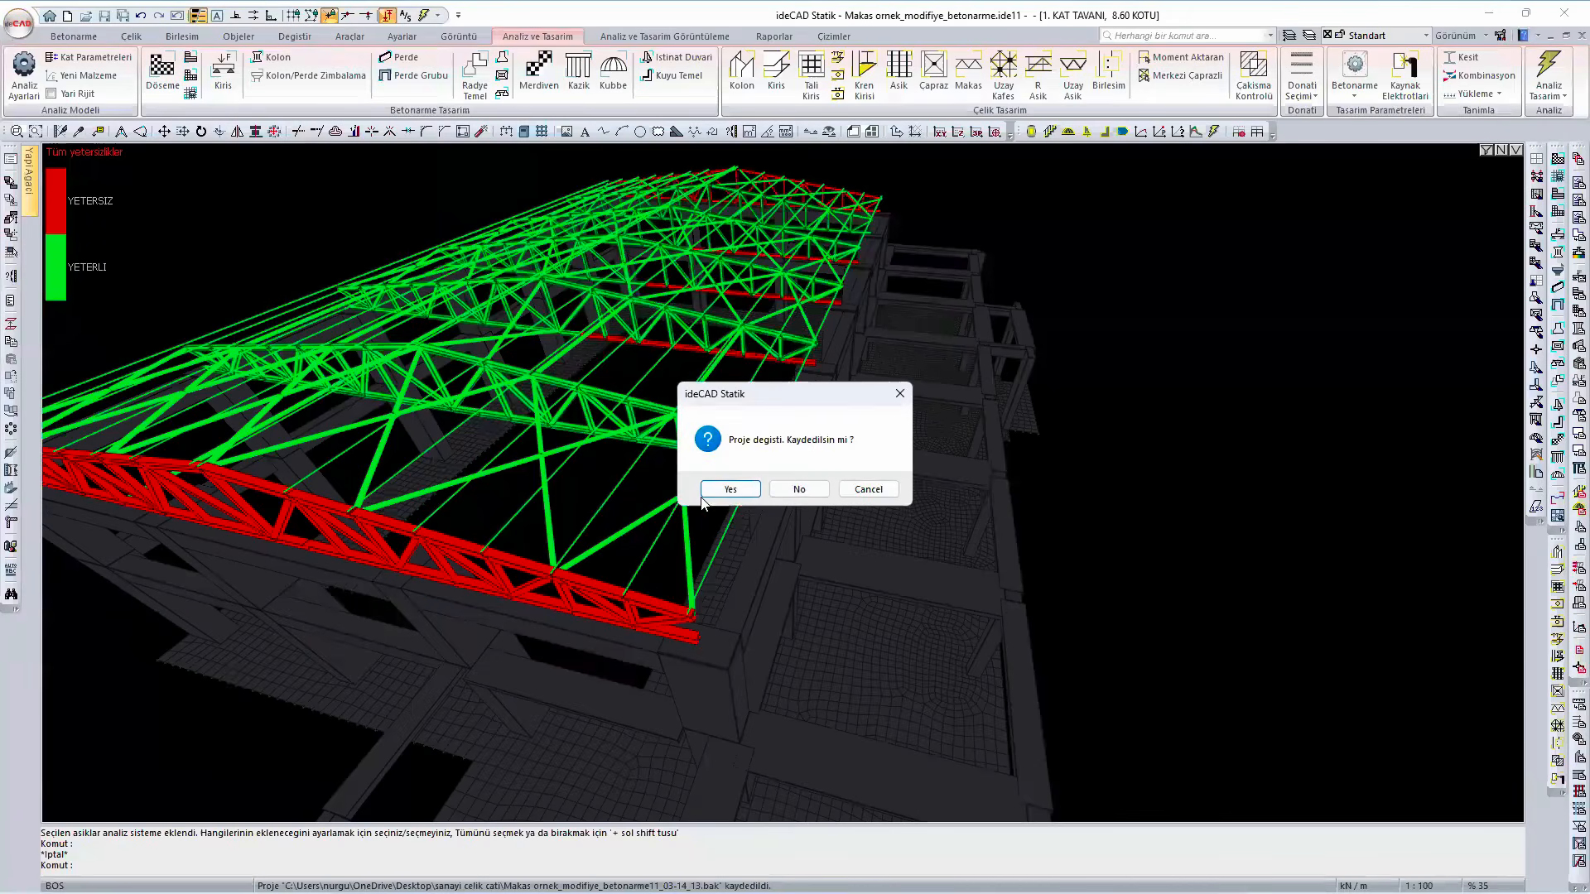
left_click(825, 492)
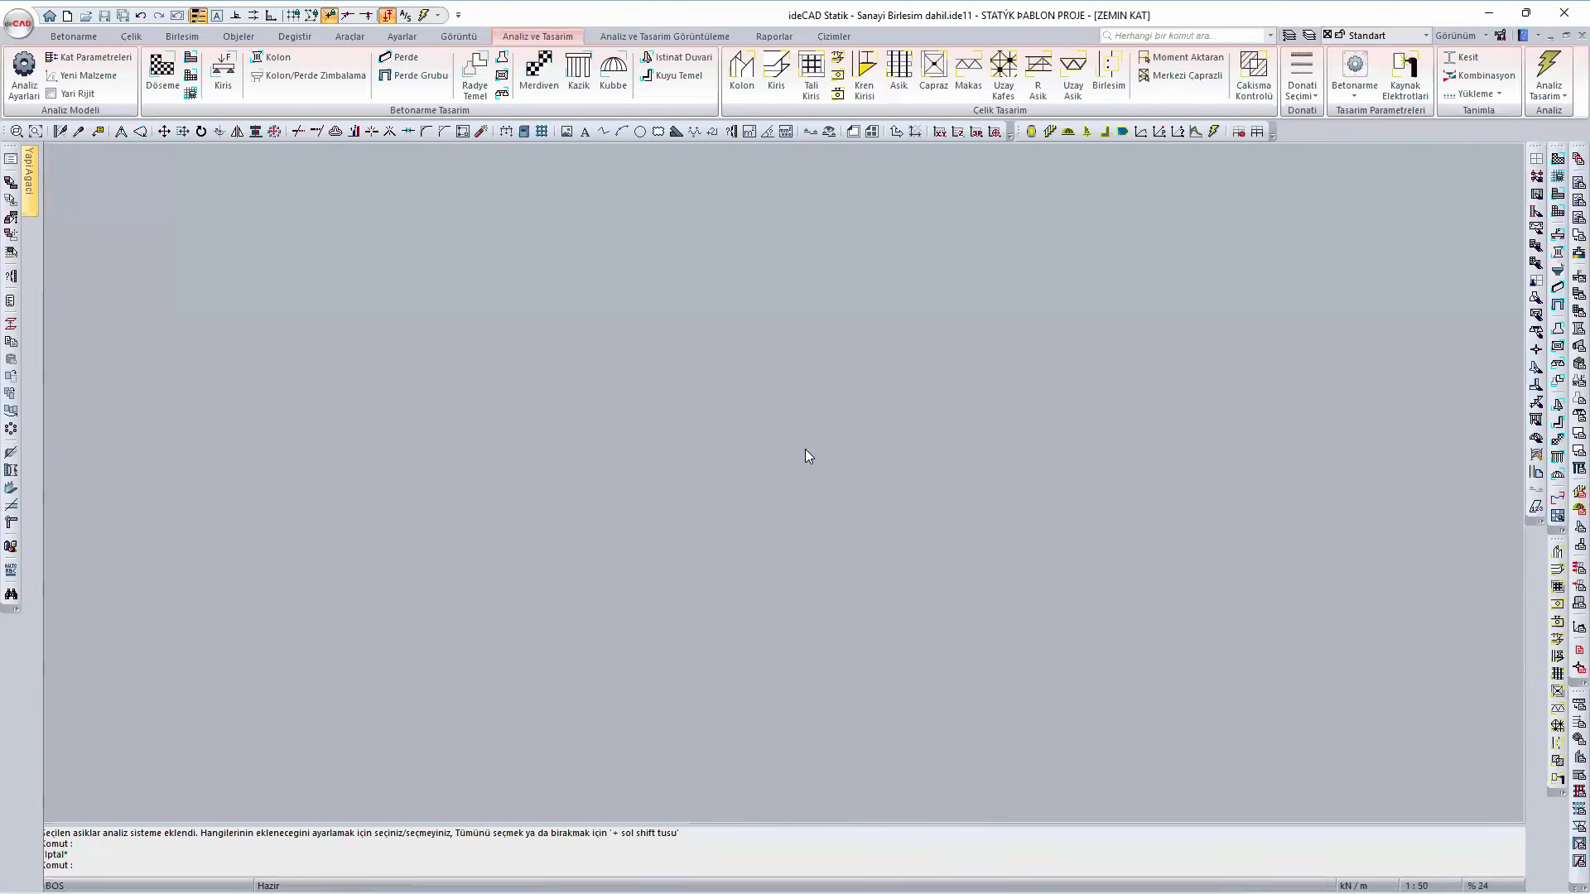
- Open the stiffened base plate connection of the steel column on axis B and inspect its plate and anchors in the 3D preview
scroll(789, 416, "down", 5)
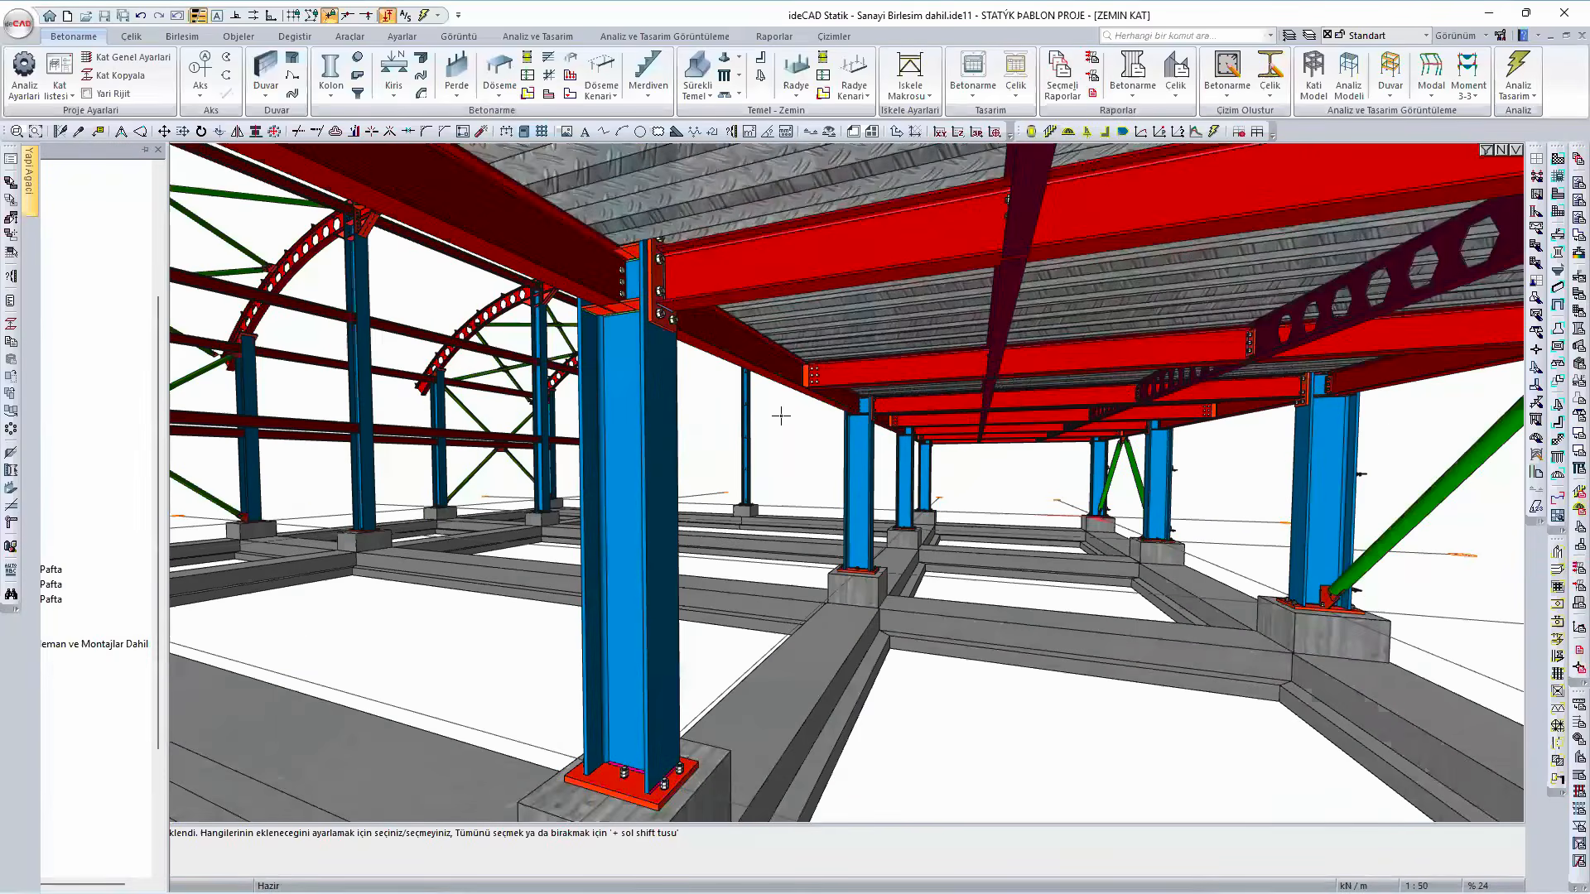
middle_click_drag(914, 393, 871, 478, "ctrl")
scroll(872, 478, "down", 4)
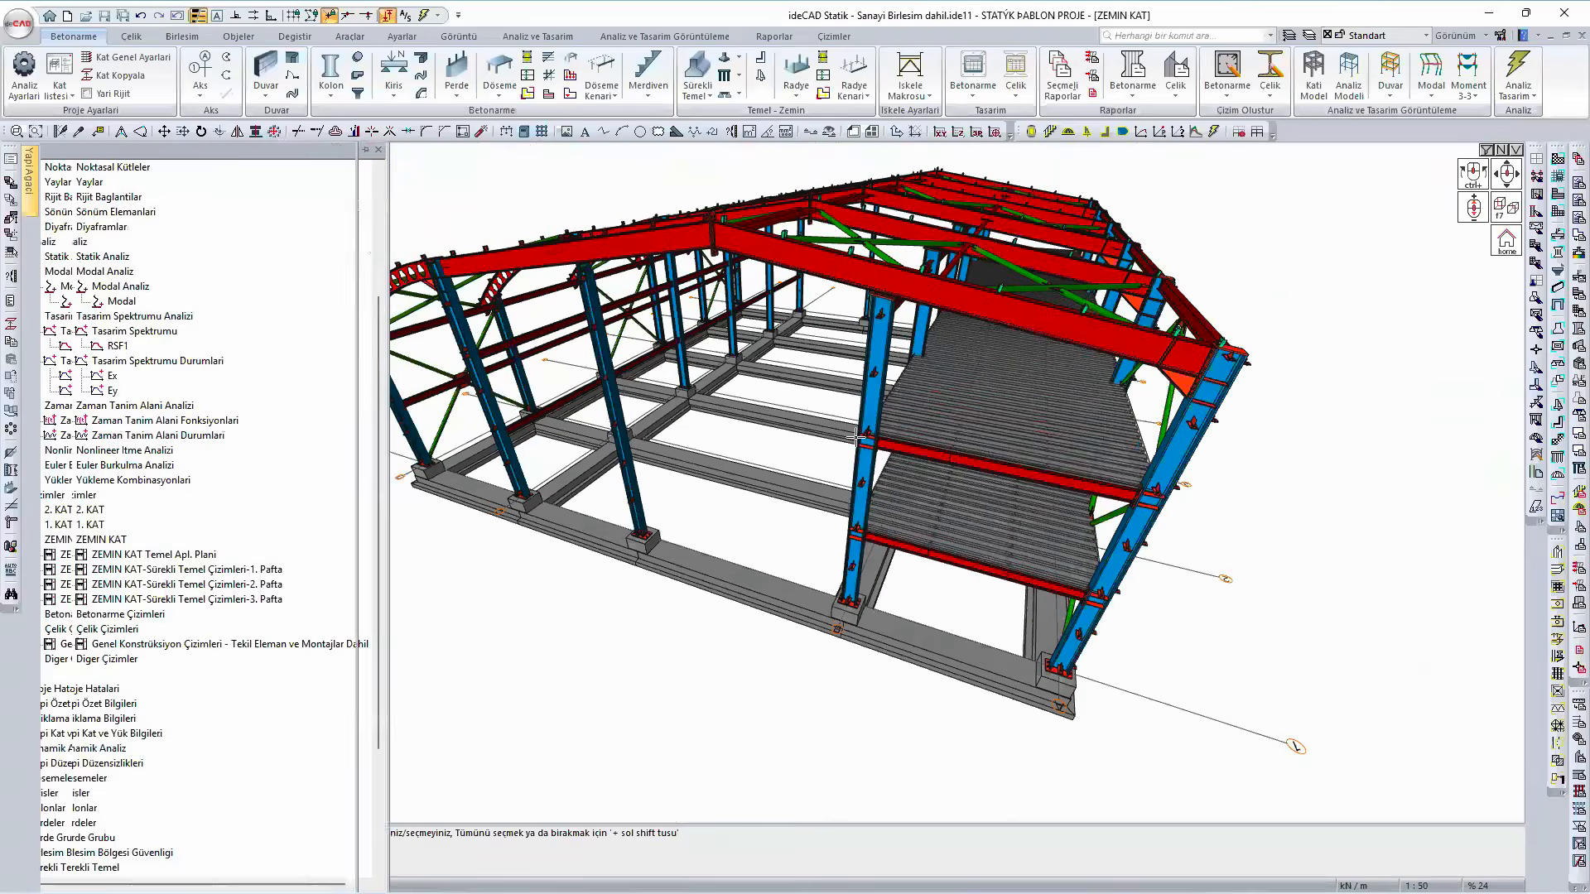
scroll(833, 536, "up", 3)
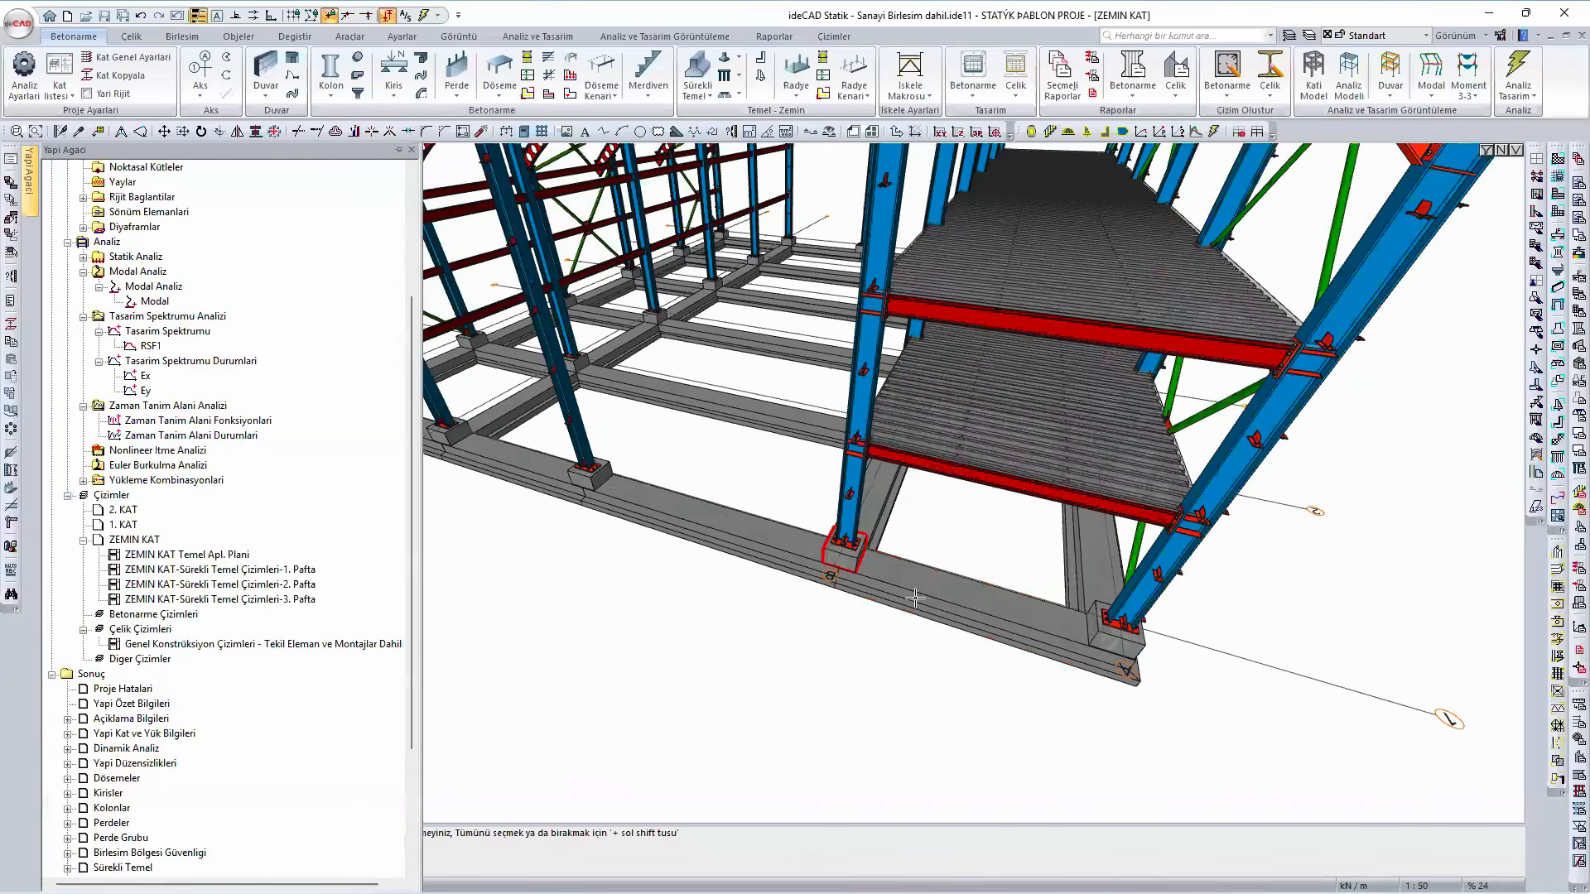
scroll(916, 592, "down", 2)
scroll(919, 579, "down", 2)
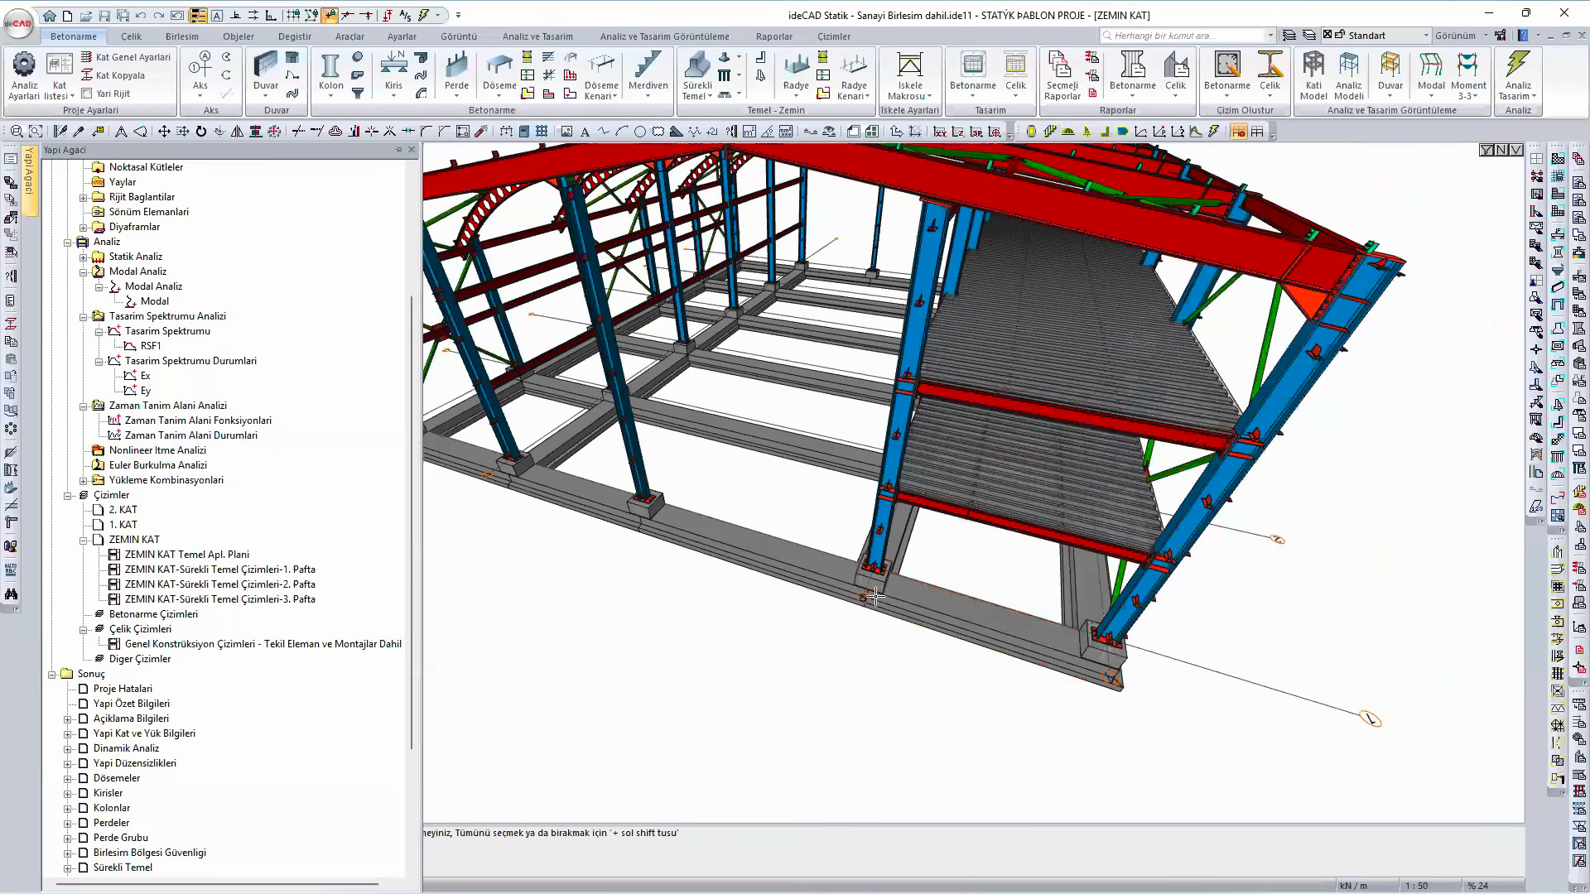
scroll(926, 558, "up", 2)
scroll(828, 589, "up", 4)
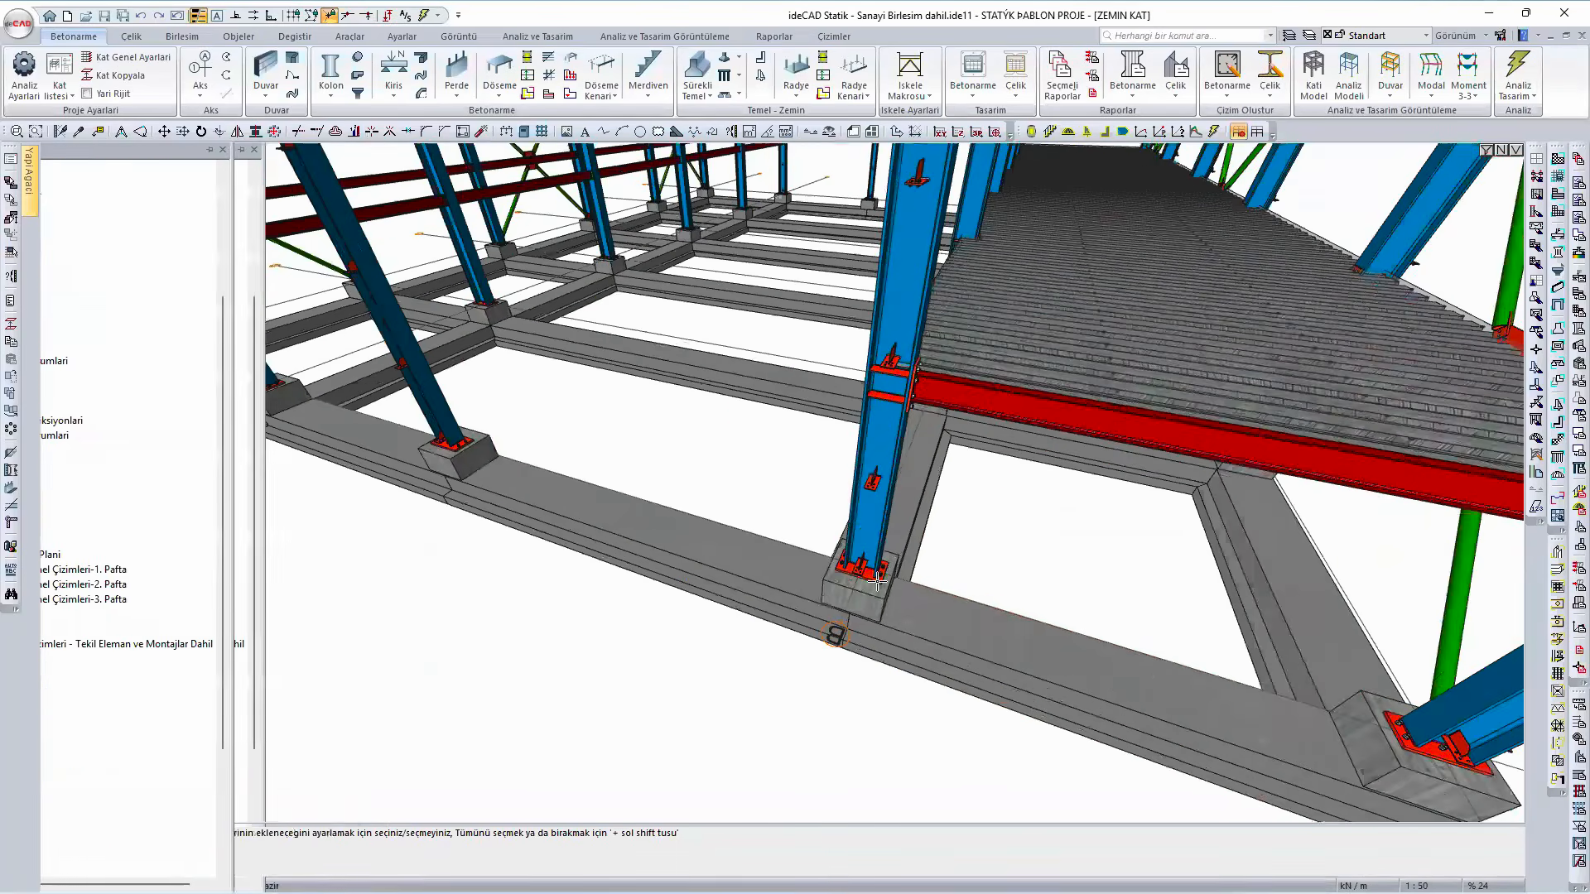
key("Escape")
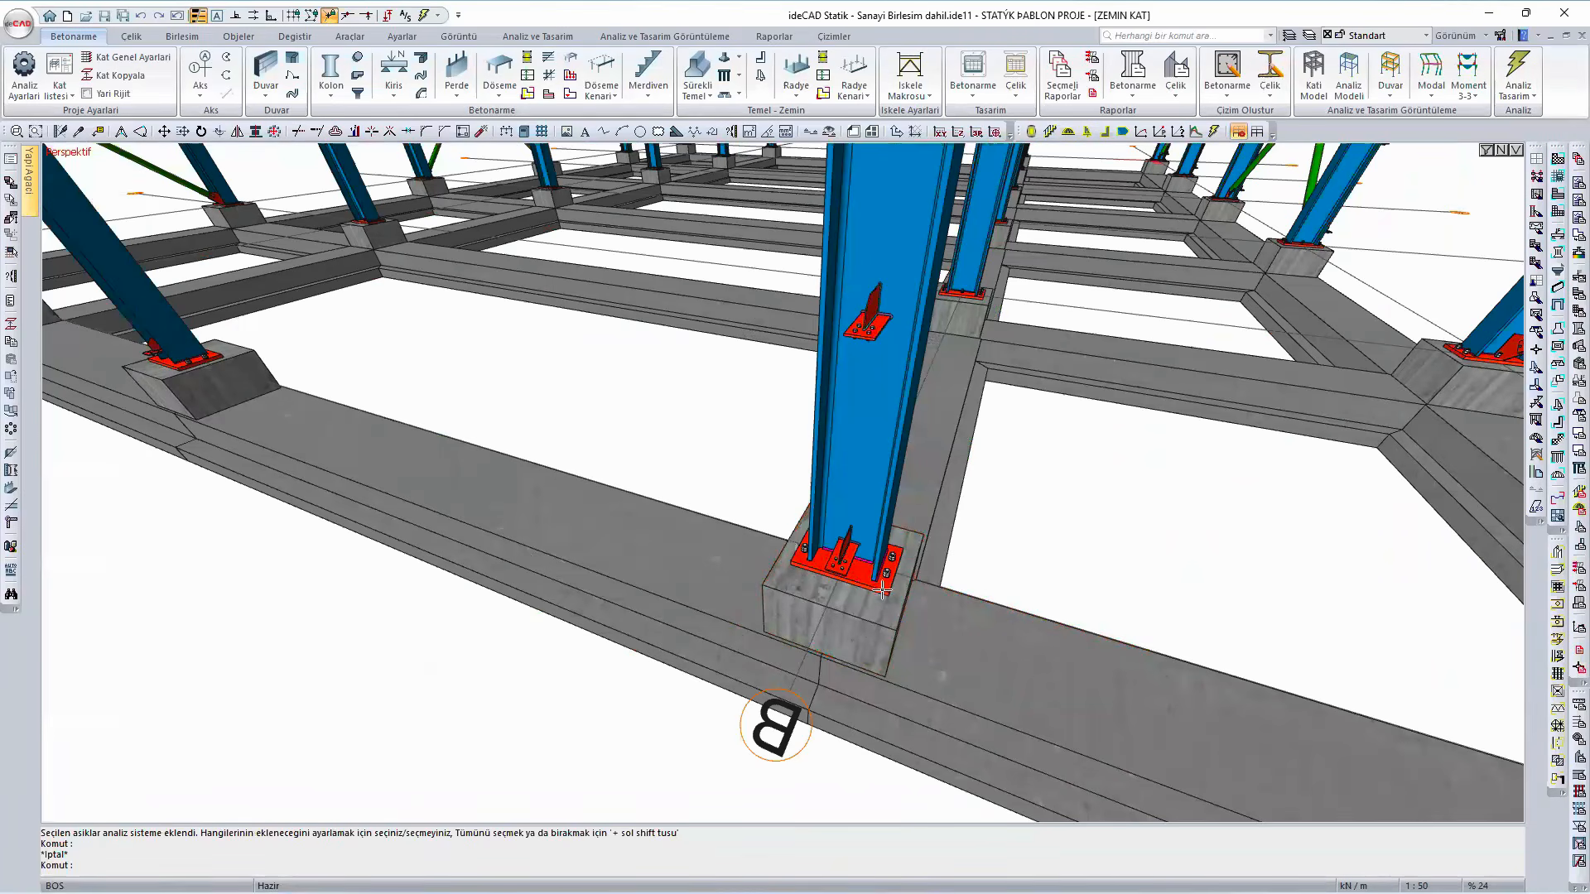
left_click(883, 589)
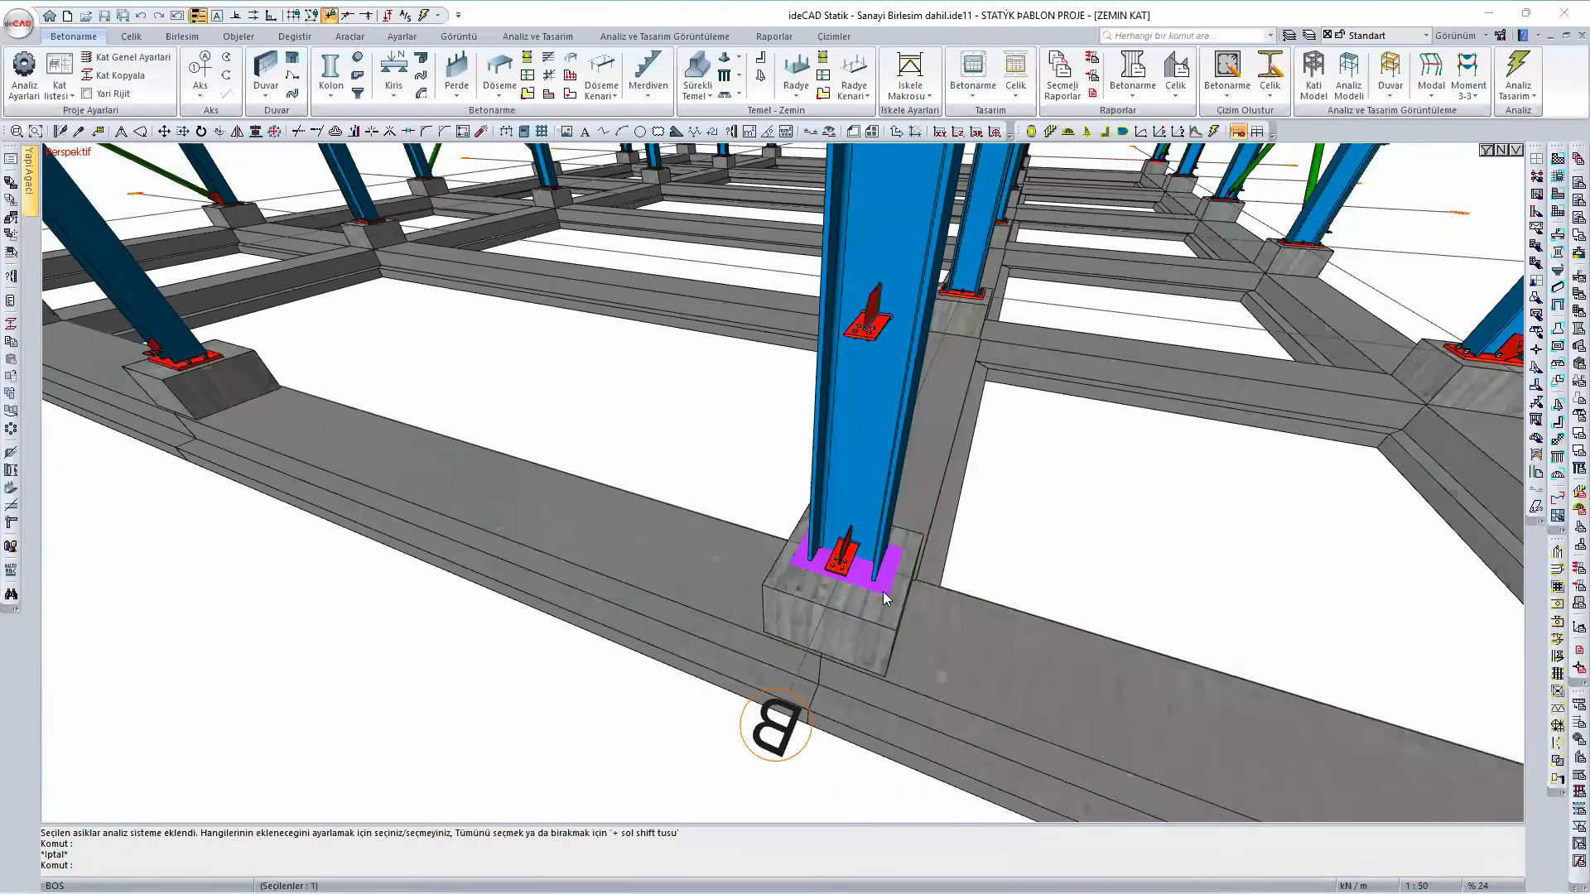
double_click(883, 591)
left_click_drag(898, 266, 571, 220)
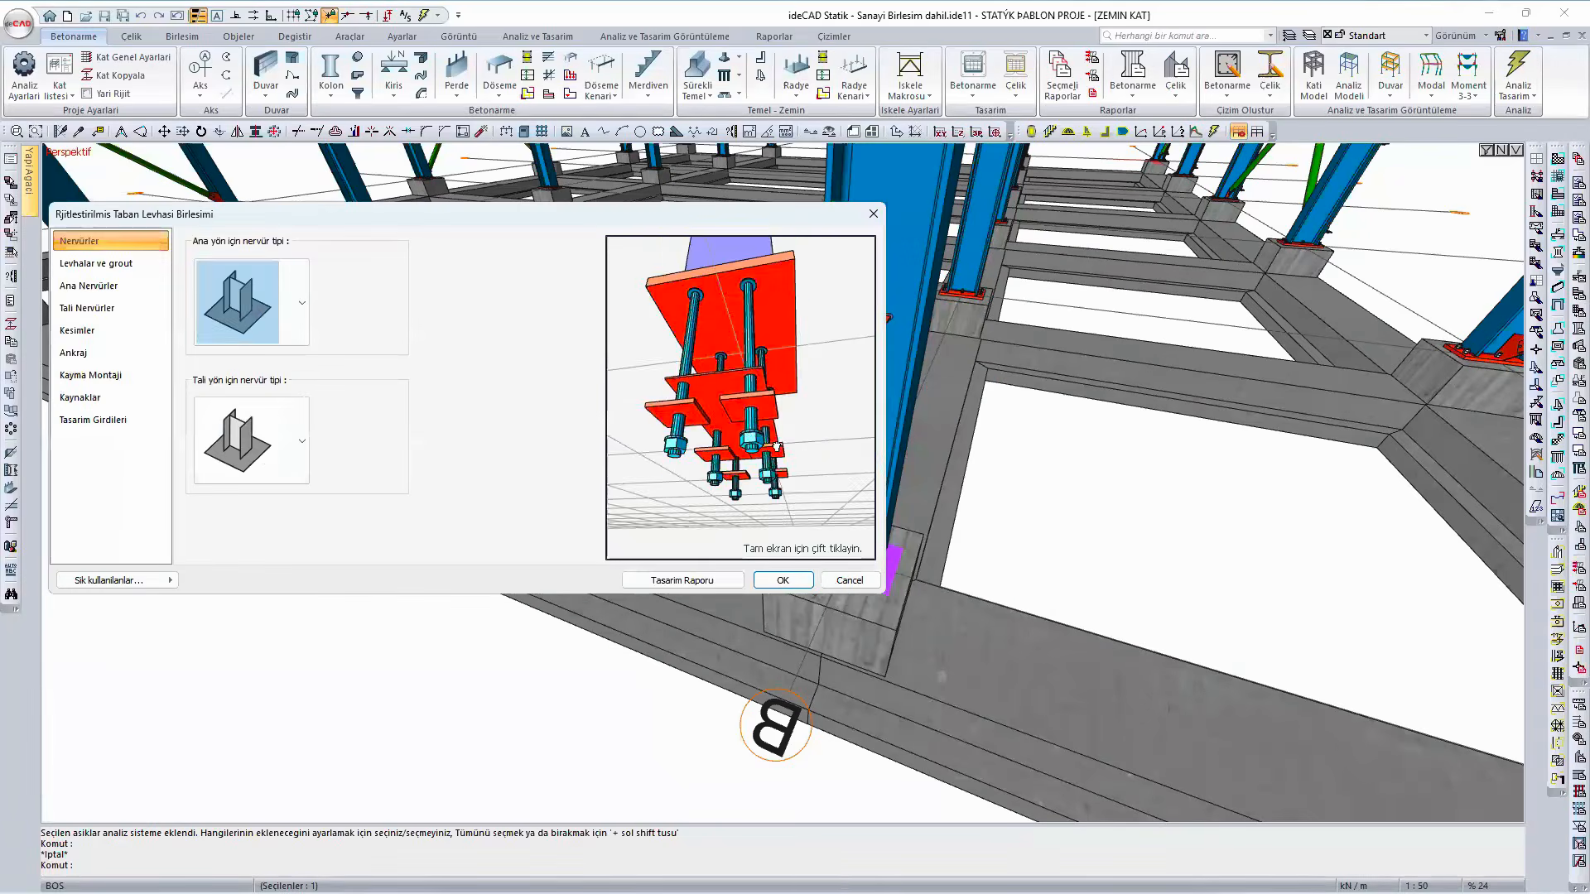
left_click_drag(760, 378, 784, 491)
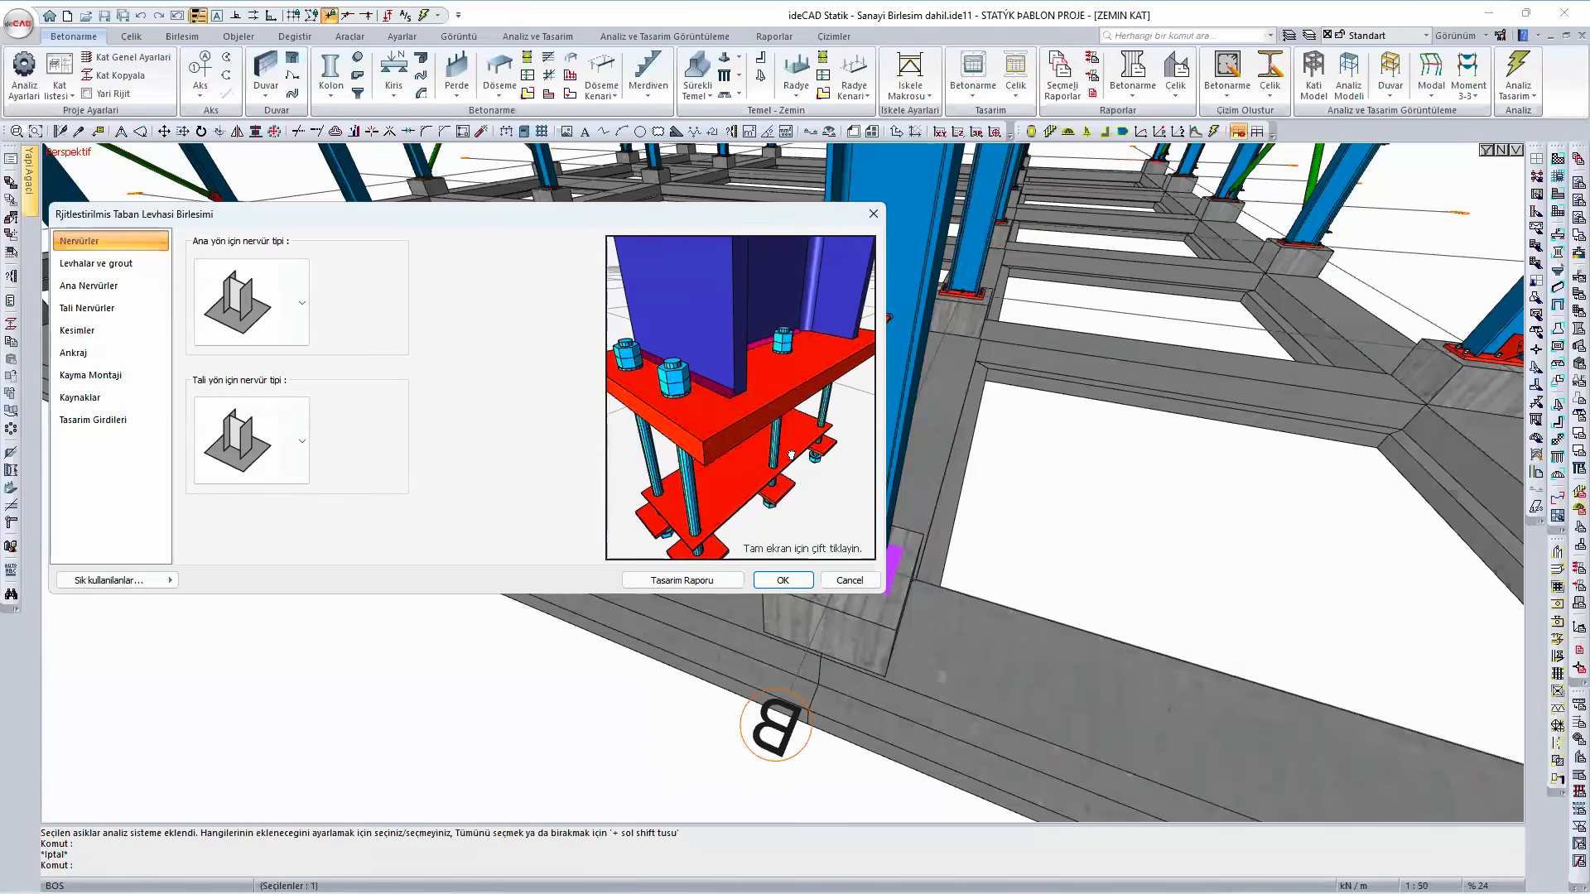
- Review the geometry checks in the base plate's design report, including bolt spacing, embedment depth and the 6d concrete edge cover rule, and close the connection settings
left_click(725, 586)
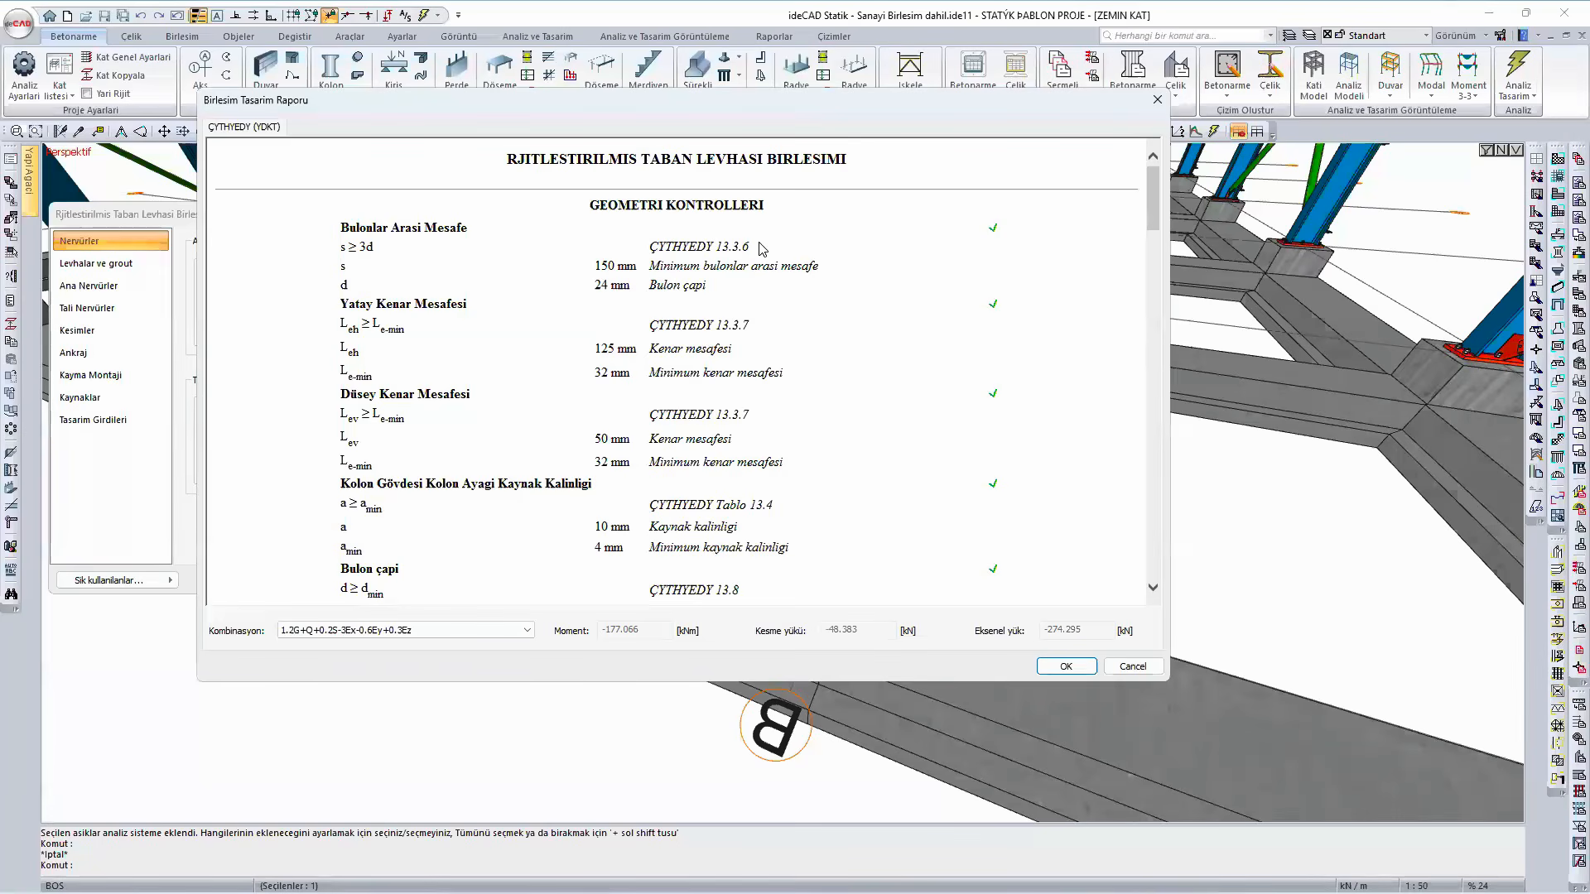
left_click_drag(753, 245, 654, 245)
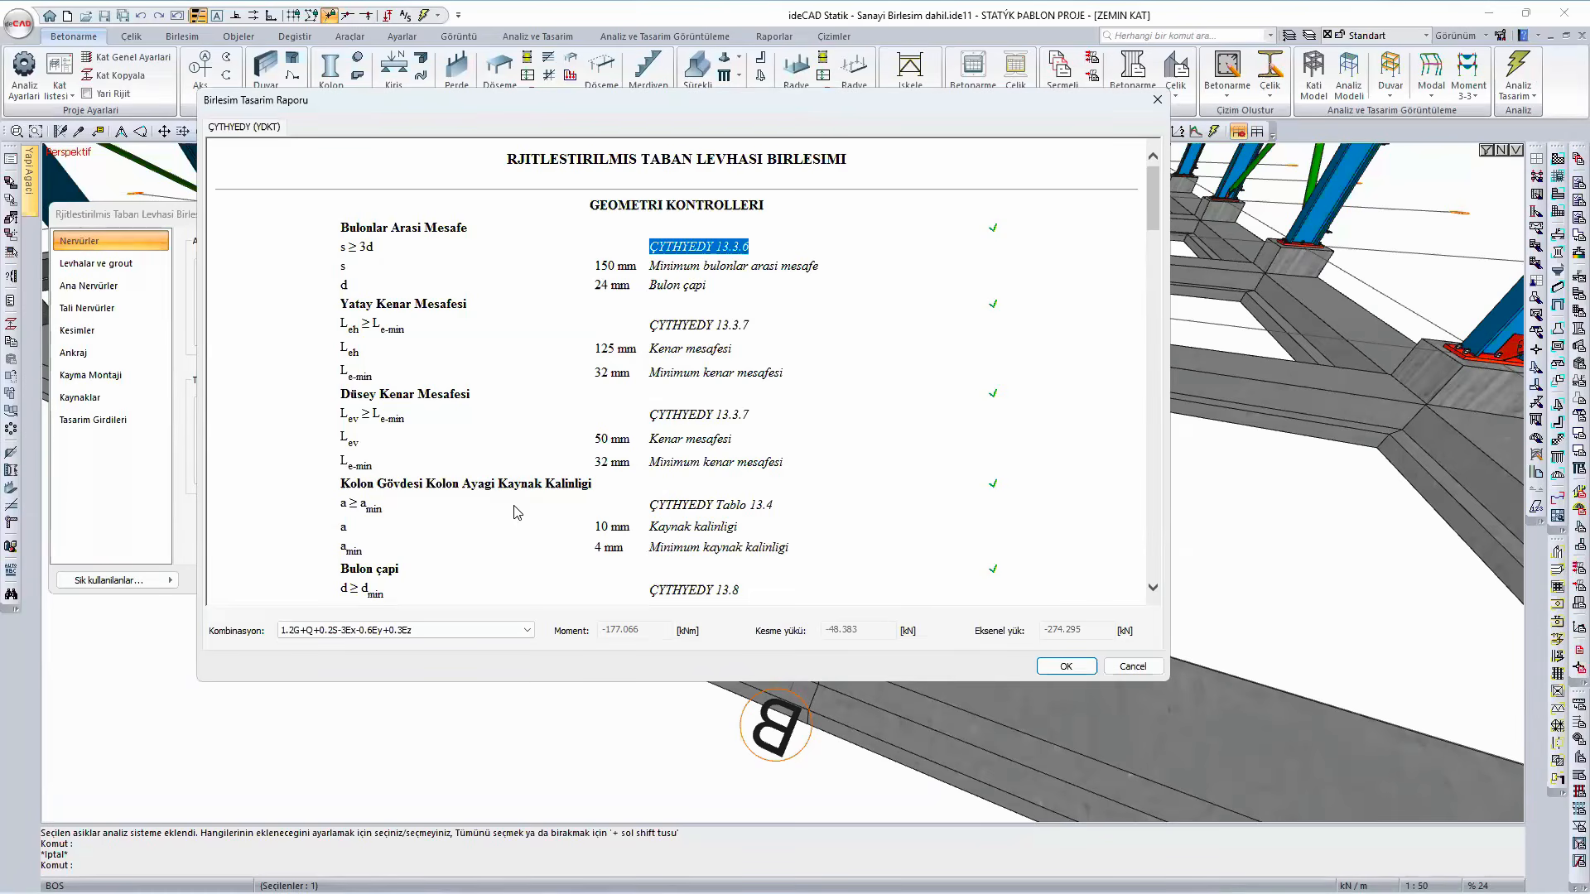
scroll(518, 510, "down", 2)
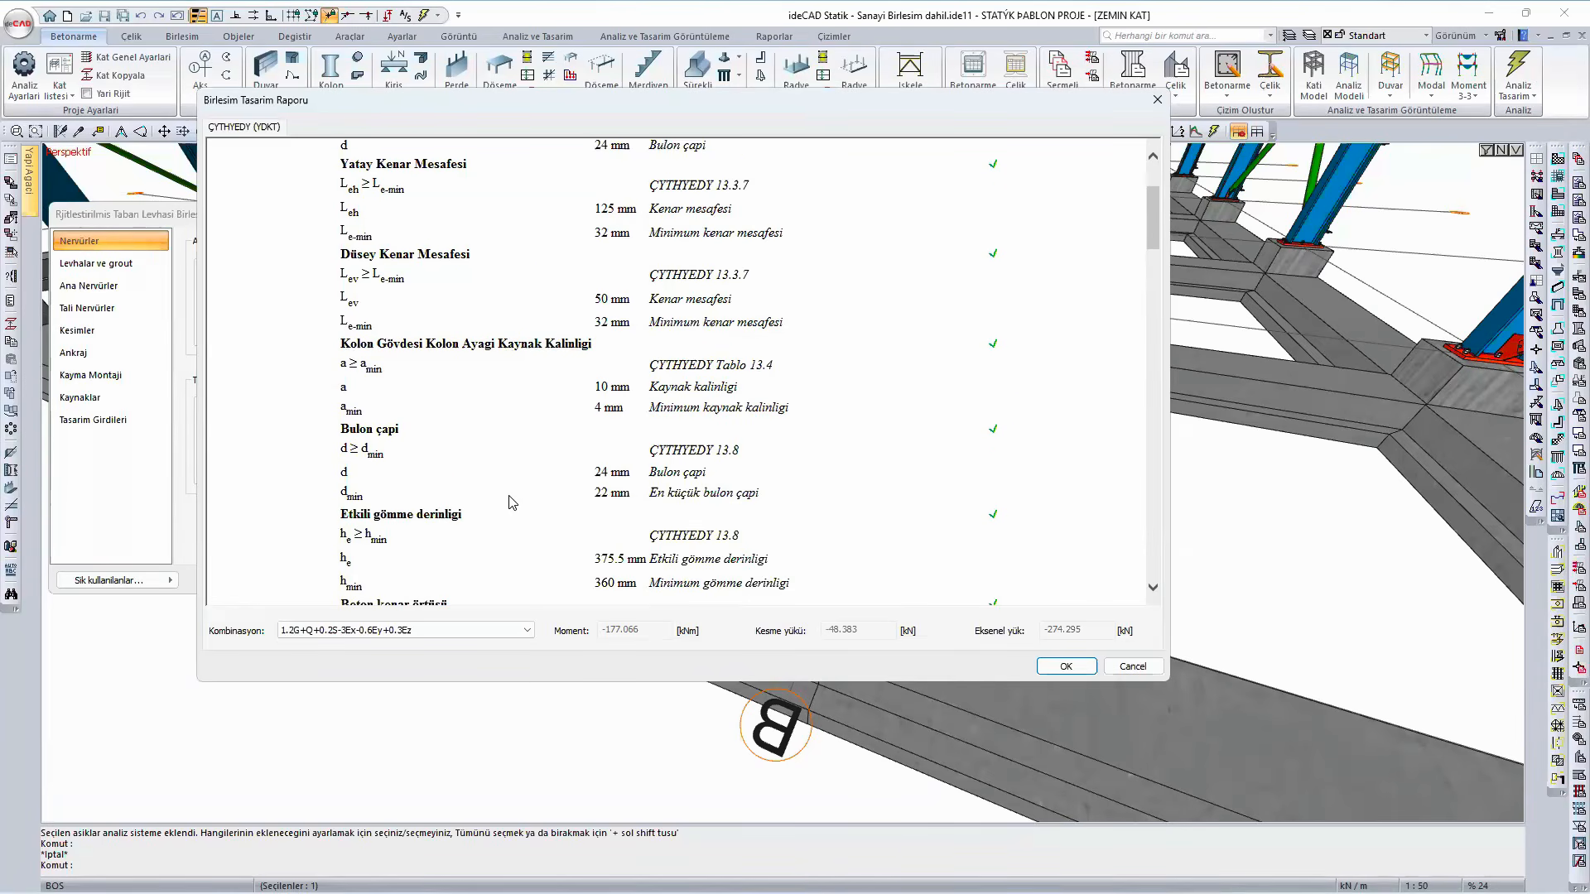
scroll(509, 503, "down", 2)
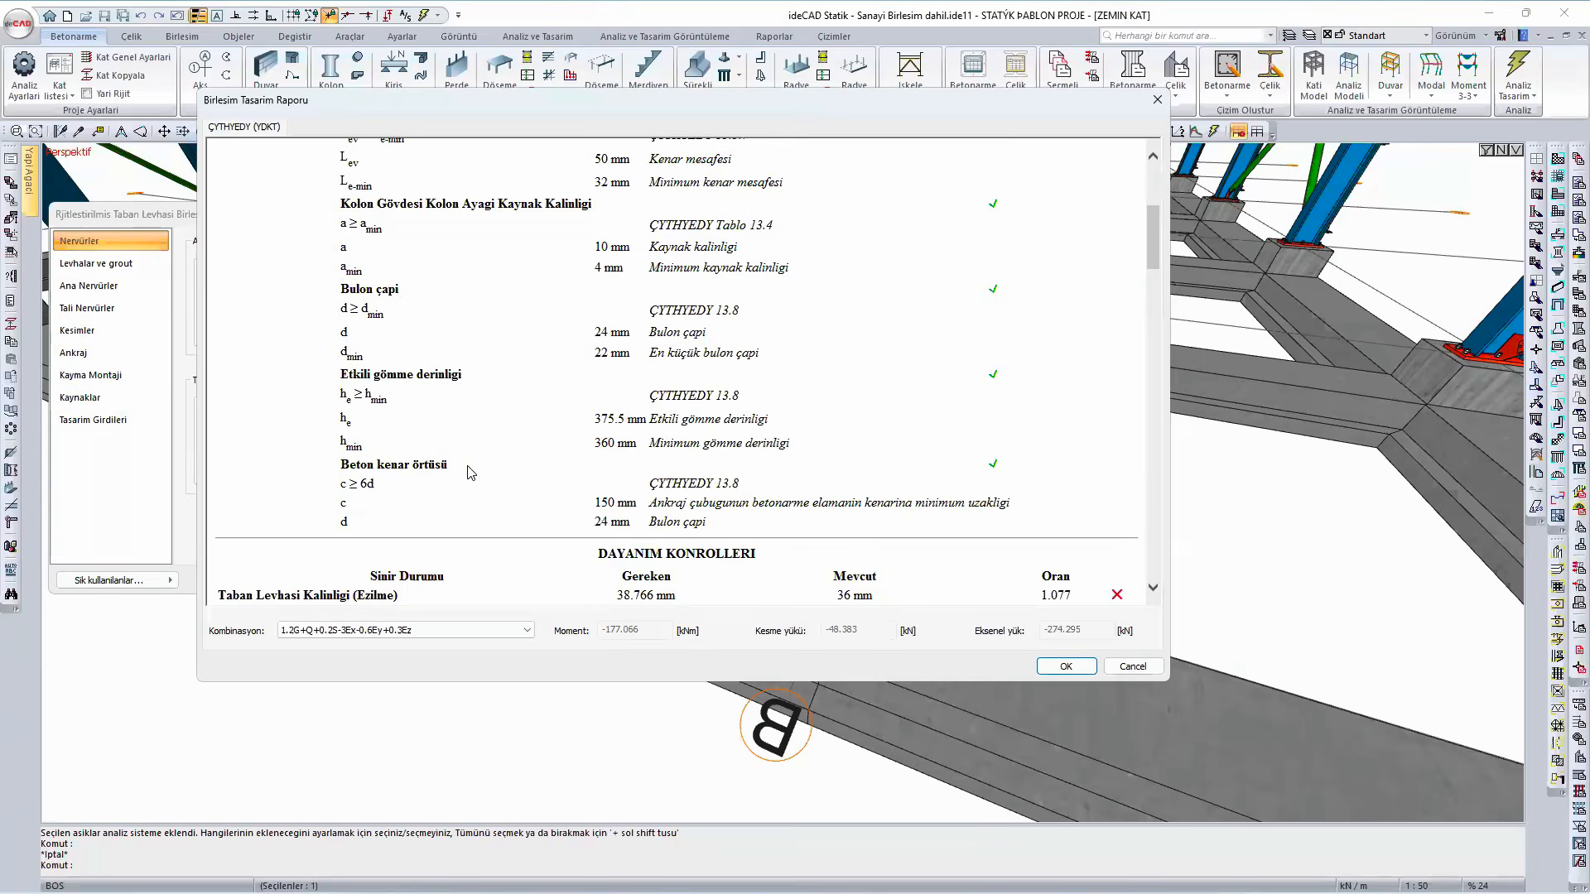
left_click_drag(450, 468, 345, 475)
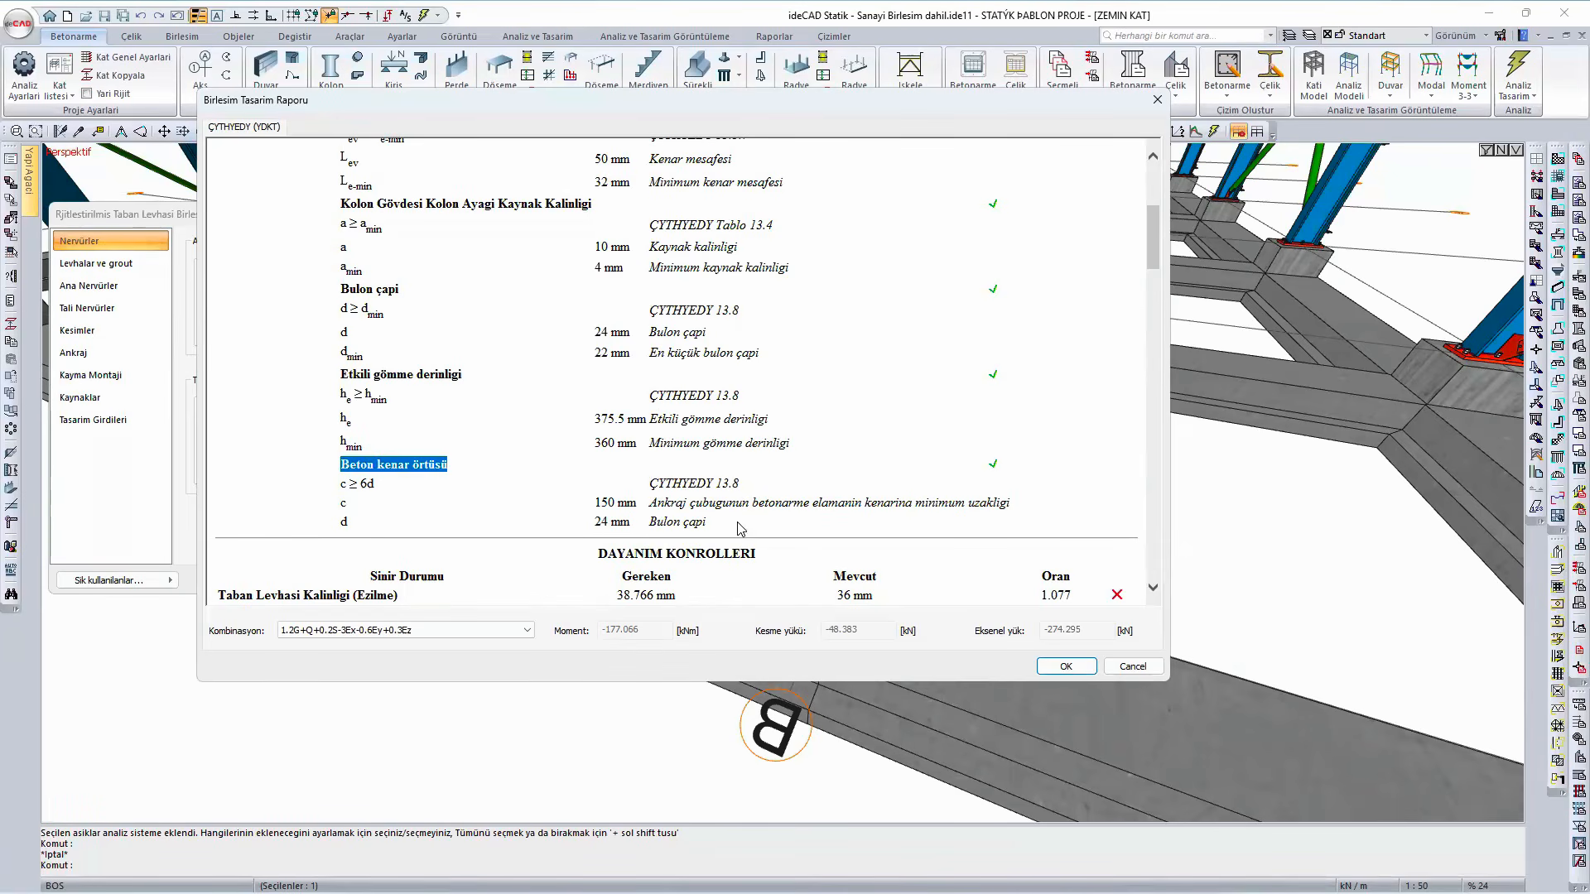
left_click_drag(740, 483, 649, 483)
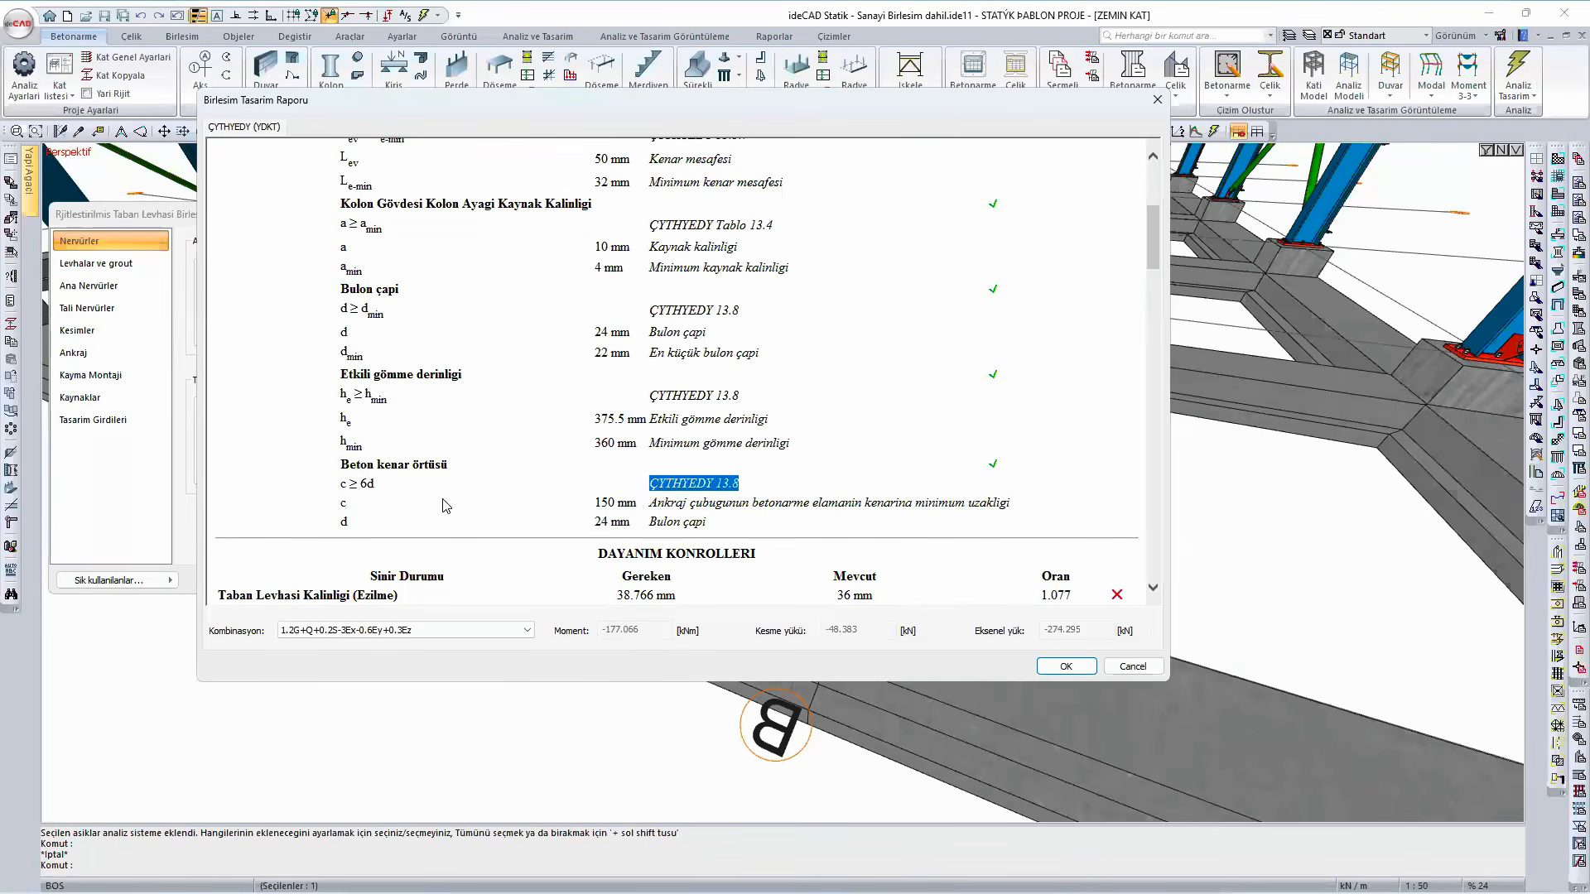
double_click(366, 487)
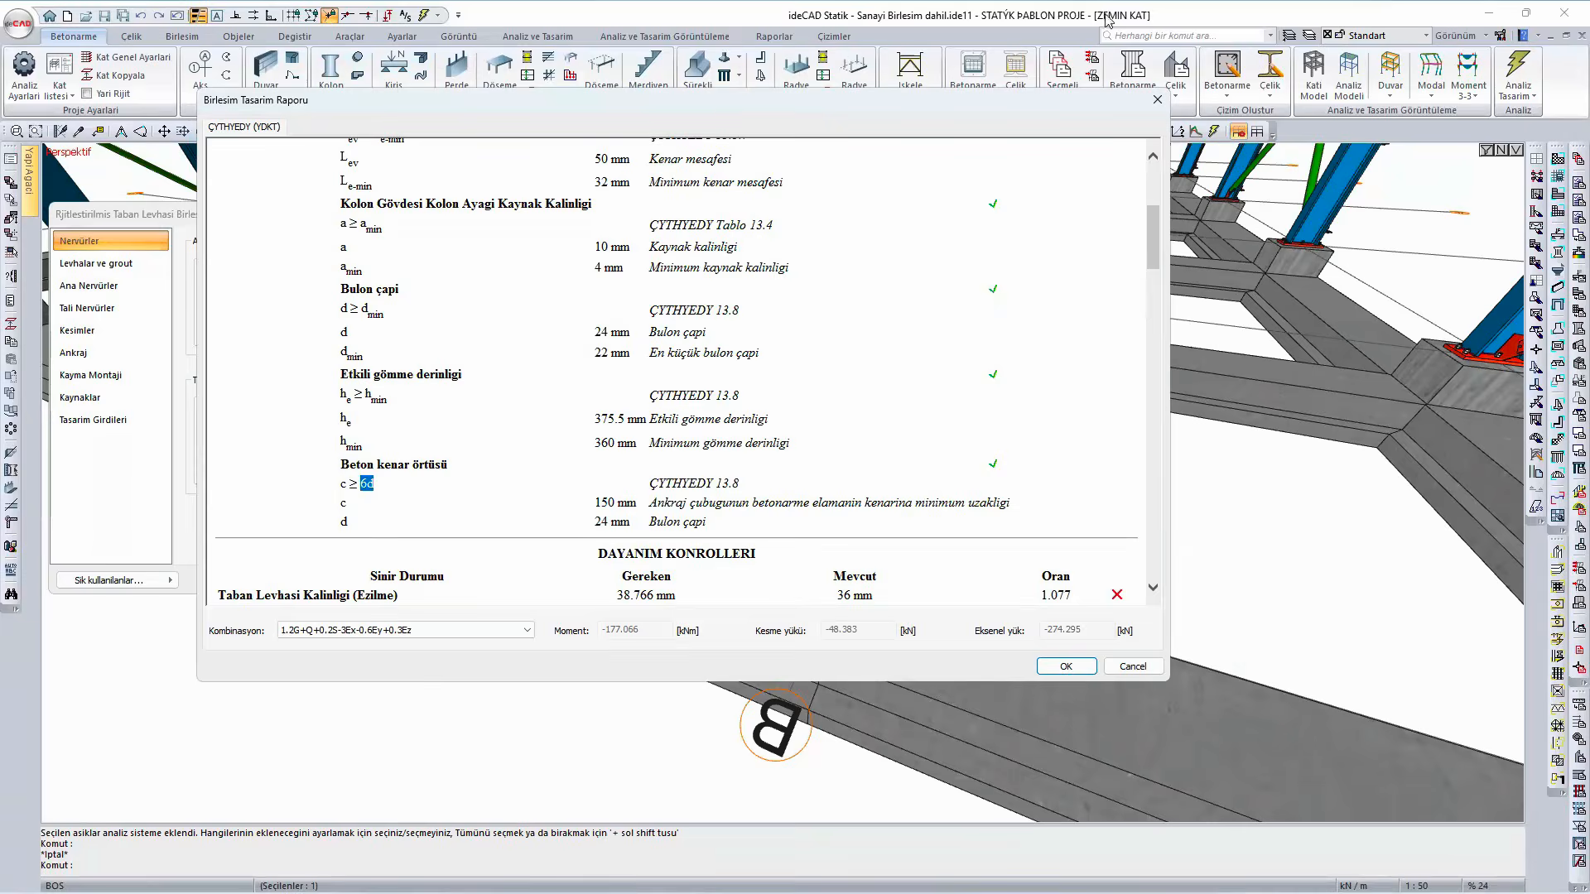
left_click_drag(720, 106, 748, 31)
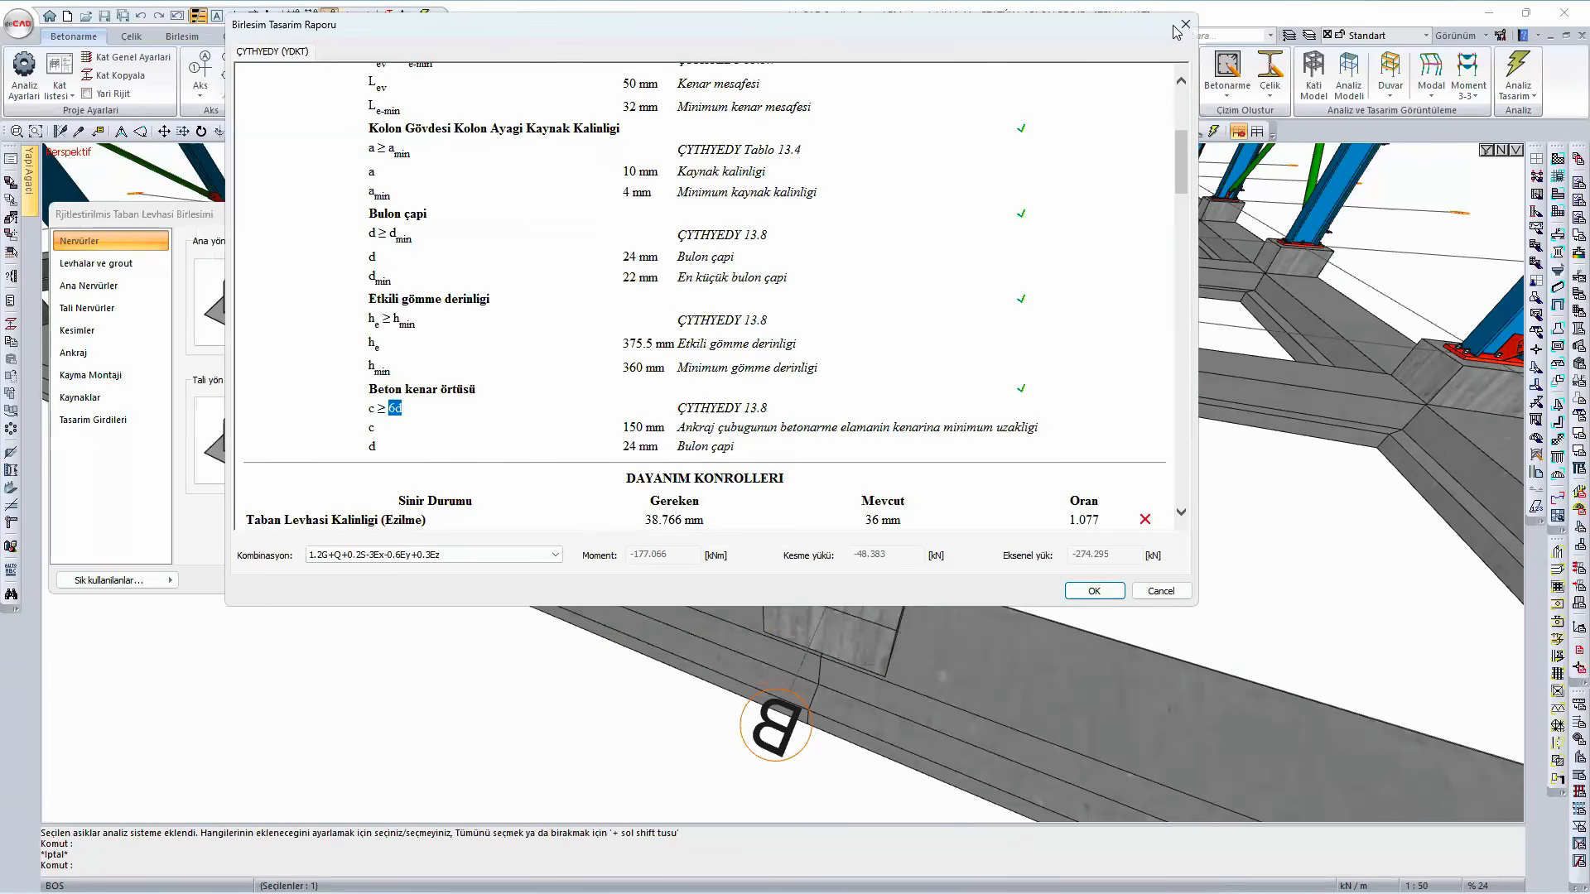
left_click(1094, 591)
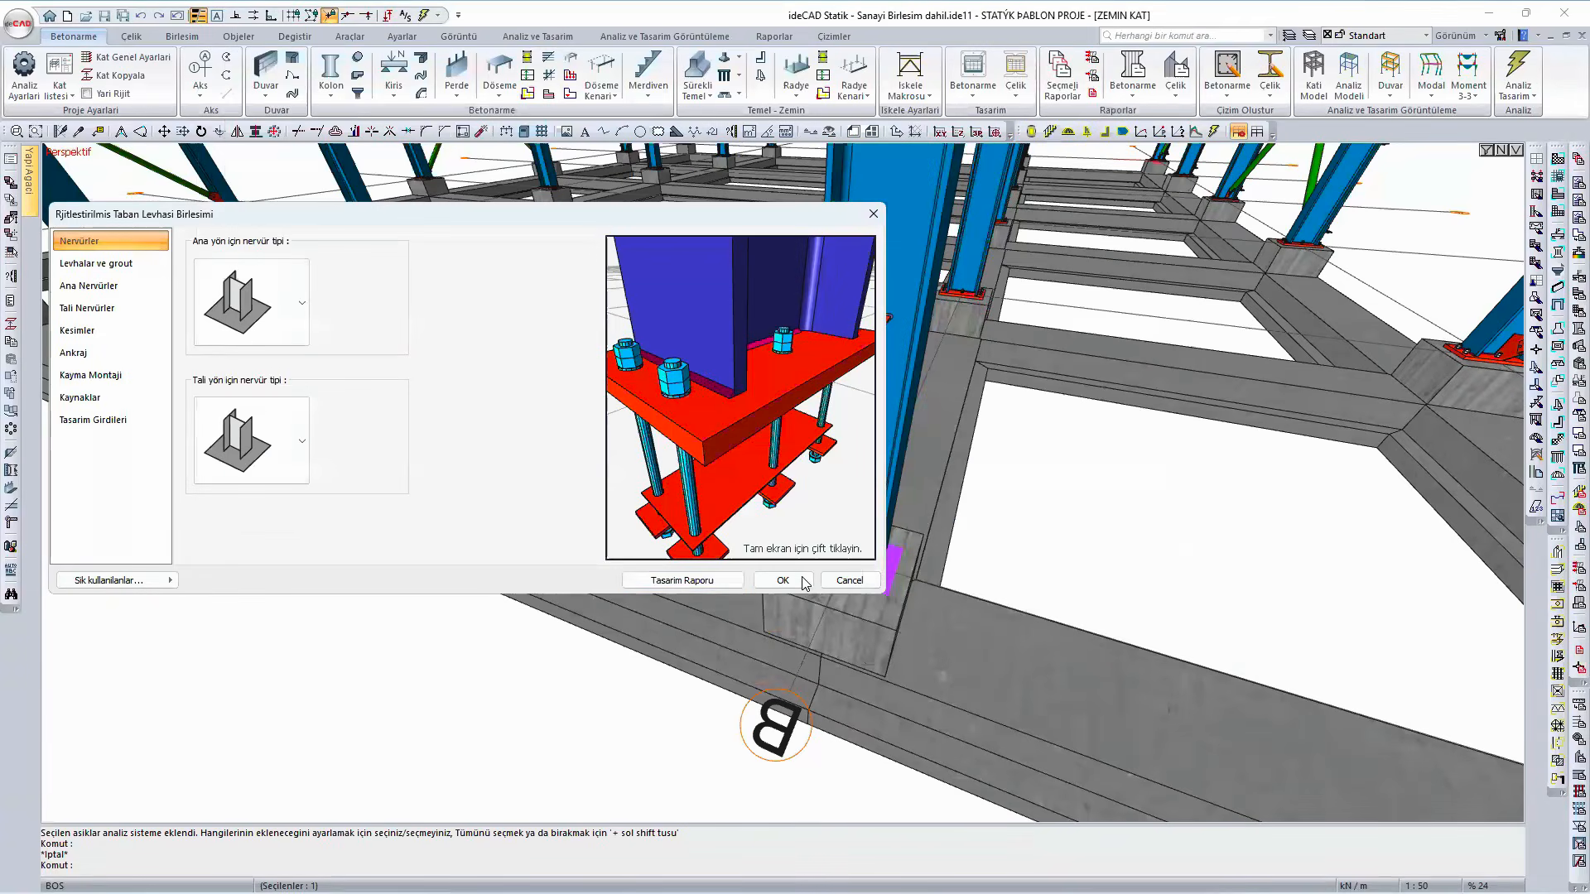
left_click(797, 585)
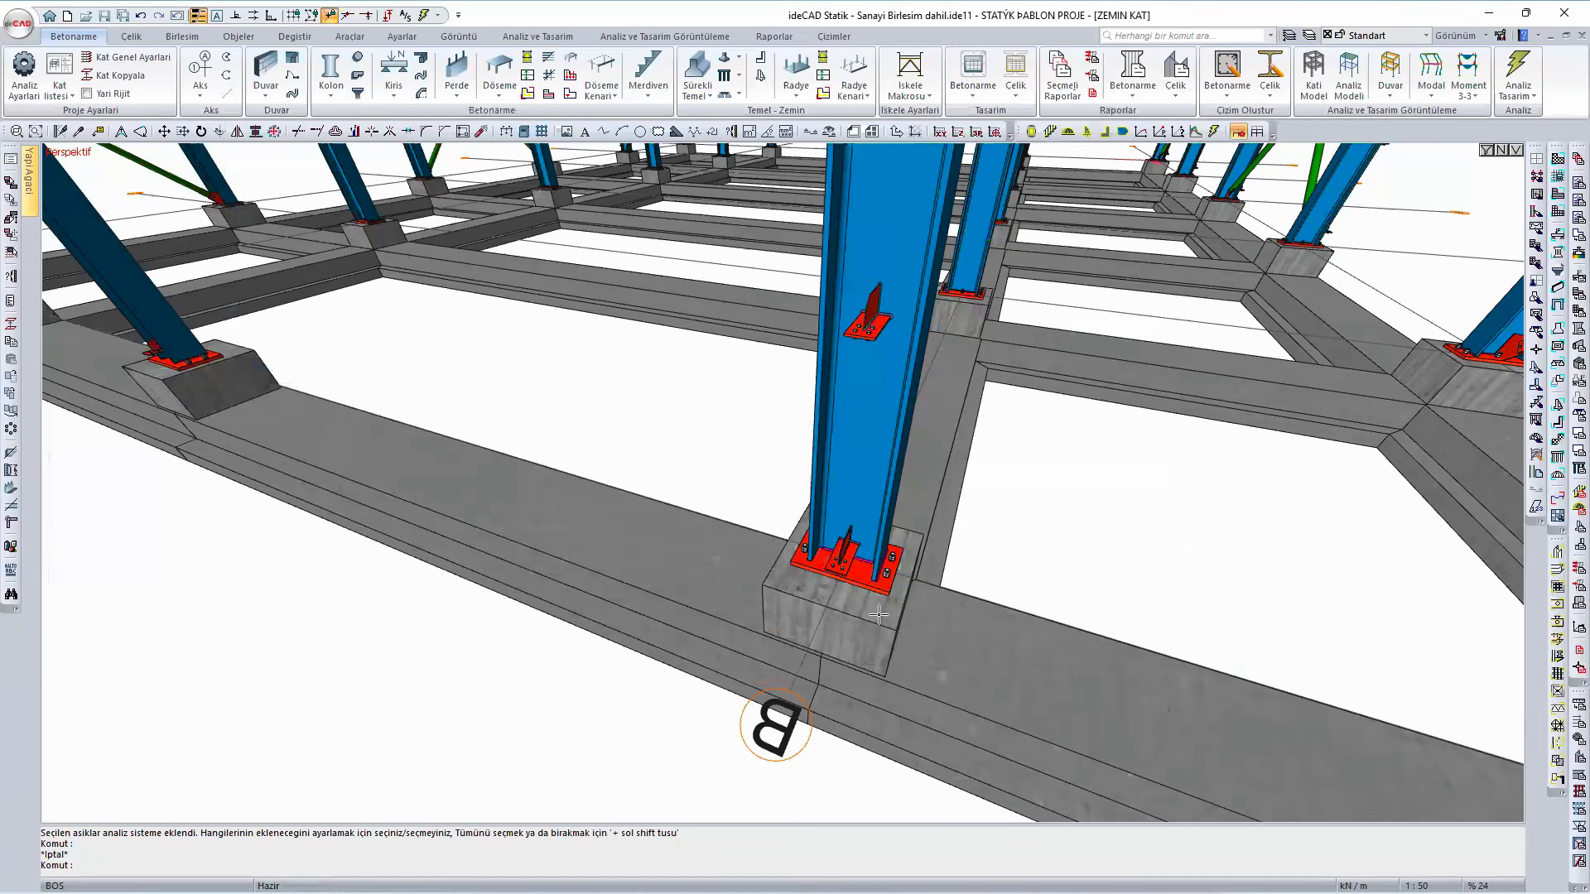
- Examine the base plate's position on its concrete pedestal and check the plate and grout dimensions in the connection settings
scroll(878, 617, "up", 2)
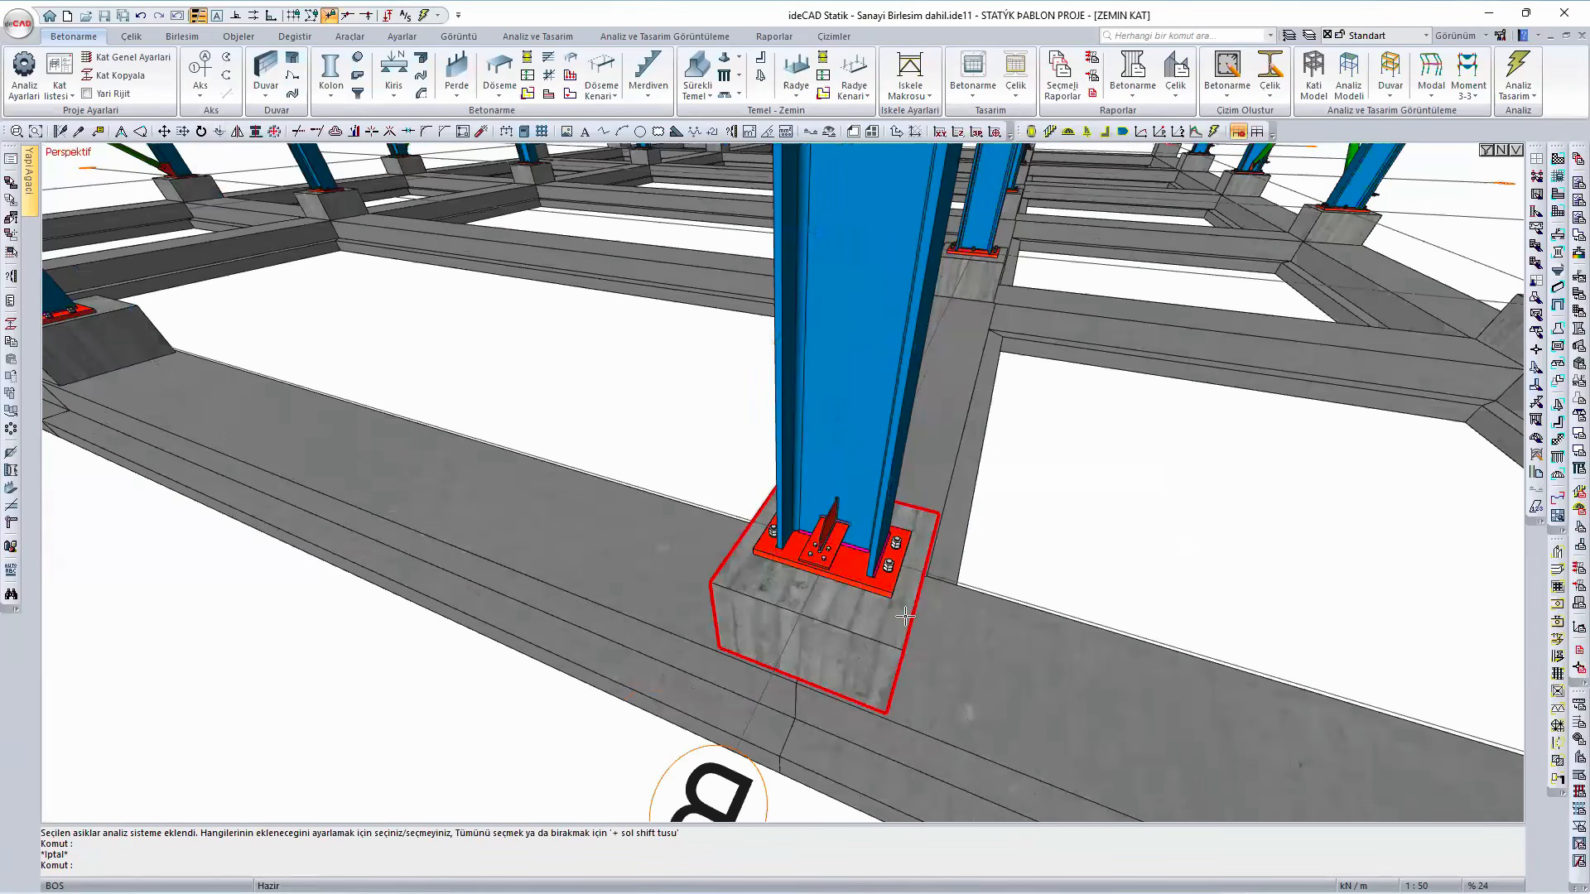
middle_click_drag(886, 640, 771, 647, "ctrl")
scroll(771, 648, "up", 1)
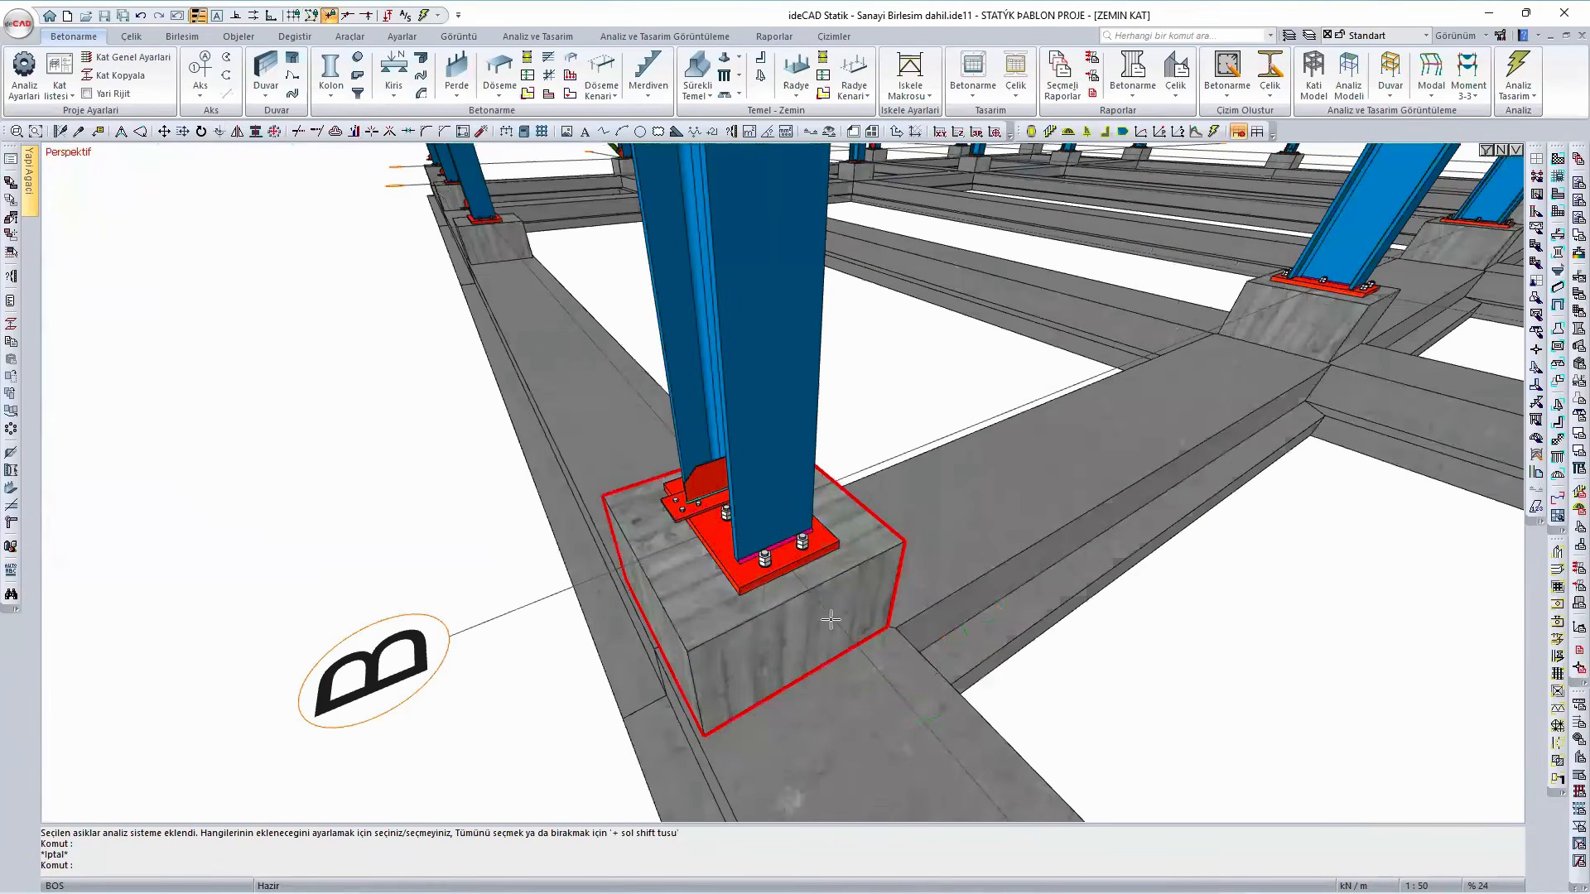
scroll(857, 578, "up", 6)
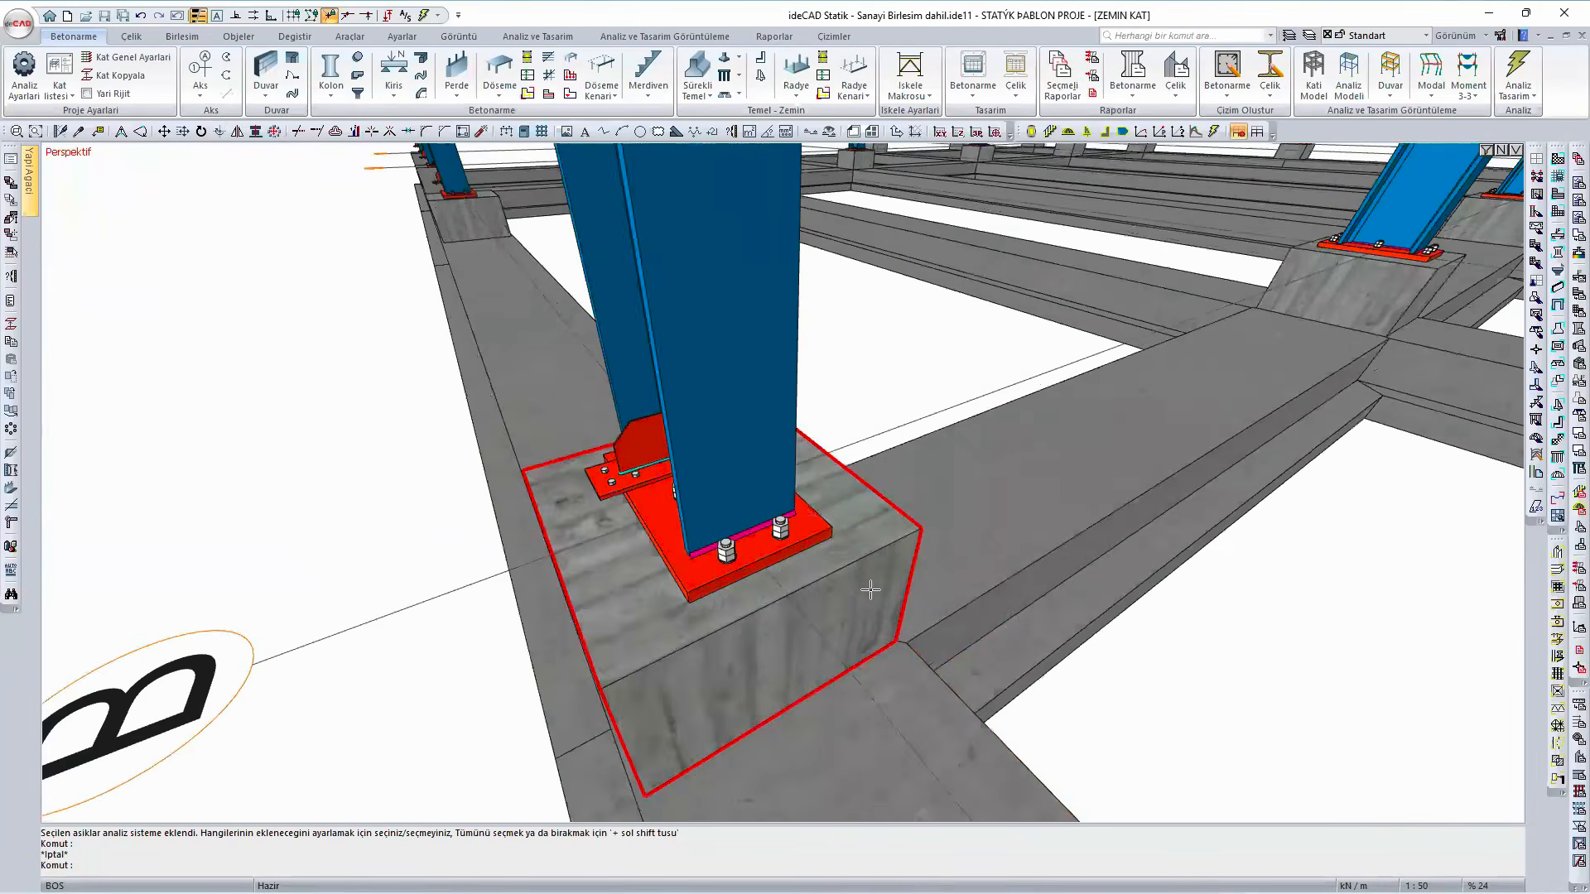
scroll(849, 576, "down", 5)
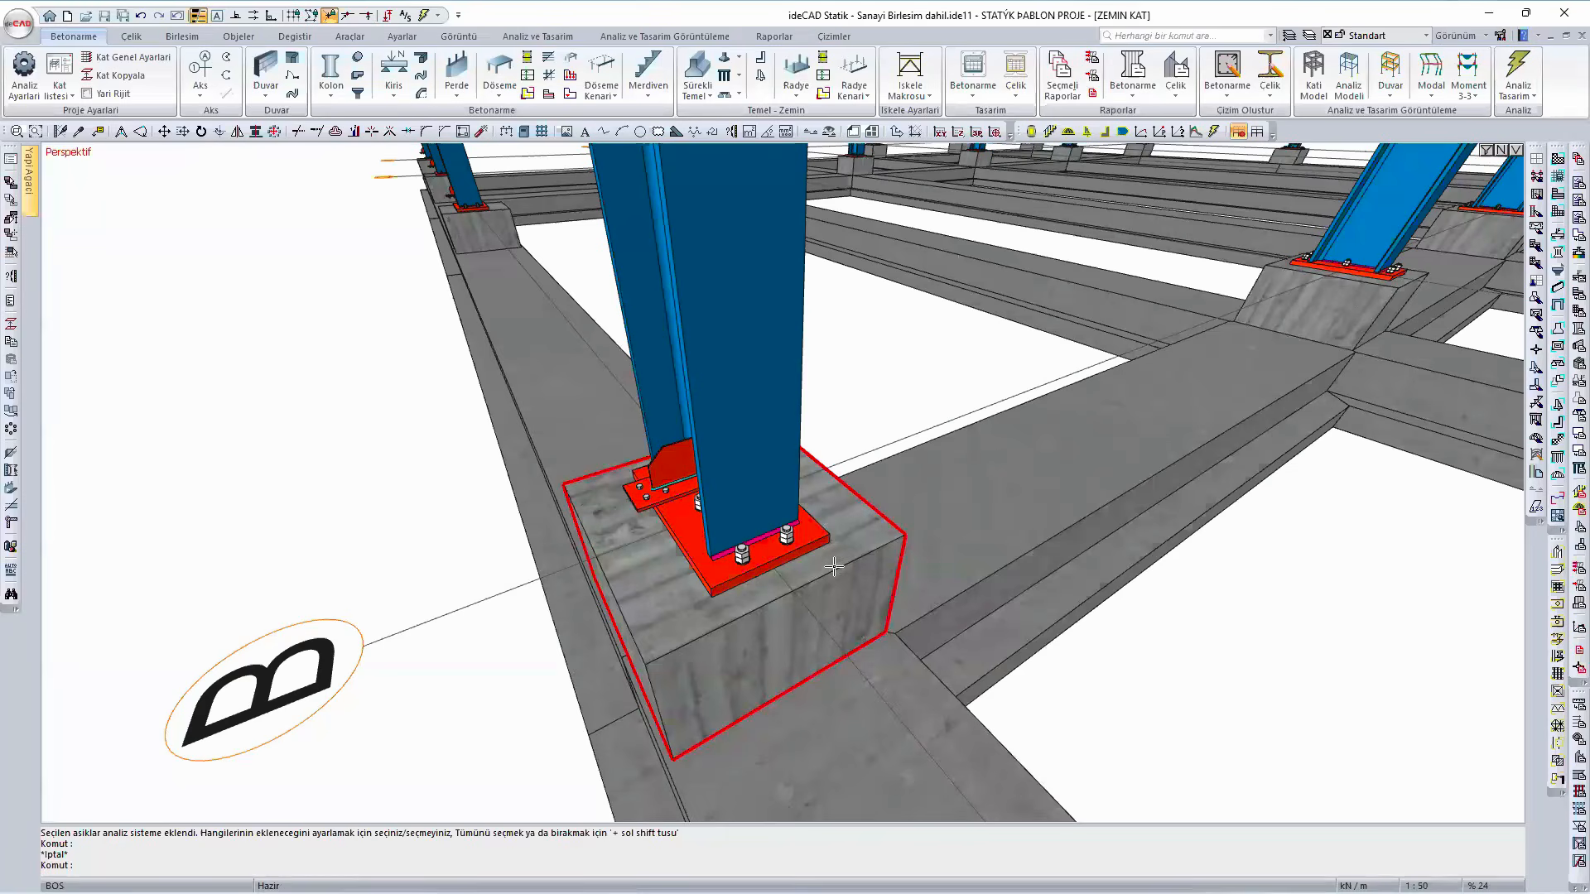
mouse_move(829, 572)
left_click(810, 542)
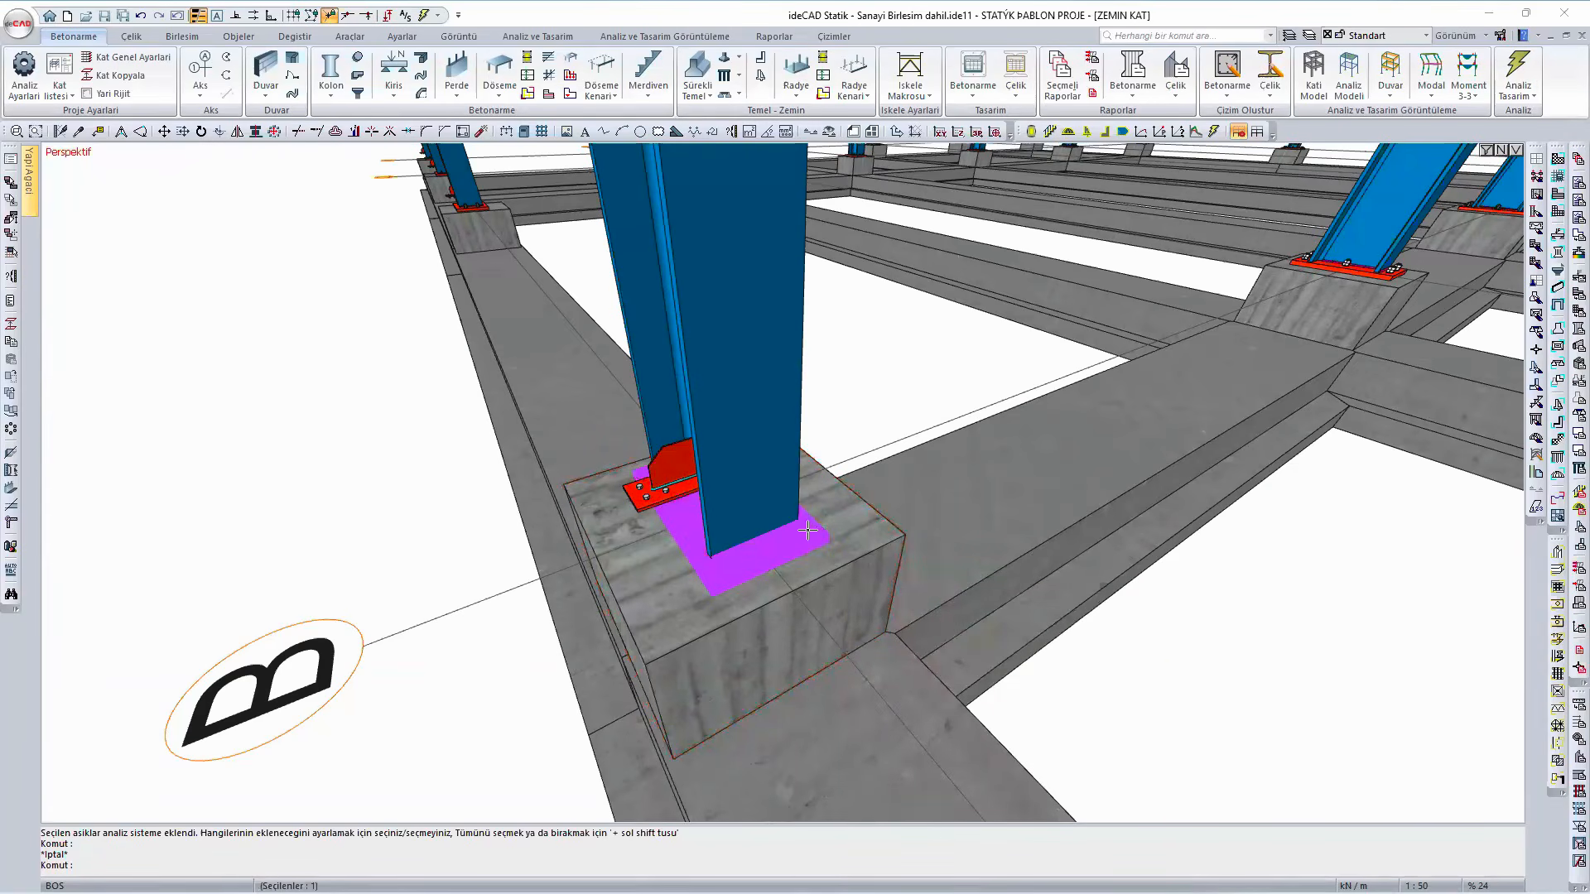
double_click(810, 522)
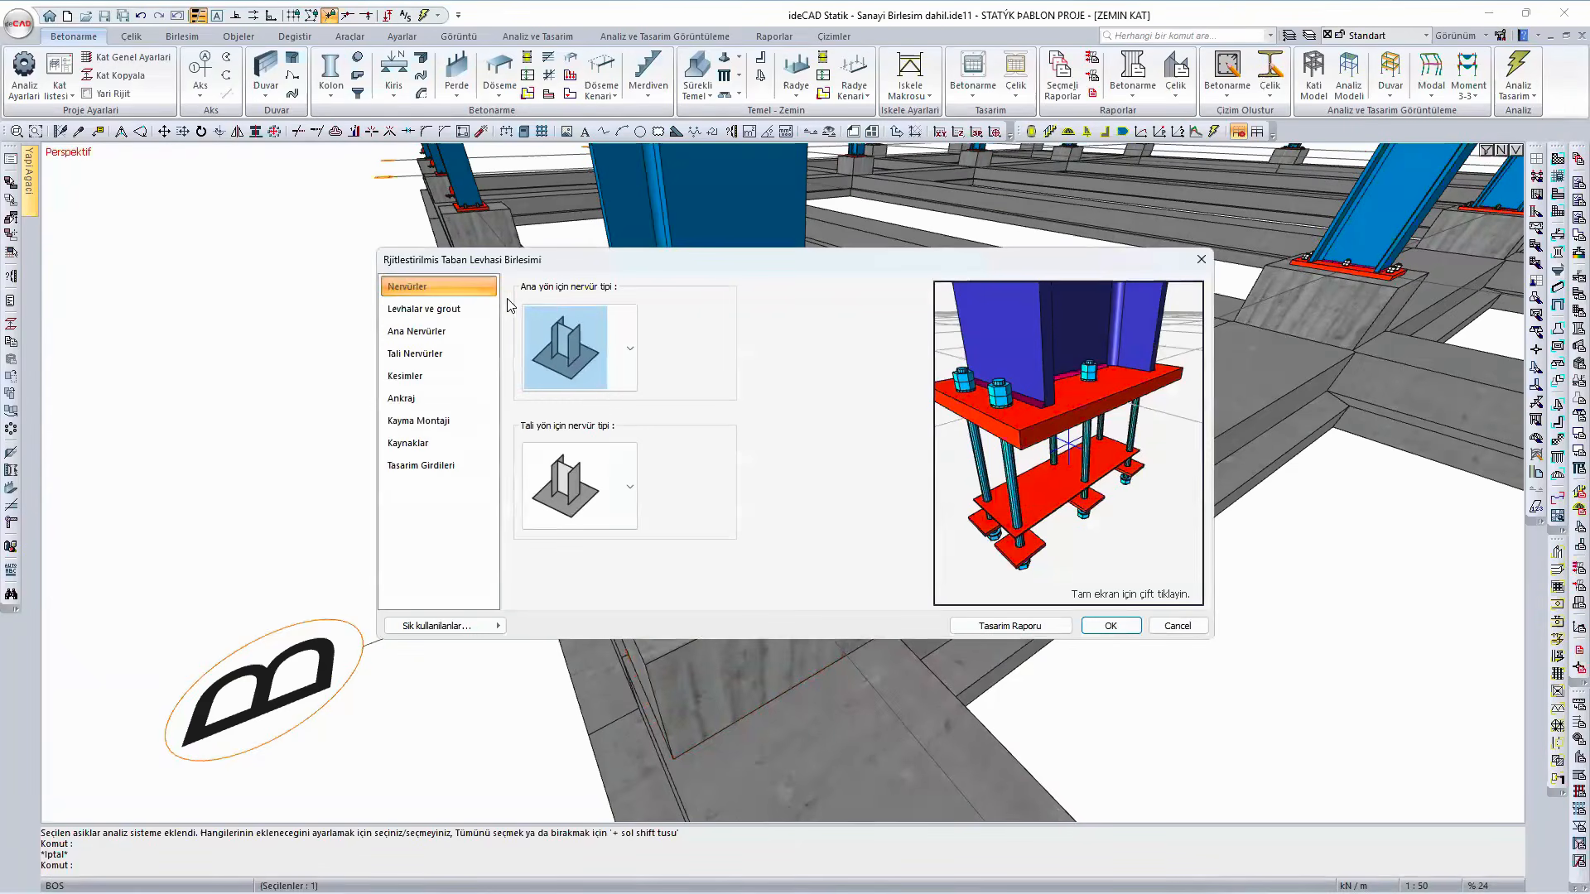
left_click(438, 308)
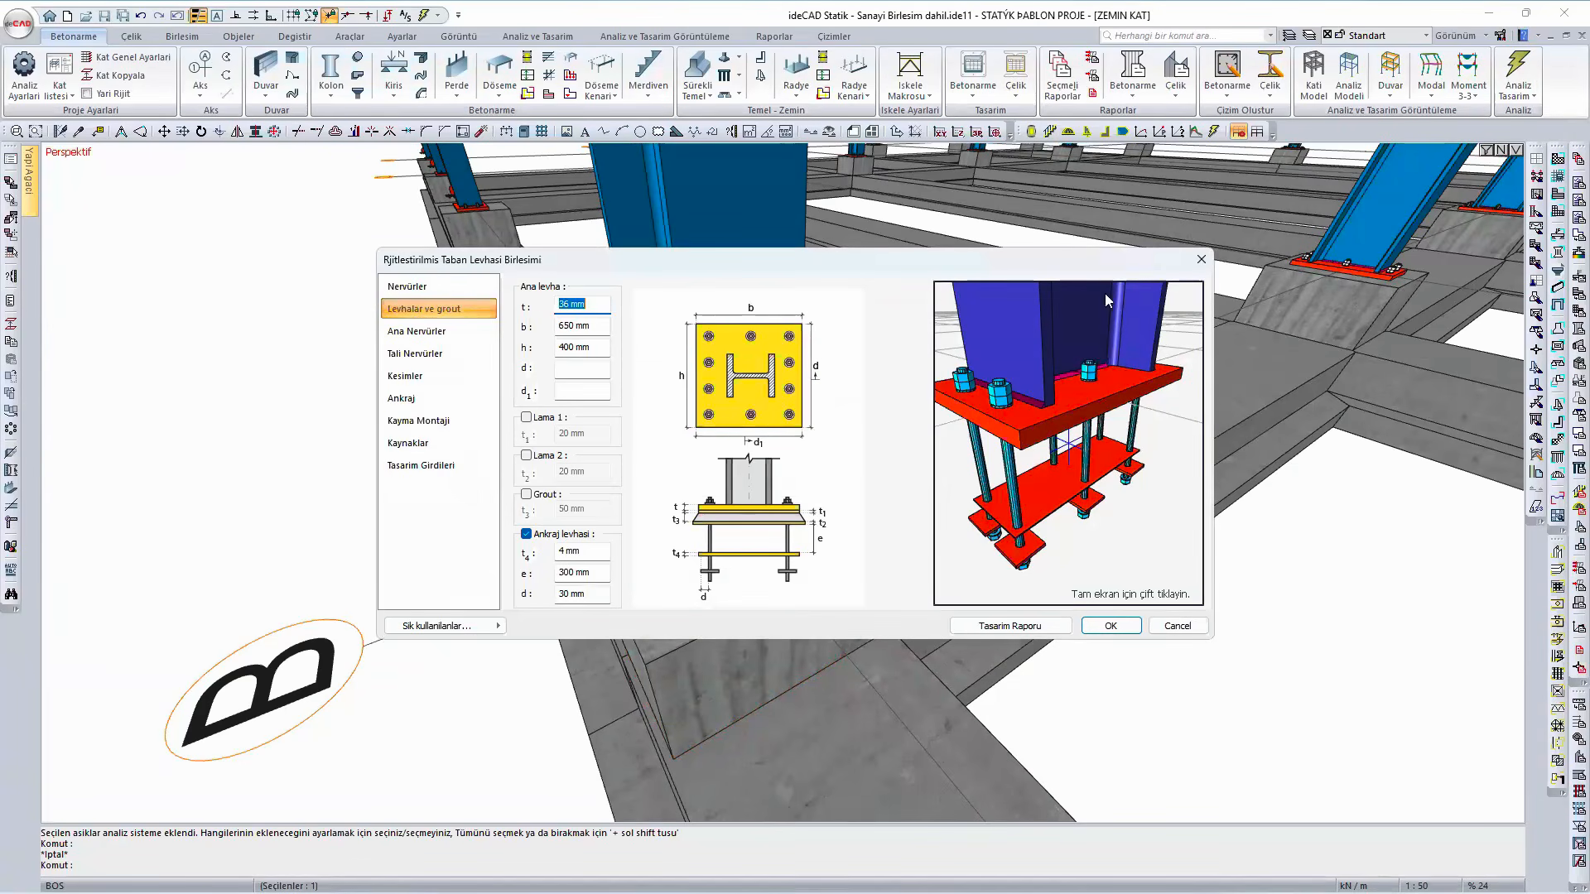
left_click(1201, 259)
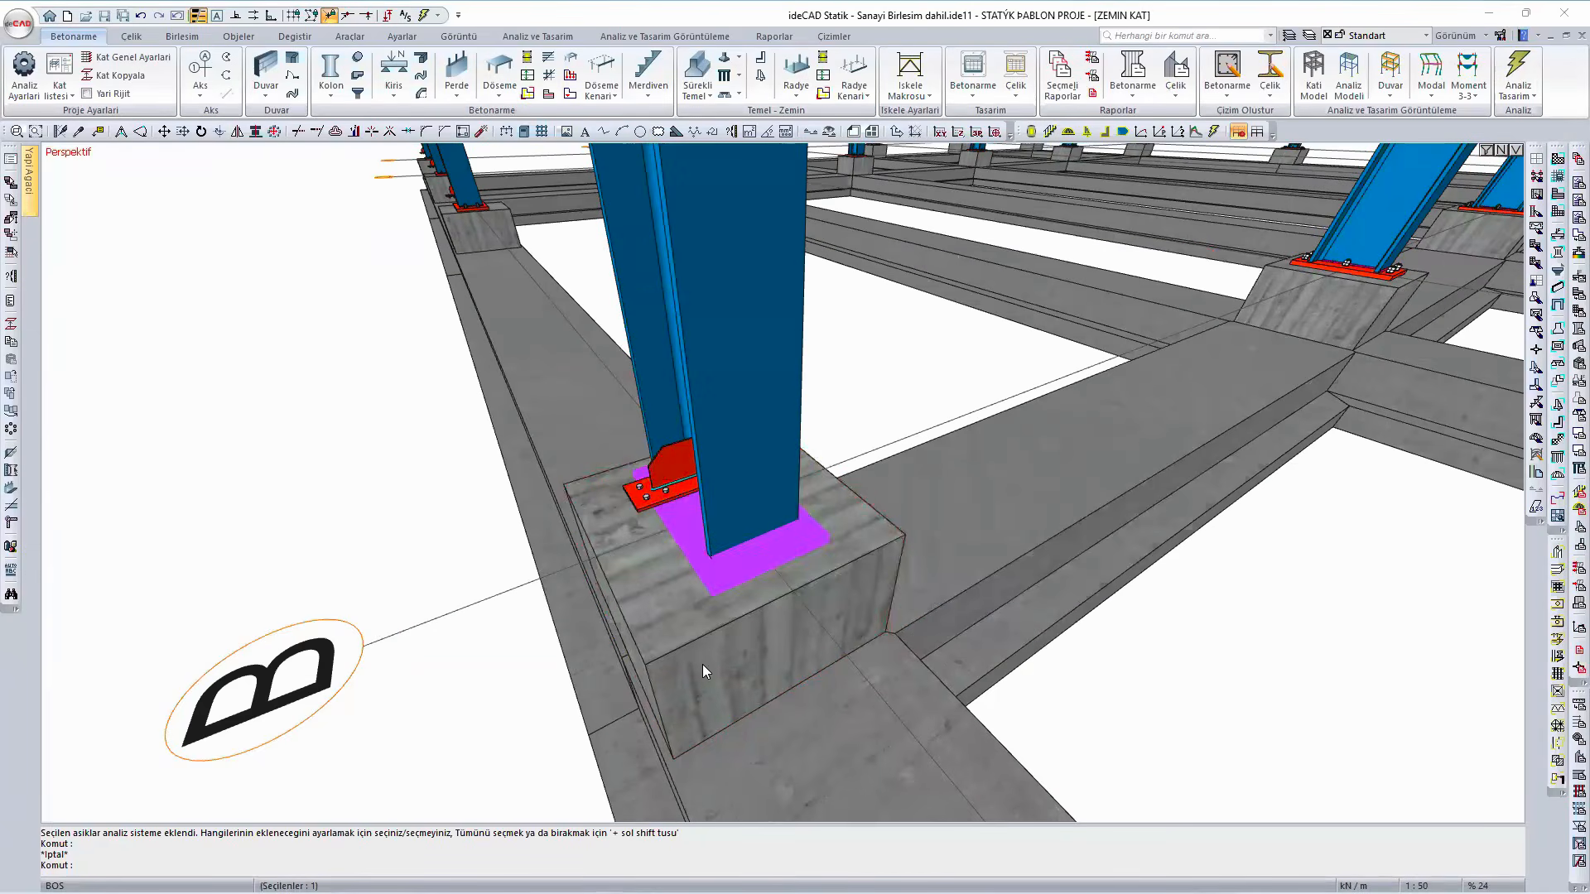
- Check the dimensions and material of the concrete pedestal under the base plate in its column settings
mouse_move(680, 659)
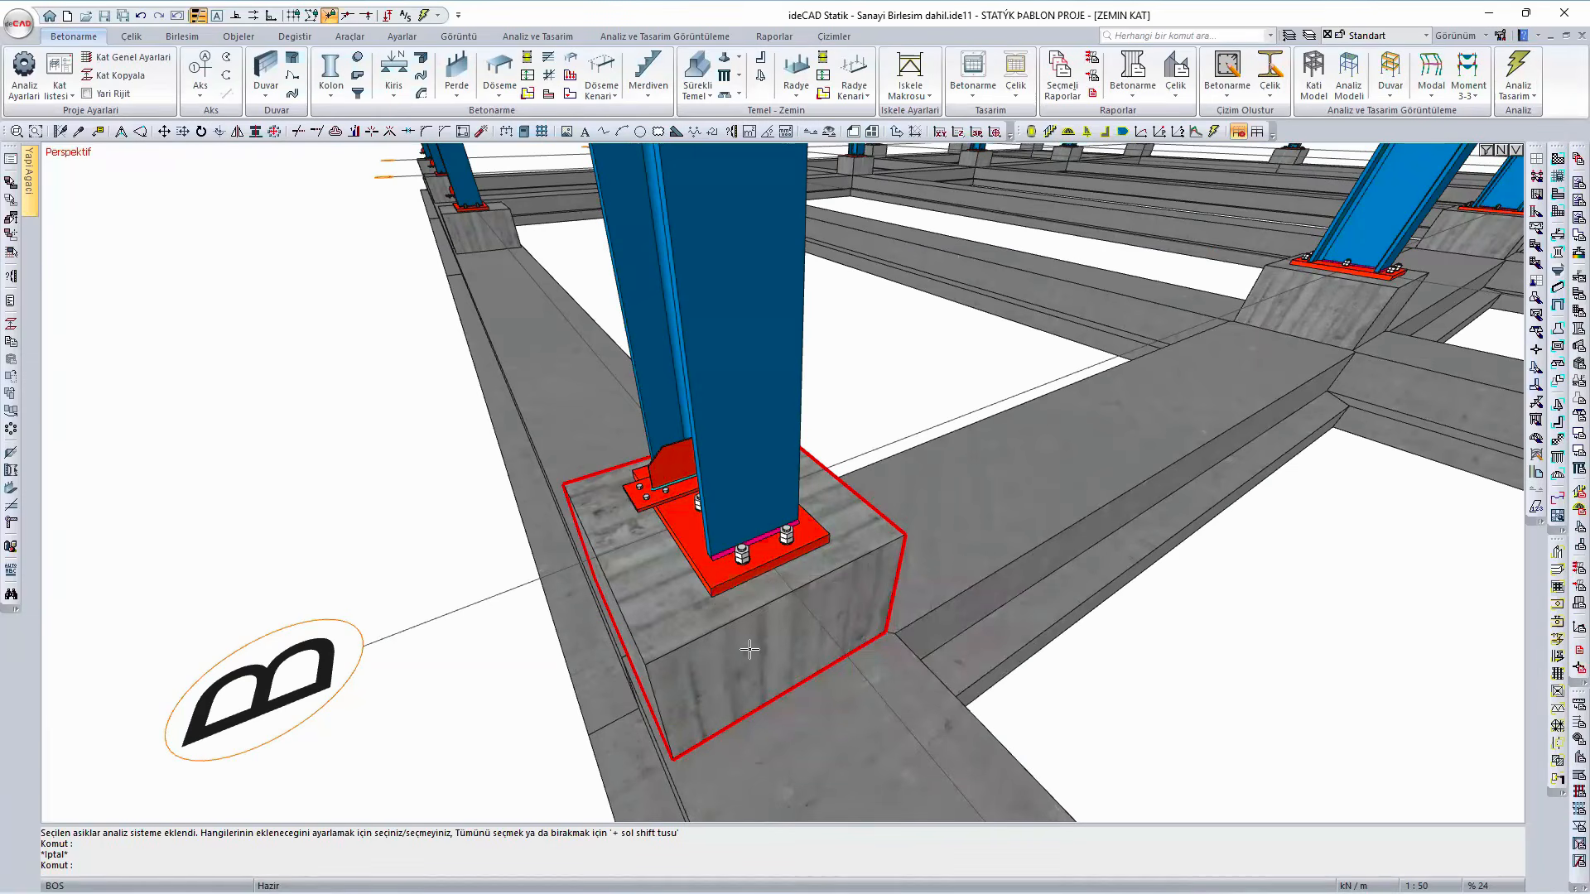
left_click(749, 652)
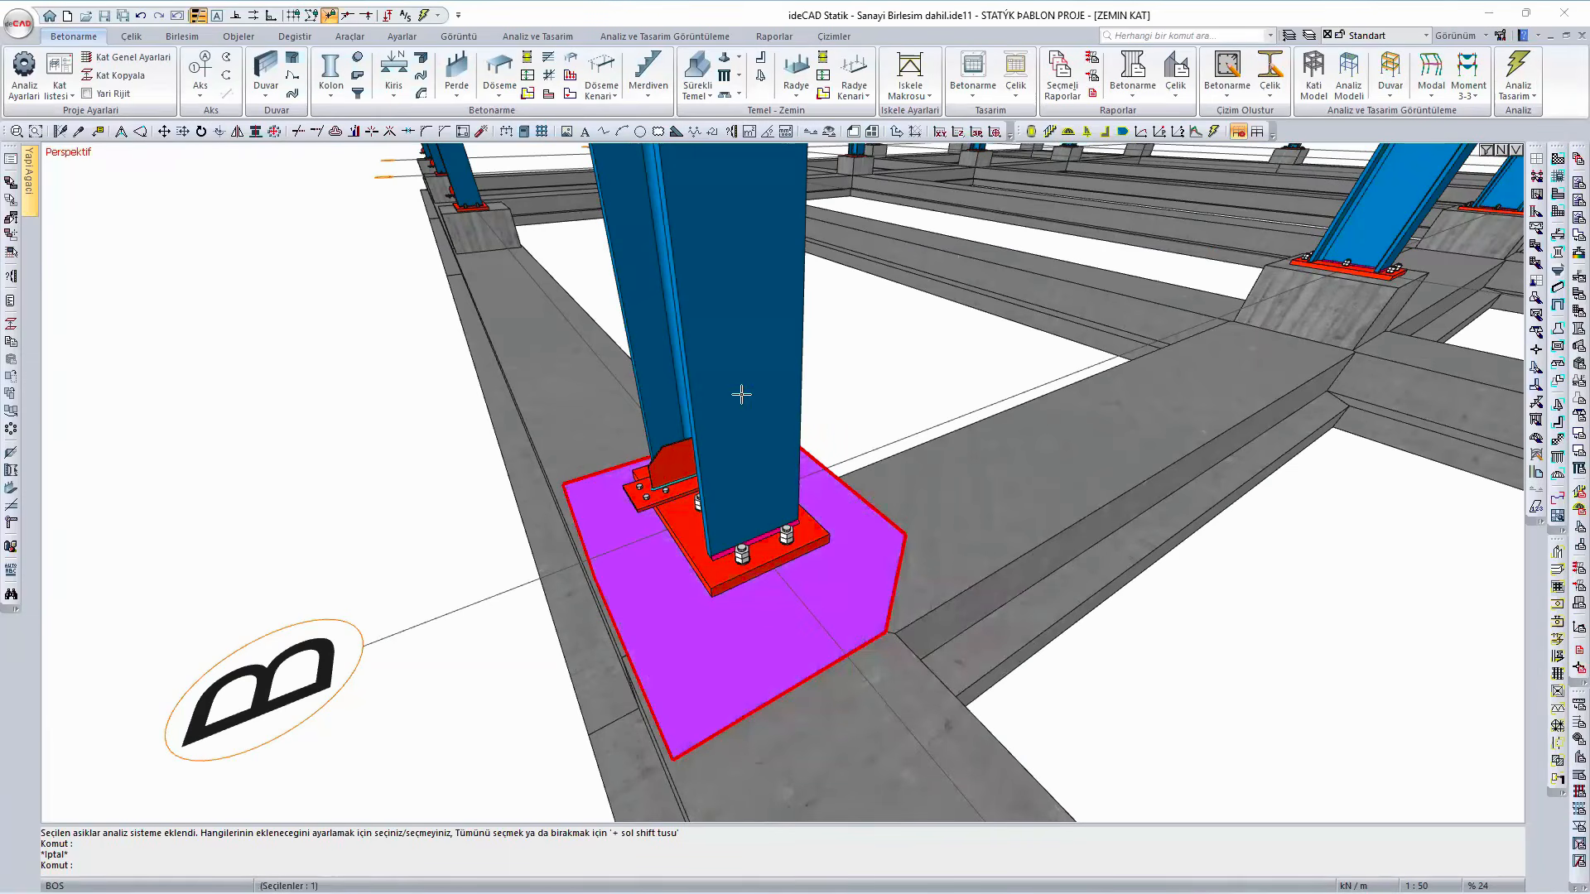
double_click(783, 663)
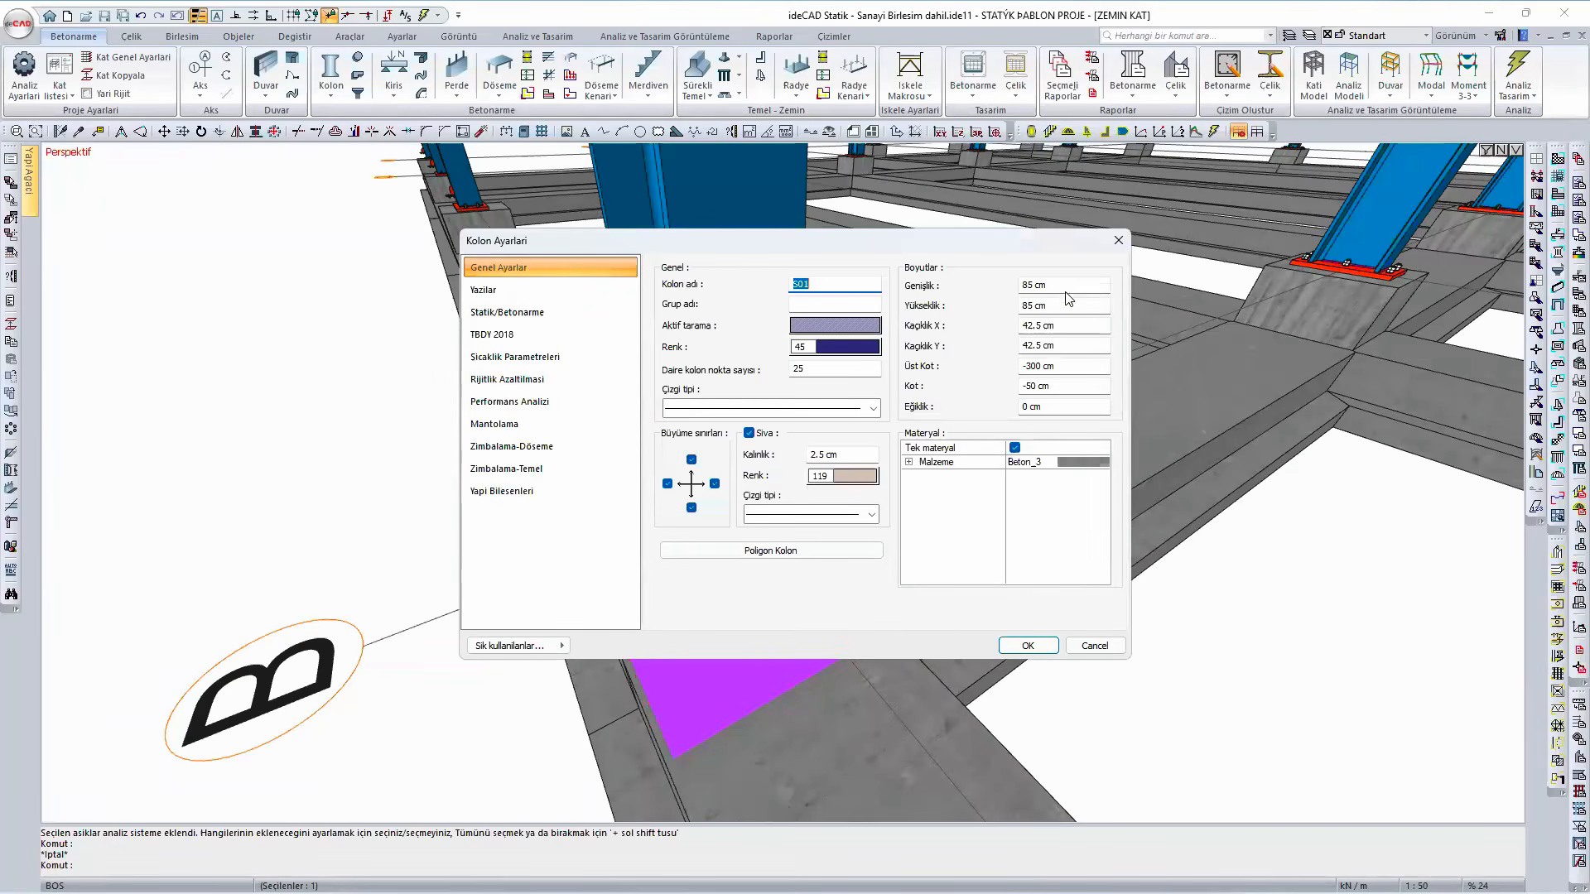
left_click(1116, 241)
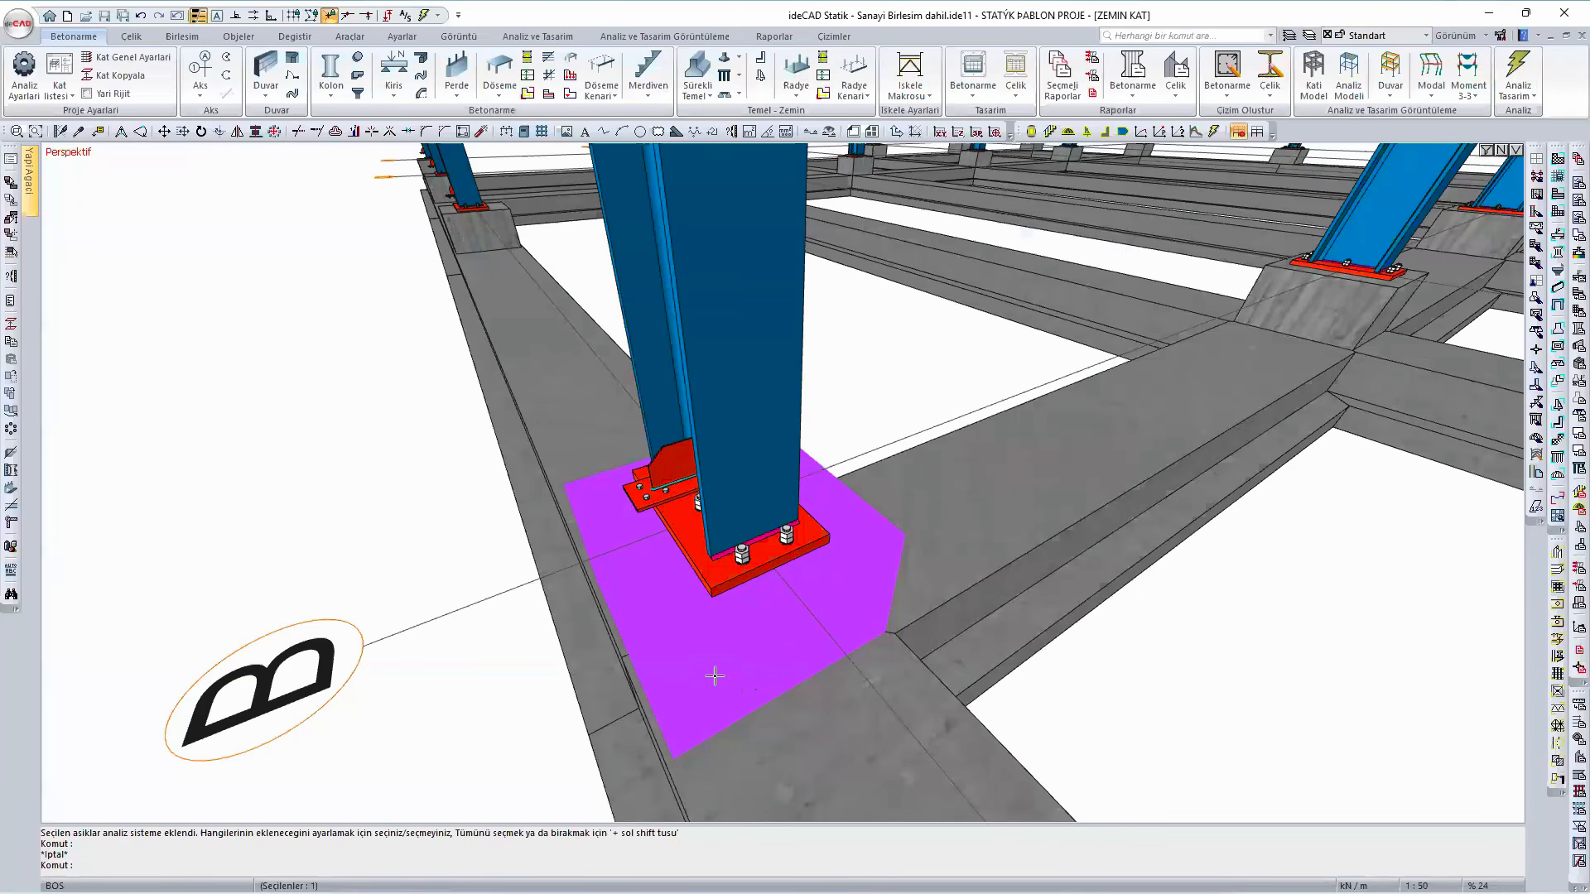
left_click(717, 676)
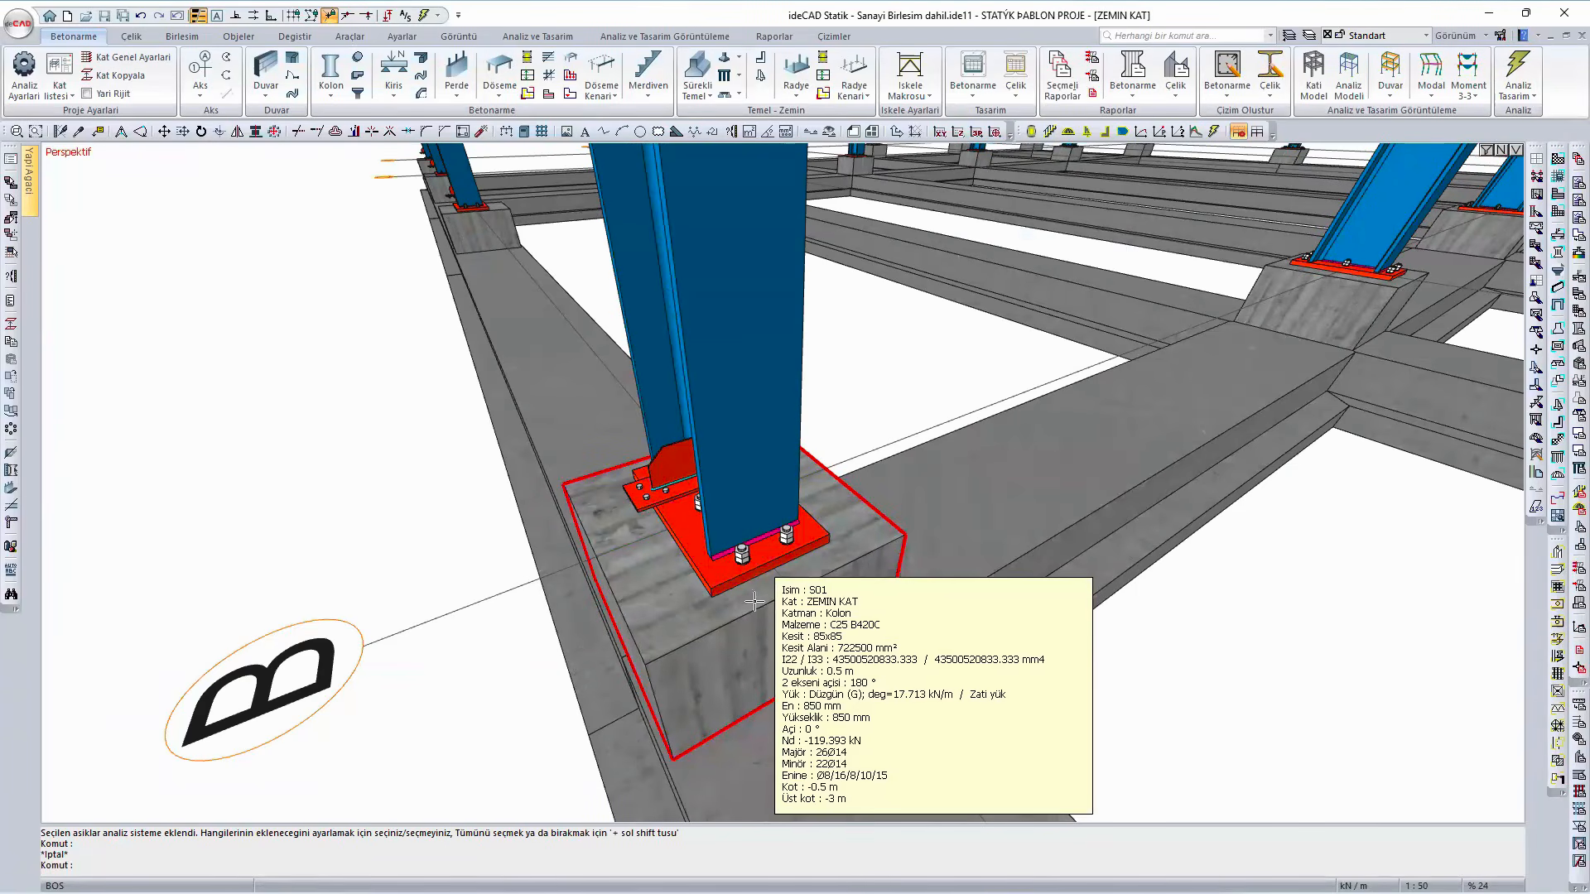
- Open the stiffened base plate connection of the column on axis B and inspect its plate and anchors in the 3D preview
left_click(726, 568)
key("Escape")
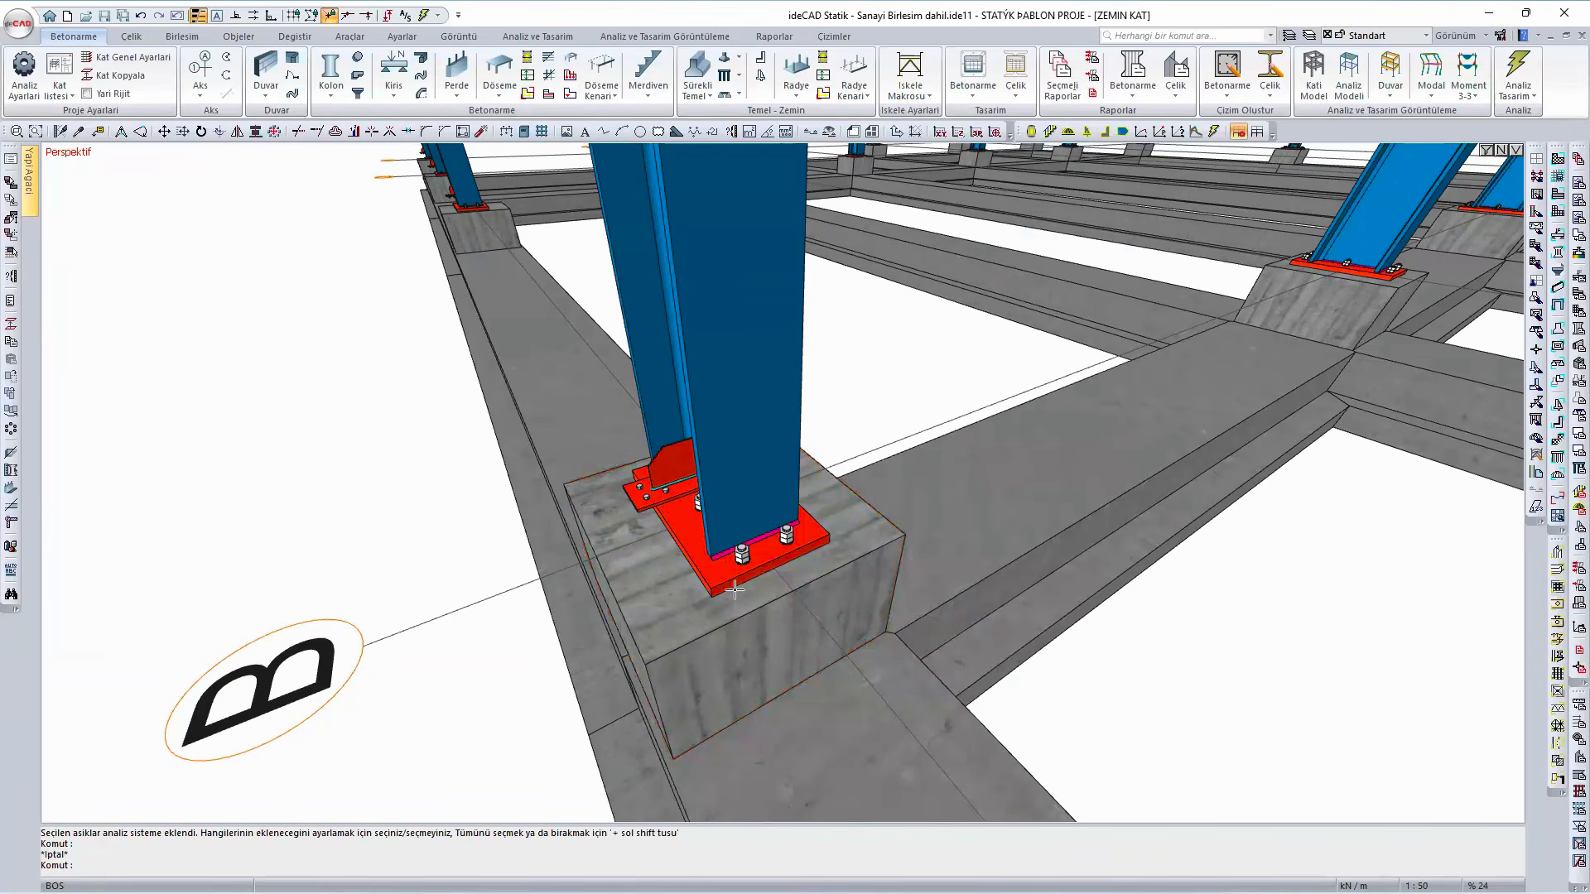
double_click(735, 571)
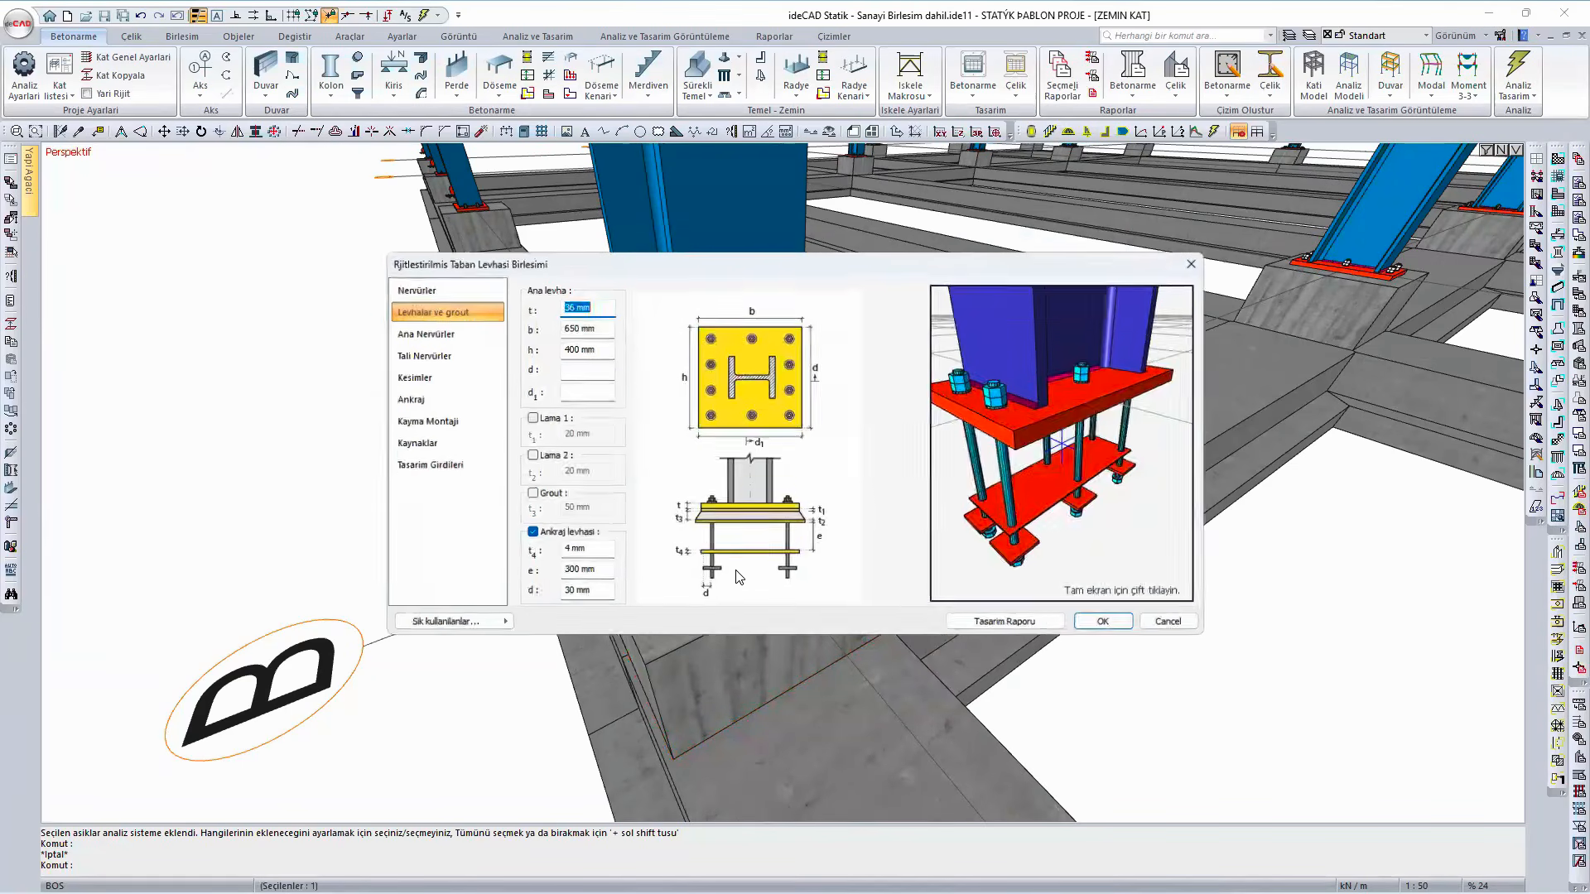
left_click_drag(971, 564, 1010, 566)
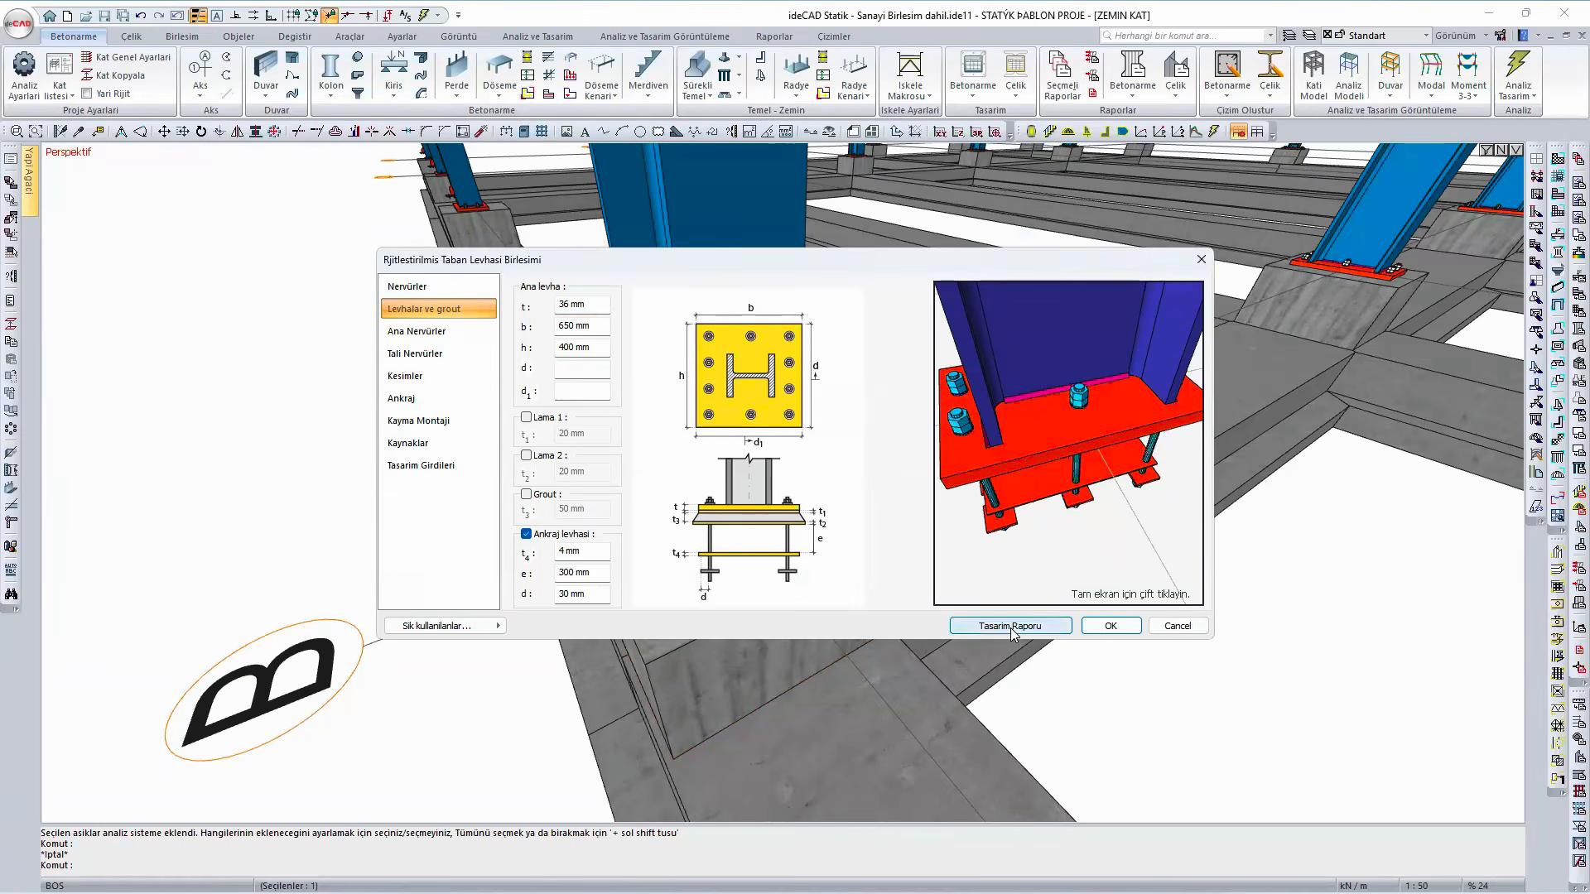
- Examine the base plate thickness check in the connection's design report, including its formulas and AISC DG-1 references, and close the report
left_click(1007, 627)
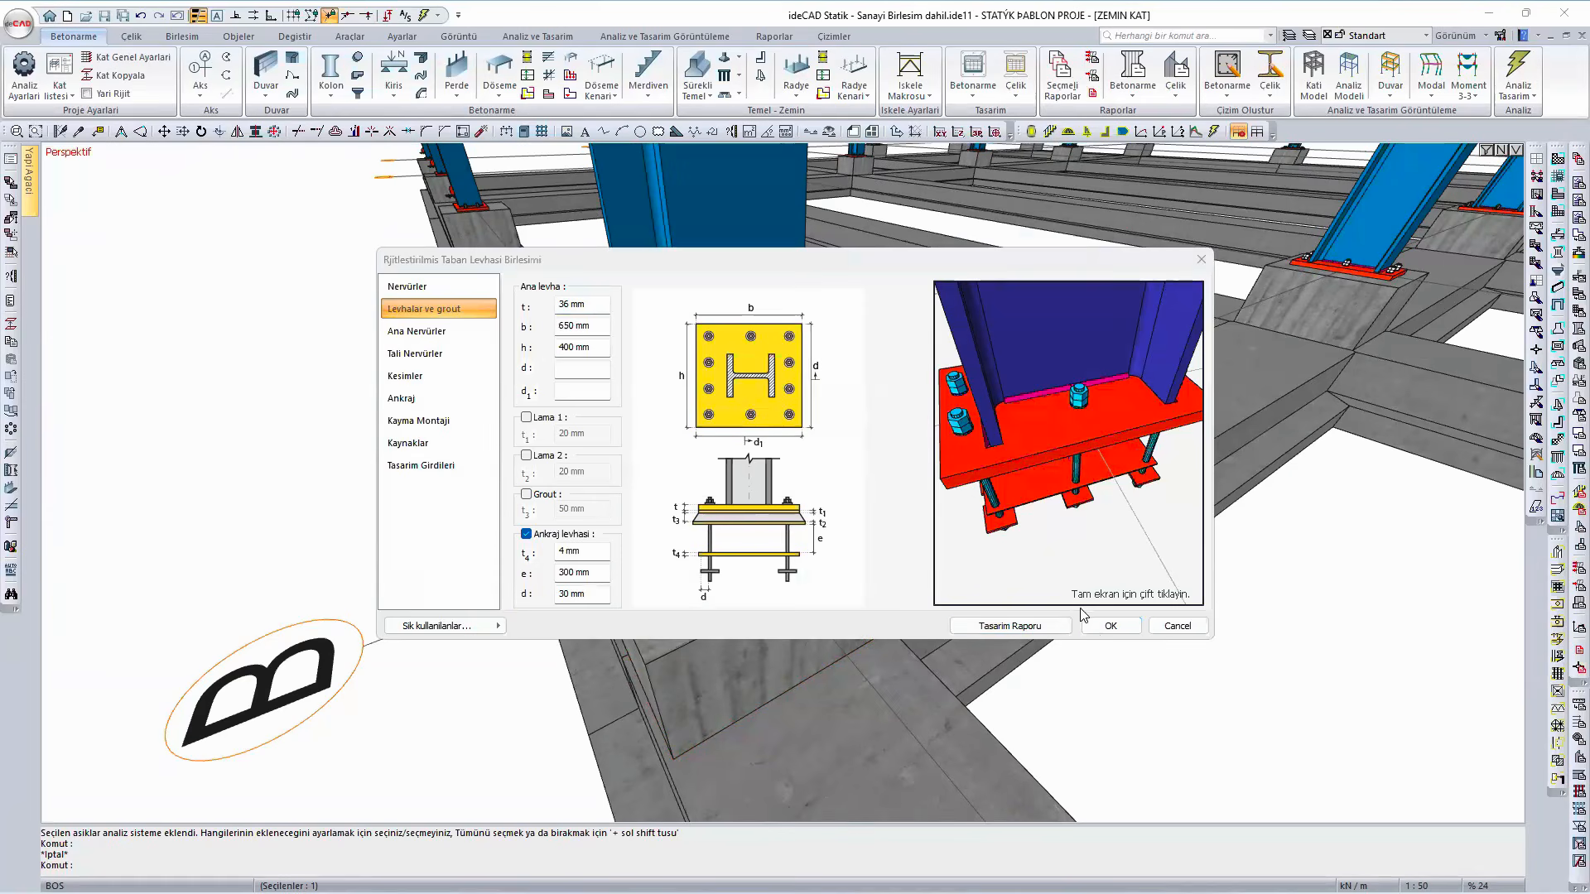
scroll(981, 494, "down", 3)
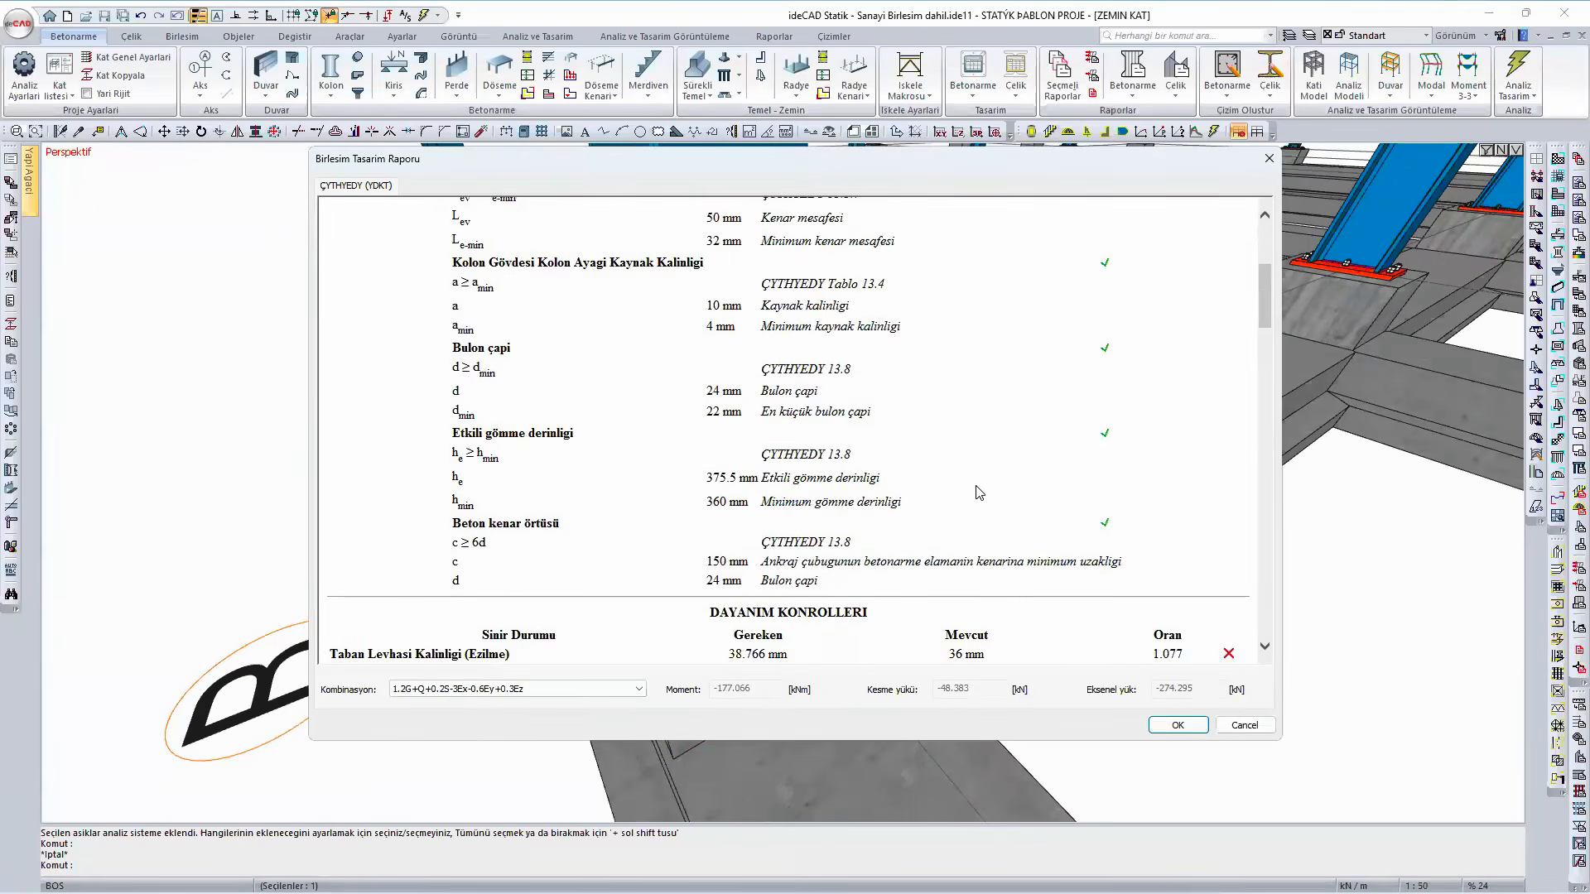
scroll(978, 493, "down", 3)
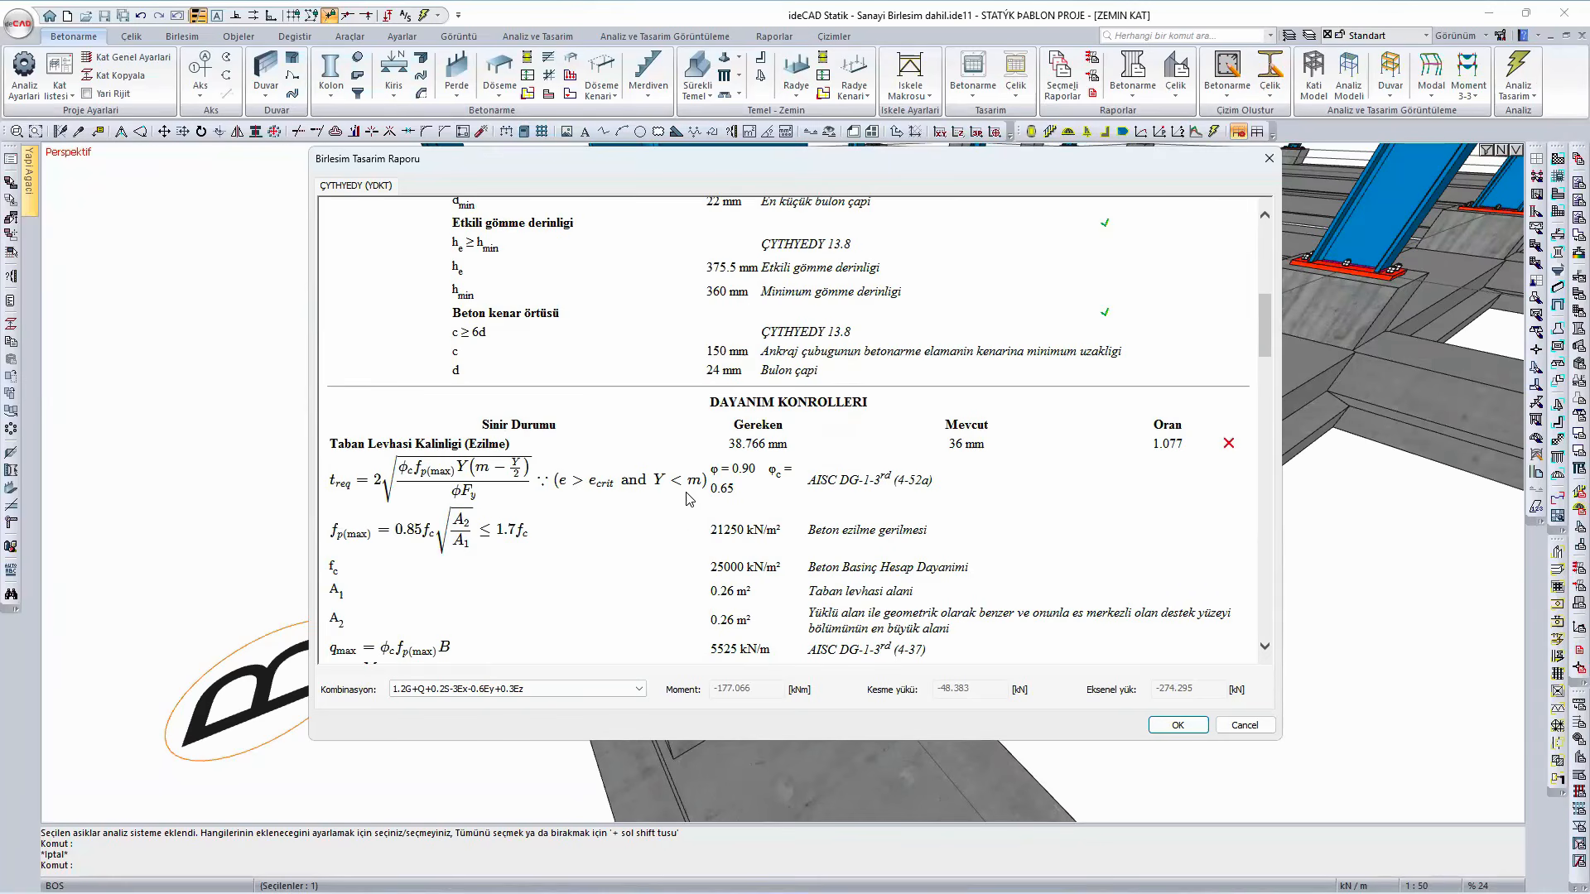
scroll(689, 508, "down", 1)
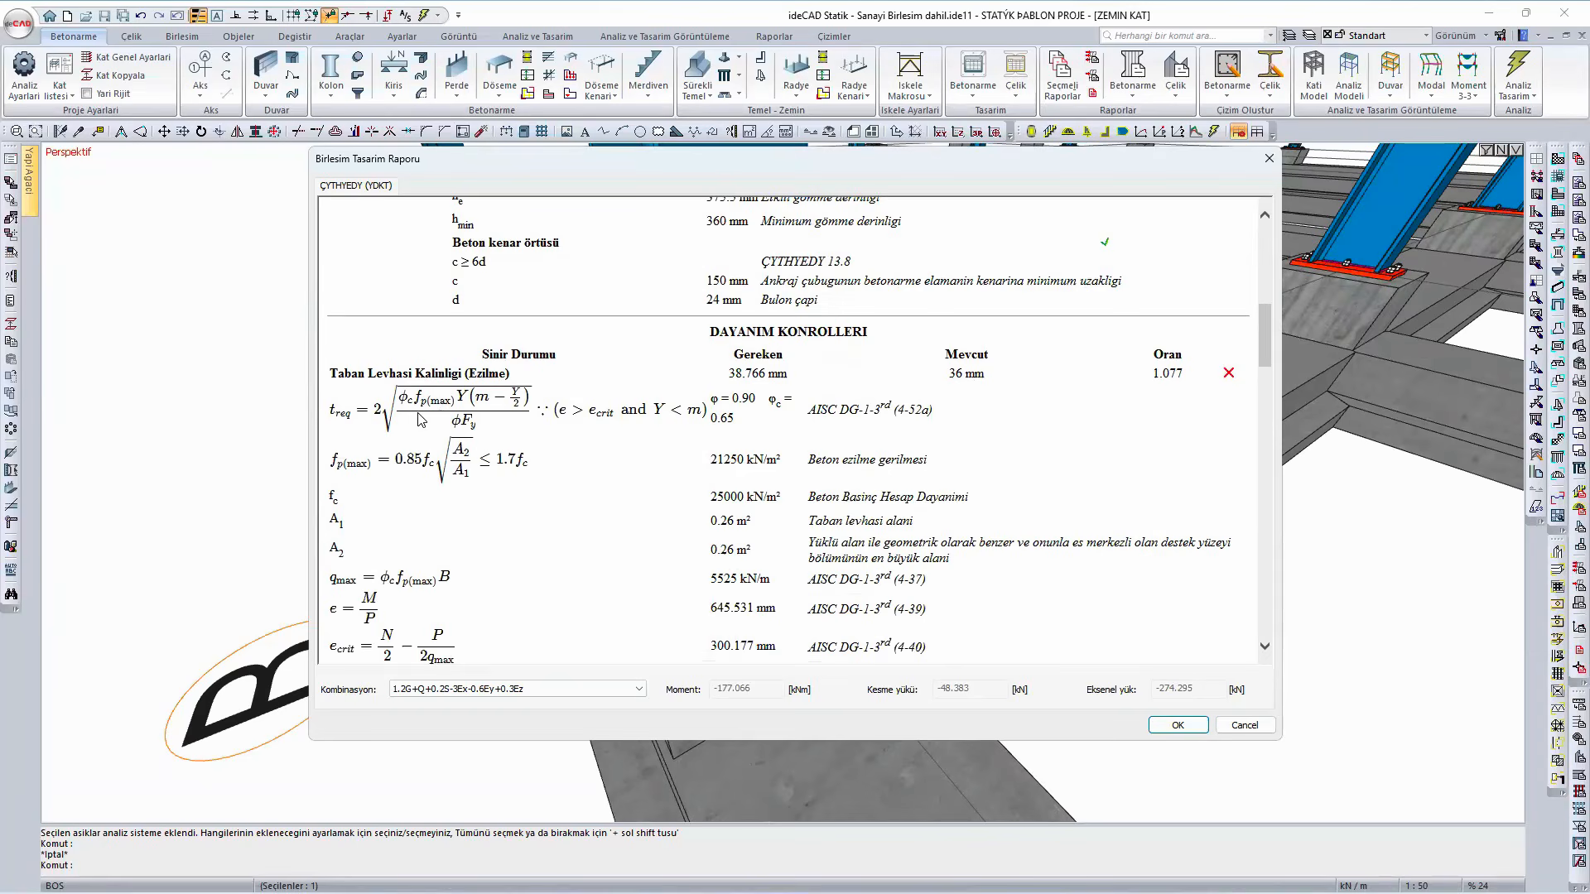
scroll(421, 420, "down", 1)
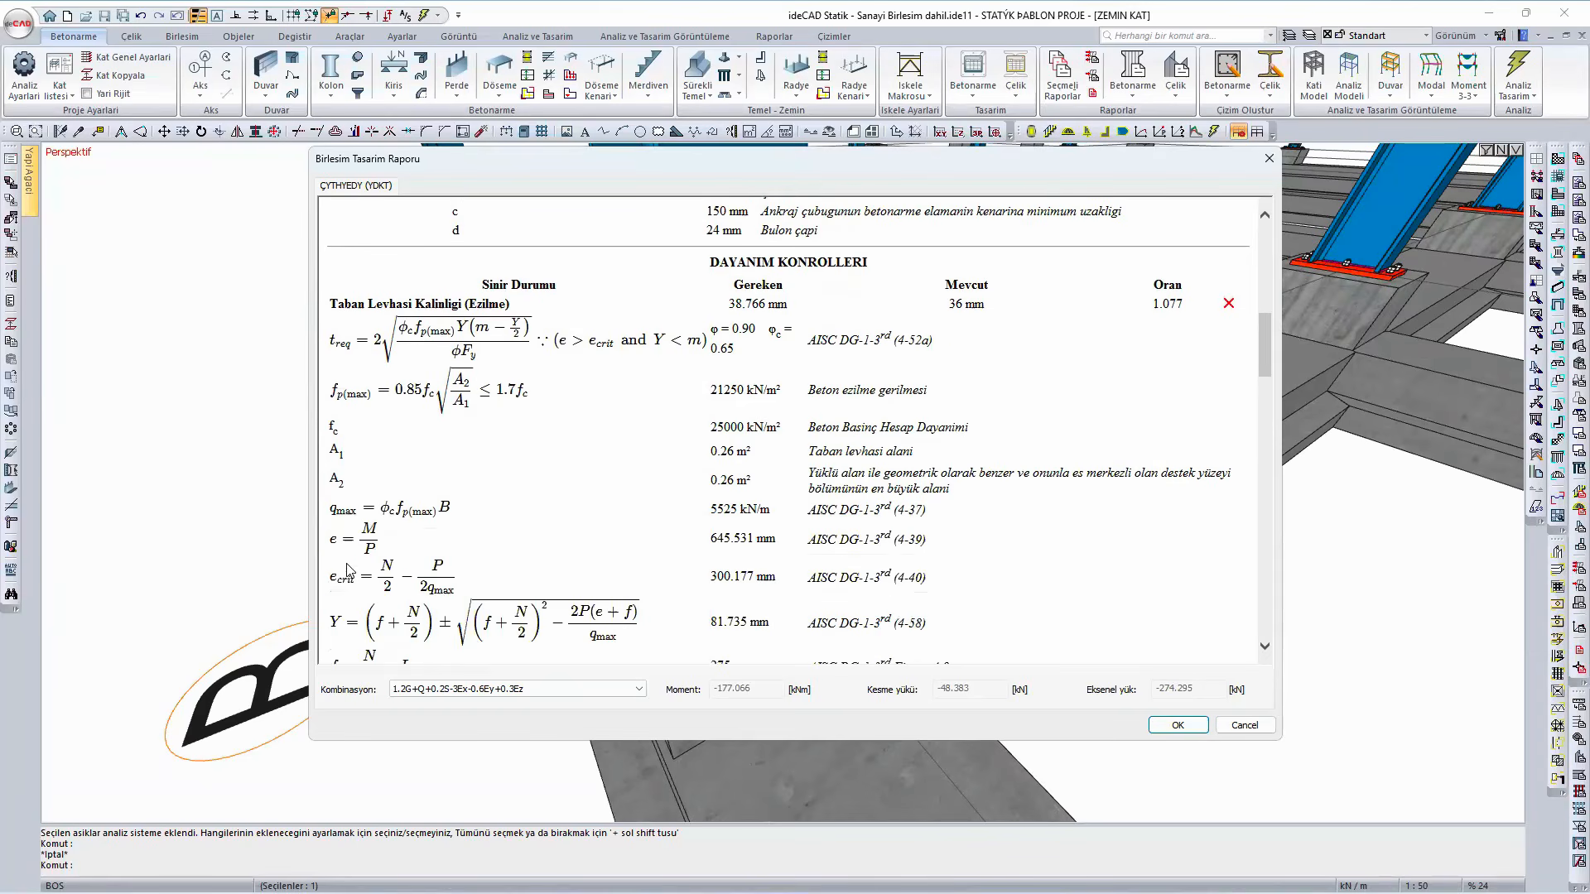
scroll(342, 579, "down", 5)
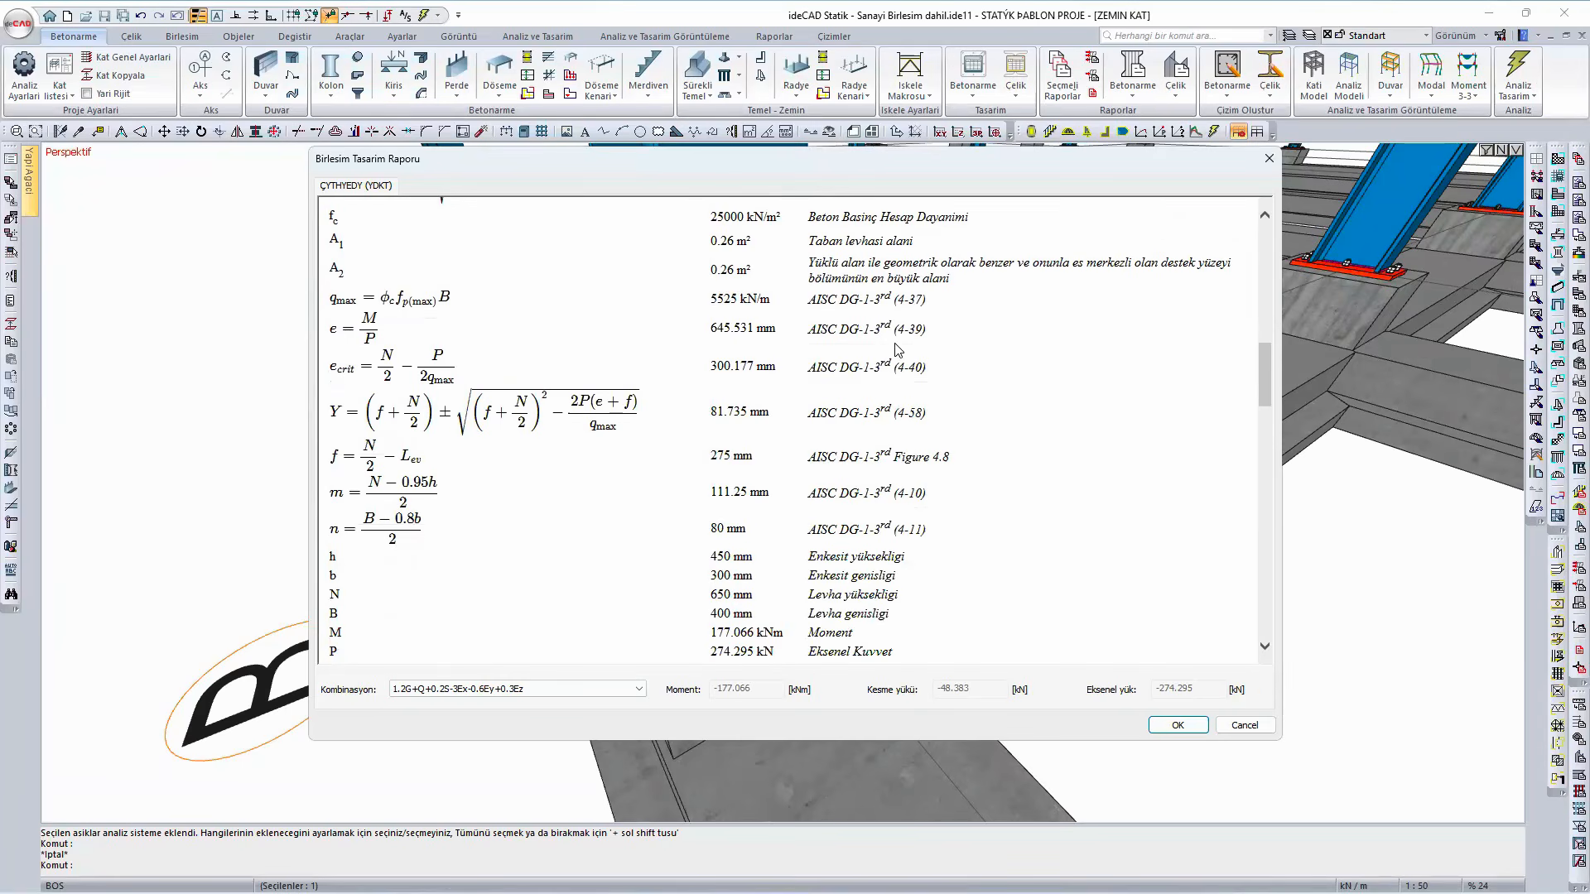
left_click_drag(862, 298, 809, 292)
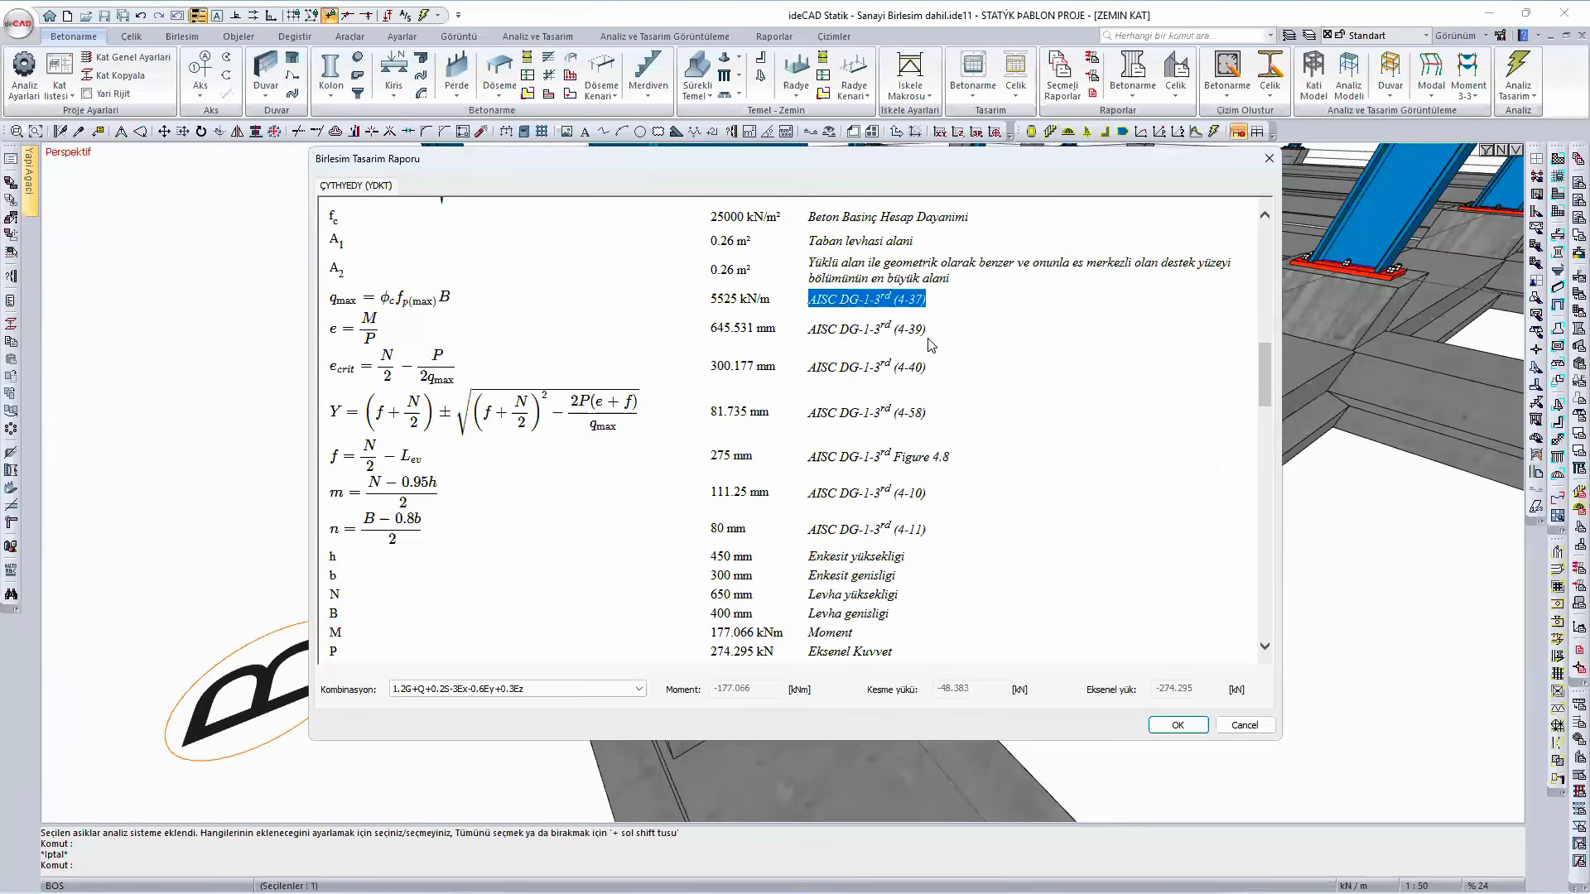
left_click_drag(927, 331, 823, 331)
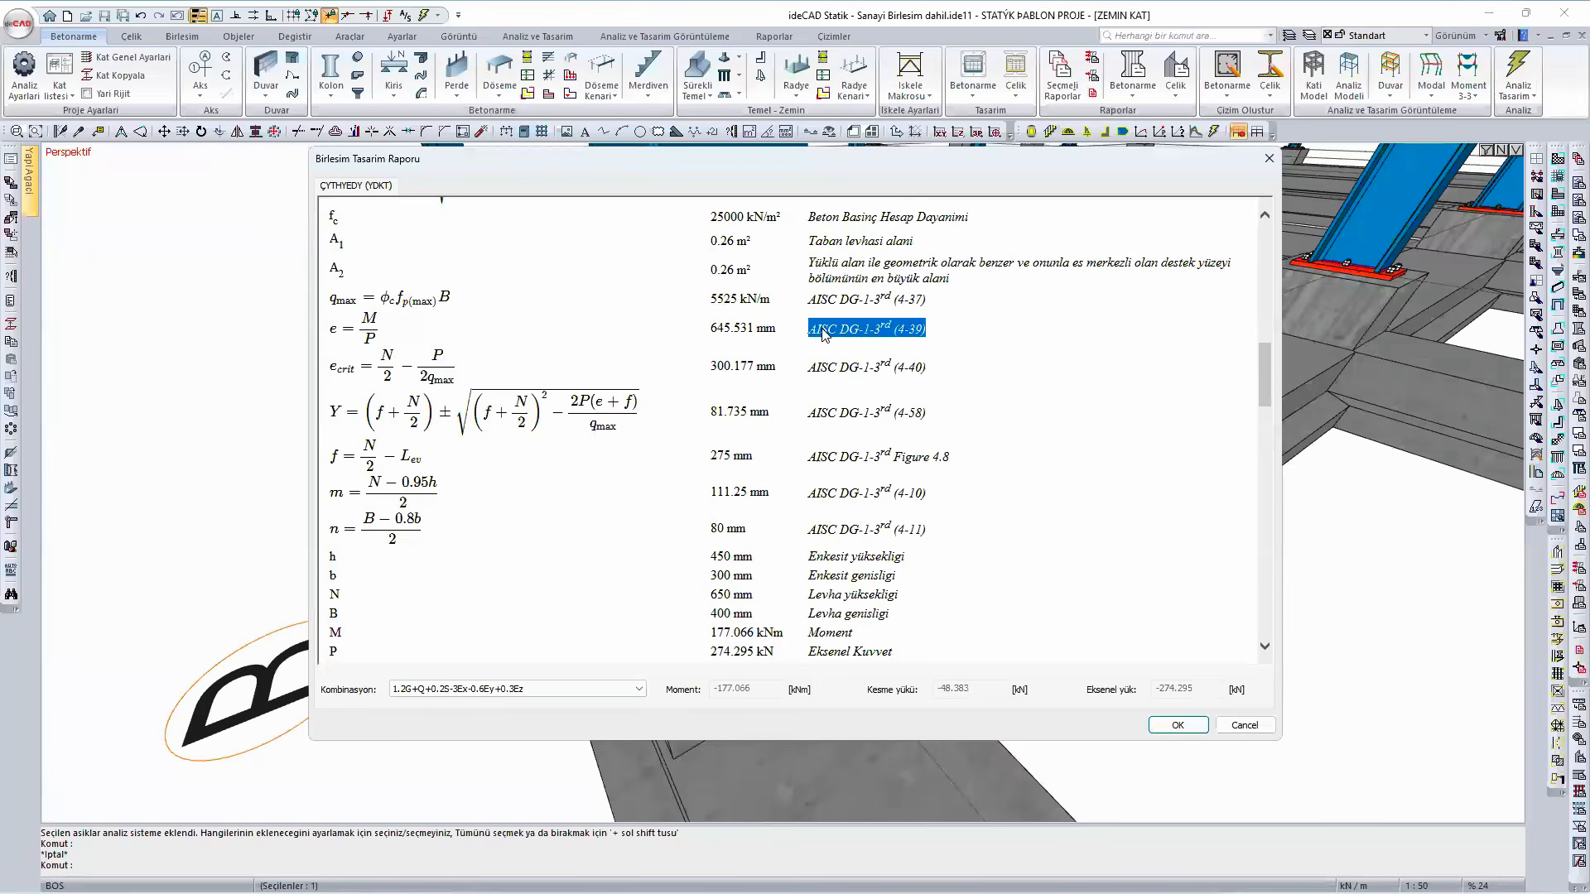
scroll(1062, 534, "up", 3)
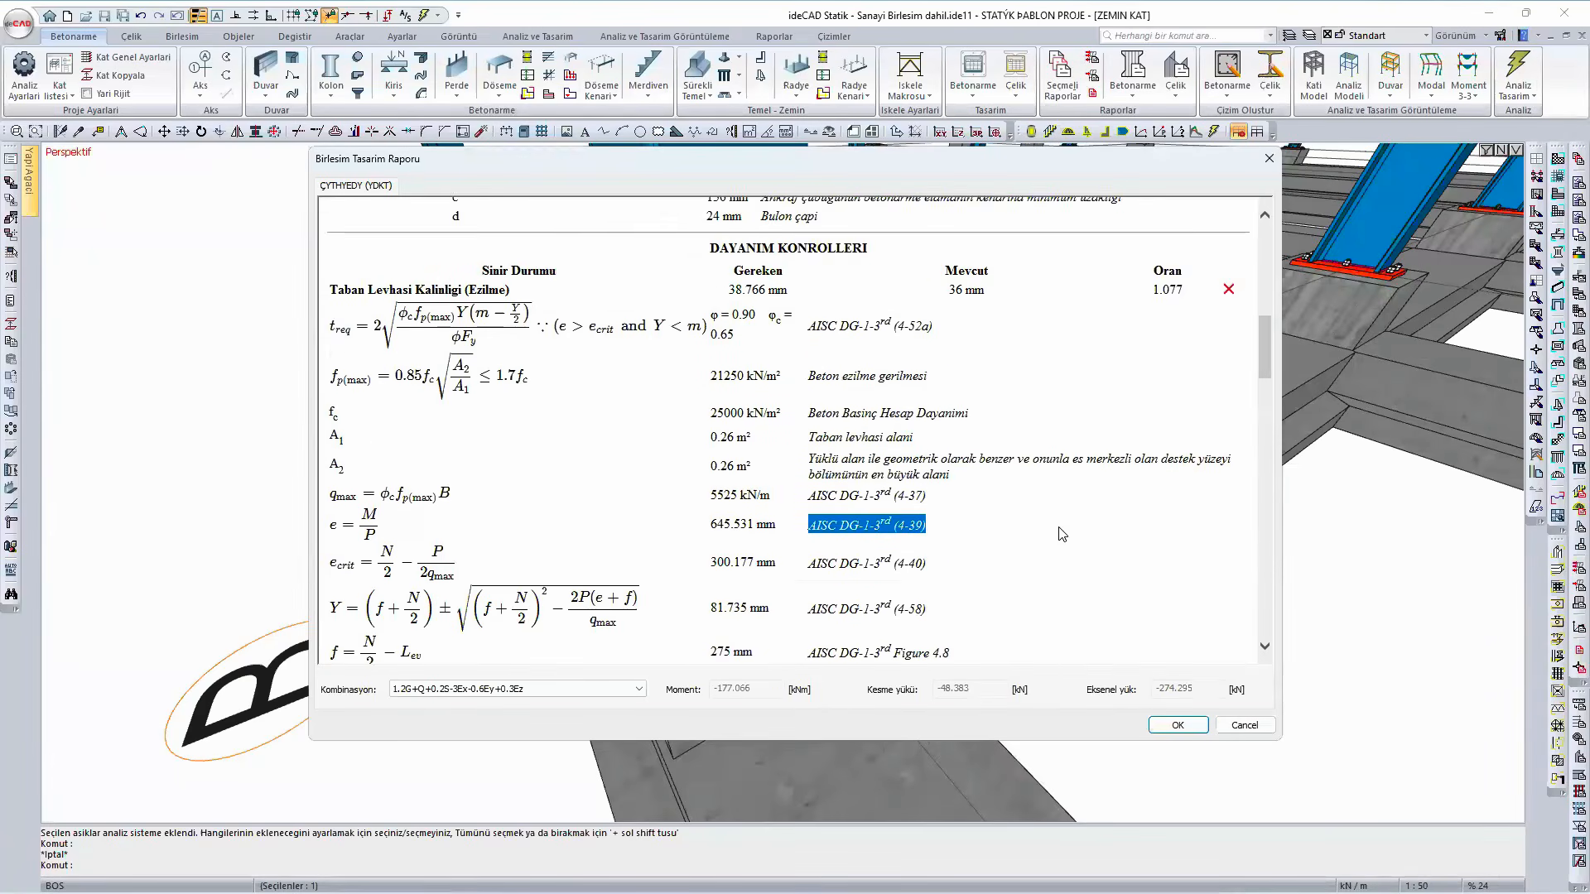
scroll(1062, 534, "up", 1)
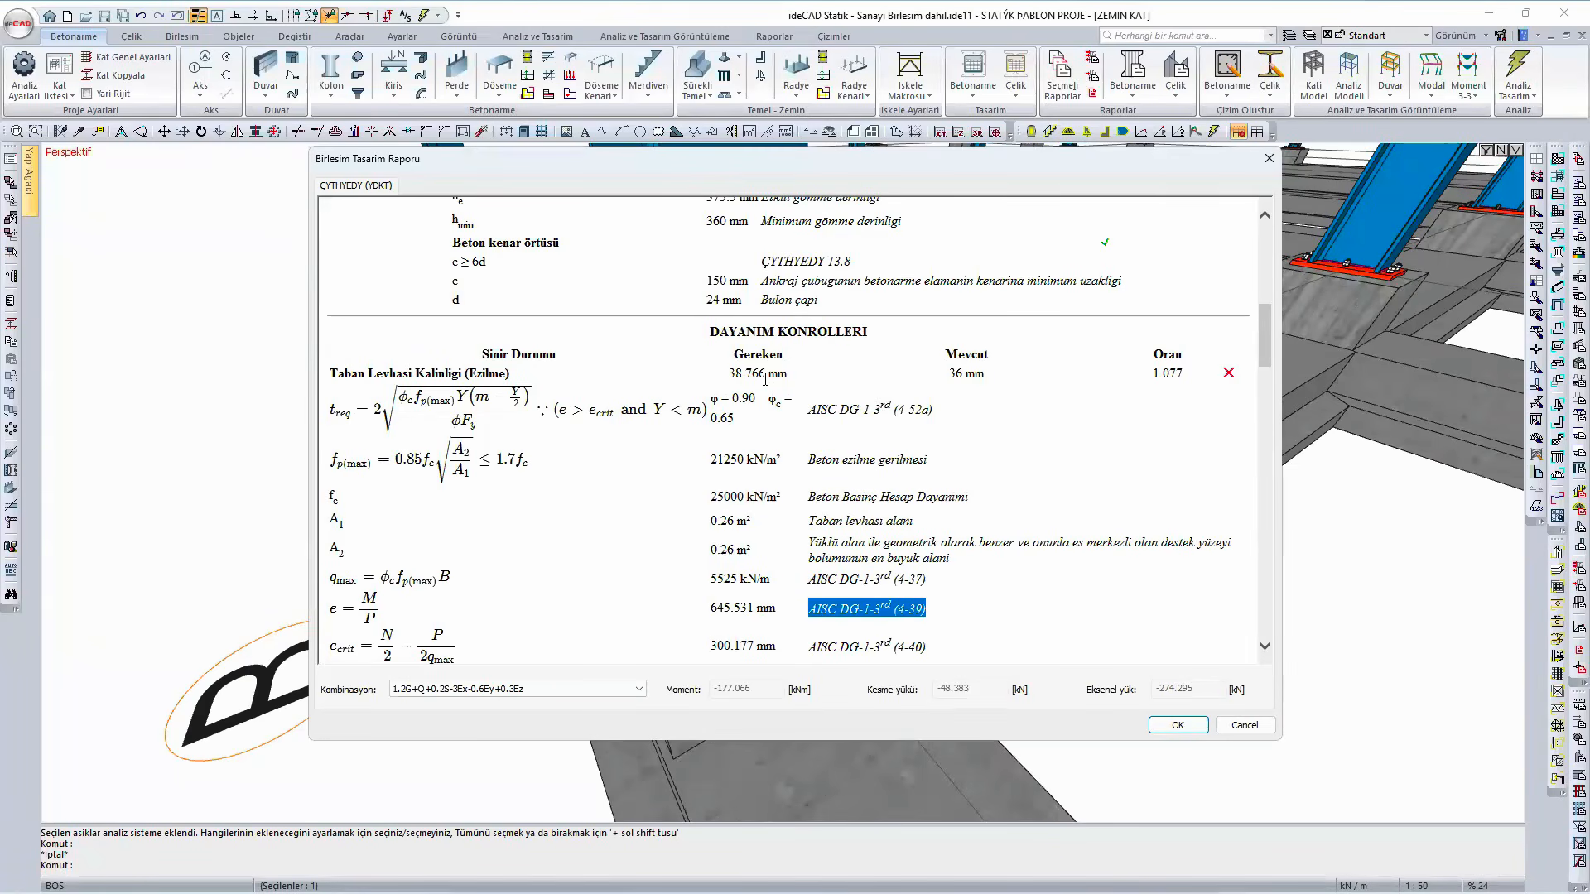
left_click(1177, 725)
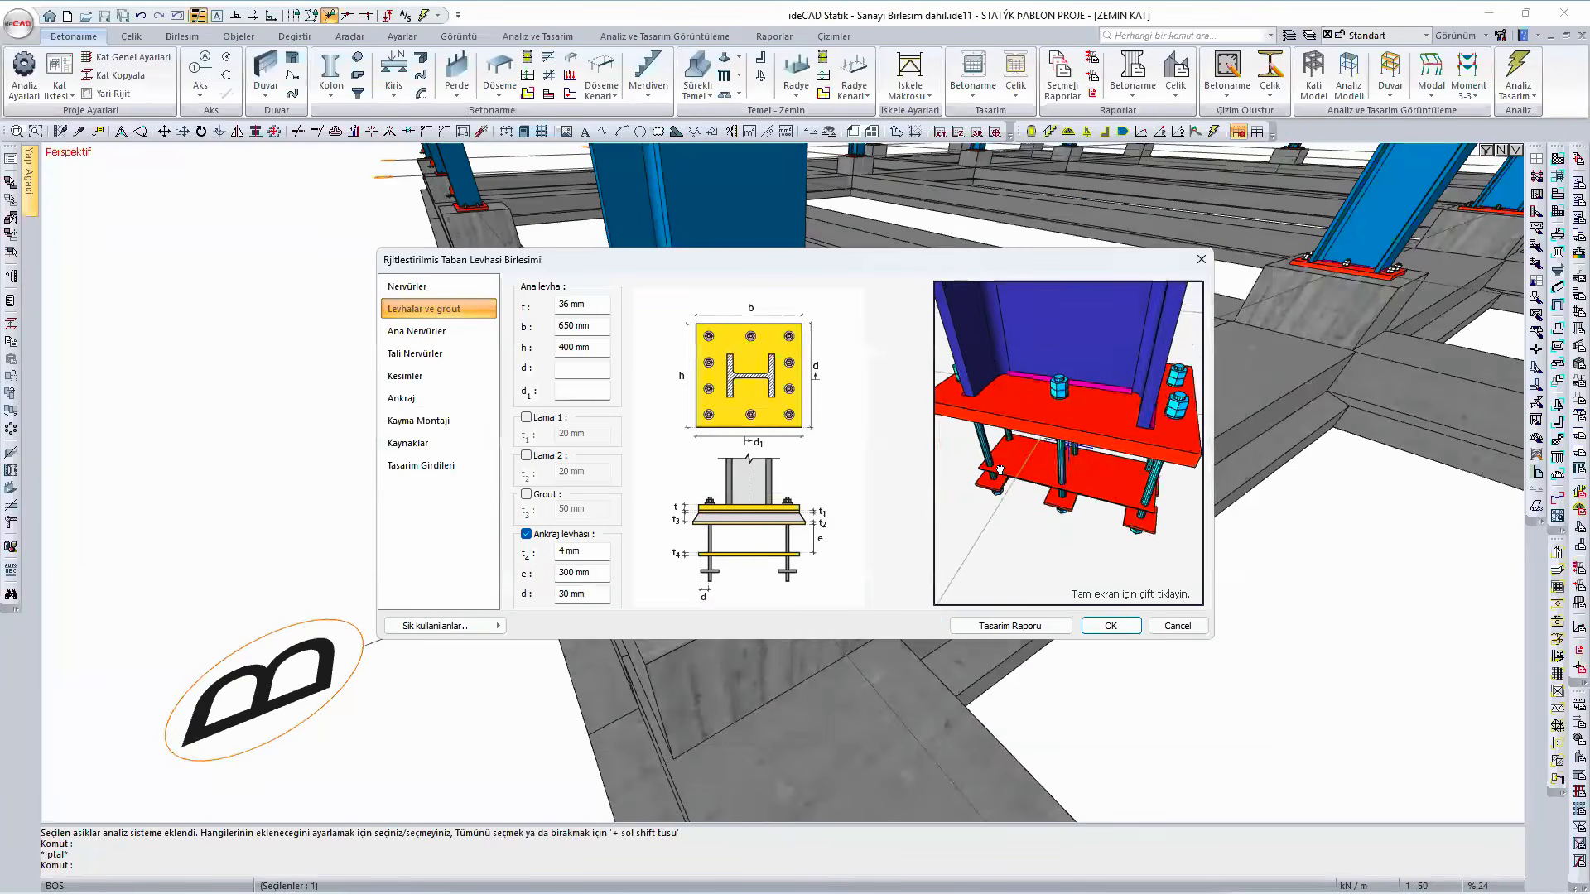
- Set the main base plate's h dimension to 380 mm and review the plate thickness check in the design report
left_click_drag(1000, 469, 1082, 443)
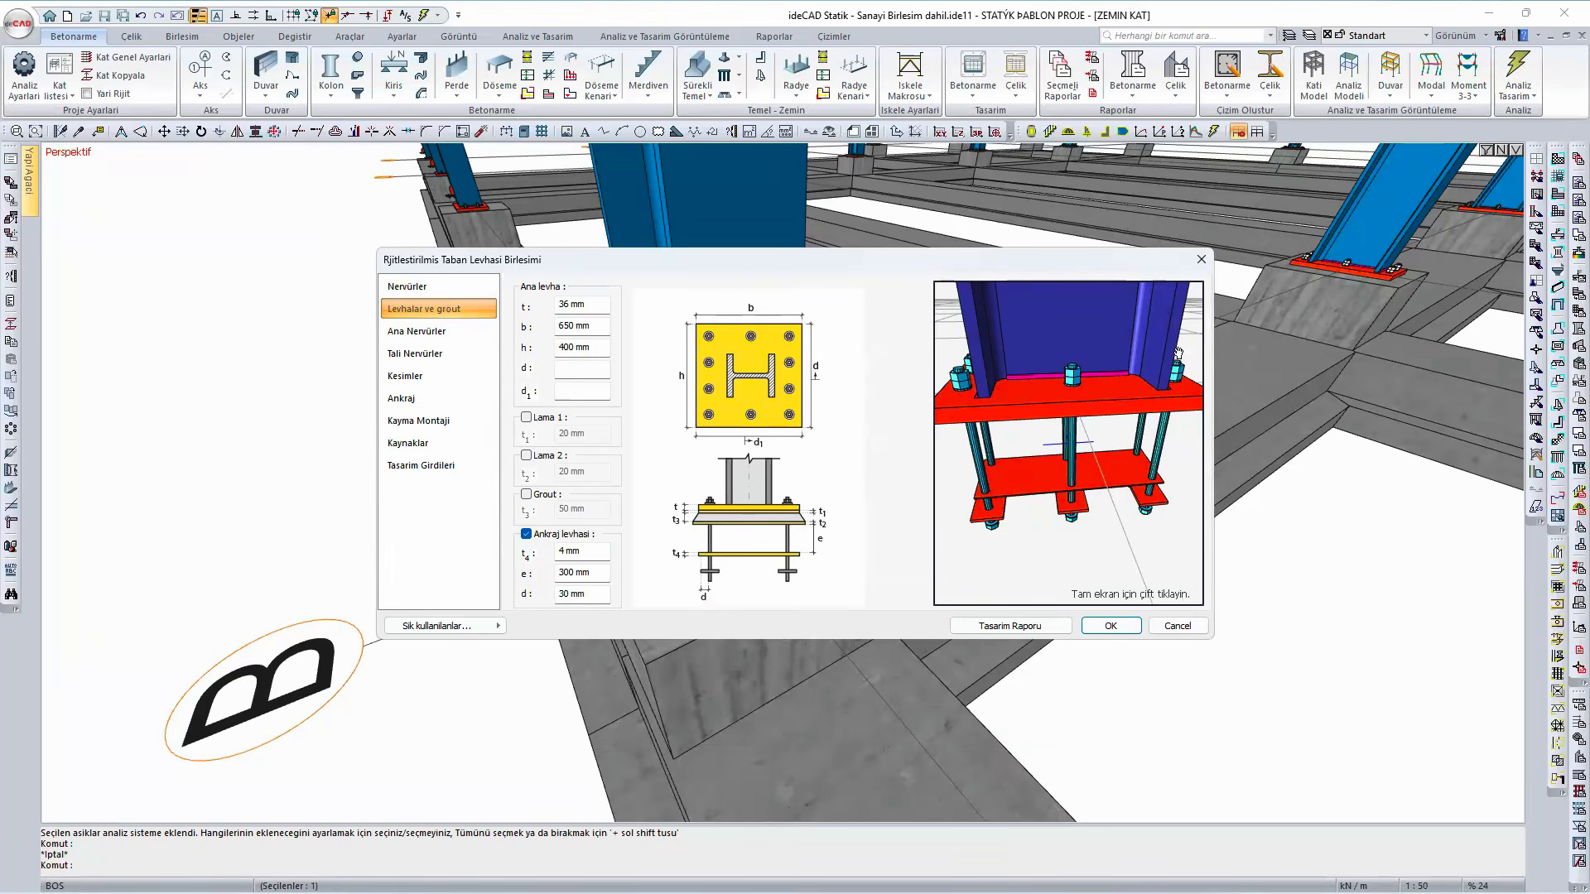
left_click_drag(1137, 412, 1047, 445)
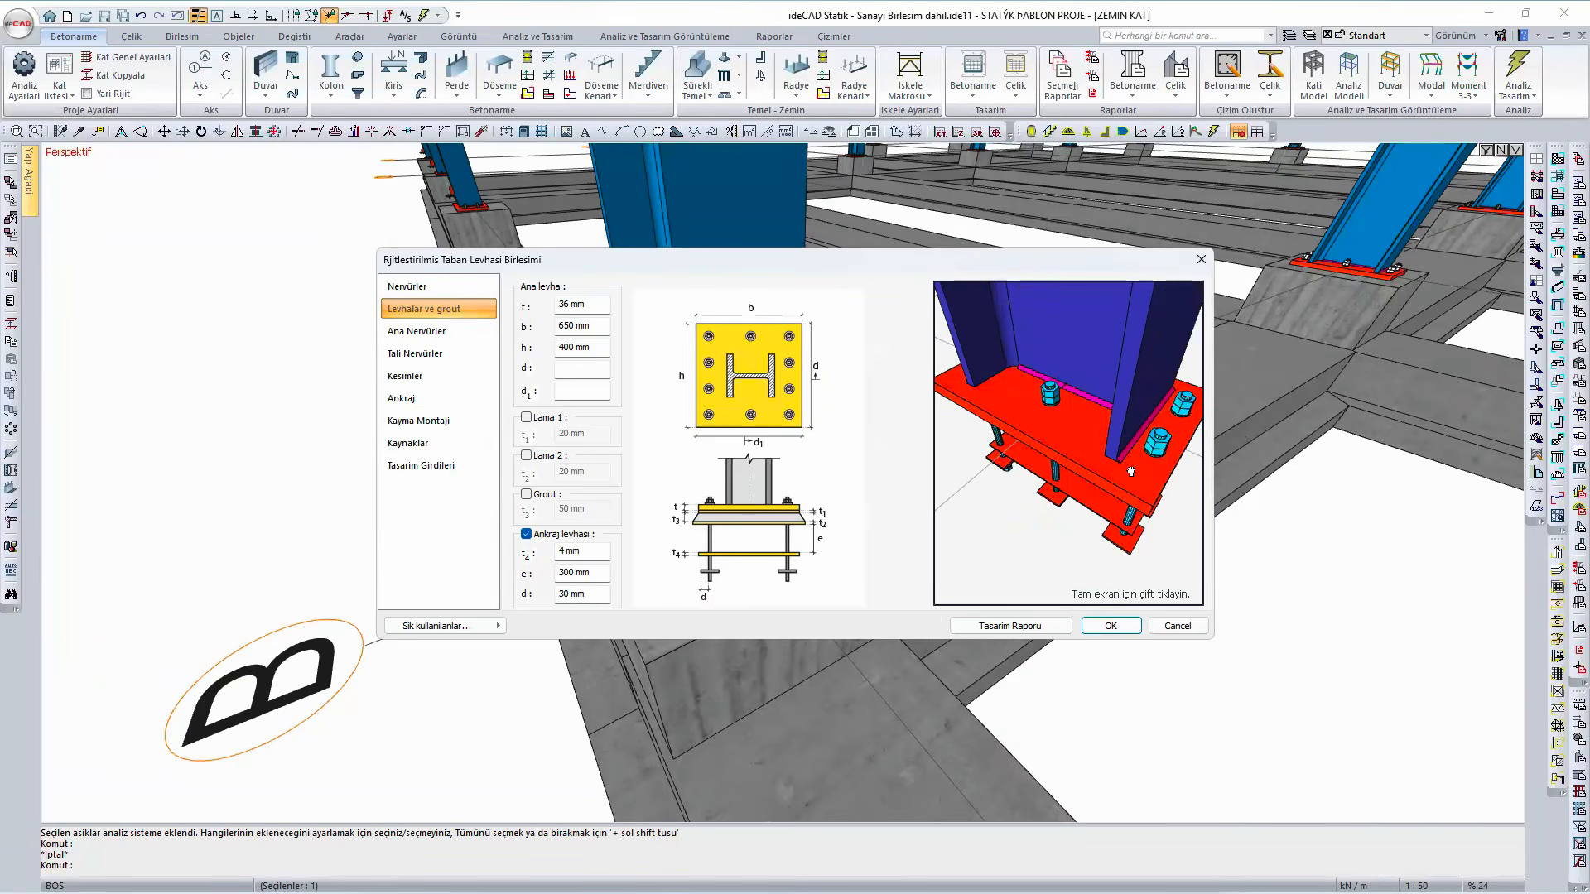
left_click_drag(1131, 471, 1056, 426)
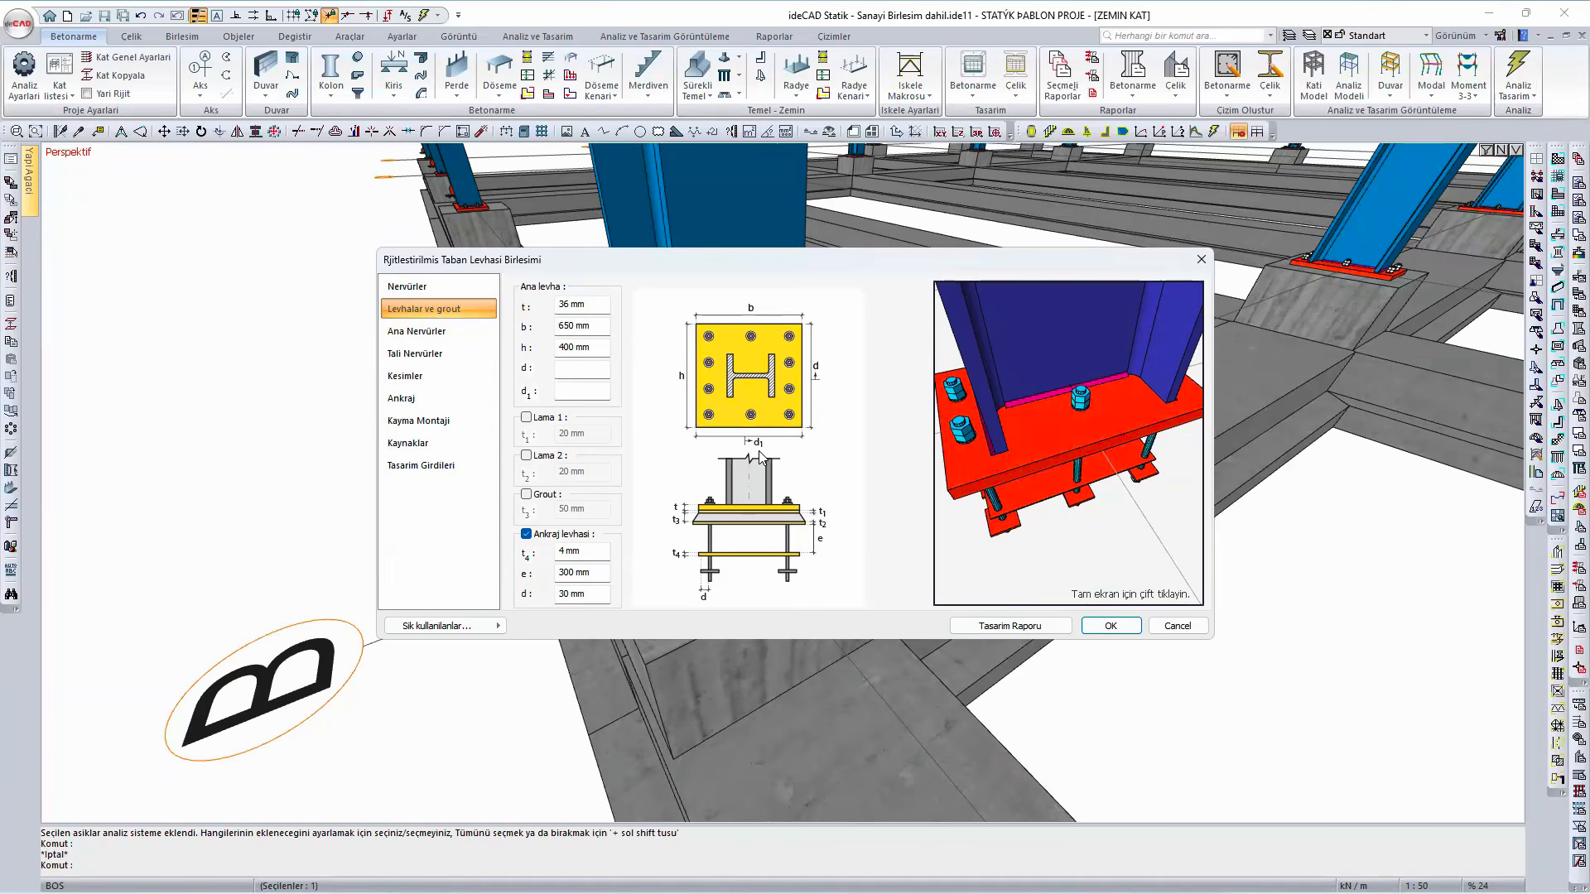
double_click(568, 347)
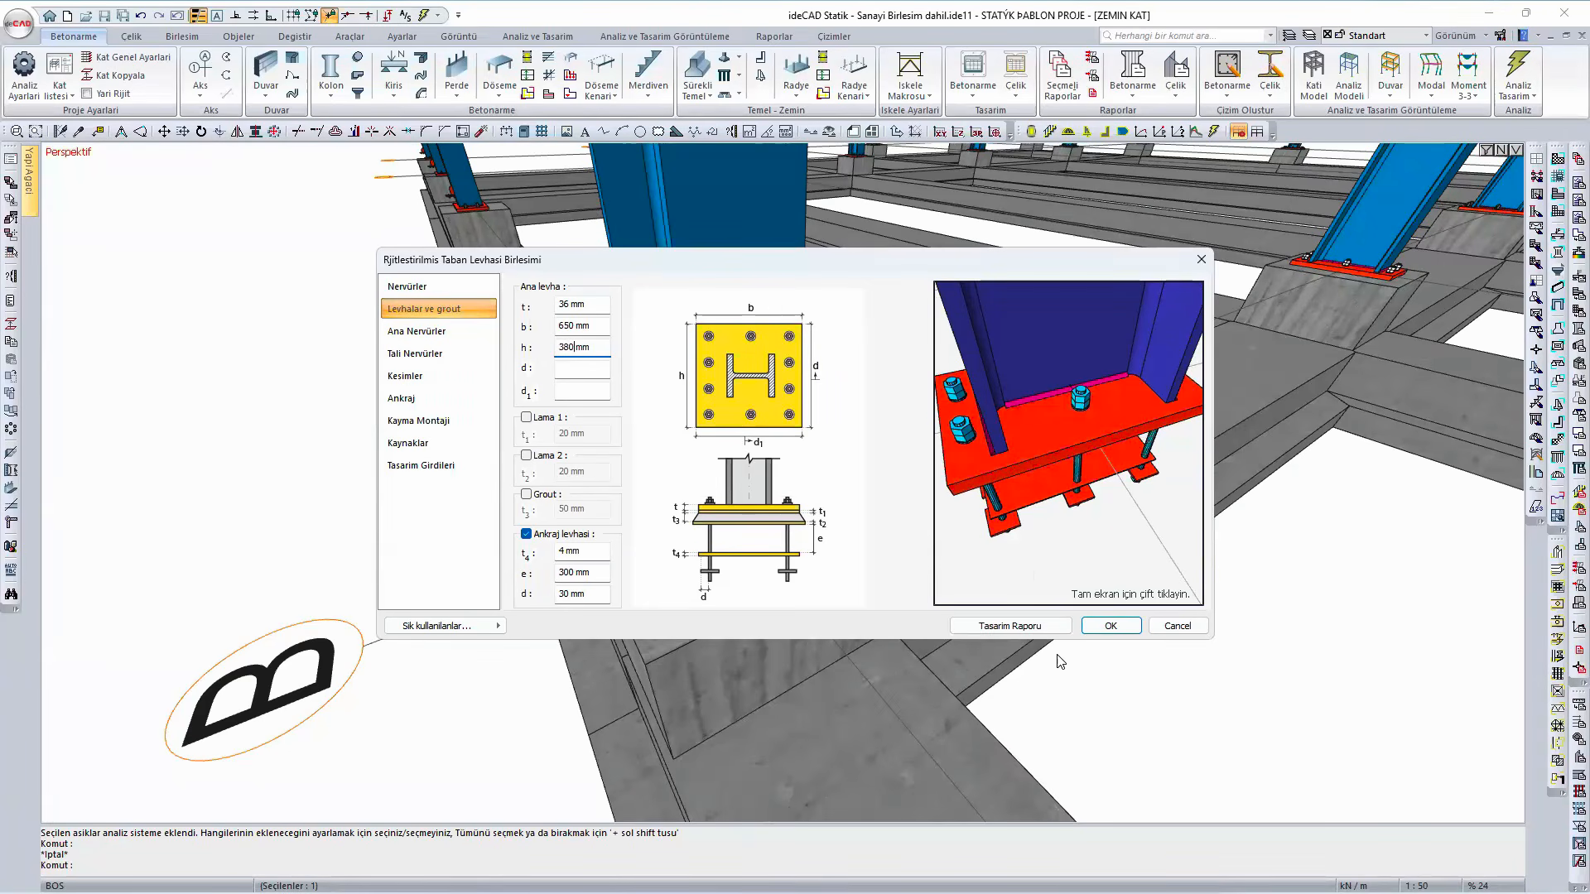
left_click(1020, 628)
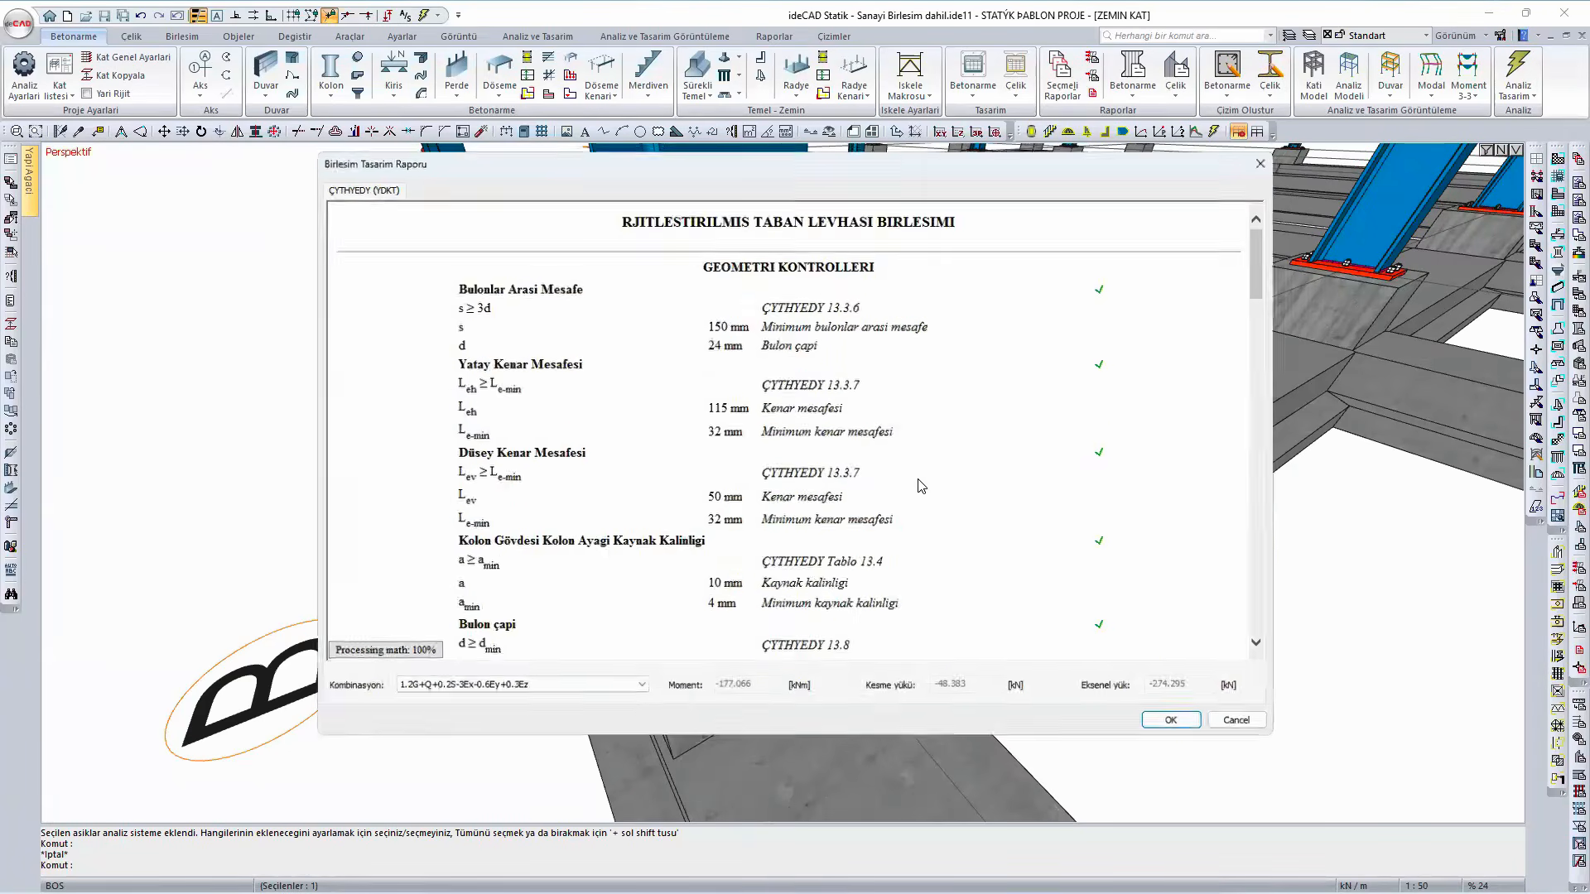
scroll(911, 476, "down", 5)
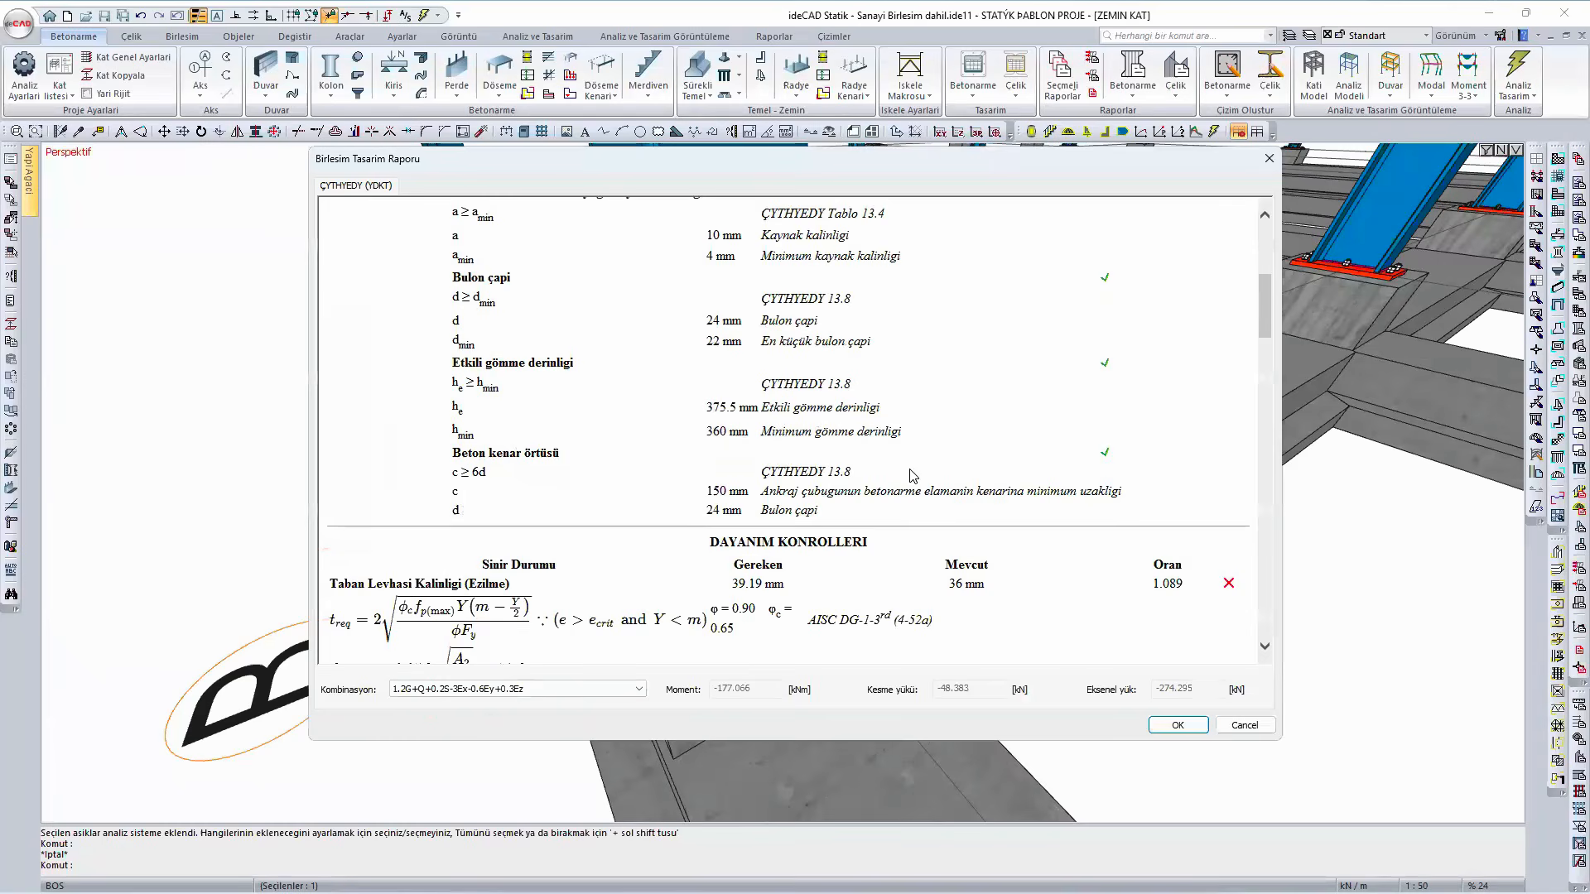
left_click(1188, 732)
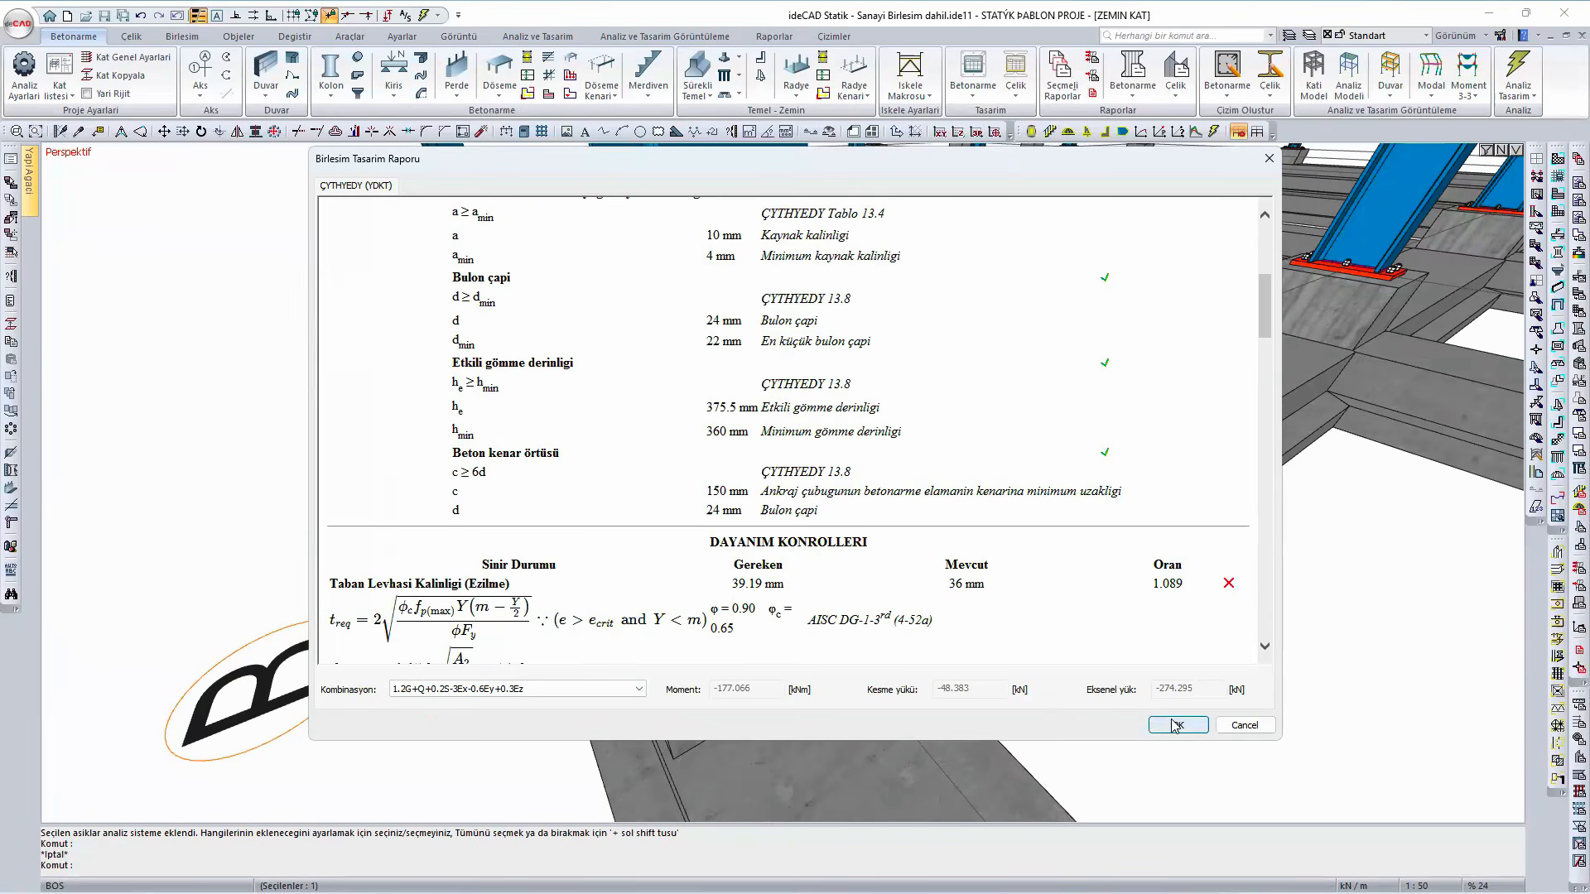
left_click(1154, 727)
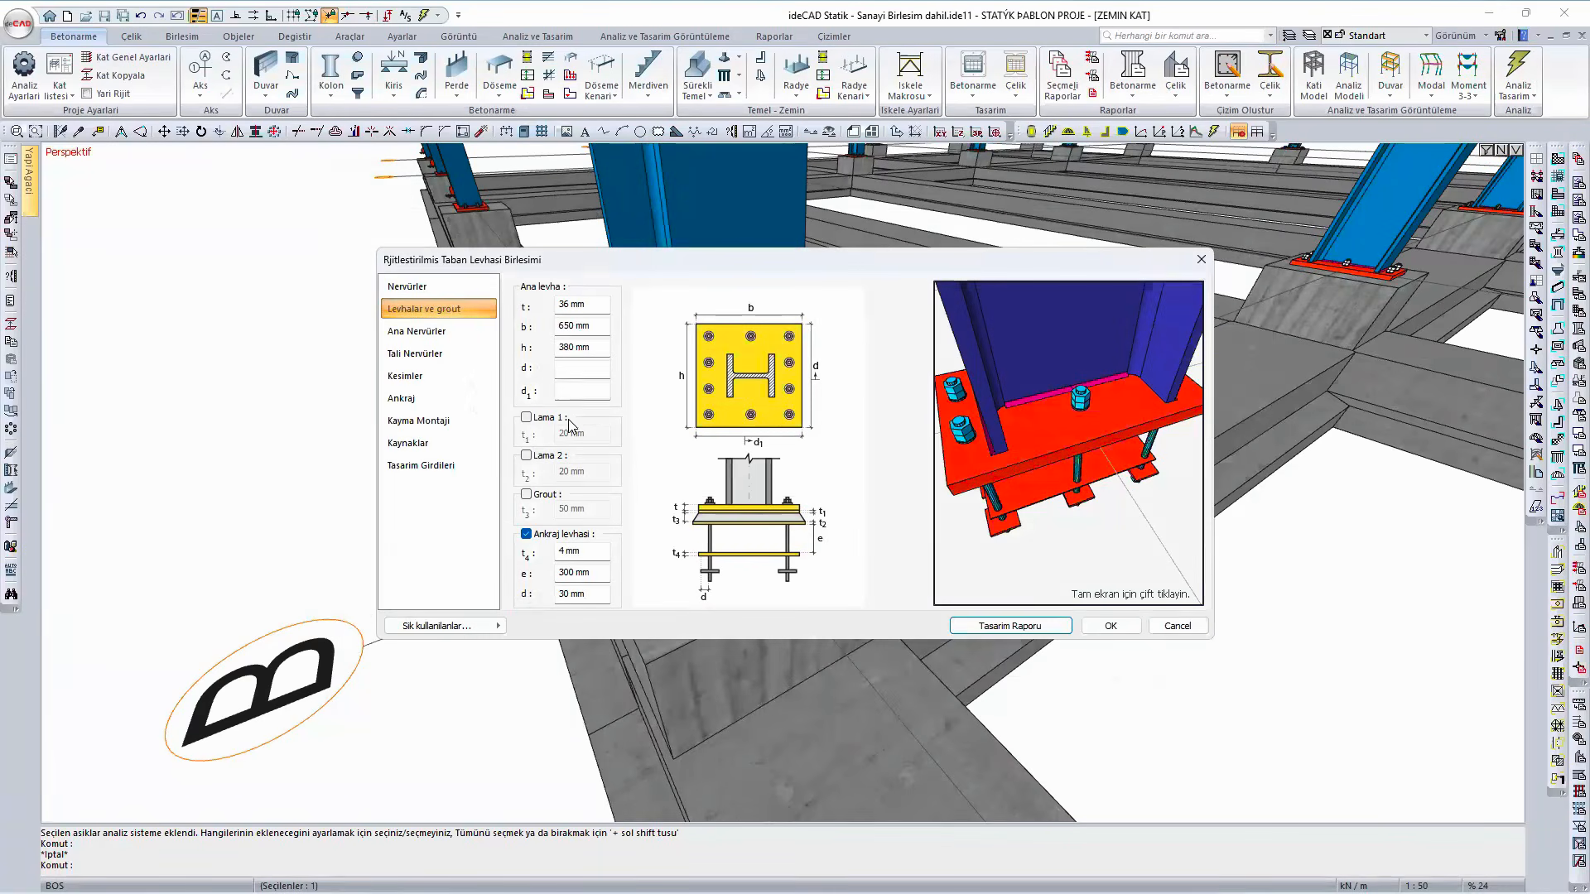
- Set the main base plate's h dimension to 420 mm and review the recalculated plate thickness check in the design report
double_click(557, 348)
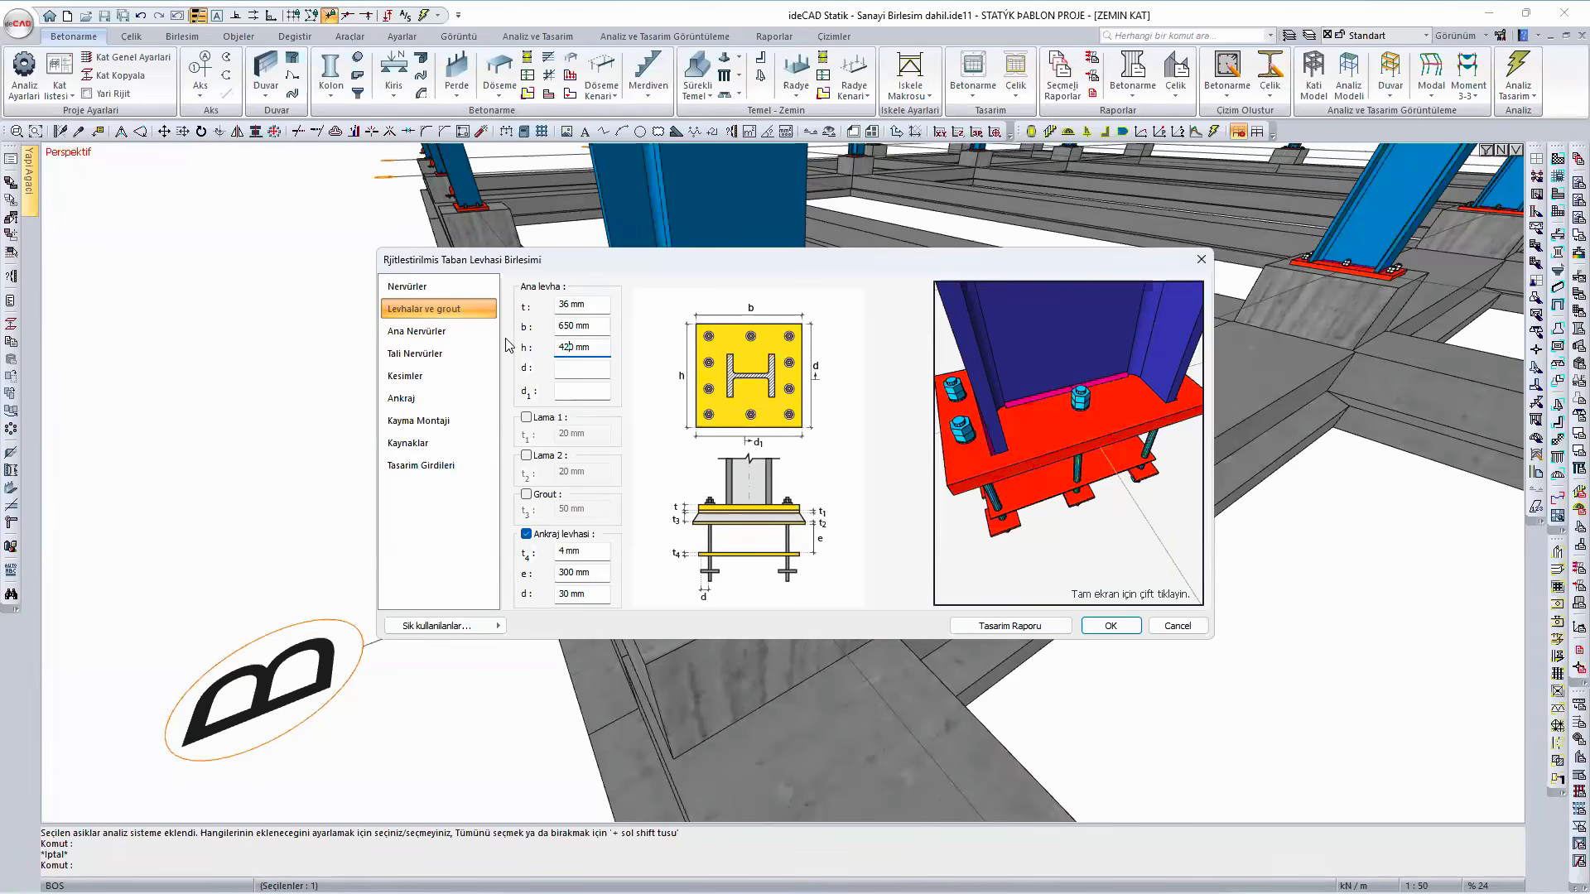
type("42")
left_click(985, 629)
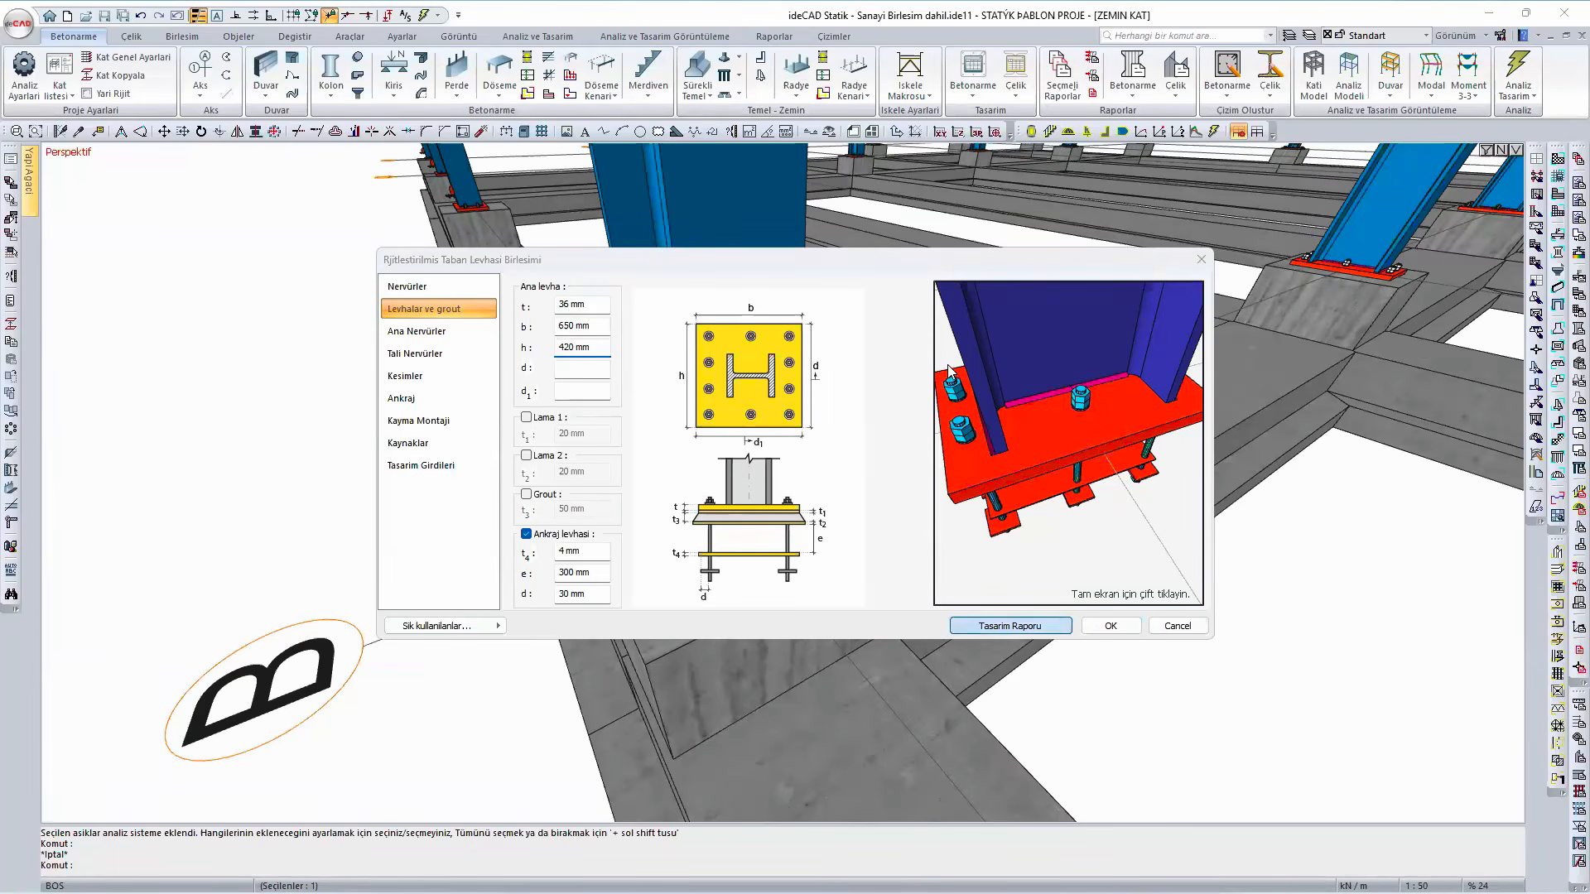
scroll(928, 436, "down", 10)
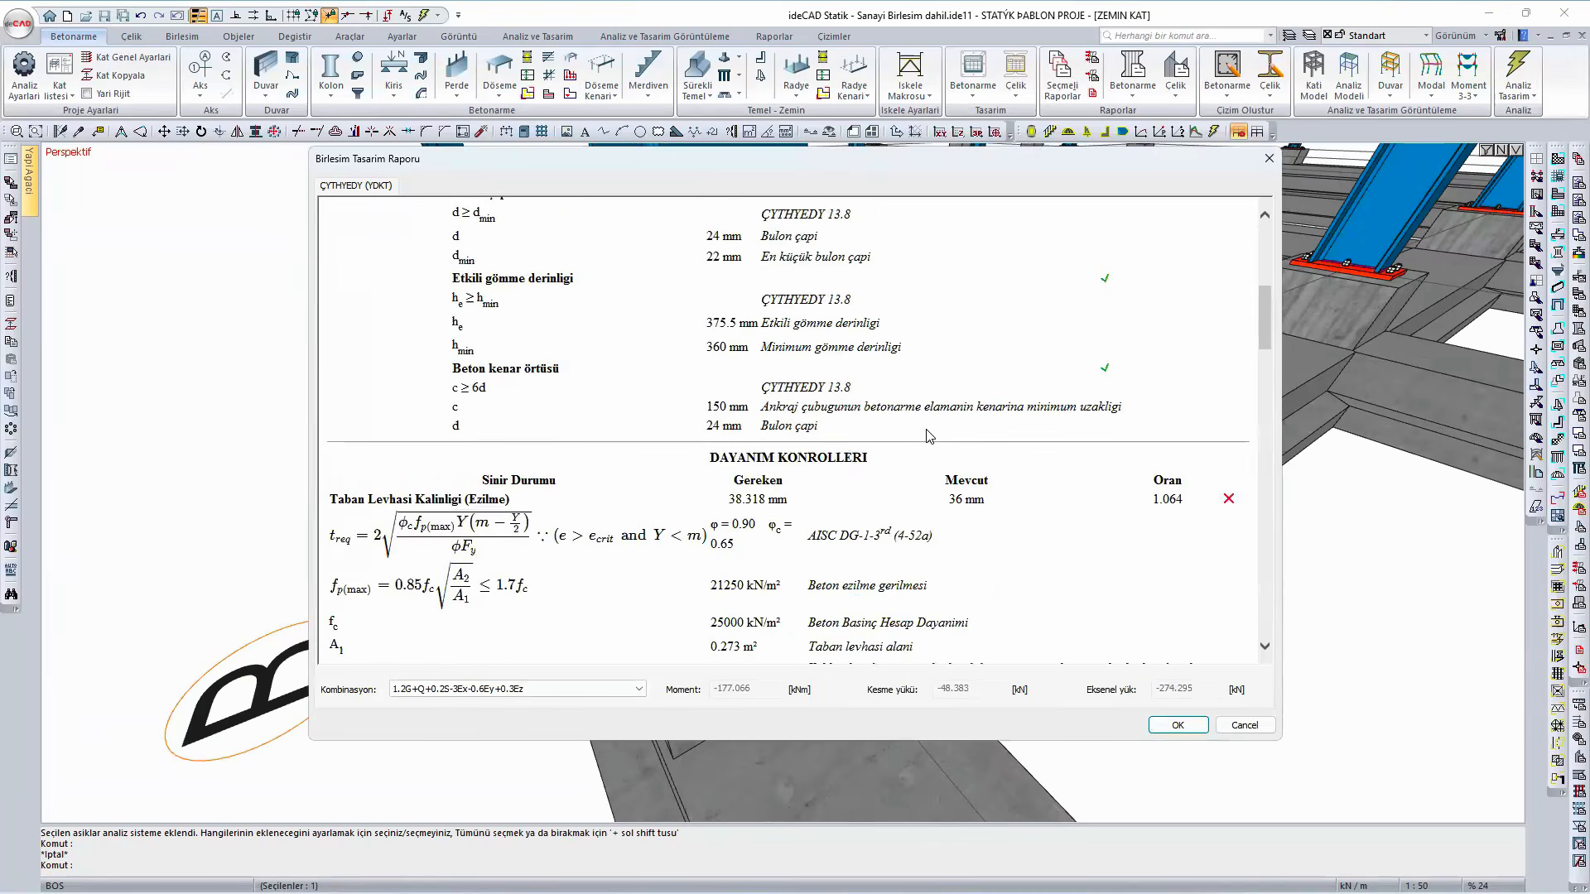
scroll(928, 435, "down", 1)
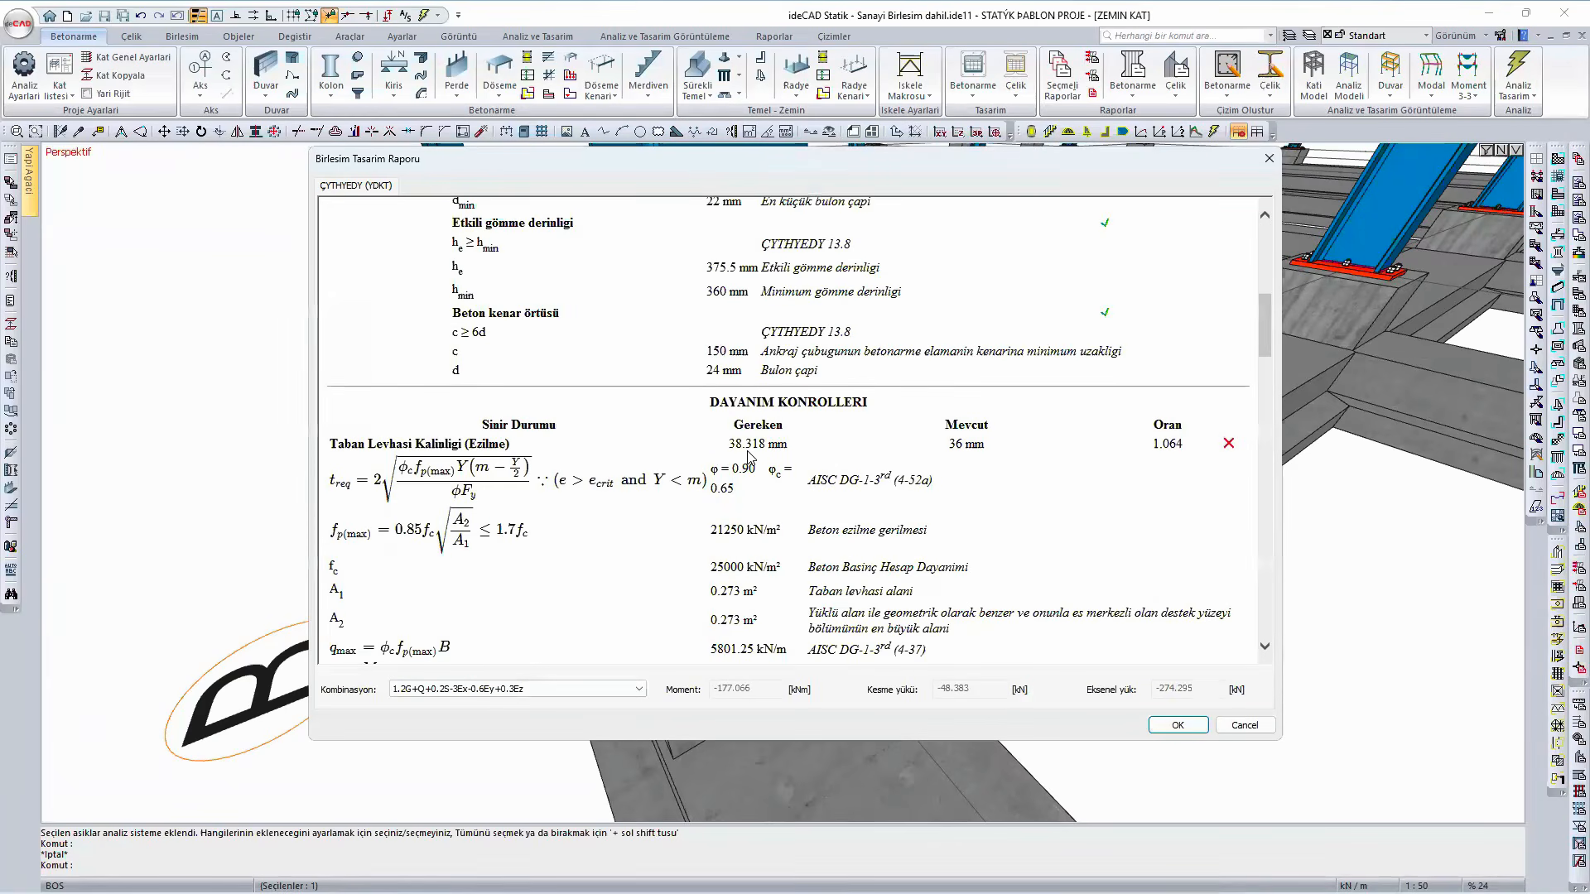
left_click(1177, 725)
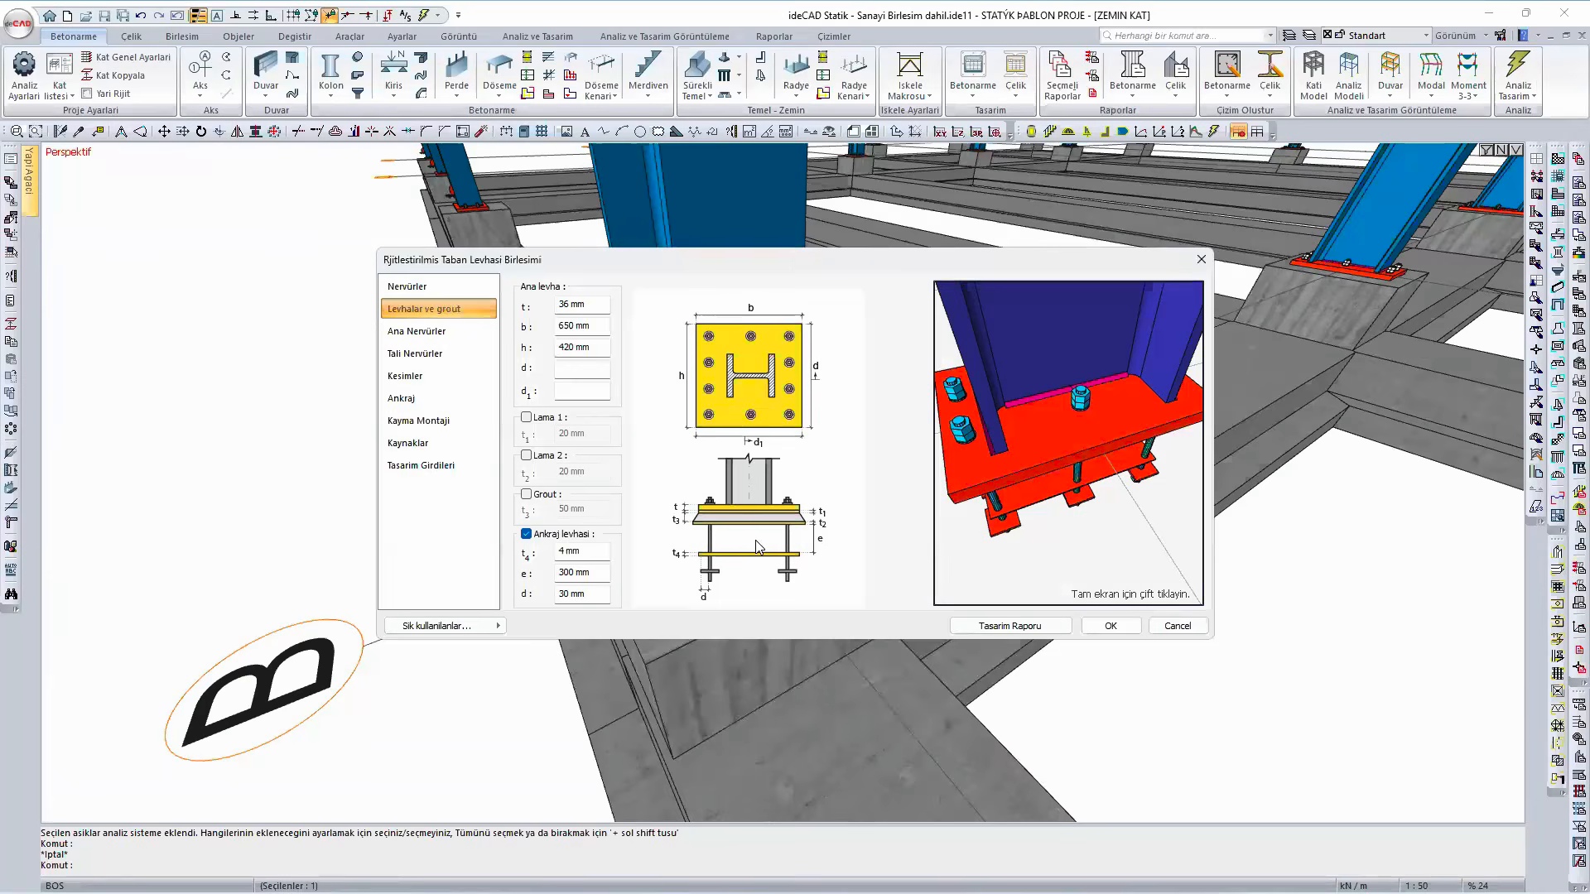
- Set the main base plate's h dimension to 450 mm and compare the required and available plate thickness in the design report
left_click(571, 327)
left_click(570, 349)
left_click(1031, 626)
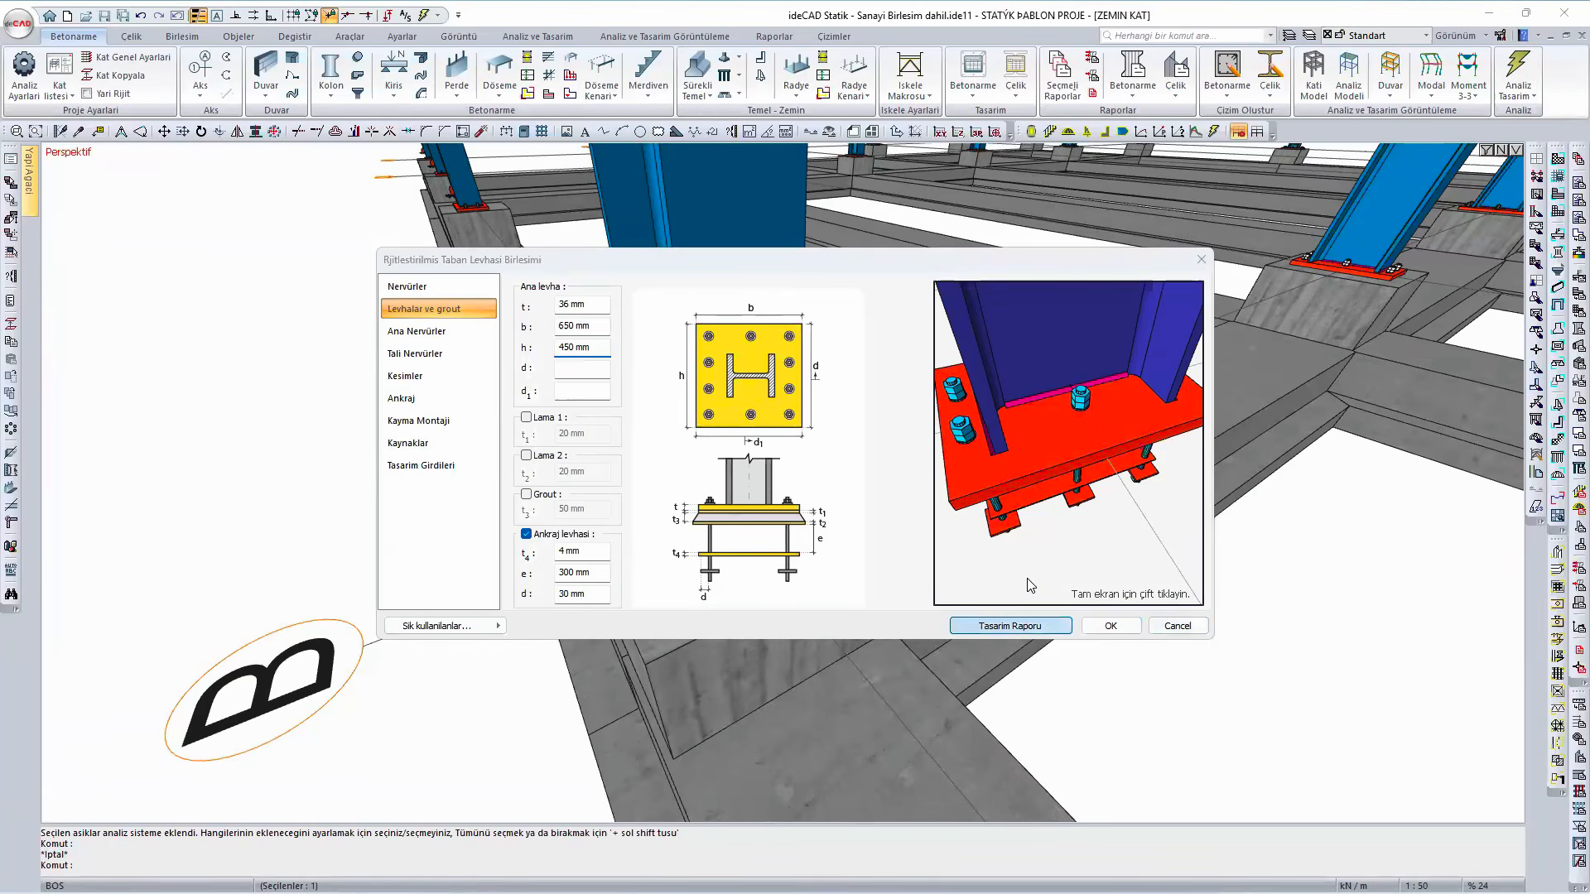
scroll(941, 475, "down", 6)
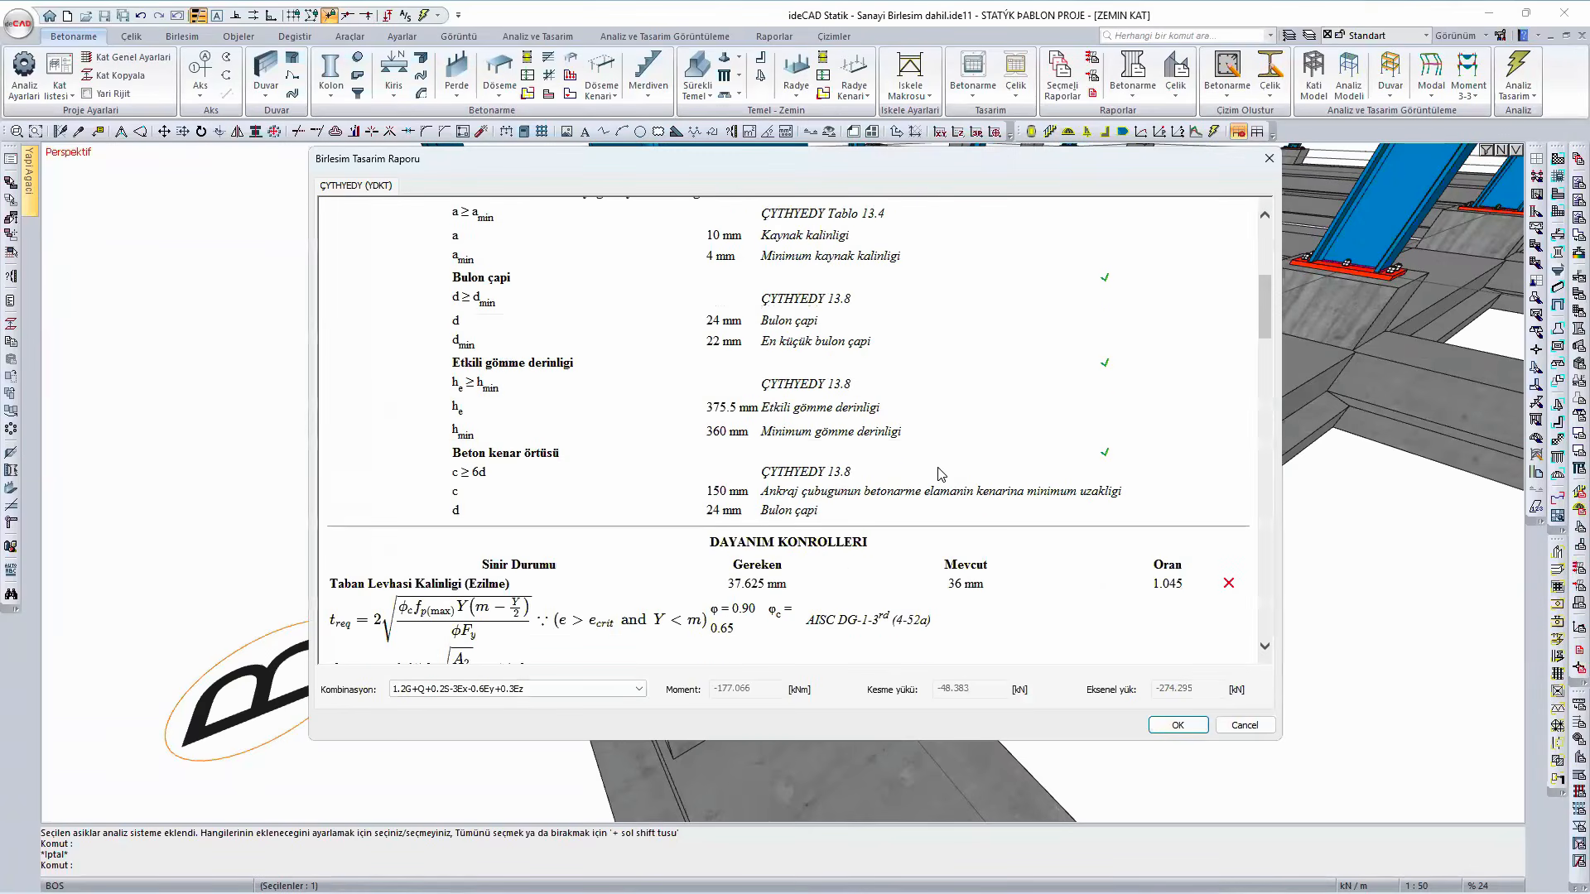
scroll(941, 474, "down", 3)
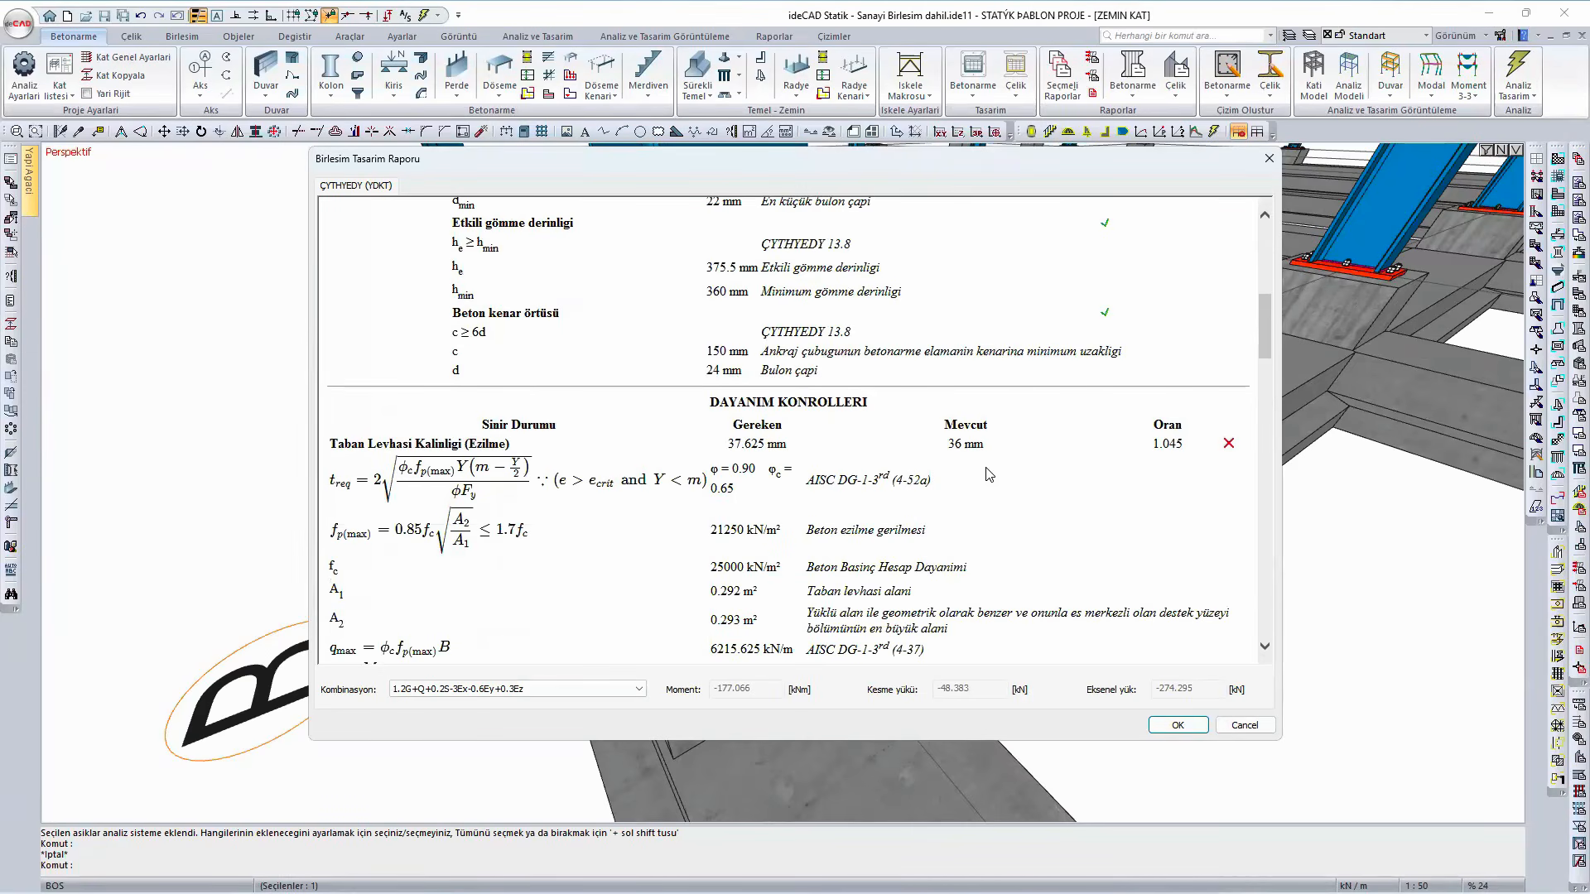
left_click(1177, 725)
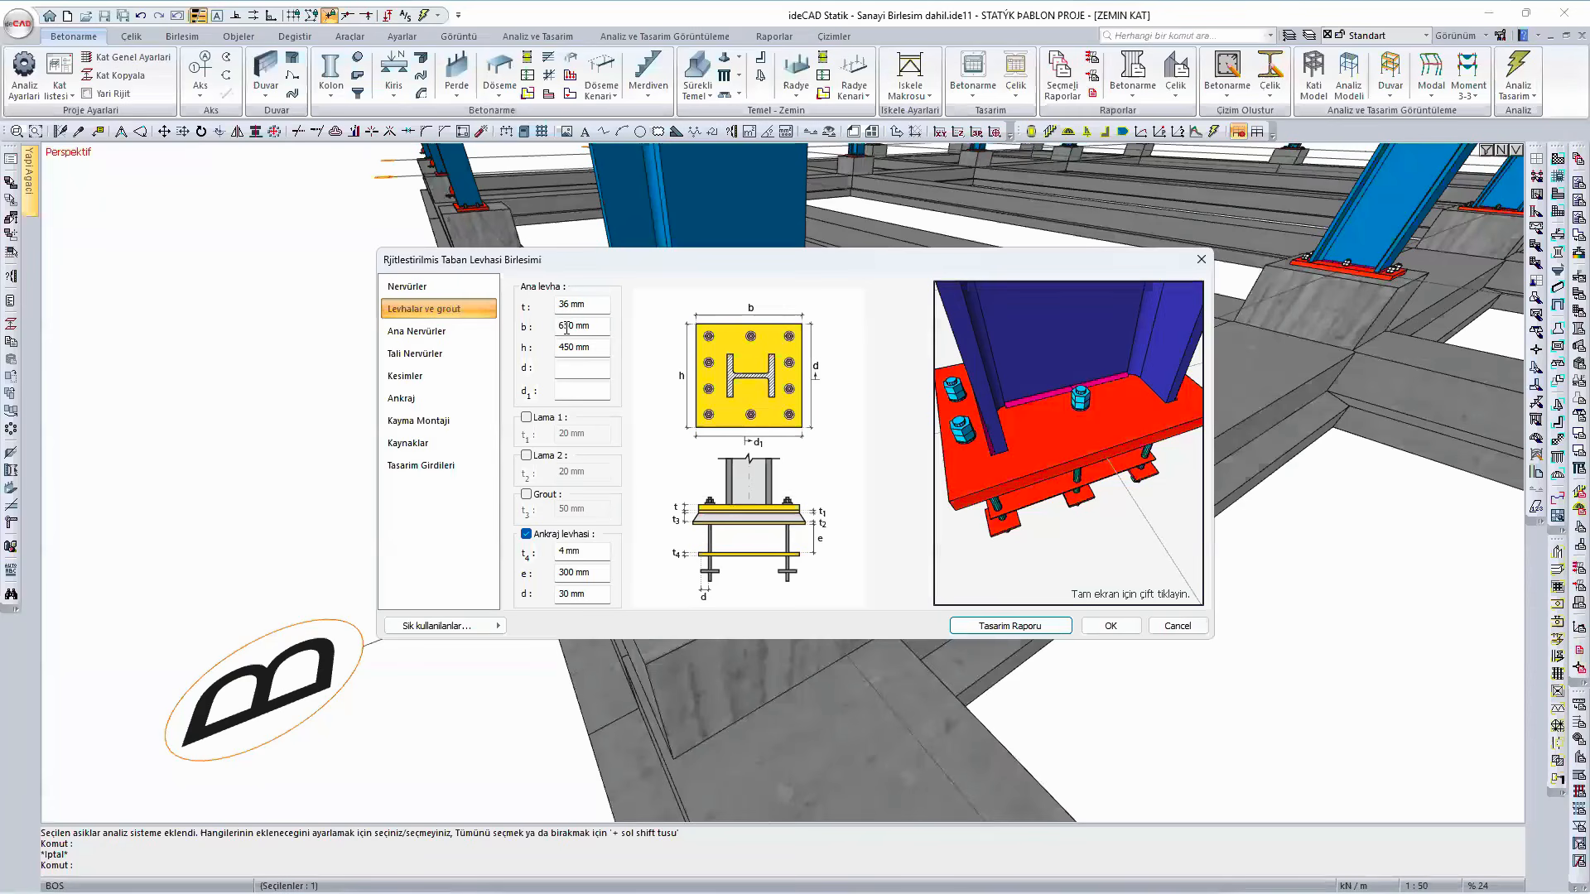
- Set the main base plate's b dimension to 670 mm, review the plate thickness check in the design report and close it
left_click(569, 329)
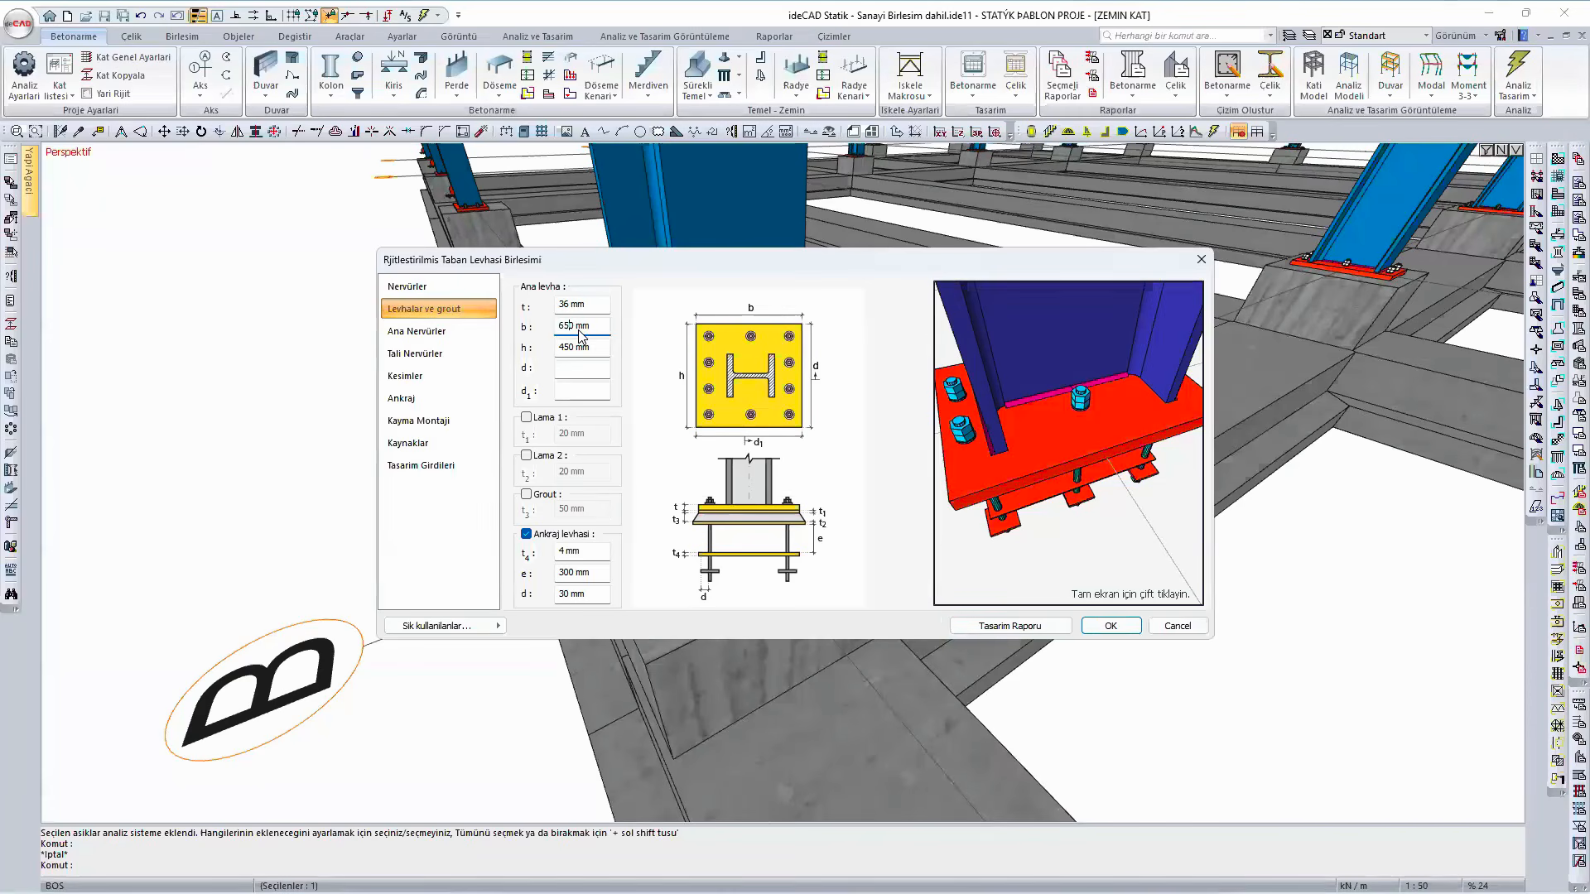
key("BackSpace")
type("7")
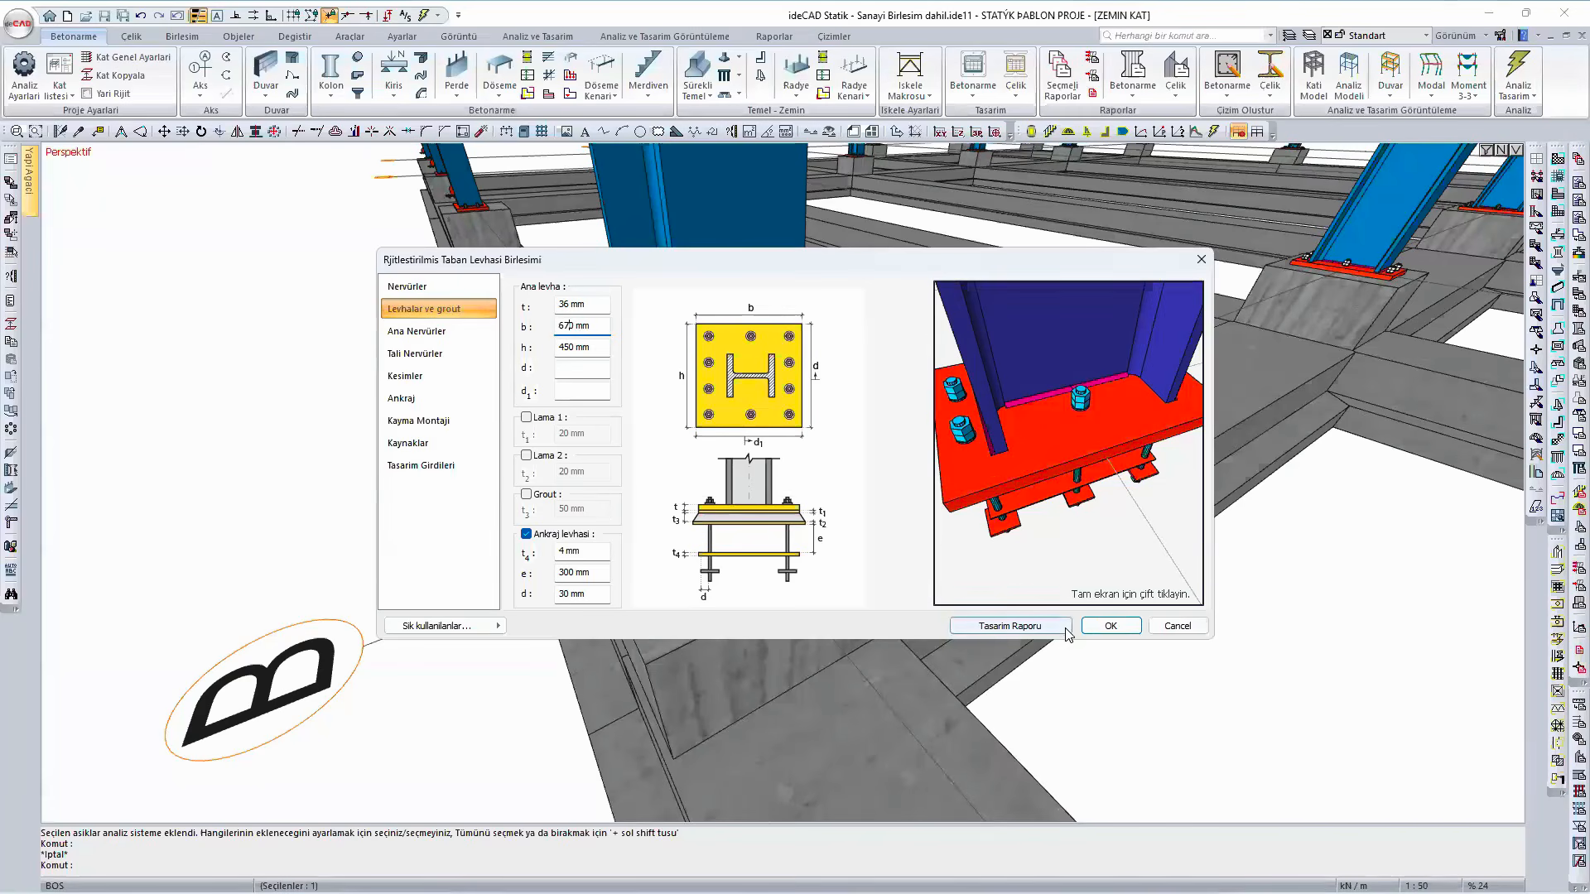
left_click(1009, 626)
scroll(977, 497, "down", 10)
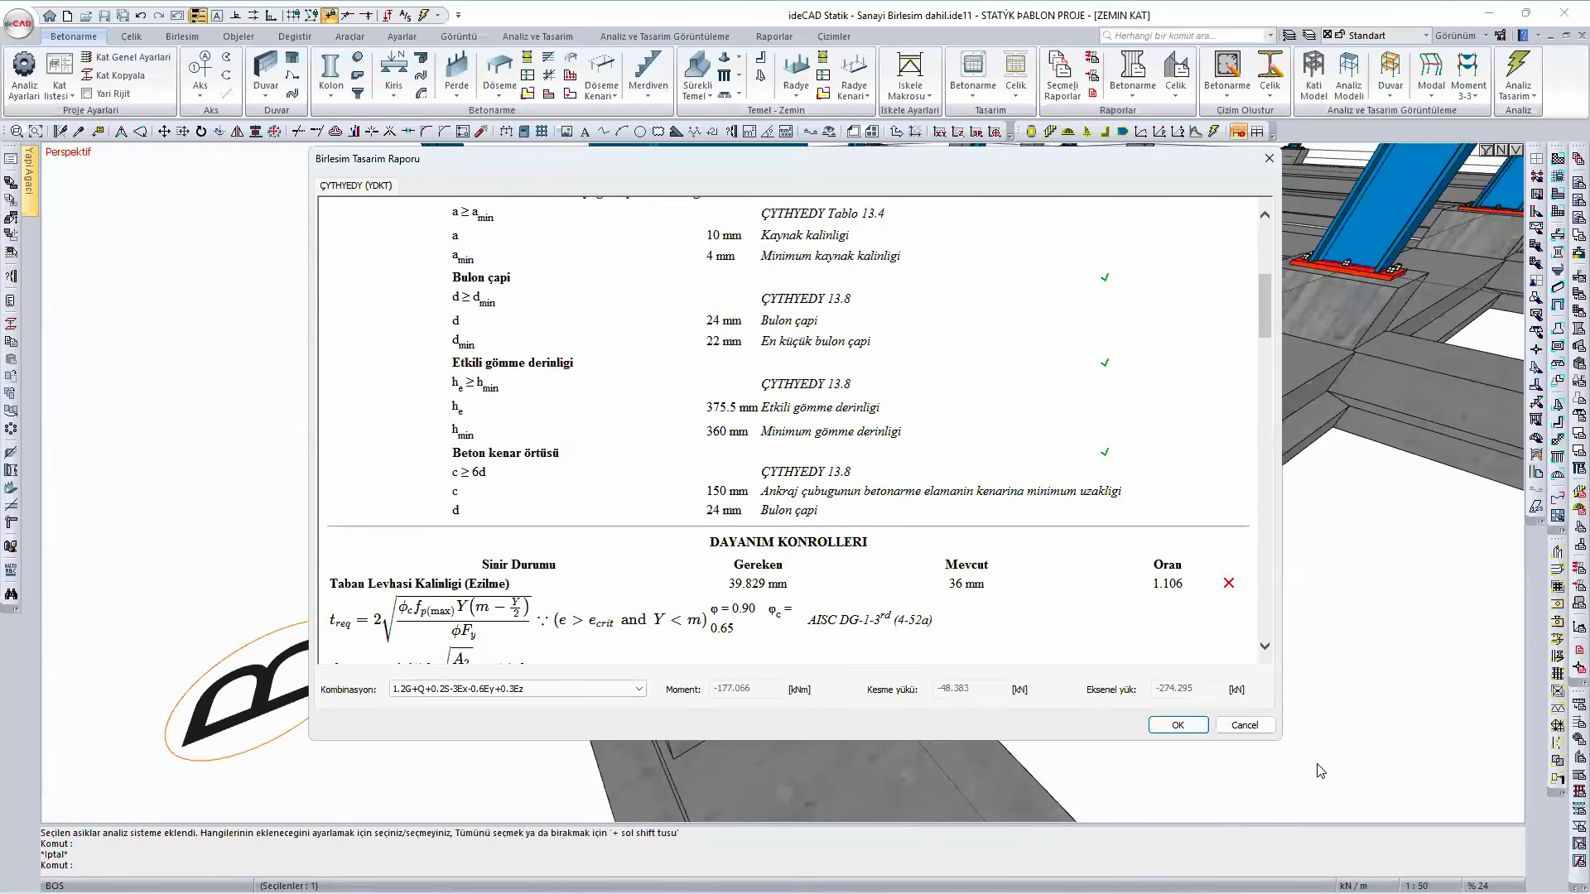
key("Escape")
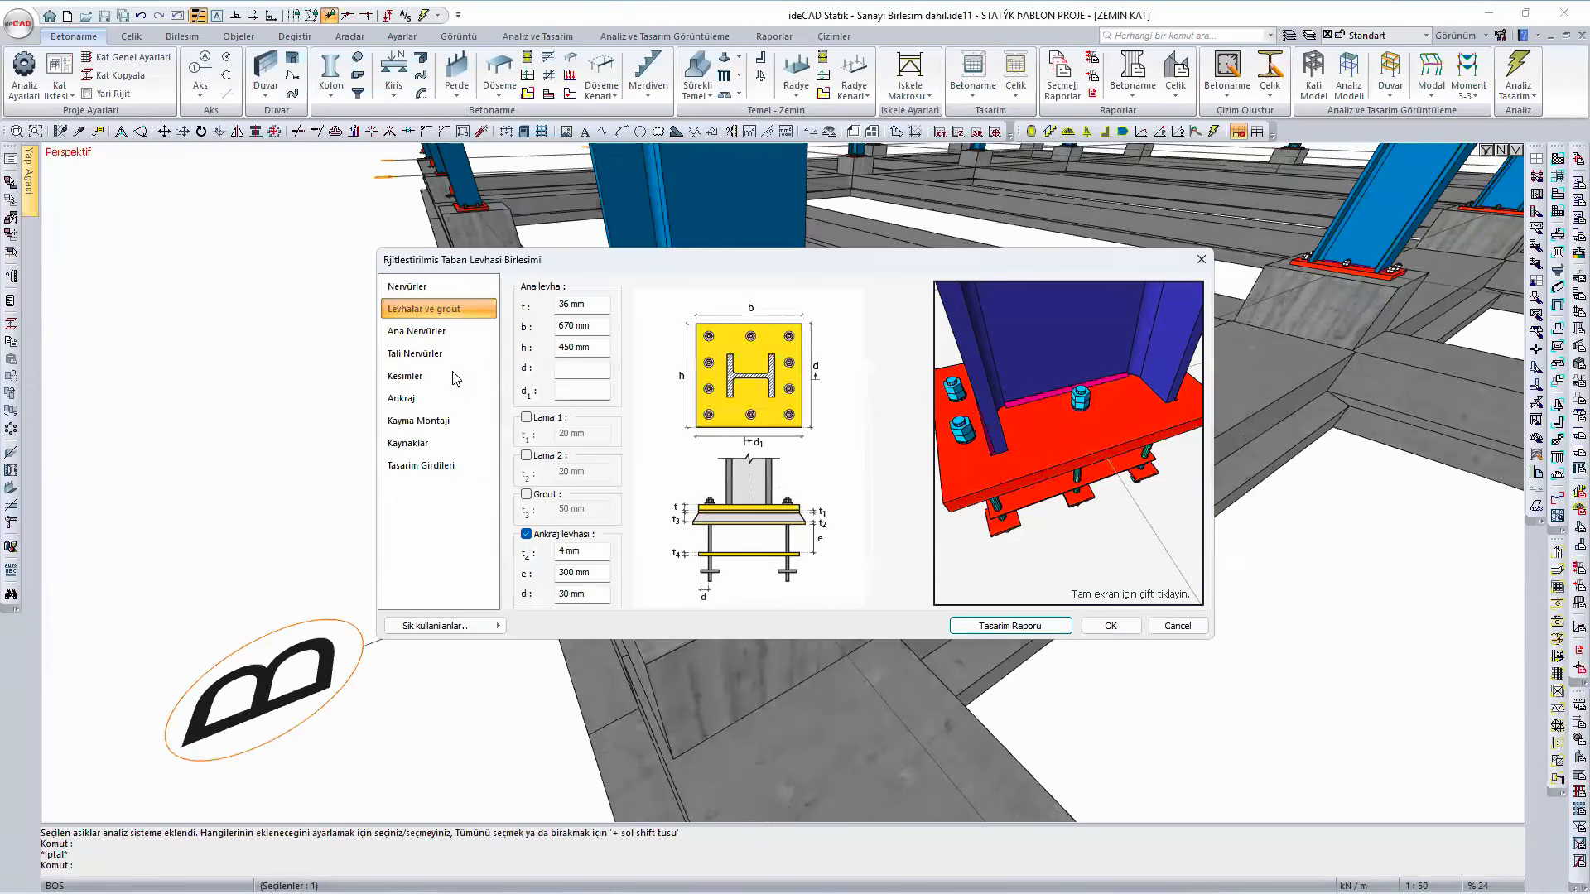
- Set the main base plate's b to 650 mm and h to 470 mm, and review the plate thickness check in the design report
left_click(571, 326)
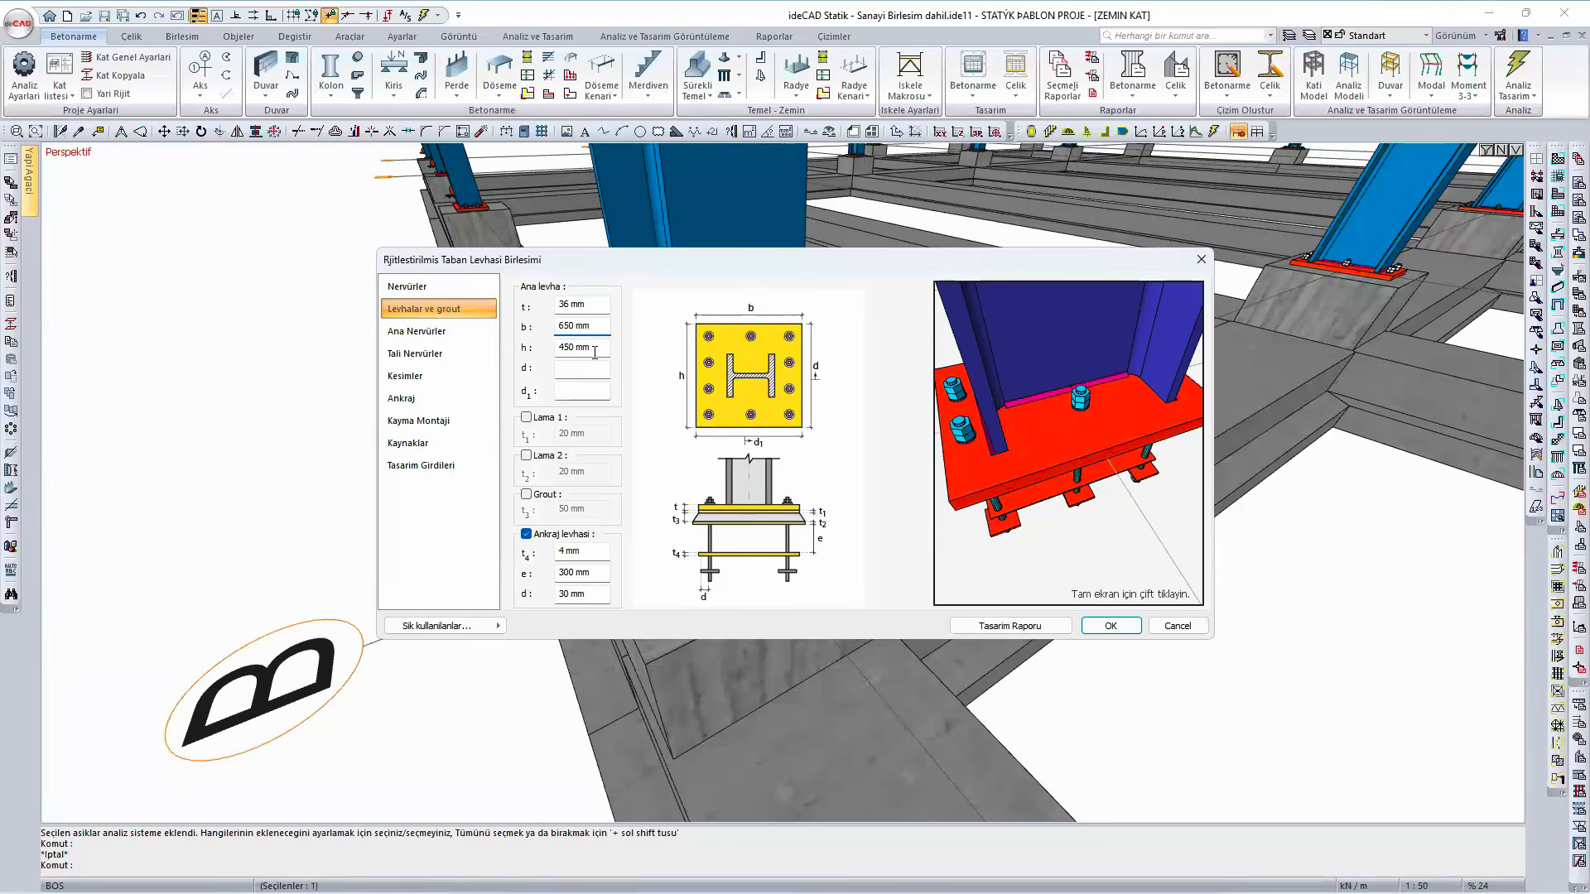
left_click(567, 348)
left_click(1010, 626)
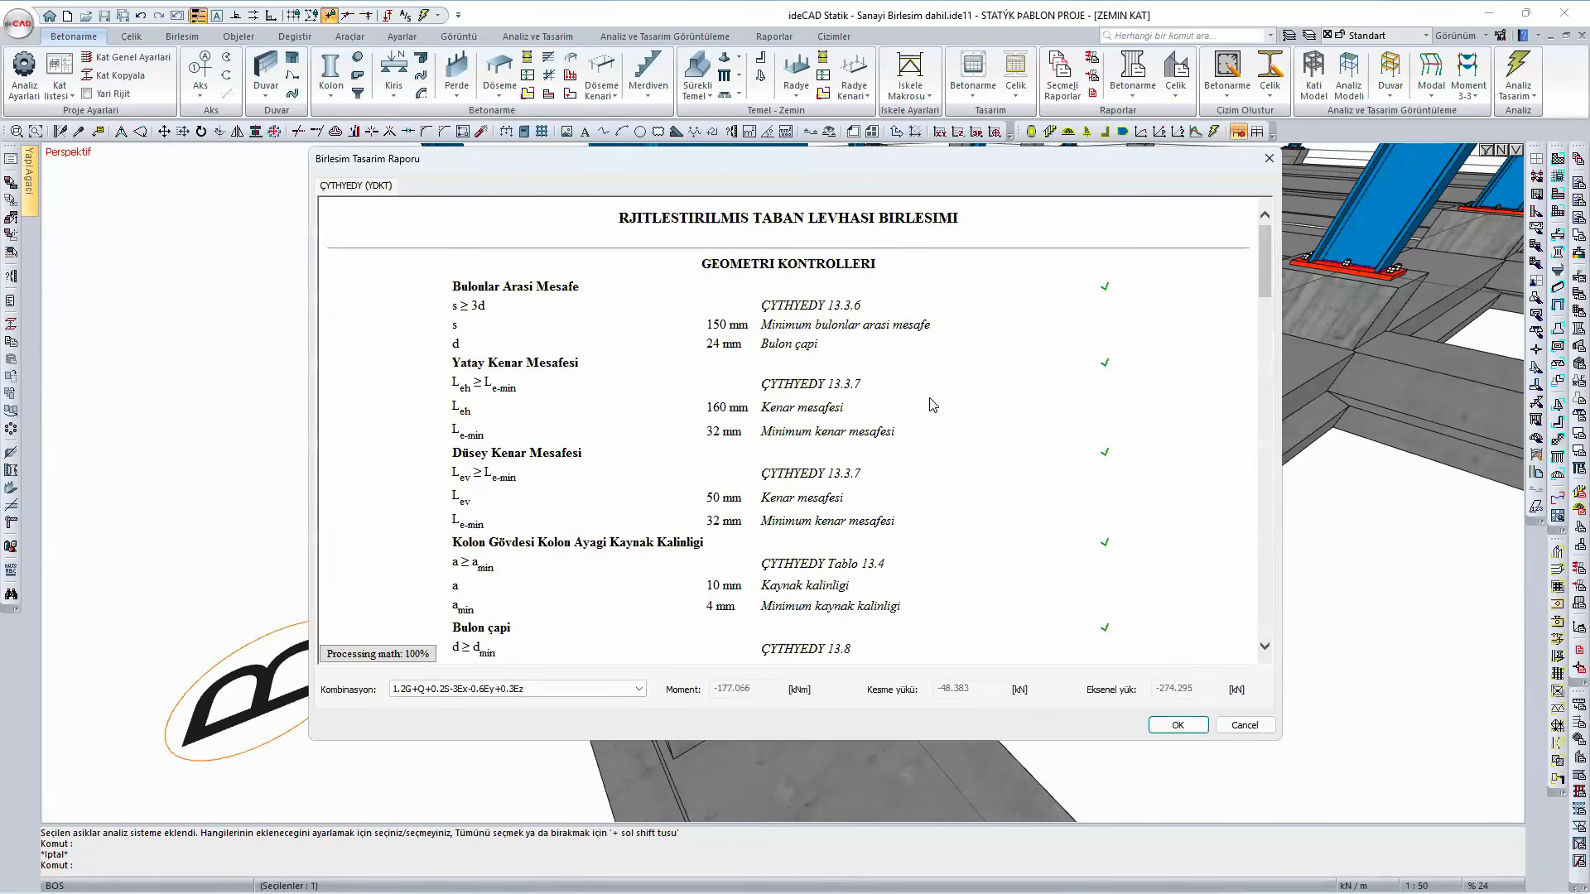
scroll(933, 404, "down", 5)
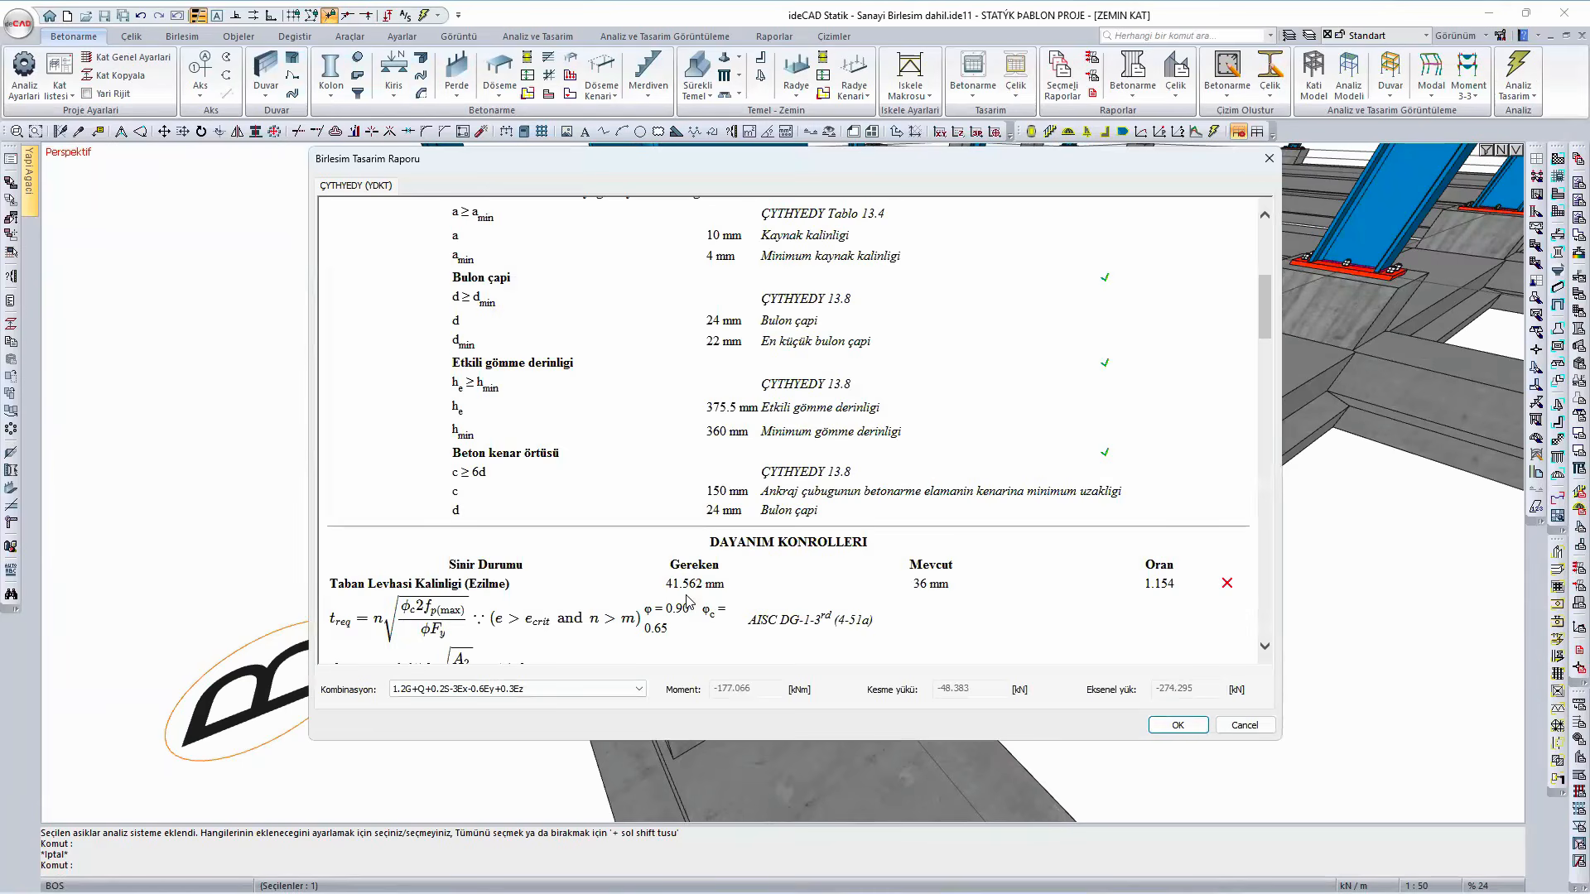
left_click(1169, 725)
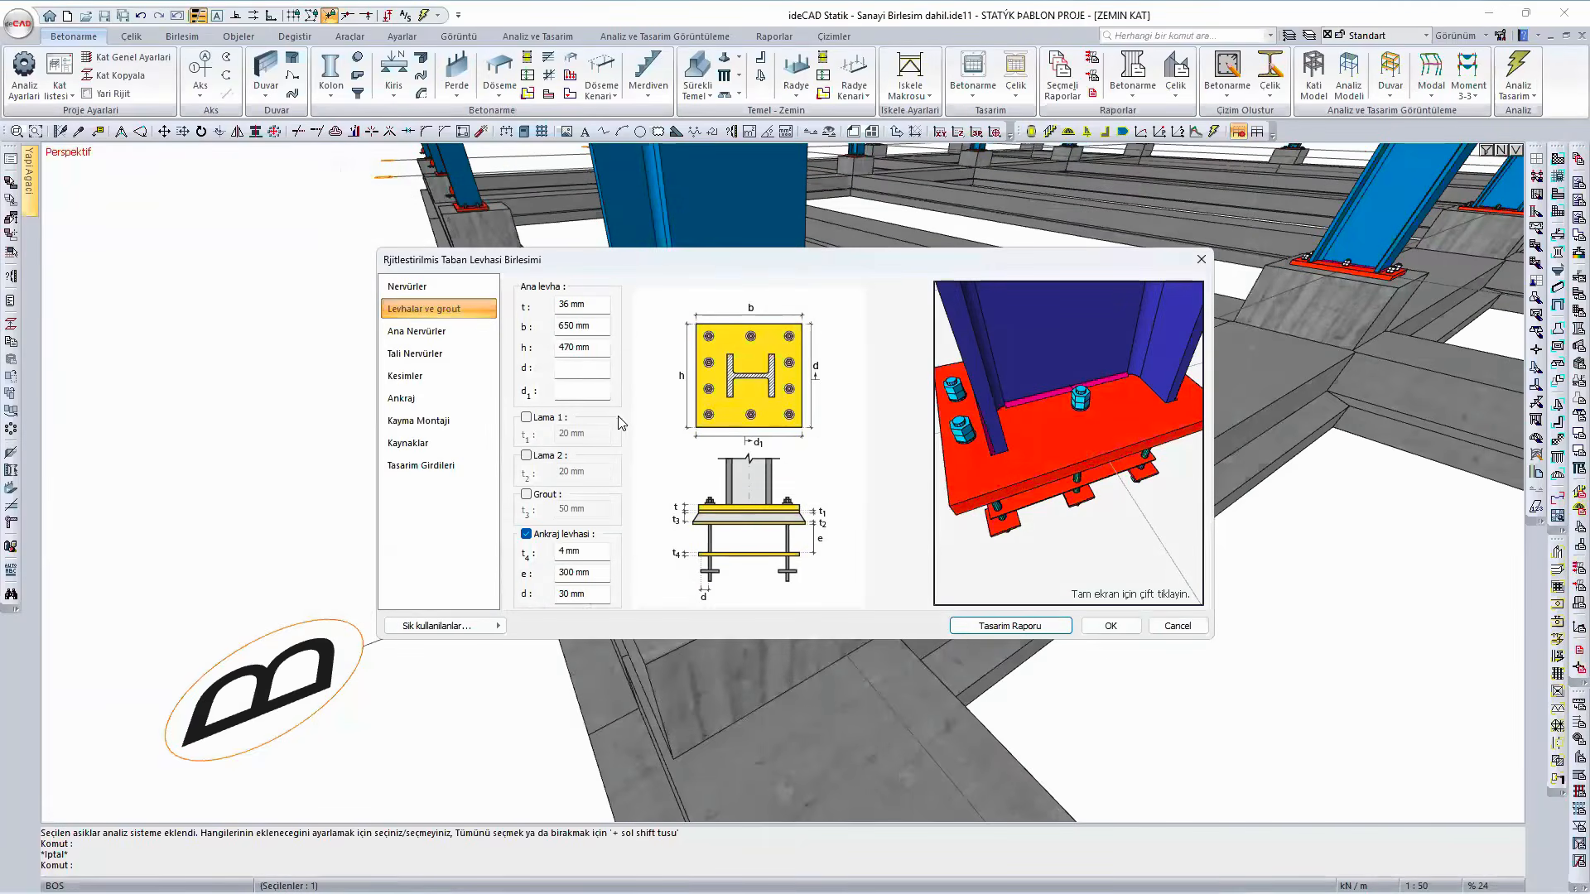
- Try h values of 450 mm and 430 mm for the main plate, and review the plate thickness check in the design report
left_click(572, 346)
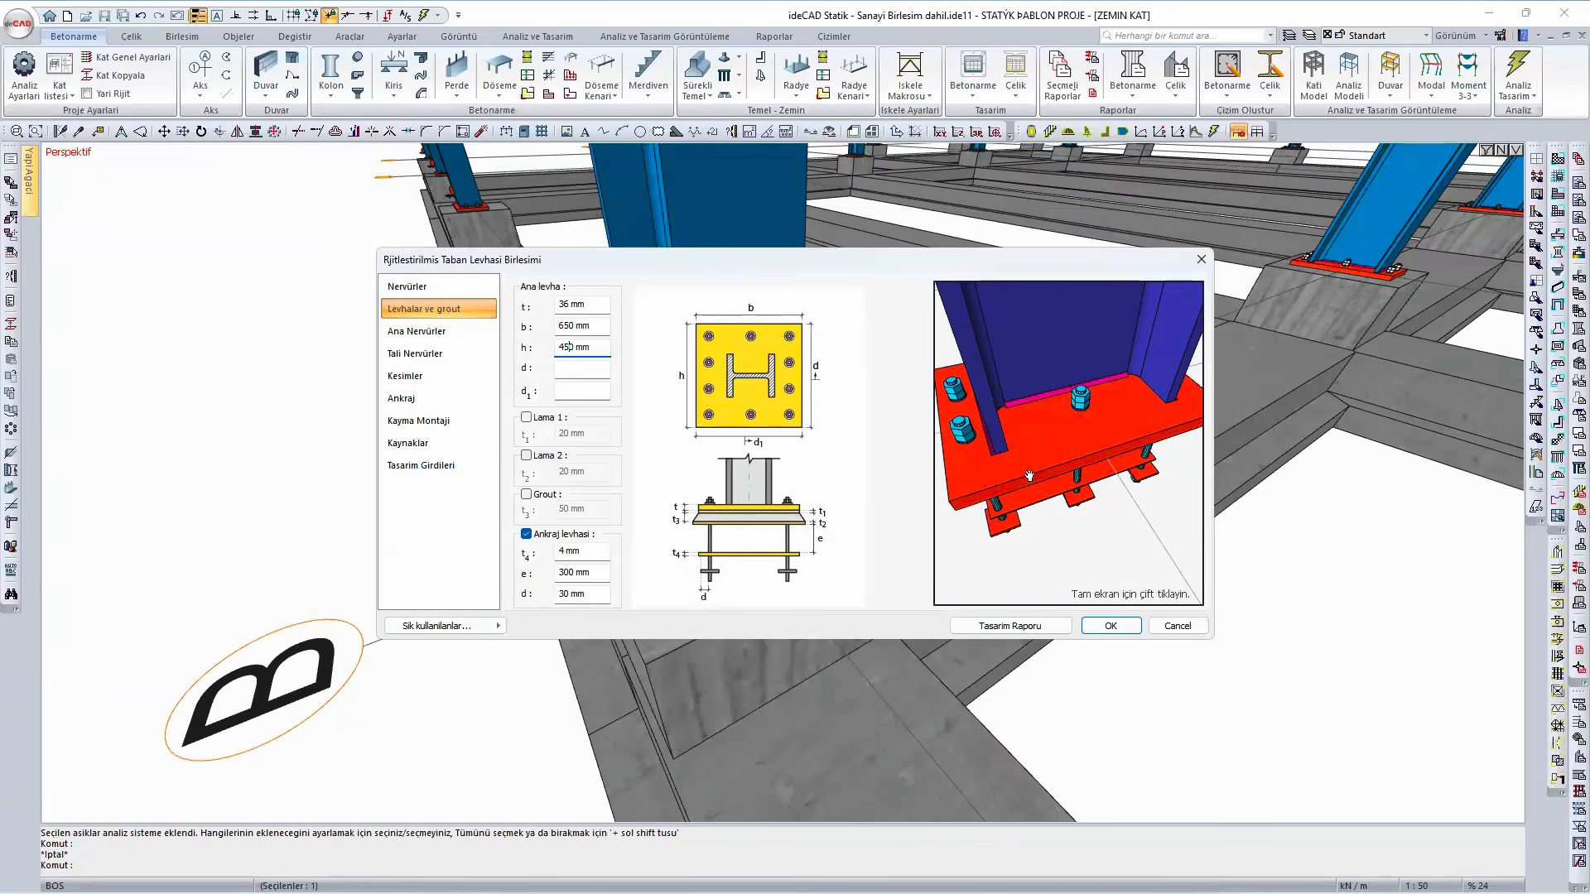
left_click_drag(989, 489, 1102, 450)
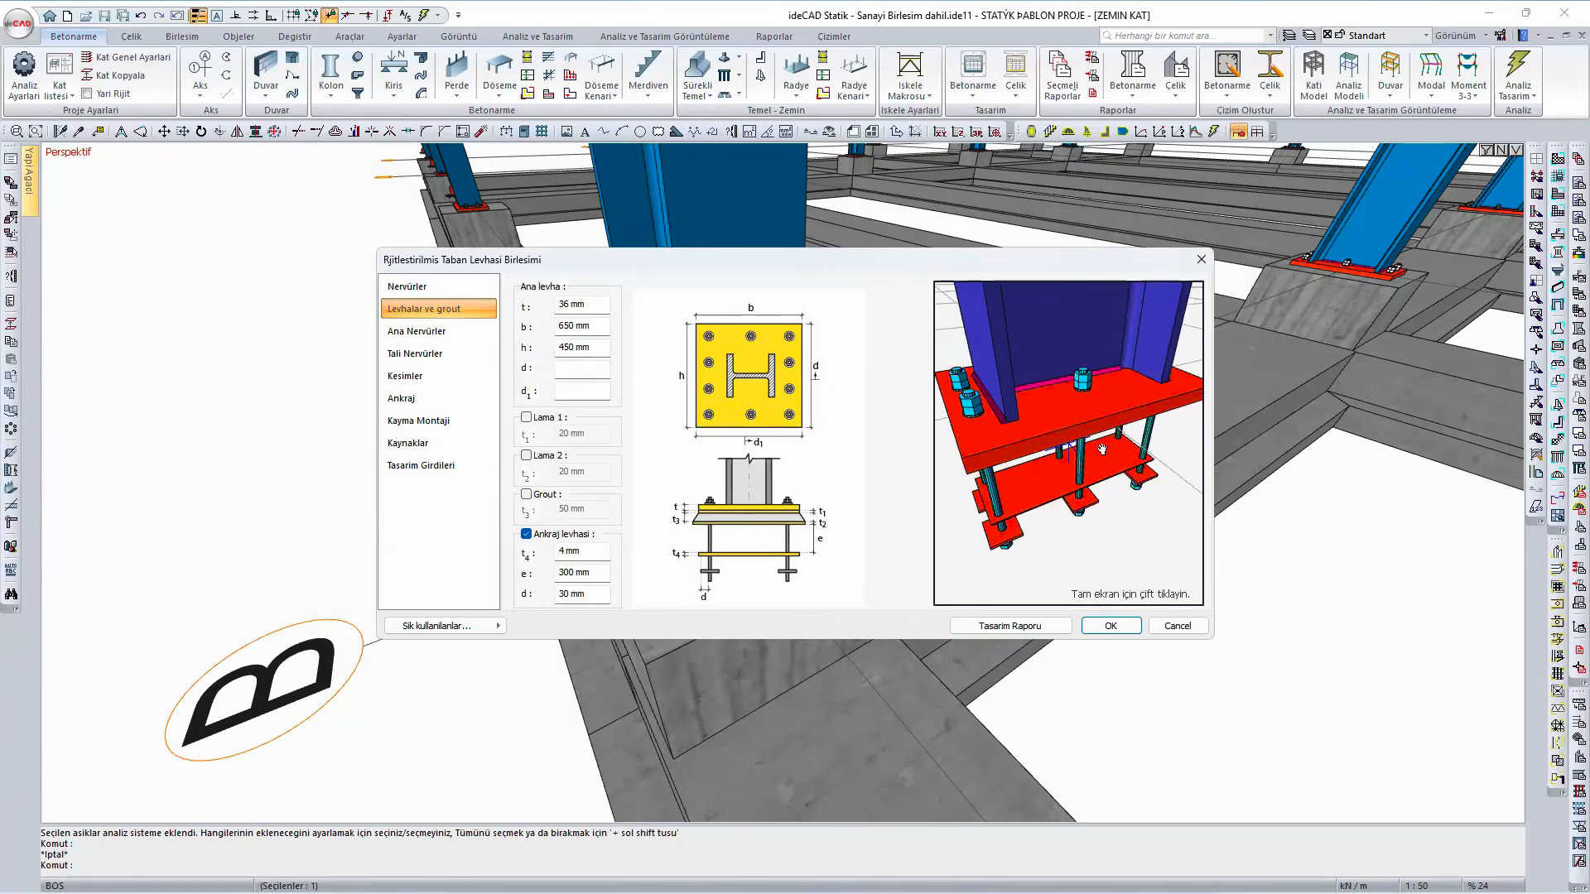
left_click(573, 346)
left_click(1057, 626)
scroll(1032, 486, "down", 5)
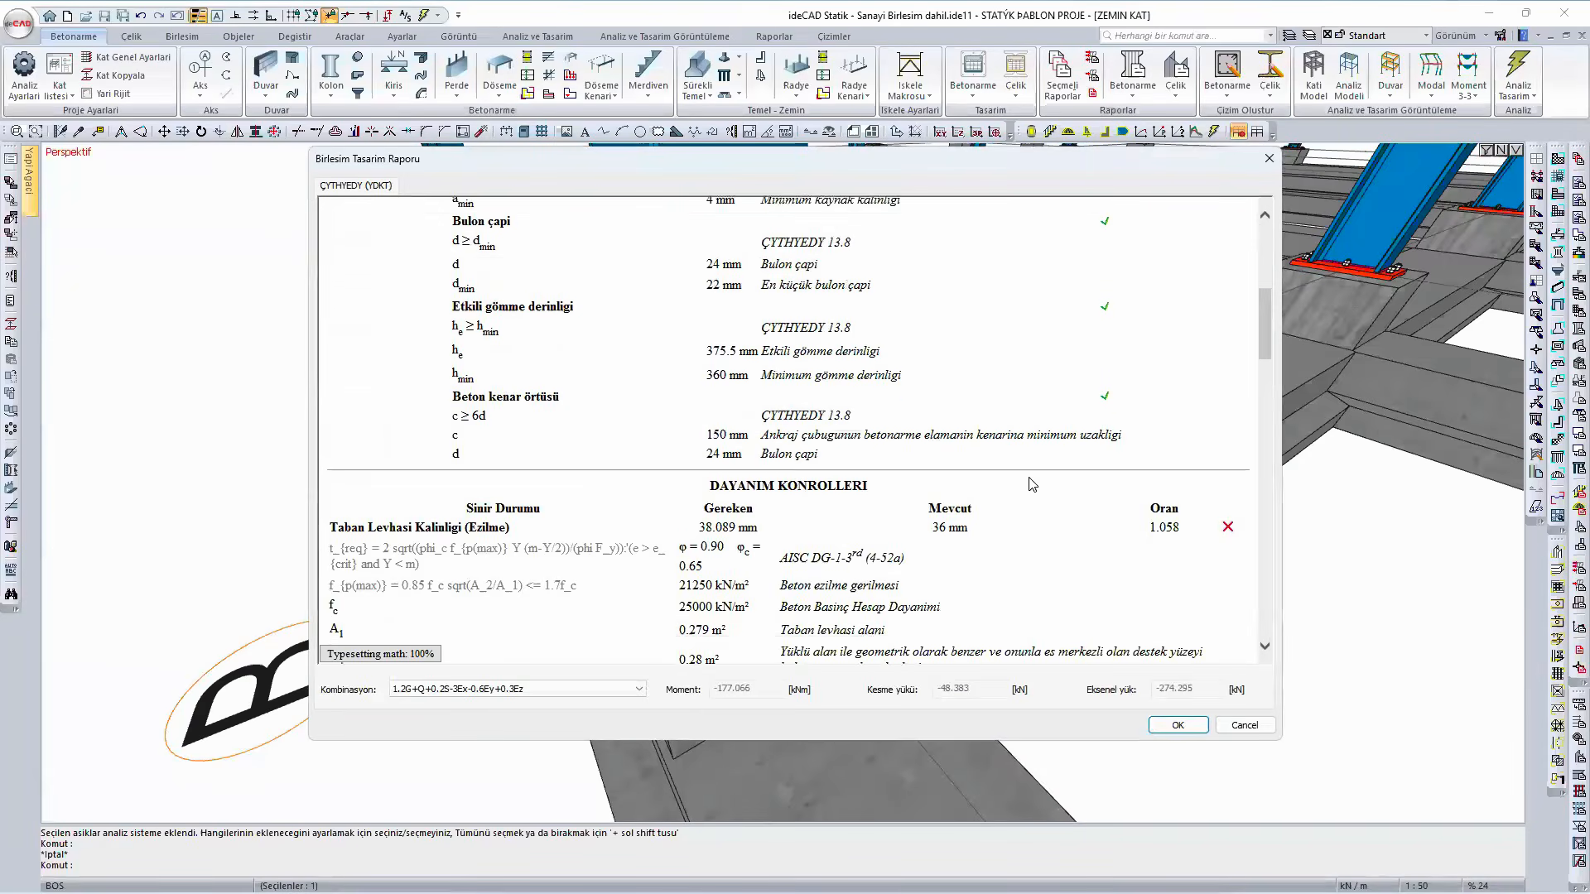
left_click(1168, 726)
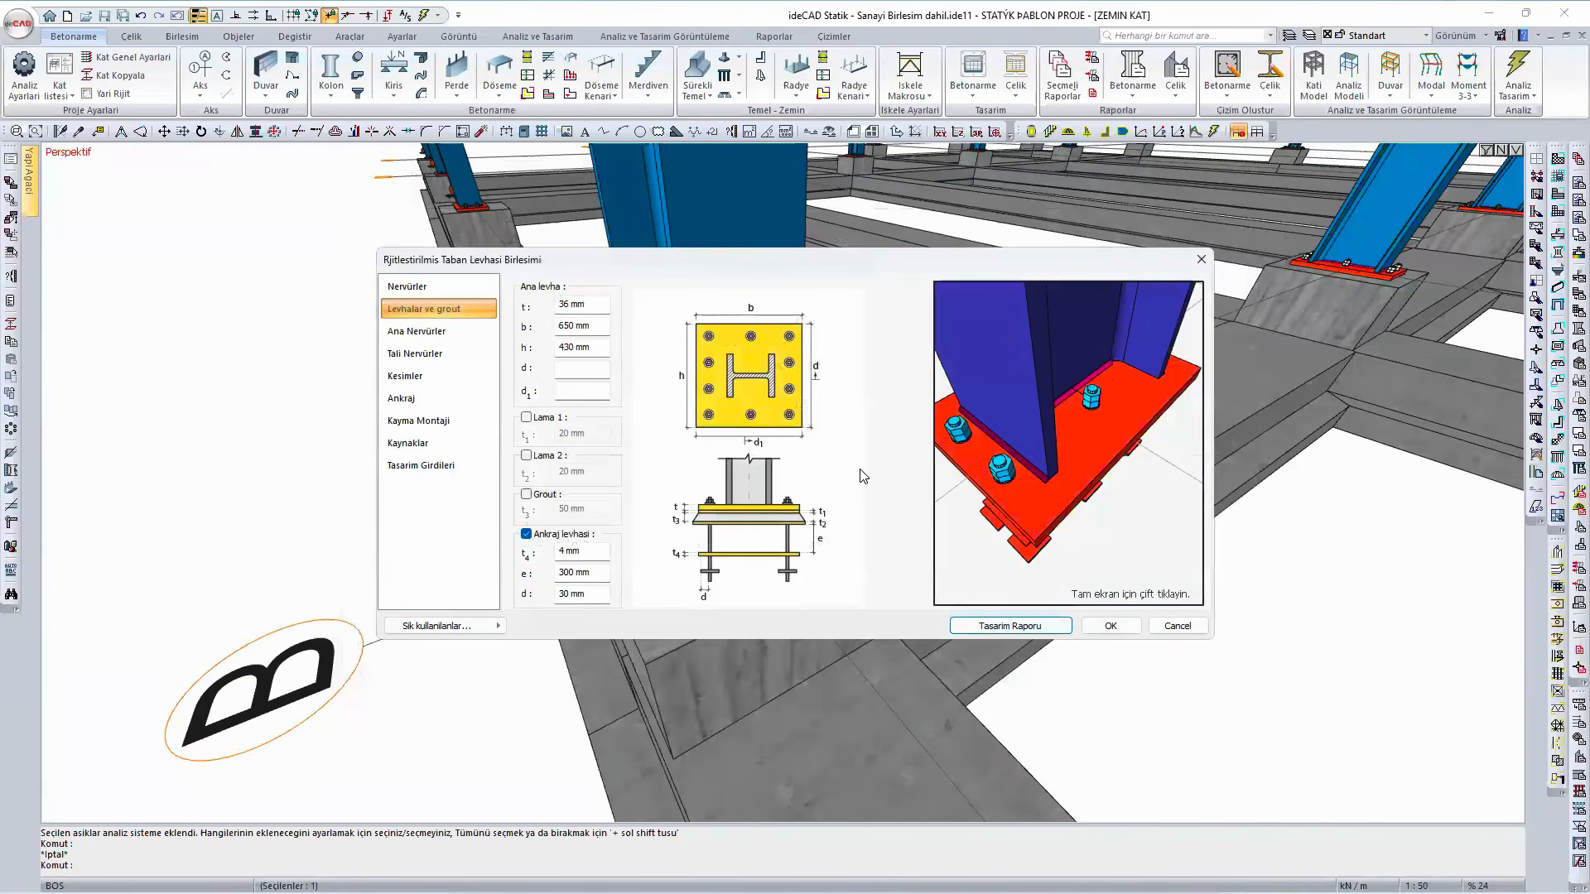
- Set the main plate's h to 650 mm and give the secondary direction 3 anchors with a d2 spacing of 250 mm
double_click(573, 349)
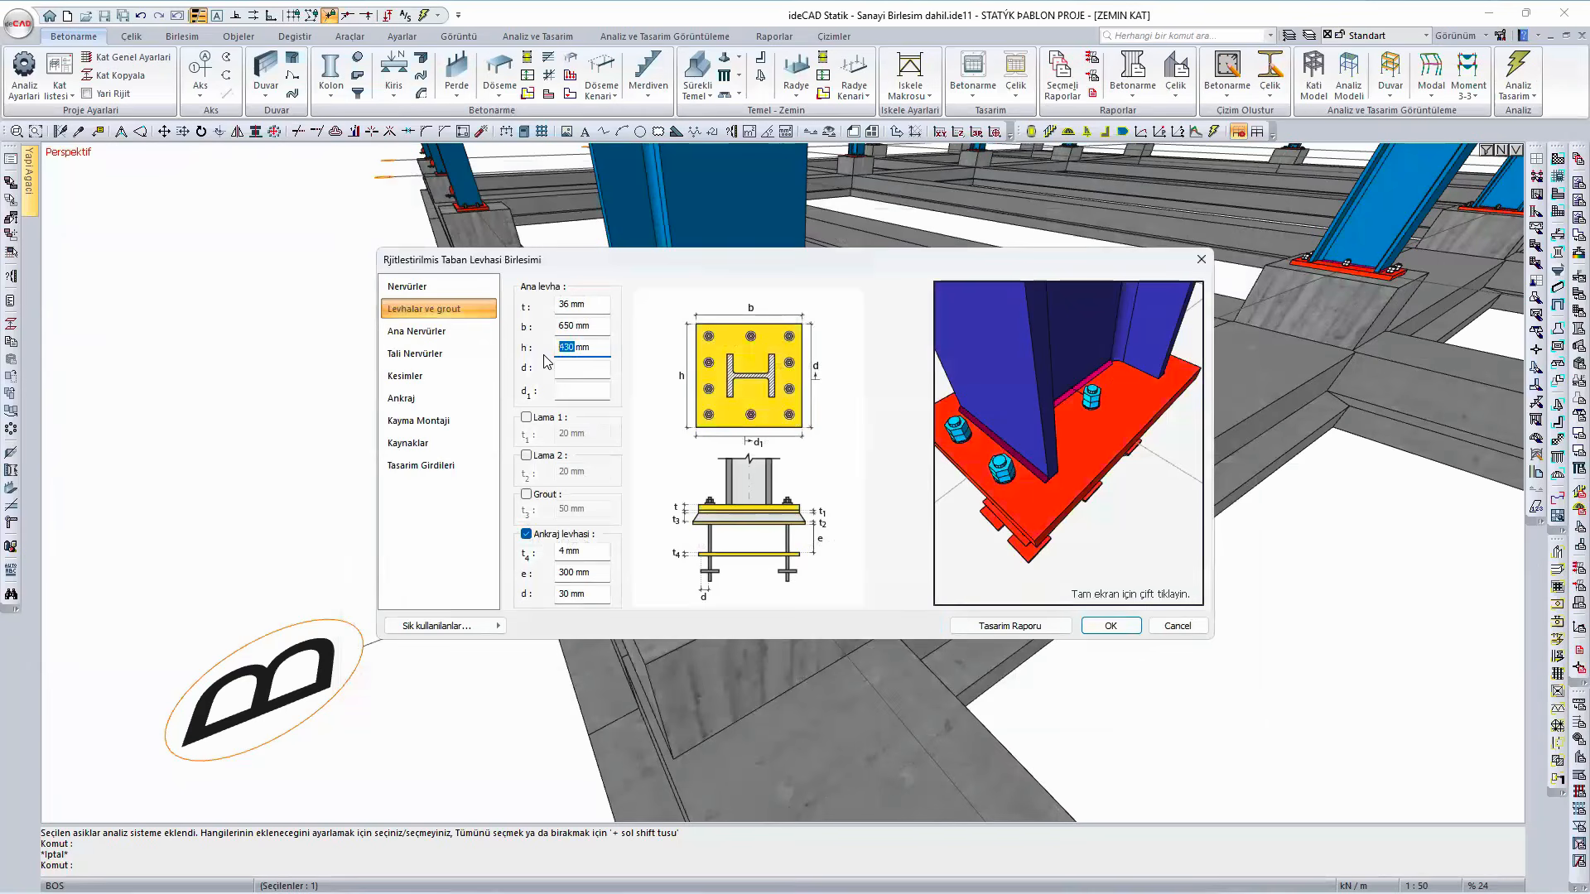
type("650")
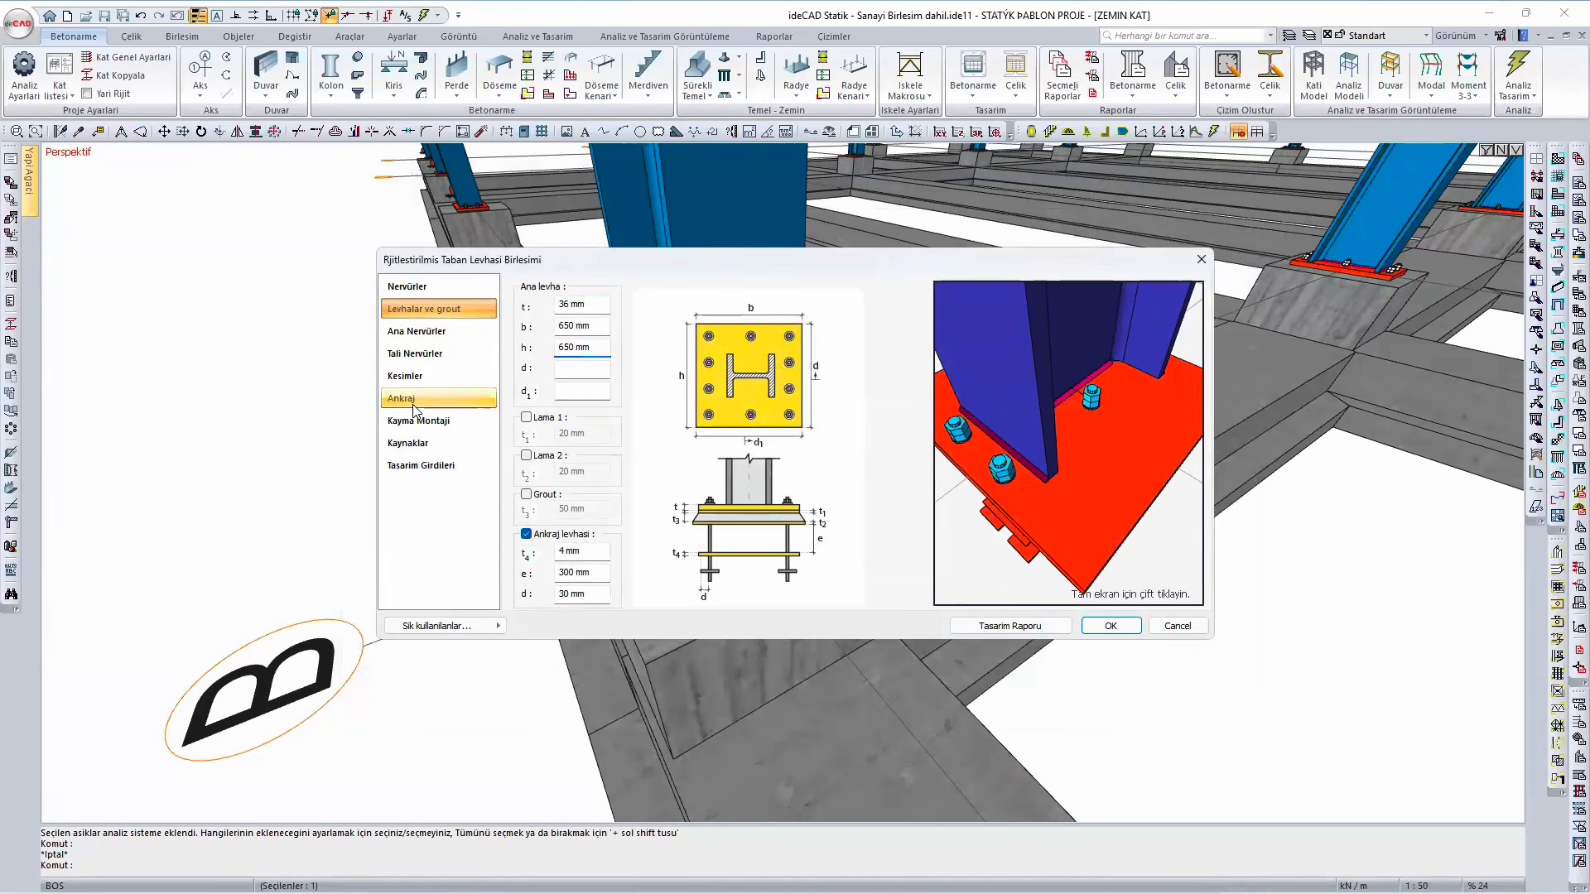
left_click(459, 398)
double_click(583, 366)
type("3")
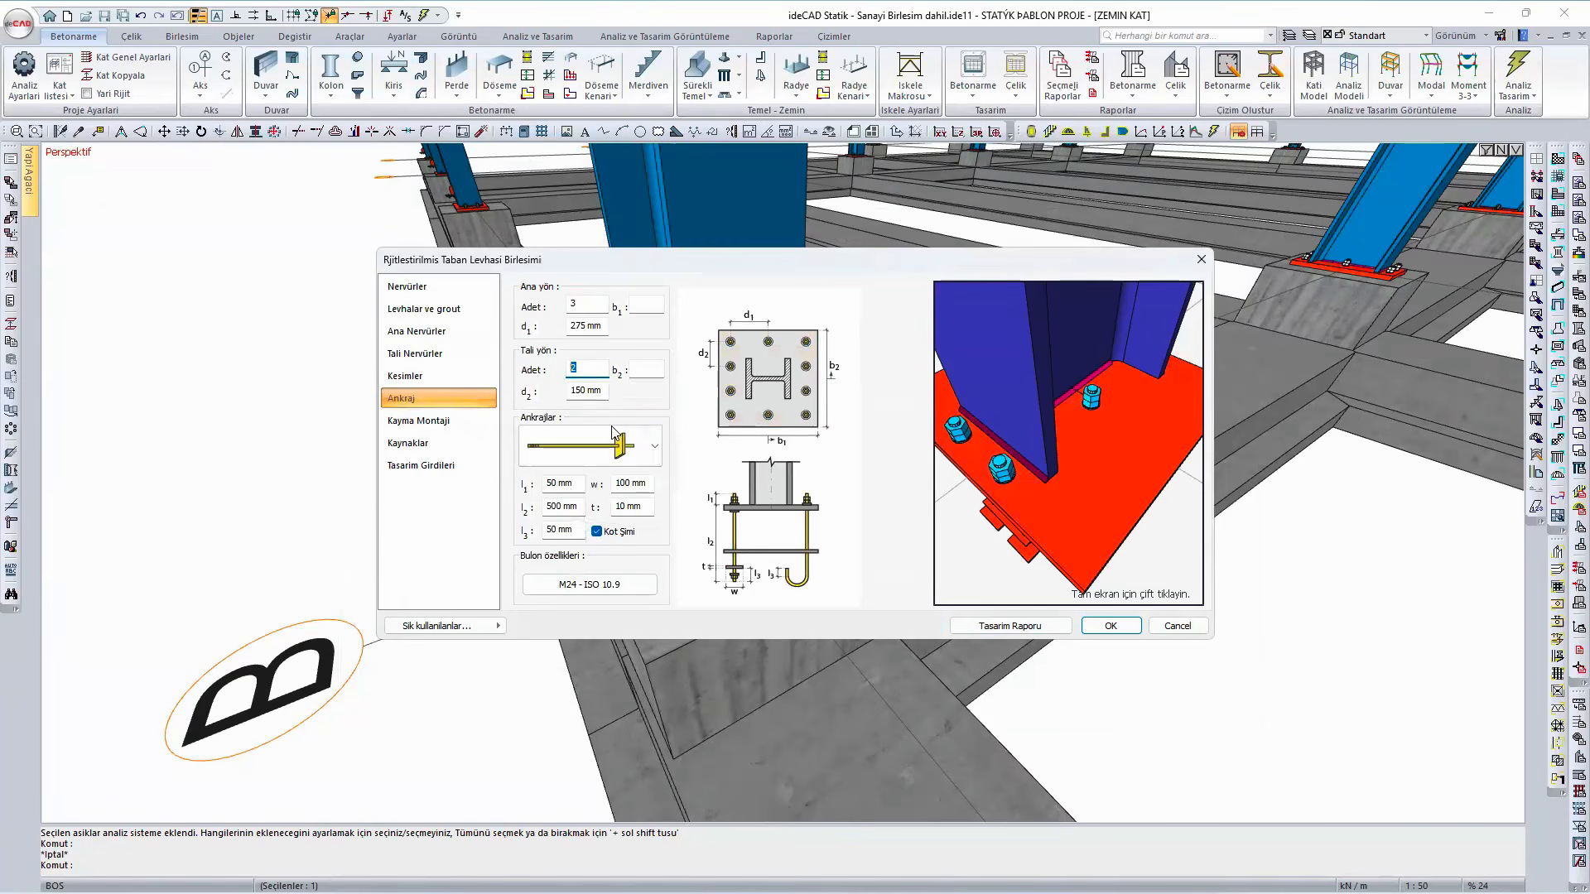
key("Tab")
left_click(586, 394)
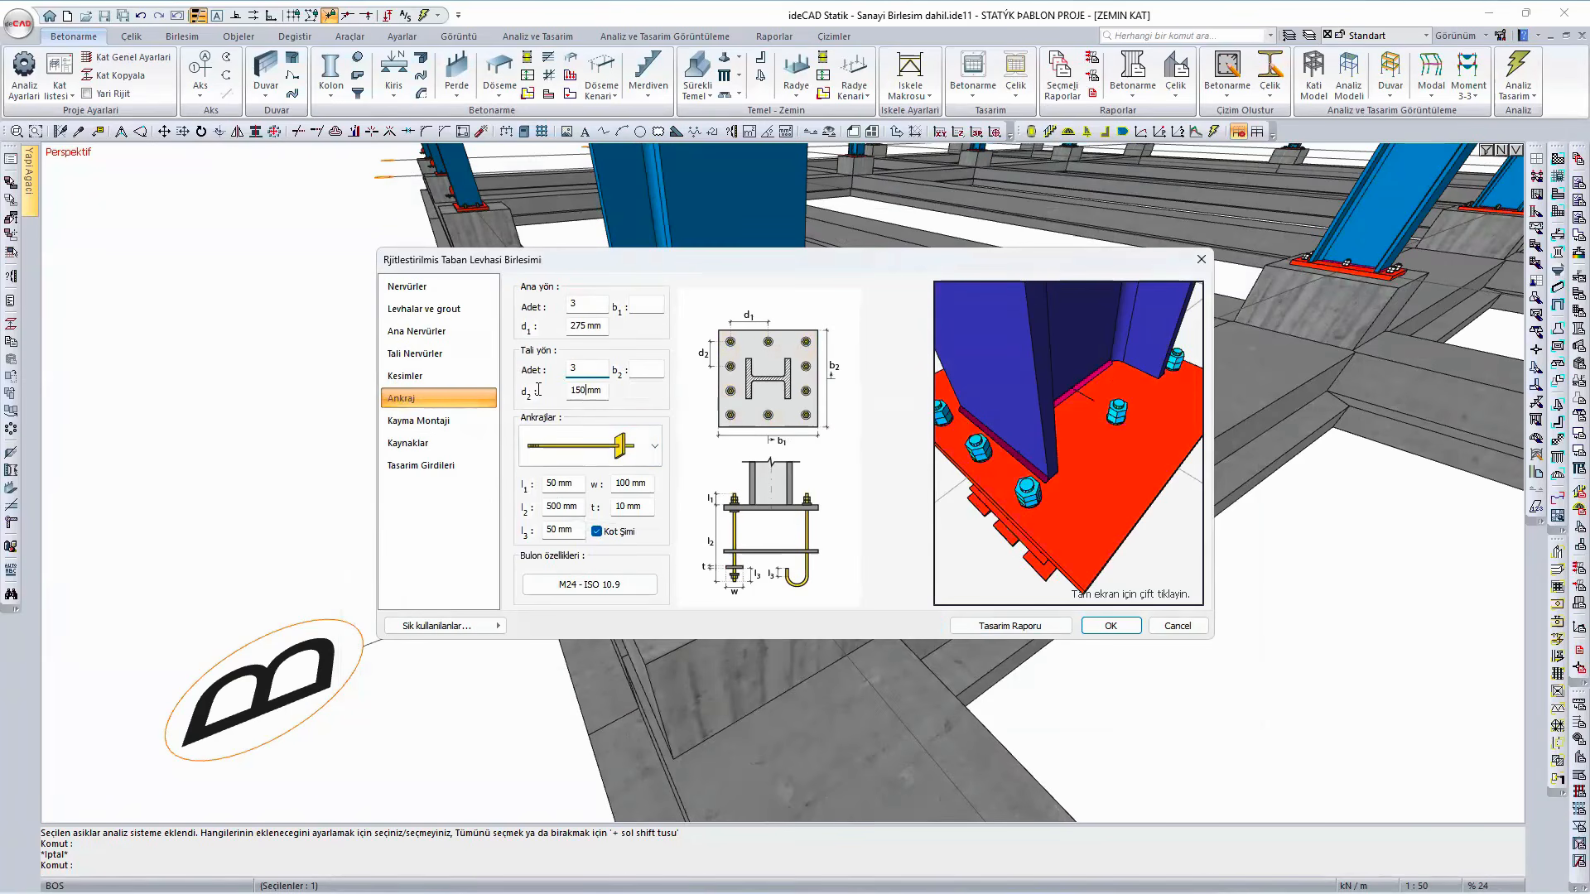
double_click(579, 390)
type("250")
left_click_drag(1075, 530, 1117, 534)
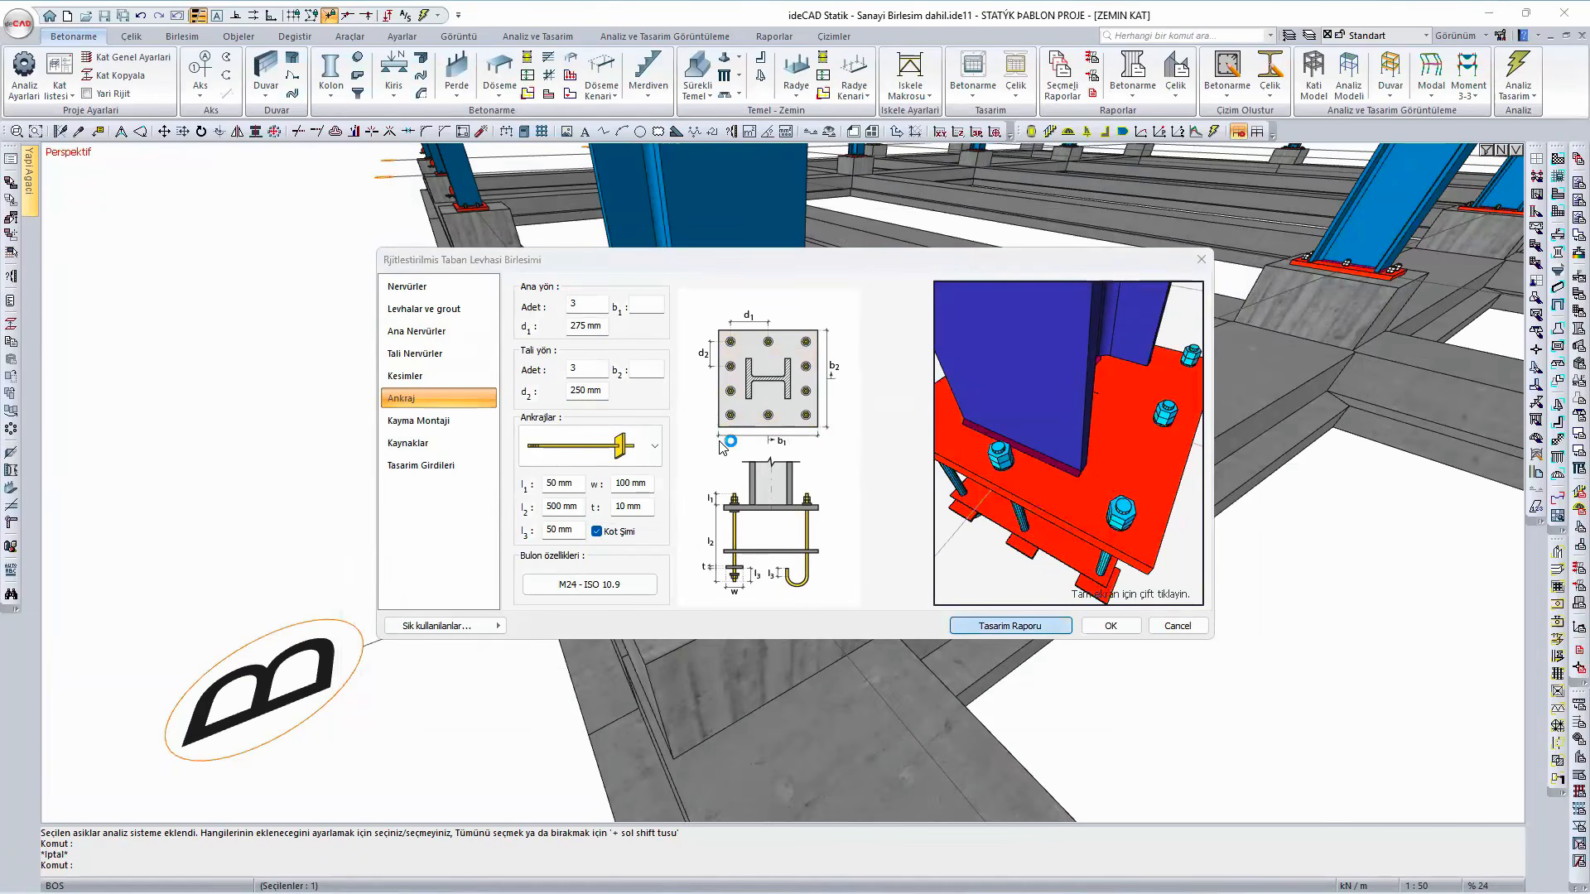
- Review the plate thickness check for the enlarged plate in the design report and apply the connection settings to the model
scroll(683, 451, "down", 5)
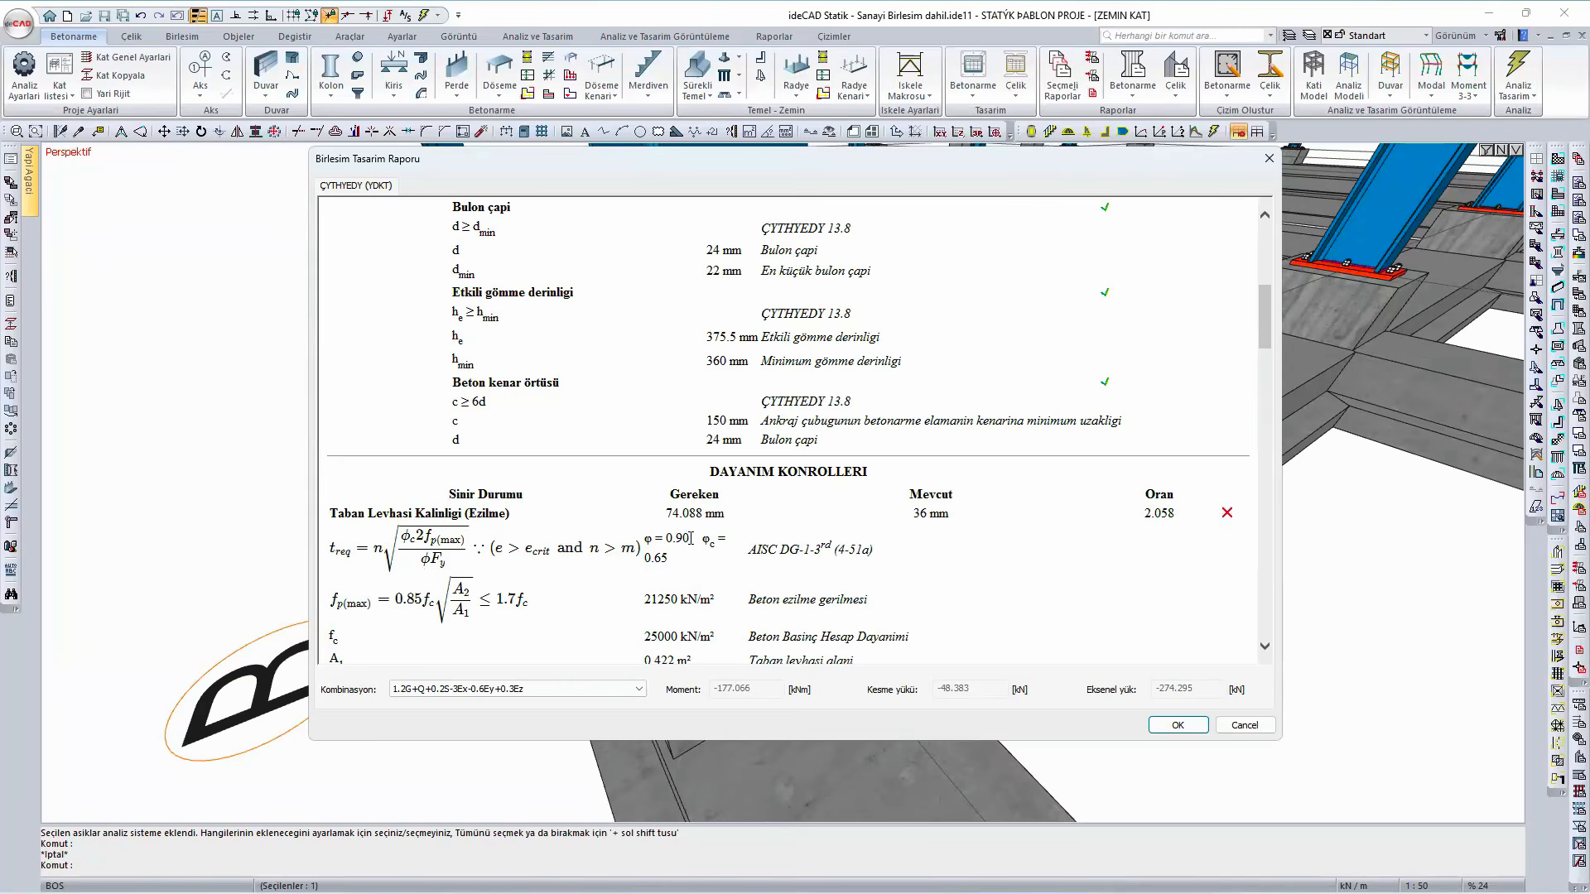
left_click(1172, 729)
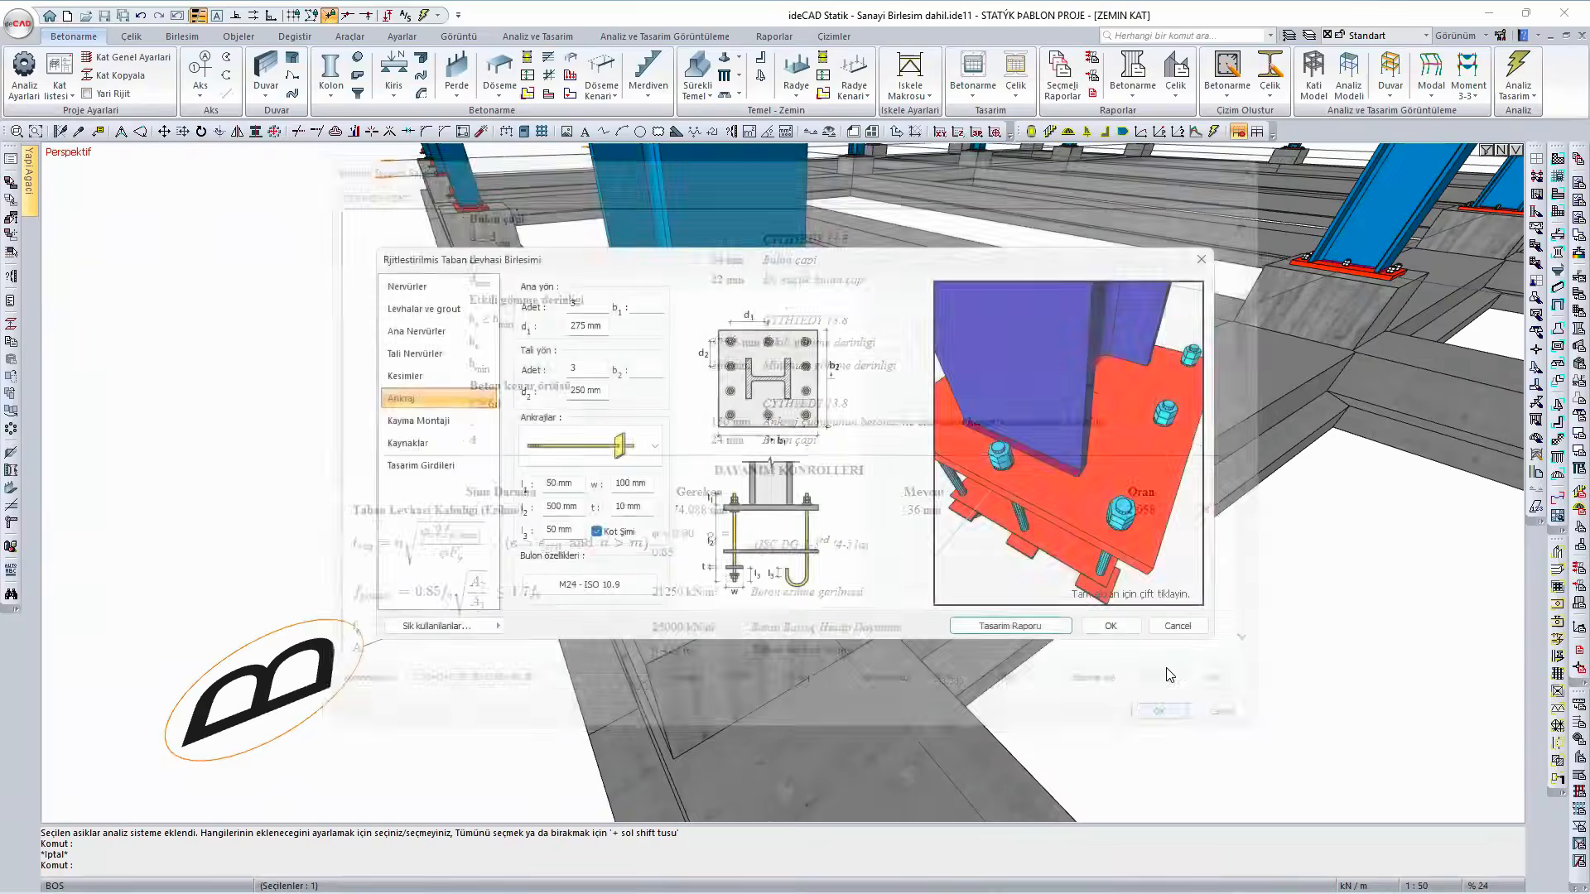
left_click(1113, 628)
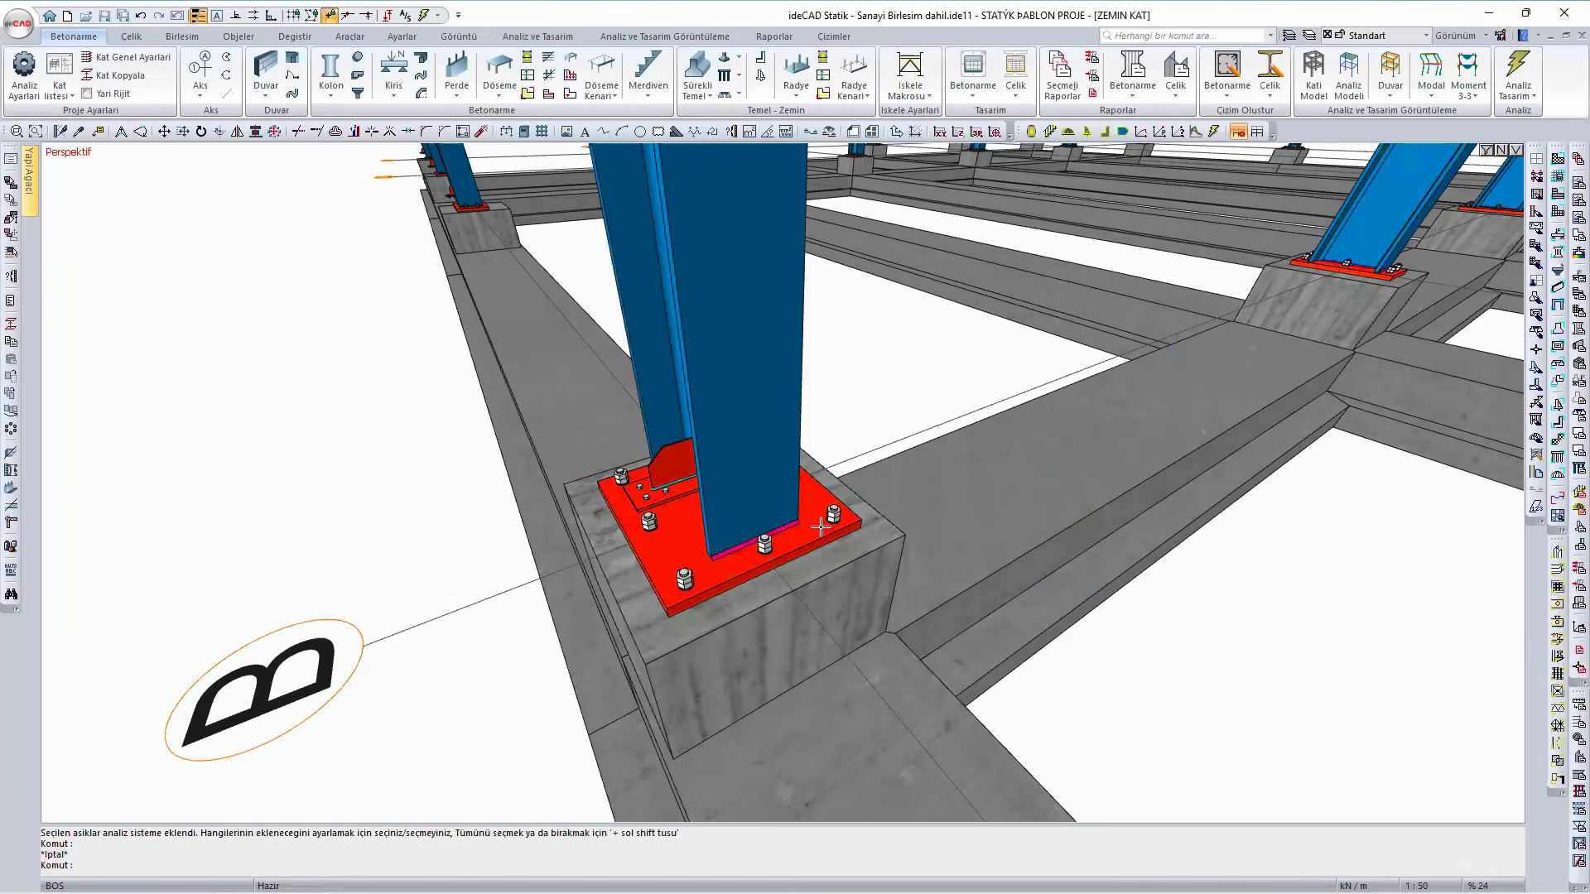
- Reopen the base plate connection, set 2 secondary-direction anchors at a d2 spacing of 150 mm, and set the main plate's h to 450 mm
mouse_move(821, 527)
middle_mouse_down("ctrl")
mouse_move(584, 529)
mouse_move(806, 541)
middle_mouse_up("ctrl")
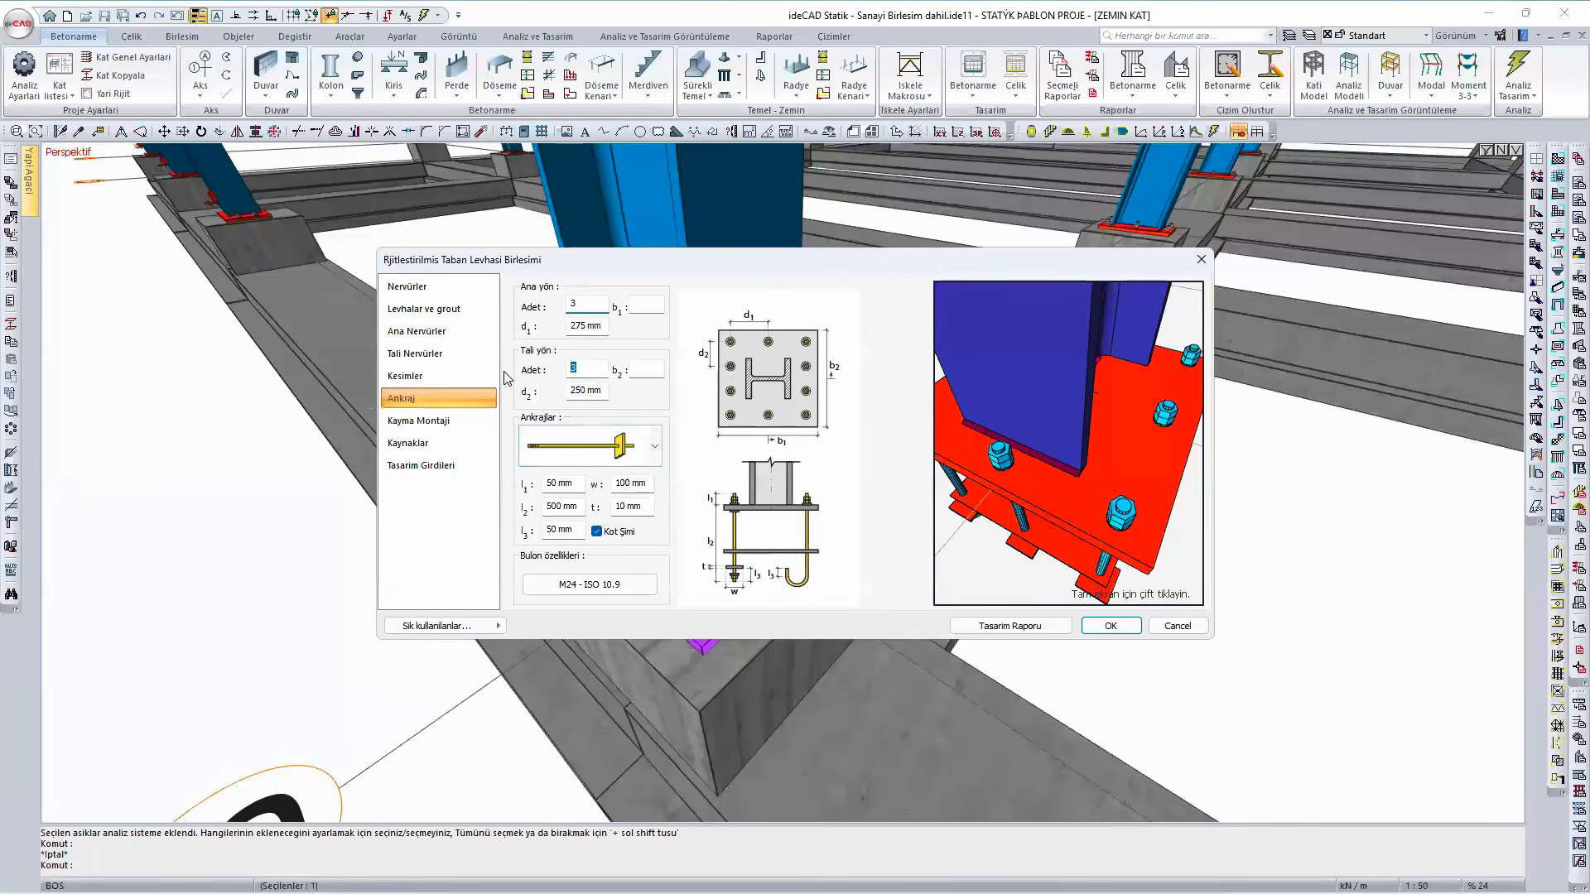
double_click(568, 388)
type("150")
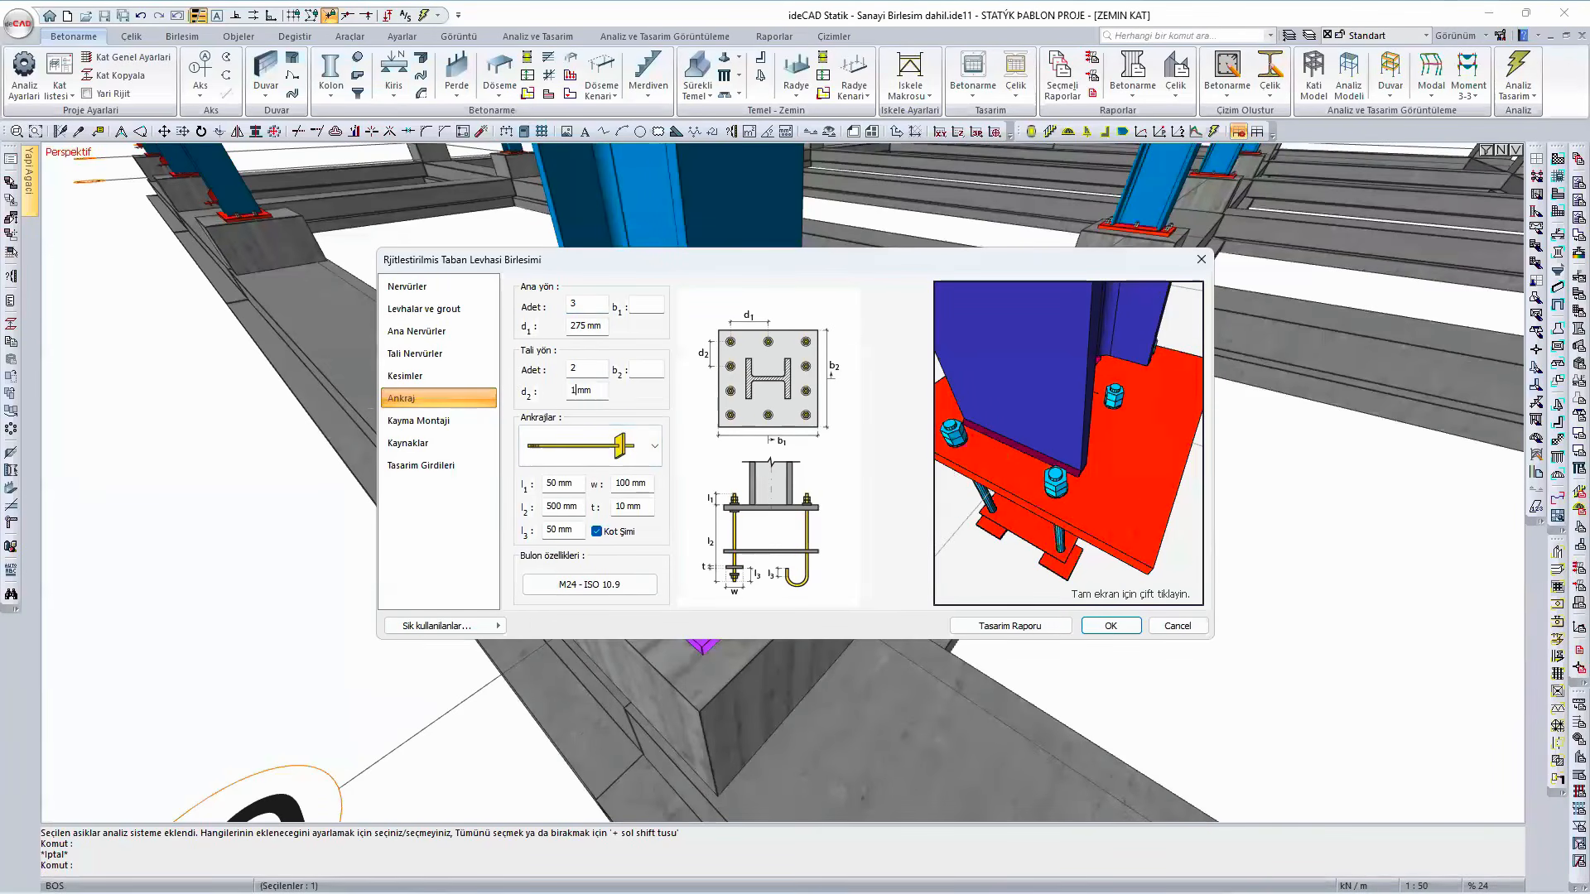
left_click(425, 312)
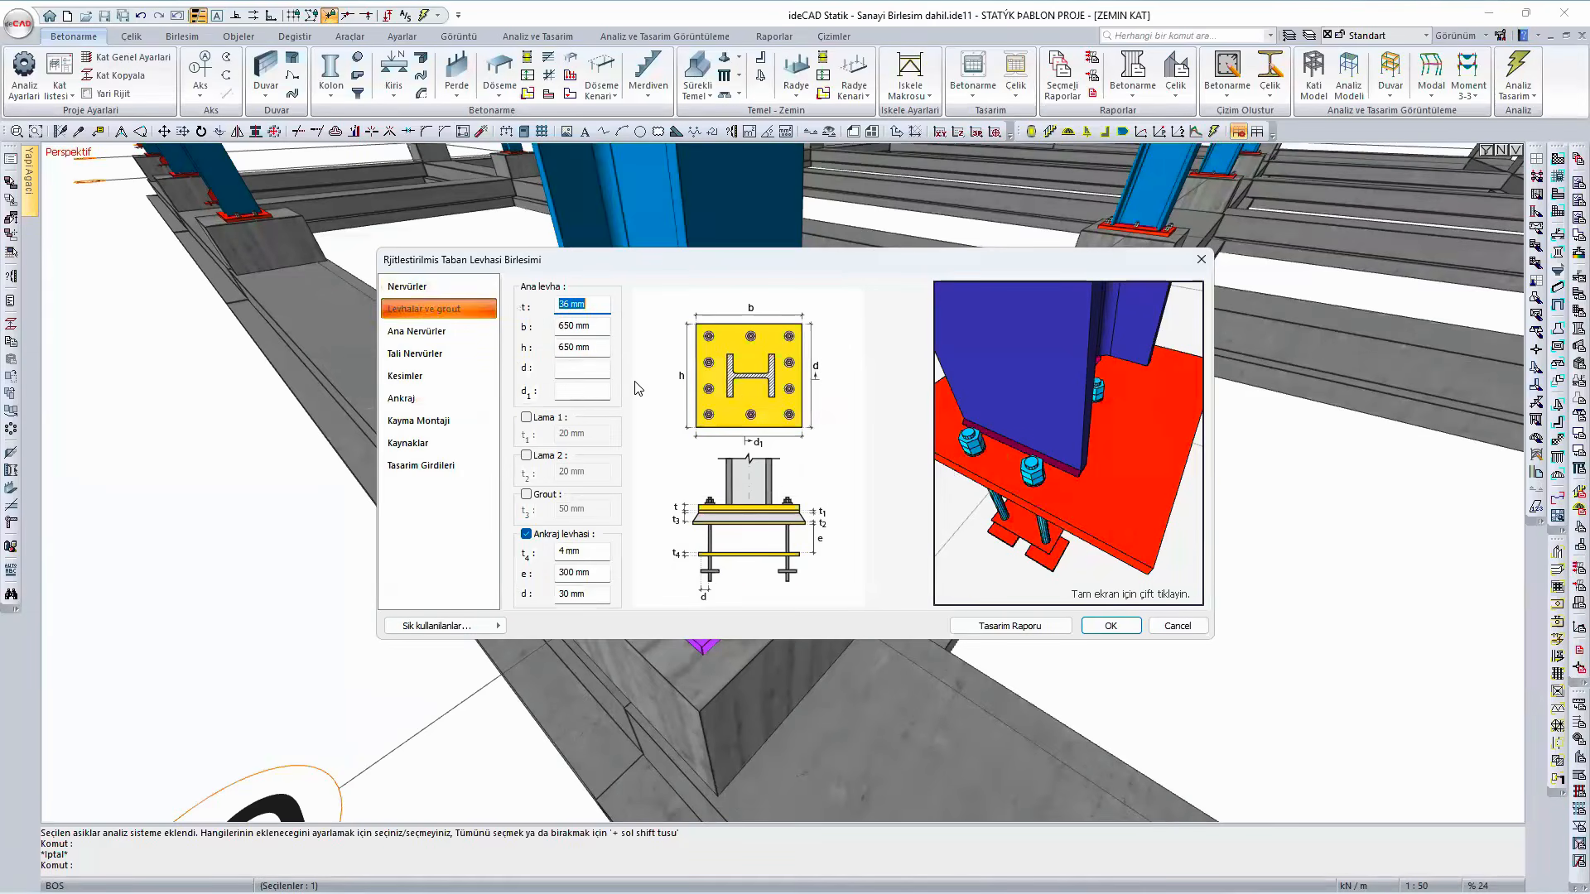
key("Tab")
key("Tab")
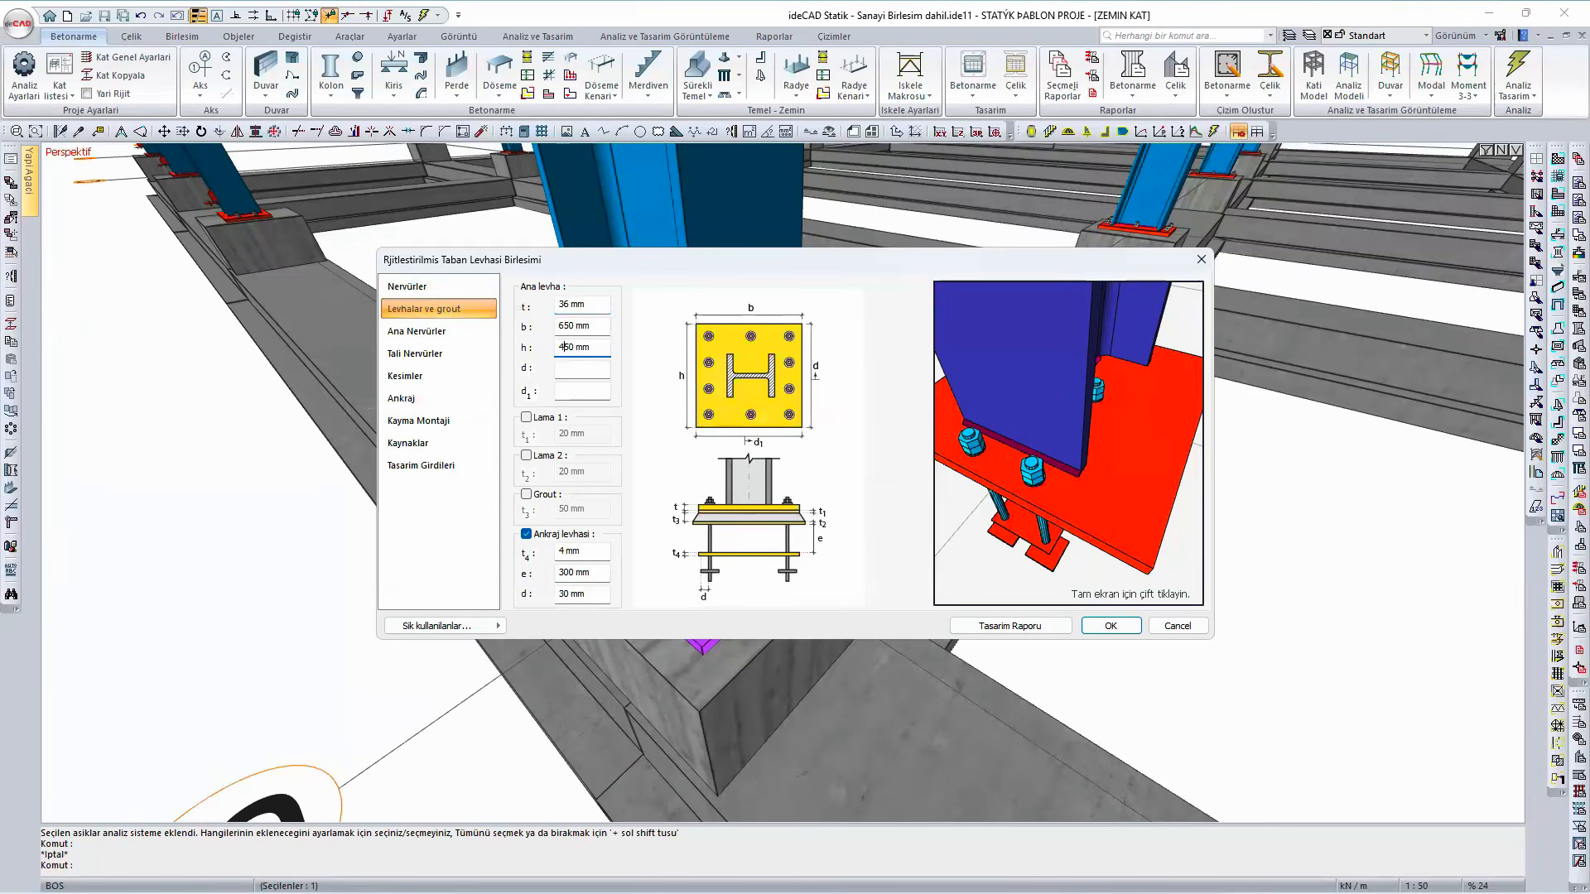
left_click_drag(1131, 503, 1041, 454)
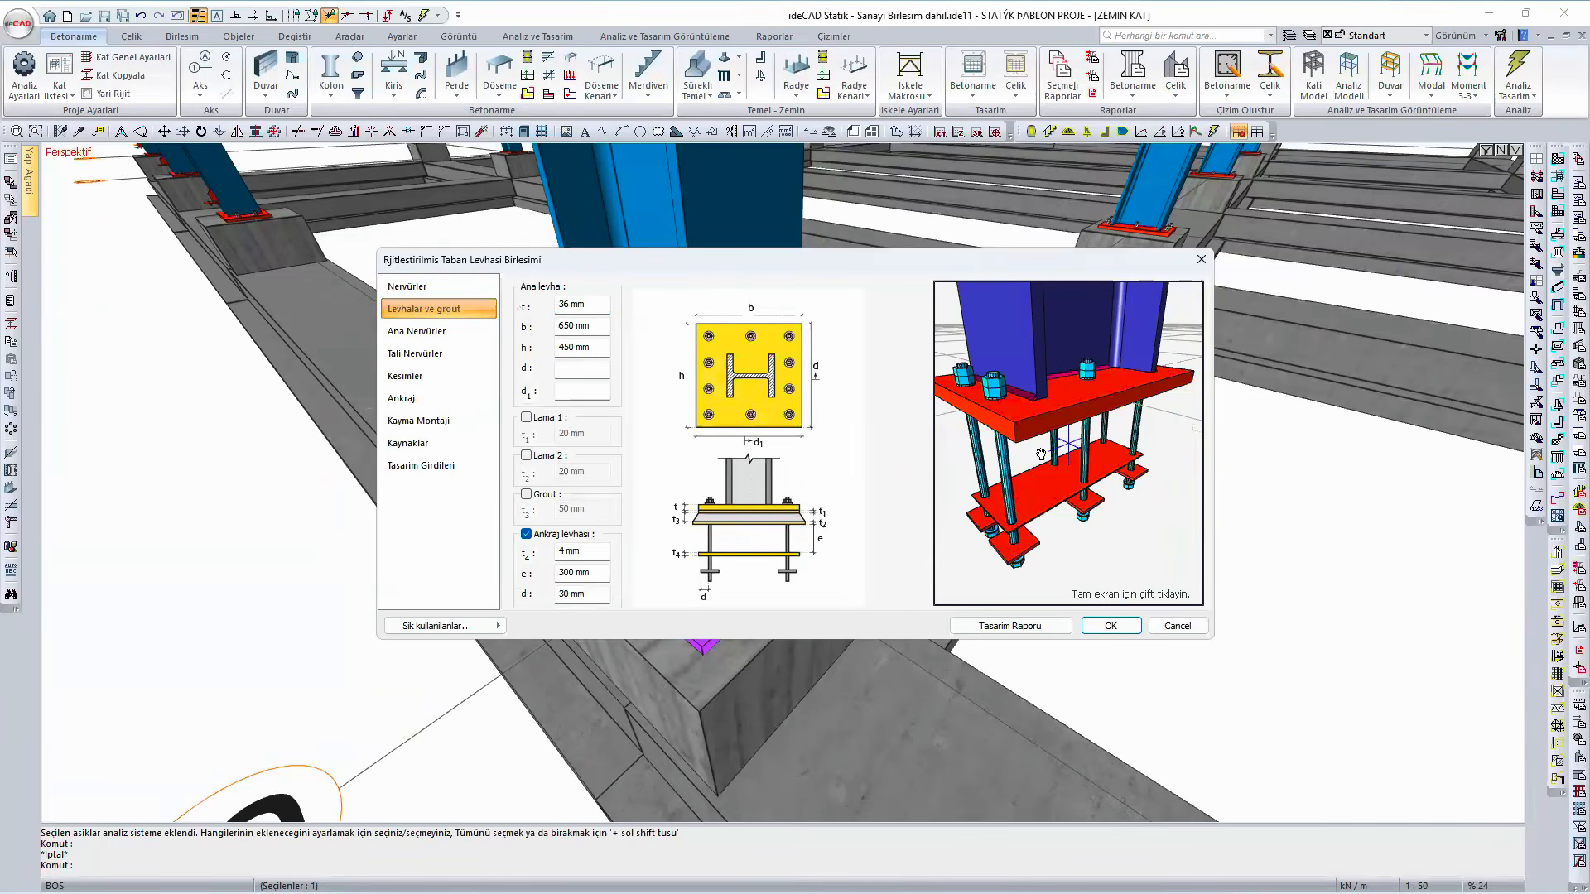
- Review the required and available base plate thickness in the design report and close the report
left_click(1006, 627)
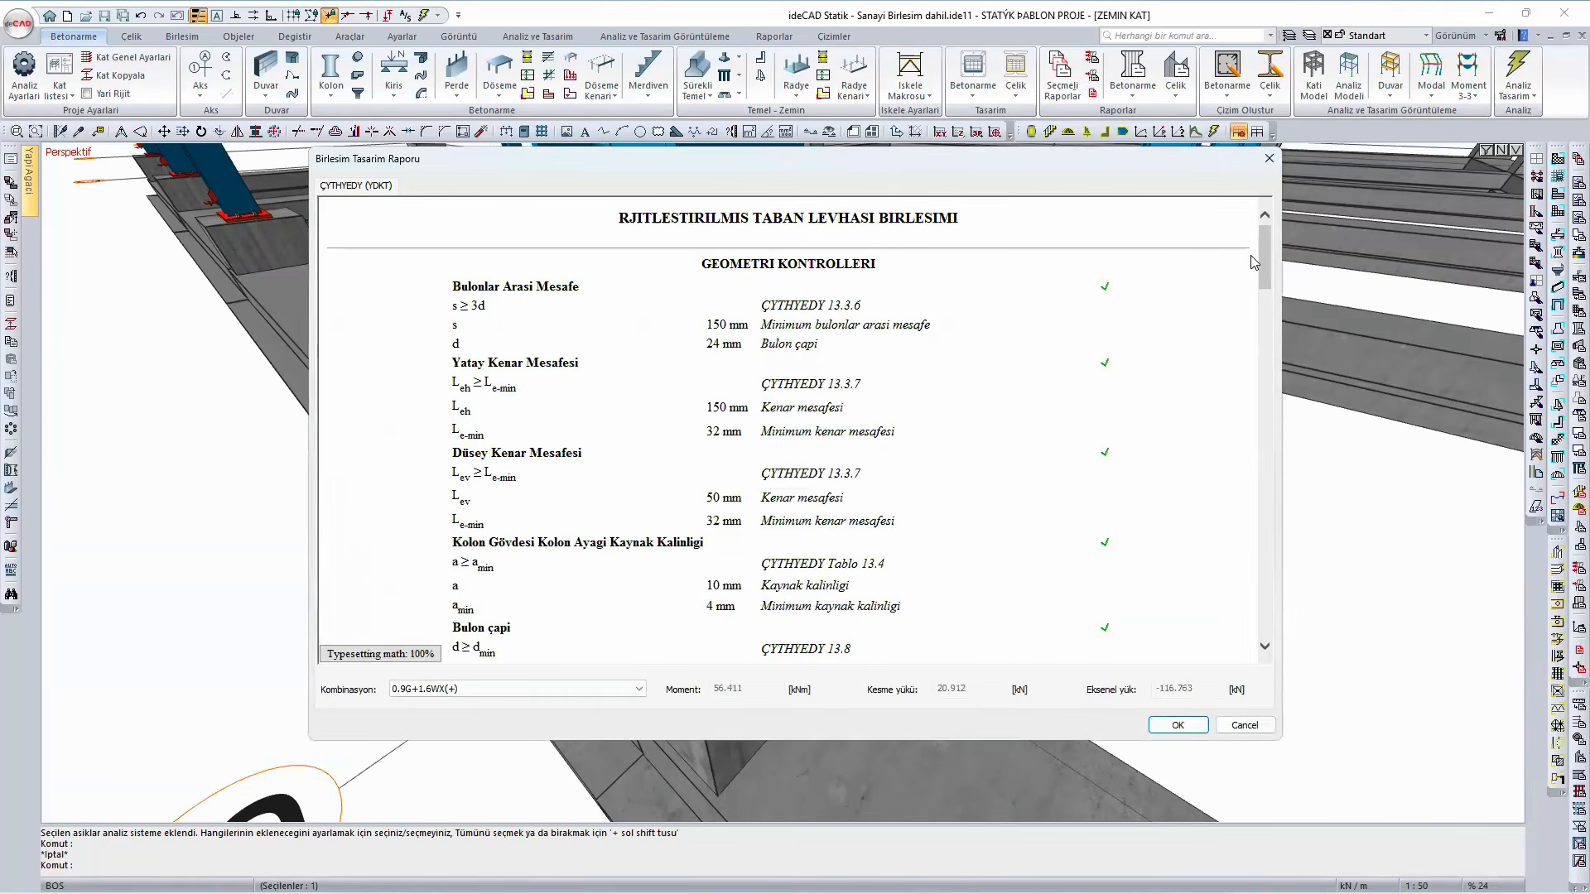
left_click_drag(1261, 254, 1264, 318)
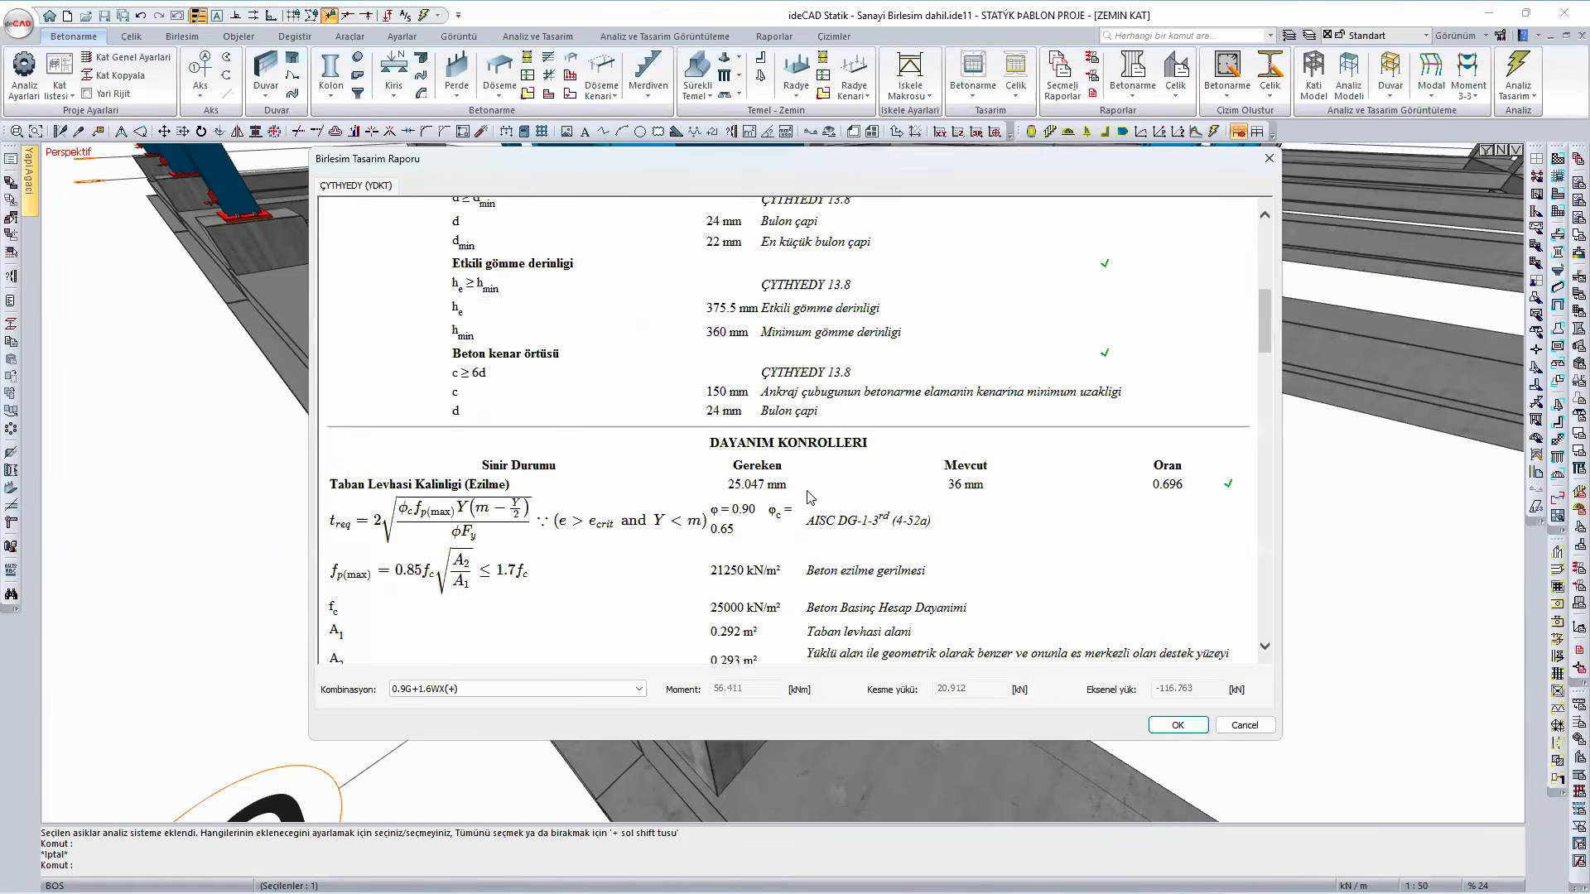
left_click(1175, 725)
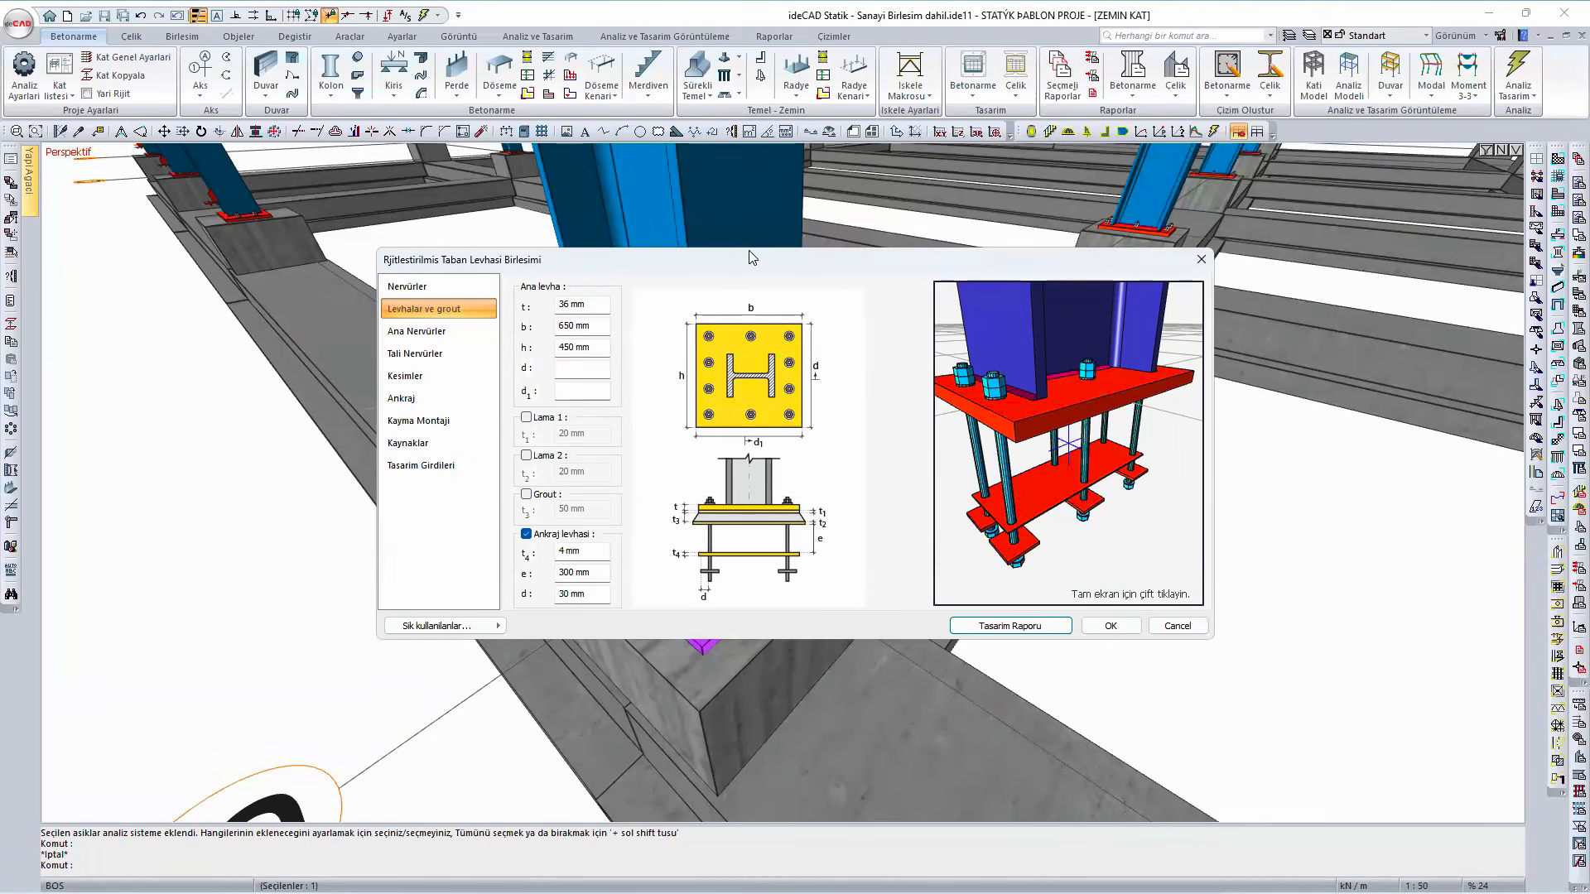
- Try the triangular (Üçgen) base plate stress distribution in the design inputs and switch back to uniform (Düzgün)
left_click_drag(769, 269, 778, 271)
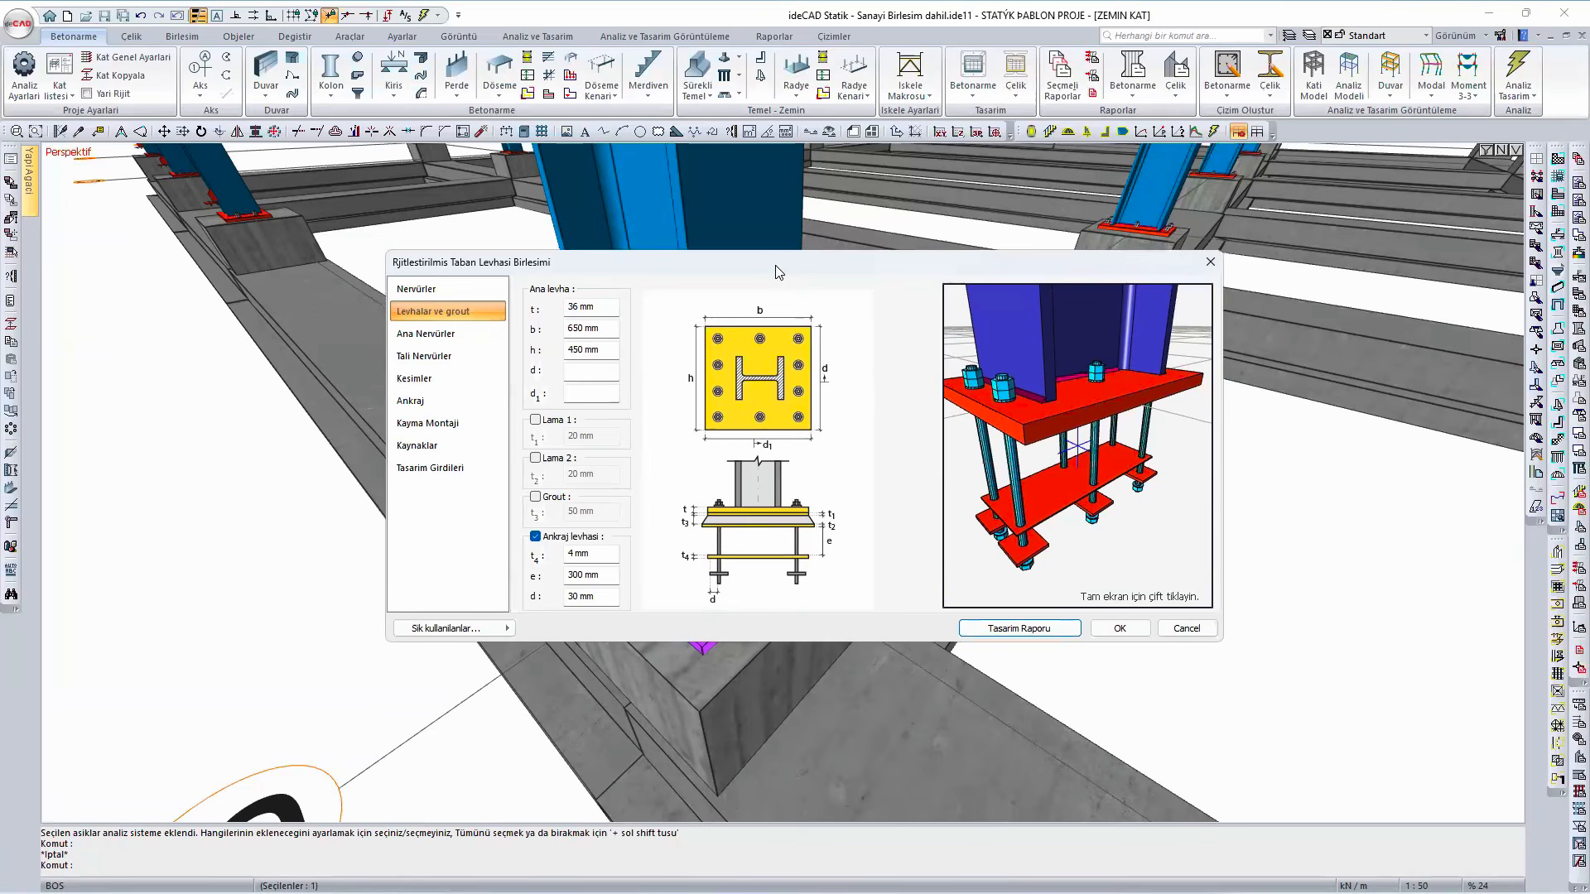
left_click_drag(849, 246, 849, 245)
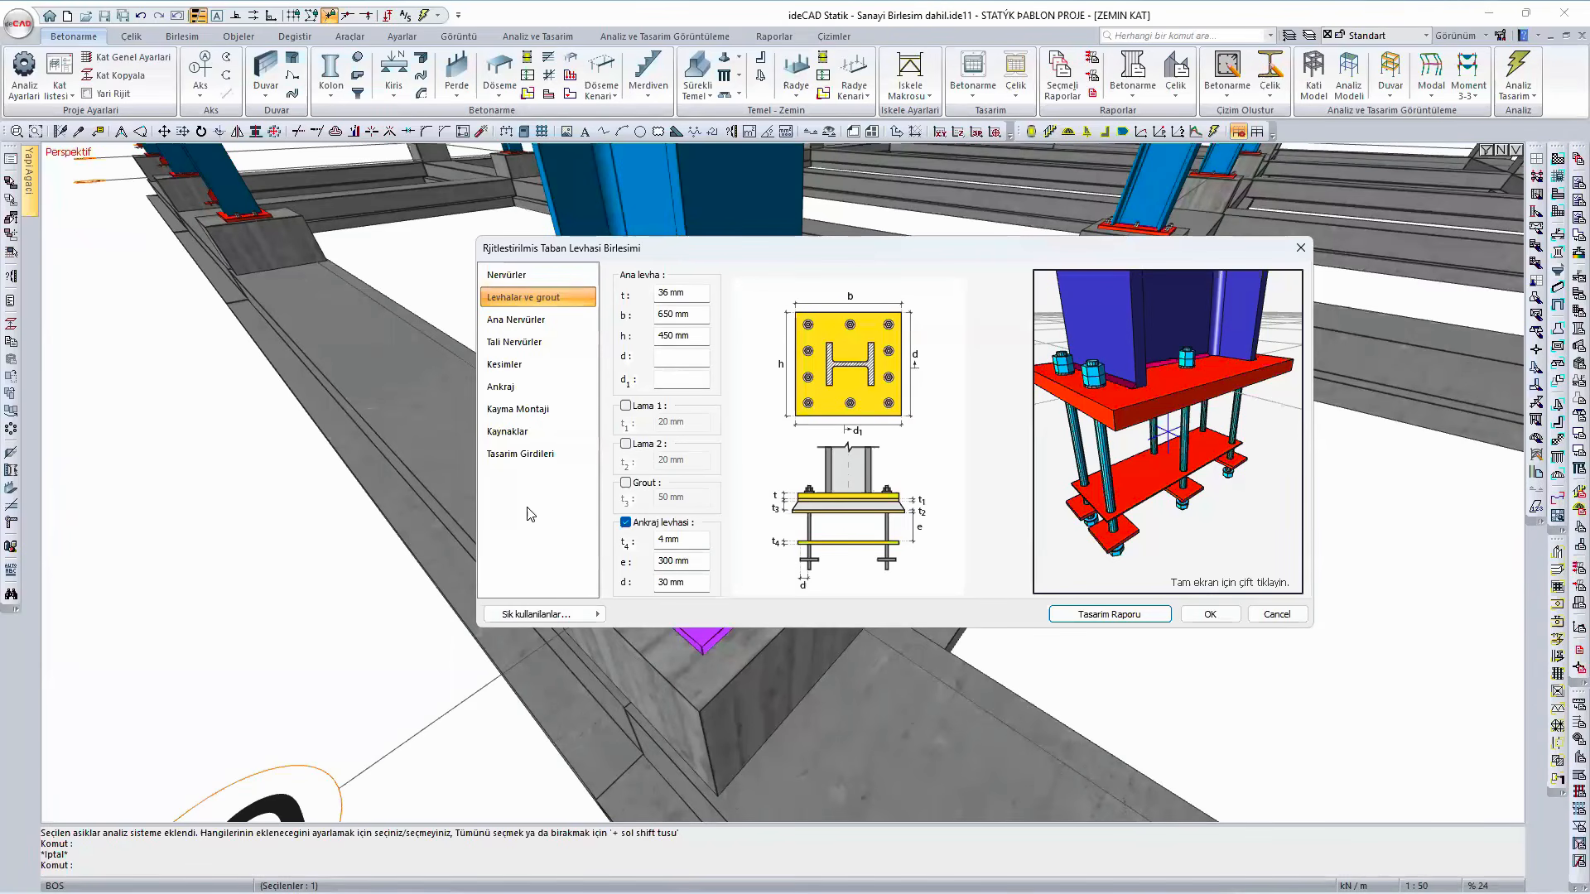
left_click(539, 452)
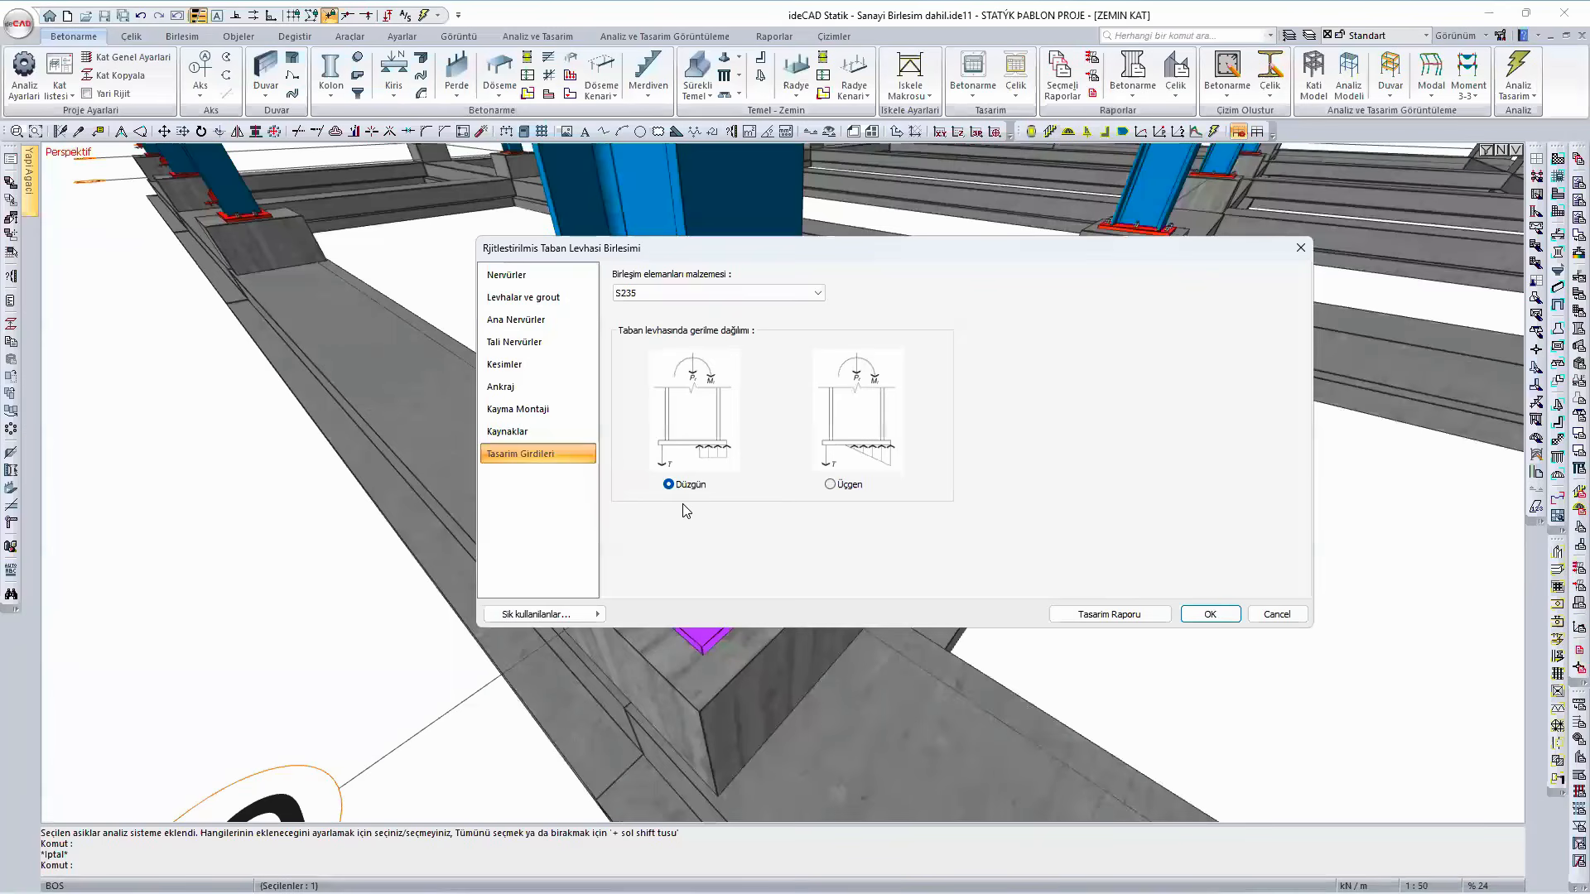
left_click(829, 485)
left_click(688, 489)
mouse_move(576, 893)
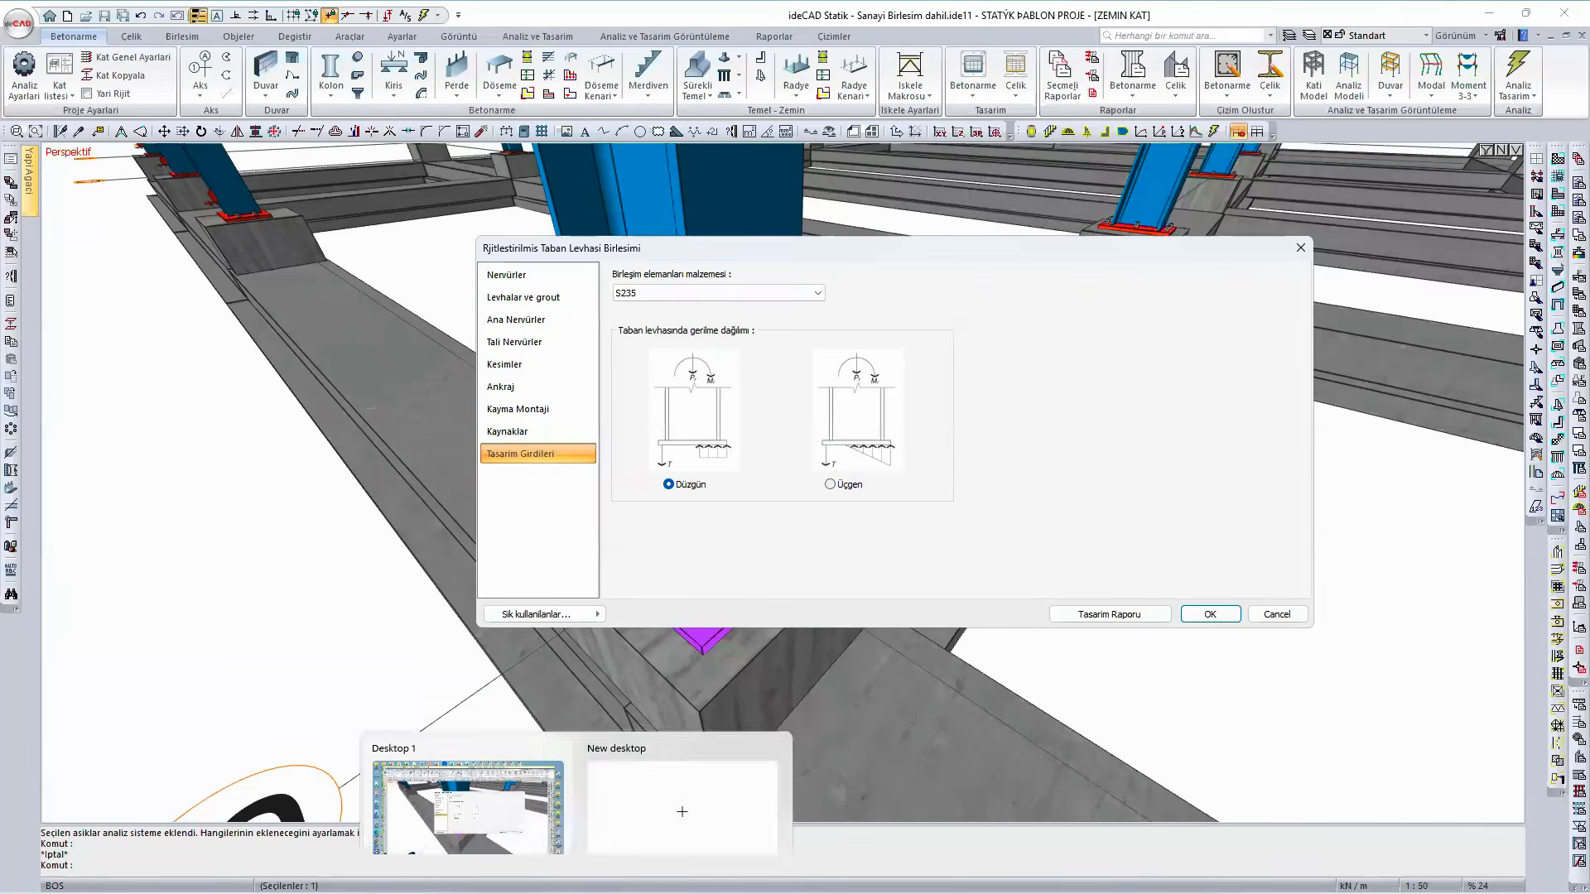
left_click(523, 820)
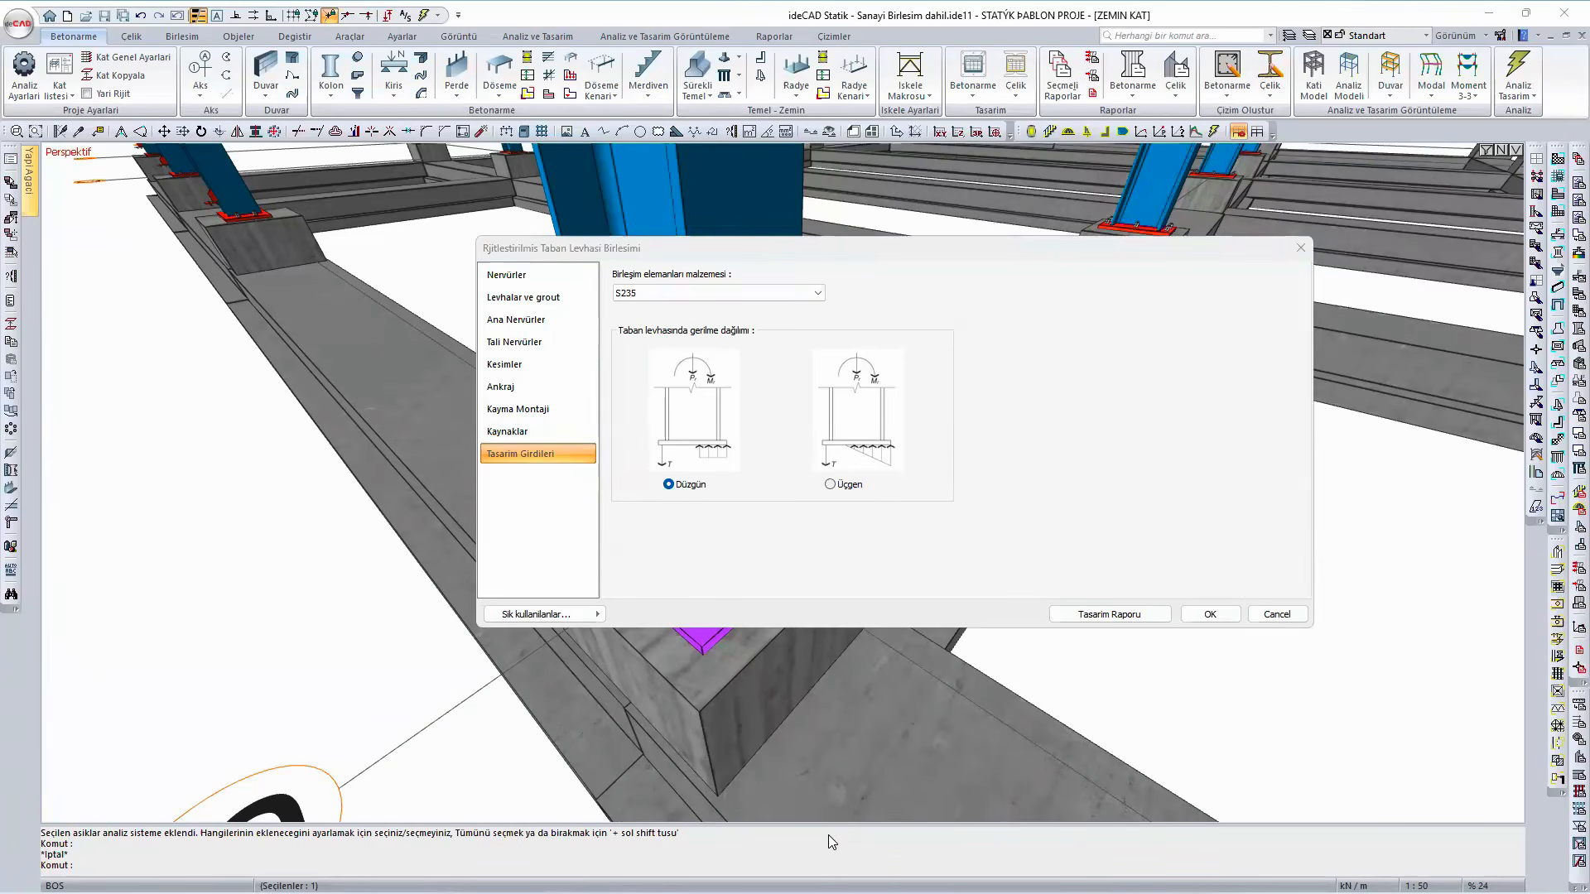
mouse_move(905, 893)
left_click(943, 873)
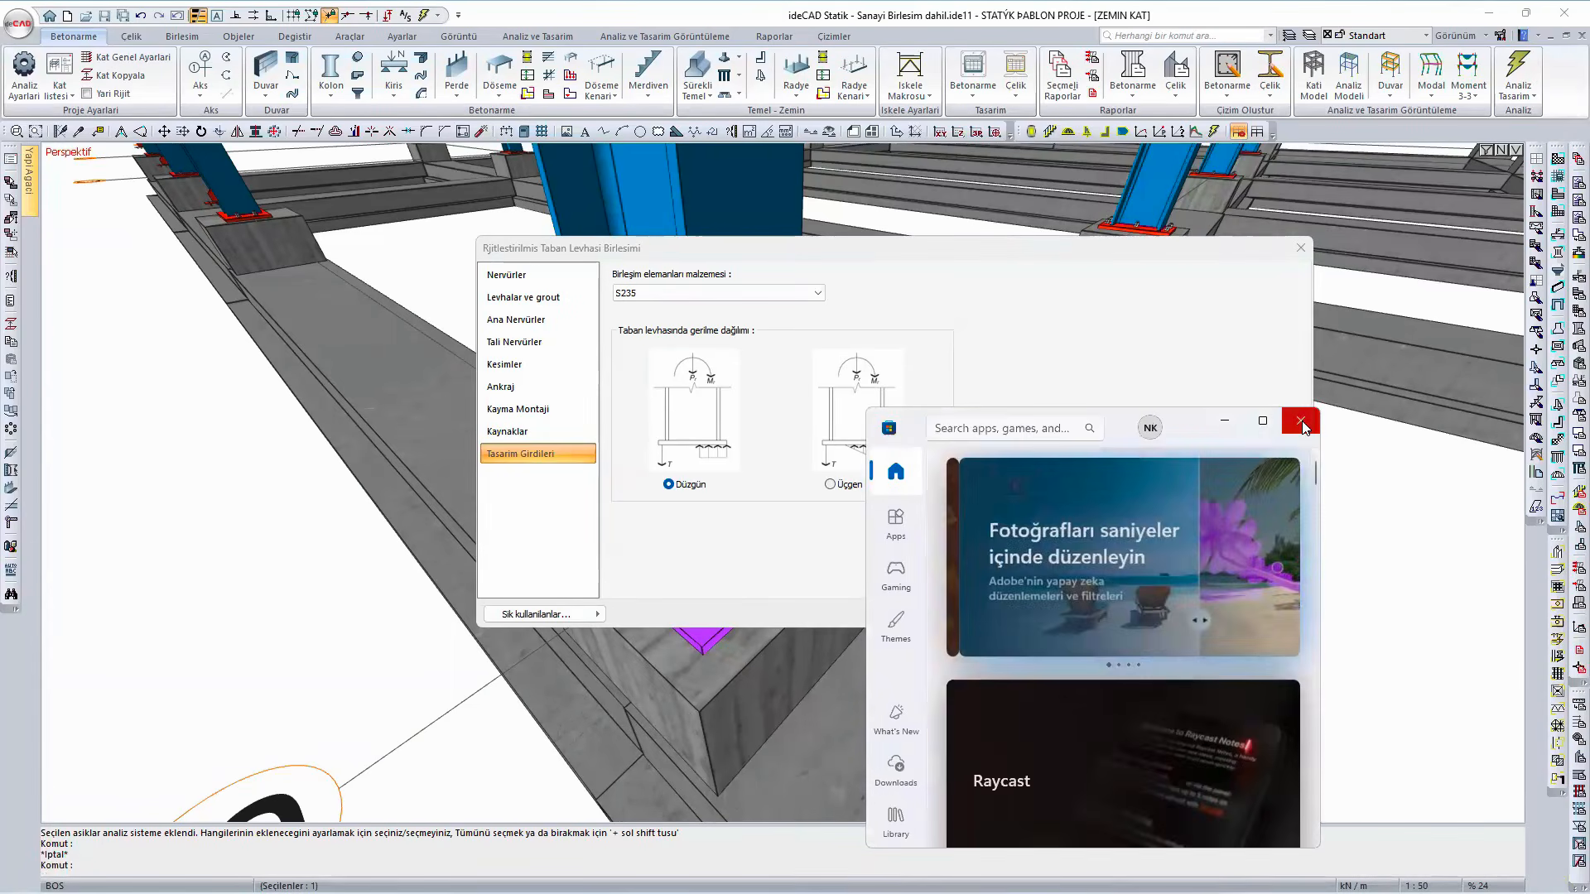
left_click(1305, 424)
- Switch to the browser and view the AISC Design Guide 1, 3rd Edition cover image from the Studocu result in the AISC DG-1-3rd search
left_click(612, 874)
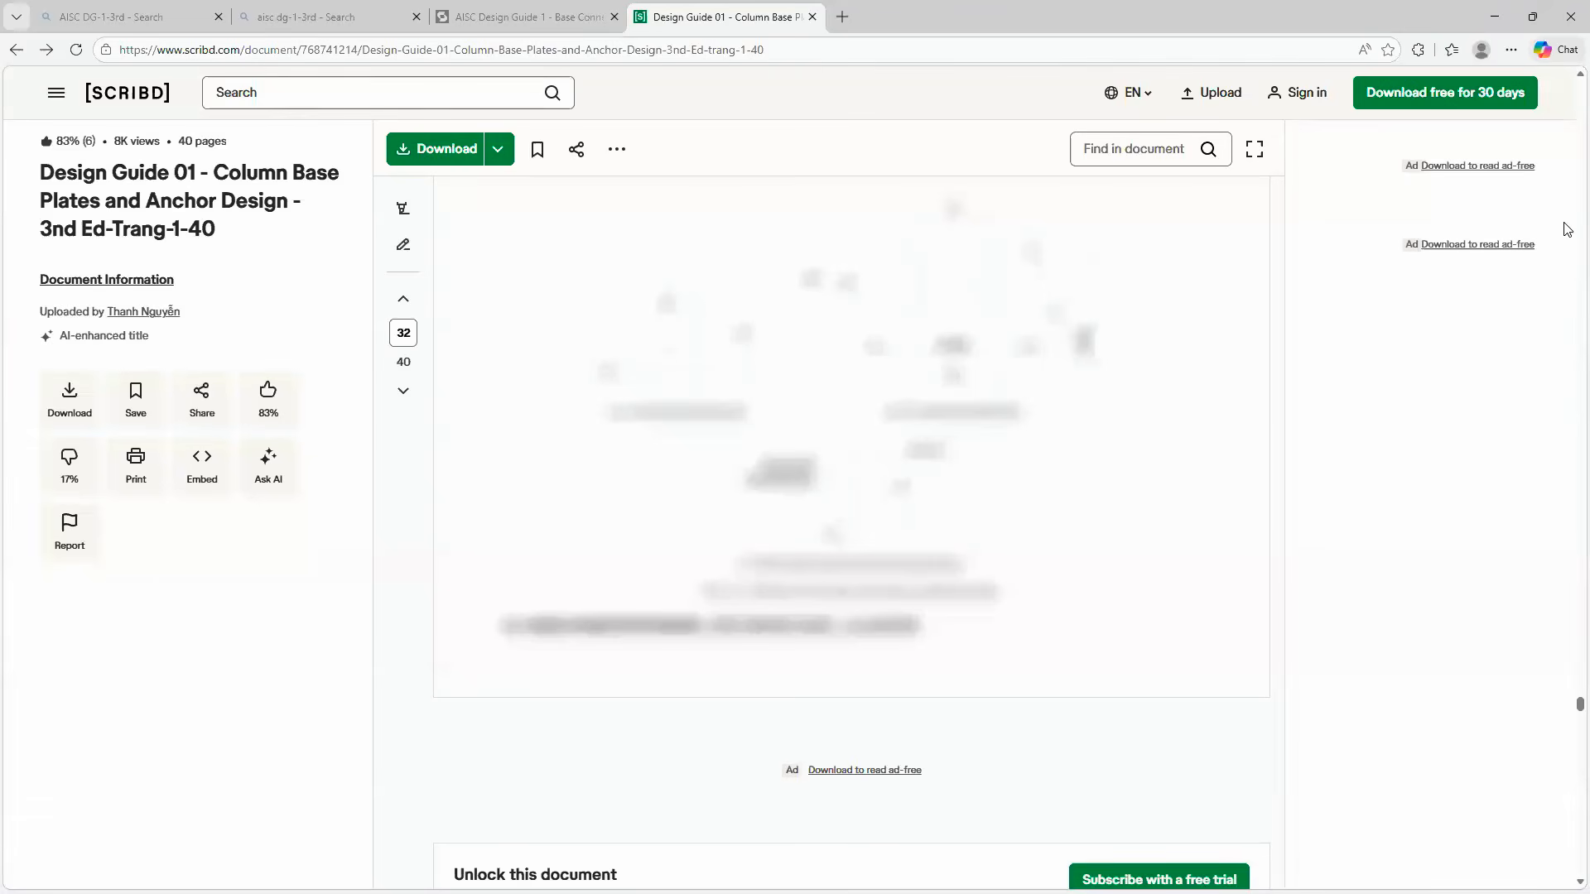
left_click(159, 16)
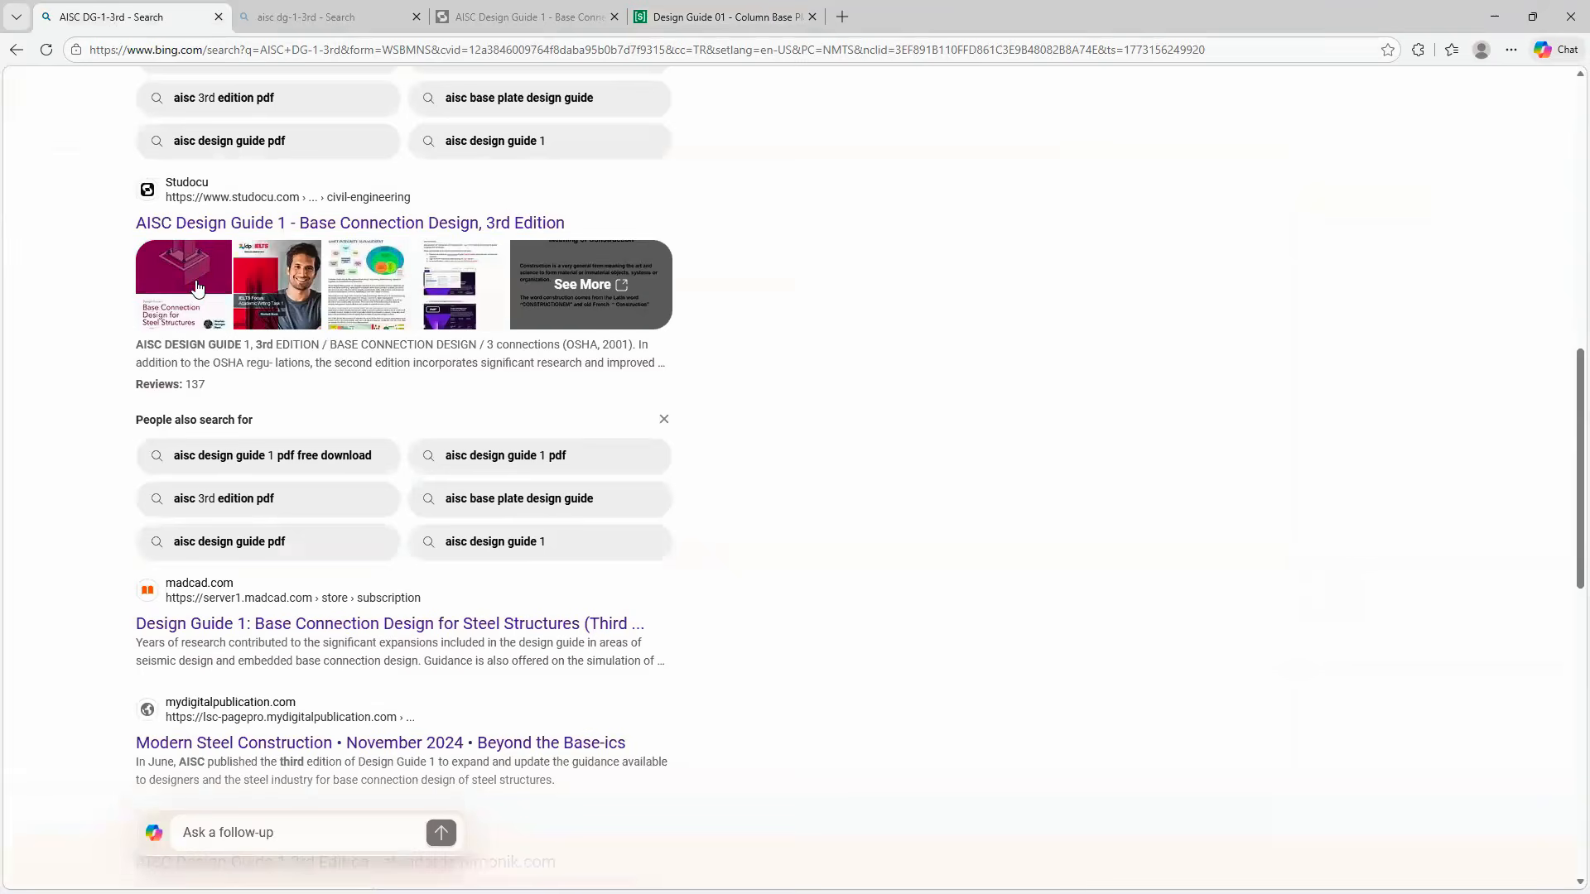
left_click(195, 281)
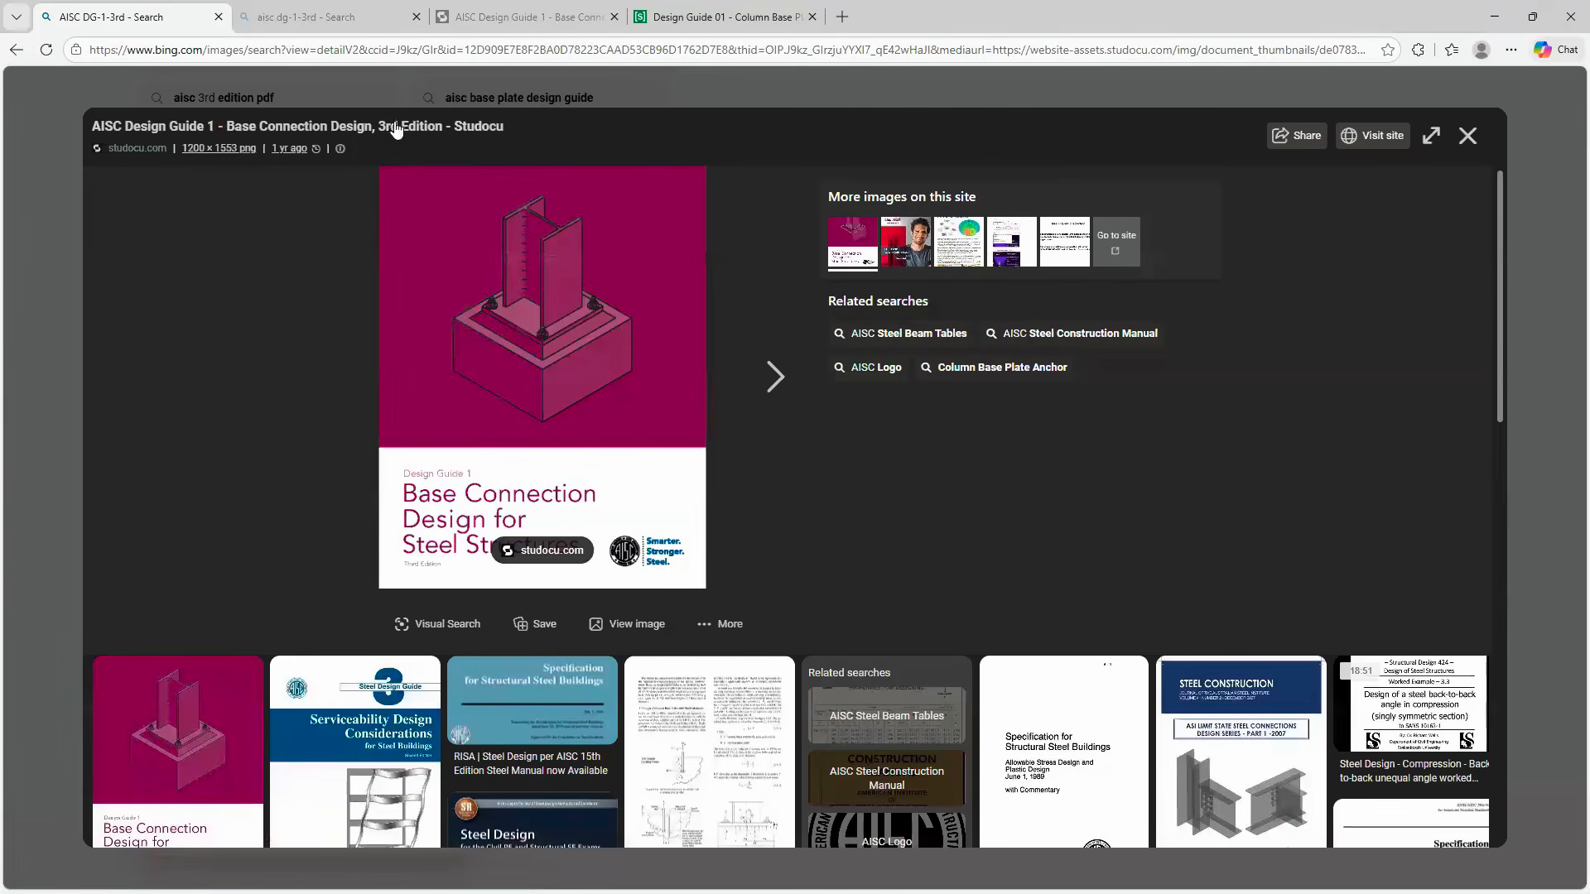
- Return to the Design Guide 01 document on Scribd, go back to the table of contents on page 7, and skip the ad to unlock it
left_click(708, 18)
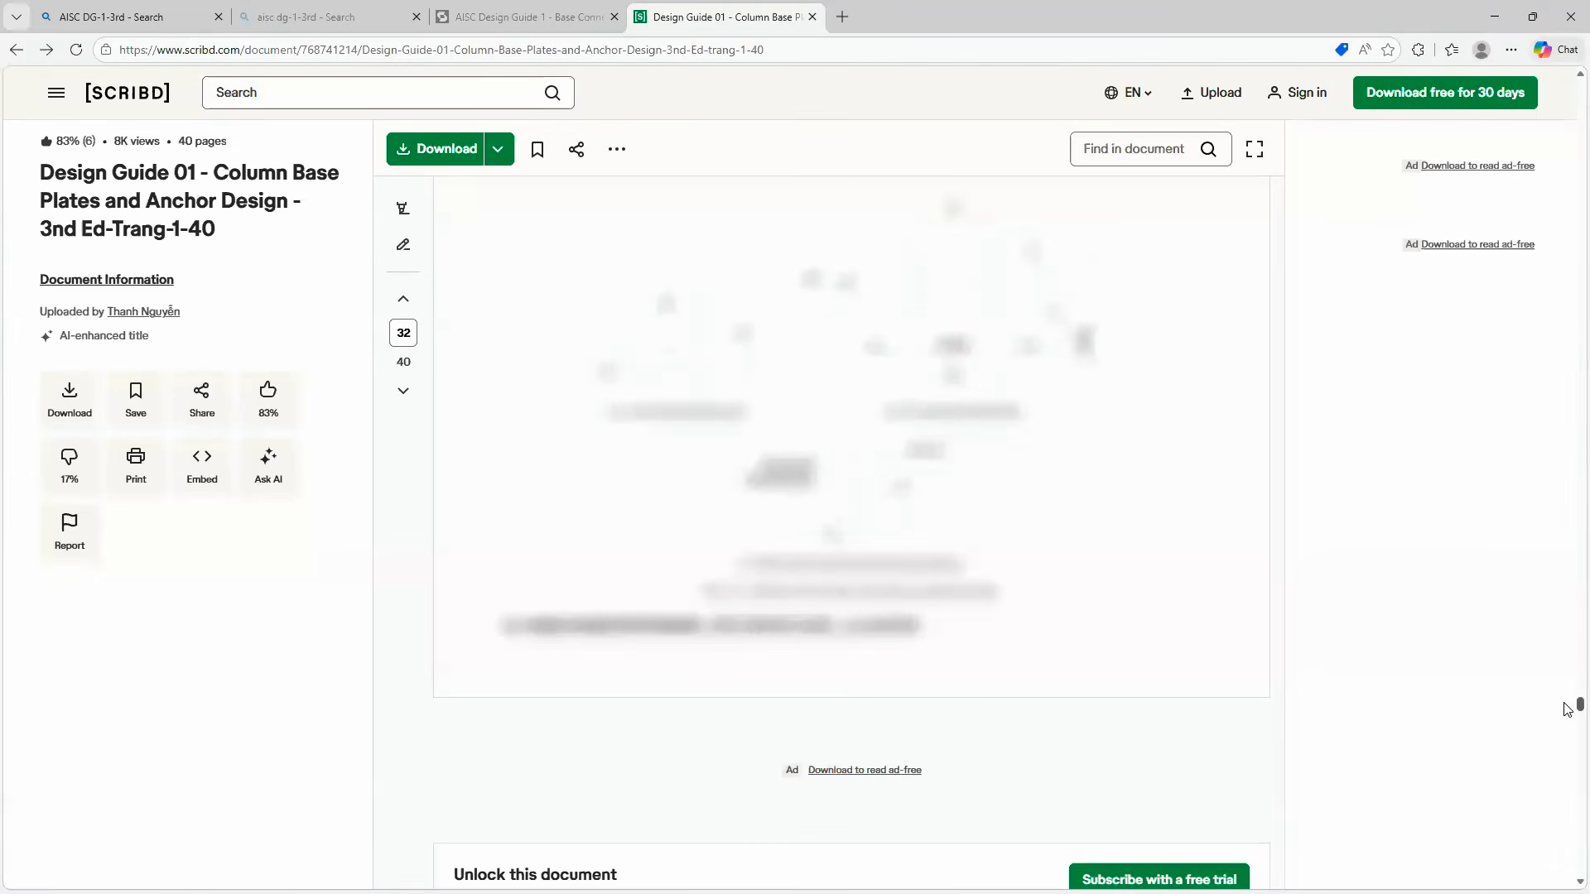
left_click_drag(1567, 704, 1567, 514)
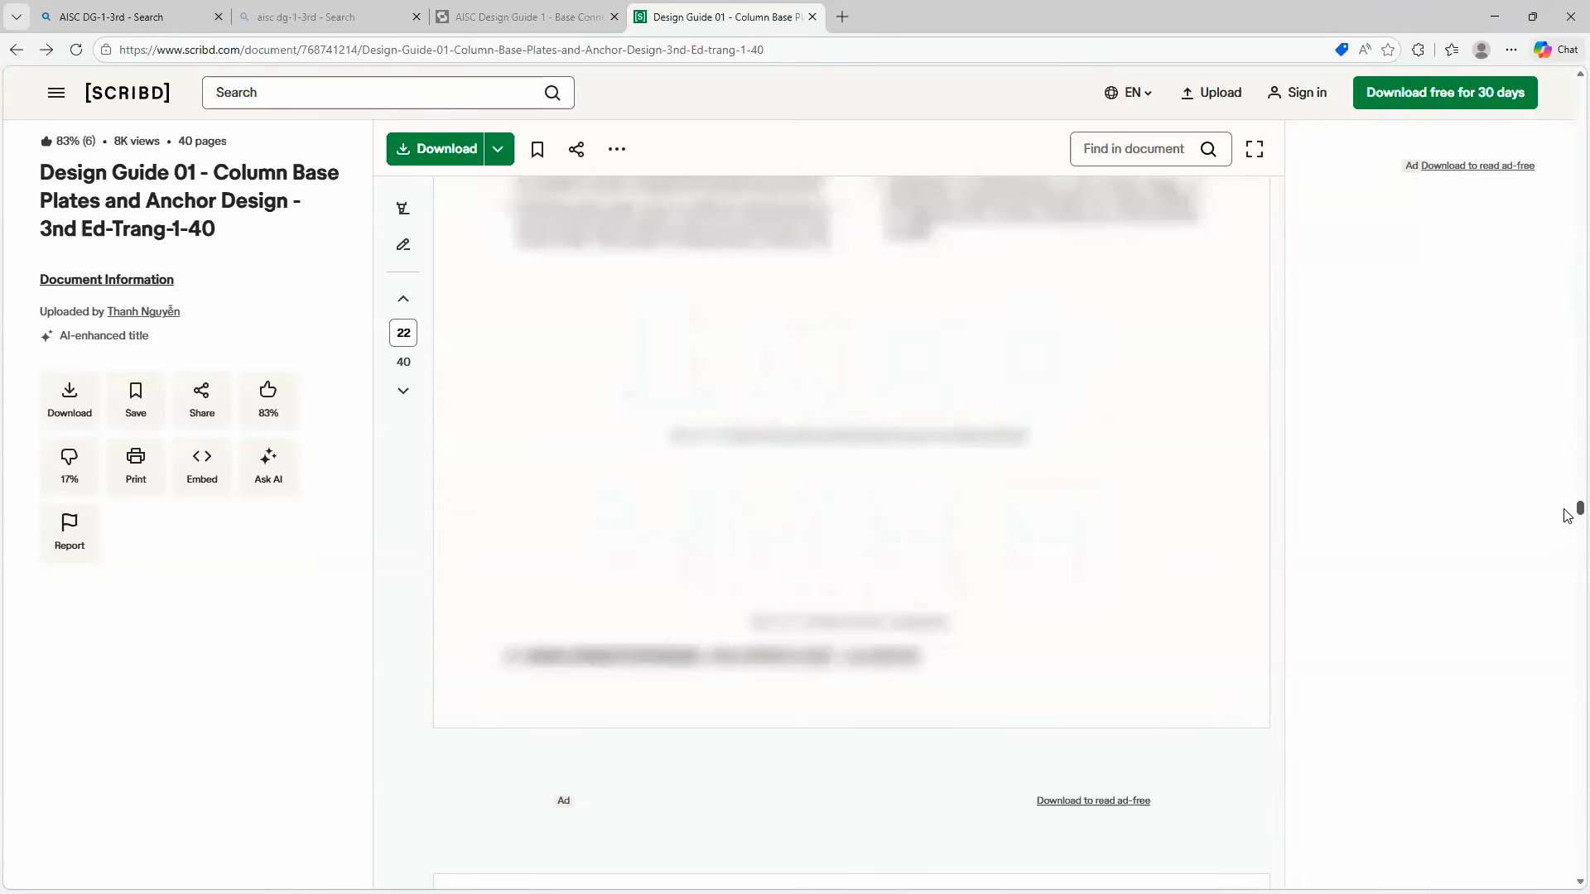
scroll(1565, 515, "down", 5)
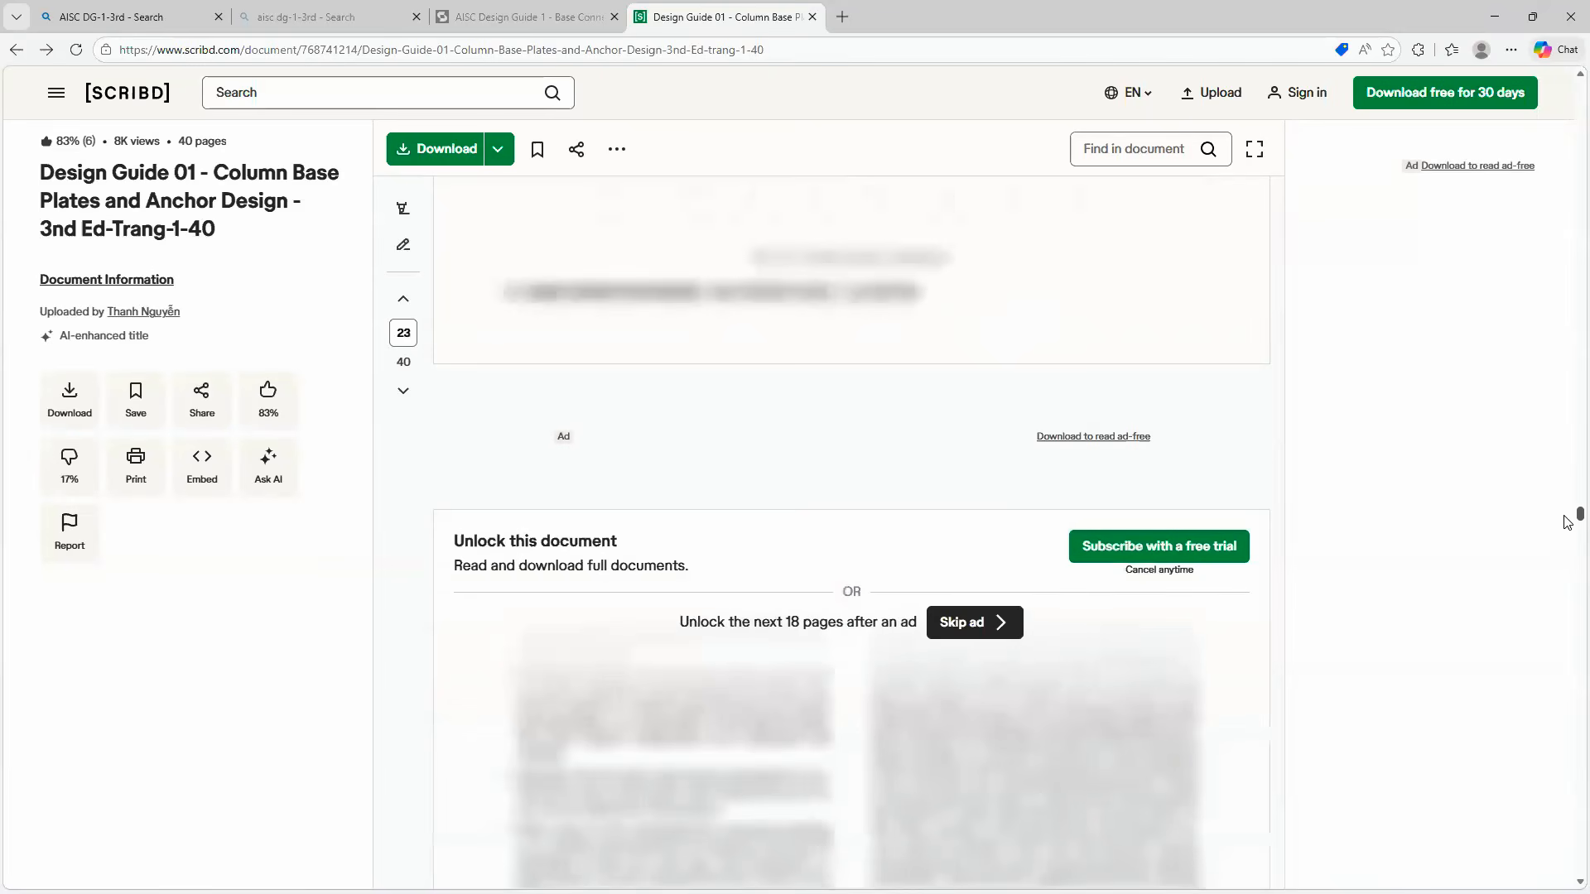
scroll(1568, 523, "up", 8)
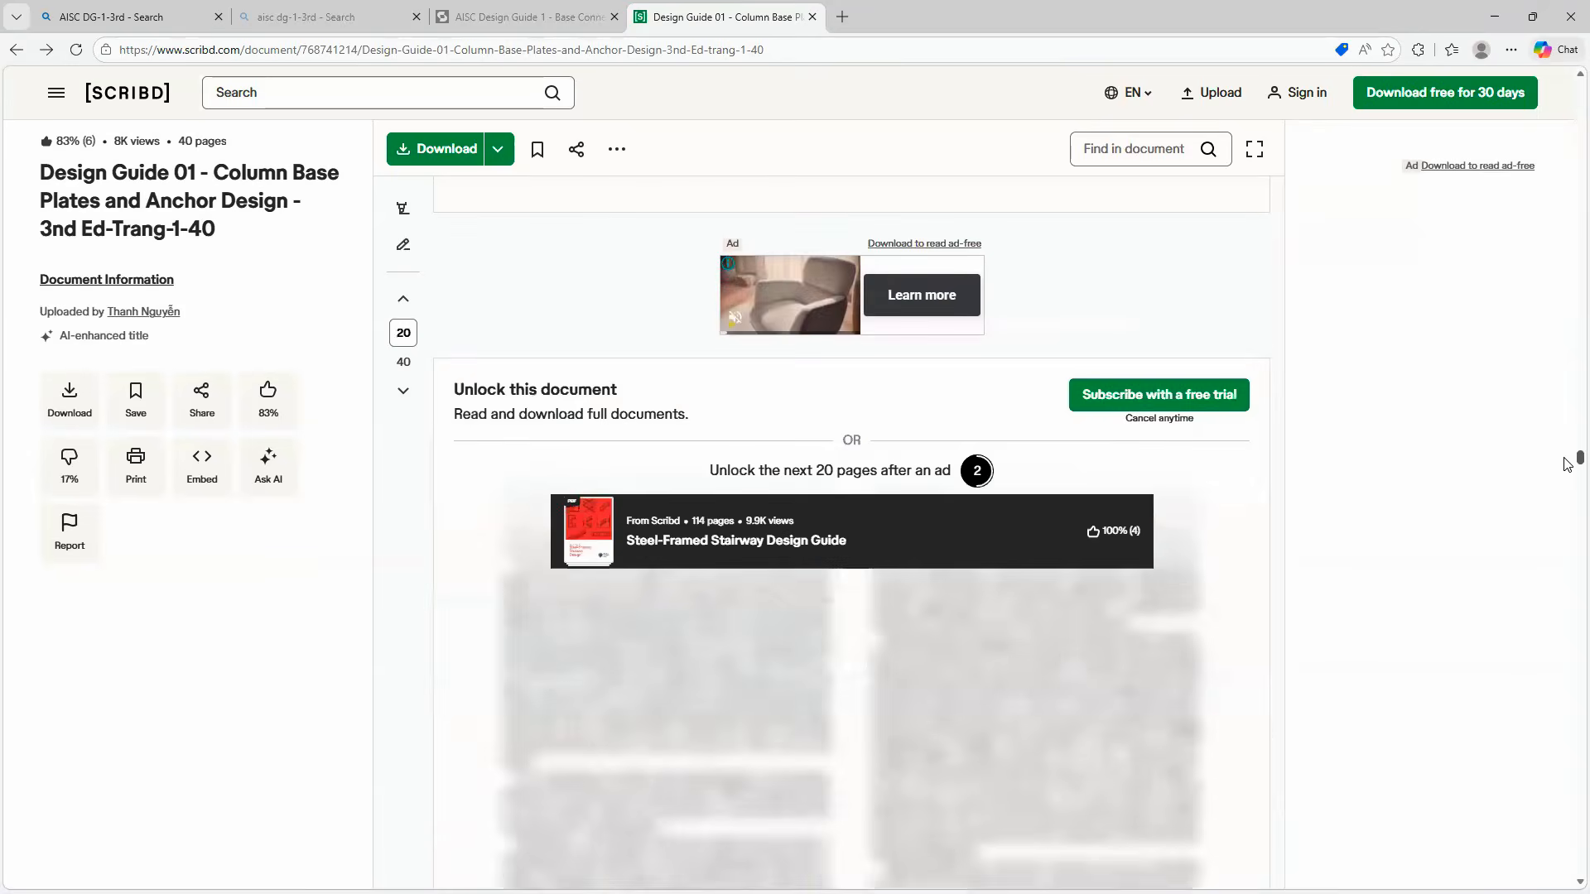
scroll(1567, 462, "up", 4)
scroll(1563, 450, "up", 2)
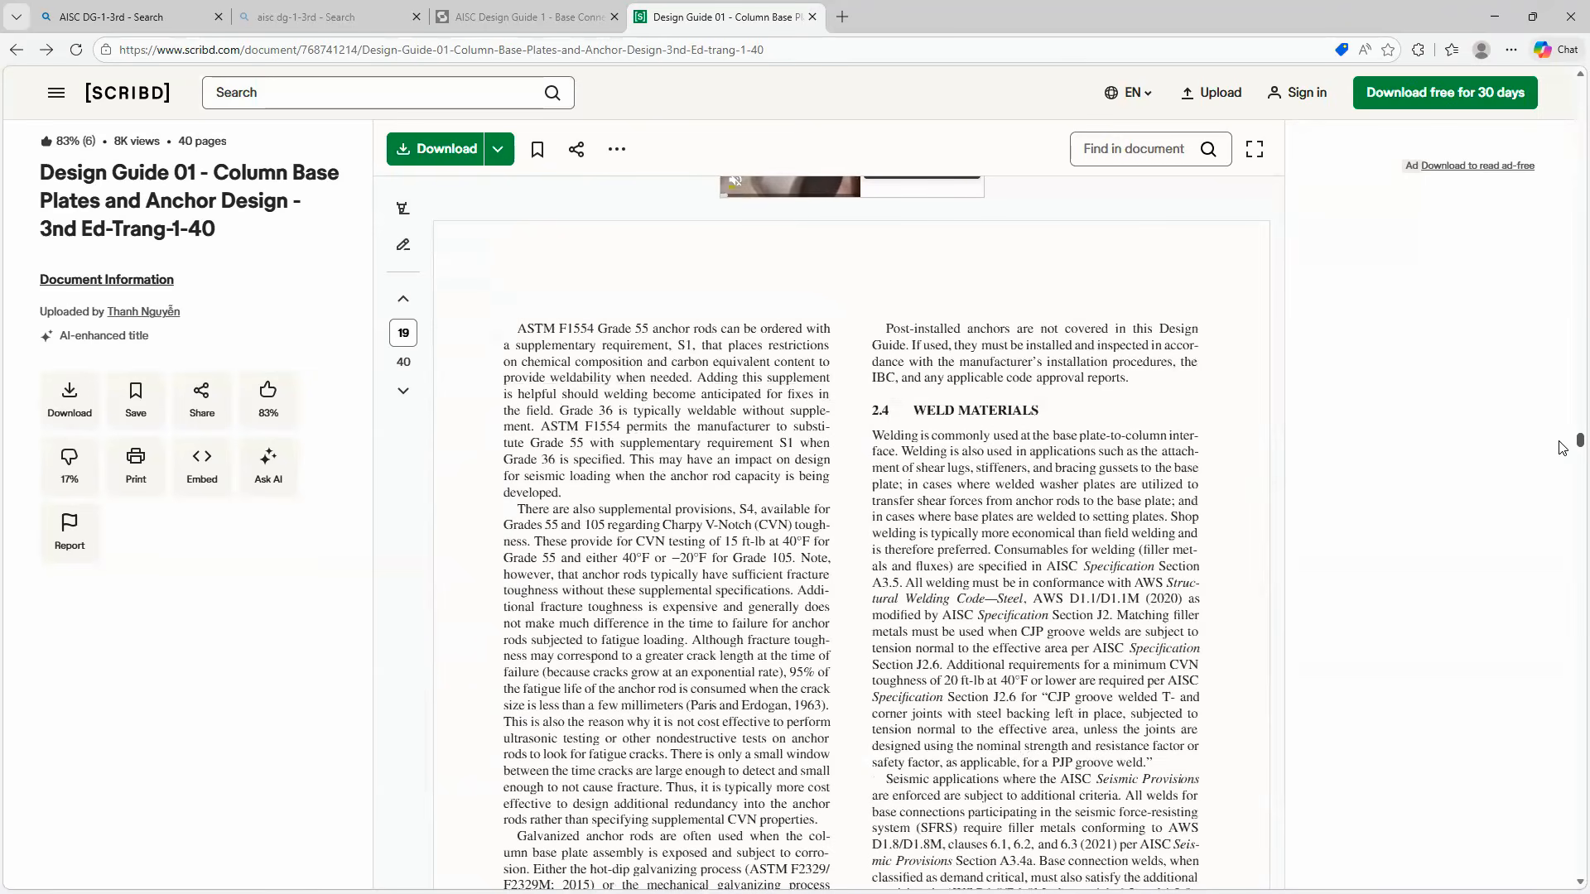
scroll(1554, 314, "up", 5)
left_click_drag(1551, 307, 1567, 215)
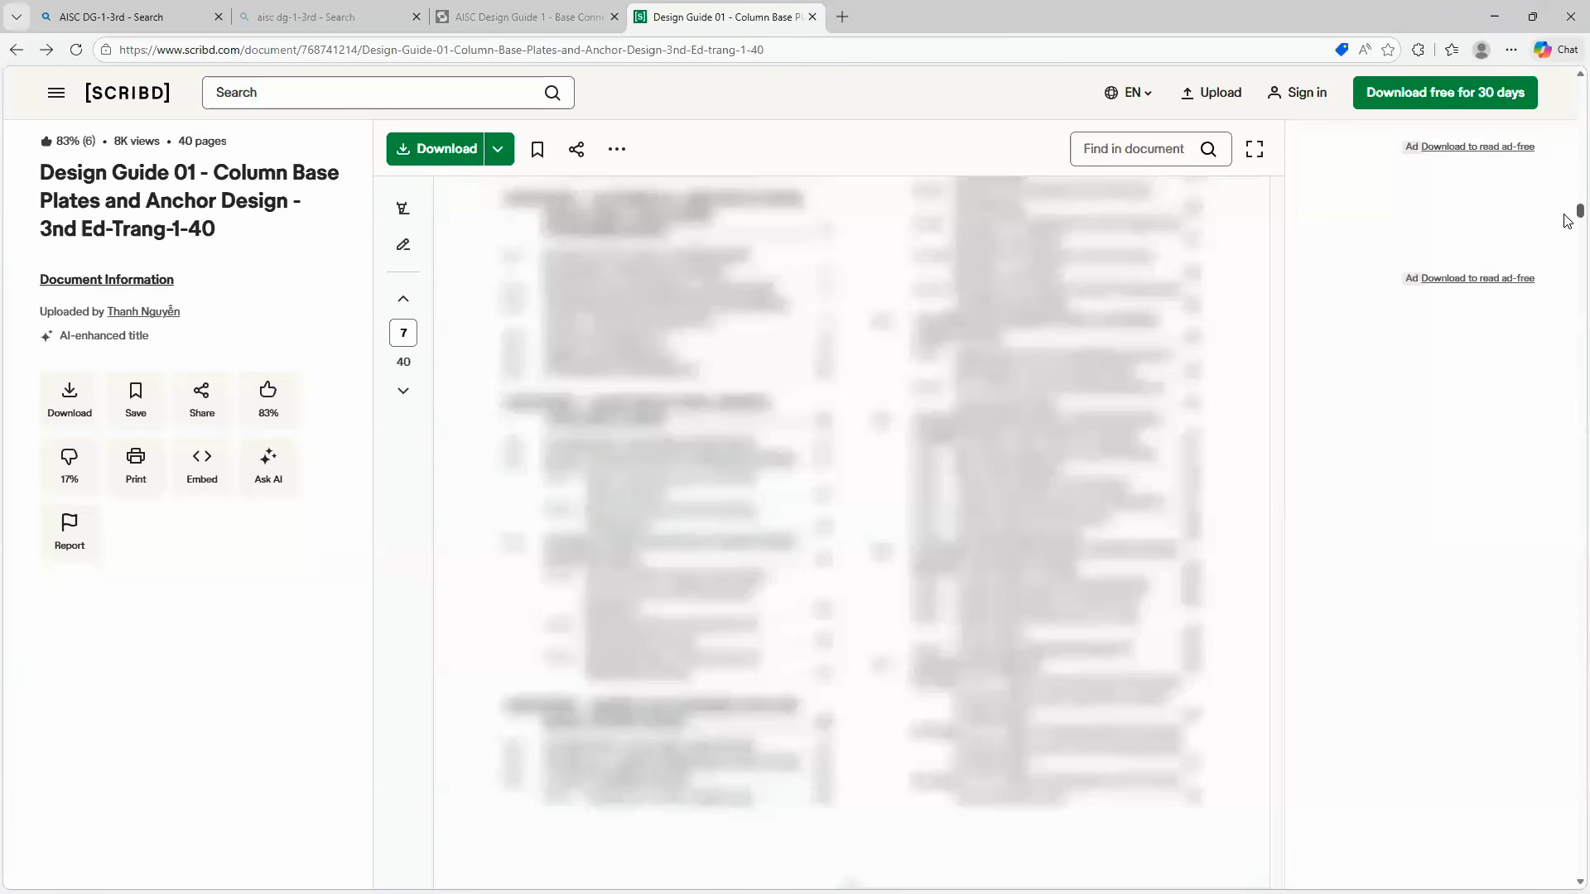
scroll(1567, 221, "up", 2)
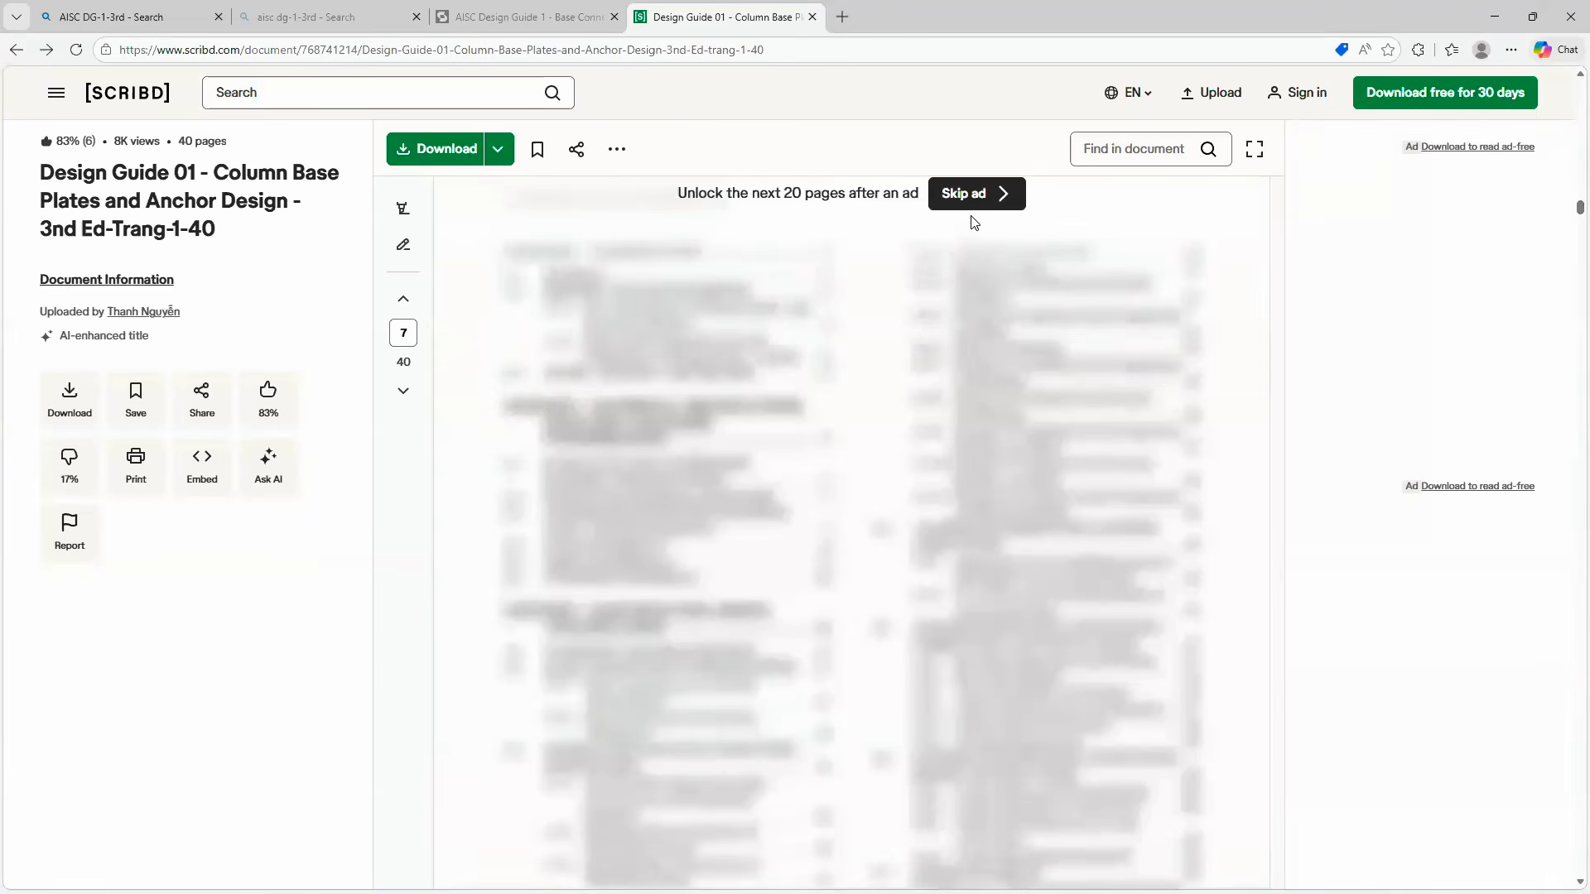
left_click(972, 205)
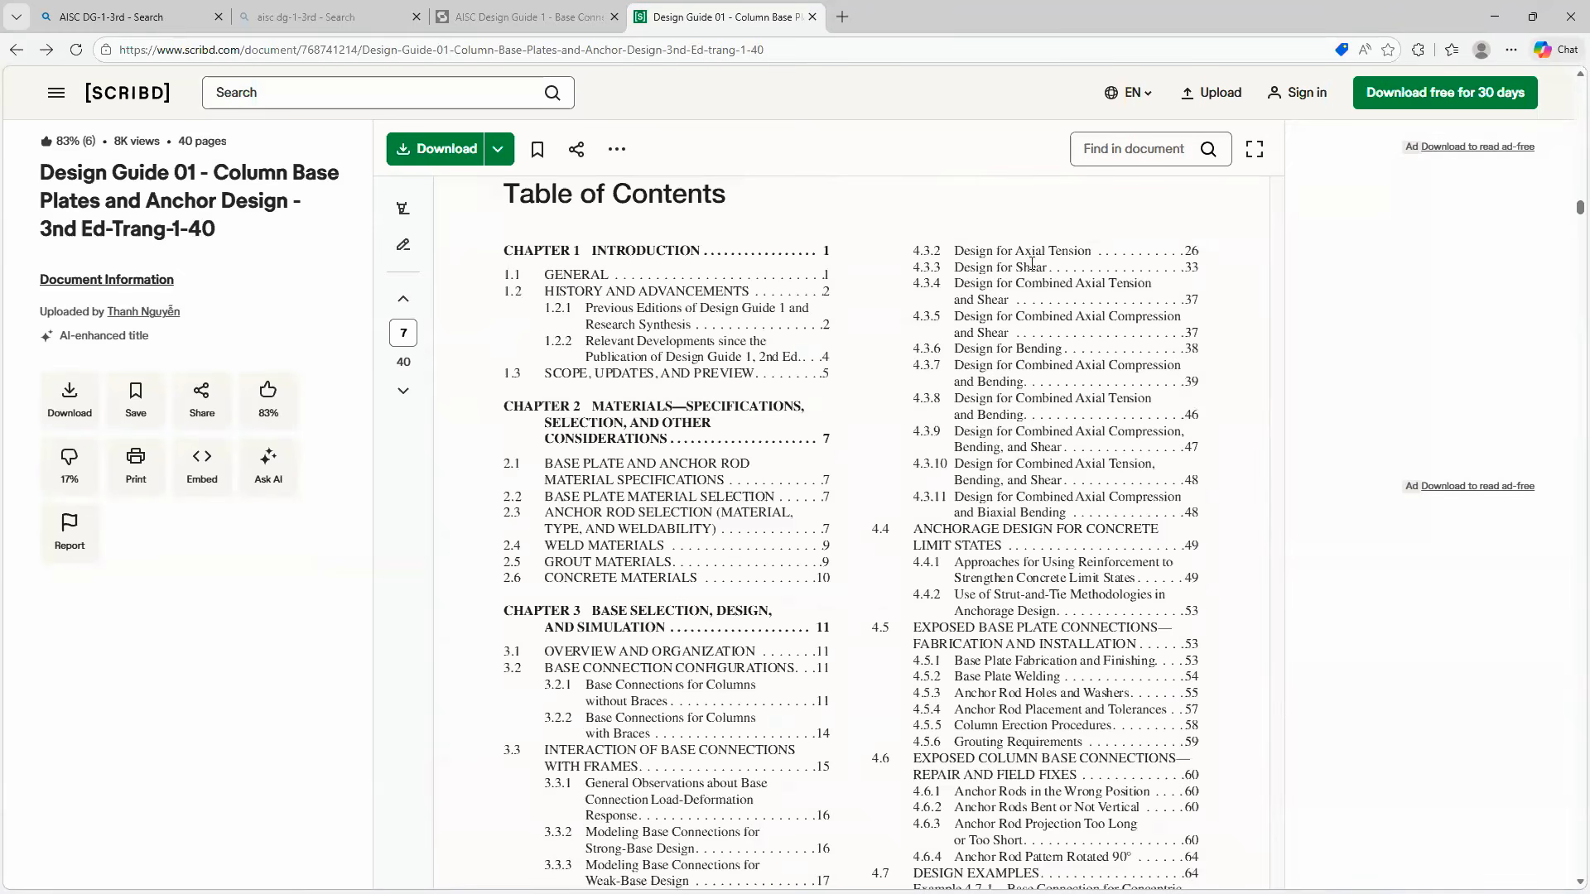
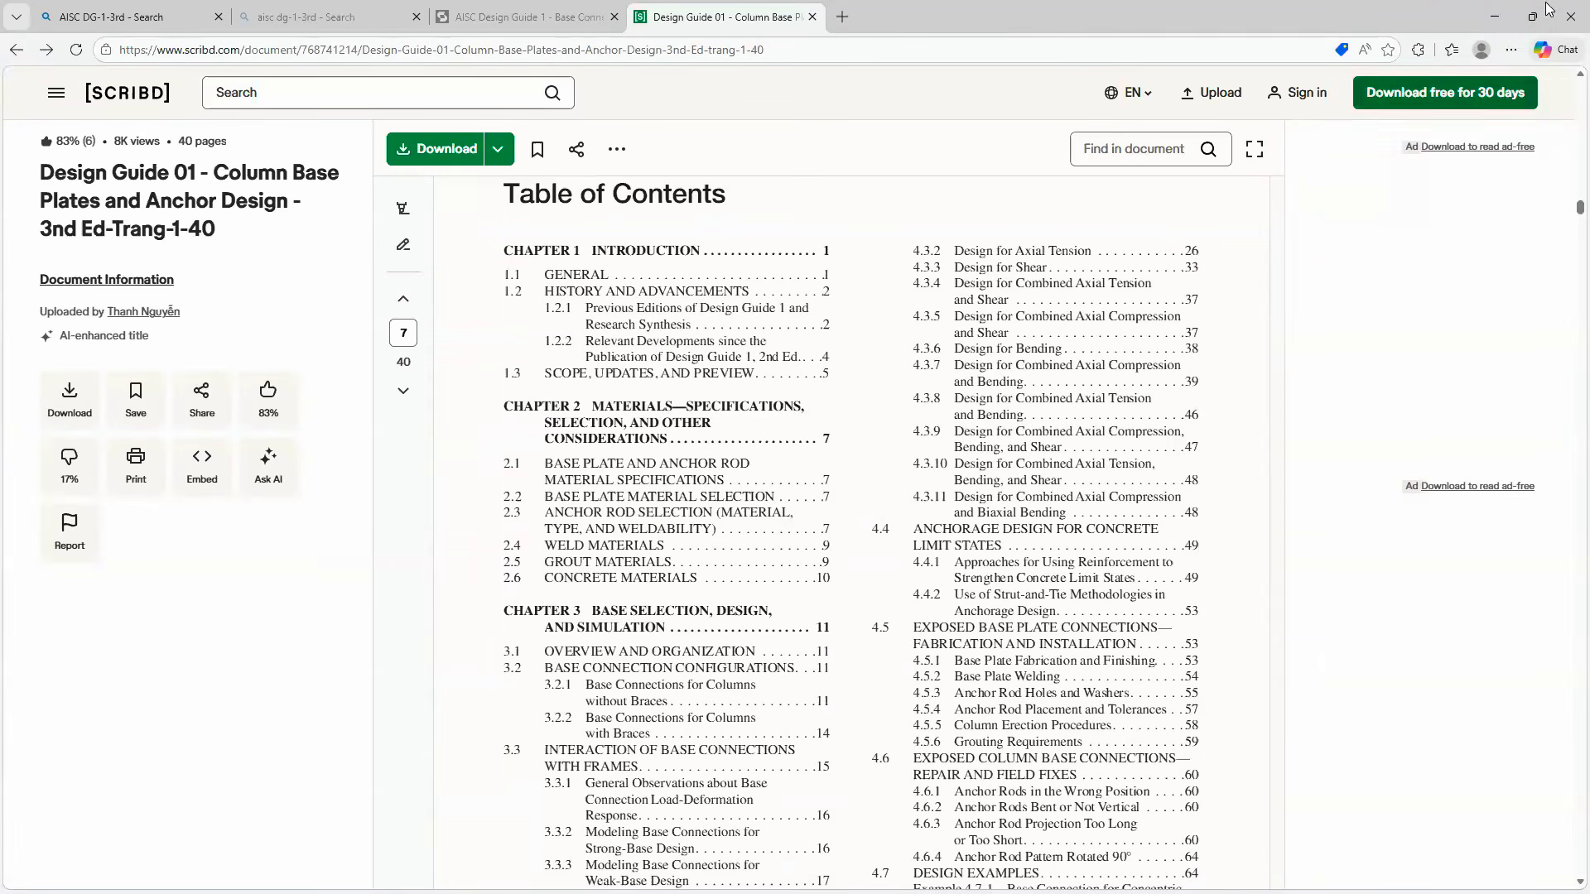
- Switch back to ideCAD and accept the stiffened base plate connection settings with the uniform (Düzgün) stress distribution
left_click(1521, 15)
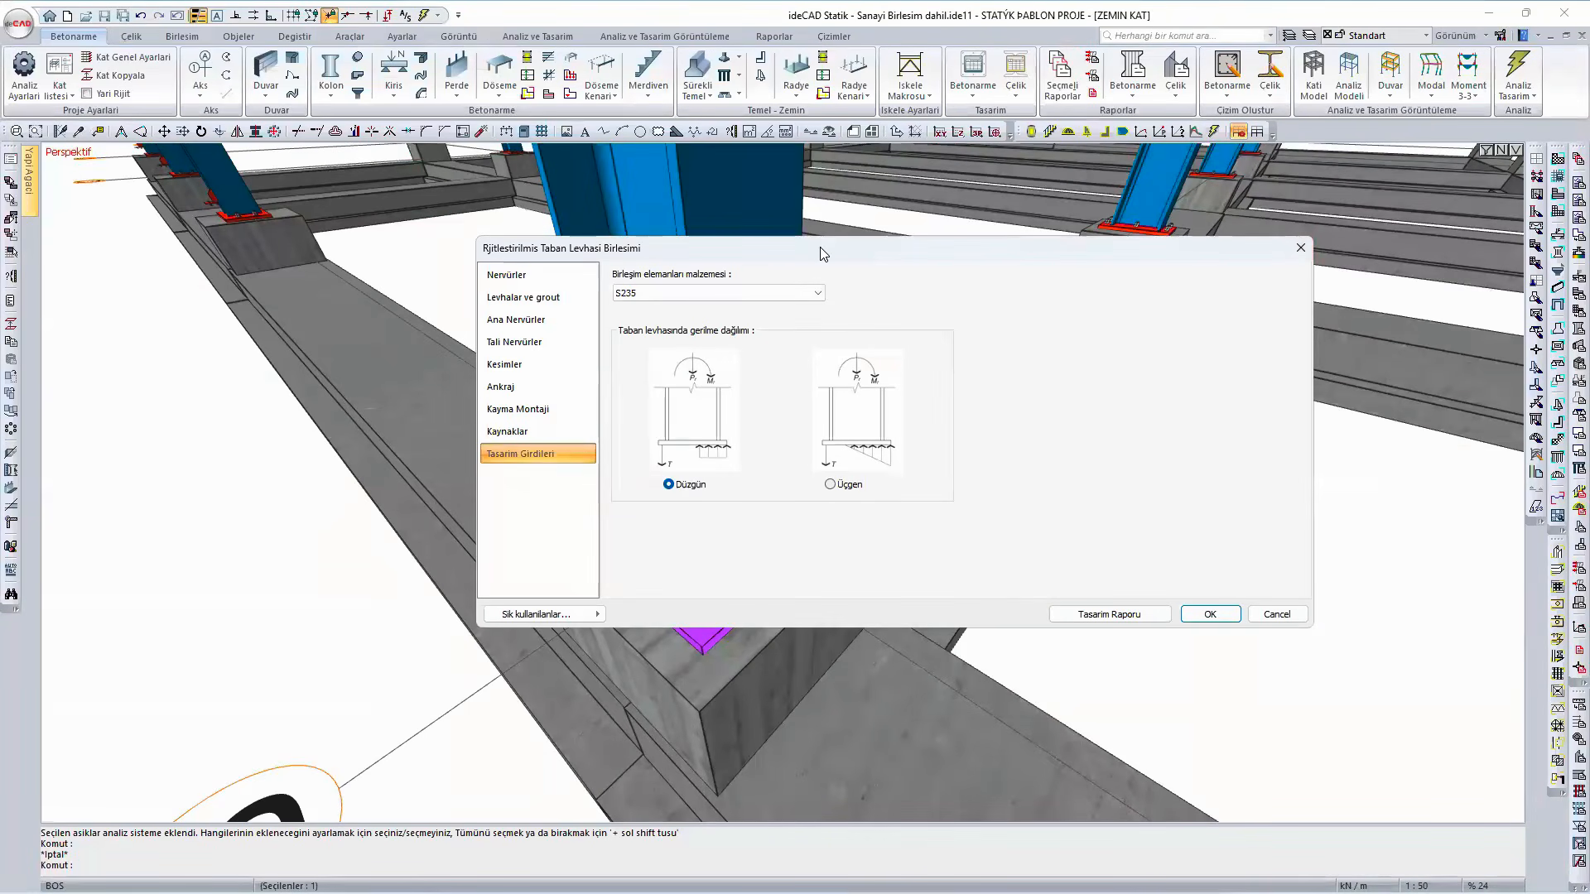
left_click_drag(820, 246, 1035, 181)
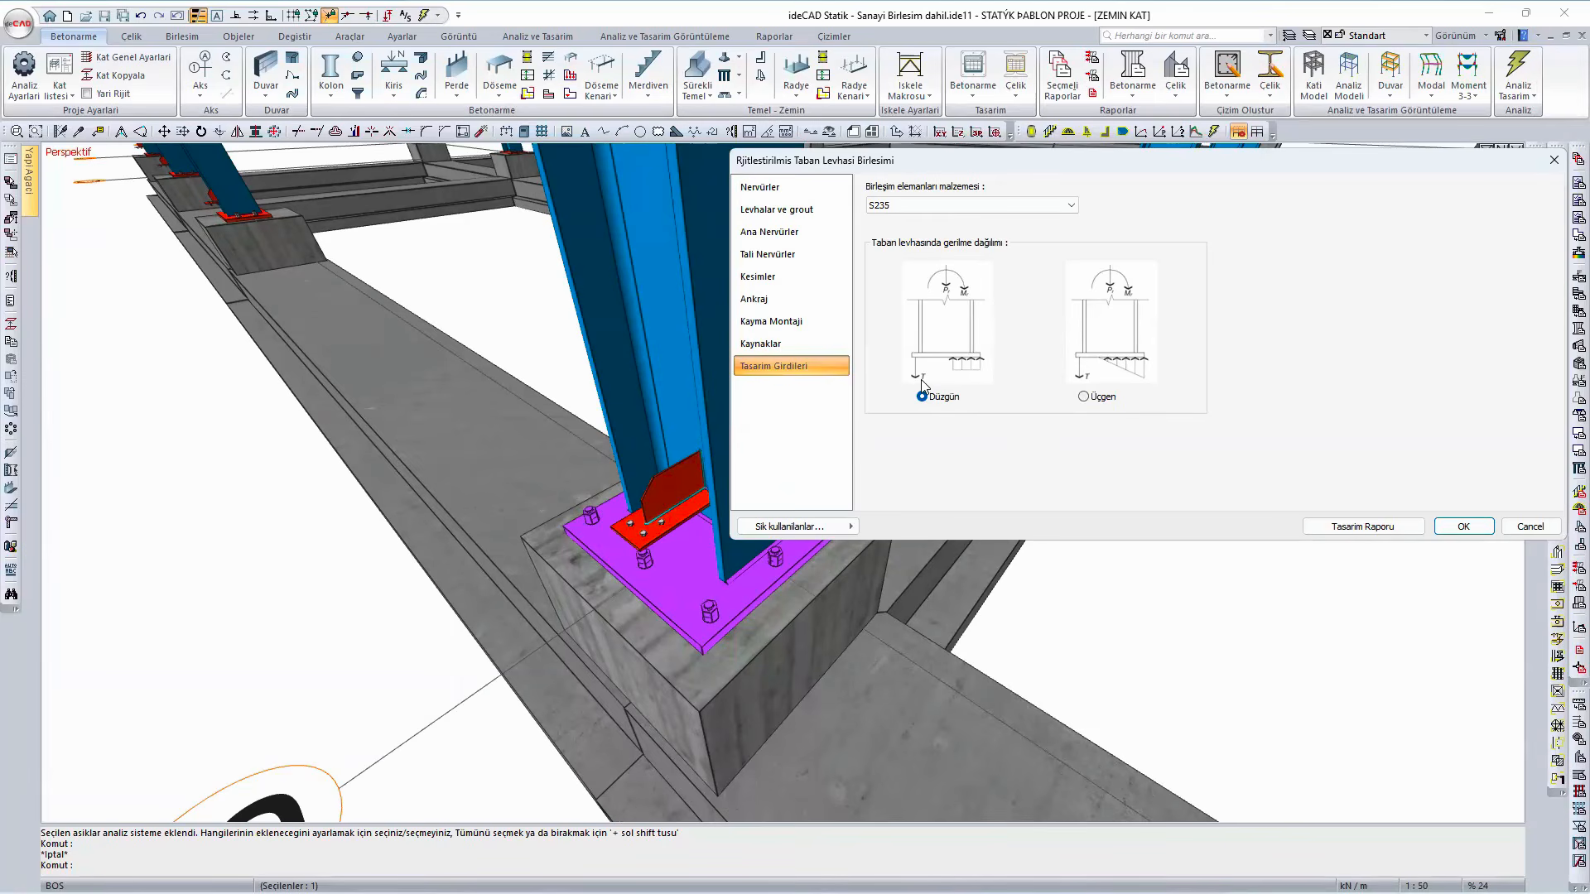
left_click(1450, 532)
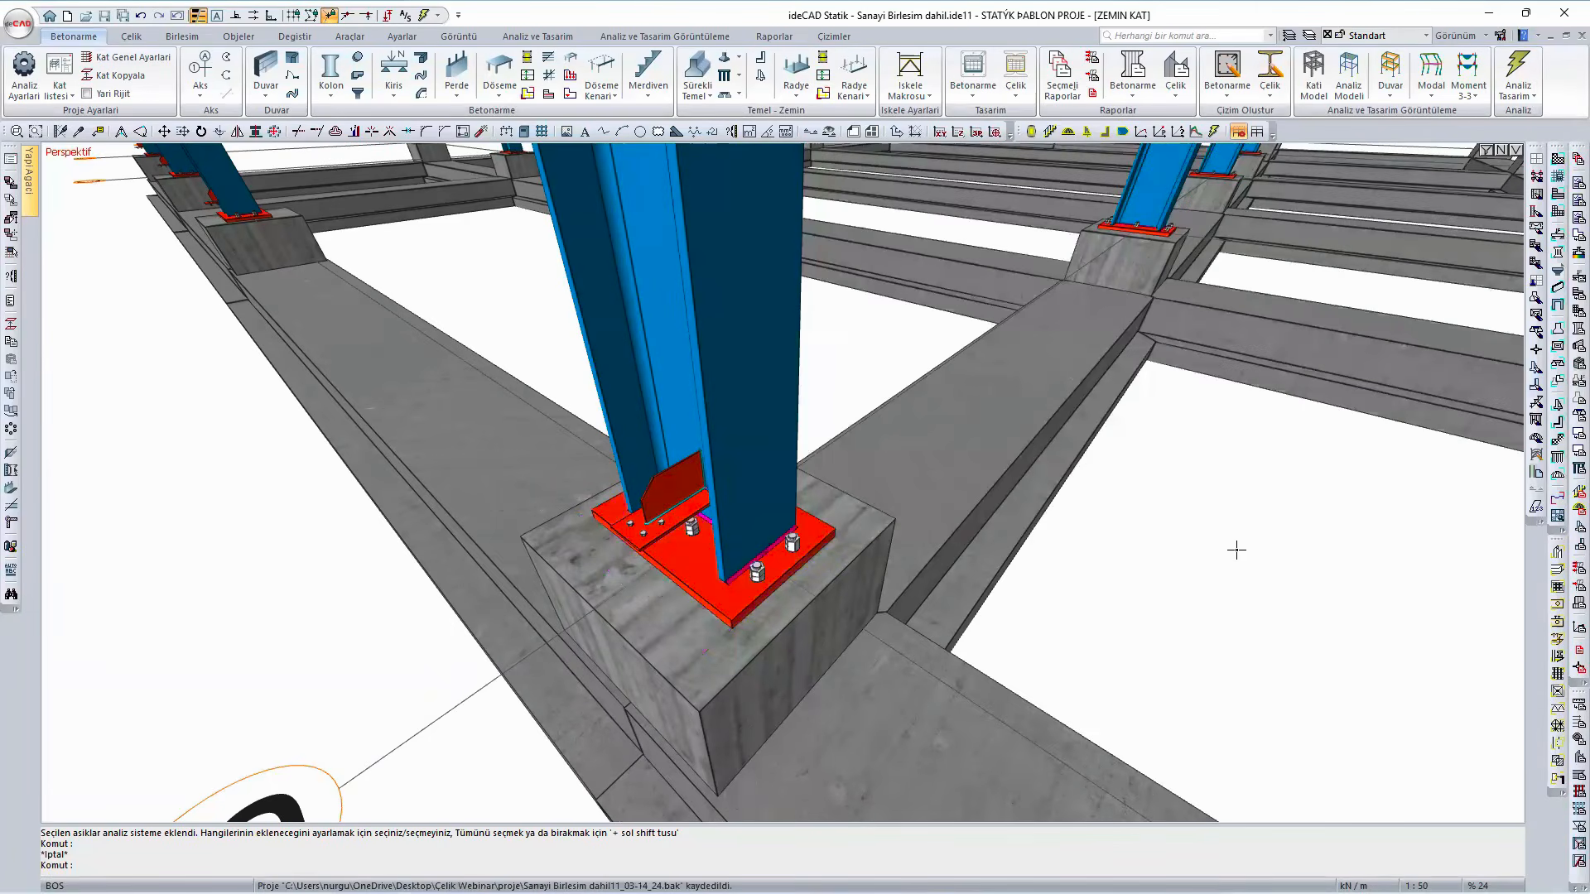
- Run the steel connection design (Birleşim) to list the checks for all connections in the model
scroll(1235, 550, "down", 3)
scroll(1105, 548, "down", 5)
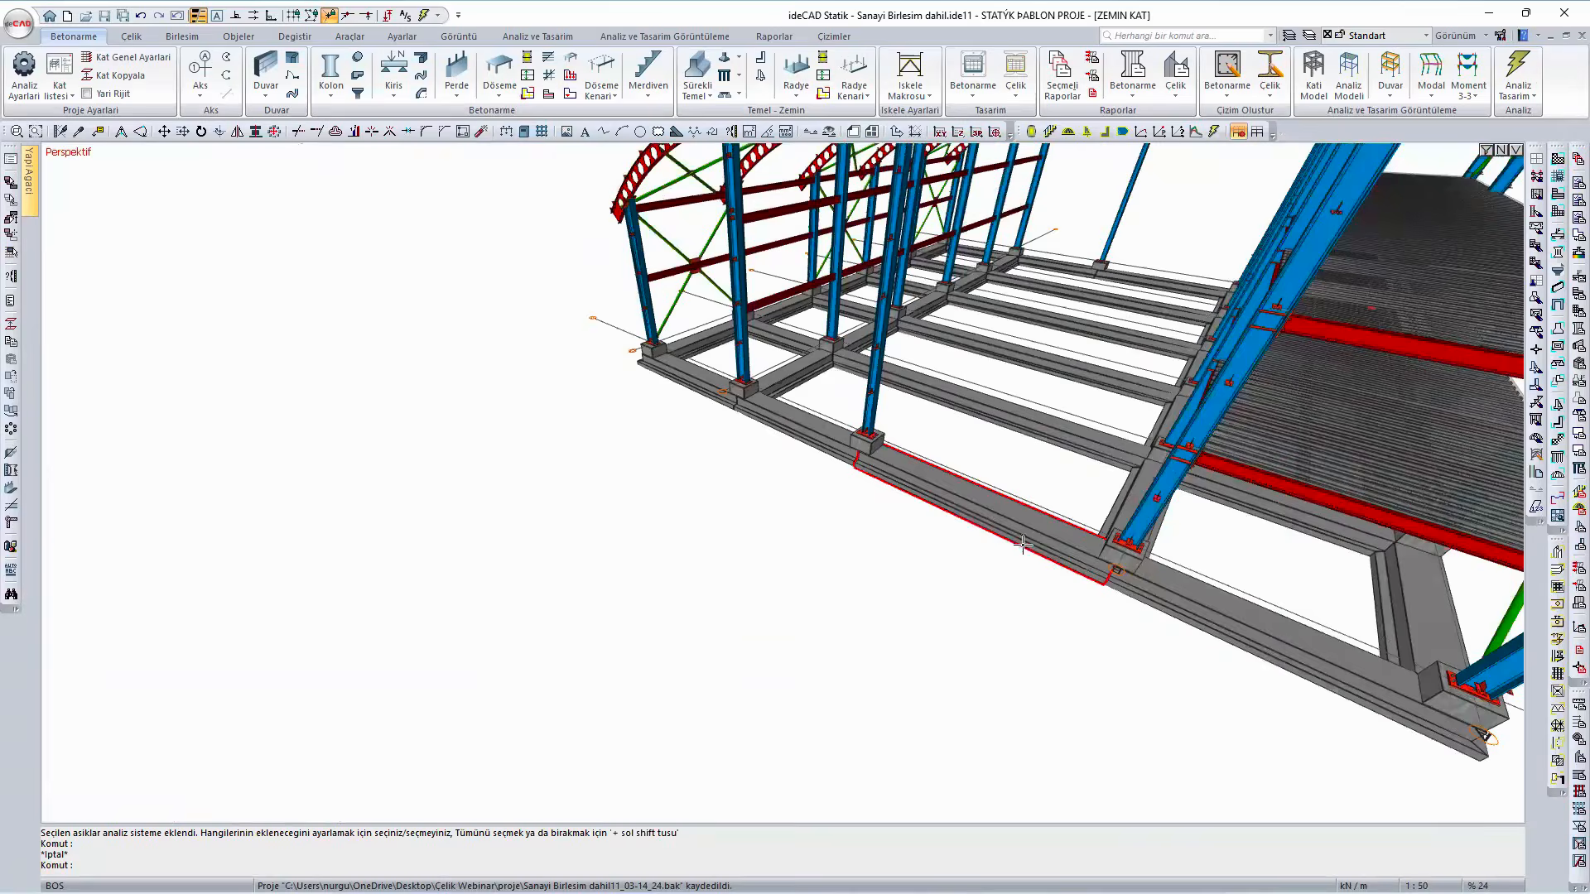
mouse_move(800, 532)
middle_mouse_down()
mouse_move(919, 380)
mouse_move(1235, 97)
middle_mouse_up()
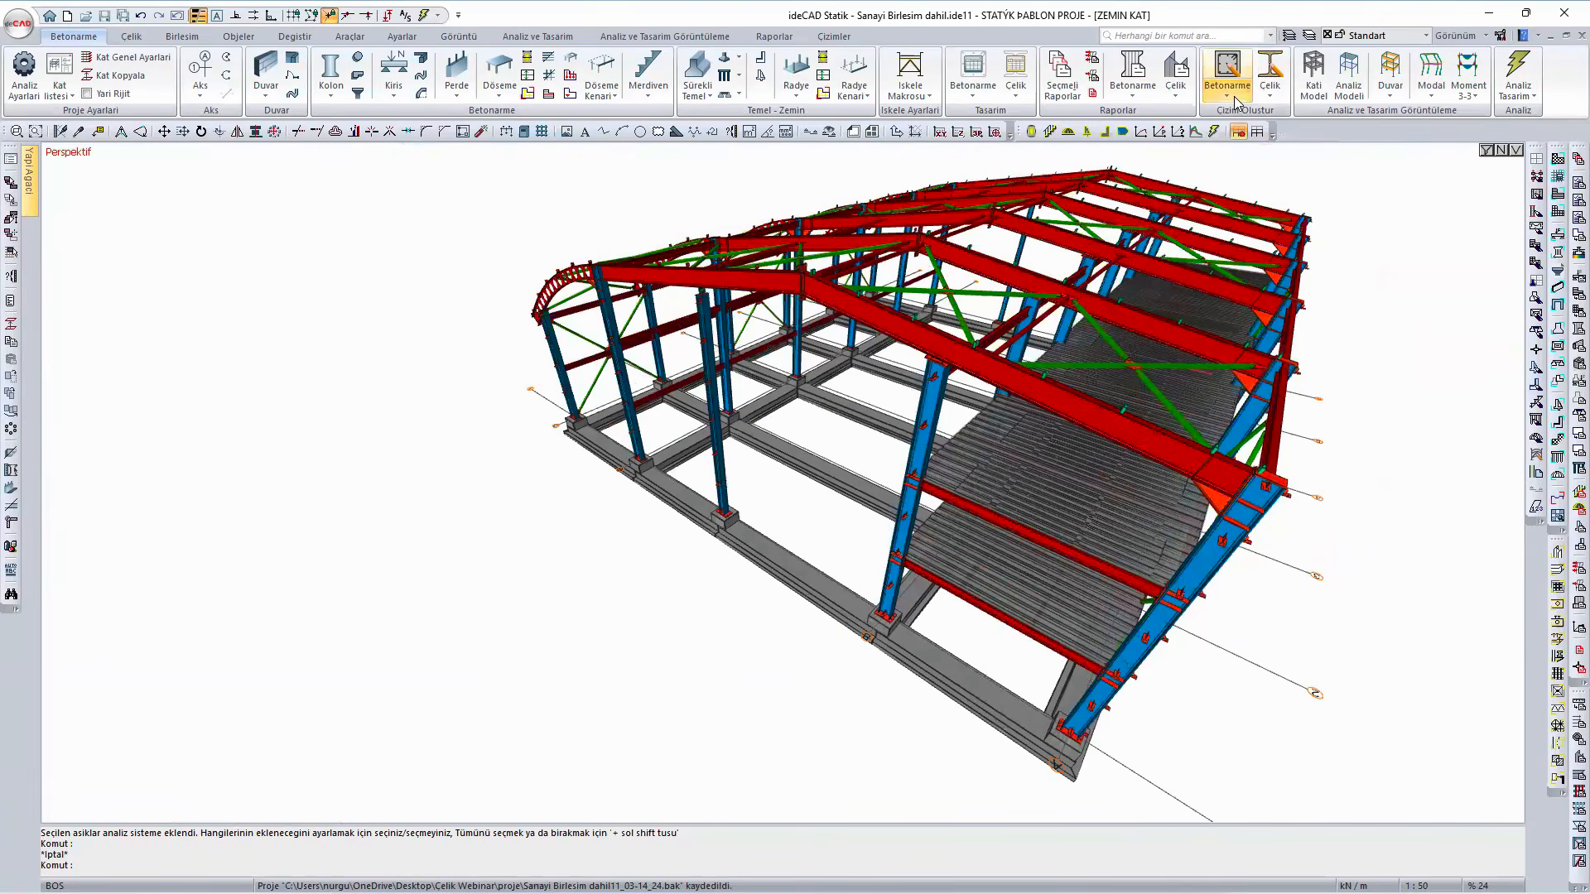
left_click(551, 38)
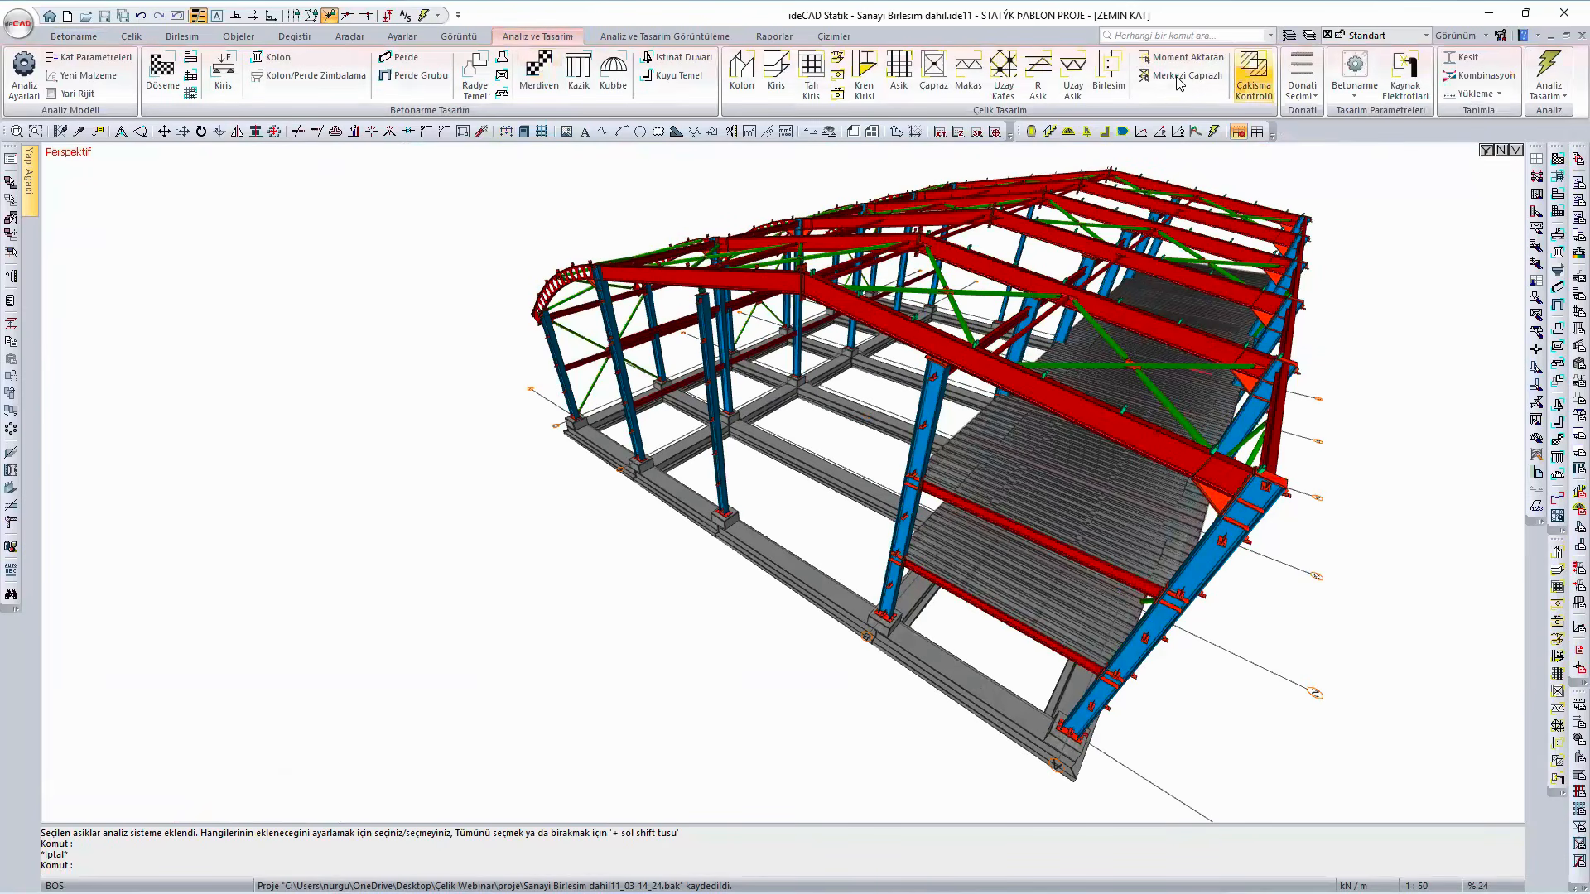
left_click(1108, 75)
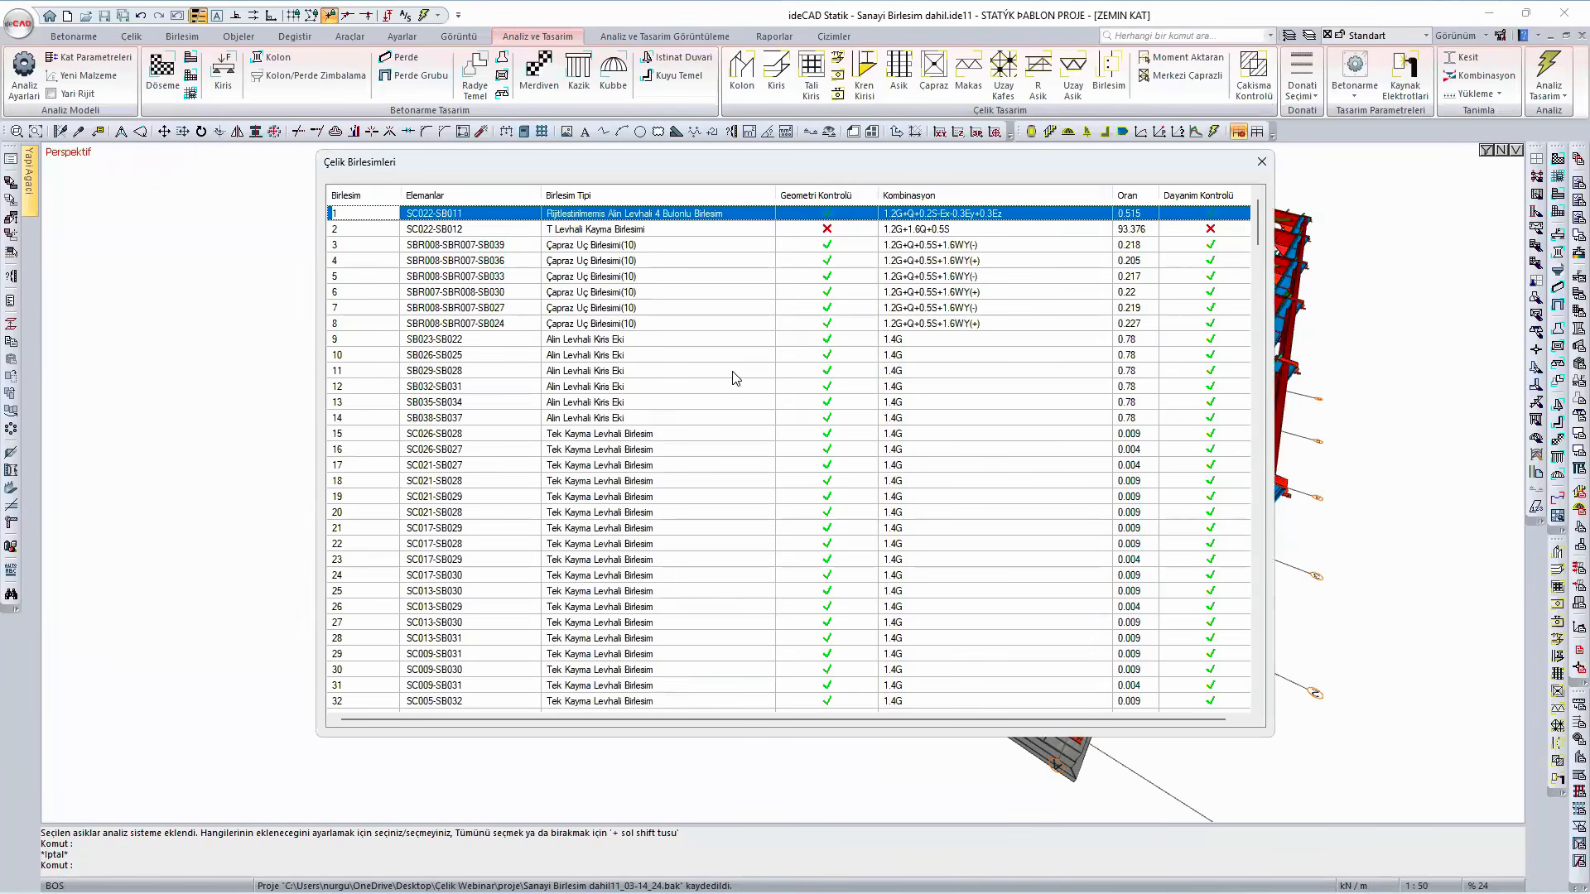
- Look through the steel connection list for base plate connections that fail the strength check
scroll(736, 379, "down", 3)
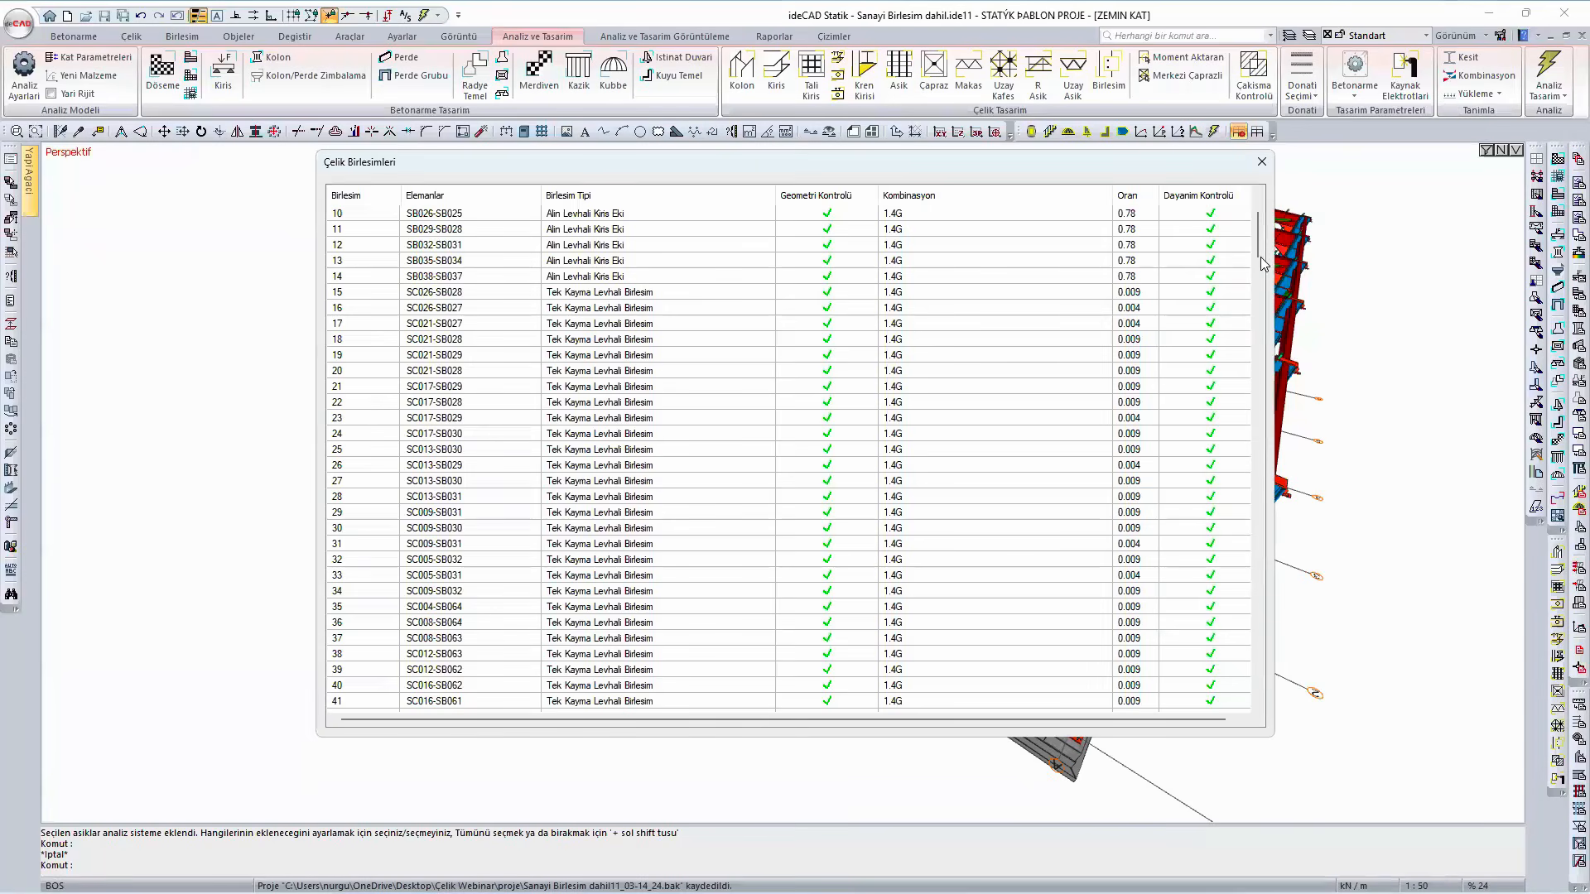
scroll(659, 373, "down", 8)
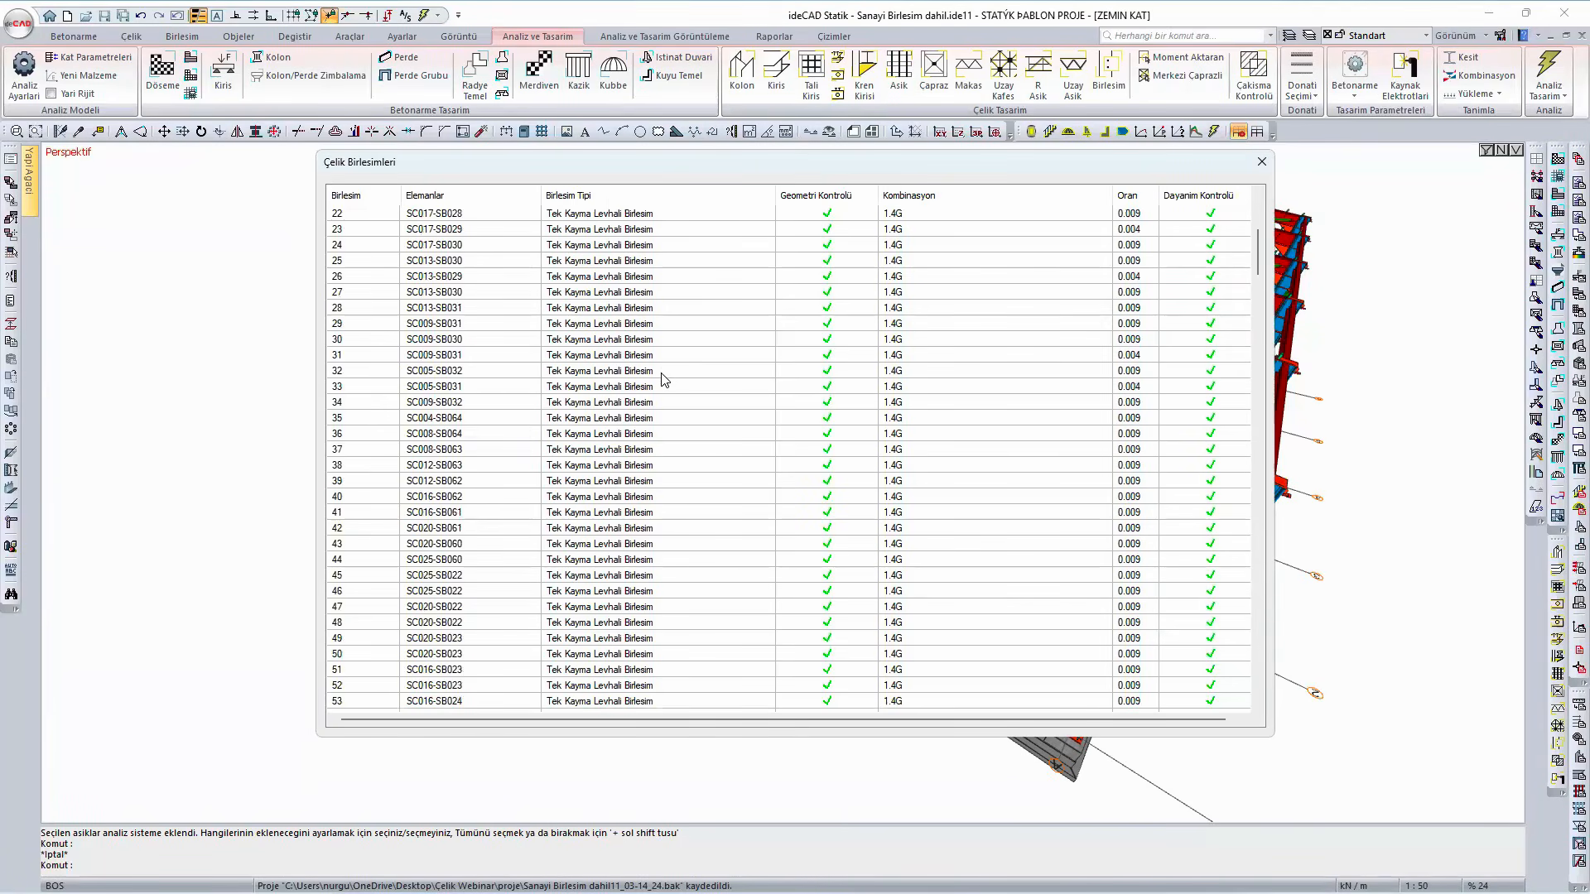
scroll(660, 385, "down", 5)
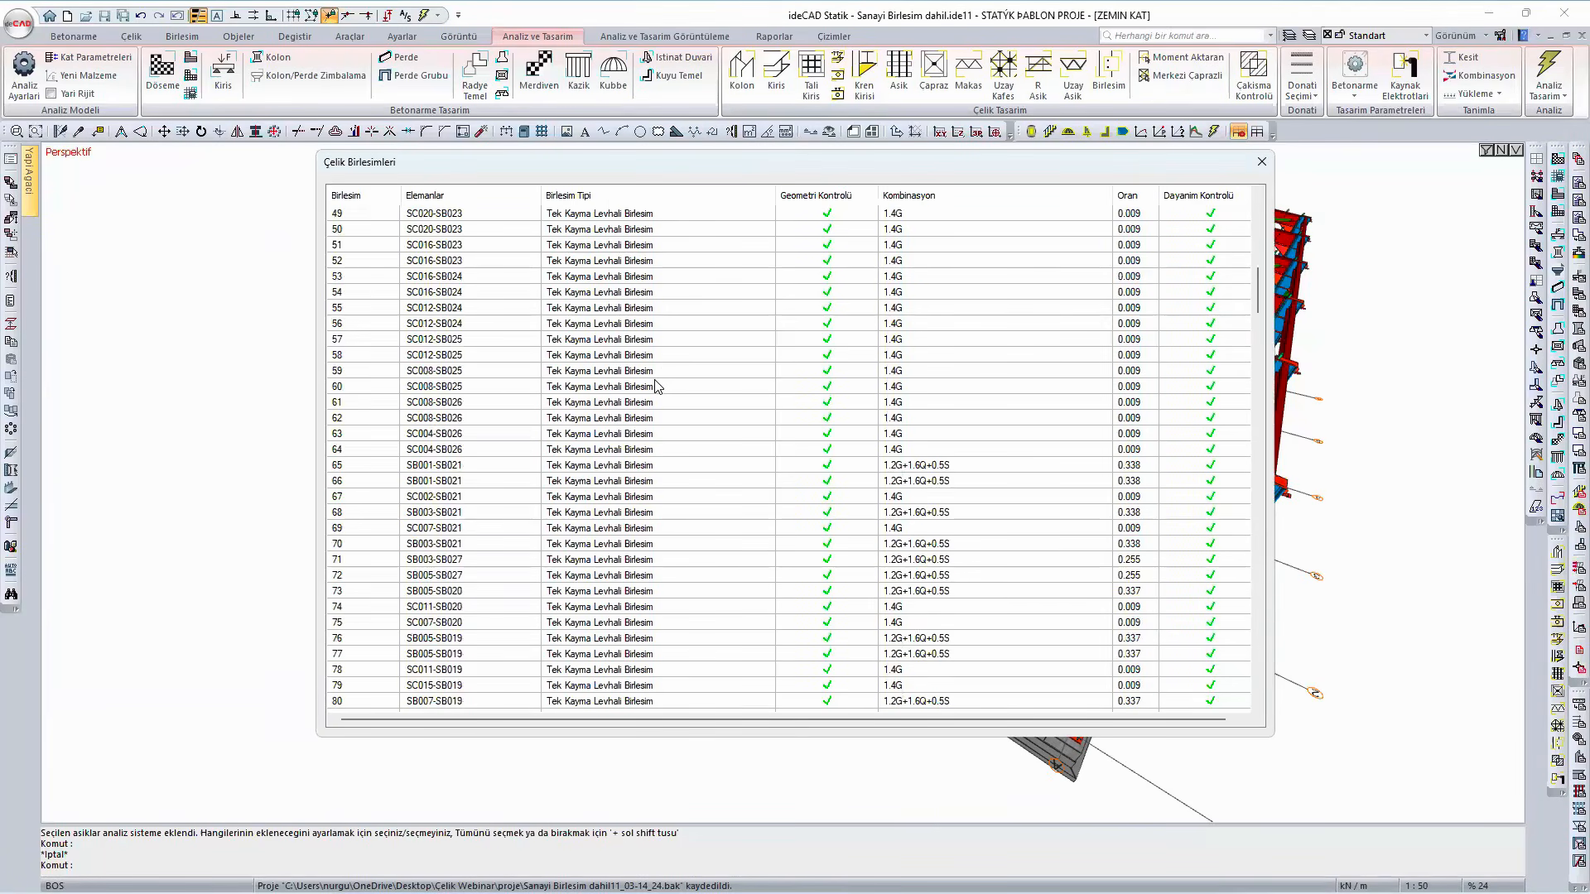
scroll(659, 393, "down", 14)
scroll(660, 400, "down", 4)
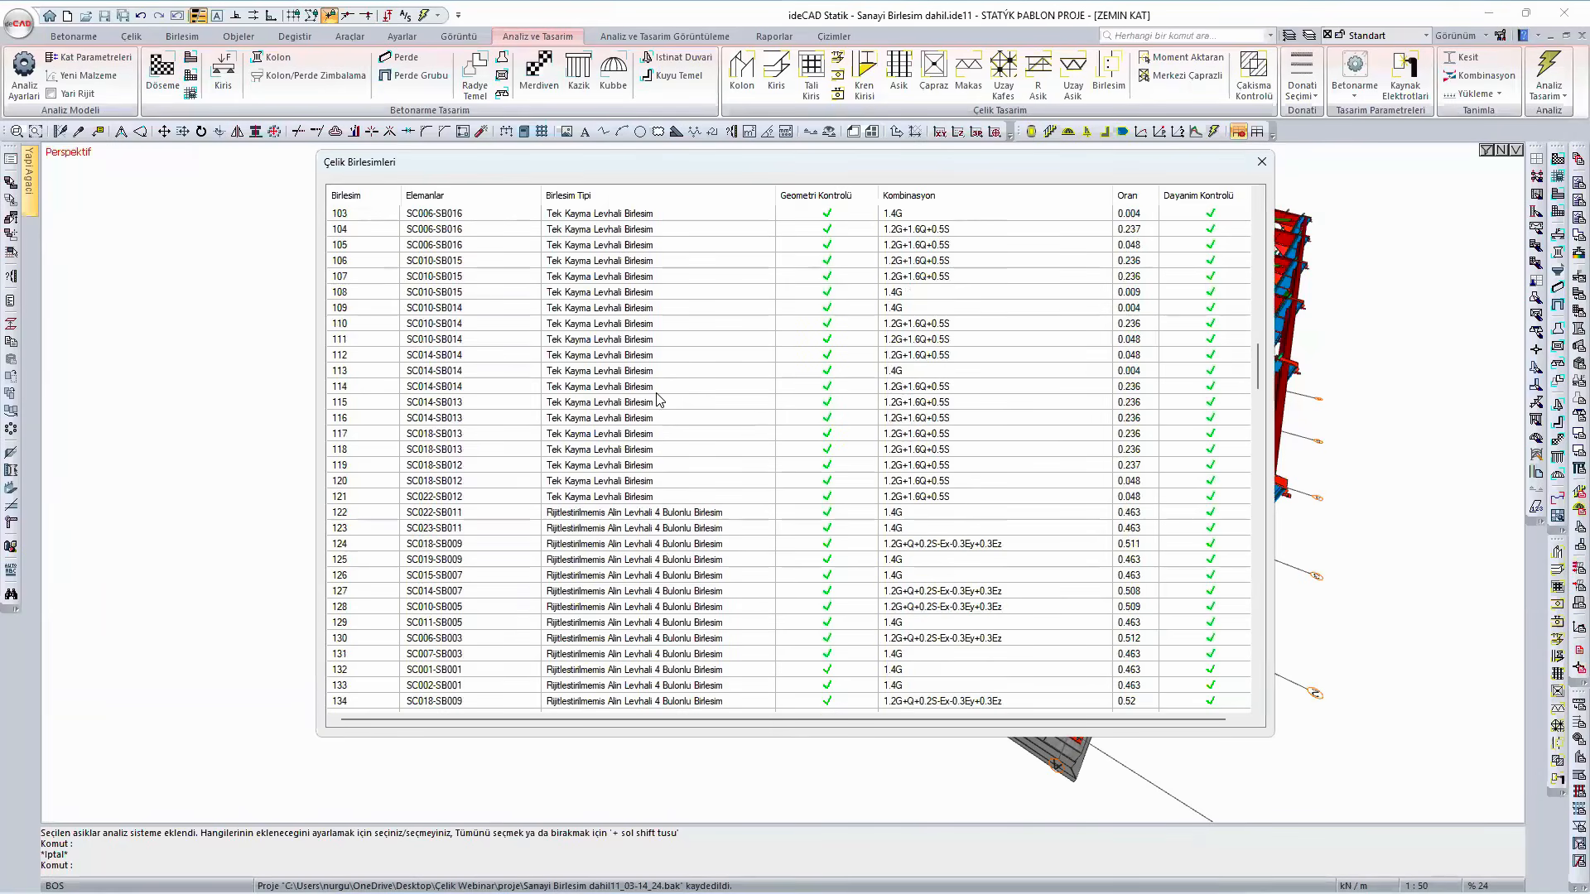
scroll(660, 400, "down", 6)
scroll(660, 399, "down", 5)
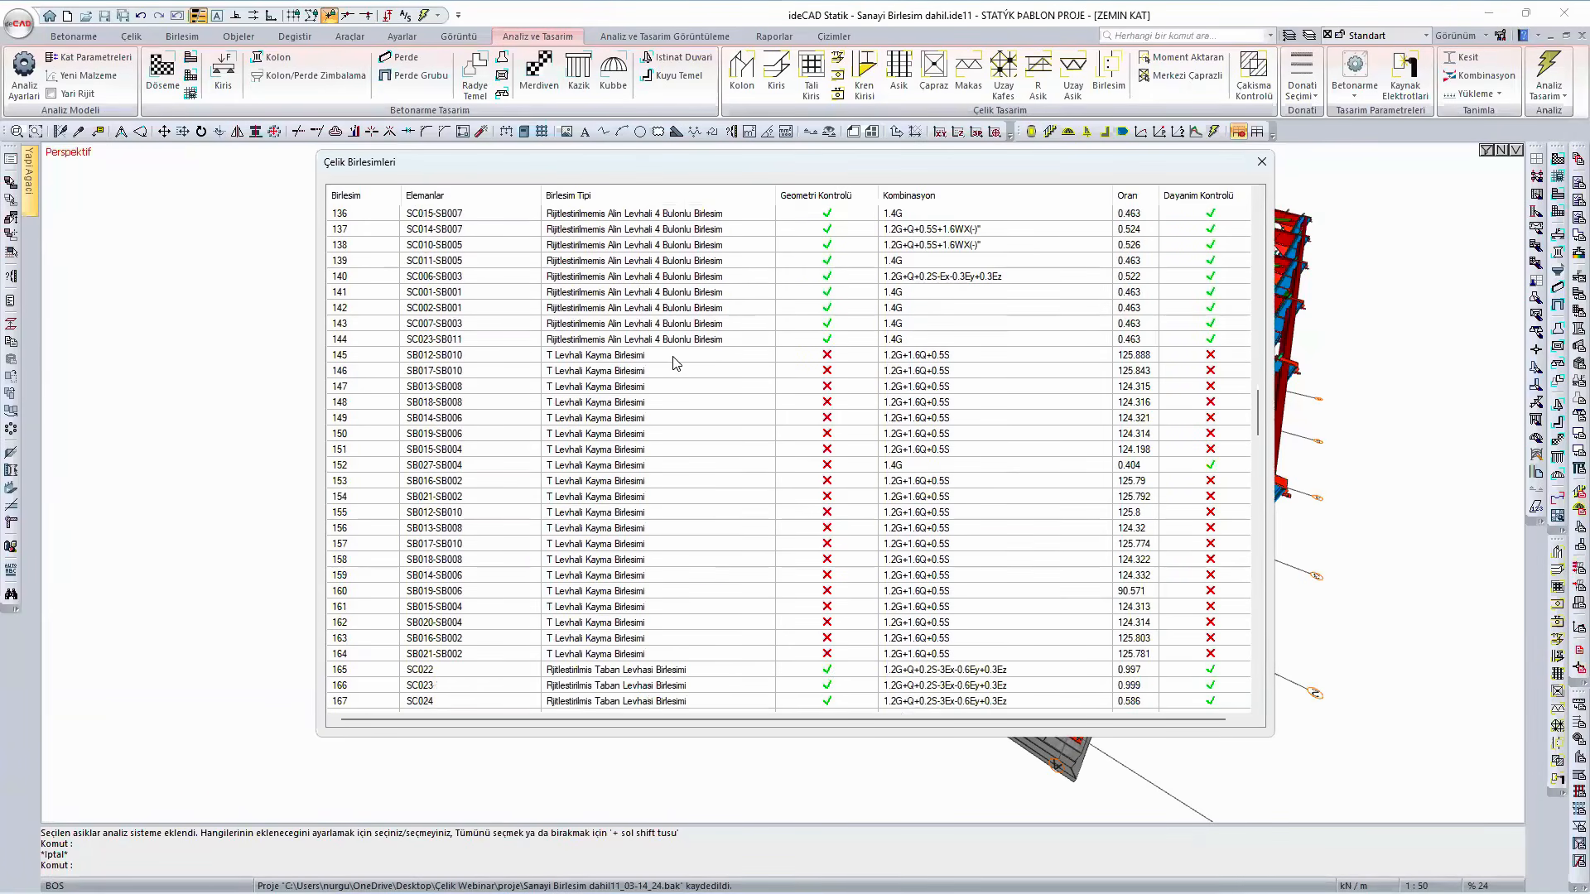
scroll(675, 364, "down", 7)
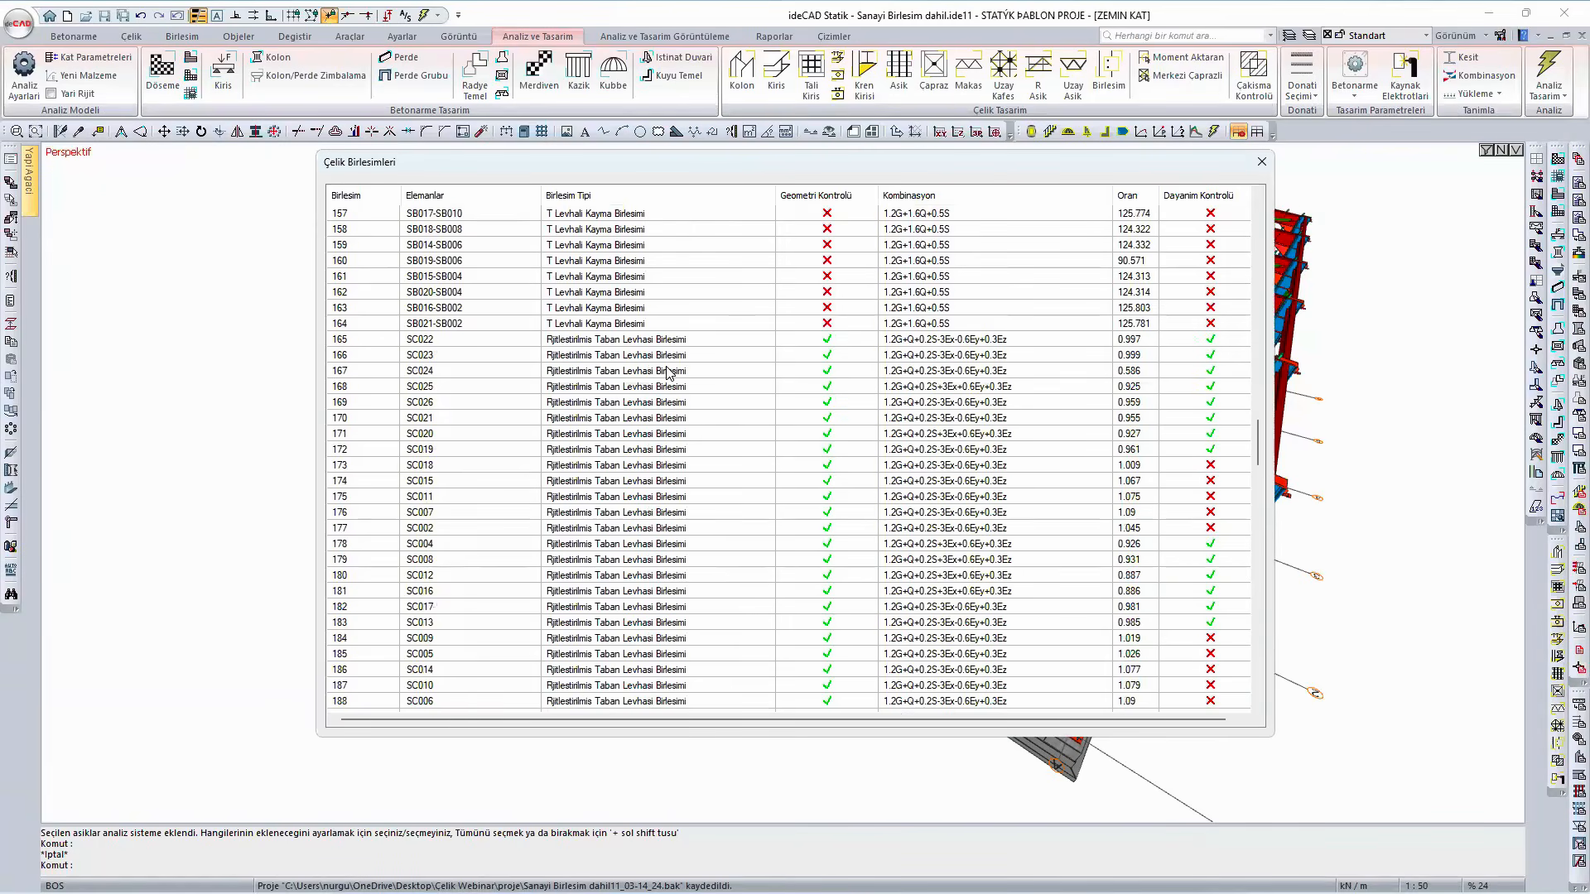
scroll(669, 372, "down", 4)
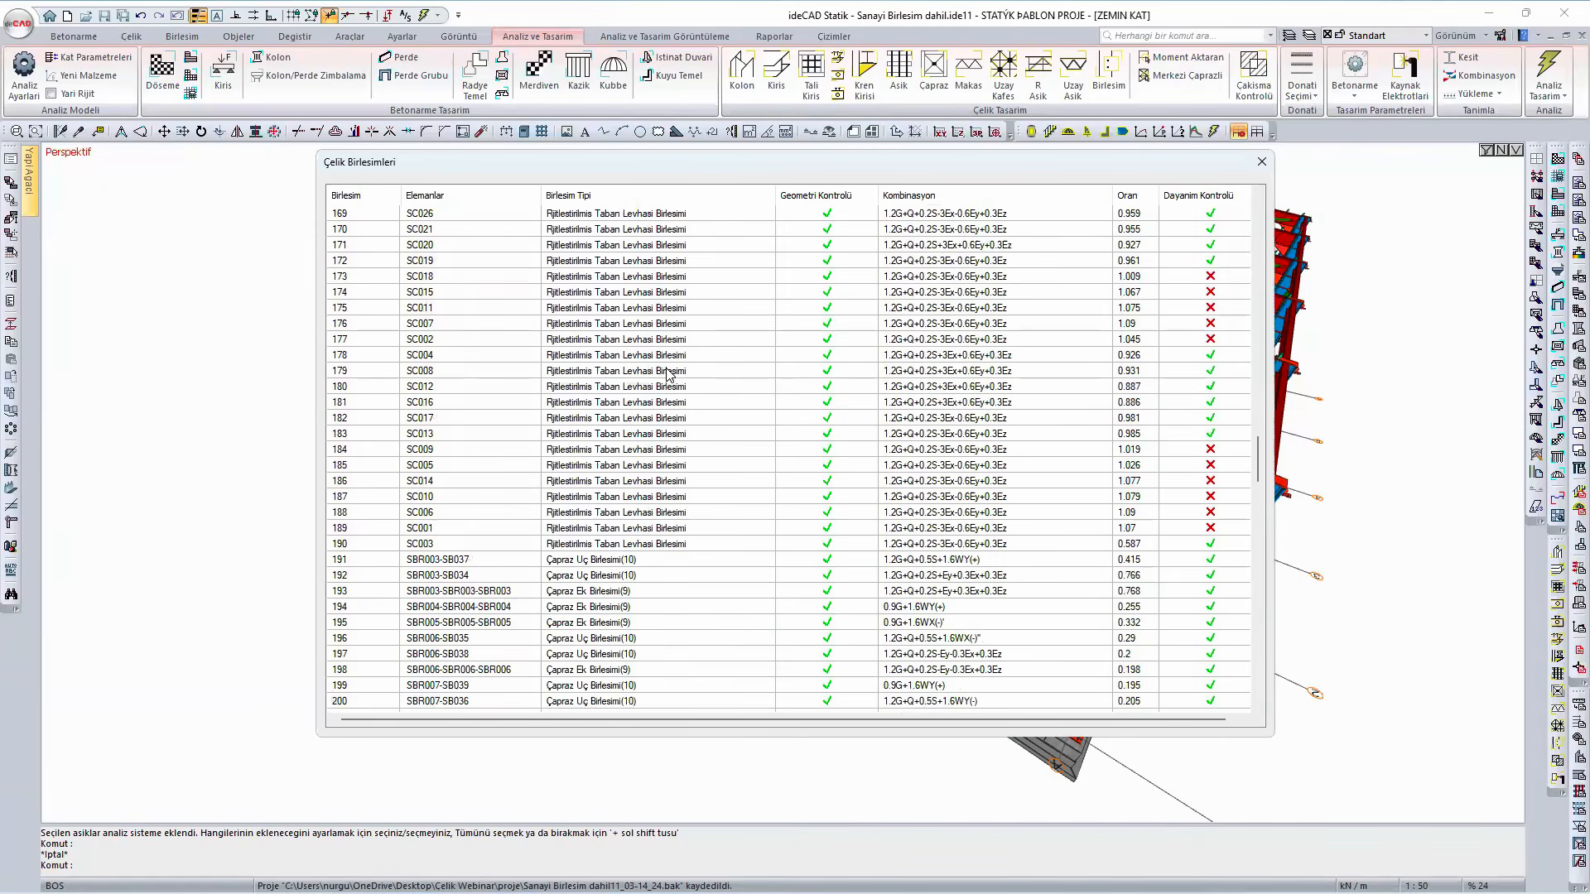
- Open stiffened base plate connection 173 (SC018) and set its main plate dimension b to 650 mm
left_click(625, 279)
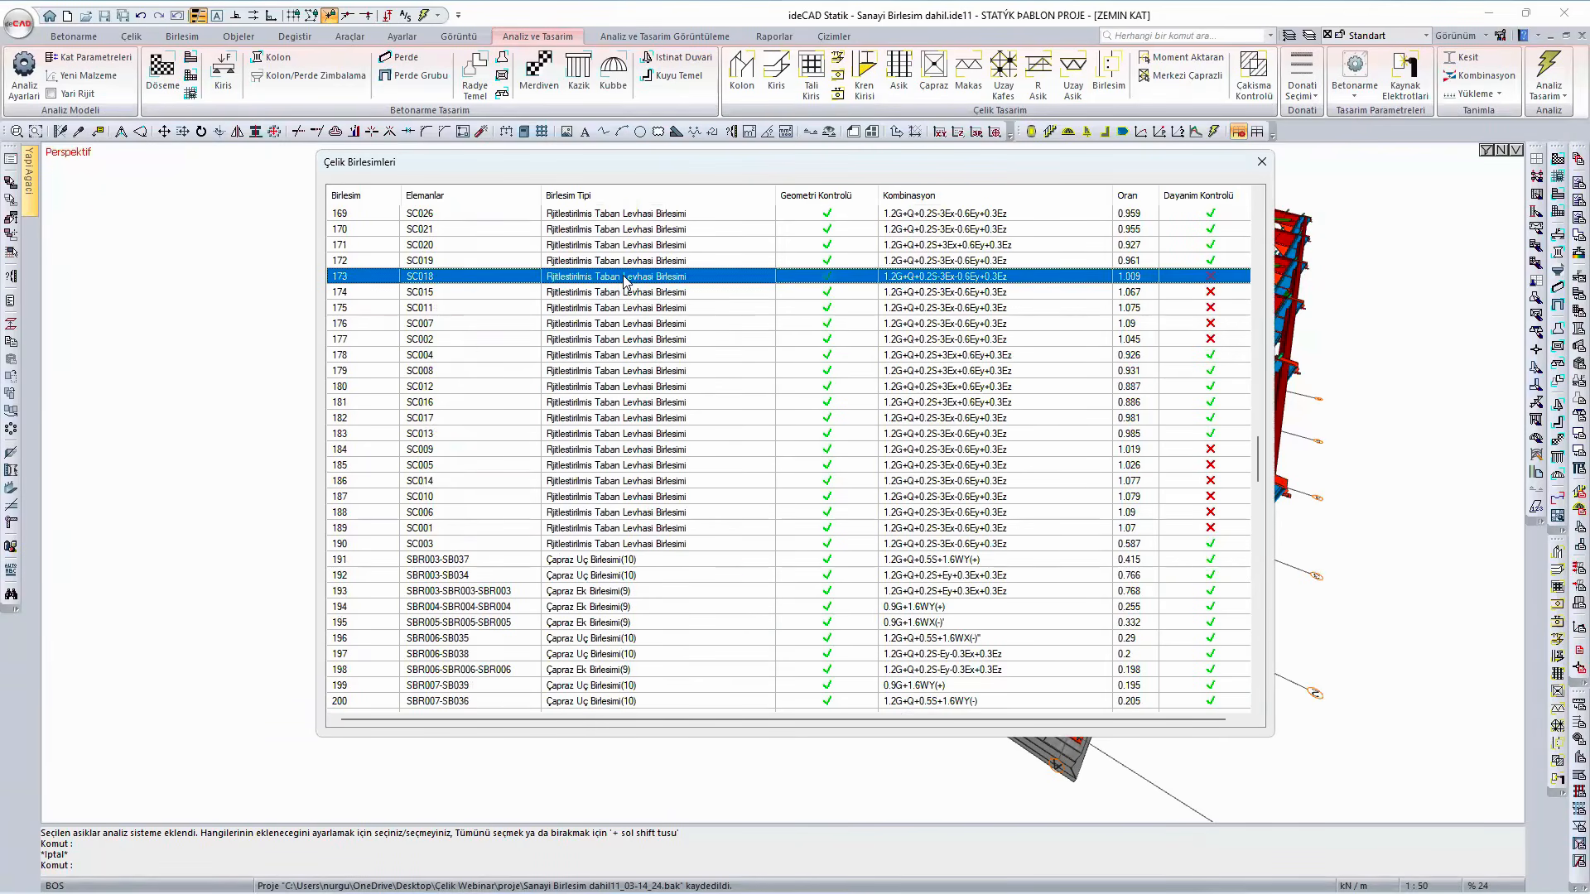
double_click(625, 279)
left_click(455, 308)
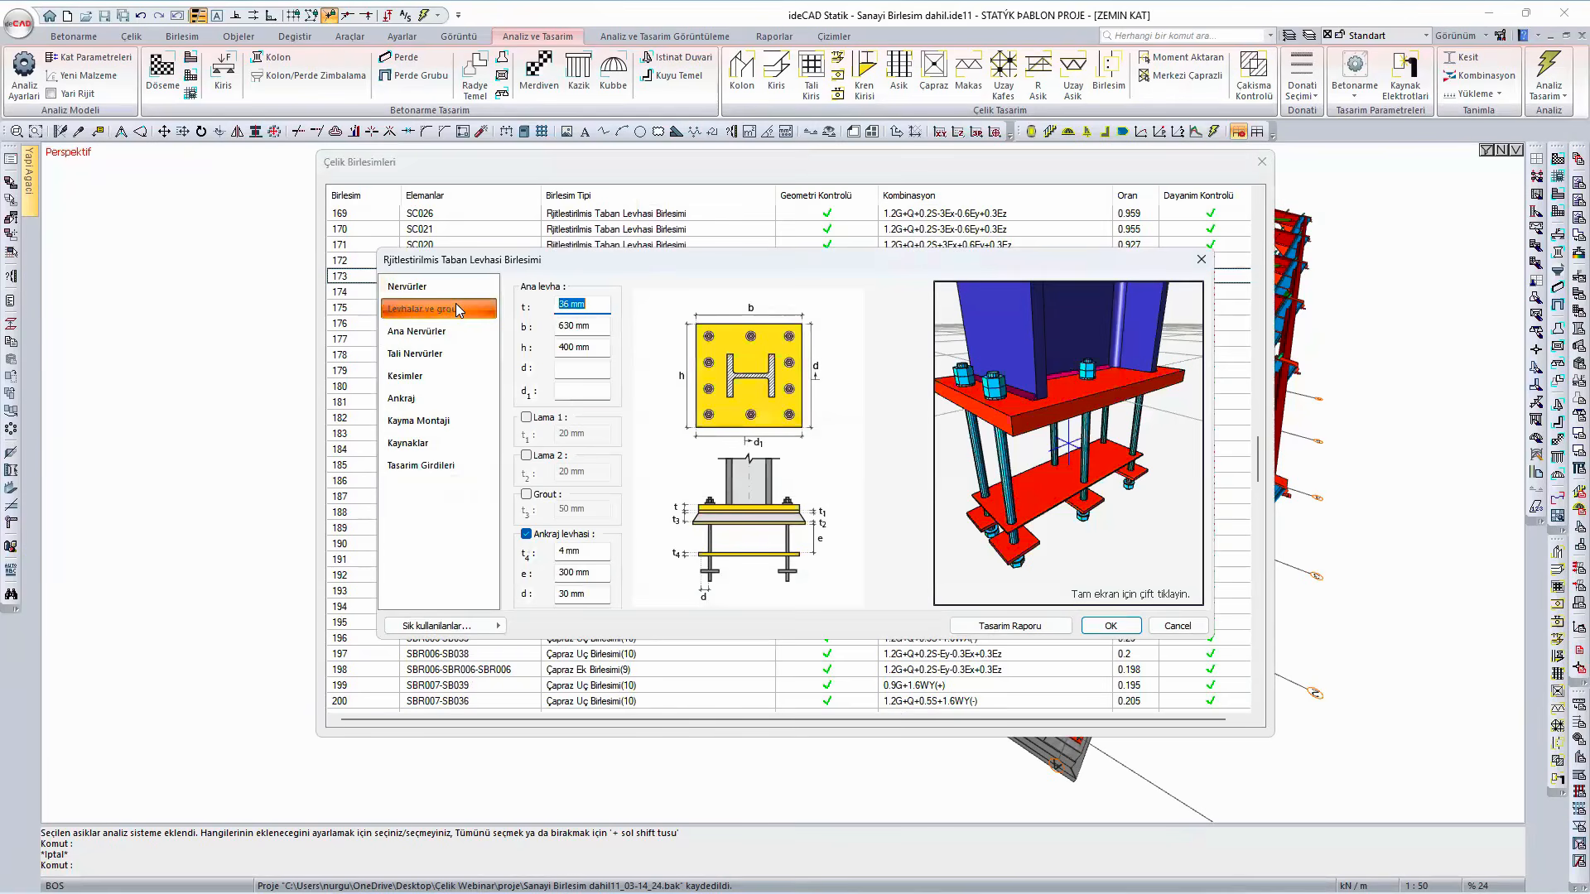
left_click(571, 325)
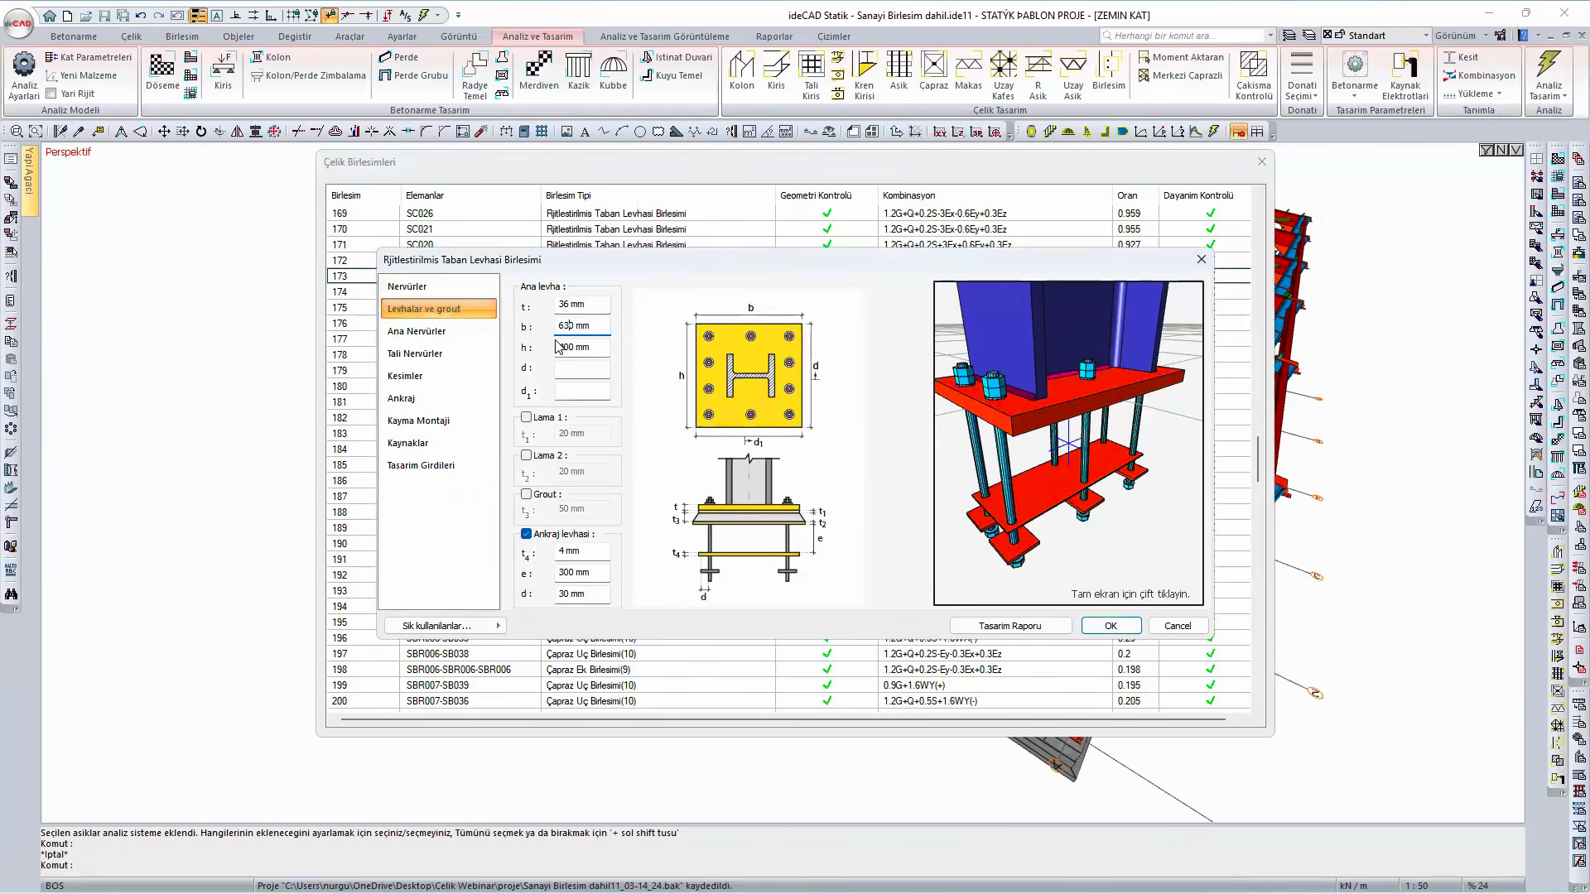
key("BackSpace")
type("5")
- Review the base plate thickness check in the SC018 design report, accept the connection settings, and close the connection list
left_click(1015, 625)
scroll(917, 529, "down", 4)
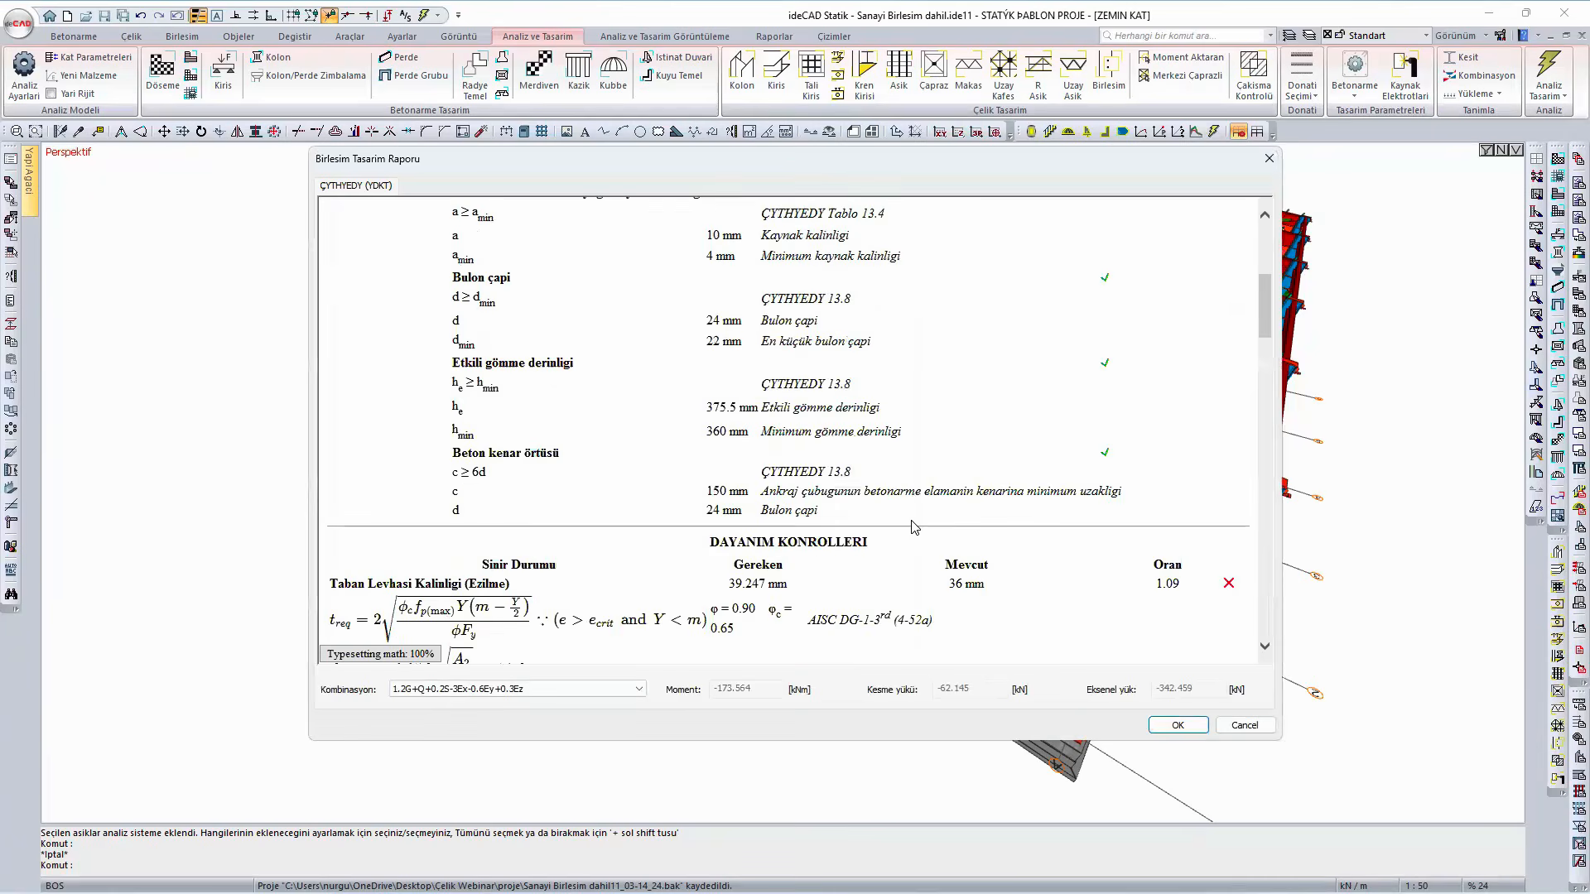
scroll(912, 527, "down", 2)
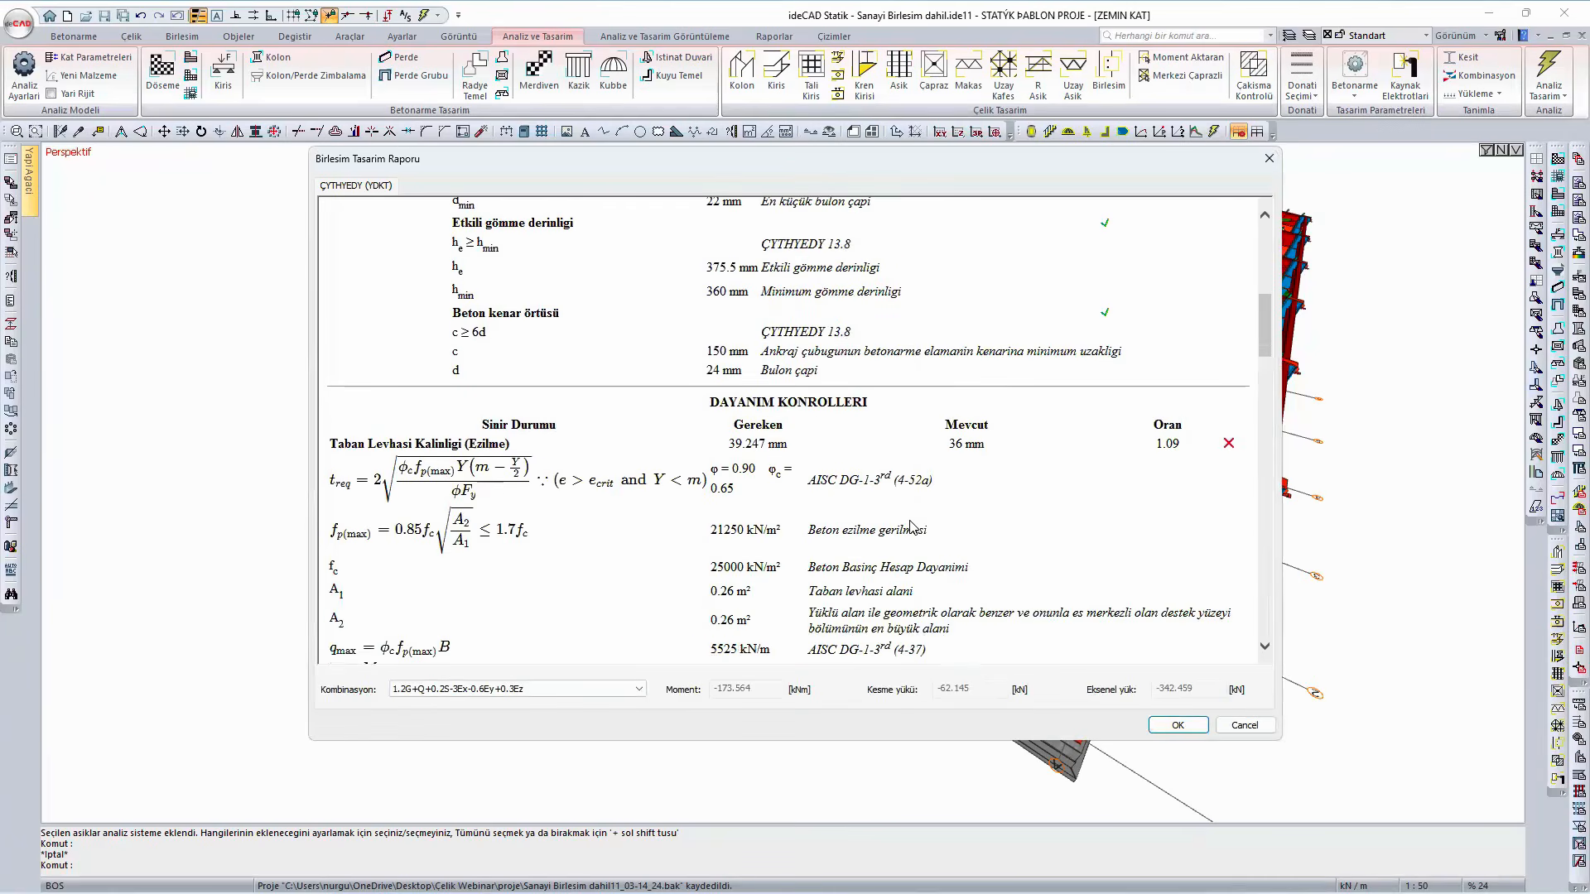
left_click(1177, 725)
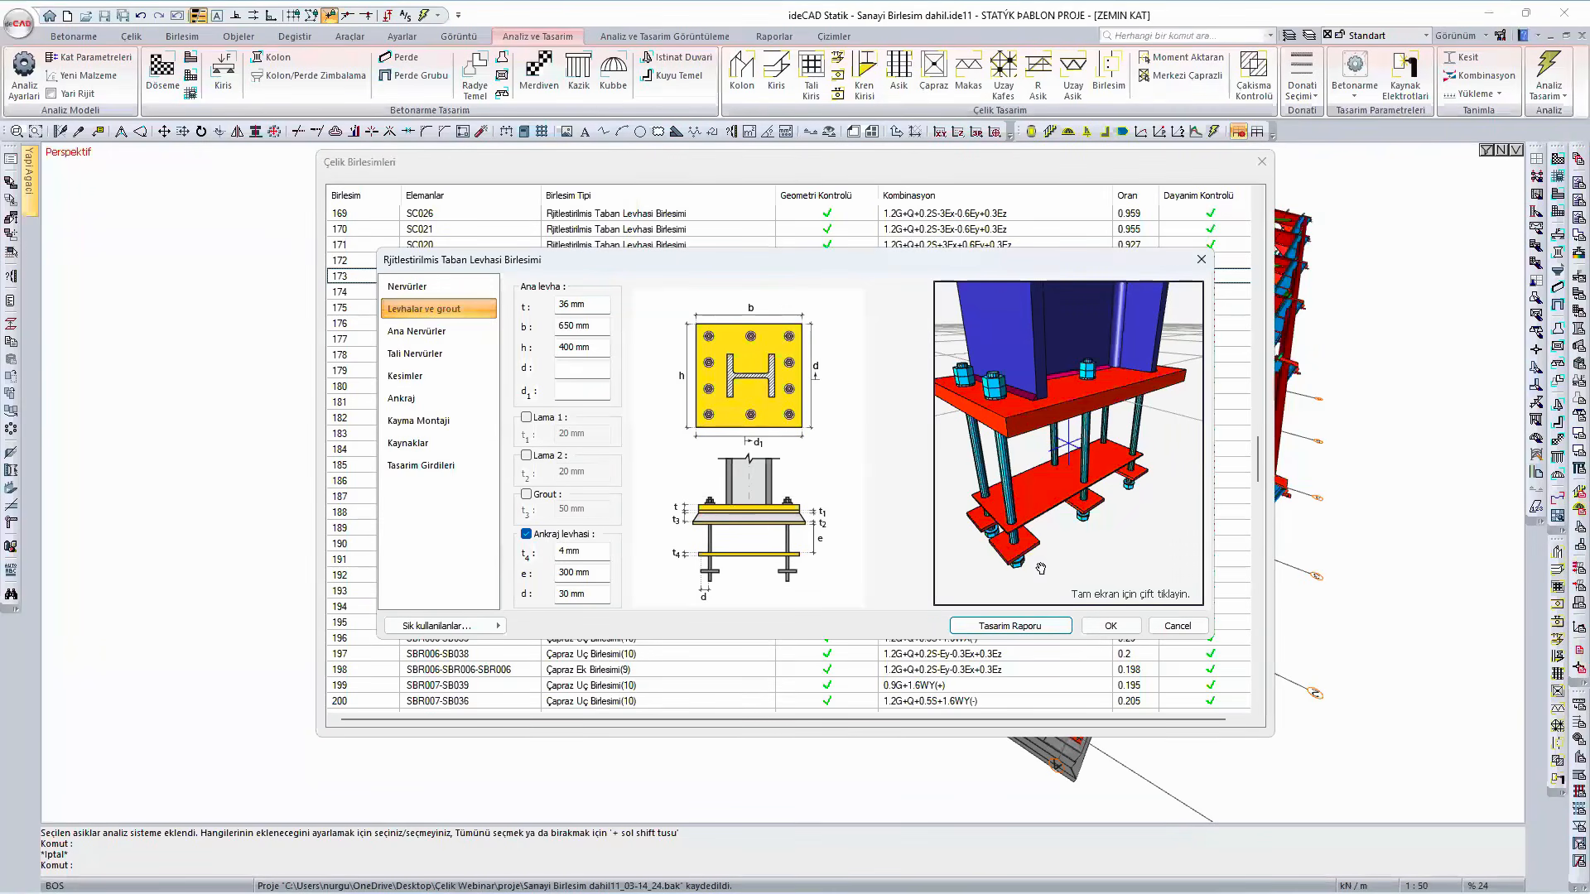
left_click(1109, 626)
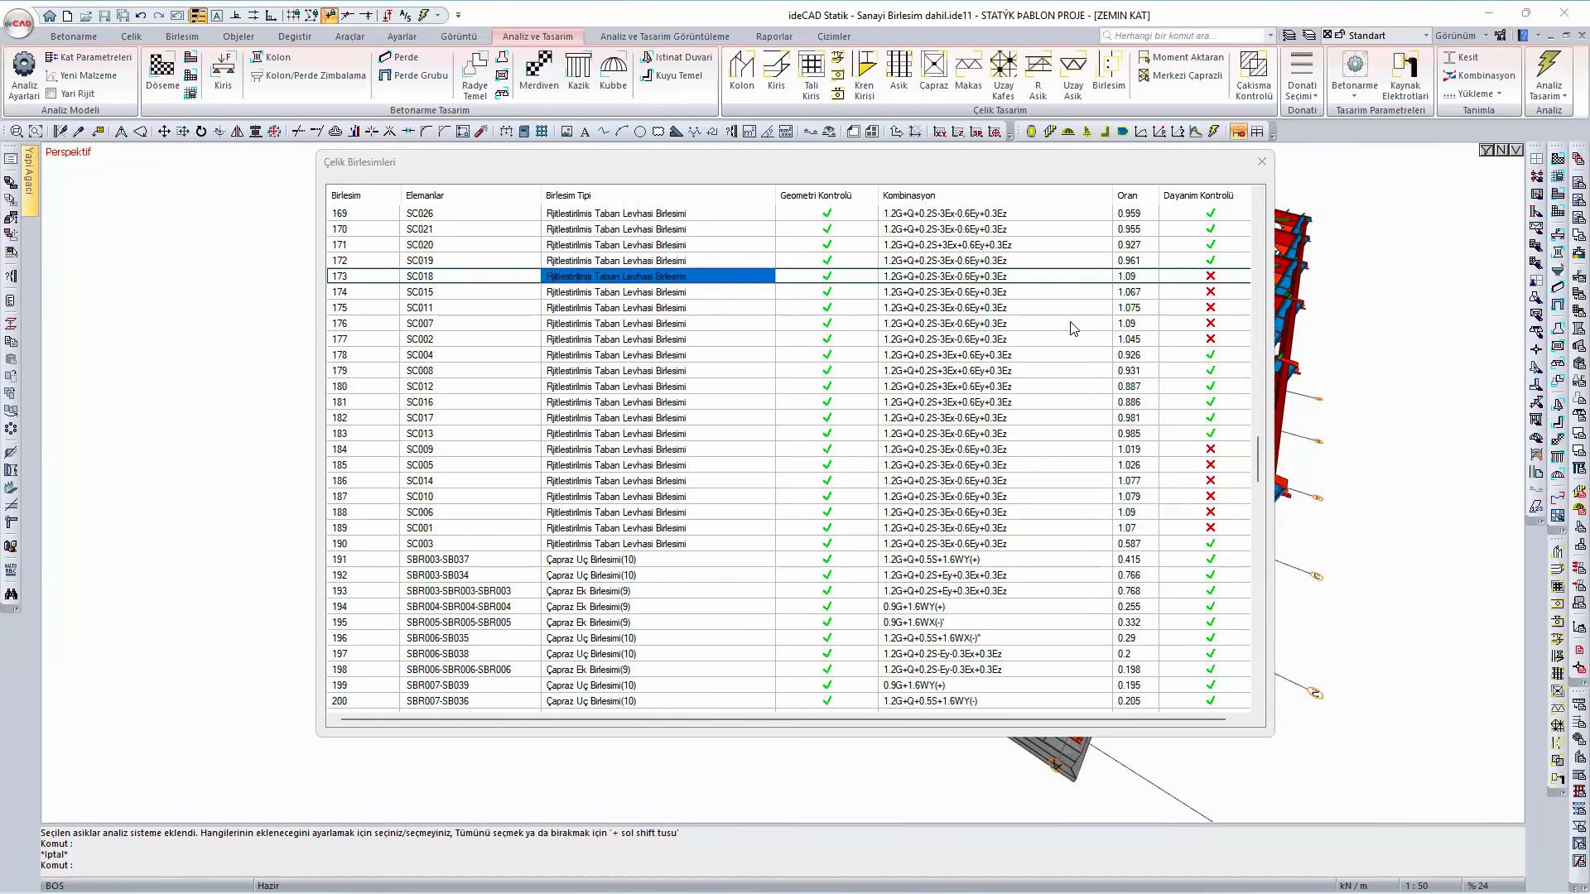
left_click(1261, 163)
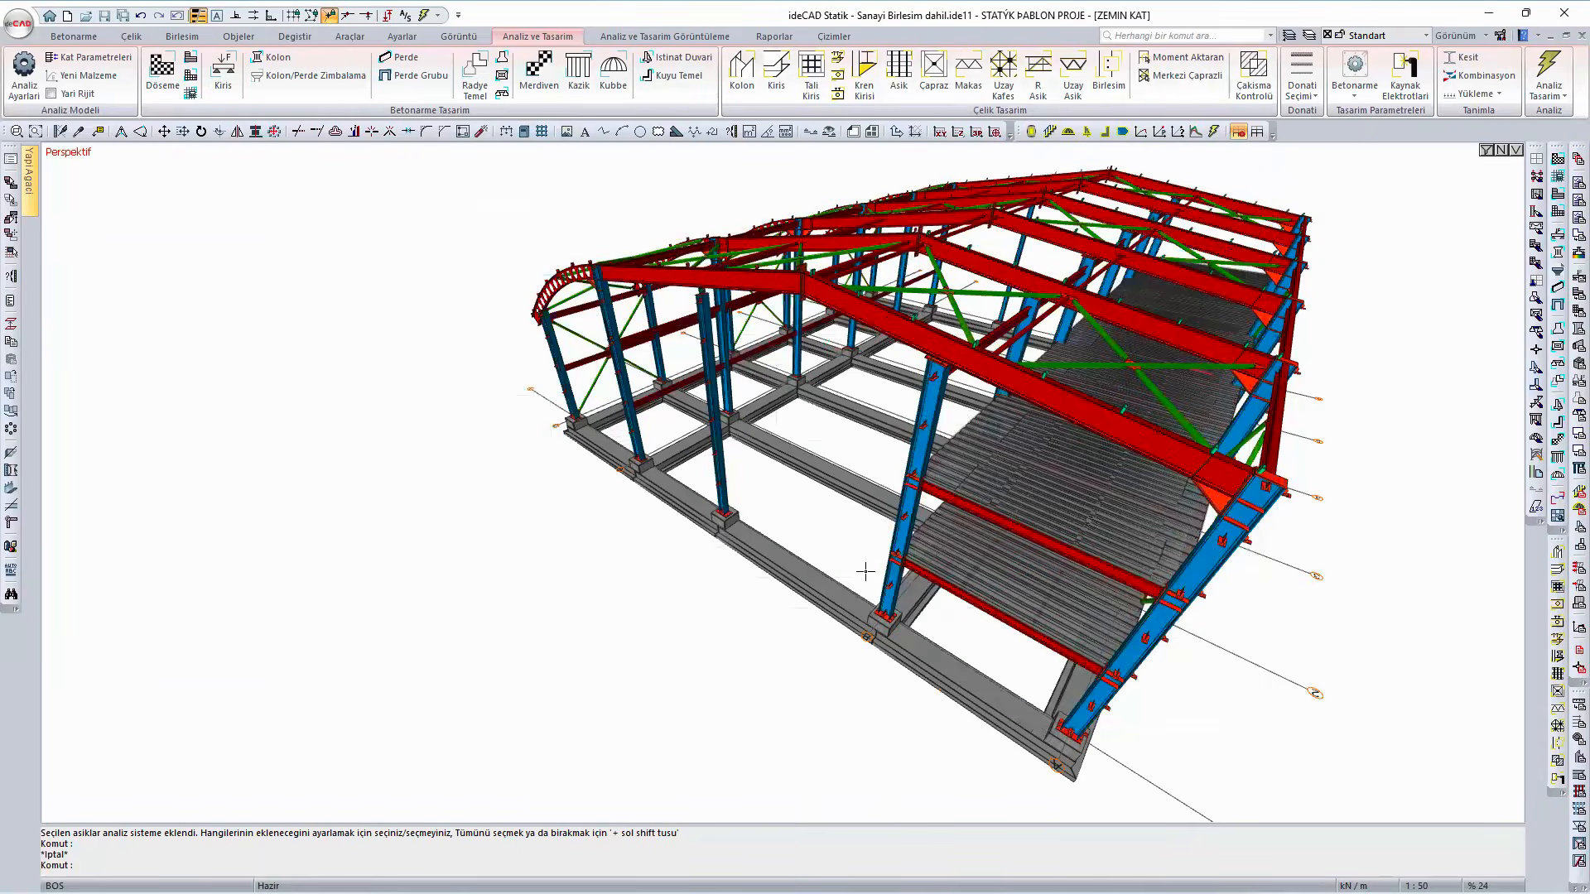
- Inspect the plate and grout dimensions of the stiffened base plate at the axis B column and accept them
scroll(872, 568, "up", 5)
scroll(871, 568, "up", 5)
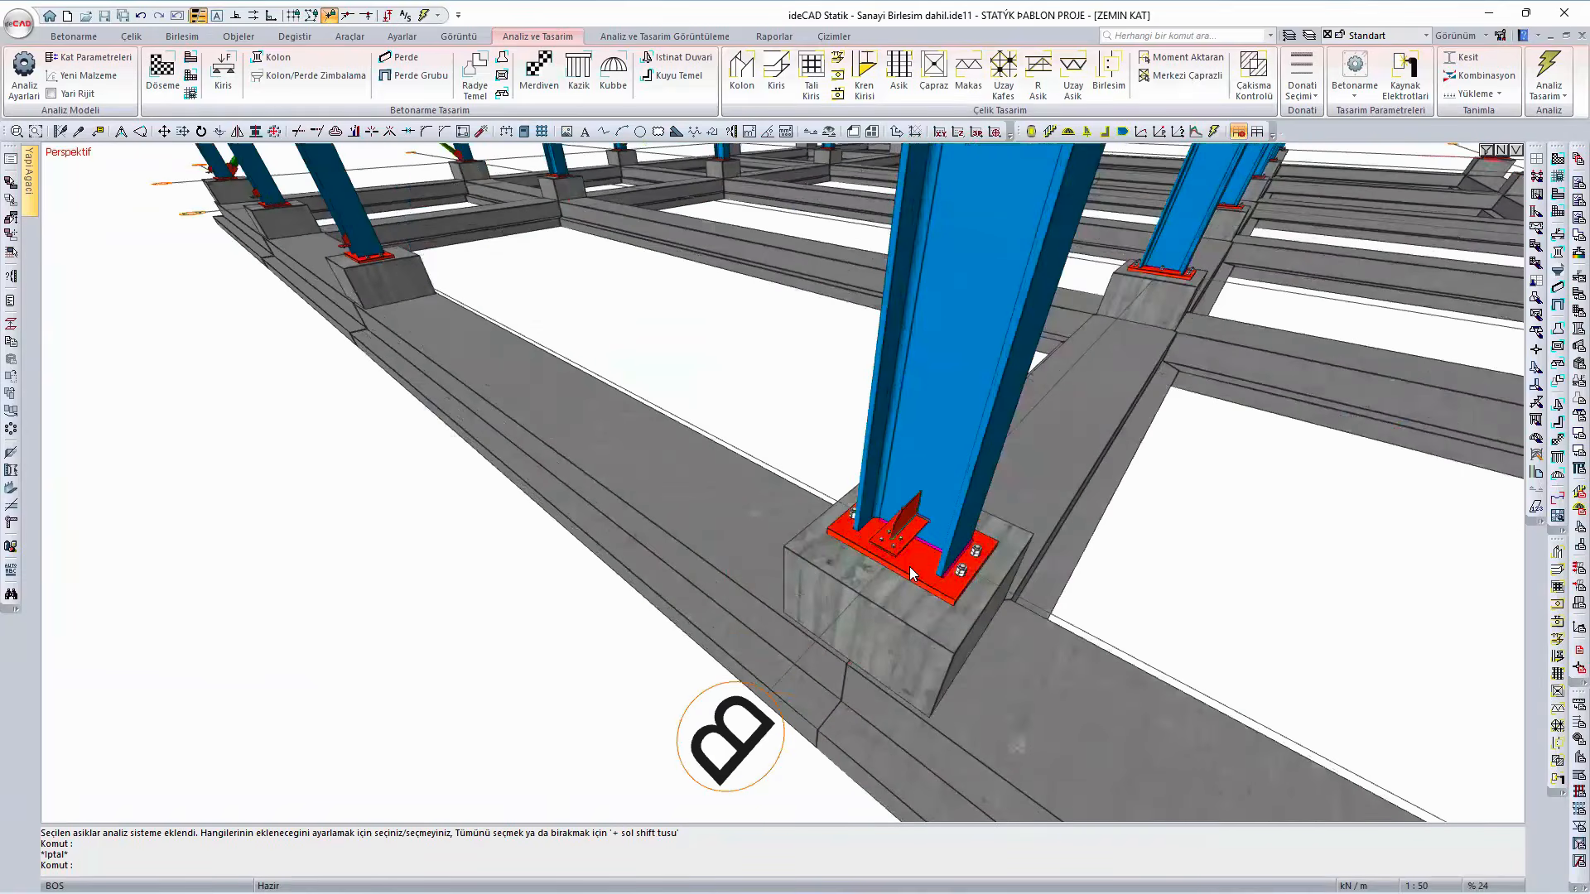
double_click(910, 570)
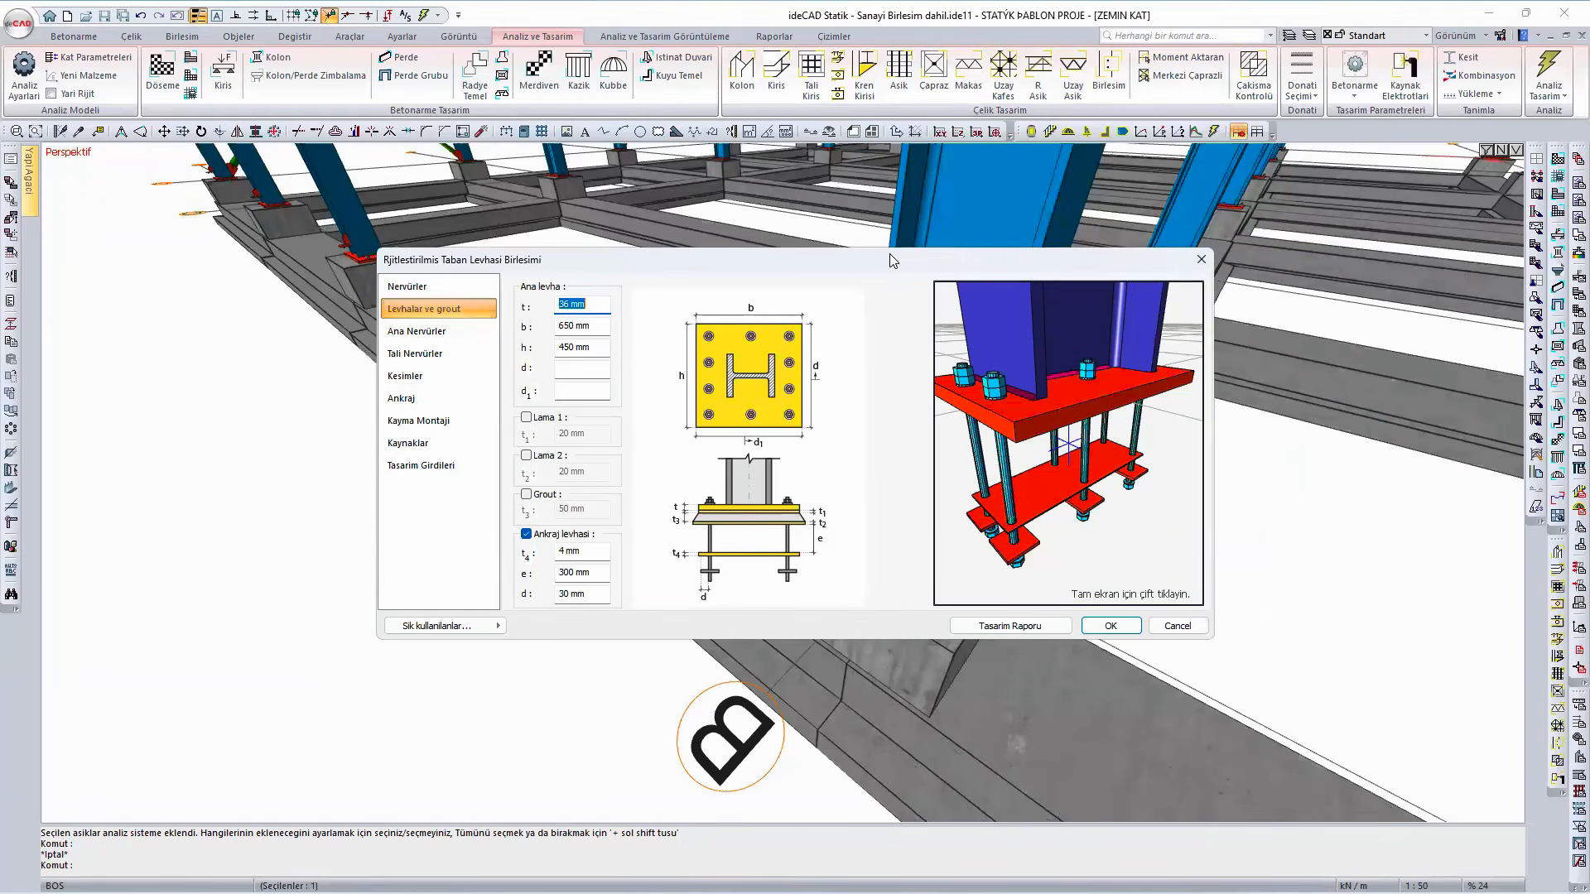
left_click_drag(889, 253, 590, 182)
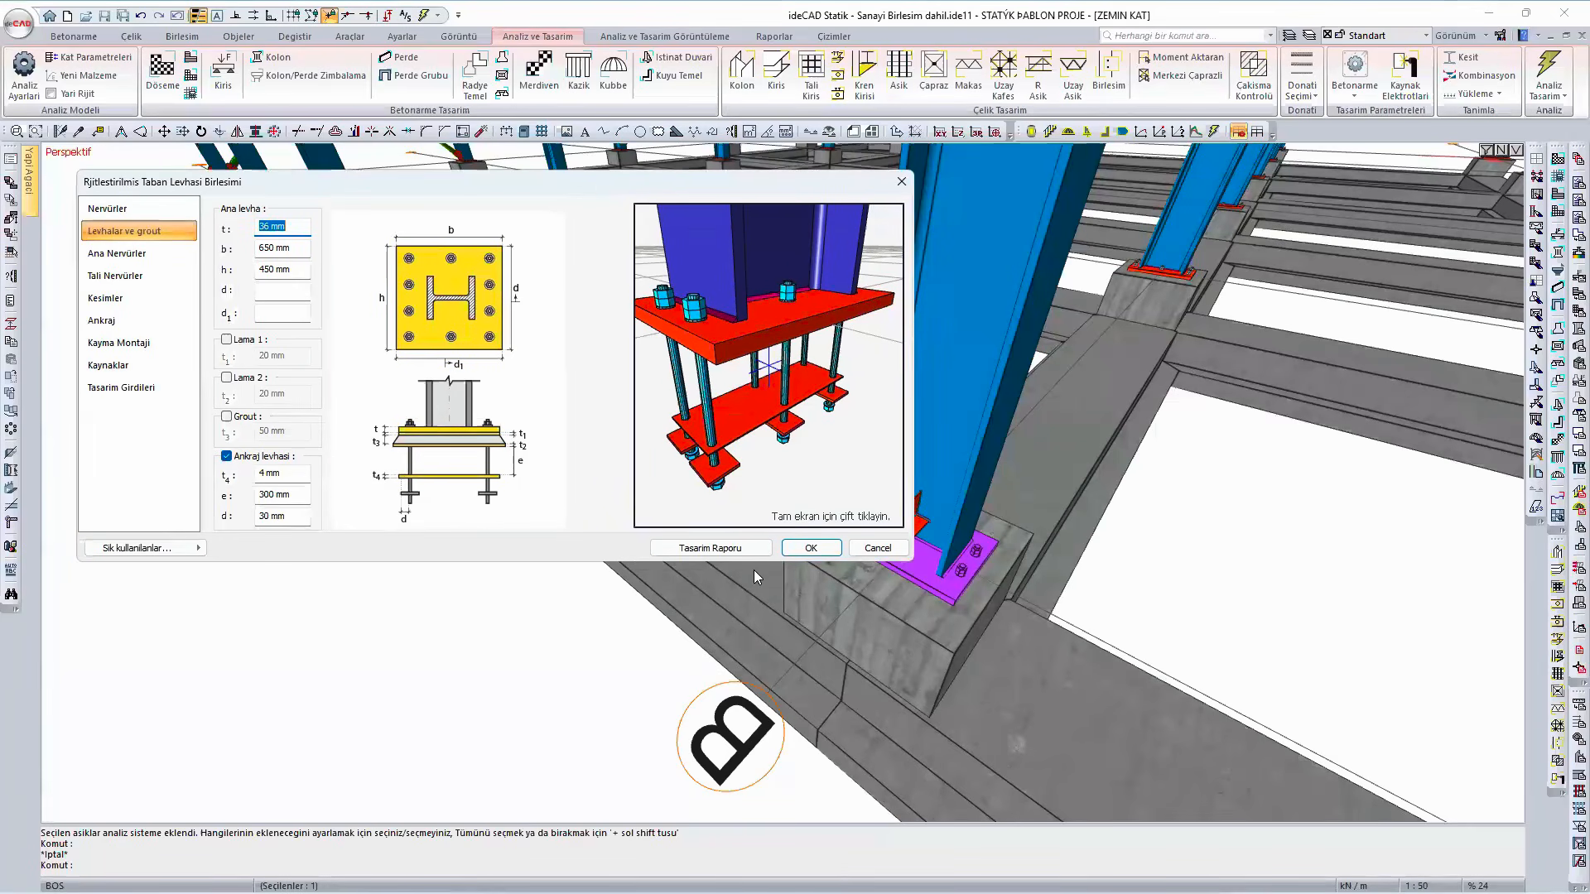
left_click(811, 548)
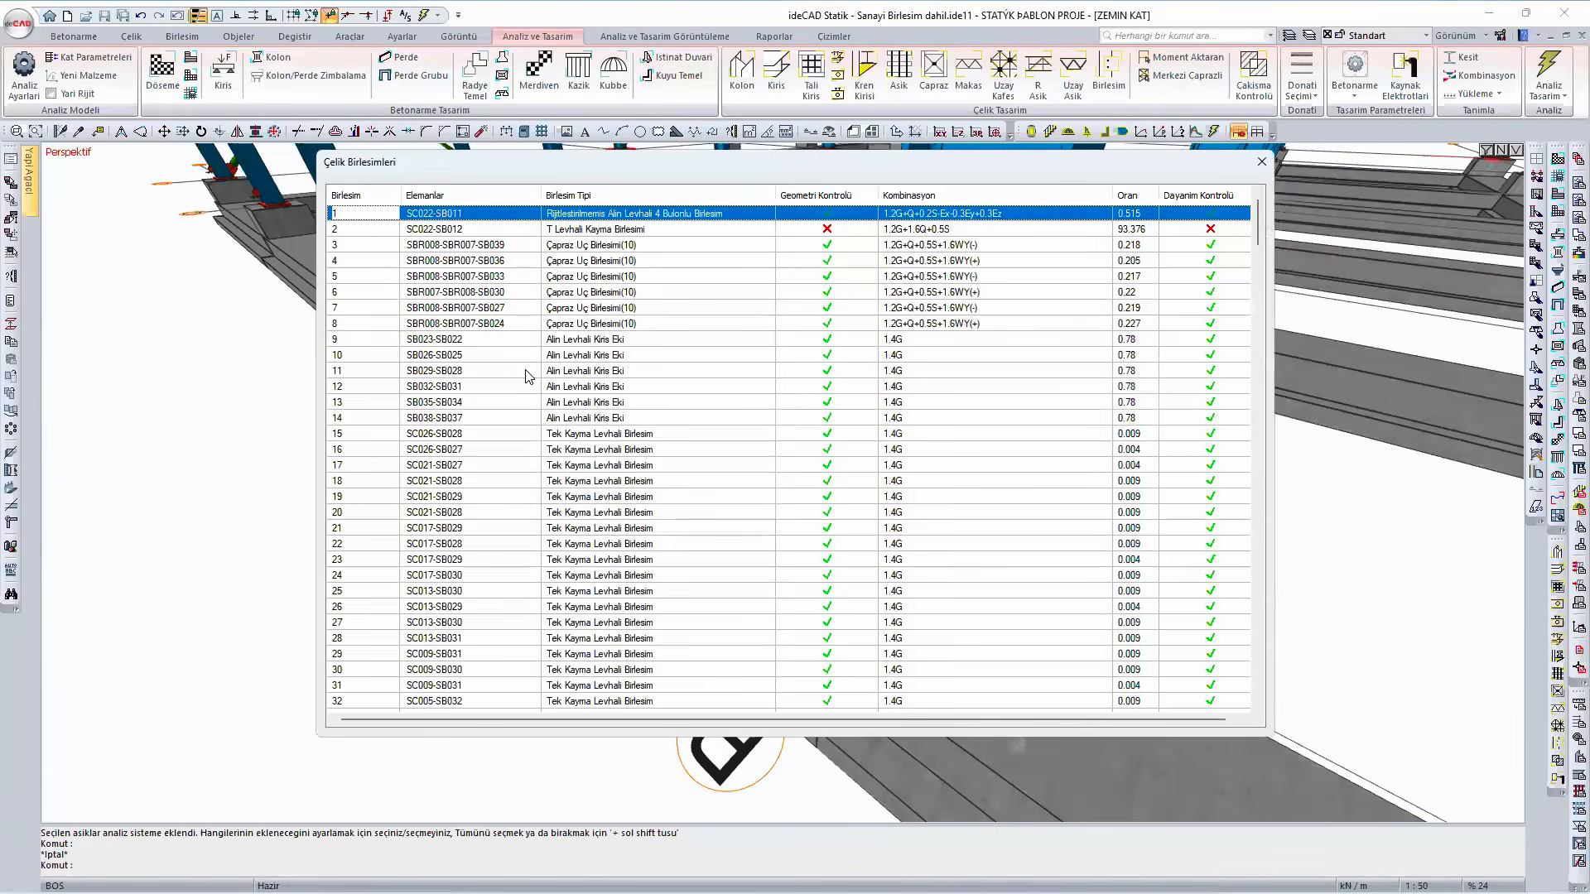
- Open end-plate beam splice connection 9 (SB023-SB022) and review the geometry and strength checks in its design report
left_click(623, 341)
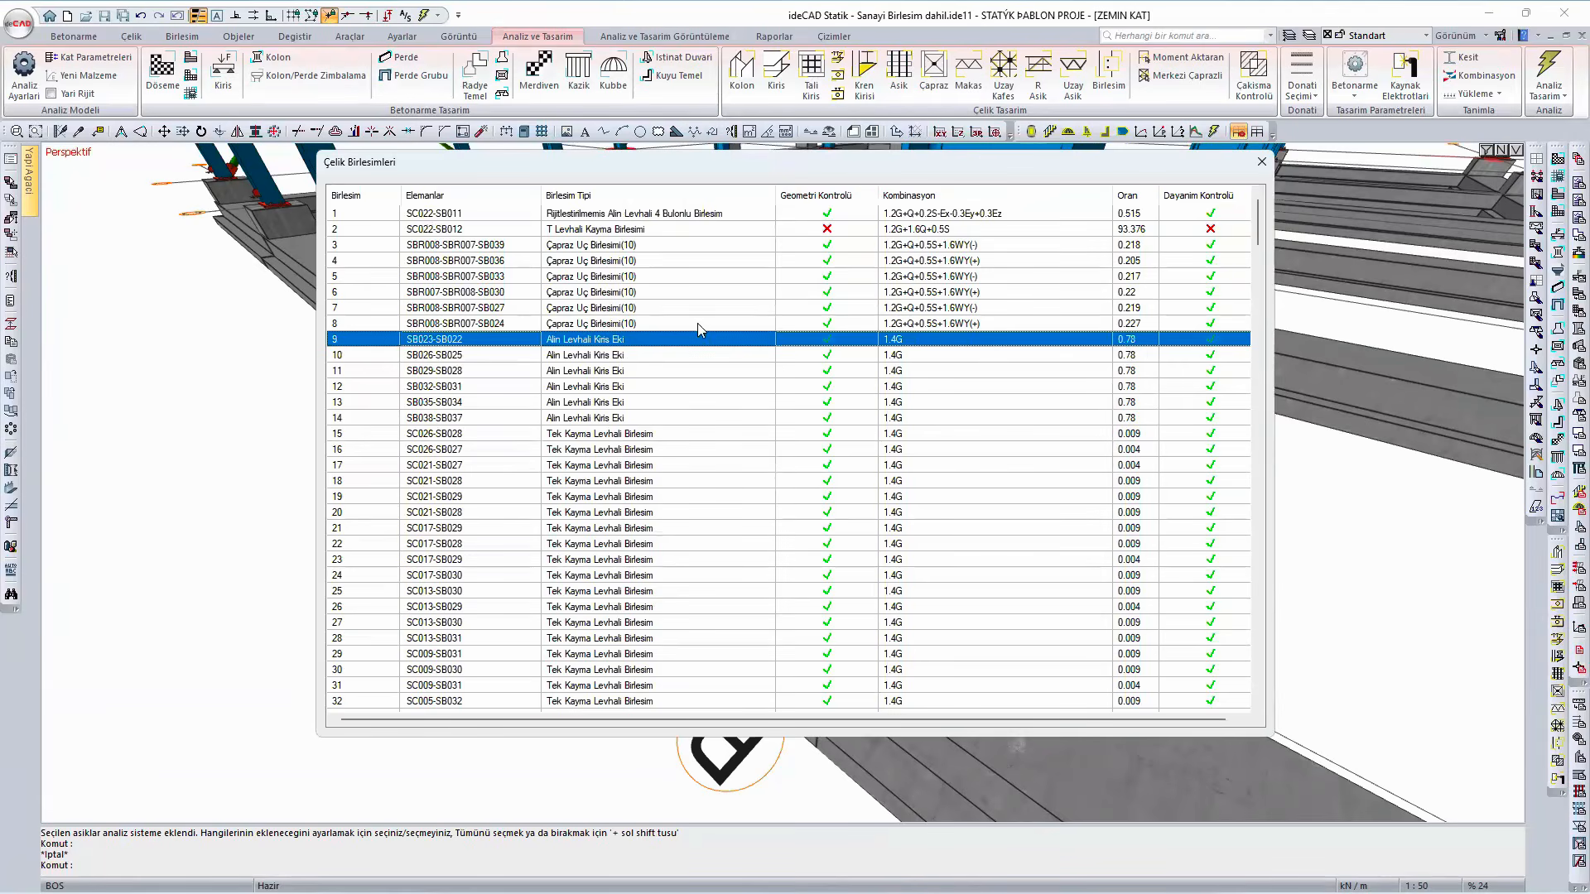
double_click(584, 338)
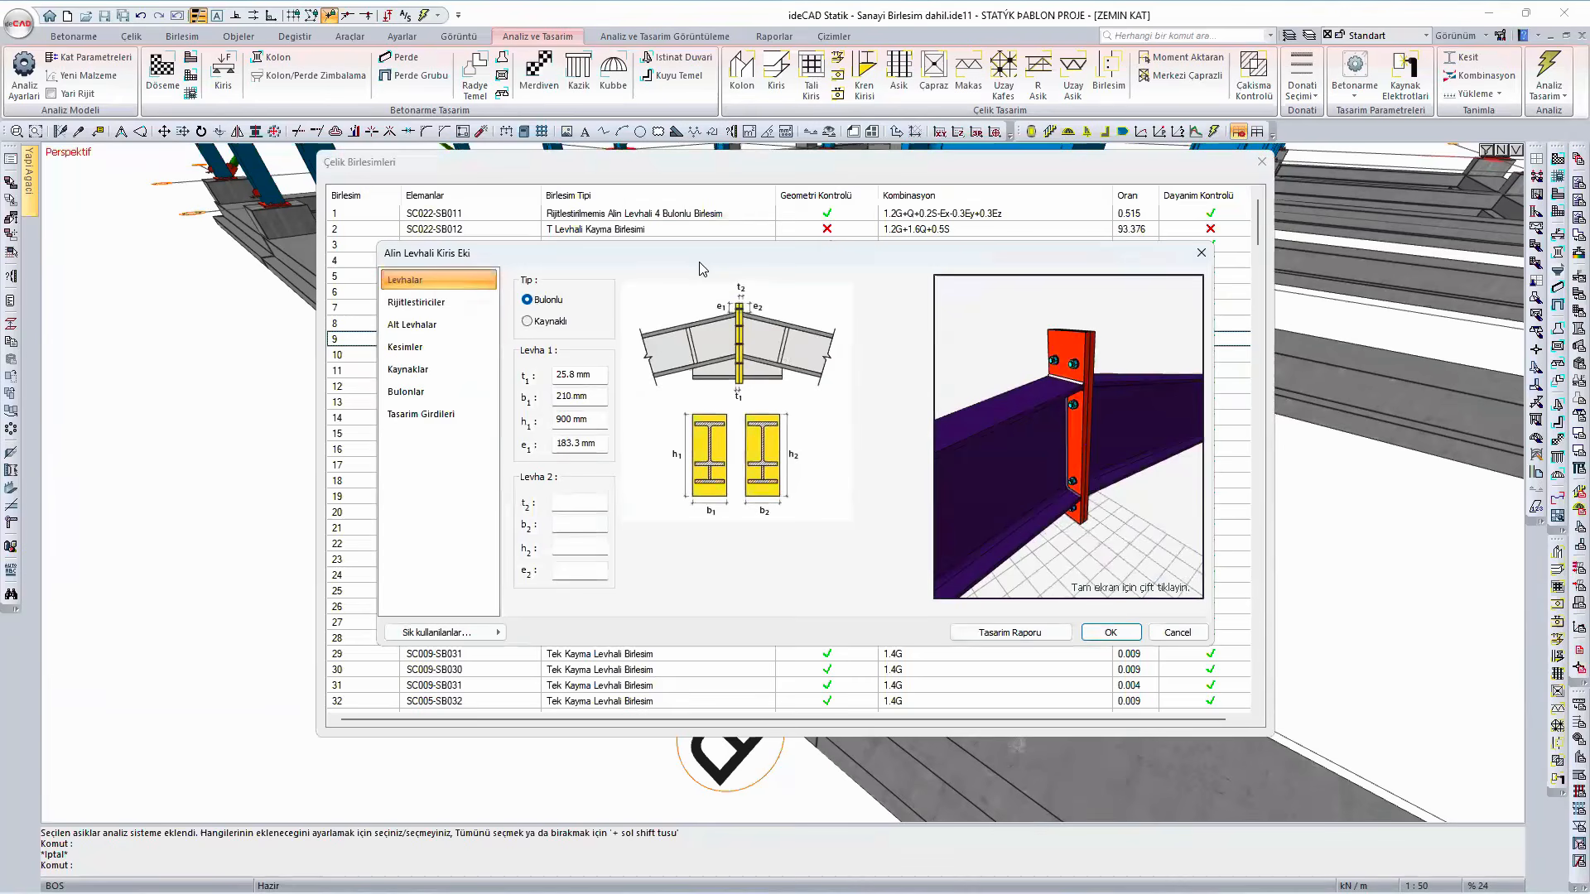
left_click_drag(700, 263, 729, 227)
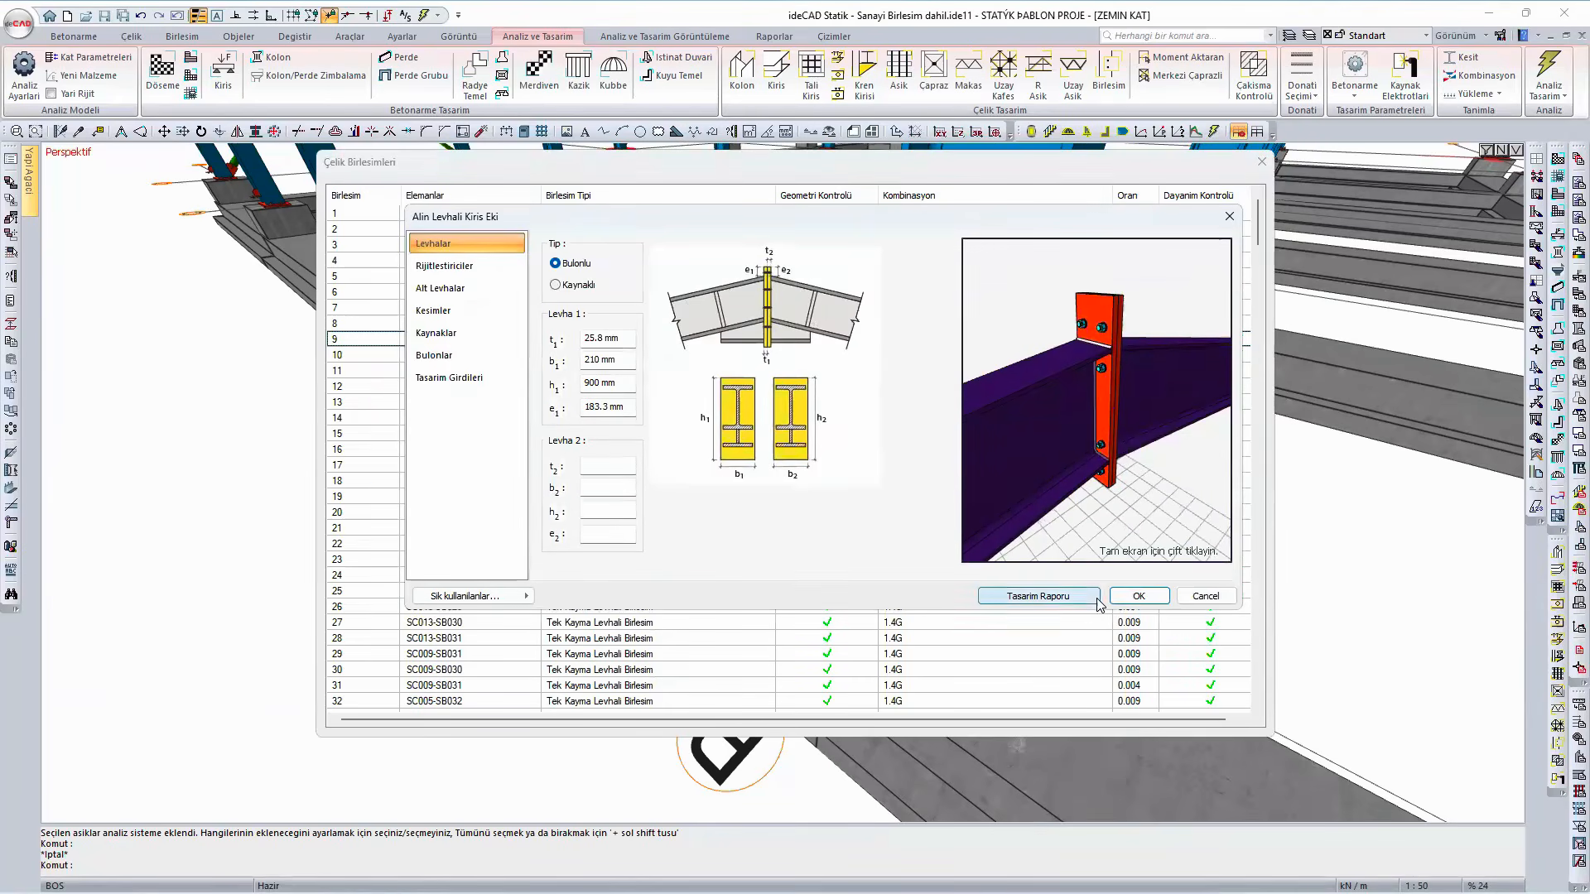
left_click(1068, 596)
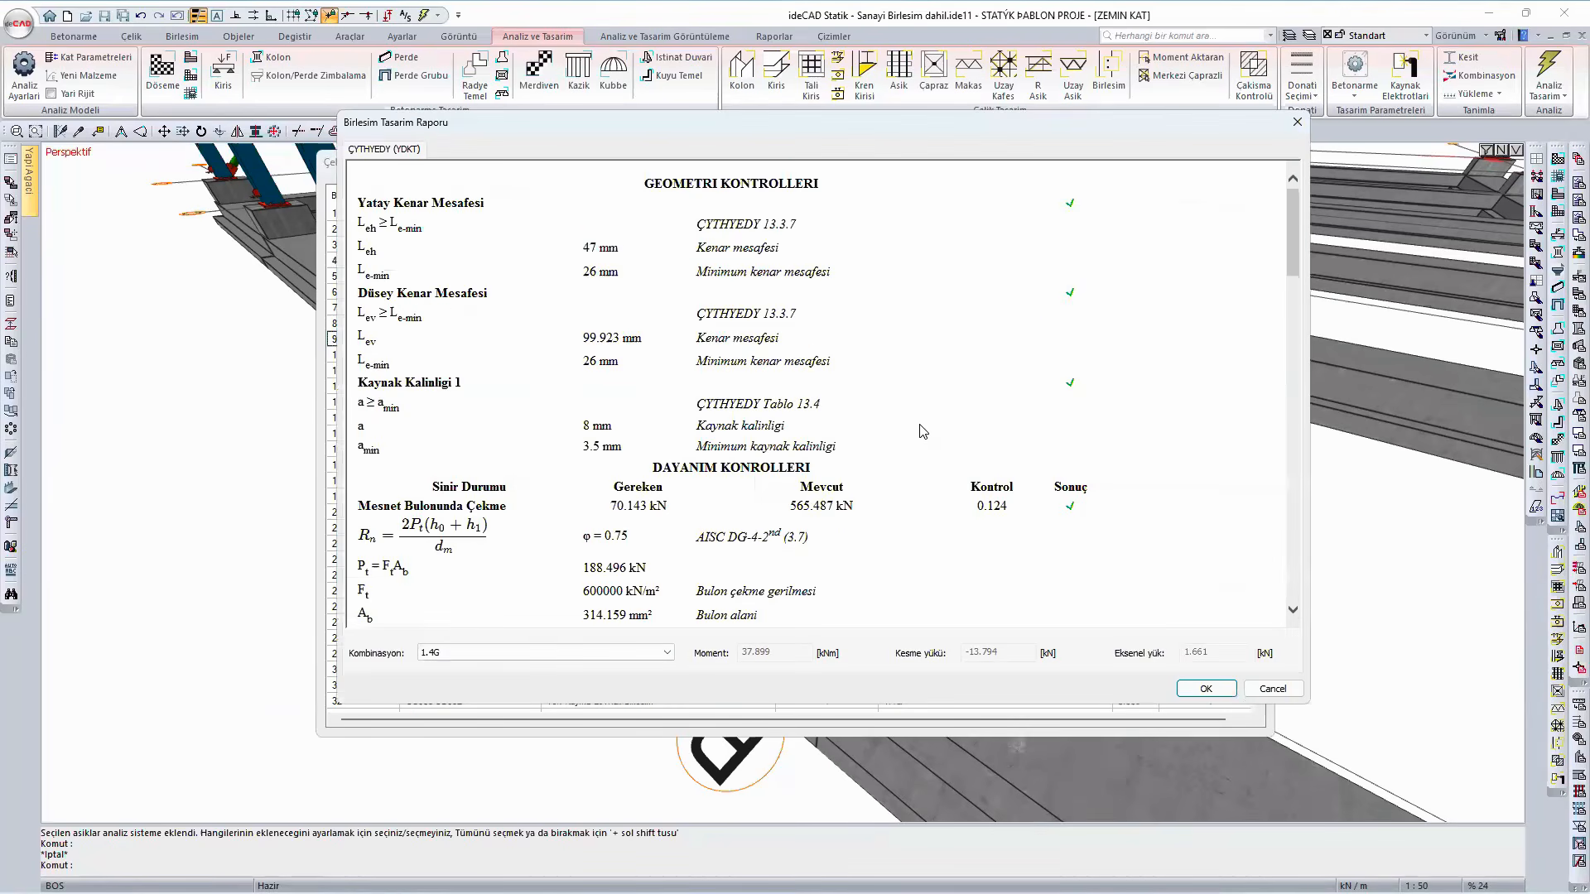
scroll(922, 431, "down", 10)
scroll(911, 458, "down", 5)
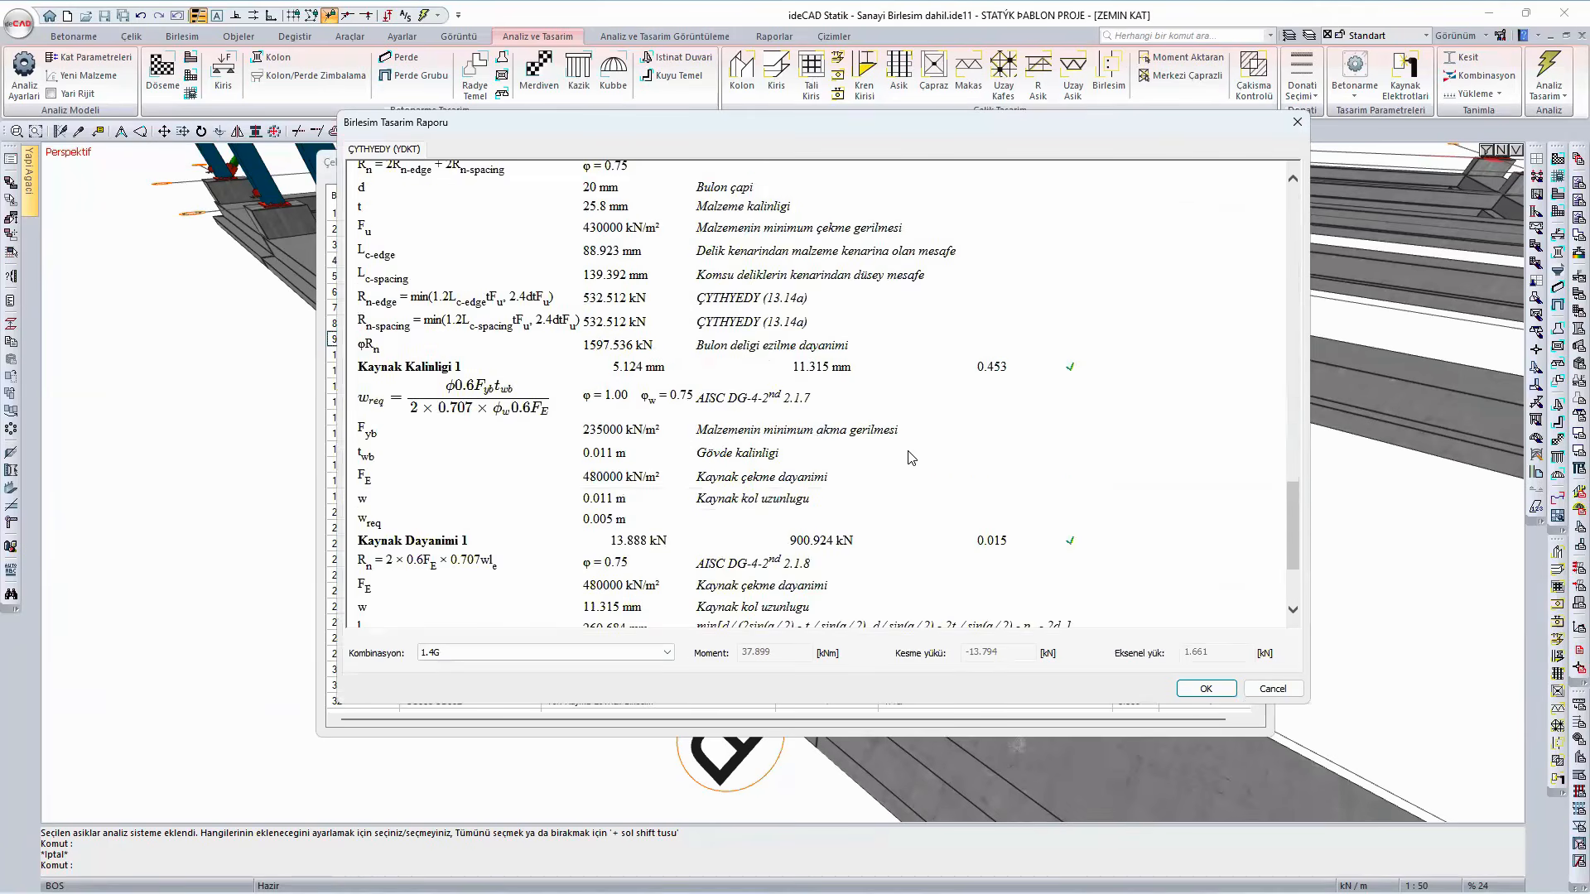
scroll(911, 456, "down", 2)
scroll(911, 456, "up", 15)
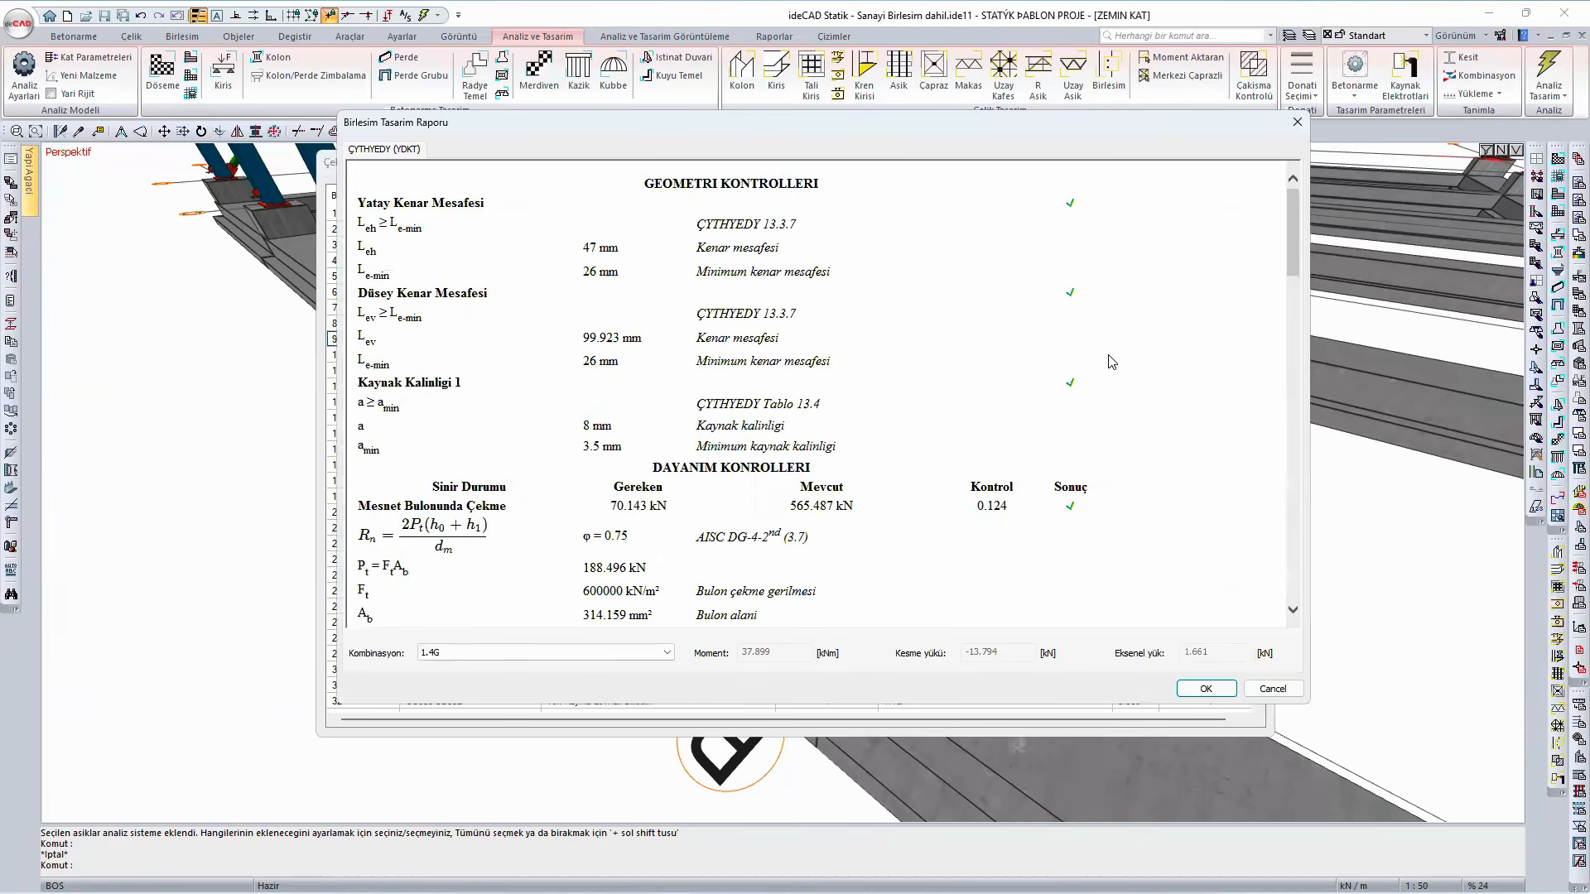
- Check the print and export options for the splice's design report, then close the report and connection settings without changes
right_click(1141, 331)
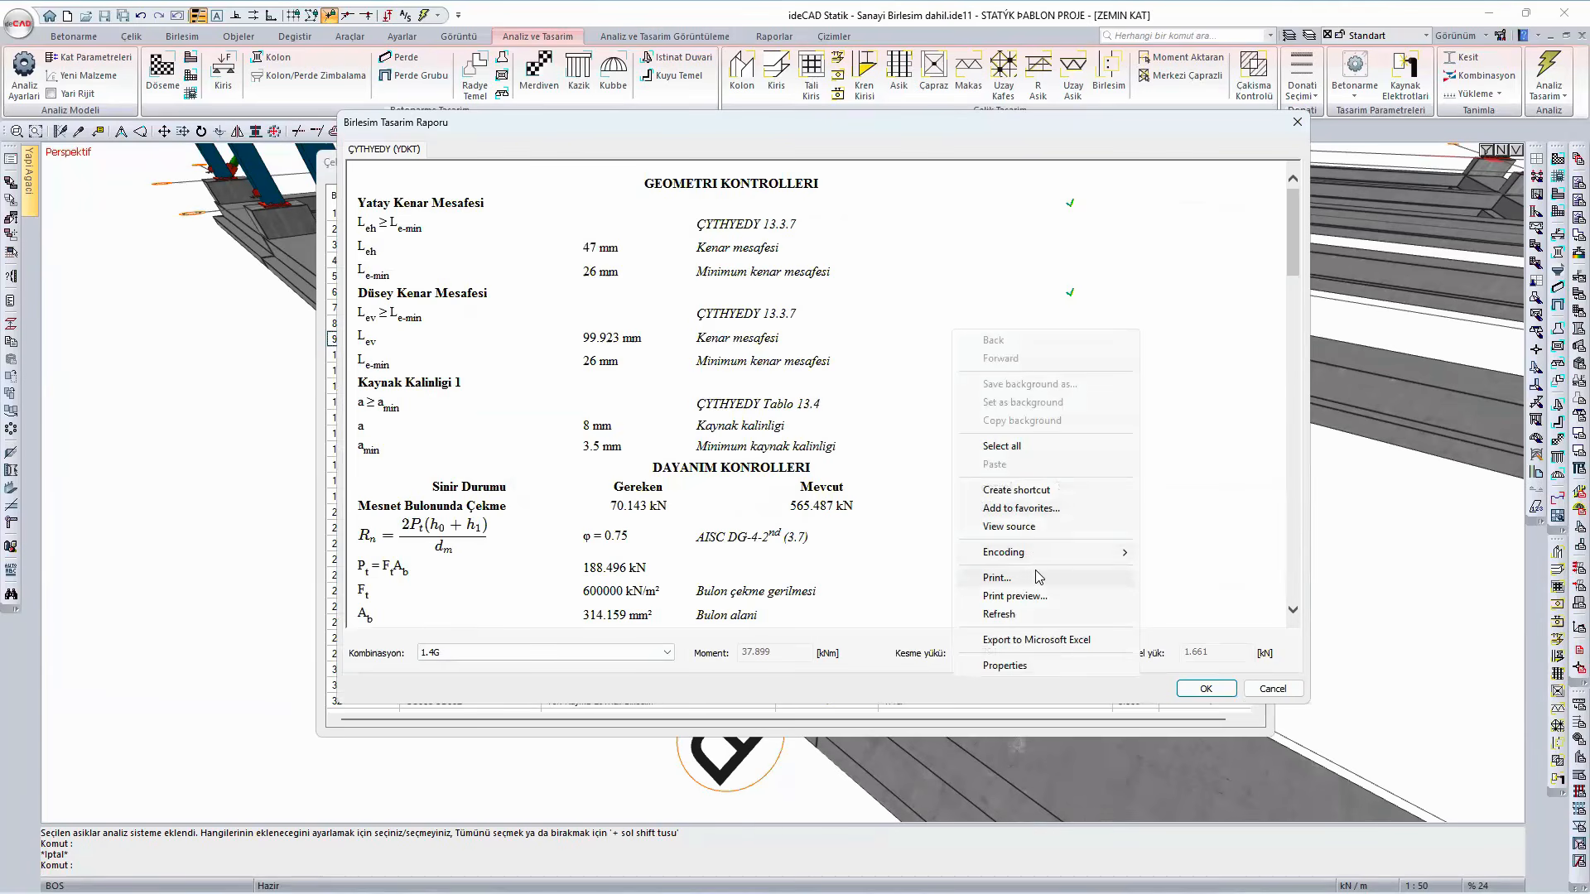
left_click(1238, 515)
left_click(1273, 690)
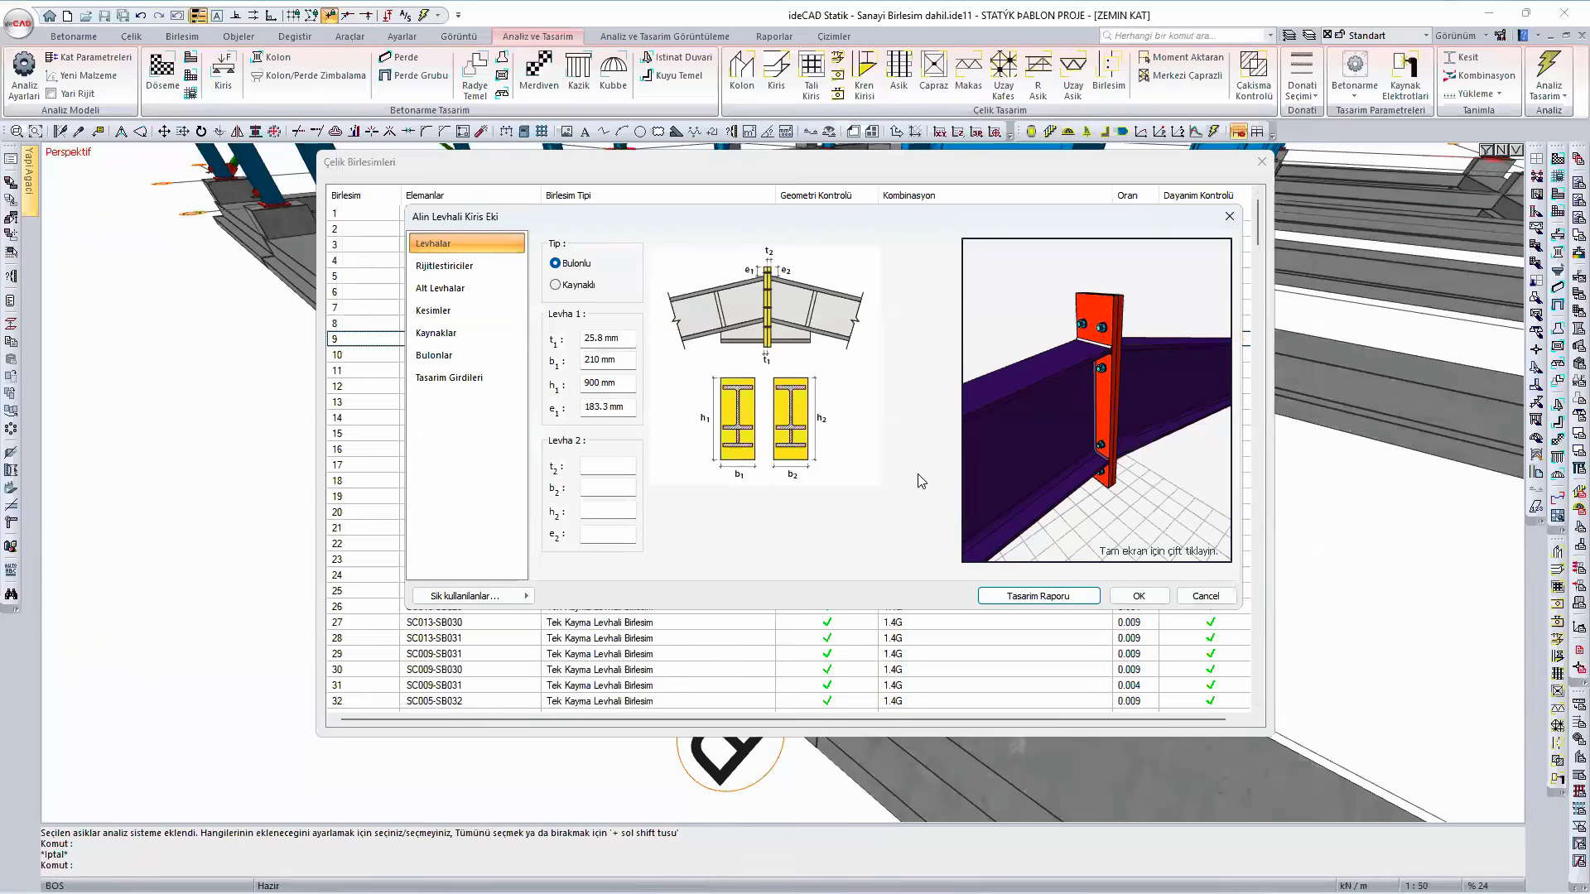
left_click(1206, 596)
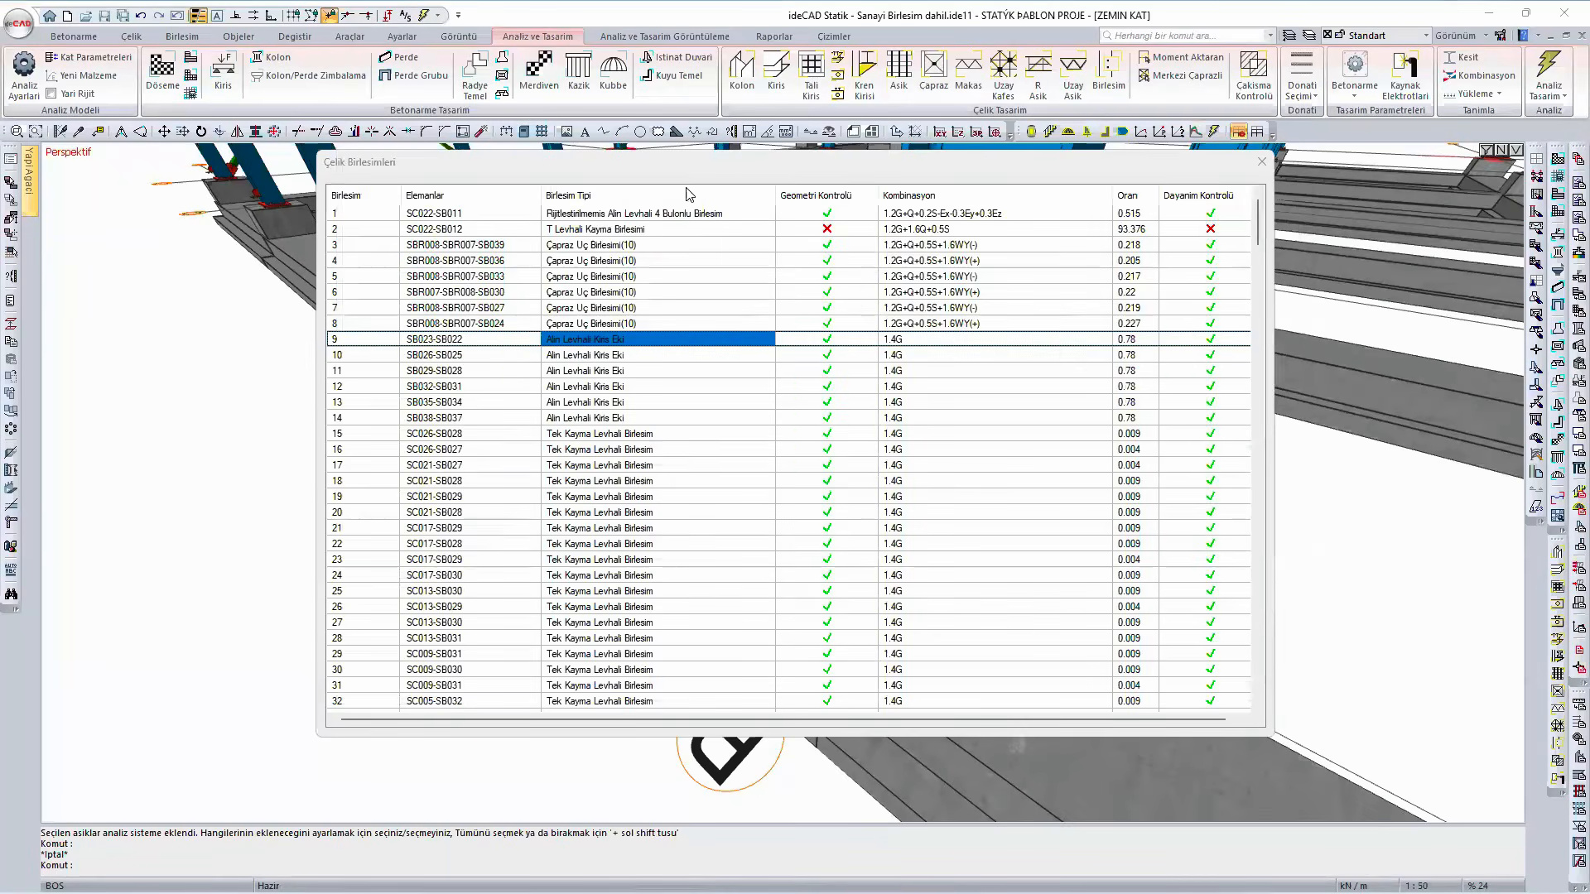
- Look through the steel connection list for the geometry and strength check results of the beam splices and shear plate connections
scroll(728, 413, "down", 6)
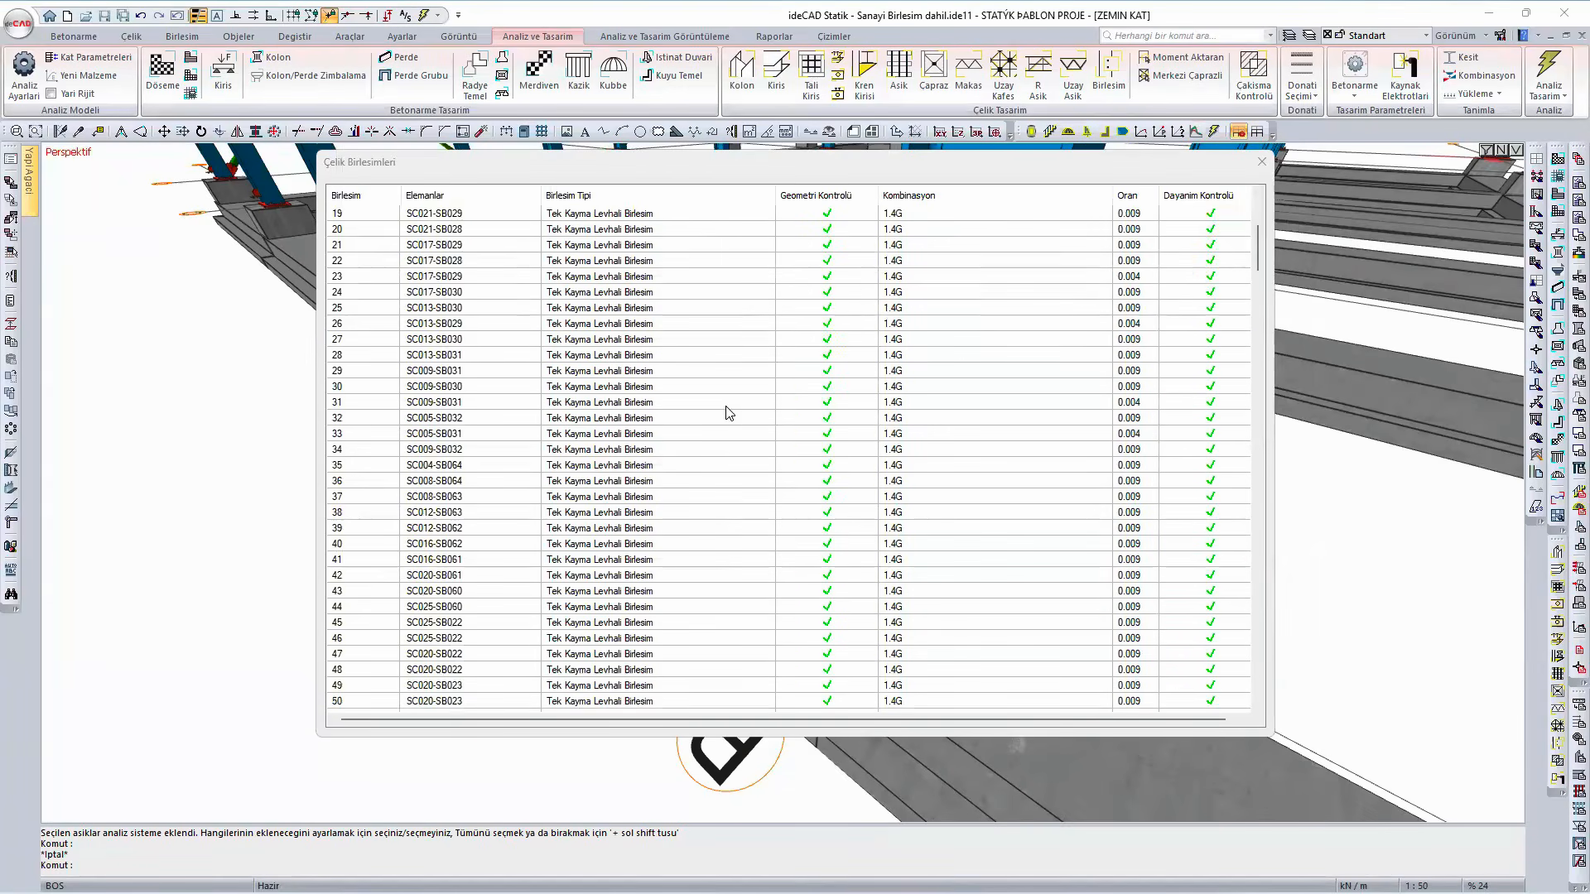
scroll(729, 412, "down", 4)
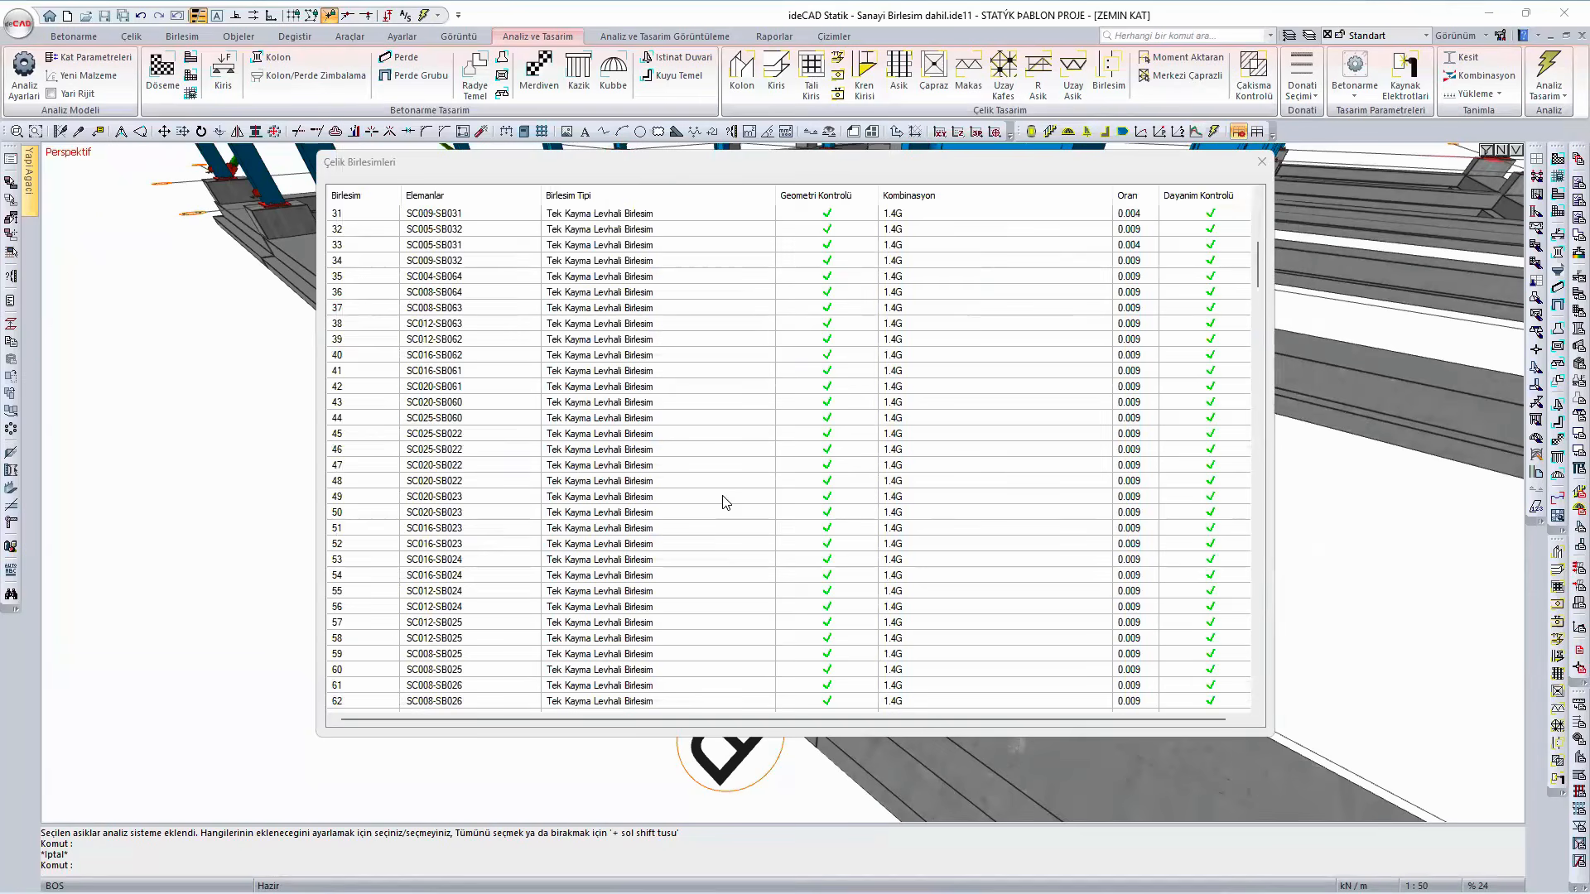
scroll(728, 530, "down", 6)
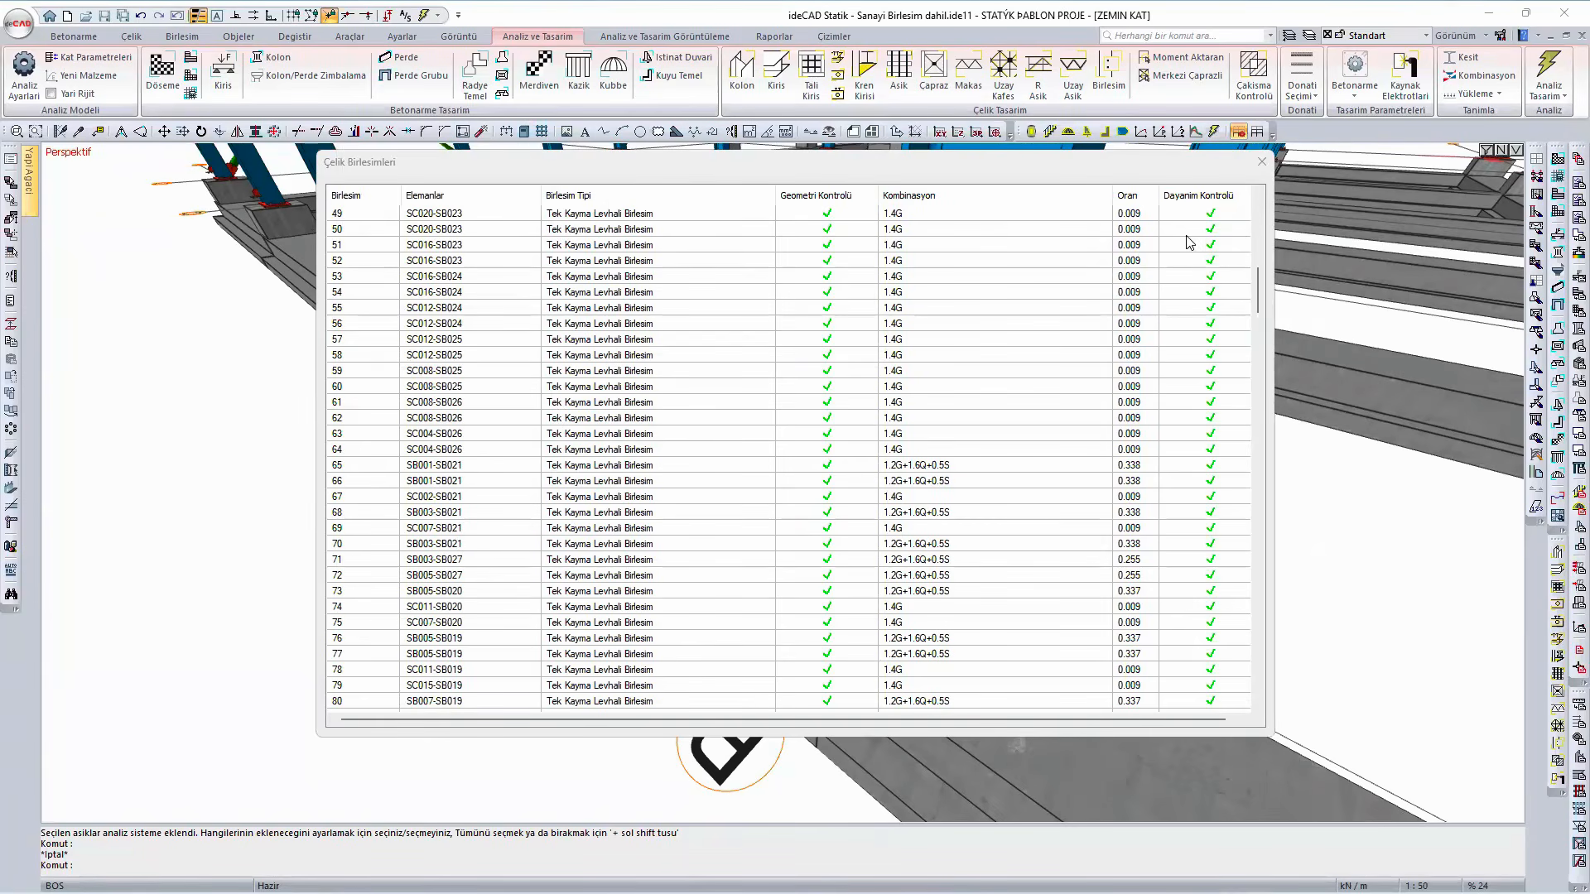
scroll(627, 508, "up", 15)
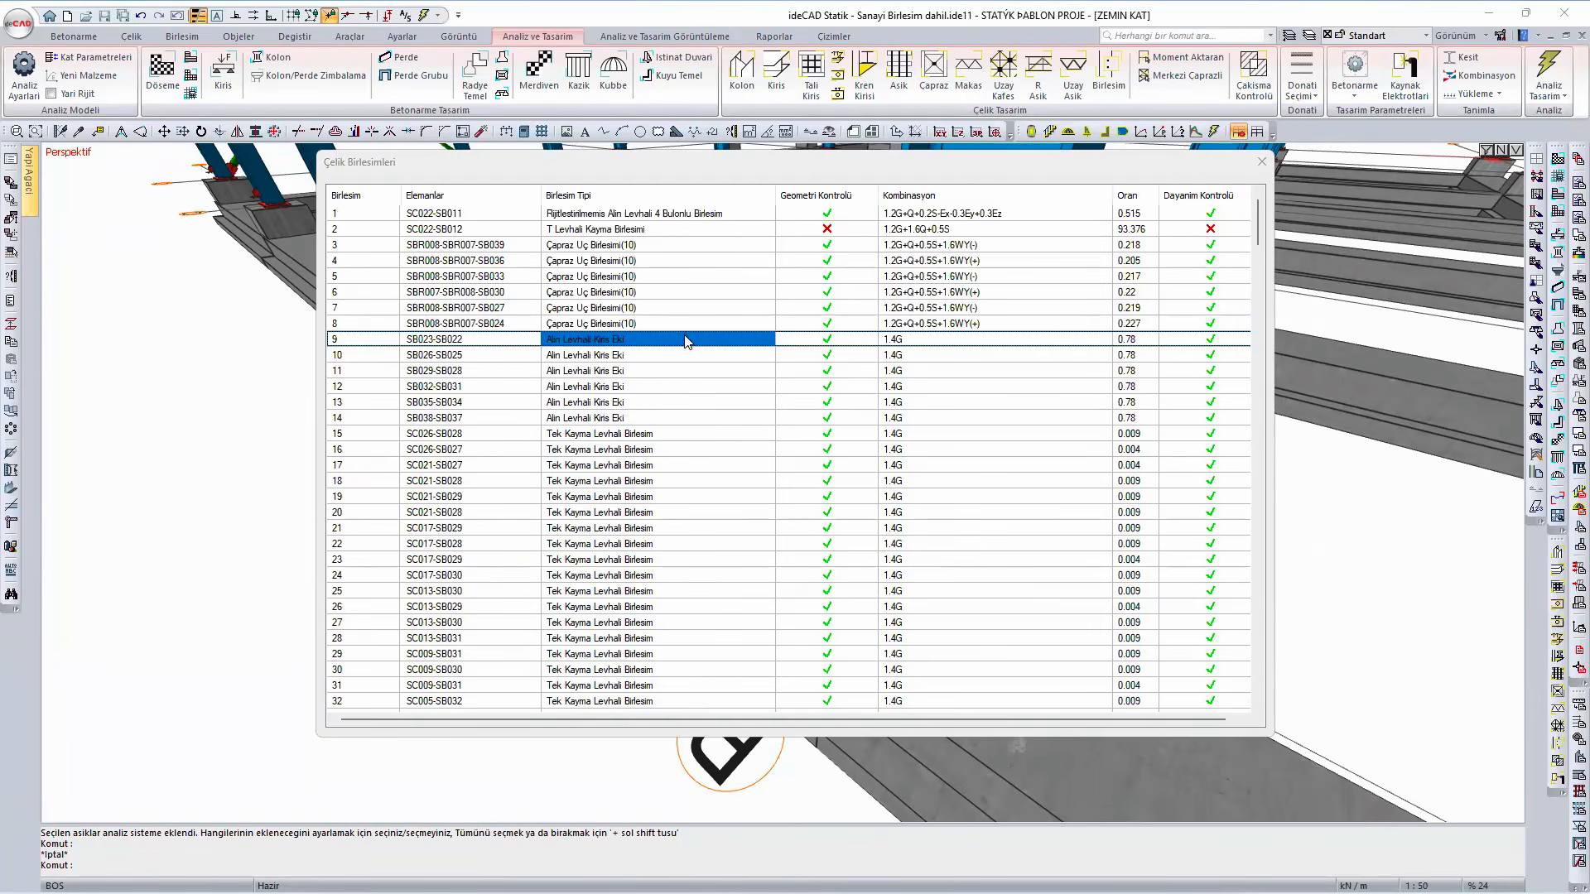
- Sort the steel connections by ratio in ascending order and browse the lowest-ratio entries
left_click(1133, 198)
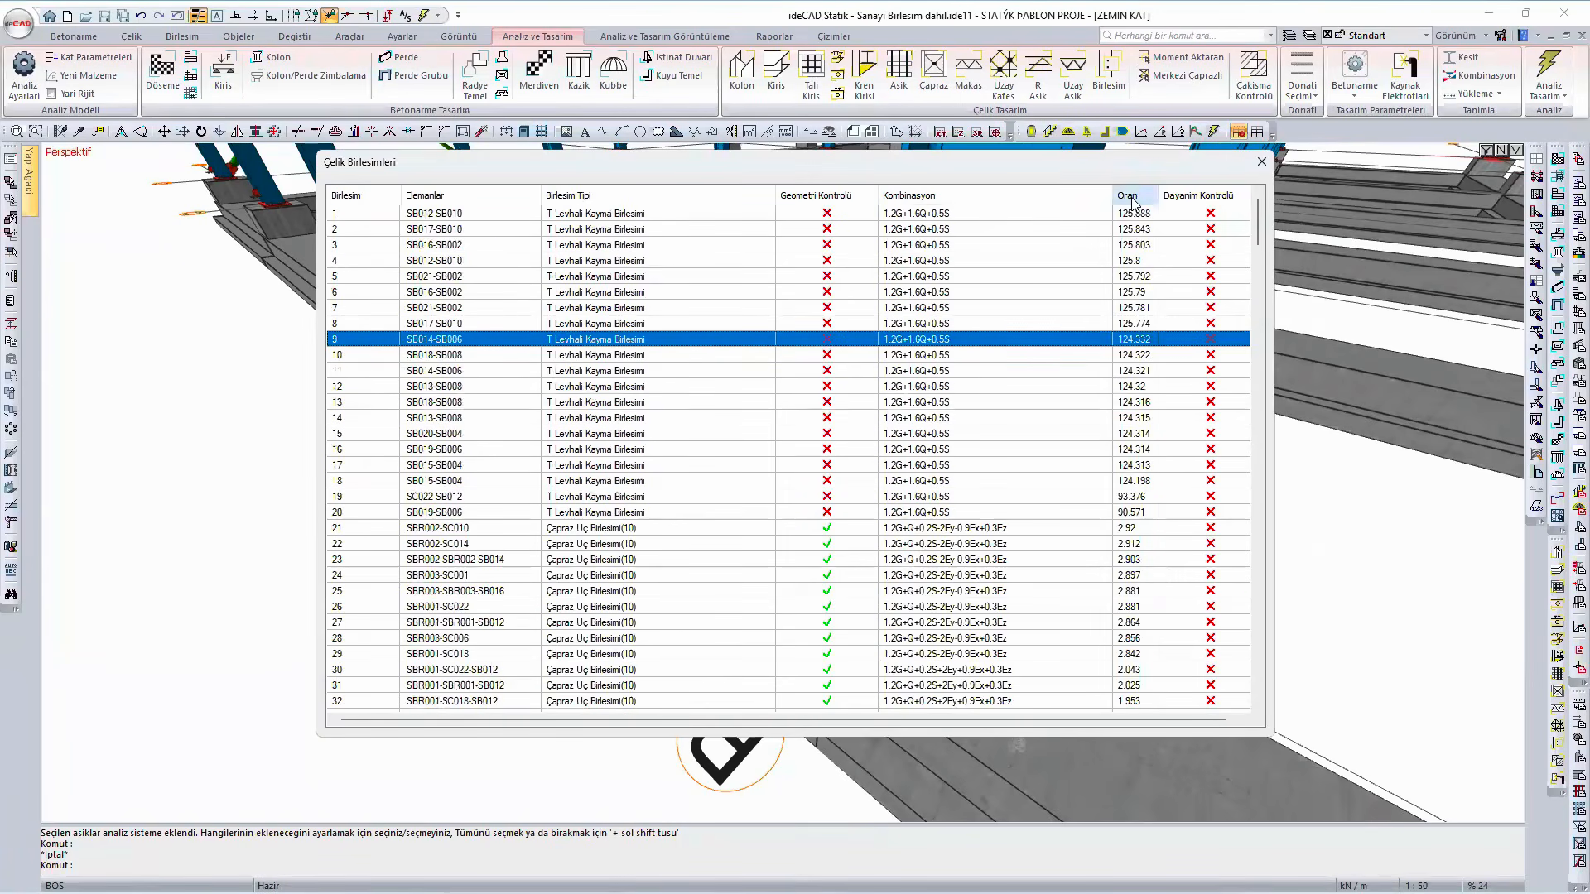
left_click(1134, 200)
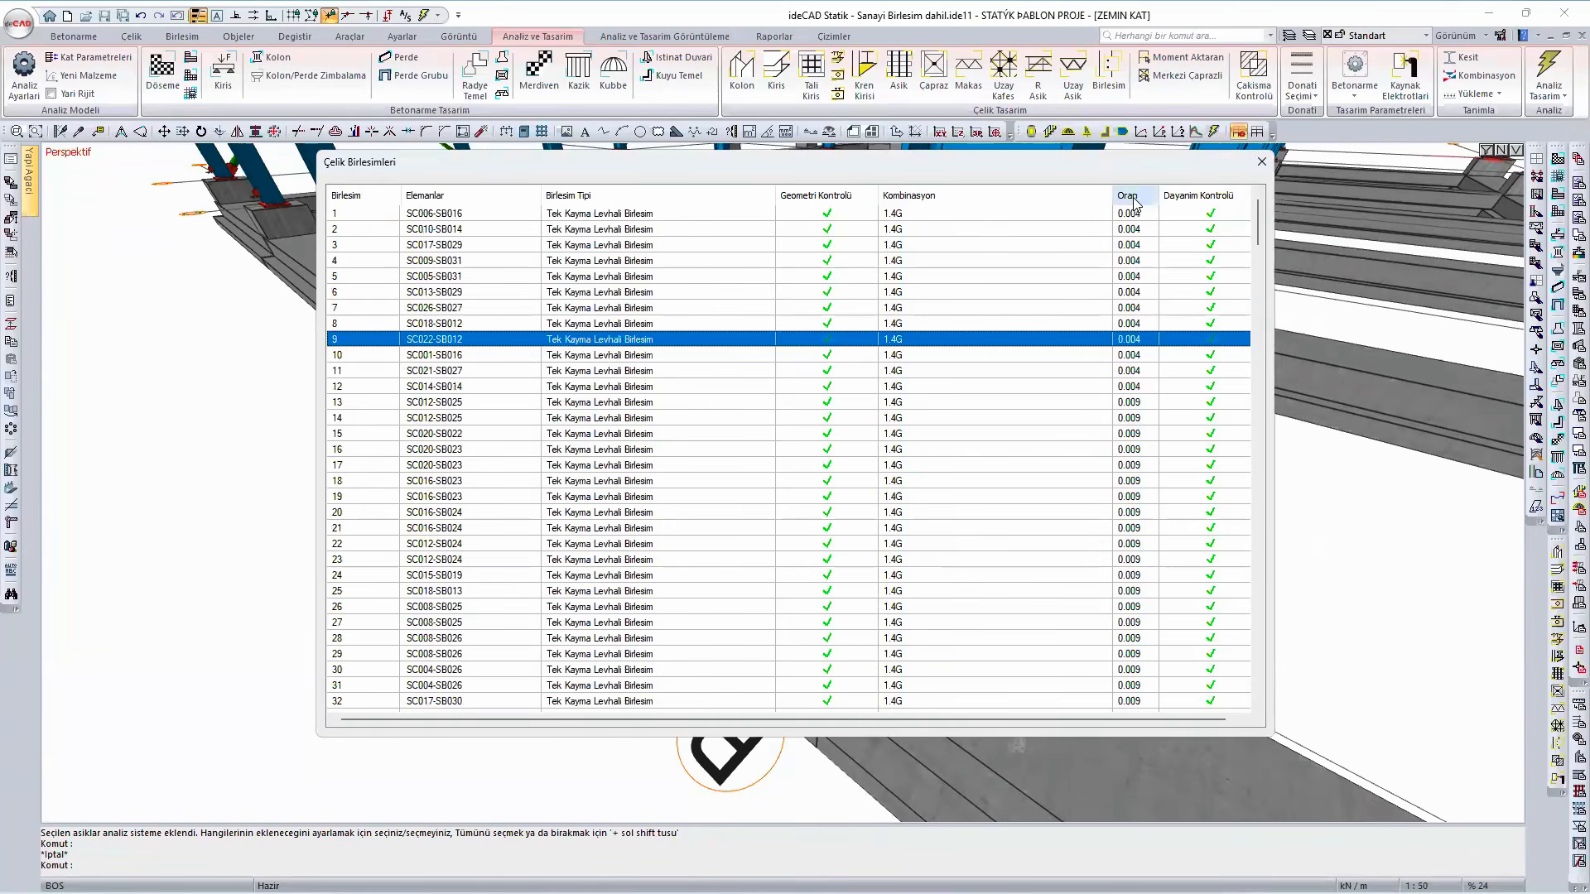
left_click(1134, 200)
left_click(1133, 200)
scroll(700, 345, "down", 3)
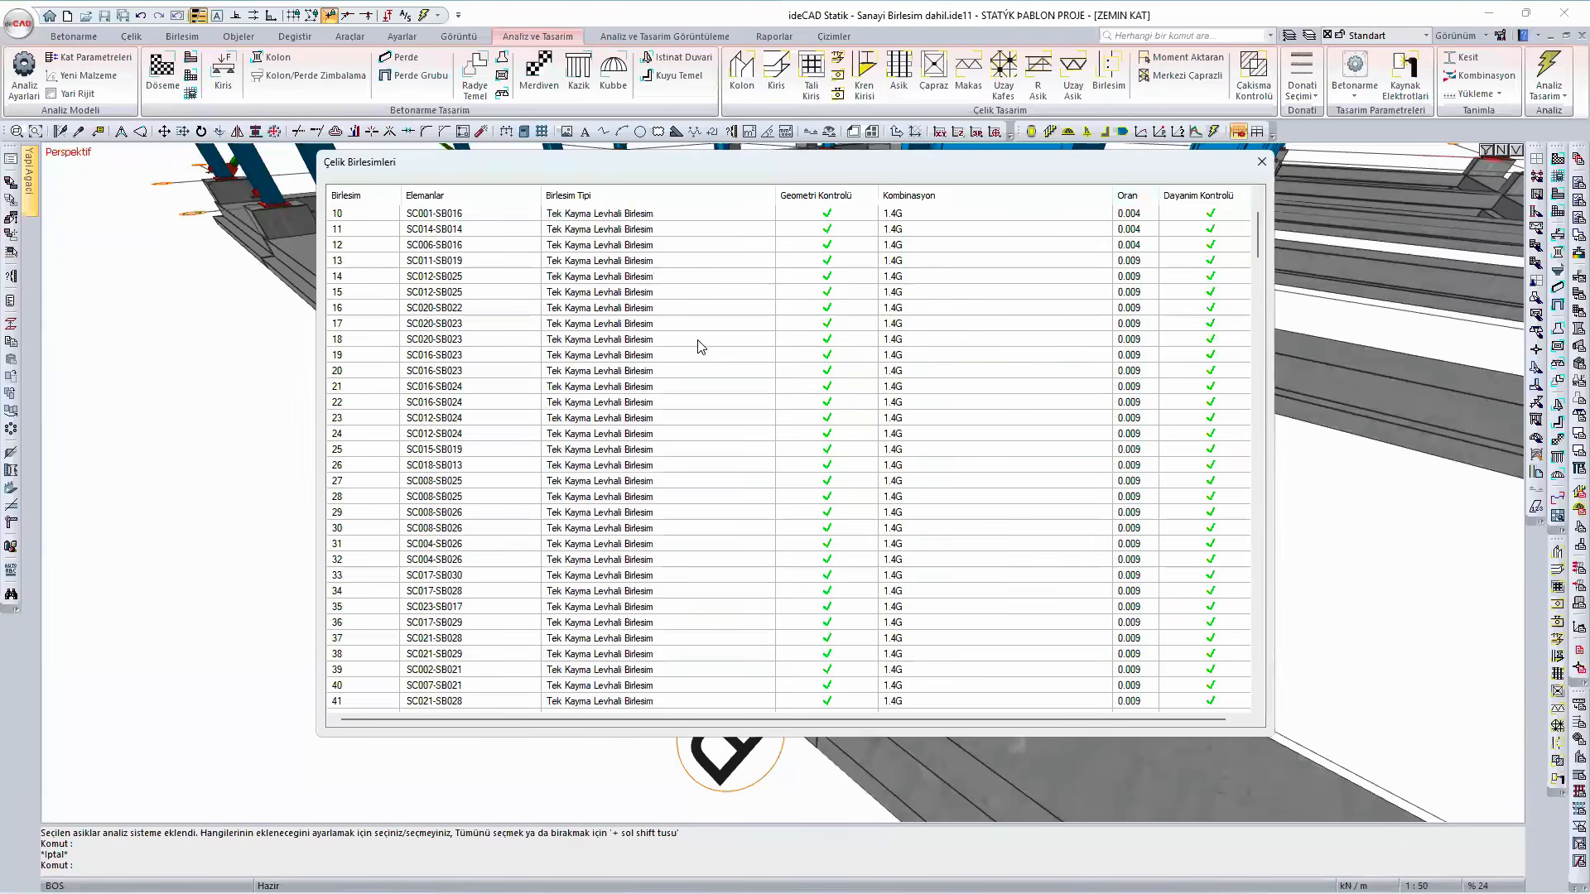
scroll(693, 393, "down", 13)
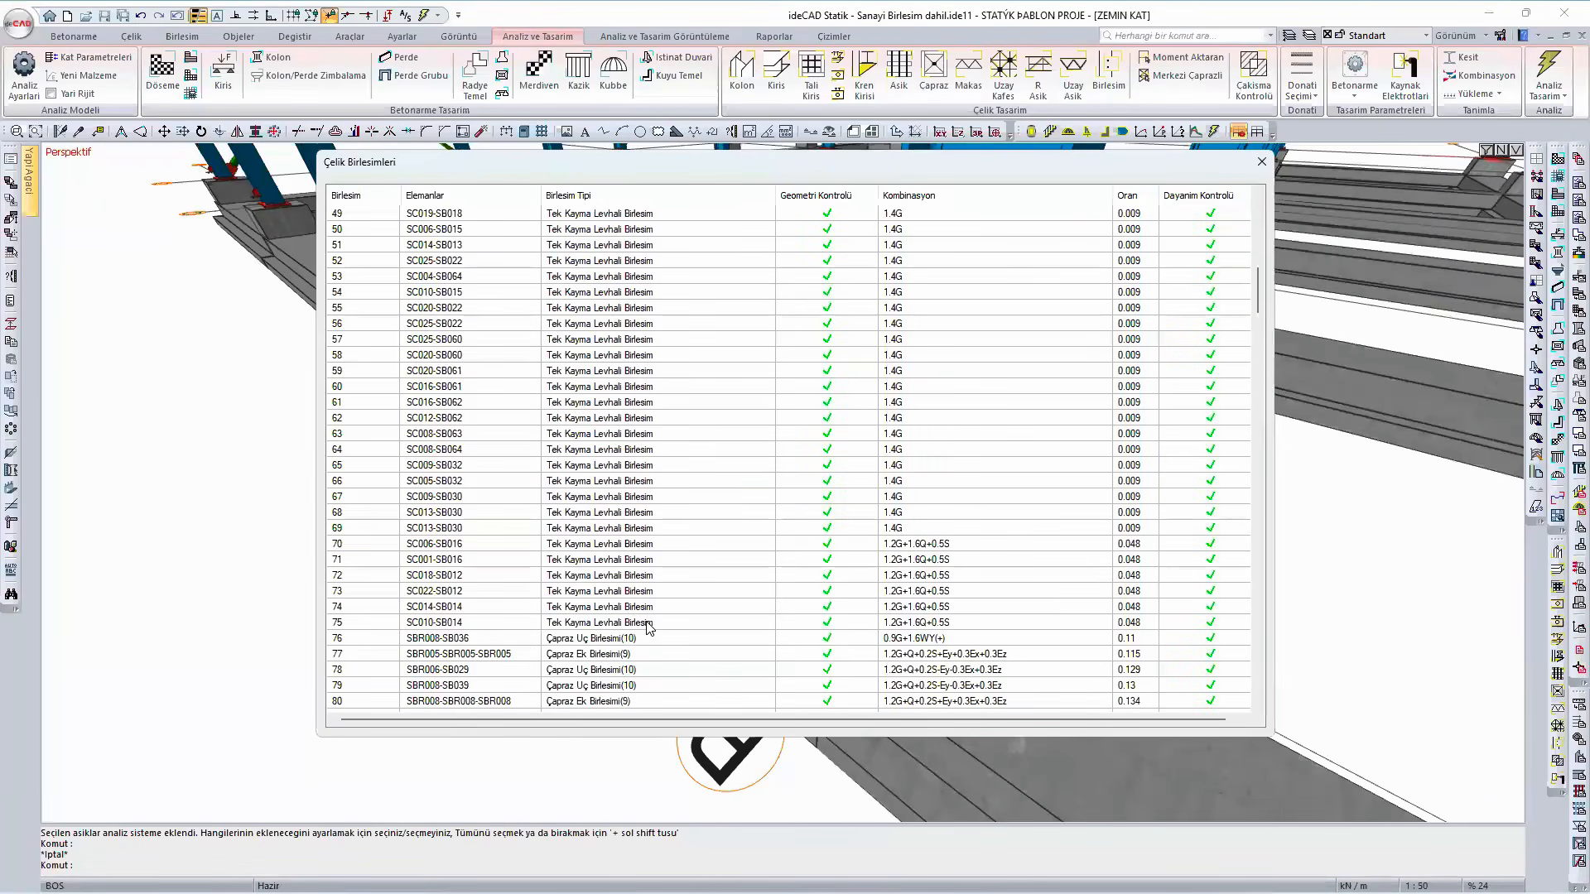
scroll(665, 621, "up", 1)
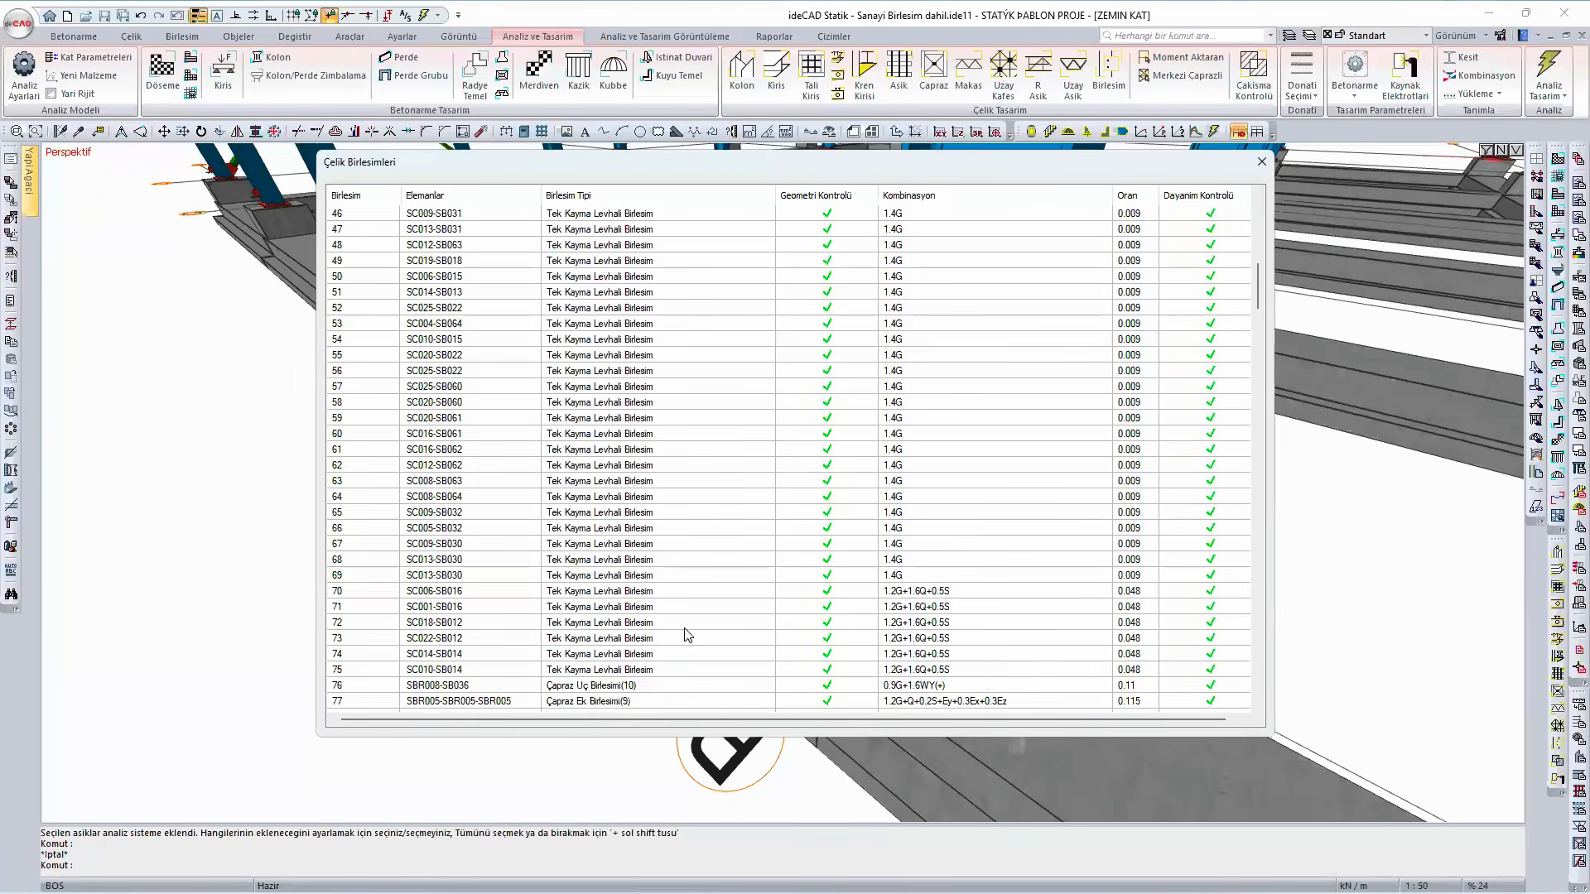
- Check the design report of single shear plate connection 75 (SC010-SB014), and close the report, settings and connection list without changes
double_click(662, 669)
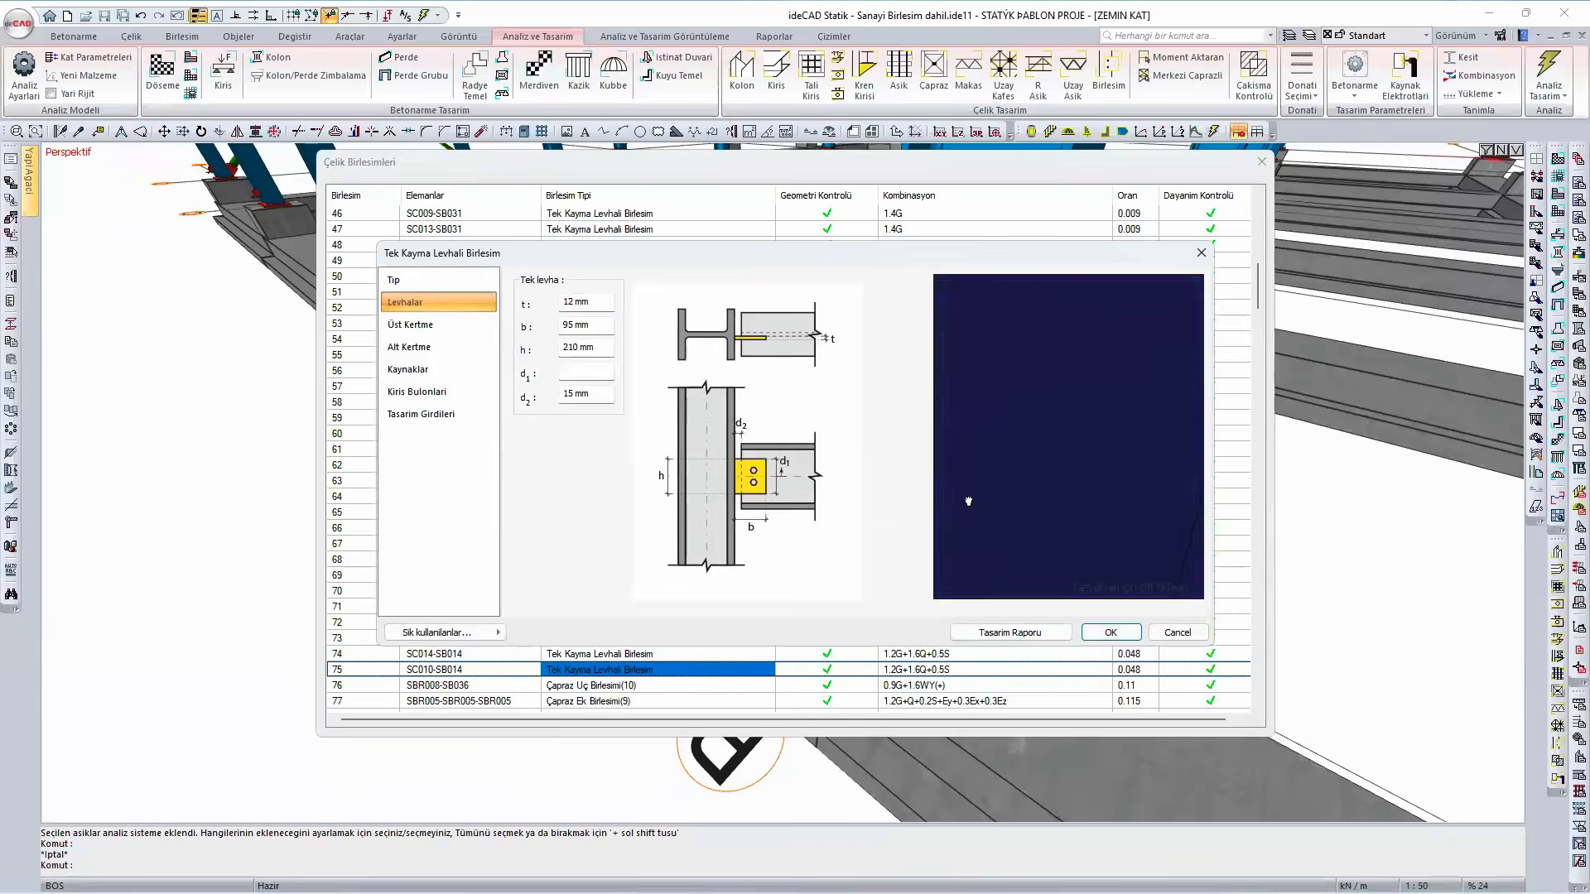
left_click(1006, 633)
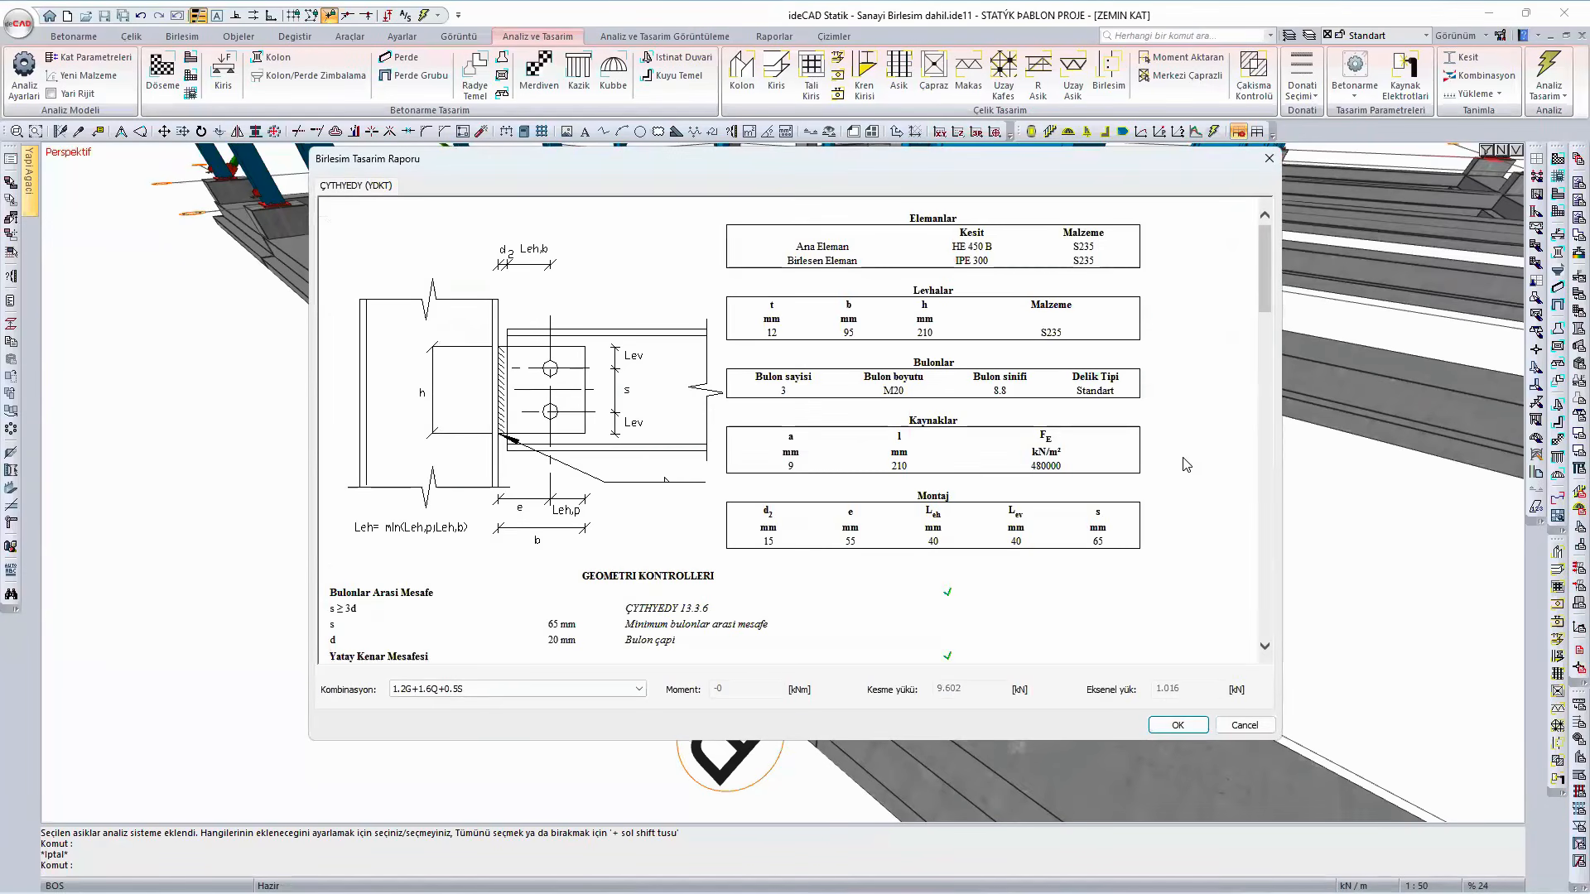
right_click(1187, 462)
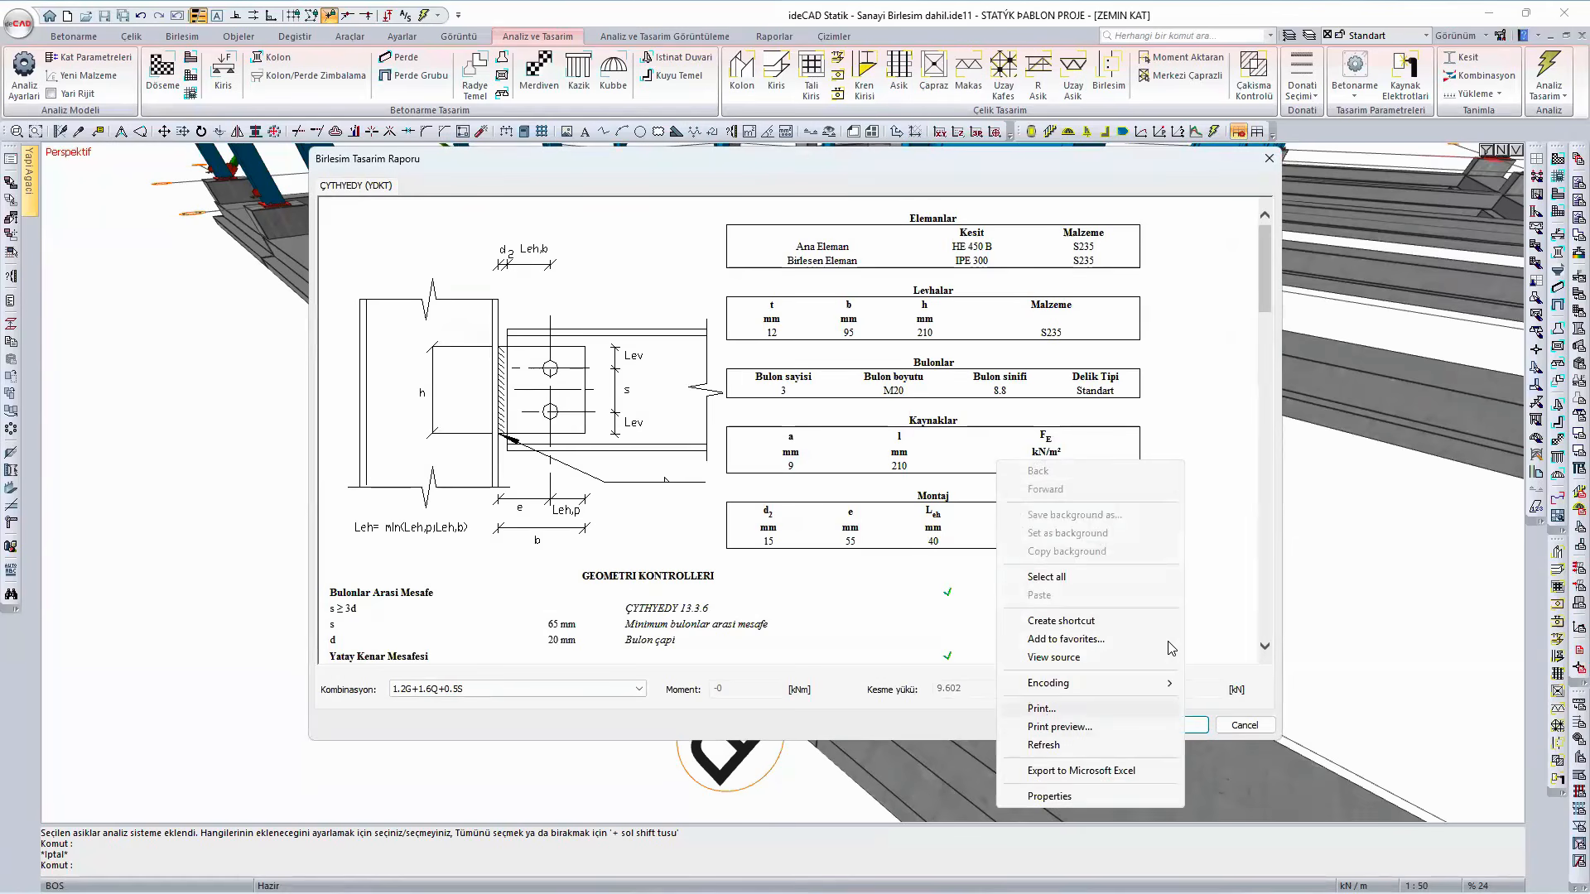
left_click(1240, 602)
left_click(1244, 725)
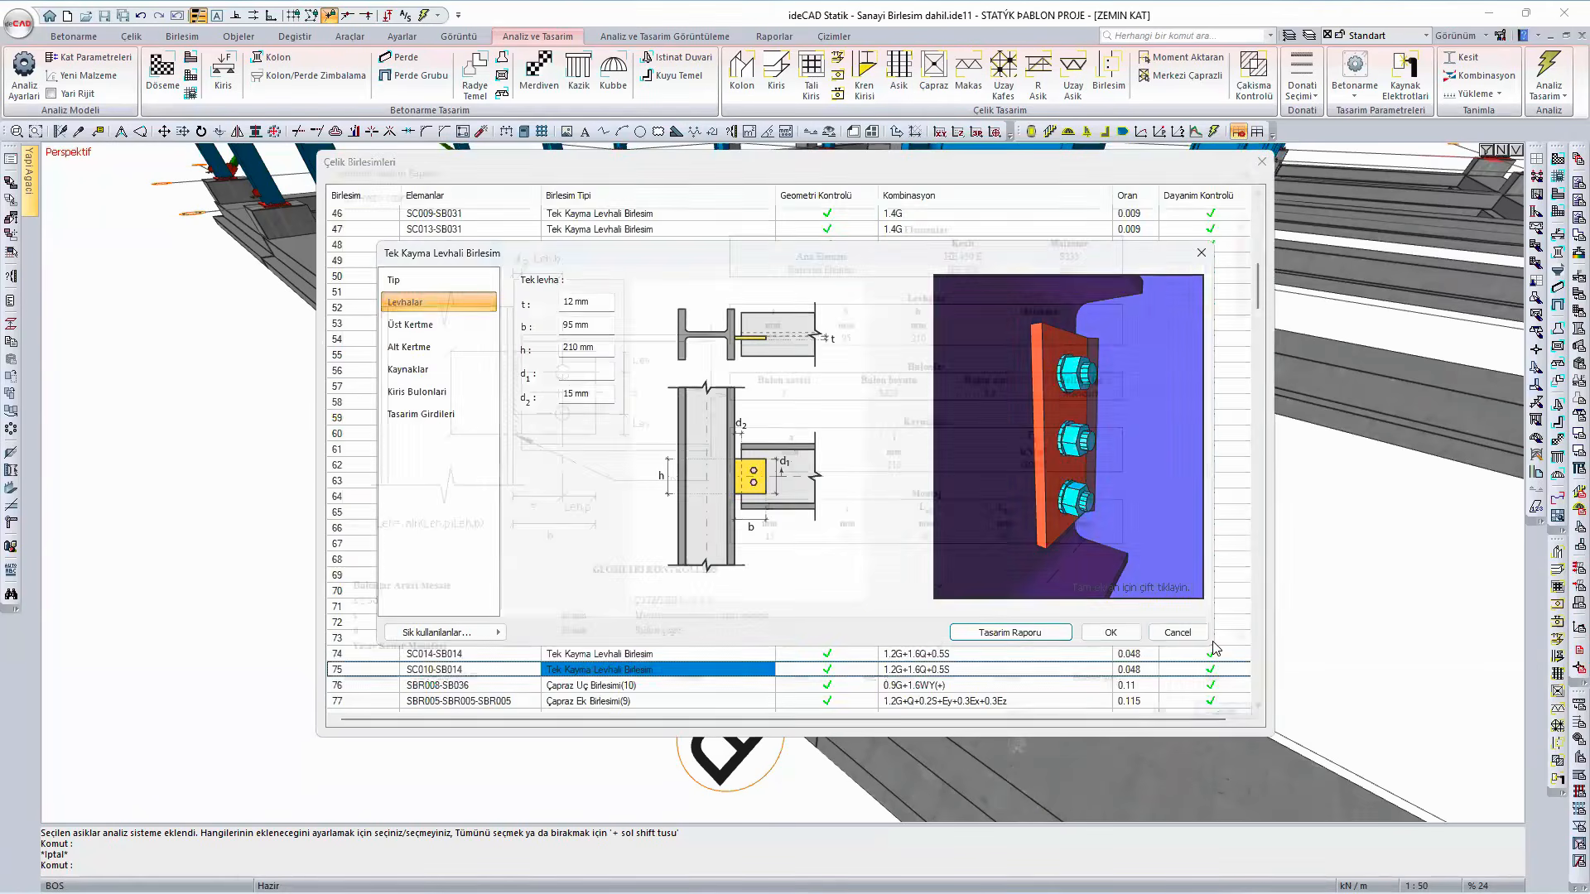
left_click(1197, 633)
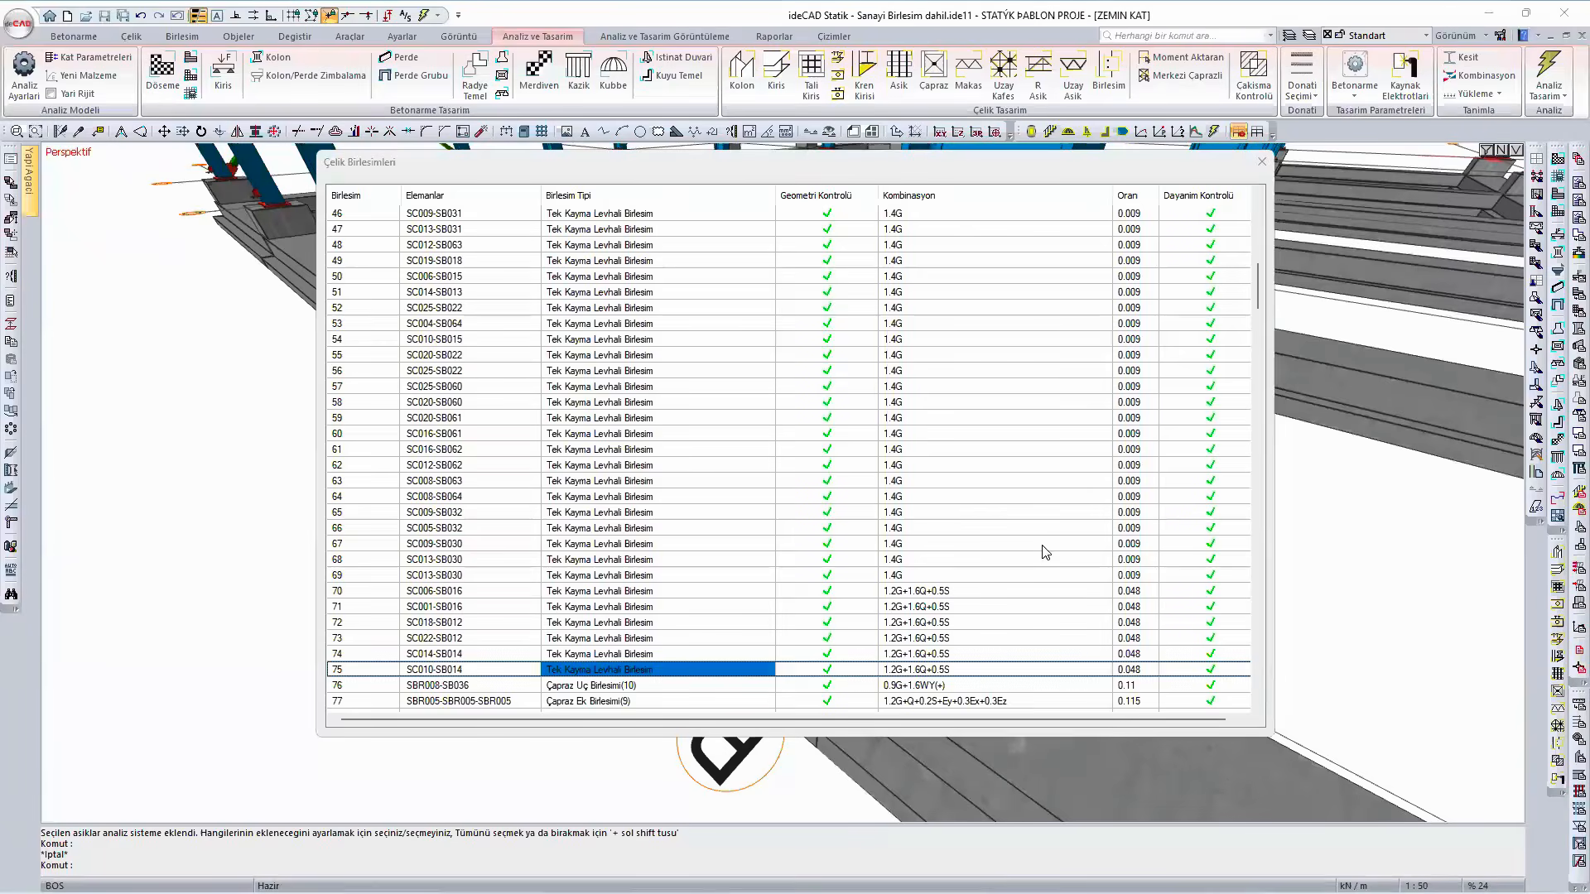
left_click(1261, 163)
- Open the recent project Makas ornek_modifiye_sogukhadde without saving the changes to the industrial building model
mouse_move(997, 433)
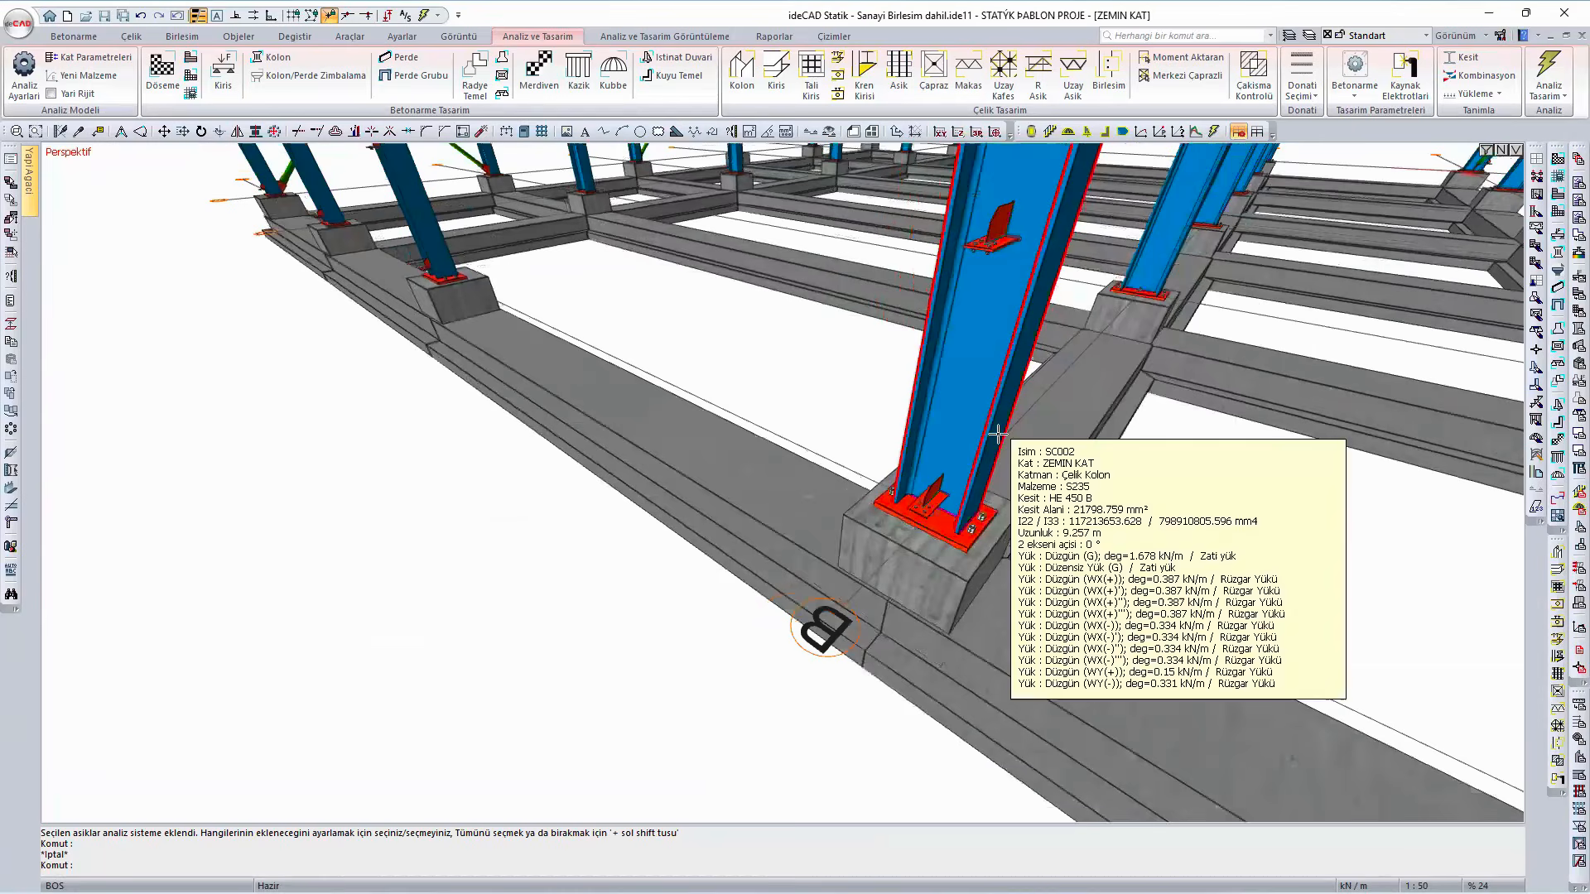
scroll(757, 382, "down", 3)
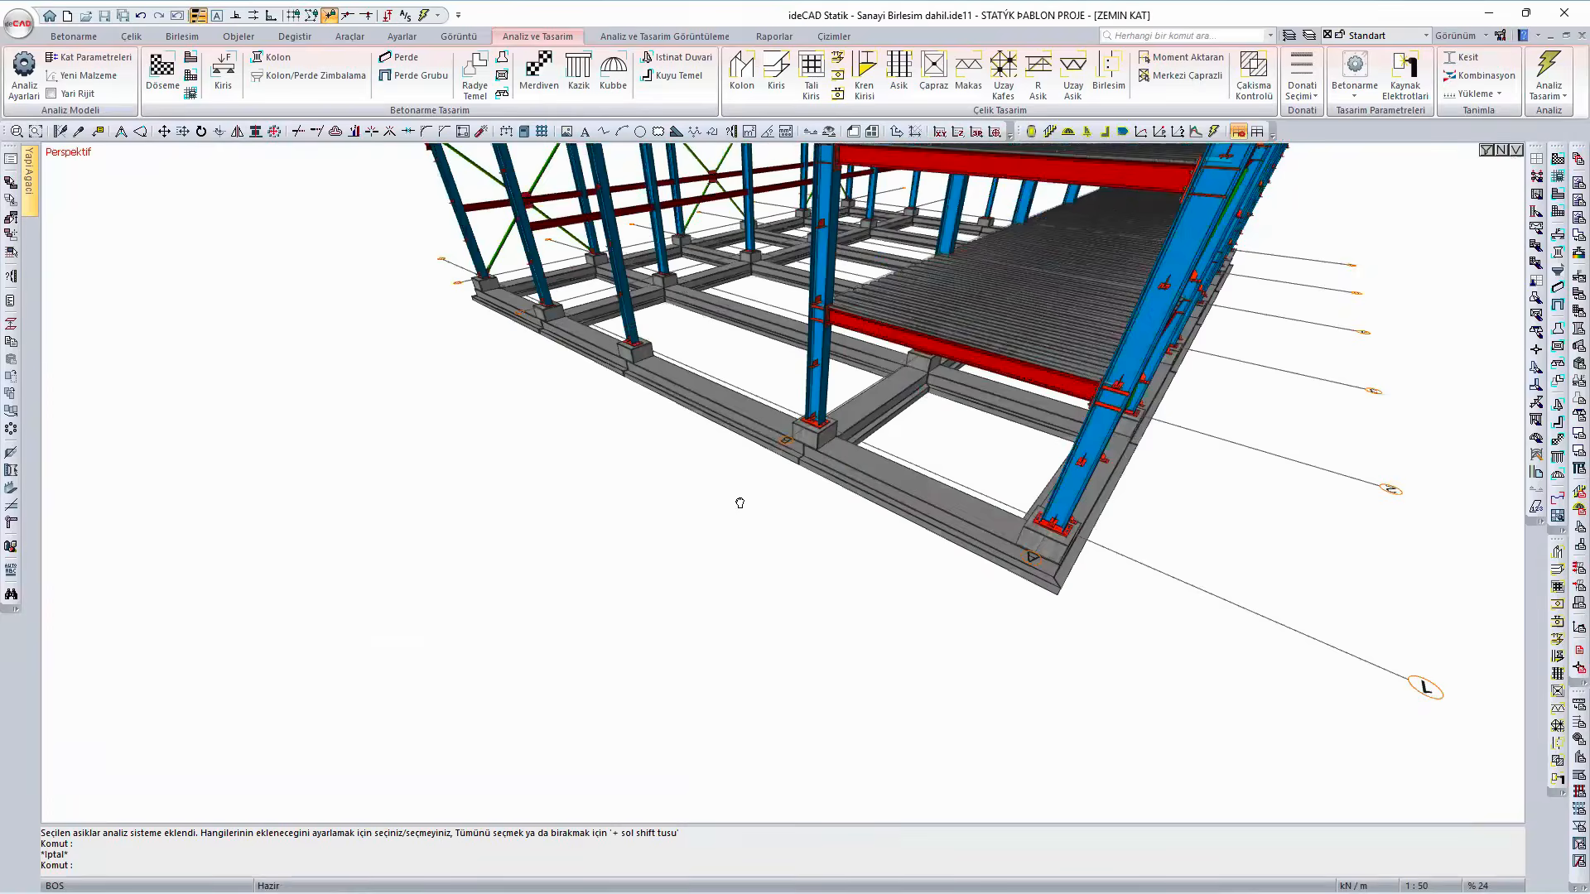
scroll(740, 503, "down", 2)
mouse_move(739, 503)
middle_mouse_down("ctrl")
mouse_move(731, 550)
mouse_move(997, 538)
middle_mouse_up("ctrl")
middle_click_drag(837, 561, 1006, 575, "ctrl")
left_click(21, 34)
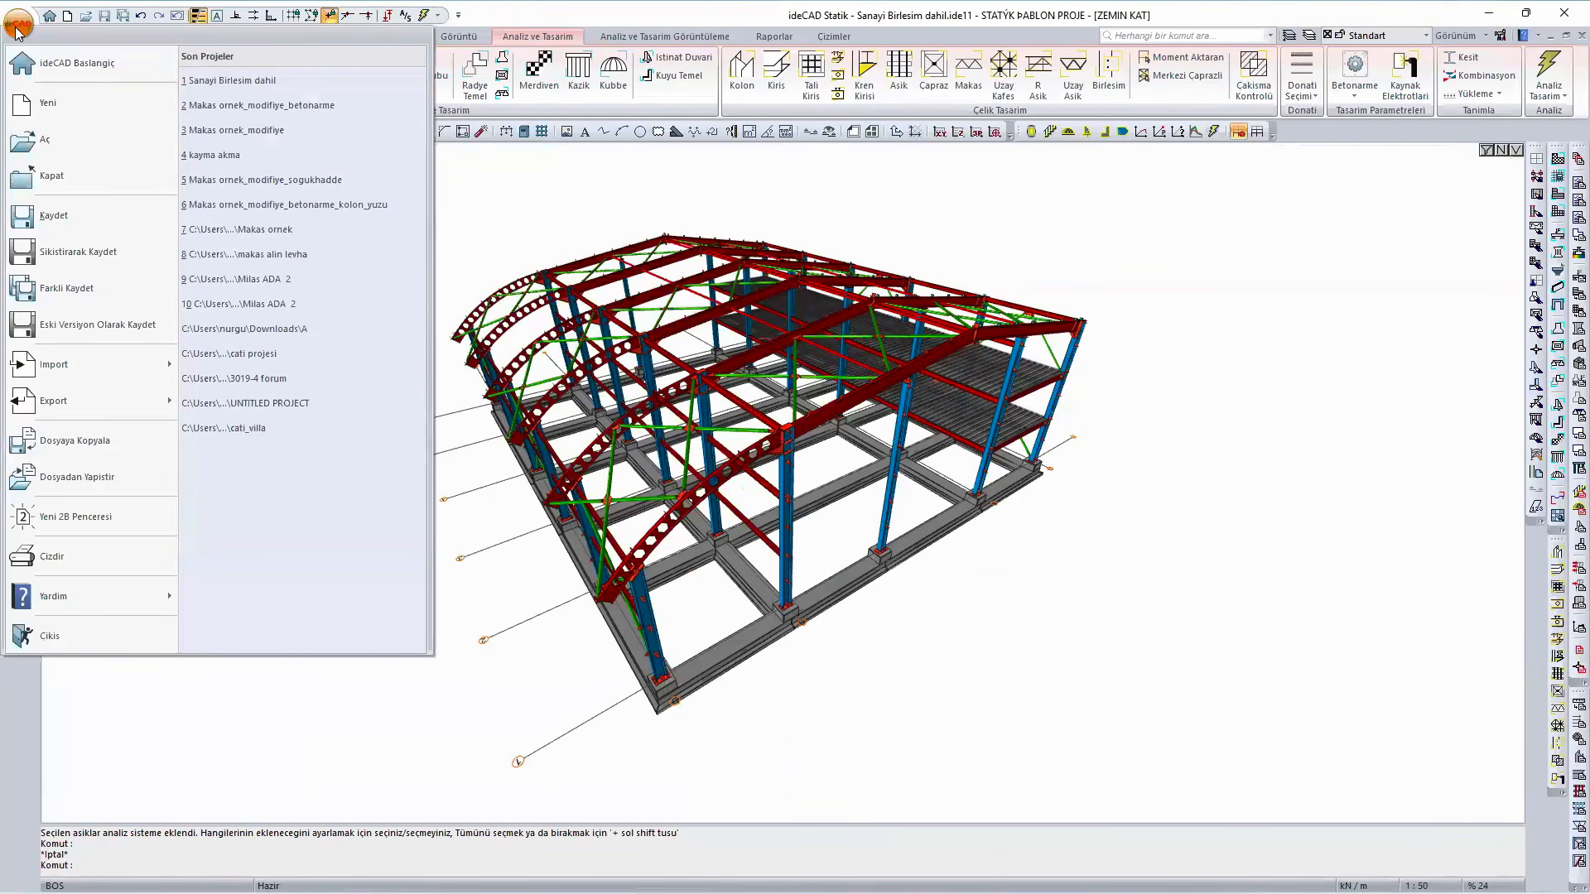
left_click(389, 179)
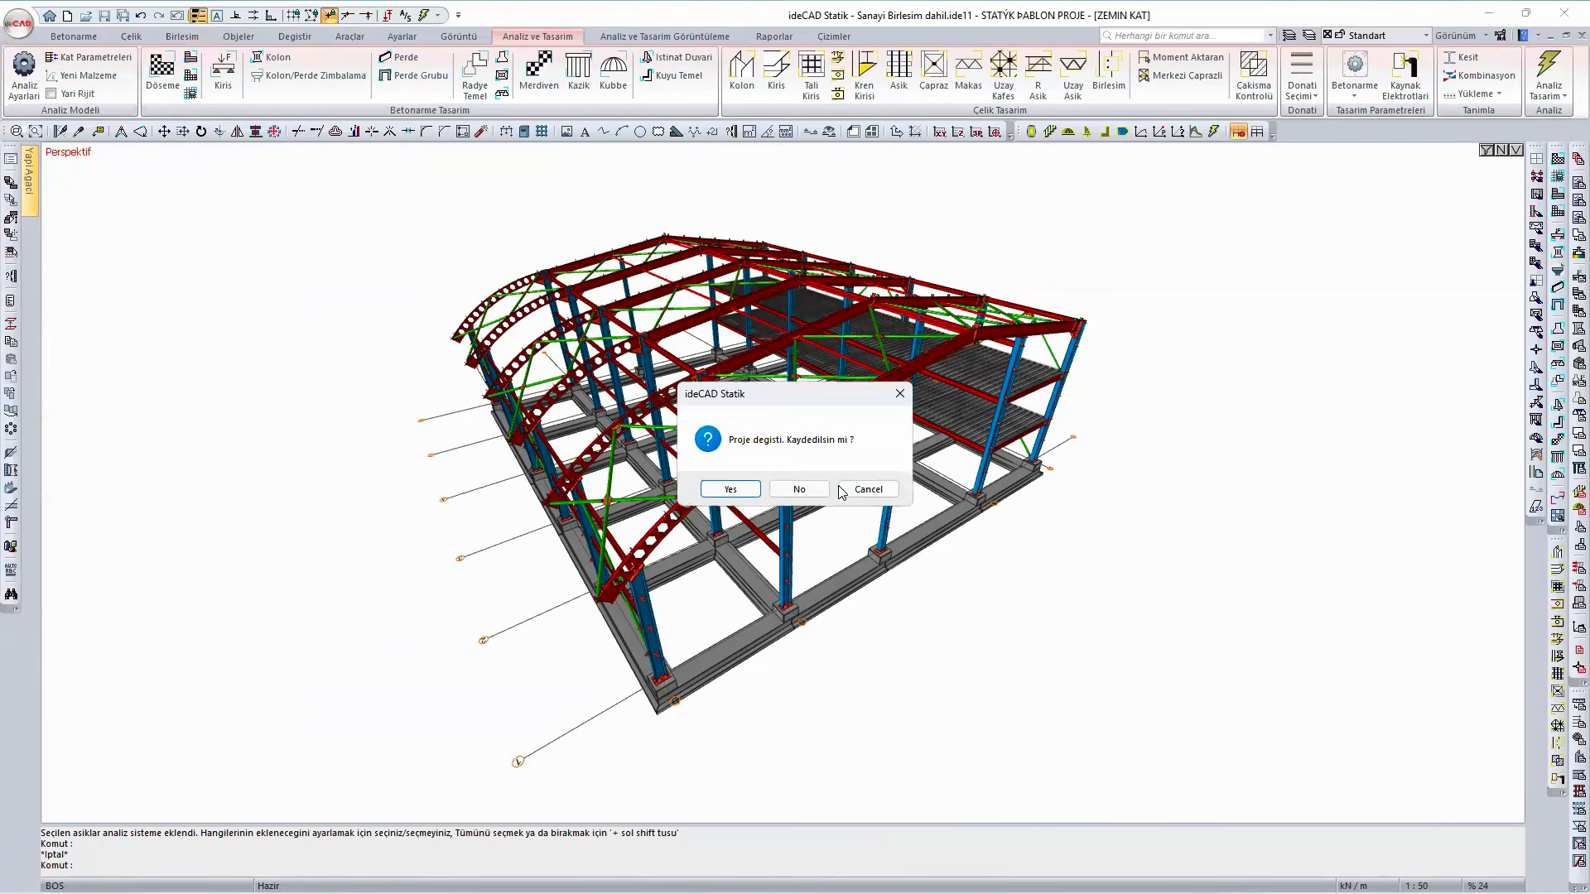
left_click(816, 490)
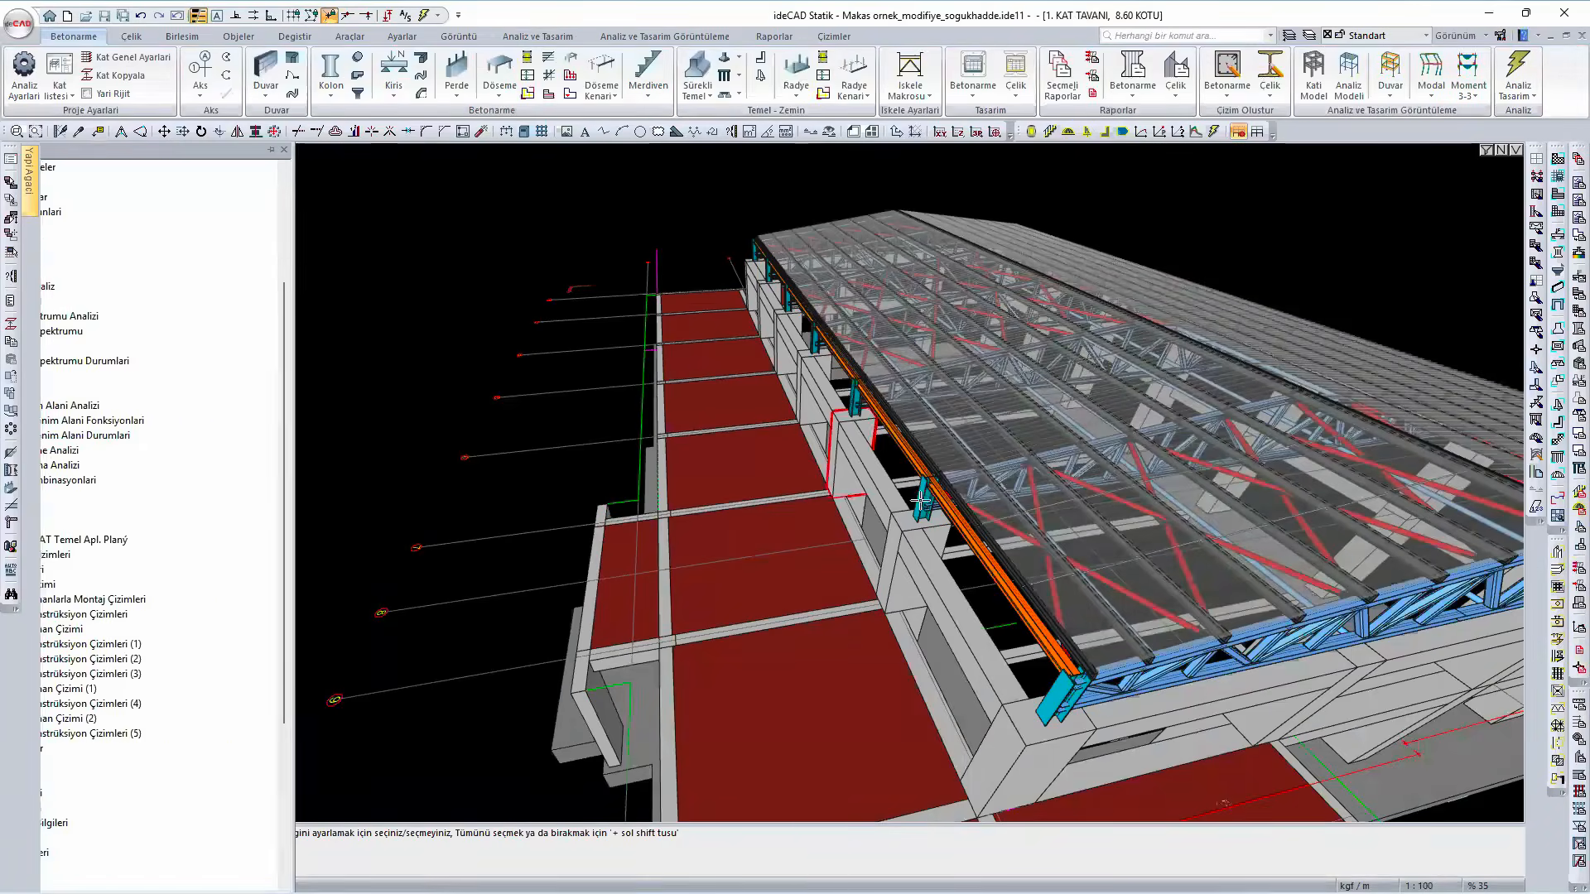
- Filter out the roof cladding in the perspective view so the purlins and trusses are exposed
middle_click_drag(787, 543, 936, 514)
left_click(1487, 151)
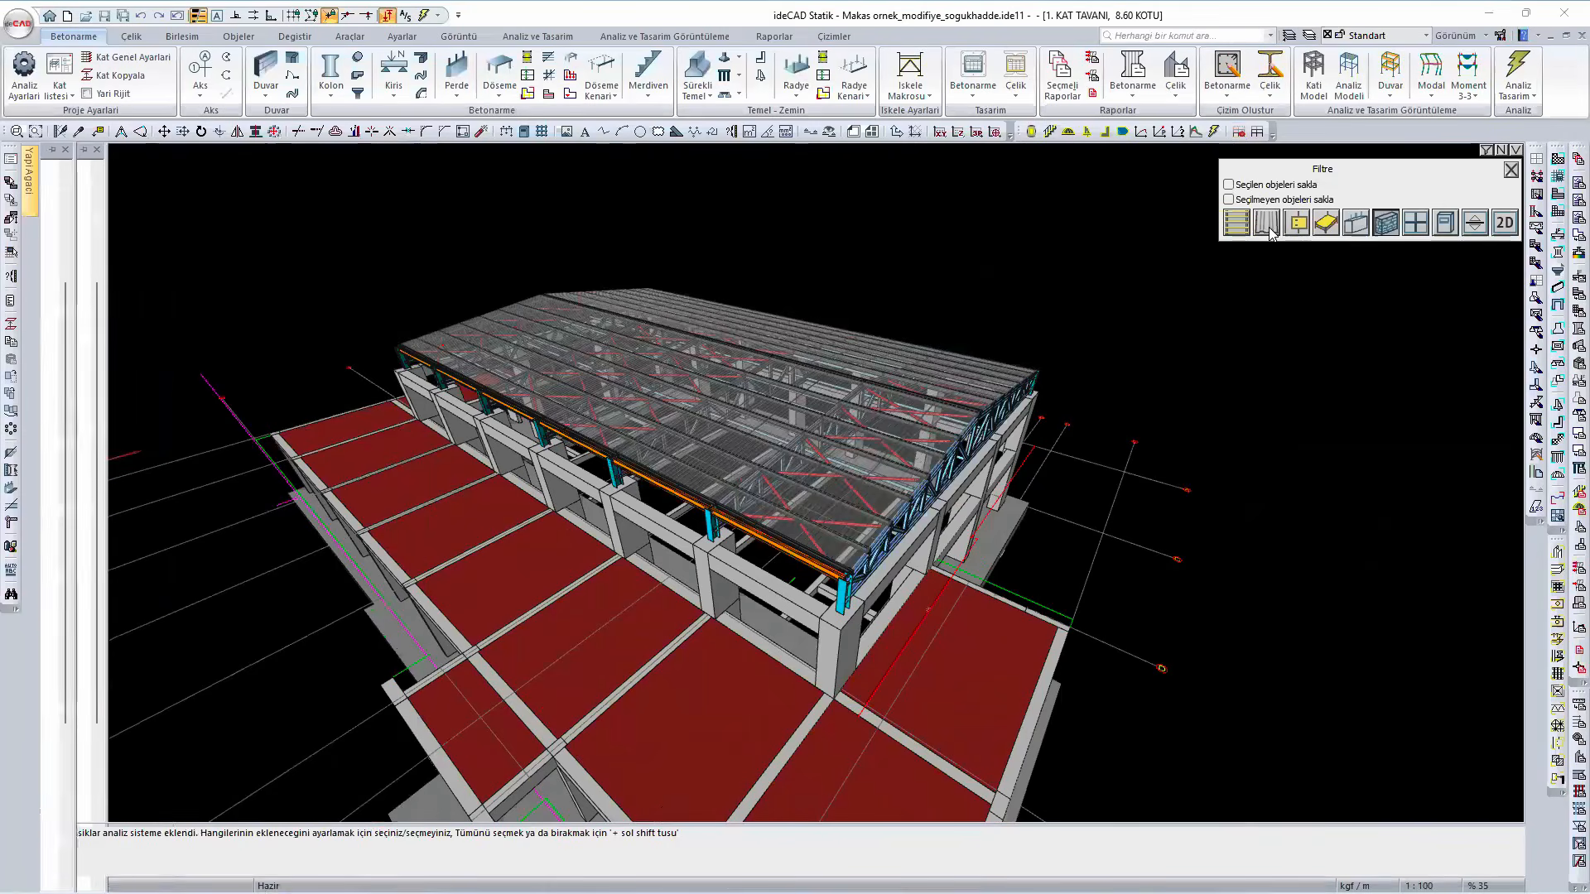
left_click(1266, 222)
left_click(1510, 171)
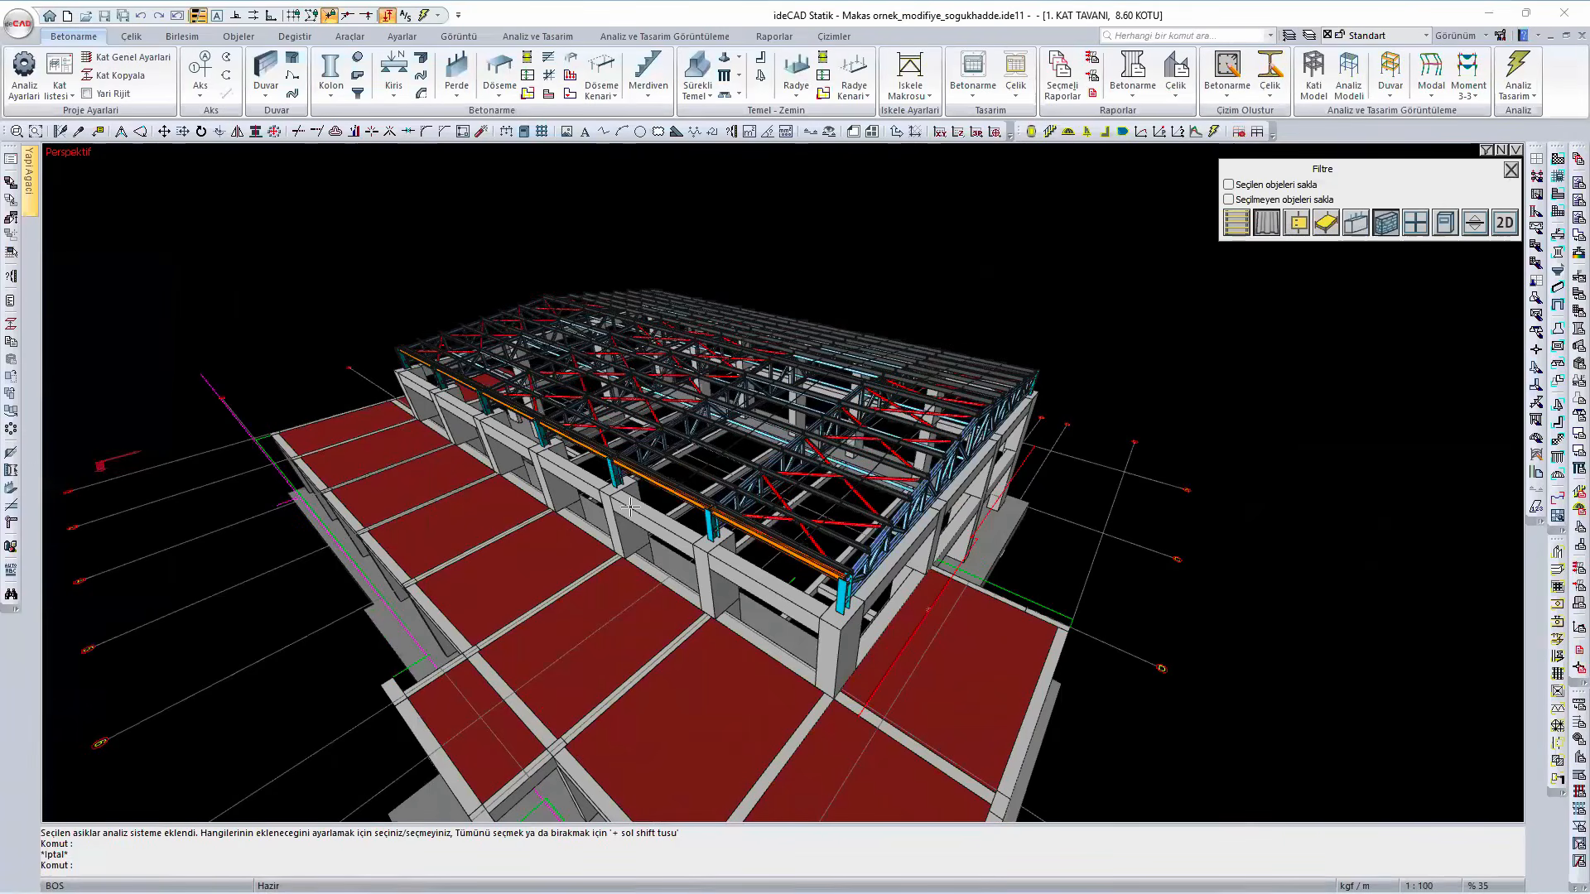
- Get a close view of the roof purlins and expand the steel sections in the structure tree
scroll(763, 486, "up", 5)
scroll(762, 486, "up", 1)
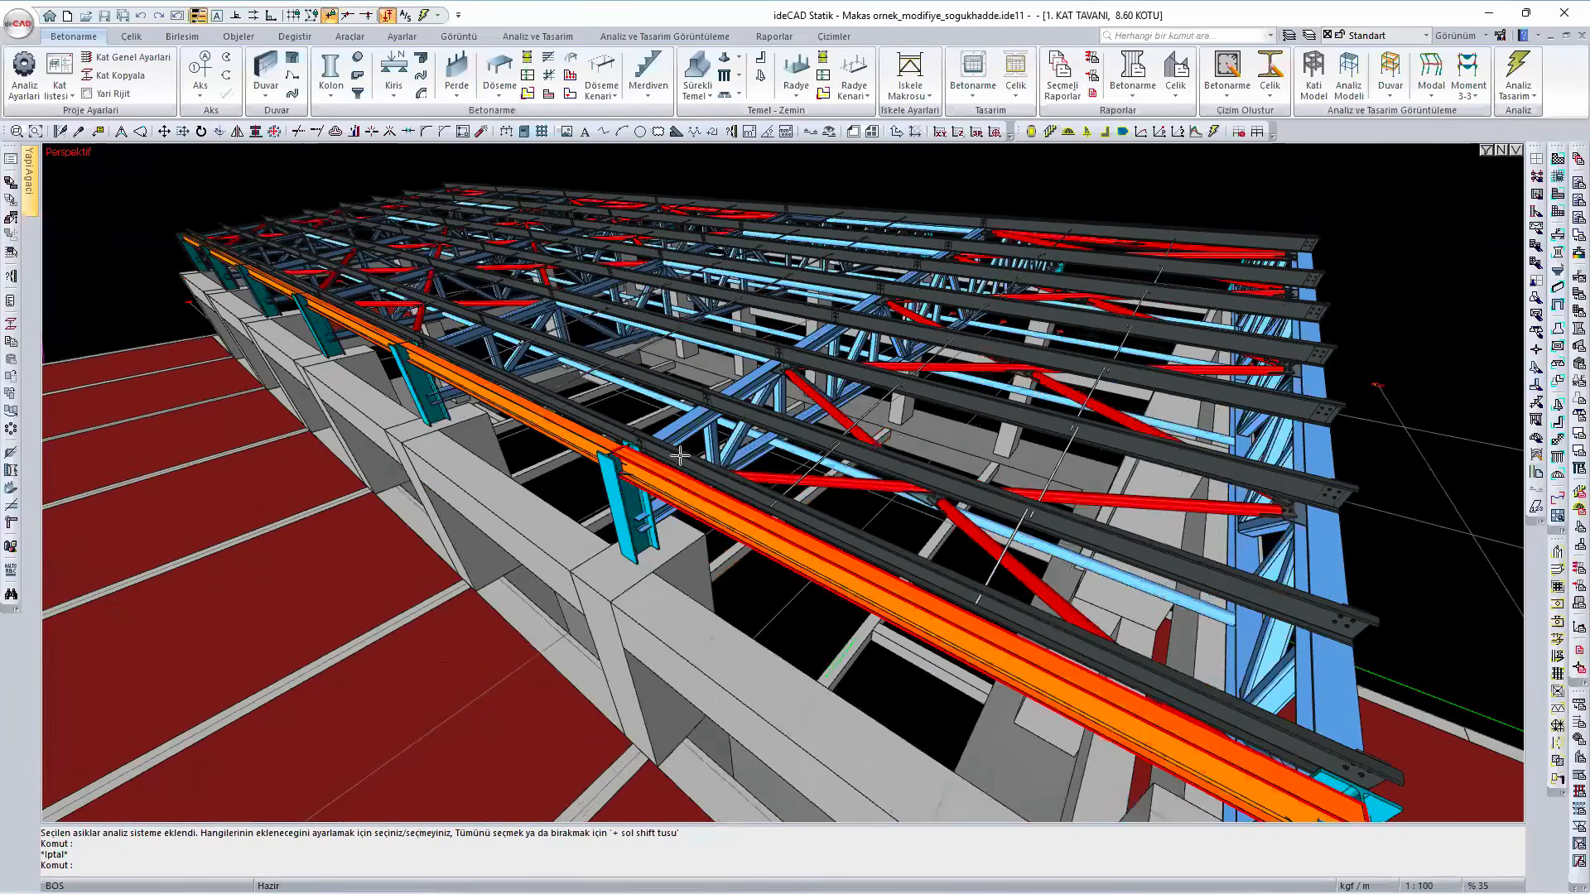
scroll(680, 453, "up", 1)
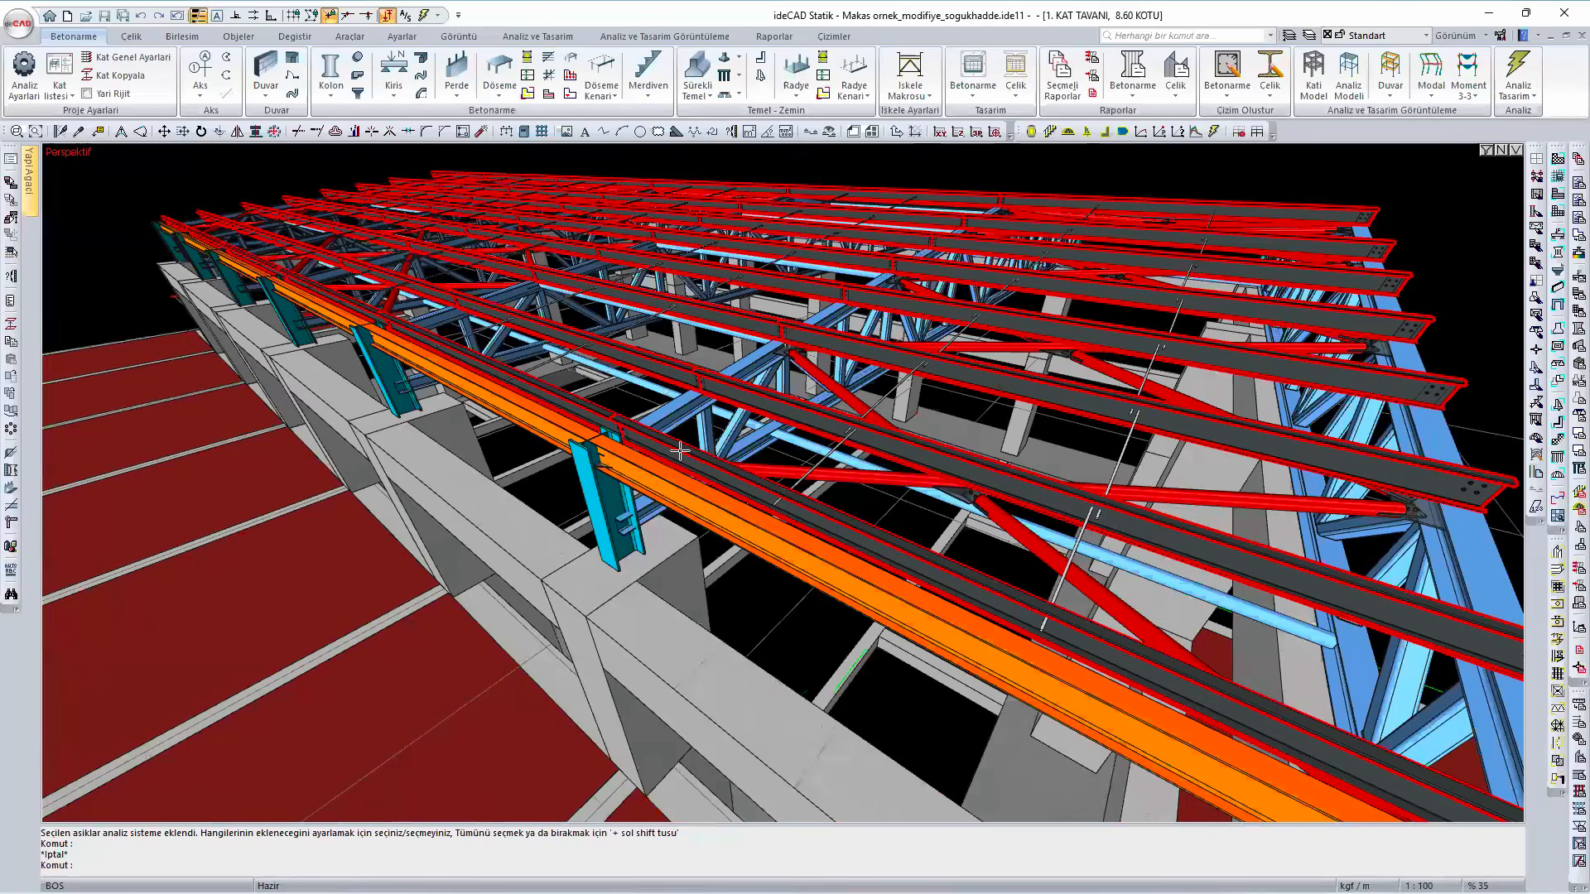
scroll(679, 451, "up", 1)
scroll(680, 452, "up", 1)
mouse_move(38, 207)
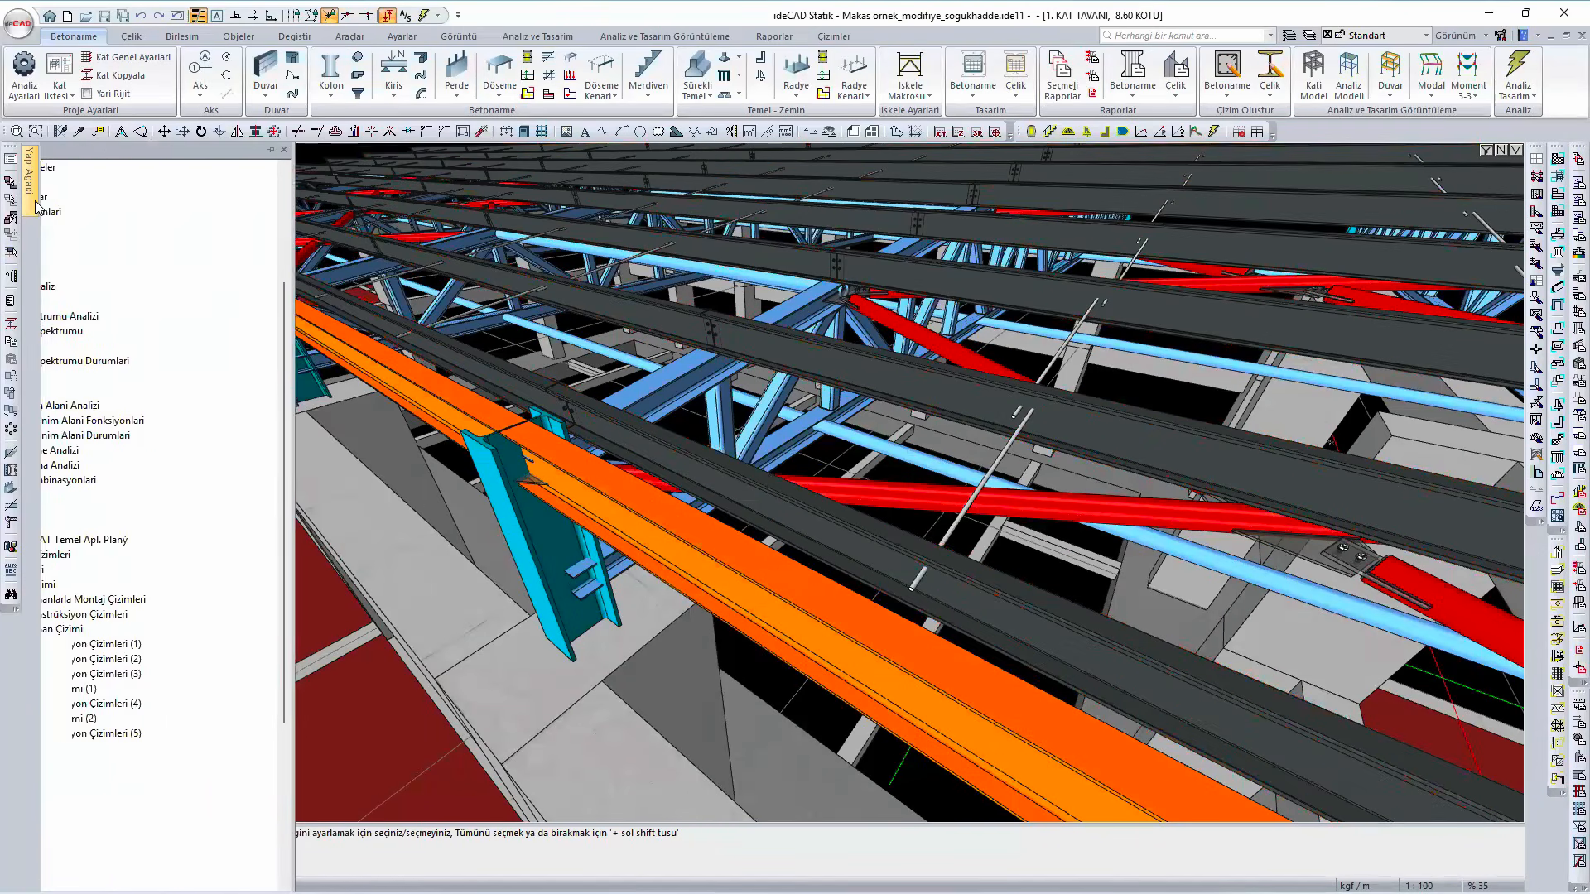
scroll(140, 302, "up", 4)
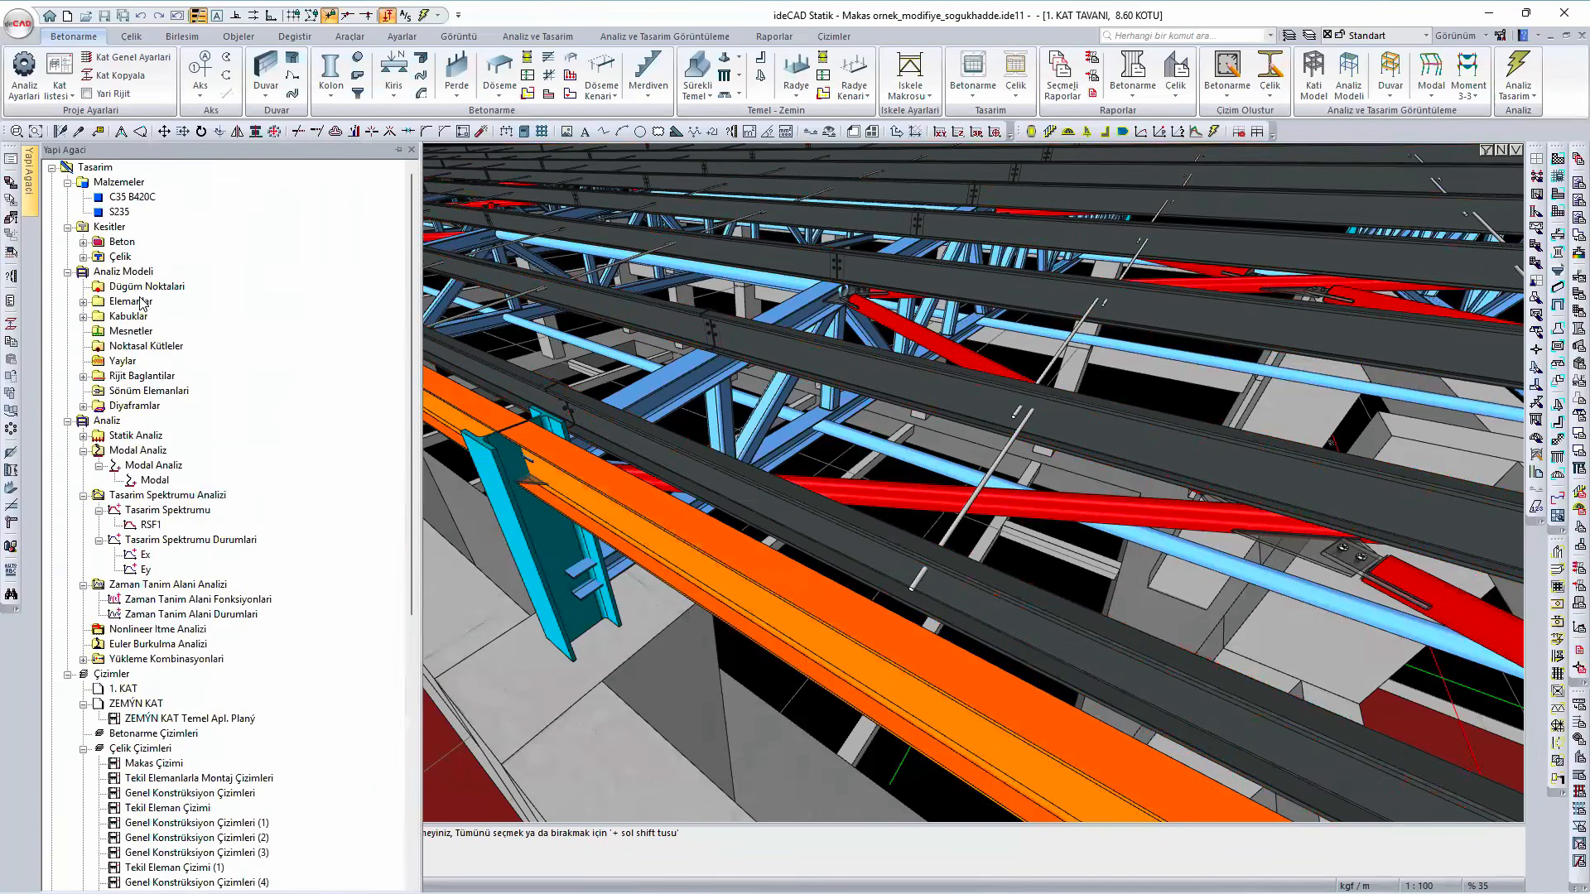
left_click(83, 257)
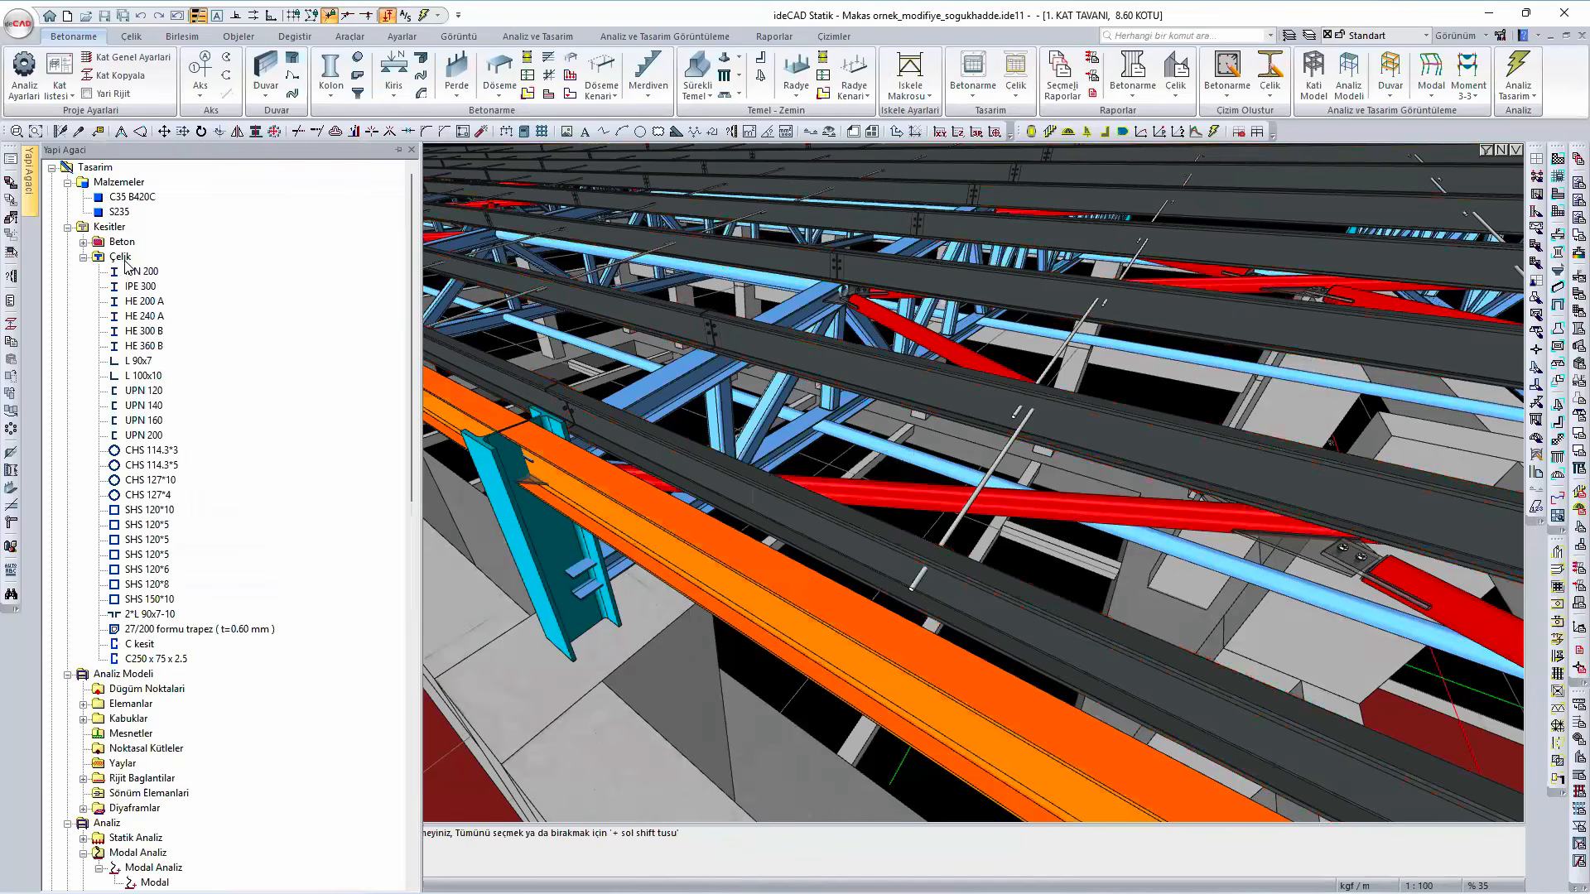
right_click(126, 261)
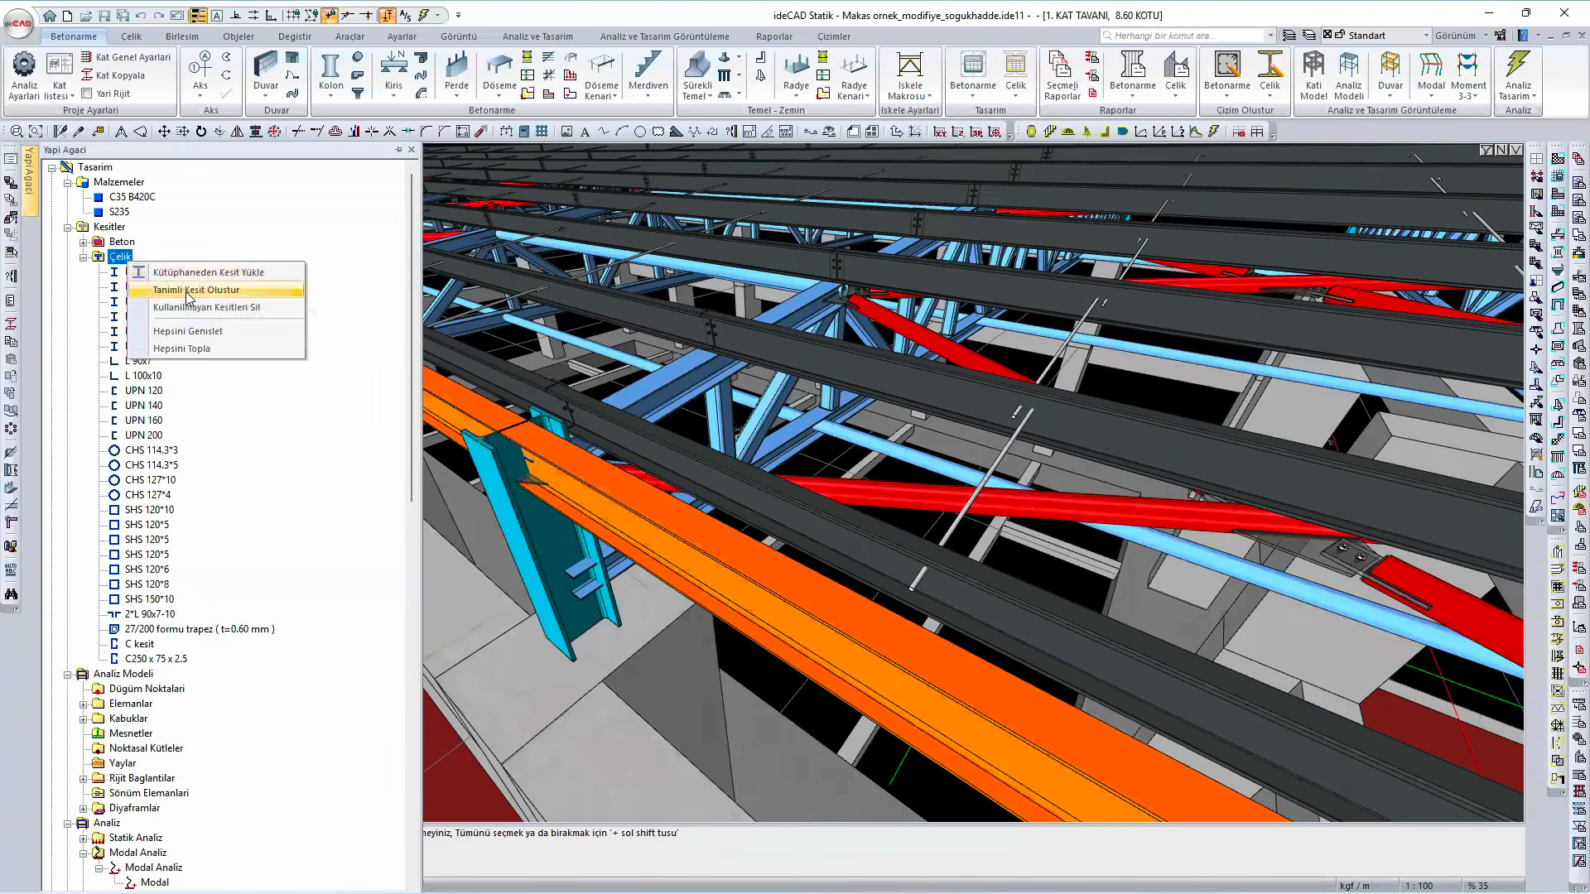
left_click(188, 292)
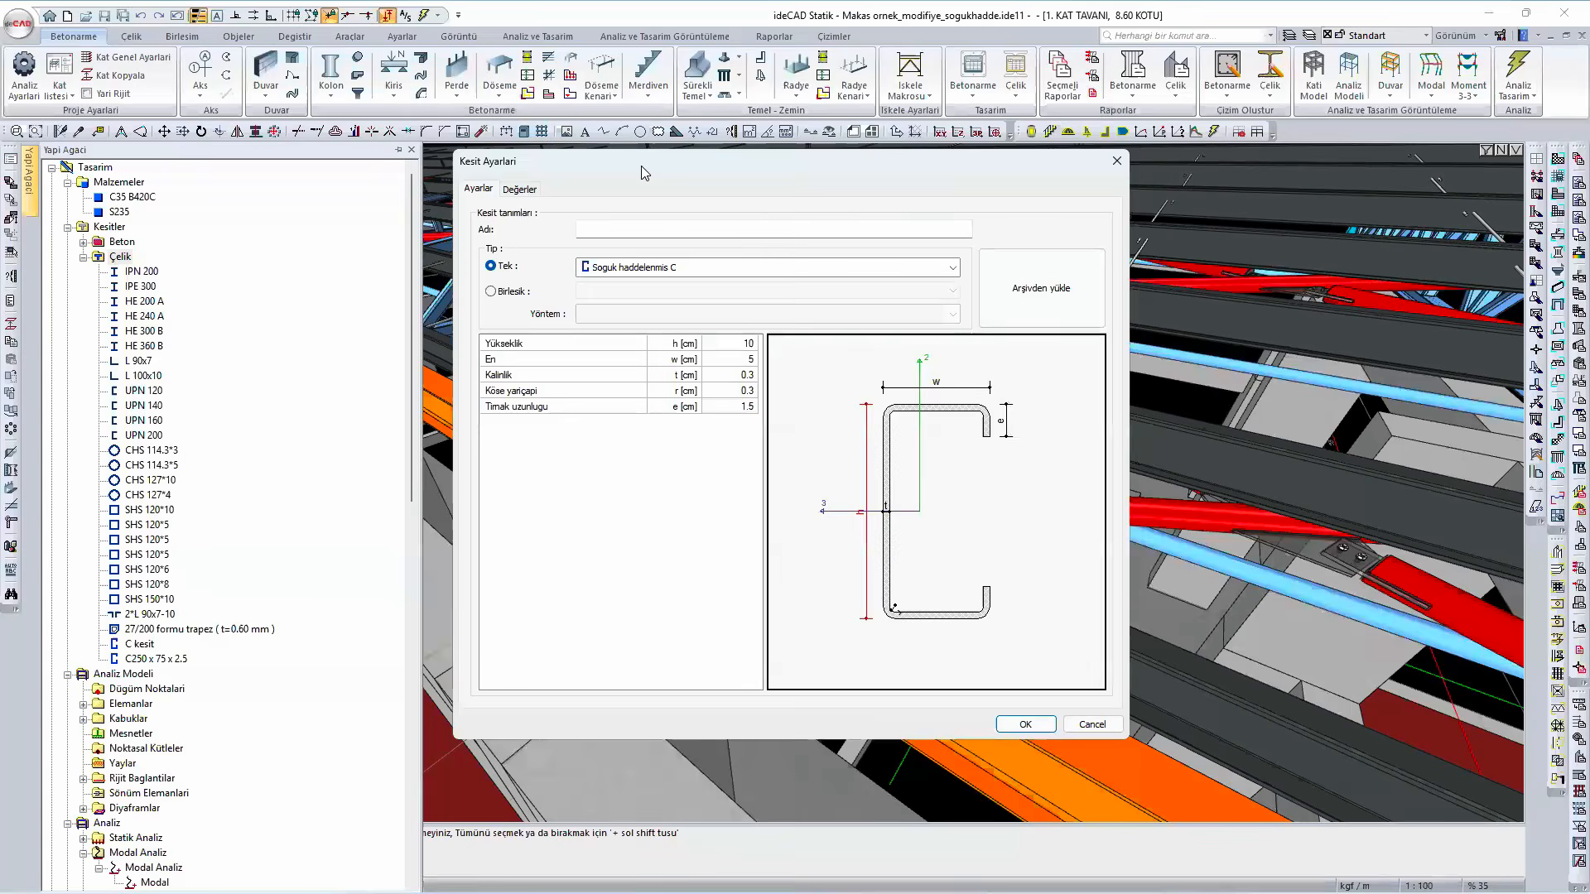
left_click_drag(641, 167, 427, 189)
left_click(904, 189)
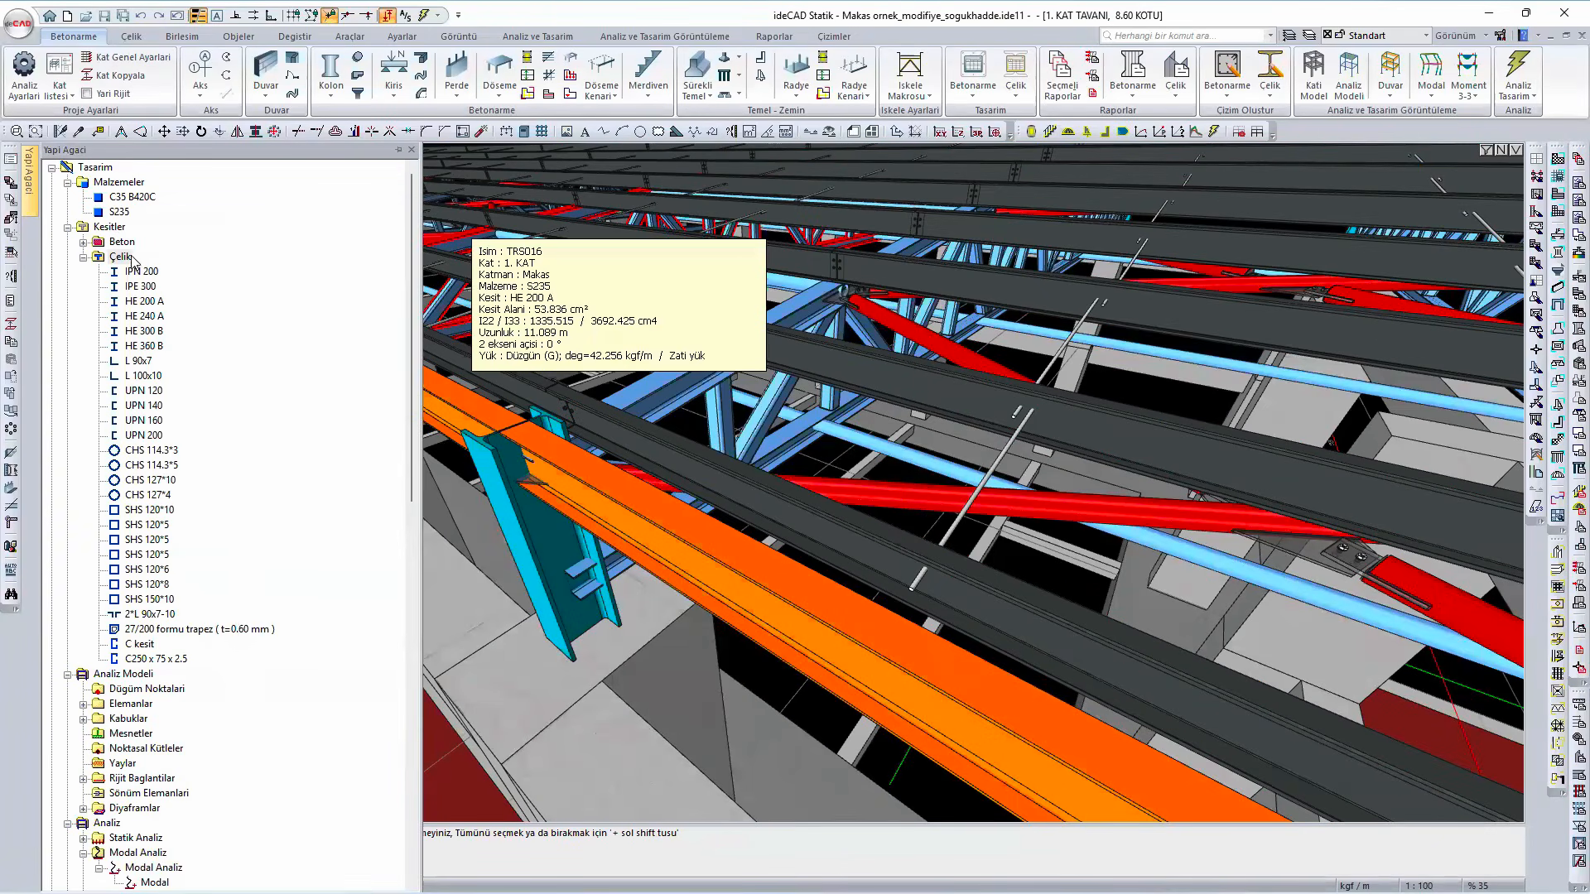
- Create an unnamed user-defined single steel section of type Soguk haddelenmis C, 10 cm high, 5 cm wide and 0.3 cm thick
right_click(128, 259)
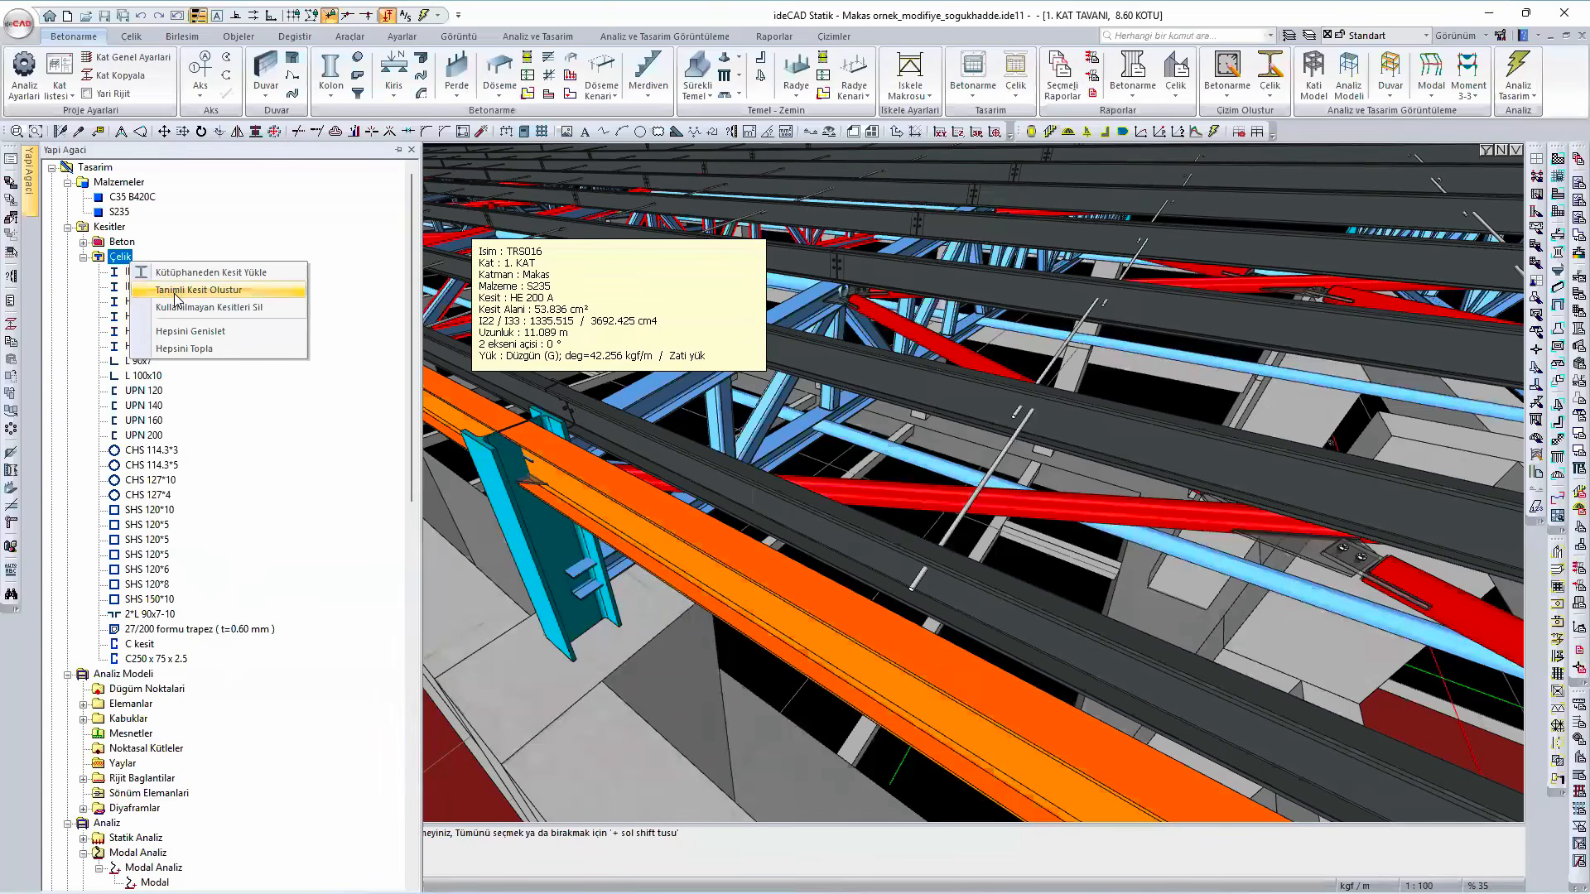
left_click(176, 291)
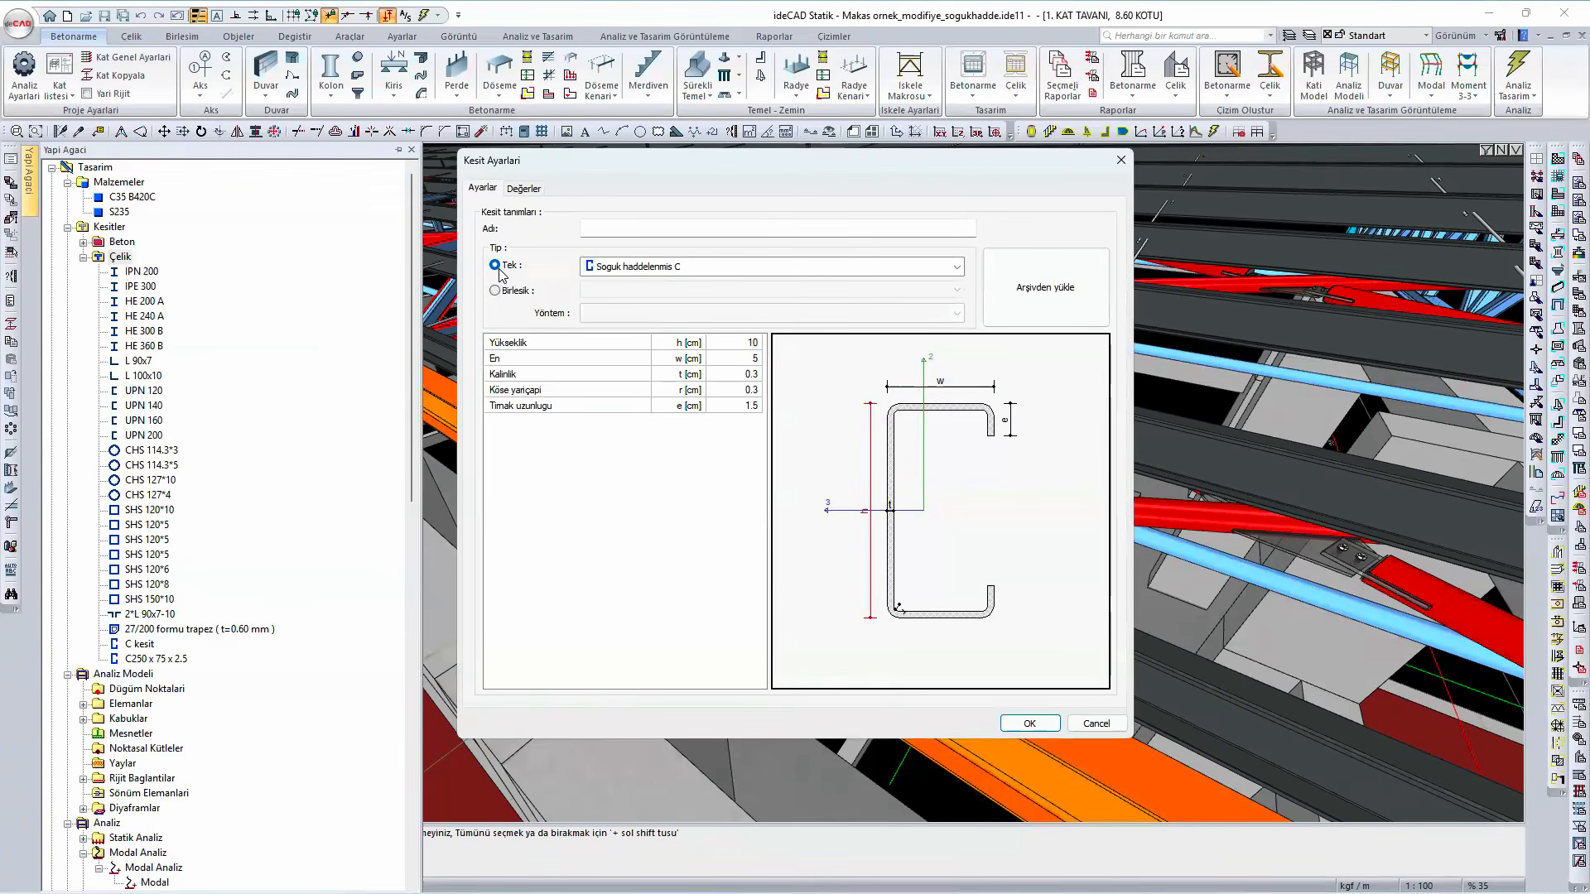
left_click(671, 269)
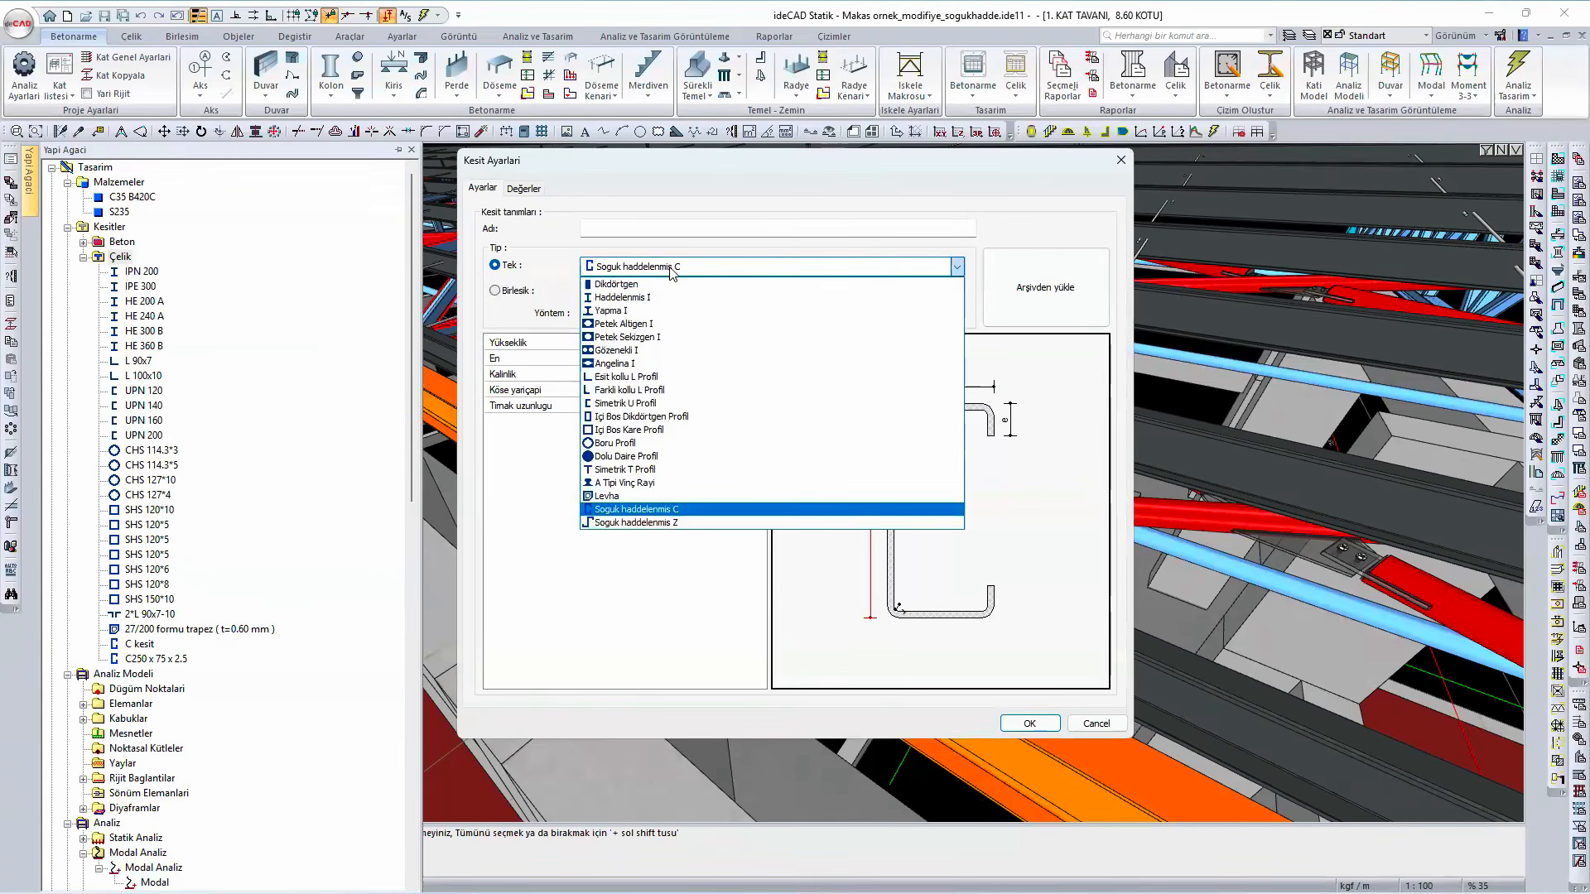
left_click(717, 517)
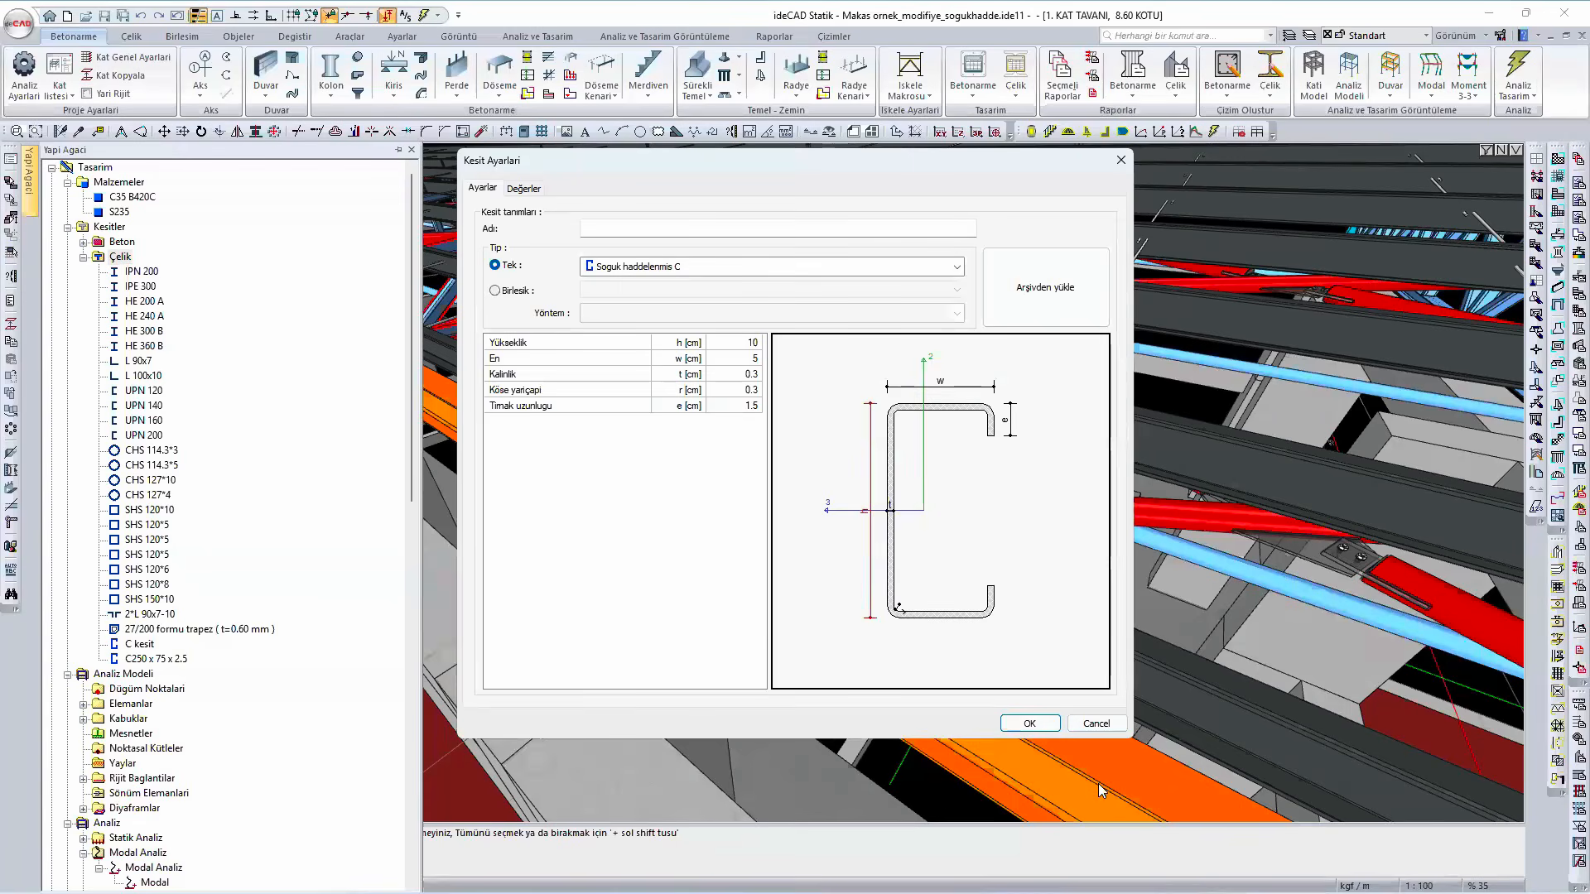
left_click(1045, 725)
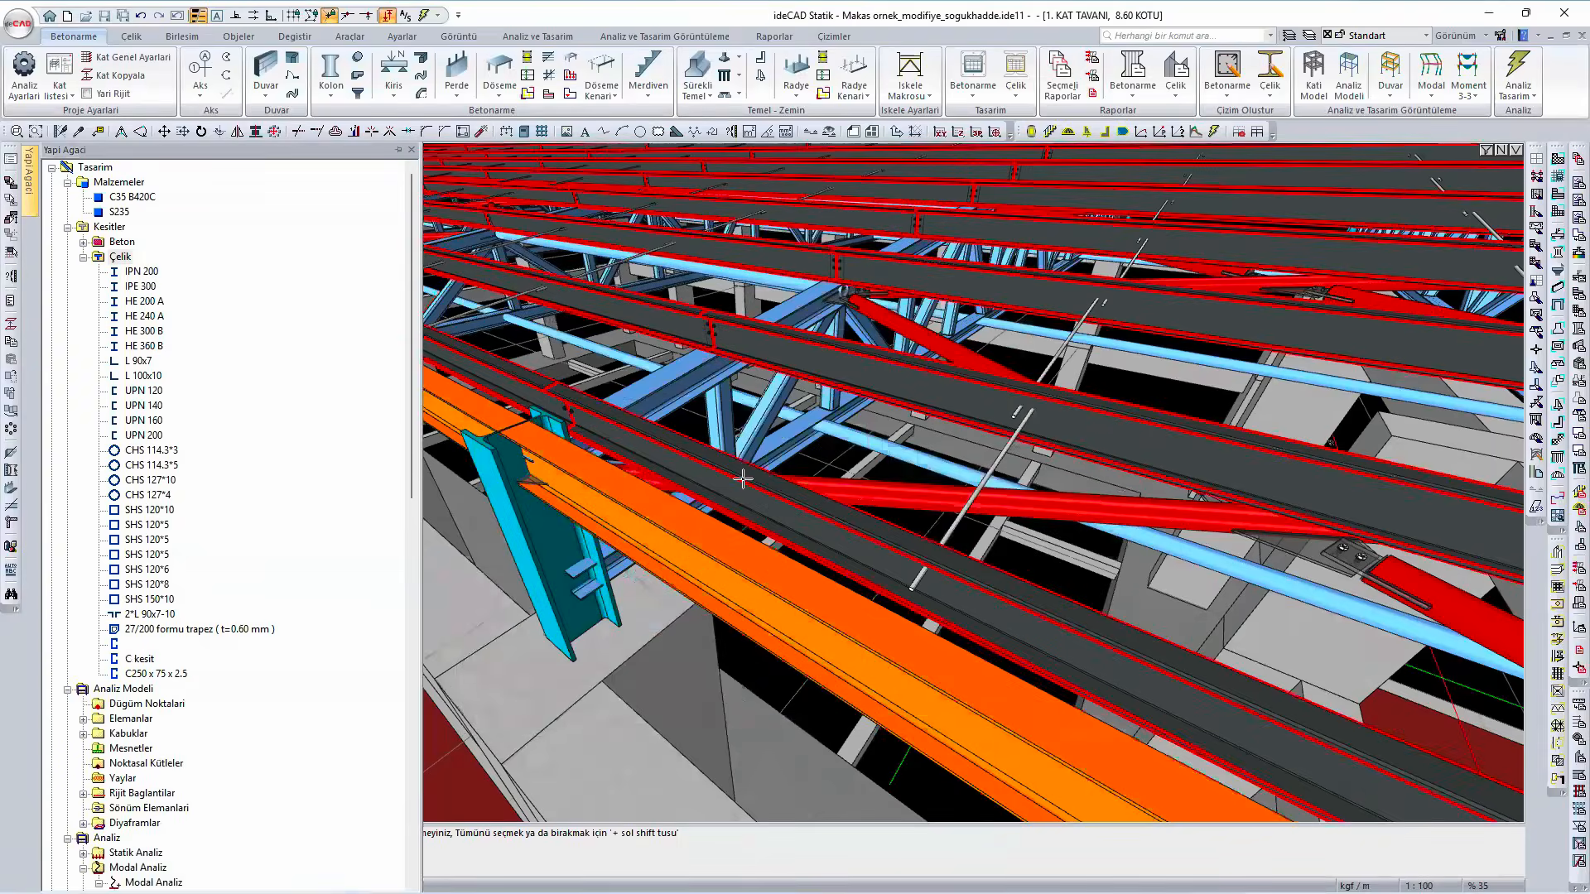
- Check the cross-section specified in the static settings of the steel purlin command
scroll(743, 479, "down", 1)
key("Escape")
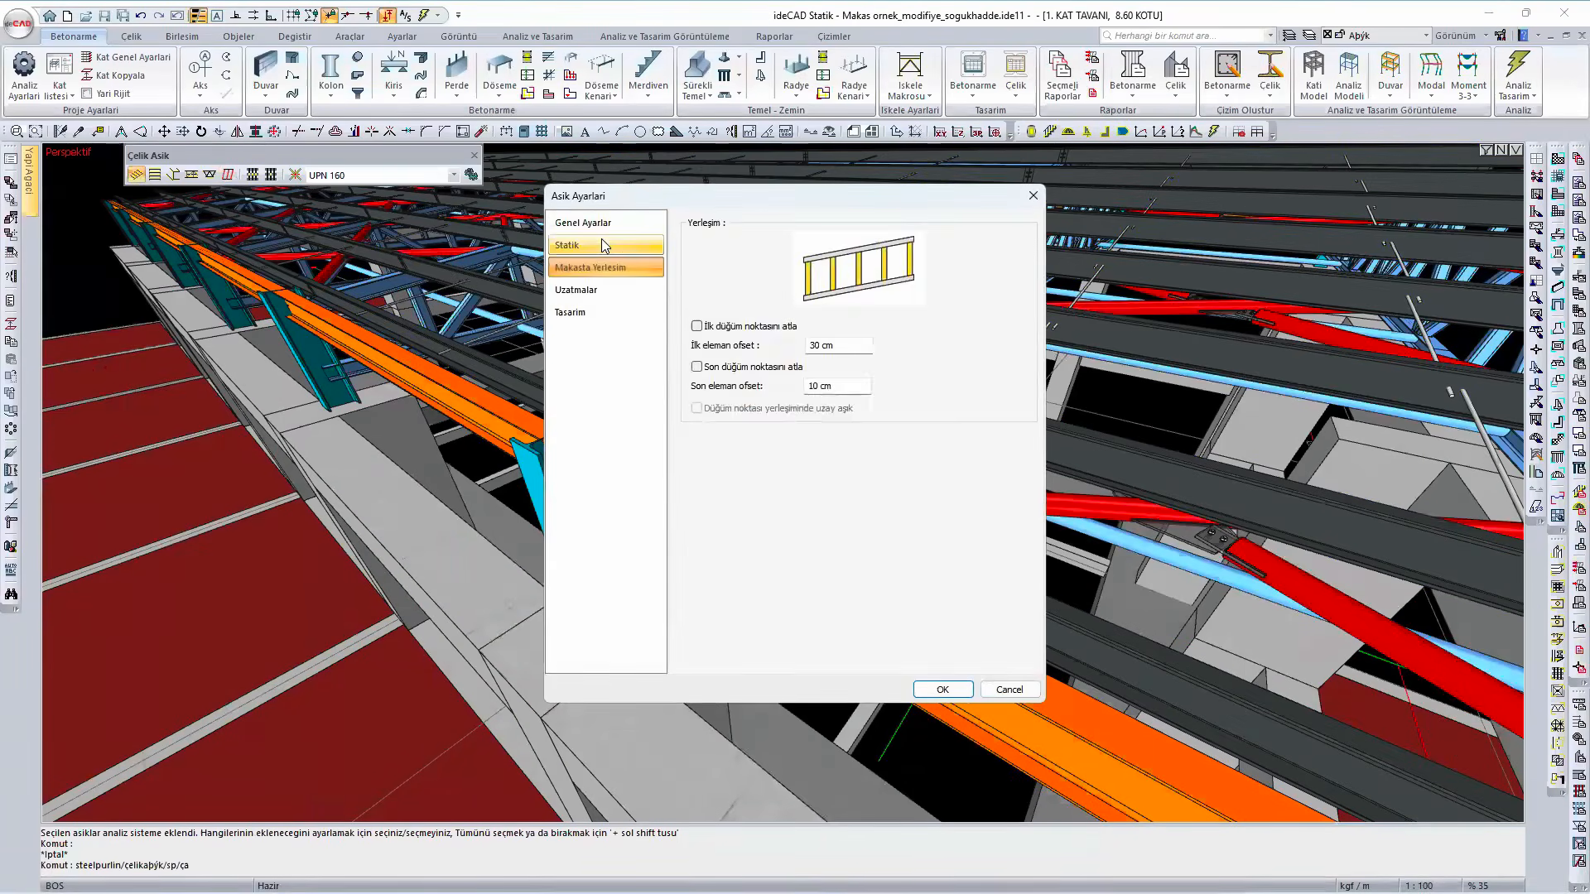
left_click(602, 243)
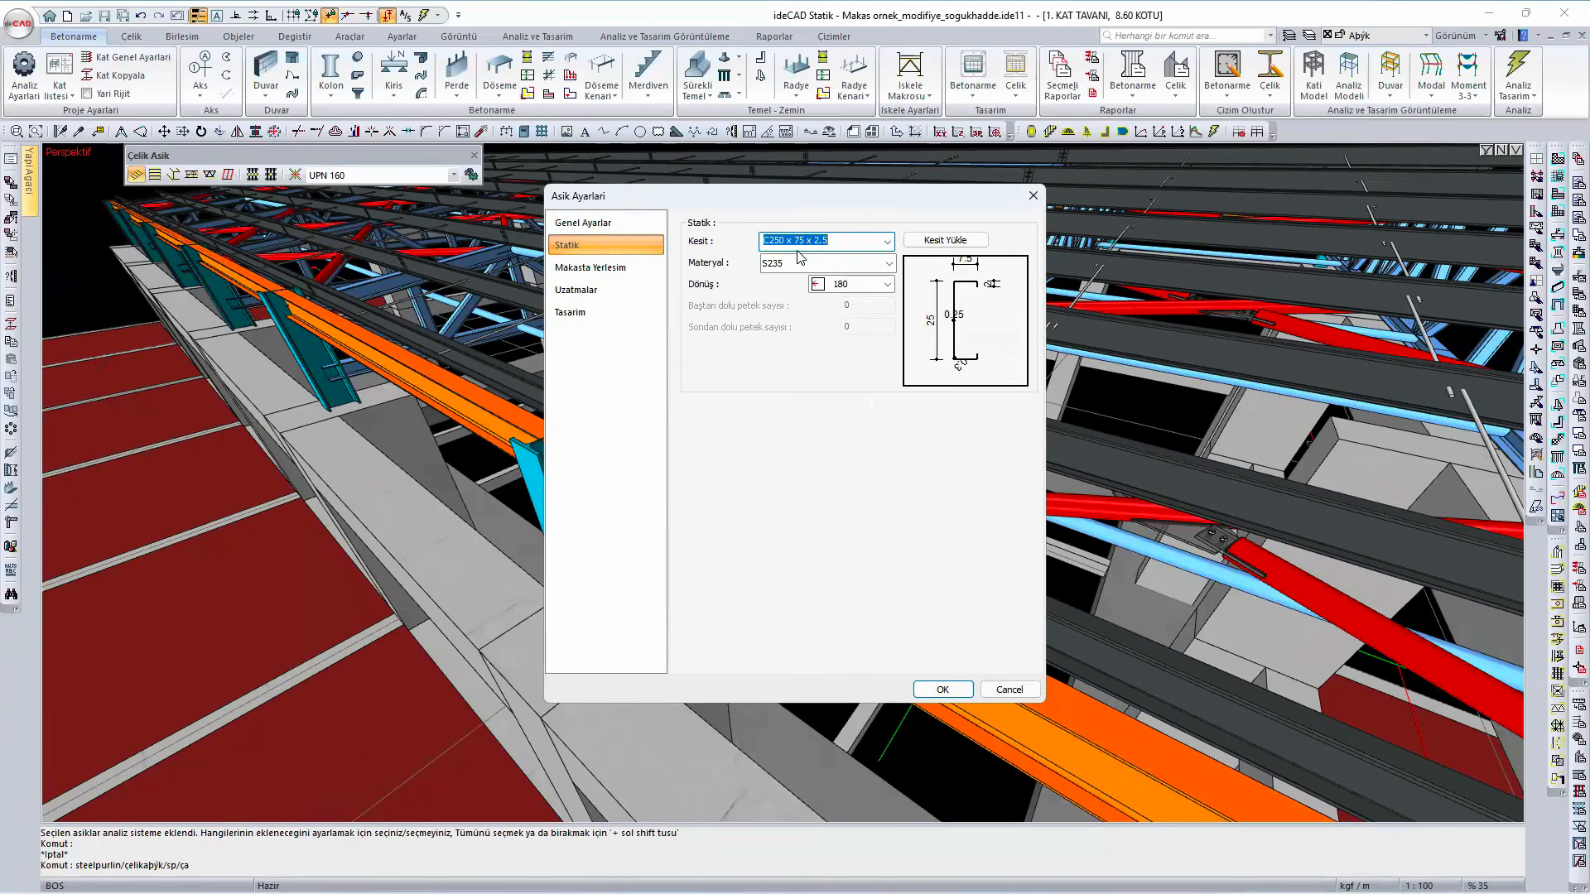
left_click(859, 246)
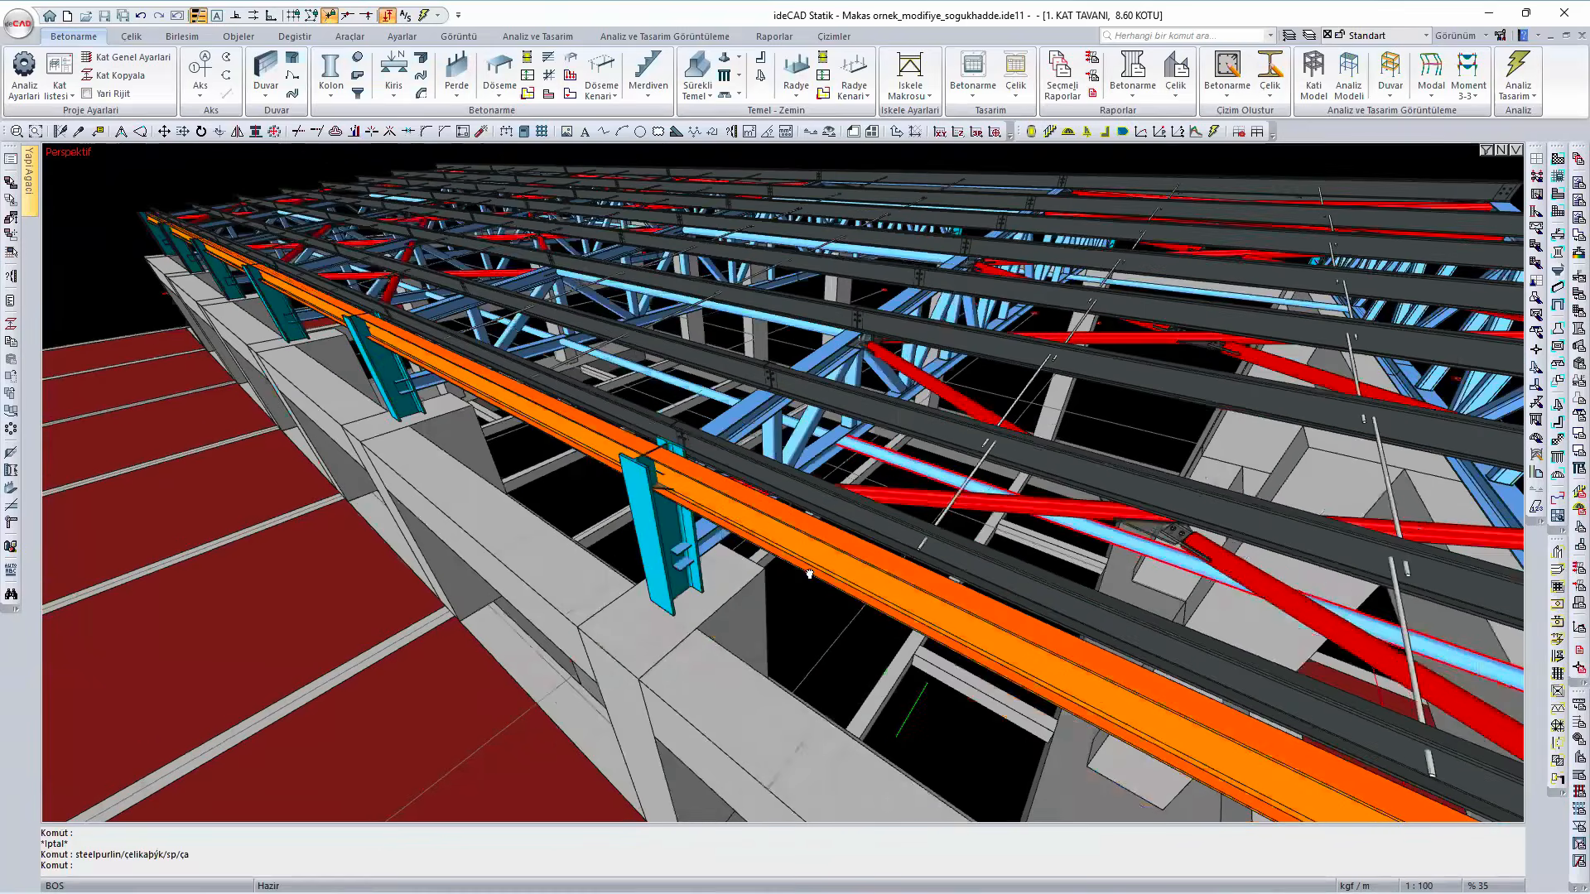
- Inspect the static settings of the placed roof purlins with the model in view, and close them without changes
scroll(810, 574, "down", 6)
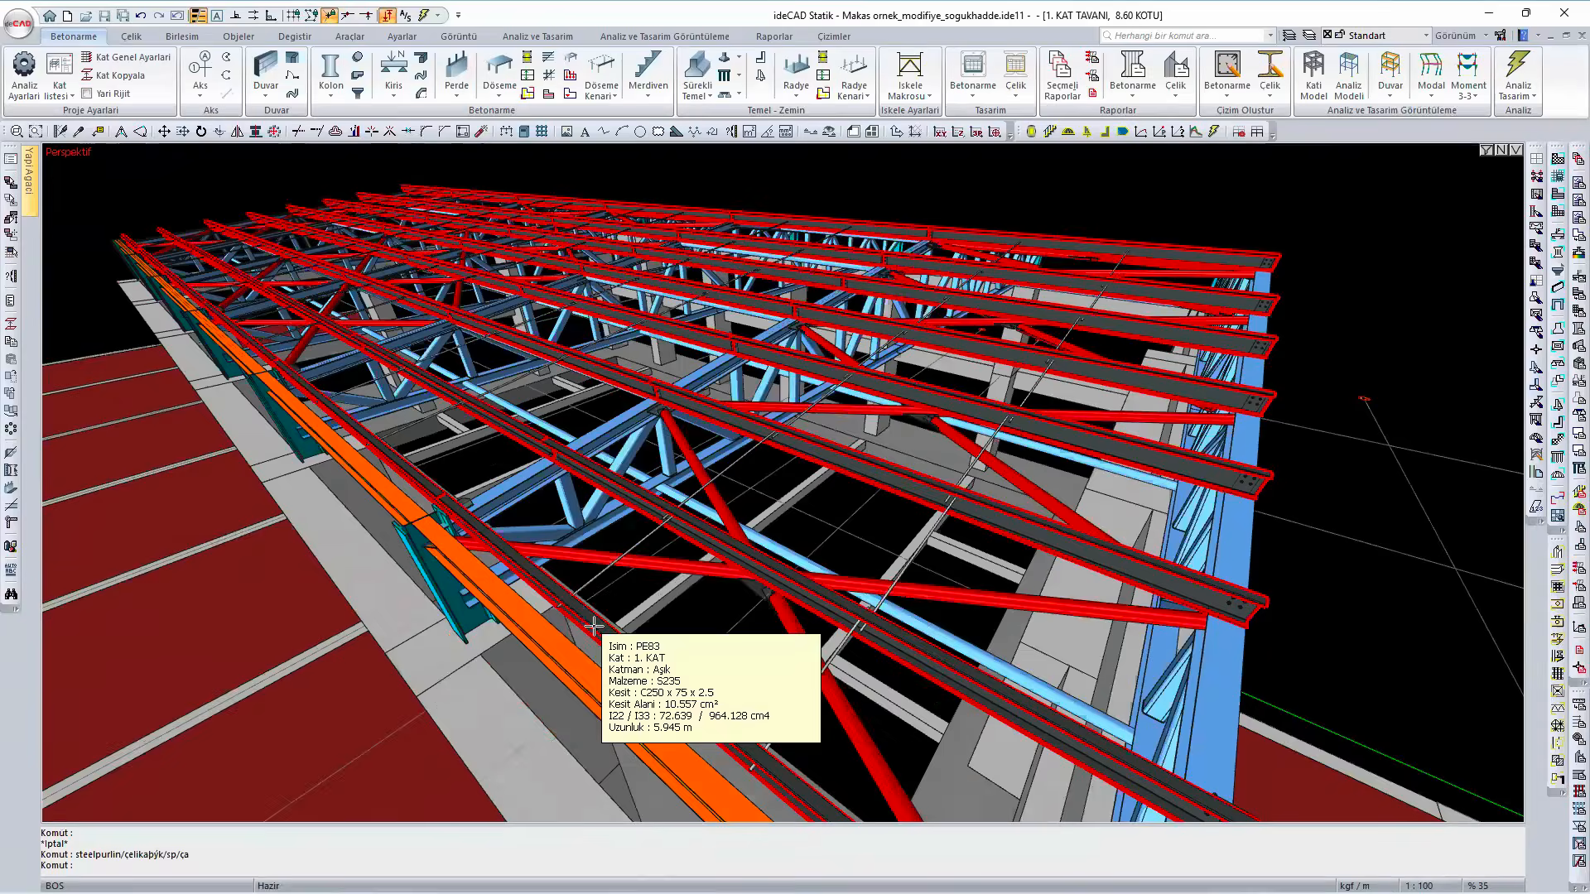
key("Return")
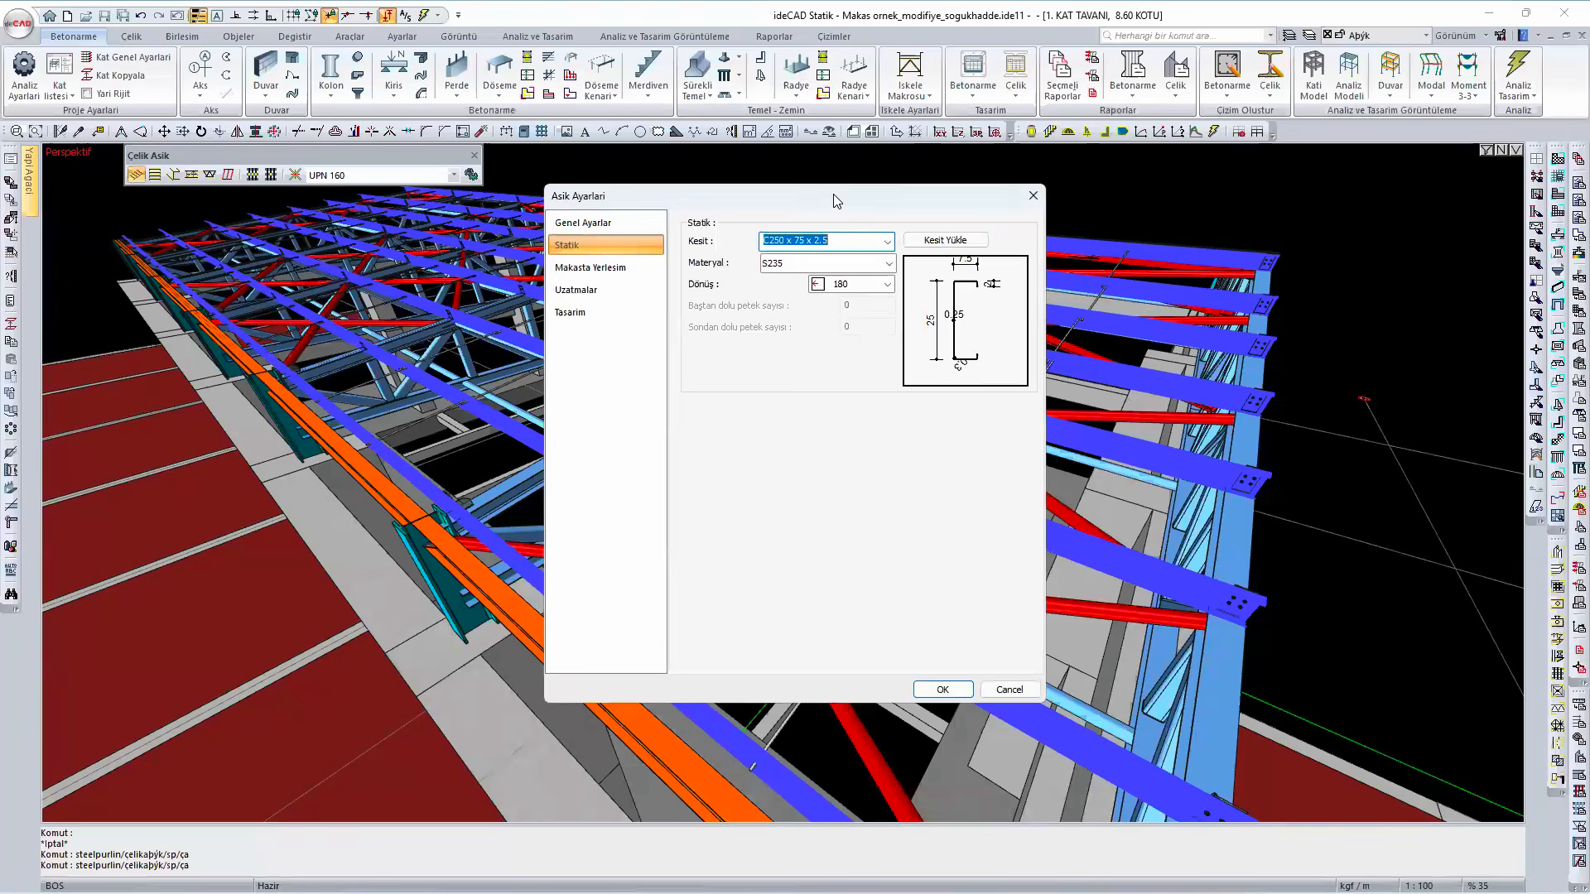
left_click_drag(836, 201, 1182, 211)
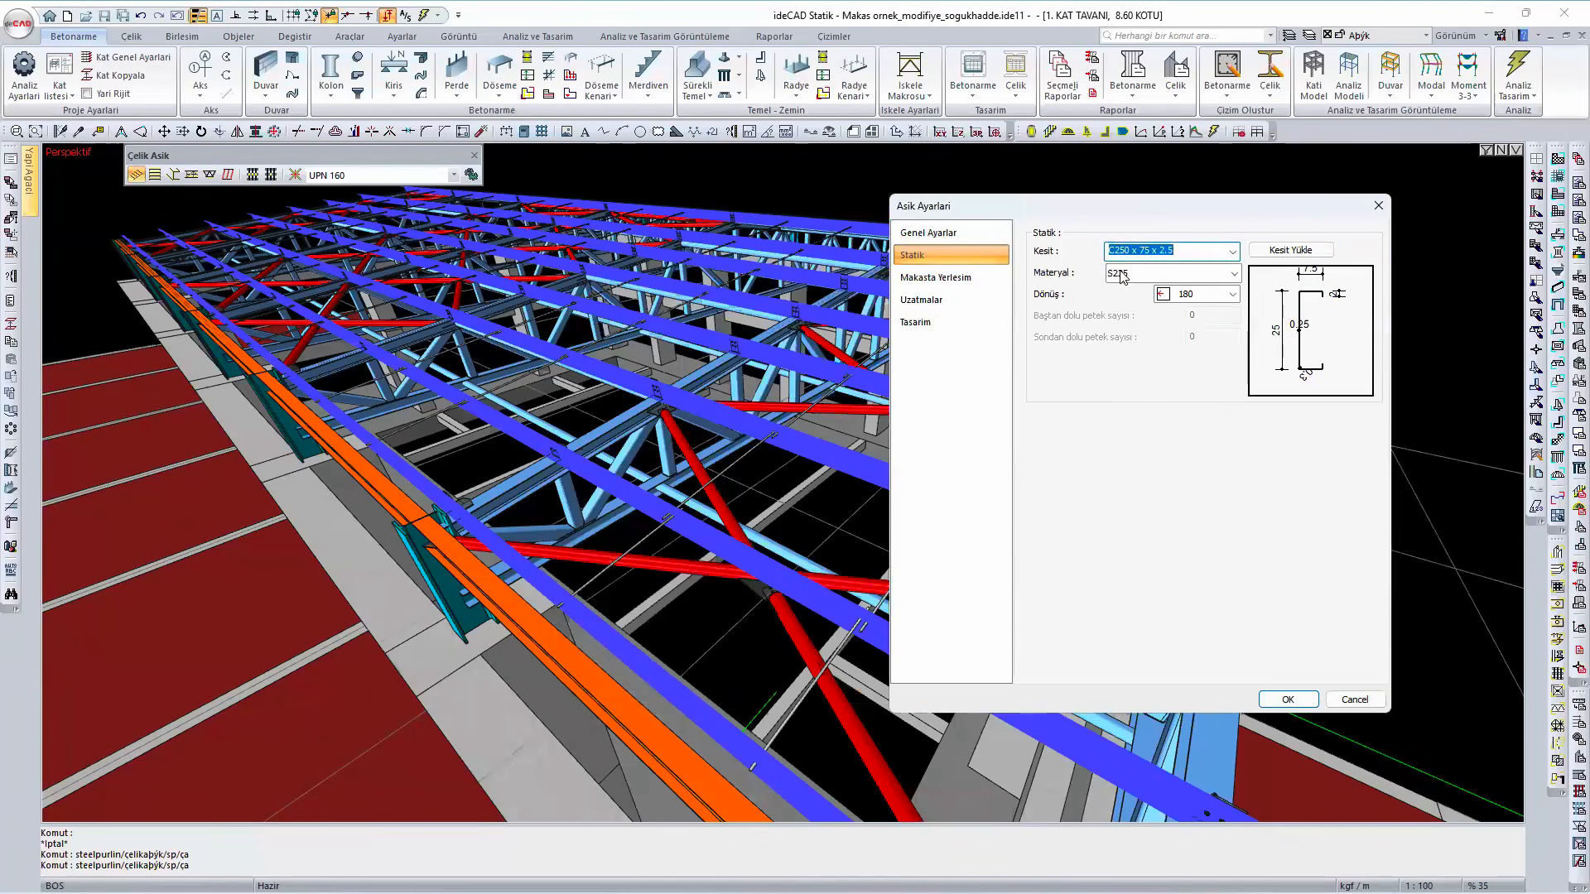
left_click(1199, 251)
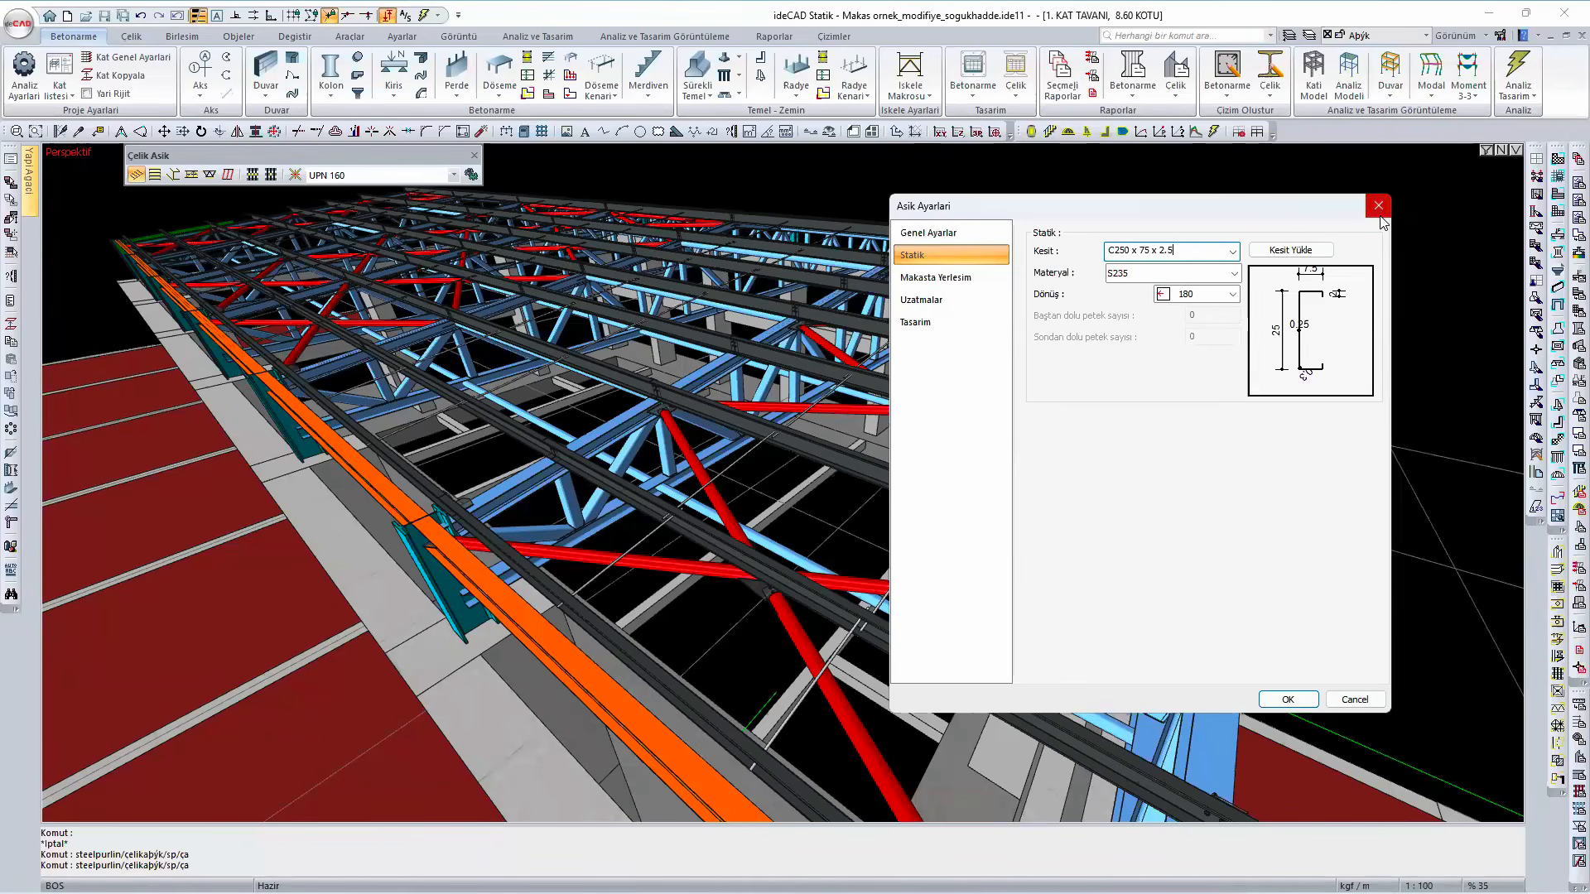
left_click(1379, 210)
key("Escape")
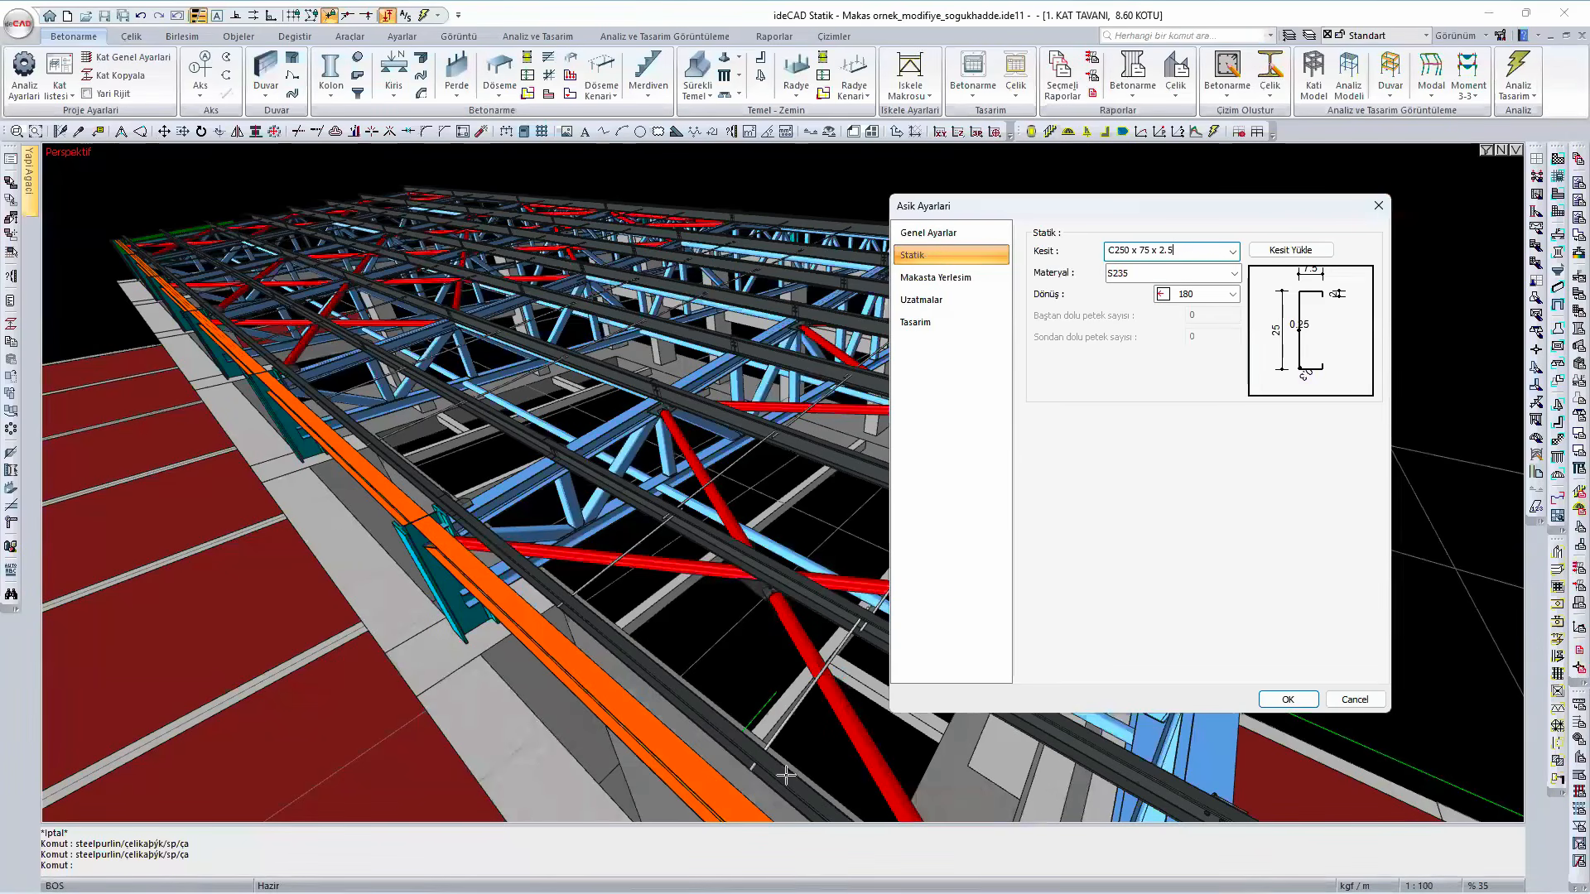
- Review the steel purlin design check table for capacity ratios, strength checks and deflection limits through its last row
scroll(785, 775, "up", 6)
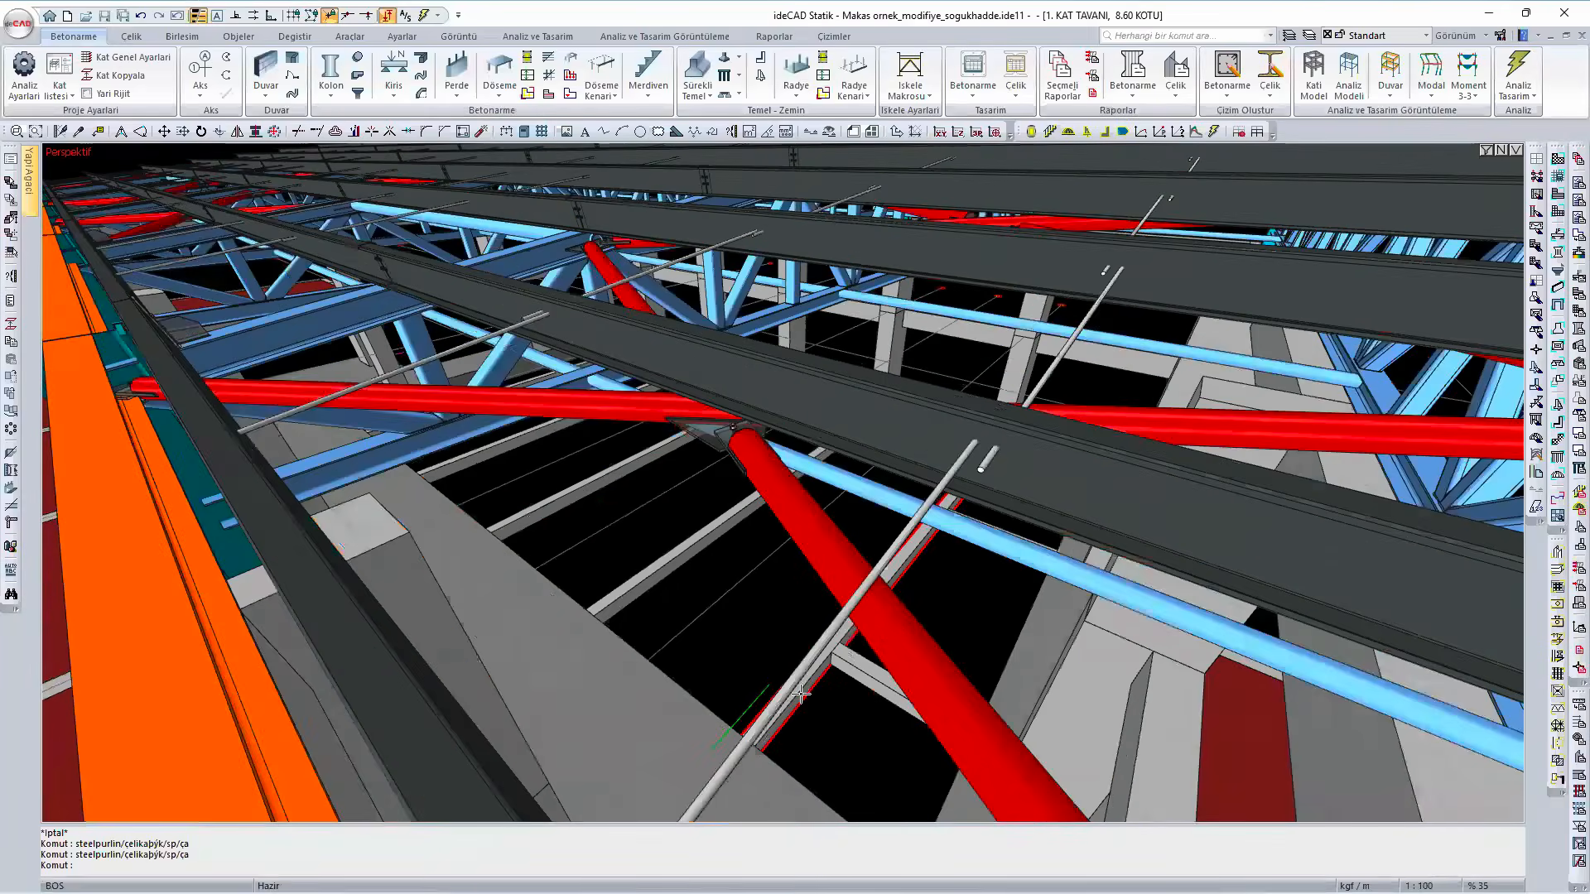
scroll(801, 694, "down", 8)
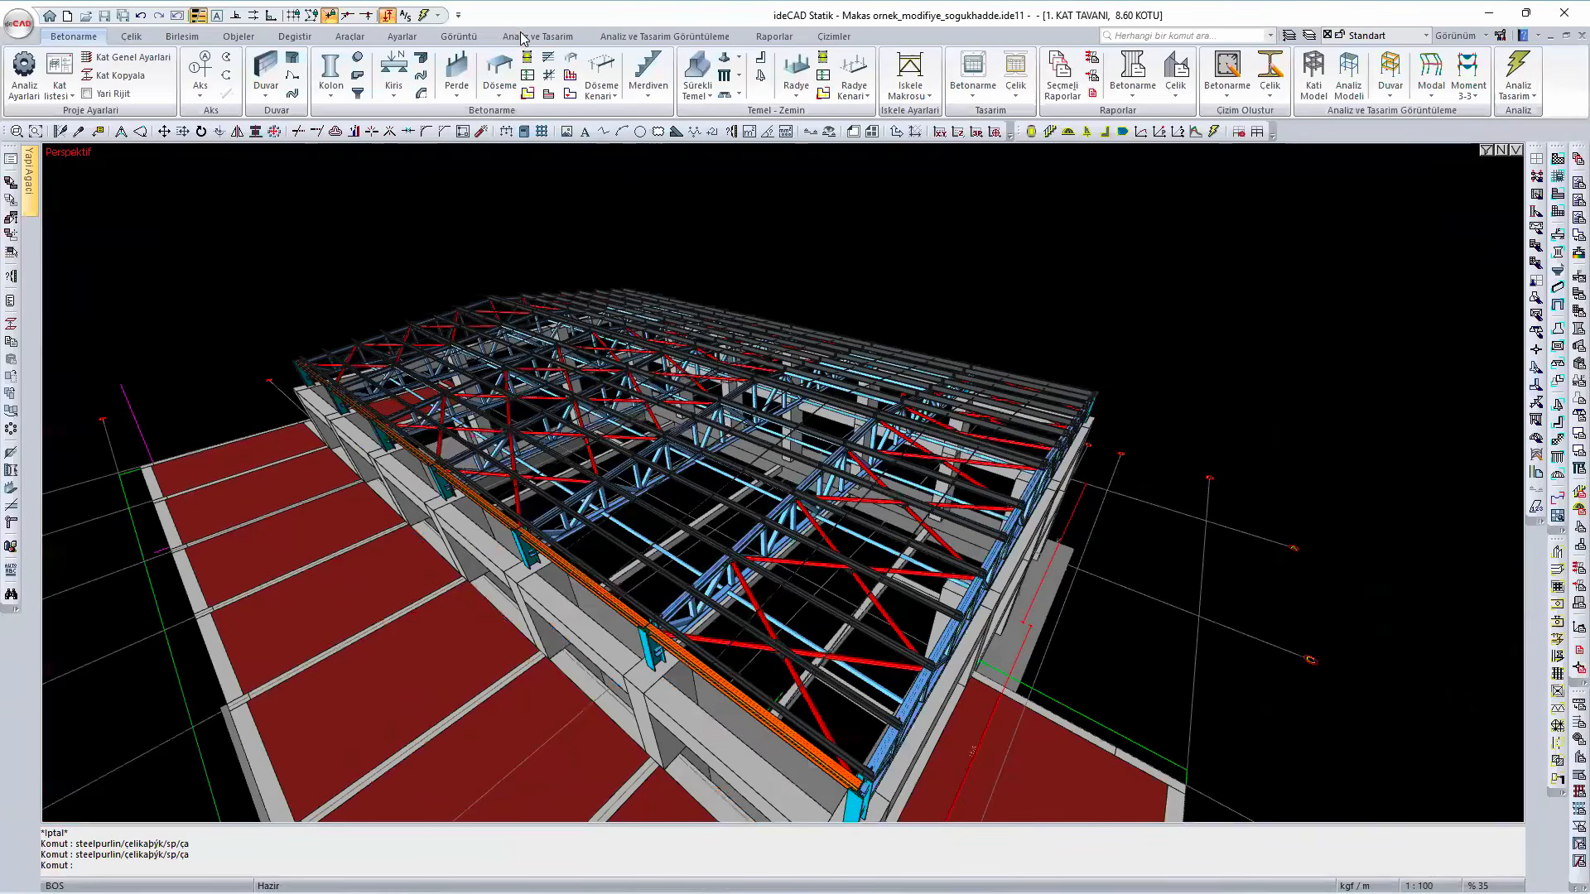
left_click(537, 36)
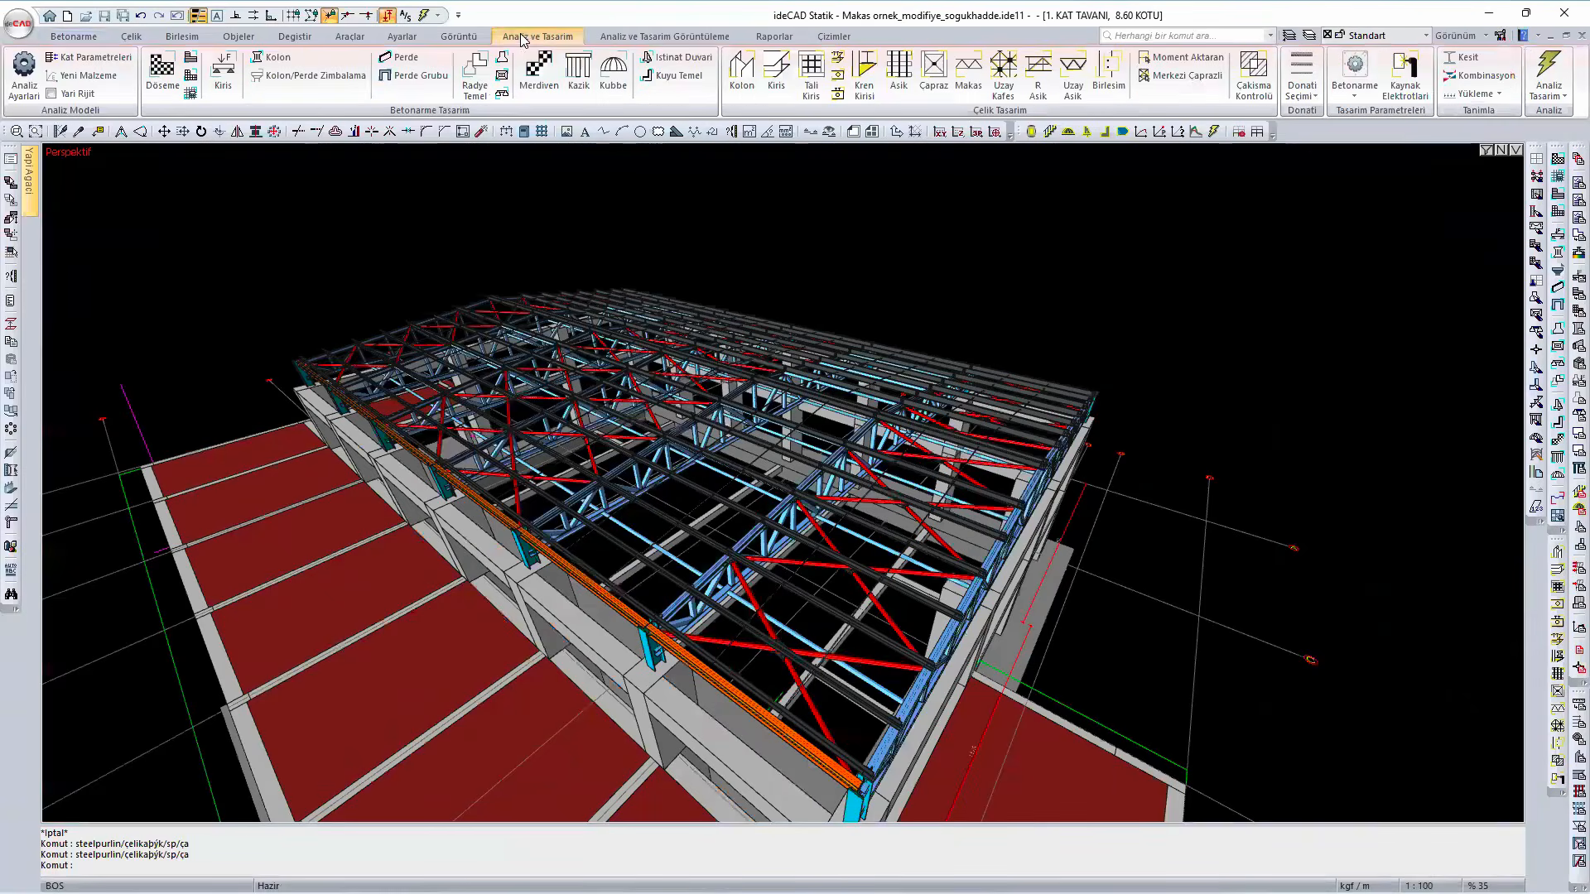
left_click(901, 70)
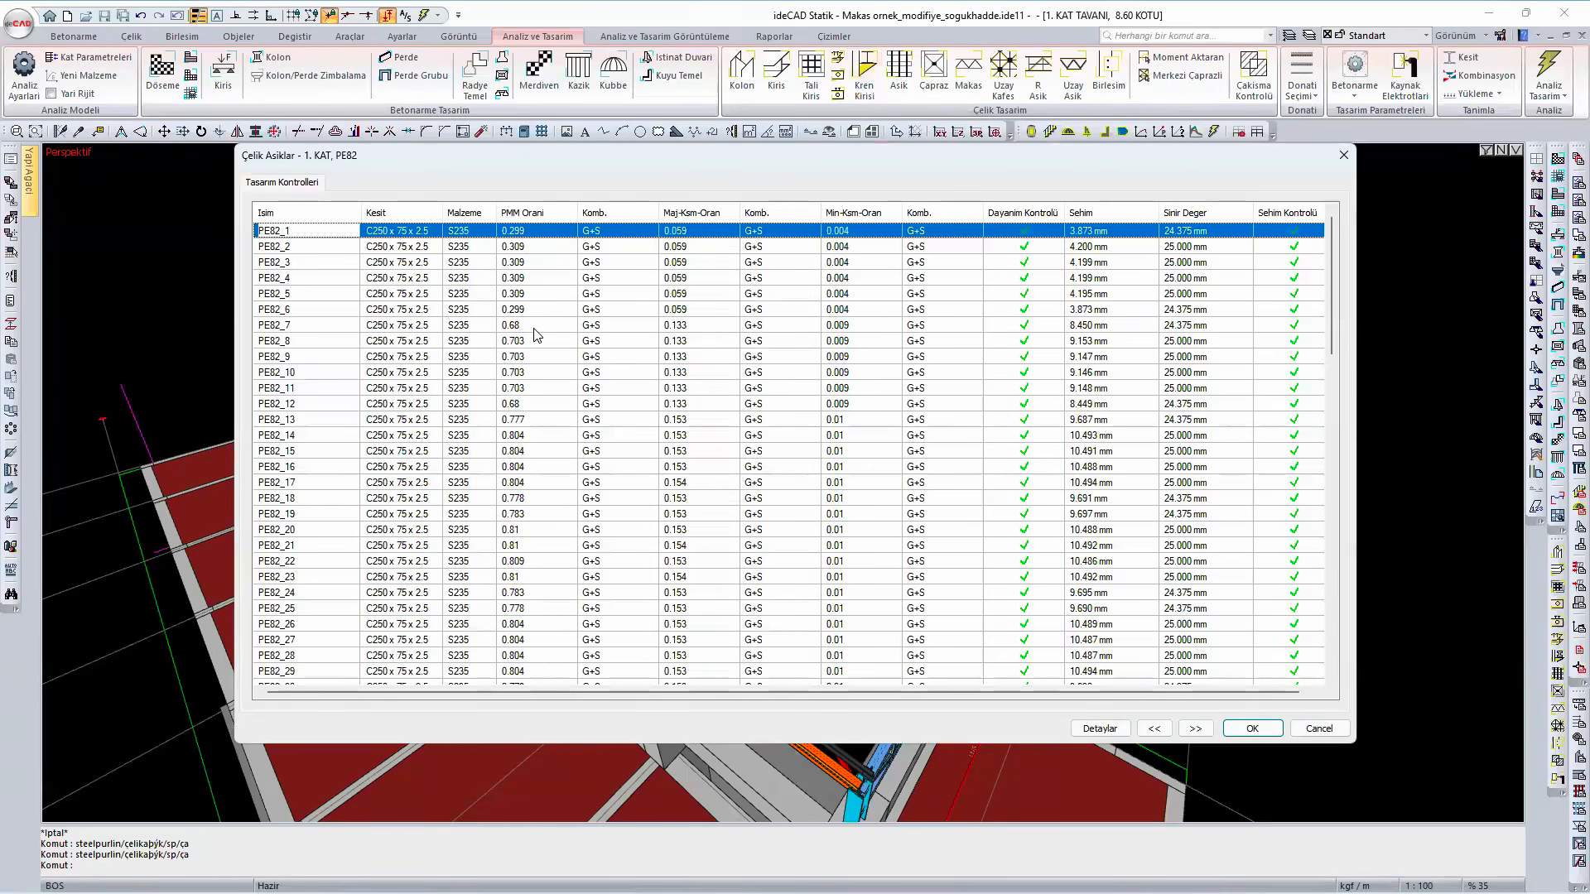
scroll(537, 449, "down", 5)
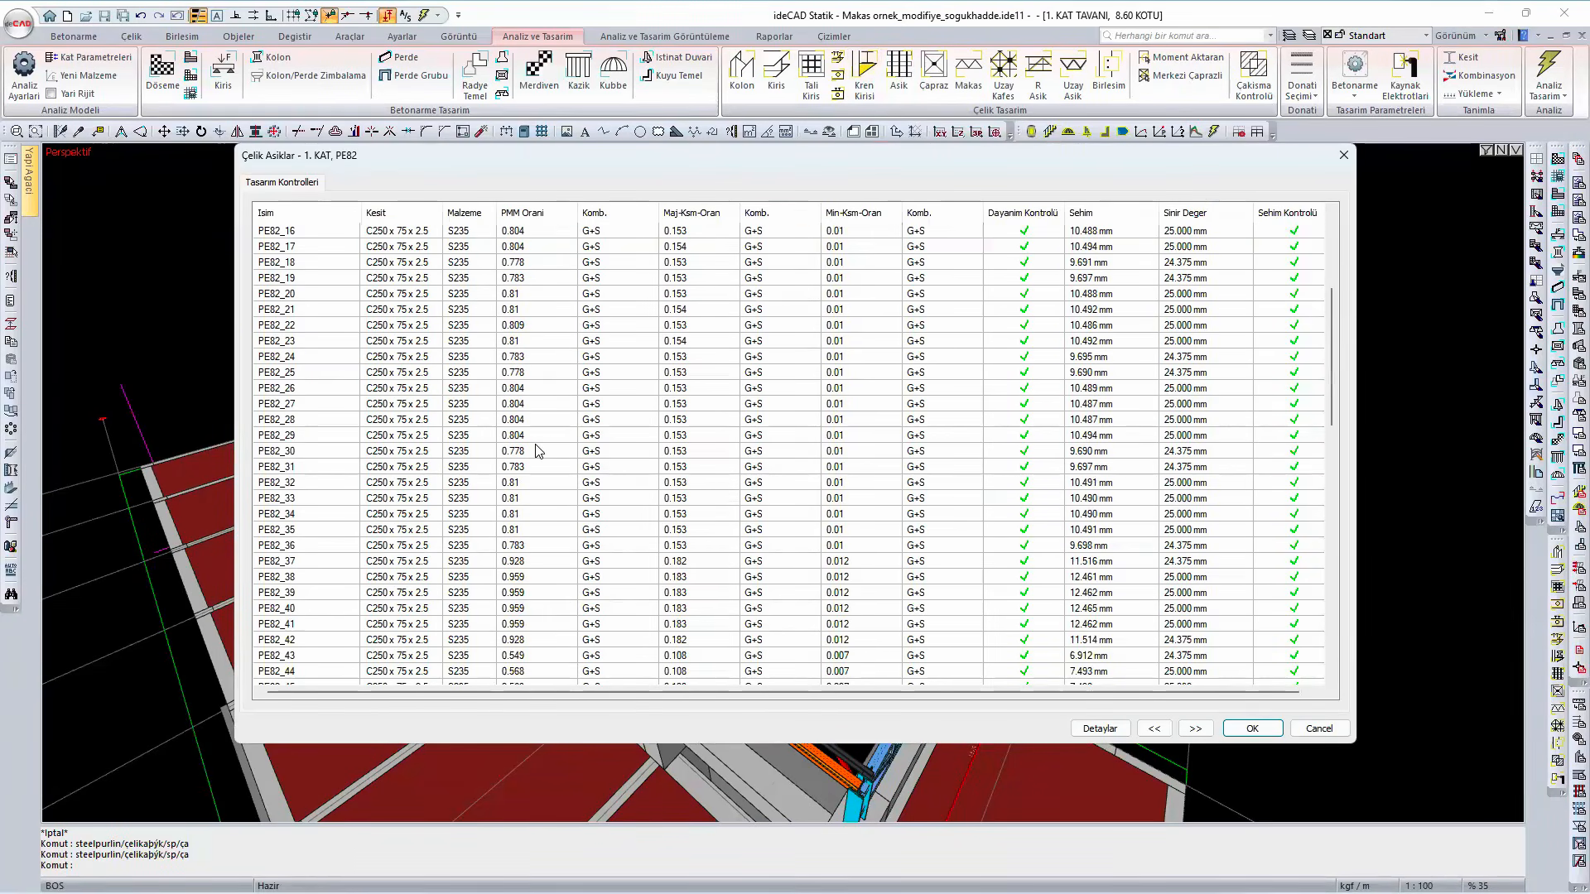
scroll(544, 449, "down", 3)
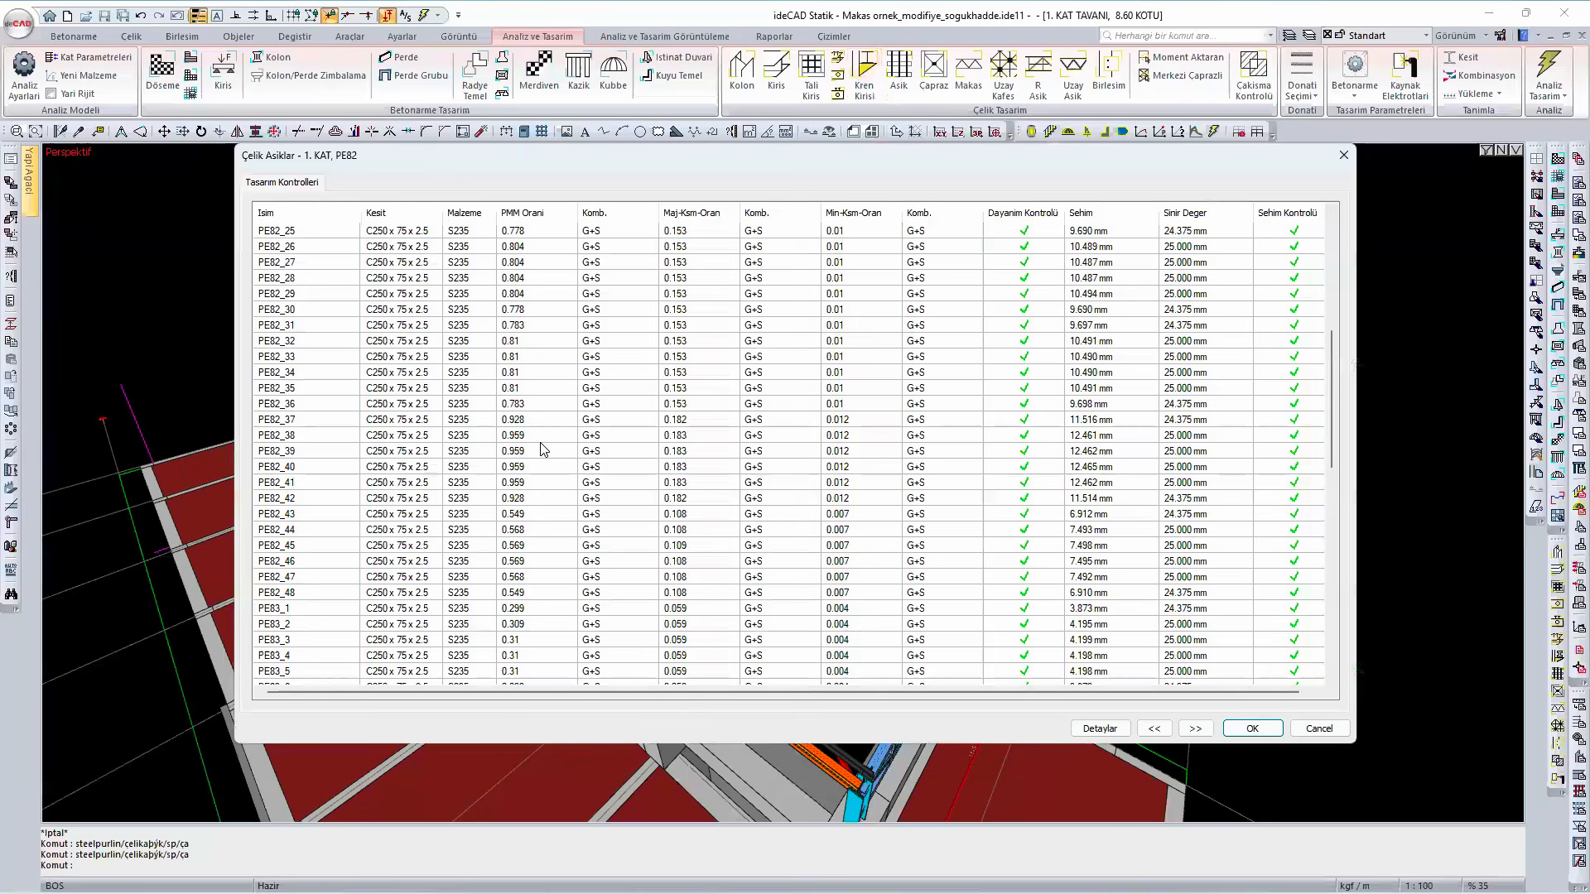
scroll(544, 450, "down", 4)
left_click(544, 300)
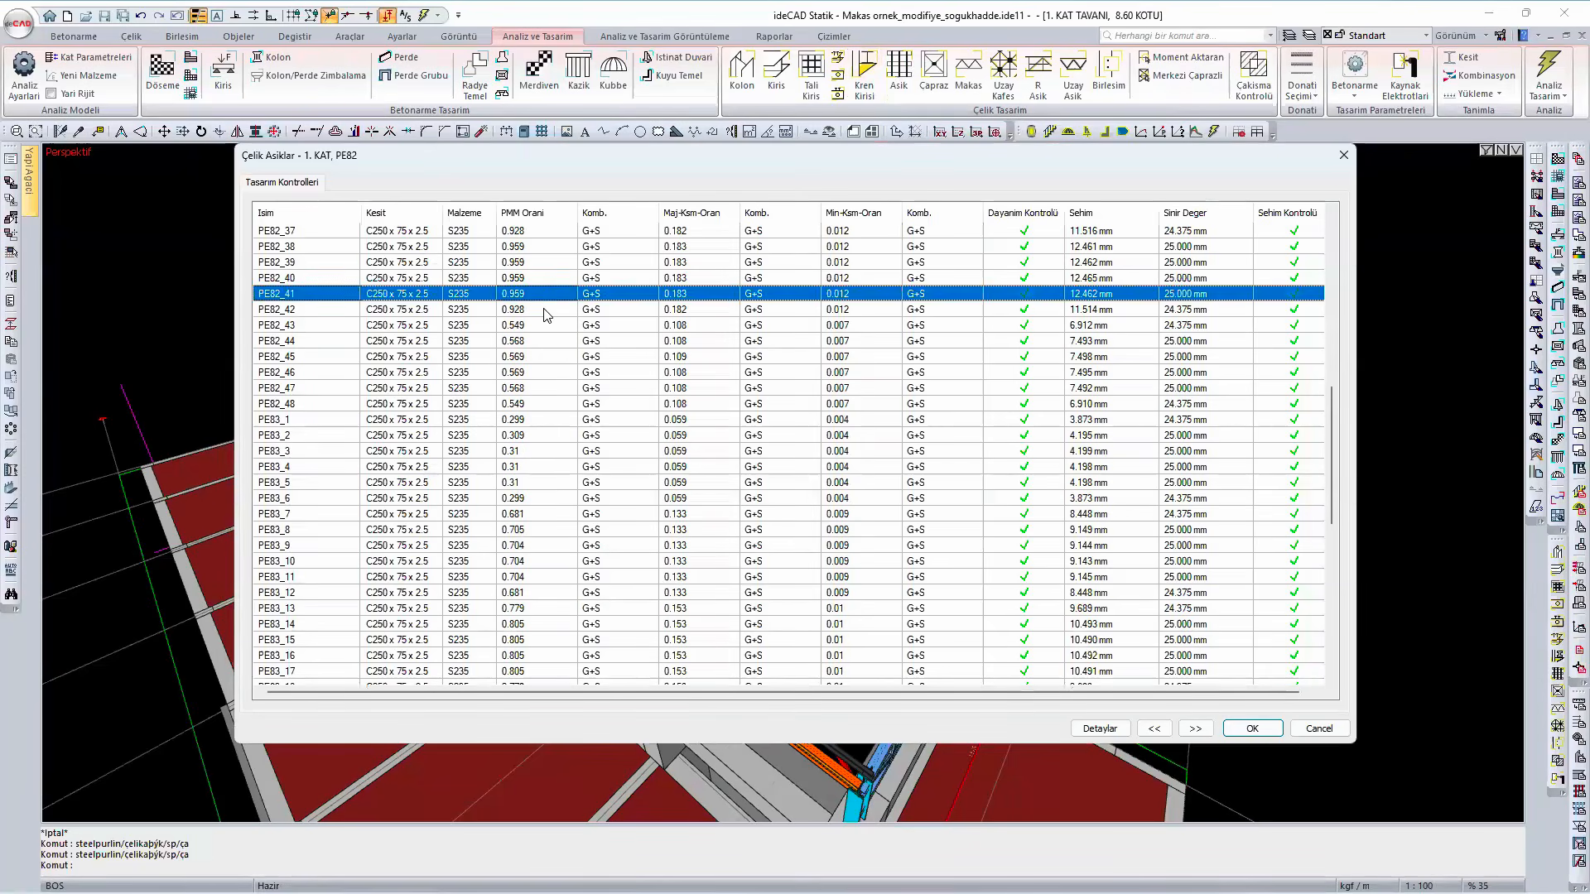
left_click(546, 313)
scroll(546, 315, "down", 10)
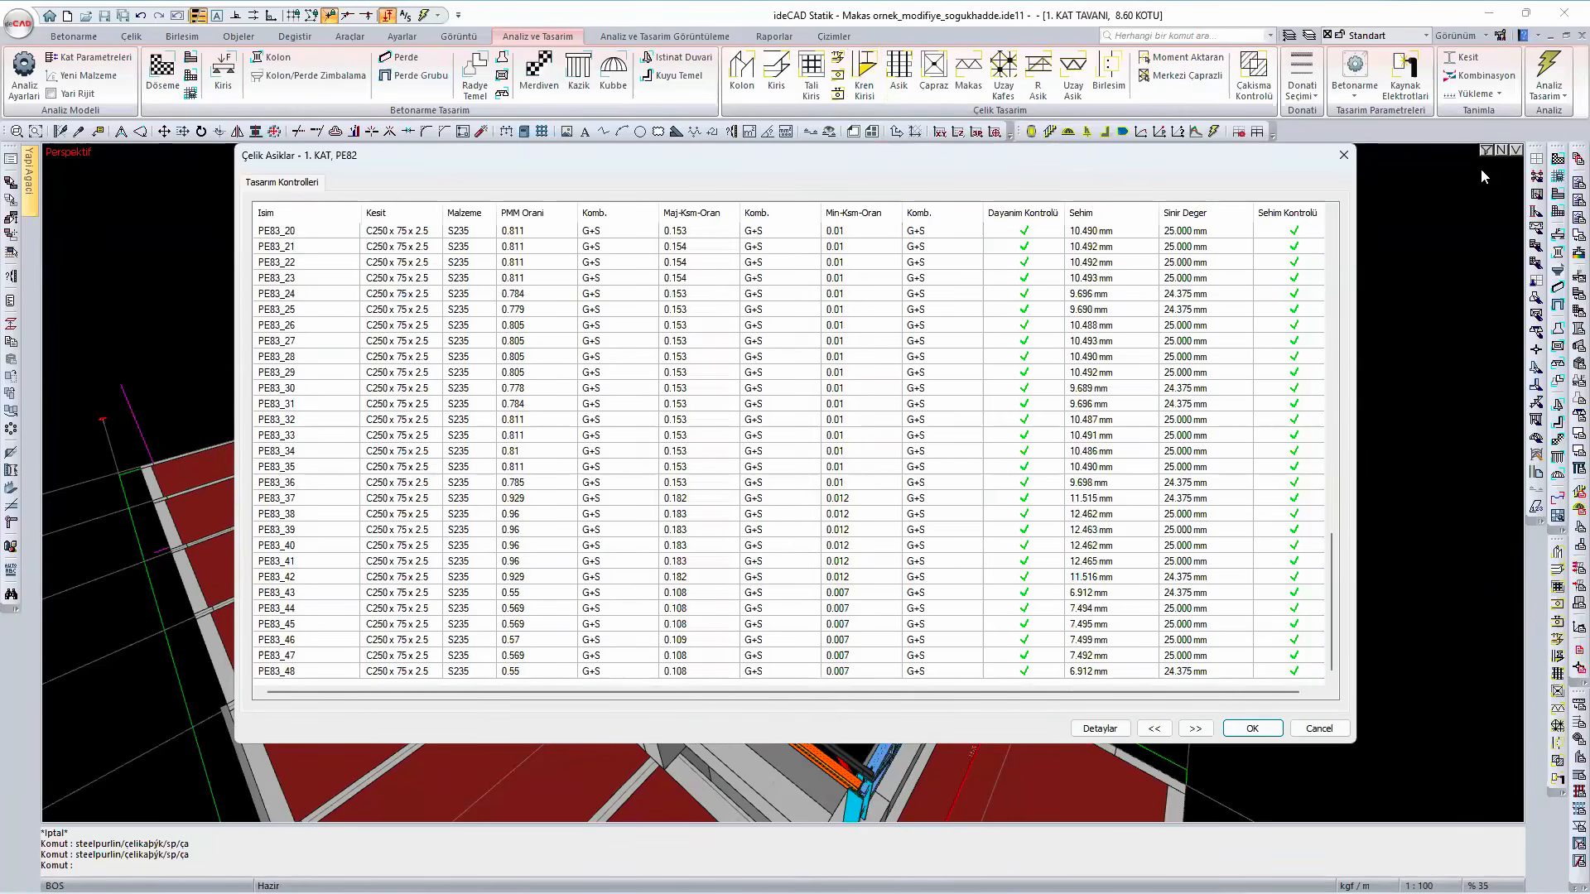
left_click(1345, 155)
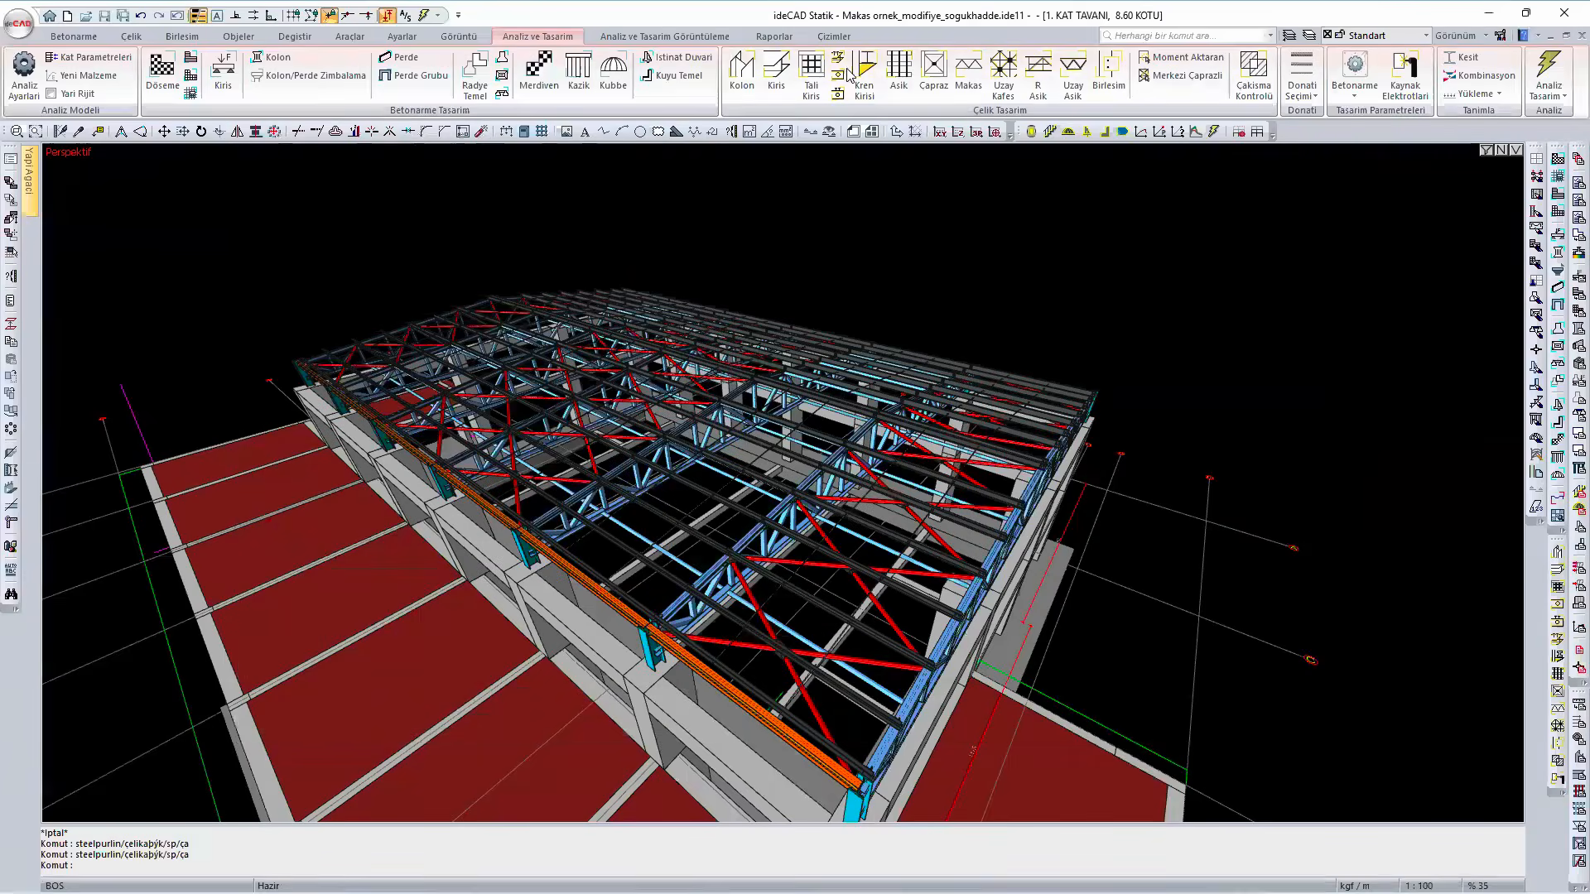
- Examine the detailed AISI S100-12 design check of purlin PE82_11, then close the details and the purlin check table
left_click(901, 83)
left_click(1006, 387)
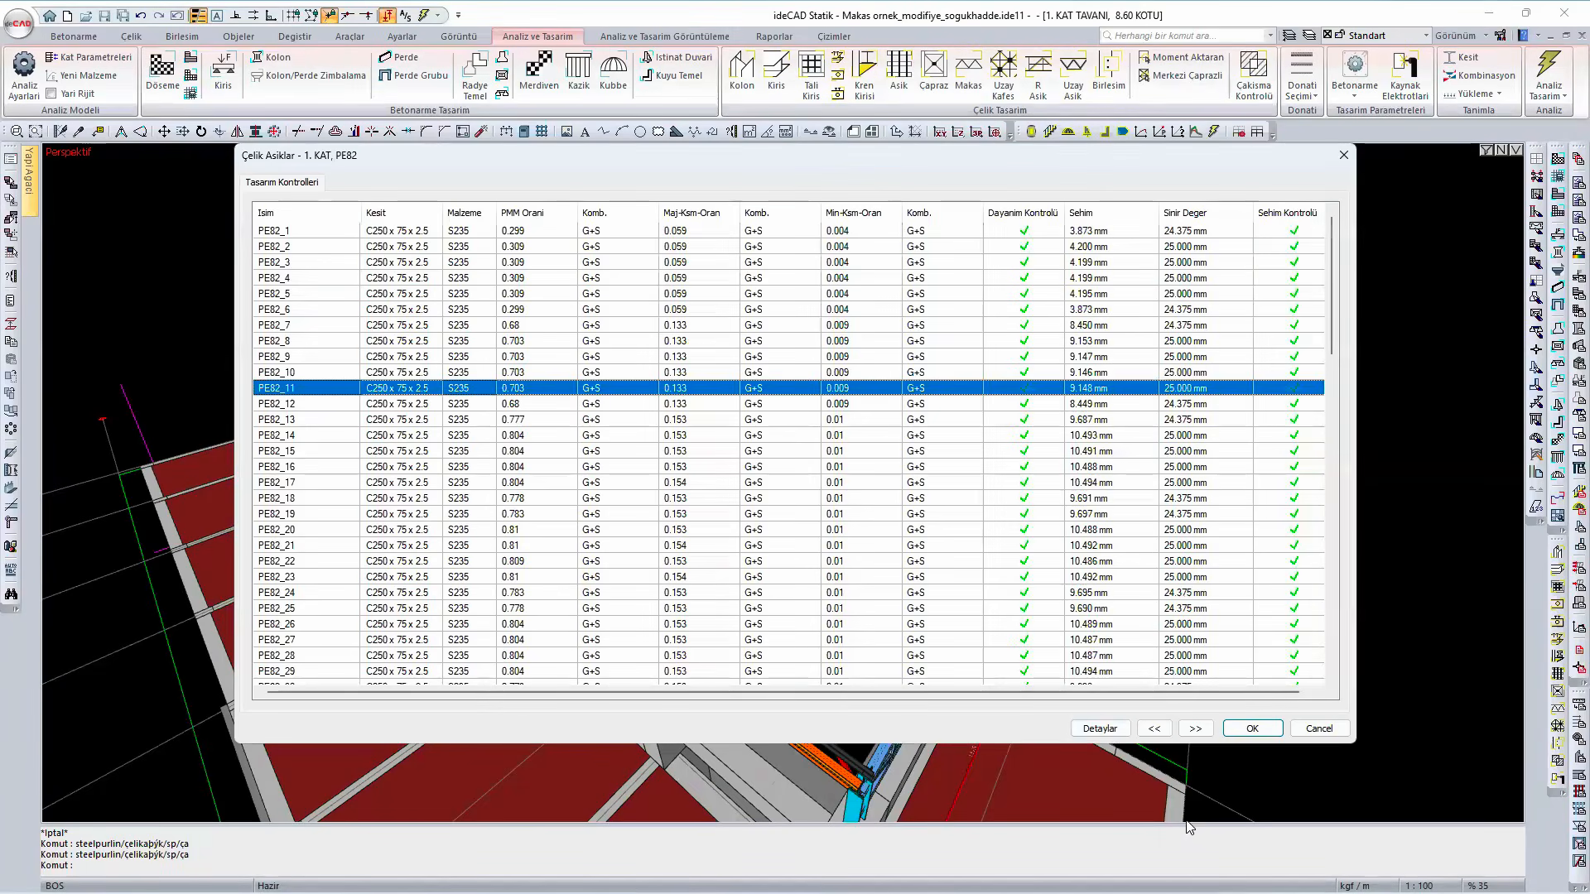
left_click(1113, 730)
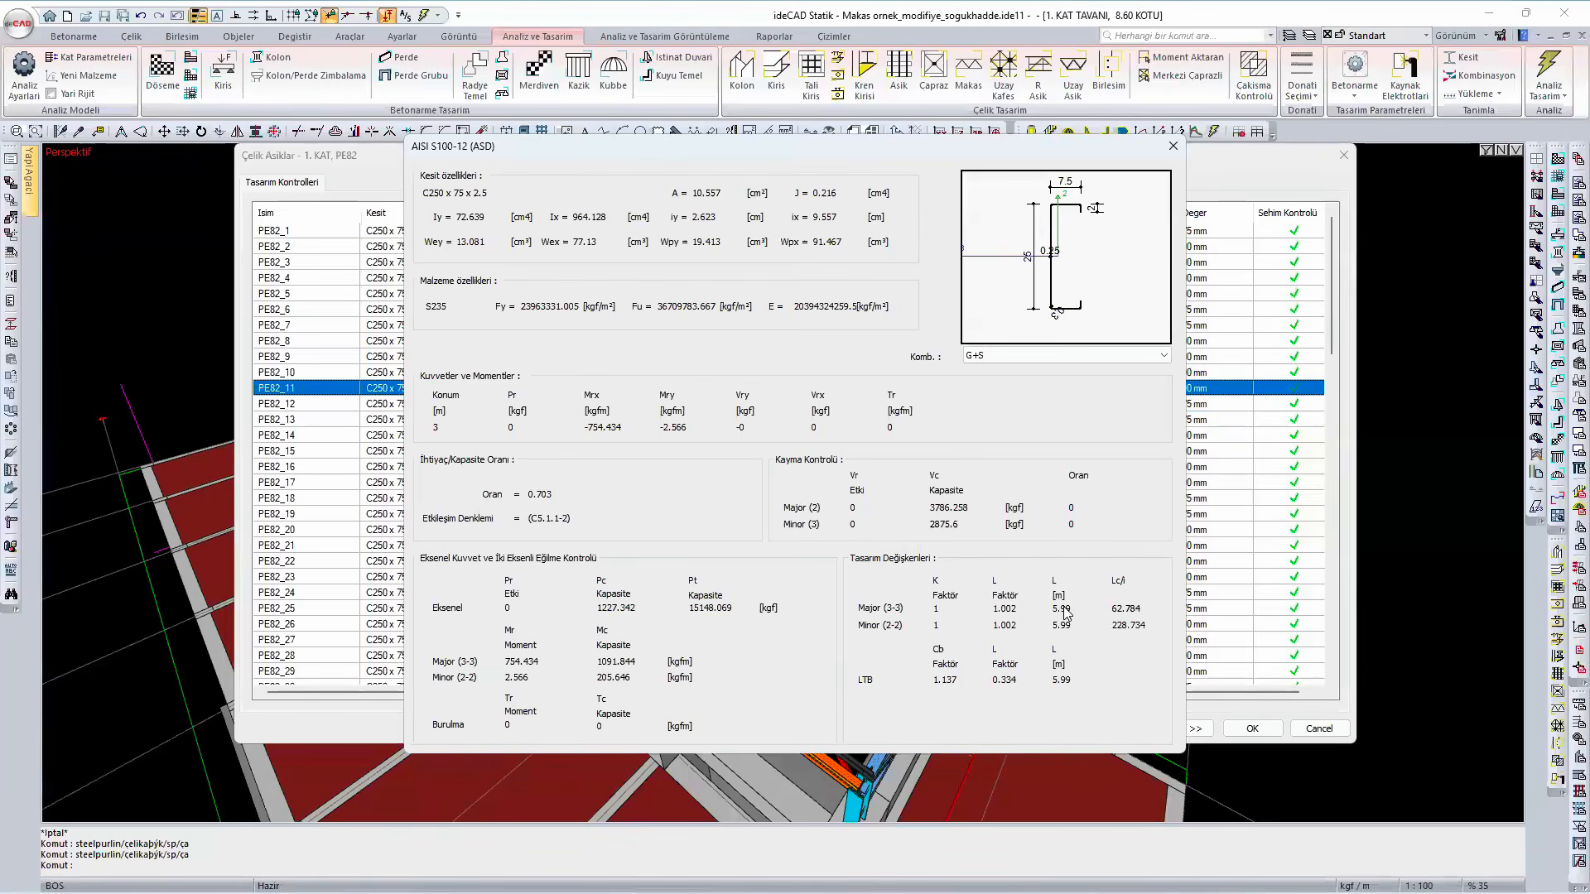
left_click(1173, 146)
left_click(1345, 162)
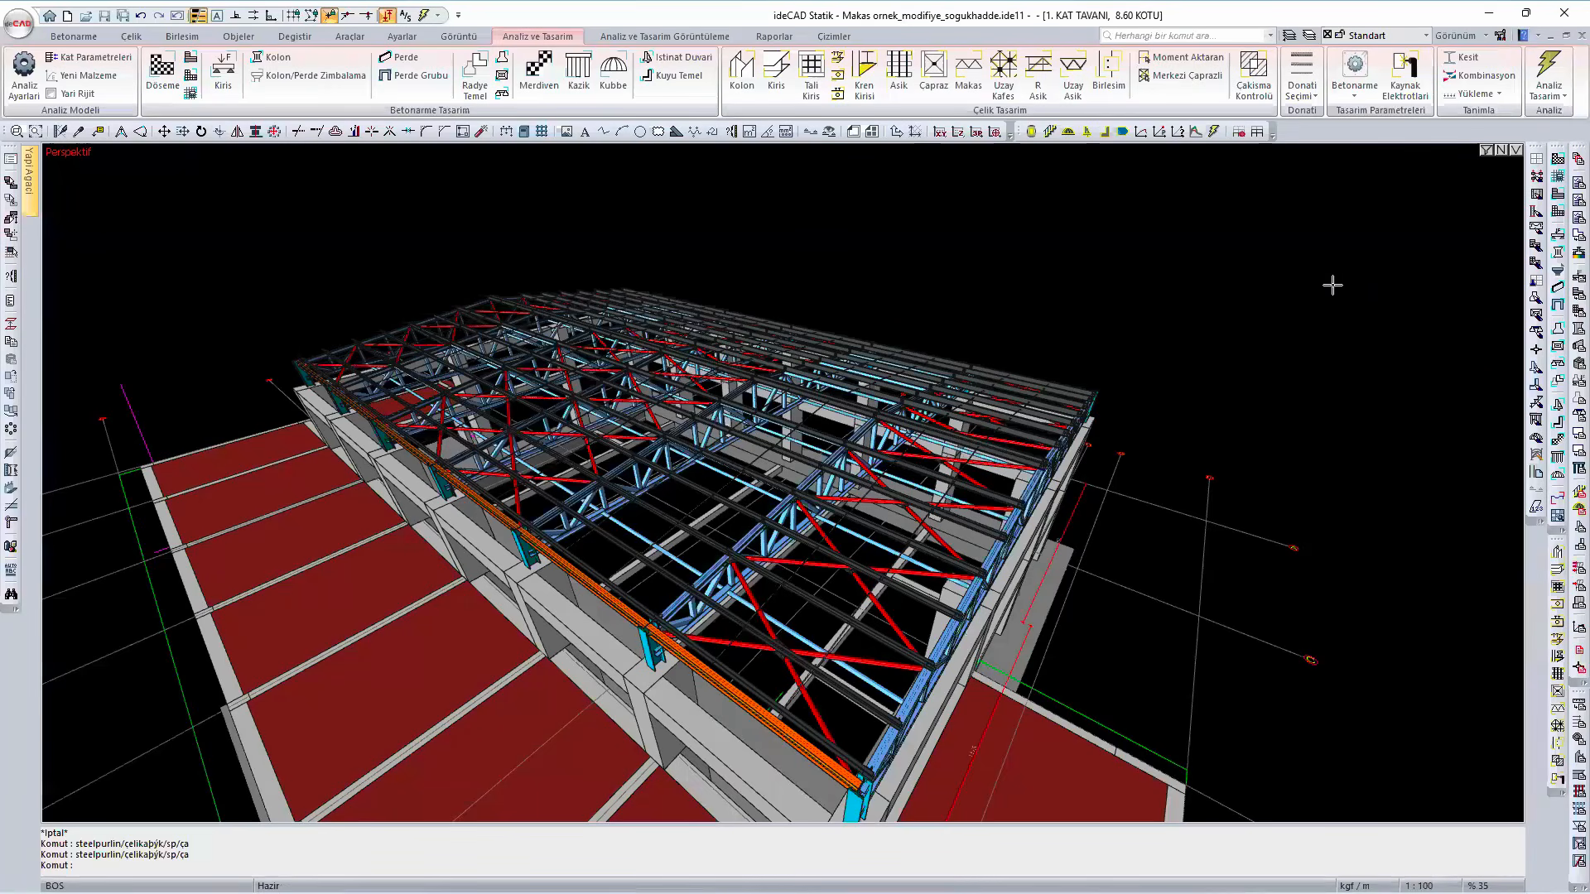
- Generate the steel purlin report and read its preliminary information, materials, section properties and purlin loads
left_click(776, 36)
left_click(1030, 97)
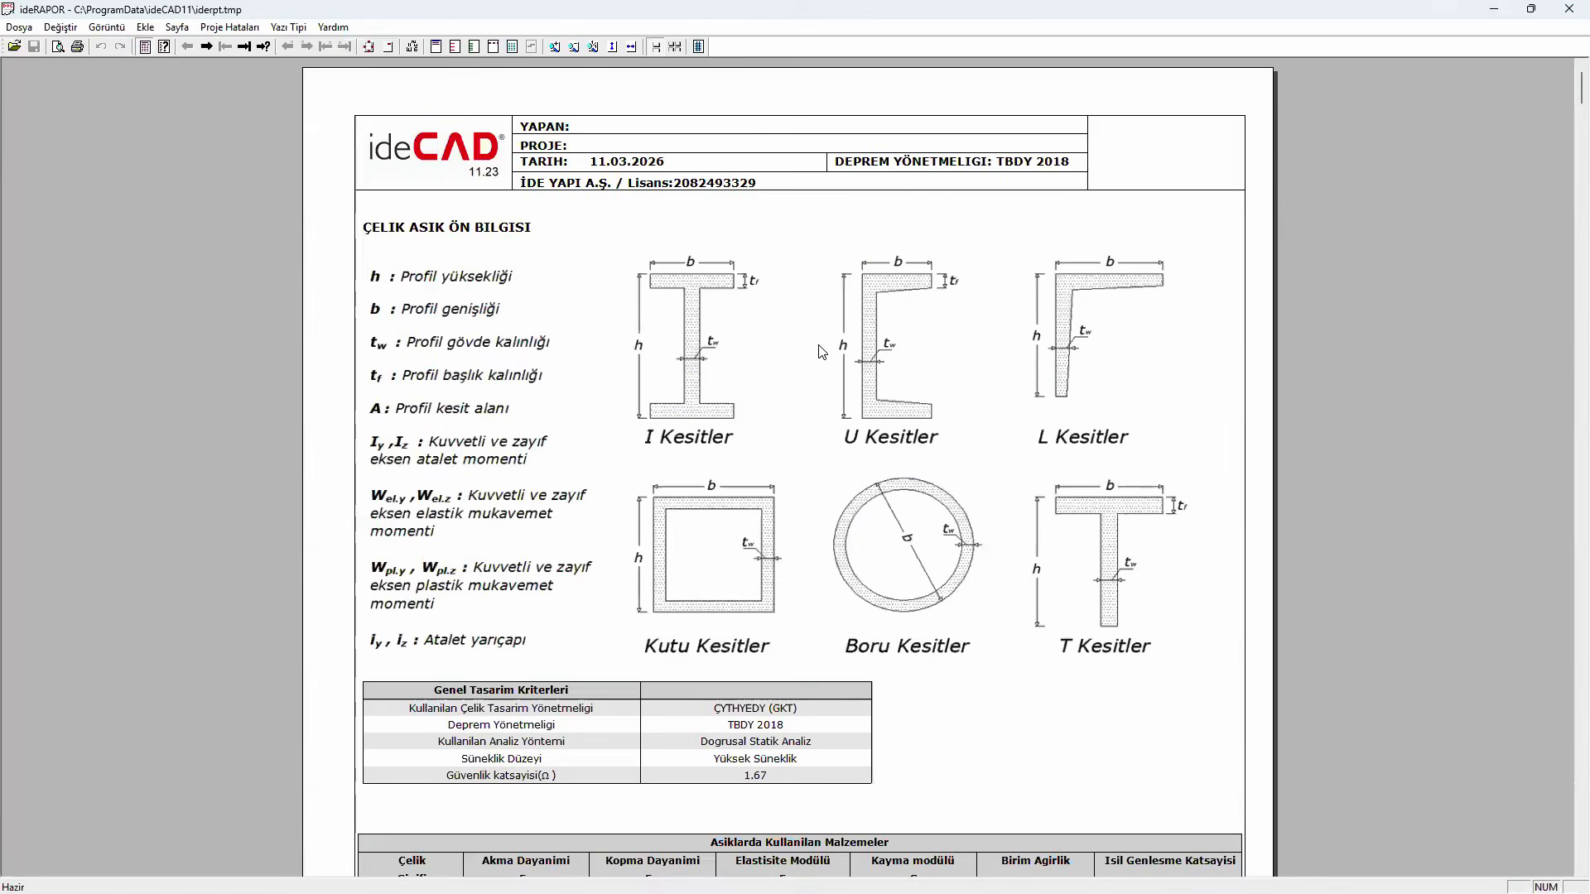
scroll(821, 351, "down", 5)
scroll(822, 351, "down", 15)
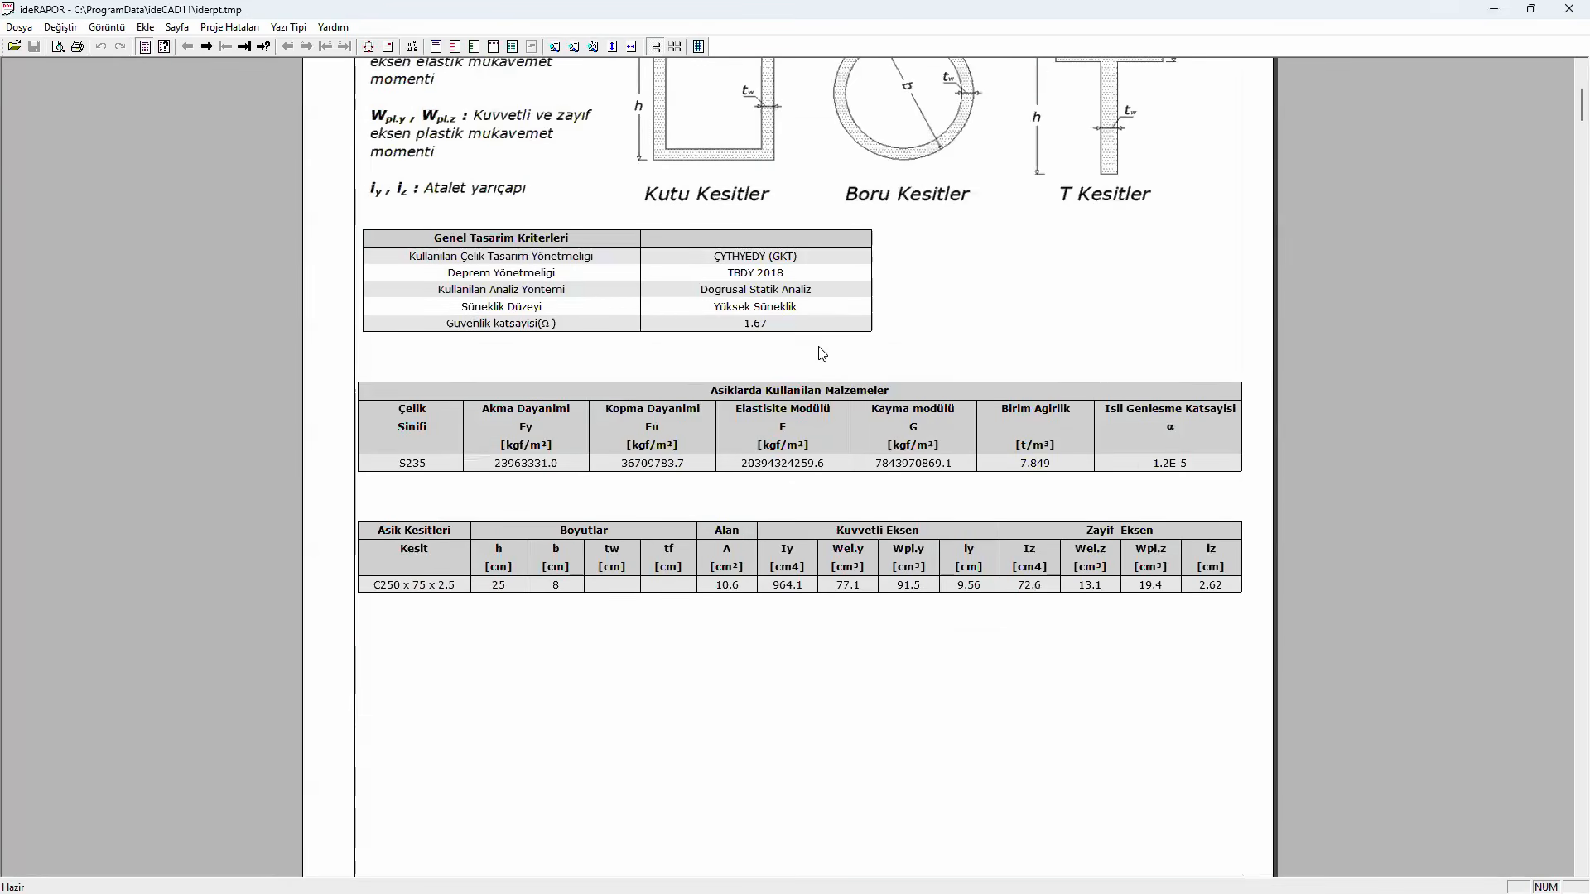
scroll(821, 355, "down", 20)
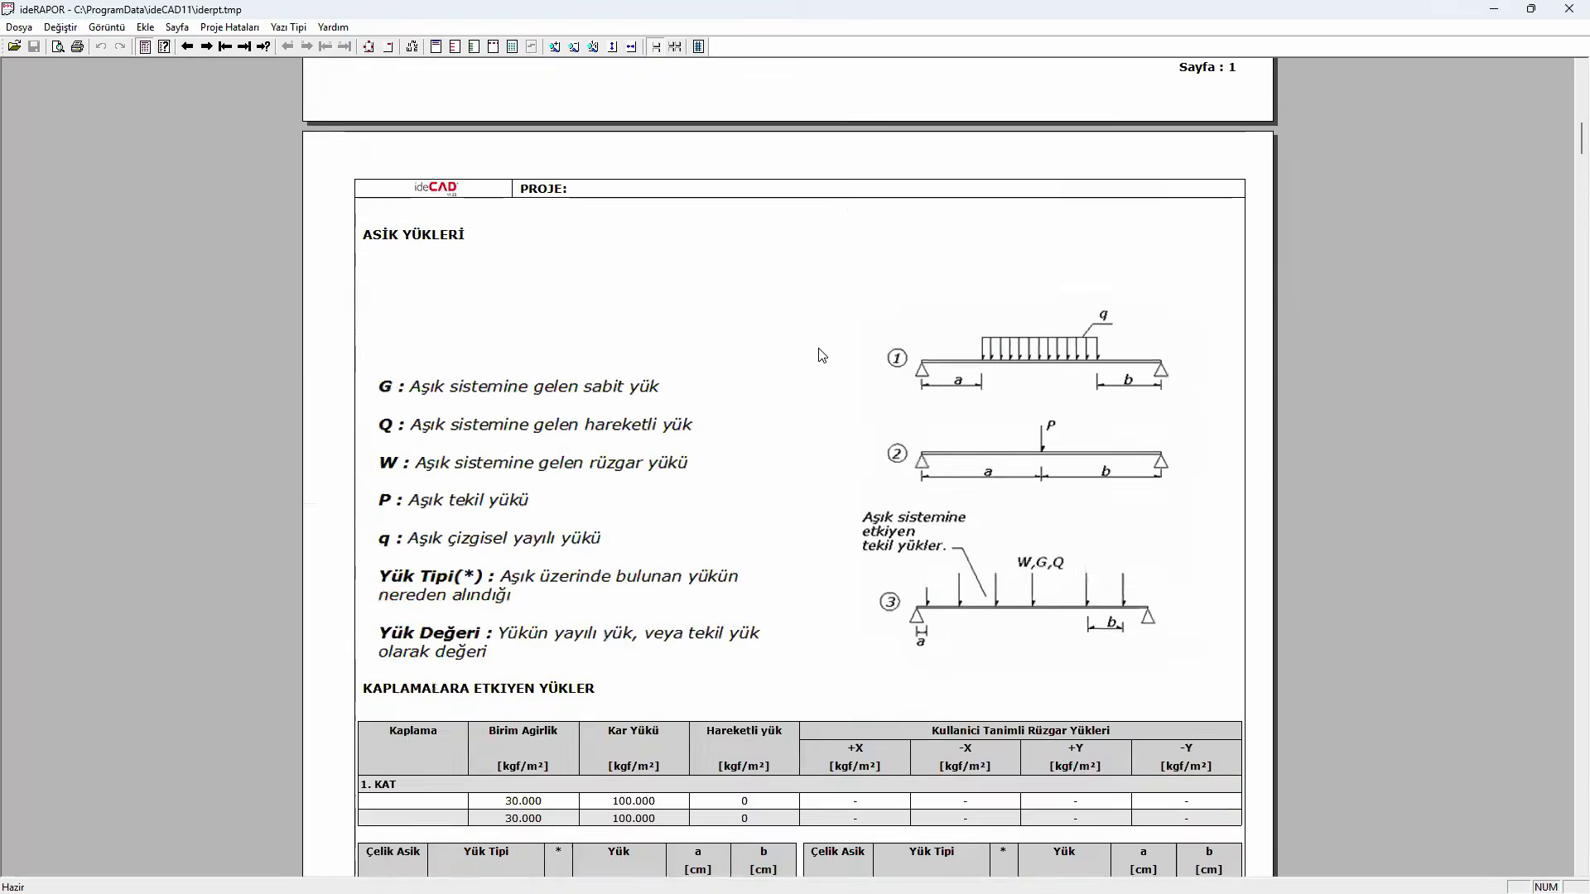
scroll(818, 348, "down", 20)
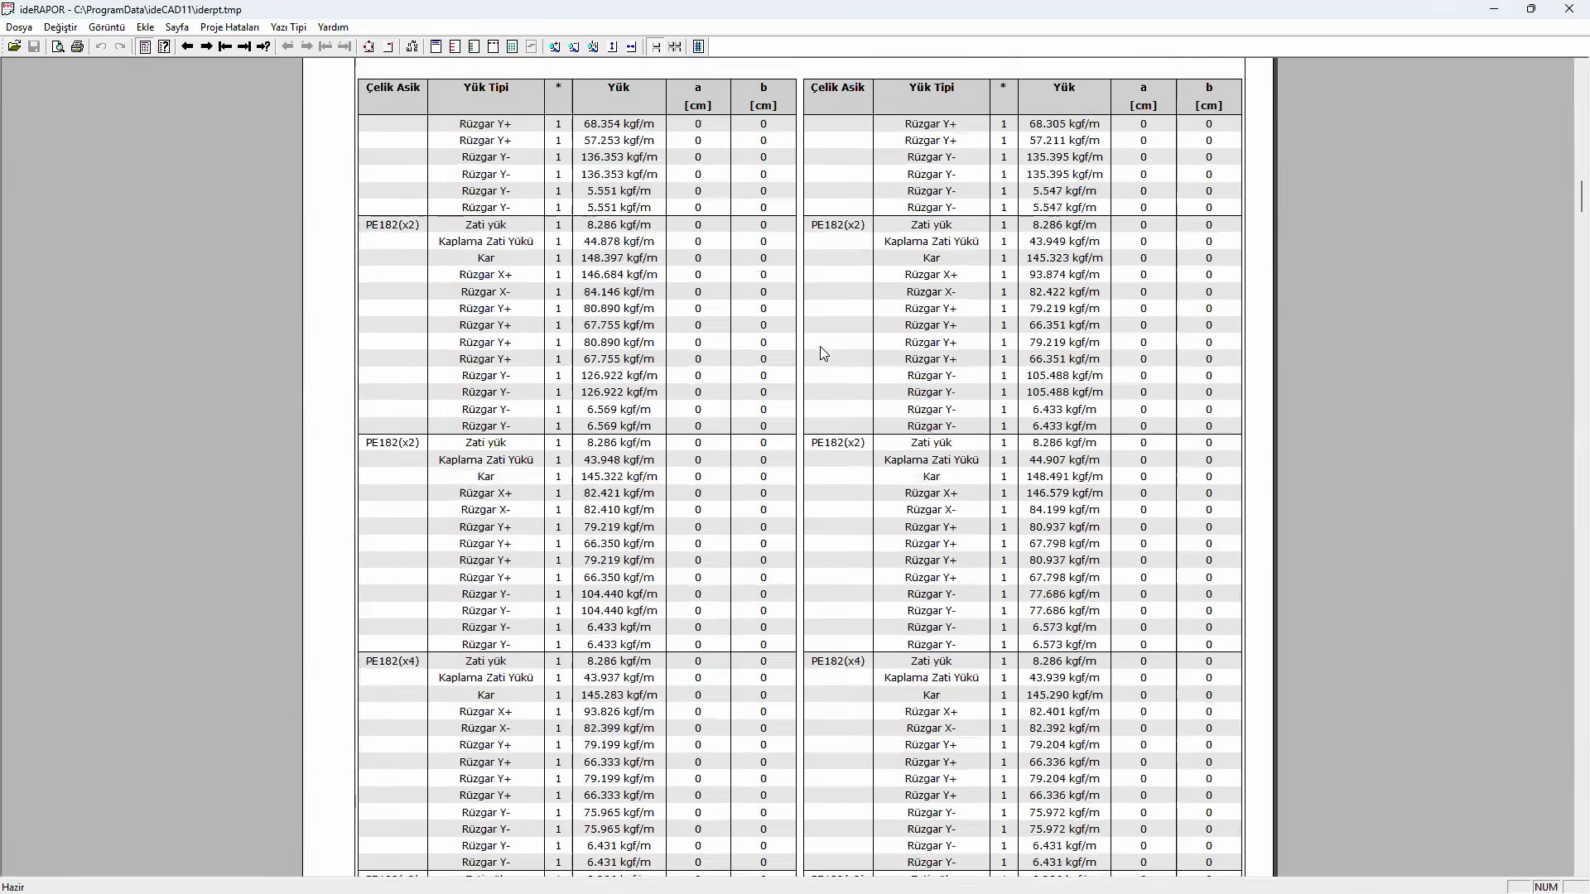
scroll(814, 346, "down", 20)
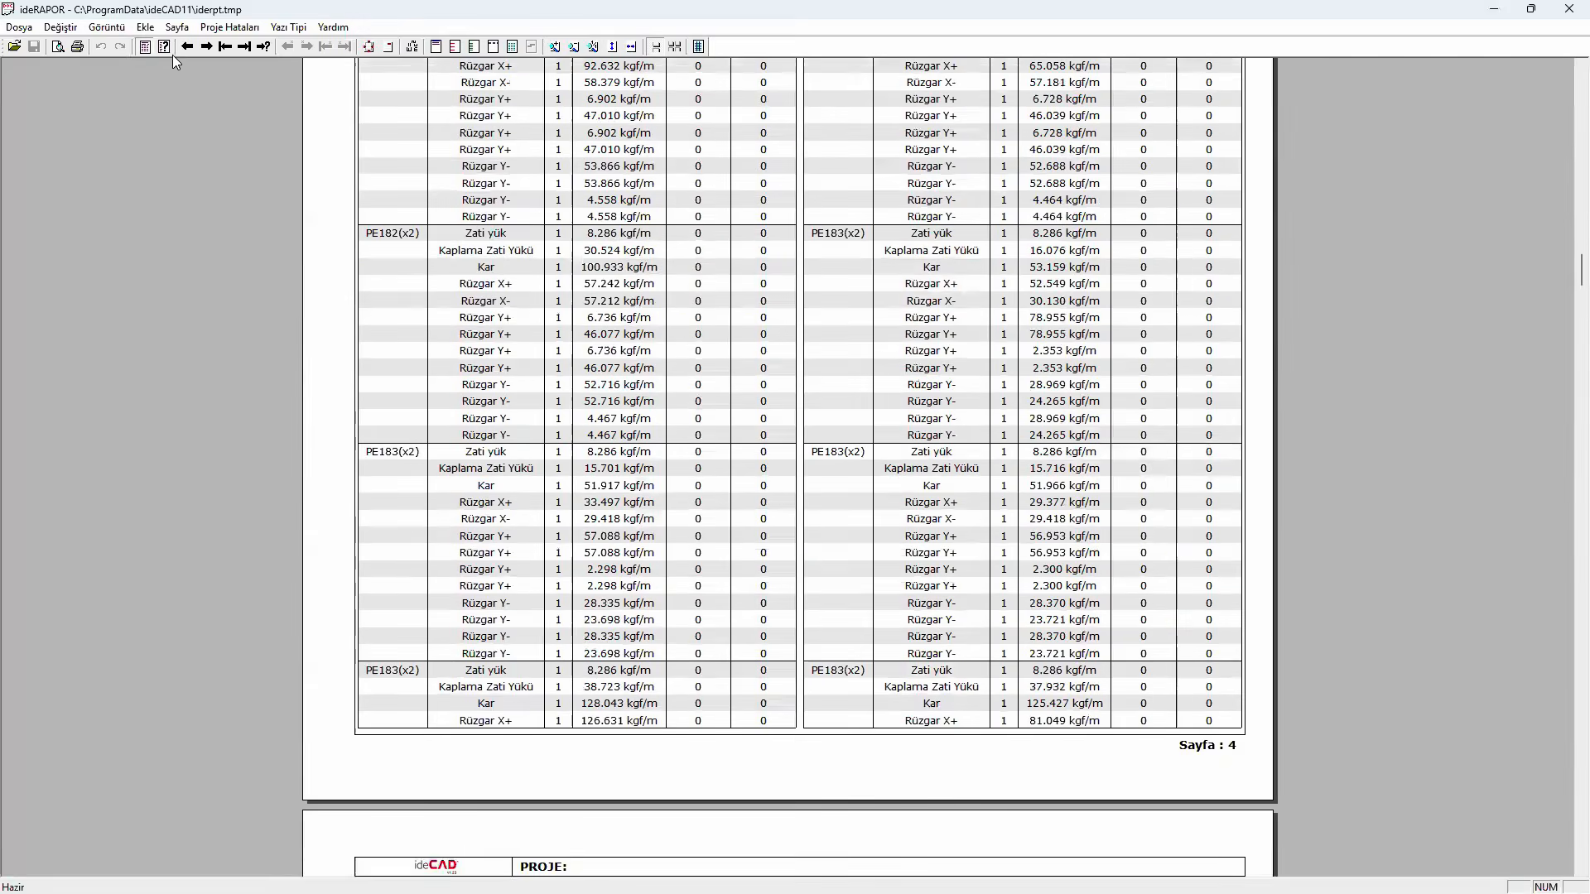
- Go to the report's ÇELIK ASIK BIRLESIK TASARIM KONTROLÜ section through the contents page and review the purlin interaction ratios
left_click(164, 47)
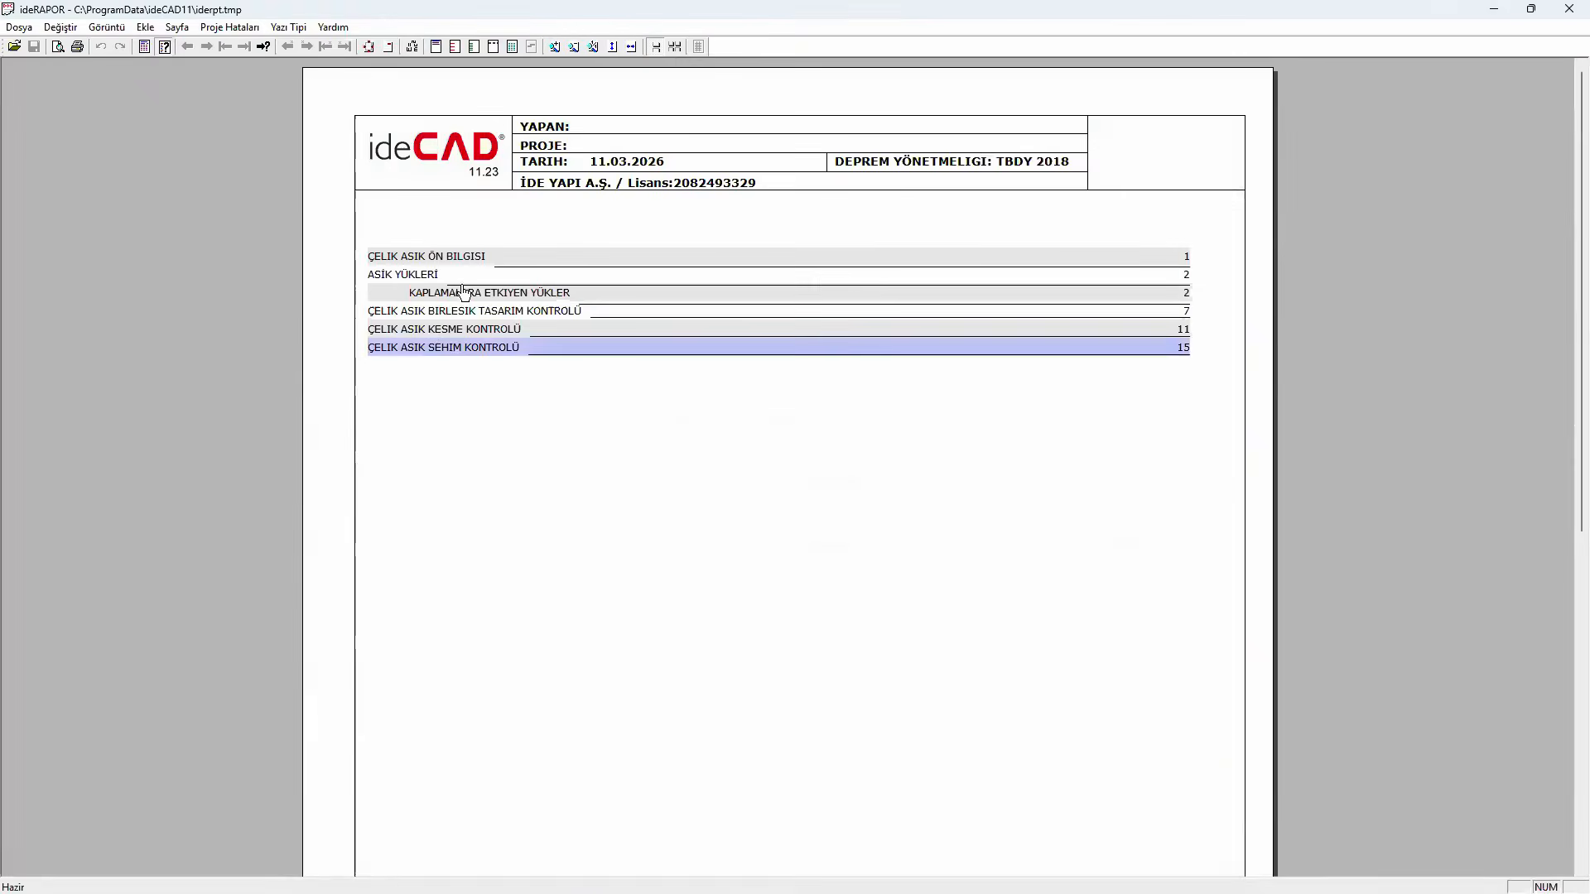
left_click(468, 312)
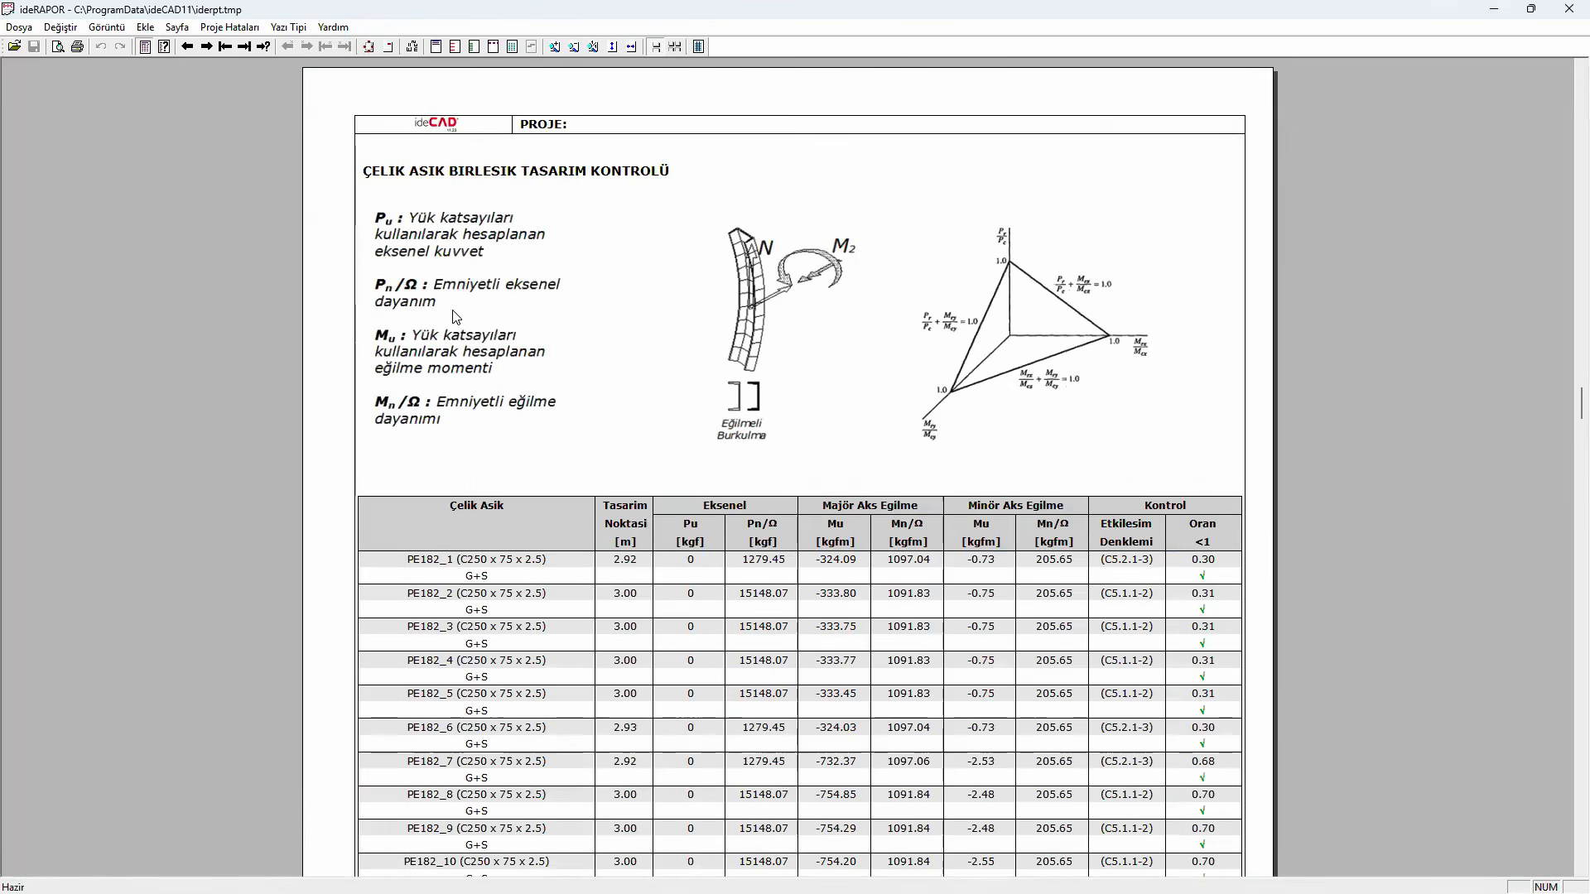
scroll(842, 451, "down", 3)
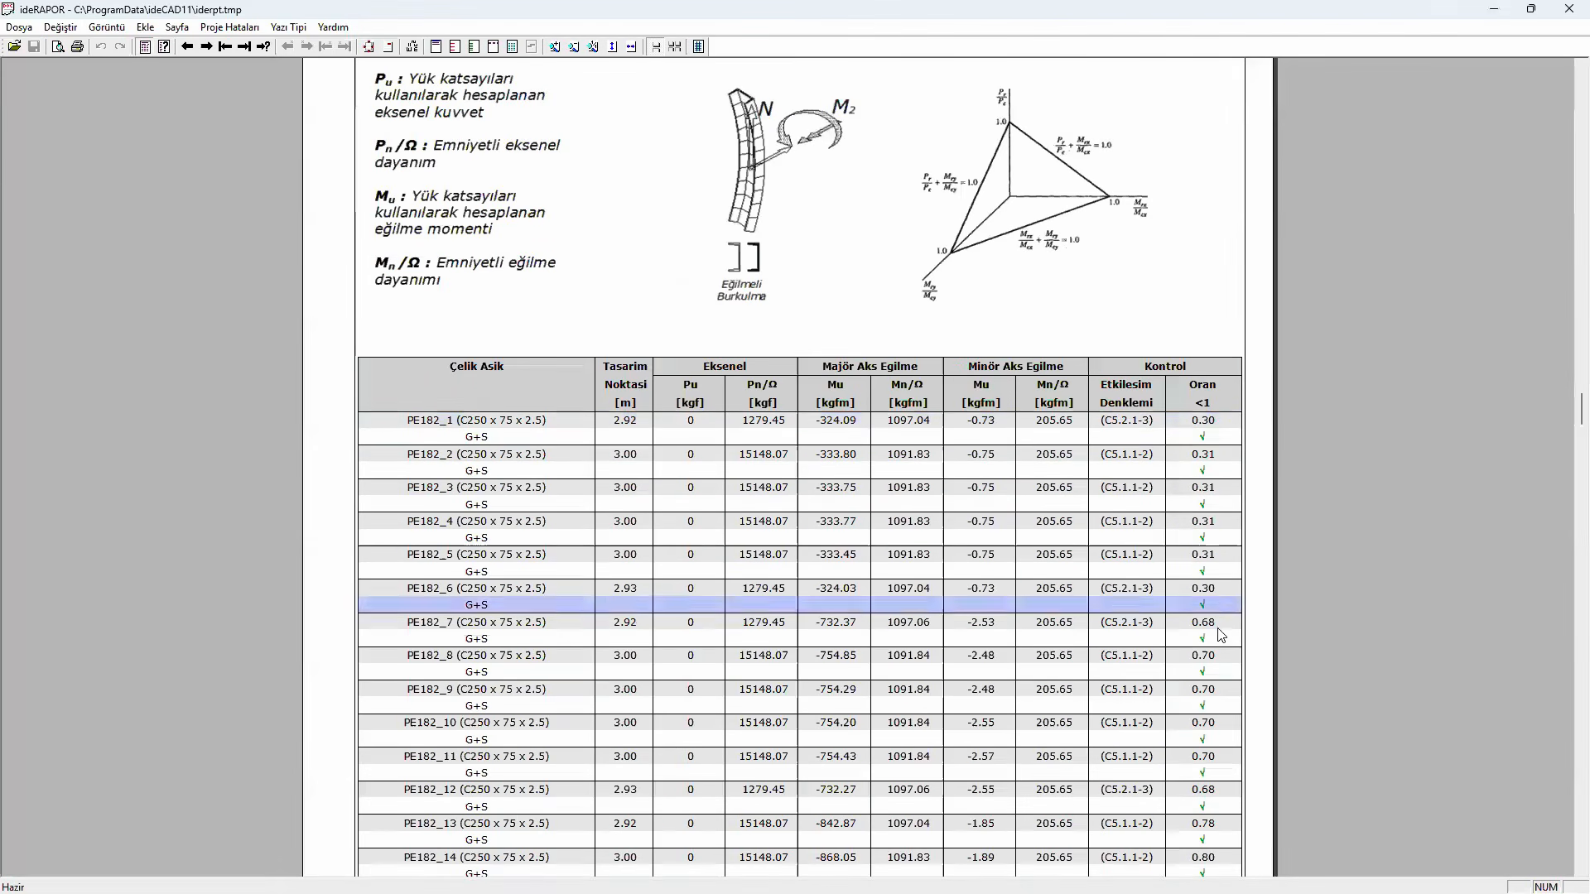
scroll(1226, 613, "down", 3)
scroll(1226, 613, "down", 6)
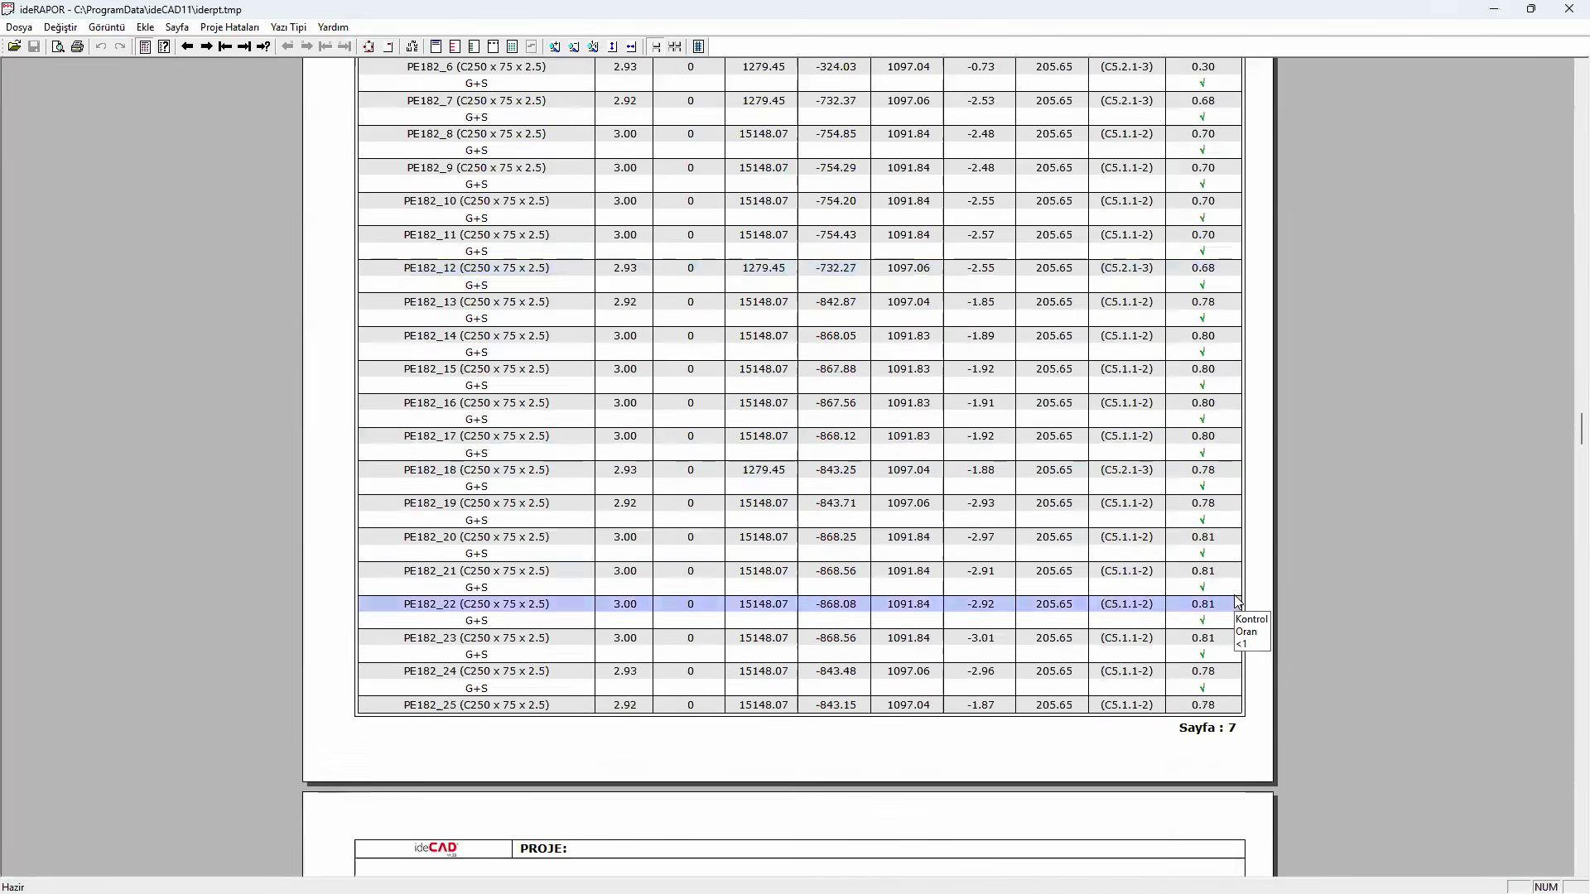
- Go to the ÇELIK ASIK KESME KONTROLÜ section from the report contents and review the purlin shear checks
left_click(165, 47)
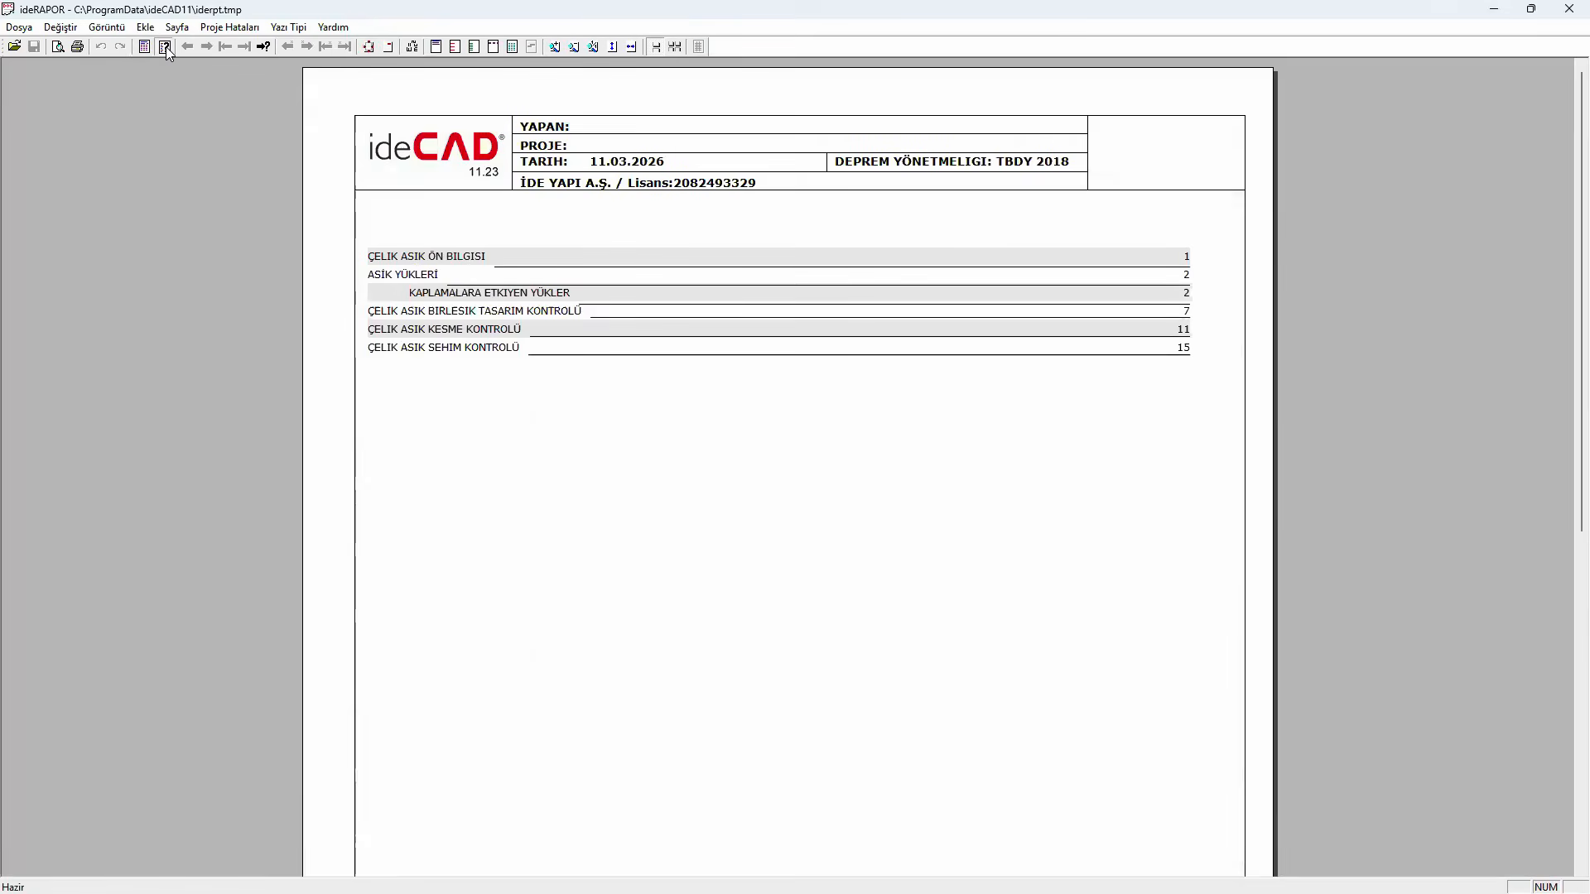
left_click(473, 332)
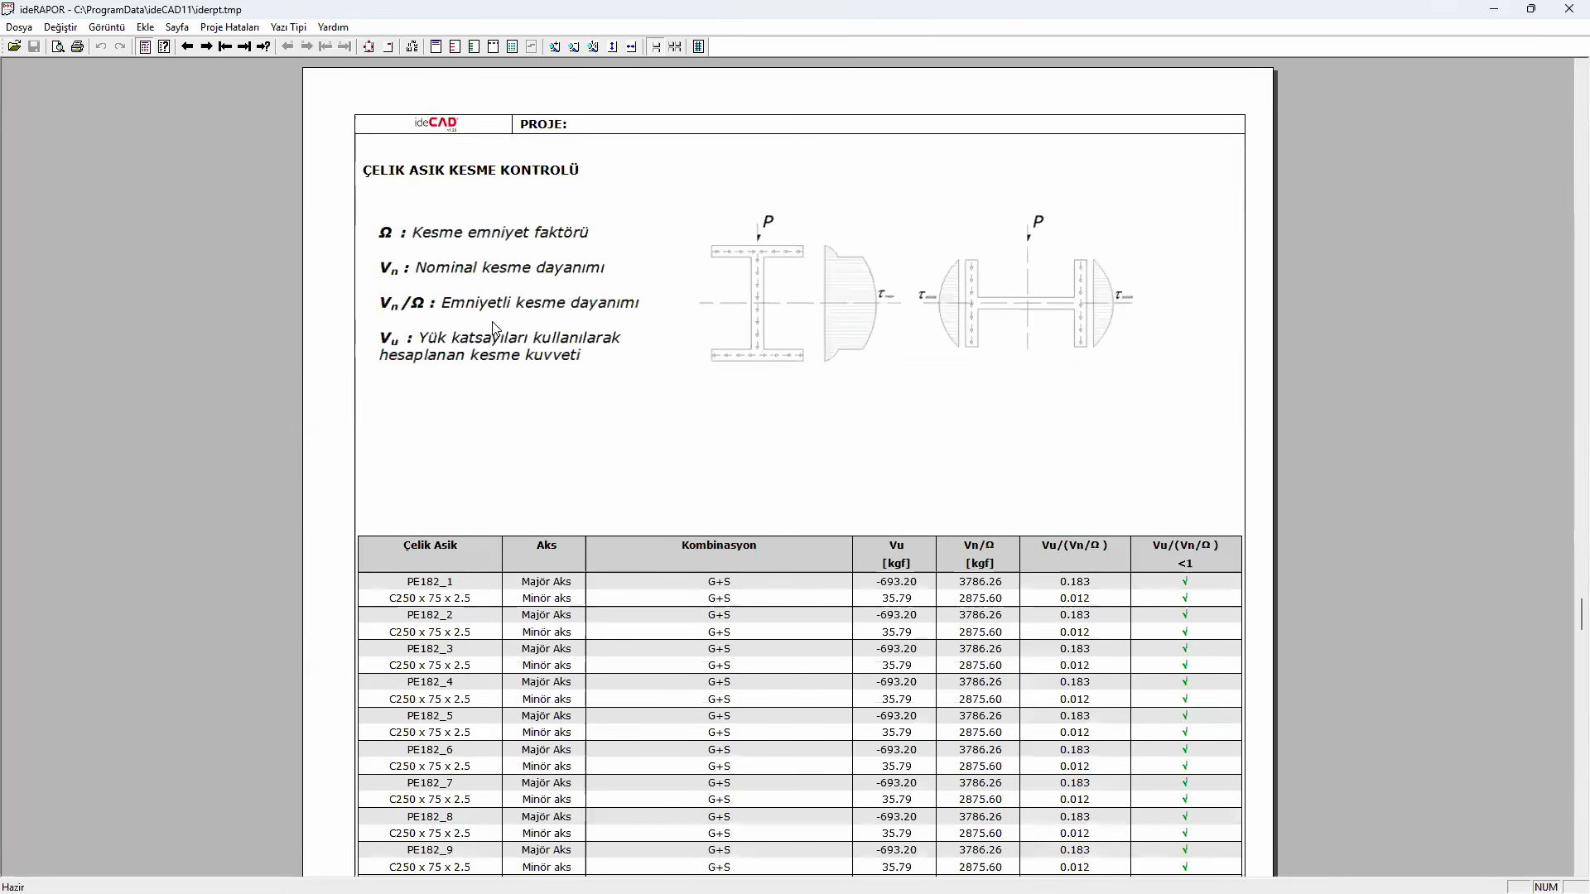
scroll(494, 329, "down", 5)
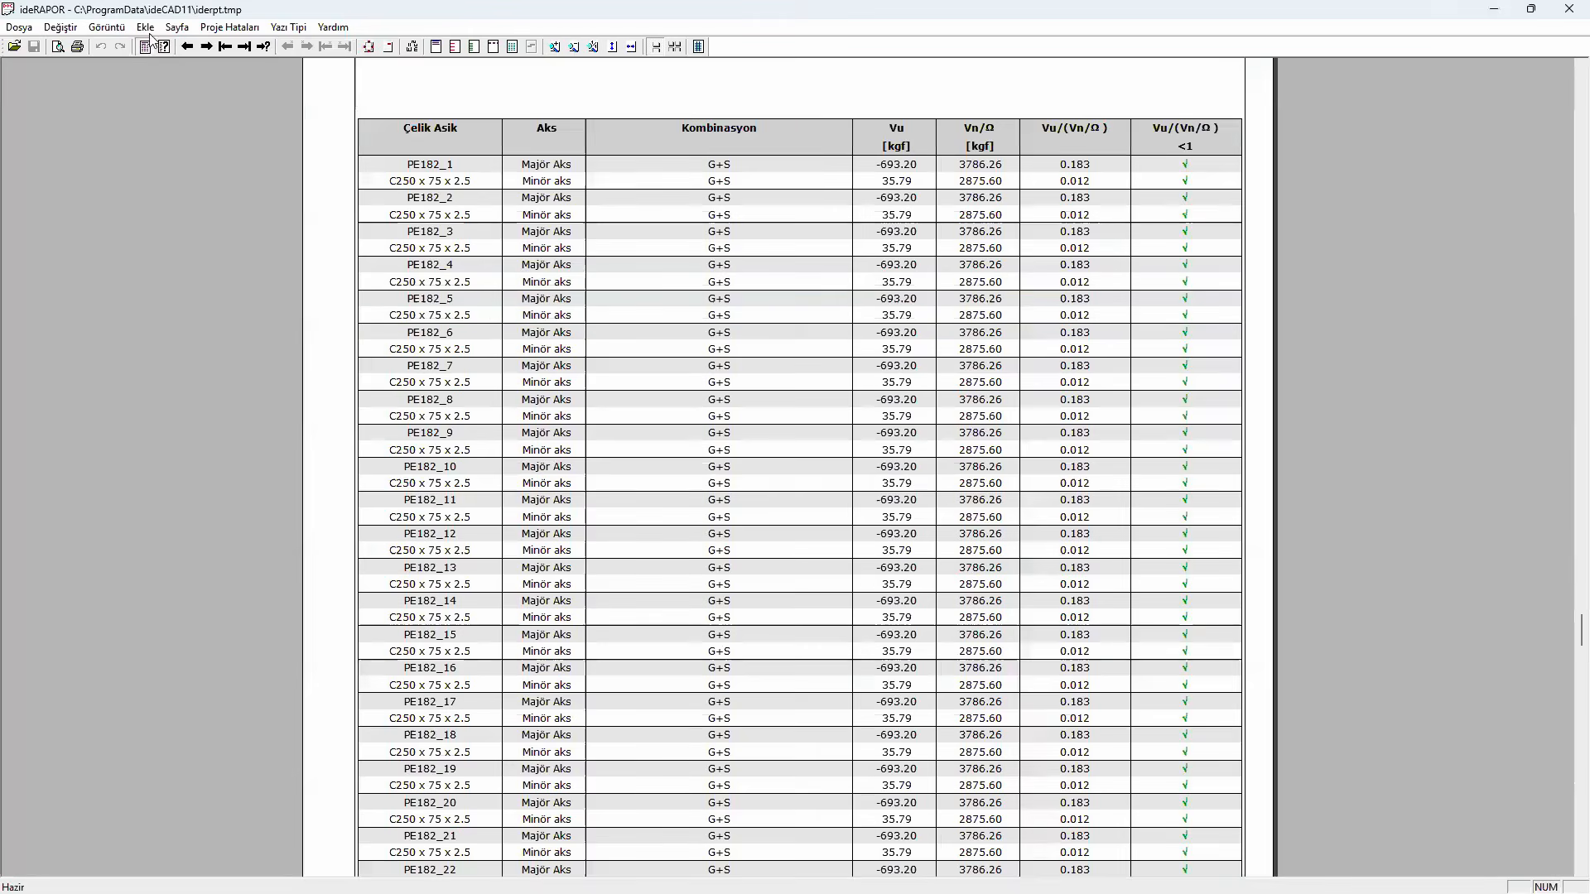
- Go to the ÇELIK ASIK SEHIM KONTROLÜ section from the report contents and review the purlin deflection checks
left_click(164, 48)
left_click(422, 349)
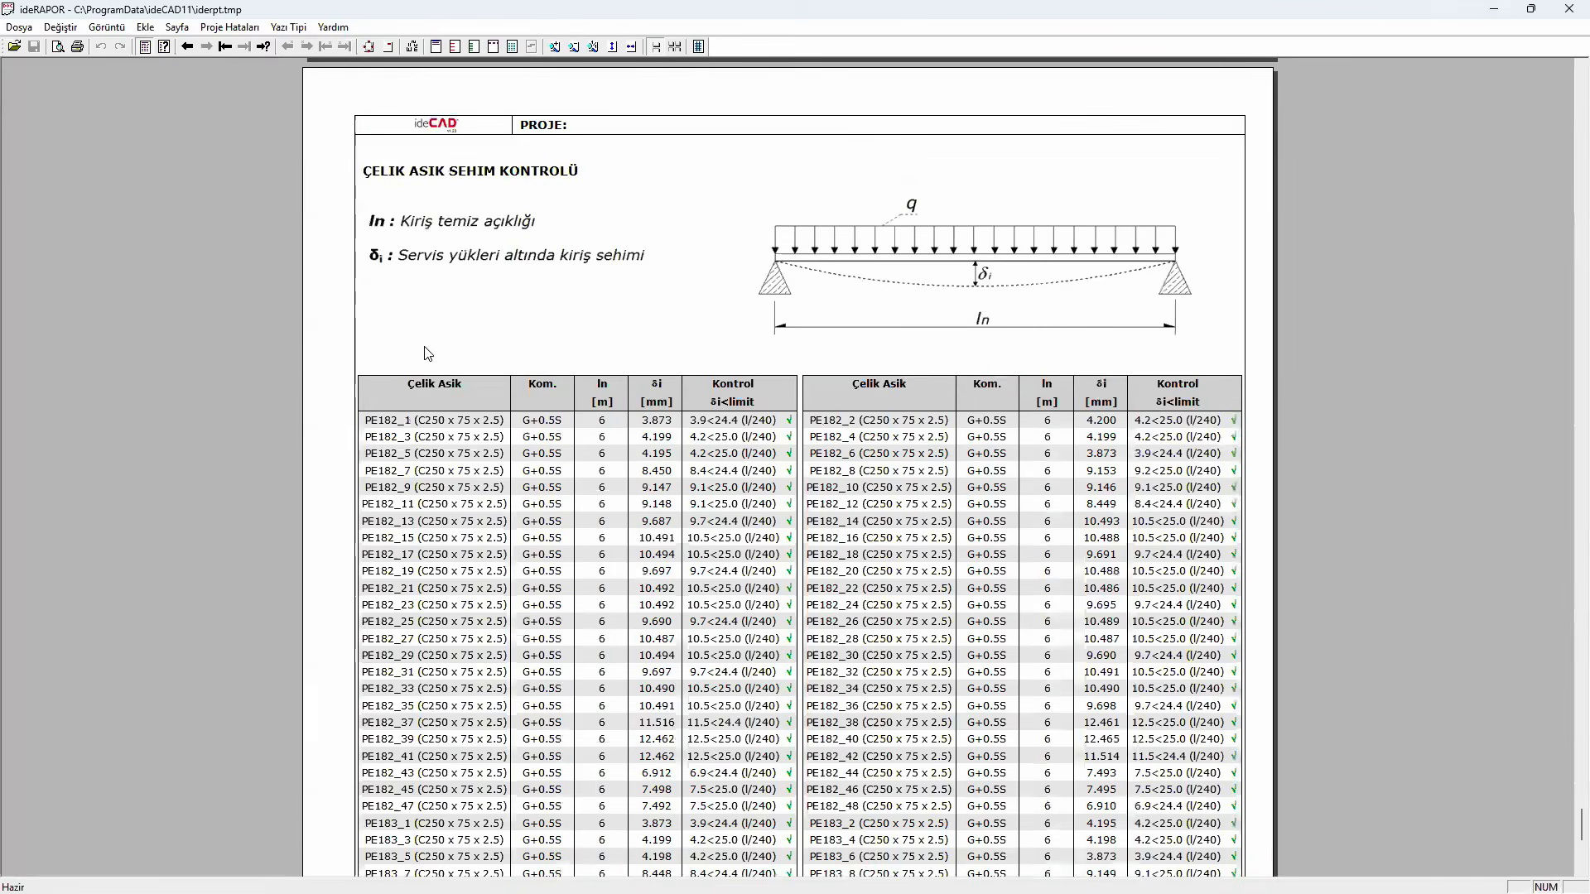
scroll(435, 352, "down", 5)
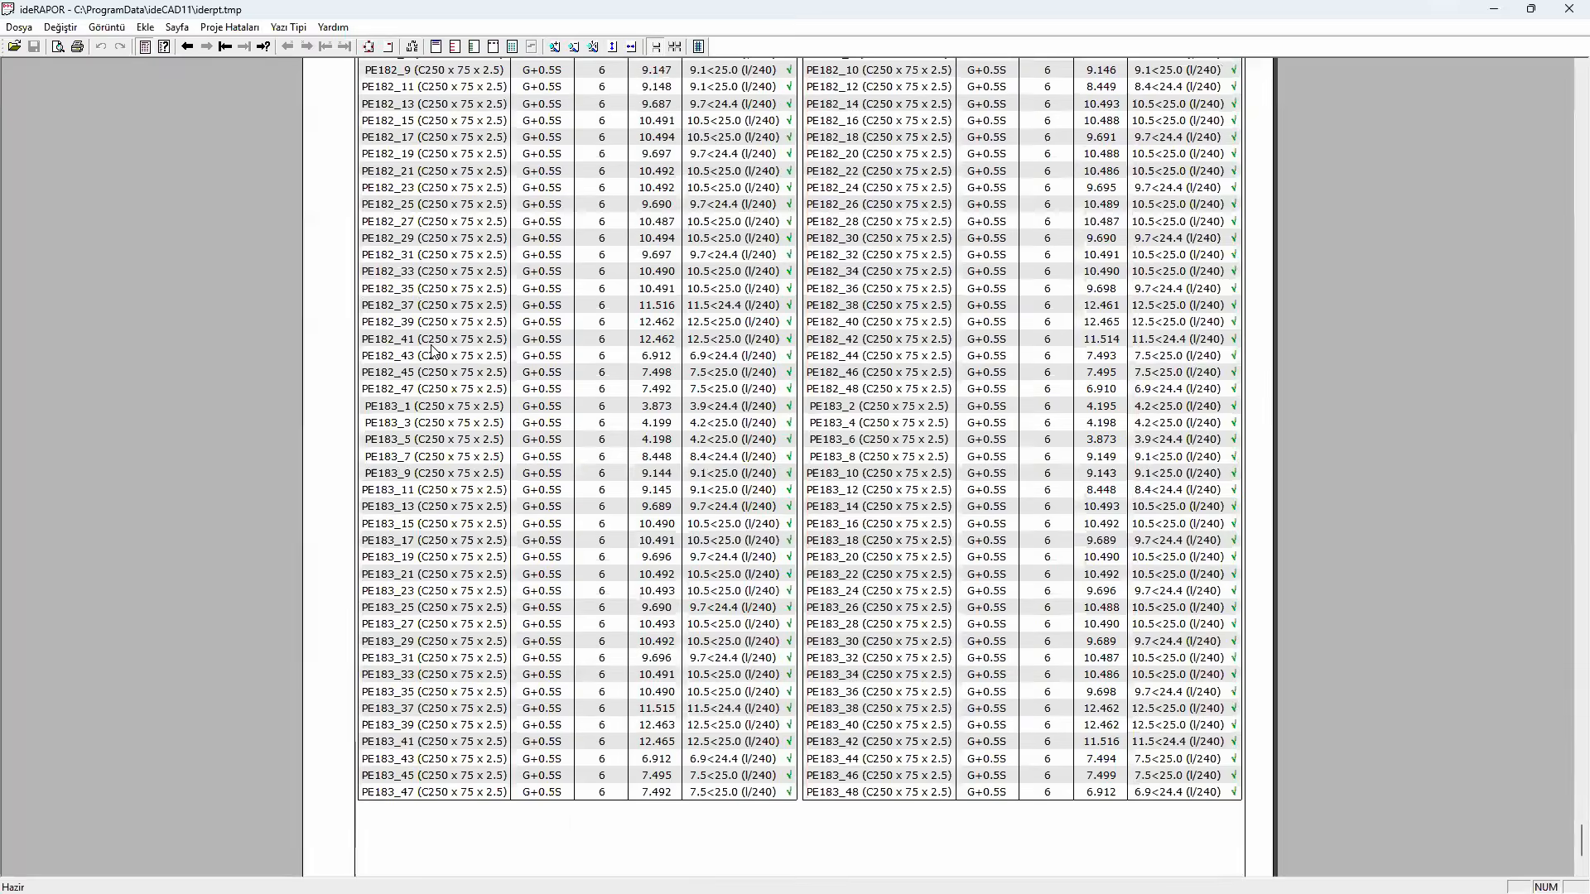
scroll(451, 335, "up", 4)
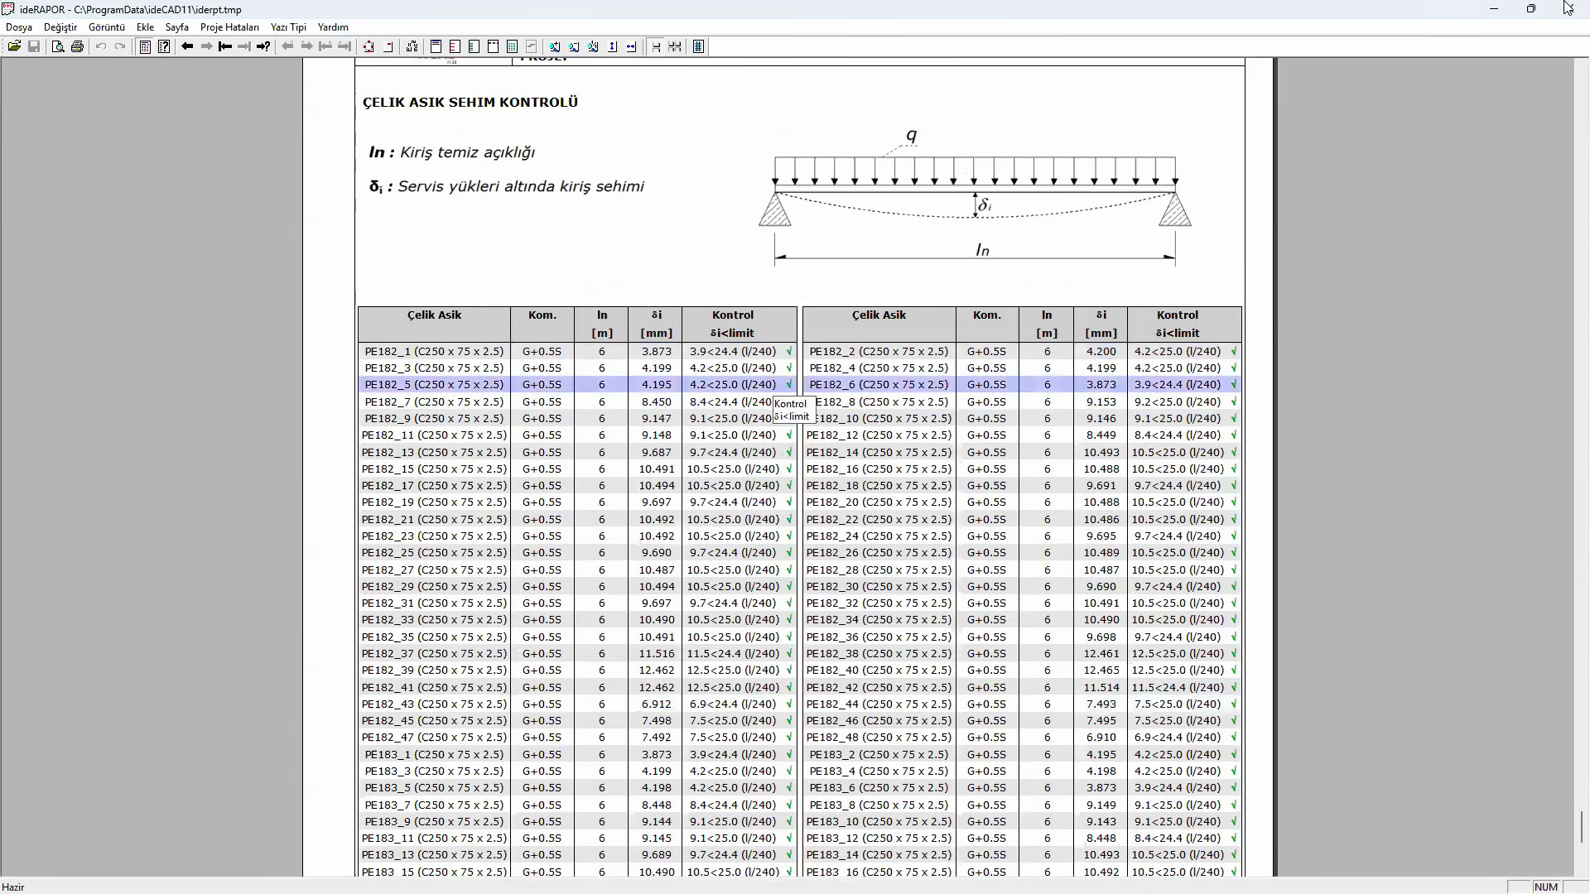
- Leave the purlin report and generate the detailed steel takeoff (Detaylı Çelik Metrajı) for the cold-formed purlin model
left_click(1530, 9)
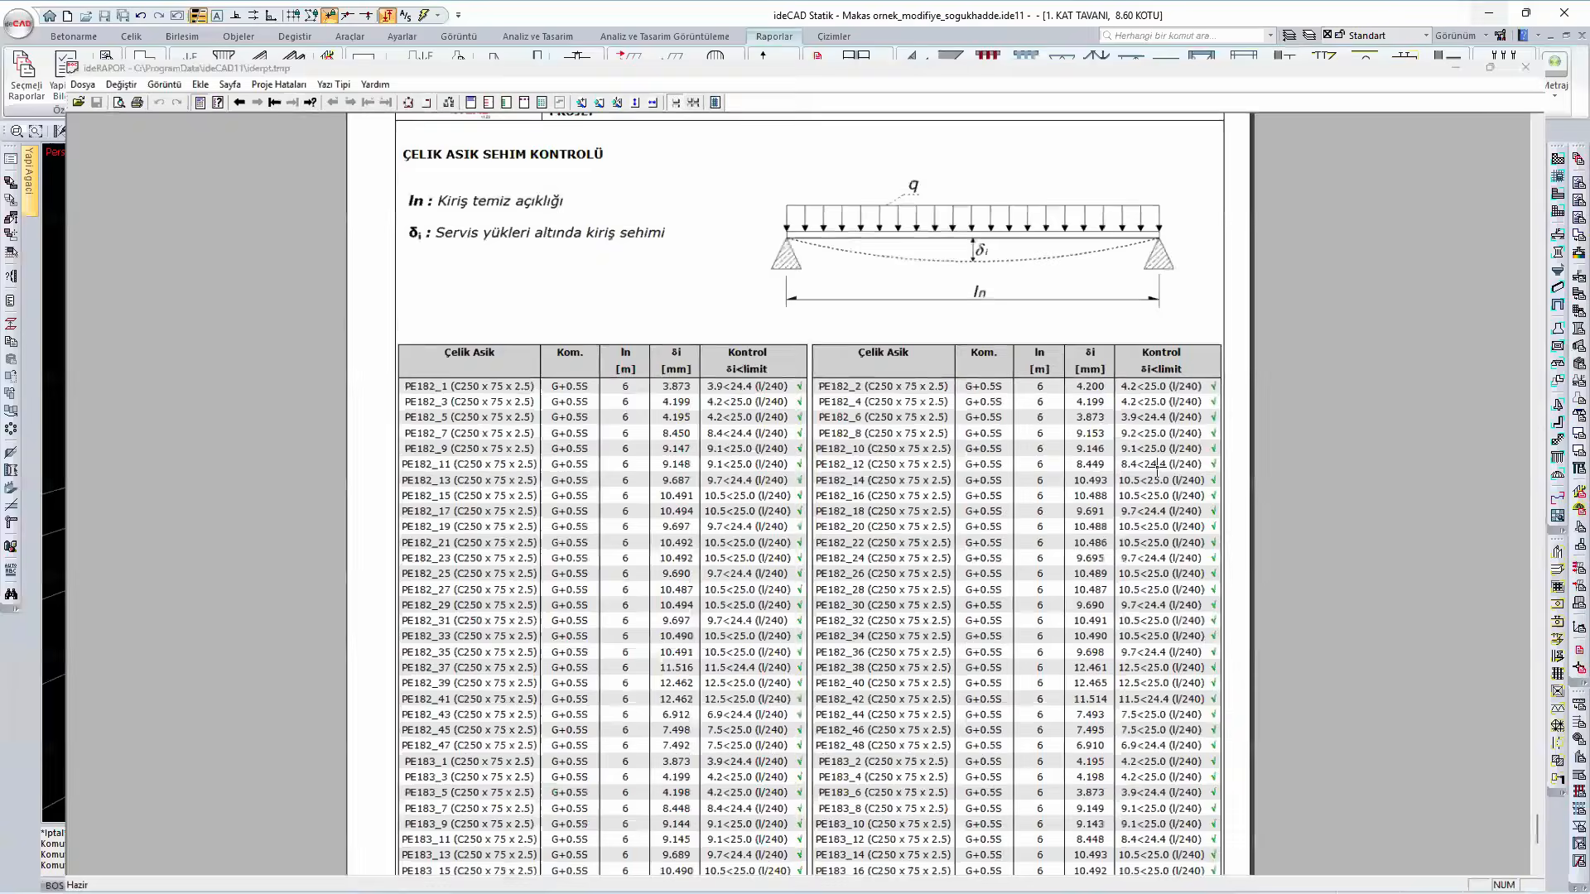
left_click(1526, 67)
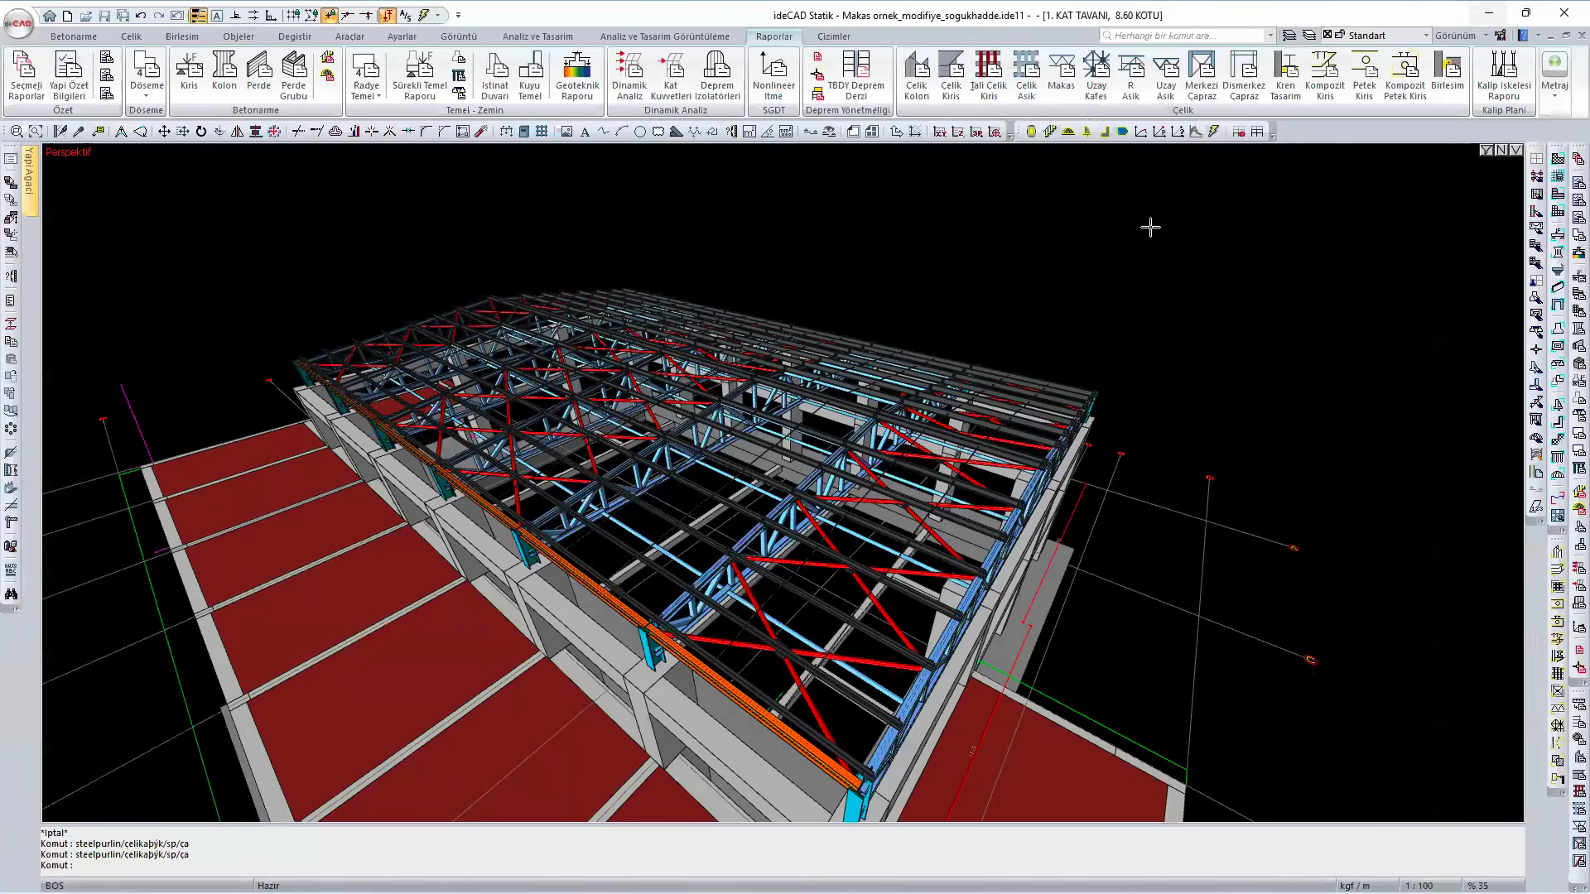
left_click(1555, 97)
left_click(1556, 154)
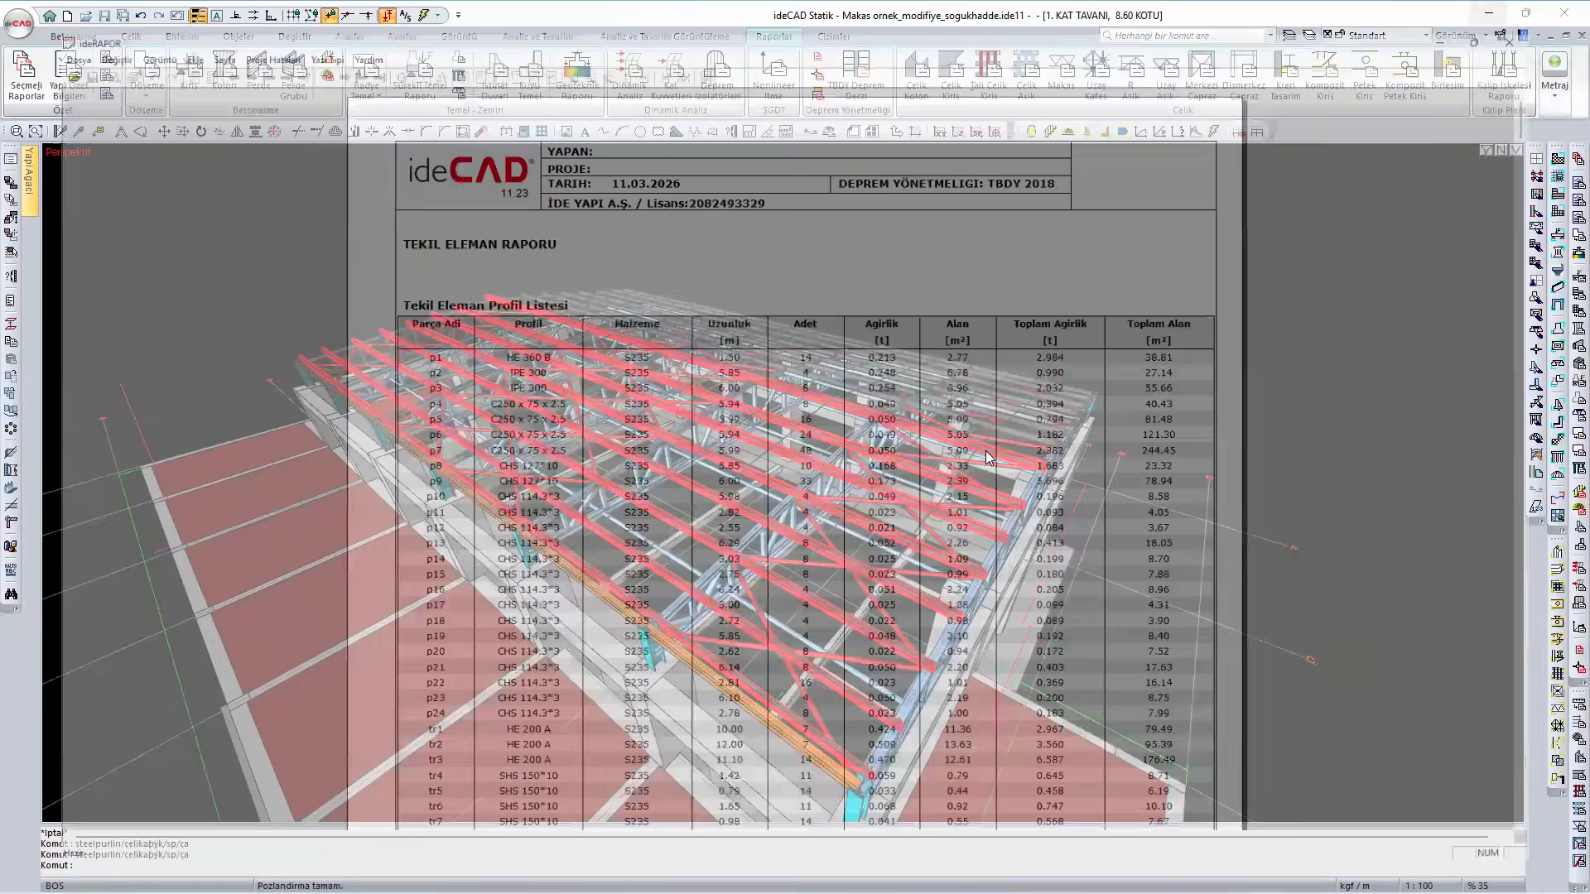
- Review the Tekil Eleman Profil Listesi and the Genel Profil Listesi with lengths, weights and areas per profile
scroll(660, 438, "down", 12)
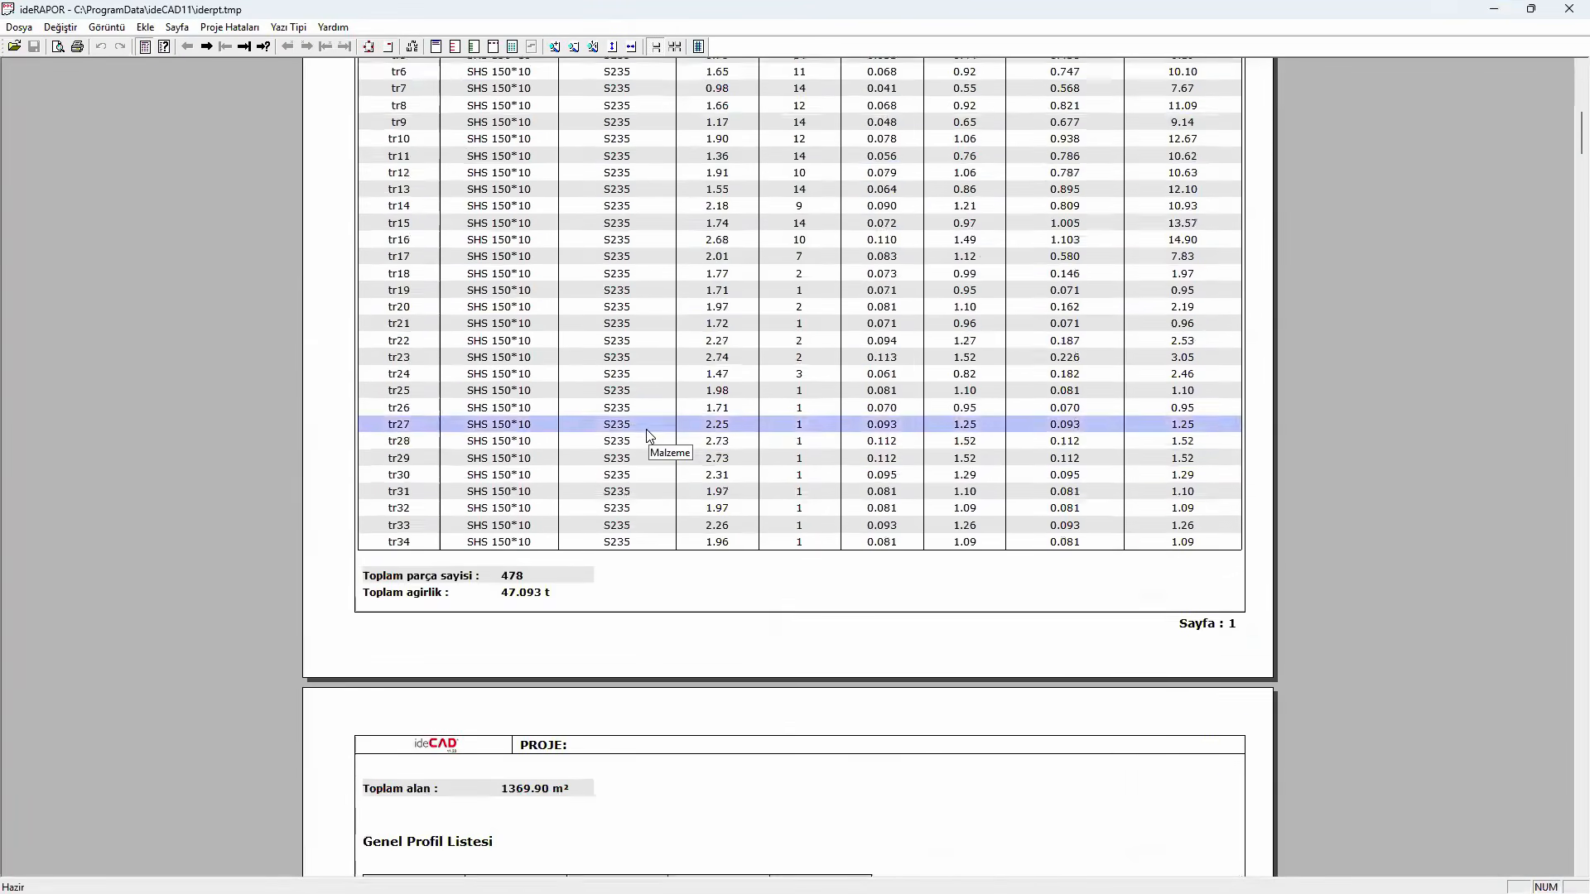
scroll(650, 436, "down", 3)
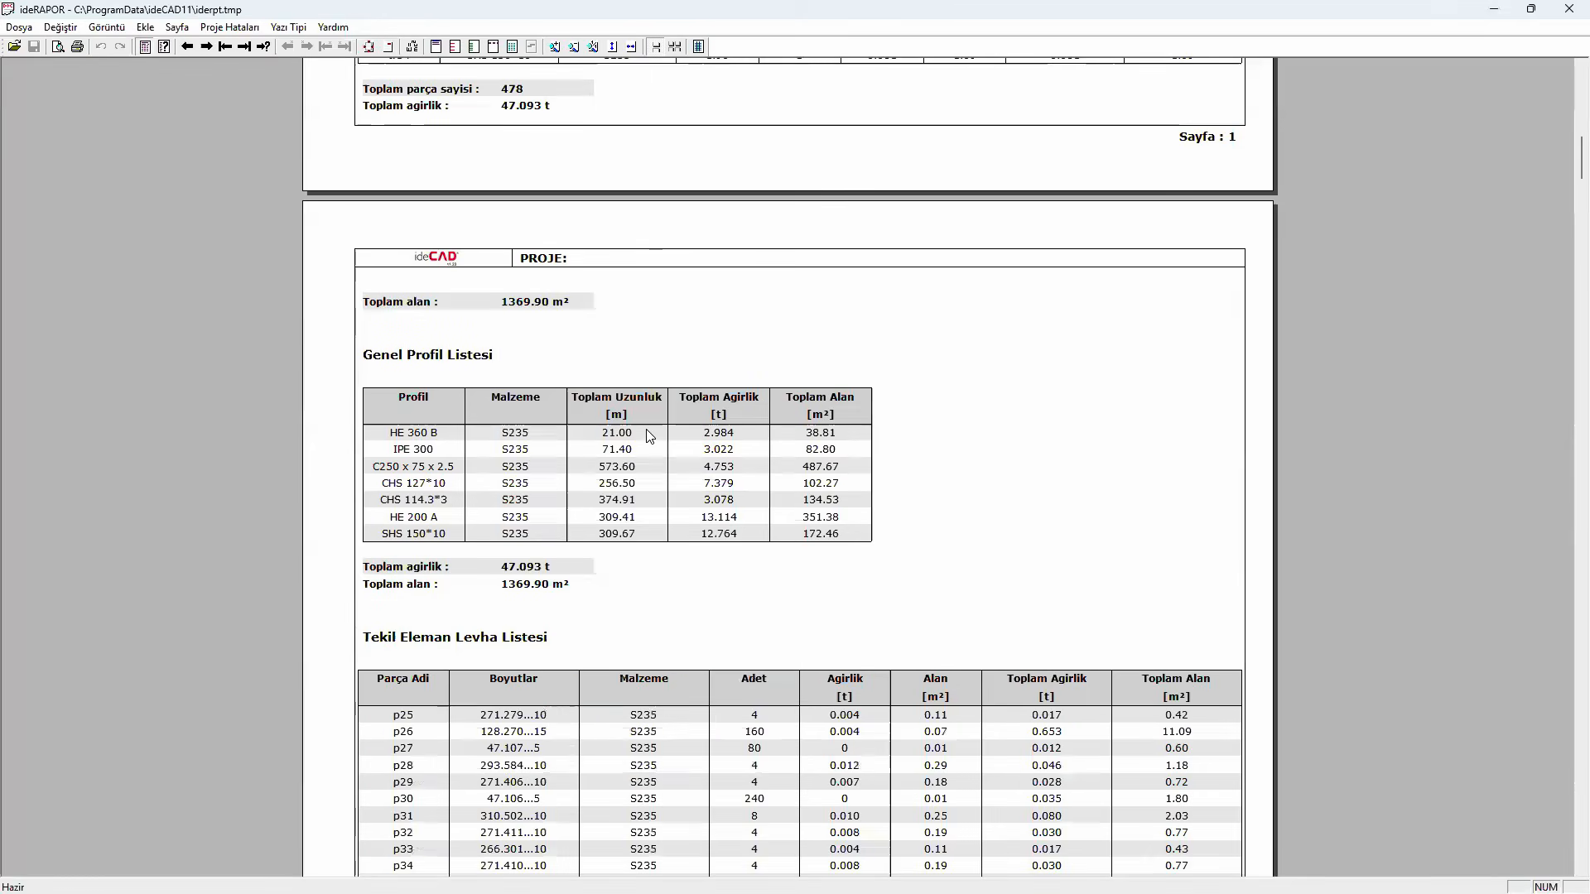
left_click(648, 435)
scroll(648, 436, "down", 2)
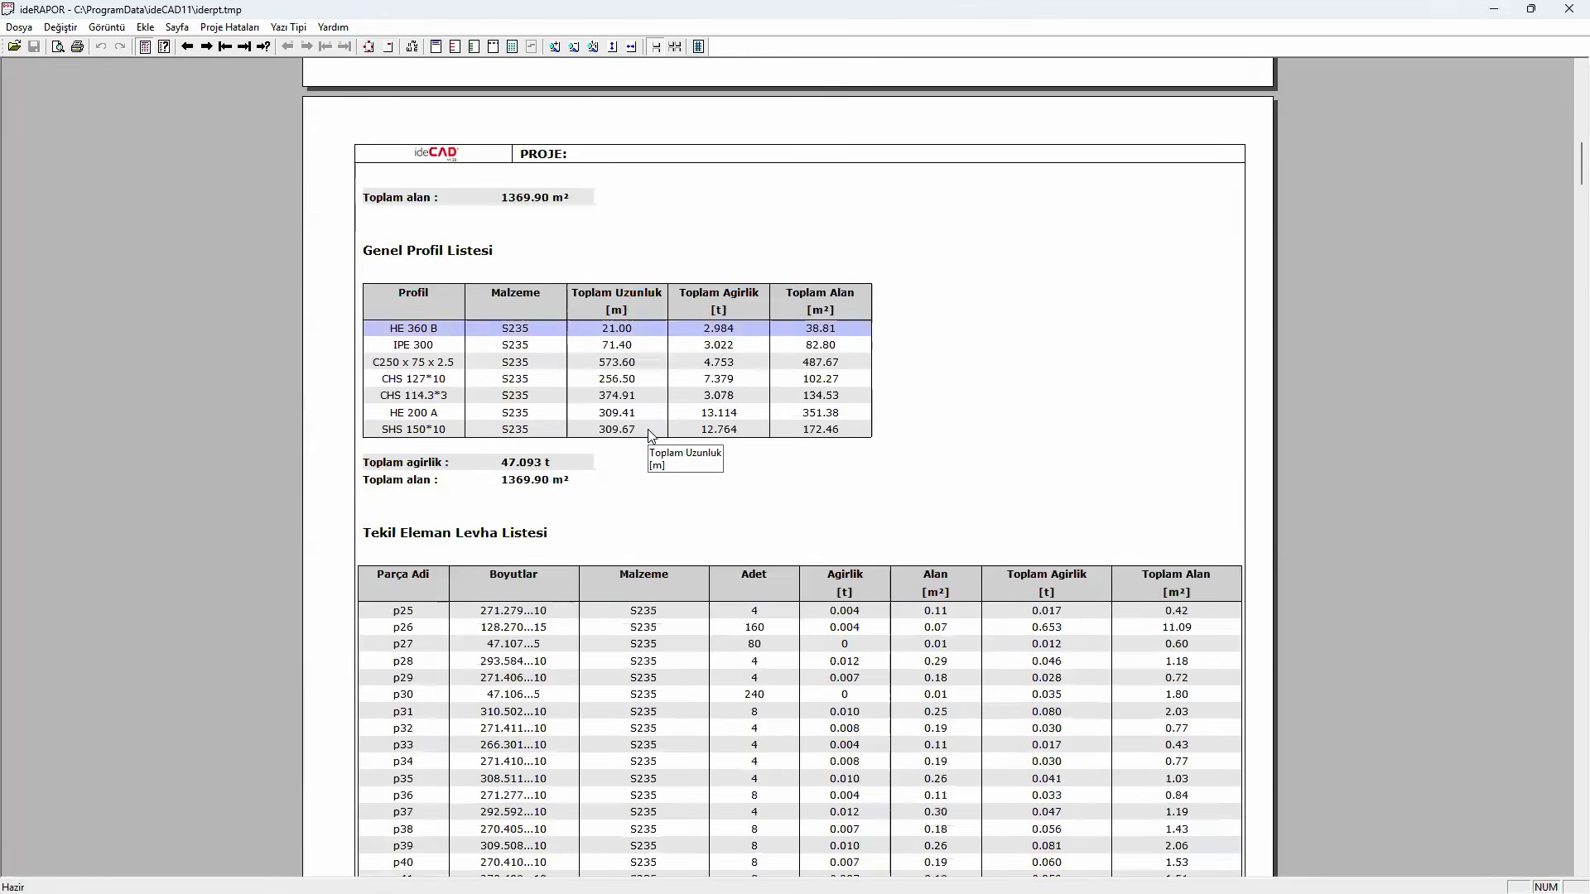
- Review the plate quantities in the Tekil Eleman Levha Listesi and the Genel Levha Listesi
scroll(649, 436, "down", 3)
left_click(650, 436)
scroll(650, 434, "down", 2)
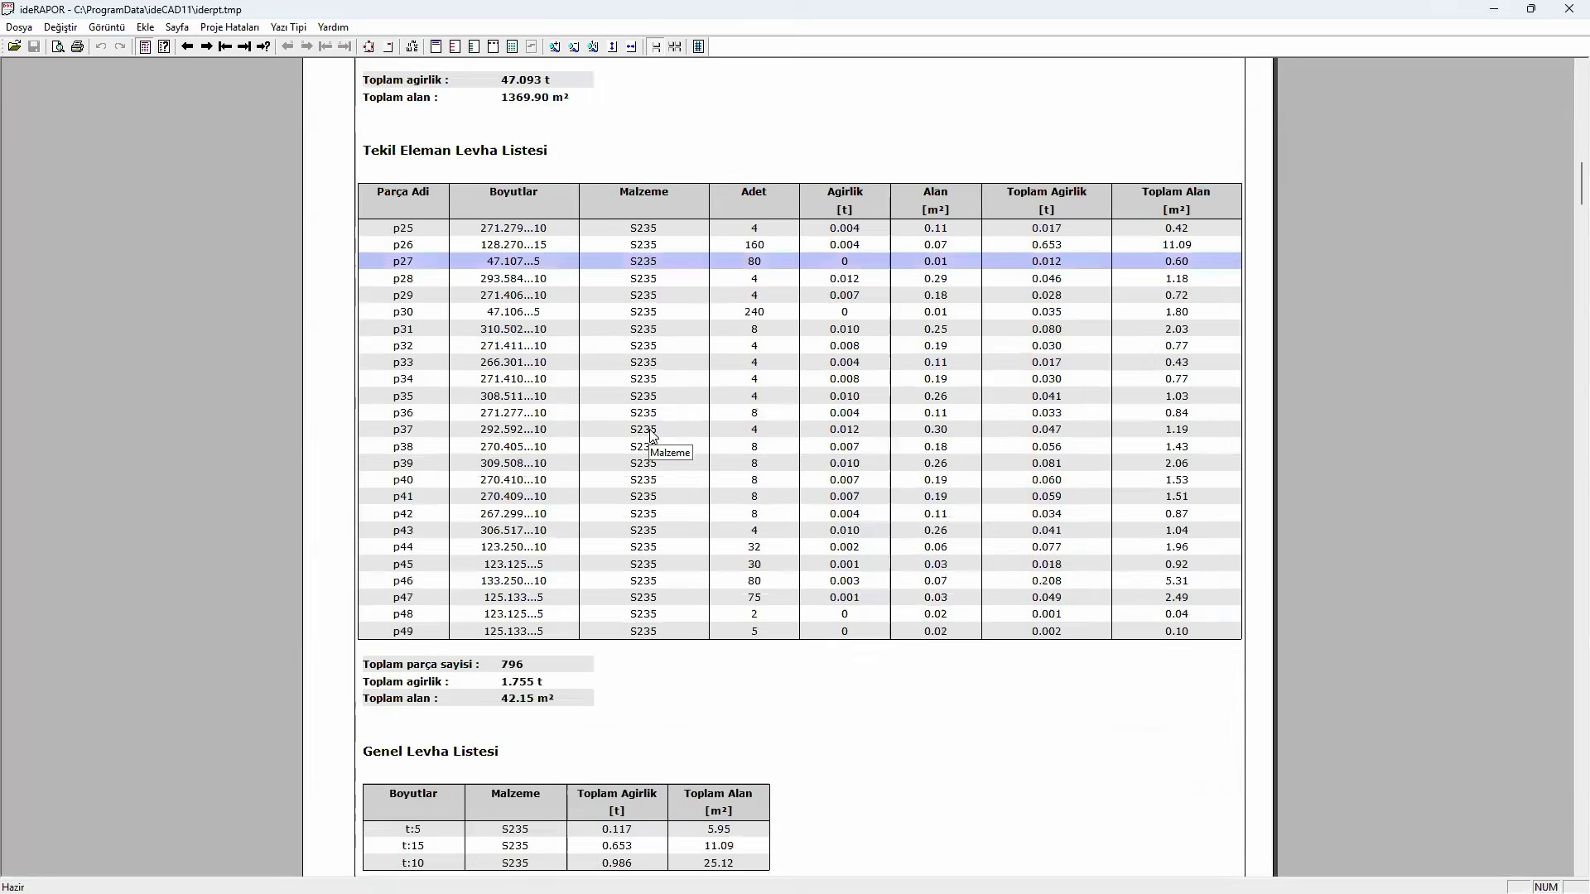
left_click(651, 429)
scroll(652, 433, "down", 2)
left_click(652, 429)
scroll(652, 430, "down", 3)
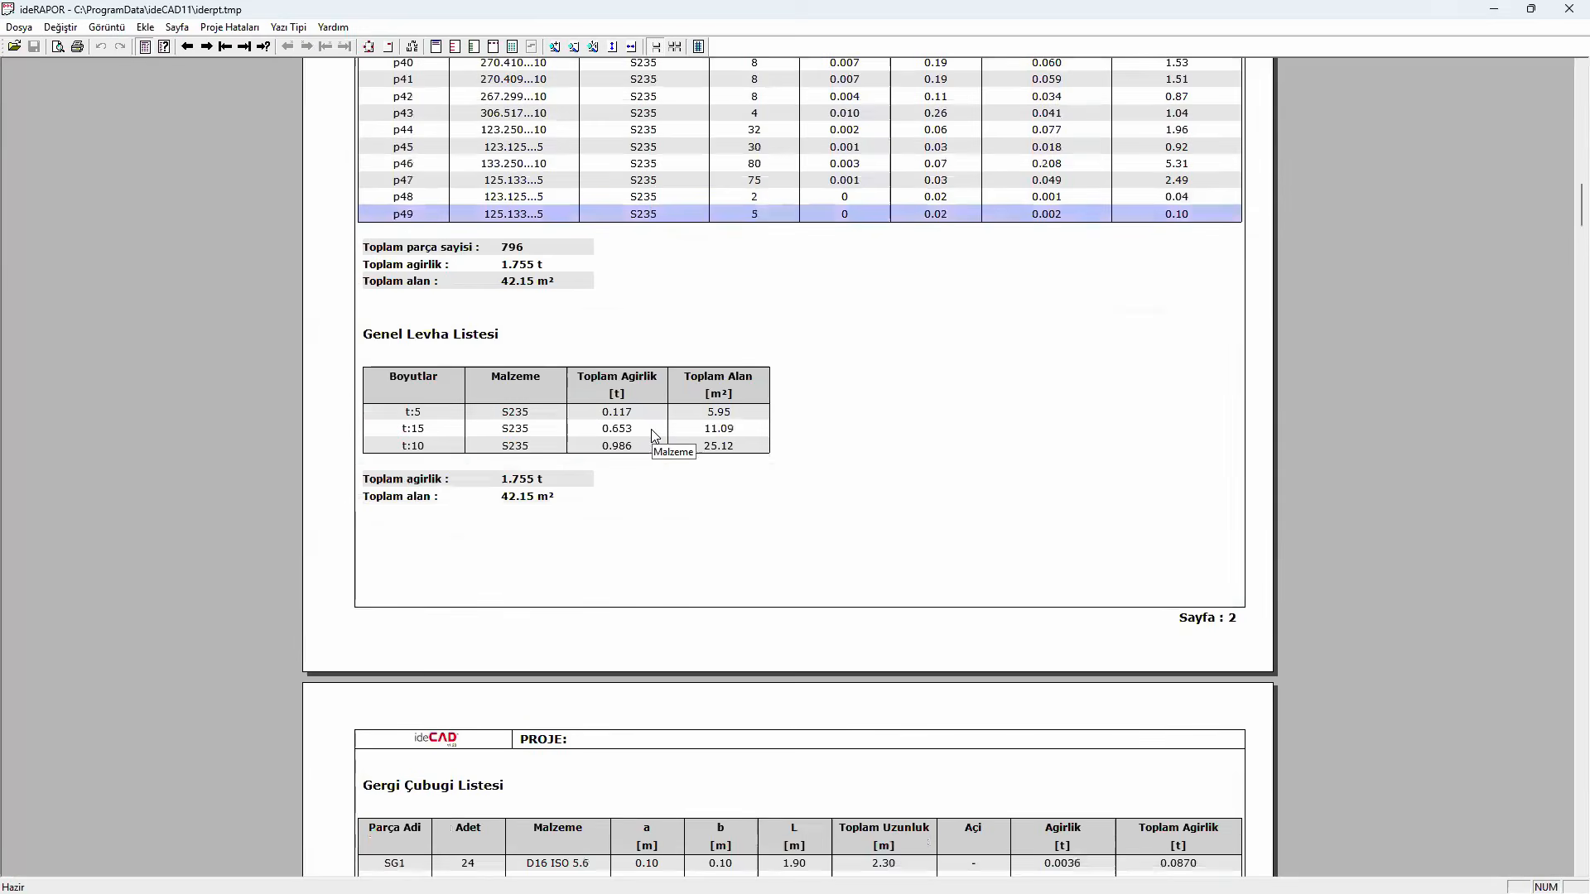
- Review the tie rod list and the assembly totals in the MONTAJ RAPORU section, and minimize the report
scroll(654, 436, "down", 3)
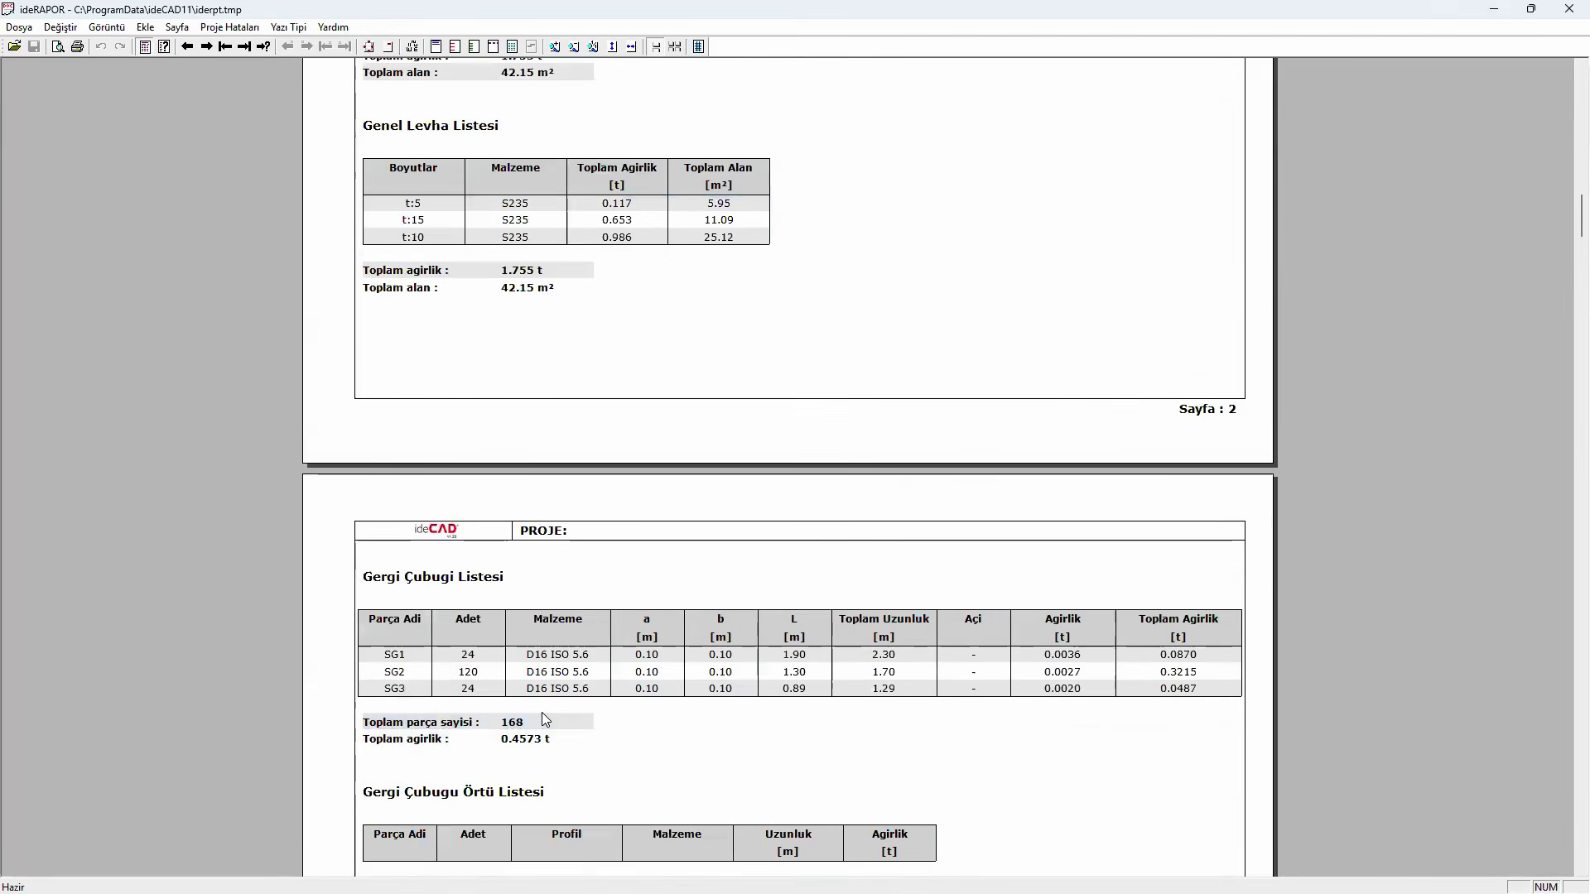
scroll(541, 712, "down", 9)
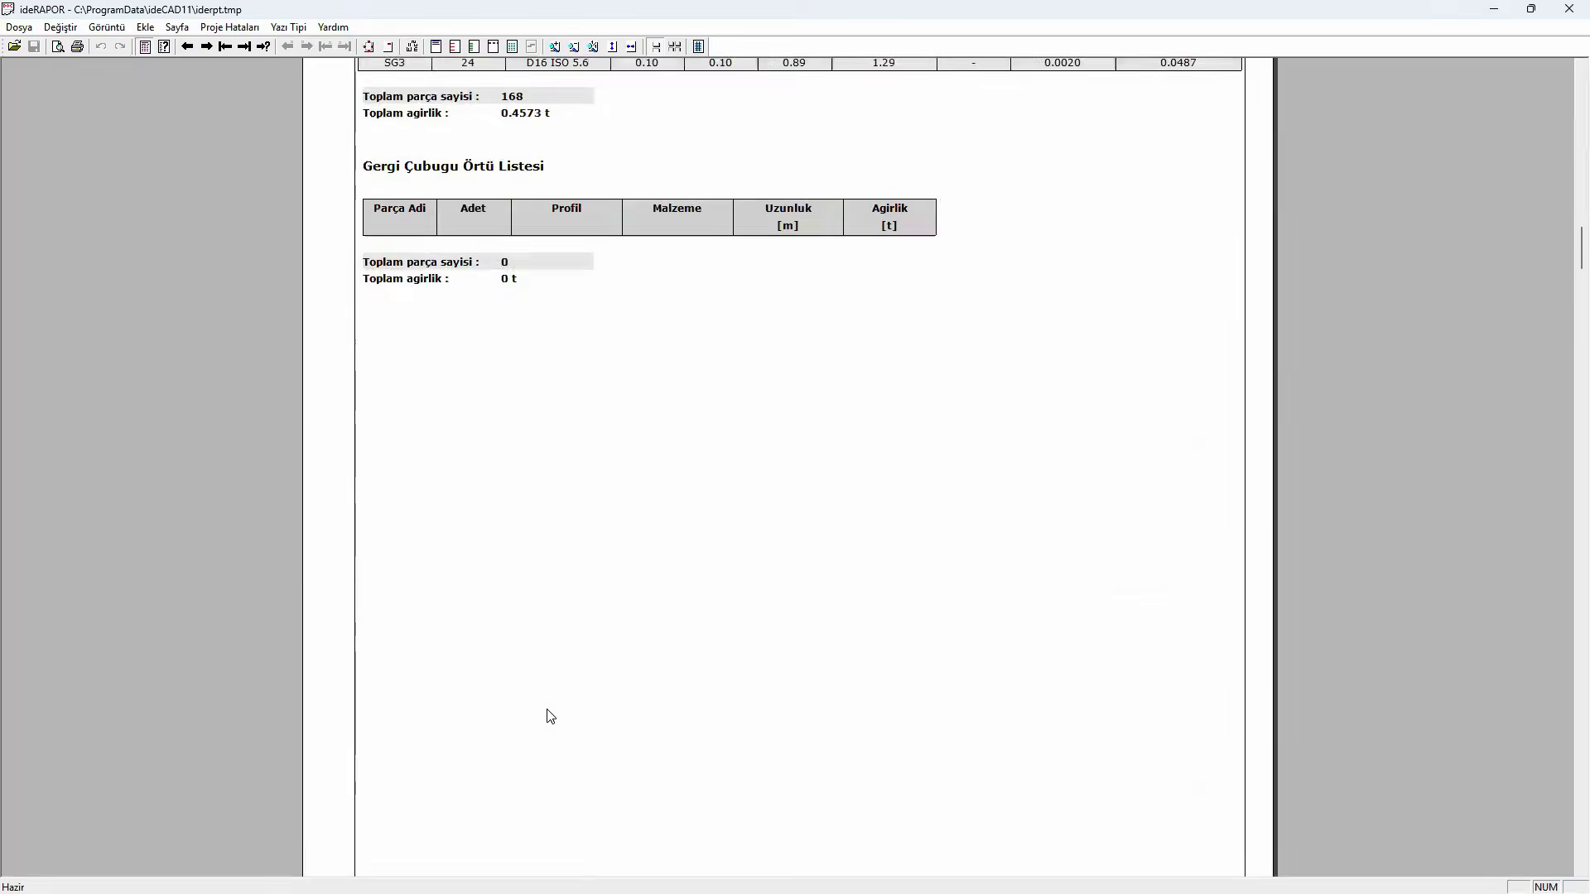
scroll(550, 714, "down", 10)
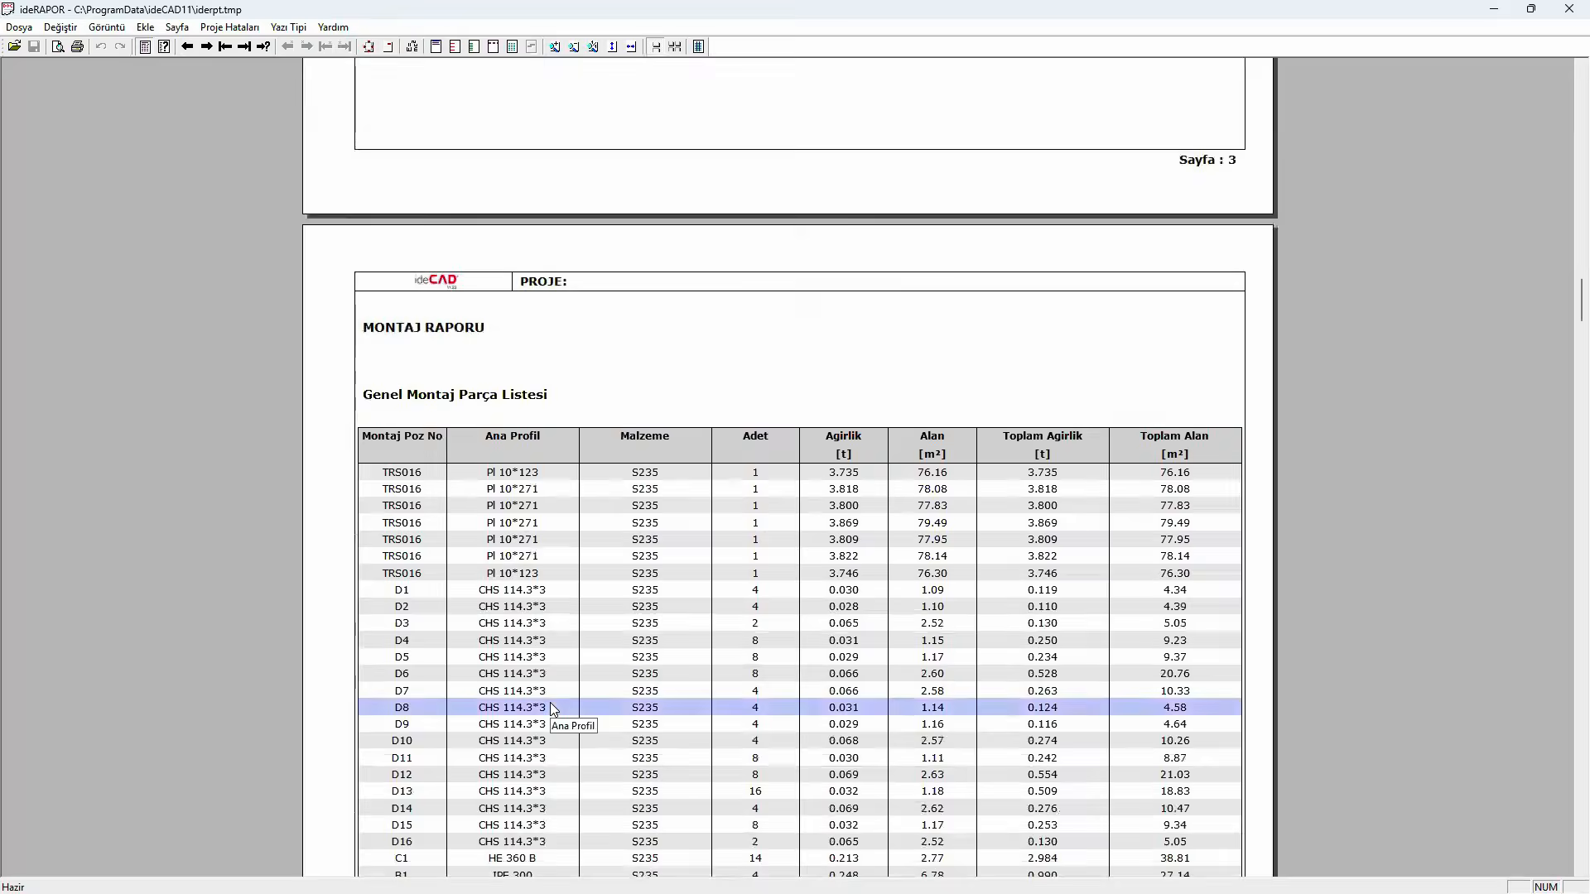
scroll(552, 709, "down", 5)
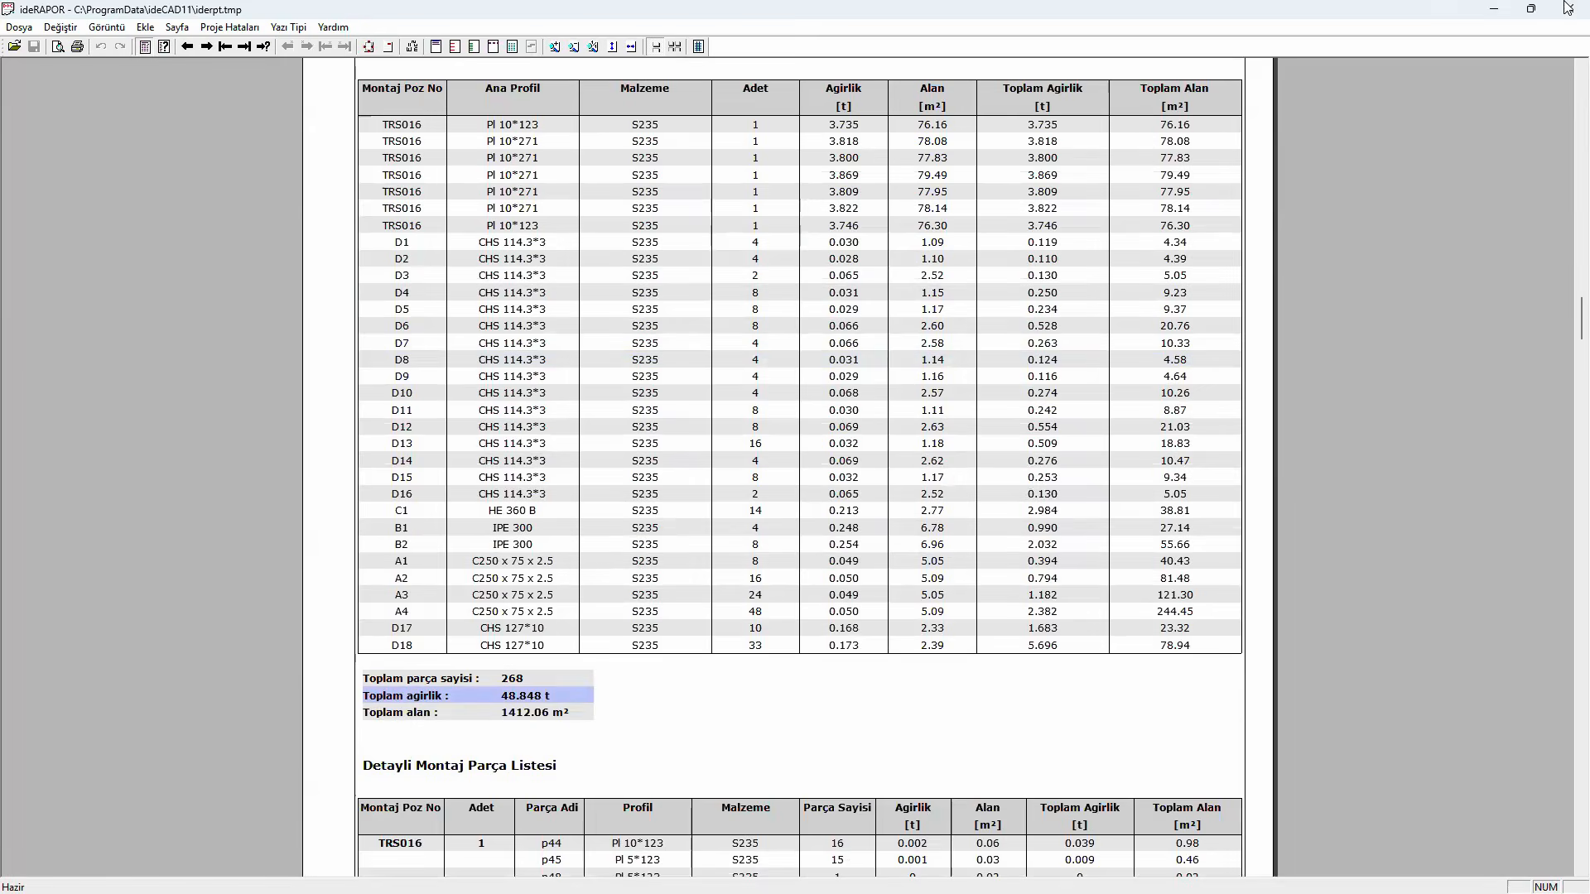
left_click(1493, 9)
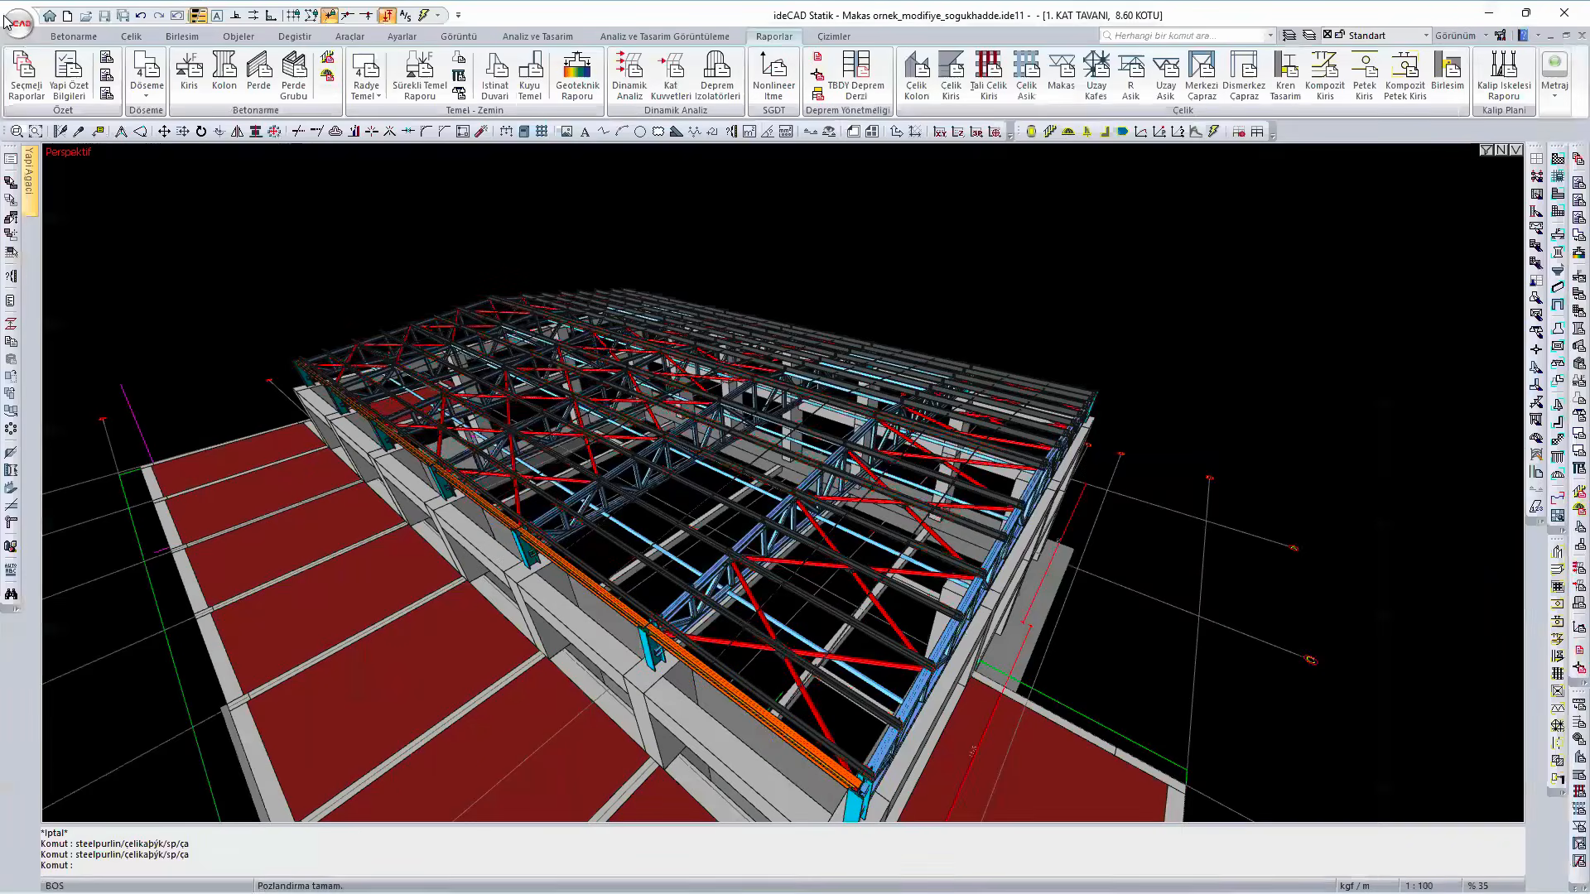
- Open the recent project Makas ornek_modifiye and answer the save query for the current project
left_click(18, 23)
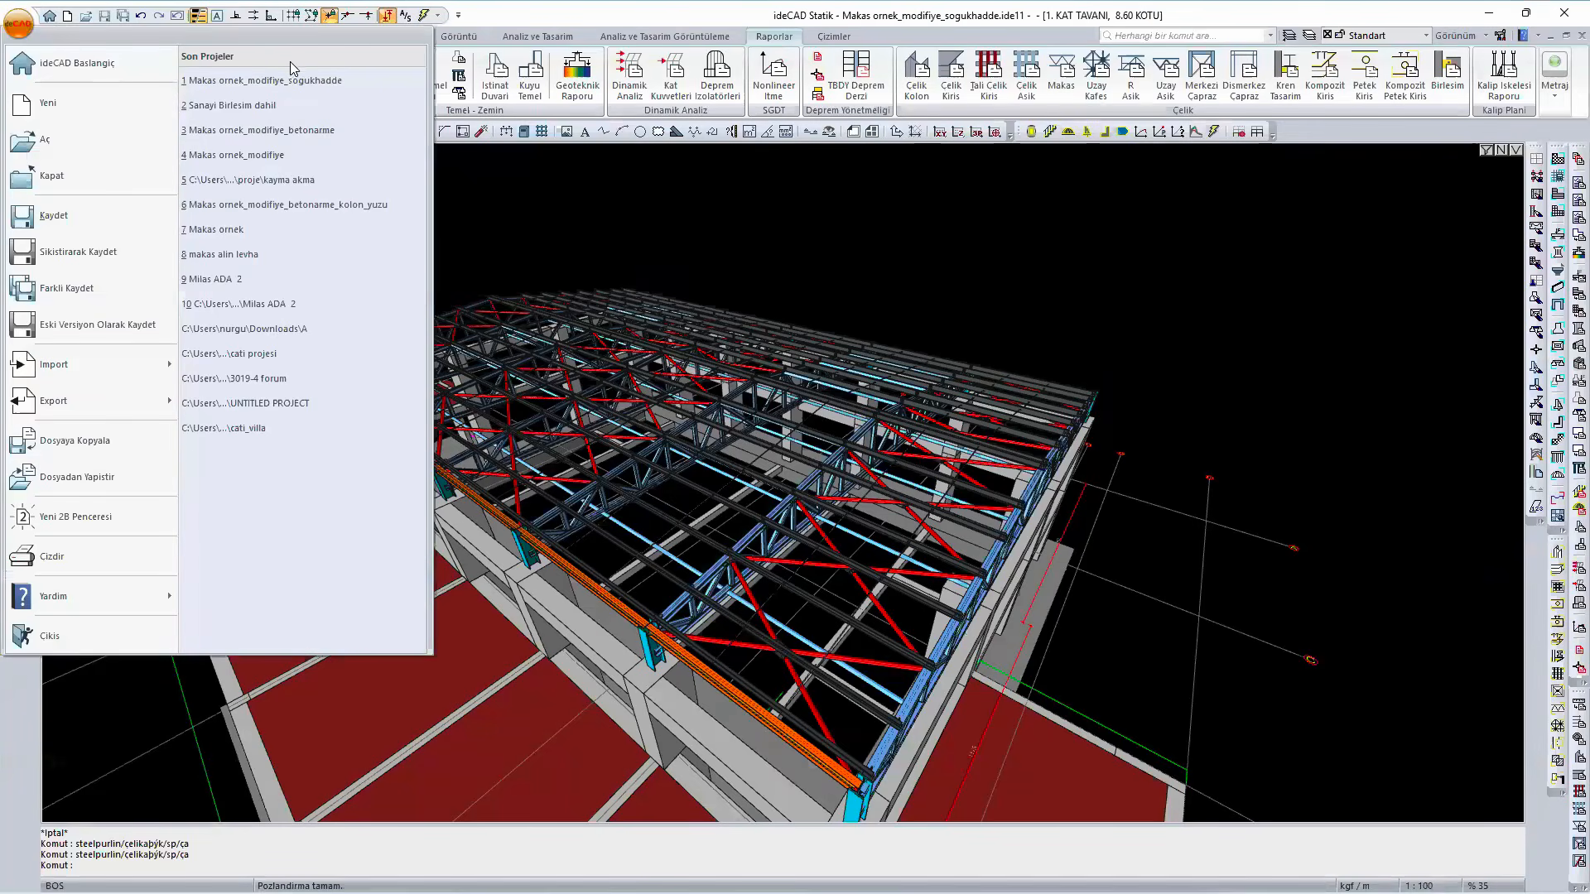
left_click(348, 157)
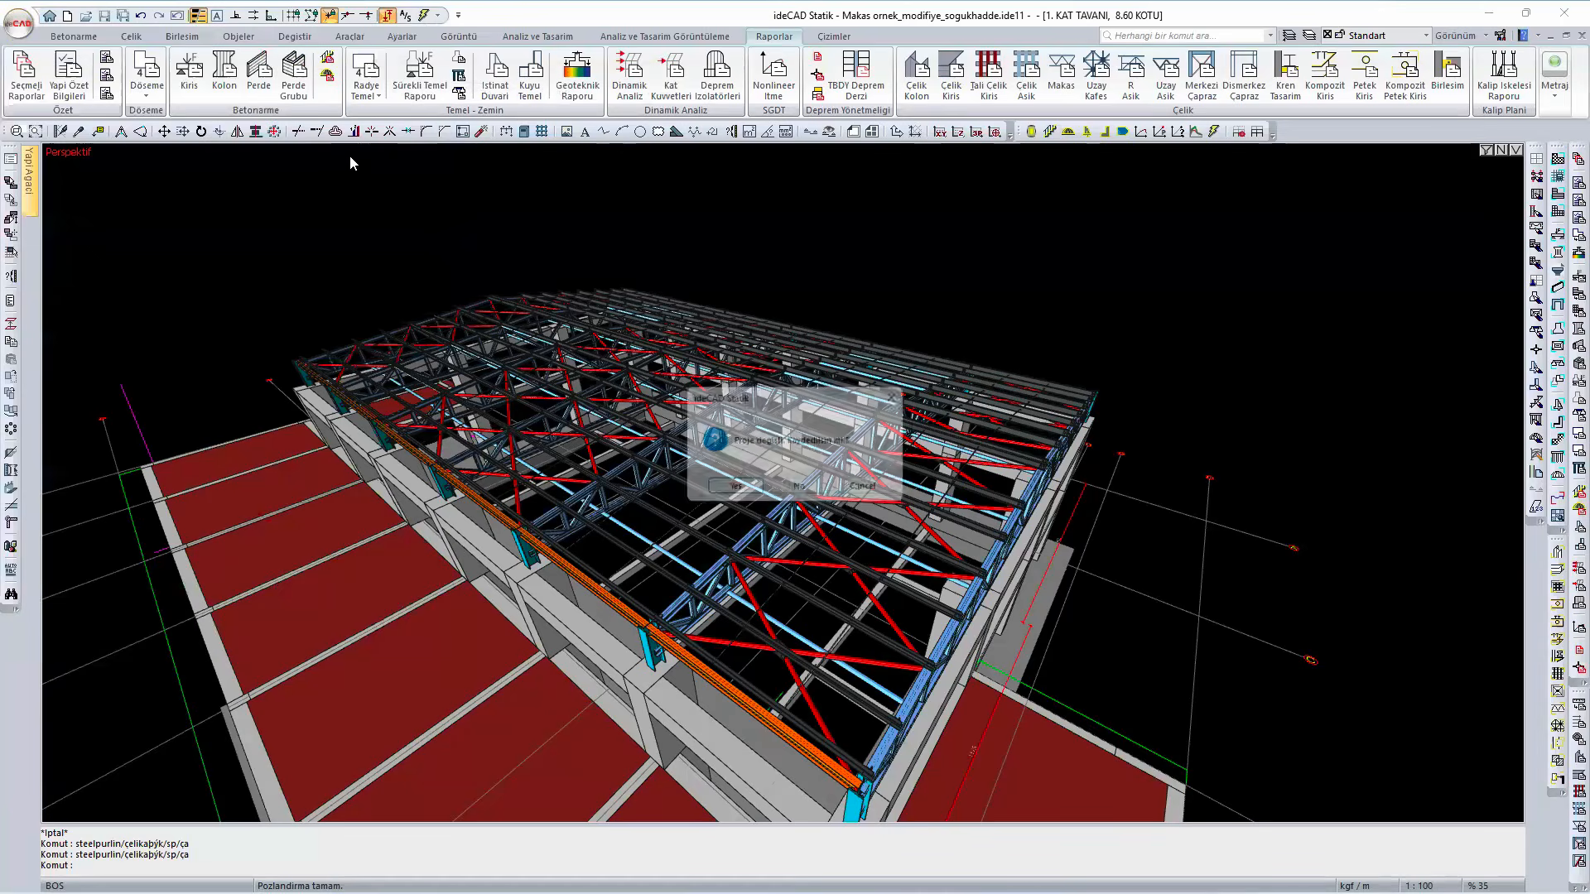
left_click(820, 490)
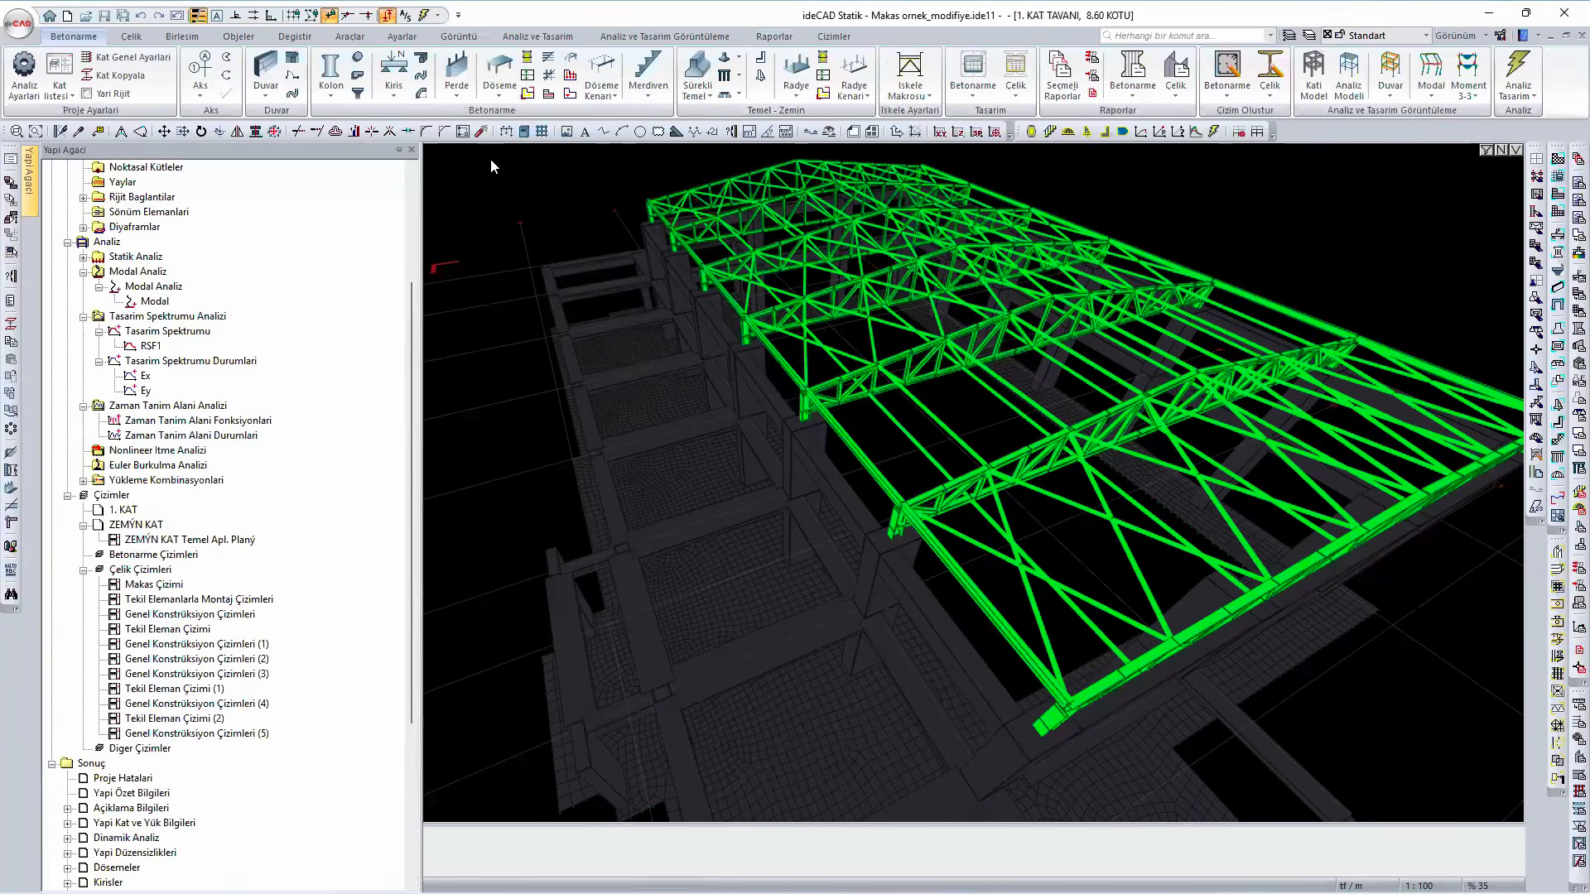
- Return the perspective view to the normal model display and show the hidden roof purlins through the object filter
right_click(491, 166)
left_click(638, 550)
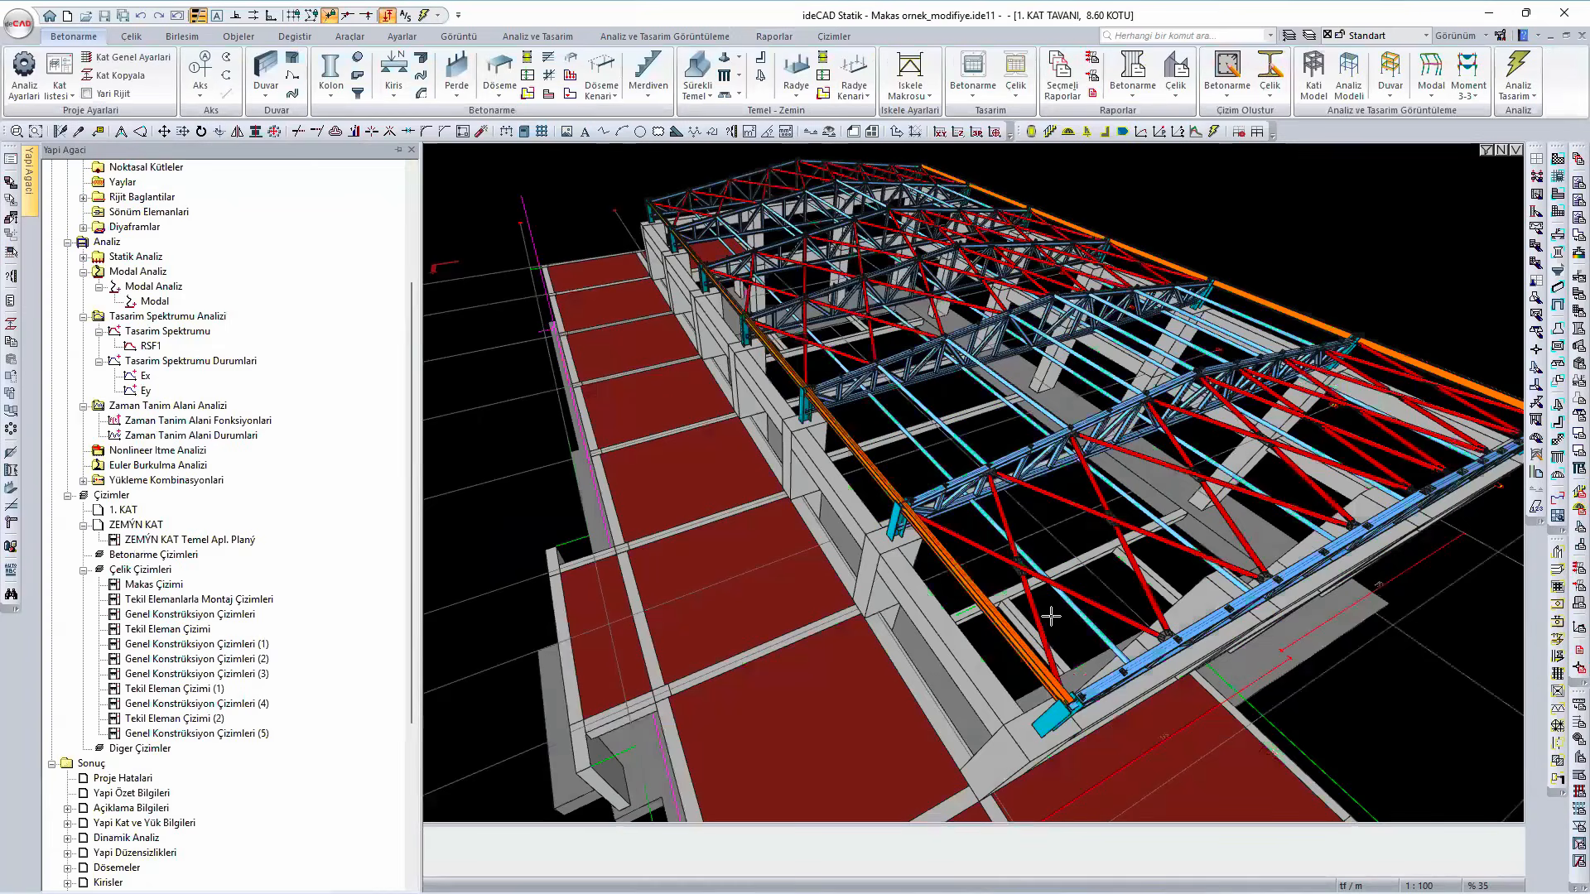
left_click(1487, 150)
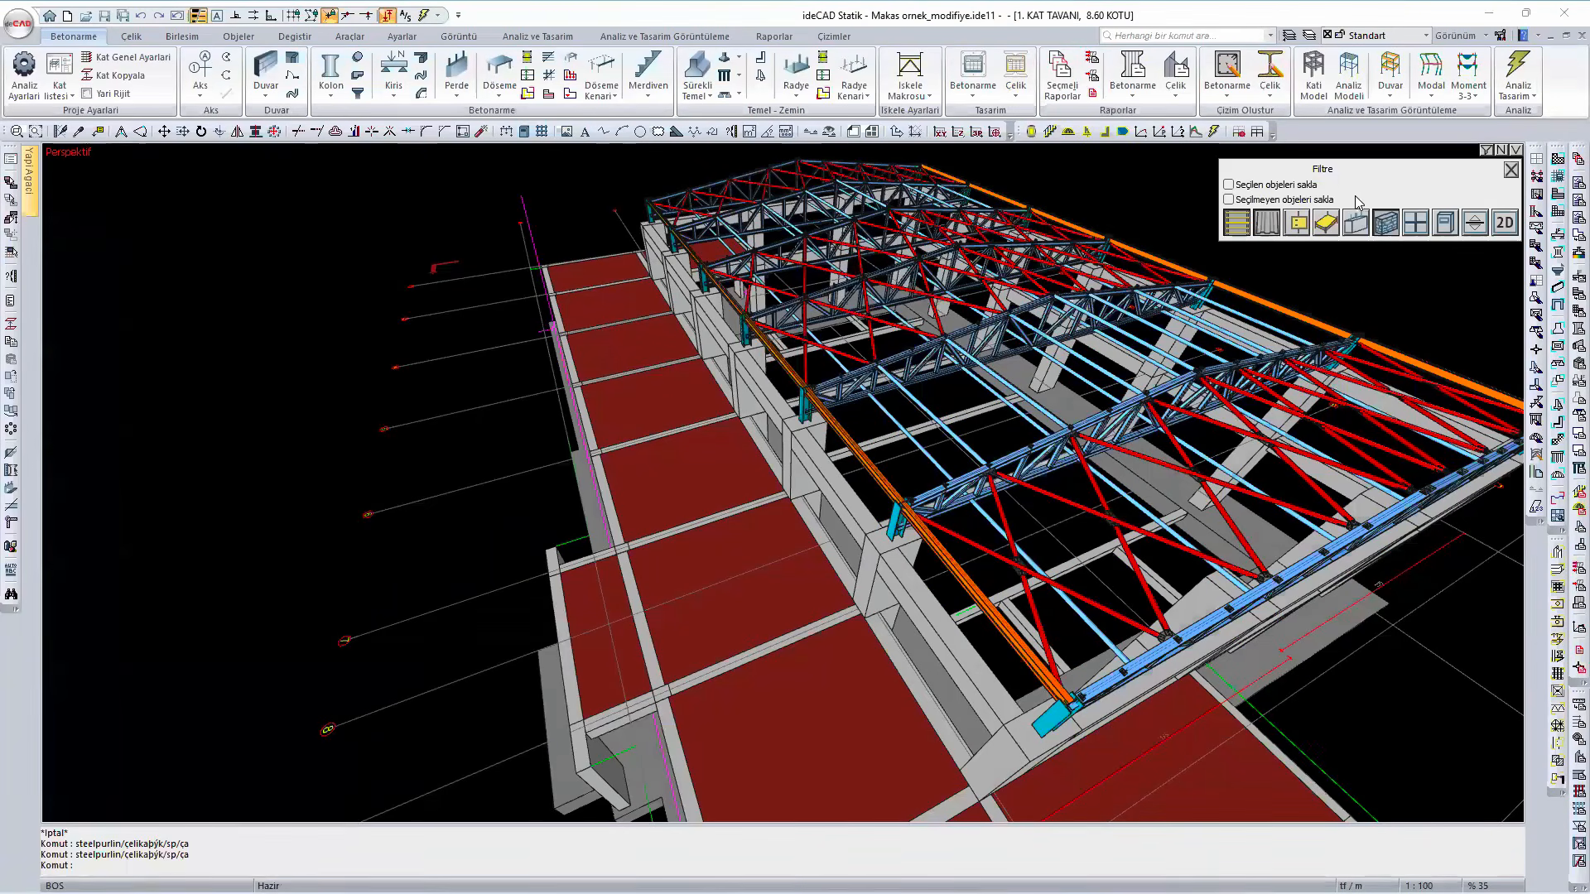
left_click(1233, 224)
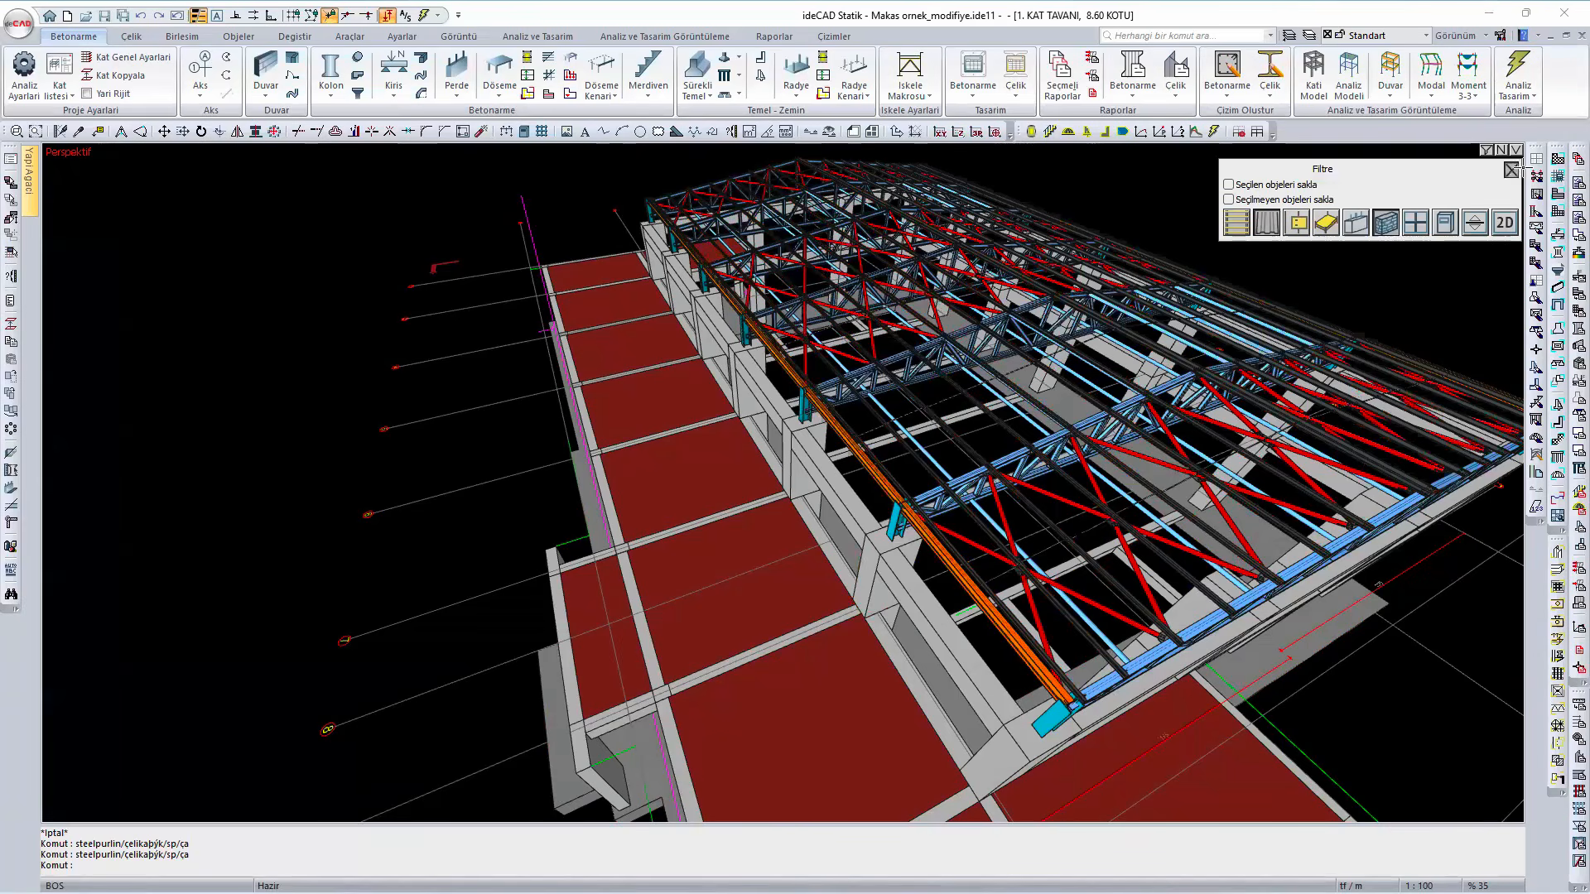
left_click(1511, 170)
- Generate the detailed steel takeoff for Makas ornek_modifiye and review its single-element profile and plate lists
left_click(774, 38)
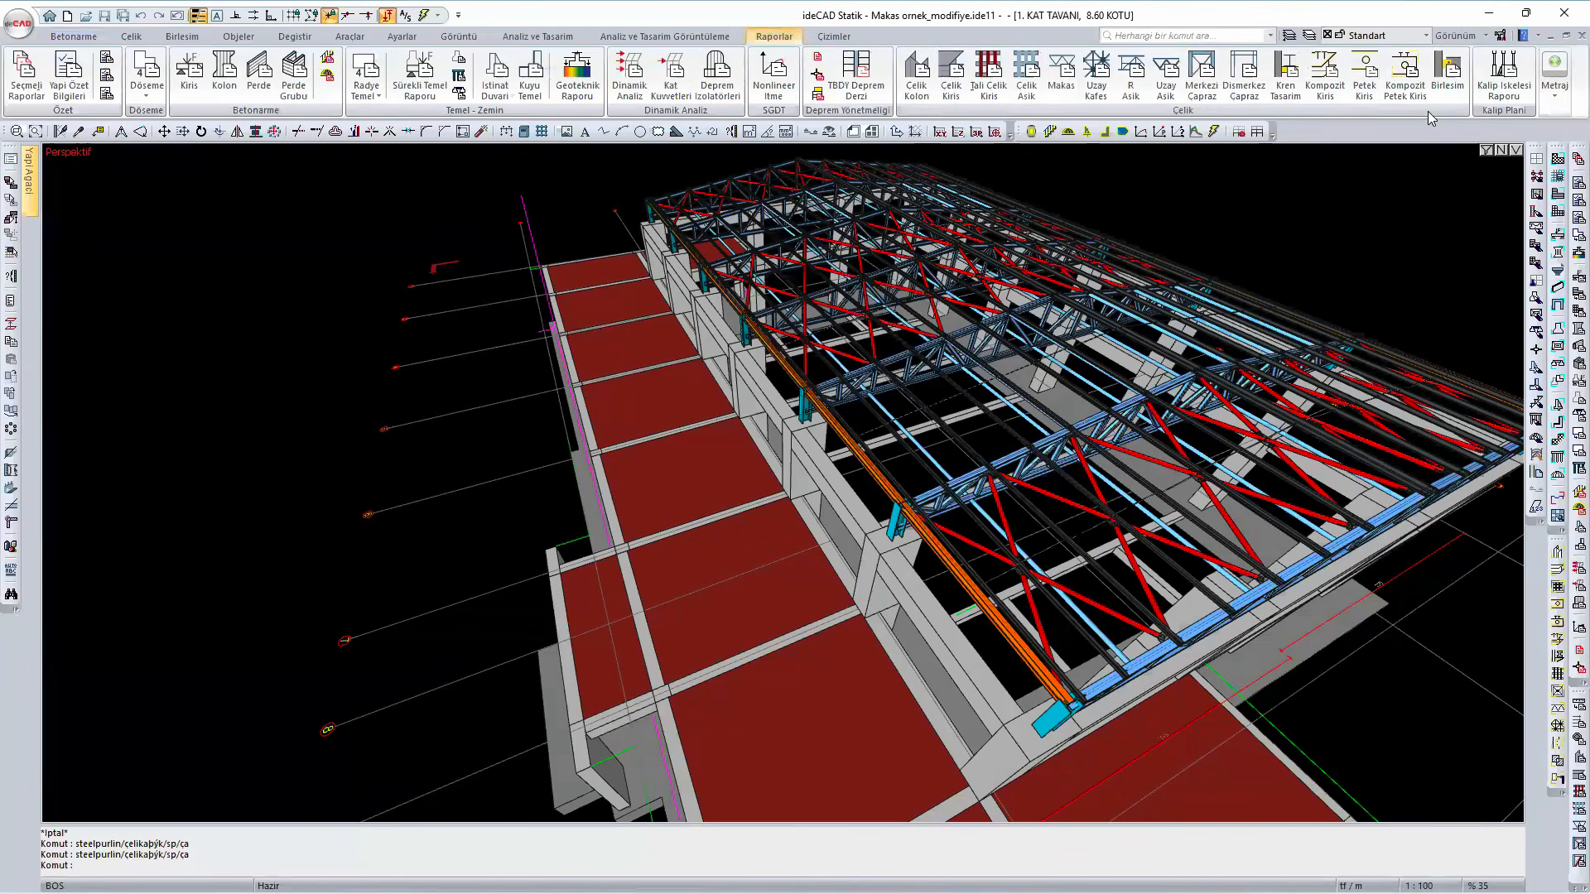
left_click(1554, 92)
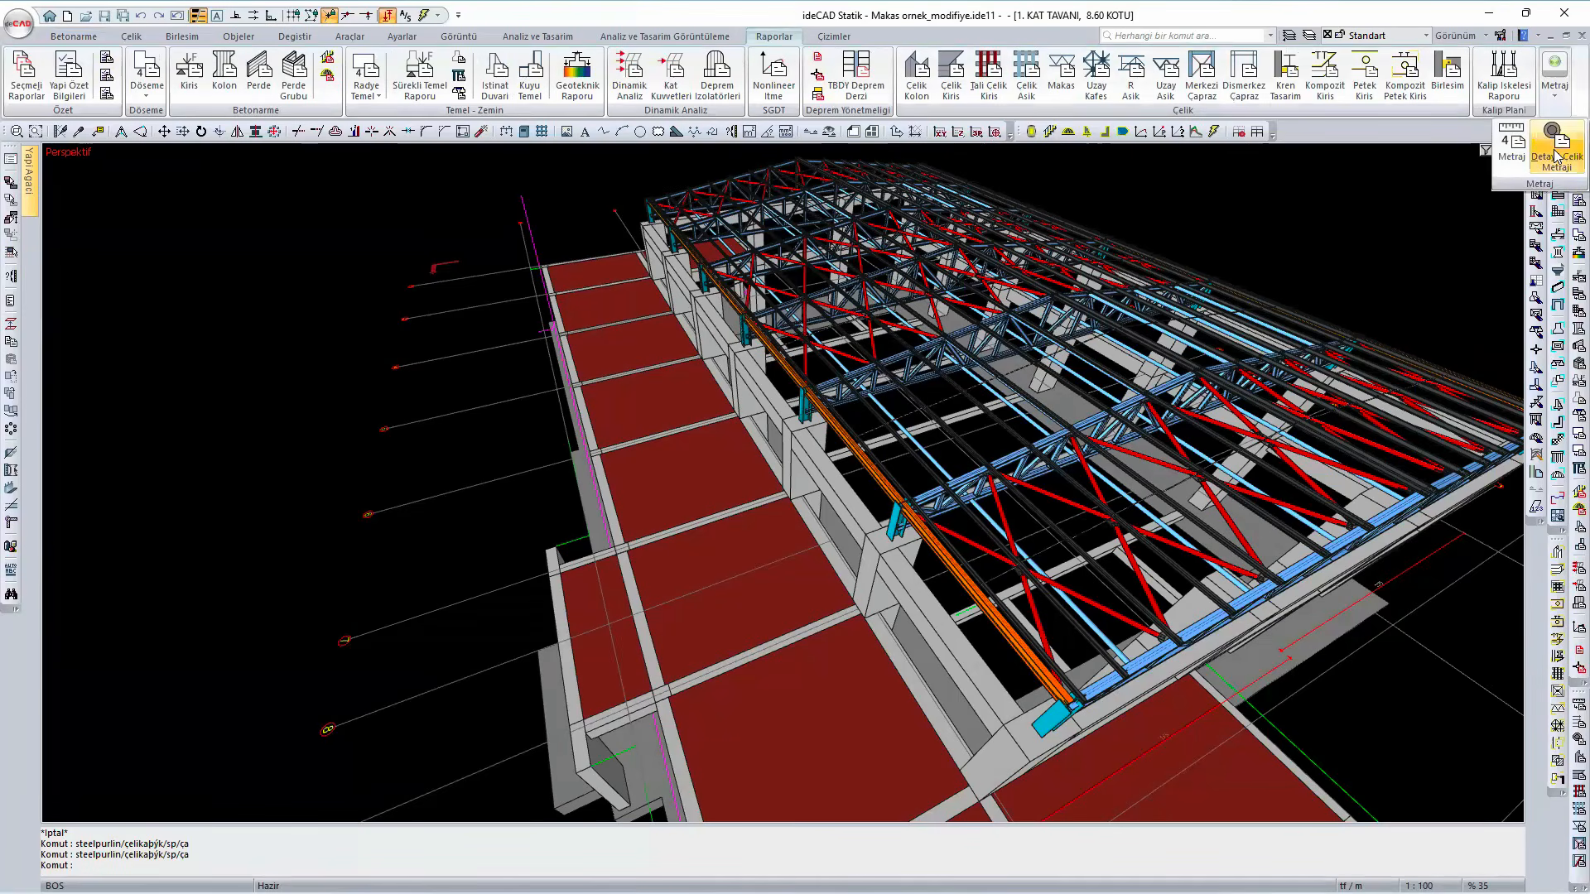
left_click(1556, 157)
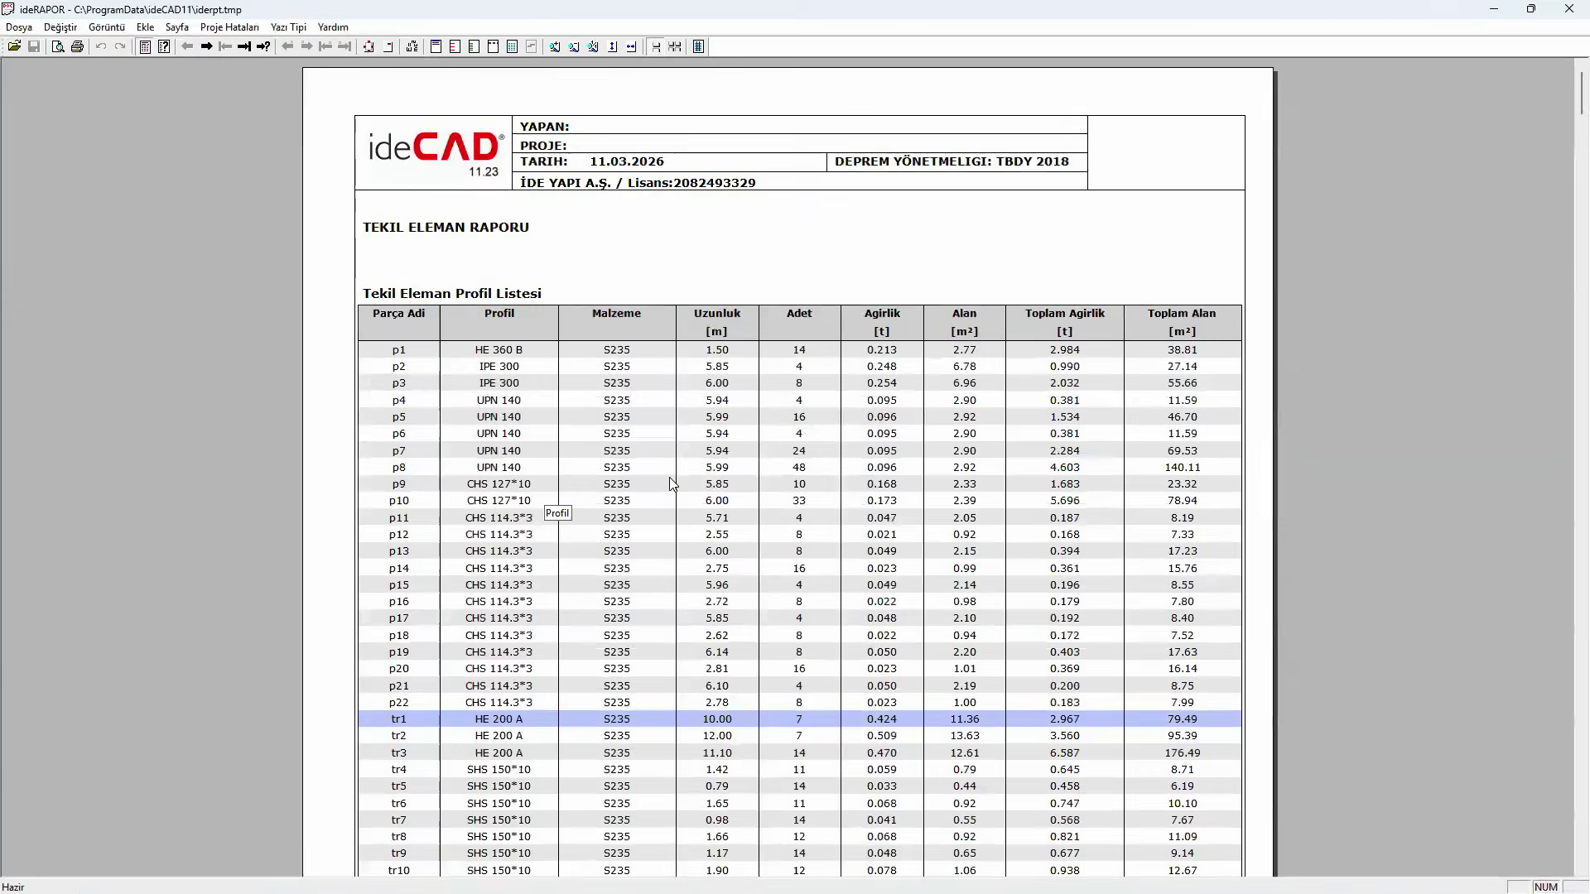
scroll(690, 496, "down", 5)
scroll(687, 489, "down", 20)
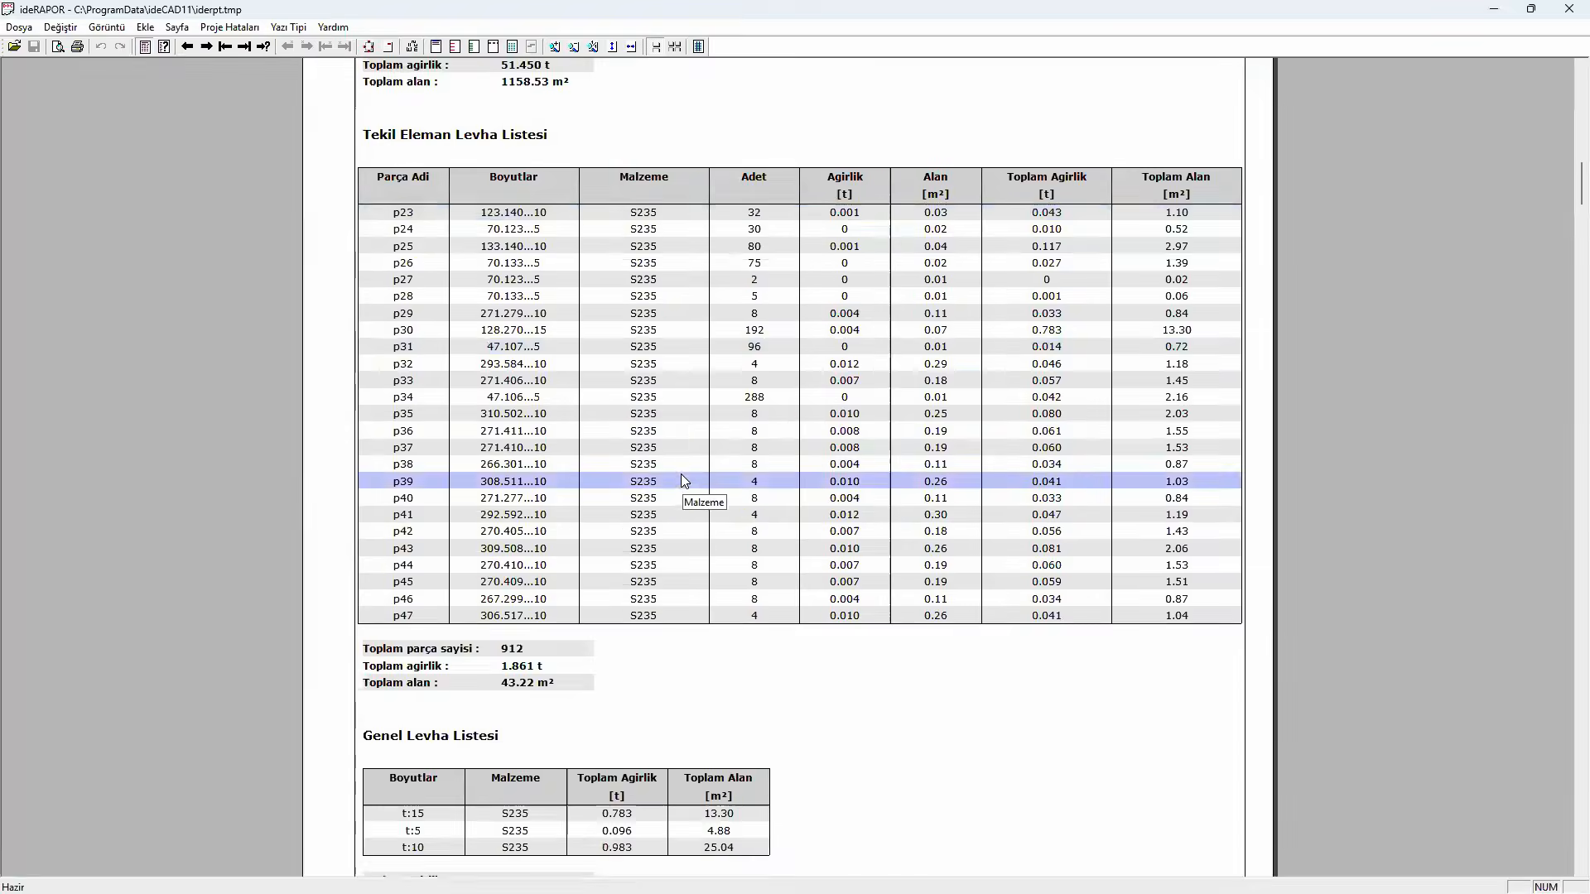
- Review the Genel Montaj Parça Listesi and its totals for the UPN 140 purlin model, and minimize the report
scroll(680, 475, "down", 20)
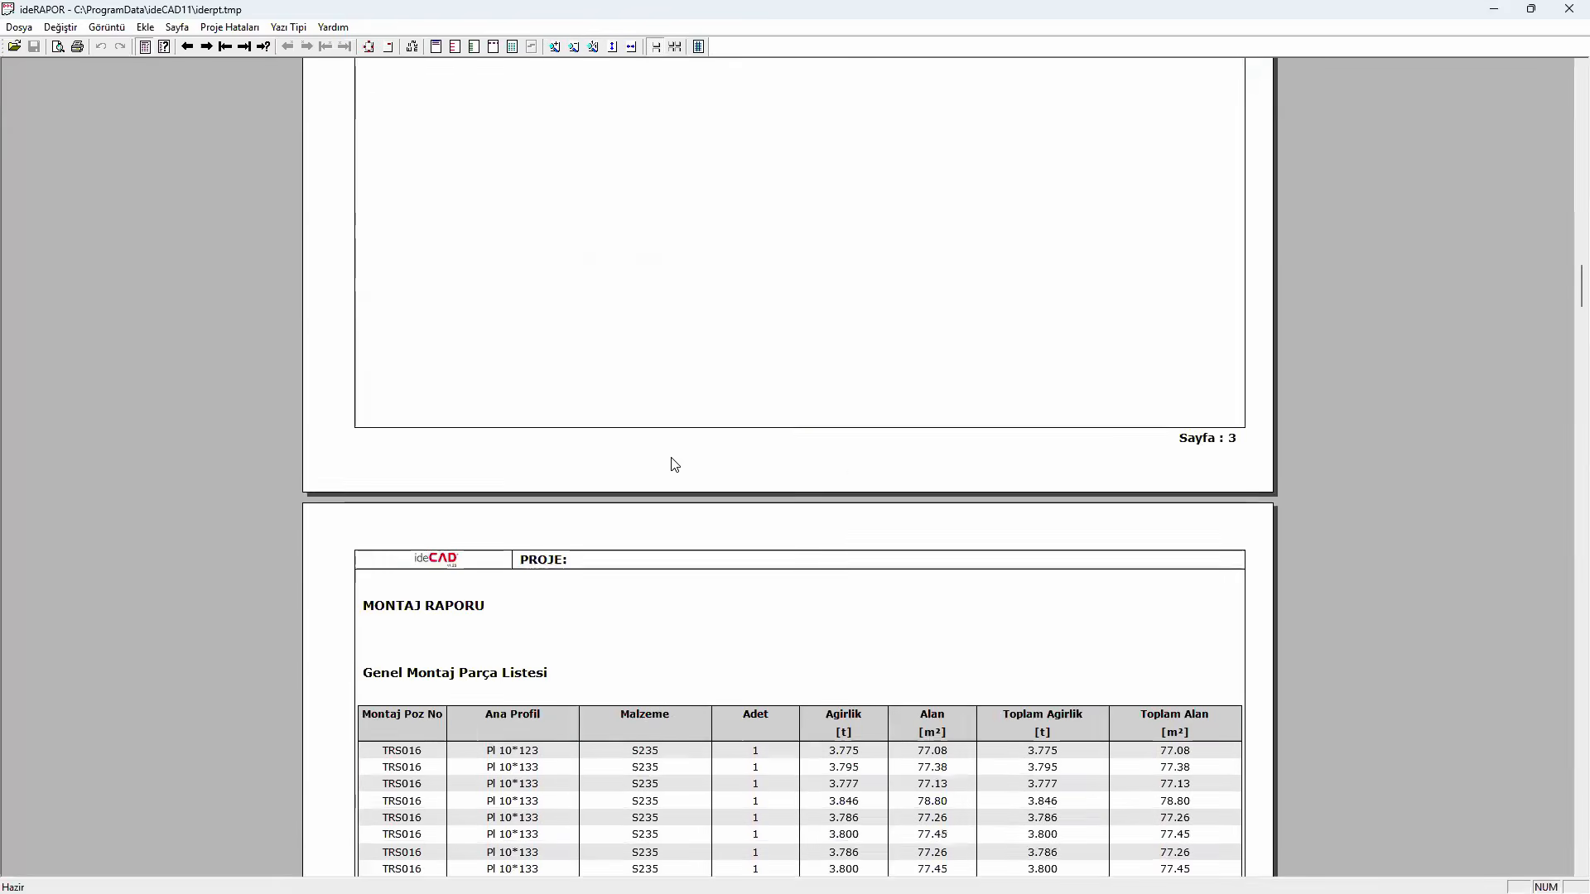
scroll(670, 457, "down", 12)
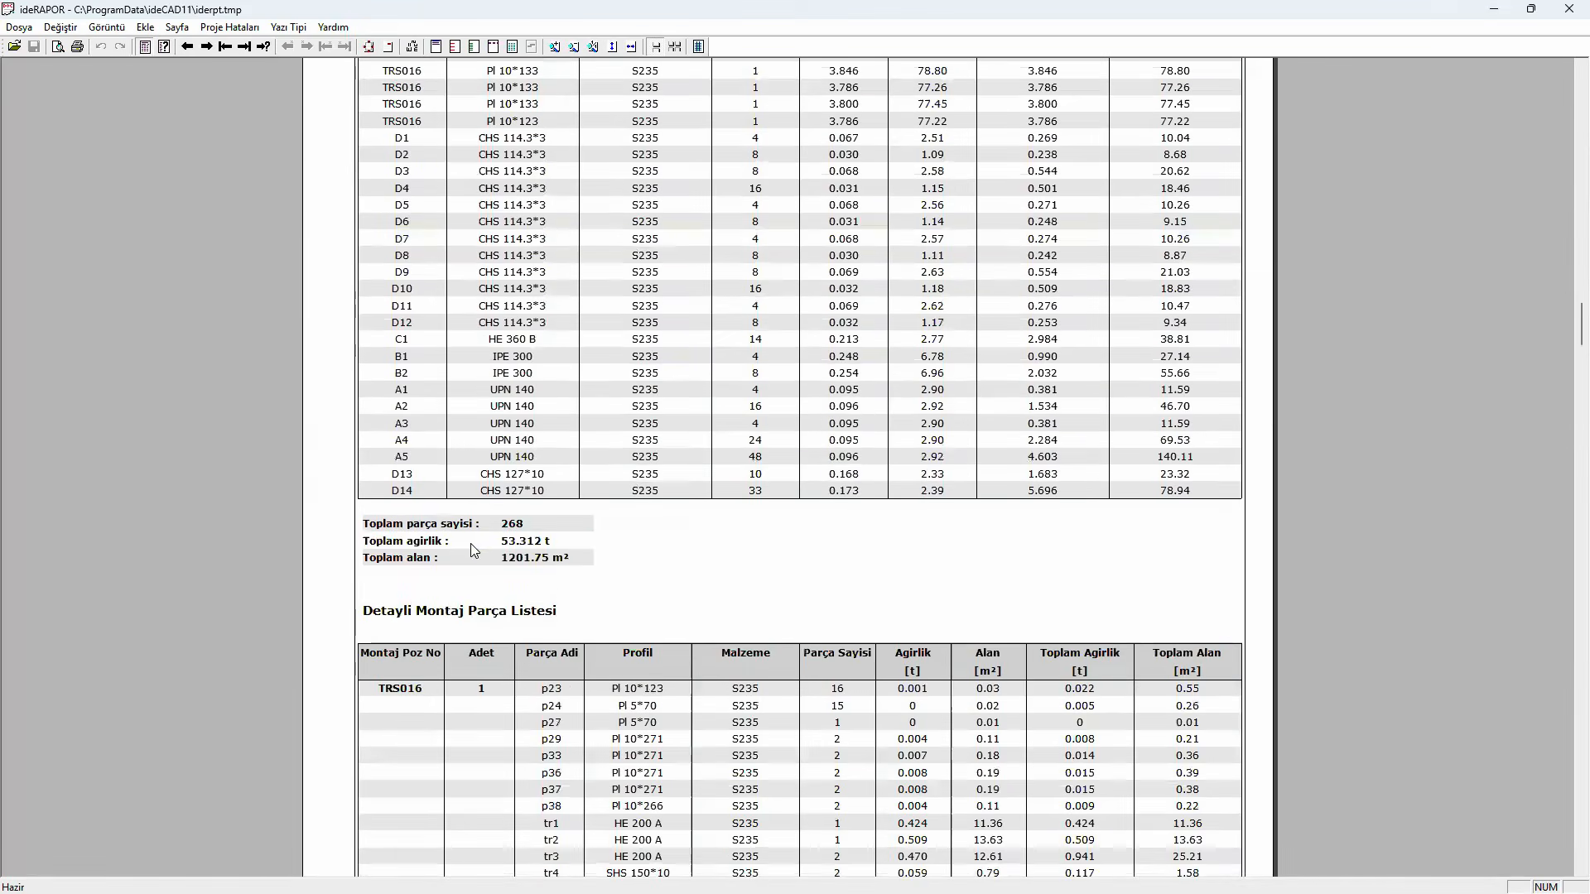
left_click(475, 546)
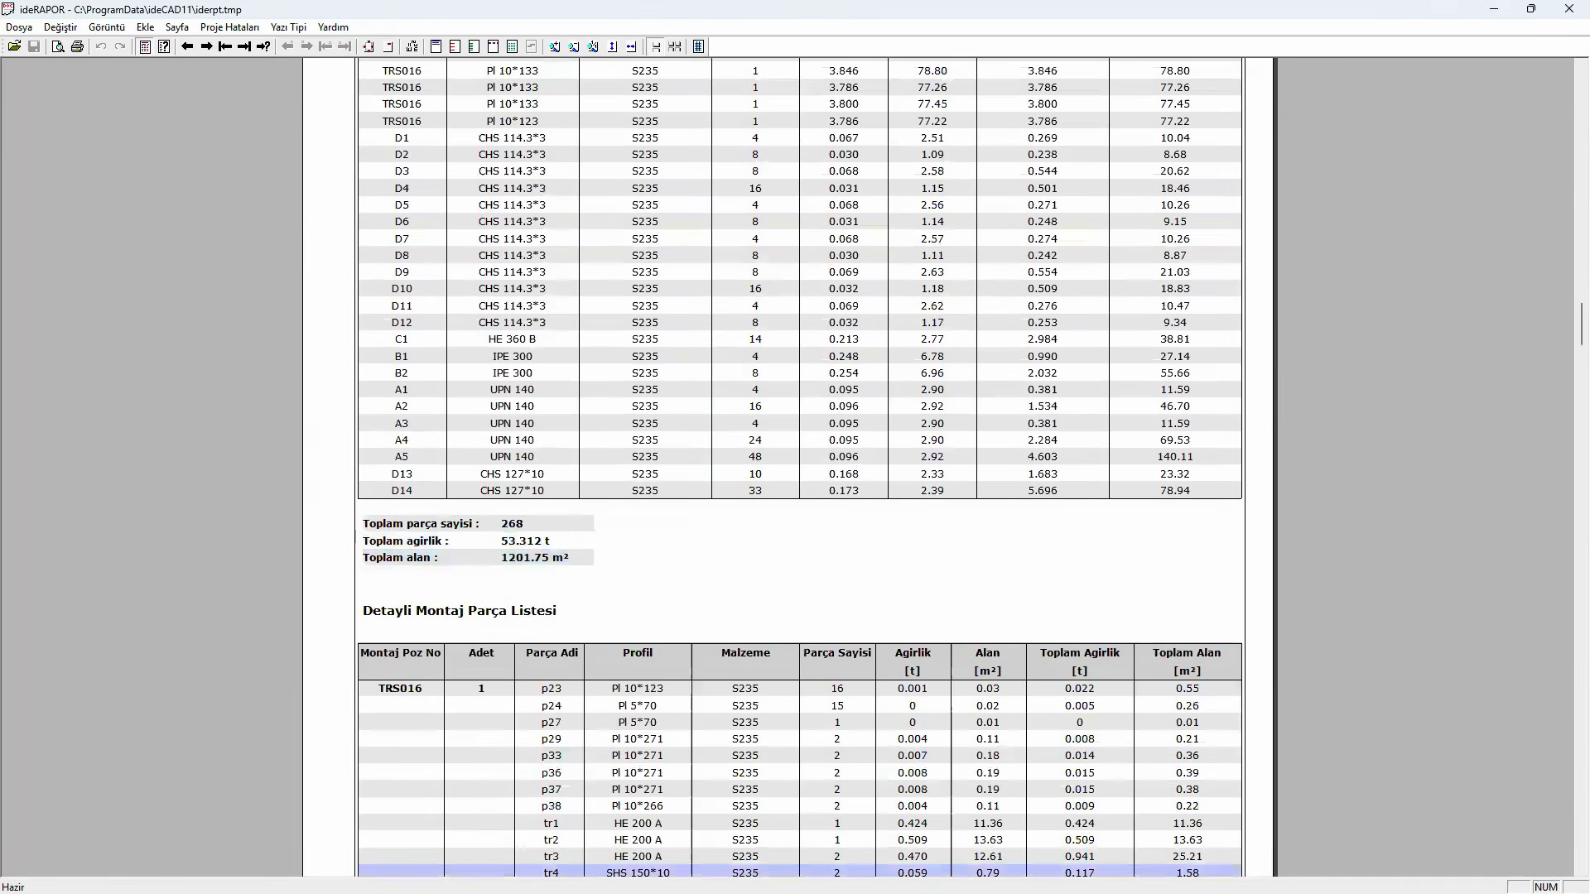
left_click(1491, 10)
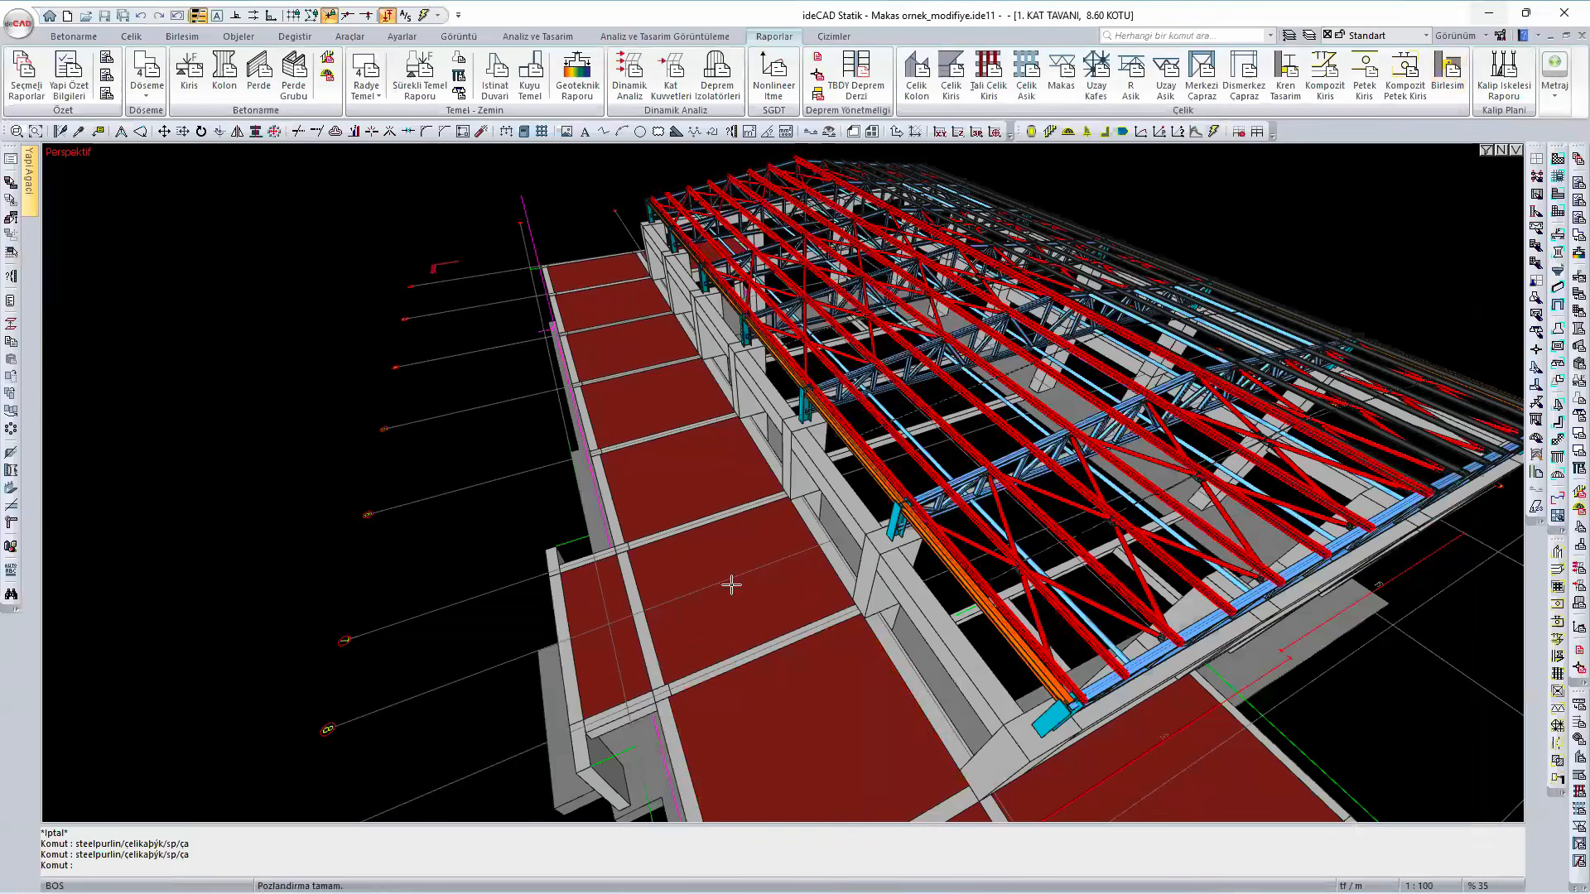
- Open the recent project Makas ornek_modifiye_betonarme and generate its detailed steel takeoff
left_click(27, 33)
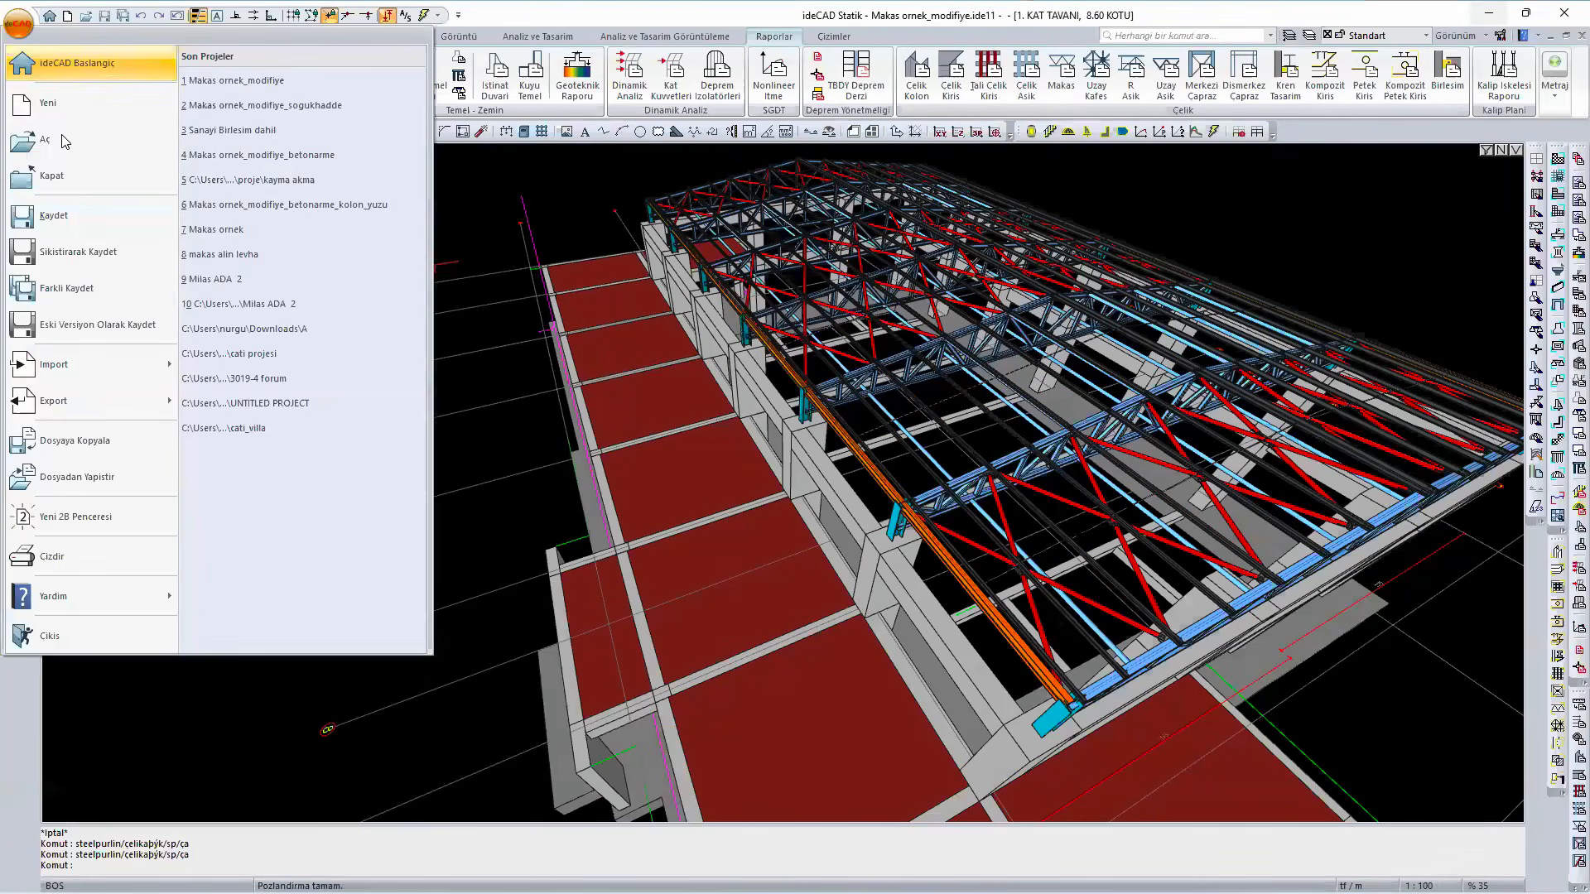
left_click(366, 155)
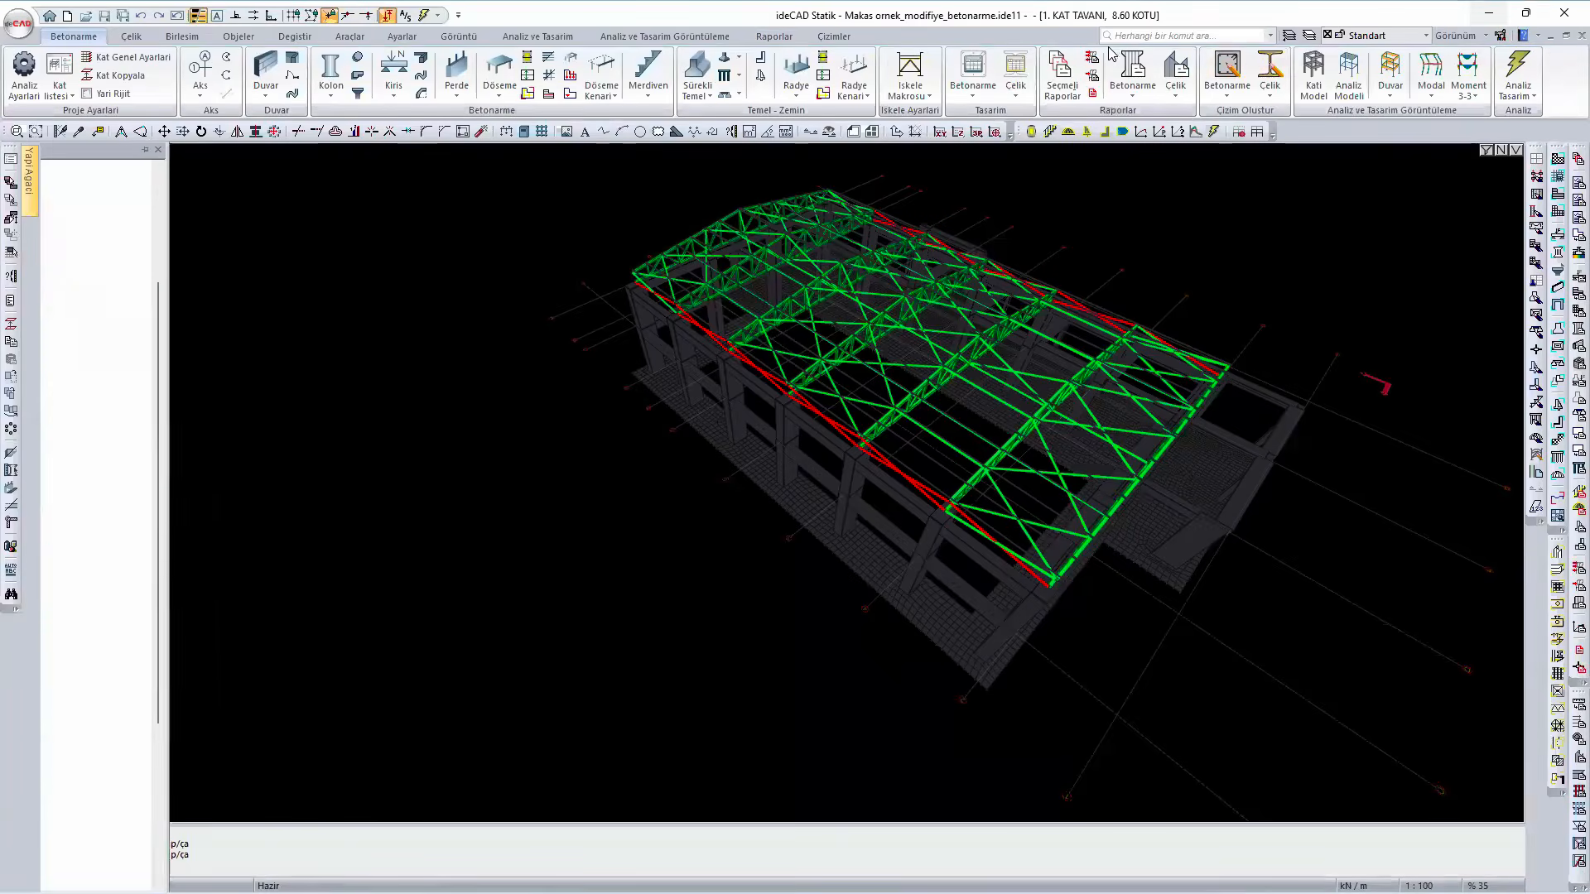
left_click(774, 38)
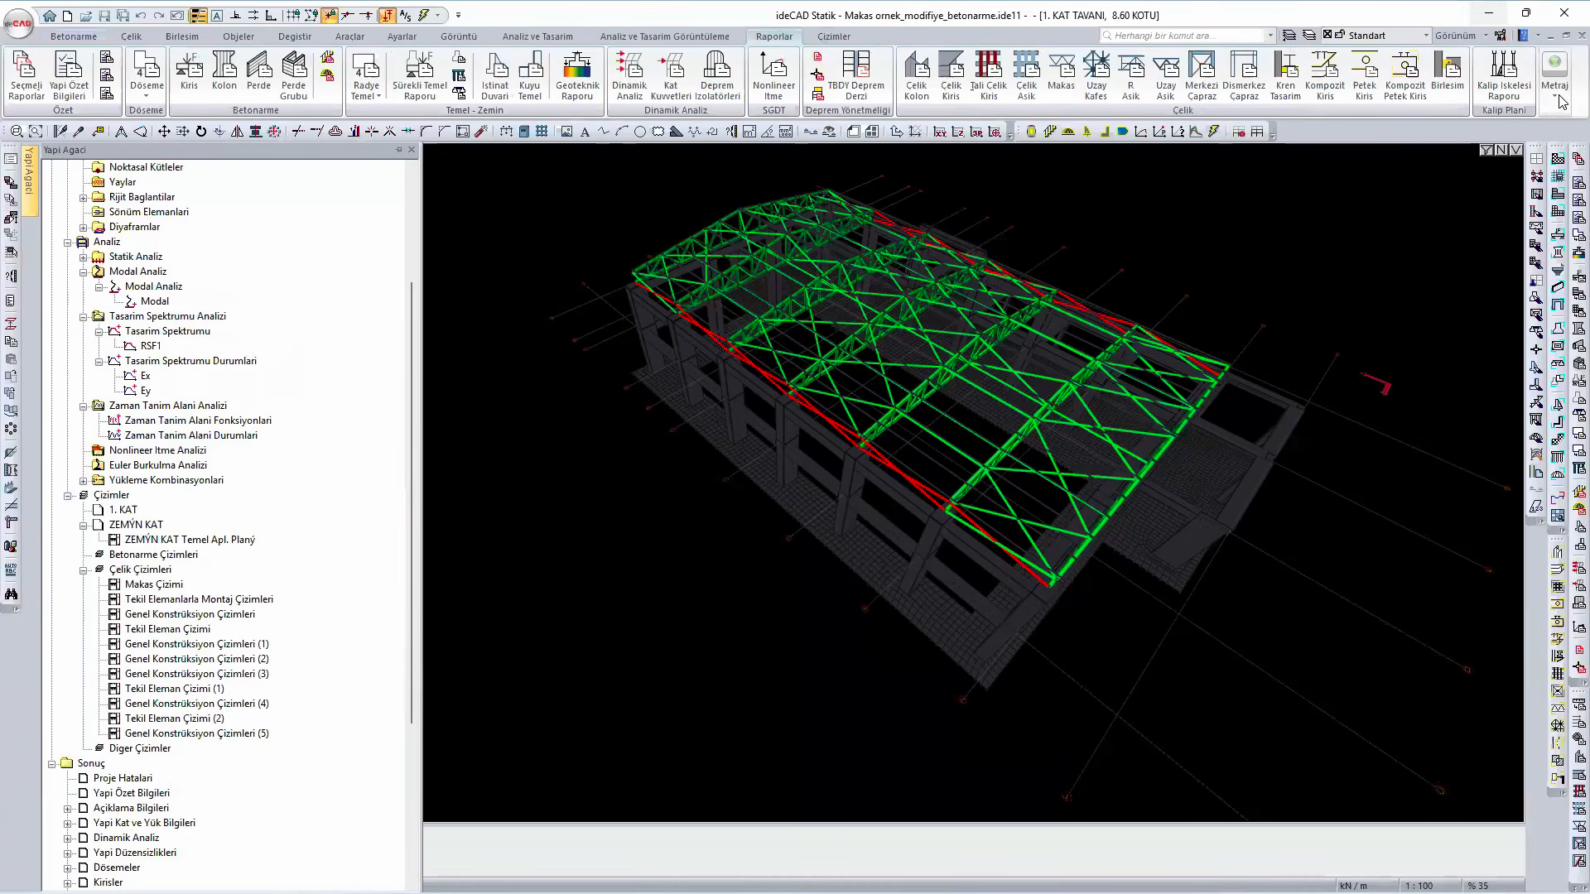
left_click(1560, 100)
left_click(1556, 154)
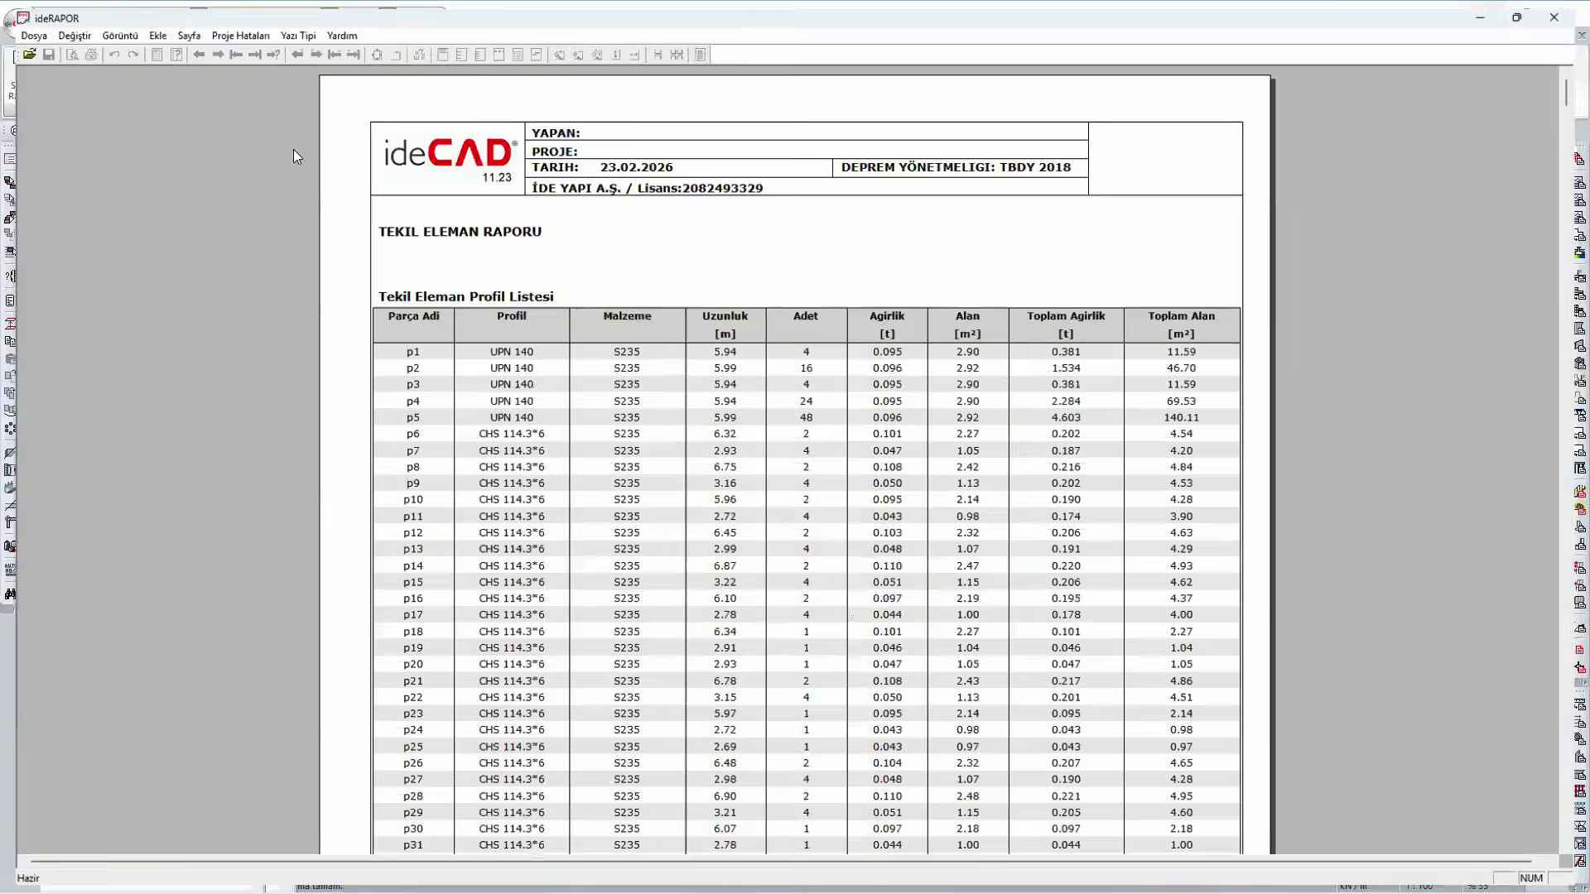
- Review the profile, plate and tie rod lists in the takeoff of the Makas ornek_modifiye_betonarme project
scroll(1016, 452, "down", 12)
scroll(1017, 453, "down", 15)
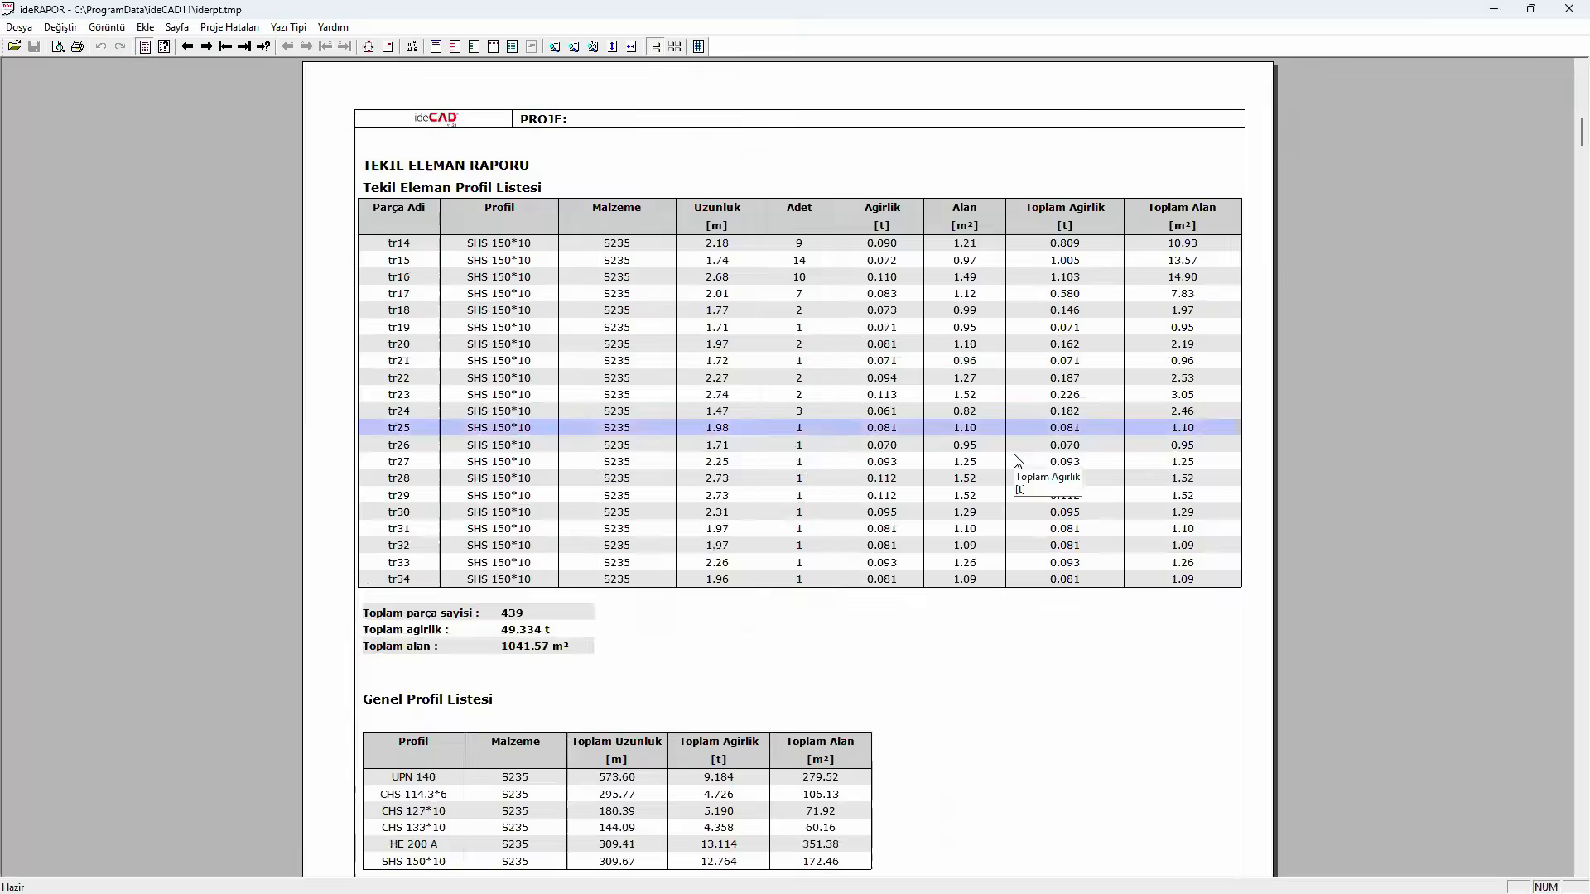
scroll(1016, 461, "down", 15)
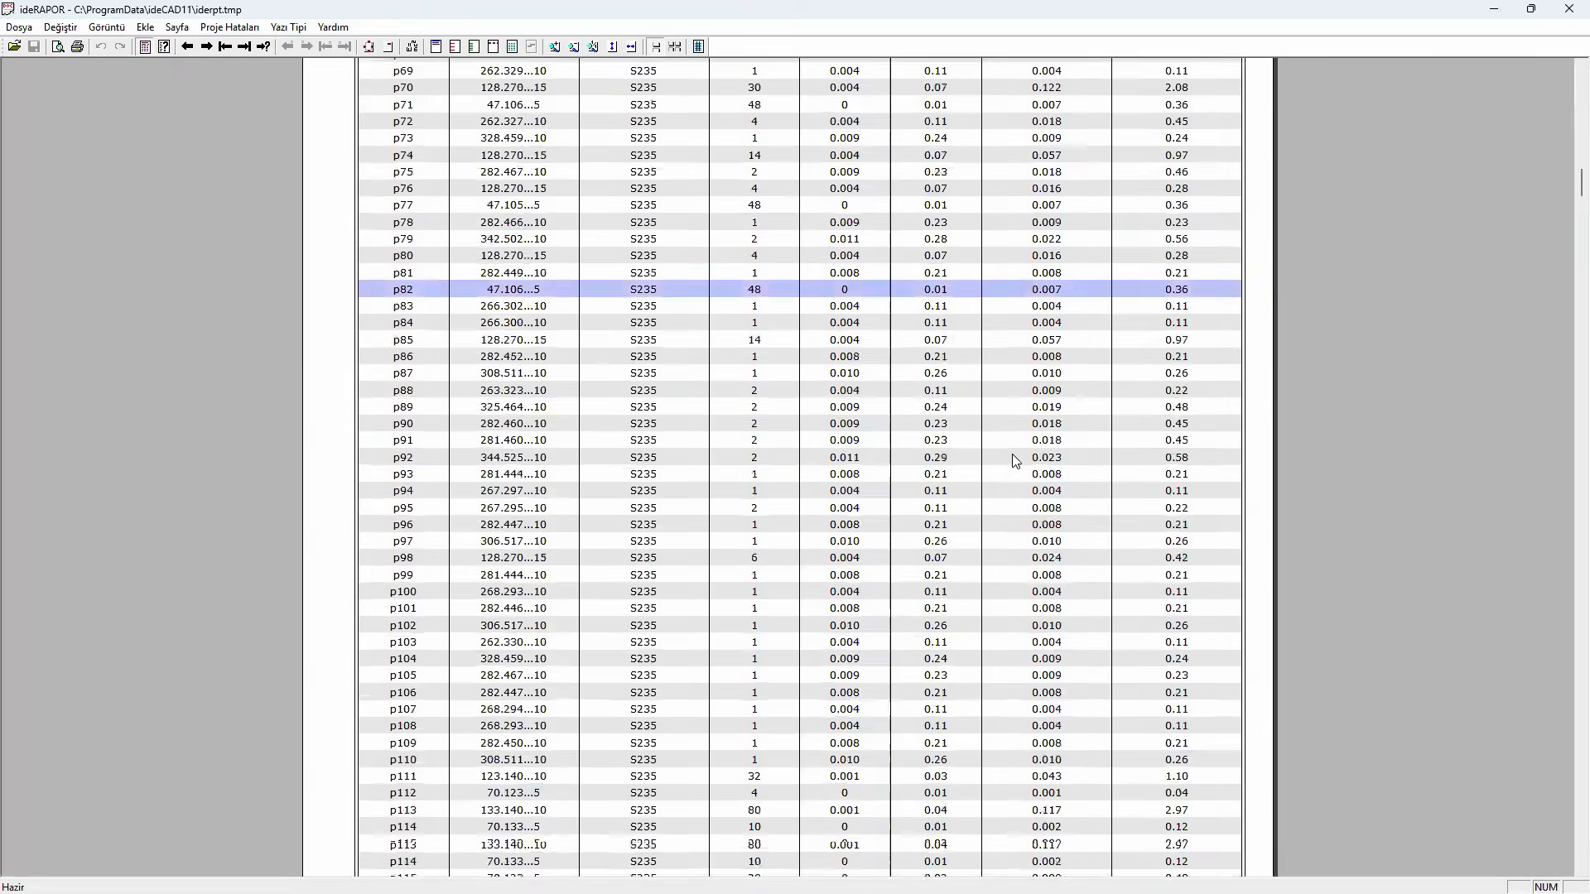
scroll(1014, 461, "down", 15)
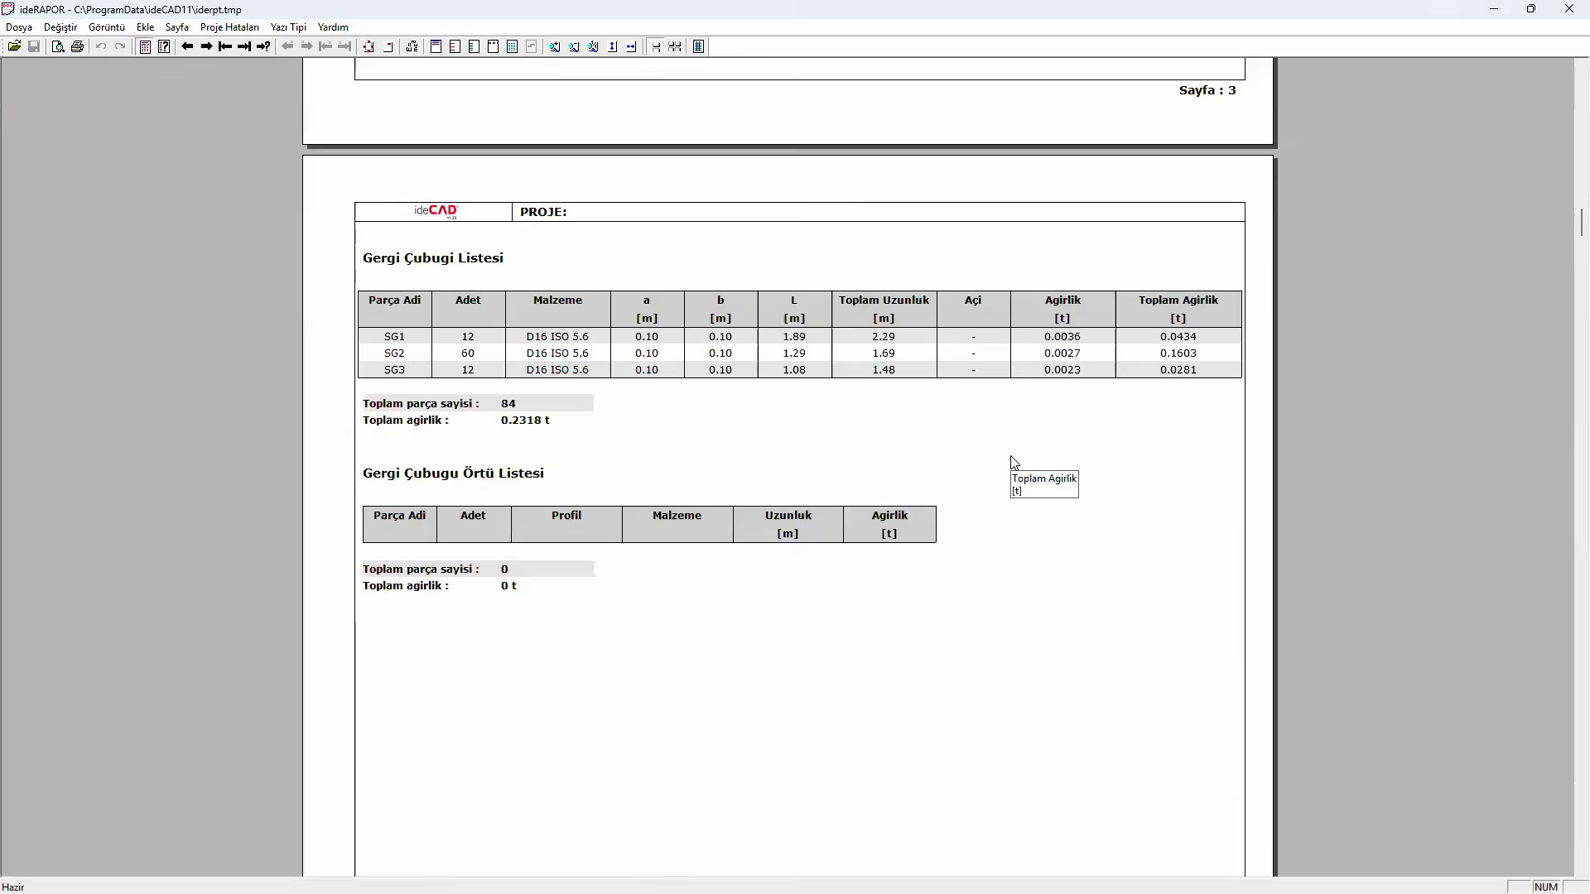
- Examine the assembly part list and its total part count and weight in the MONTAJ RAPORU, and minimize the report
scroll(1015, 461, "down", 8)
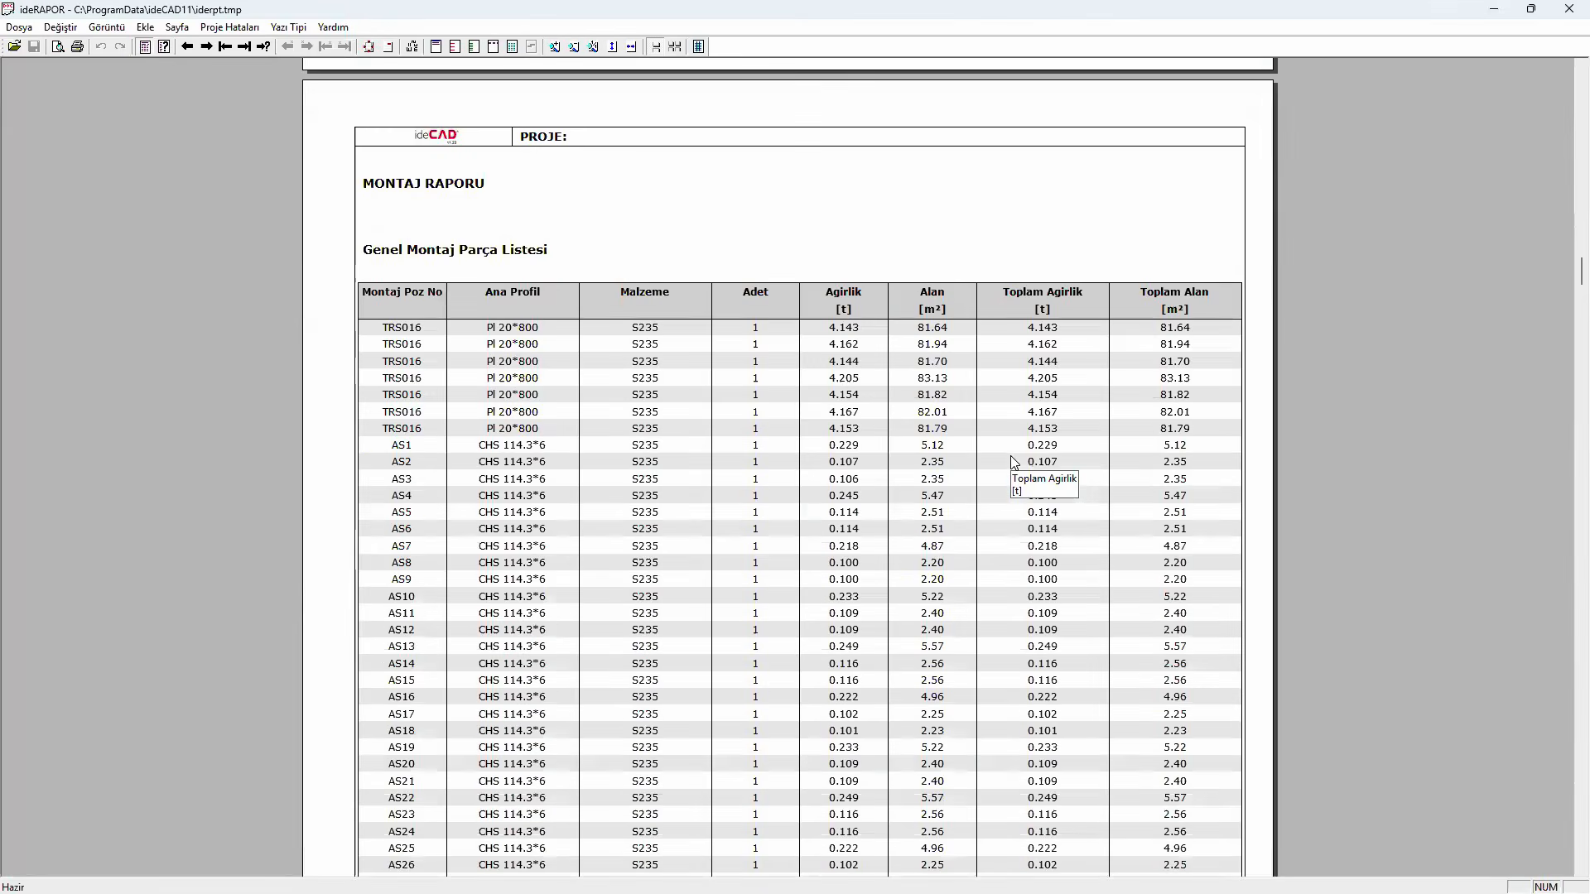
scroll(1014, 461, "down", 15)
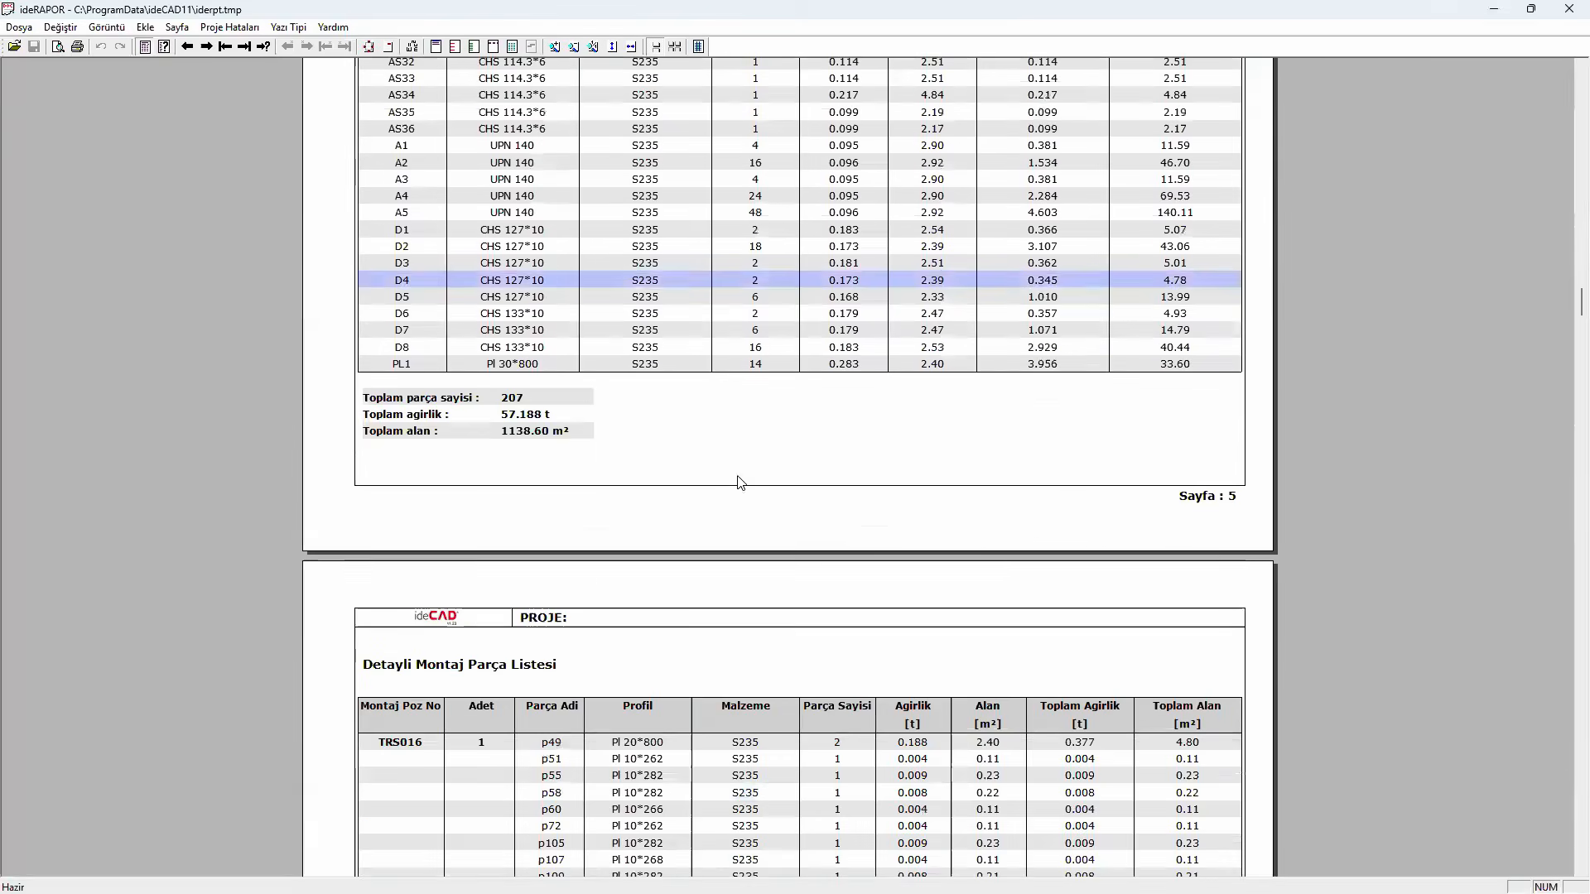
left_click(577, 418)
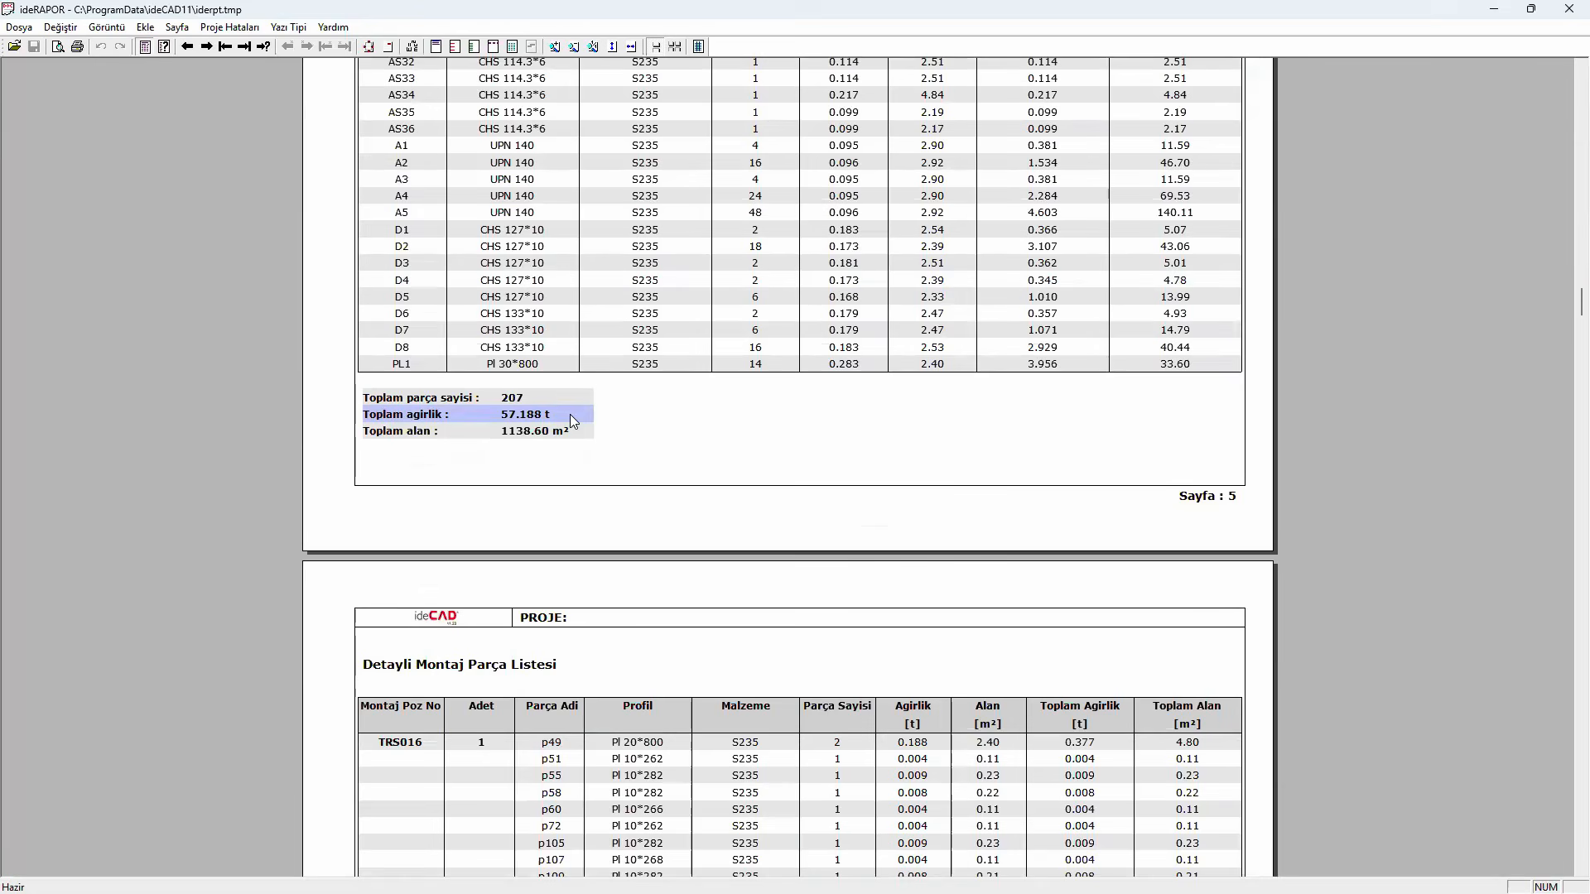
left_click(568, 402)
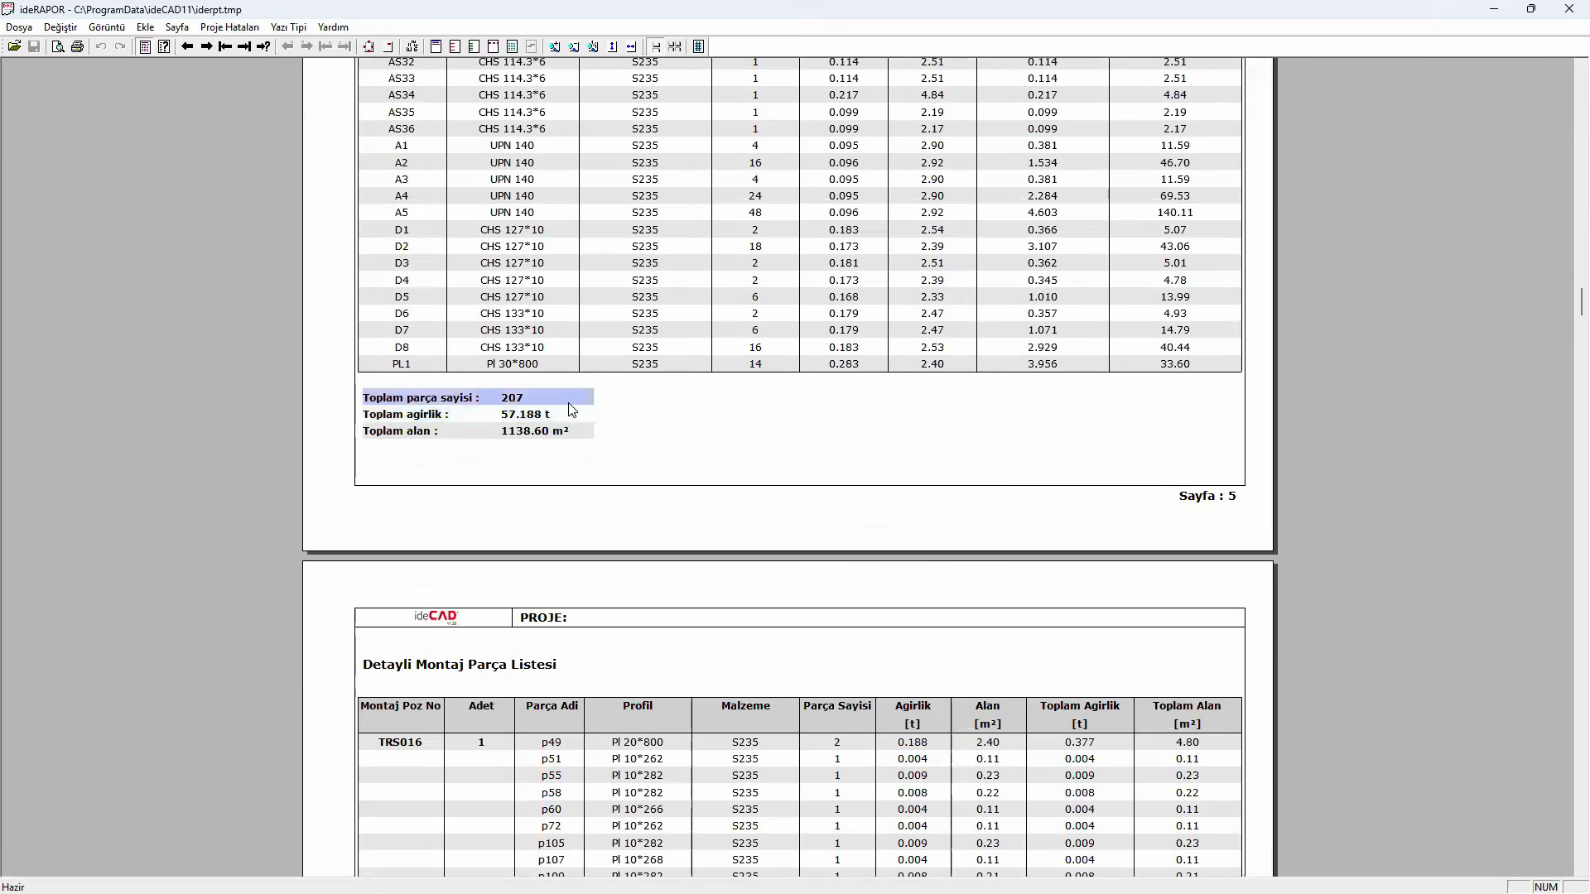
left_click(555, 412)
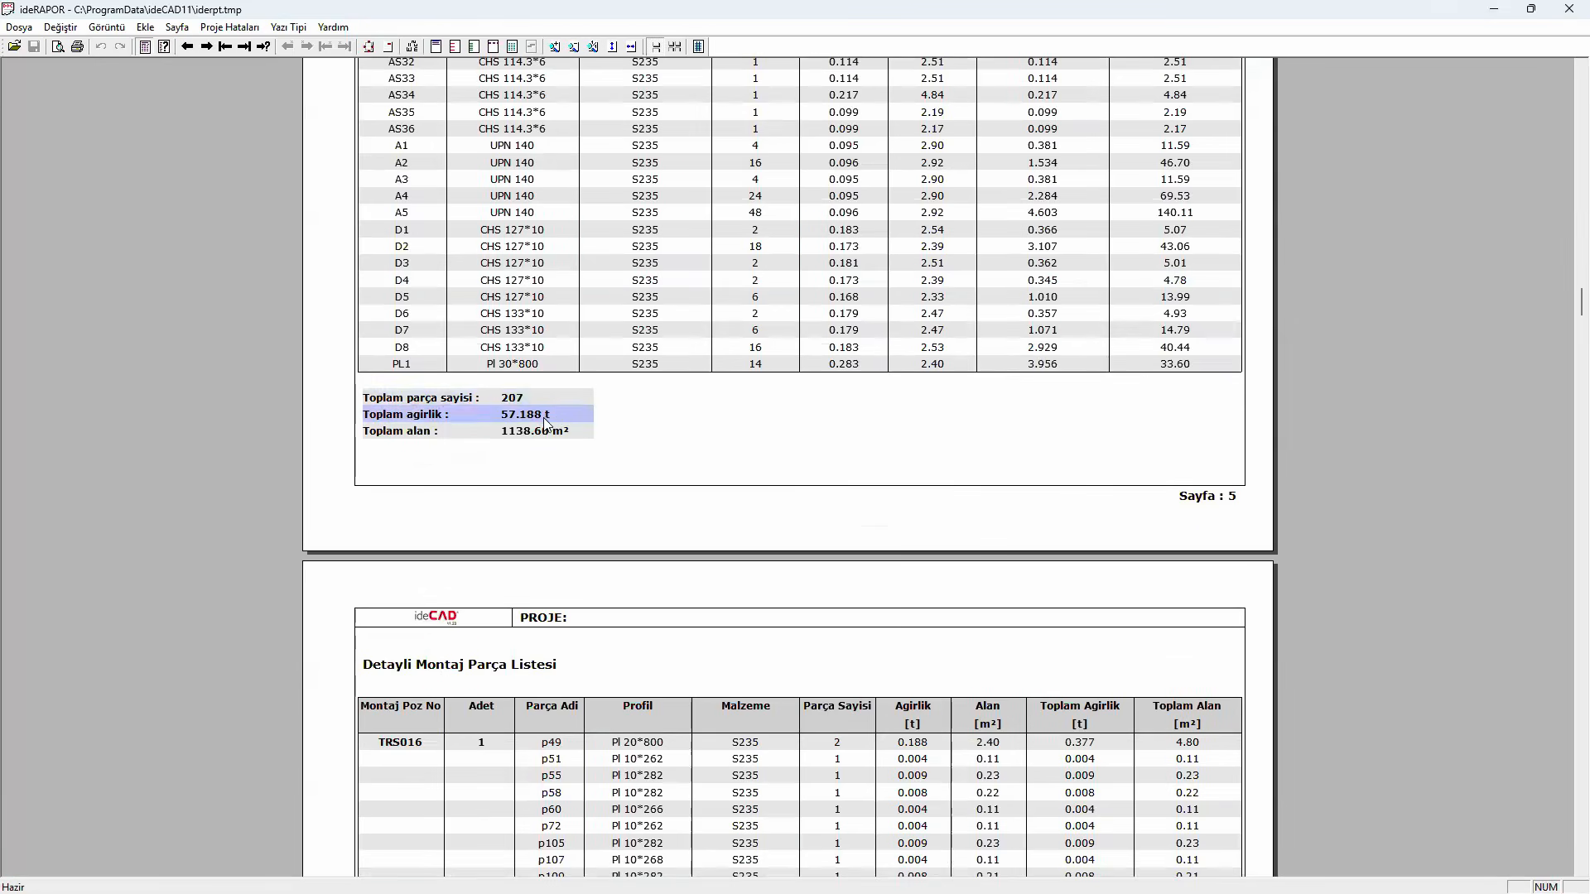
left_click(1493, 9)
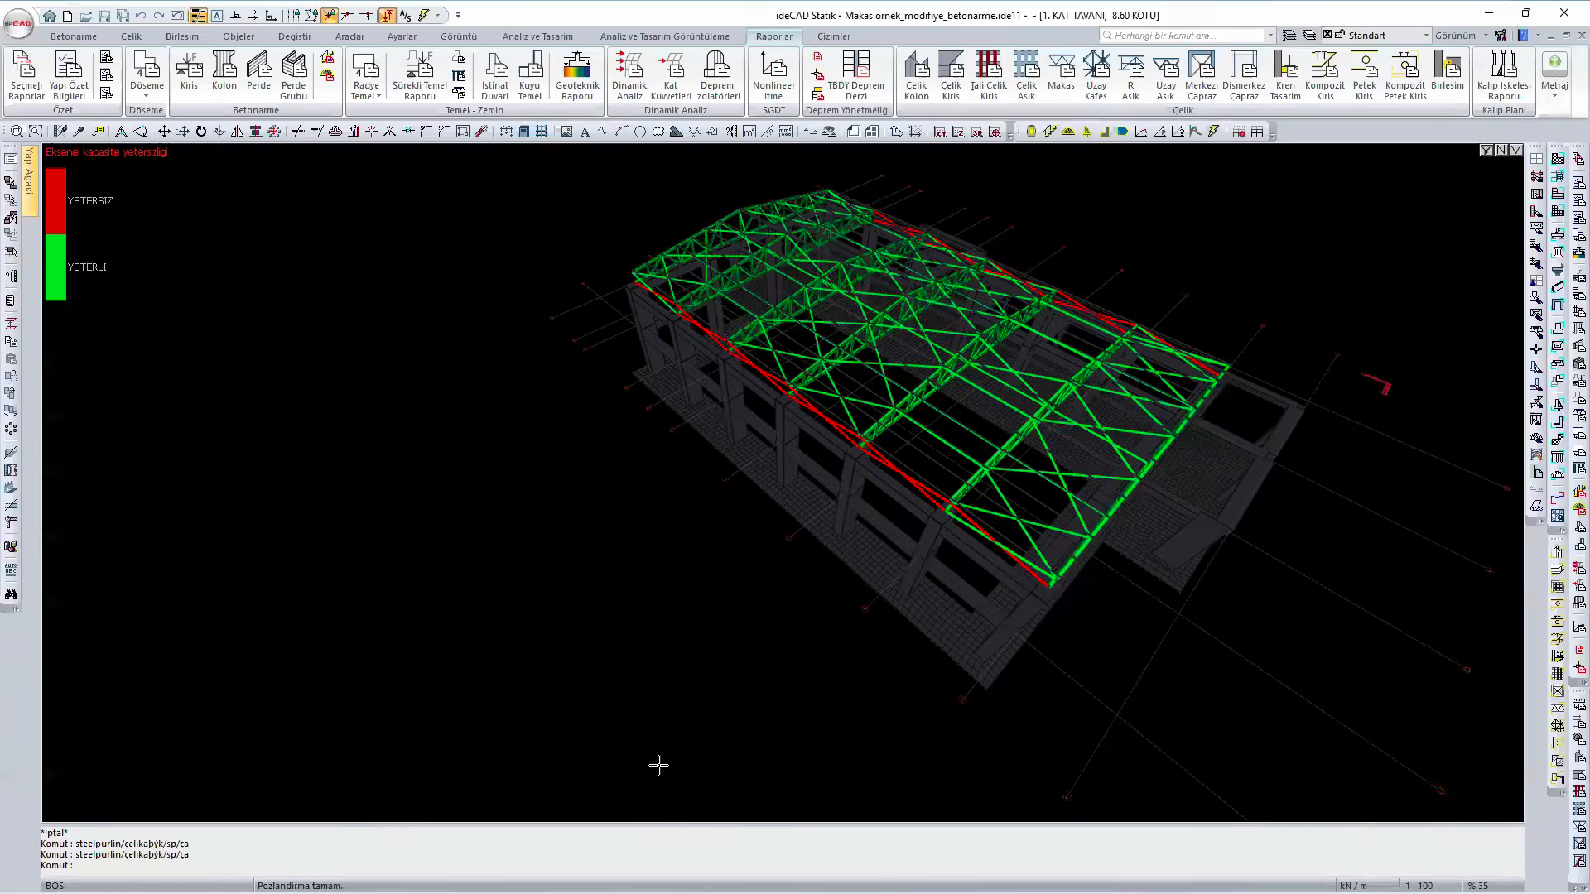